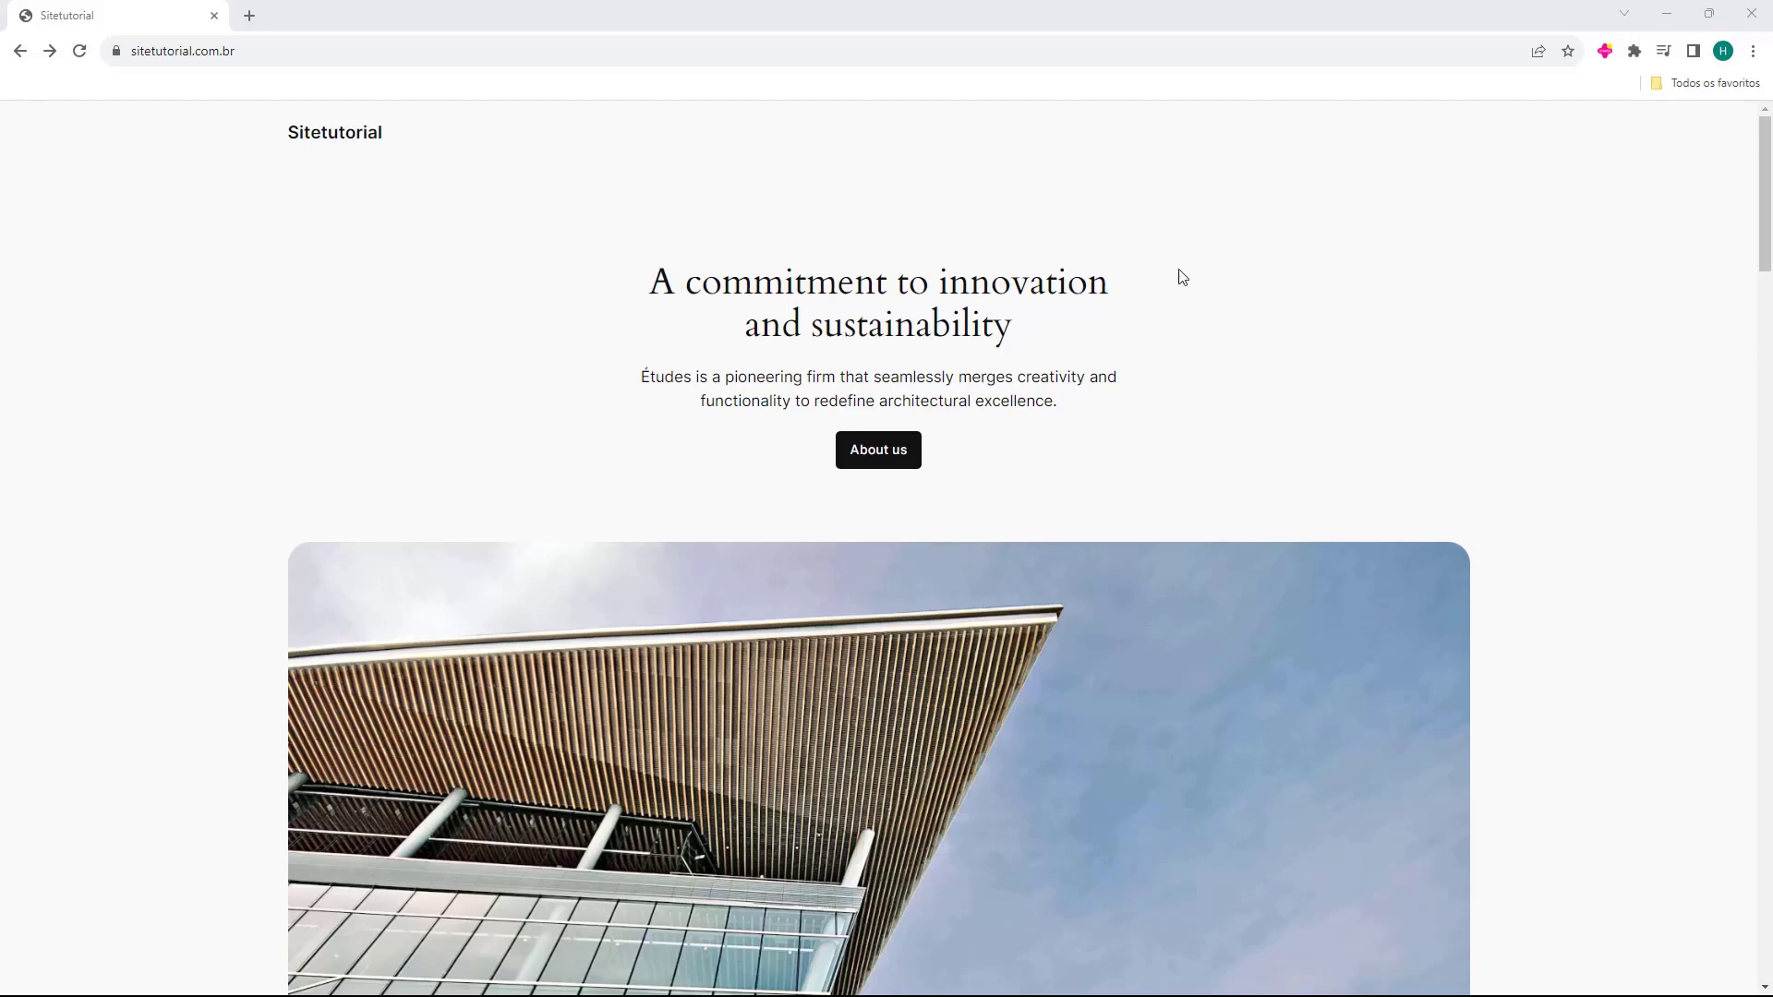
# Load the site's /wp-admin login page from the address bar.
pyautogui.scroll(-17, 1248, 497)
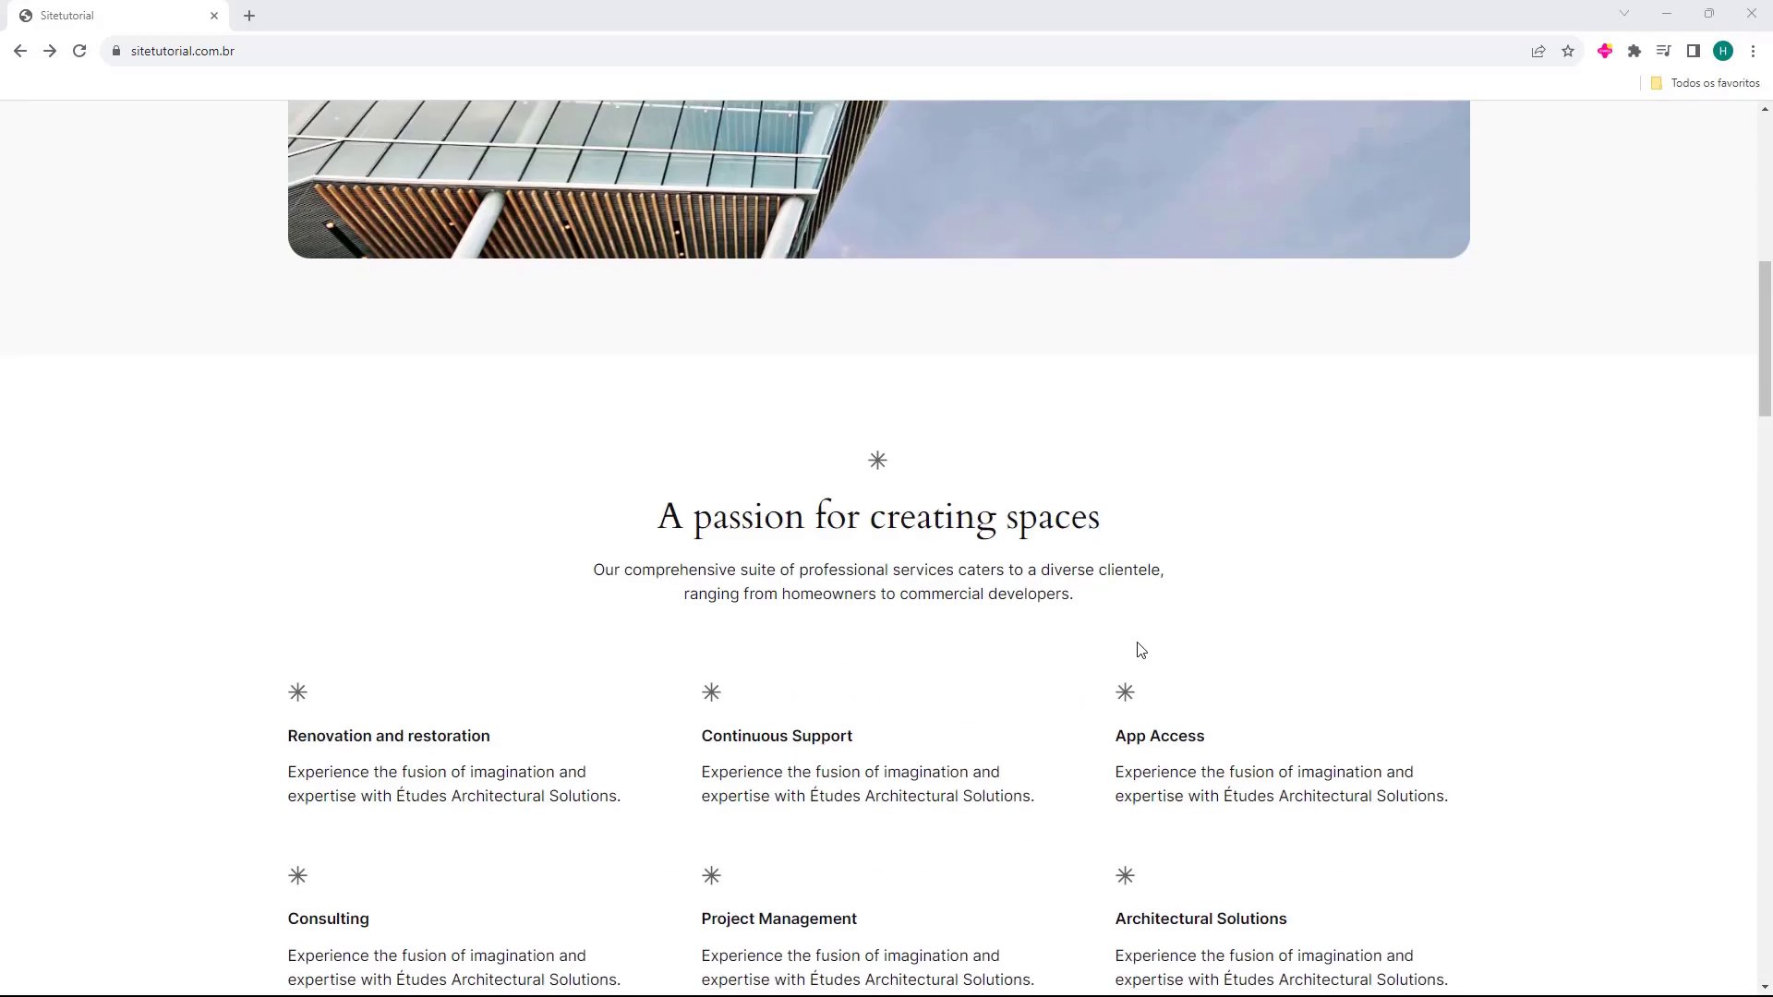
pyautogui.scroll(7, 681, 665)
pyautogui.scroll(12, 450, 605)
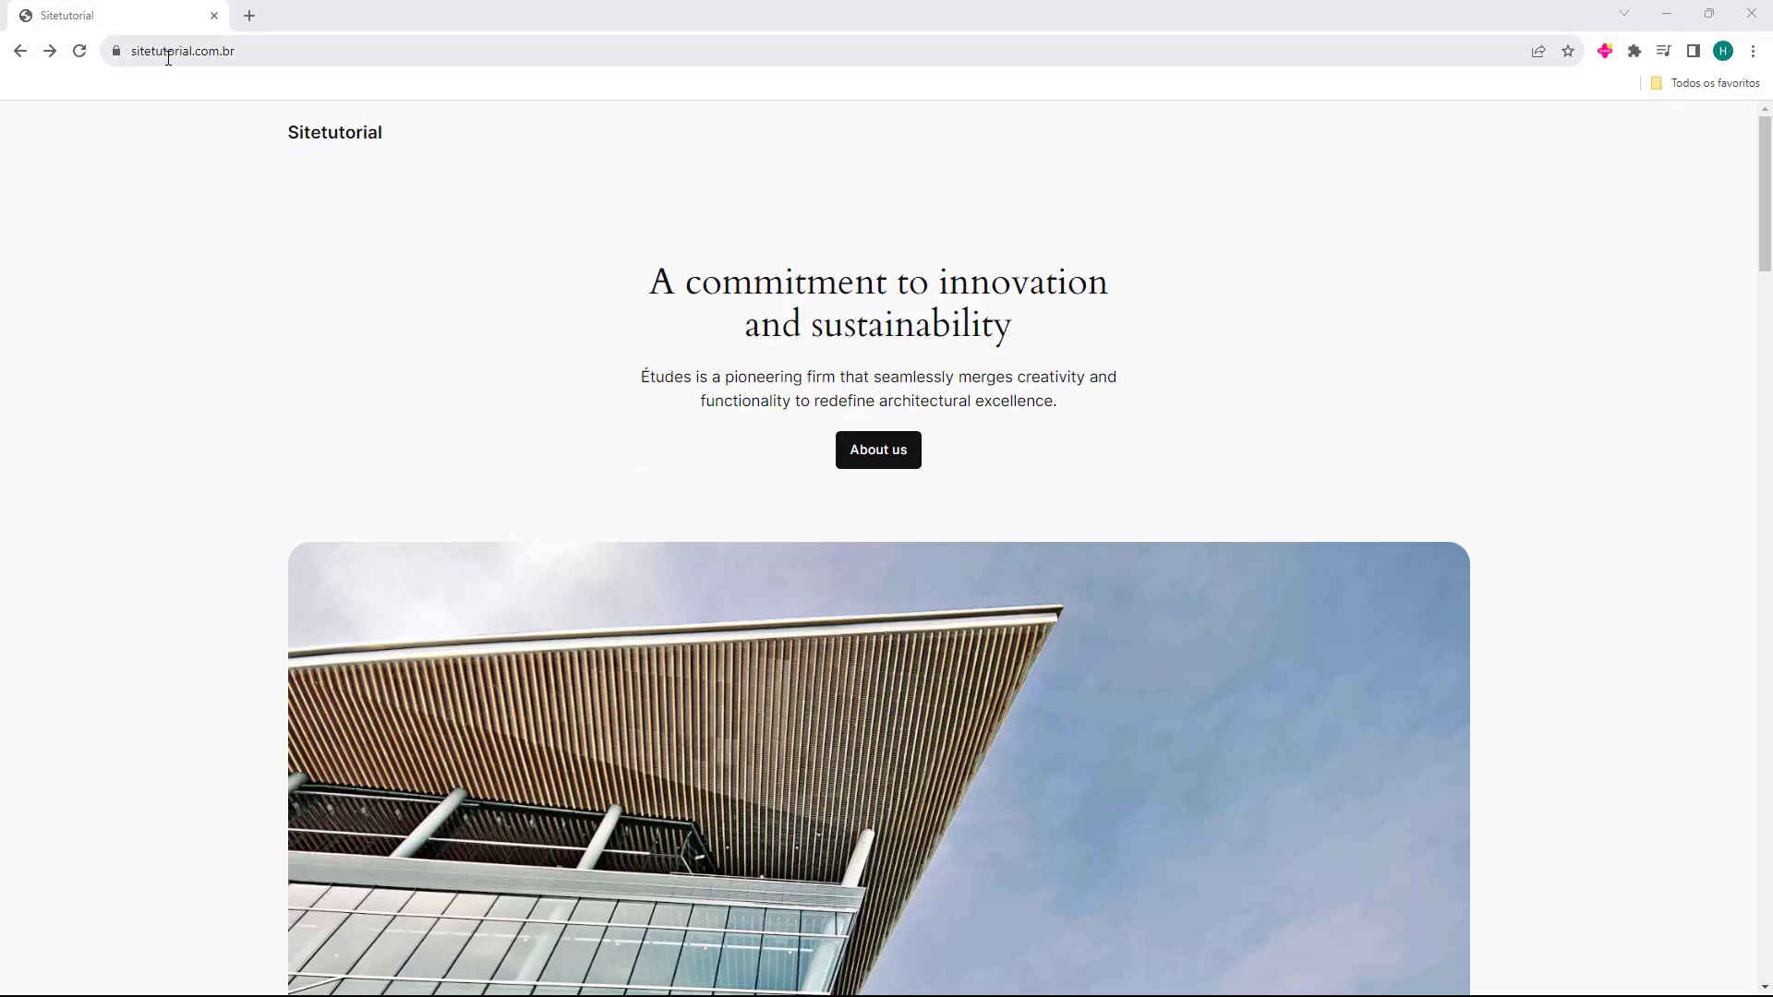
pyautogui.click(301, 59)
pyautogui.click(378, 55)
pyautogui.write('//')
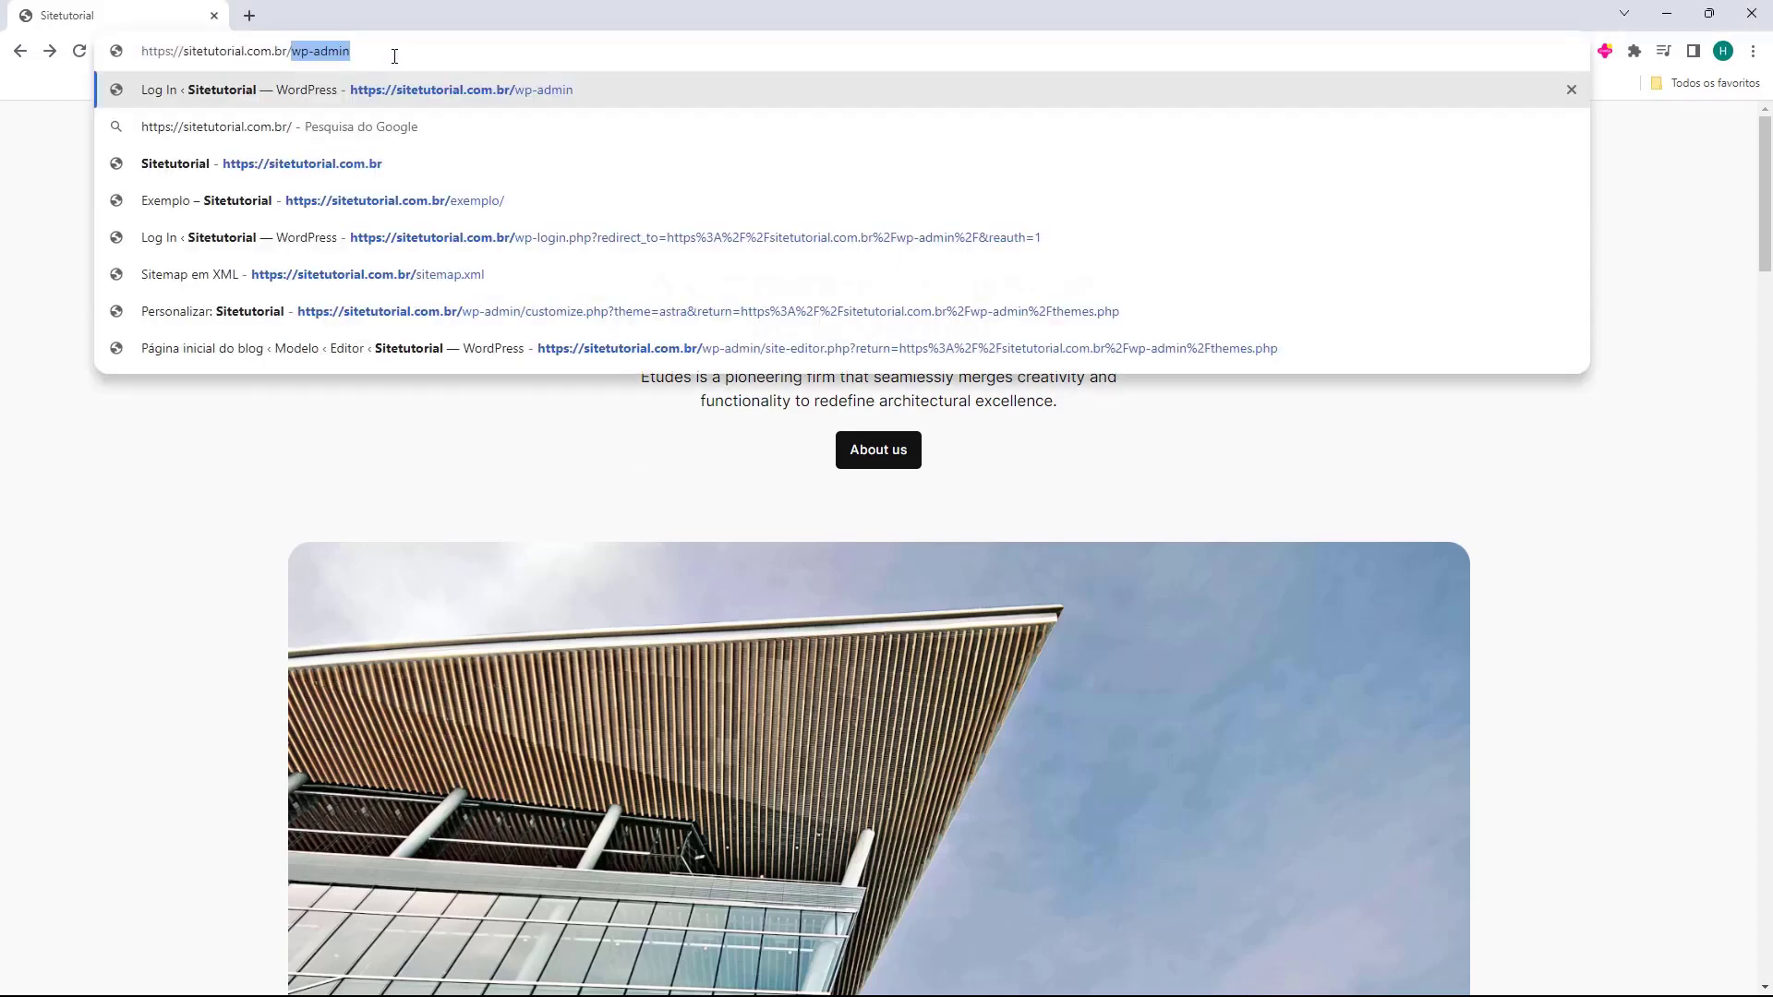
pyautogui.press('Right')
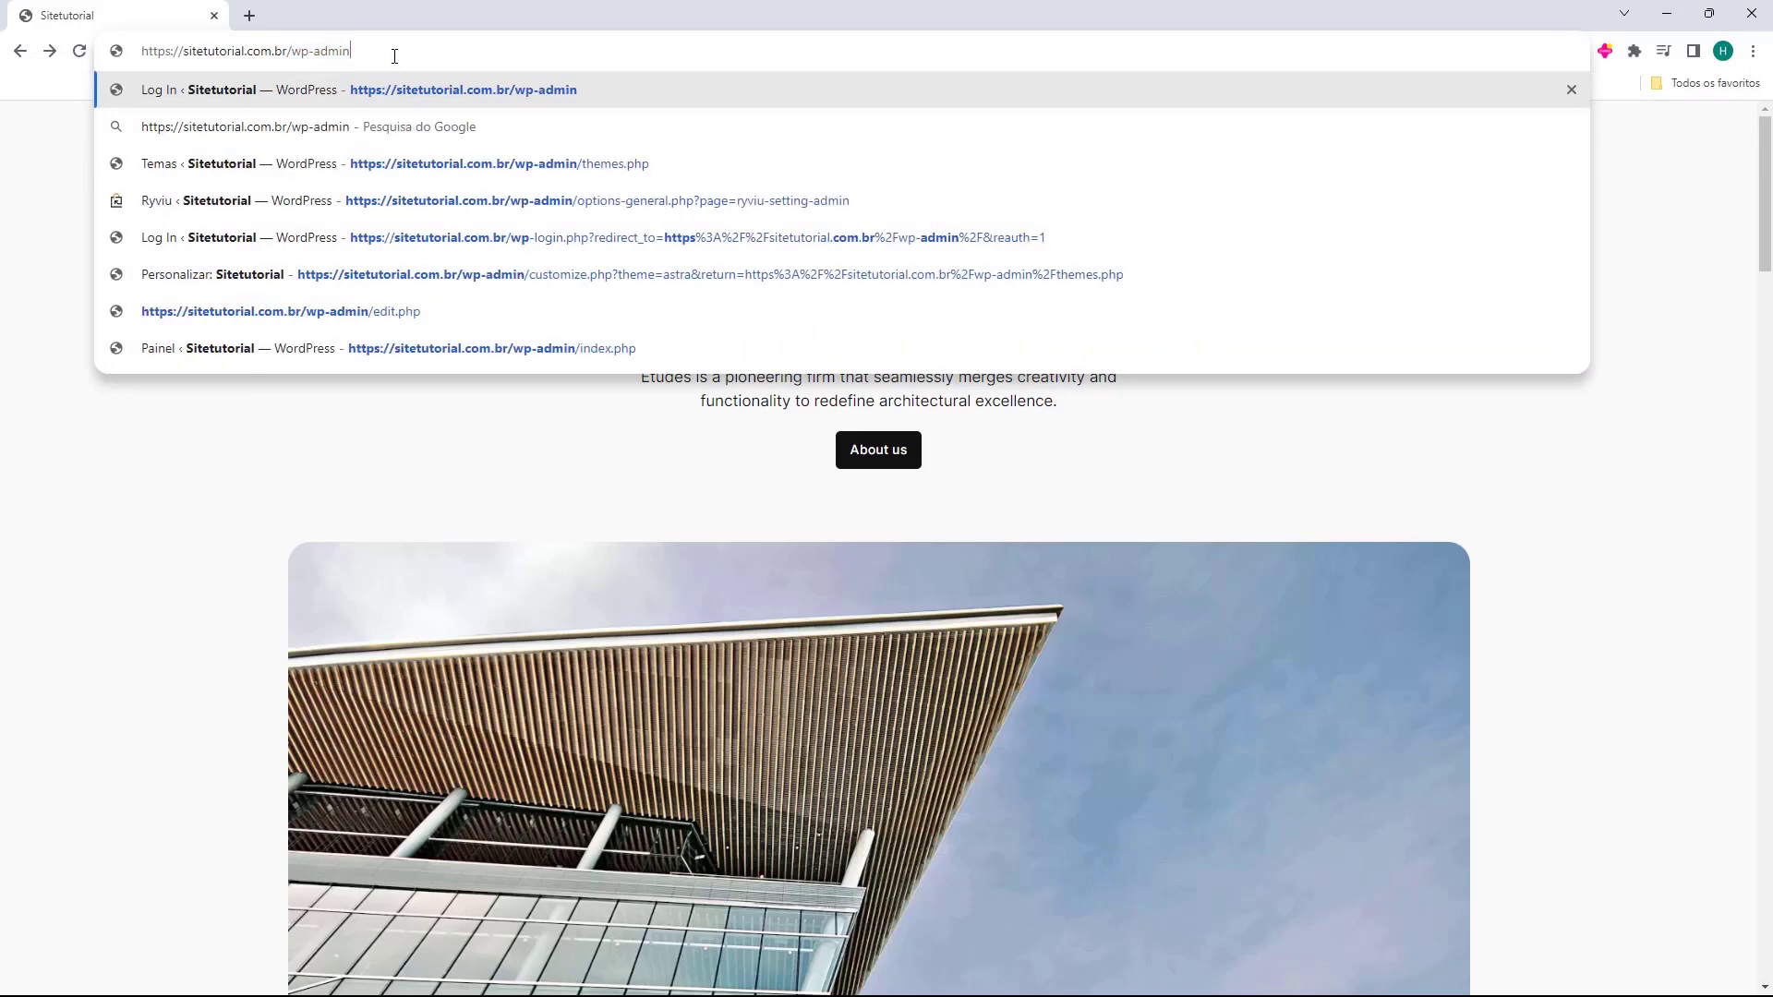
pyautogui.press('Return')
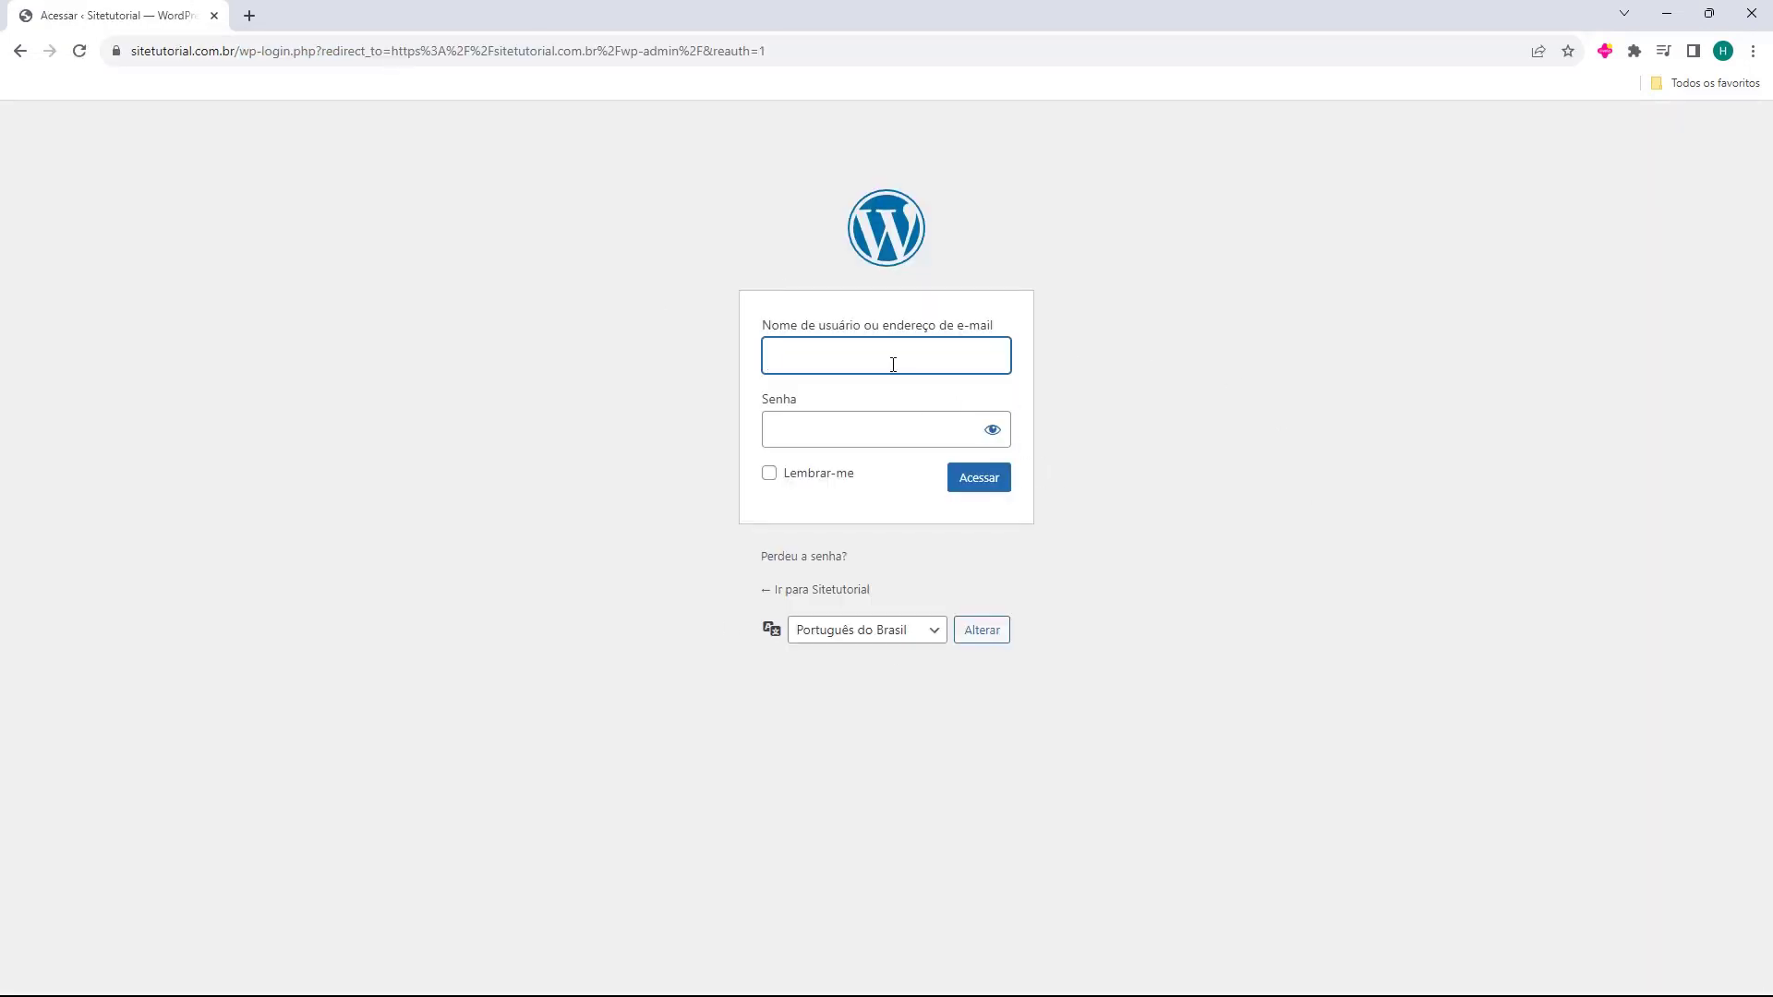
# Sign in with the saved account and go to Aparência > Temas.
pyautogui.write('fer')
pyautogui.press('Down')
pyautogui.press('Return')
pyautogui.click(670, 371)
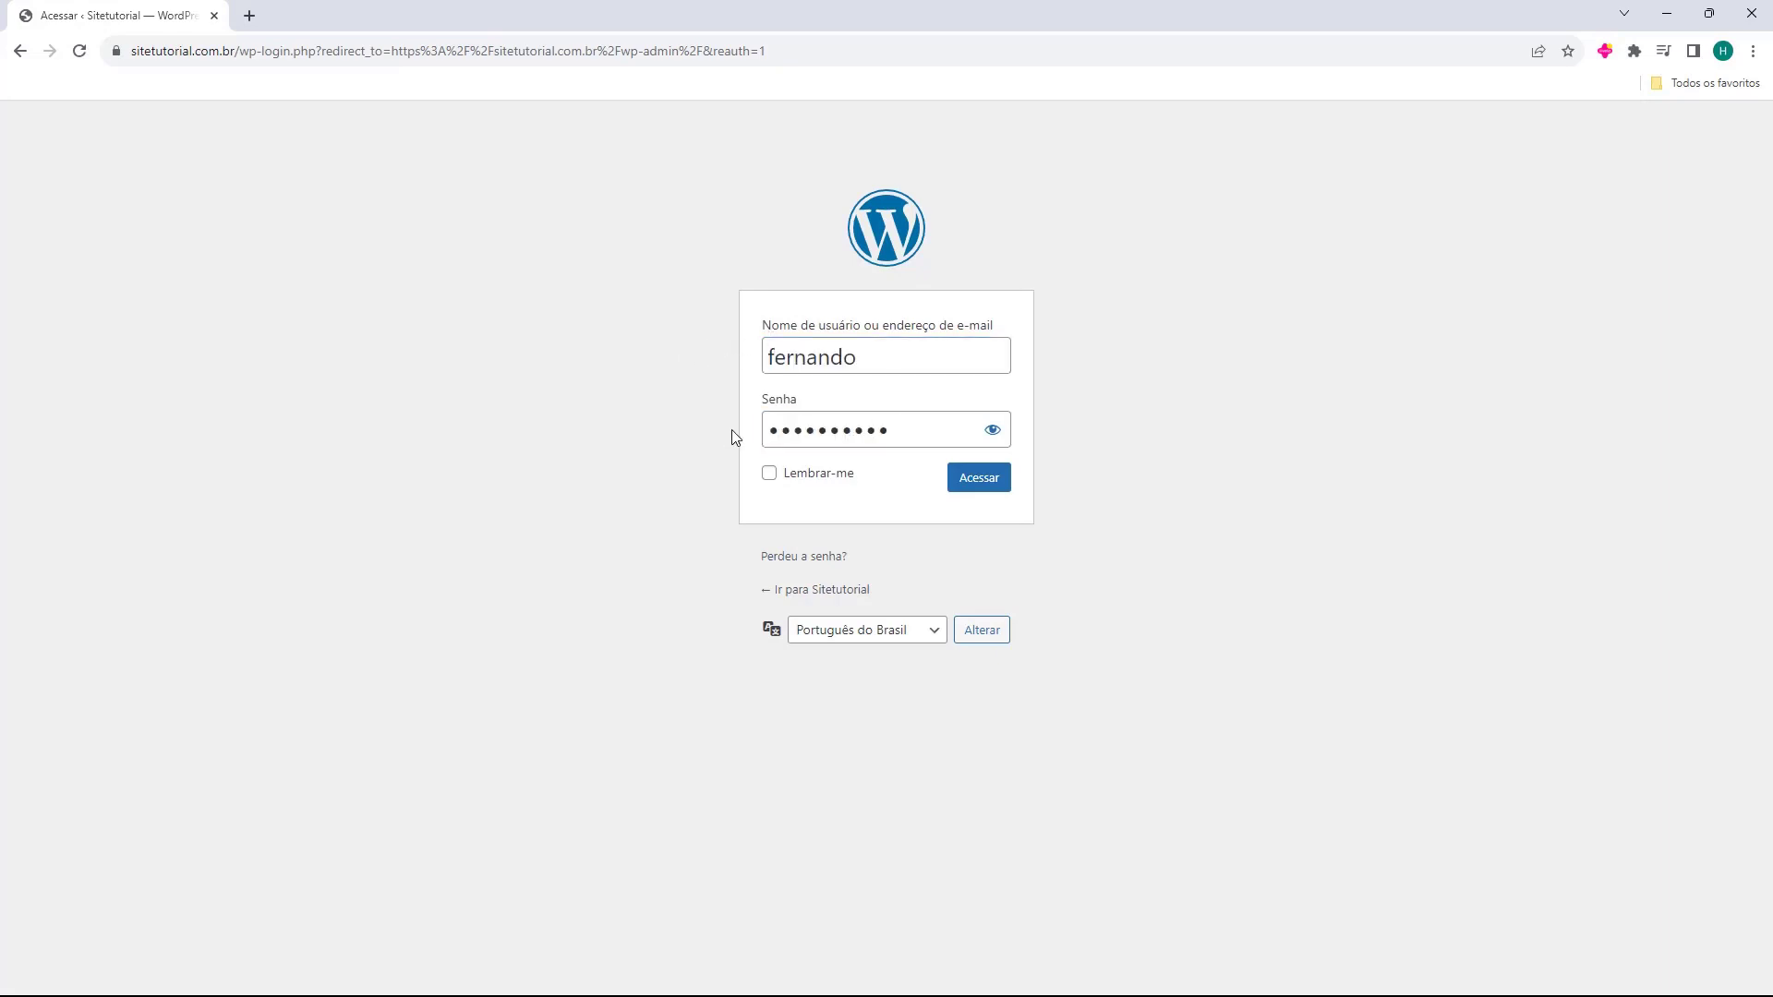
pyautogui.click(976, 493)
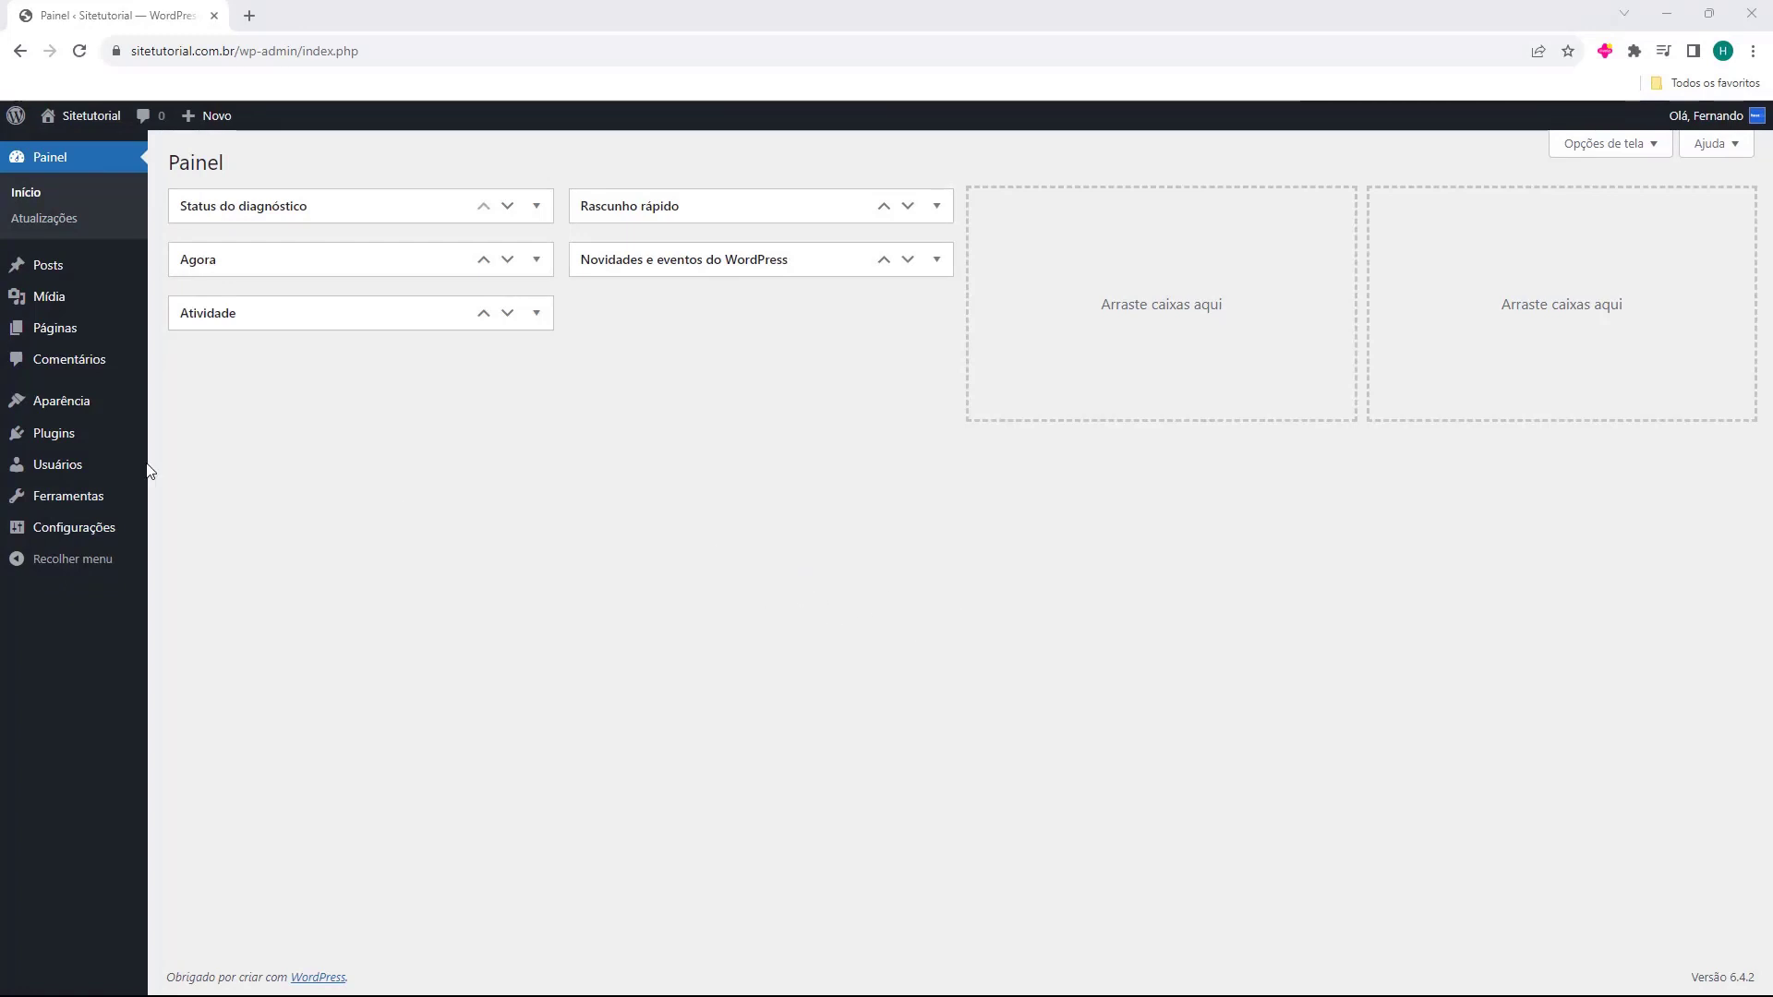
pyautogui.moveTo(48, 408)
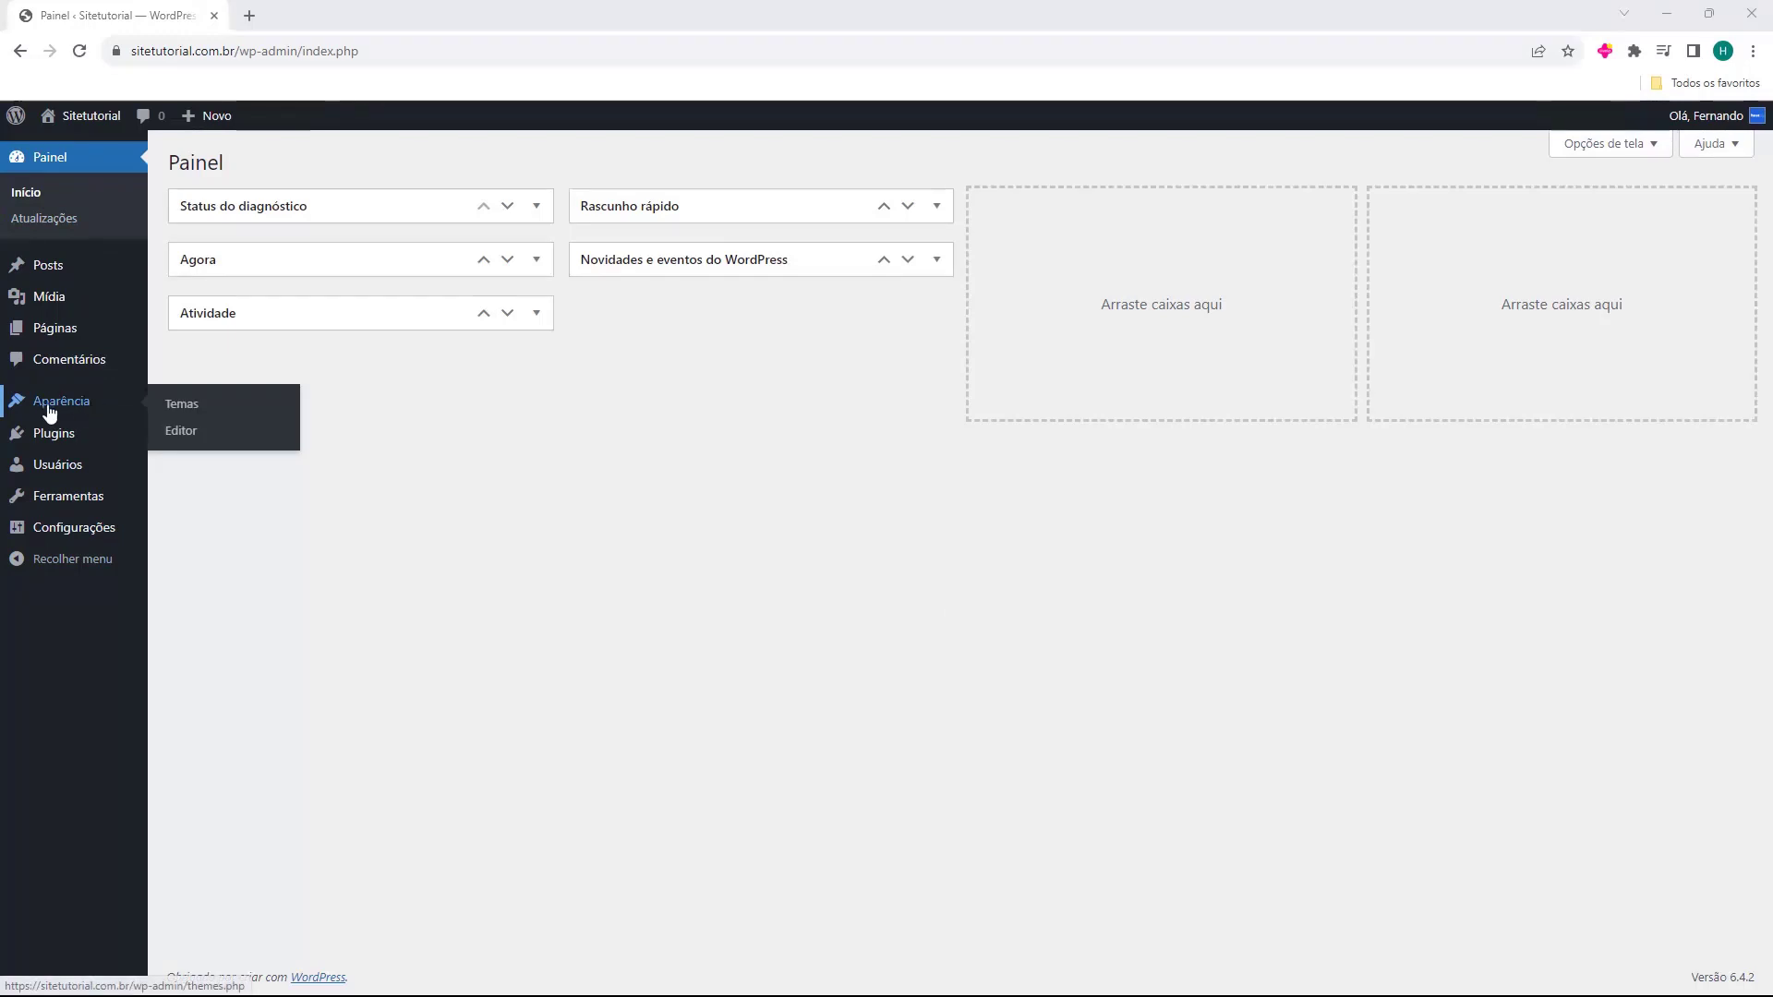
pyautogui.click(59, 412)
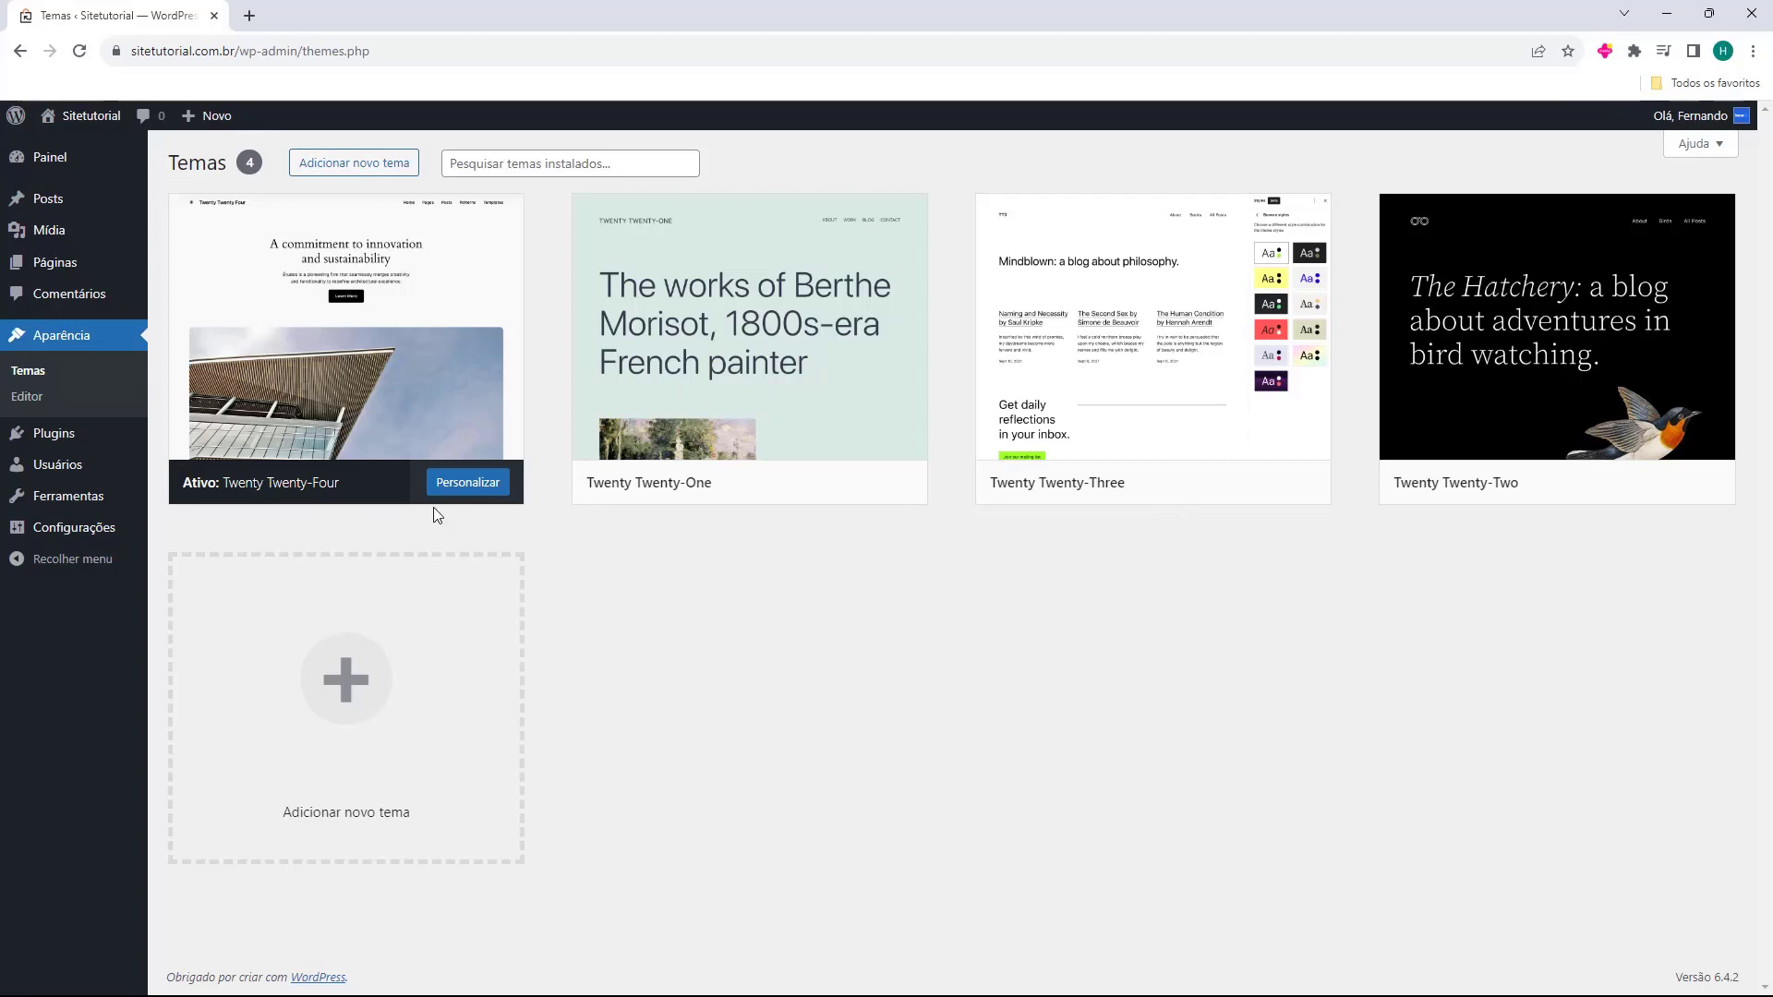
# Browse the Adicionar novo tema page of available themes.
pyautogui.click(348, 171)
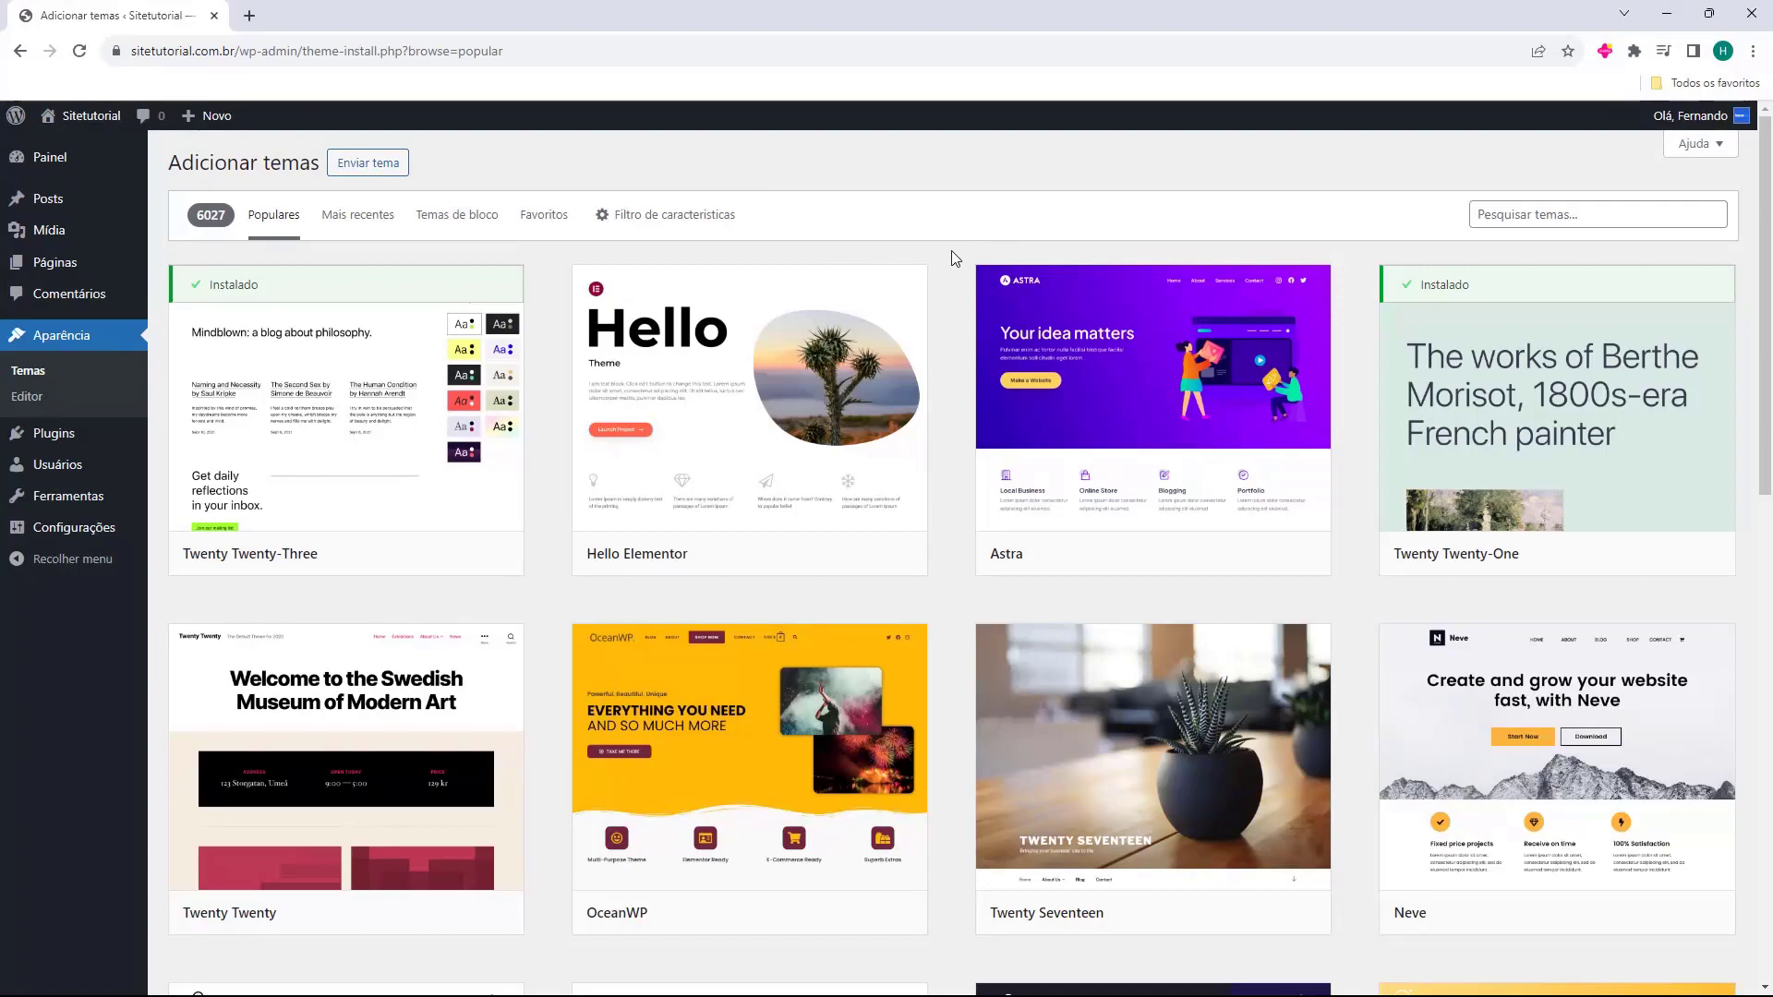
pyautogui.scroll(-12, 954, 258)
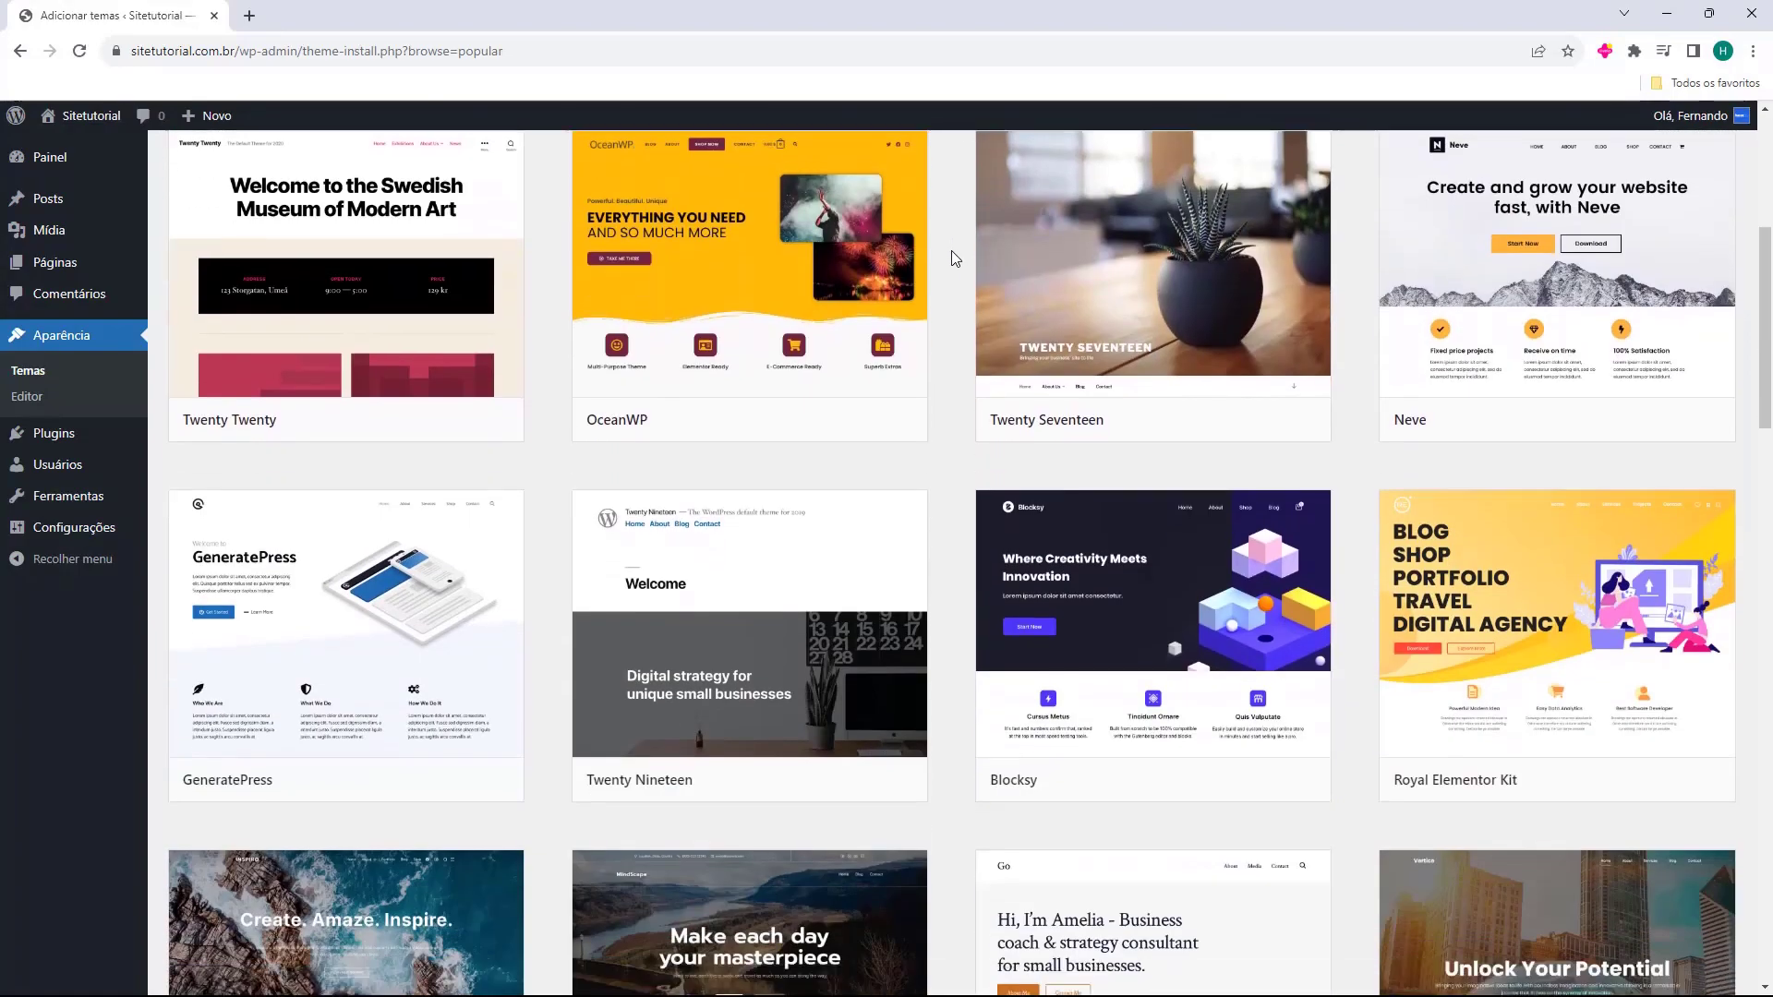
pyautogui.scroll(-14, 955, 258)
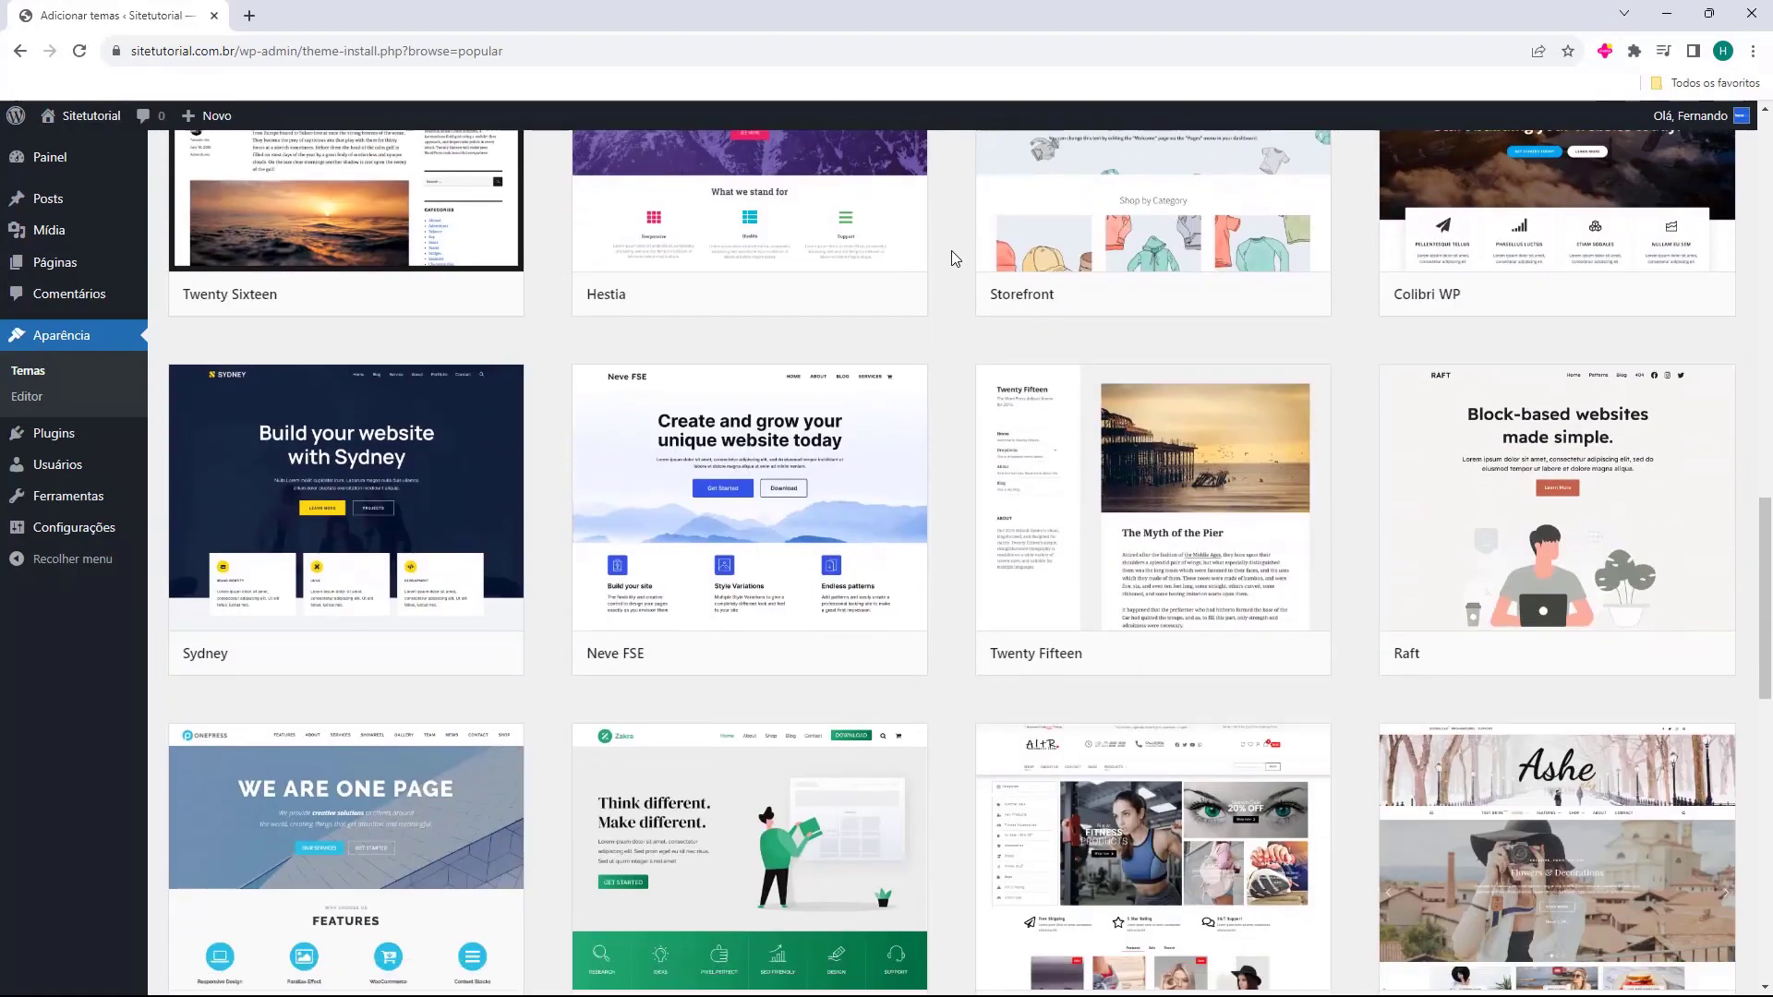
pyautogui.scroll(-9, 954, 259)
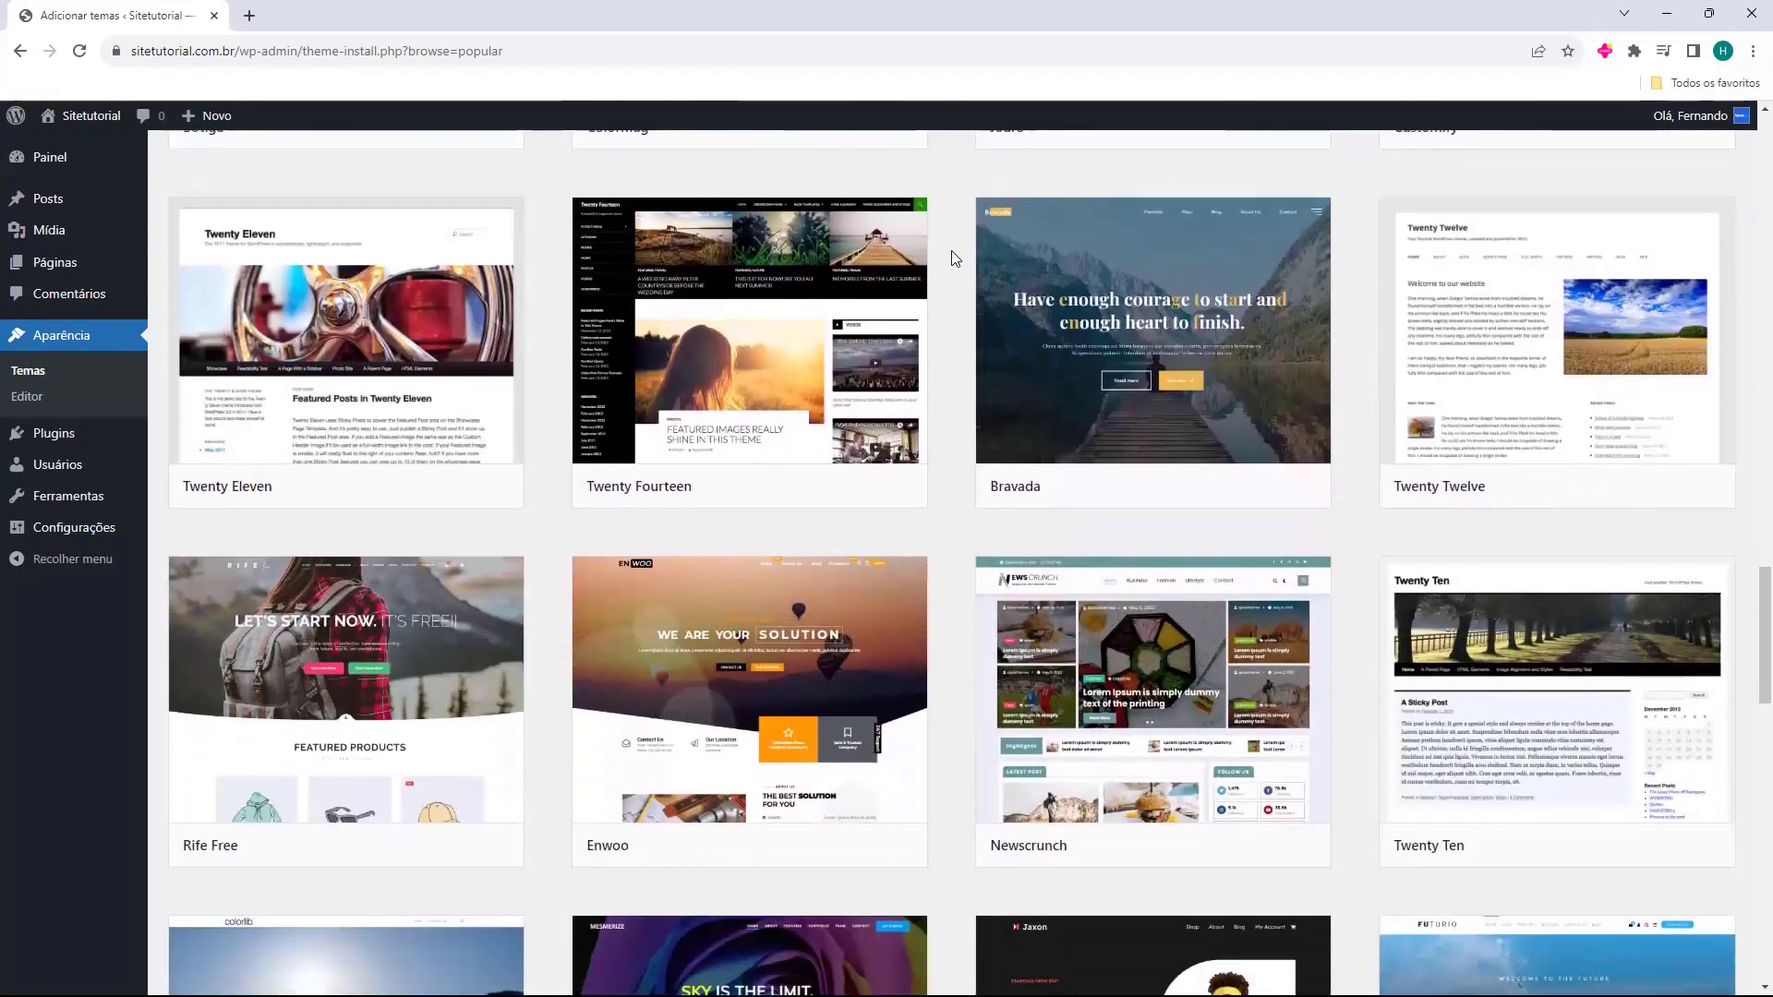
pyautogui.scroll(20, 951, 277)
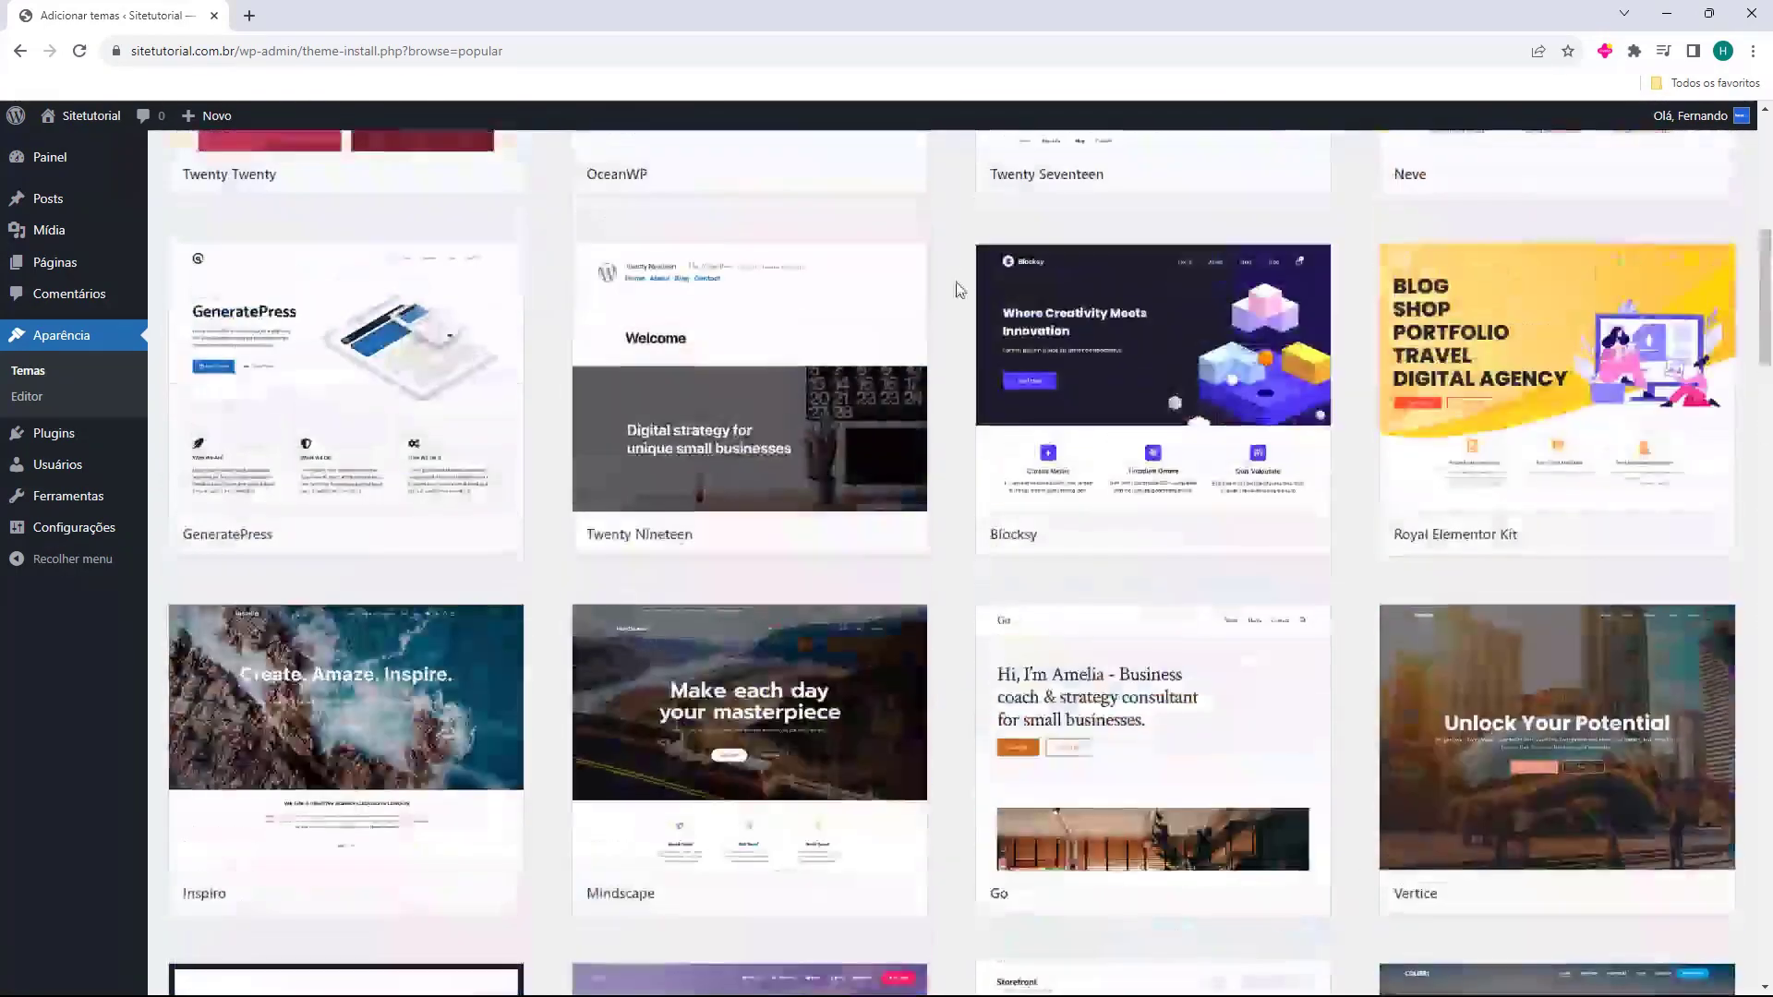
pyautogui.scroll(-2, 961, 328)
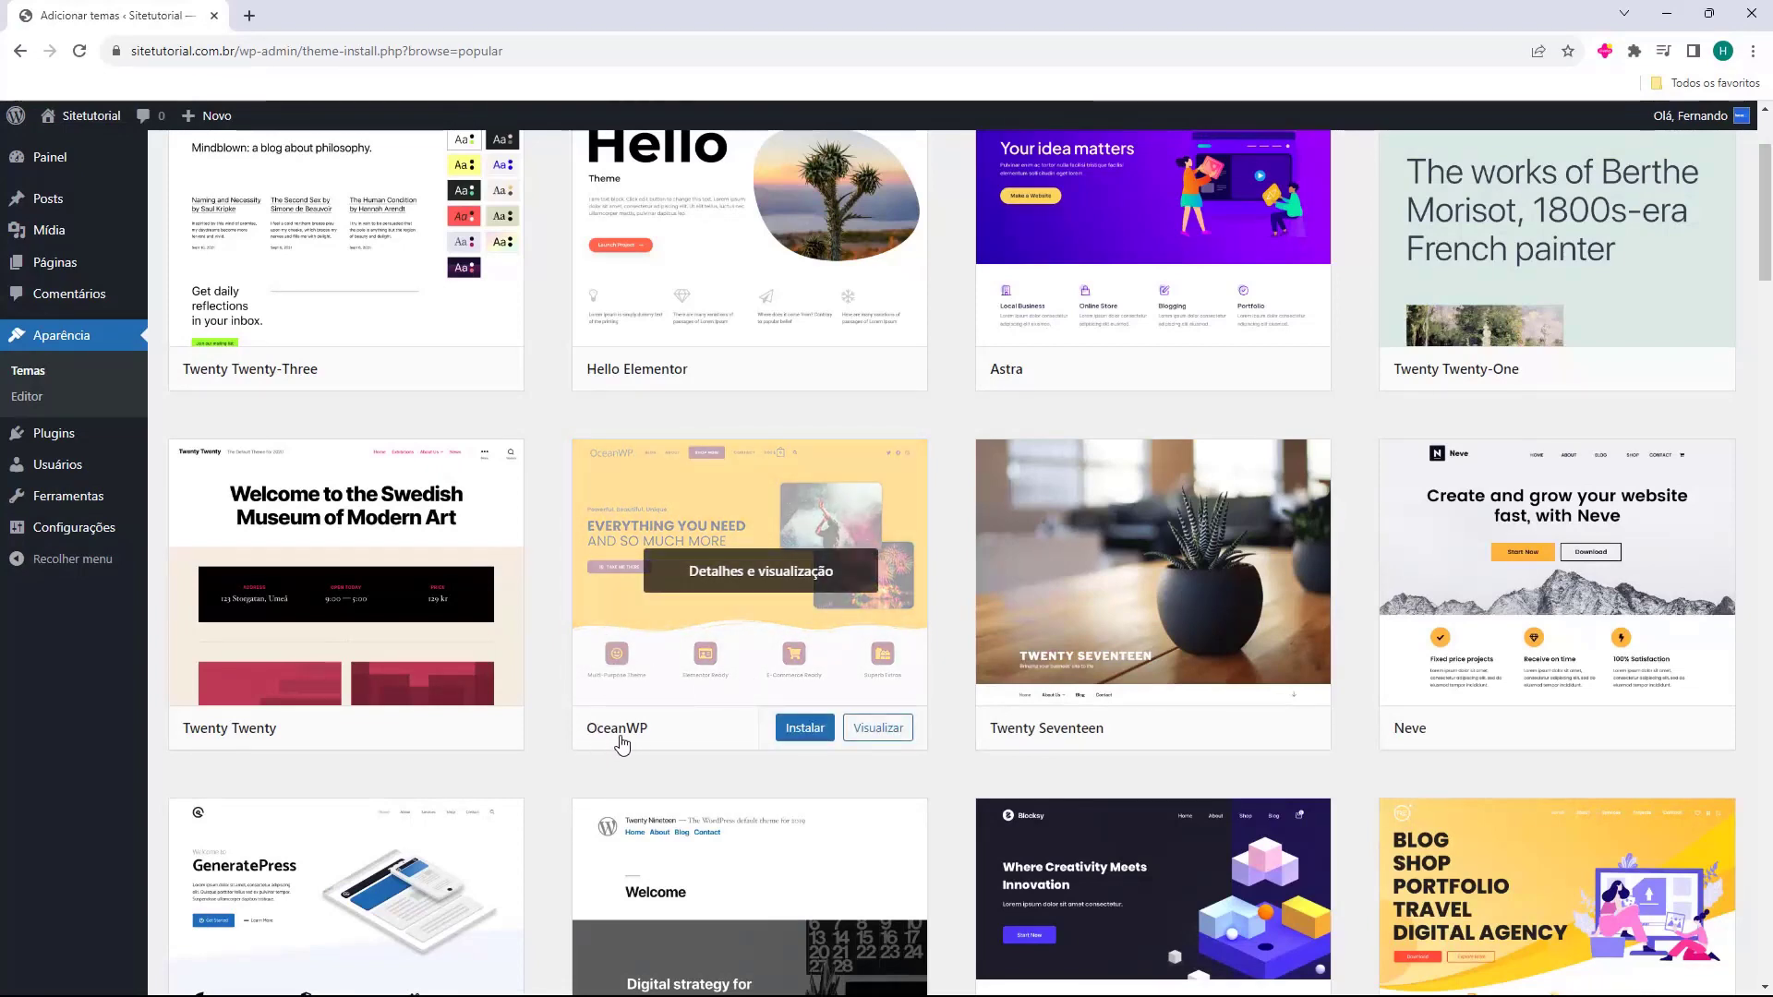
pyautogui.scroll(2, 647, 757)
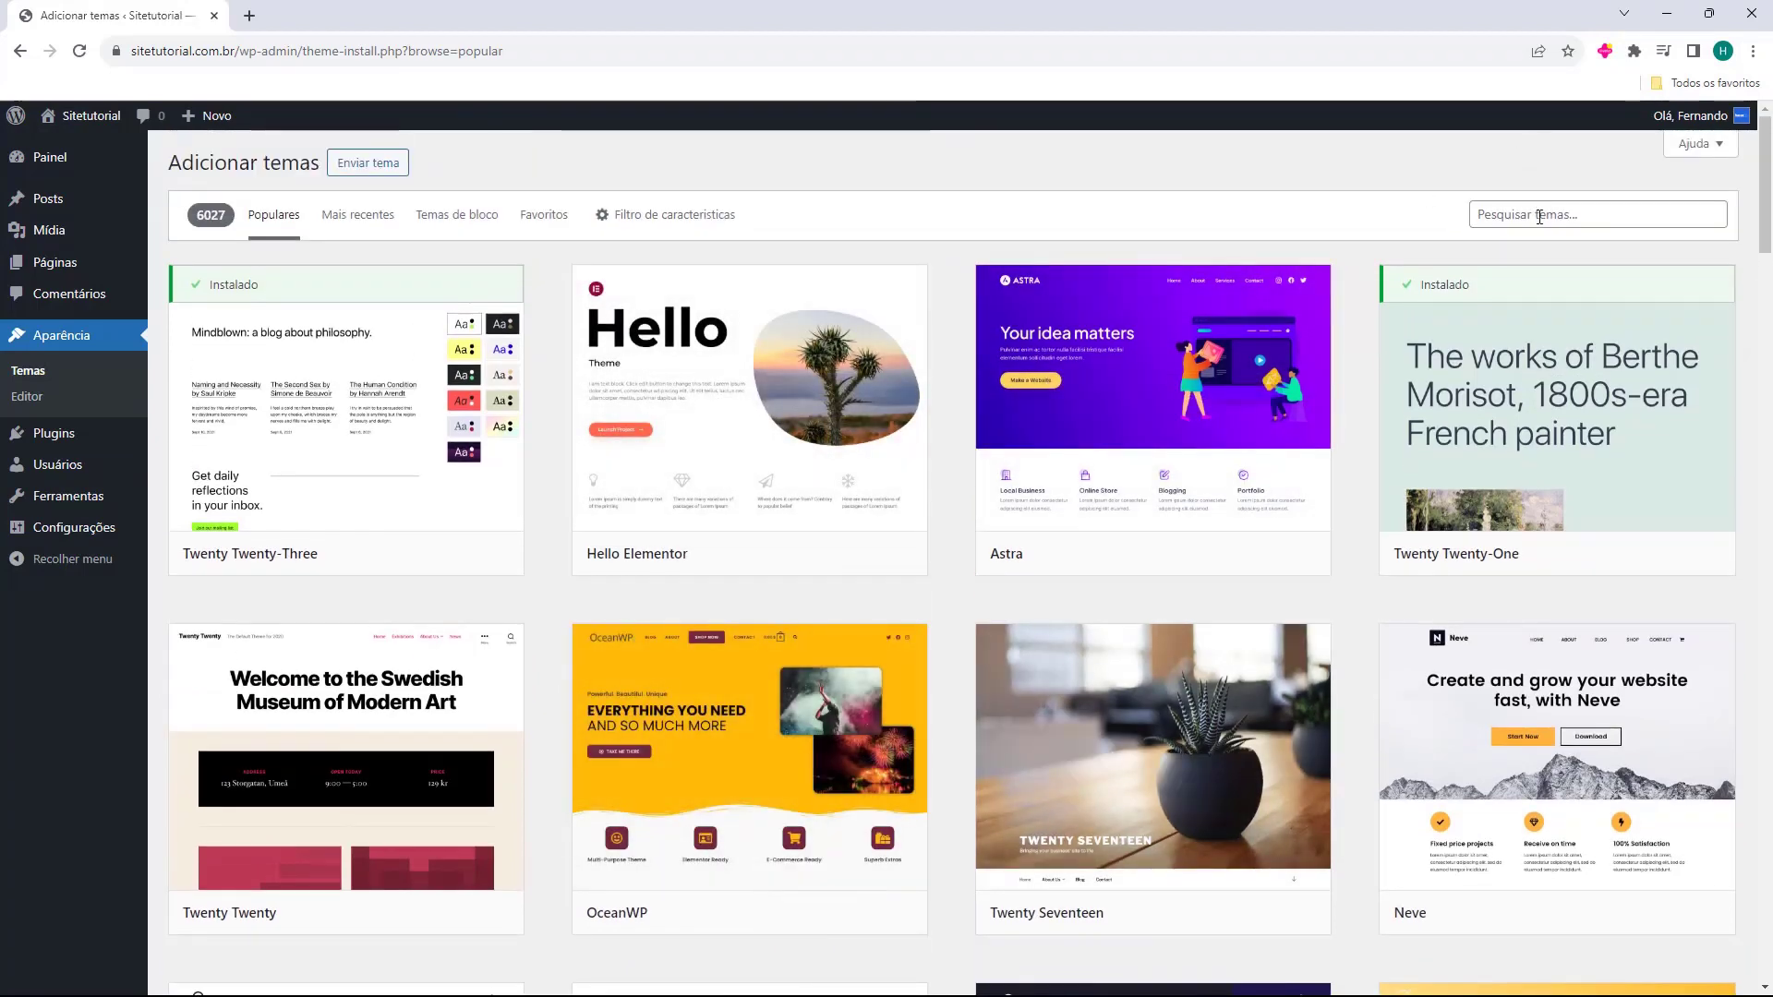
# Search for 'ocean', then install and activate the OceanWP theme.
pyautogui.click(1539, 215)
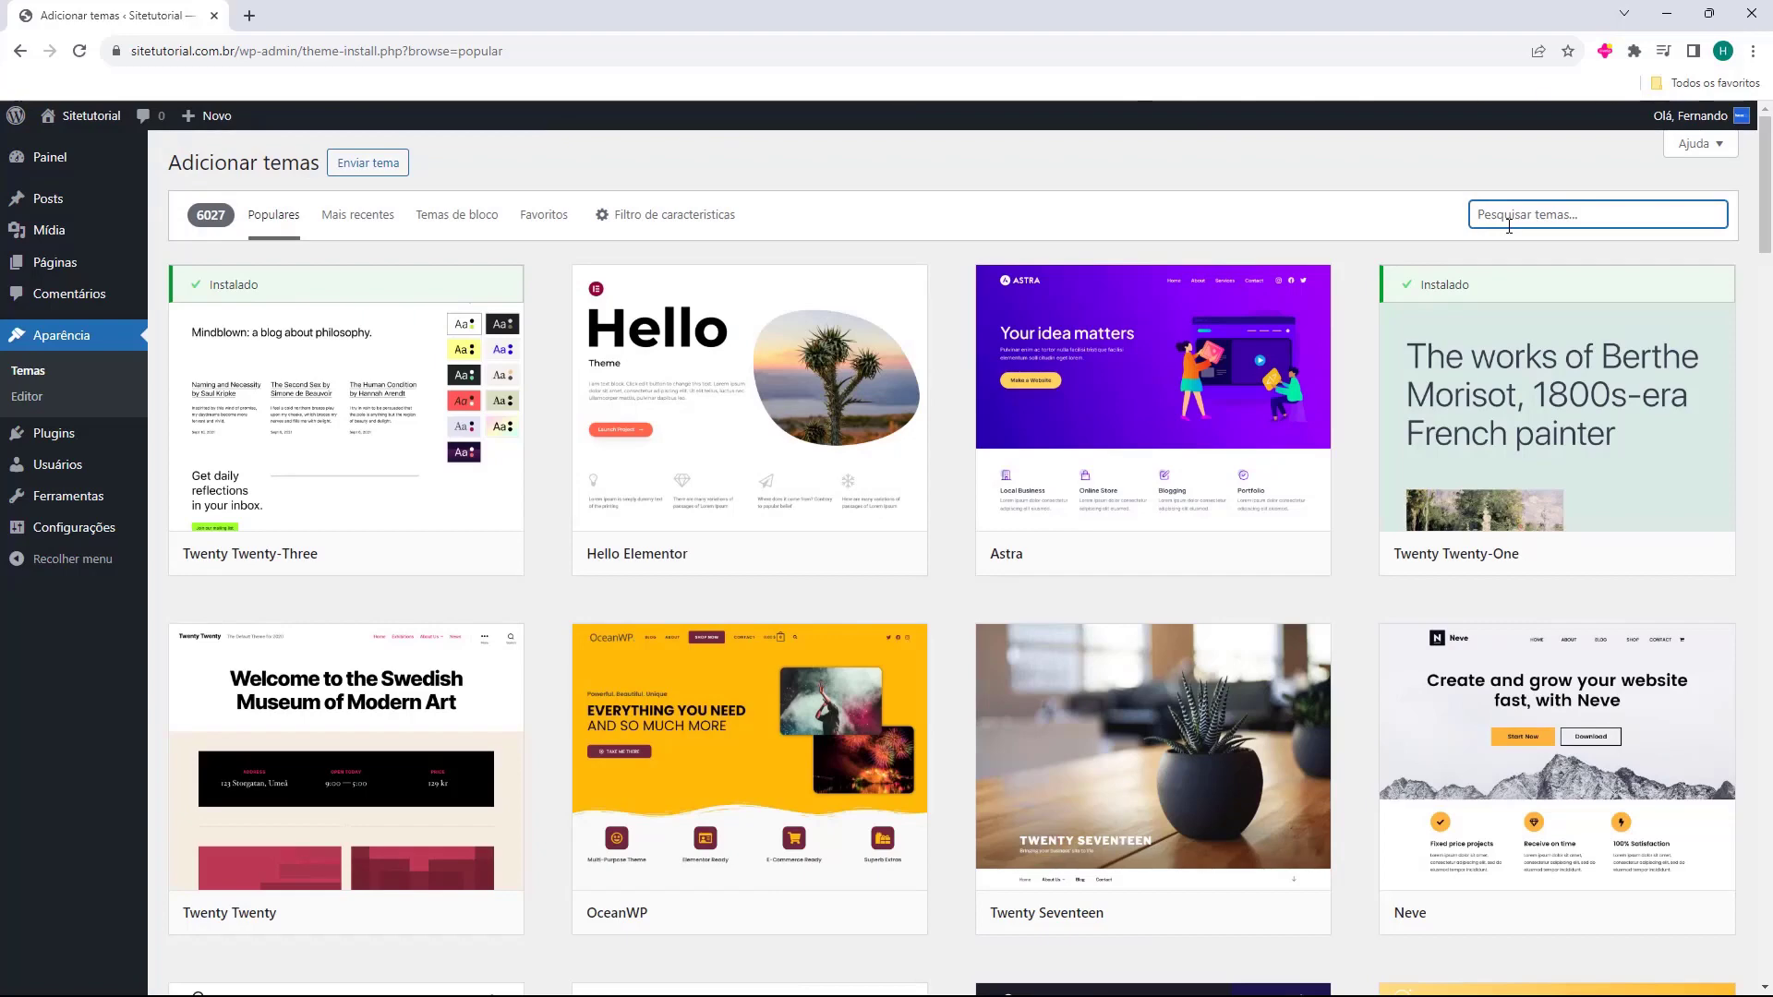
pyautogui.write('ocean')
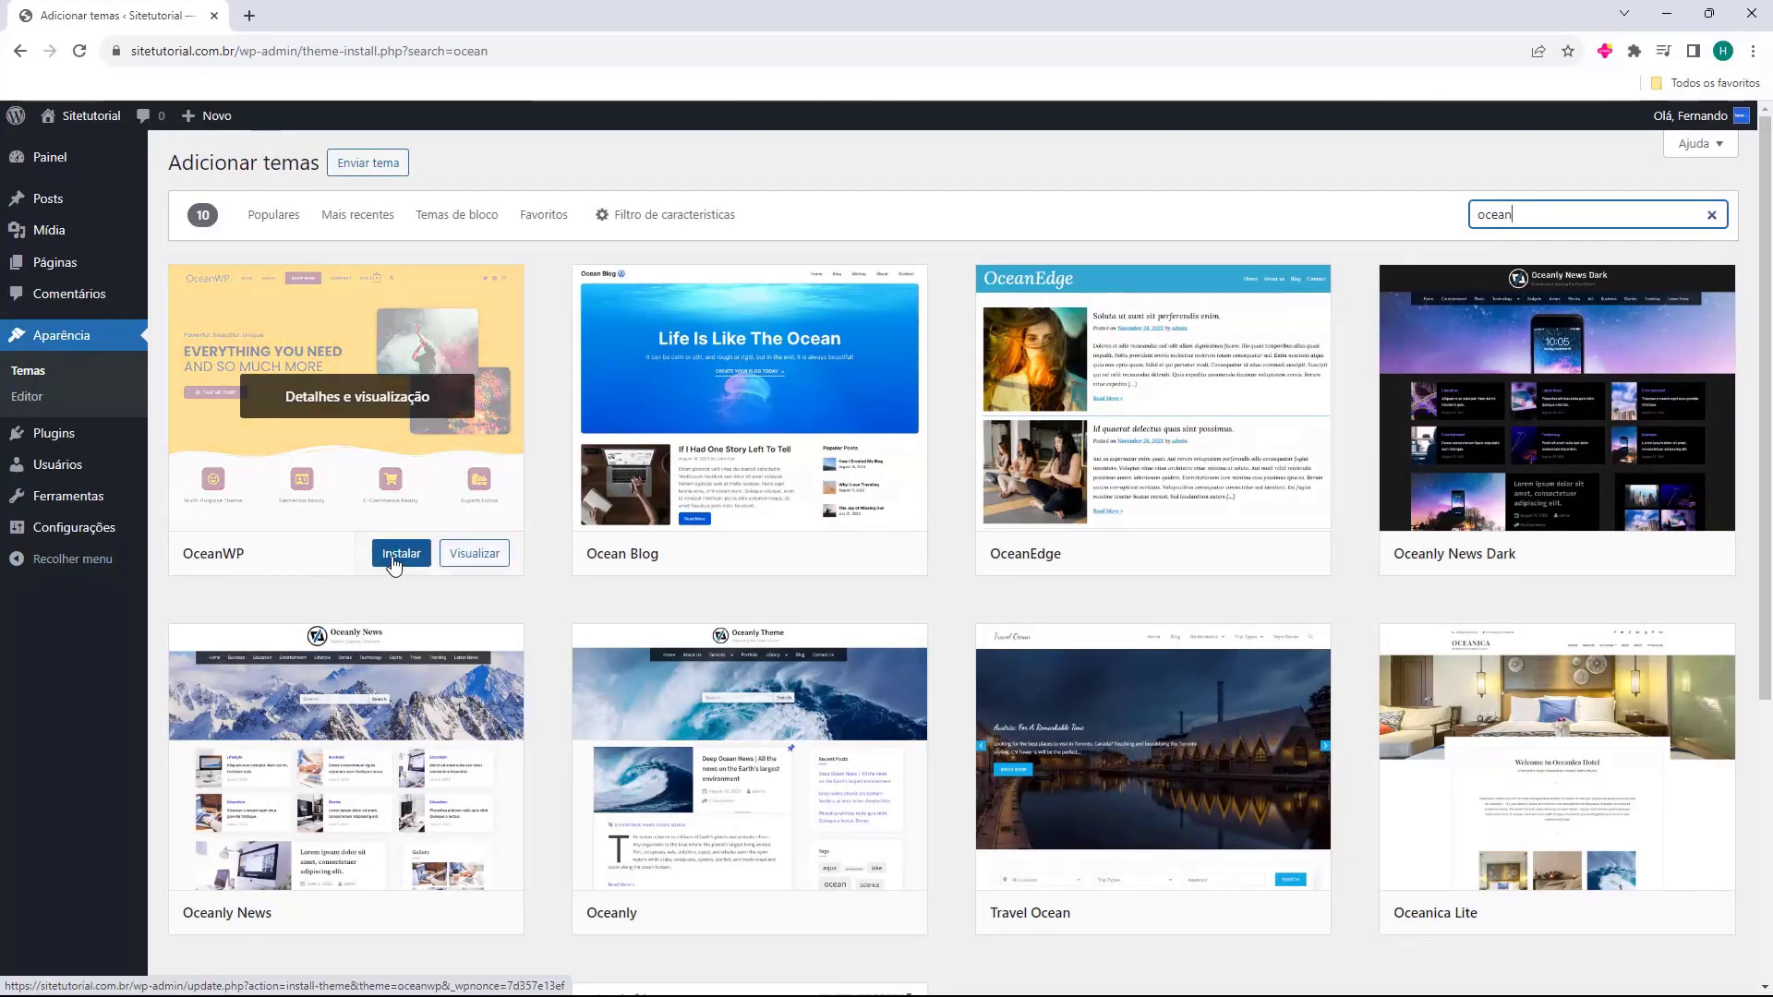
pyautogui.click(394, 558)
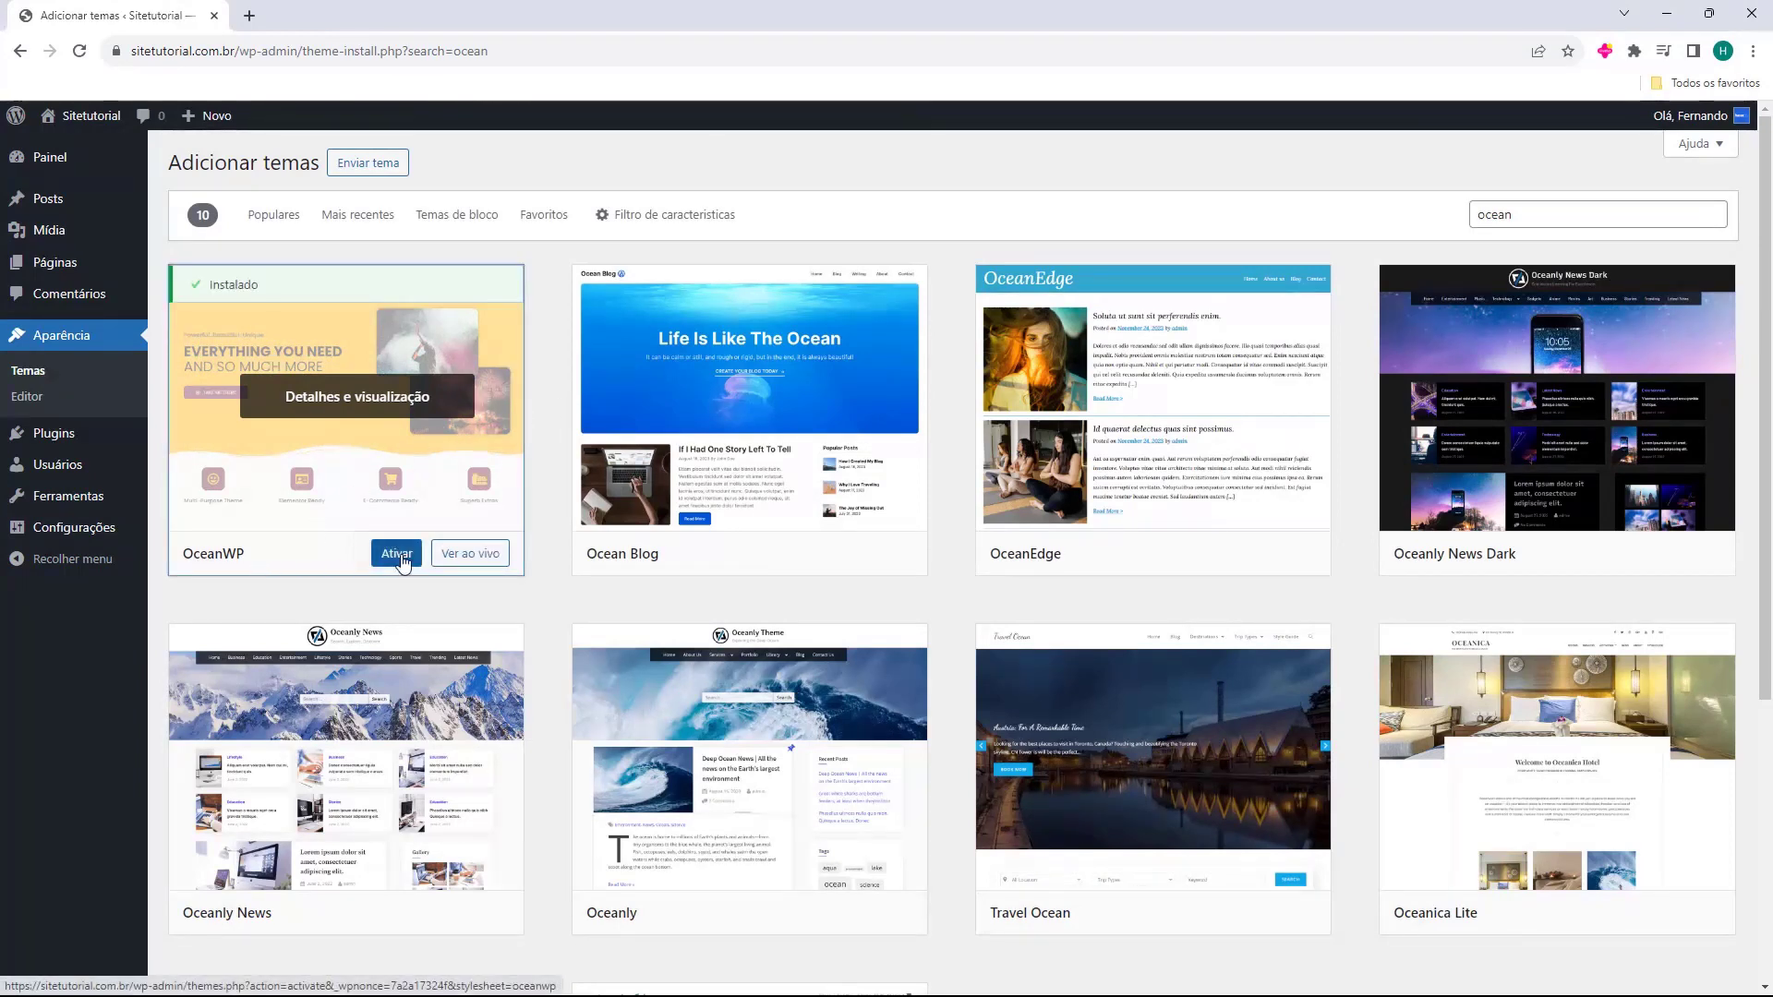
pyautogui.click(398, 555)
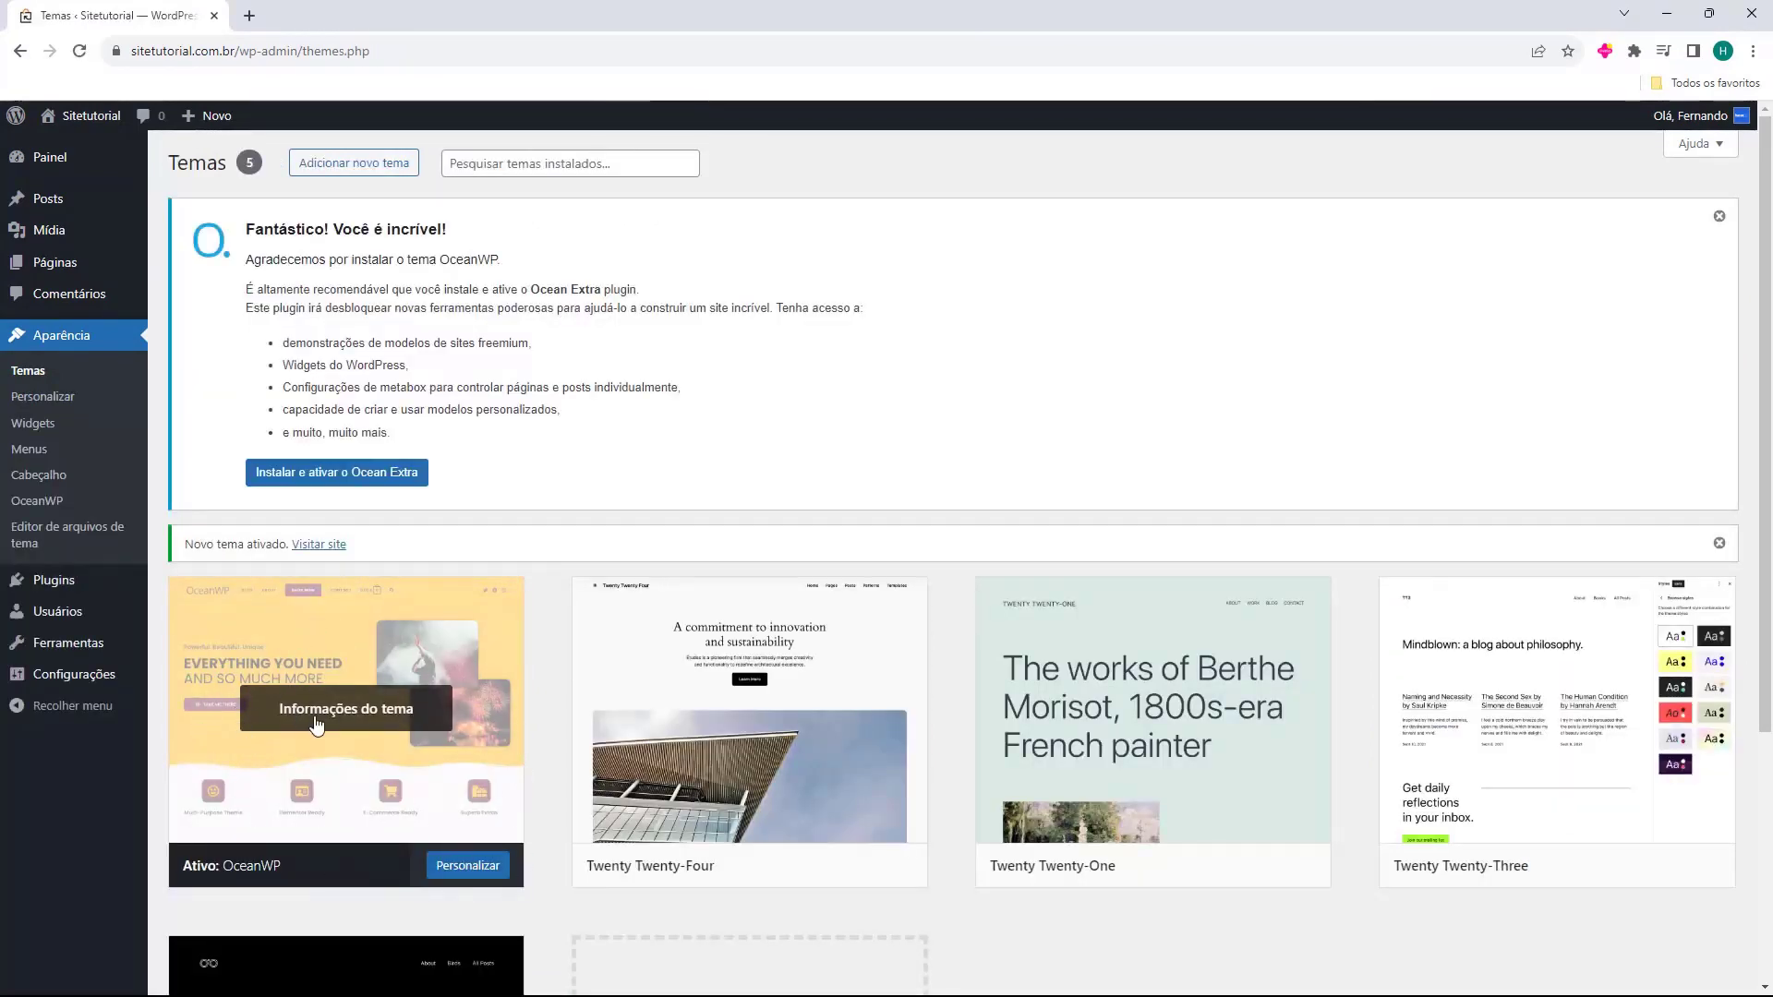
# Preview the live OceanWP site, then install and activate Ocean Extra from the notice.
pyautogui.click(319, 544)
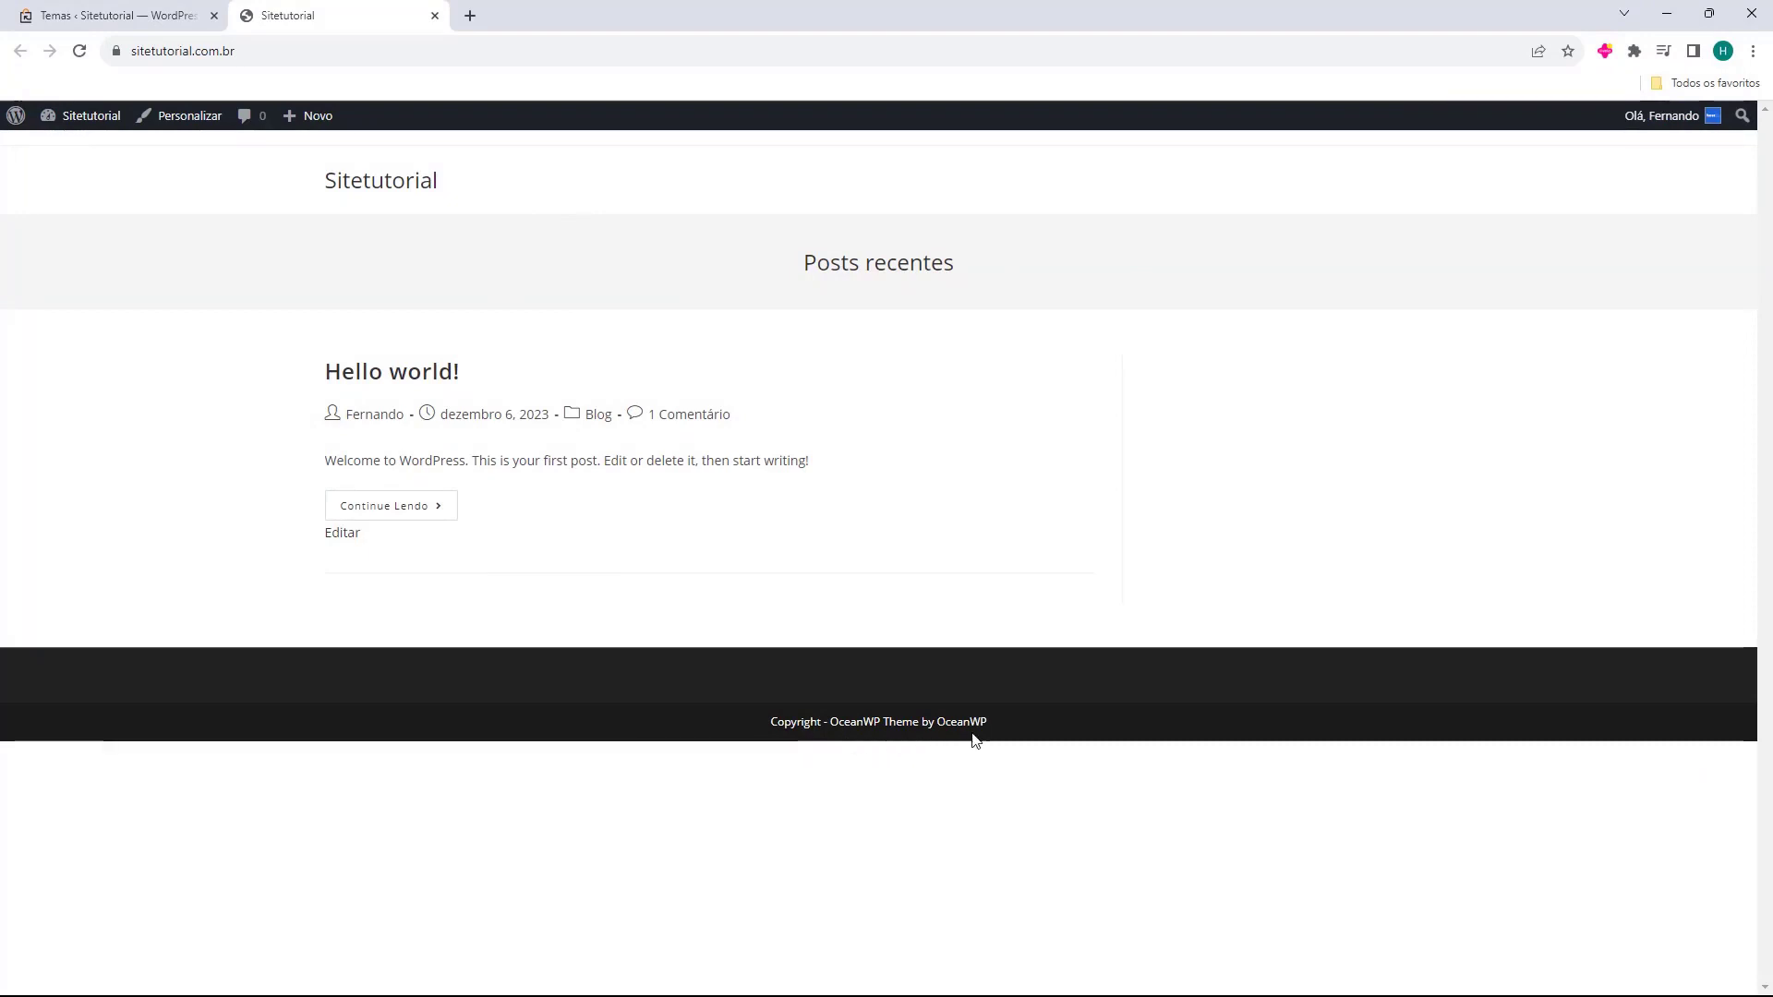
pyautogui.middleClick(351, 19)
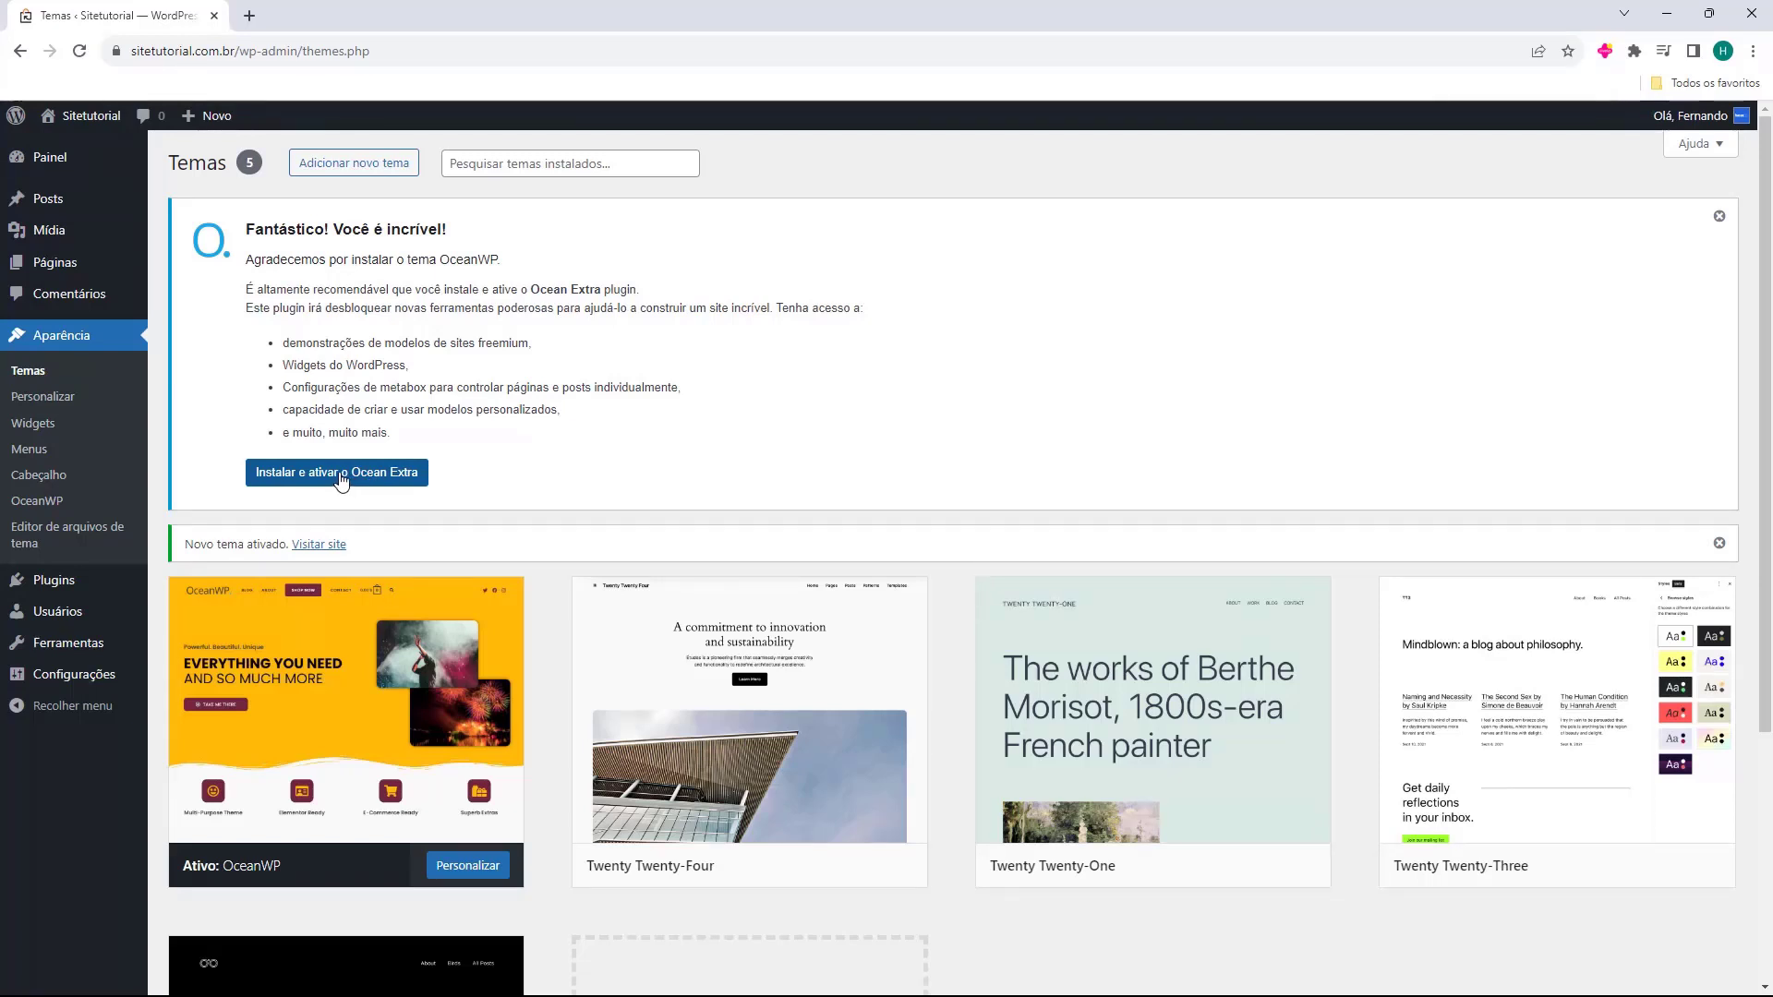
pyautogui.click(299, 482)
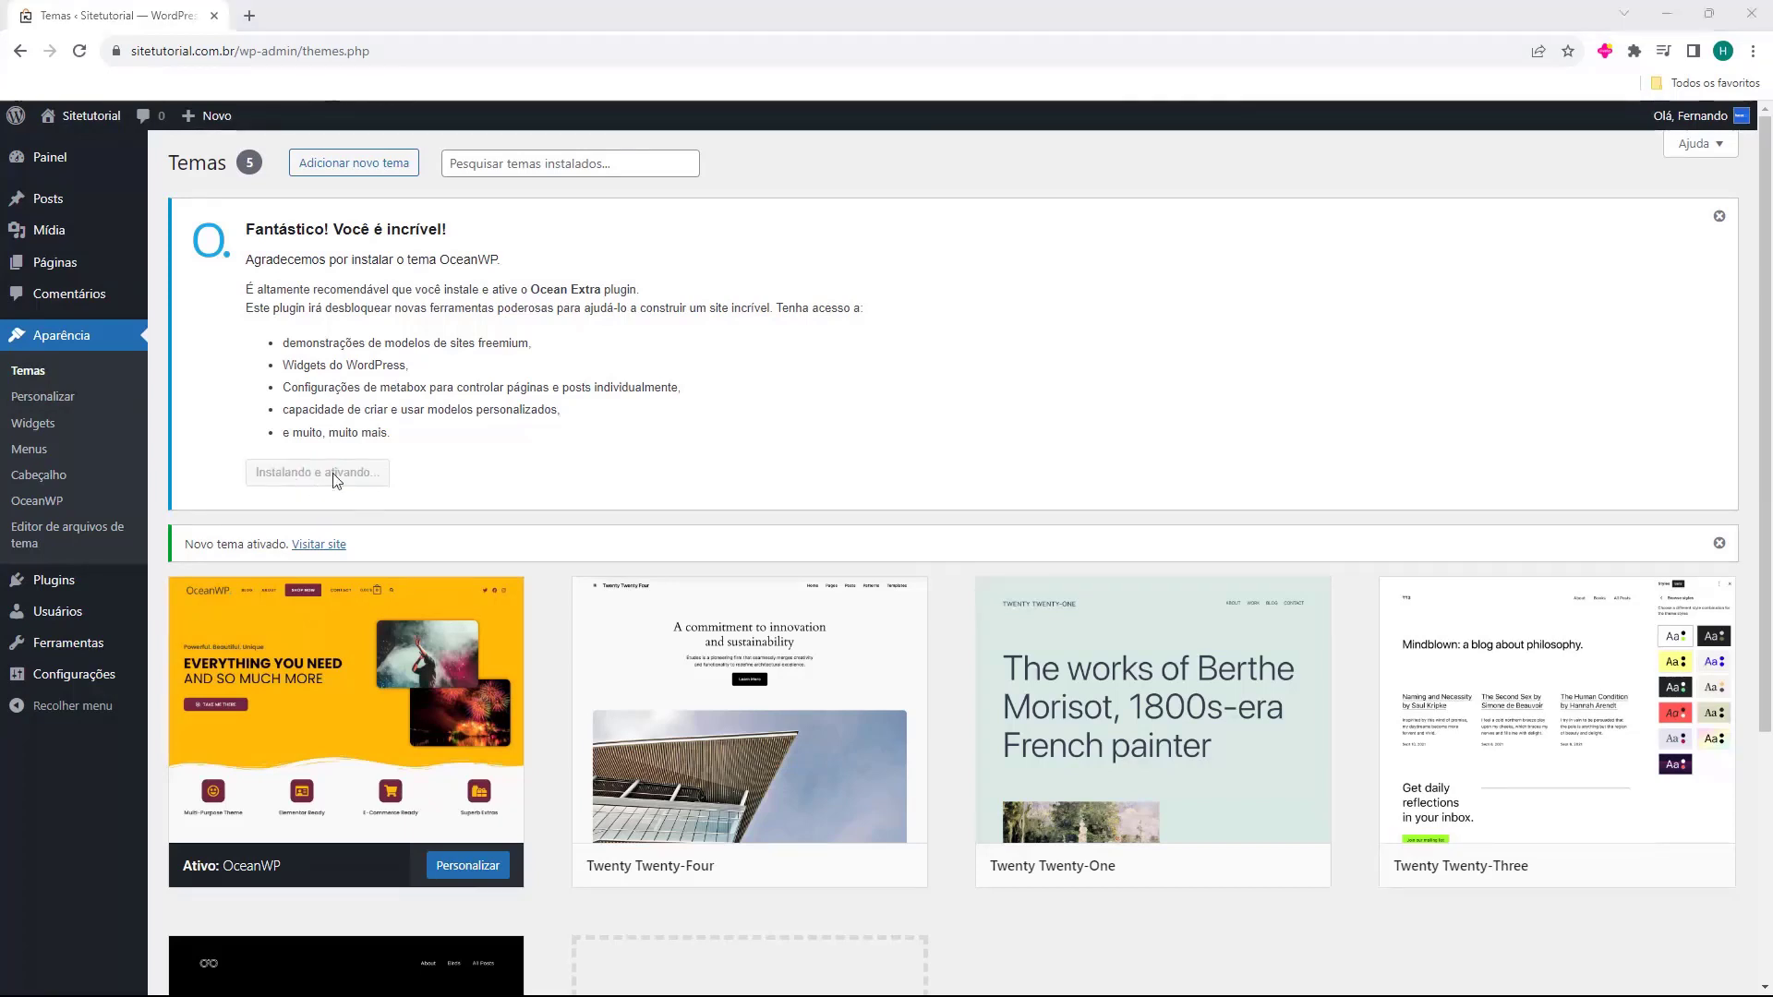
pyautogui.click(79, 51)
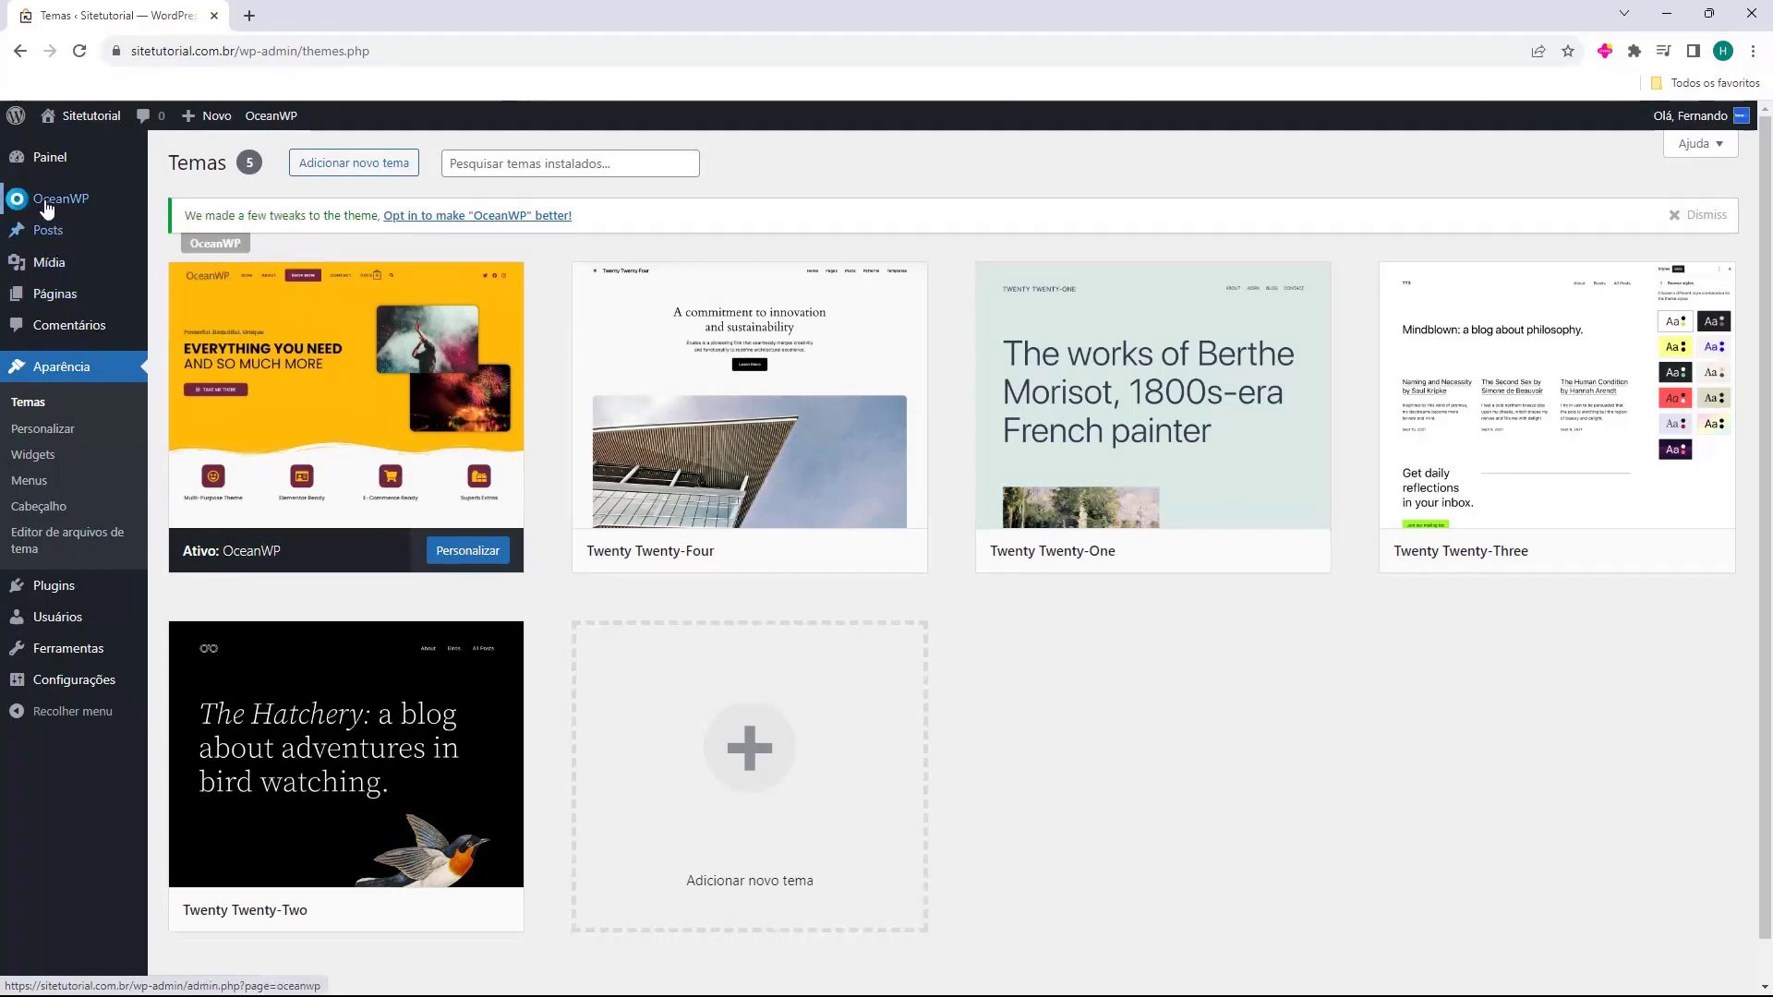
pyautogui.click(48, 203)
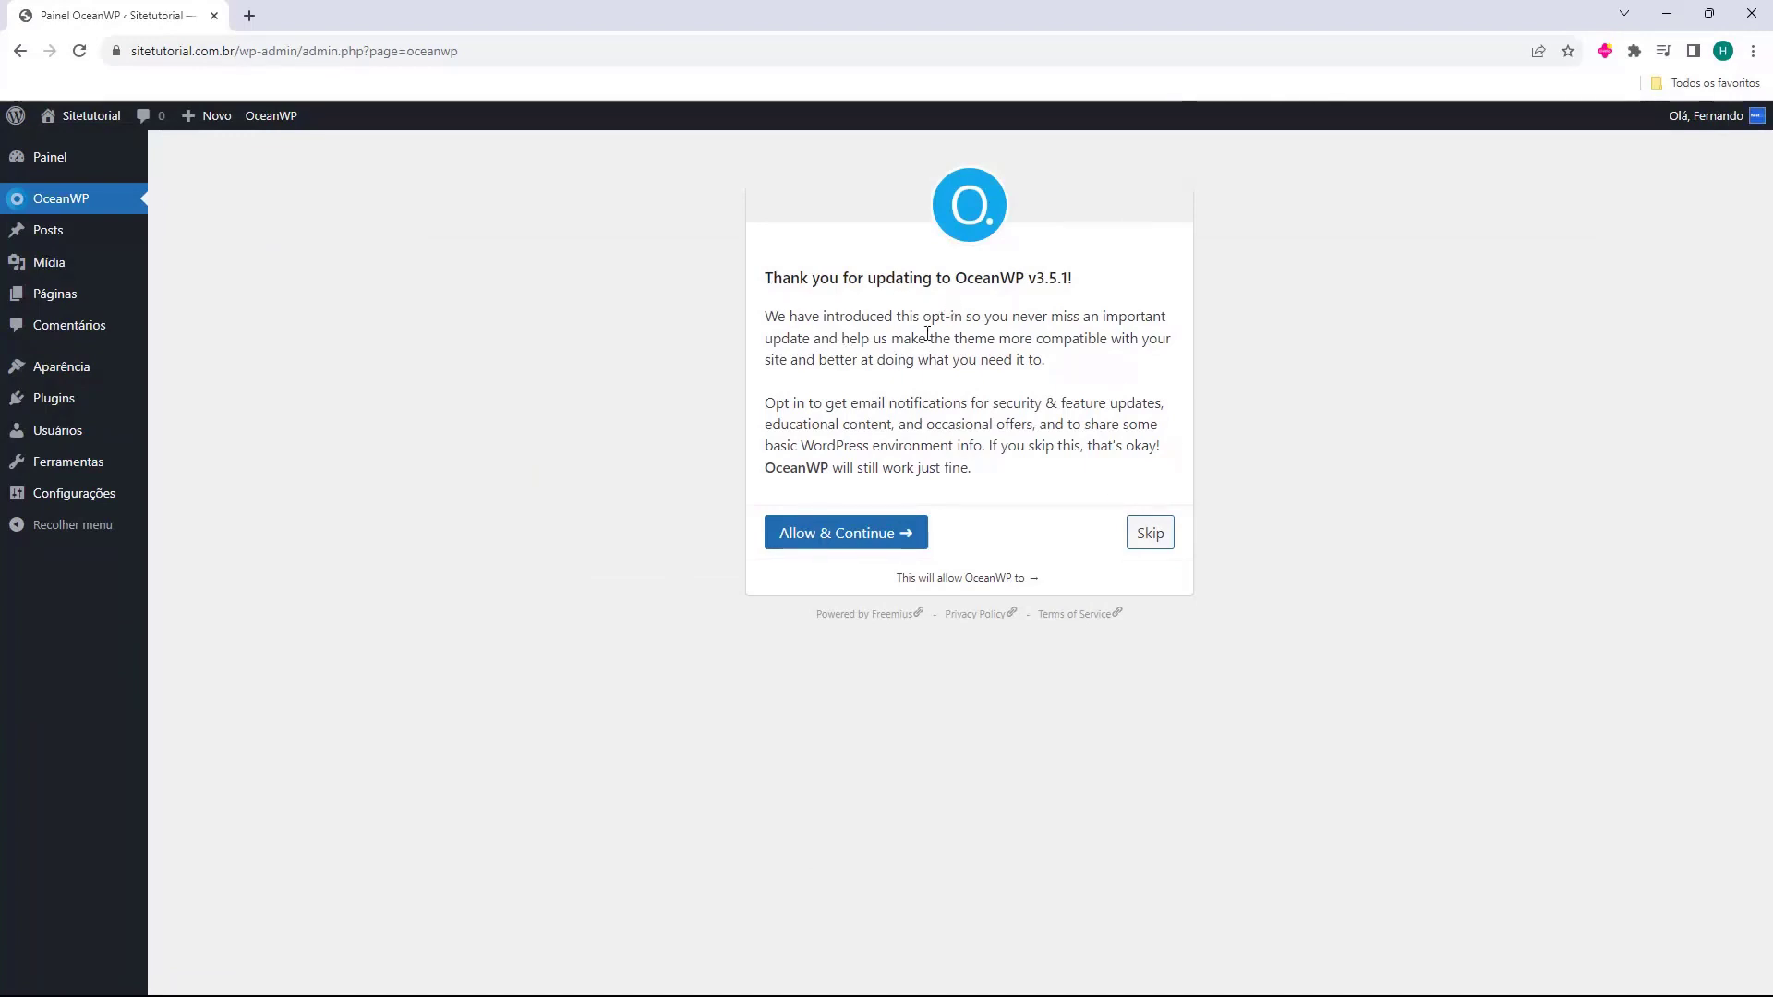
pyautogui.click(825, 544)
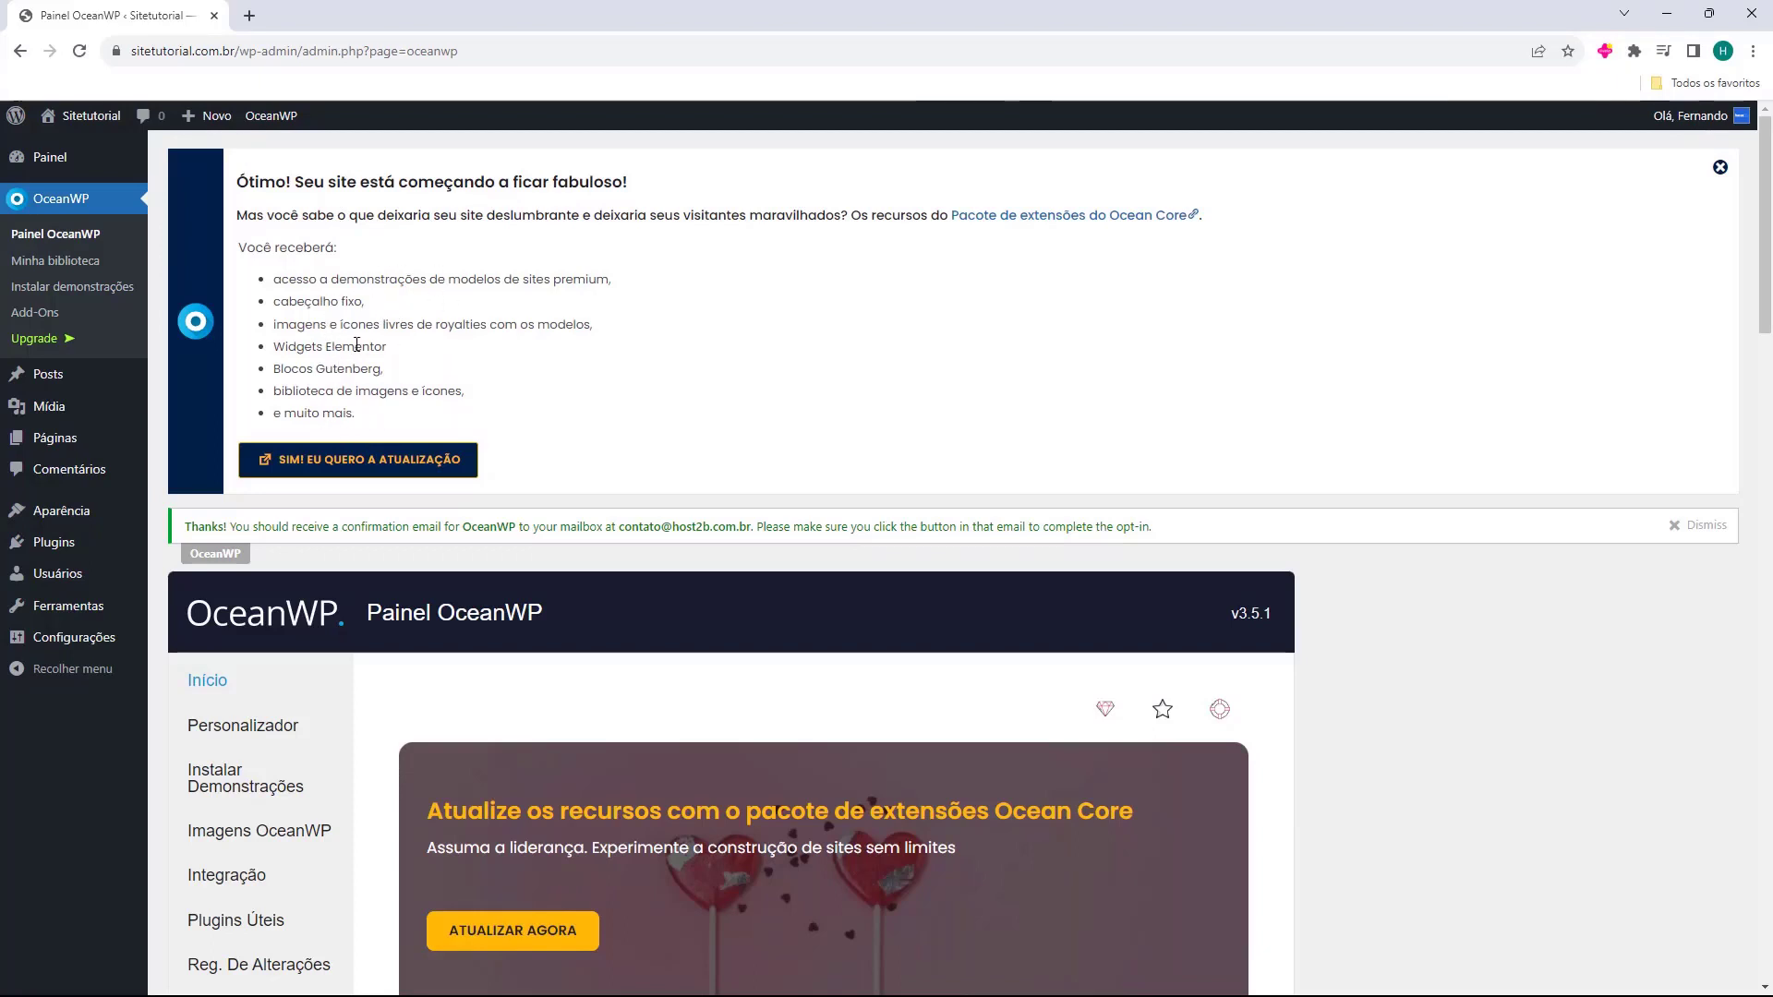
pyautogui.click(1719, 168)
pyautogui.click(1708, 170)
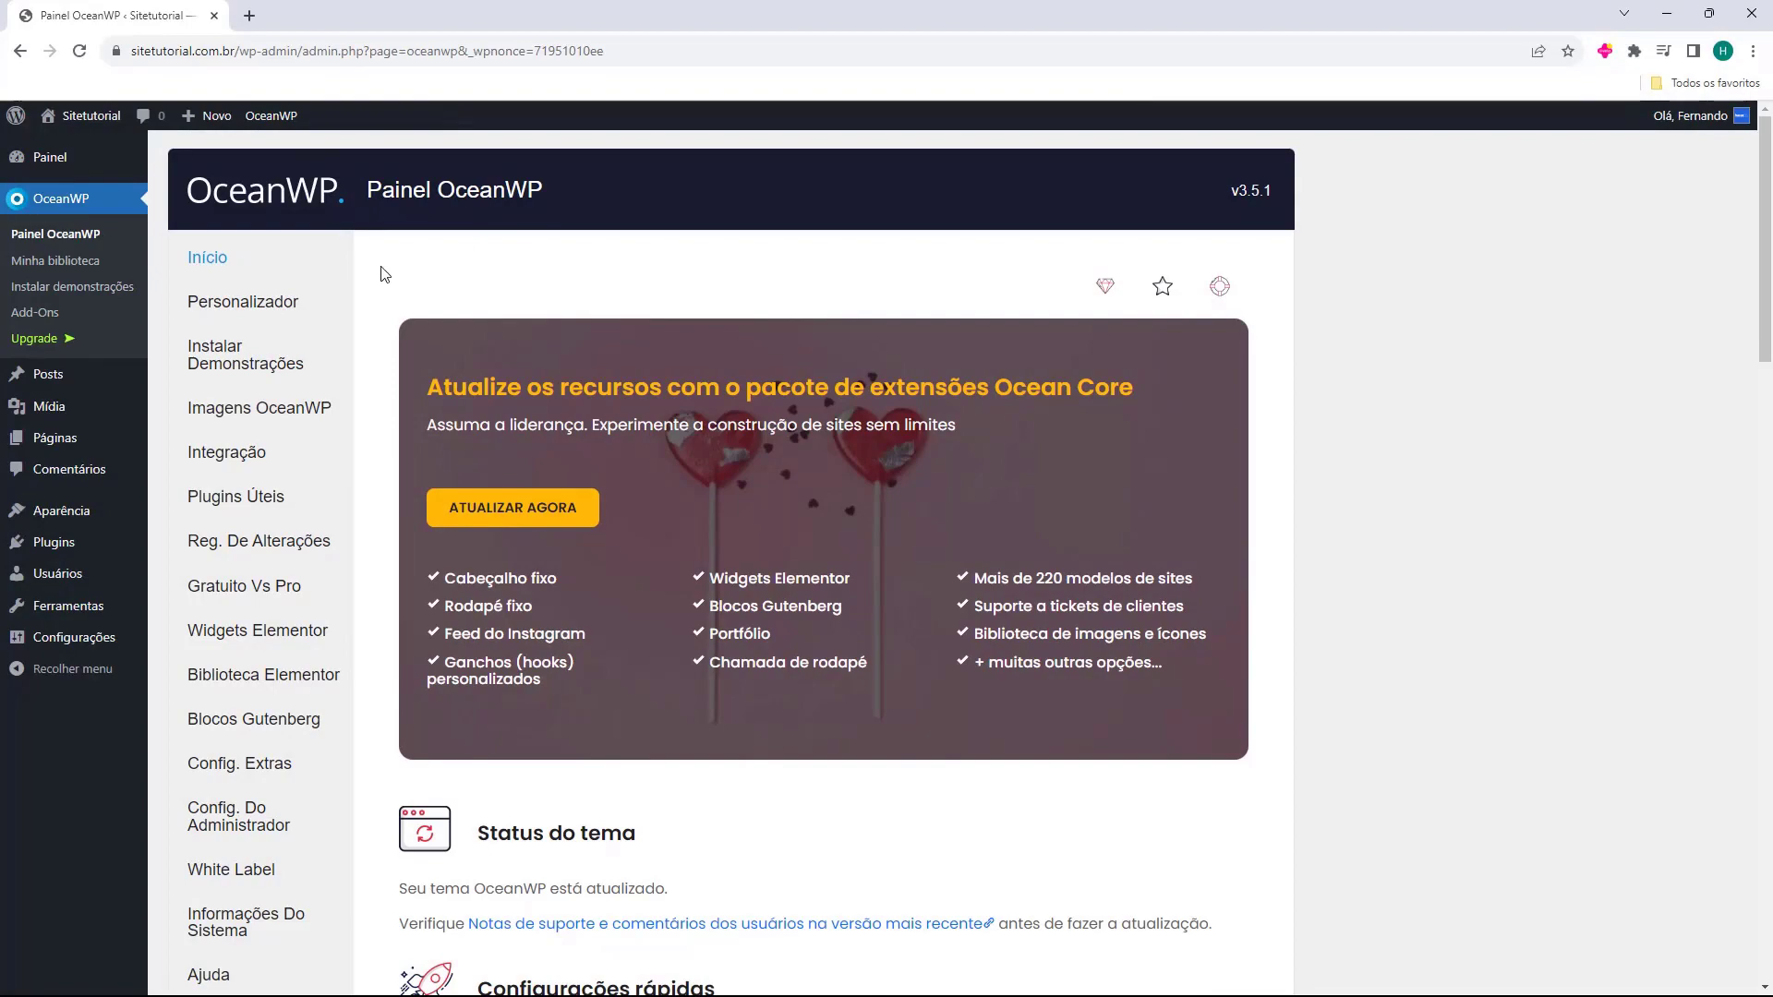
pyautogui.scroll(-9, 383, 275)
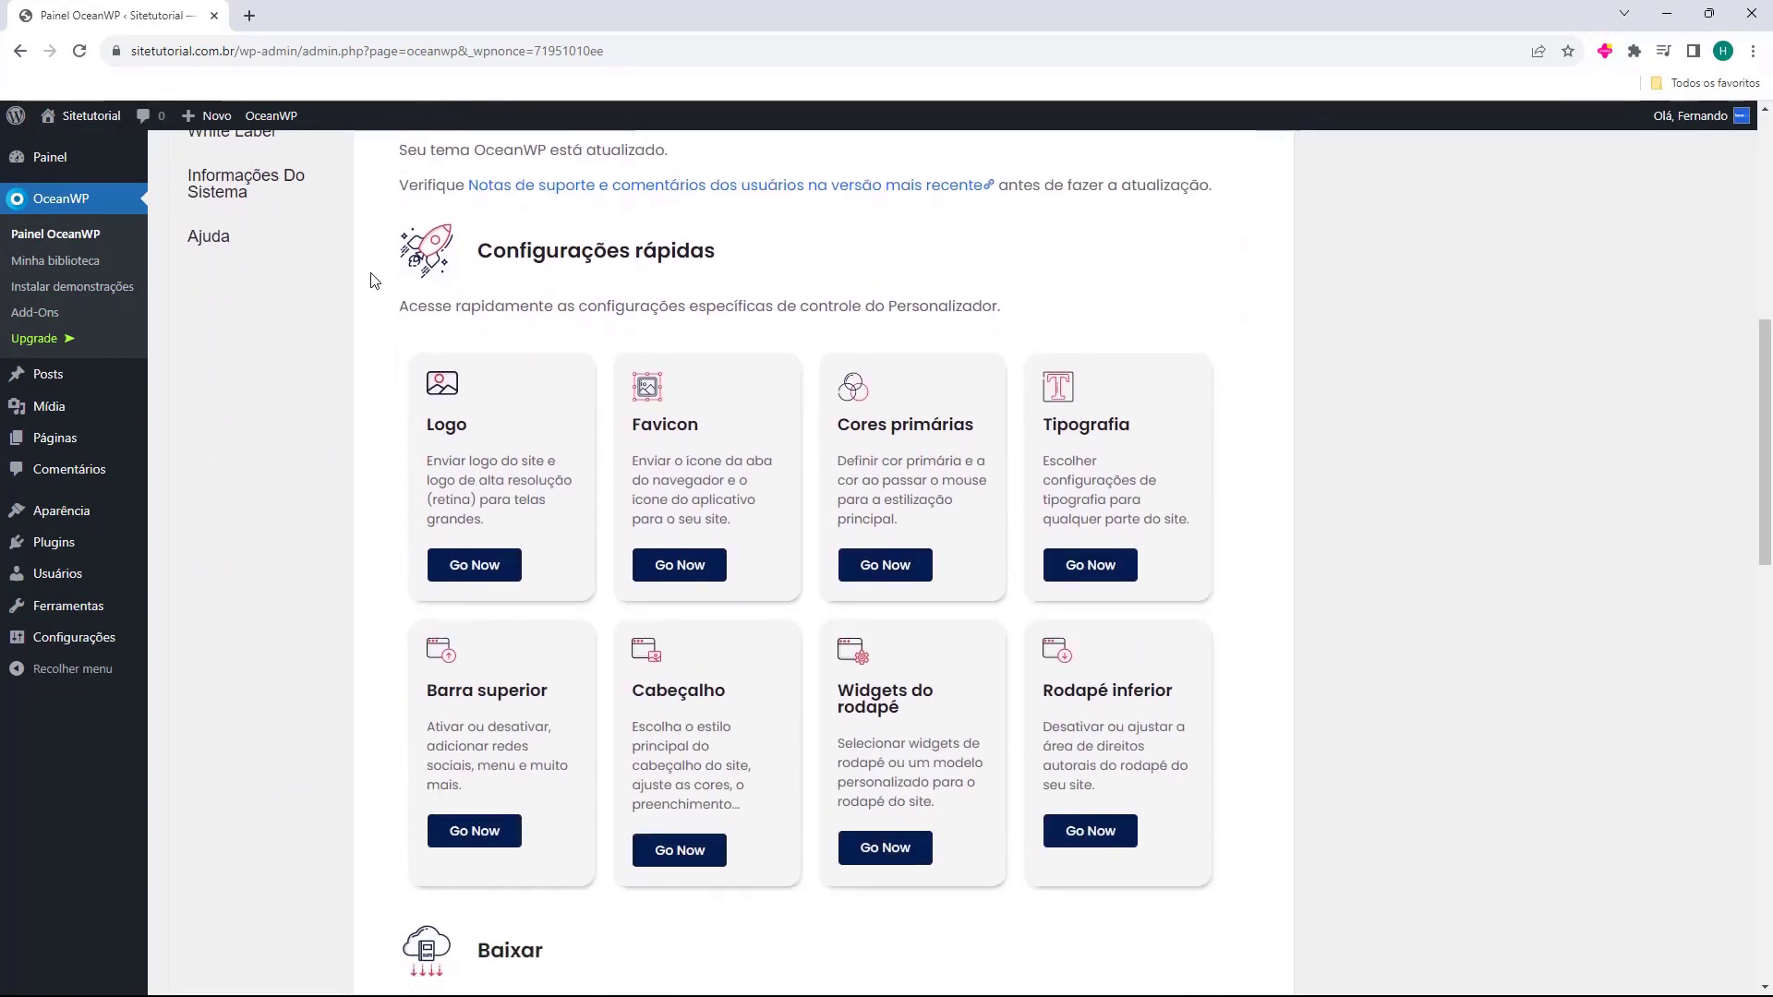
pyautogui.scroll(10, 369, 285)
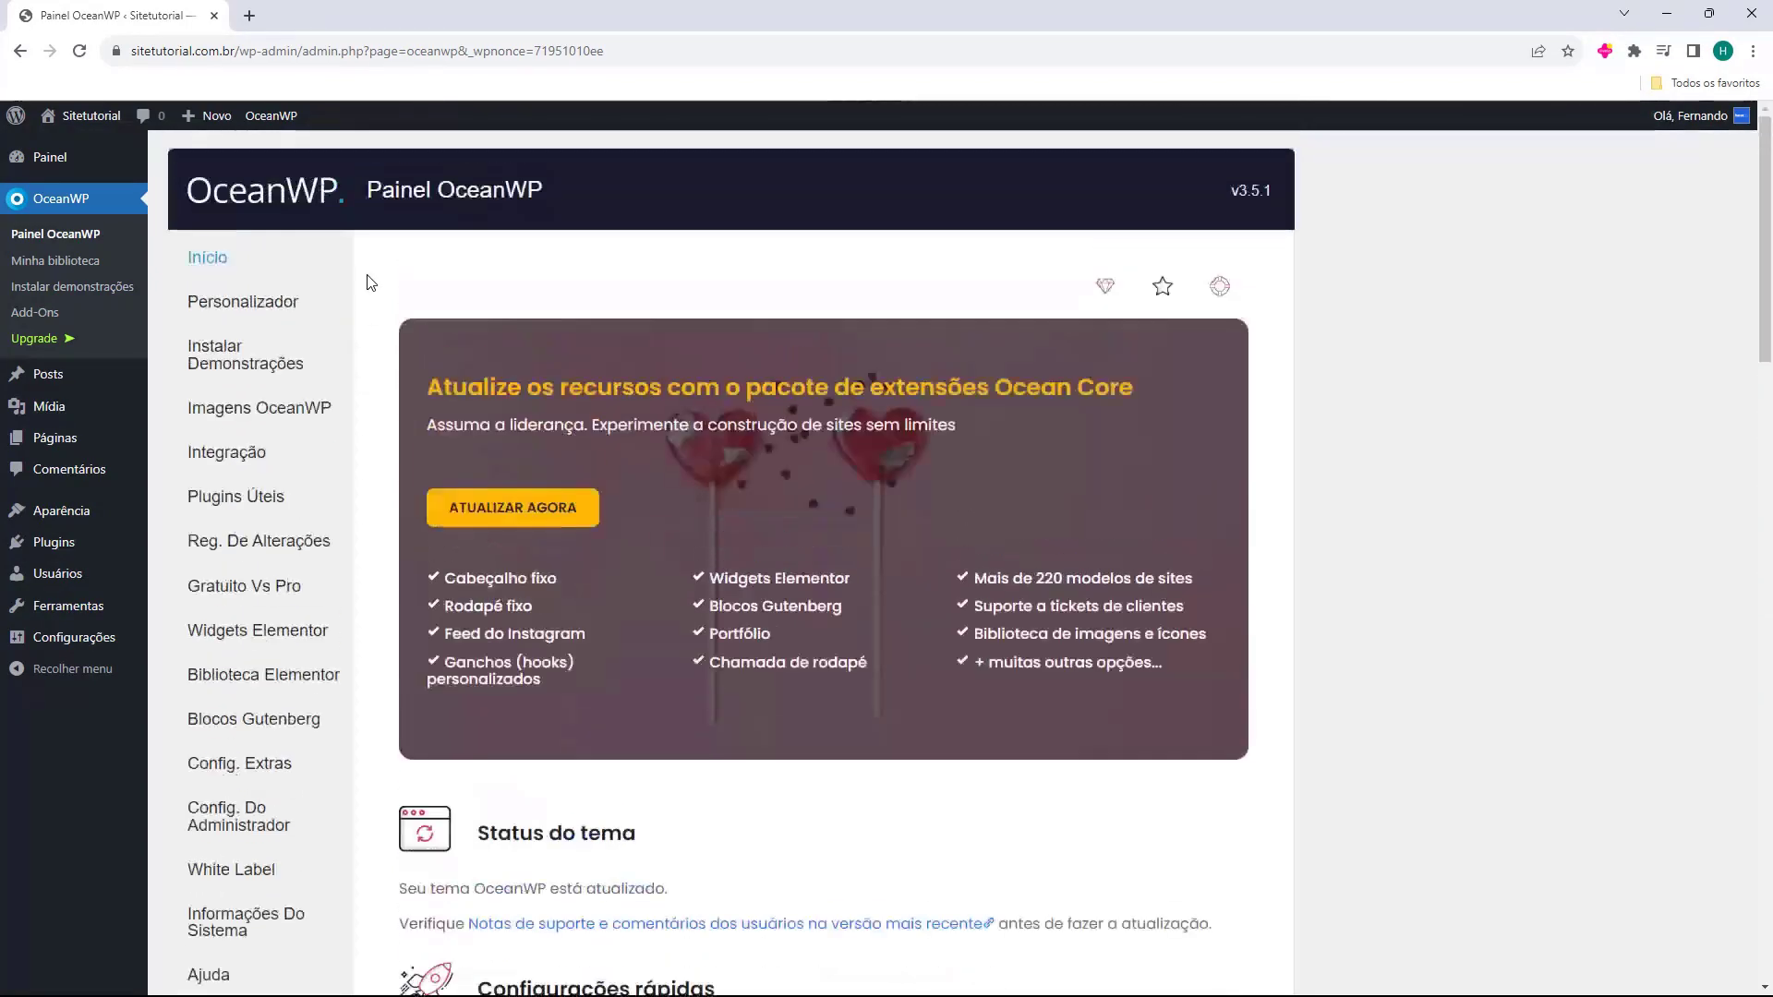
pyautogui.scroll(-7, 363, 289)
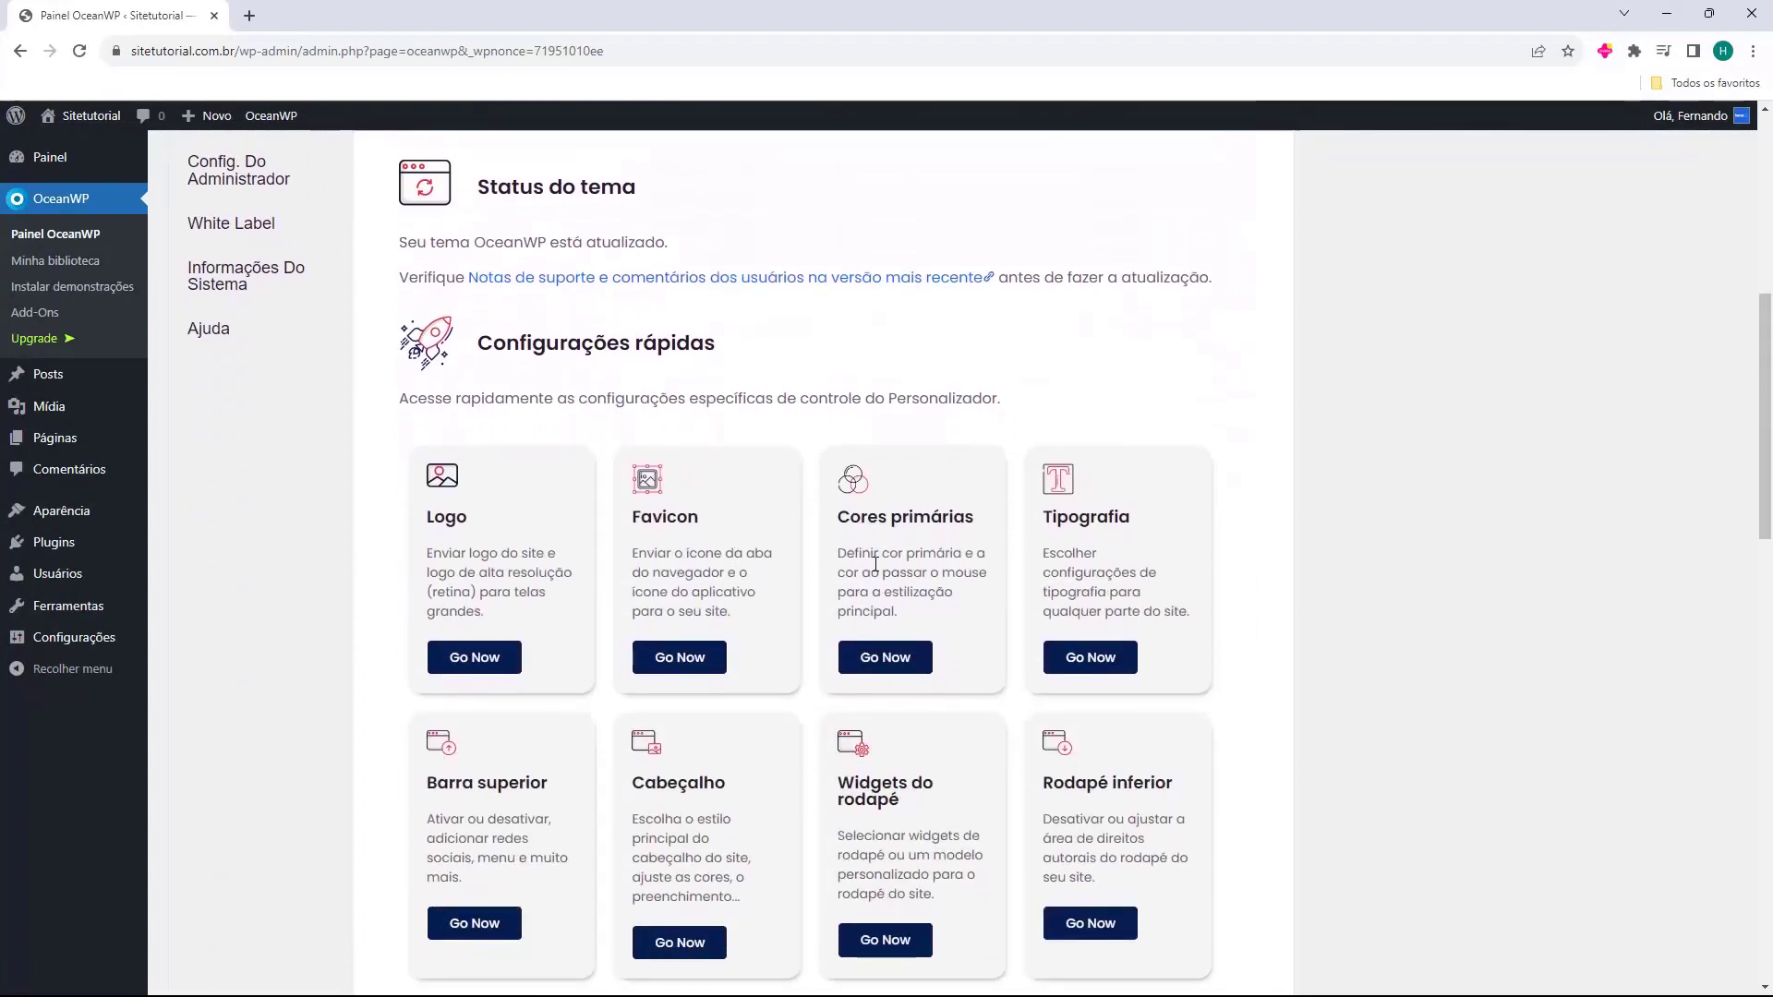
pyautogui.scroll(-1, 663, 686)
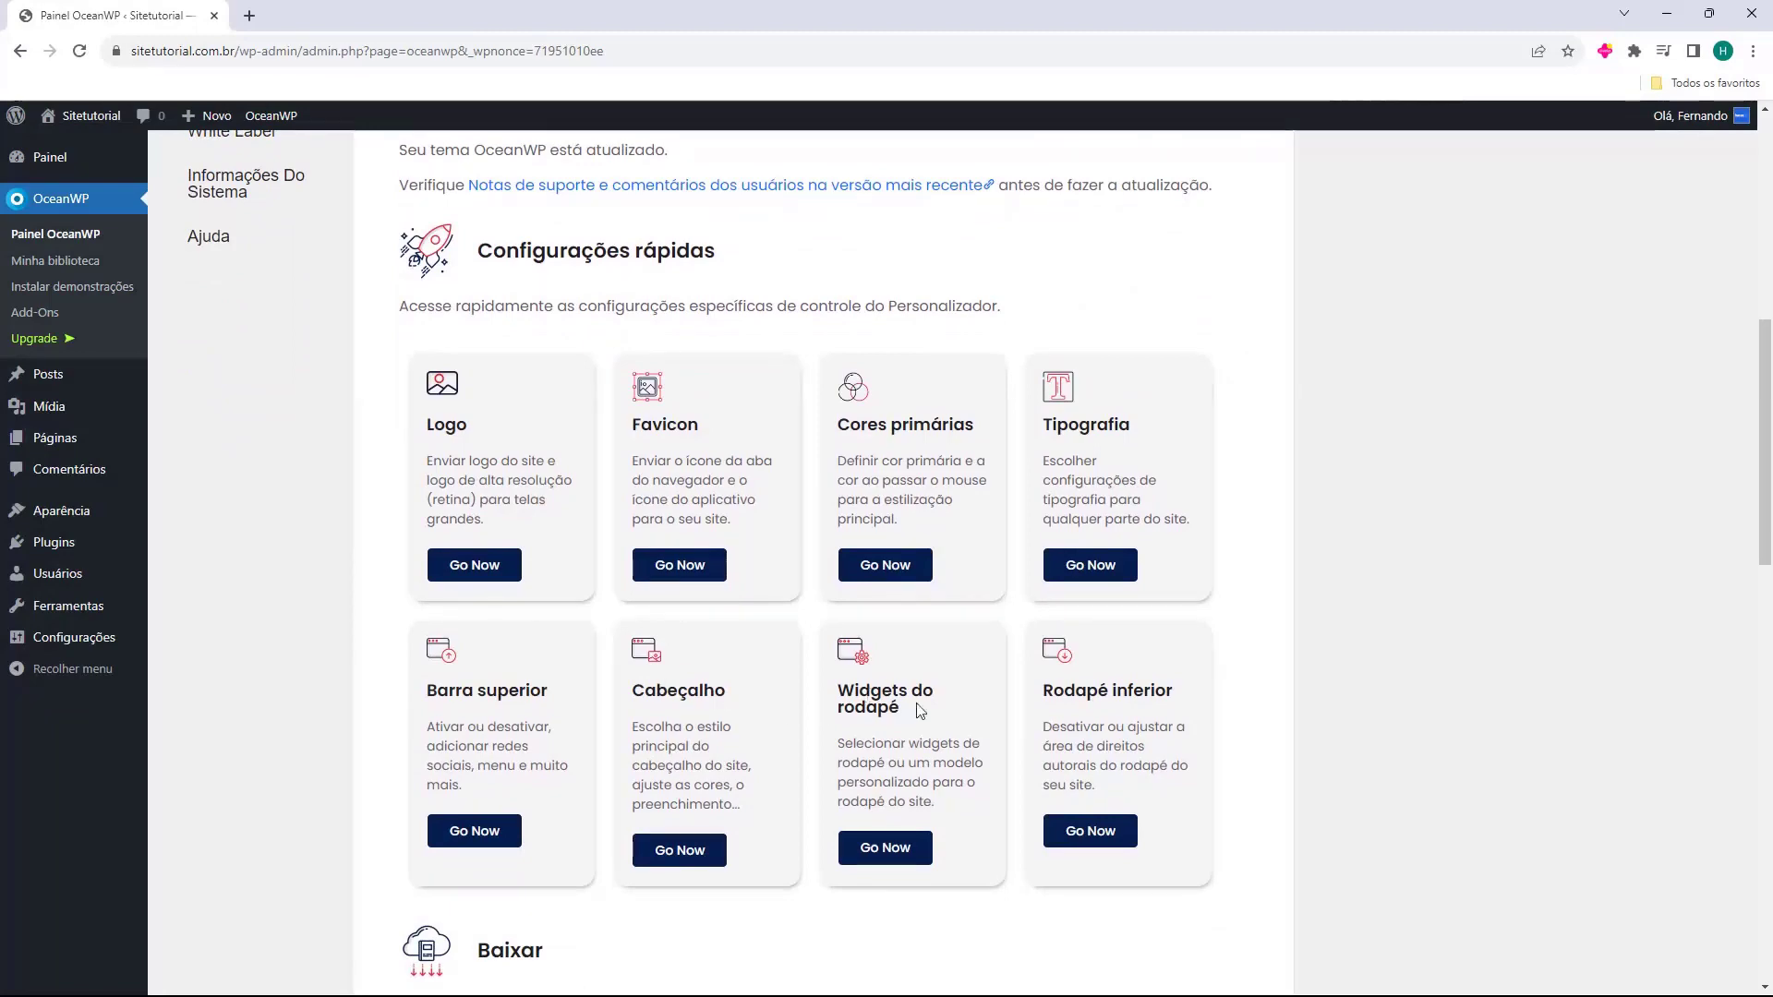
pyautogui.scroll(-5, 838, 646)
pyautogui.scroll(-2, 669, 640)
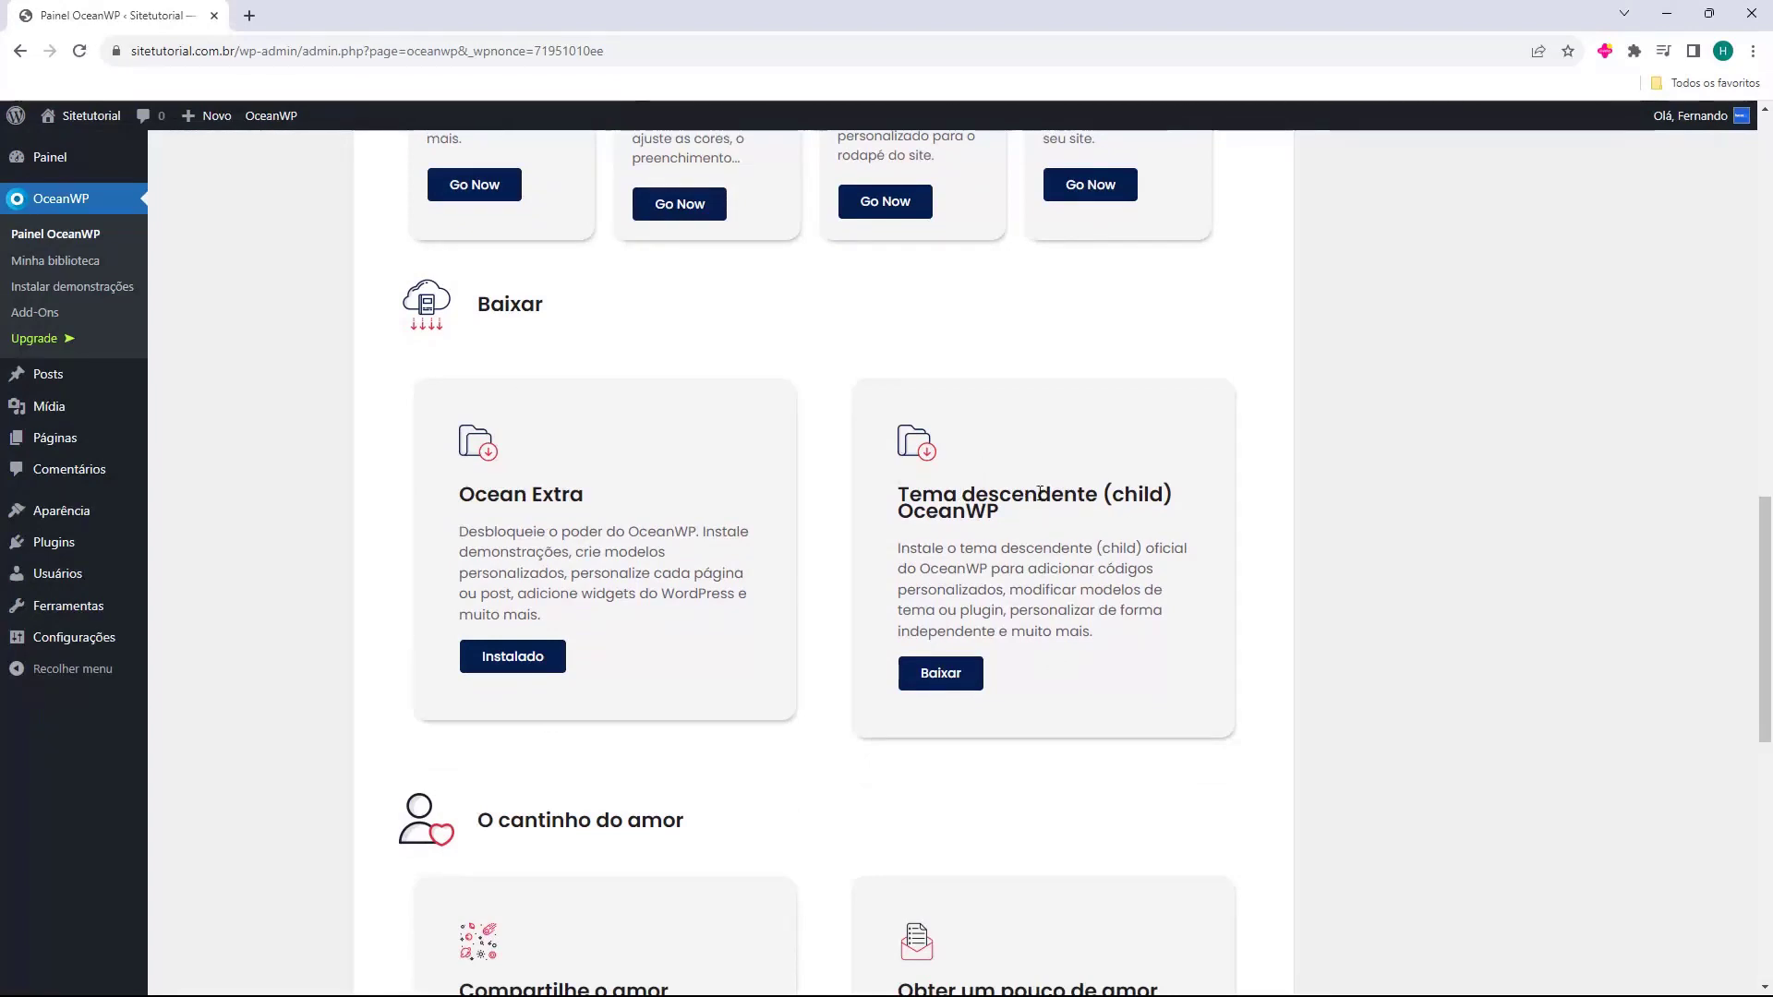
pyautogui.scroll(-6, 838, 407)
pyautogui.scroll(-4, 807, 420)
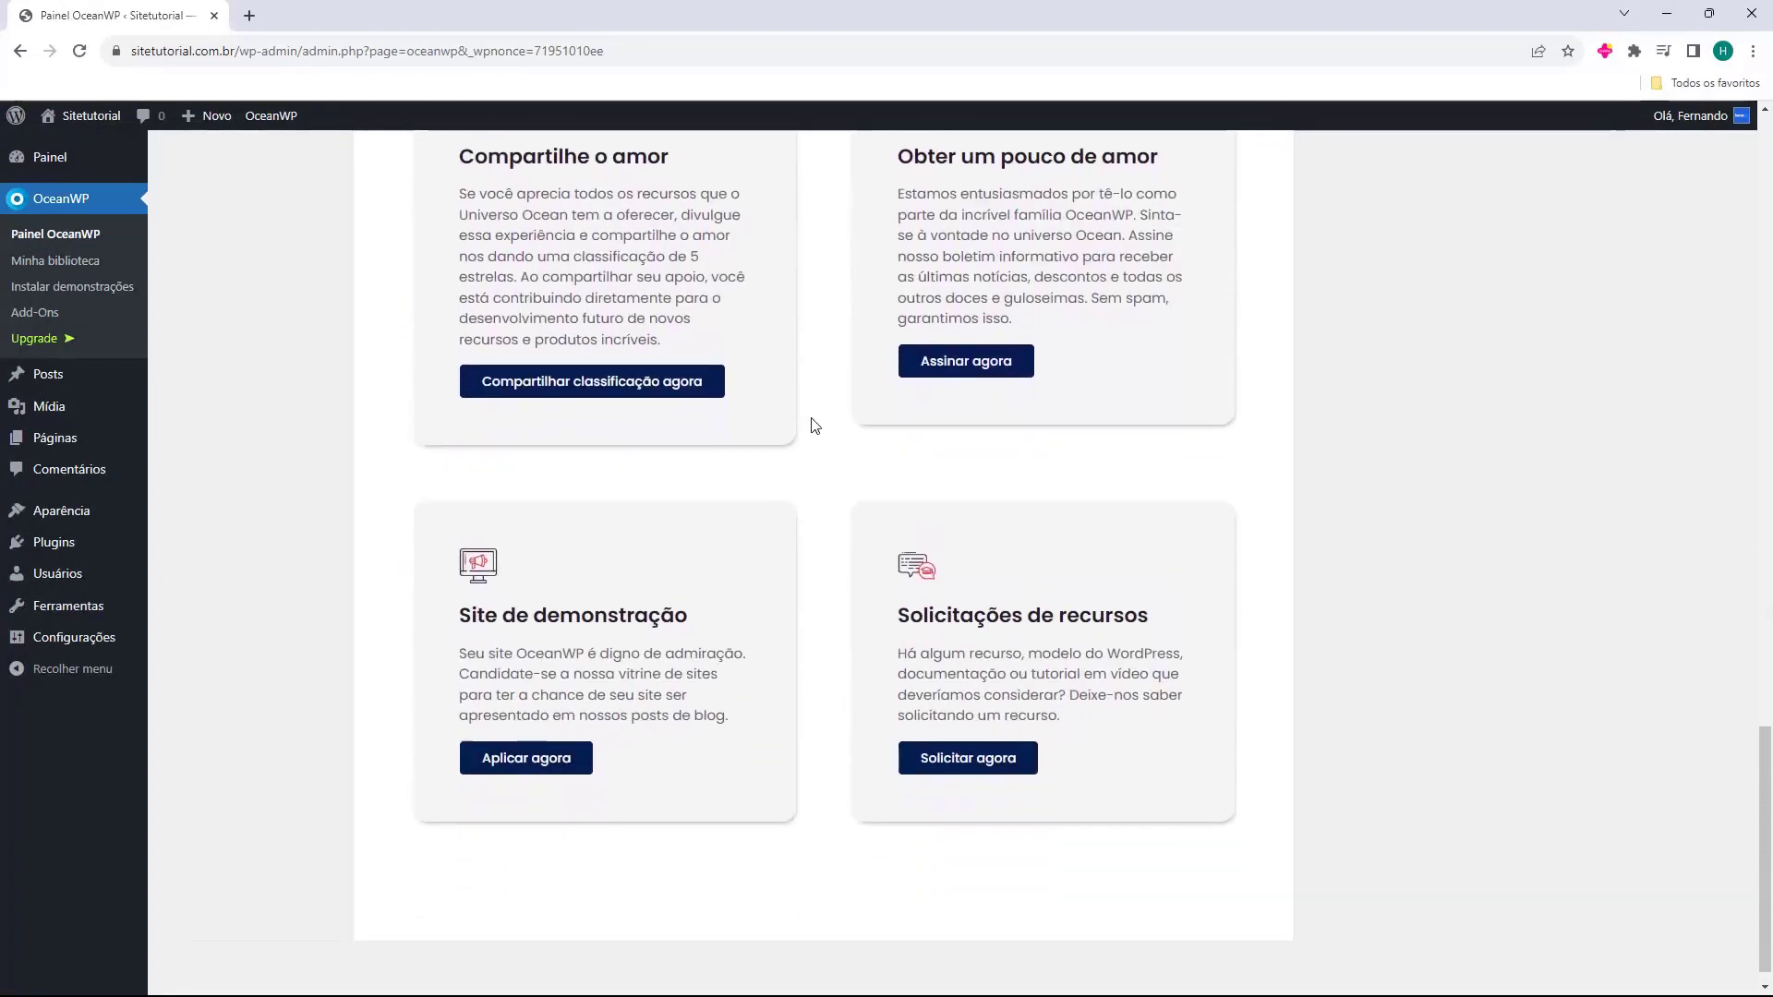
pyautogui.scroll(12, 800, 513)
pyautogui.scroll(10, 806, 631)
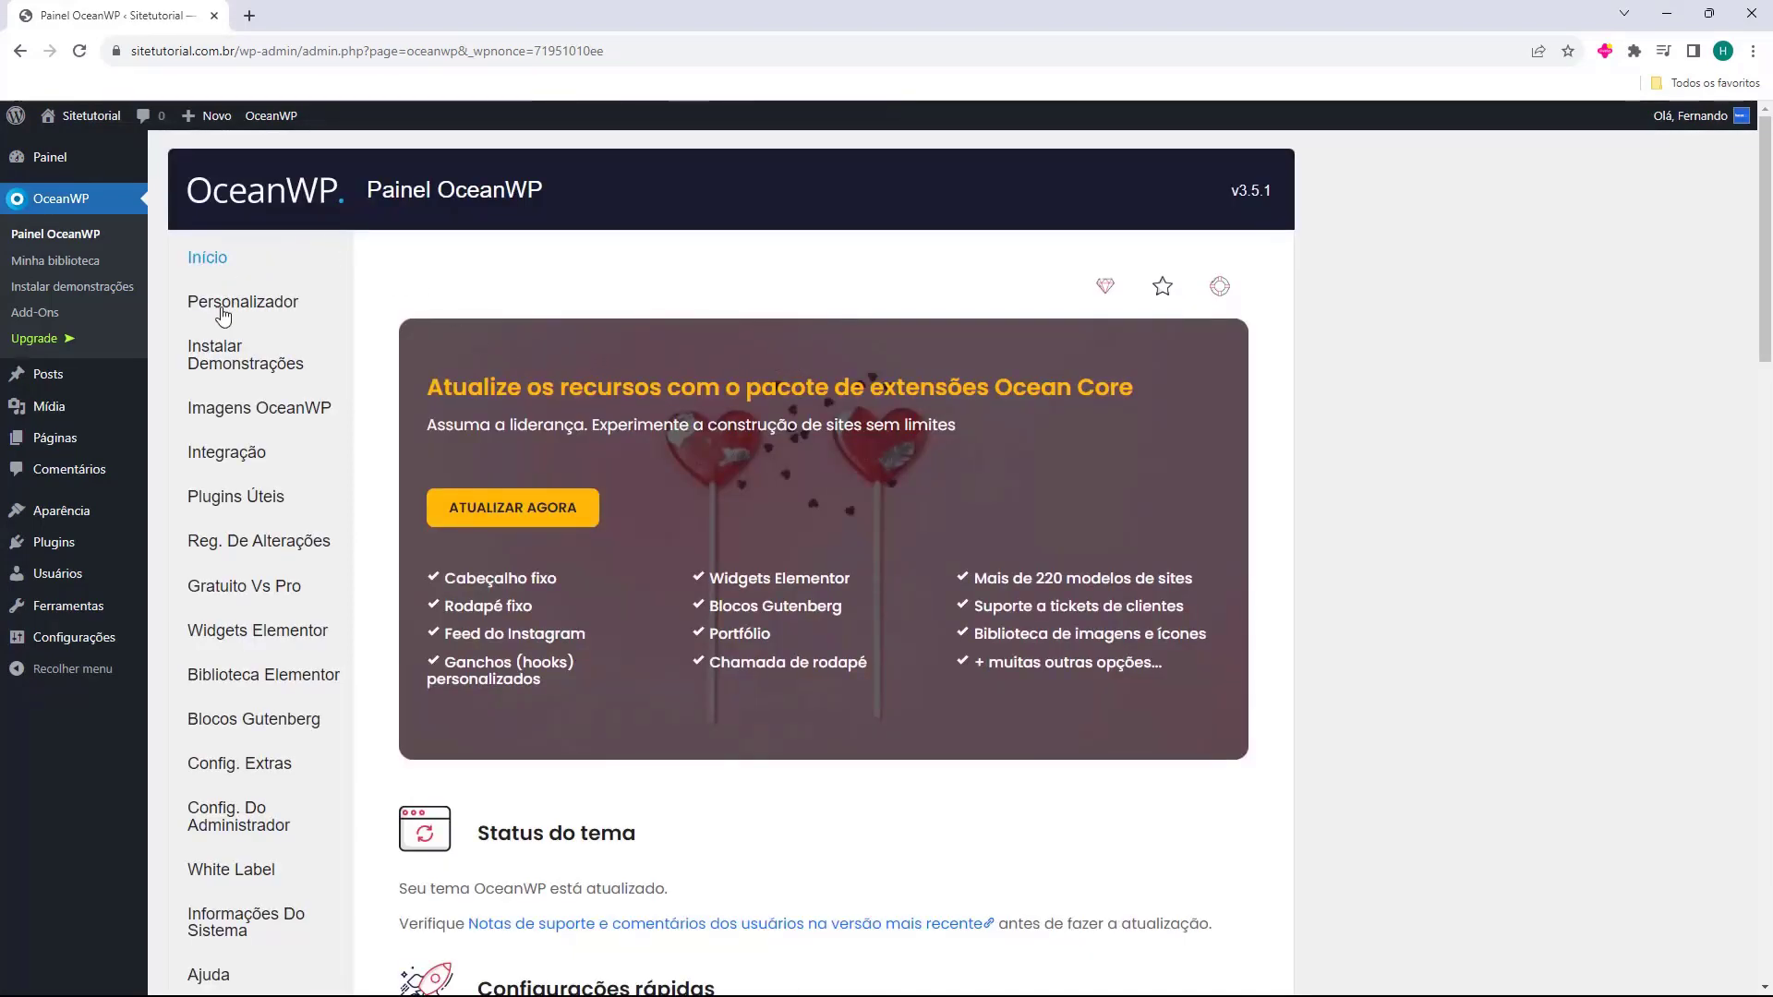
# Open OceanWP's Instalar Demonstrações page and scroll through the demo list.
pyautogui.click(215, 371)
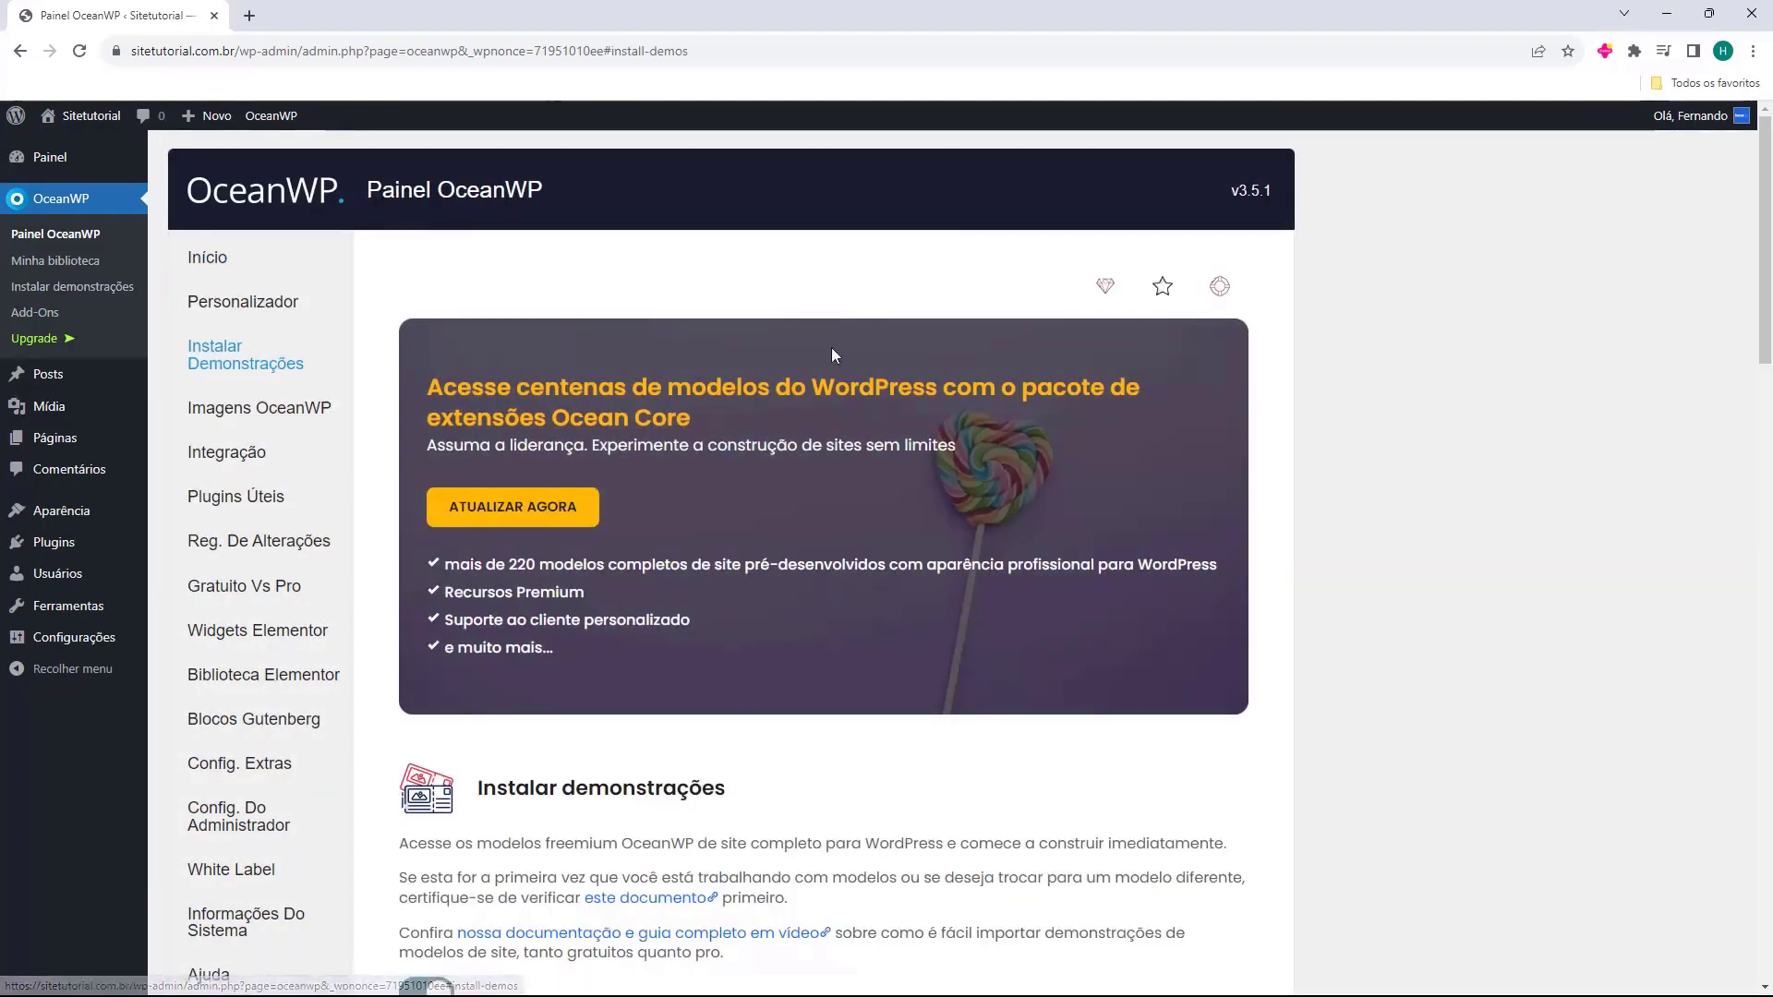
pyautogui.scroll(-6, 779, 394)
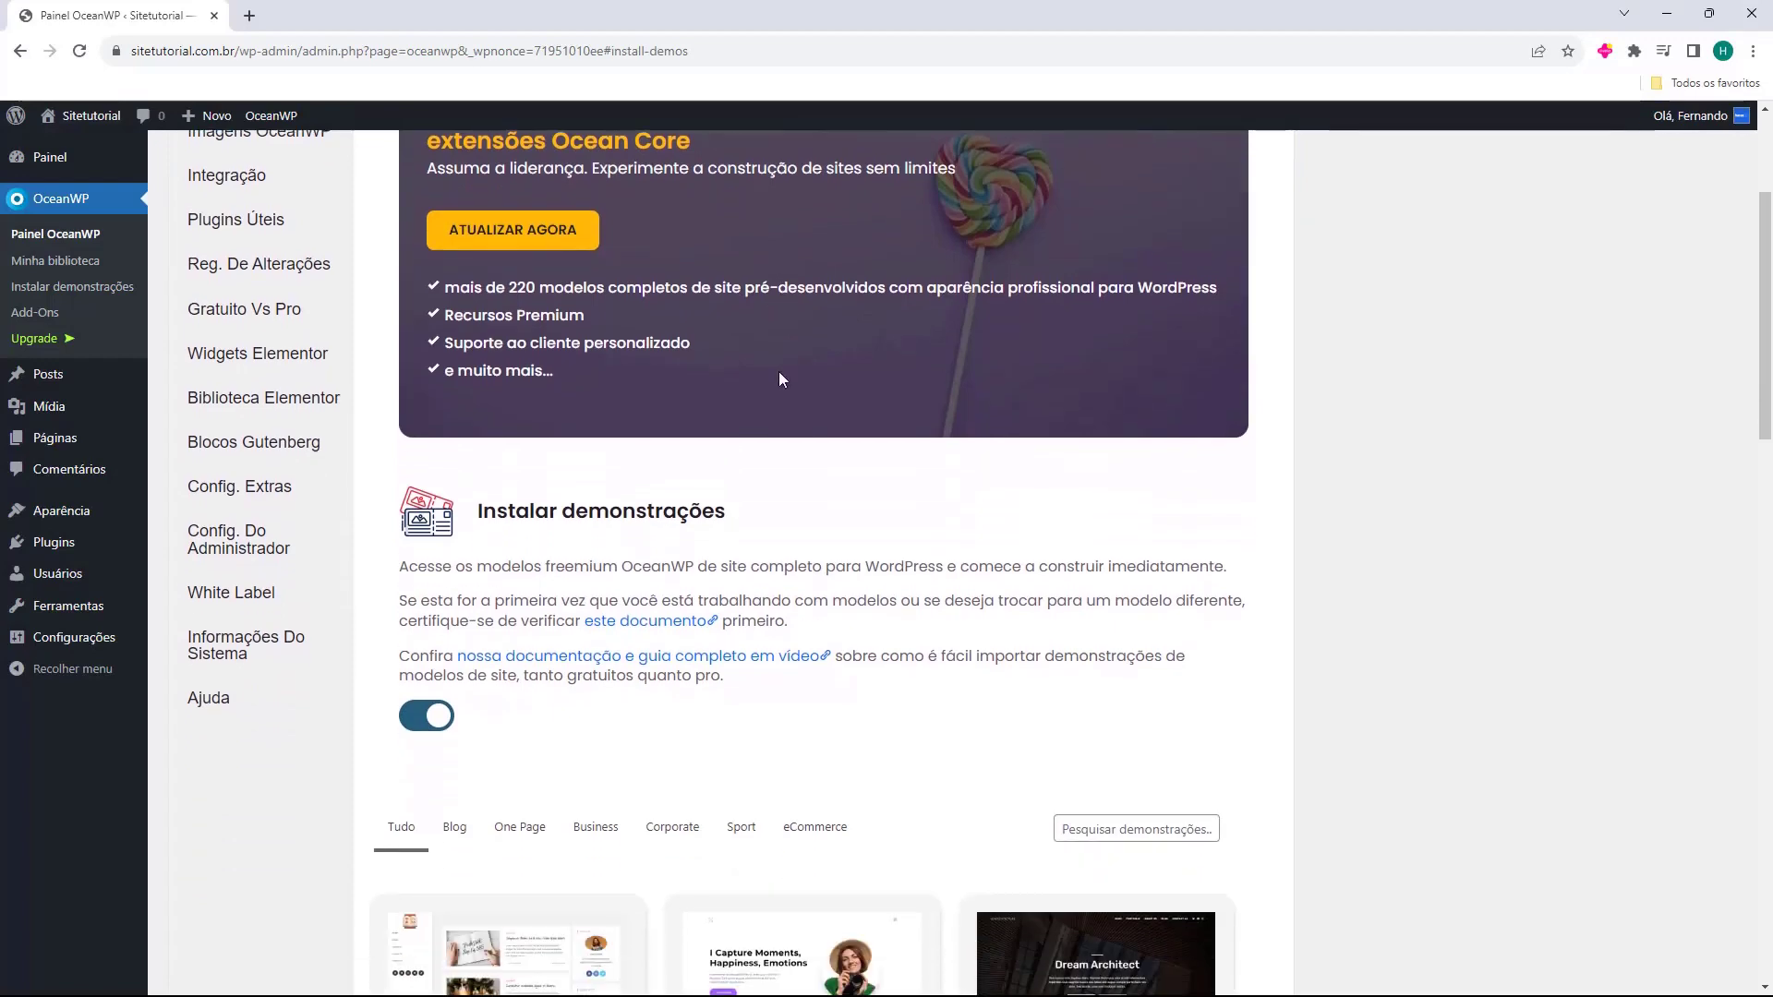
pyautogui.scroll(-3, 779, 374)
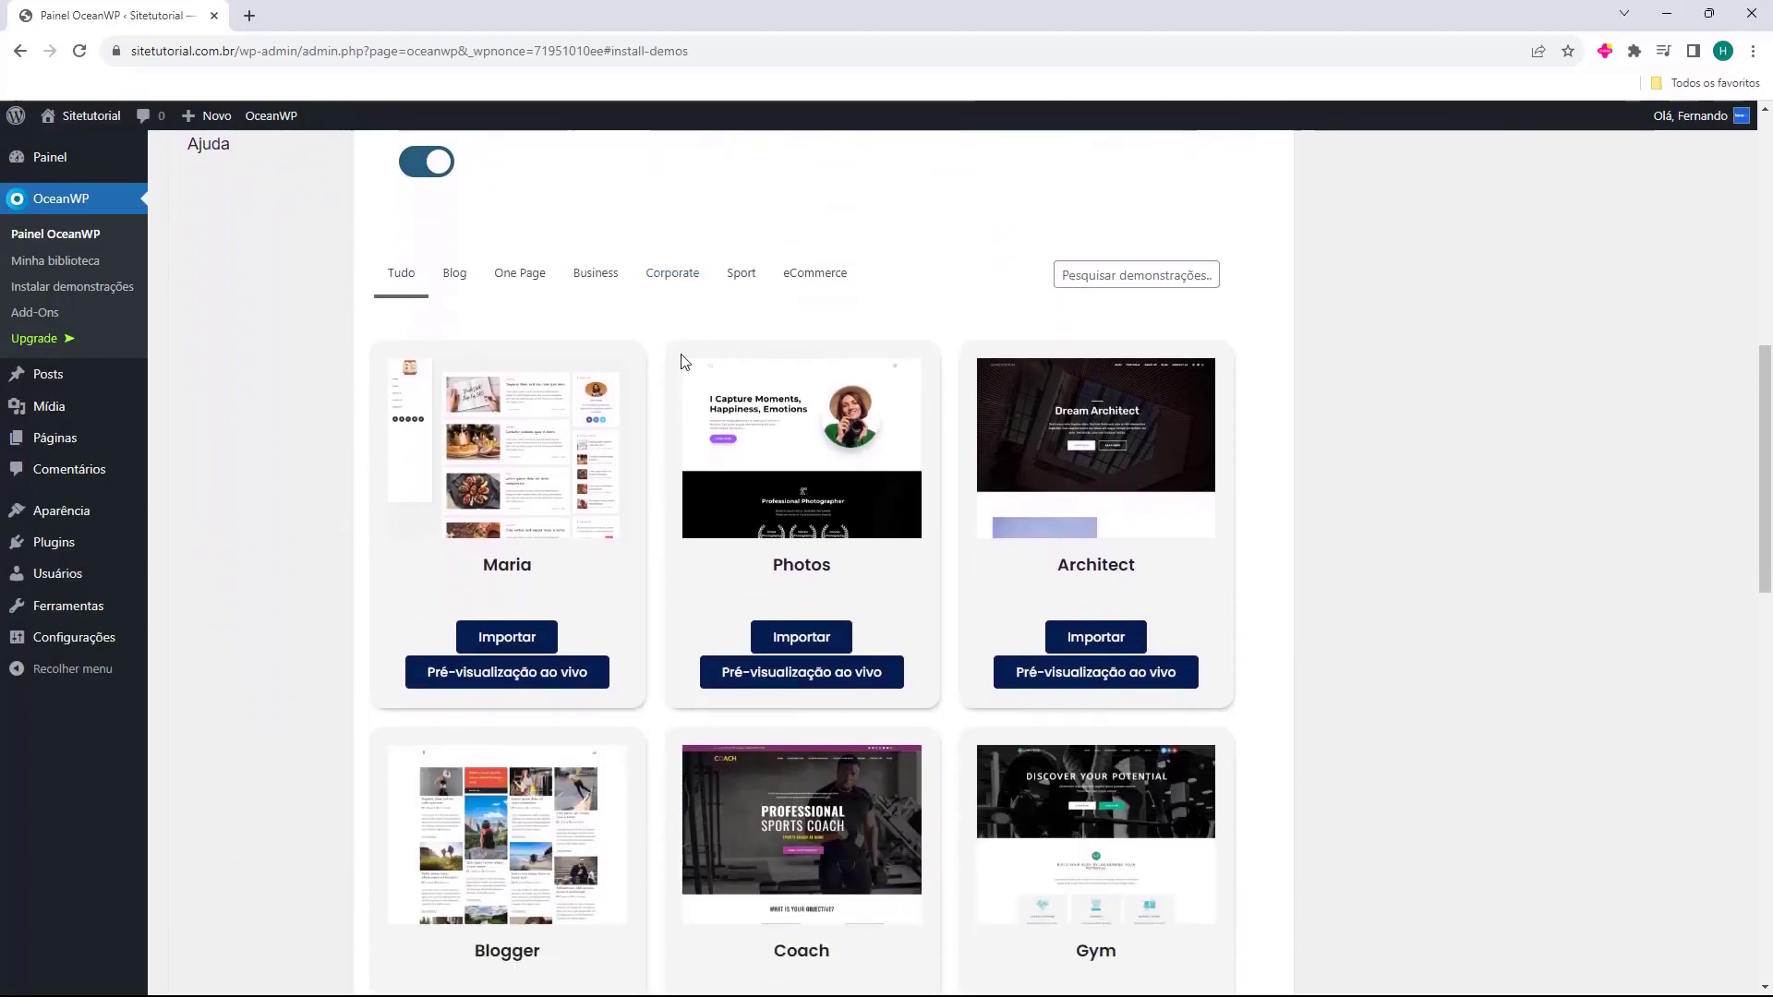
pyautogui.scroll(-5, 652, 366)
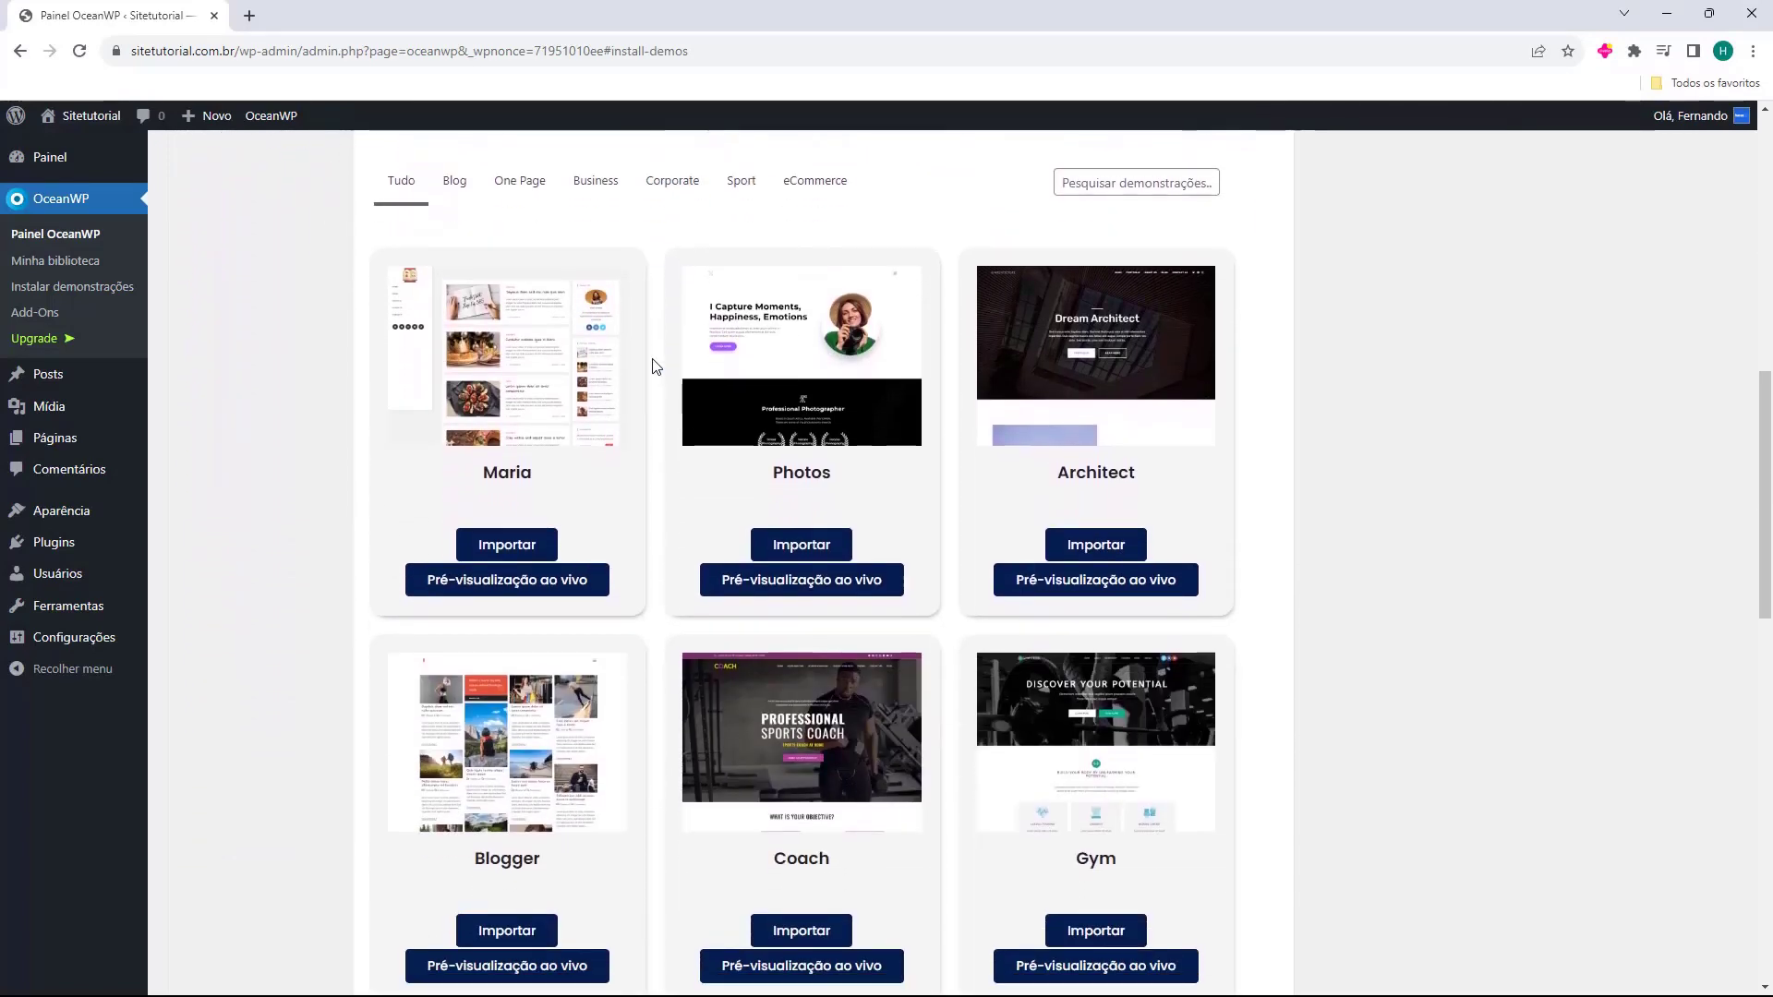
pyautogui.scroll(-9, 652, 366)
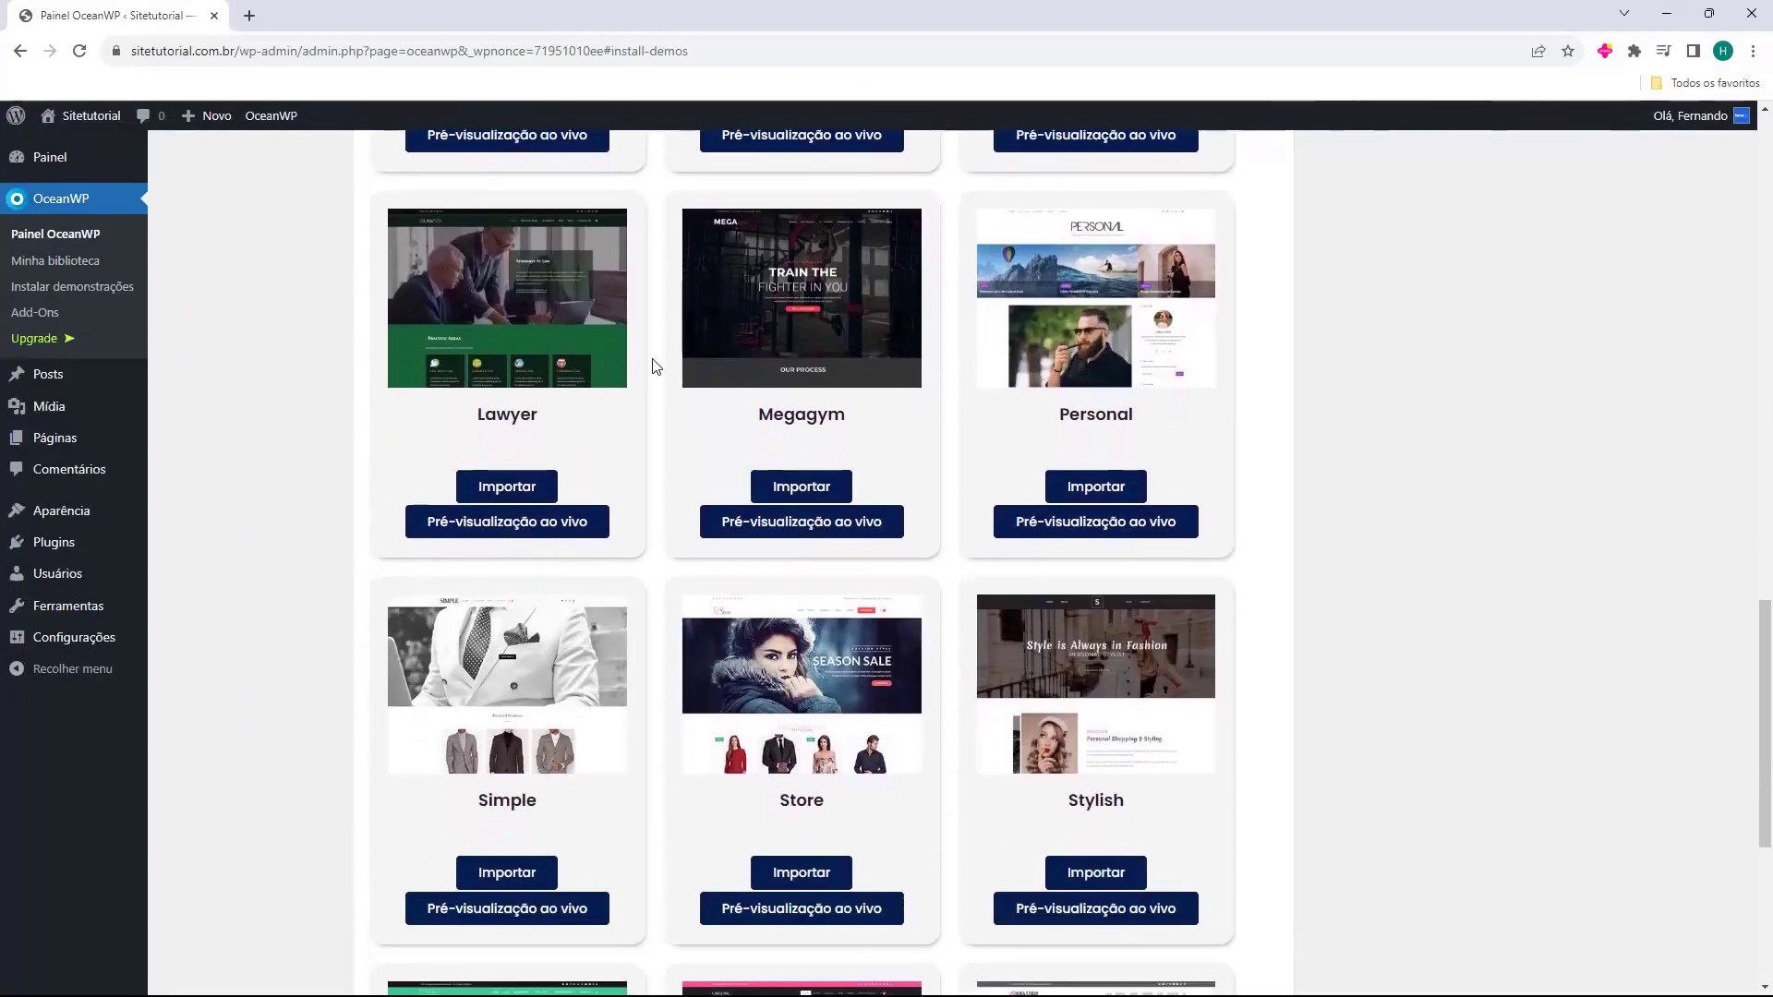
pyautogui.scroll(-1, 652, 367)
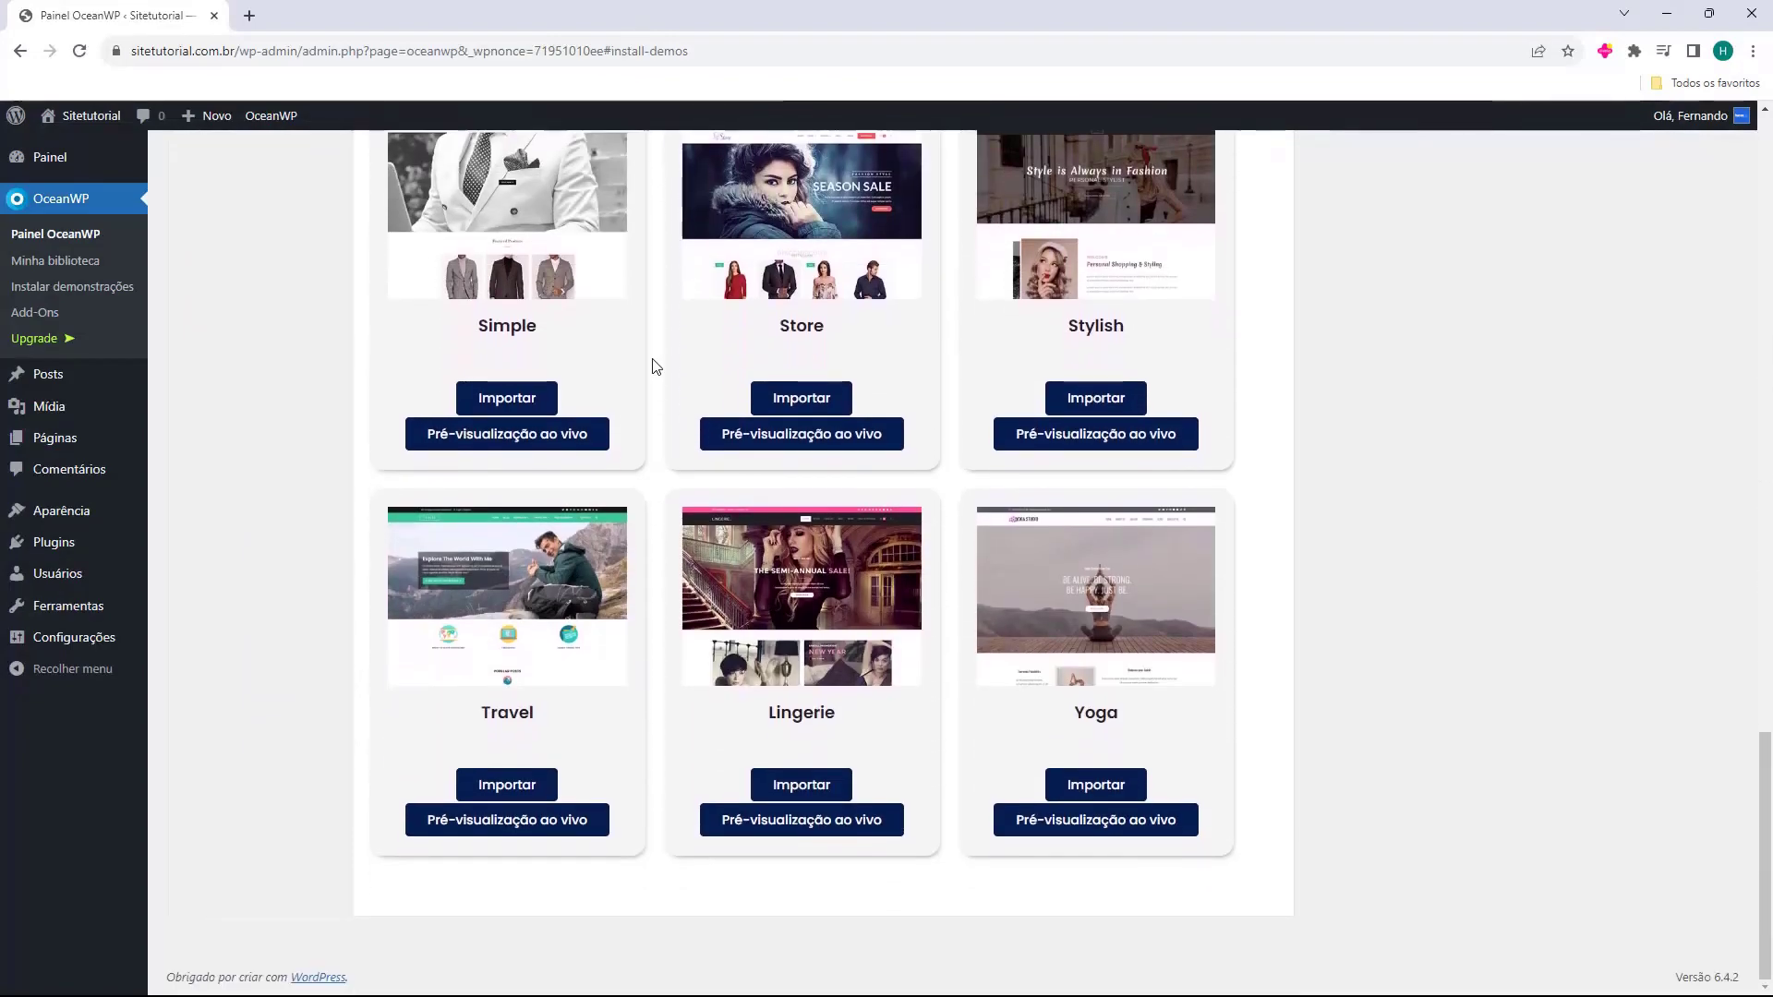
pyautogui.scroll(5, 653, 367)
pyautogui.scroll(10, 653, 367)
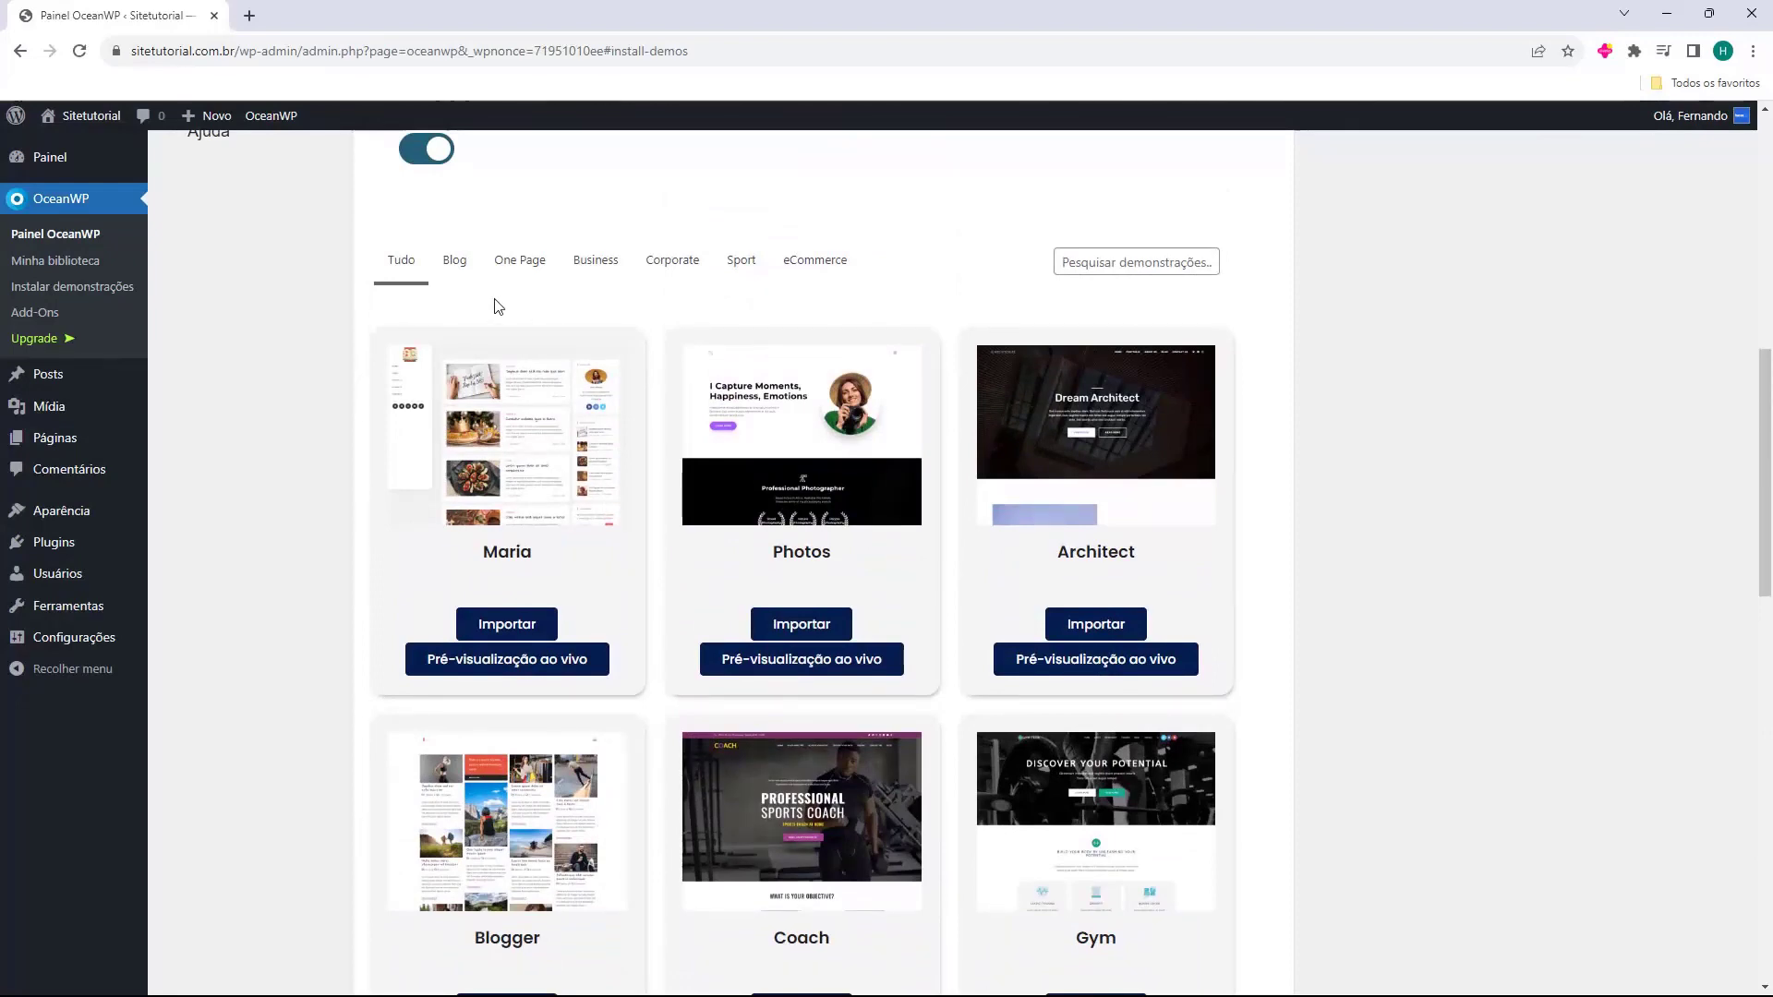
# Filter demos by Blog, One Page, Business, Corporate, Sport and eCommerce, then show all.
pyautogui.click(459, 270)
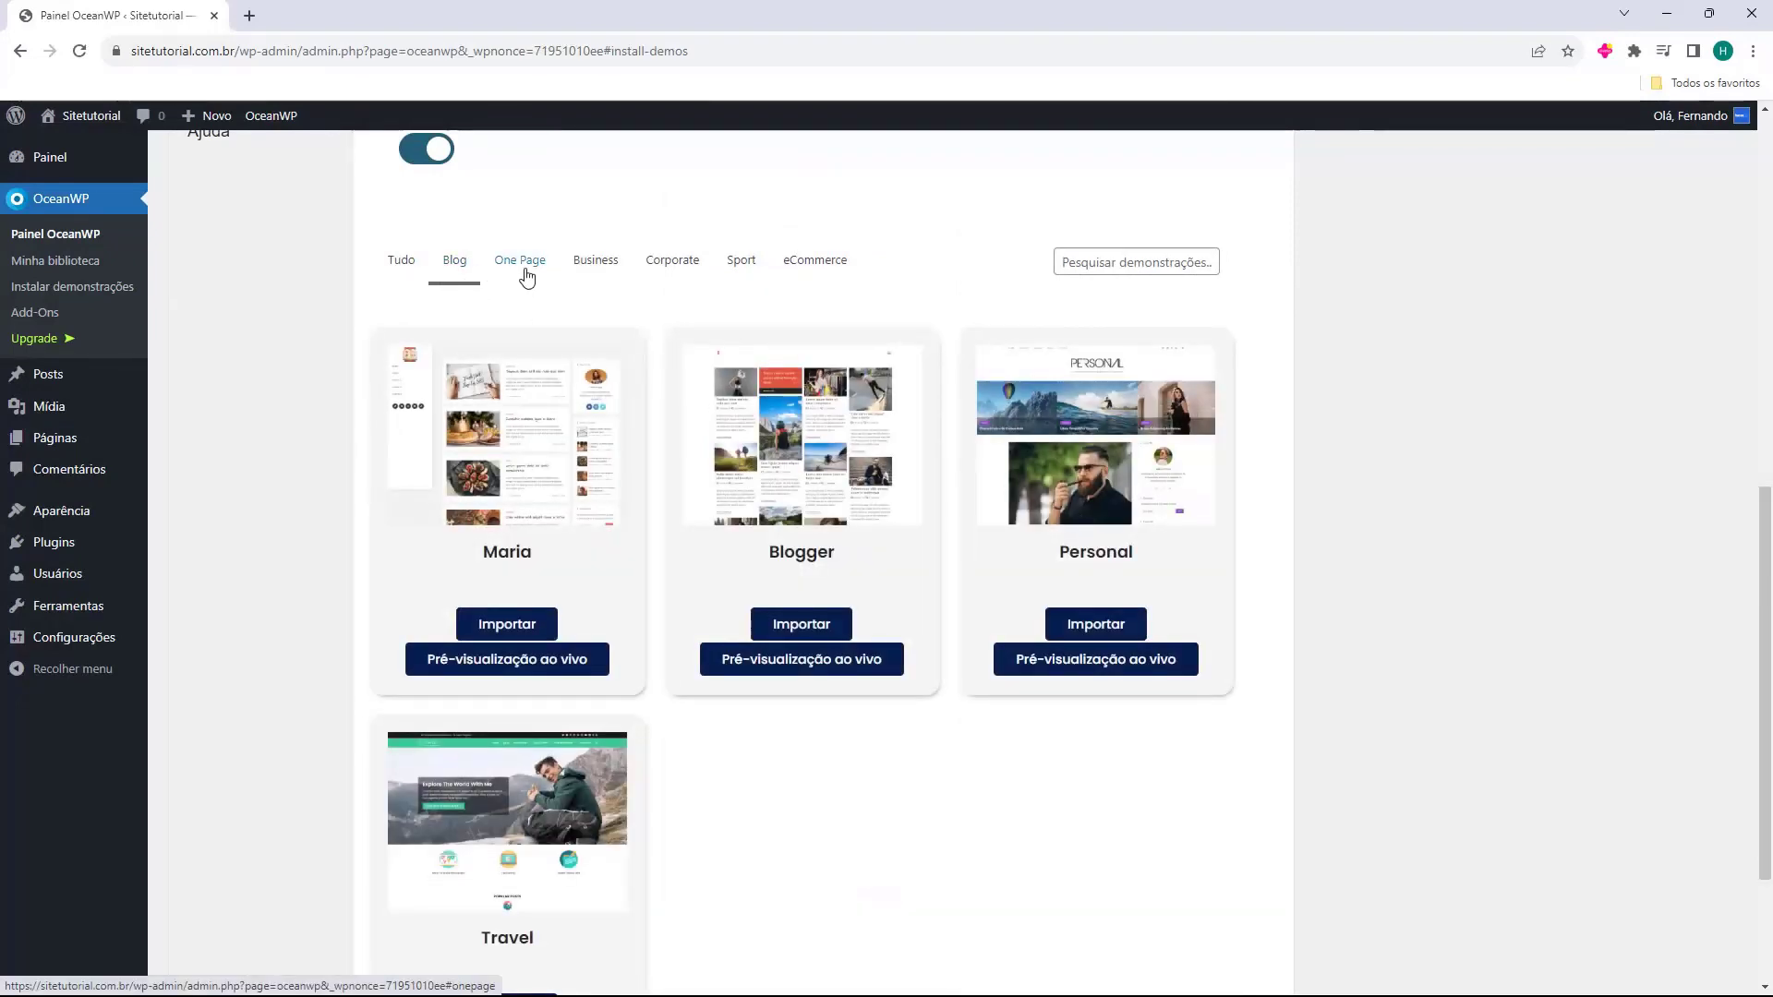
pyautogui.click(525, 273)
pyautogui.click(599, 426)
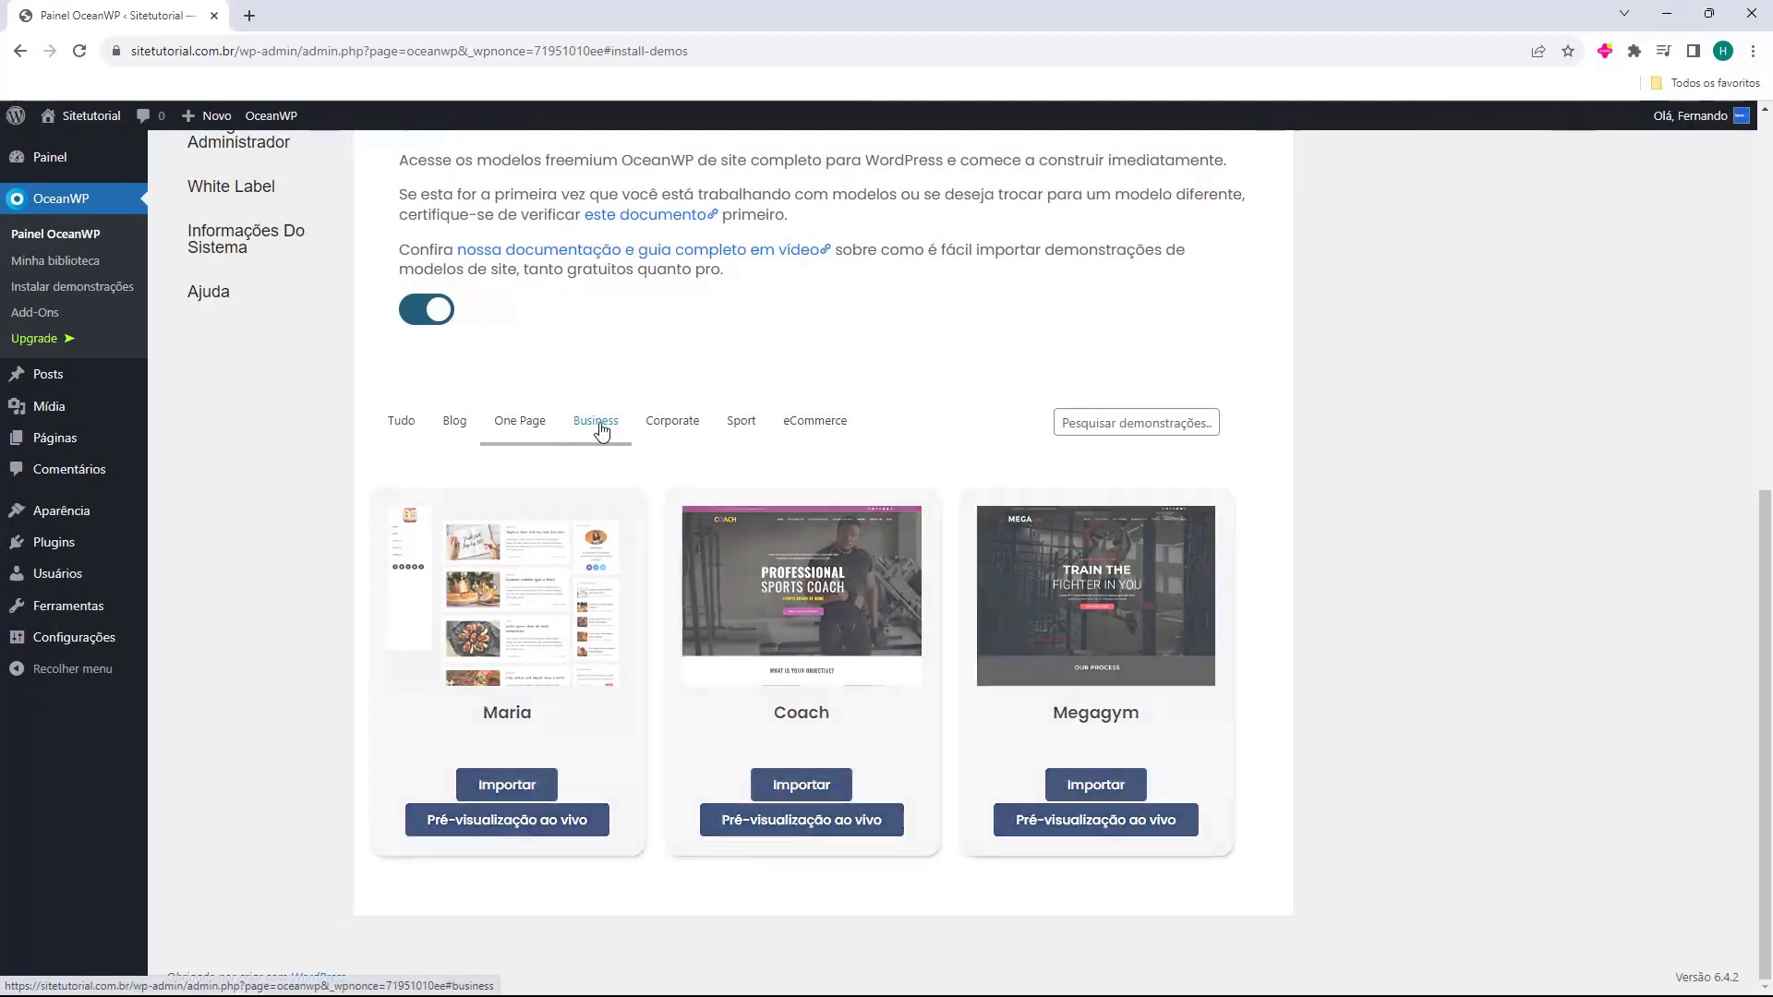
pyautogui.click(656, 432)
pyautogui.click(739, 433)
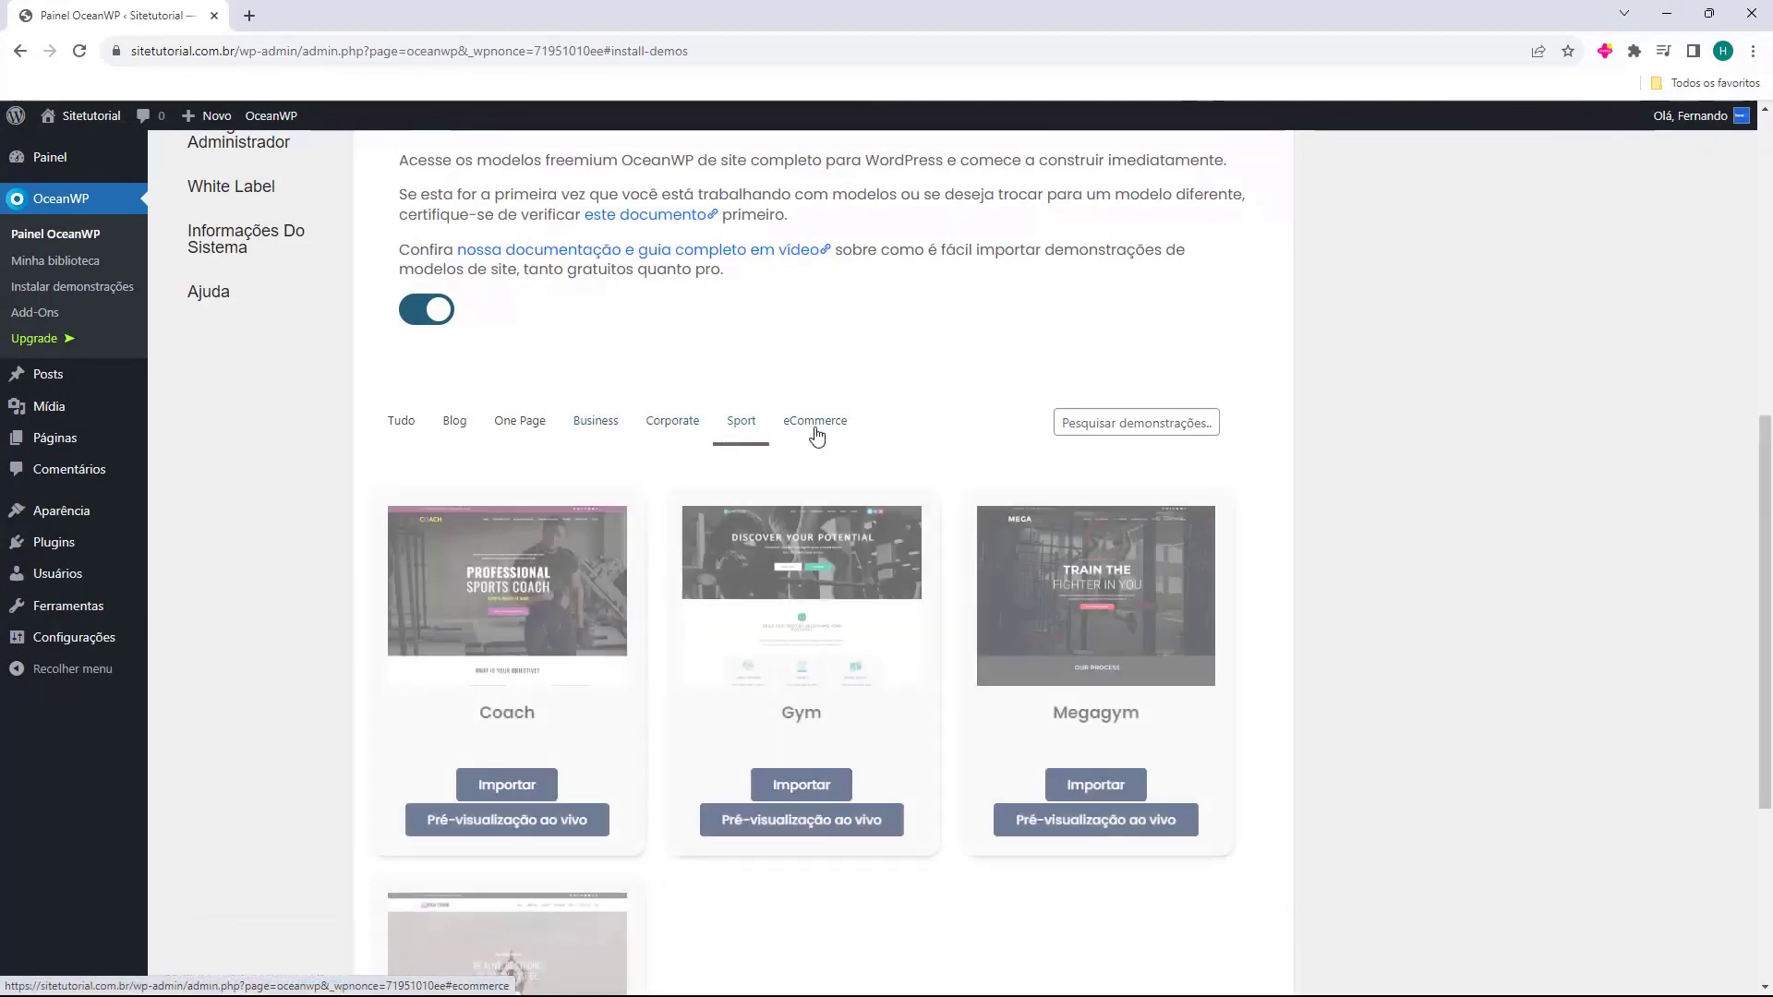
pyautogui.click(816, 436)
pyautogui.click(417, 432)
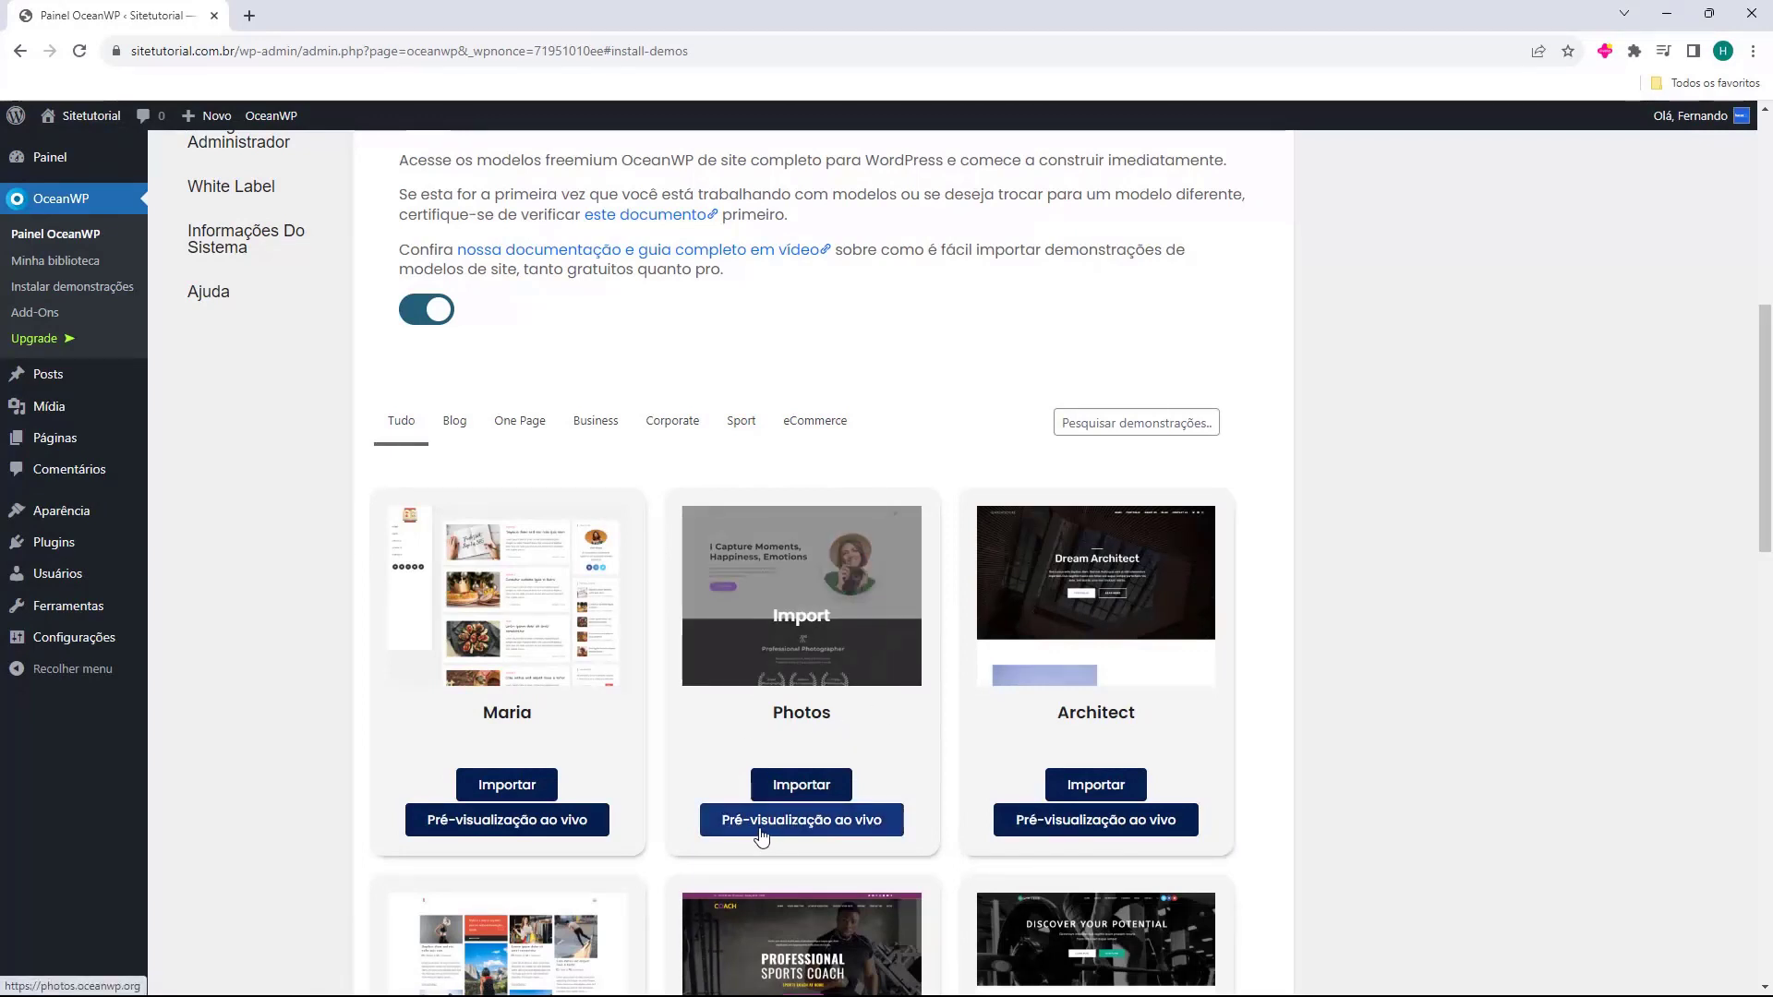
# Open the Photos demo's live preview and scroll through it.
pyautogui.click(803, 831)
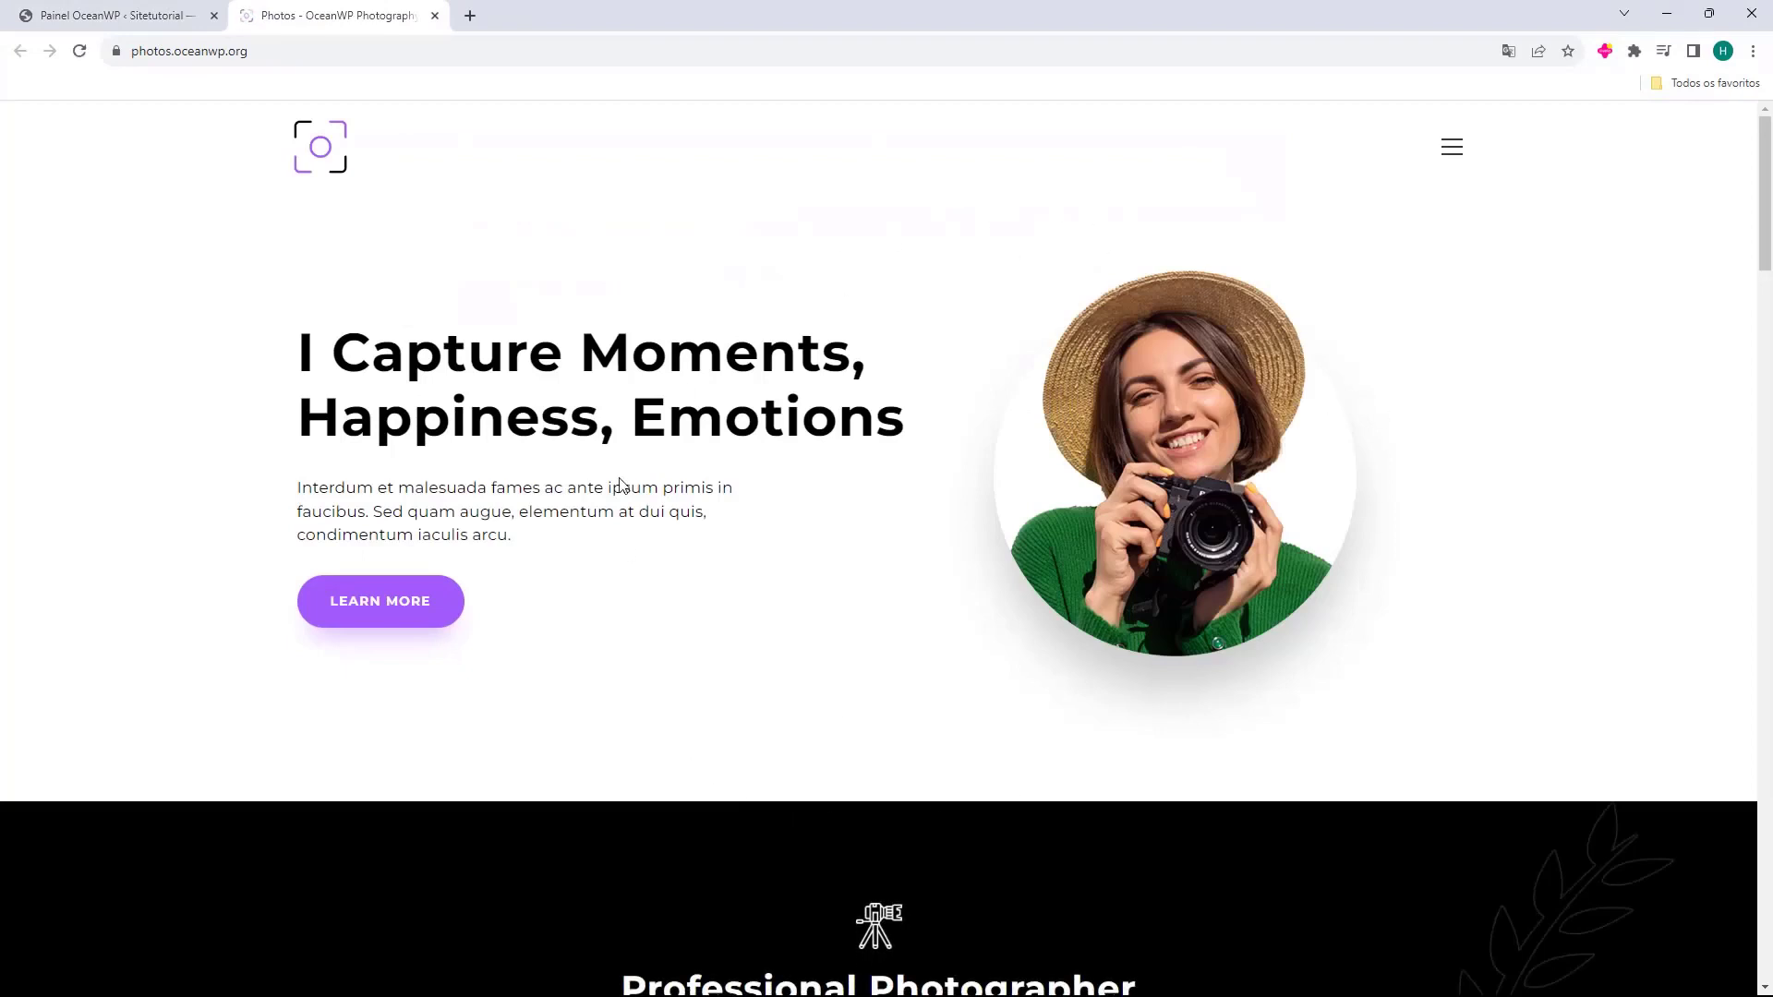
pyautogui.scroll(-9, 637, 295)
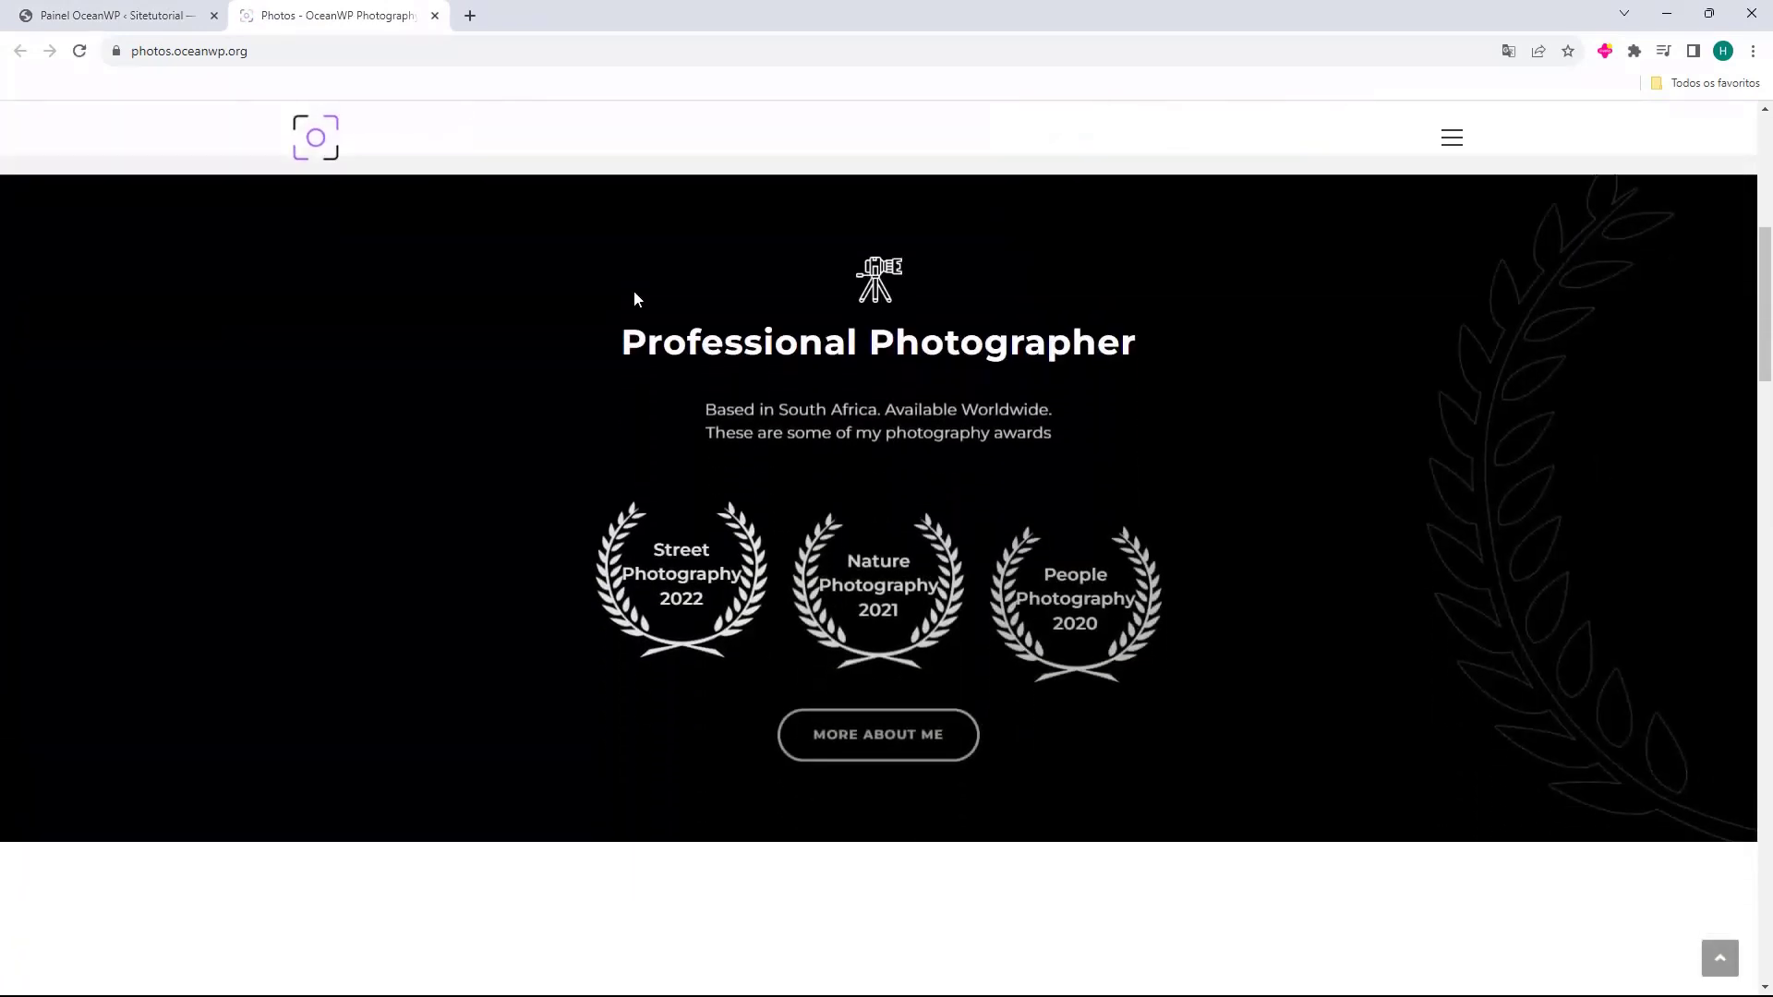
pyautogui.scroll(-15, 633, 298)
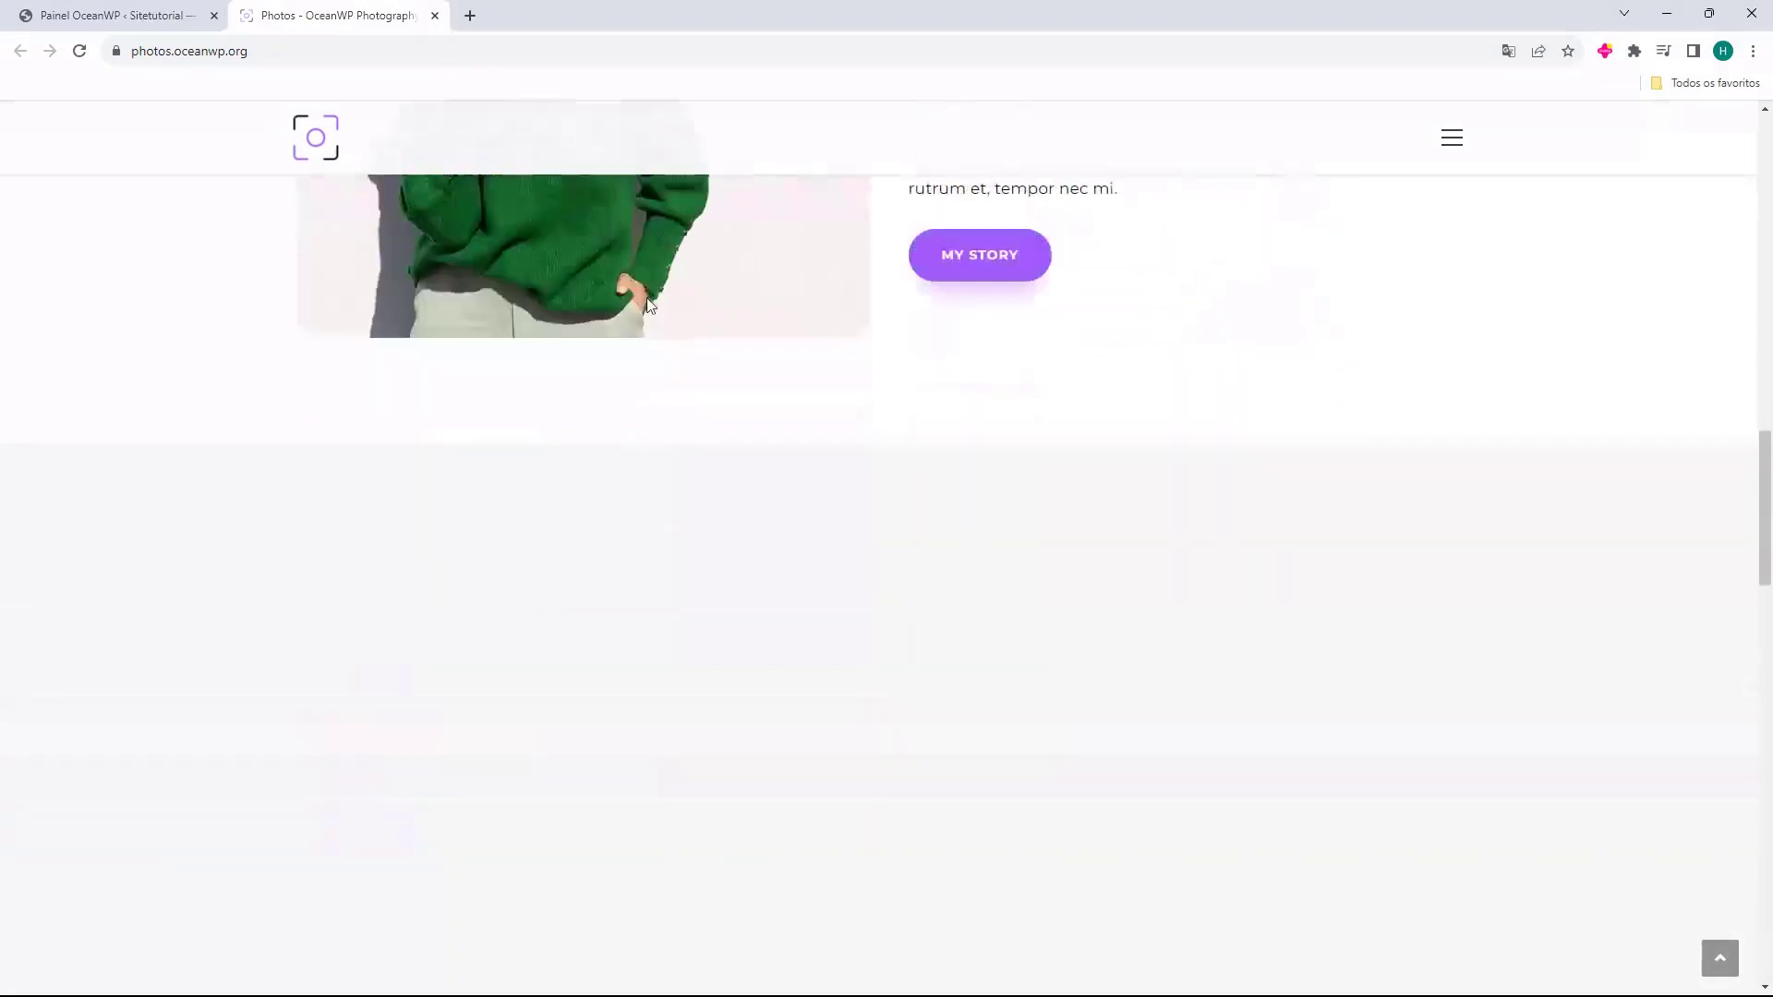
pyautogui.scroll(20, 653, 308)
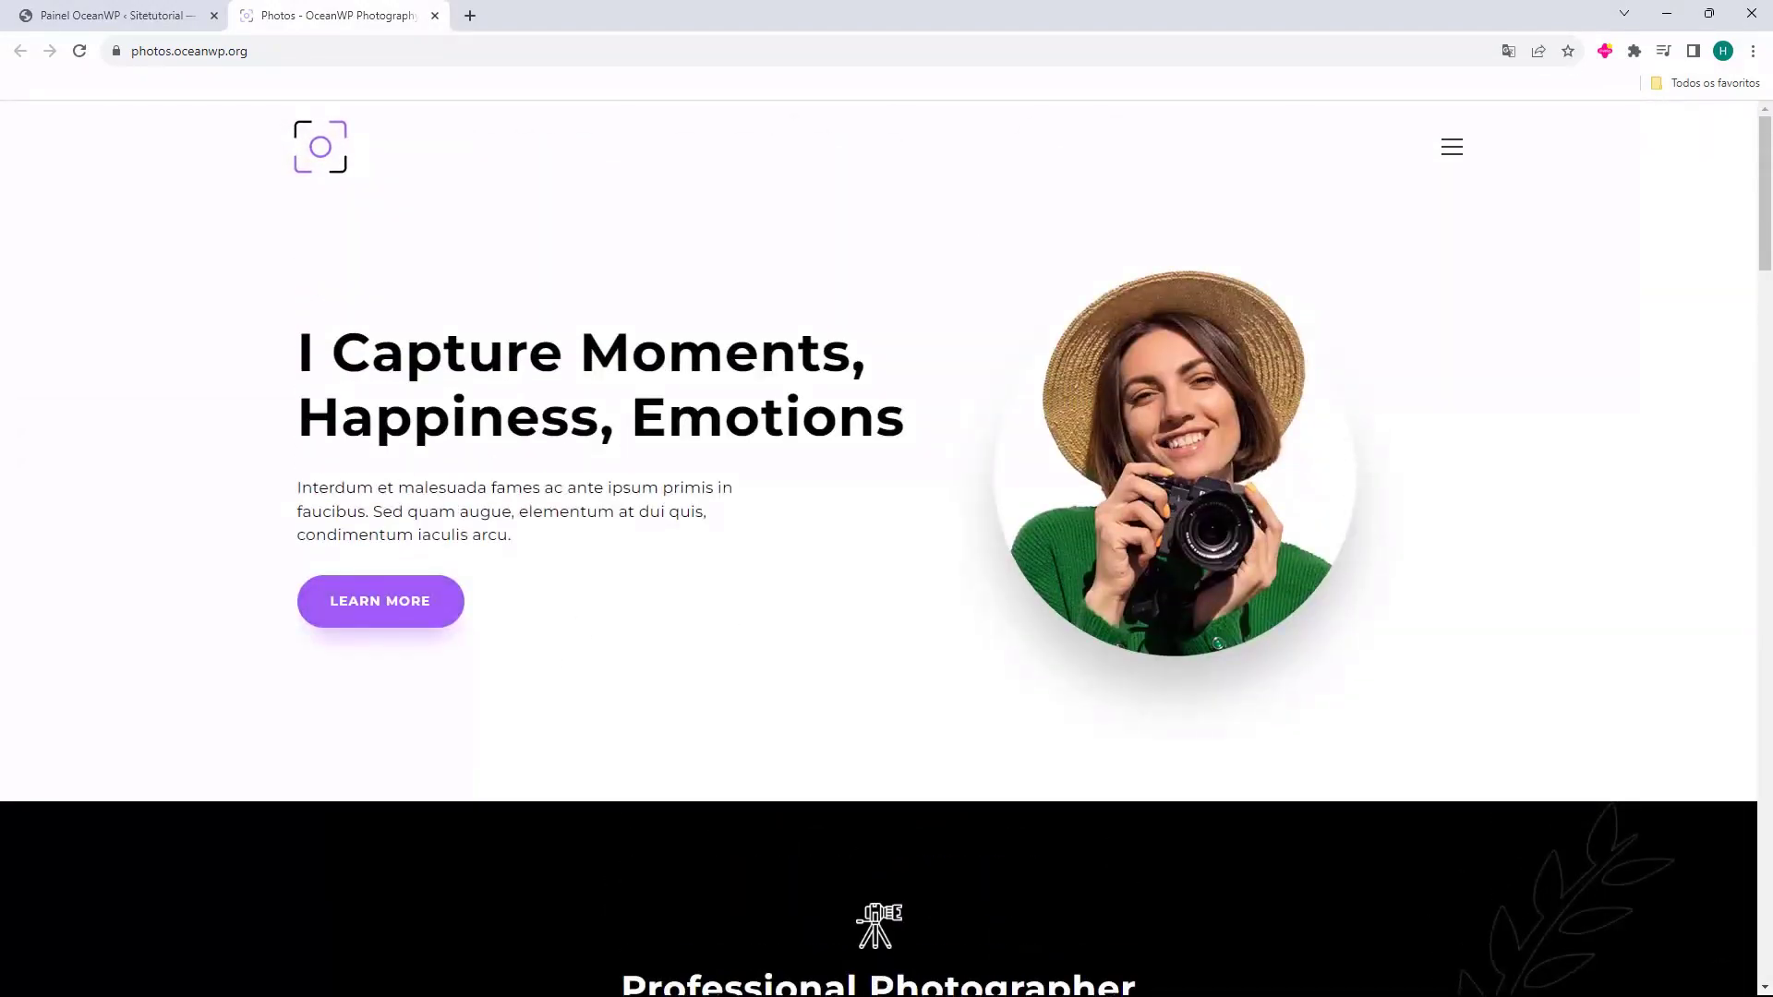
pyautogui.scroll(-5, 803, 360)
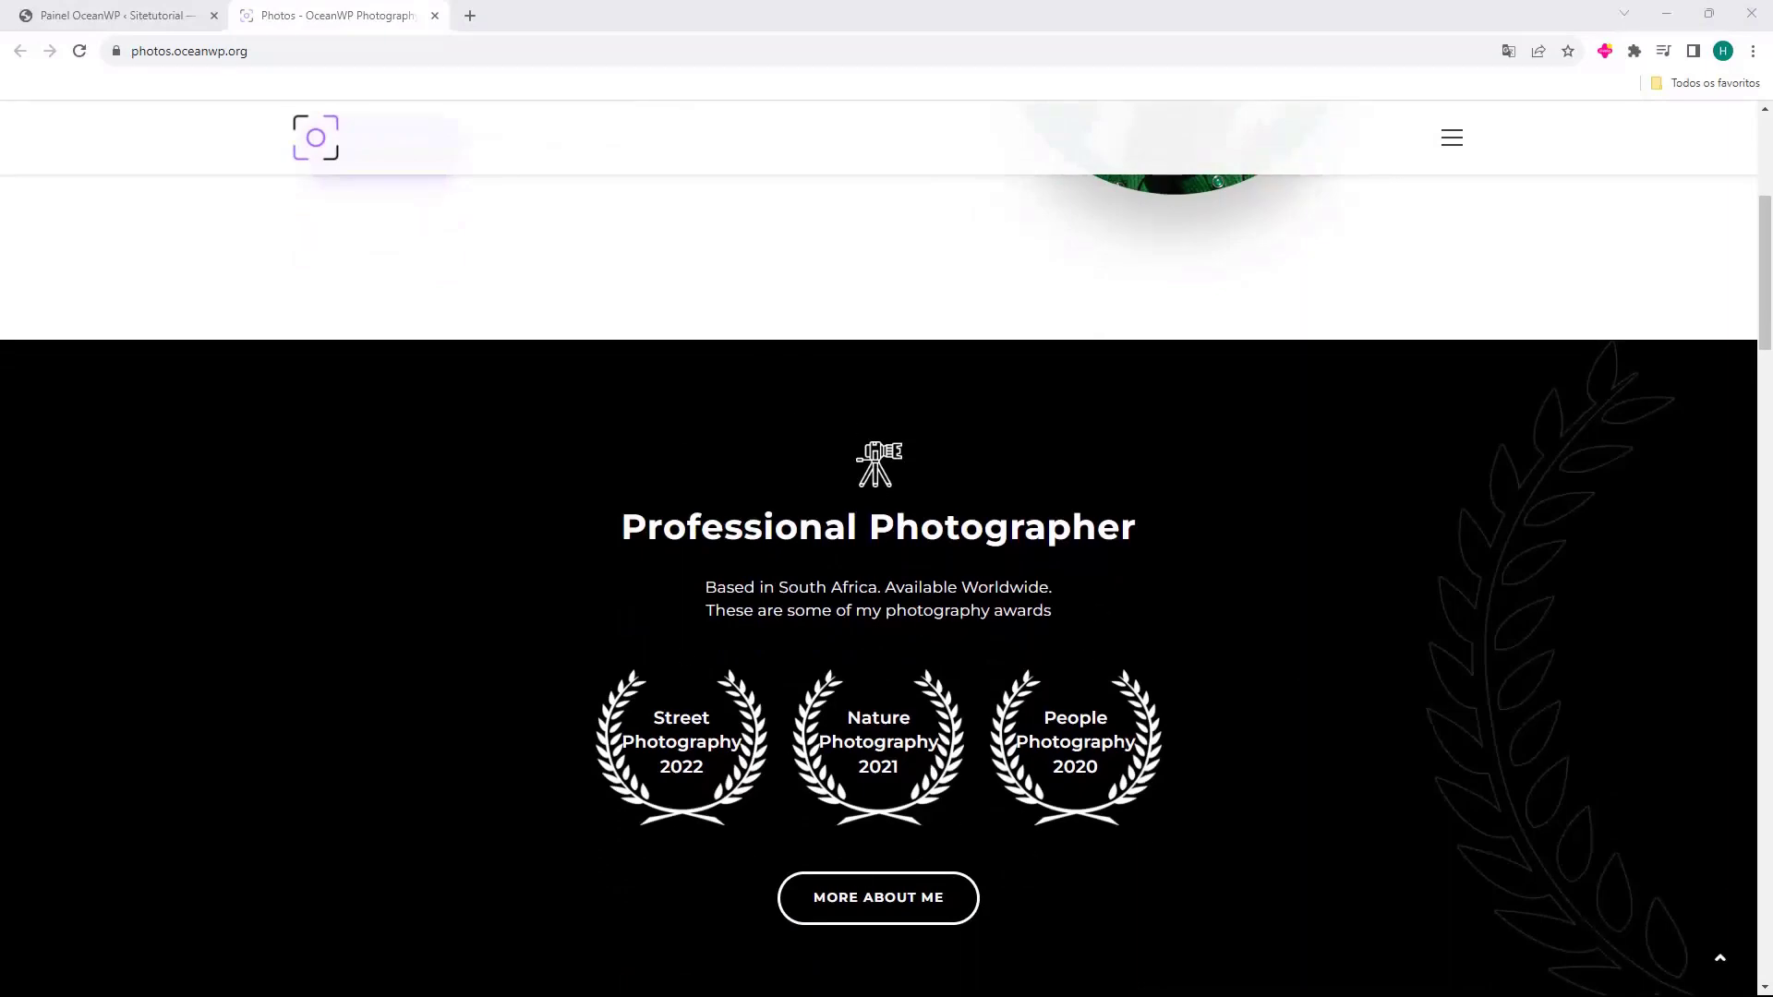
pyautogui.scroll(-10, 1077, 589)
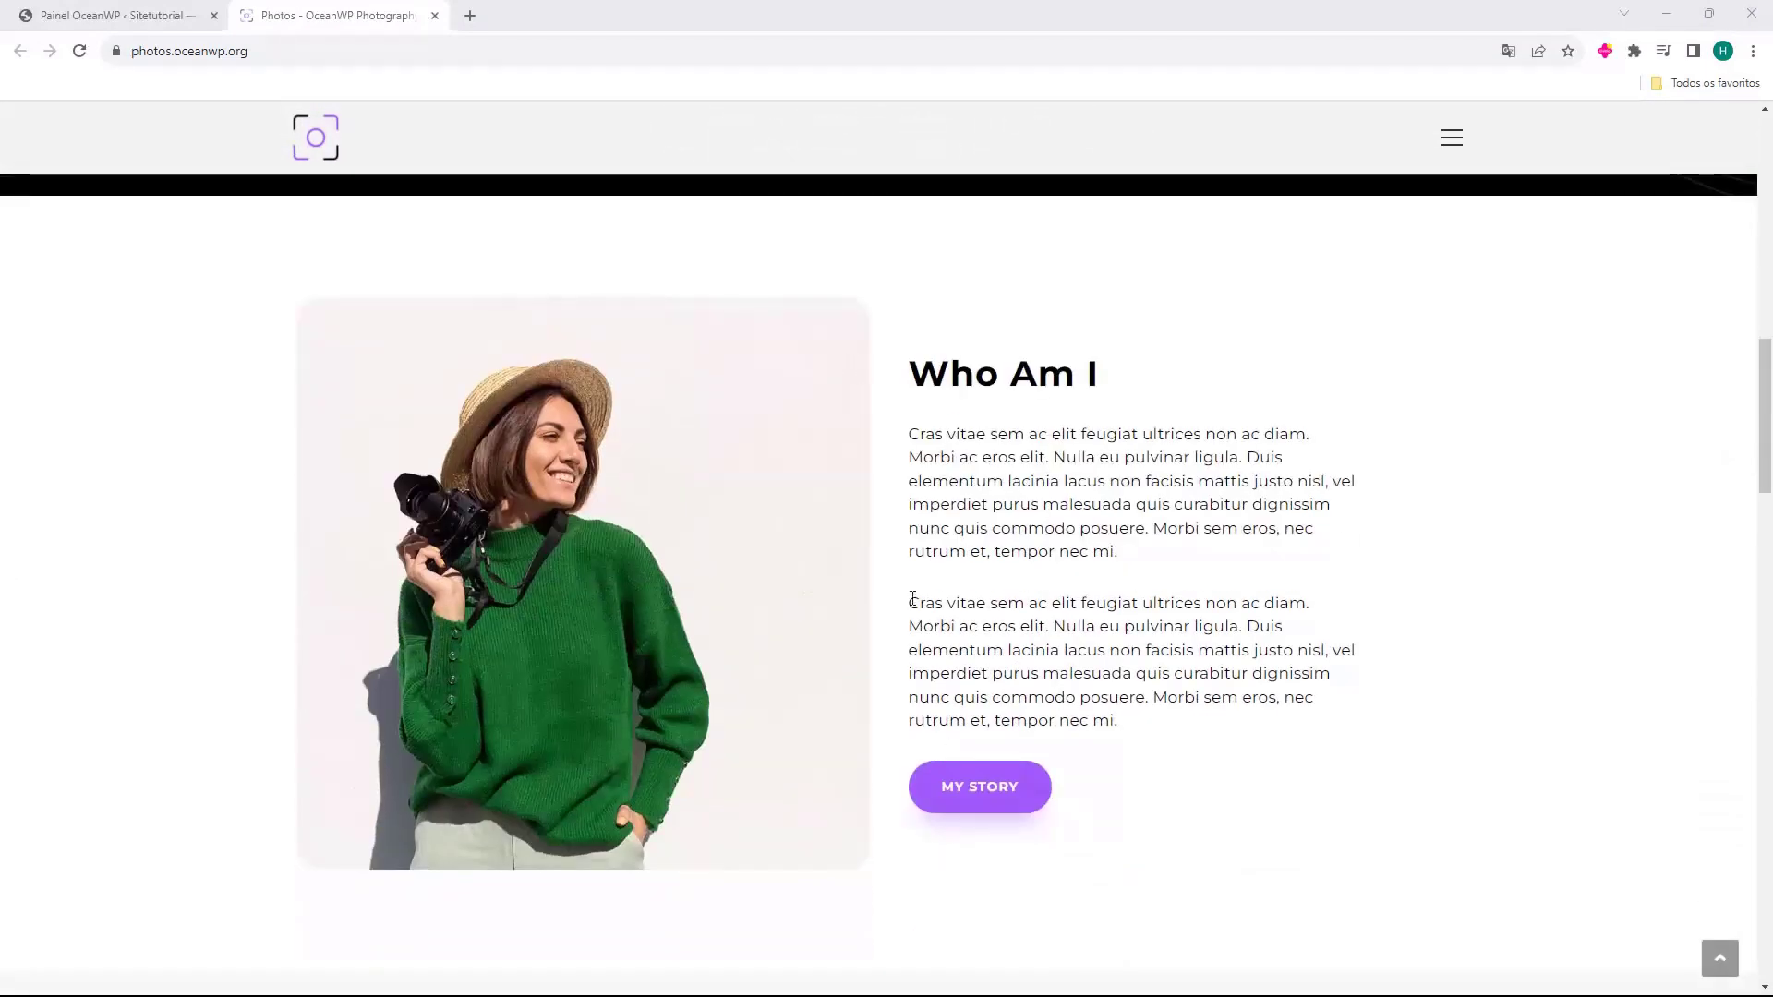
pyautogui.scroll(-5, 818, 400)
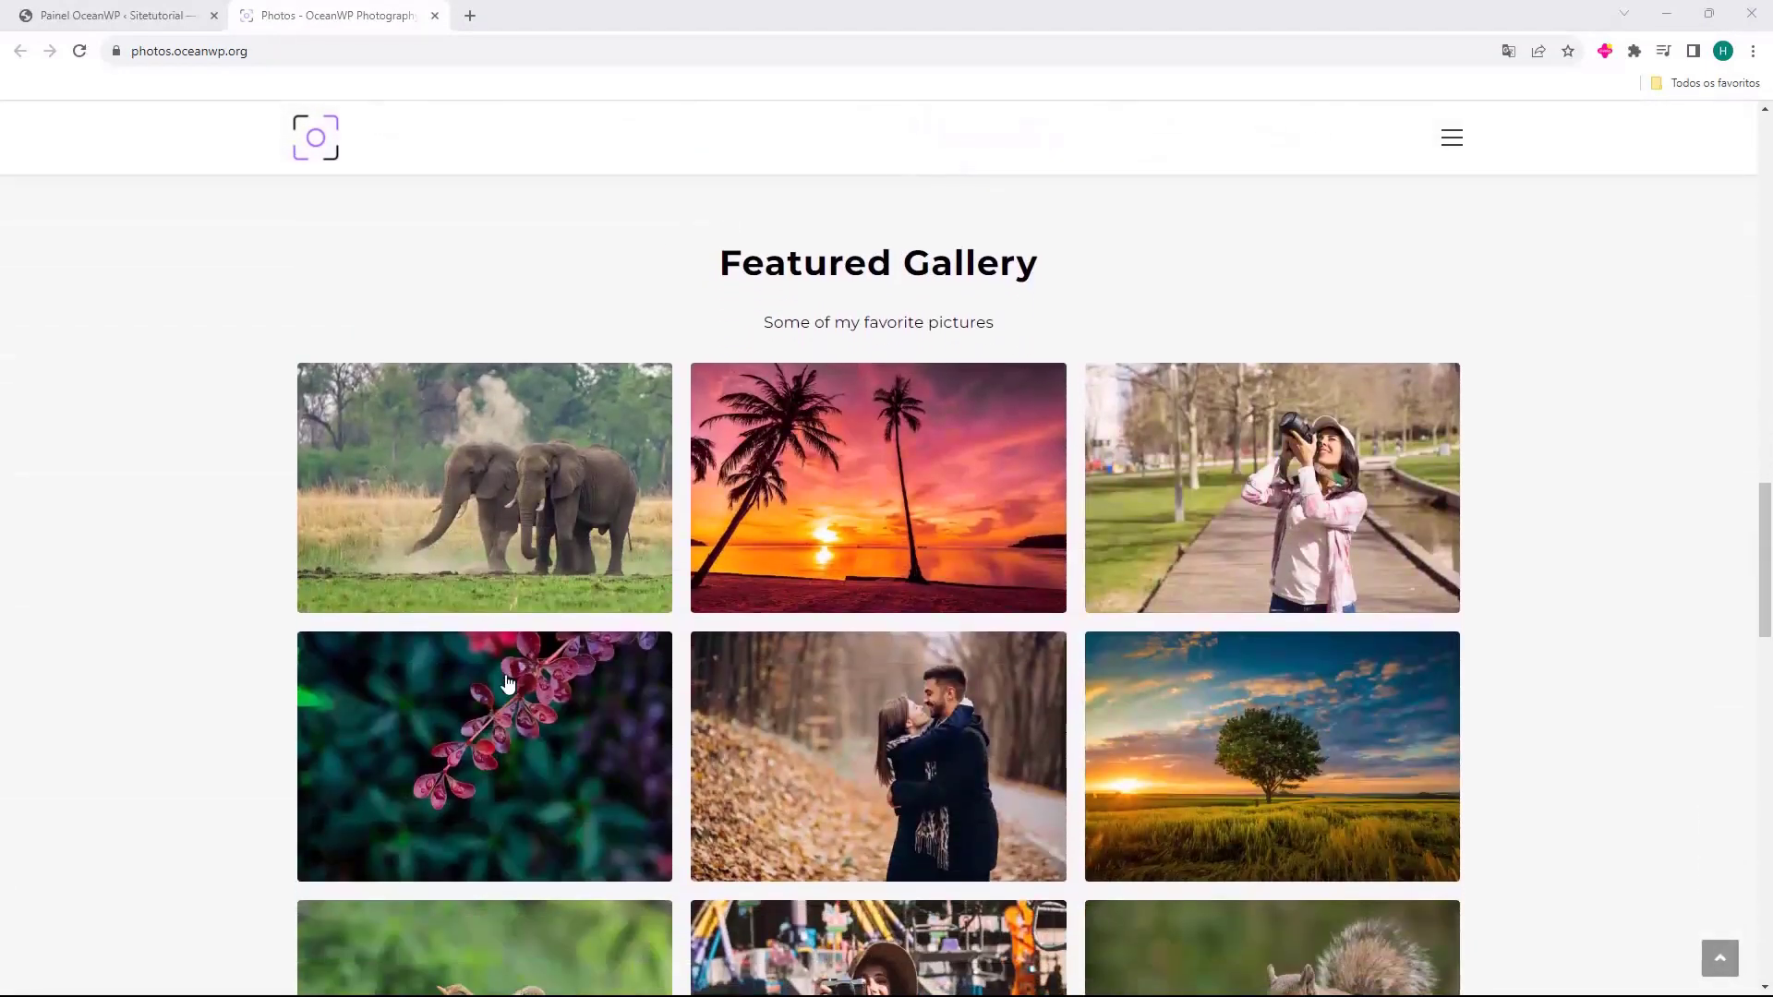
pyautogui.scroll(-9, 696, 316)
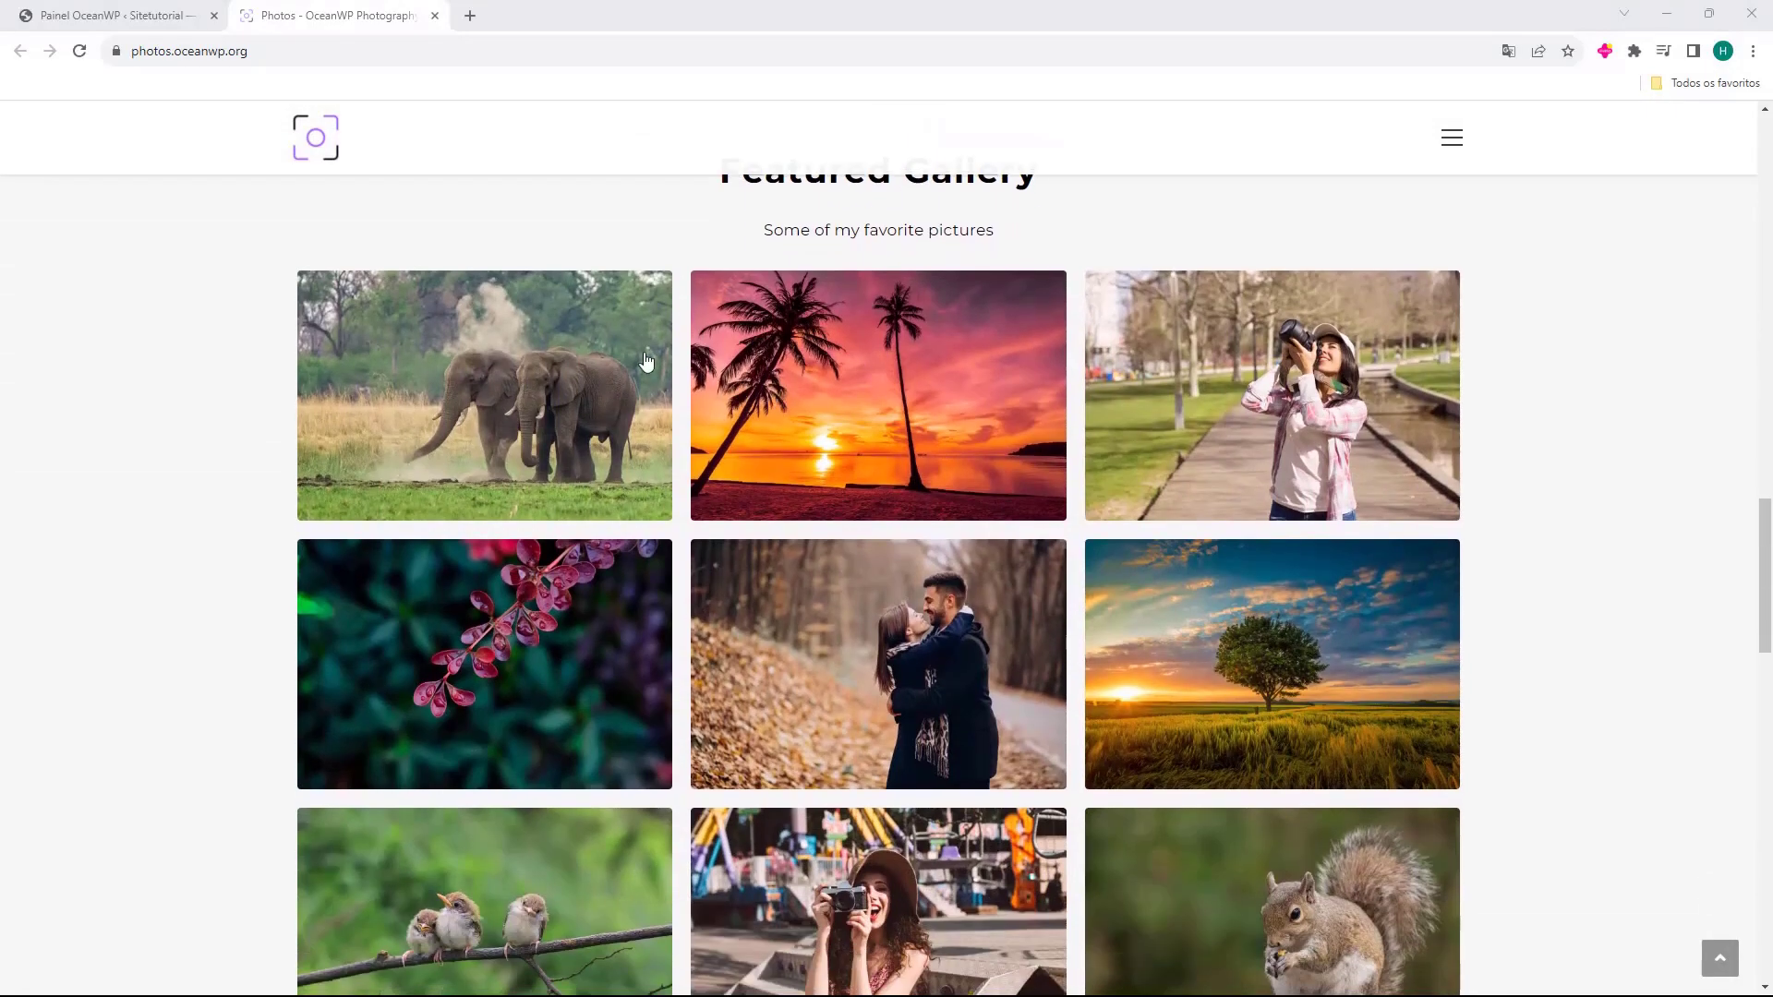
pyautogui.scroll(-15, 648, 359)
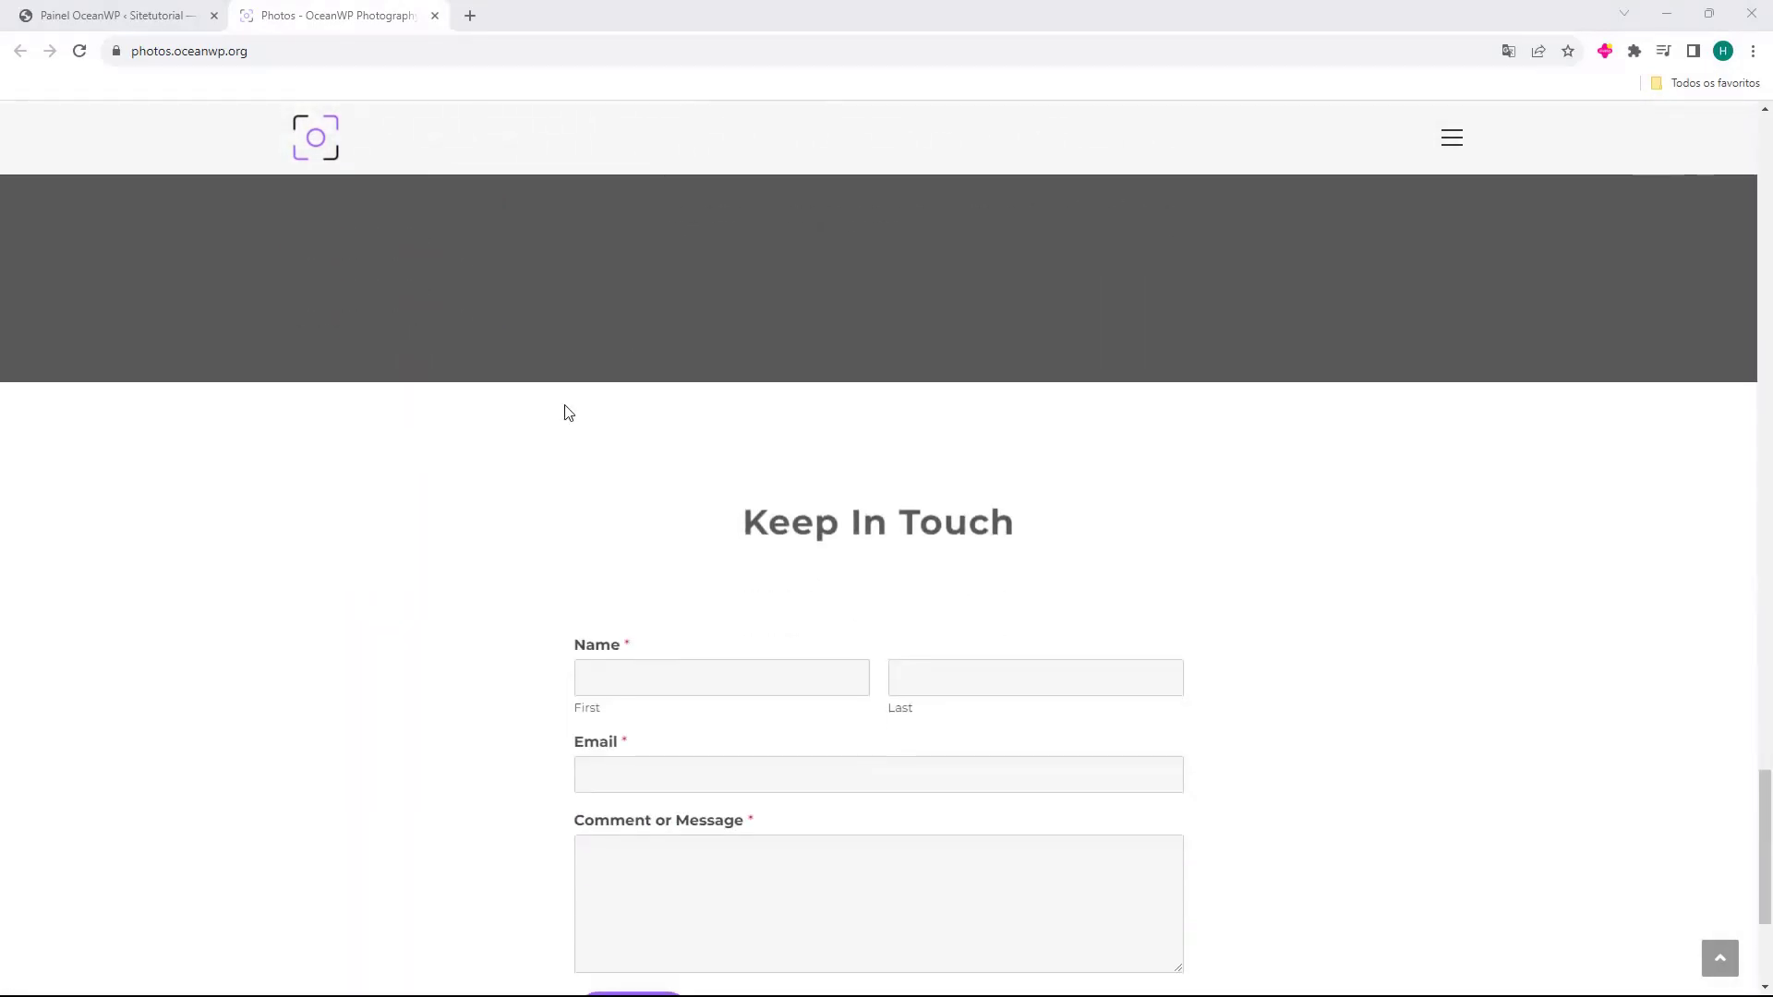
pyautogui.scroll(-3, 940, 415)
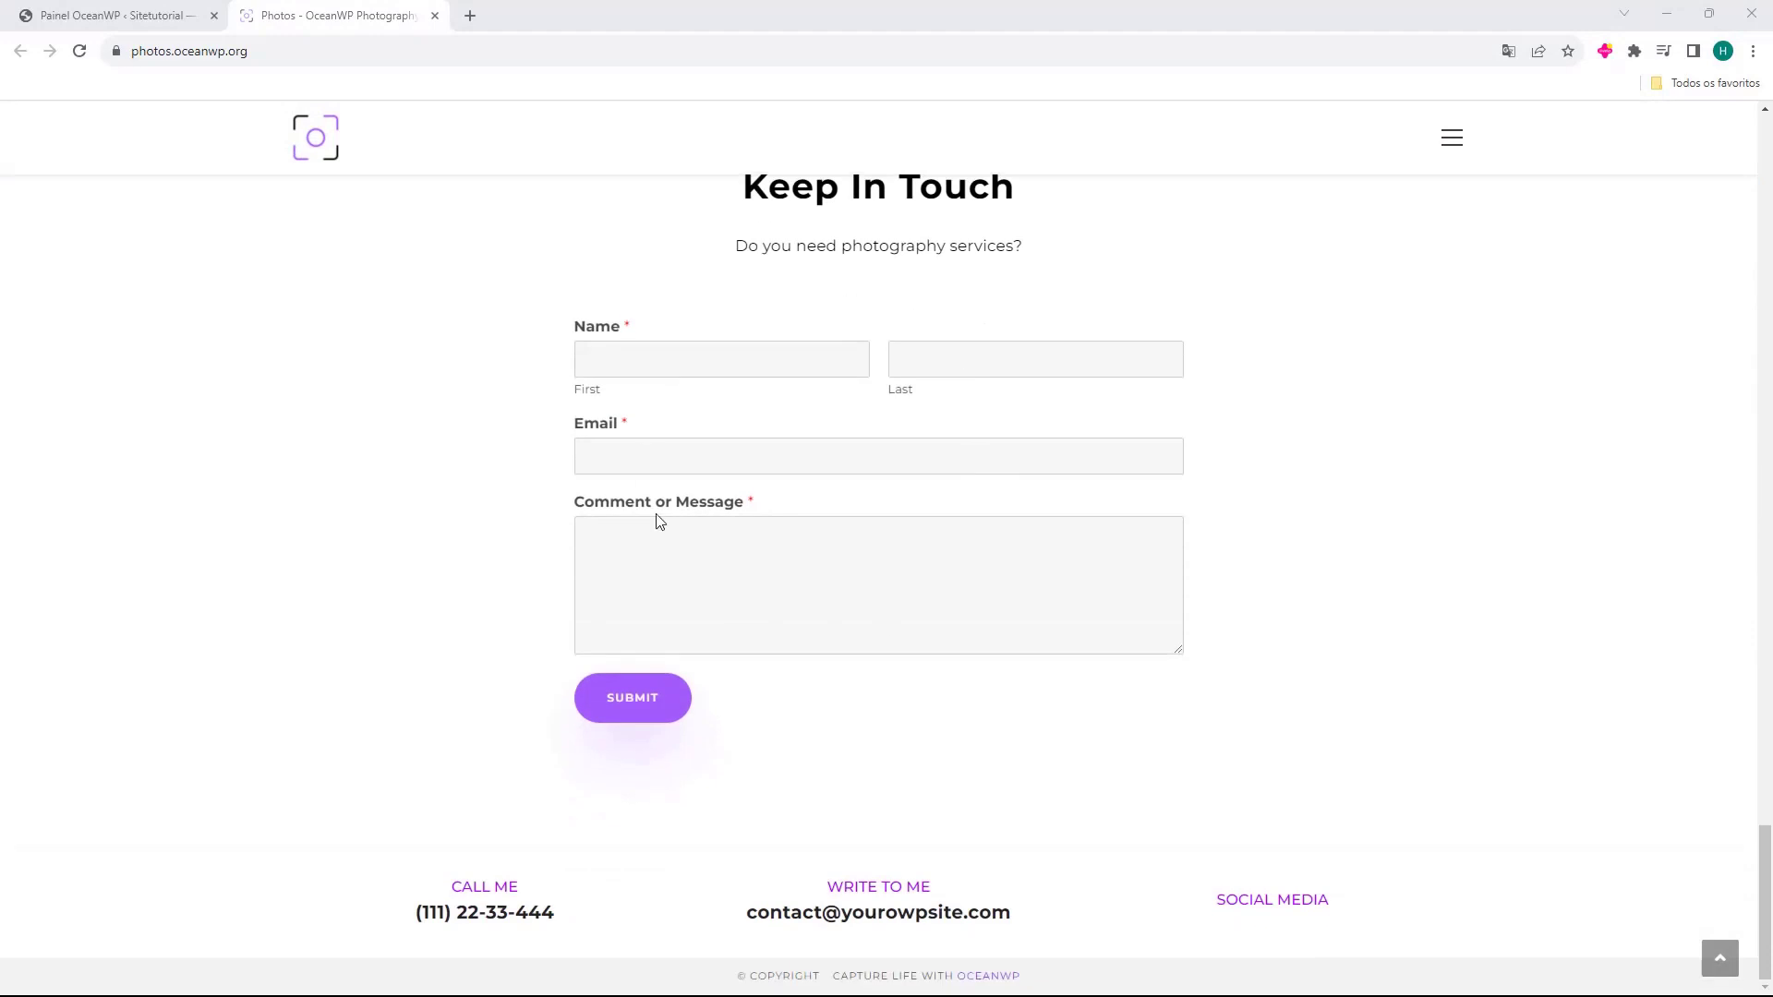
pyautogui.scroll(20, 923, 746)
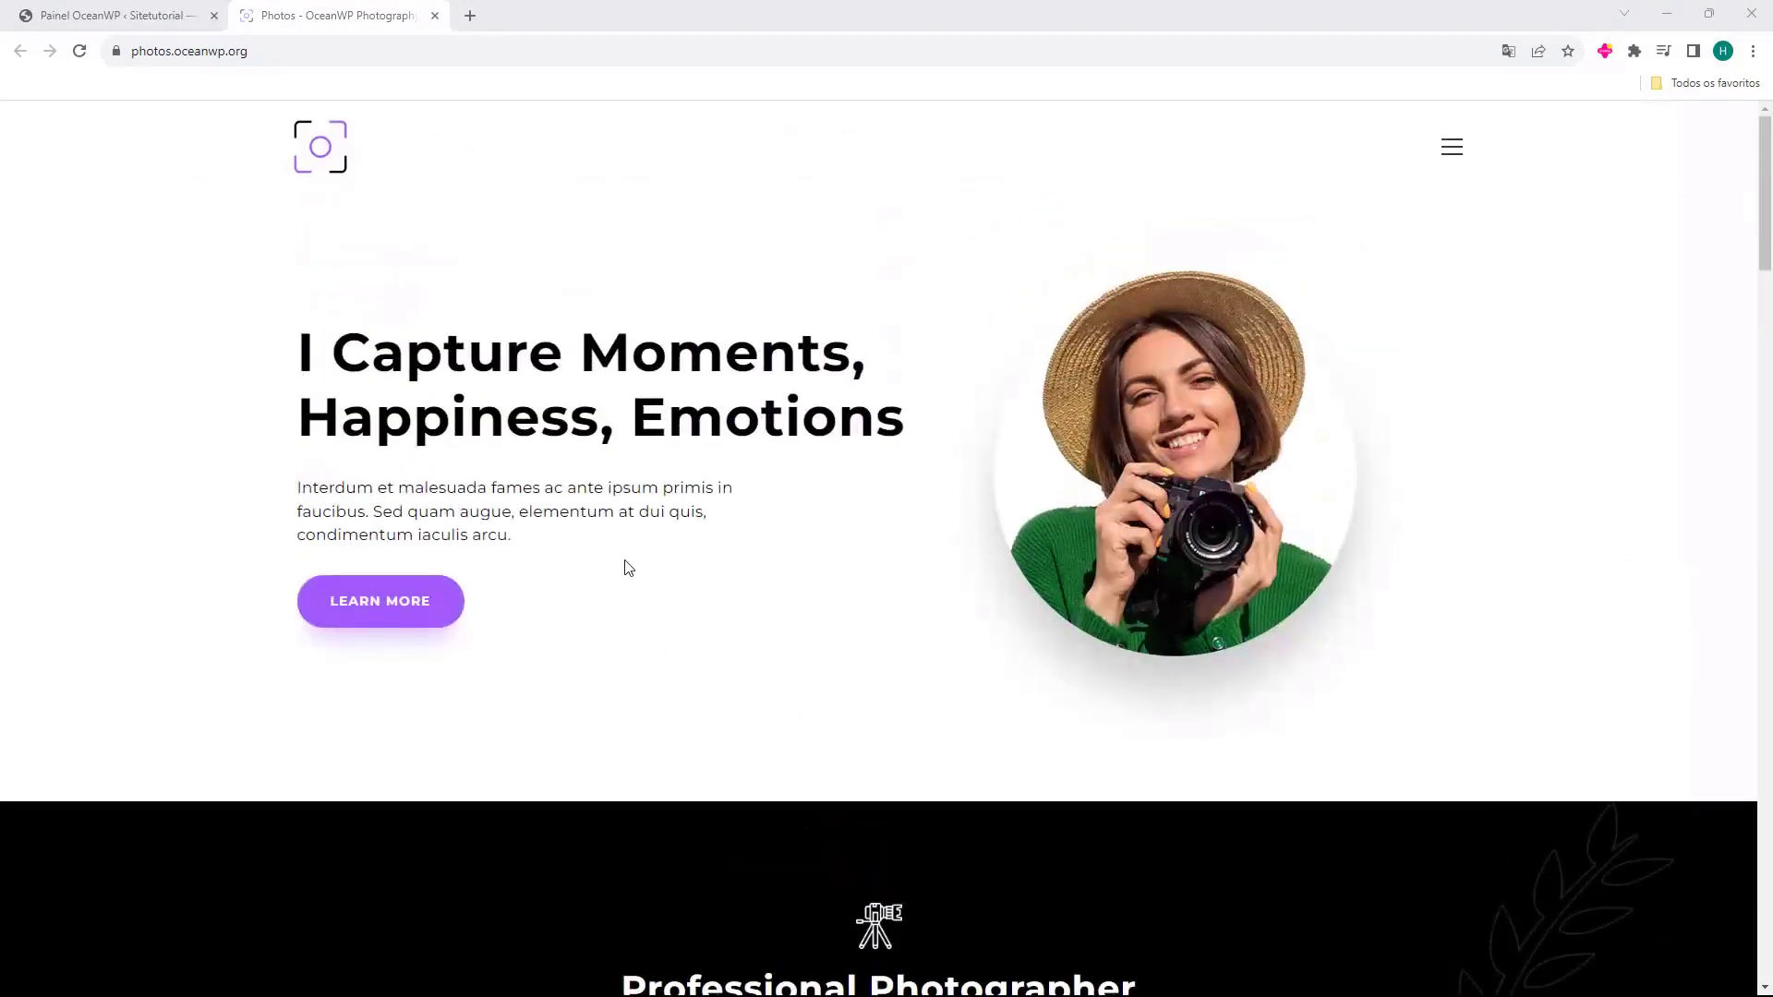
# Close the Photos preview and begin importing the Photos demo.
pyautogui.middleClick(341, 22)
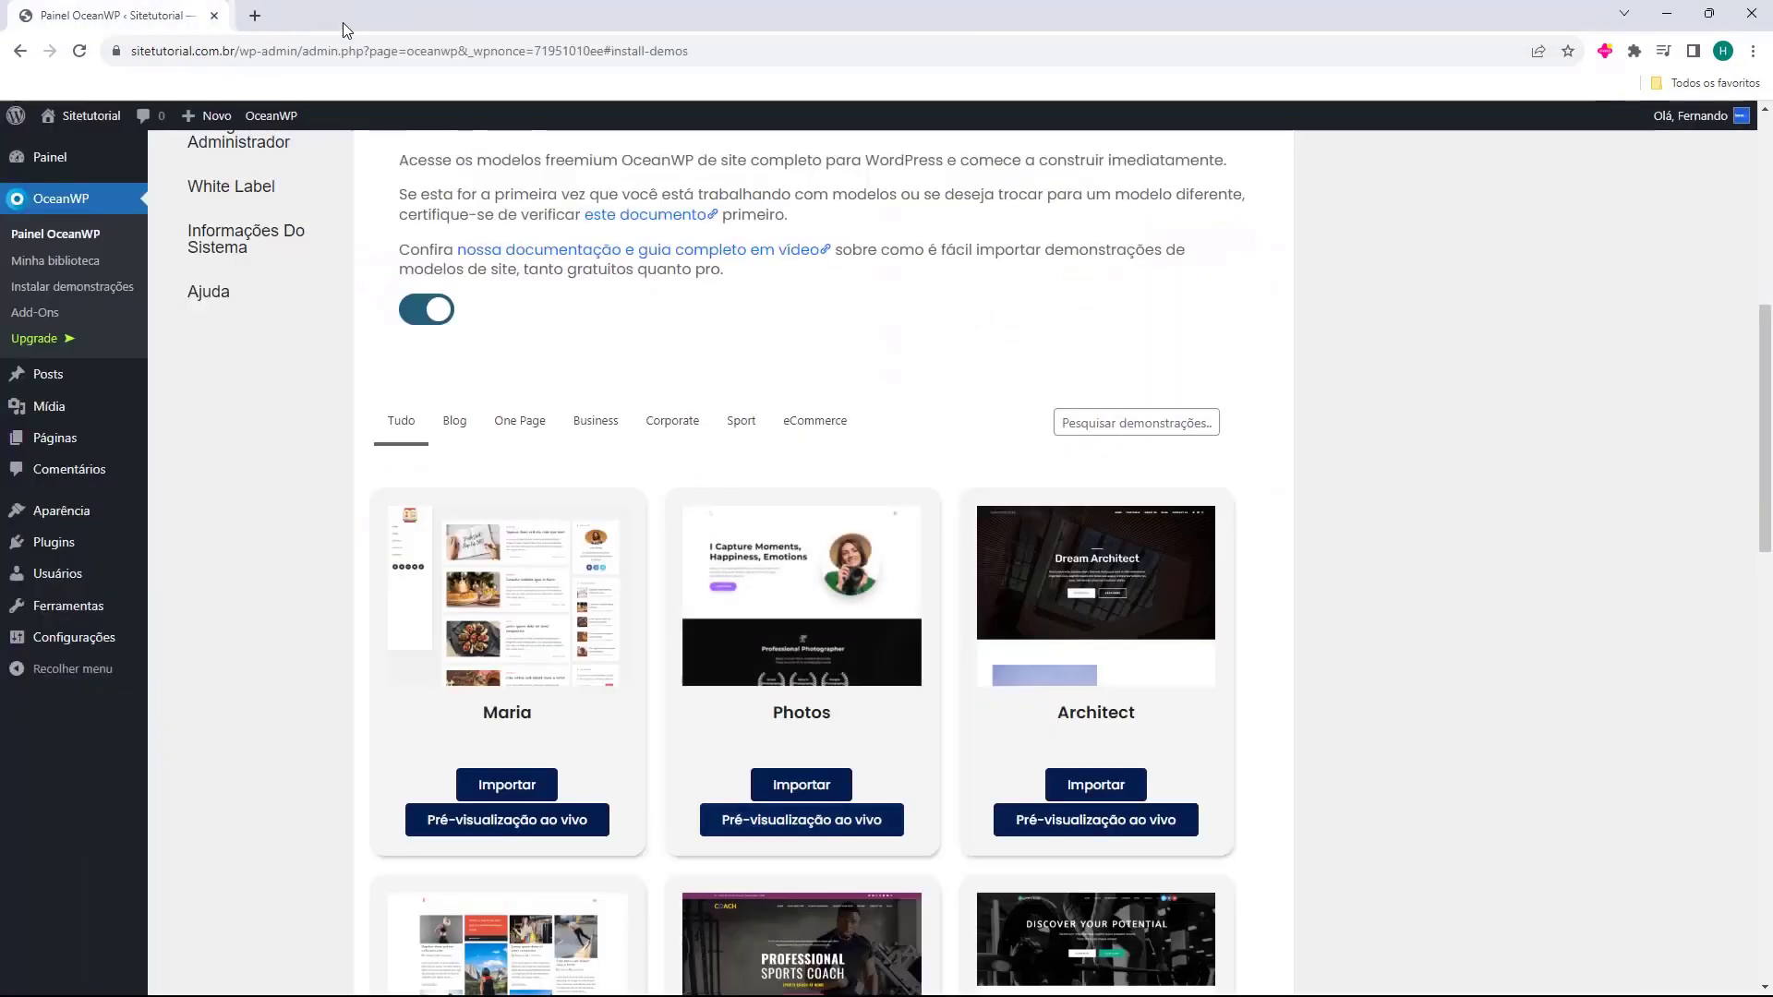
pyautogui.click(792, 787)
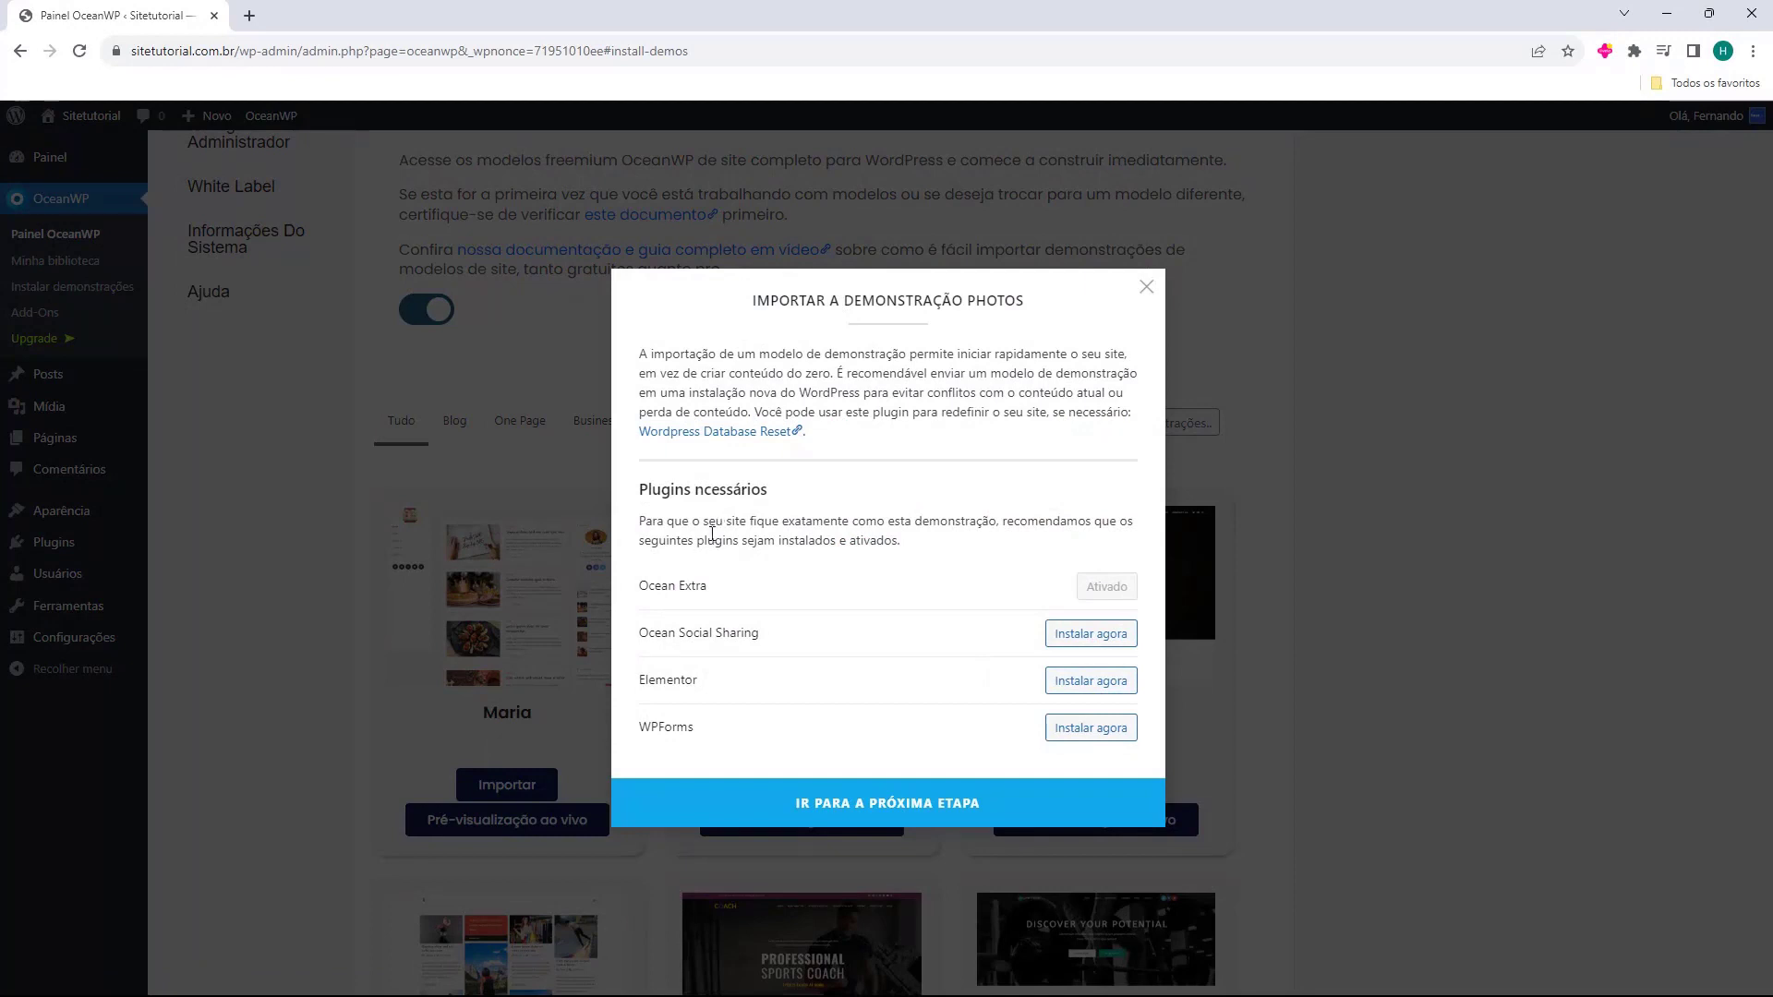
pyautogui.moveTo(639, 587); pyautogui.dragTo(719, 595)
pyautogui.click(659, 635)
# Install Ocean Social Sharing, Elementor and WPForms, then import the demo with all options checked.
pyautogui.click(1087, 643)
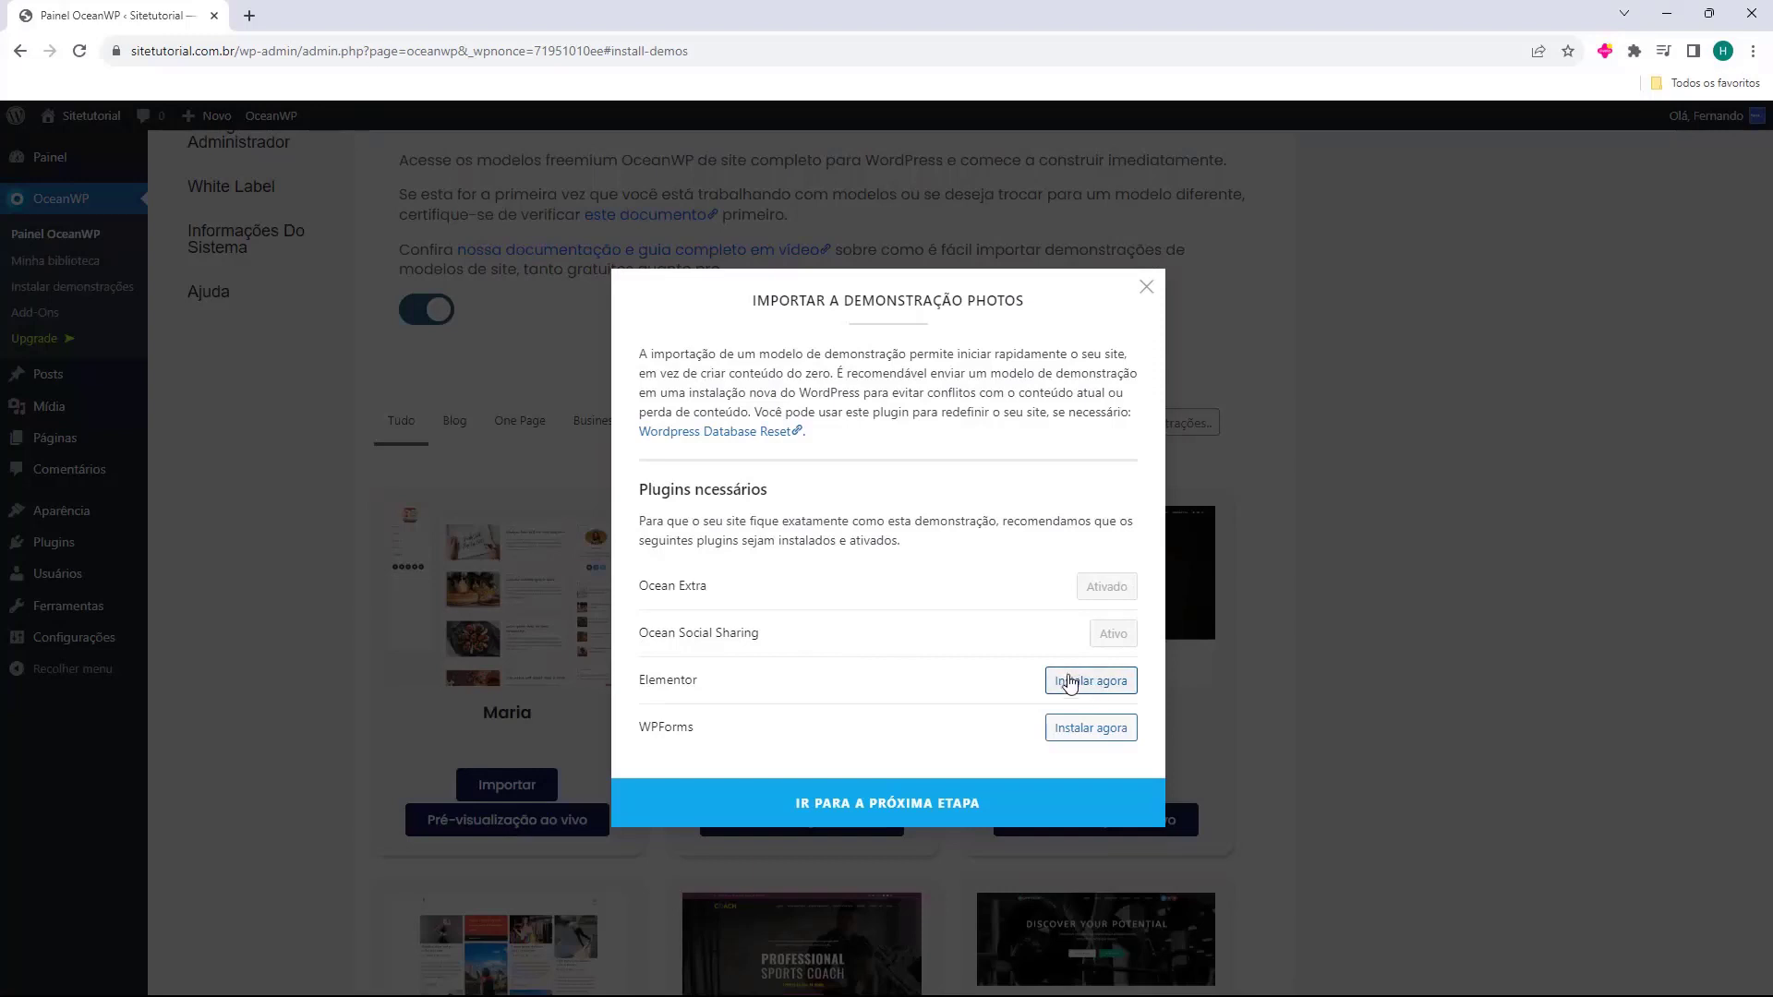
pyautogui.click(1087, 683)
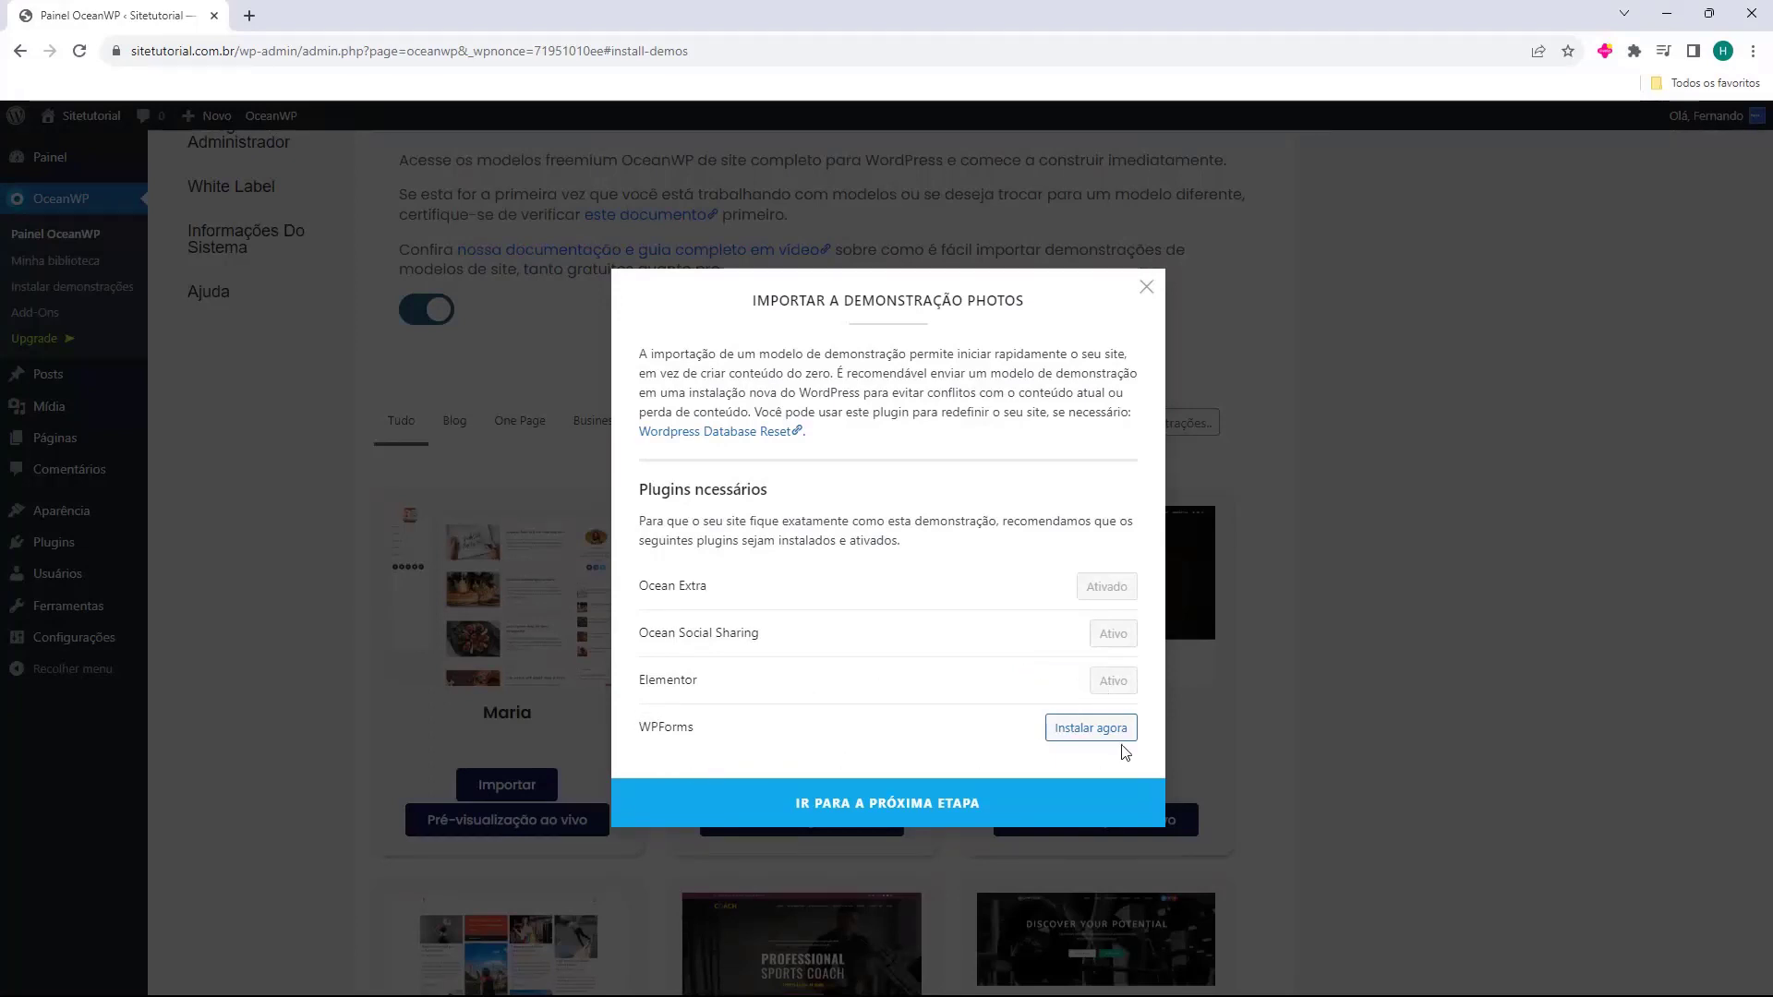
pyautogui.click(1094, 731)
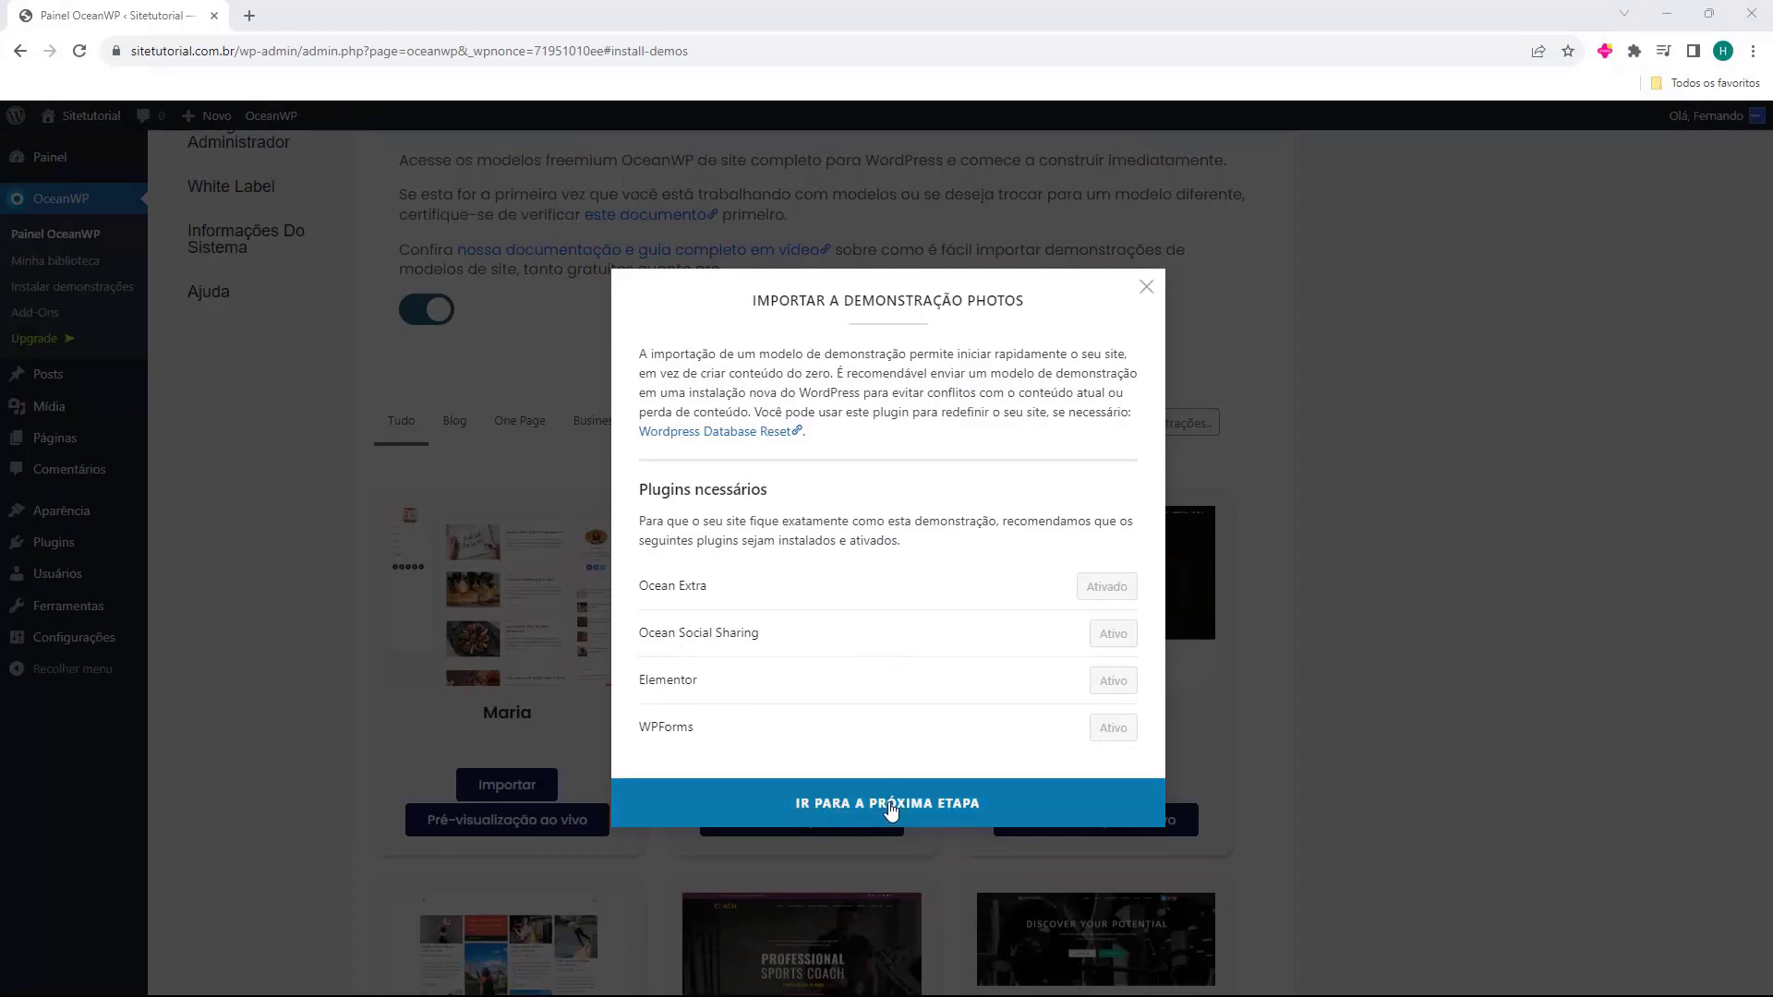
pyautogui.click(908, 810)
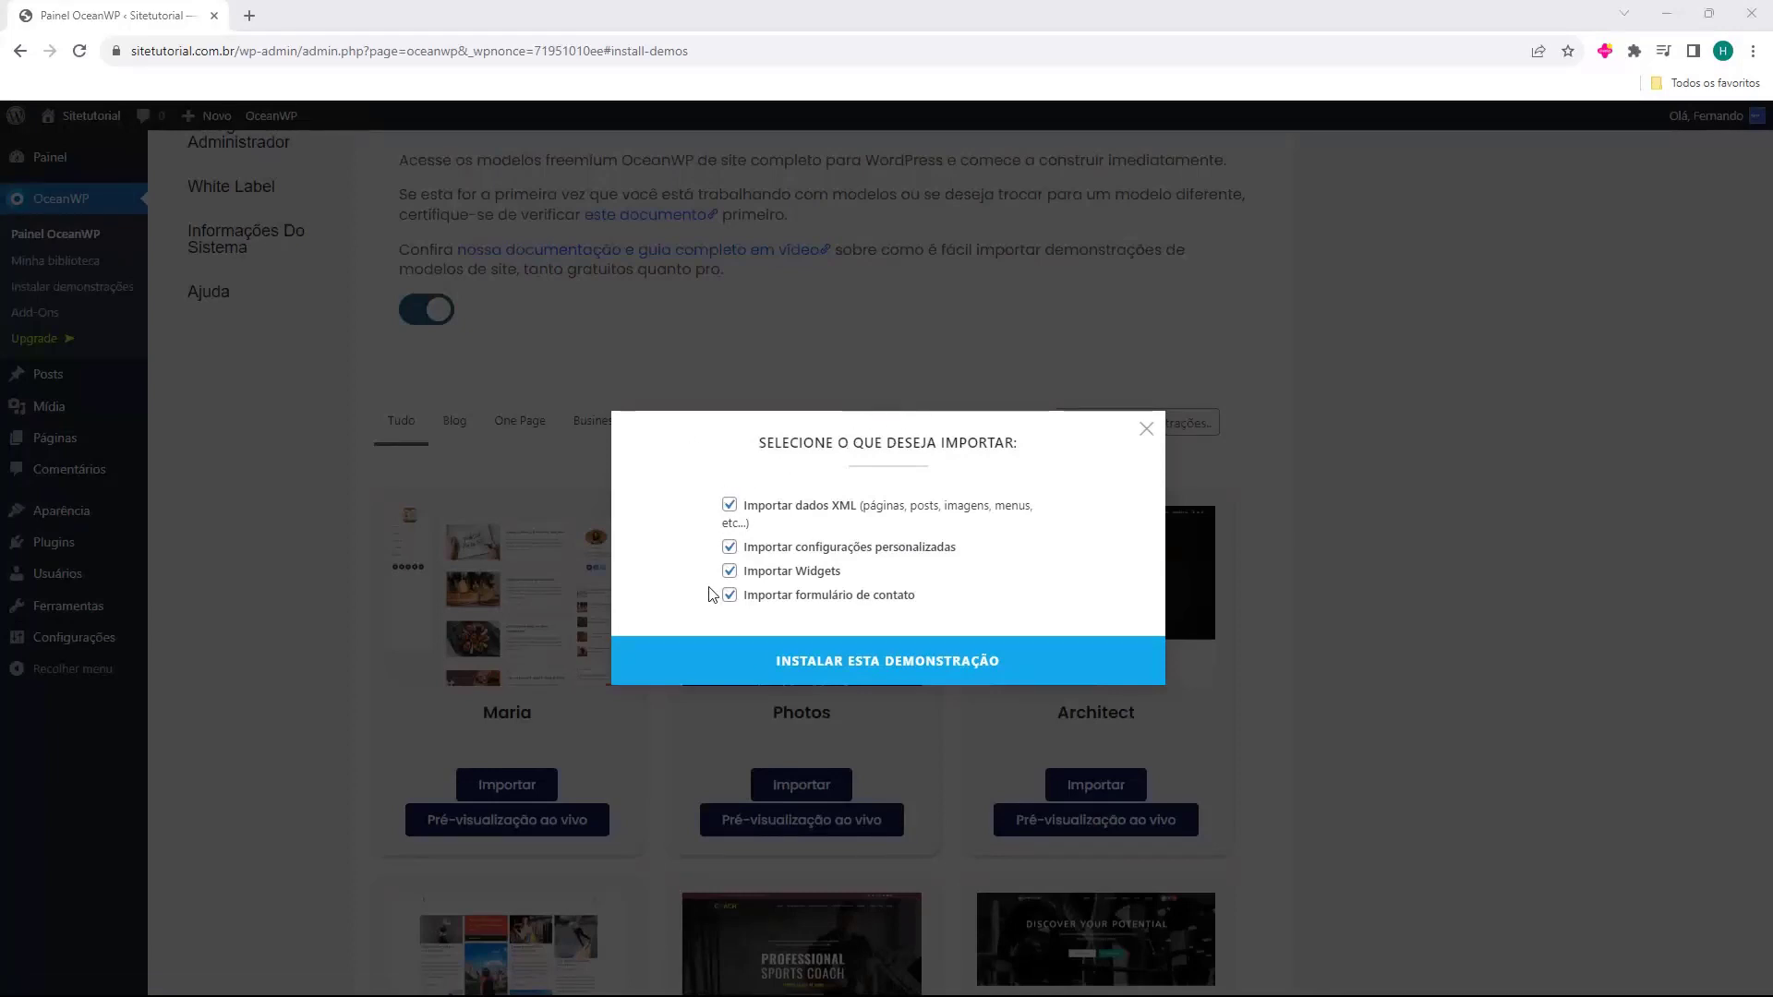
pyautogui.click(835, 666)
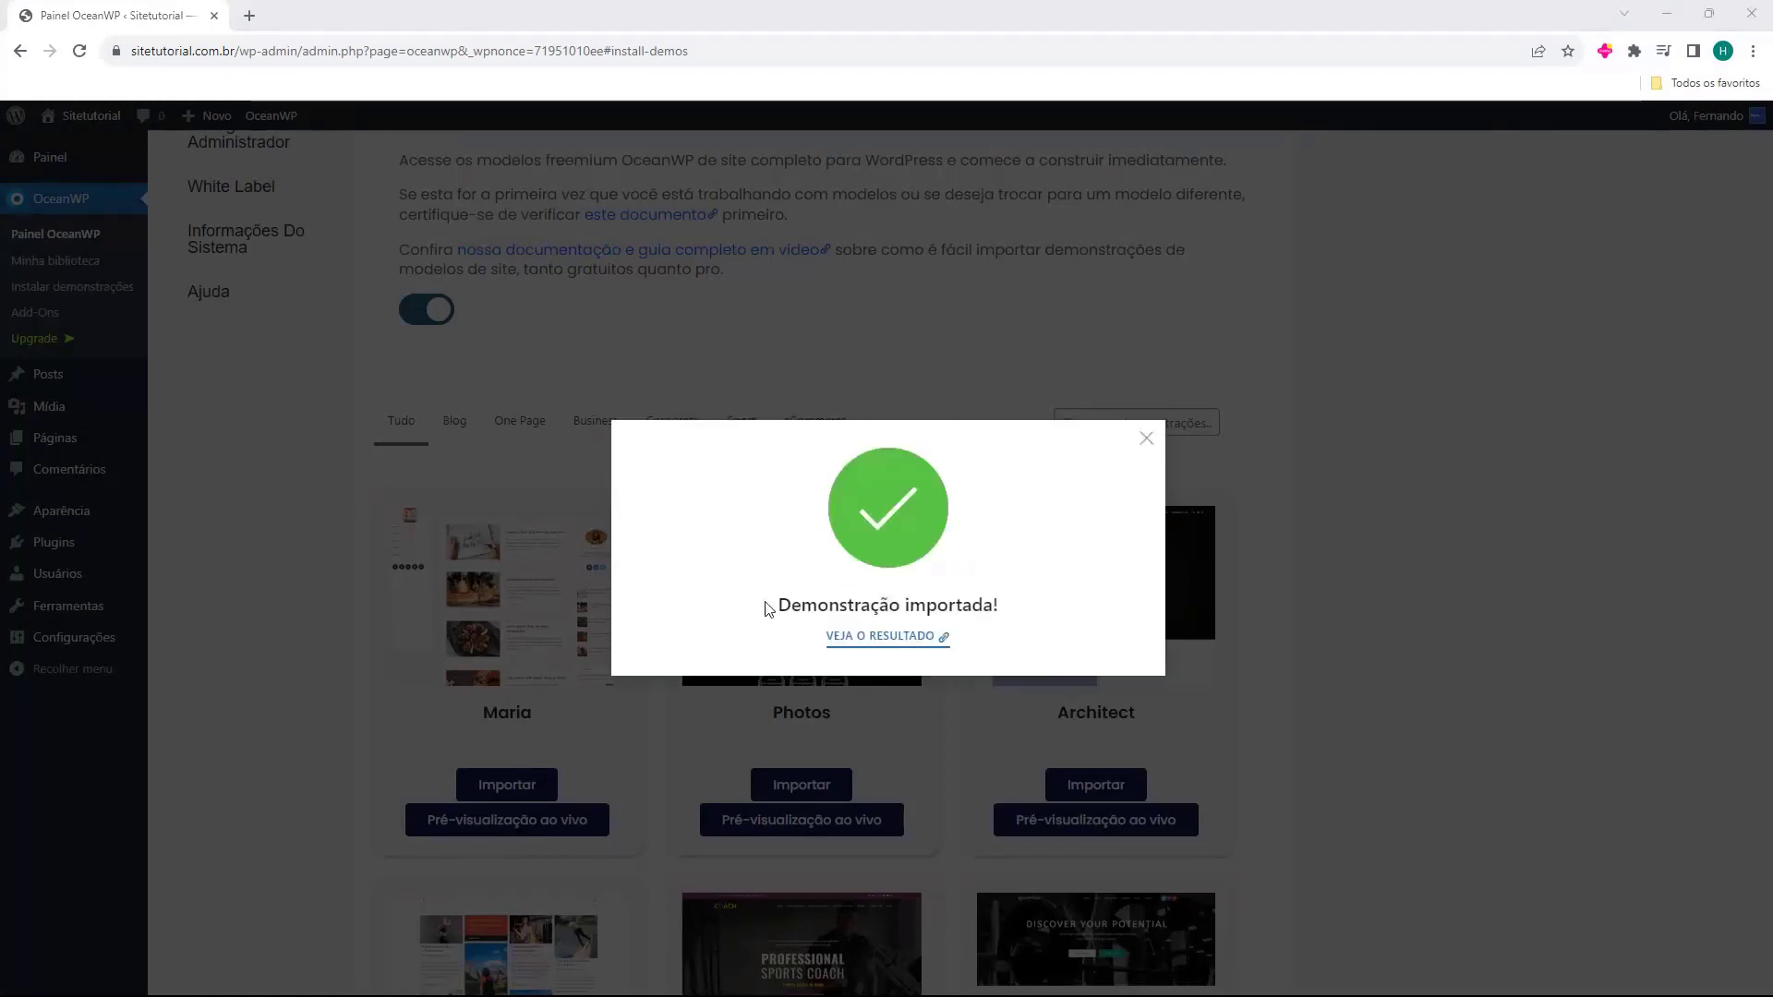
# Review the imported home page and its full-screen menu, then dismiss the import message.
pyautogui.click(881, 639)
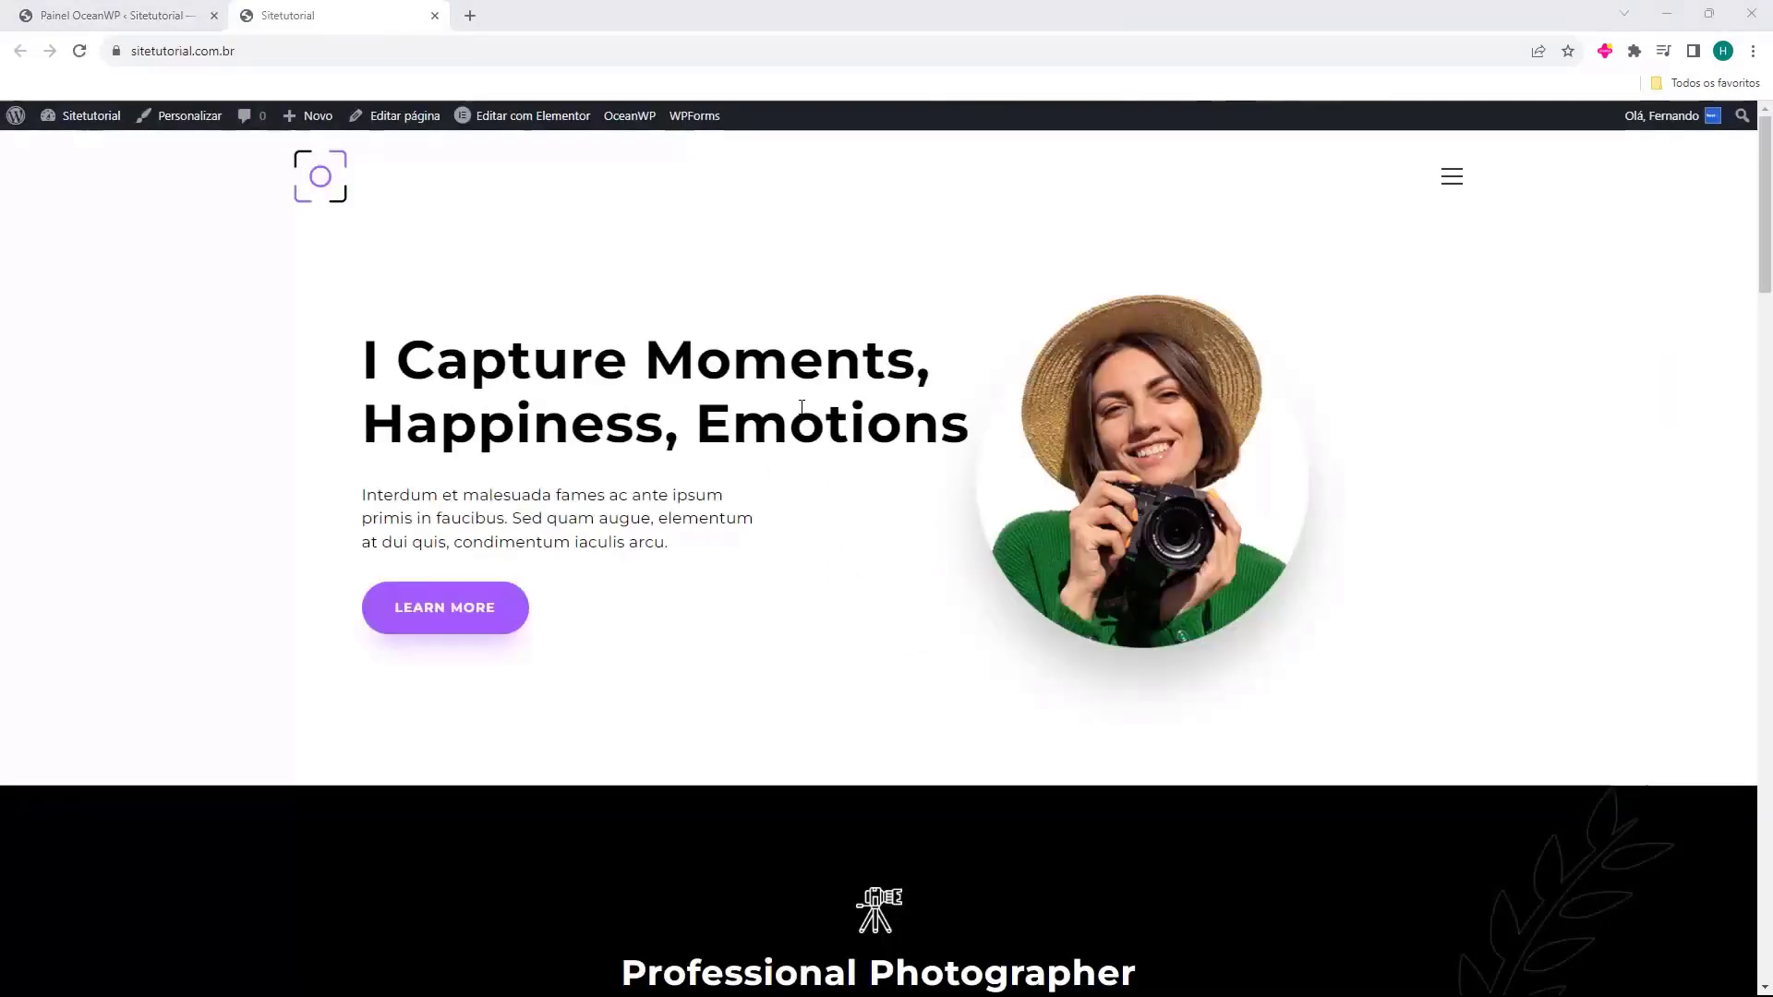
pyautogui.scroll(-9, 868, 273)
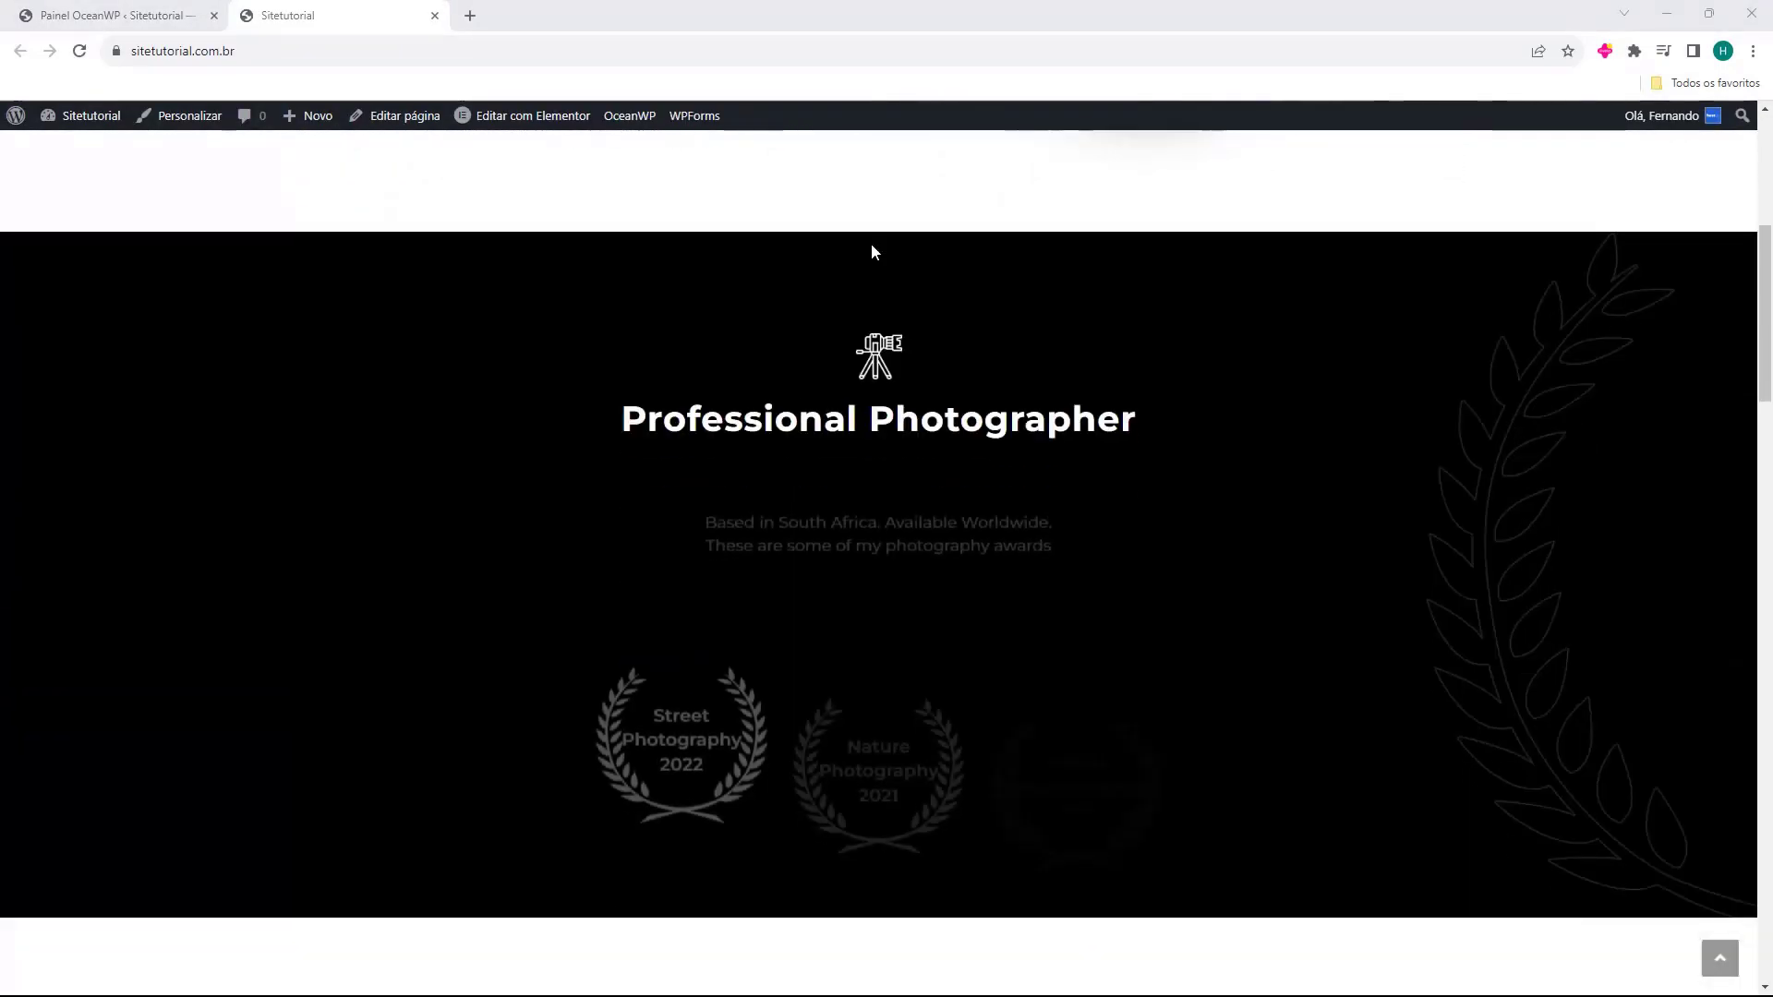
pyautogui.scroll(-14, 871, 245)
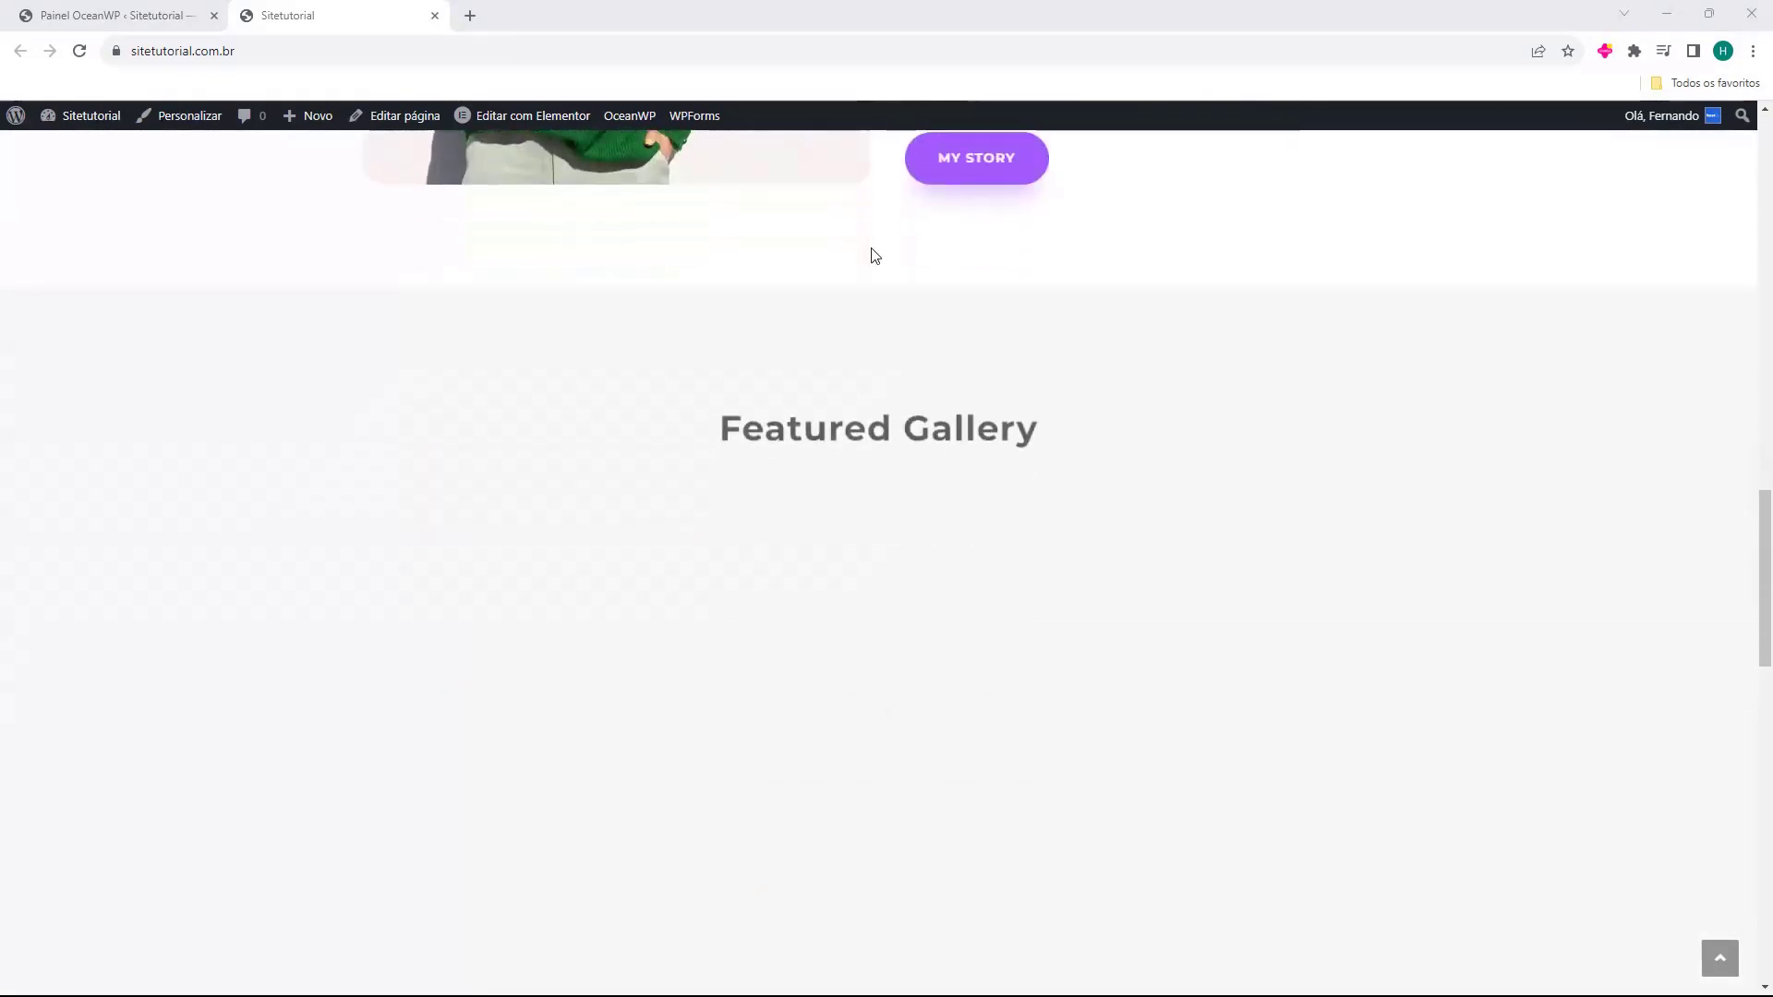
pyautogui.scroll(-12, 872, 254)
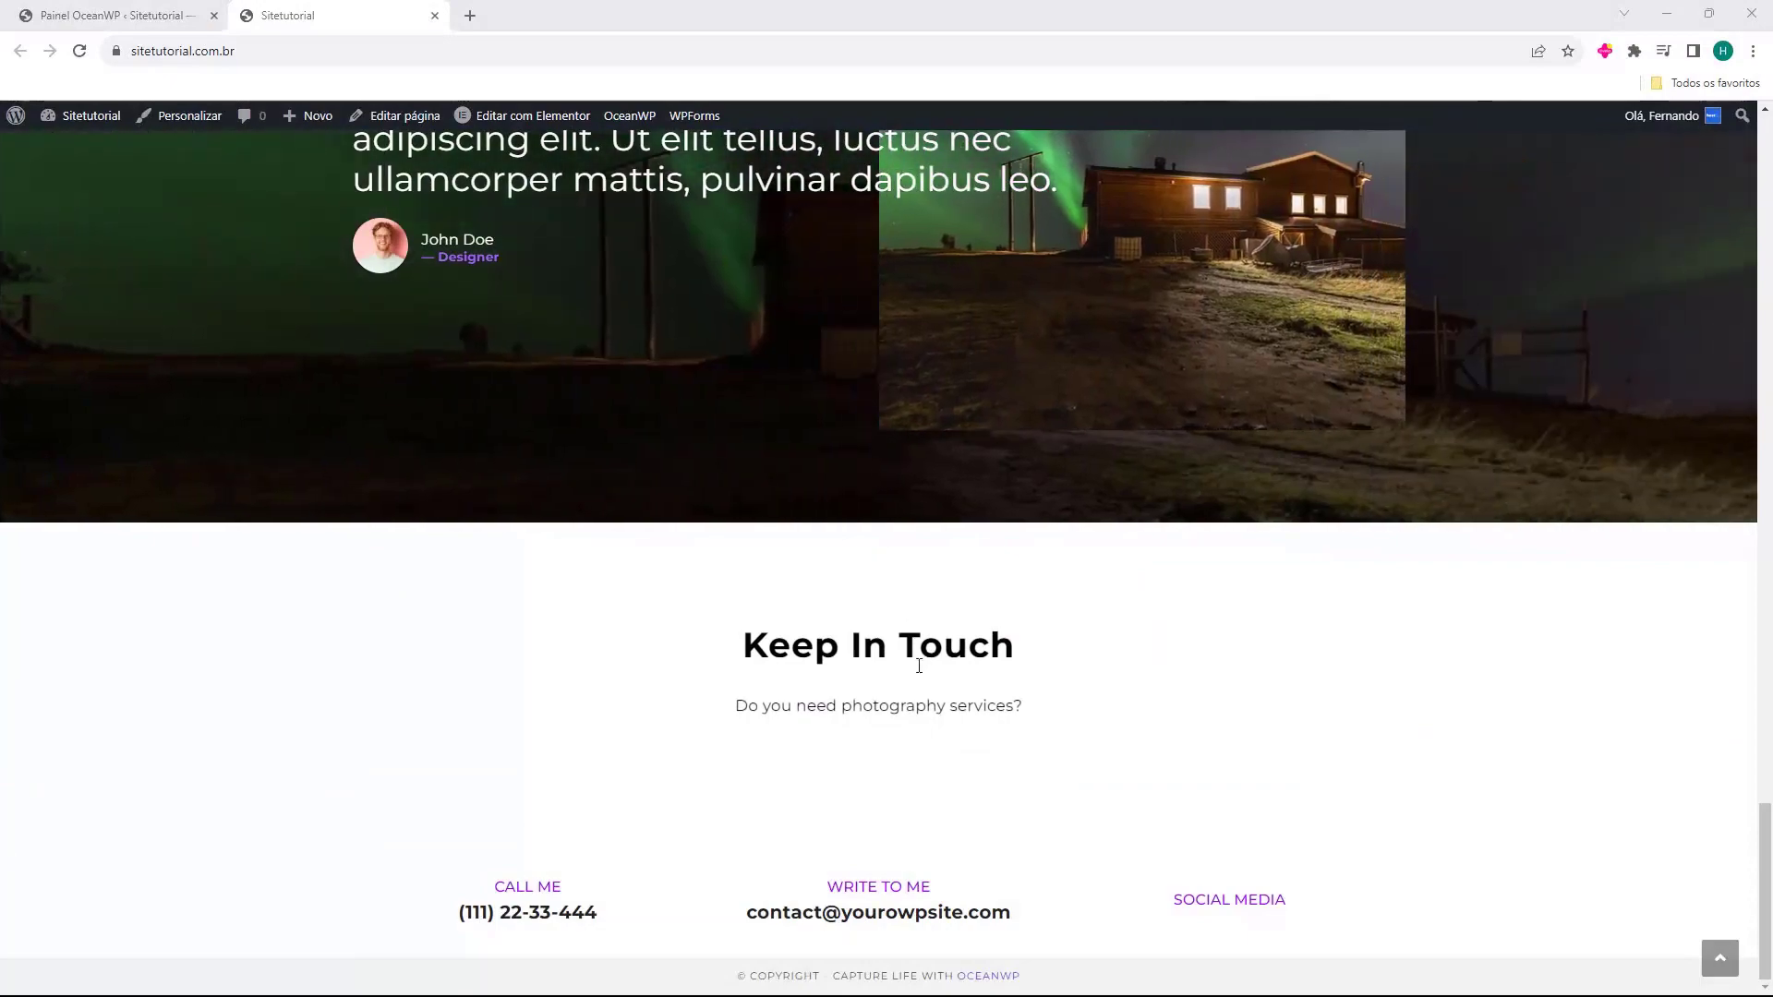
pyautogui.scroll(20, 863, 677)
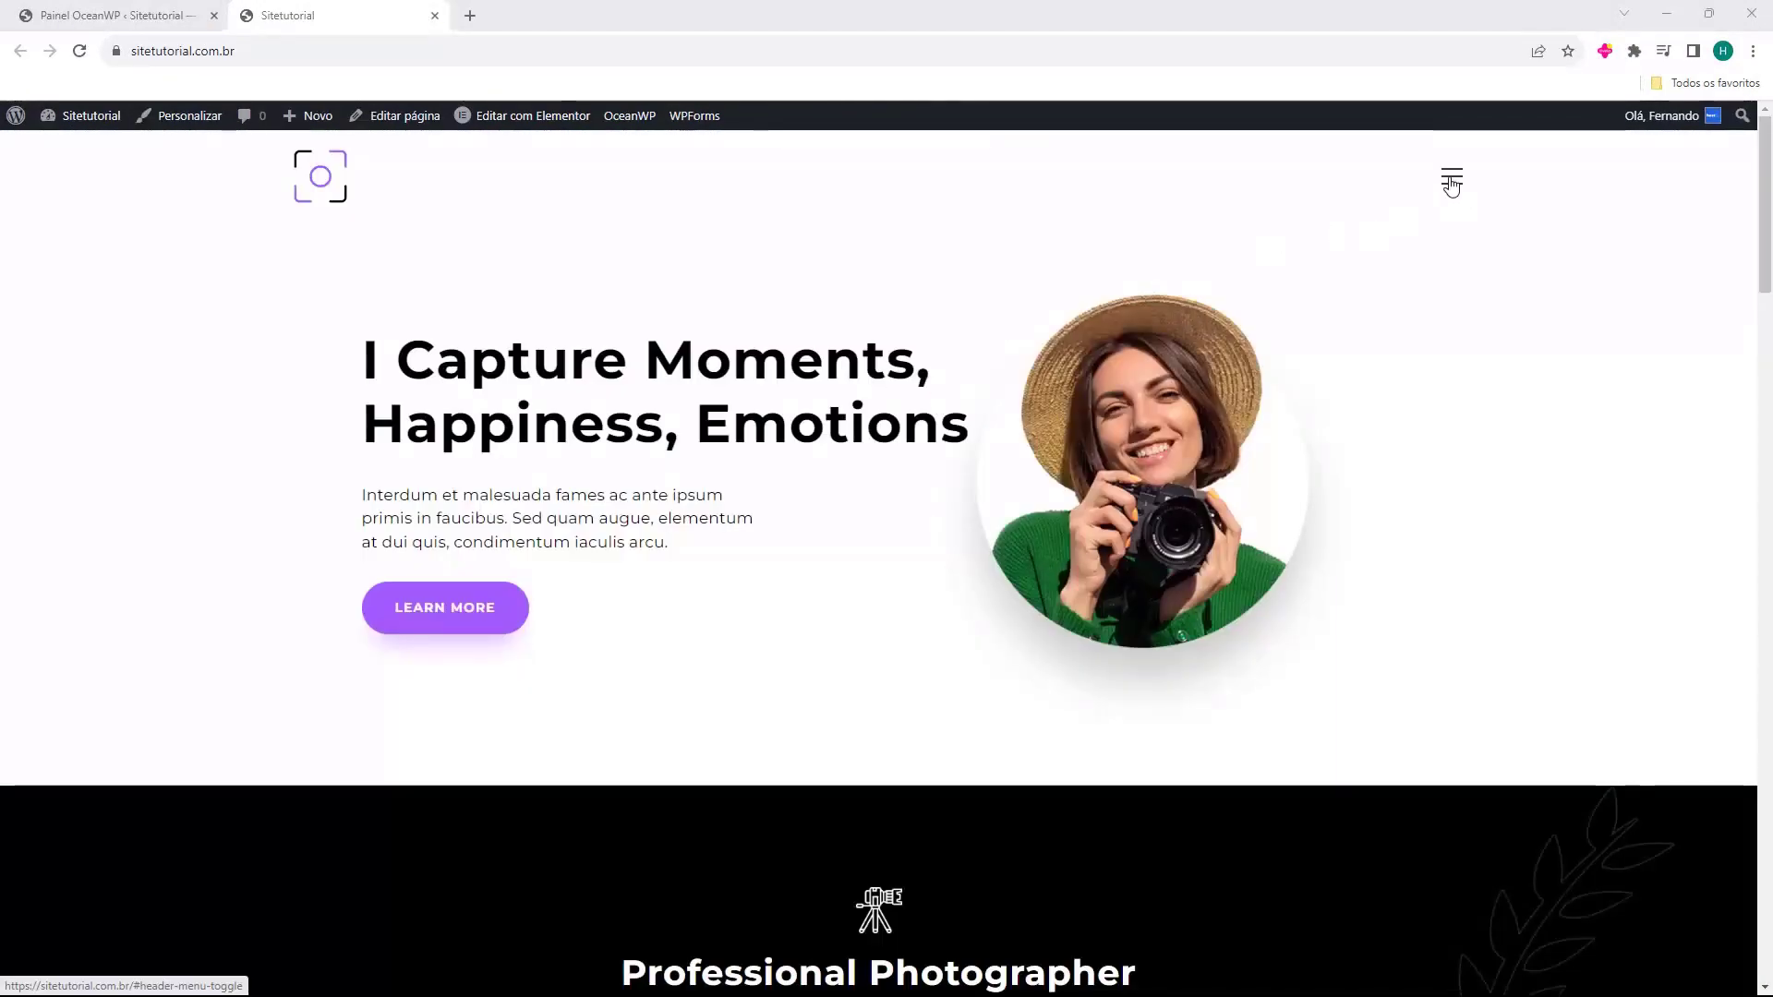
pyautogui.click(1451, 179)
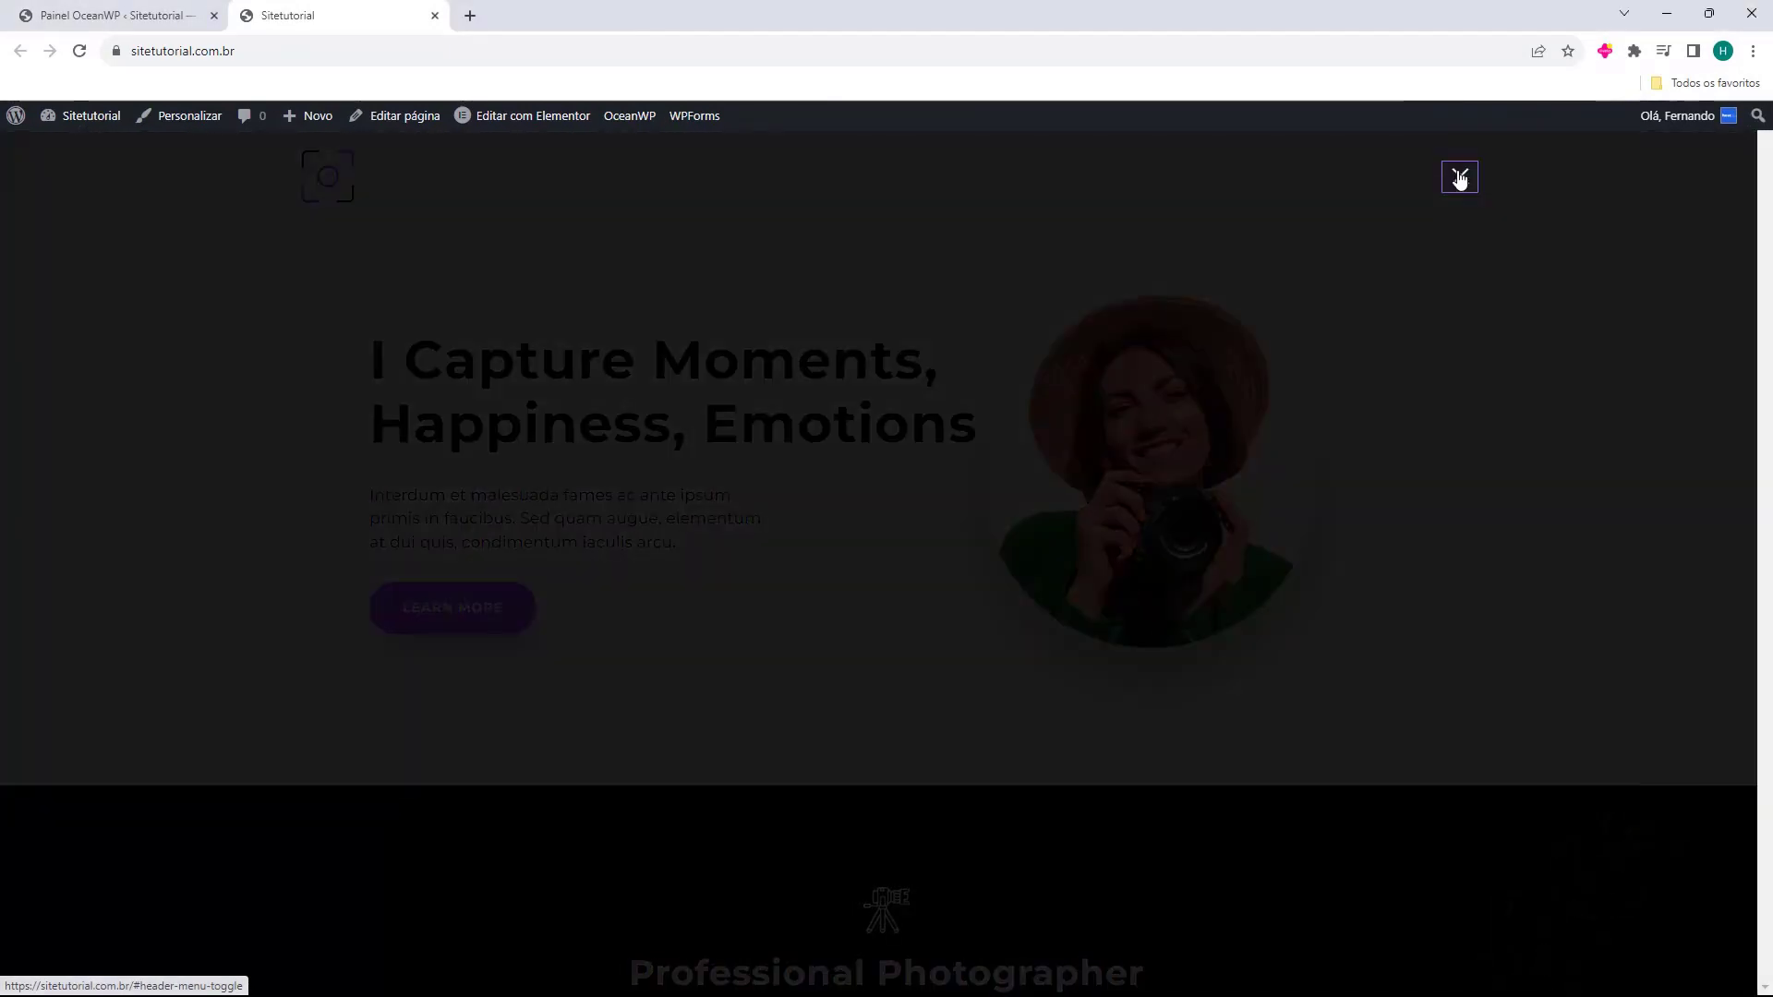
pyautogui.click(1458, 178)
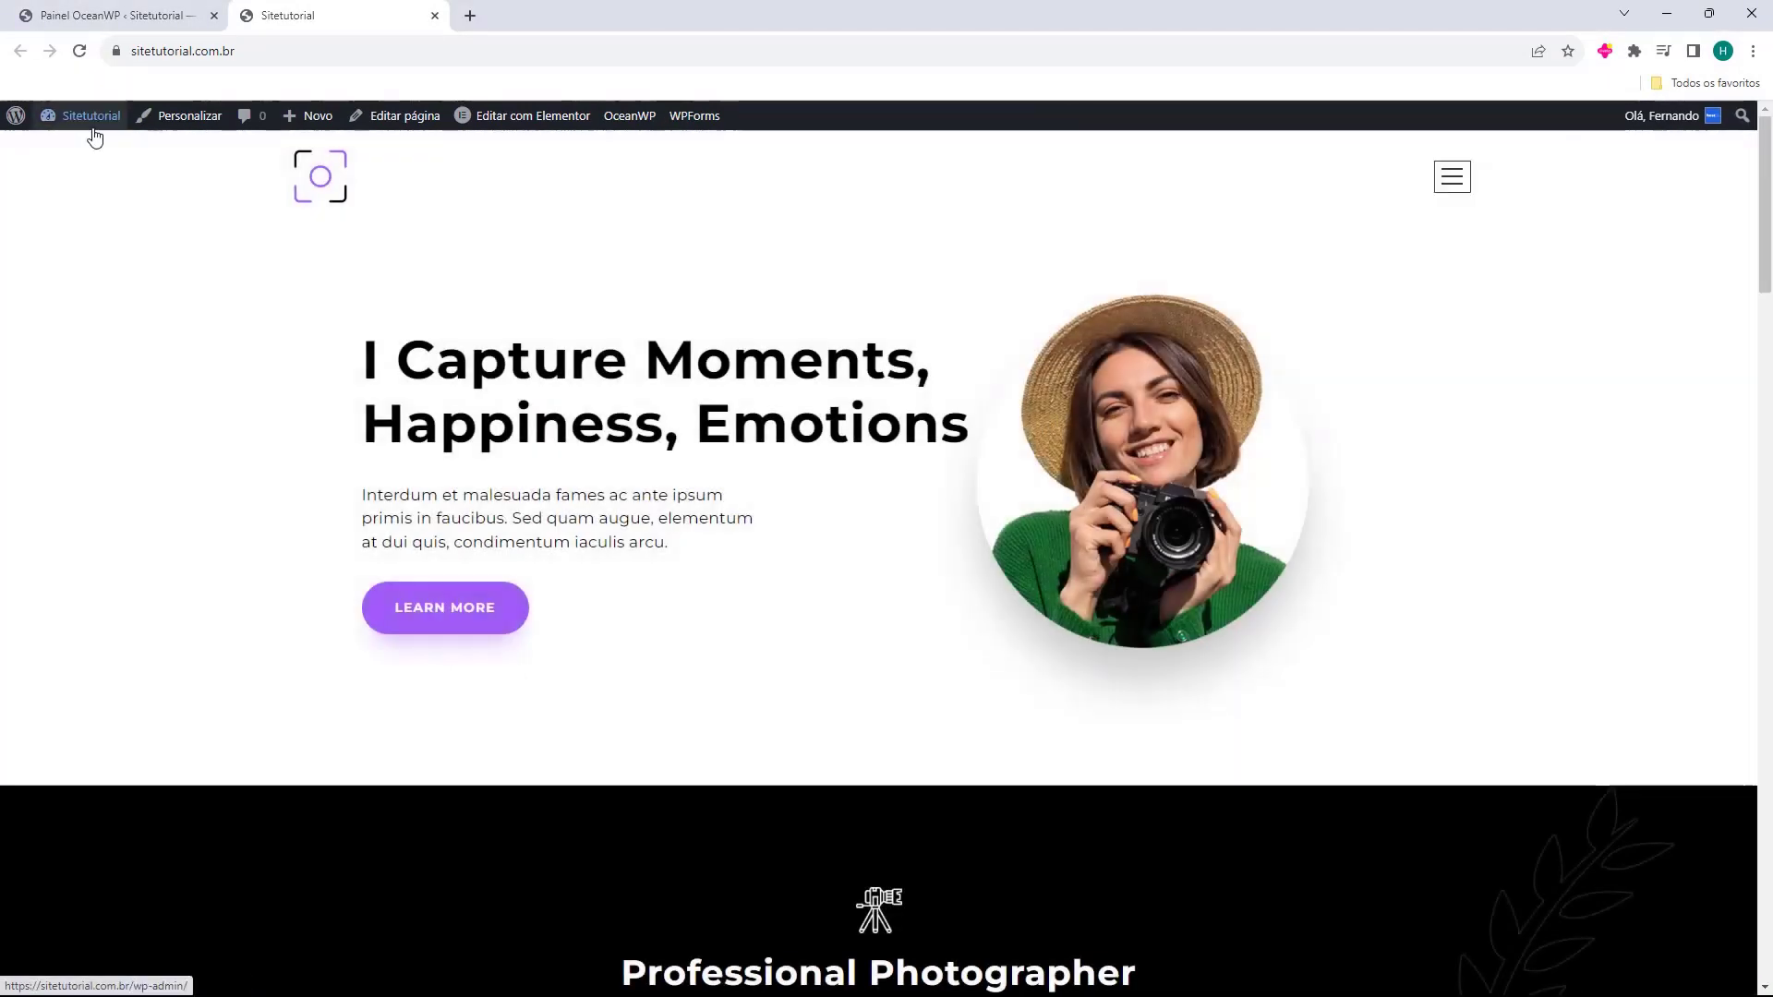
pyautogui.click(115, 14)
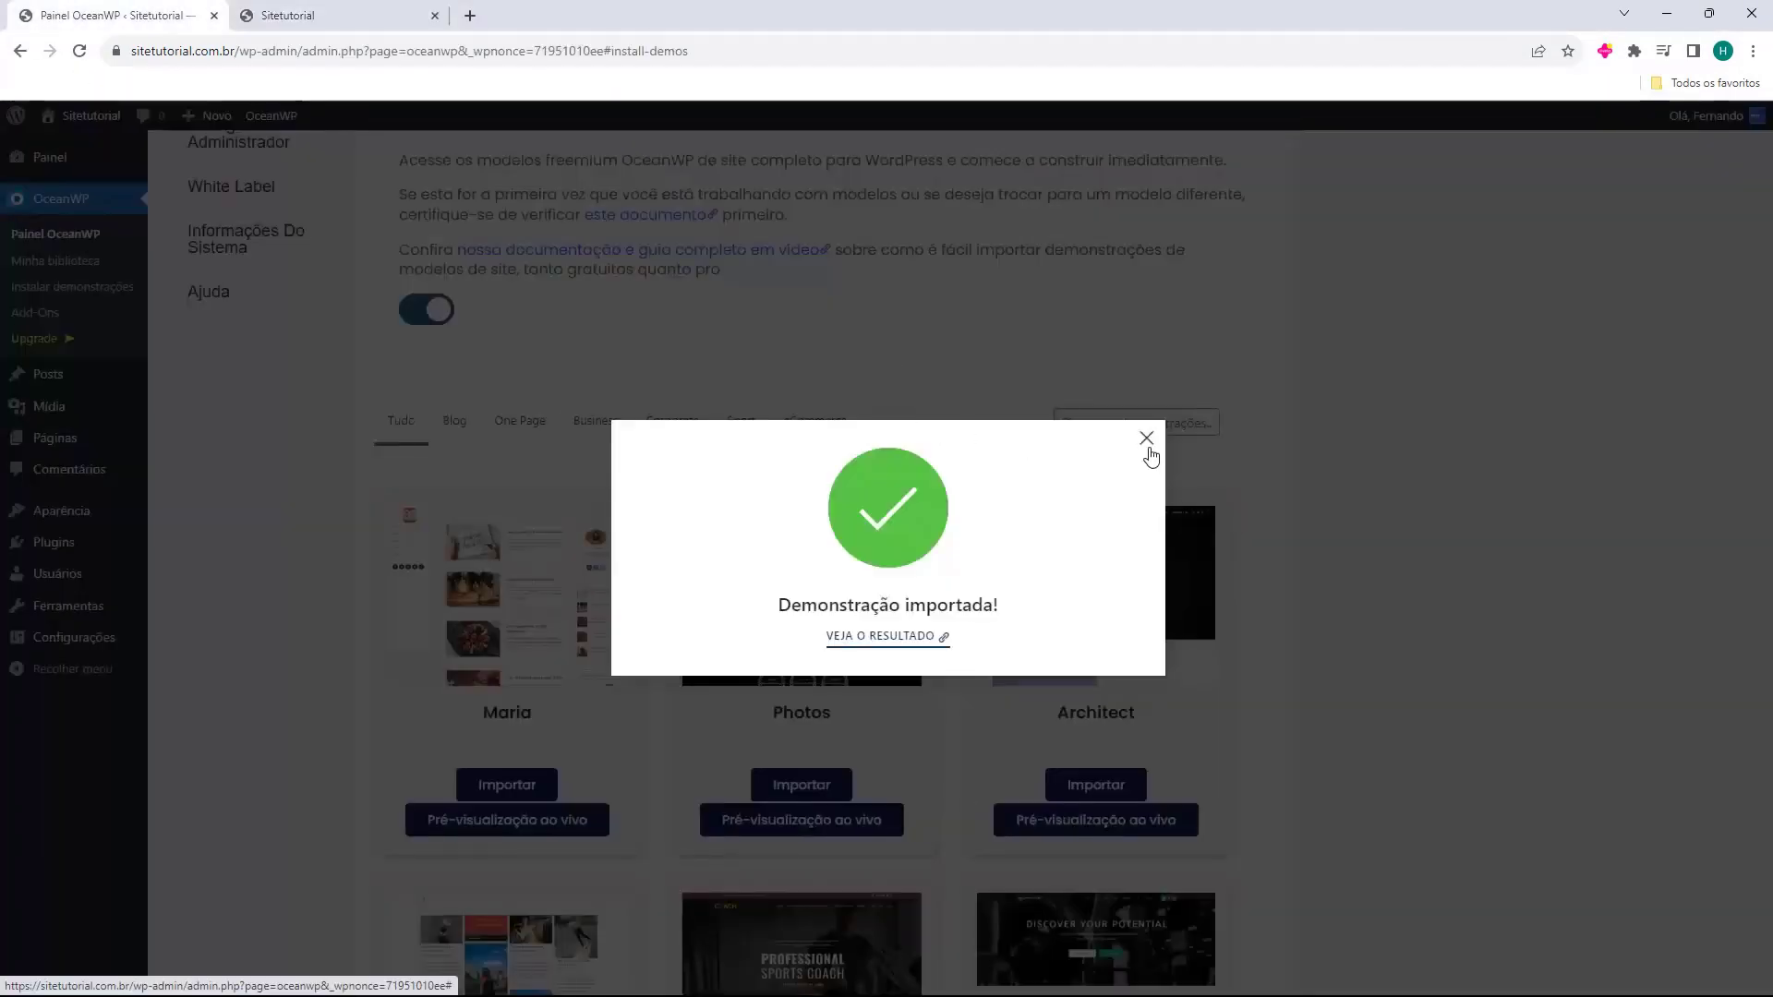
pyautogui.click(1147, 440)
# Go to Páginas and preview the Blog page in a new tab.
pyautogui.click(435, 15)
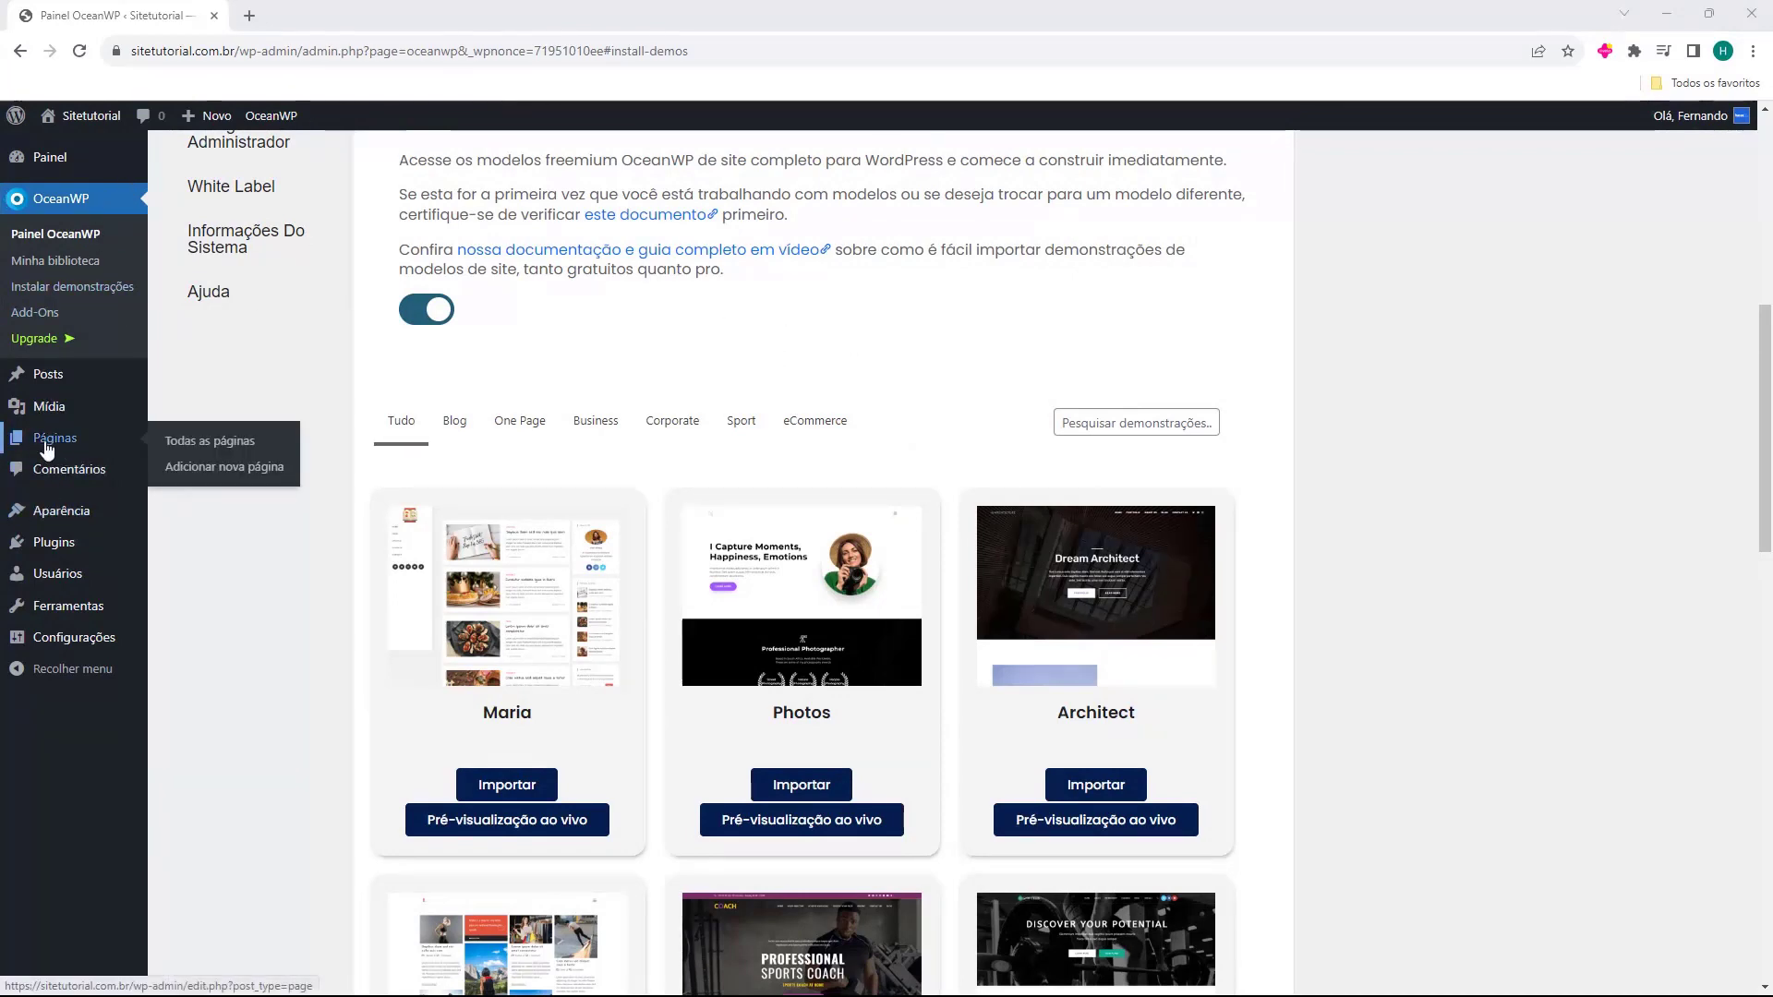
pyautogui.click(47, 449)
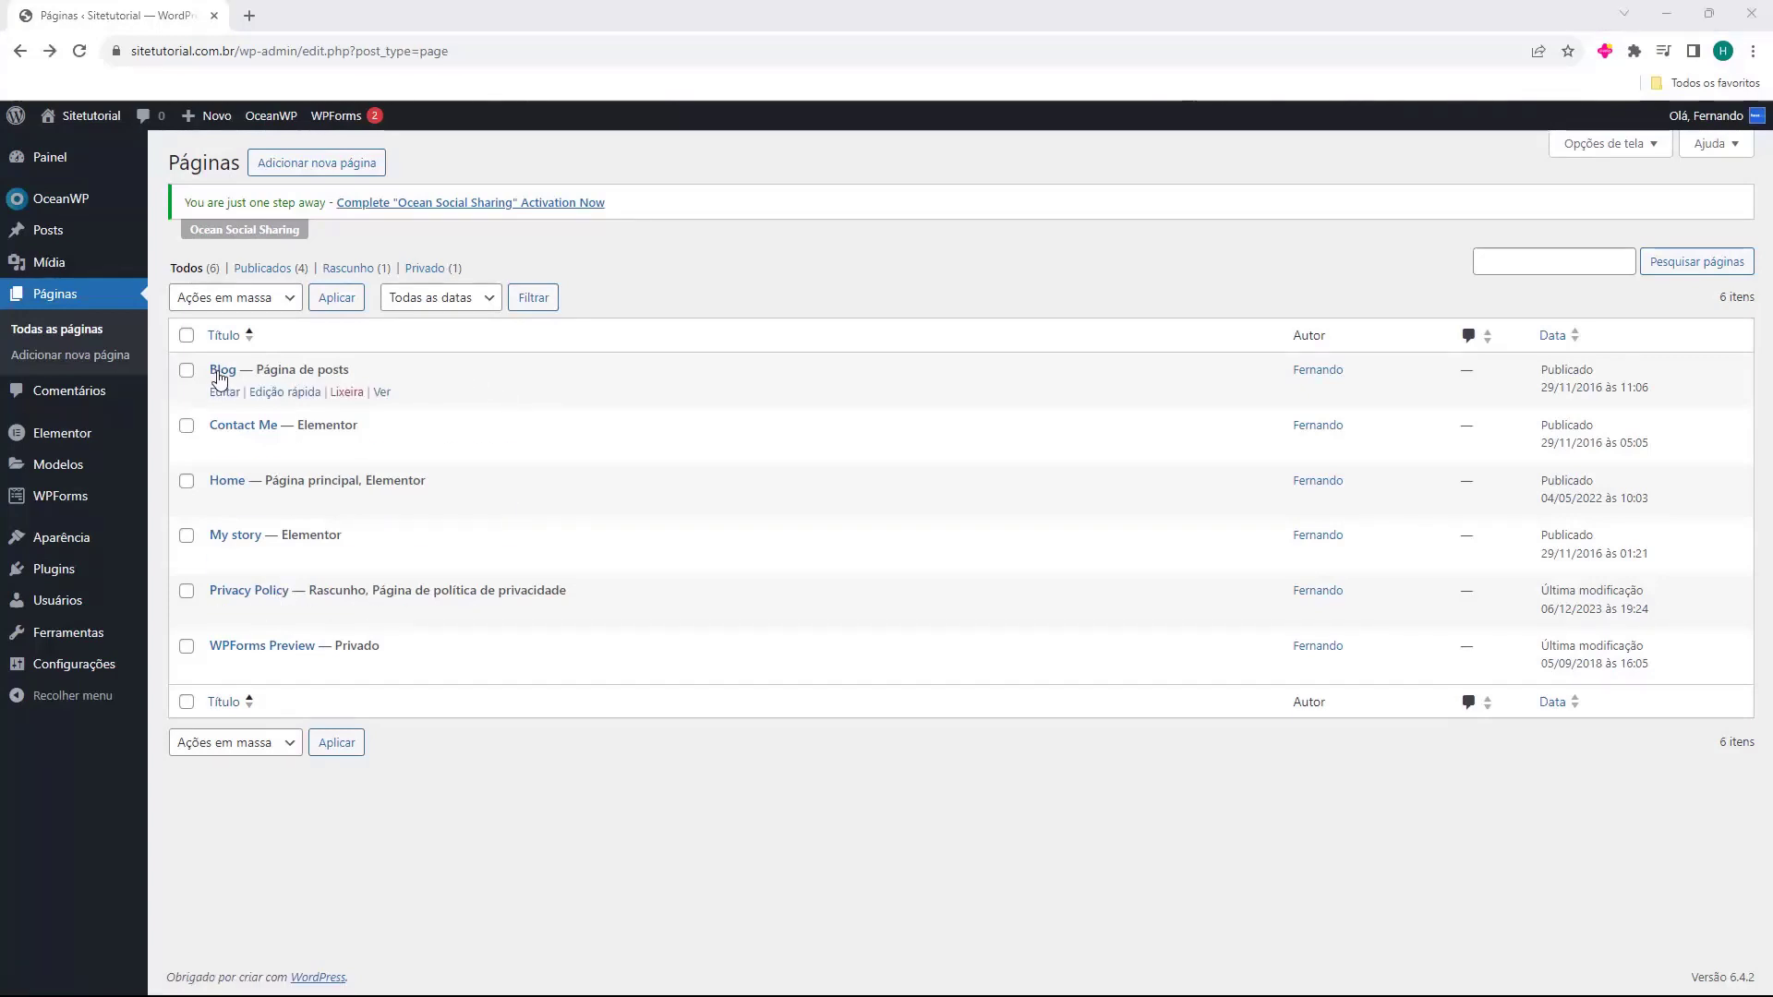
pyautogui.middleClick(382, 391)
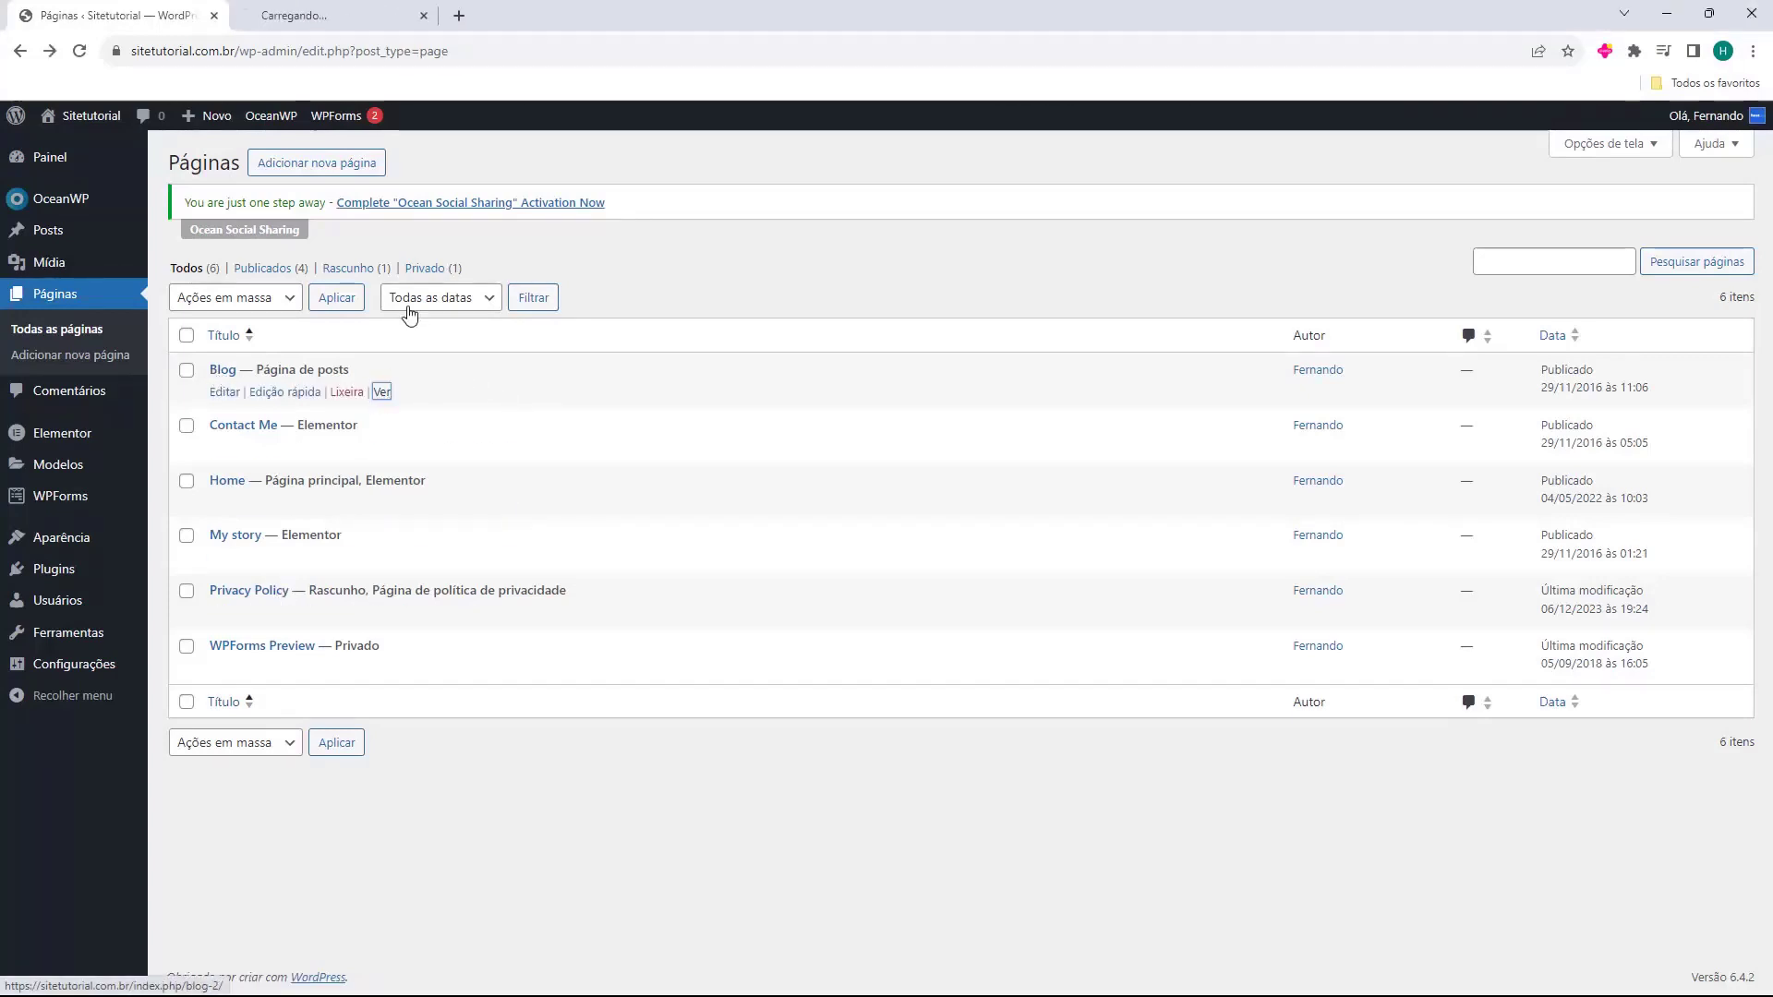
pyautogui.hotkey('ctrl', 'Tab')
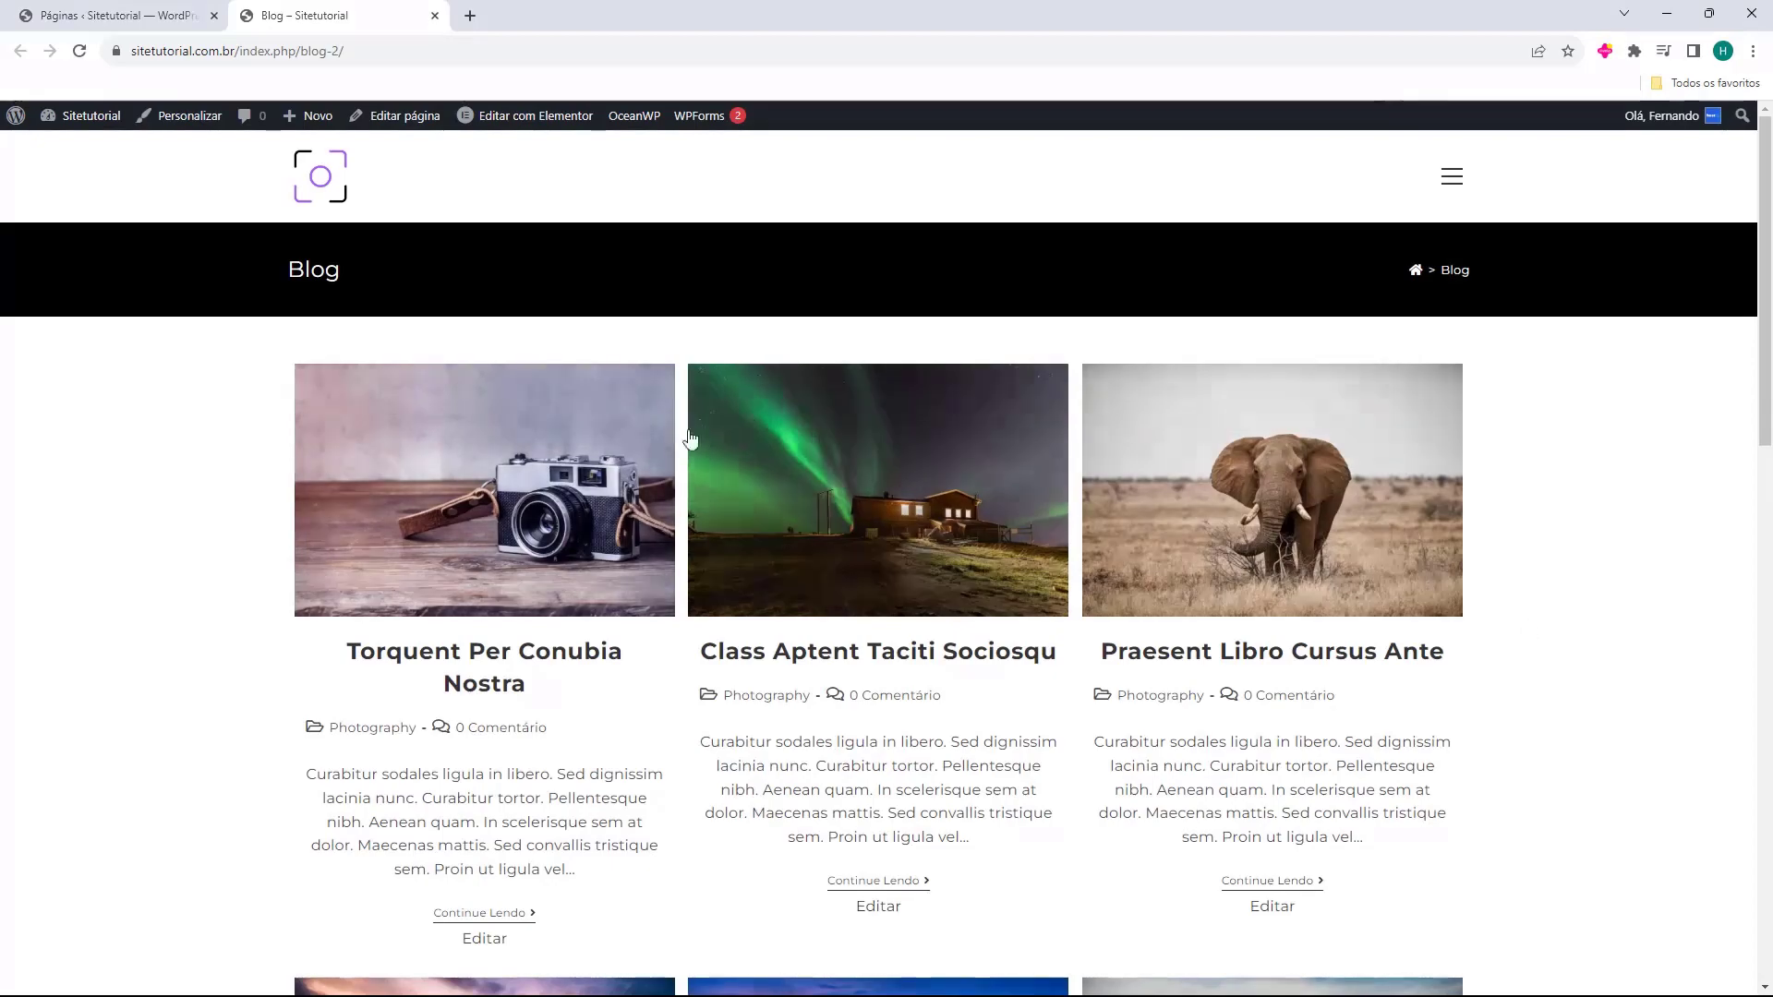
pyautogui.scroll(-10, 535, 462)
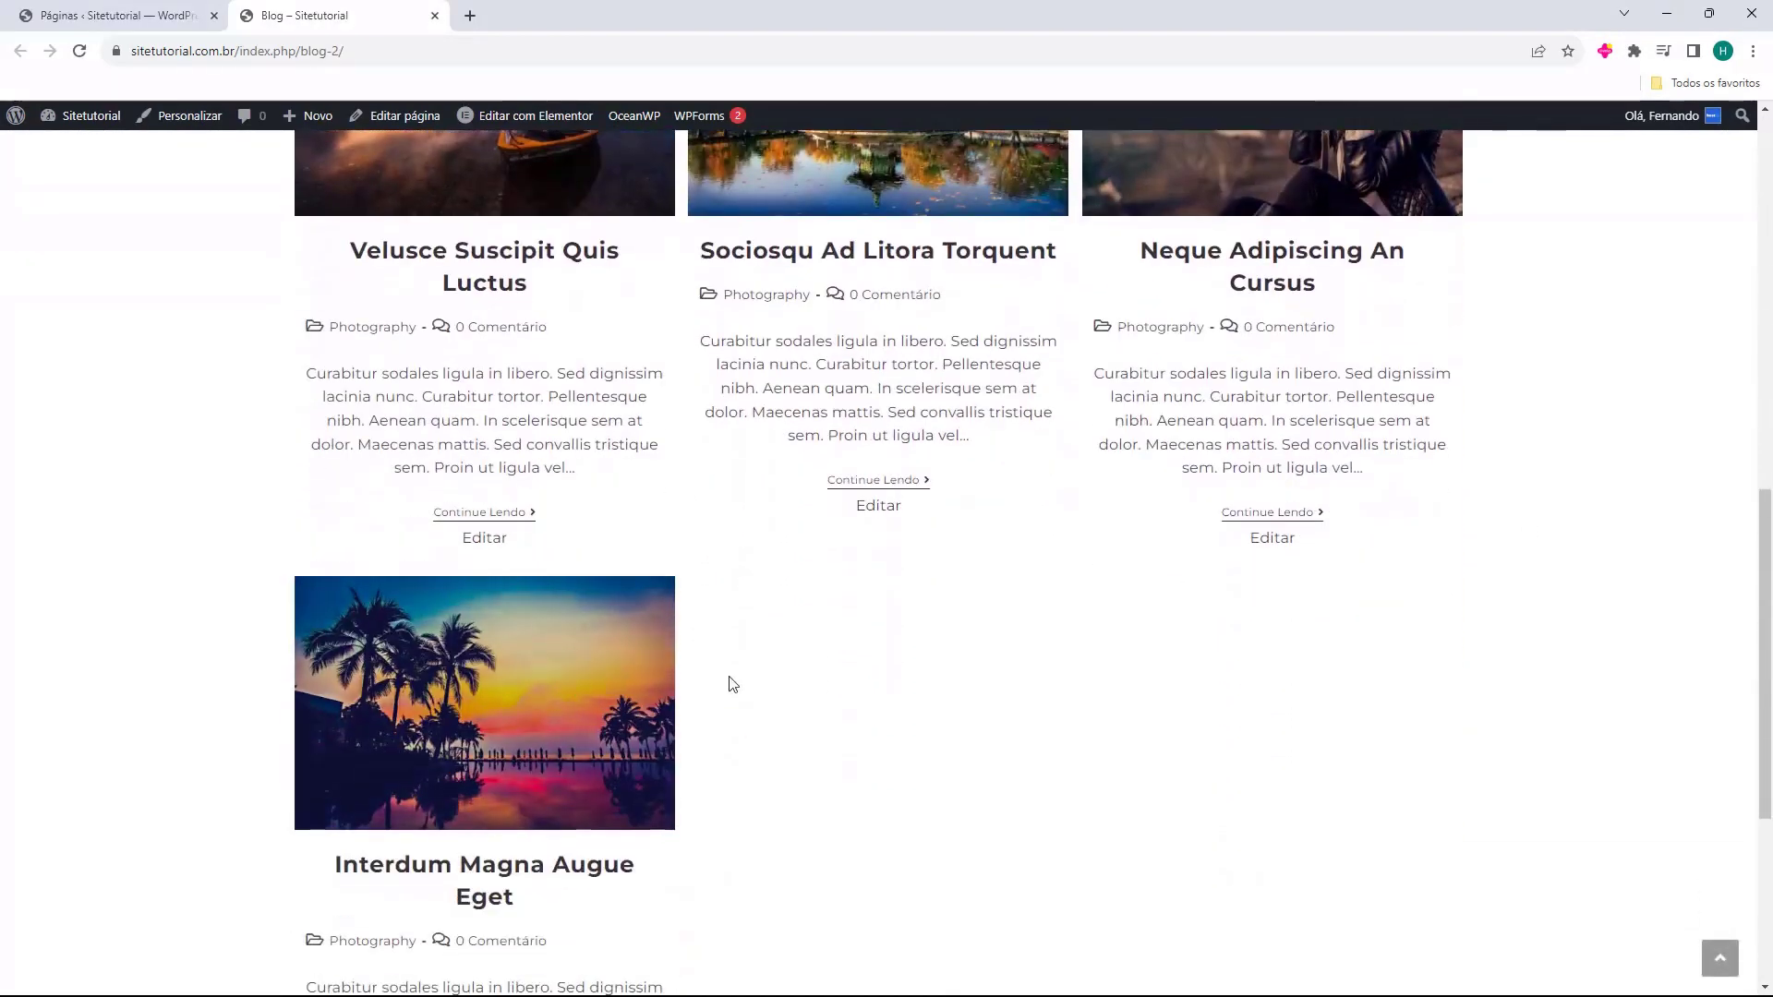
pyautogui.scroll(10, 729, 680)
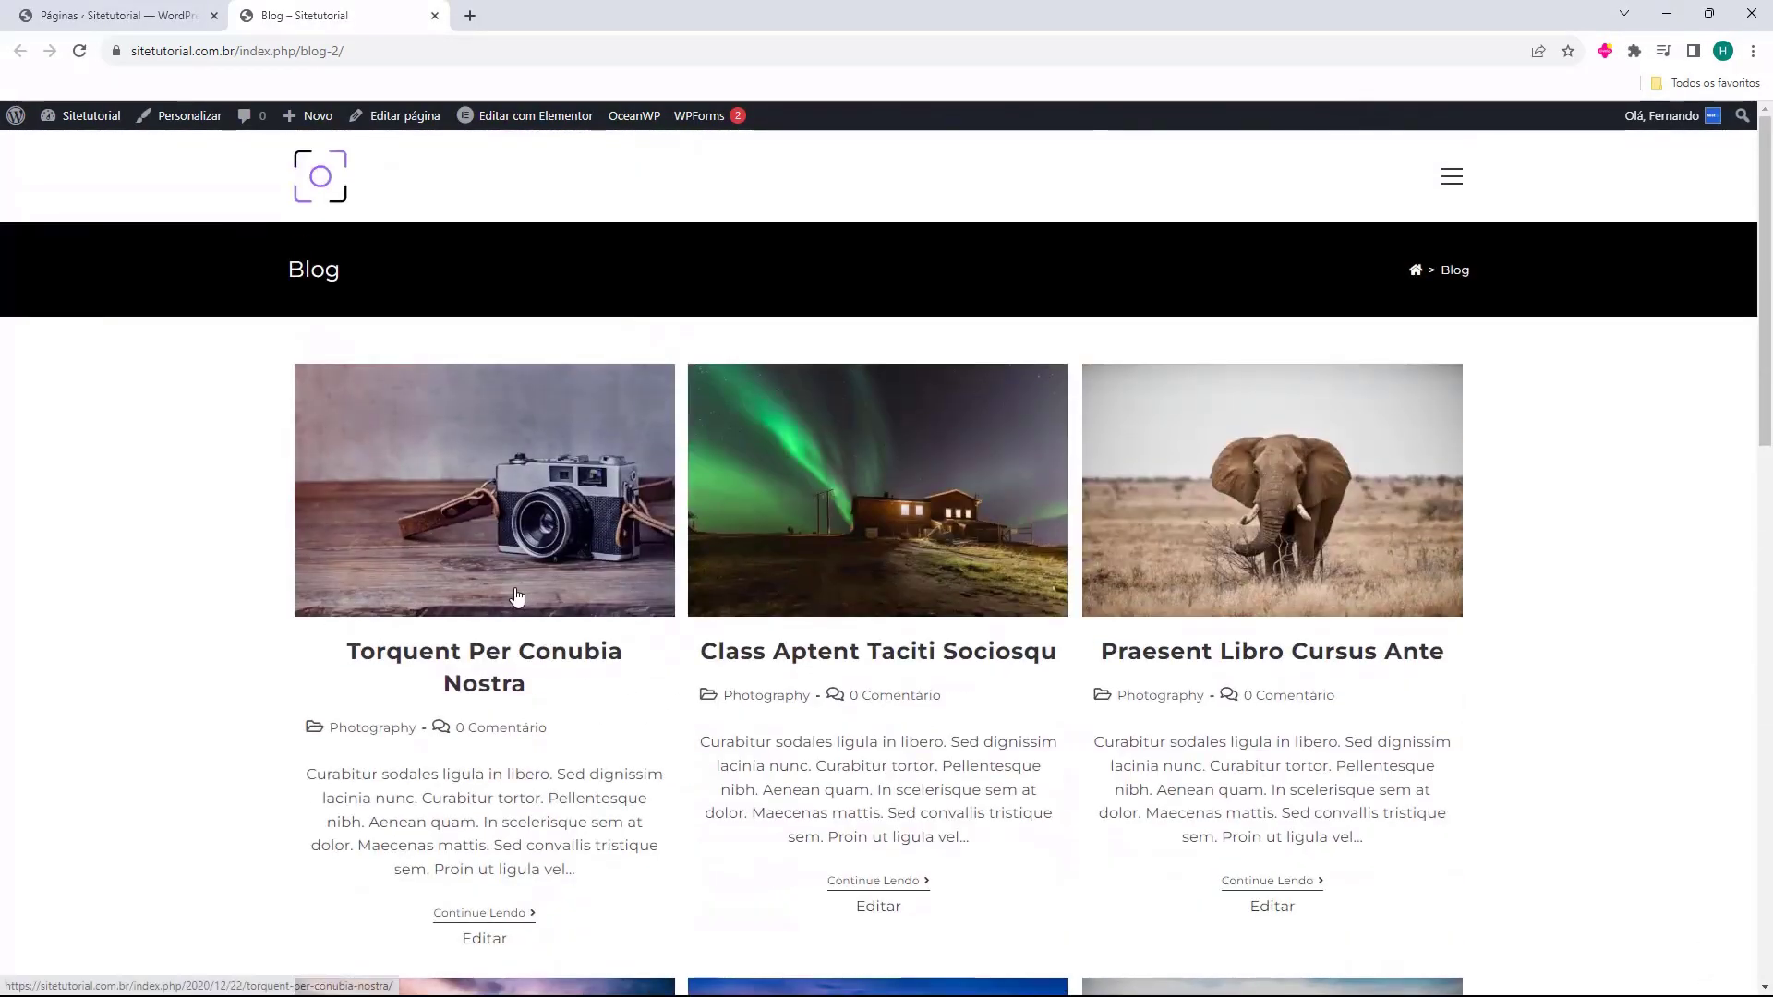
pyautogui.click(434, 15)
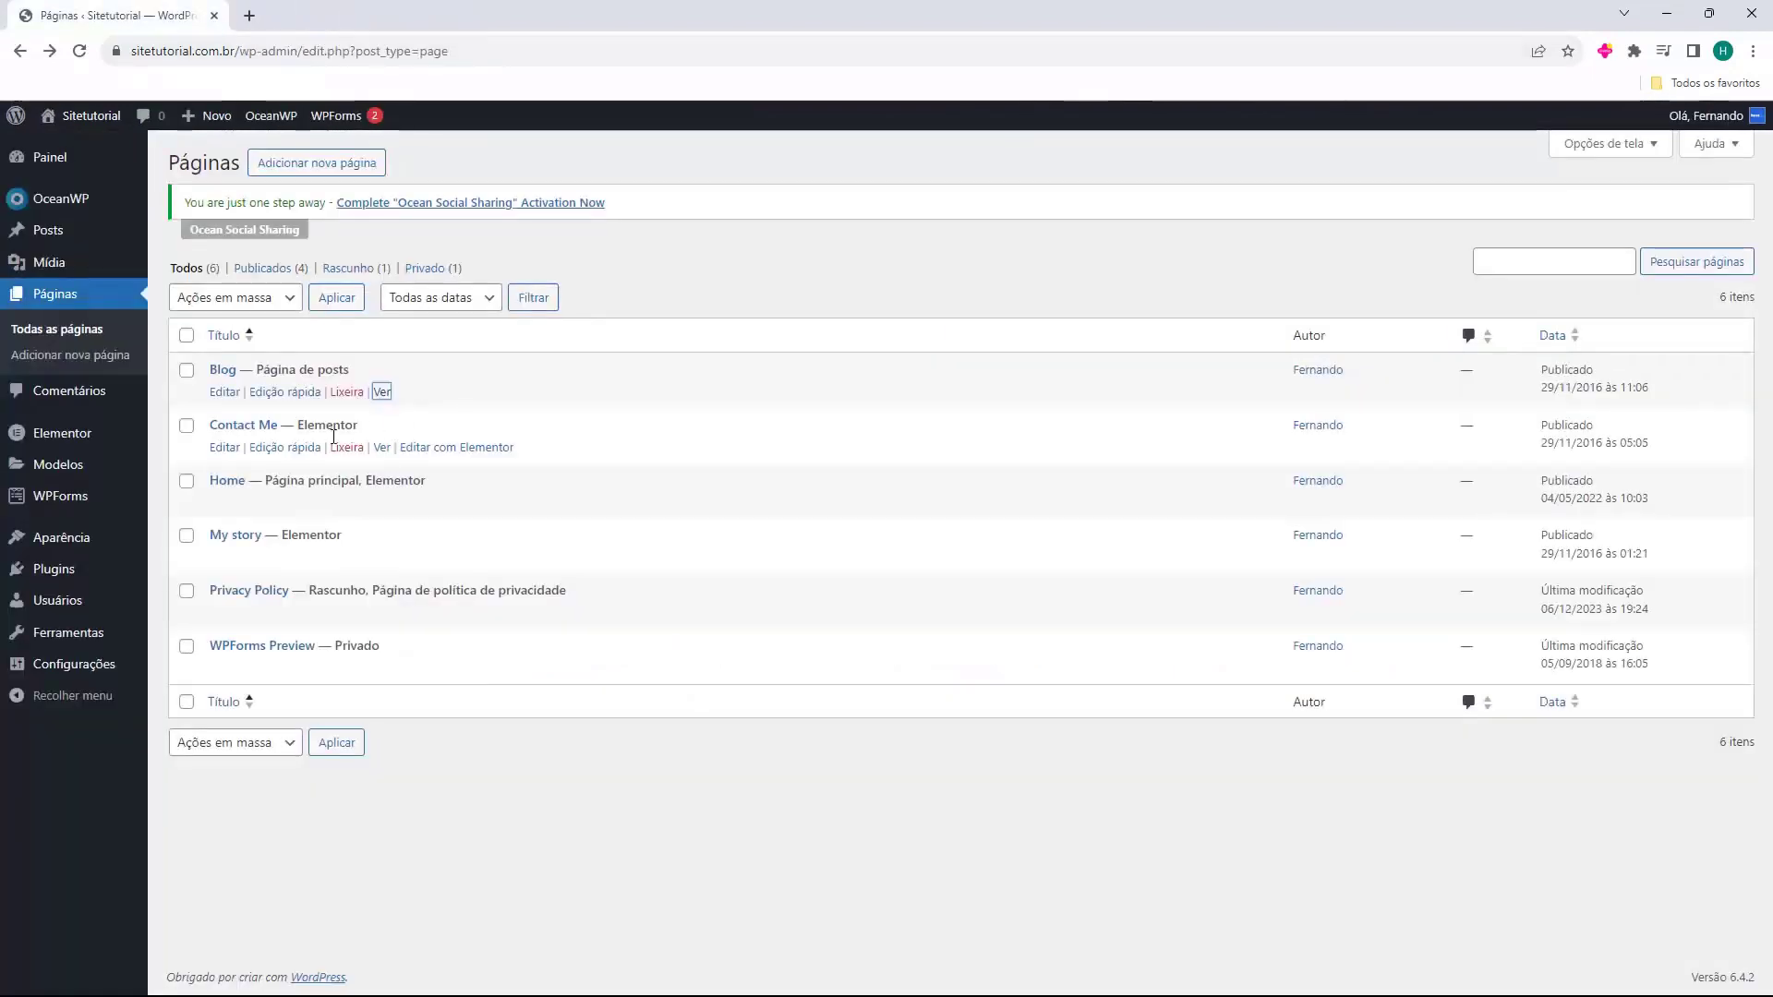
# Preview the Contact Me page in a new tab, then close it.
pyautogui.click(379, 448)
pyautogui.scroll(-8, 805, 697)
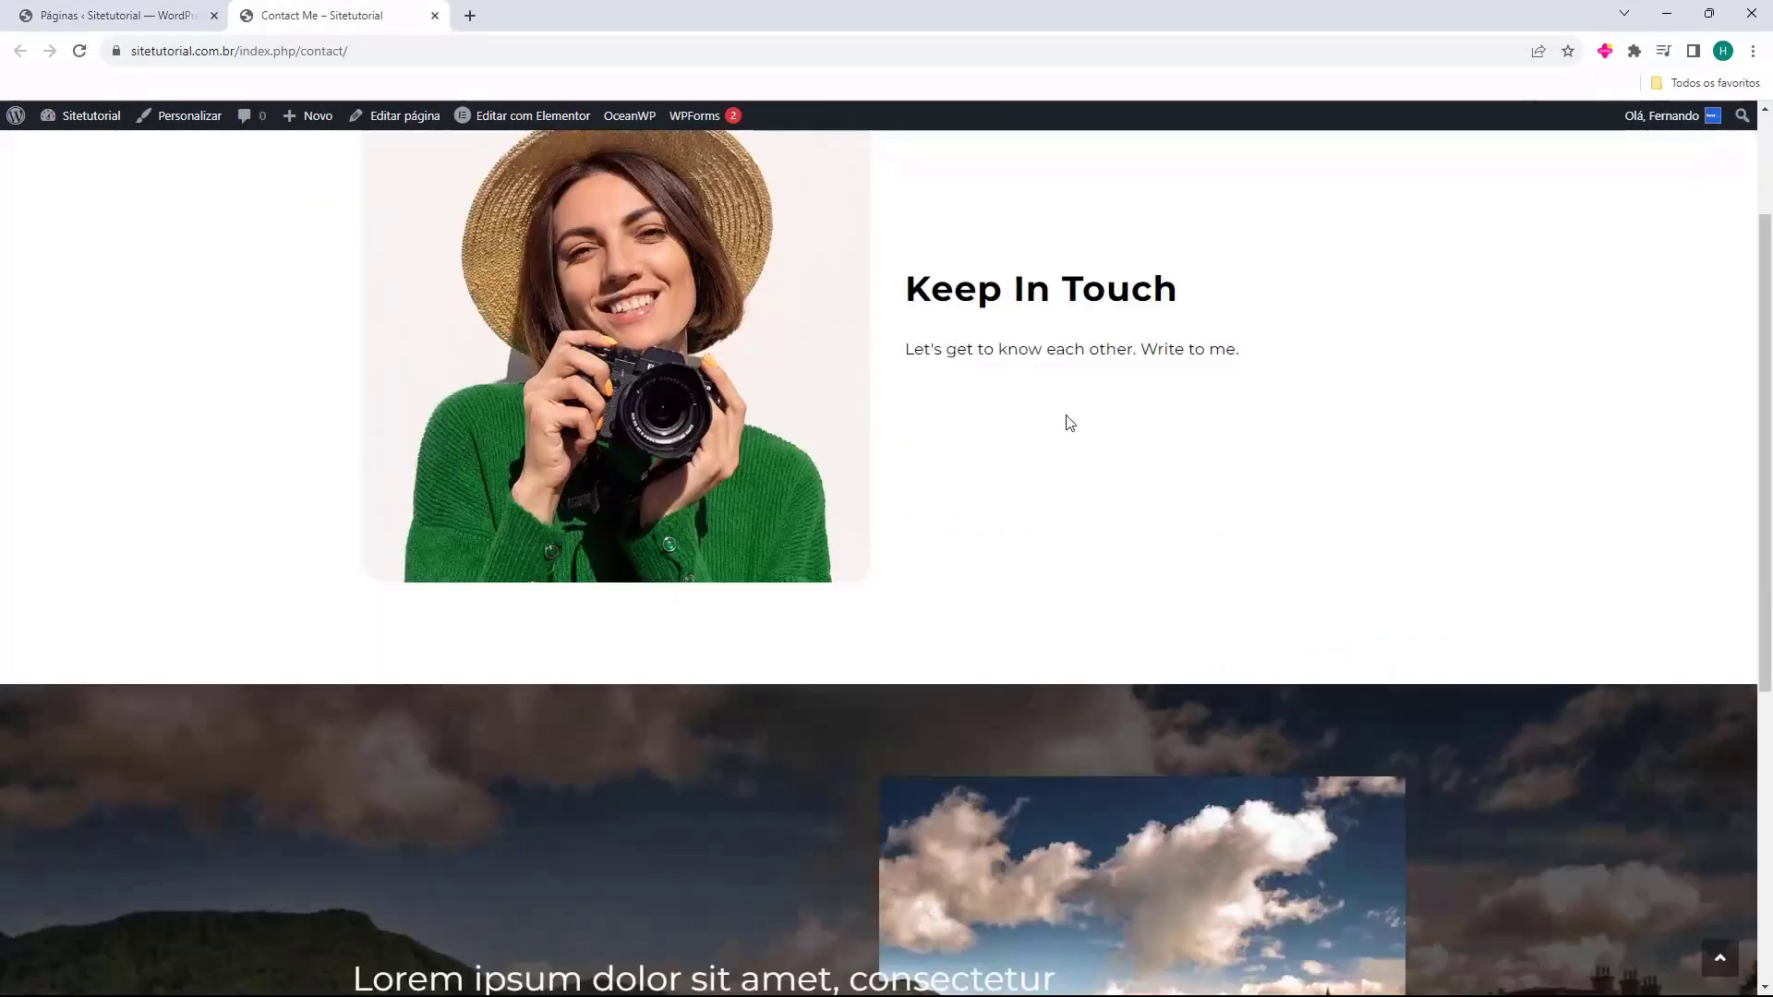
pyautogui.scroll(1, 862, 690)
pyautogui.scroll(6, 894, 483)
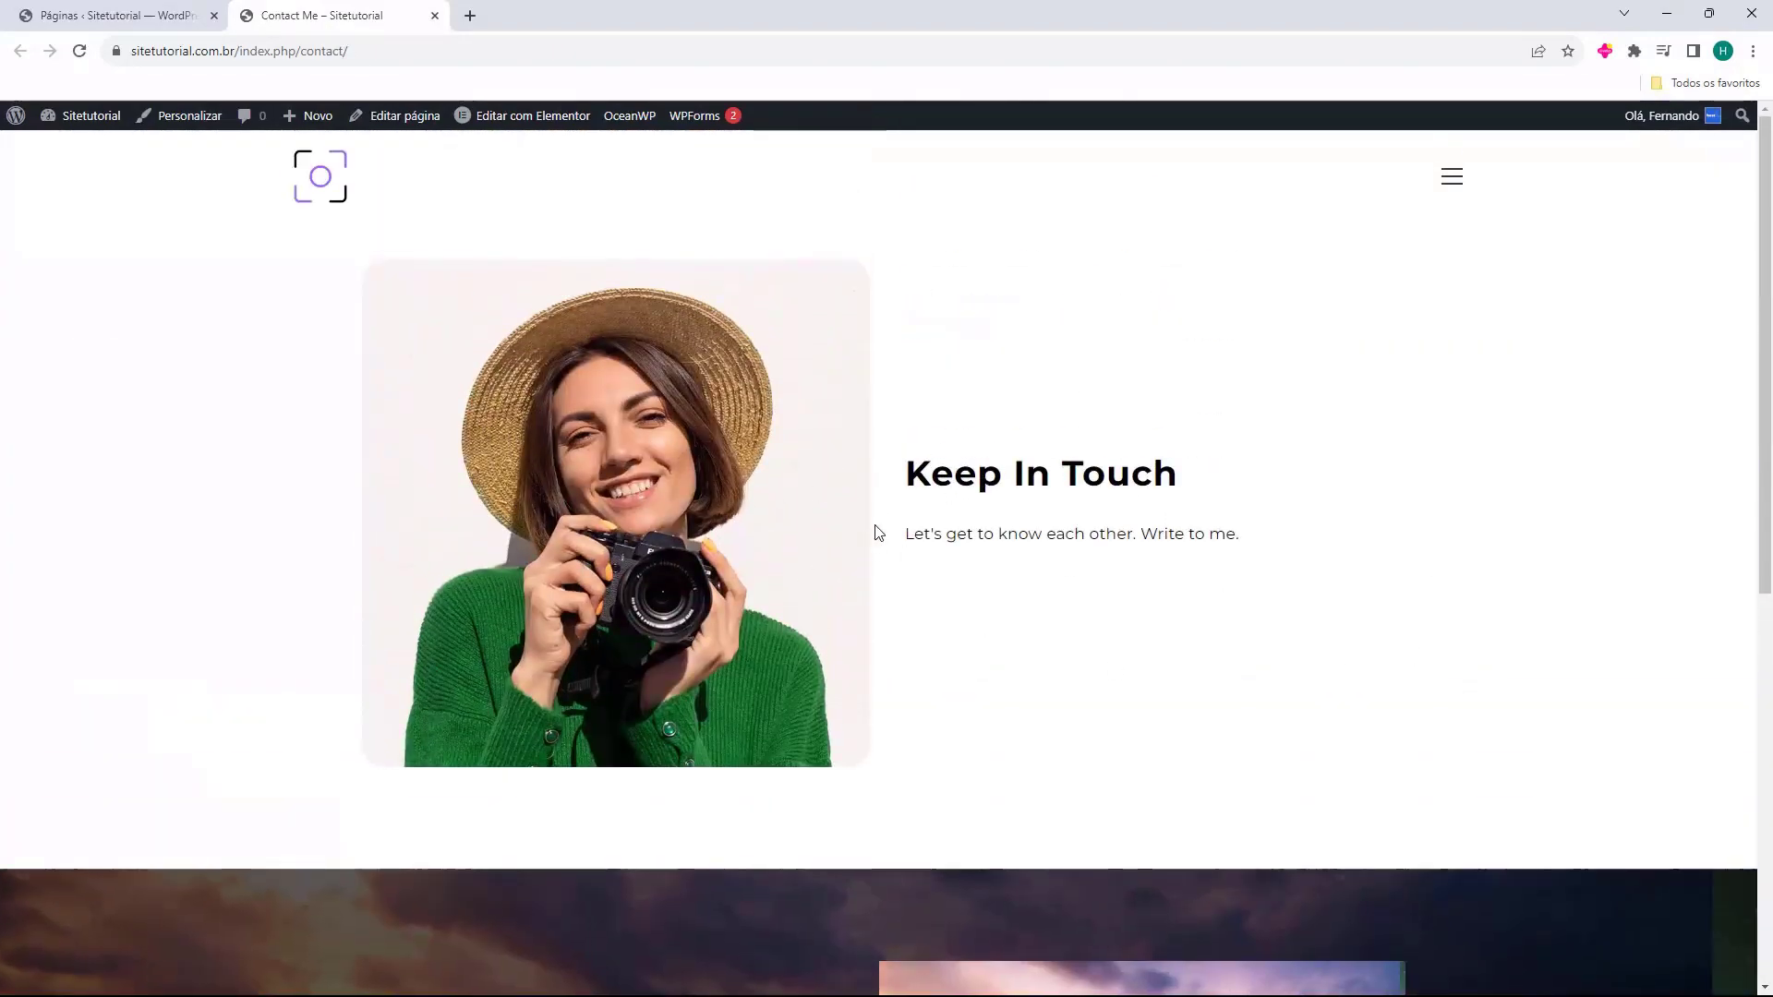
pyautogui.hotkey('ctrl', 'w')
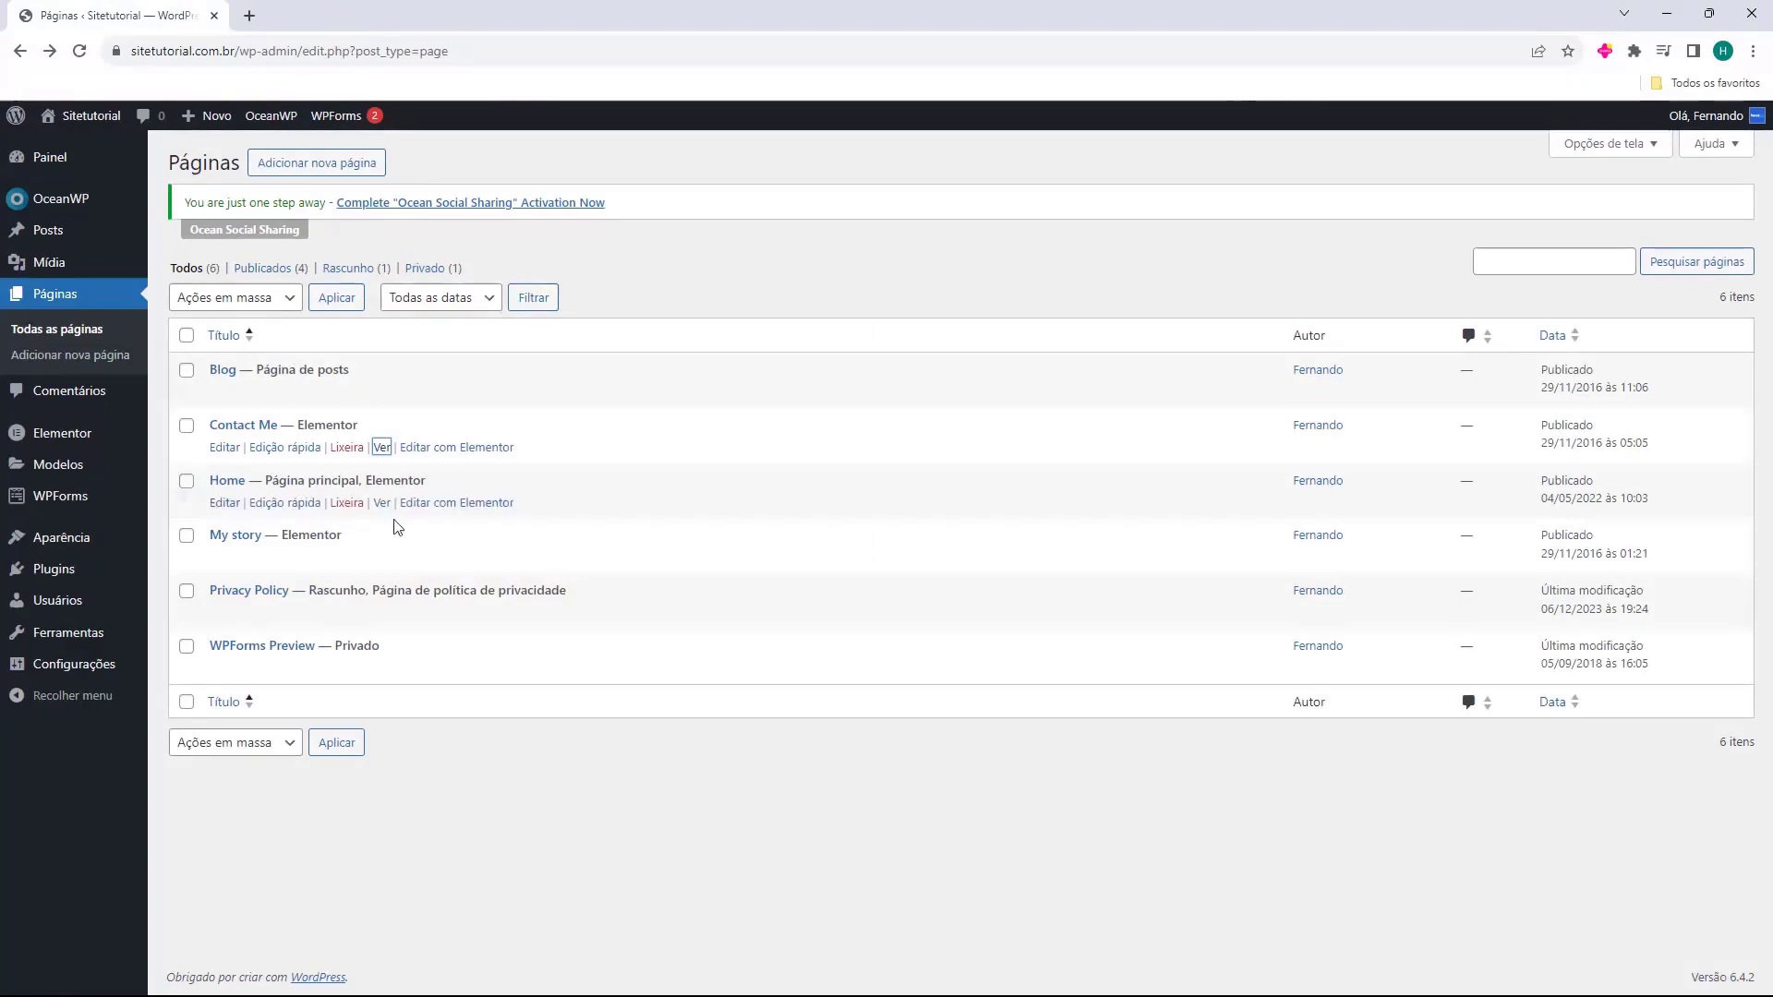
# Preview the Home and My story pages, then return to the pages list.
pyautogui.click(382, 503)
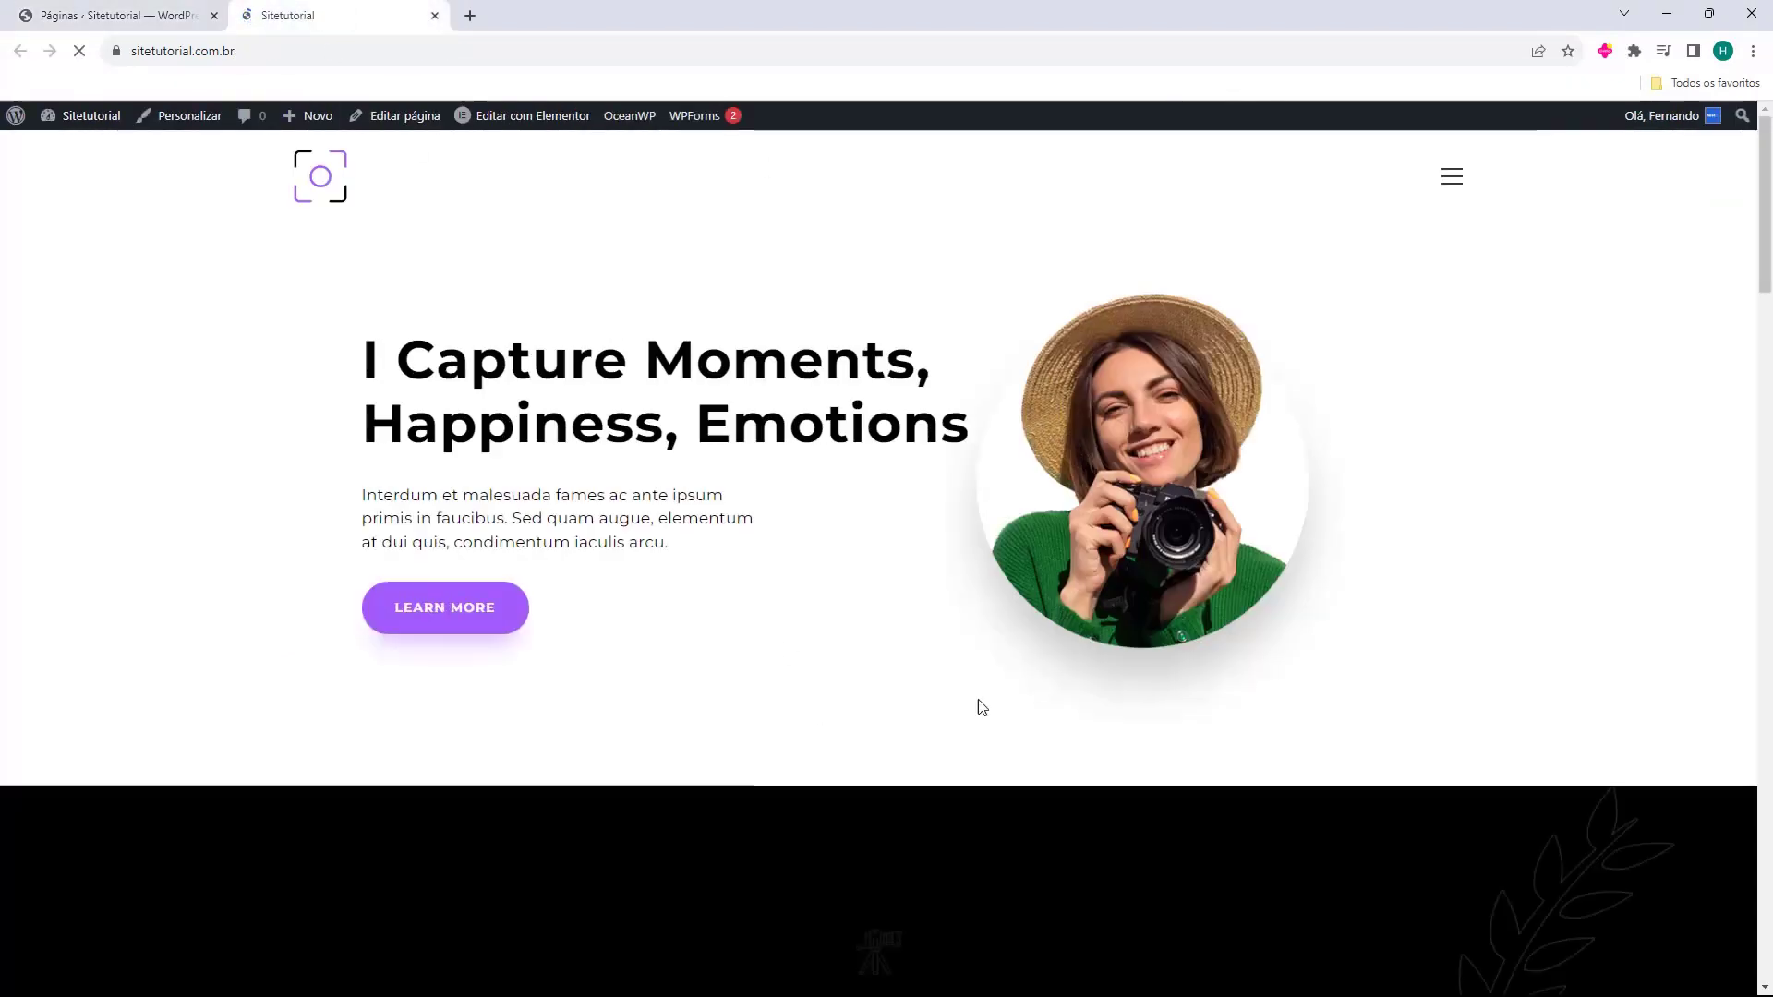
pyautogui.scroll(-8, 982, 708)
pyautogui.hotkey('ctrl', 'w')
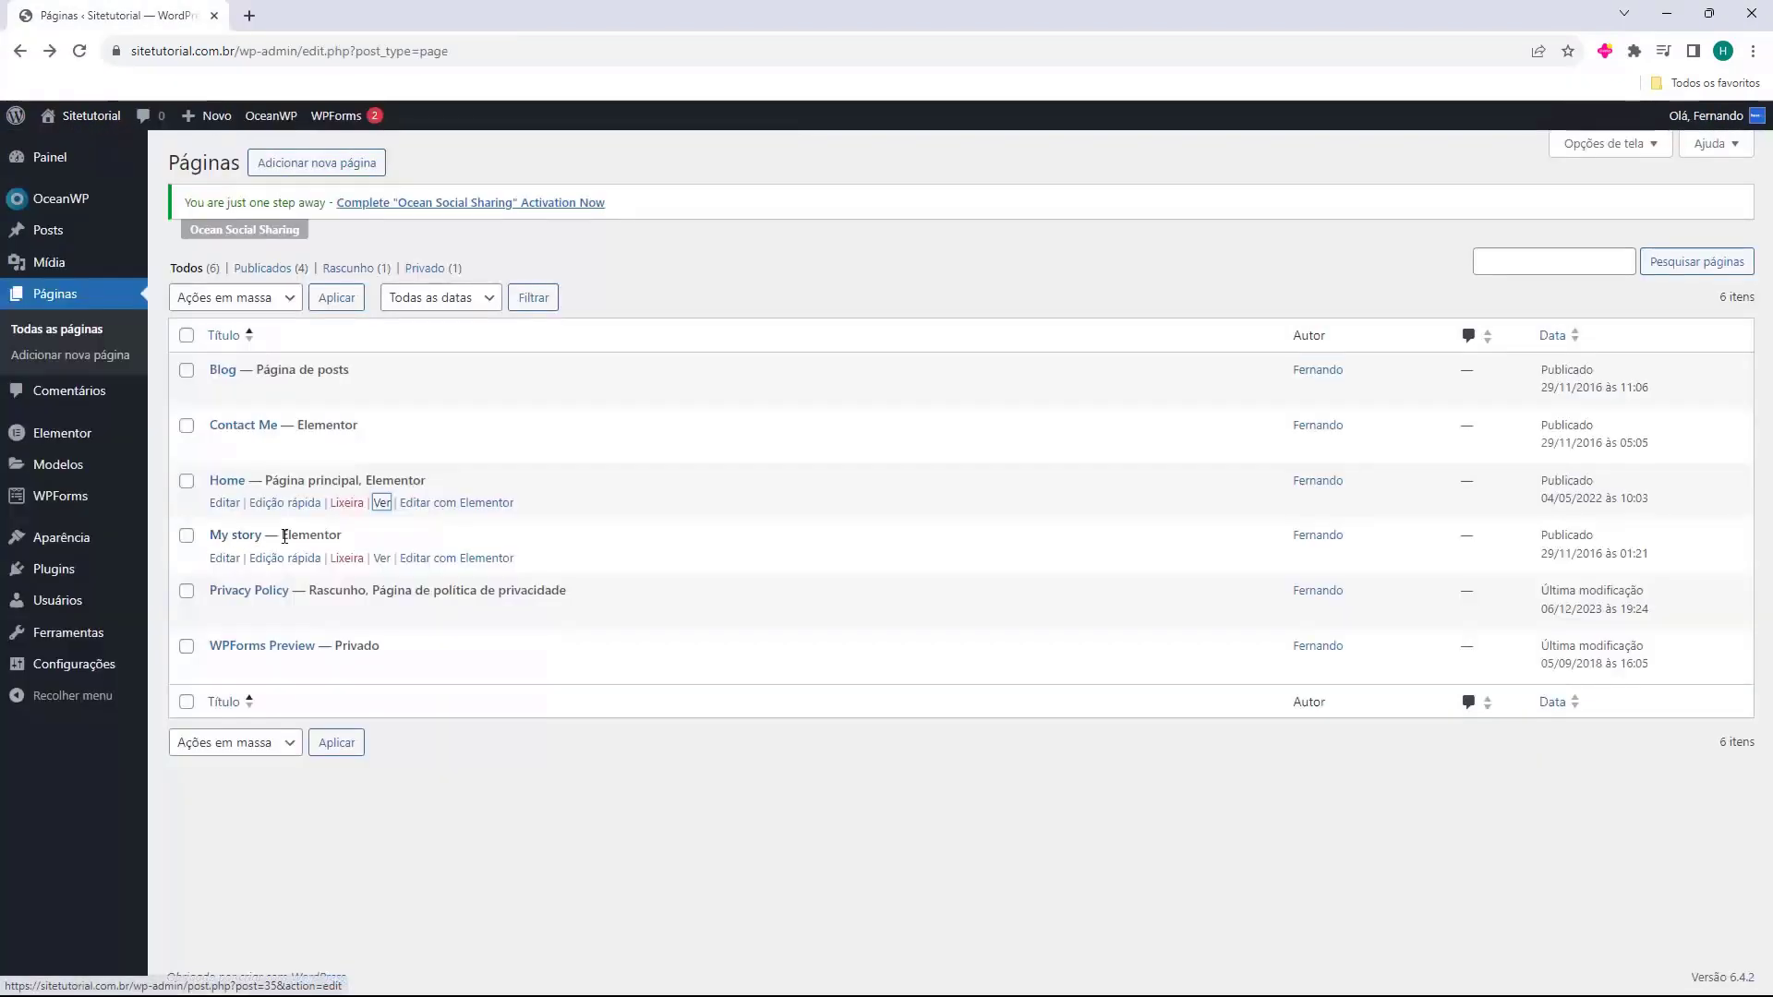
pyautogui.click(381, 559)
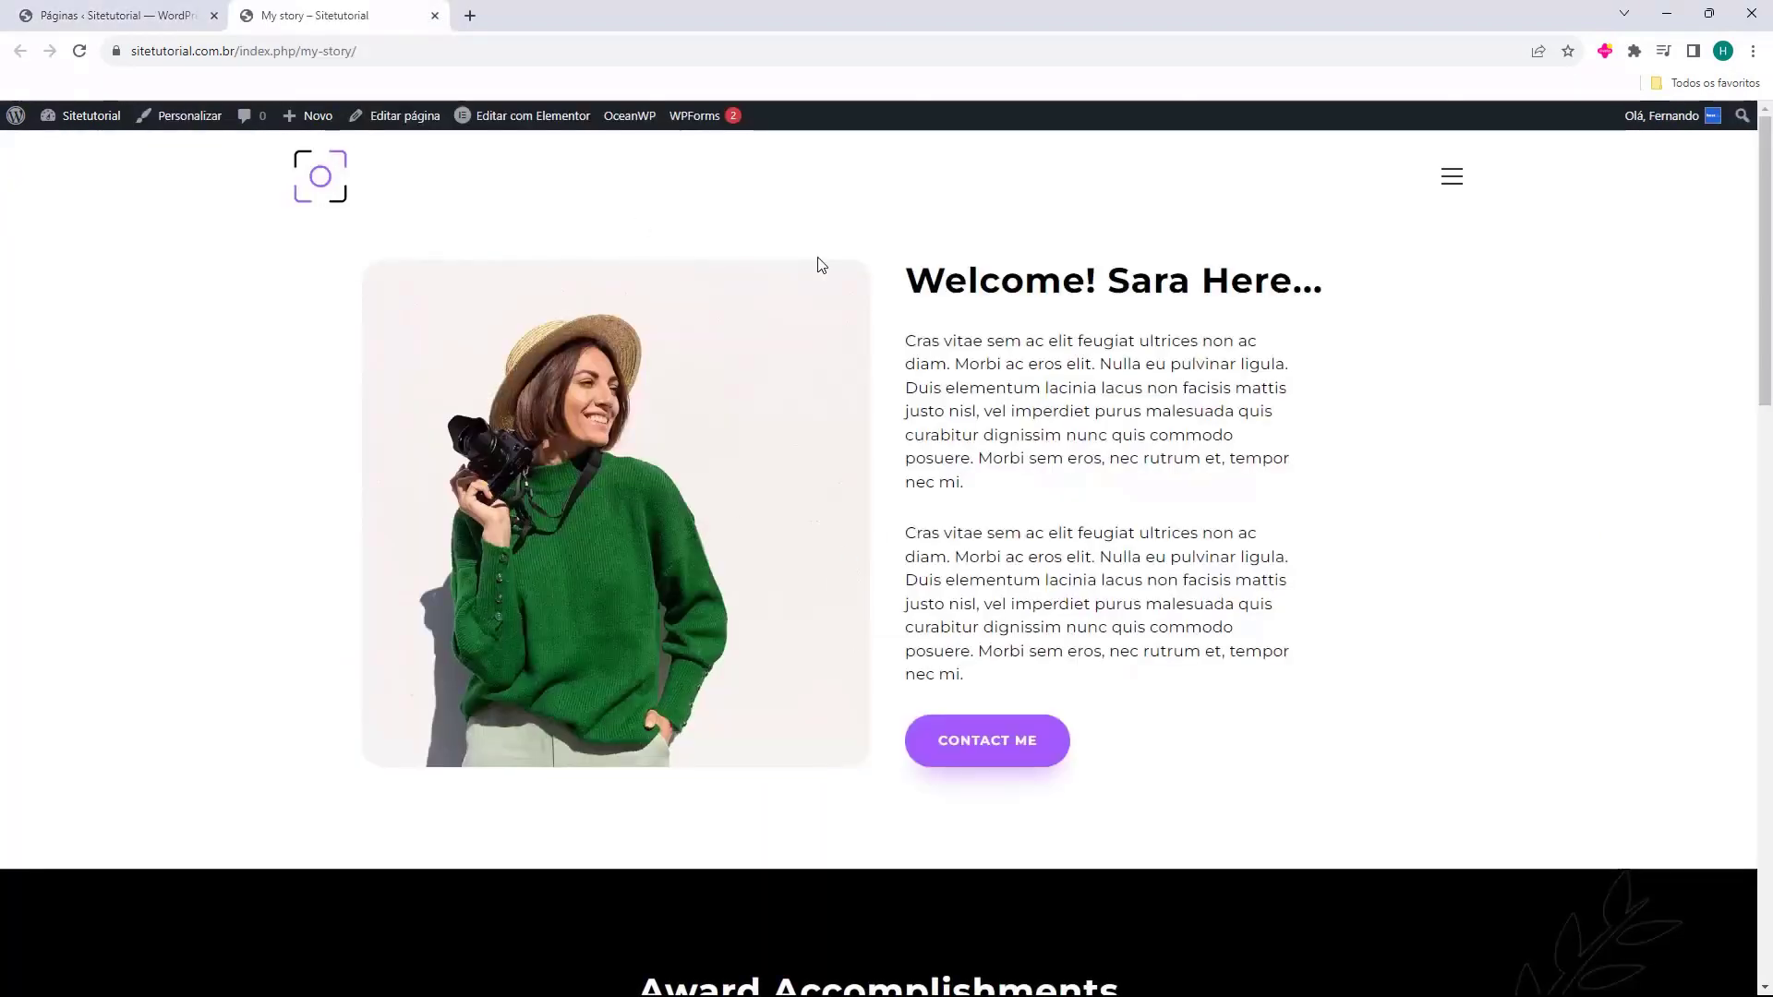
pyautogui.scroll(-18, 1016, 364)
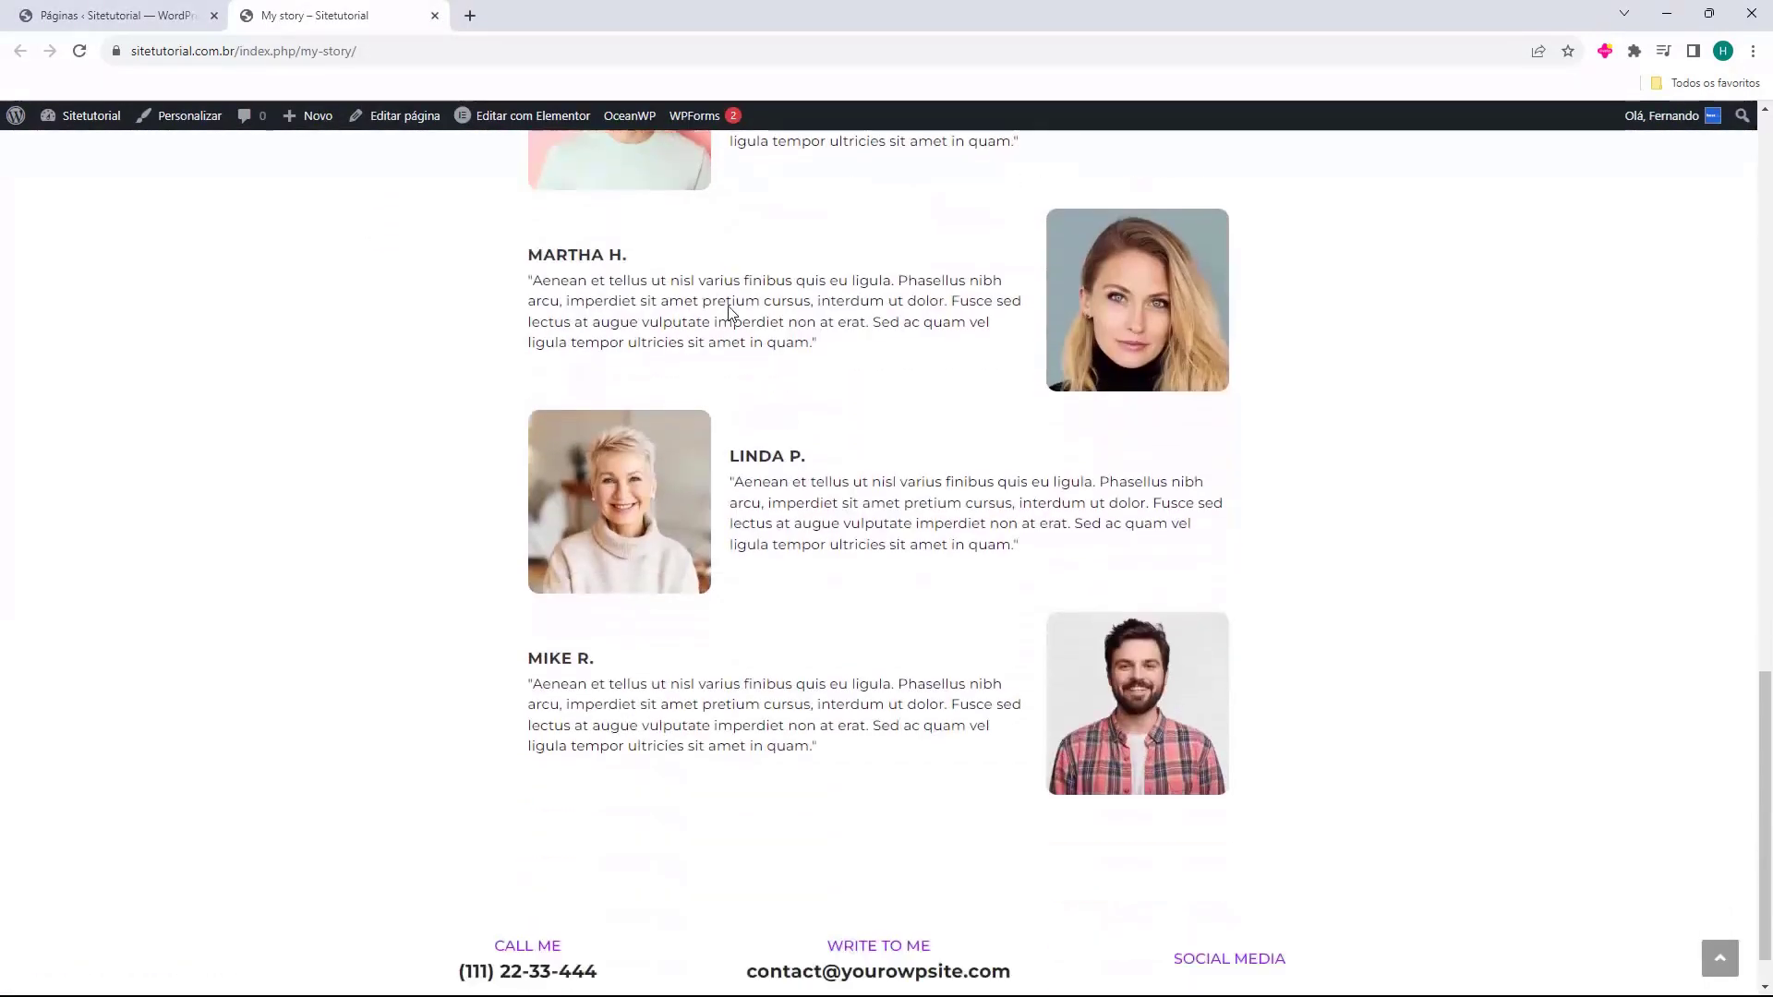
pyautogui.scroll(-1, 731, 309)
pyautogui.scroll(19, 778, 404)
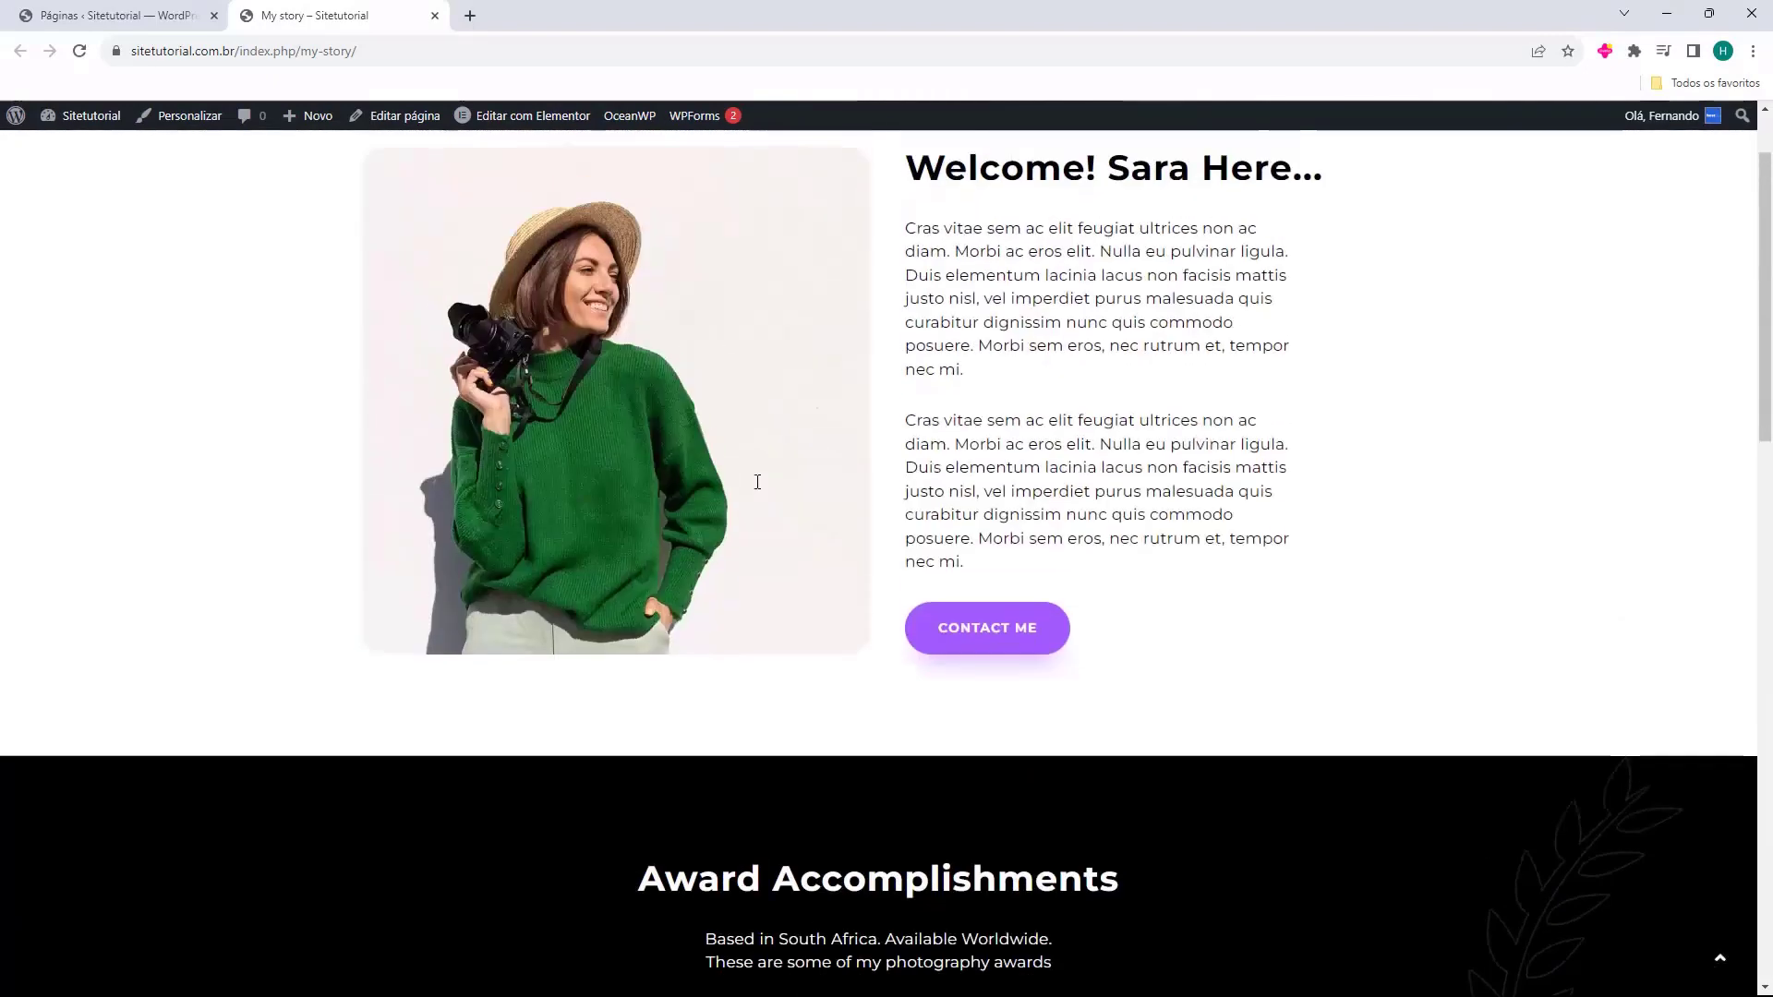
pyautogui.click(104, 8)
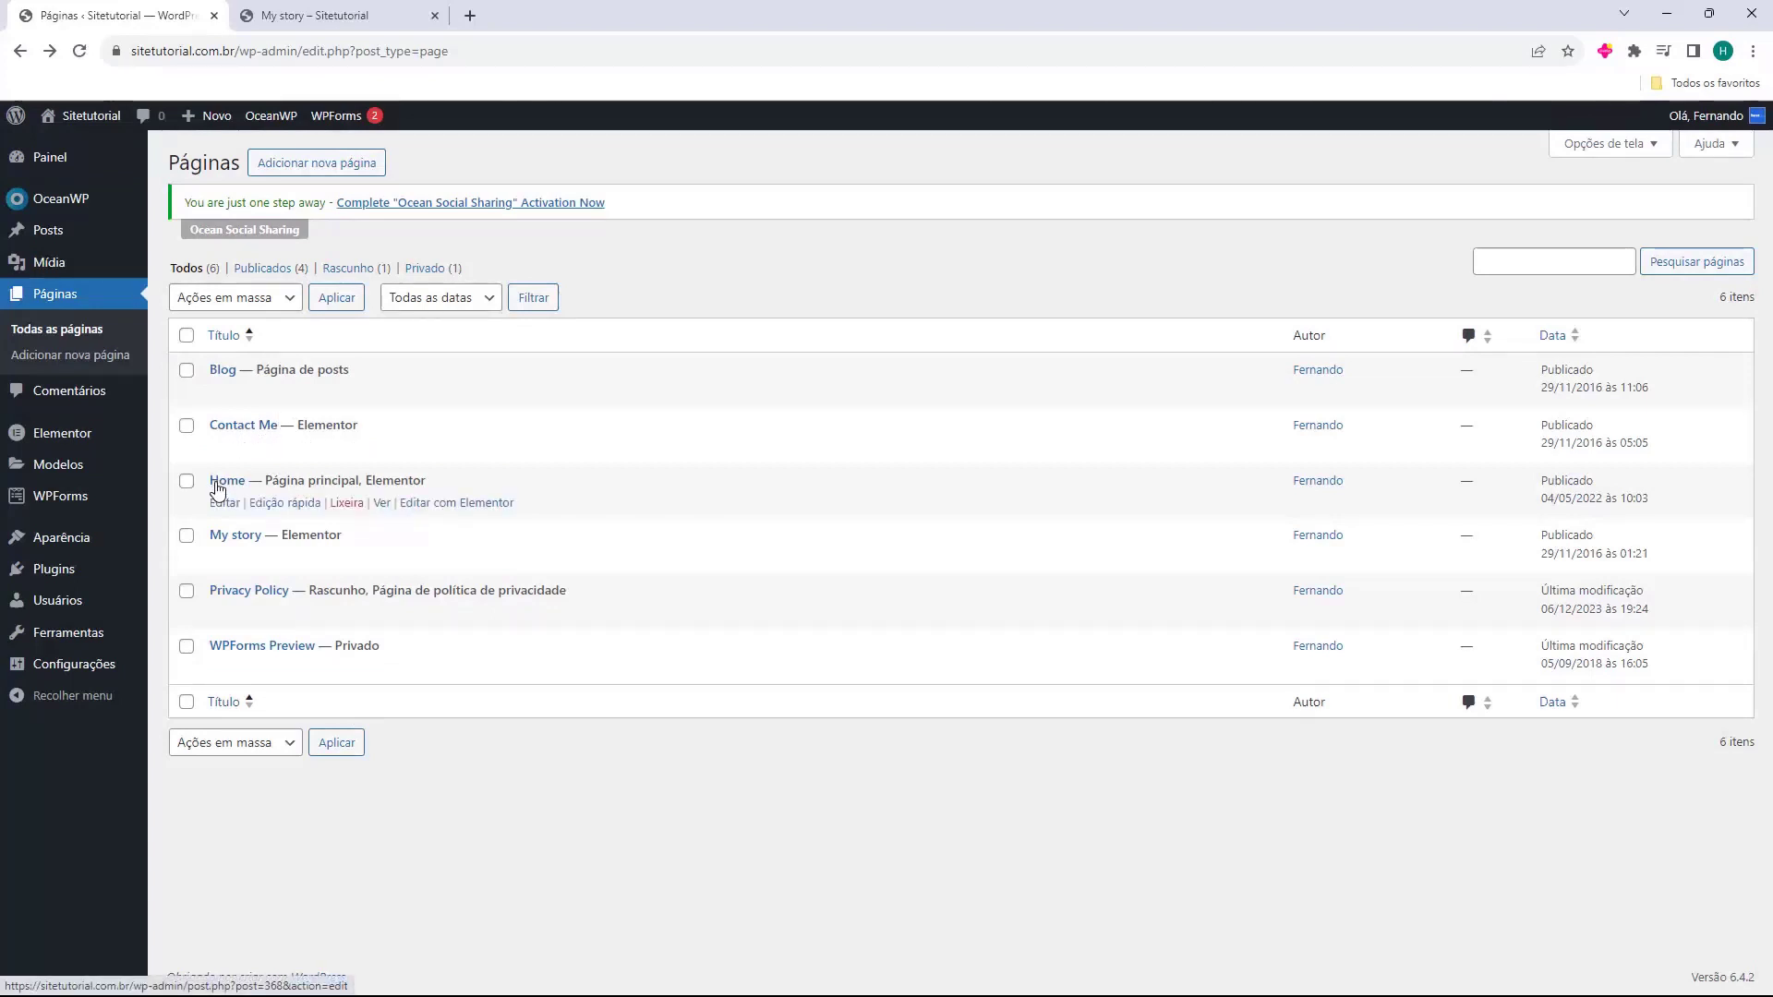
# Close the background 'My story – Sitetutorial' tab.
pyautogui.middleClick(305, 15)
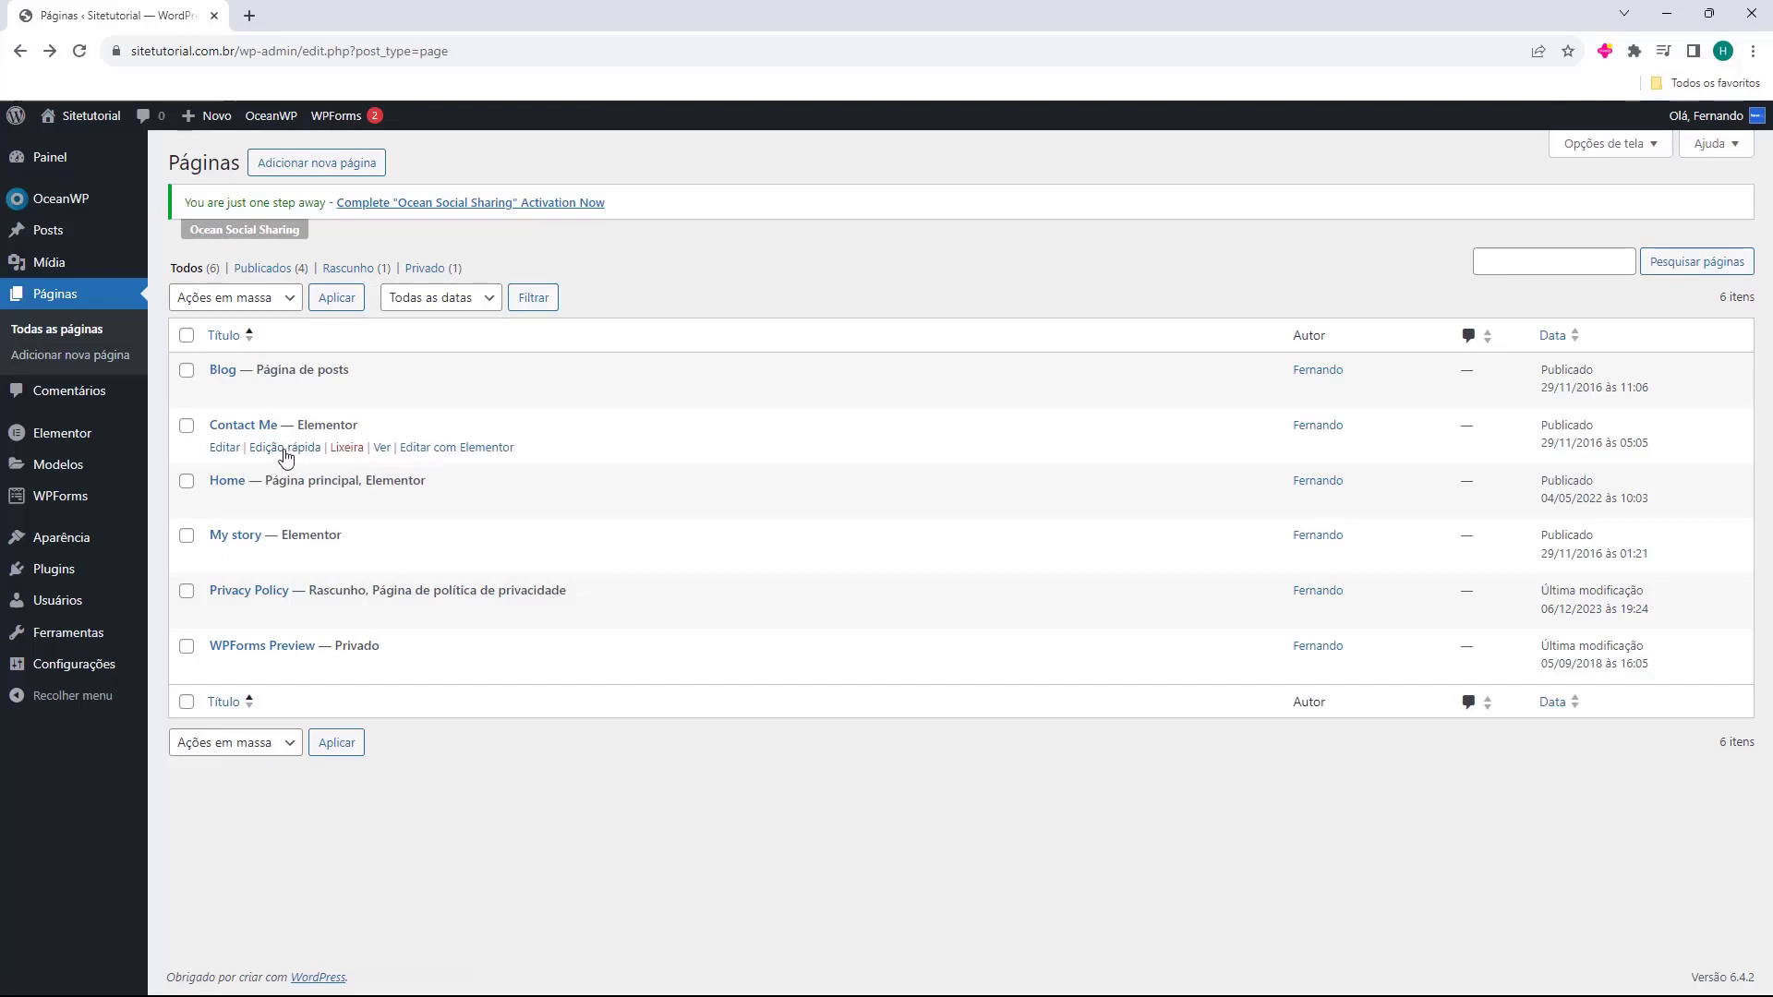
# Quick-edit Contact Me to title 'entre em contato' and slug 'contato', then update.
pyautogui.click(285, 447)
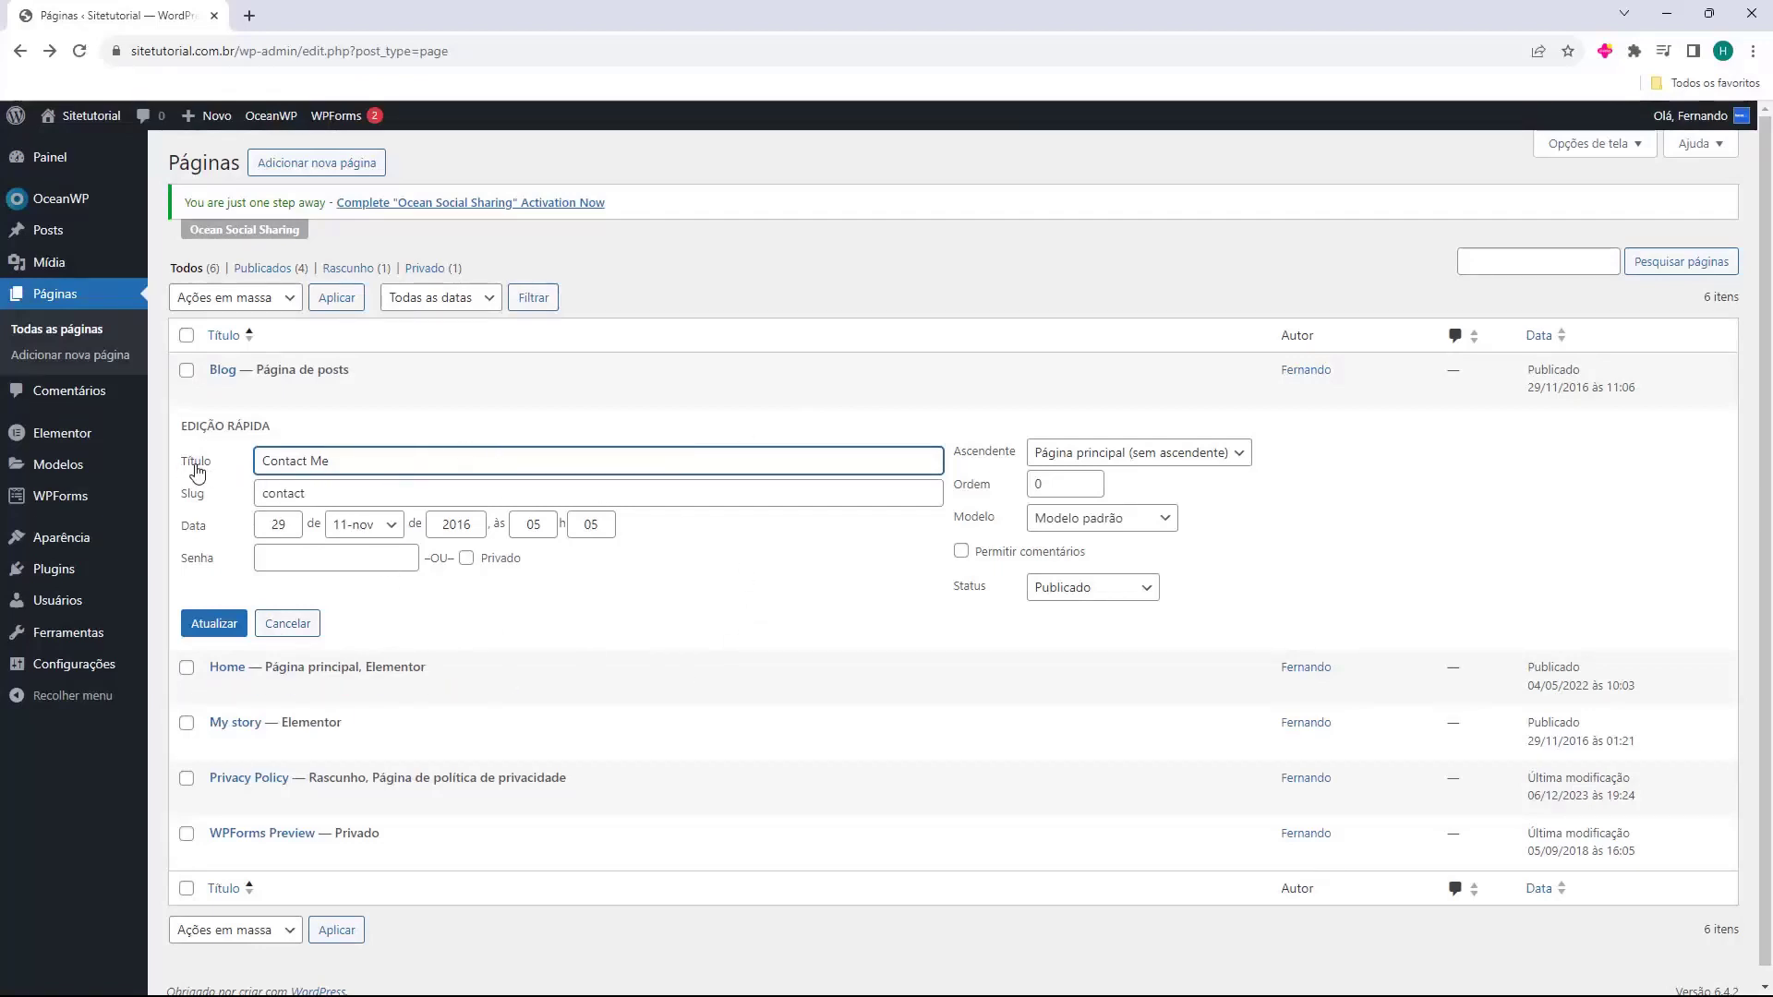
pyautogui.tripleClick(304, 461)
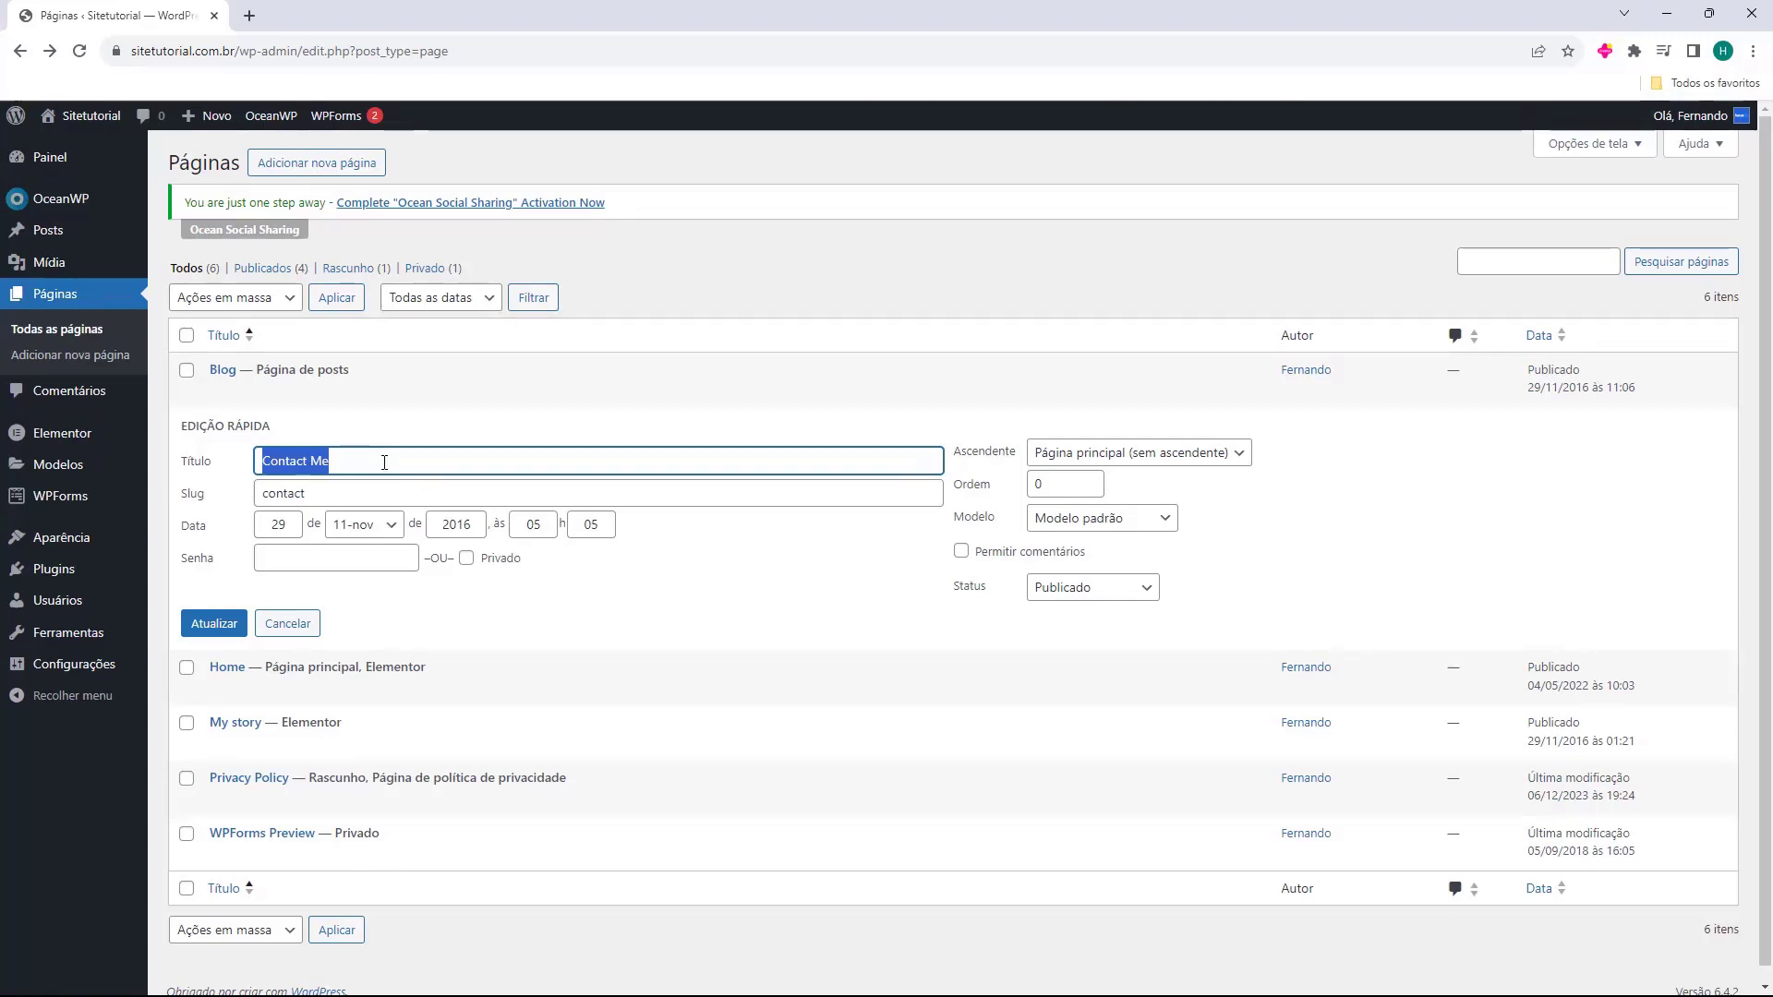
pyautogui.press('BackSpace')
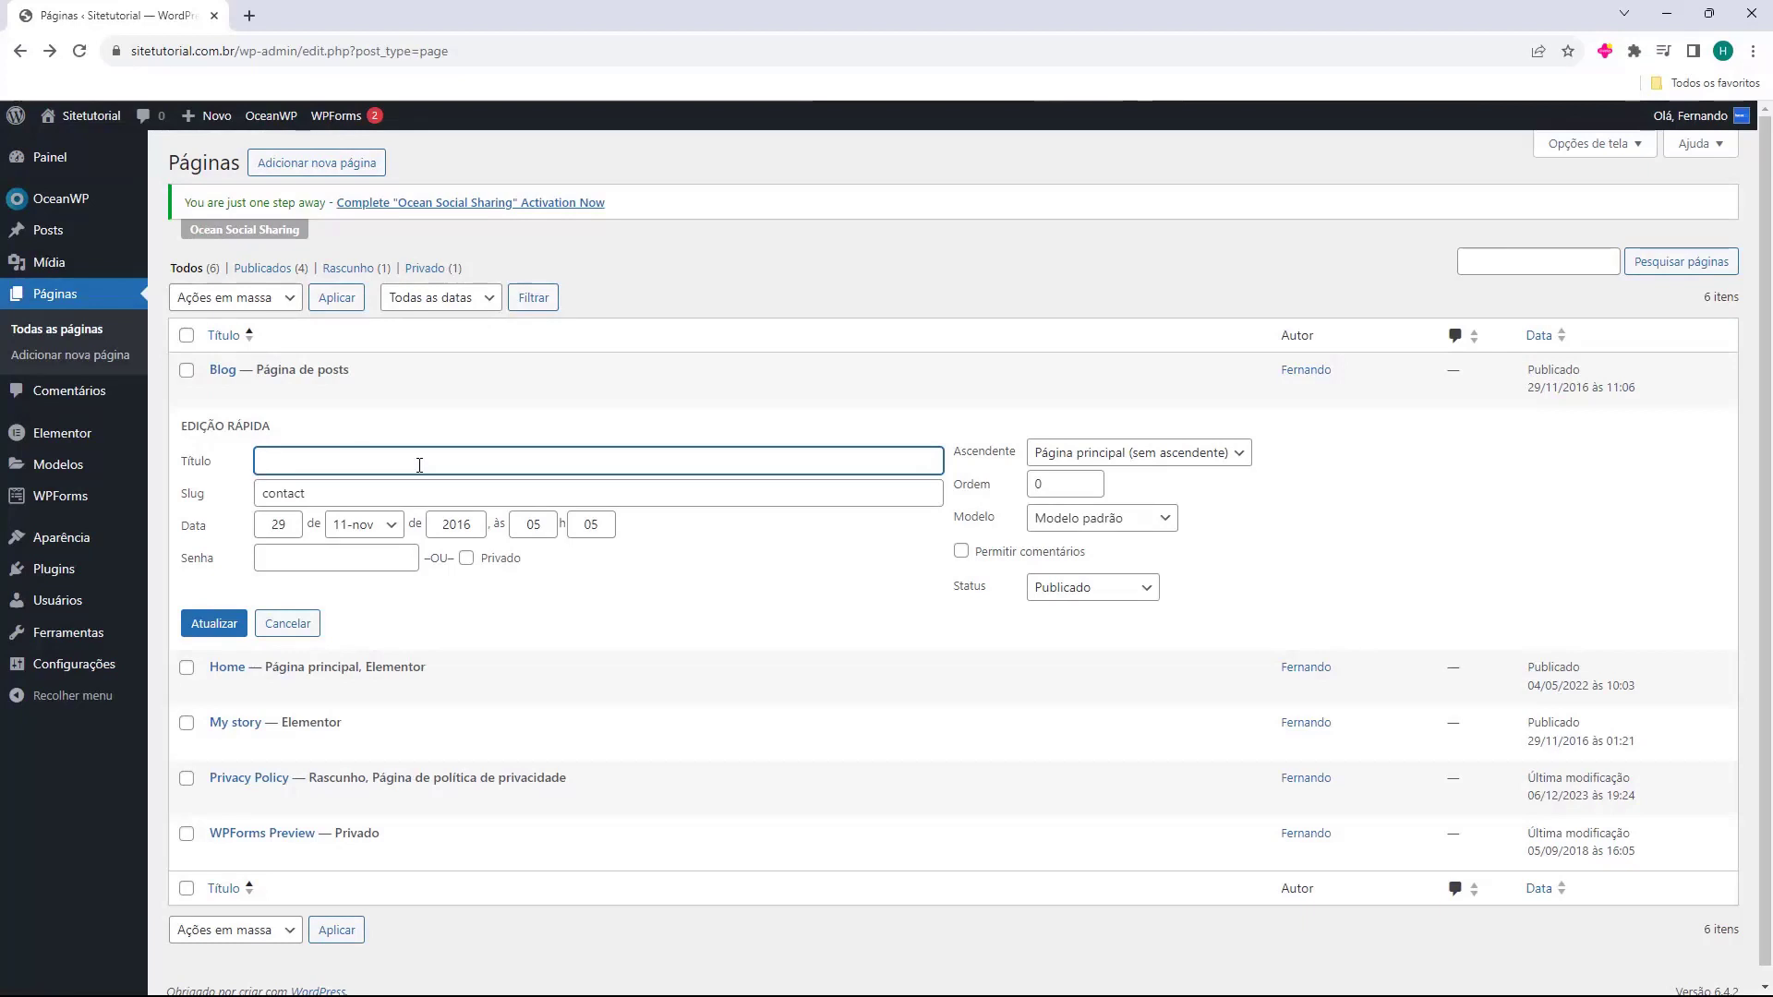
pyautogui.write('entre')
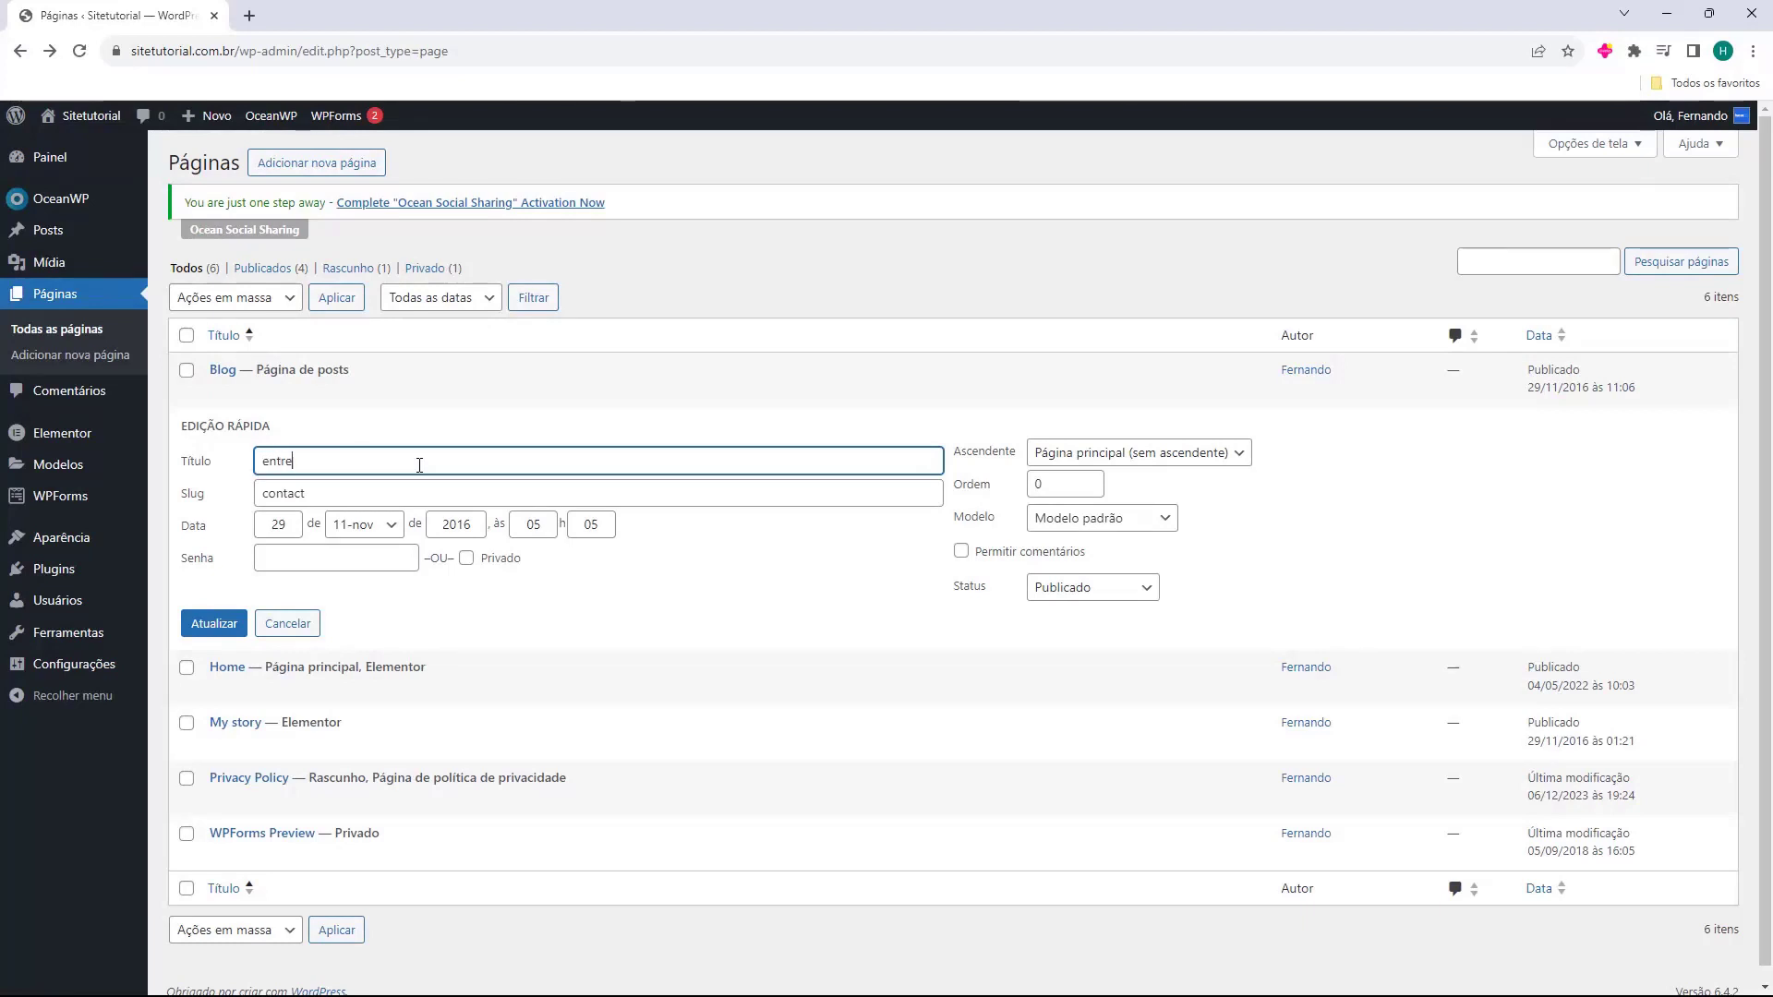
pyautogui.write(' em contato')
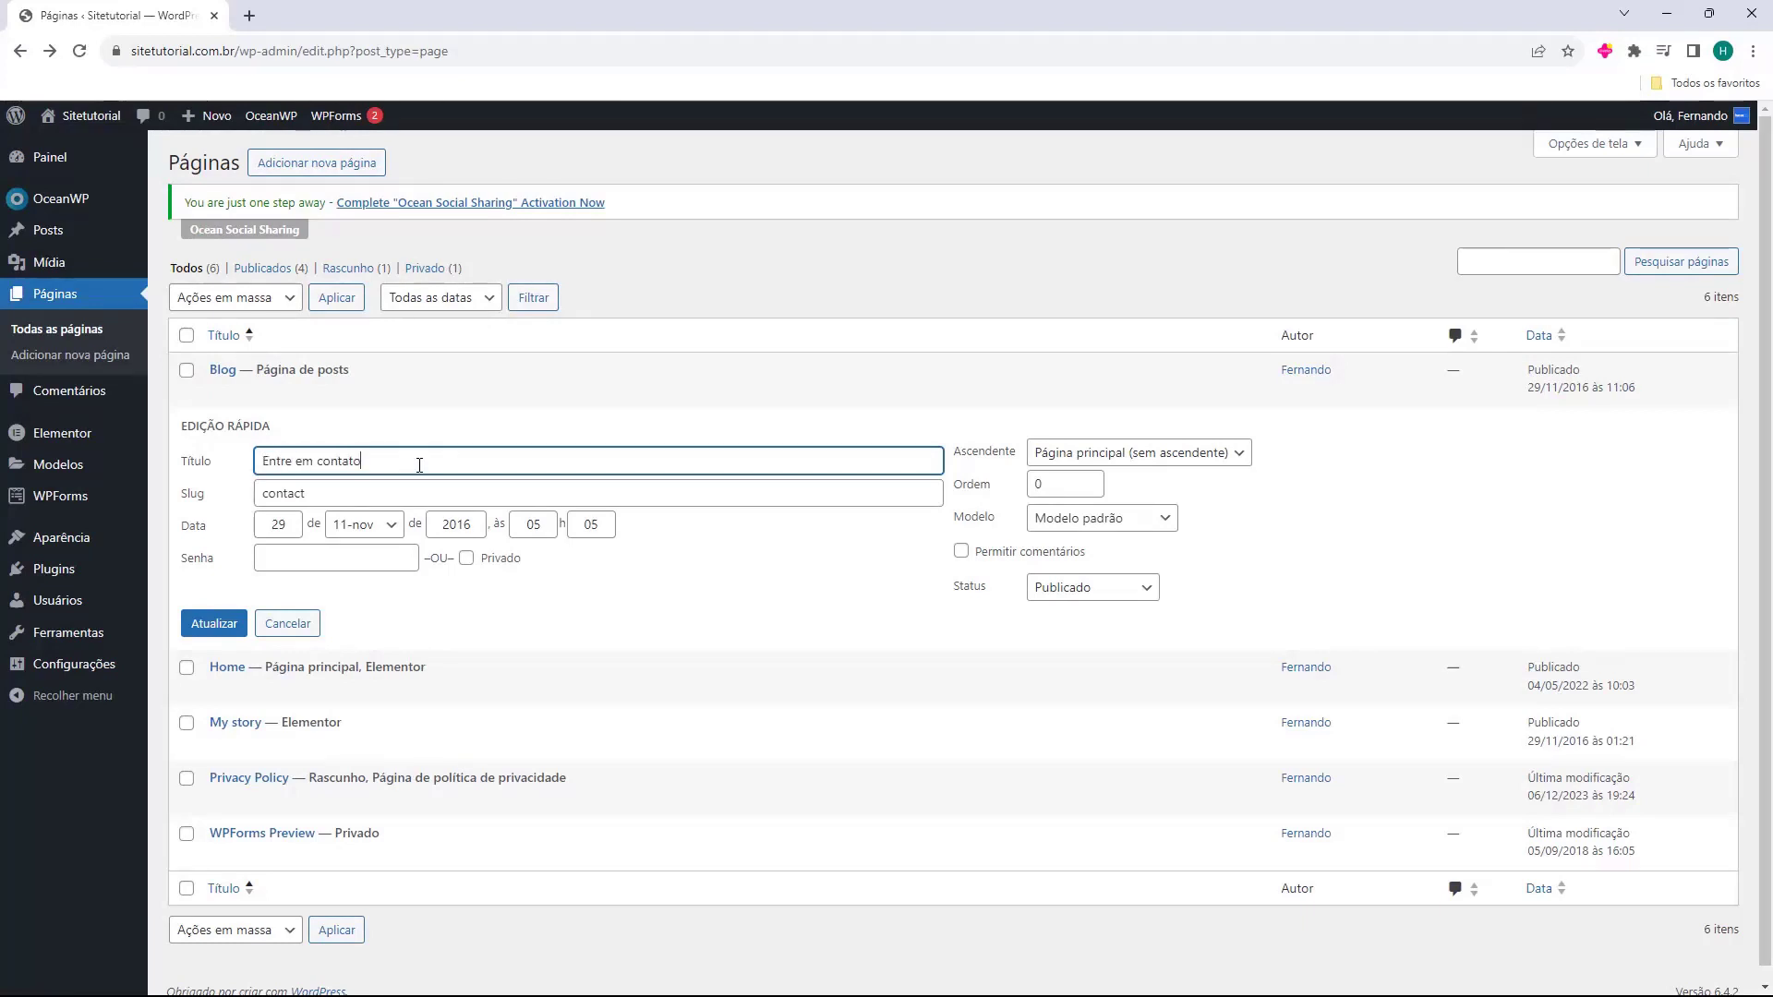
pyautogui.doubleClick(287, 496)
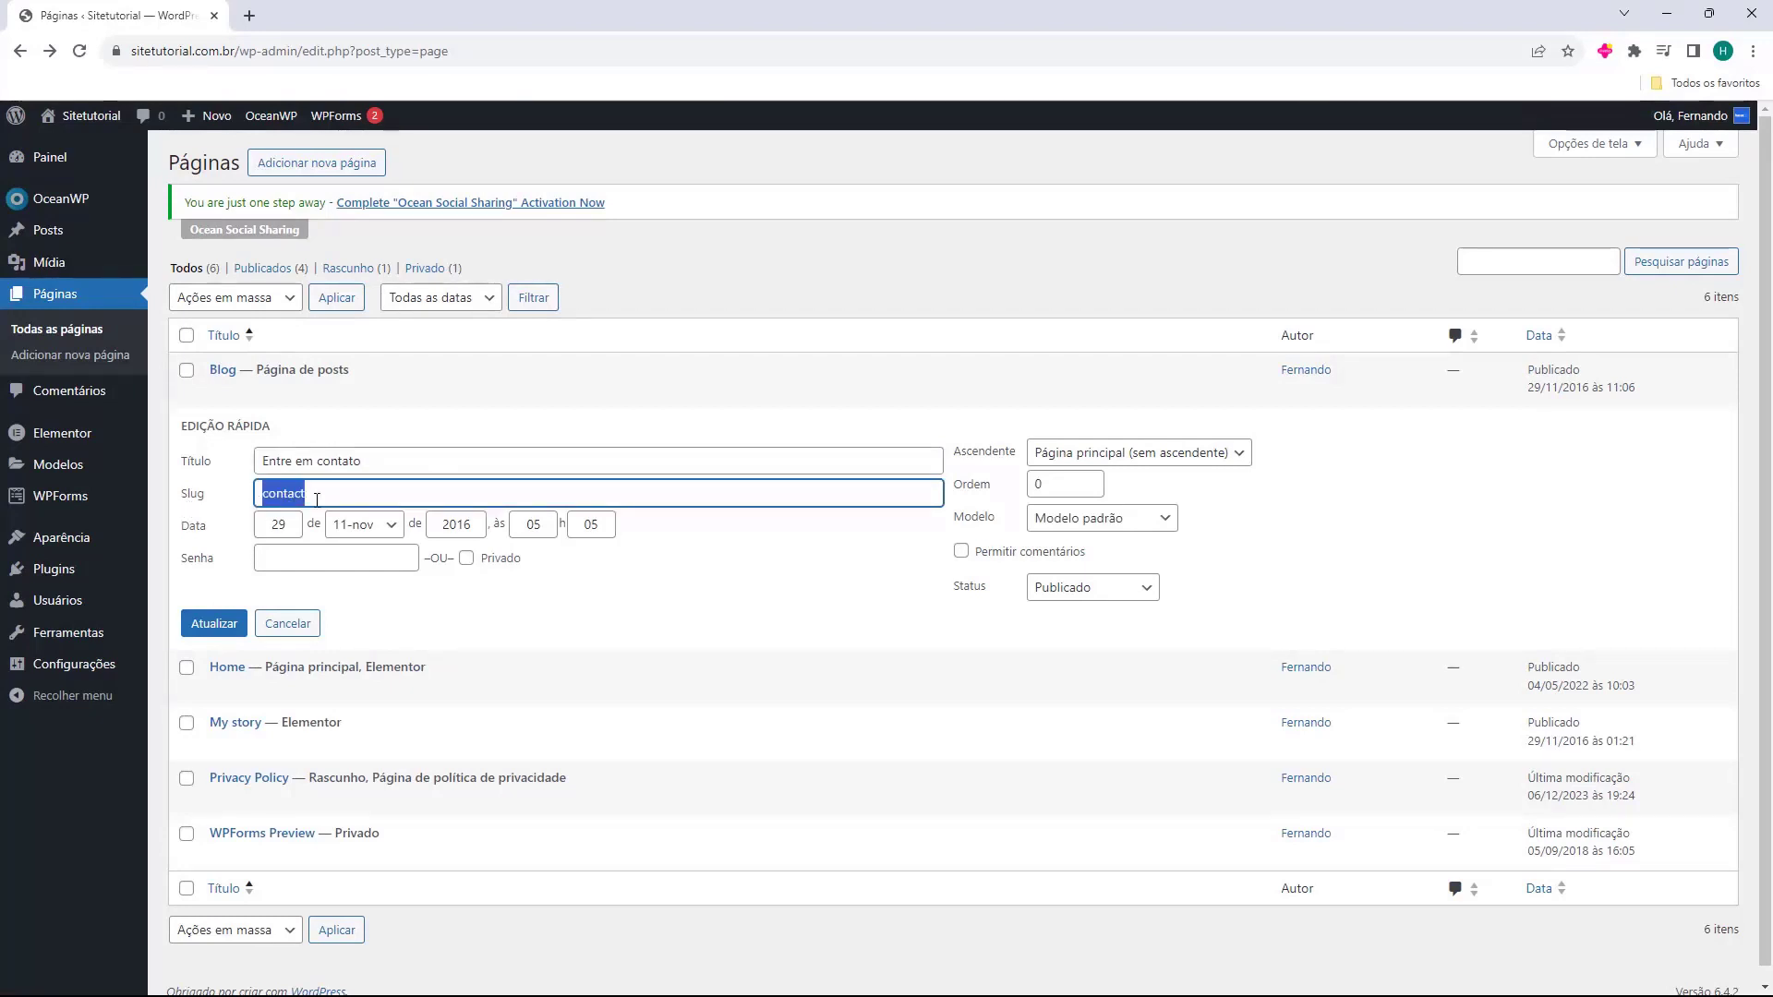
pyautogui.press('BackSpace')
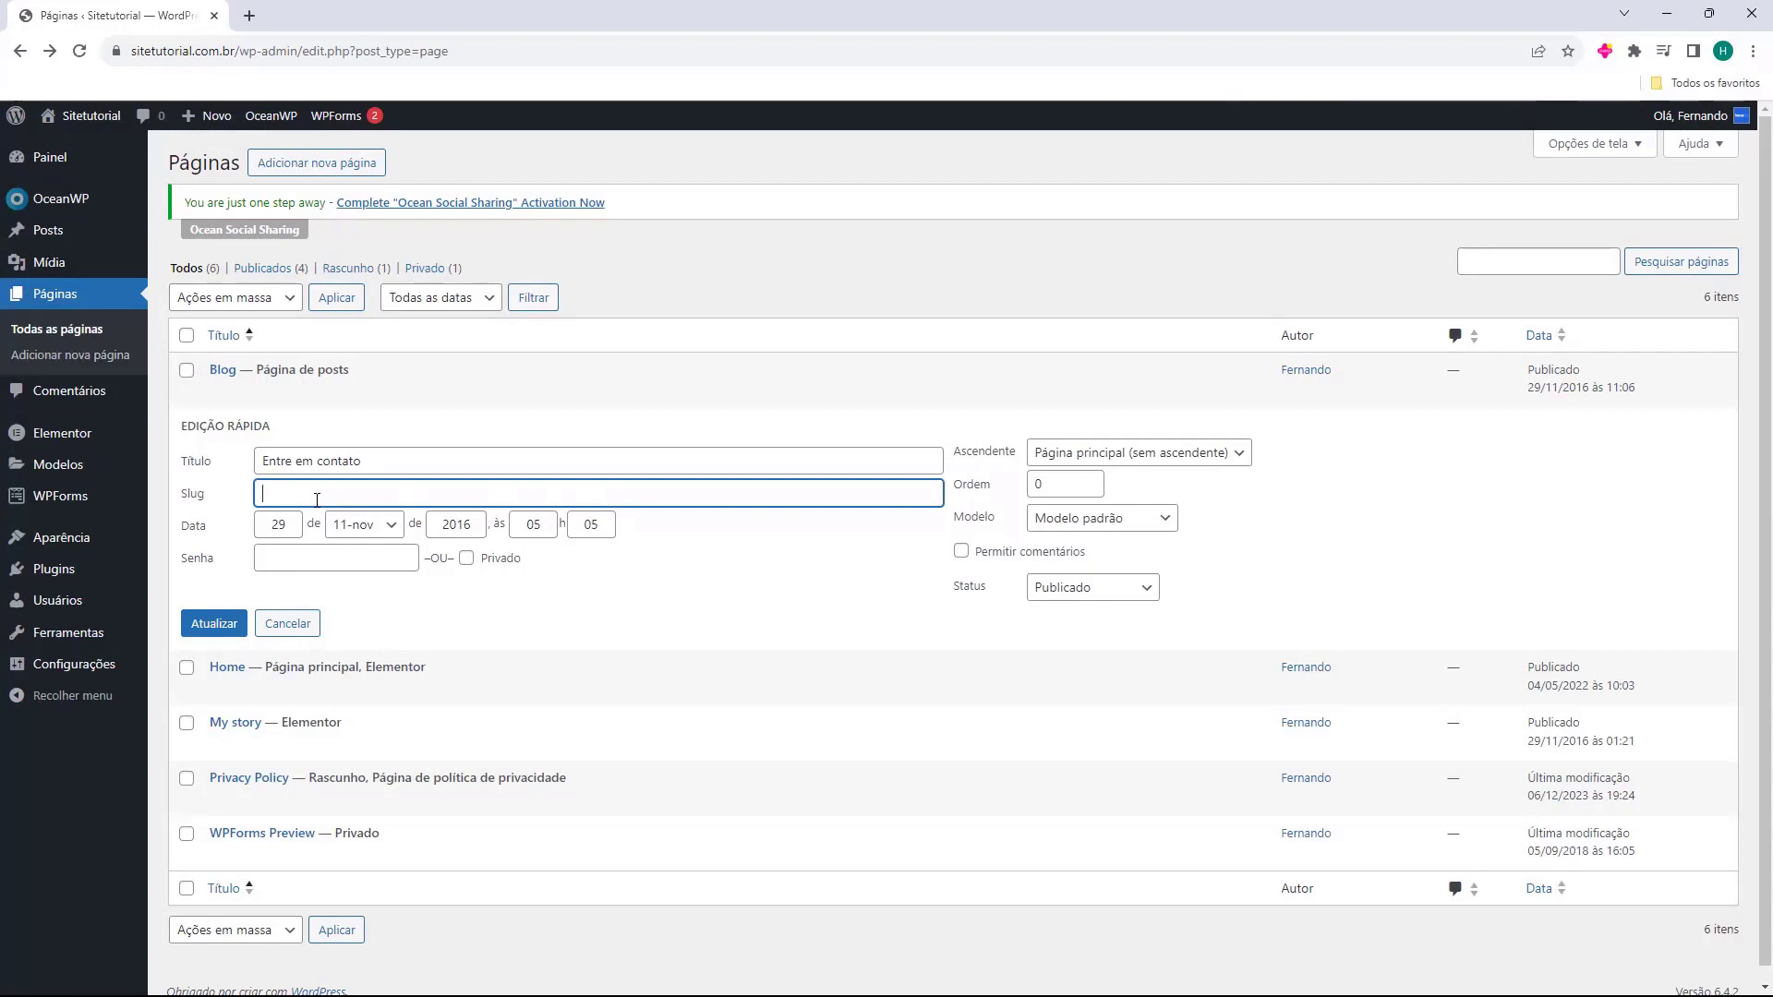
pyautogui.write('contato')
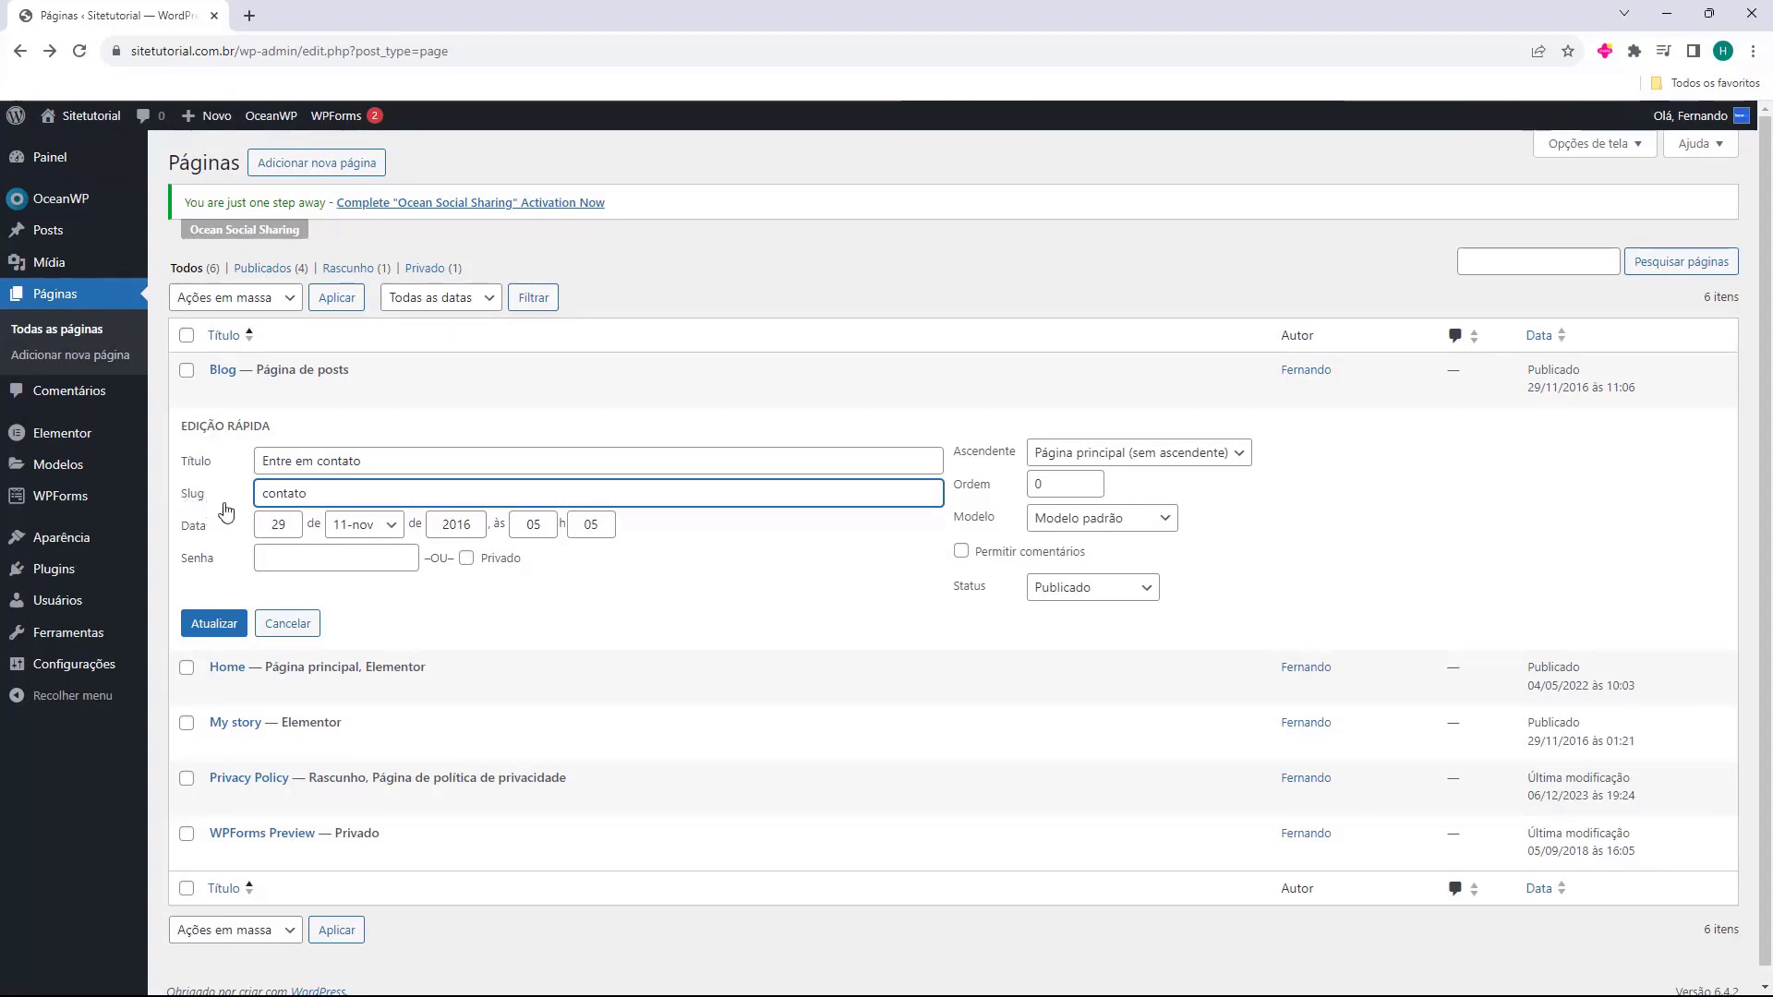
pyautogui.click(211, 628)
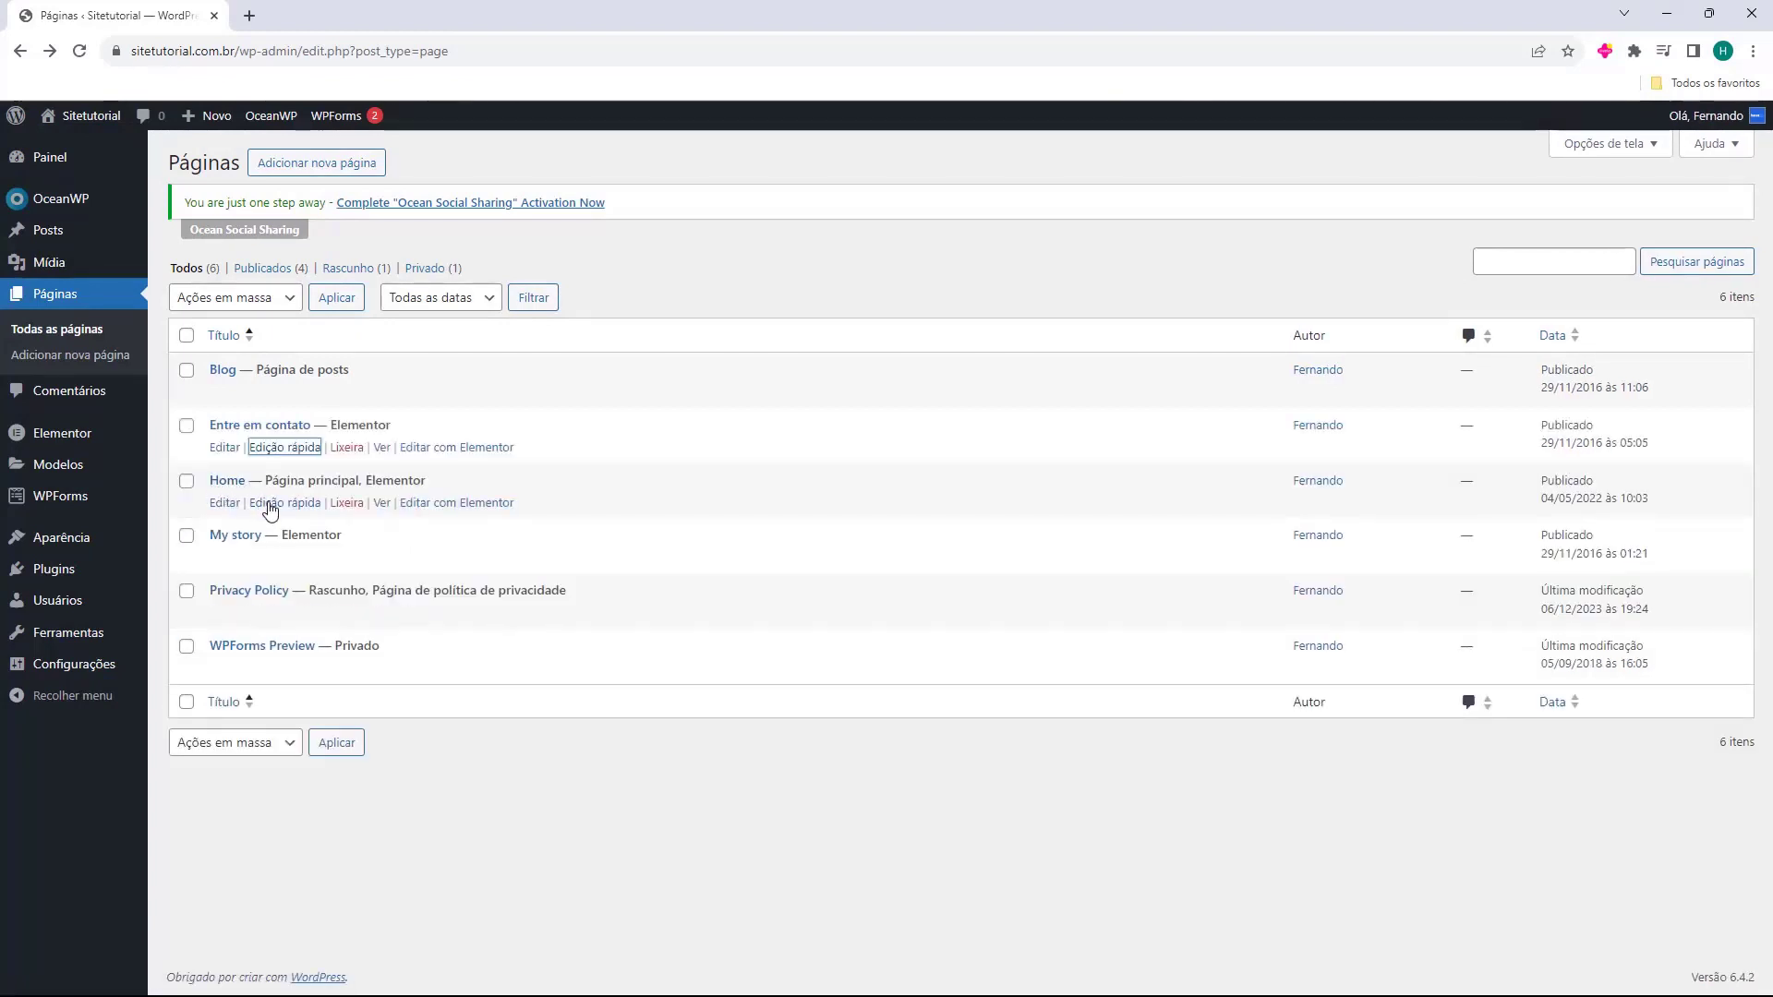
# Quick-edit the Home page to title 'Inicio', delete the 'home' slug, and update.
pyautogui.click(277, 504)
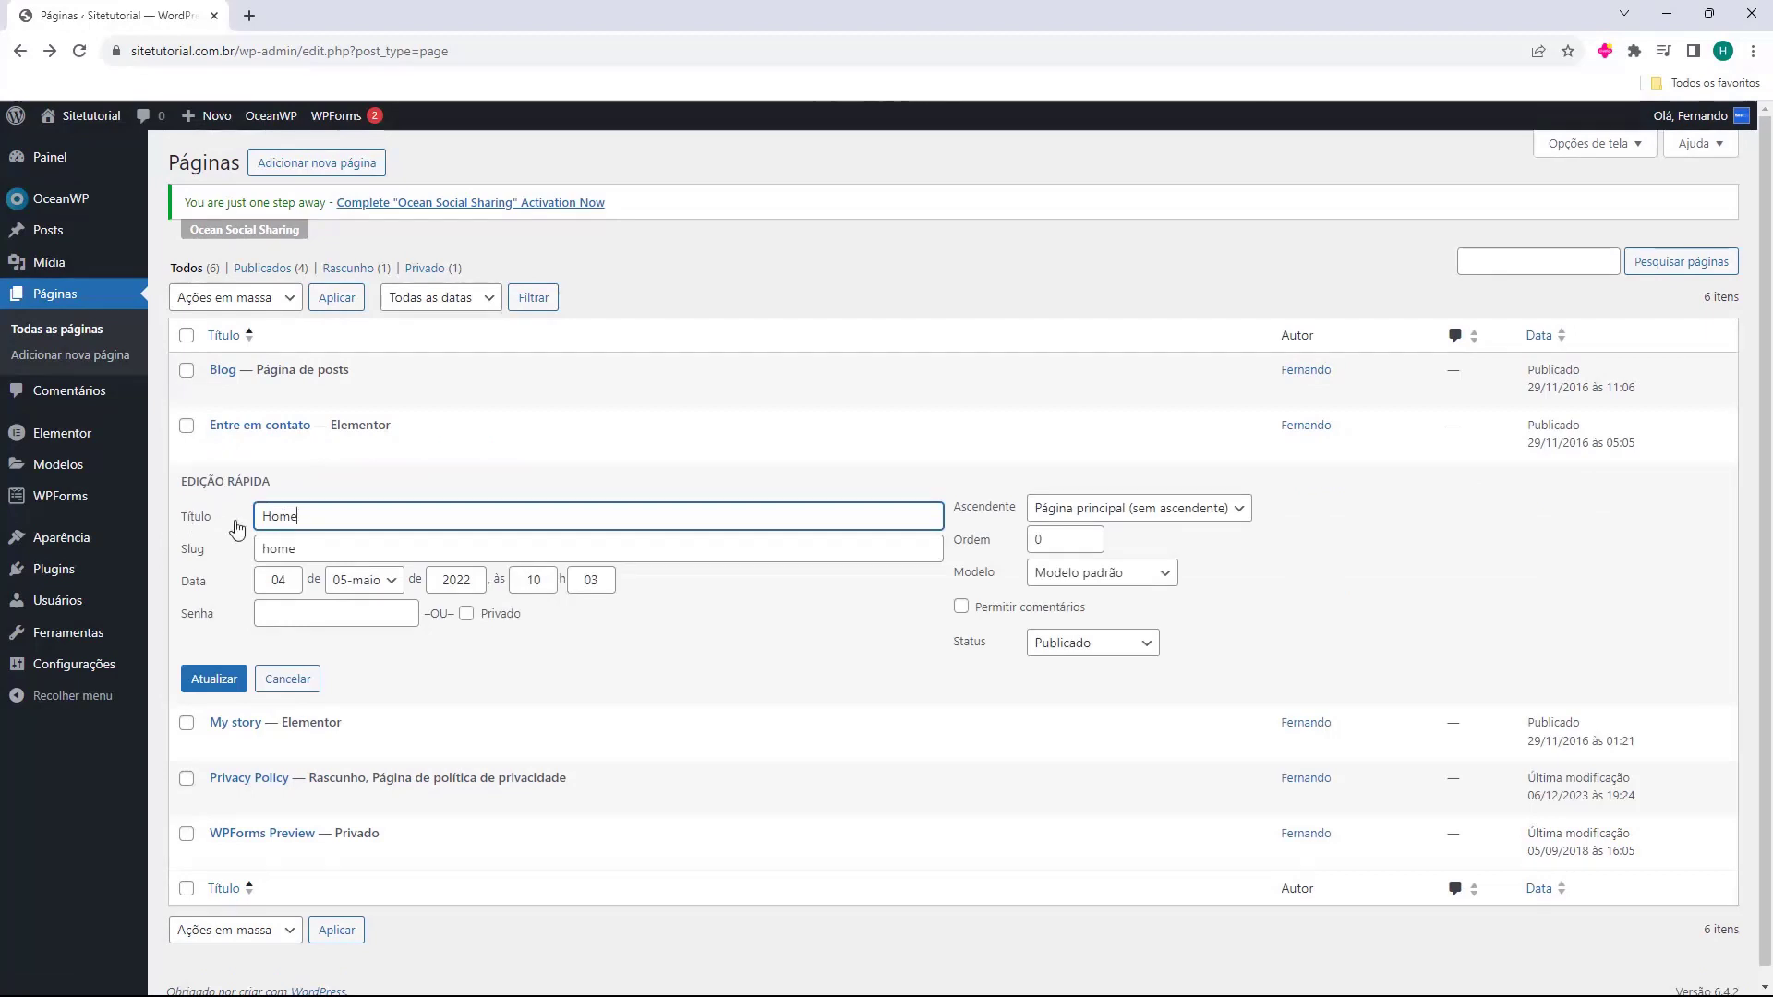
pyautogui.doubleClick(280, 517)
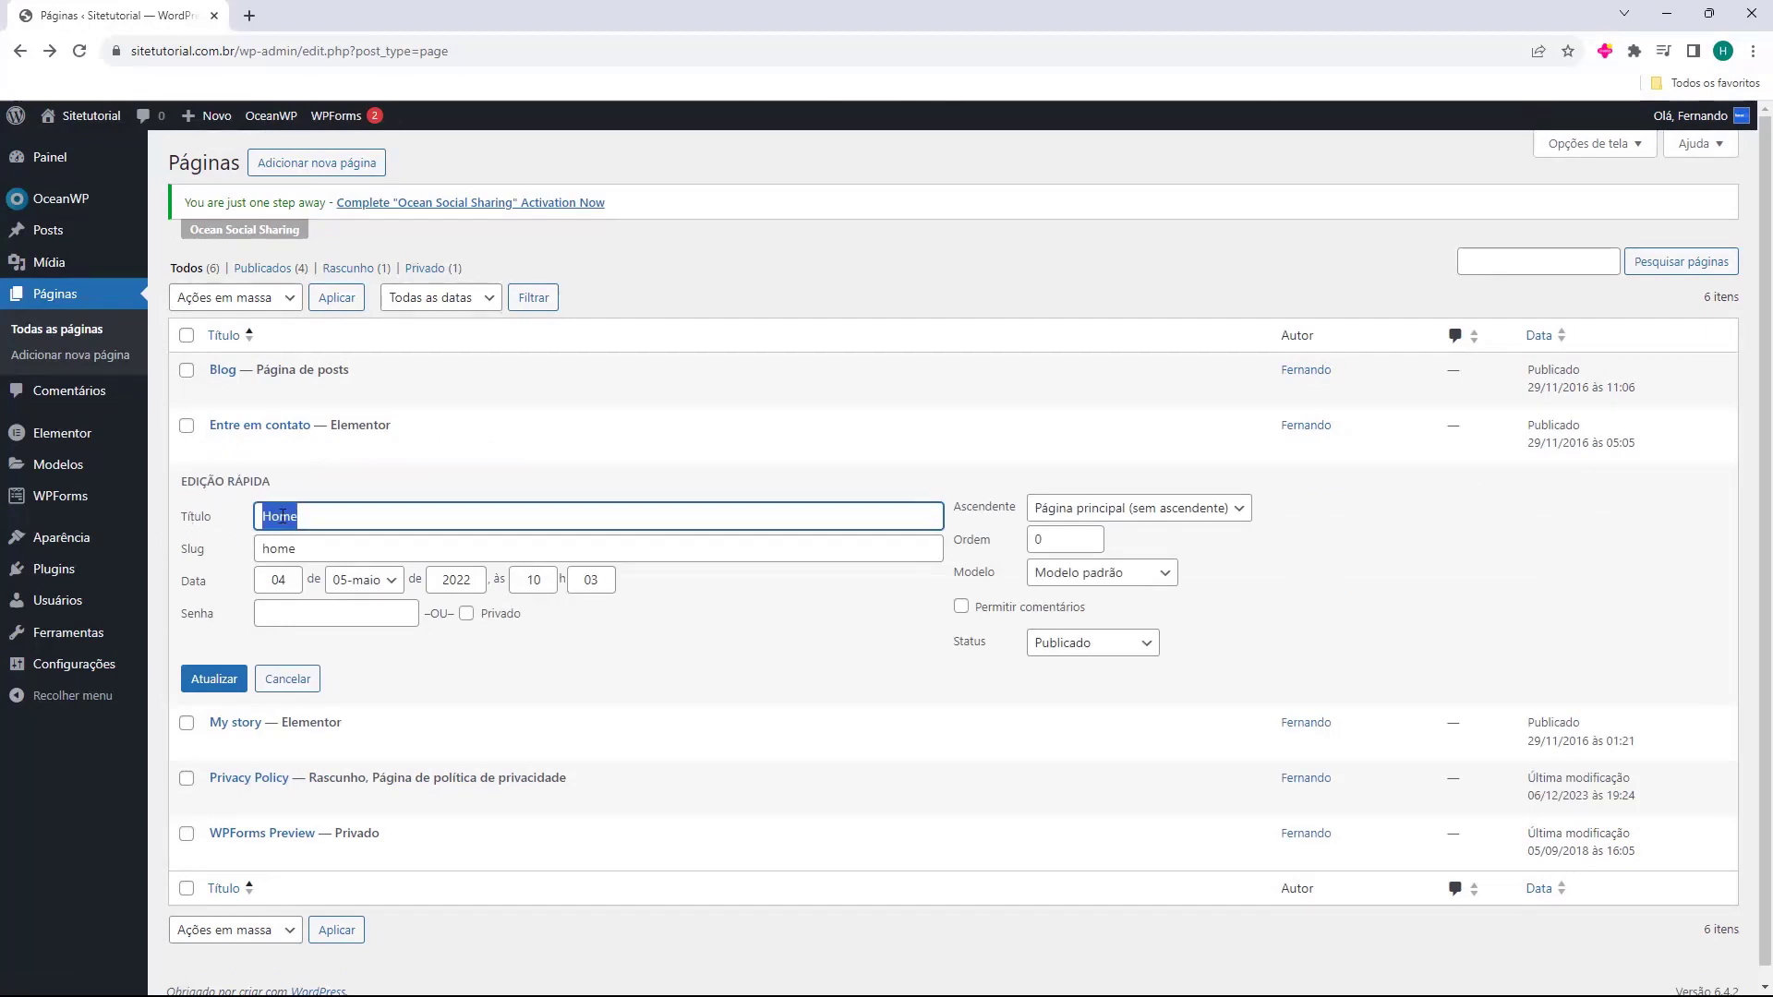
pyautogui.write('Inicio')
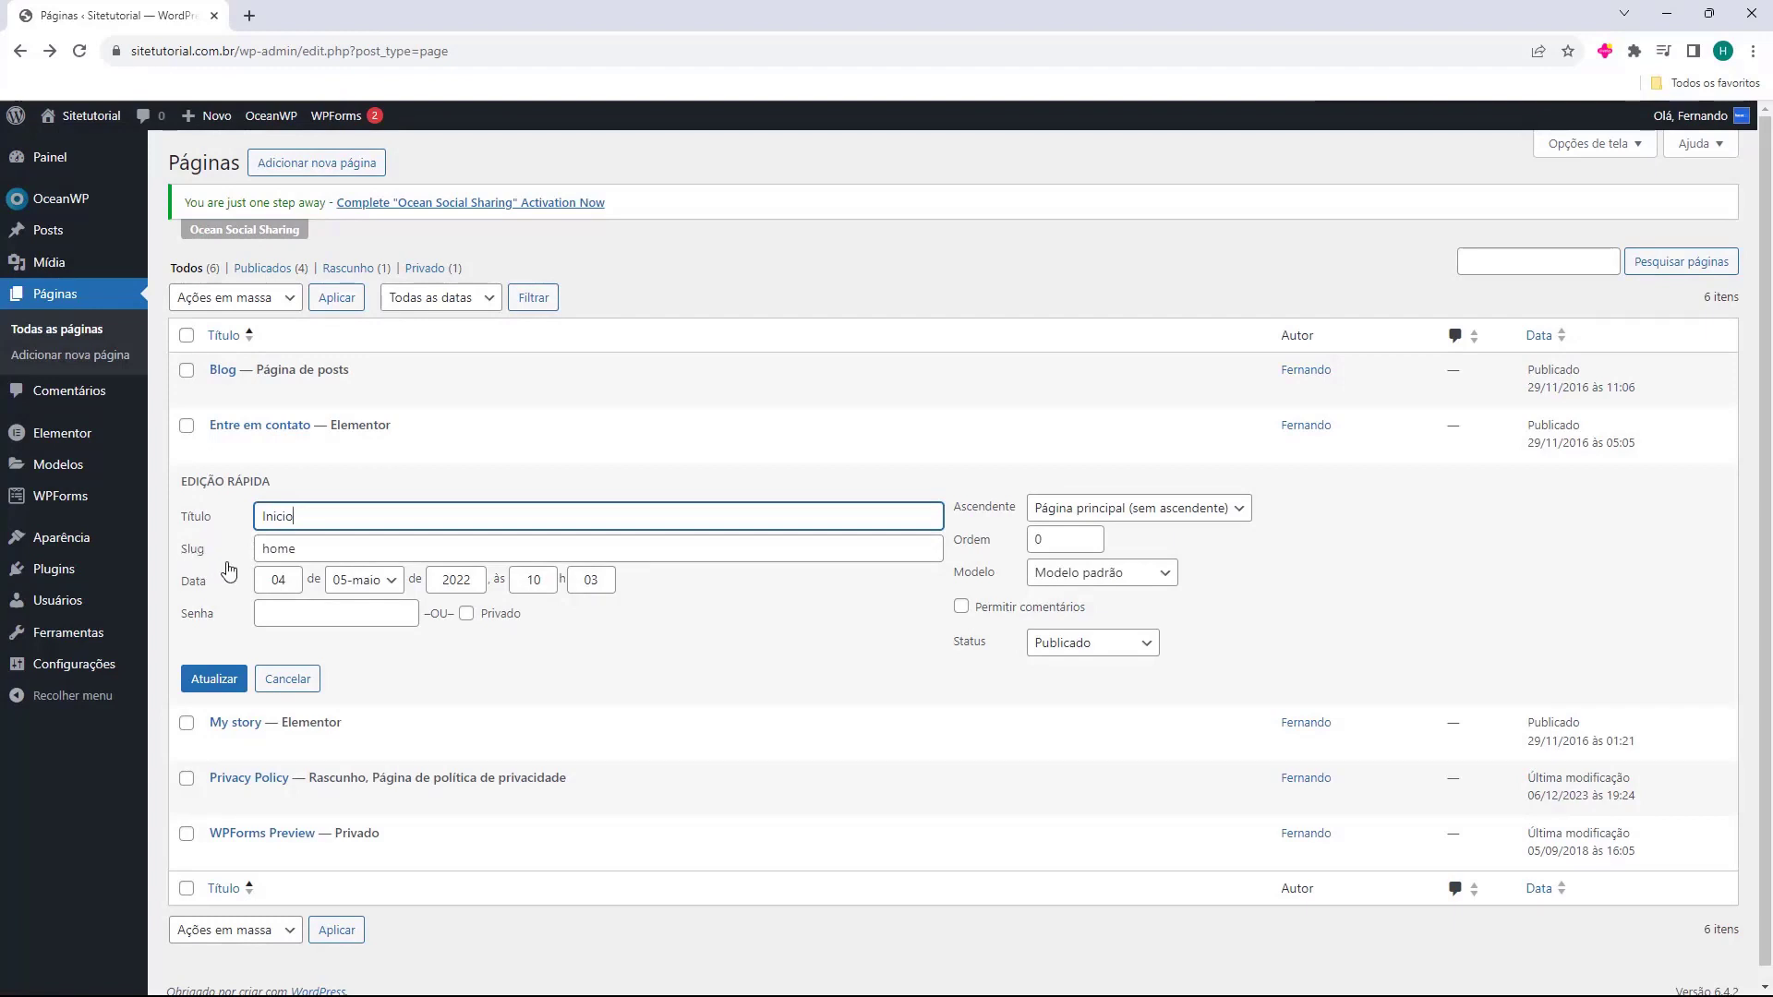
pyautogui.press('Tab')
pyautogui.press('BackSpace')
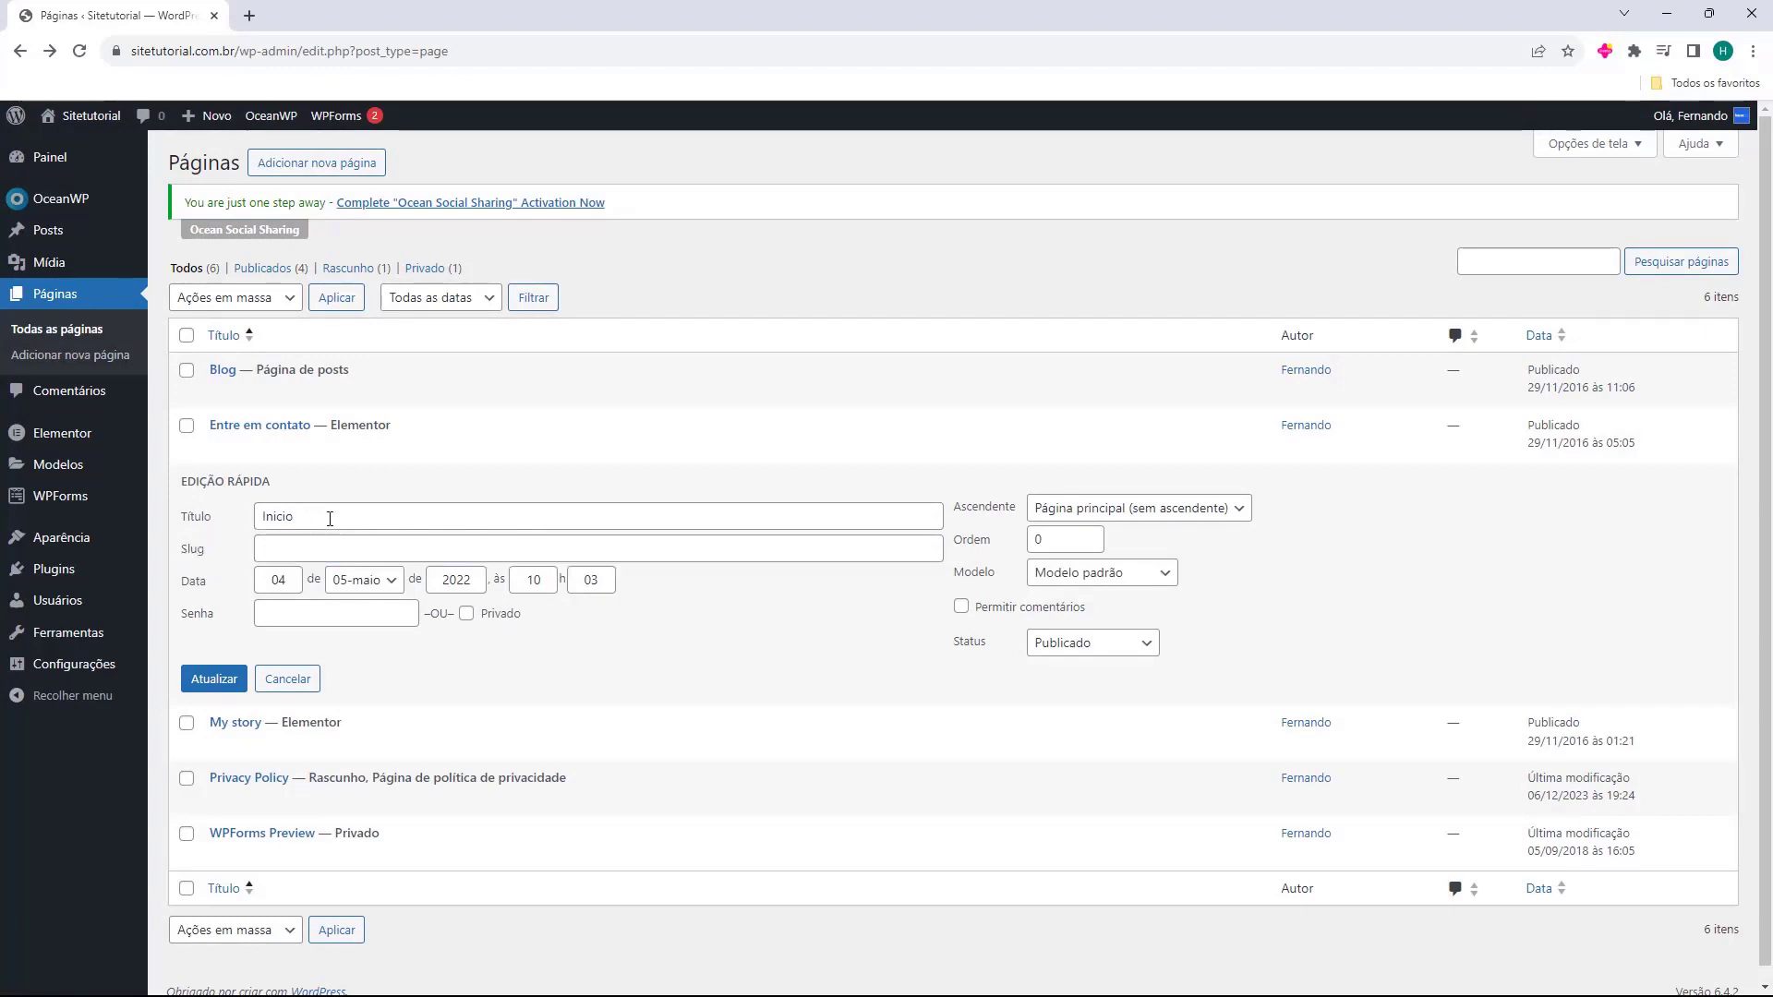
pyautogui.click(214, 679)
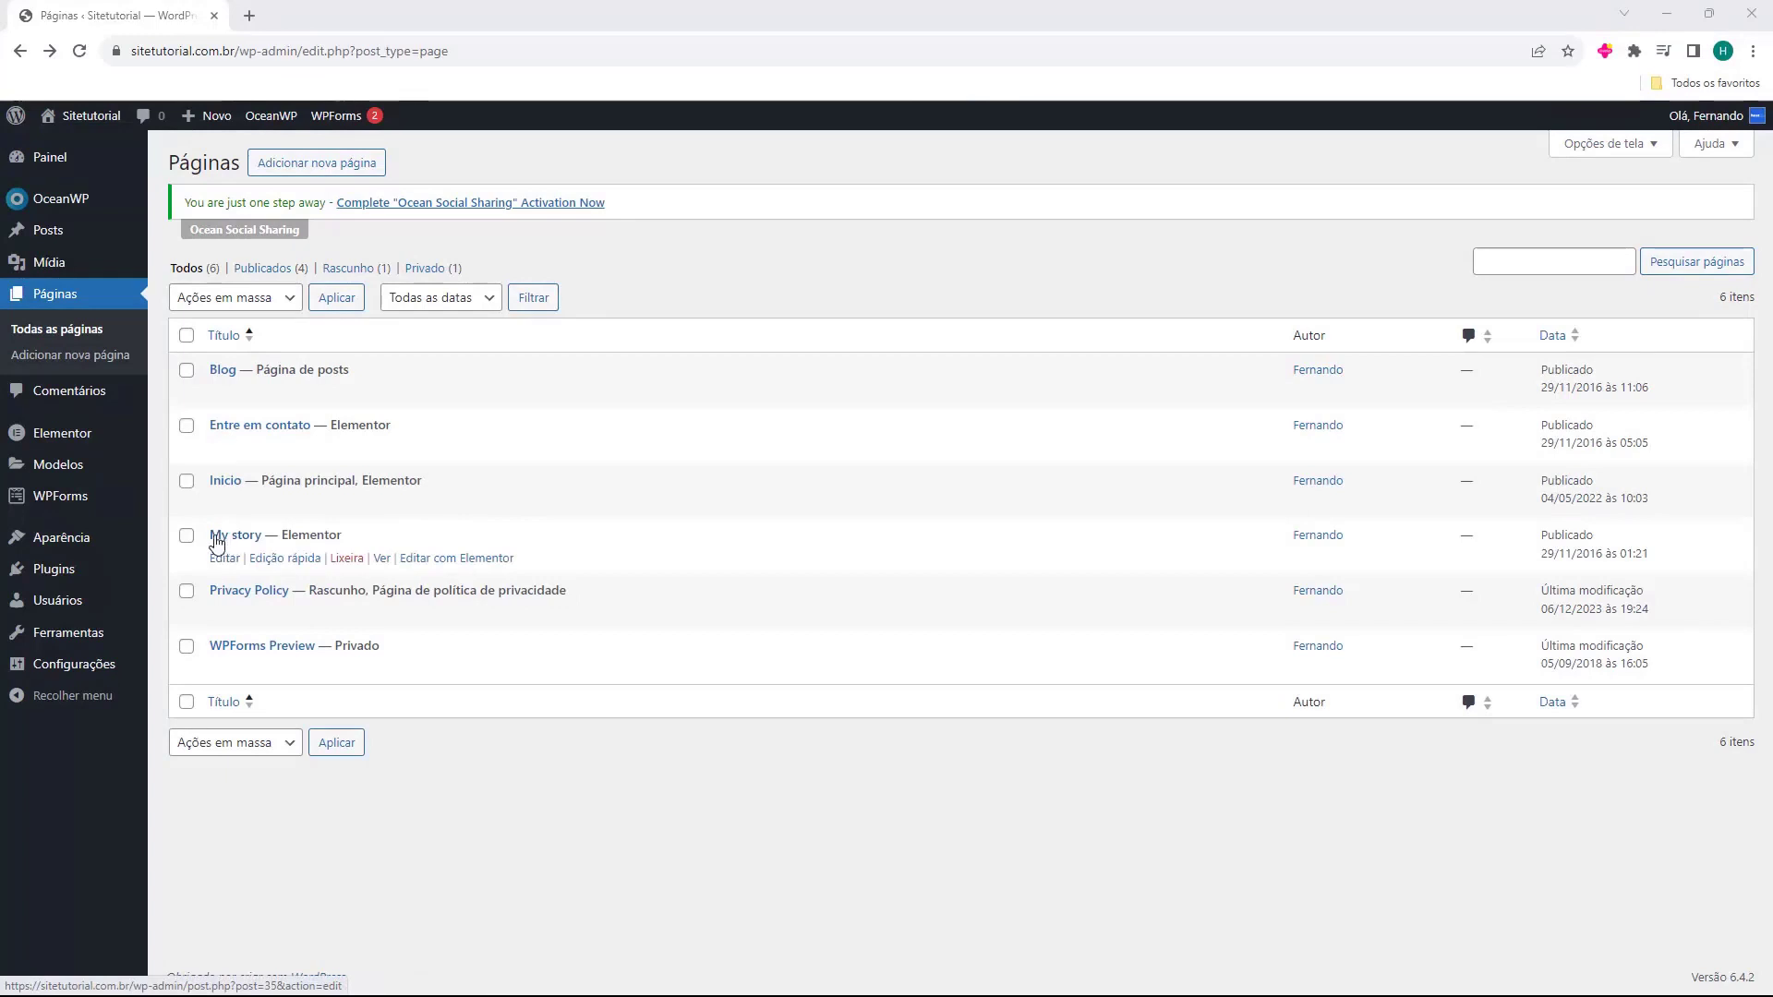
# Quick-edit the My story page to title 'Minha historia' with a cleared slug, and update it.
pyautogui.click(284, 559)
pyautogui.tripleClick(279, 572)
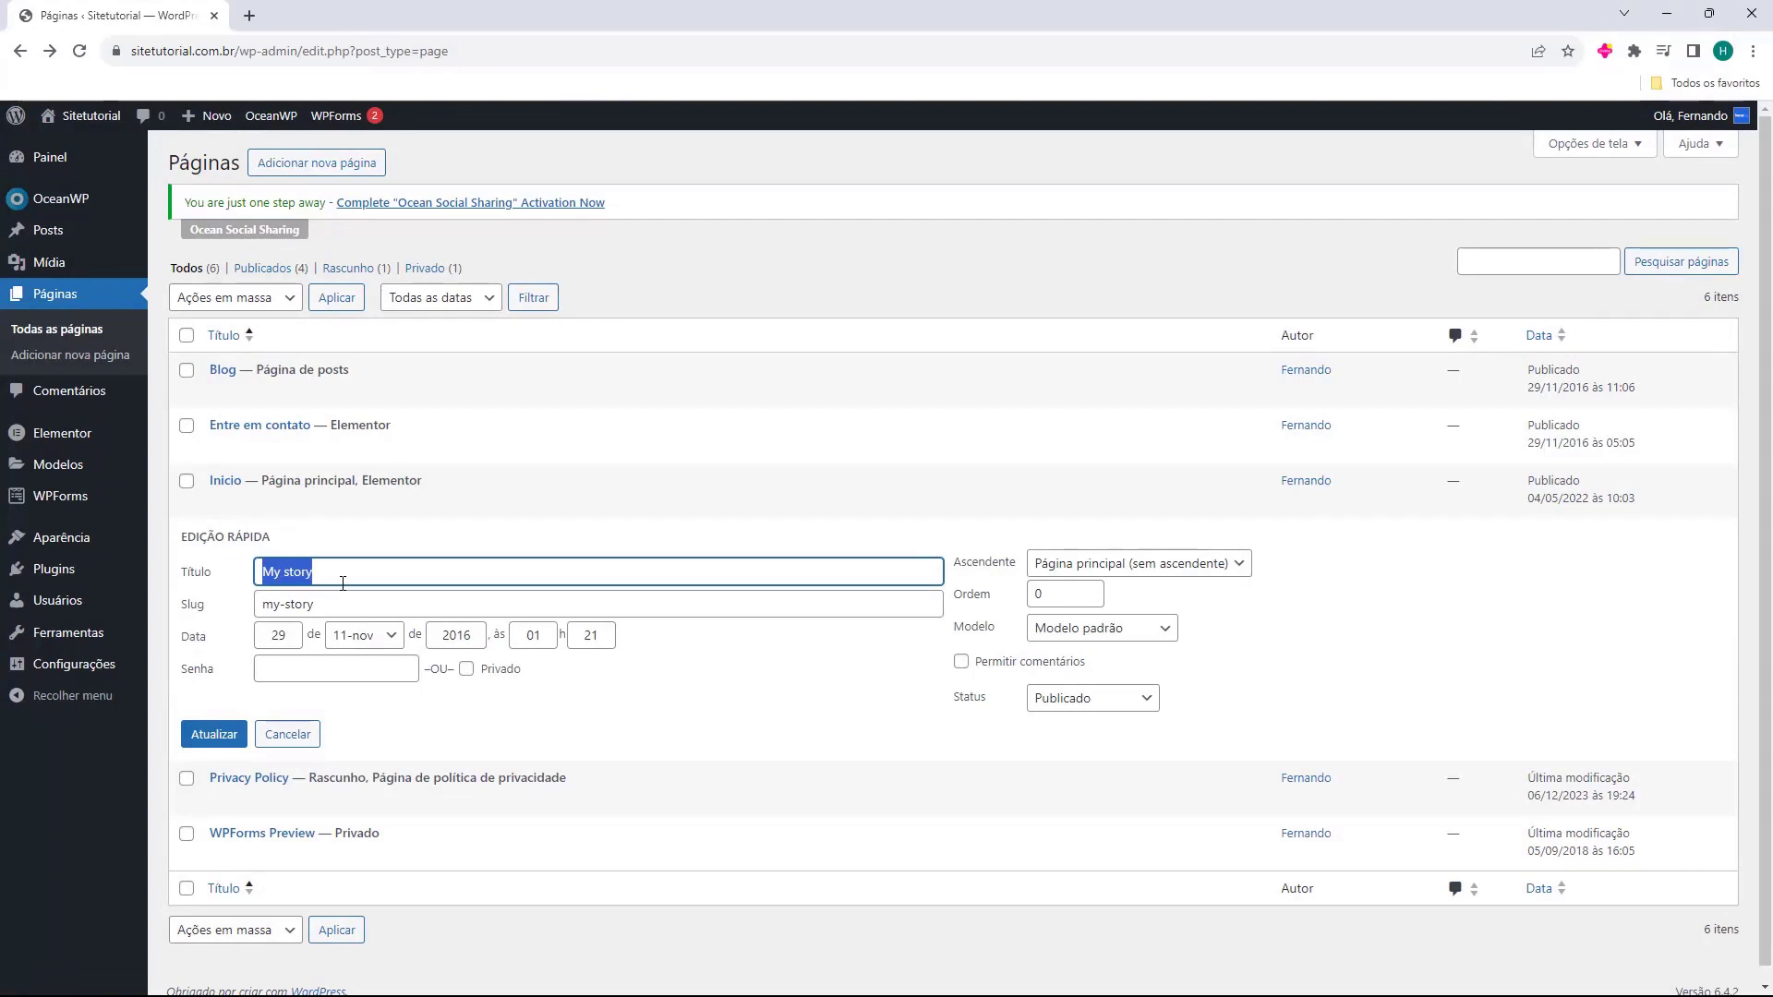
pyautogui.write('Minha h')
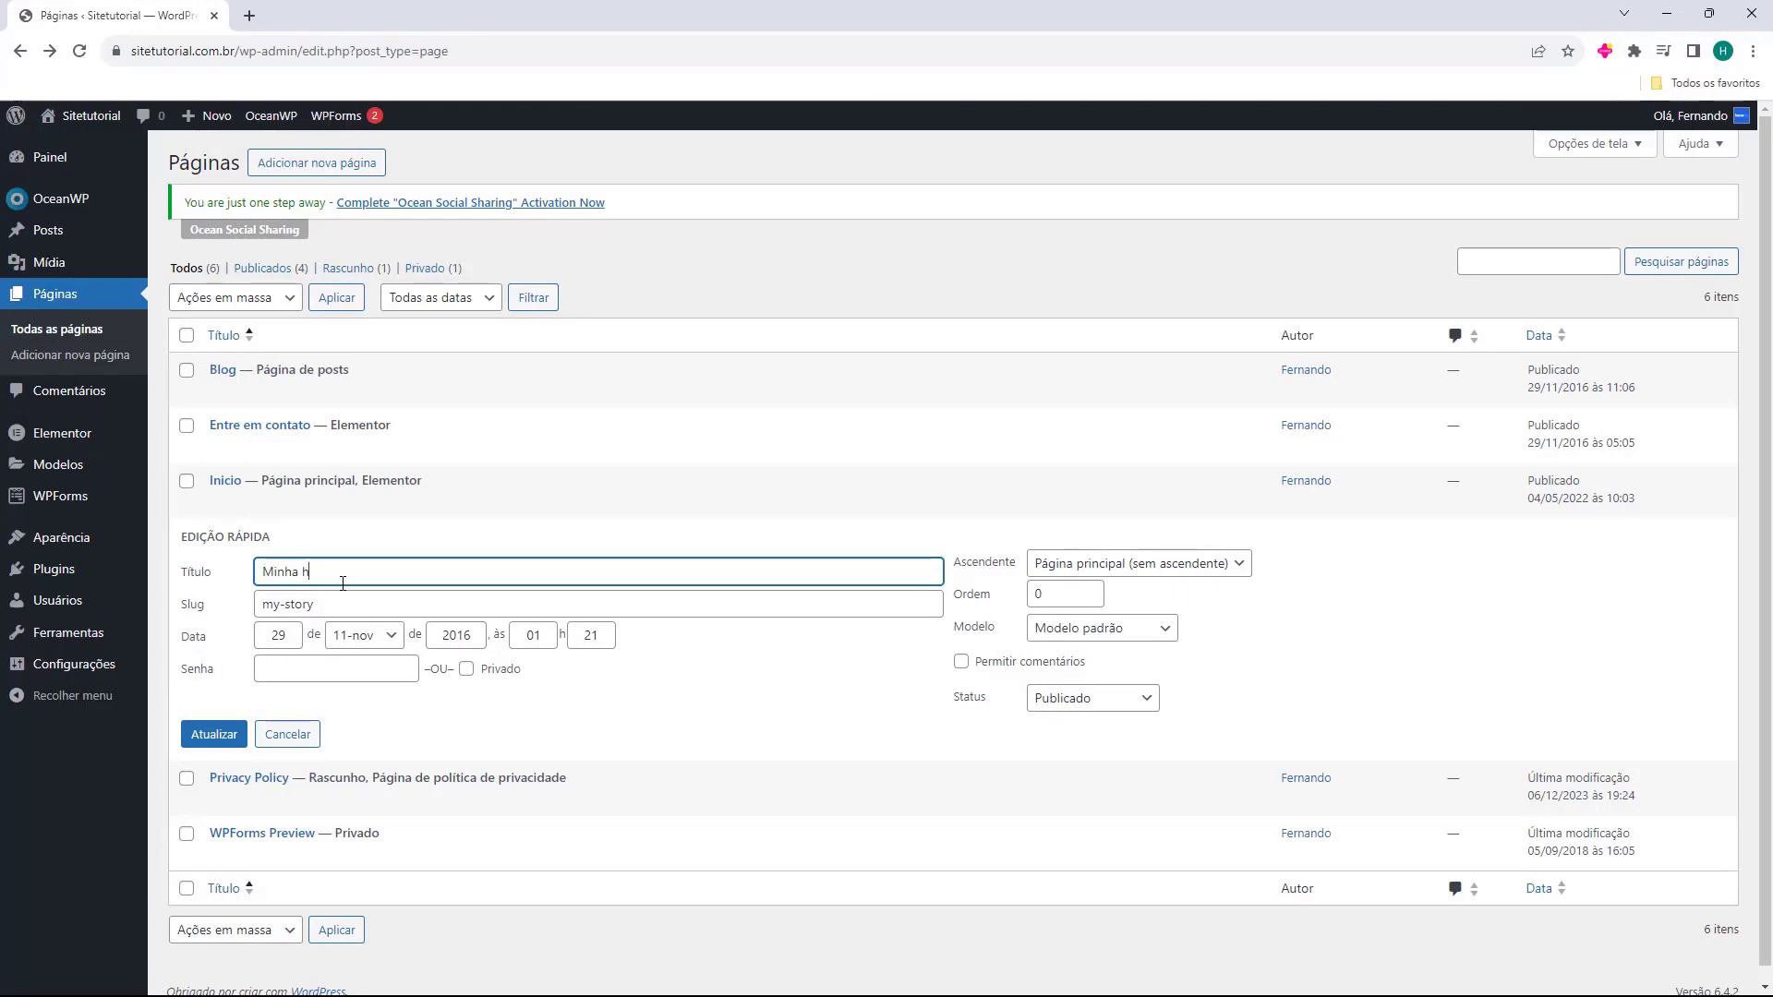
pyautogui.write('istoria')
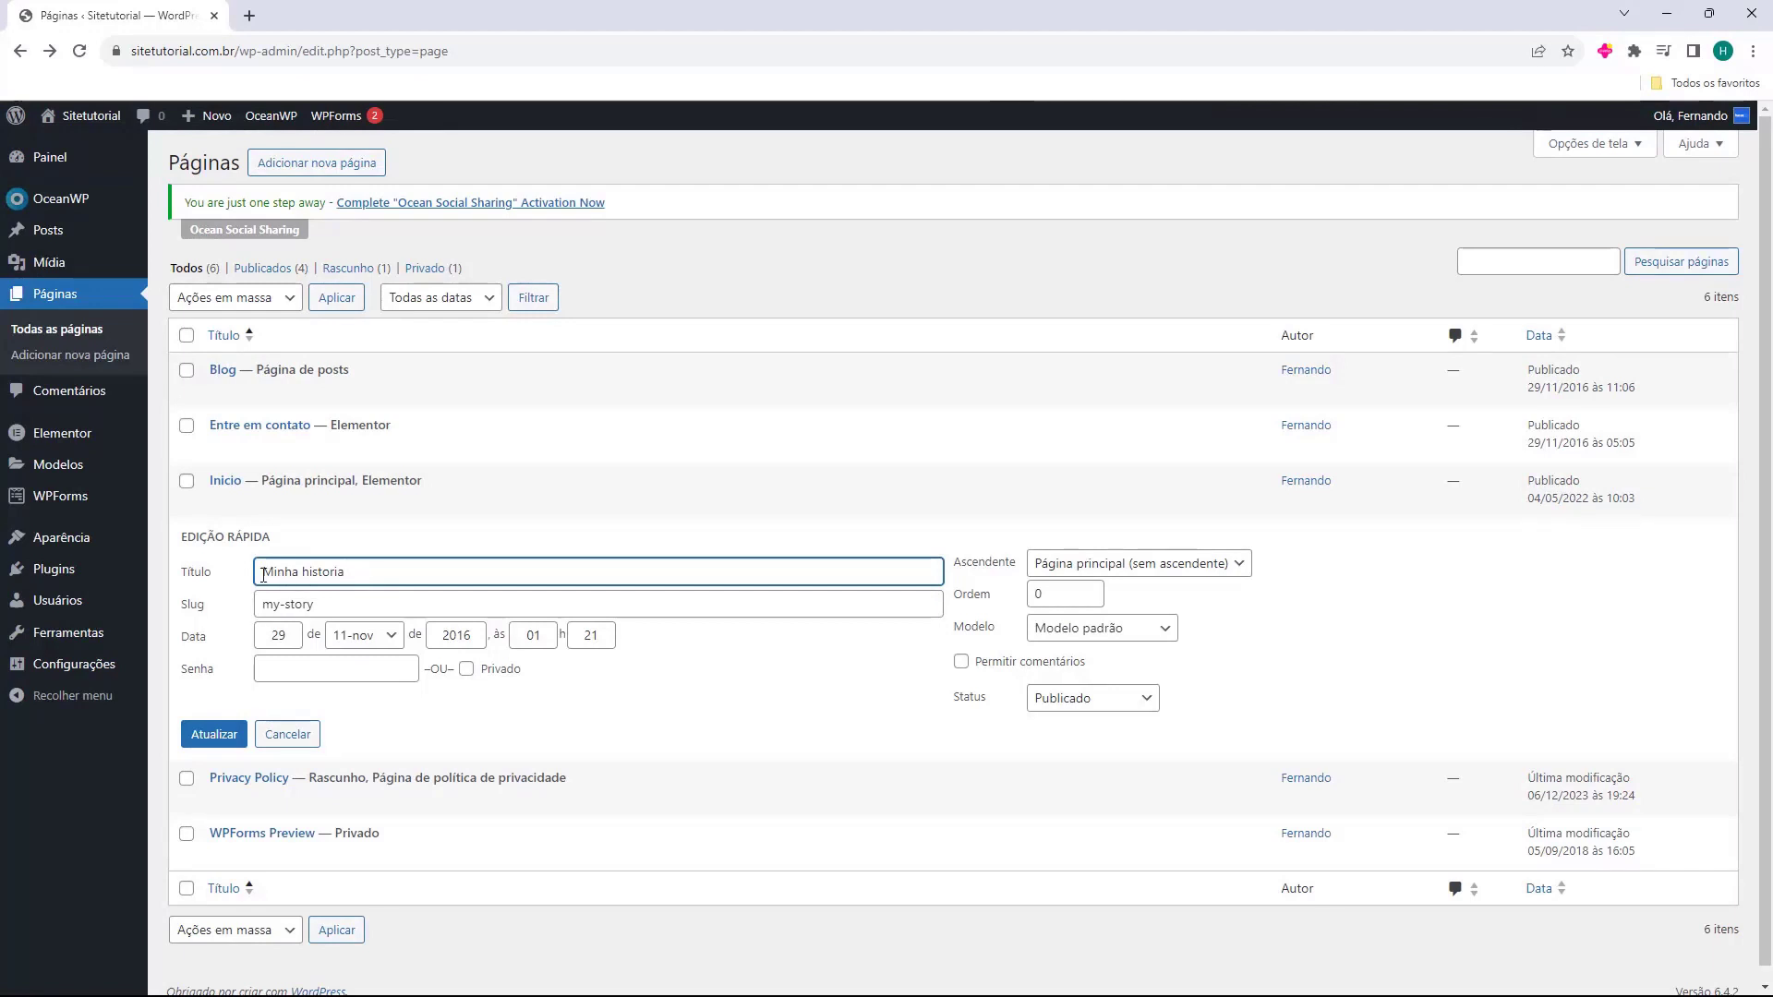
pyautogui.press('Tab')
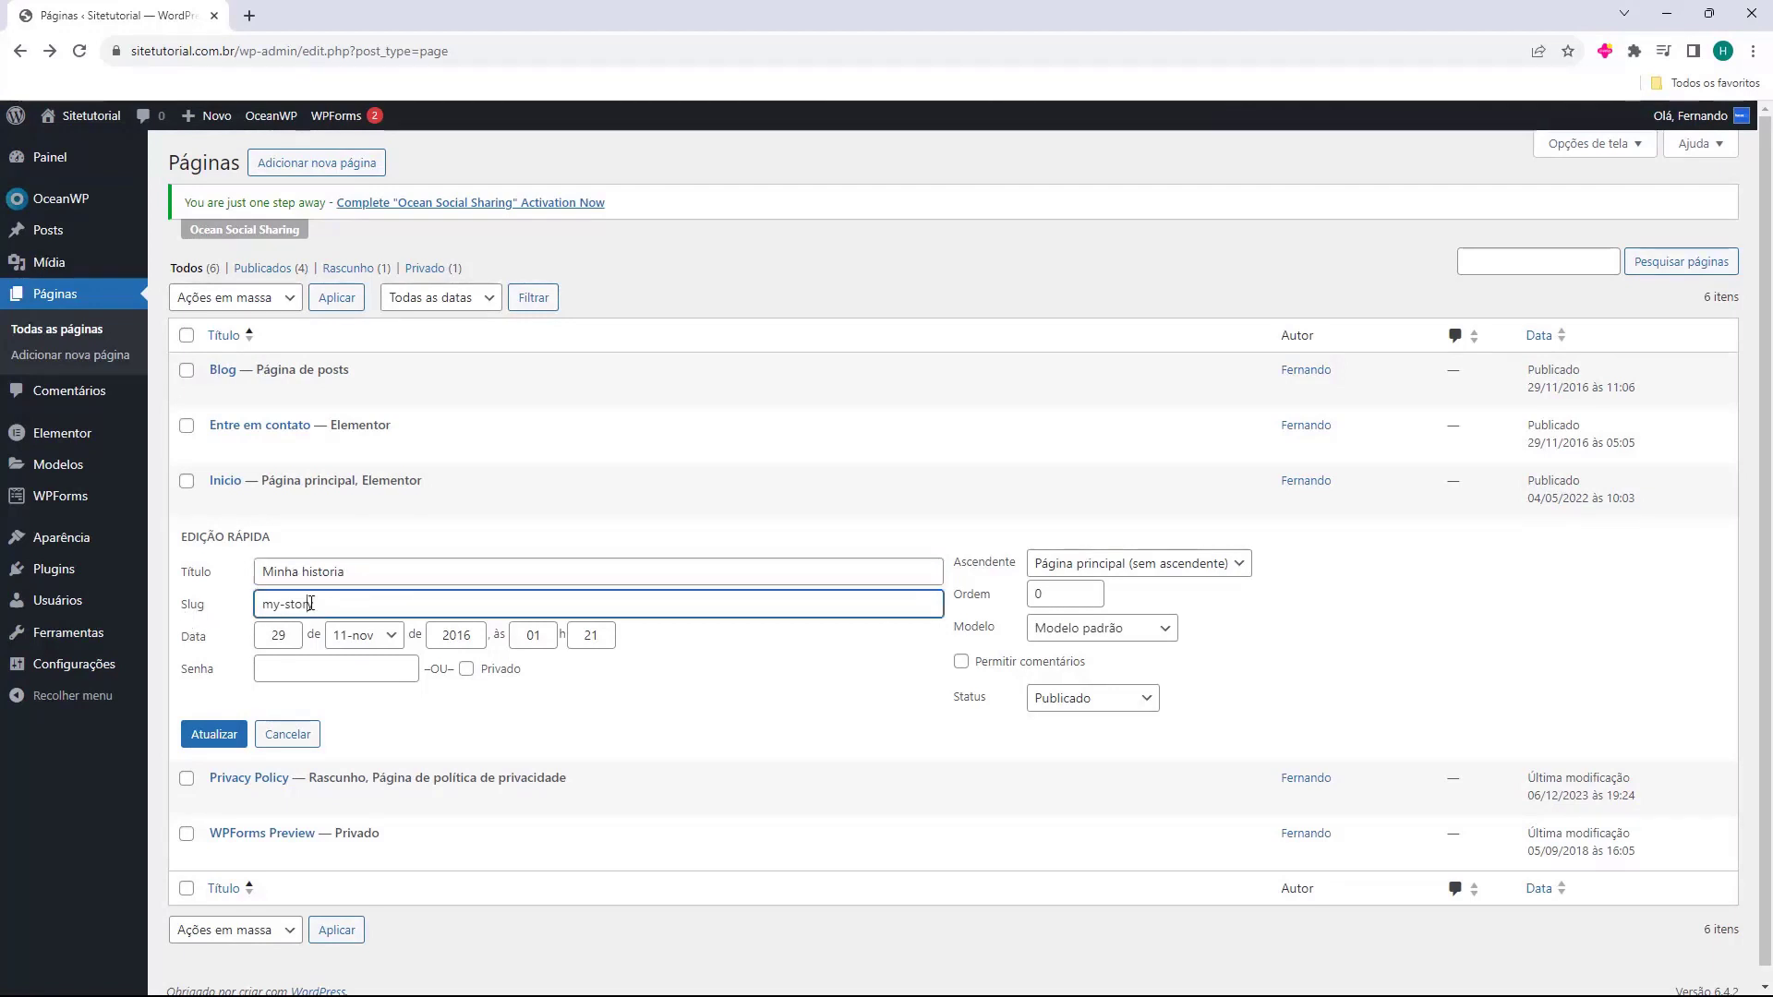
pyautogui.press('BackSpace')
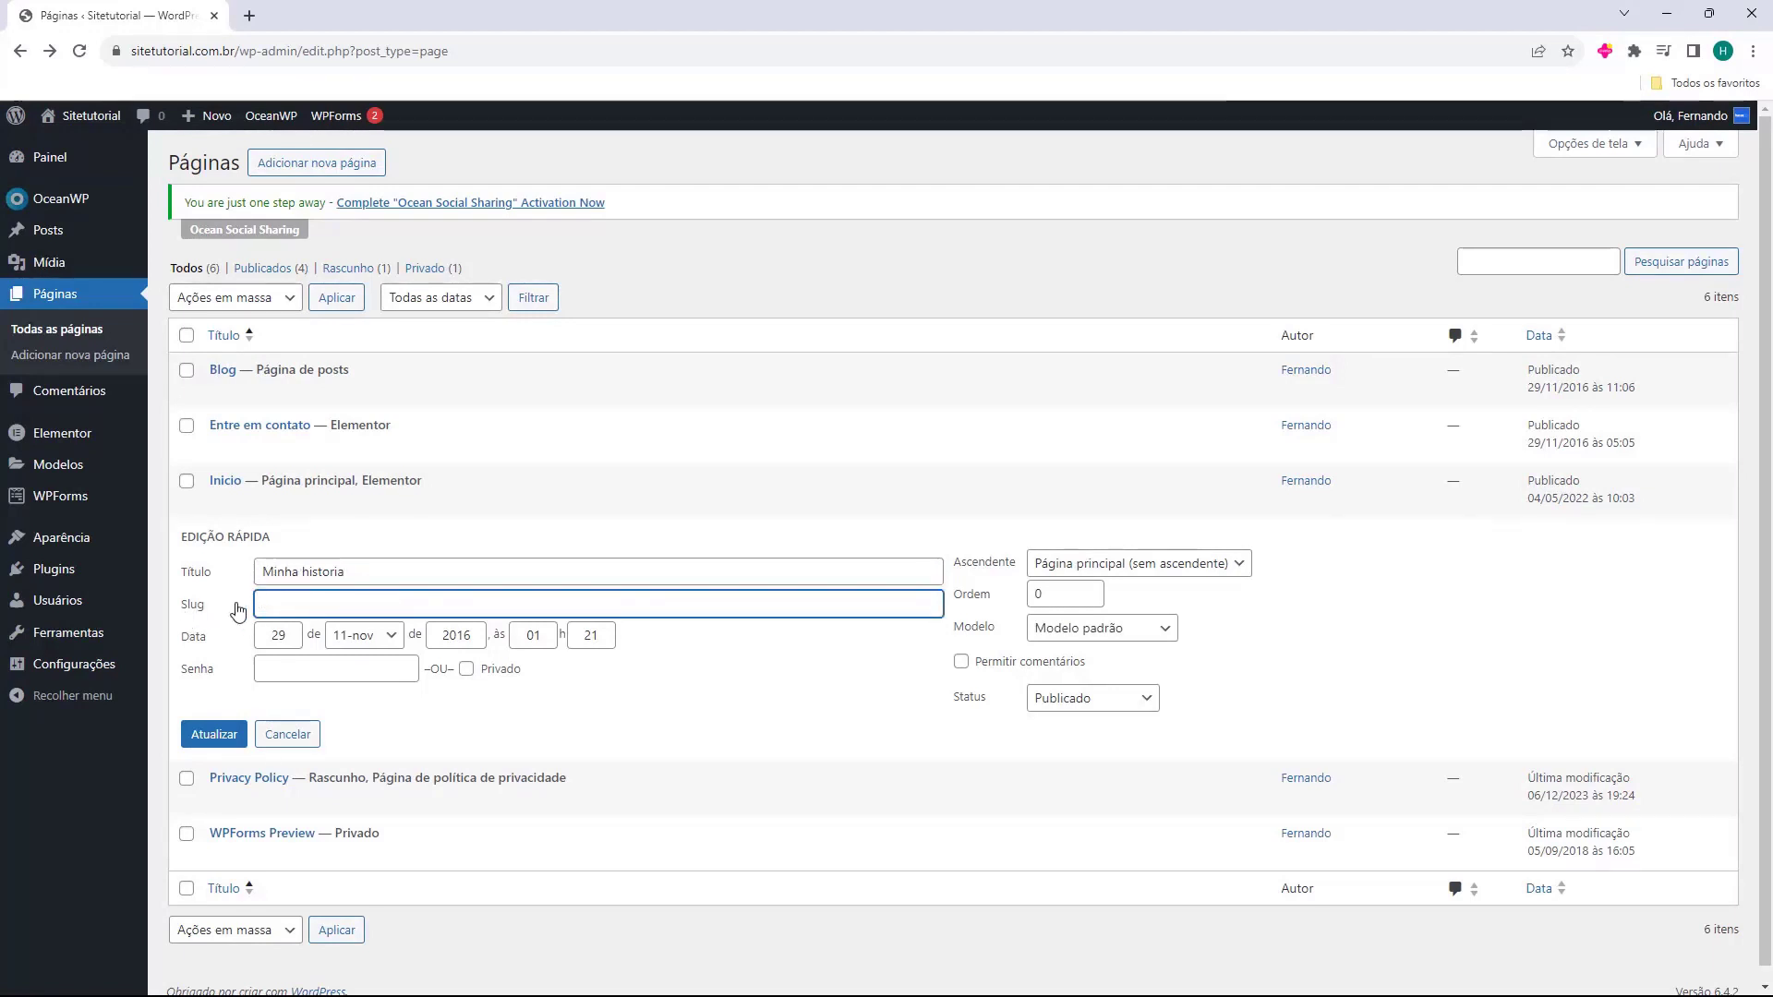
pyautogui.click(215, 736)
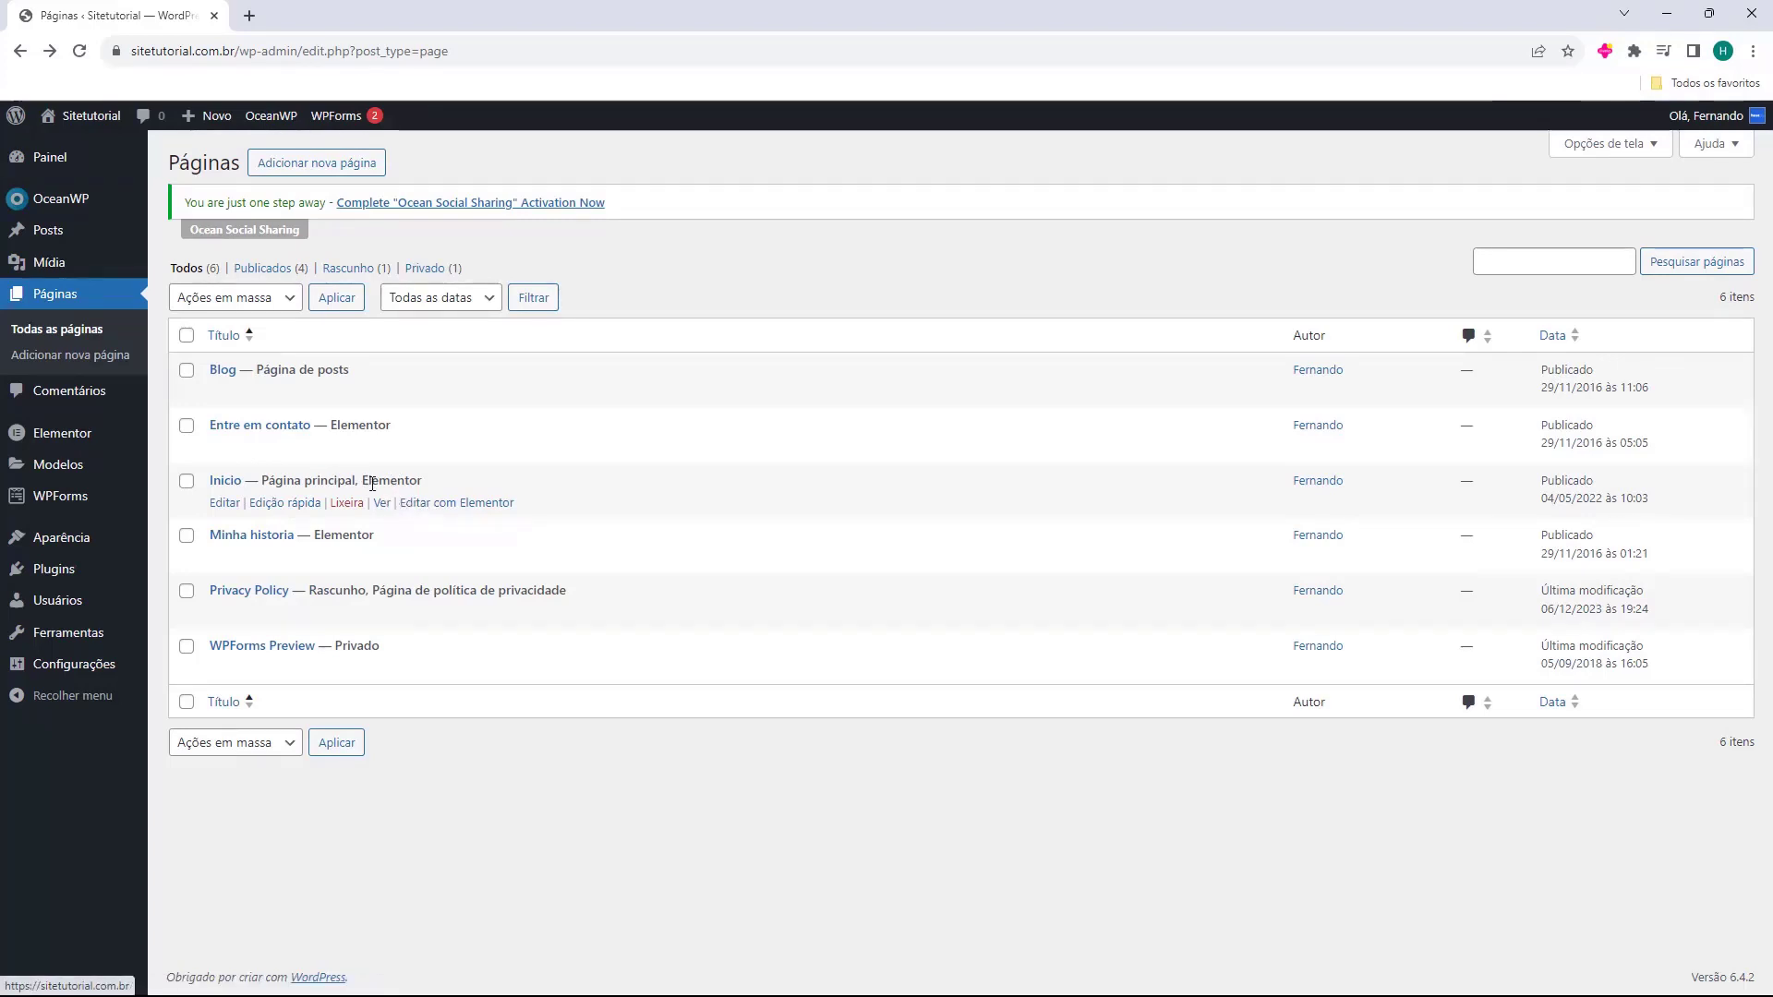
# Open the Inicio page in the Elementor editor.
pyautogui.moveTo(363, 480); pyautogui.dragTo(427, 489)
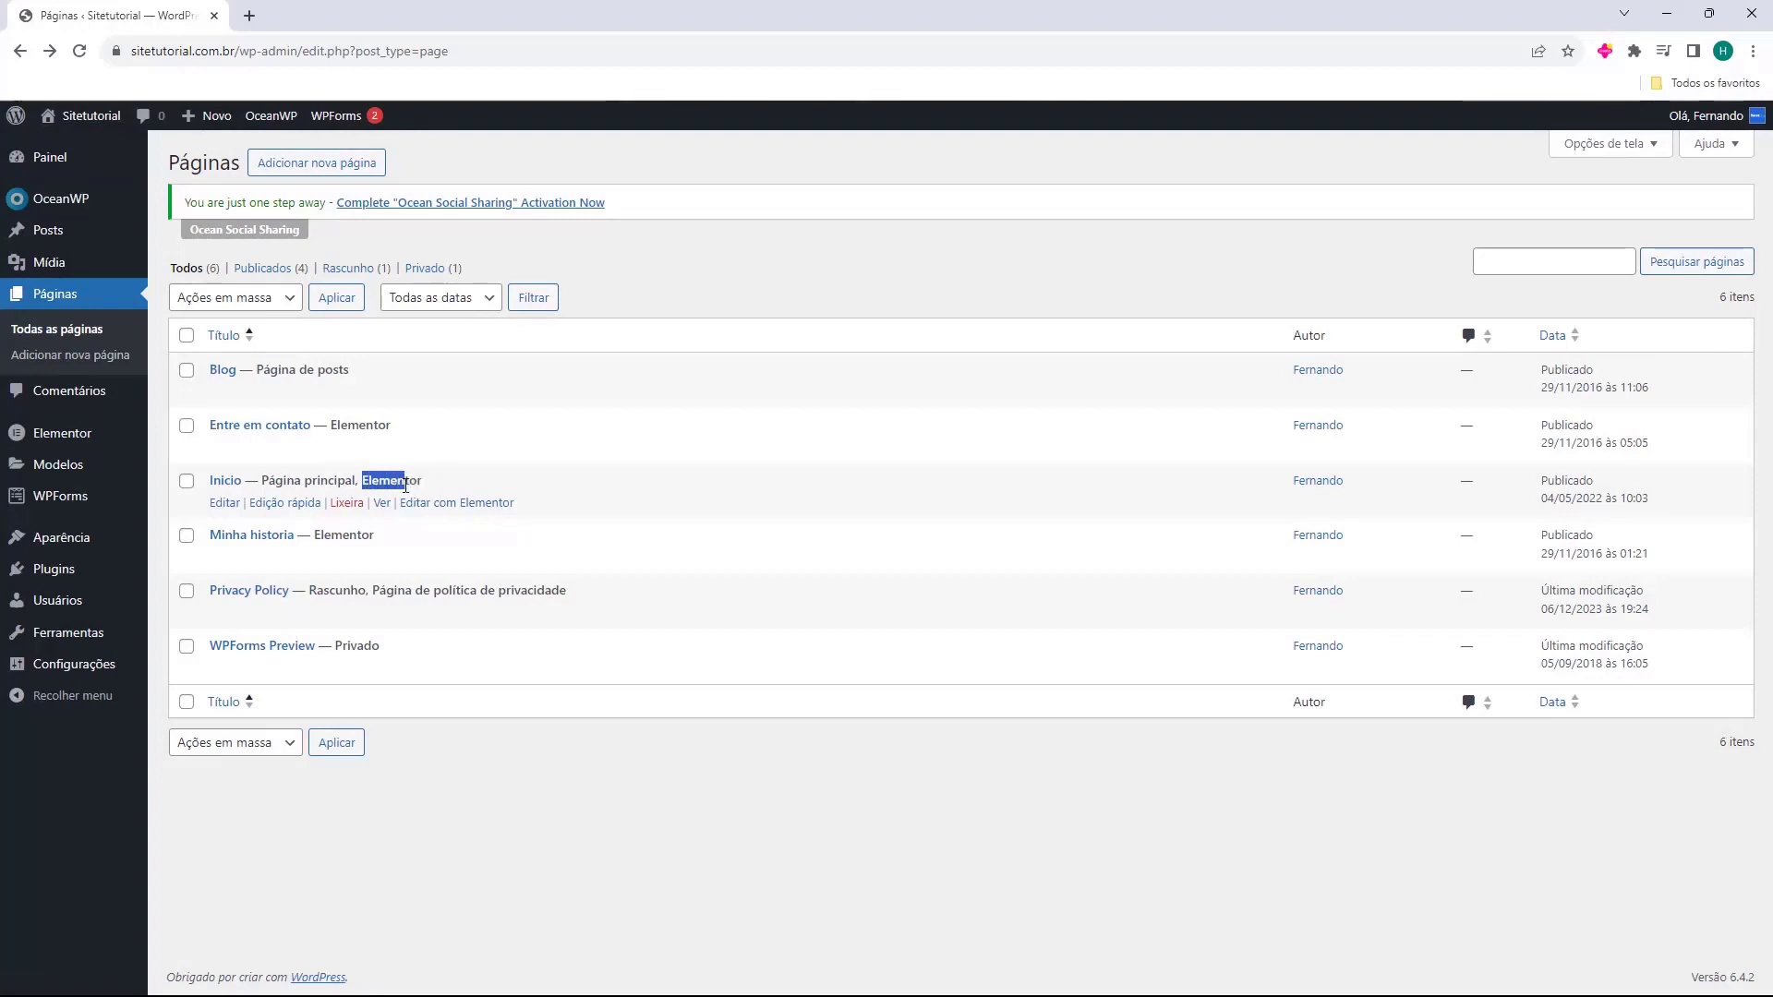
pyautogui.moveTo(332, 427); pyautogui.dragTo(392, 431)
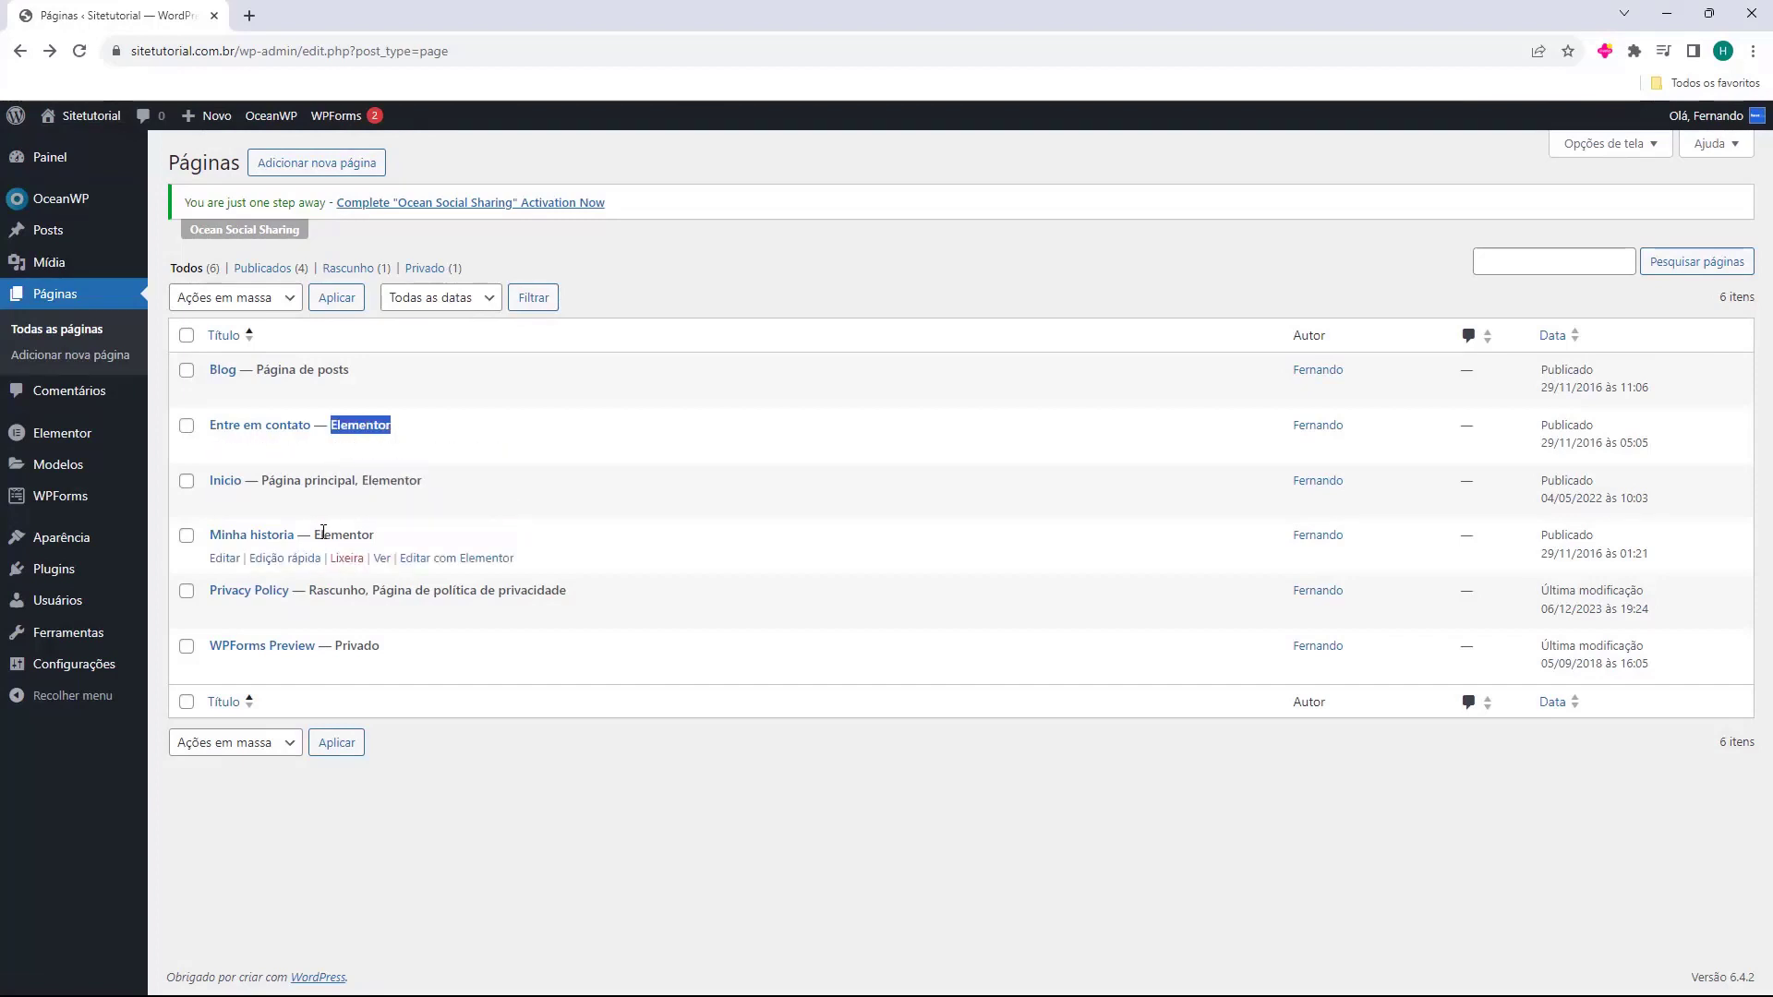
pyautogui.moveTo(316, 534); pyautogui.dragTo(370, 535)
pyautogui.click(369, 476)
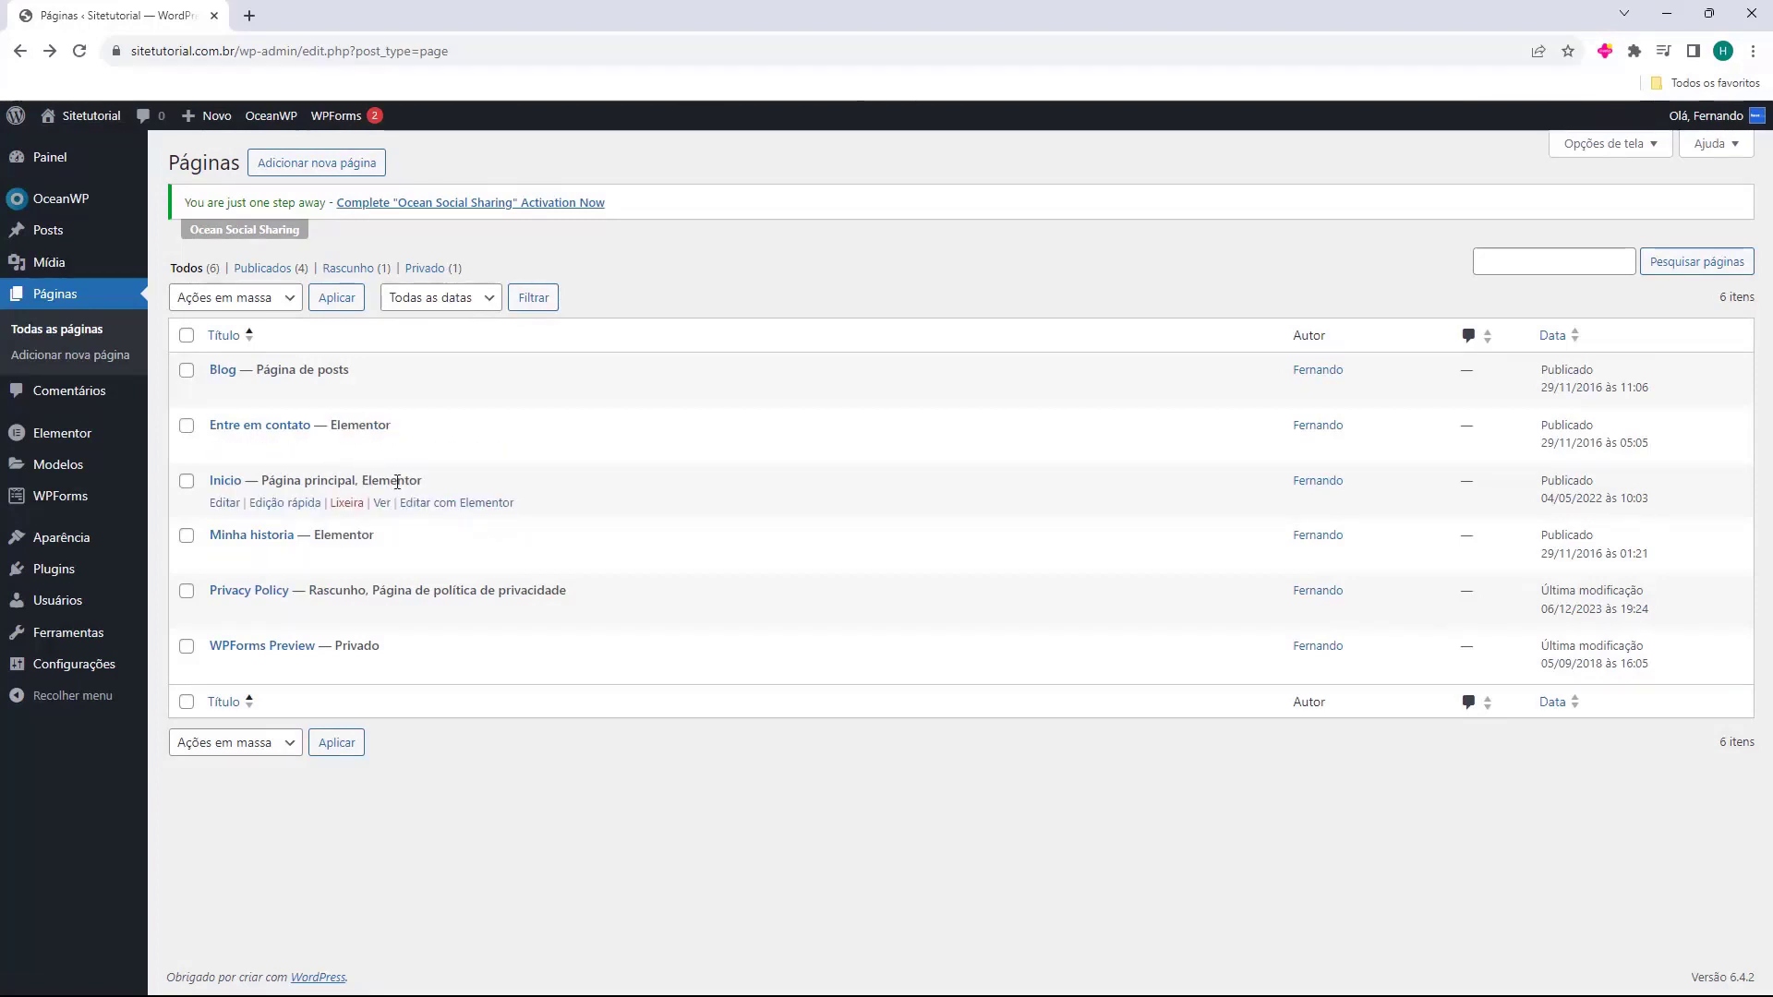
pyautogui.click(429, 506)
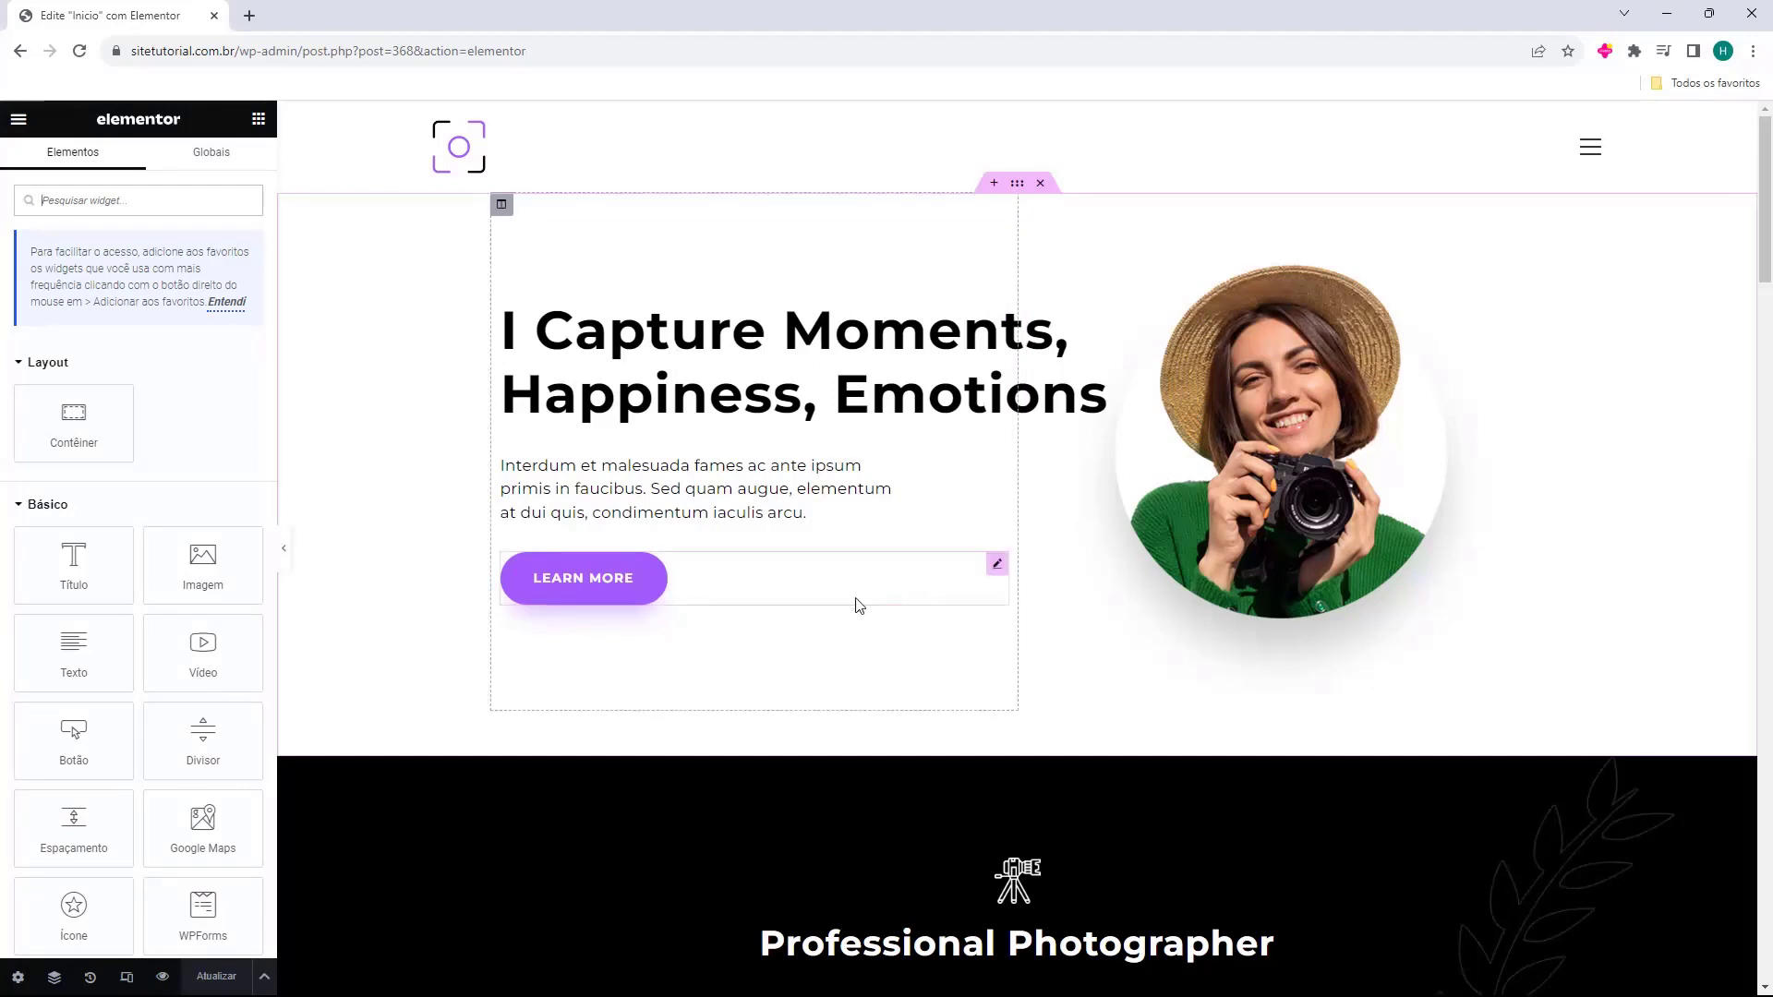
pyautogui.click(226, 302)
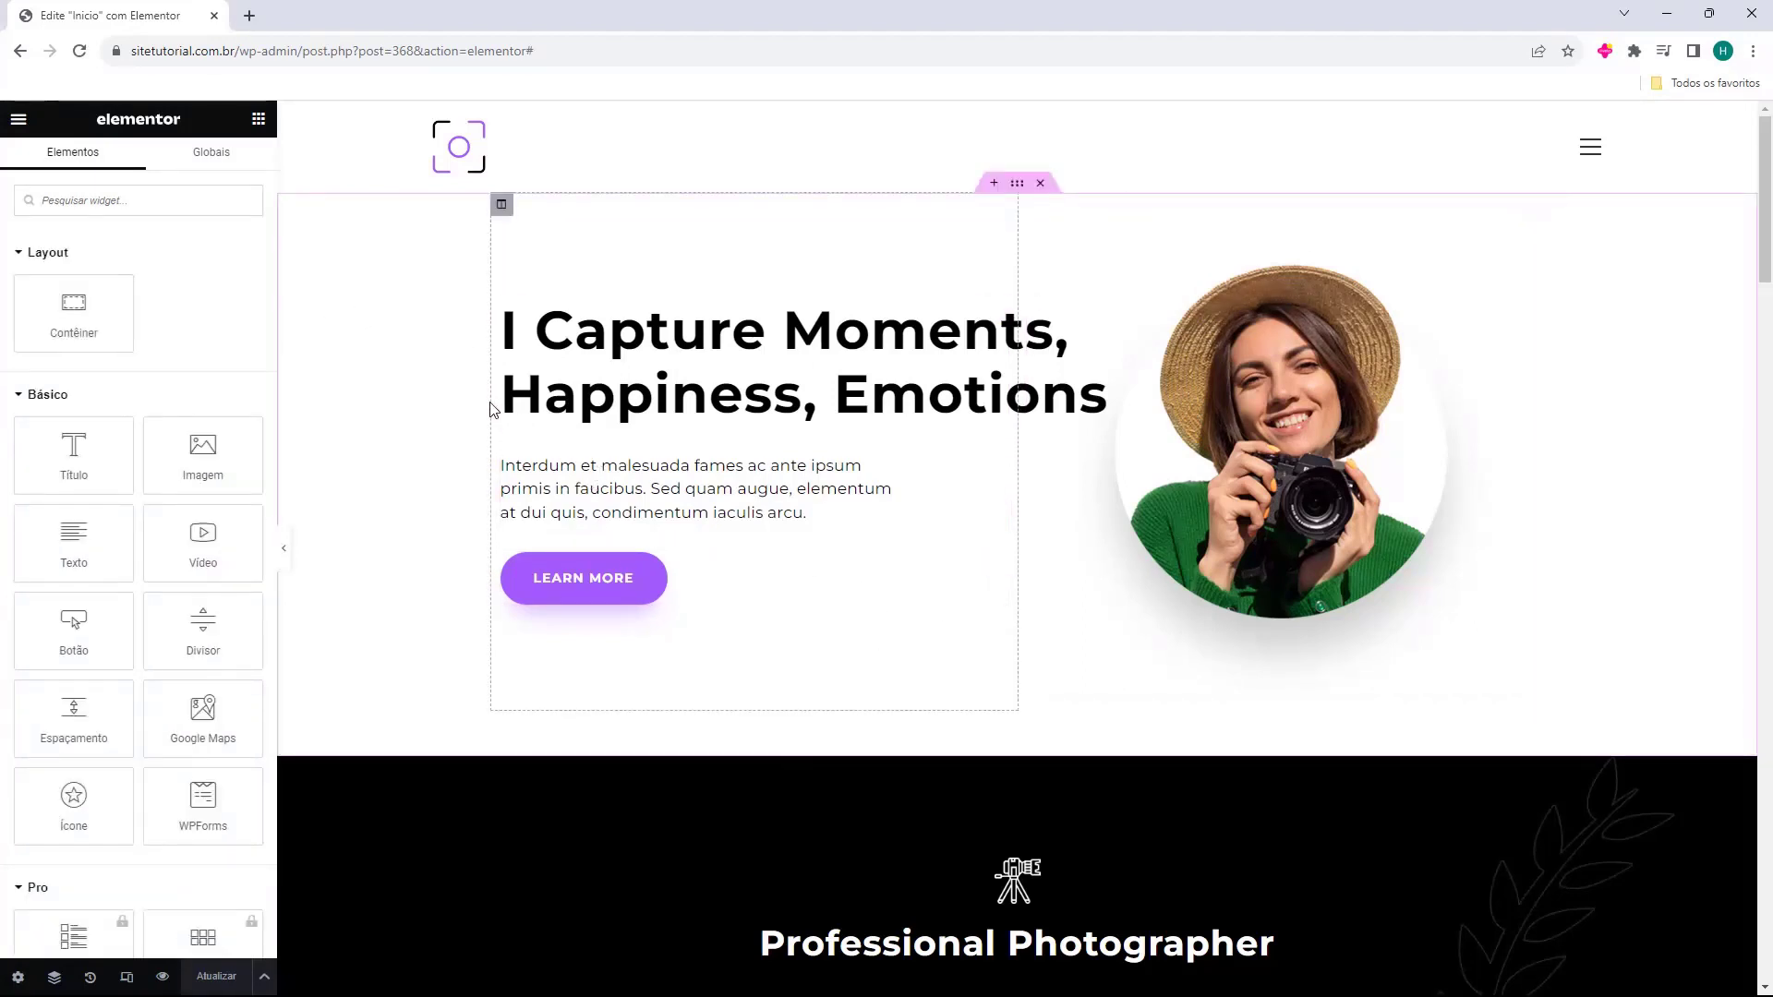
pyautogui.scroll(-2, 450, 331)
pyautogui.scroll(-10, 452, 323)
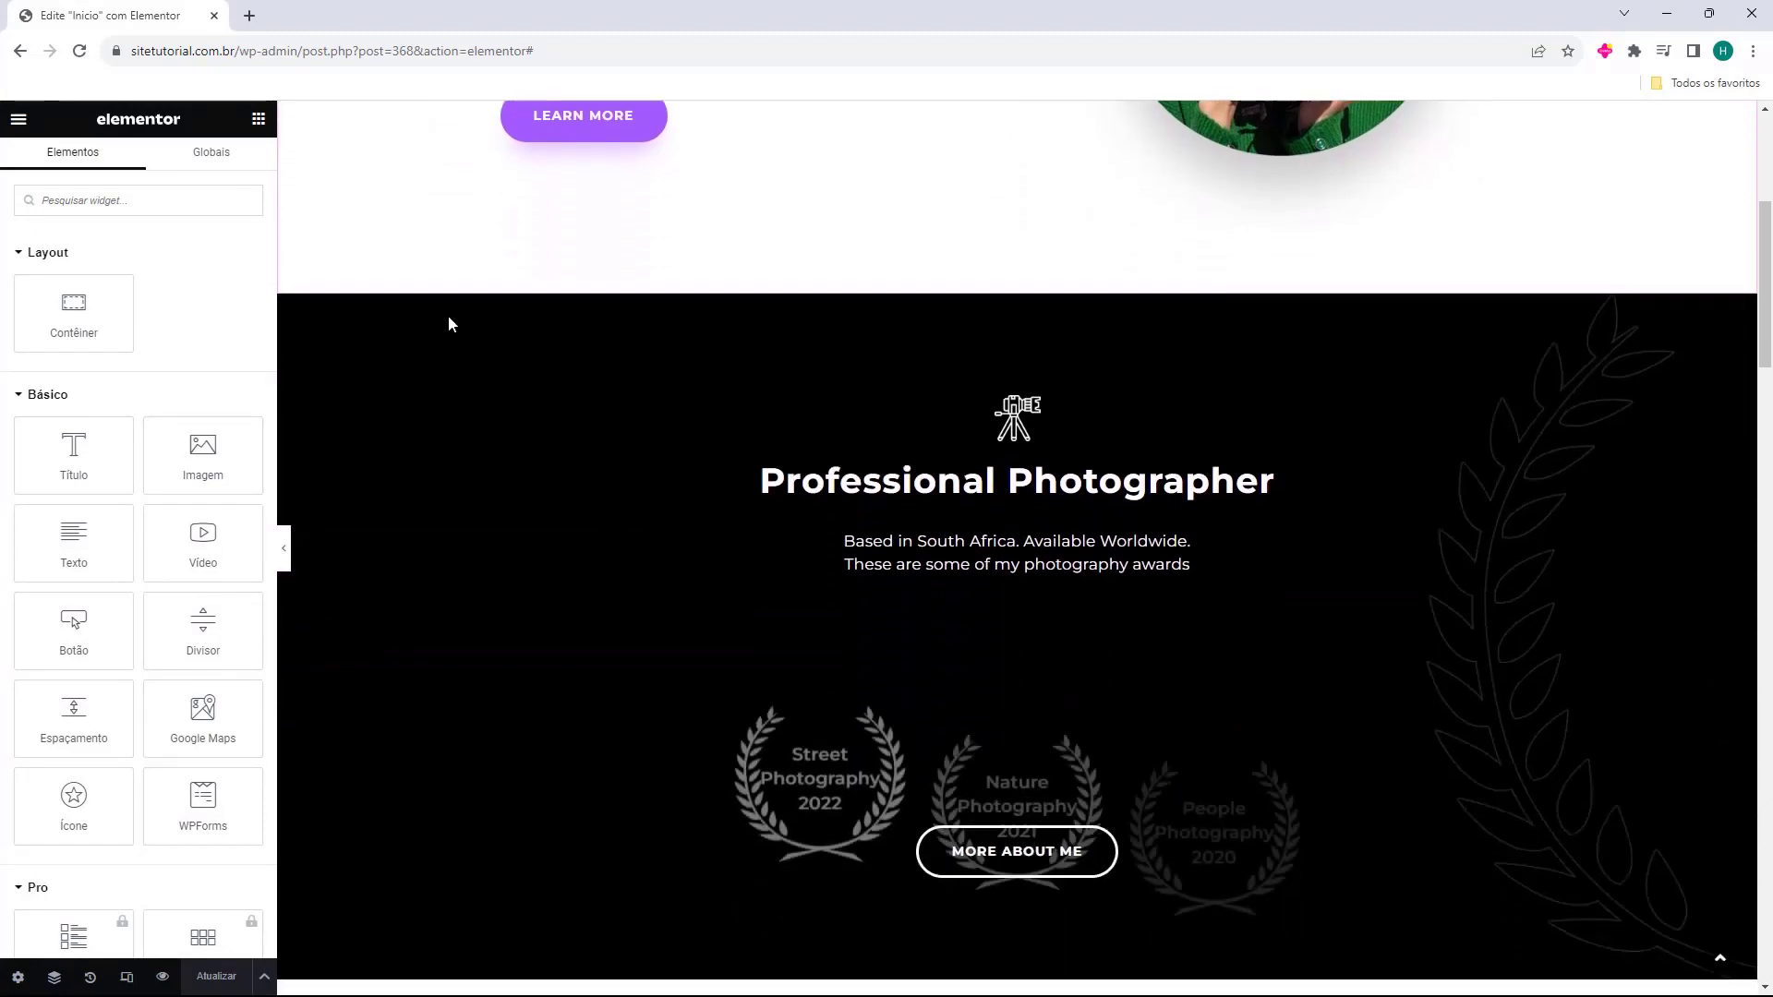
pyautogui.scroll(-8, 450, 323)
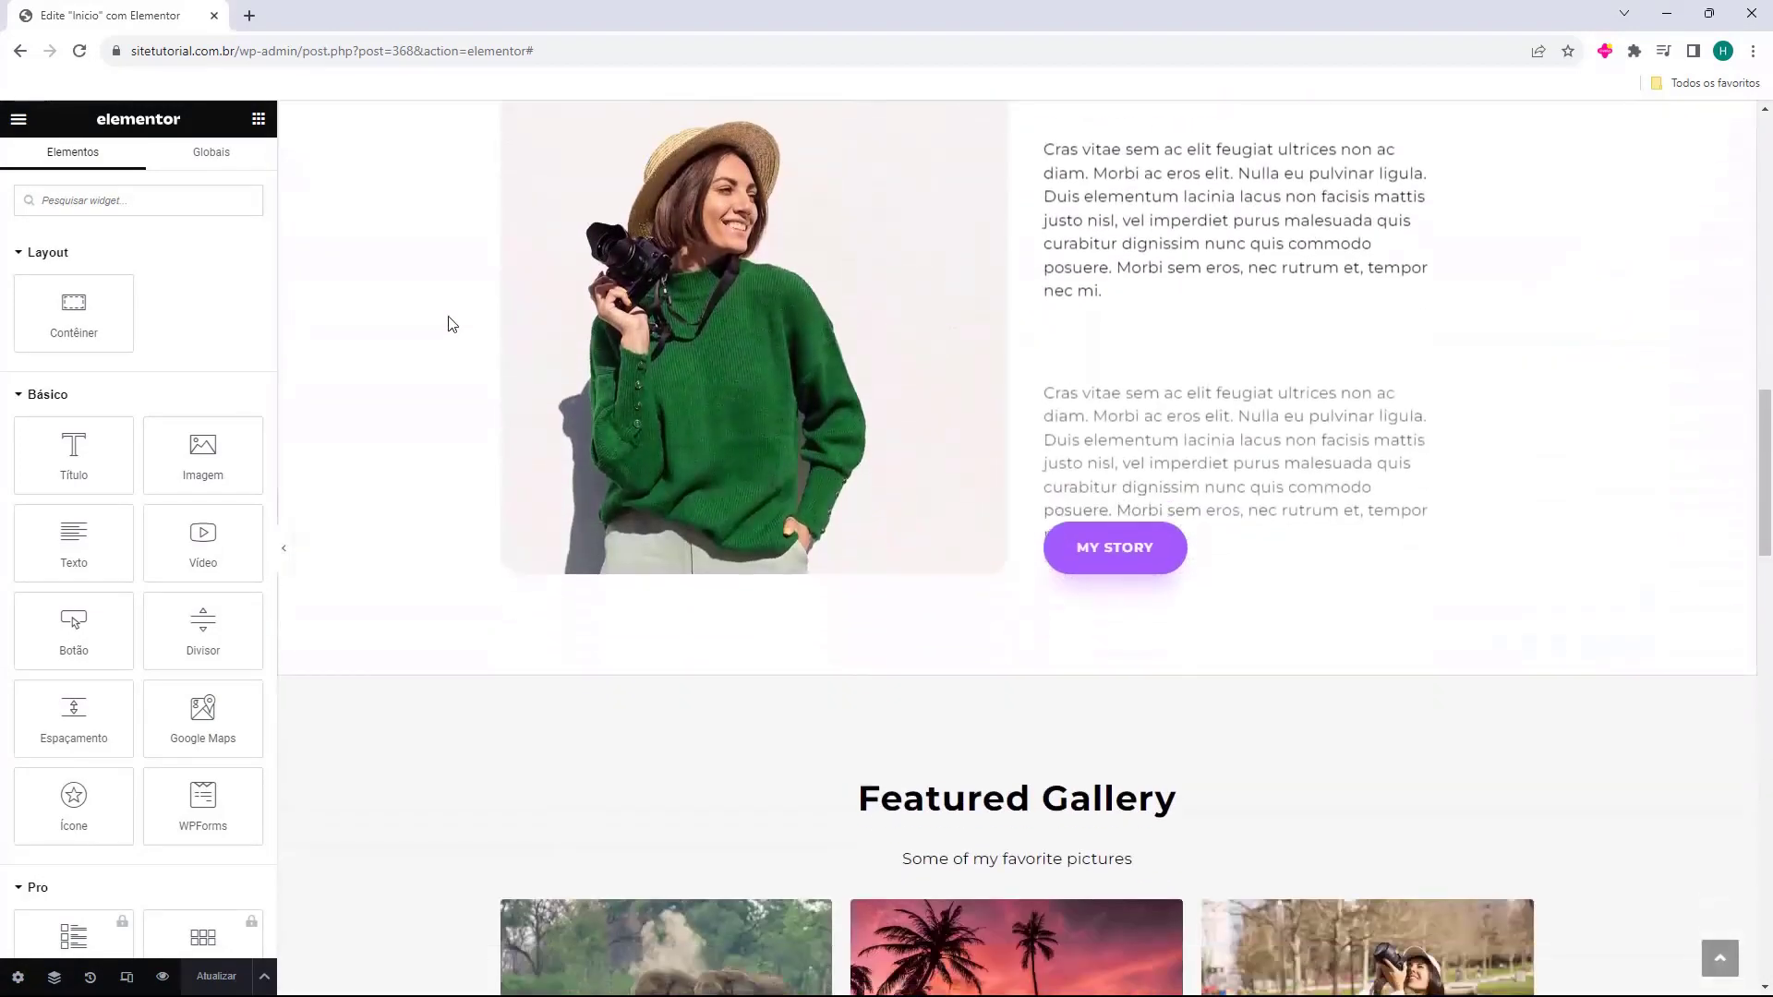
pyautogui.scroll(-15, 450, 323)
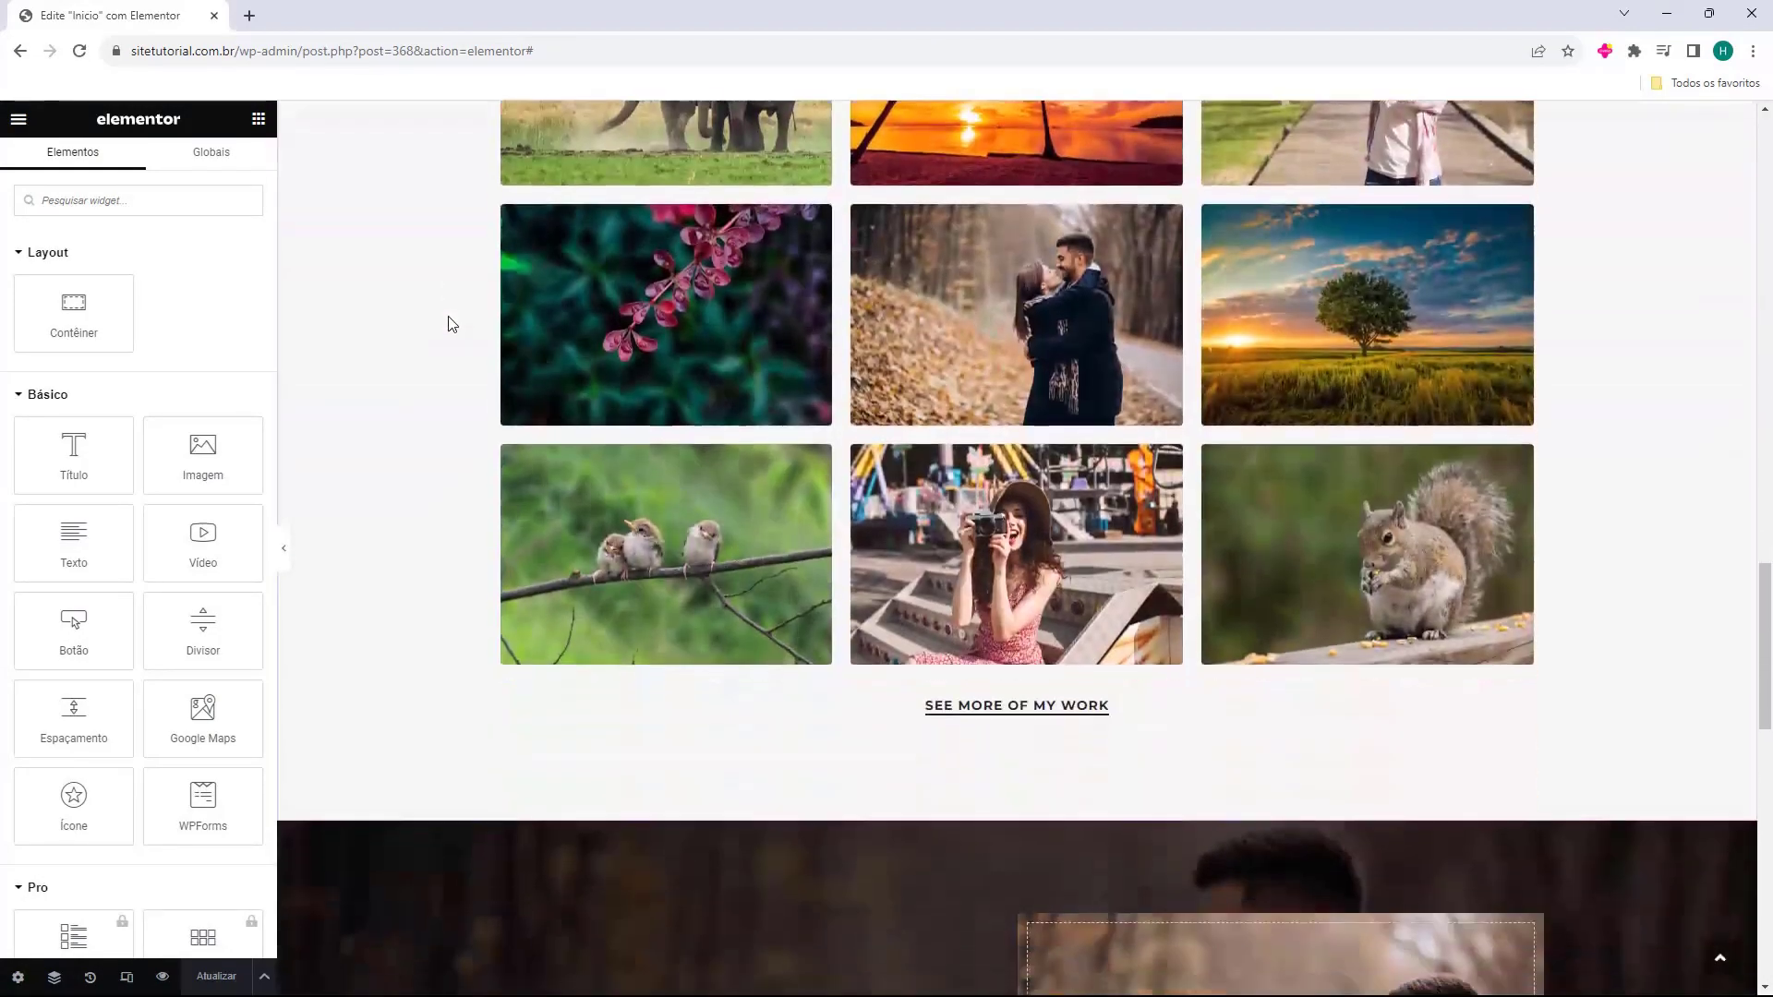
pyautogui.scroll(-2, 438, 321)
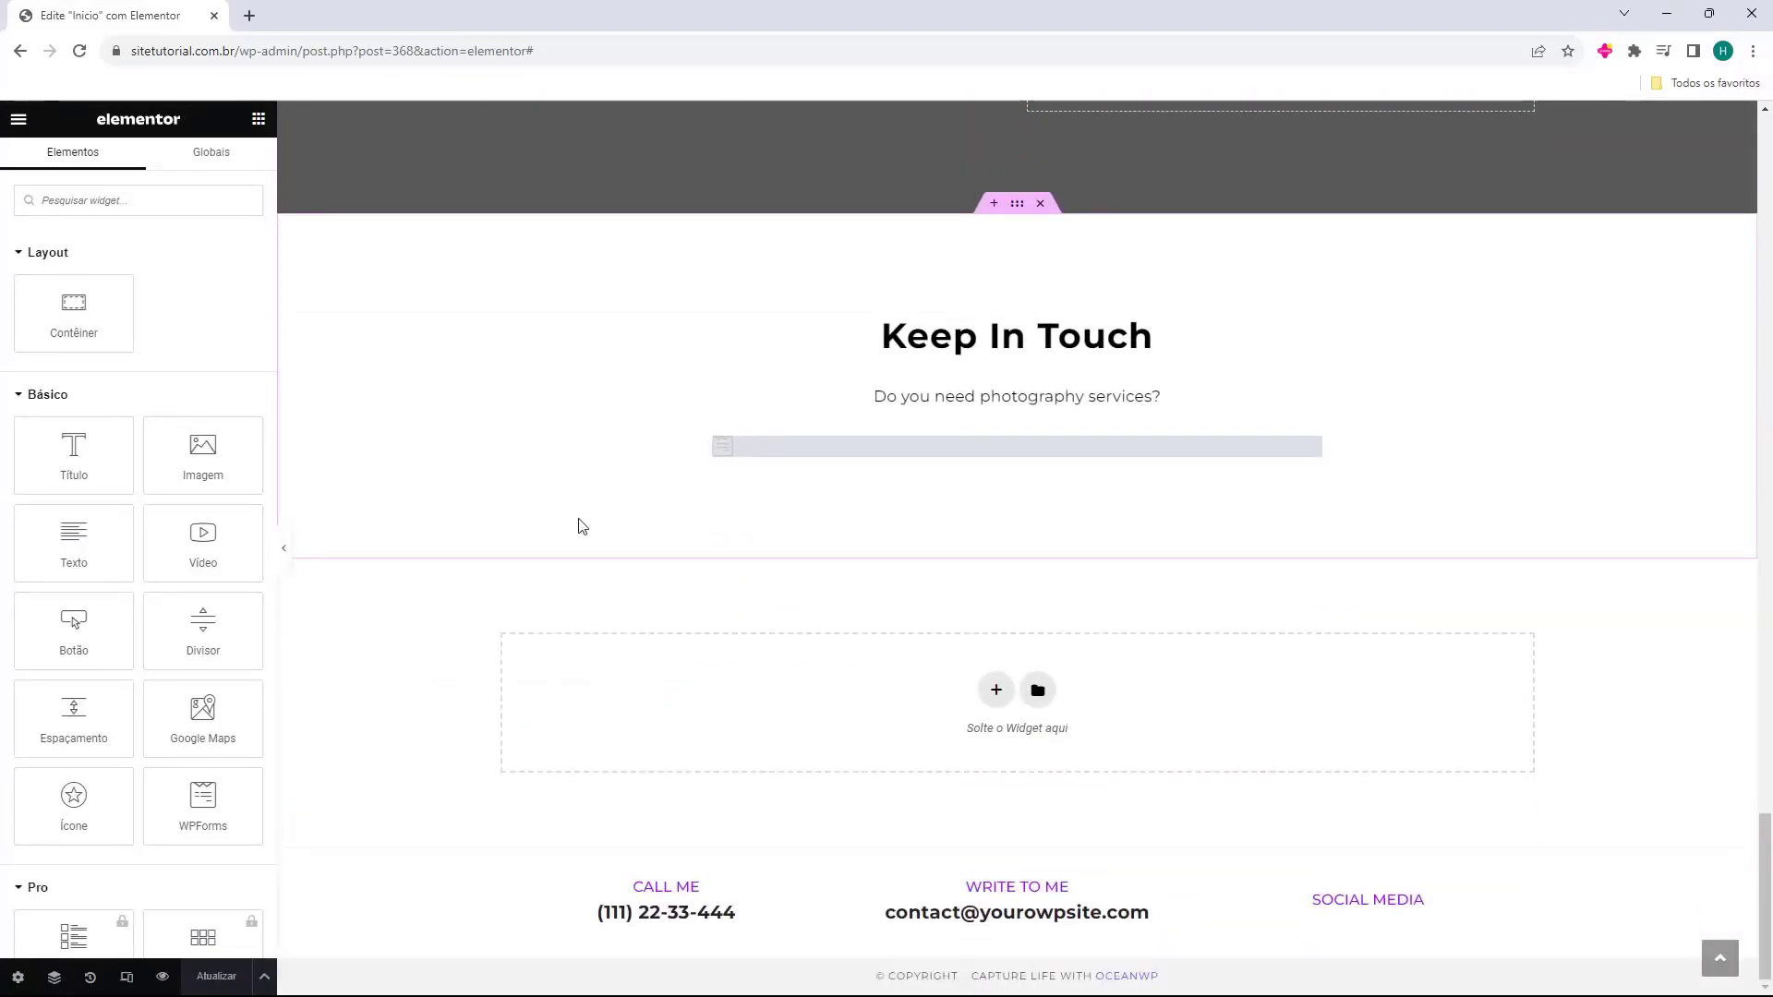
pyautogui.scroll(20, 637, 661)
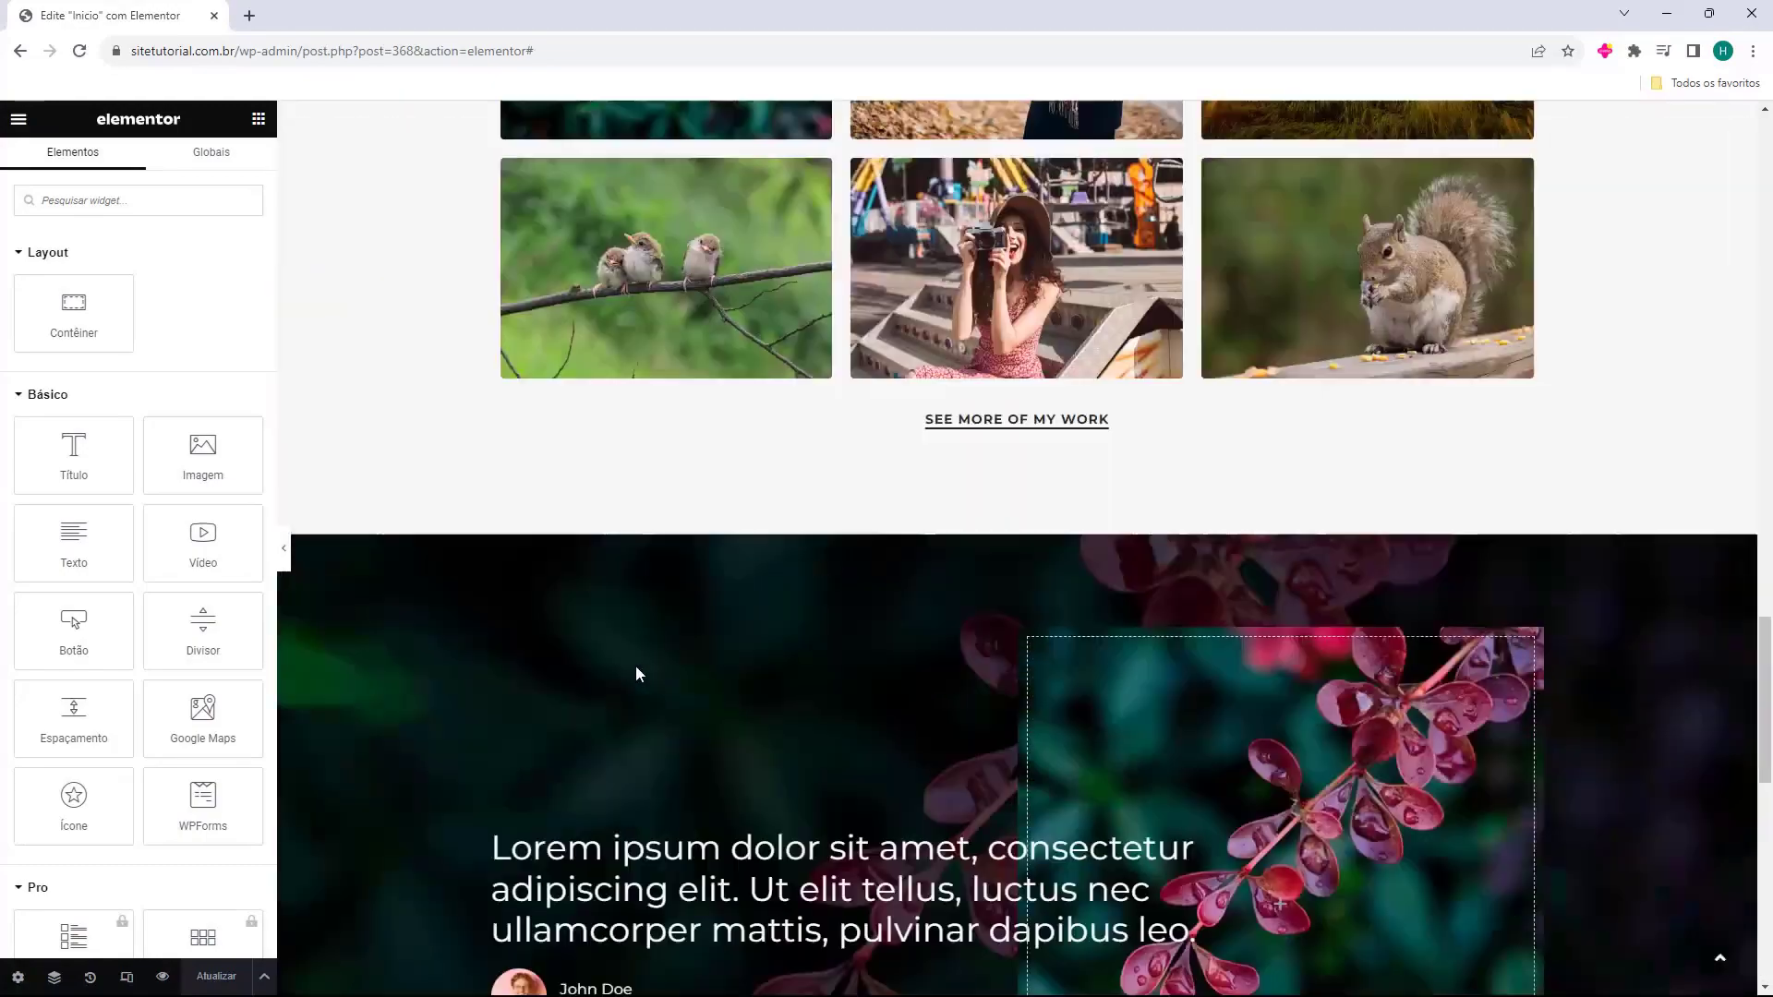
pyautogui.scroll(10, 630, 667)
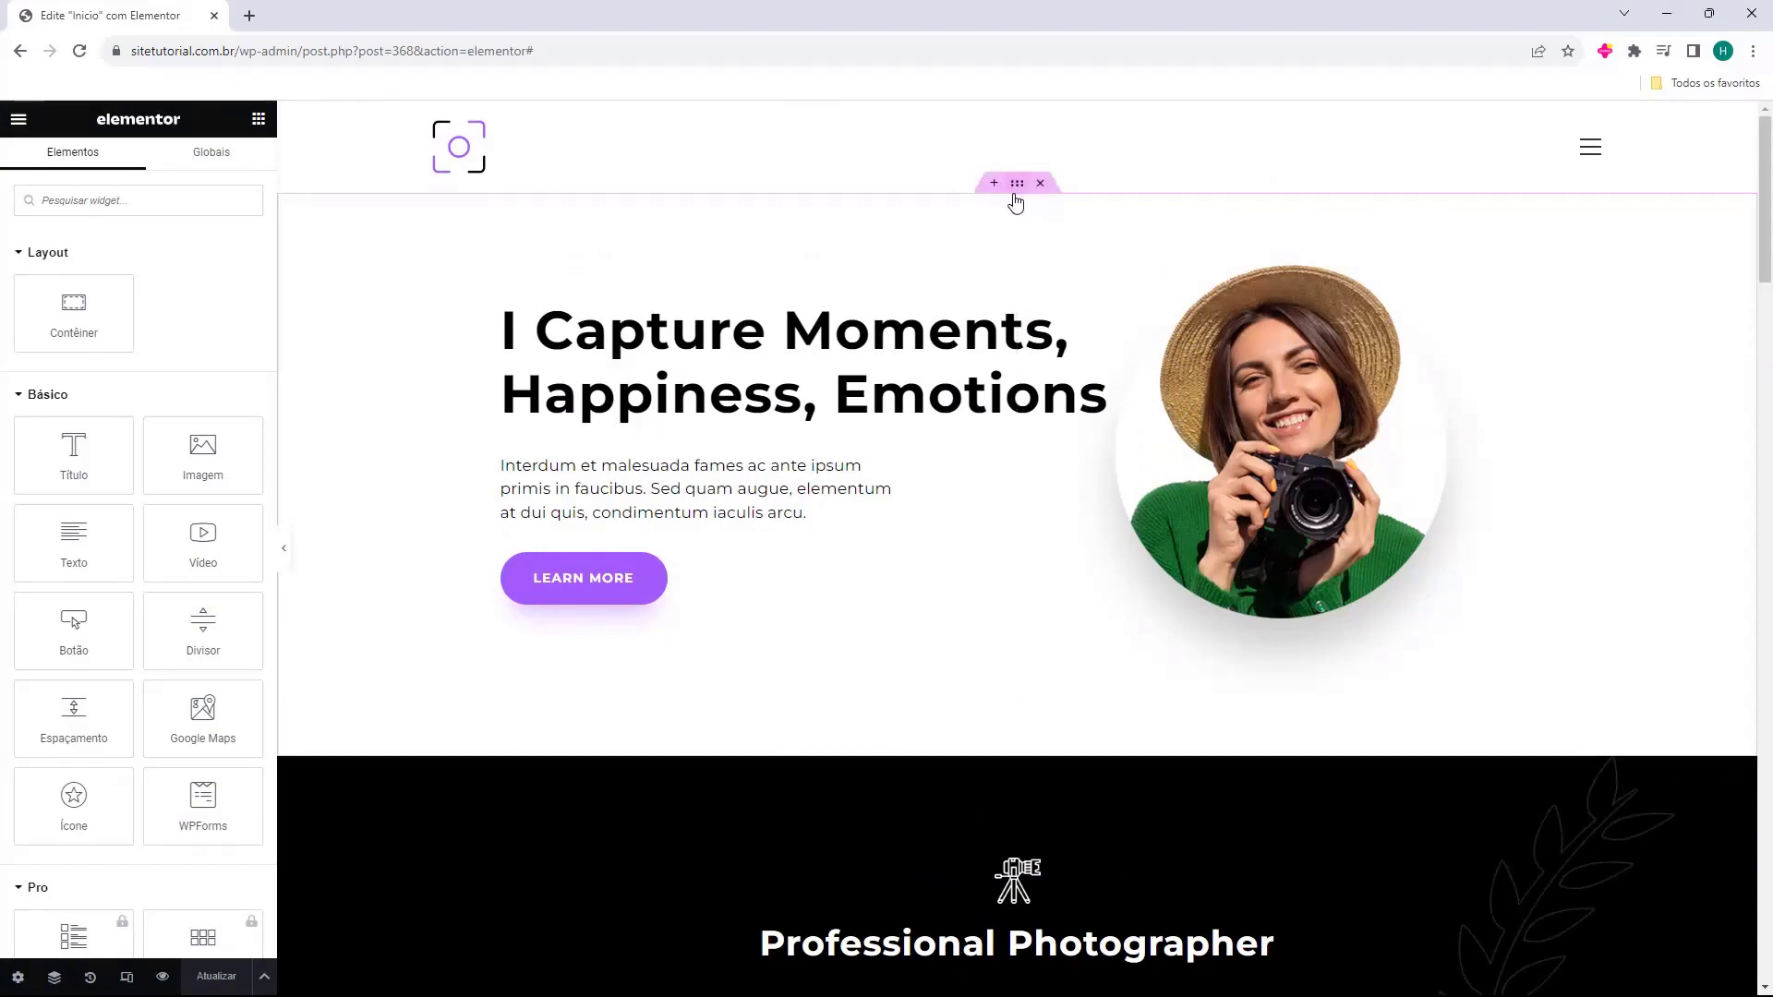
pyautogui.scroll(-20, 974, 477)
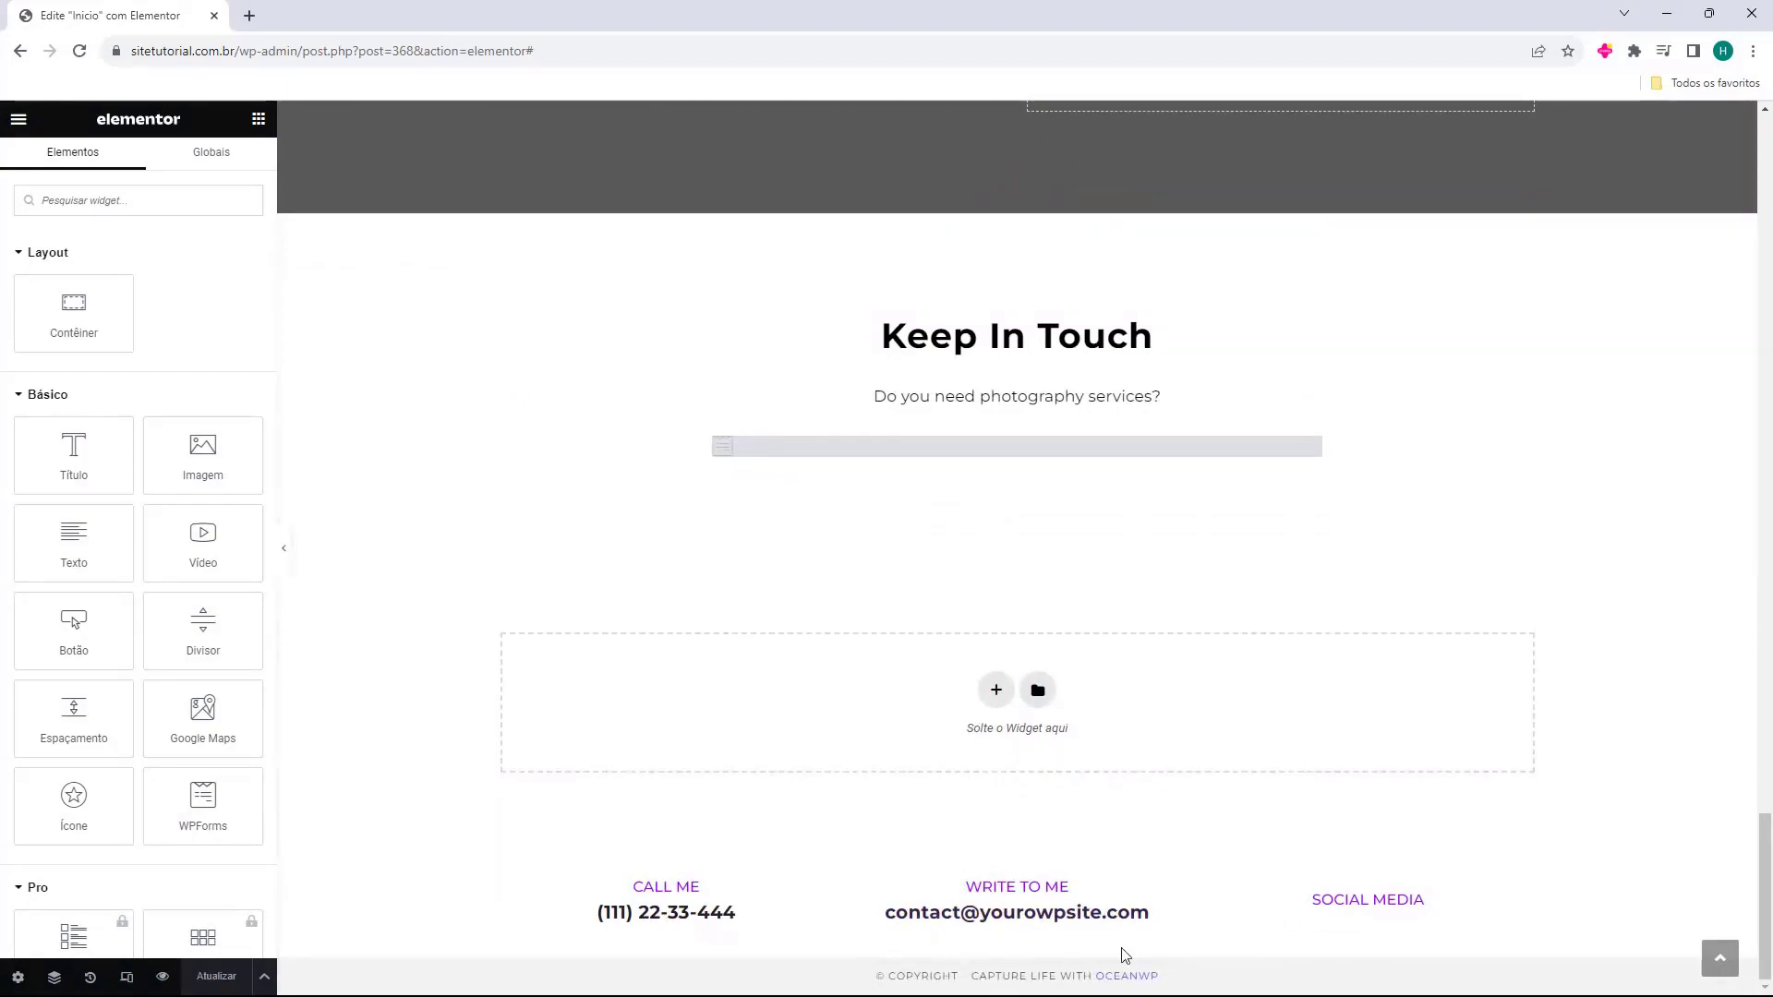
pyautogui.scroll(20, 872, 838)
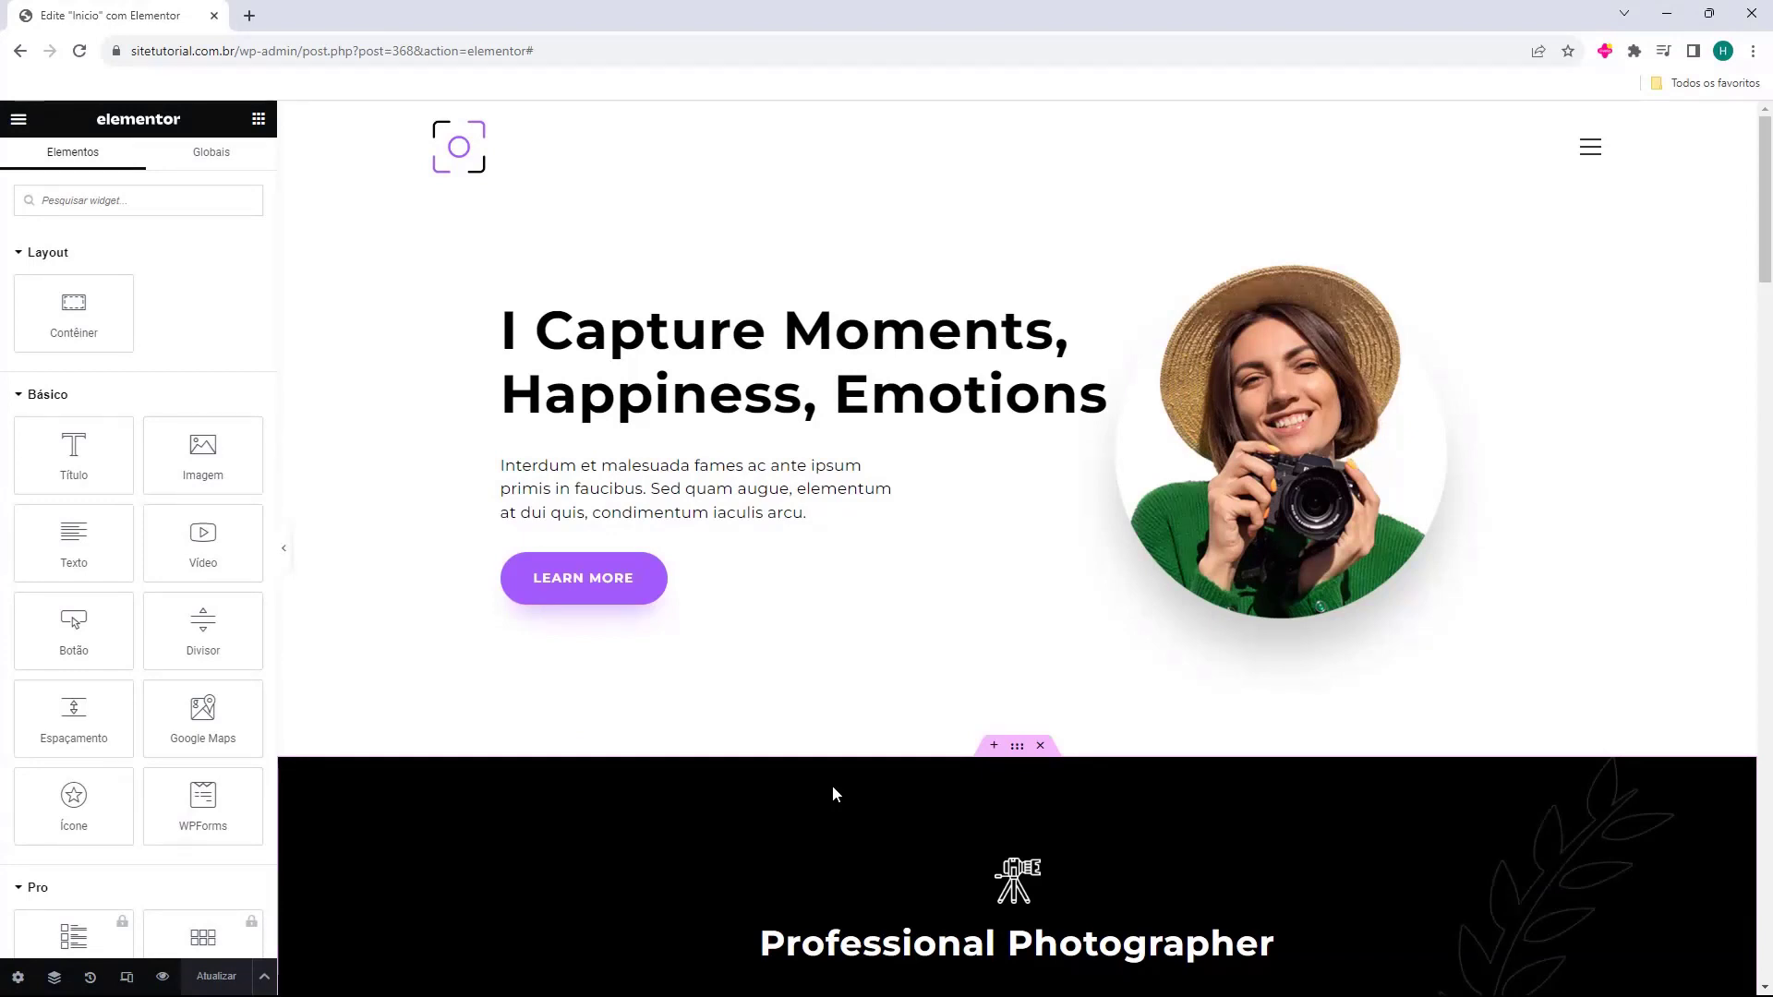
# Select the hero heading 'I Capture Moments, Happiness, Emotions' and its title text.
pyautogui.click(849, 359)
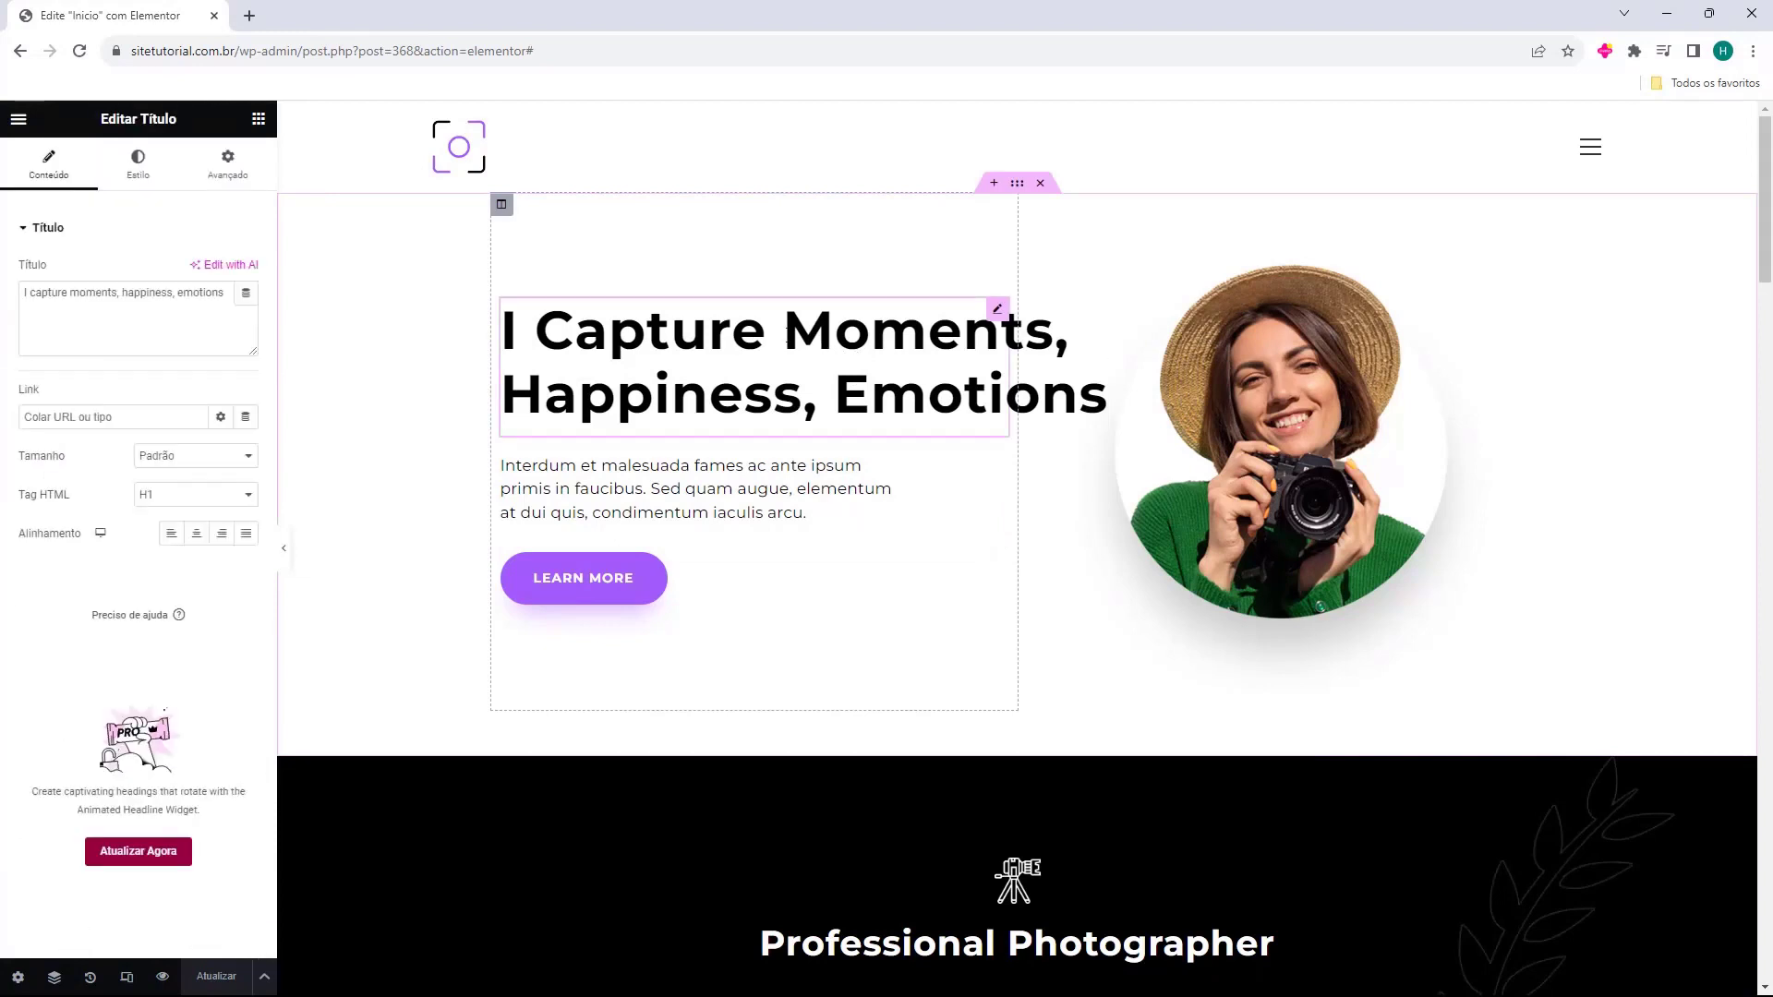
pyautogui.click(757, 322)
pyautogui.tripleClick(118, 293)
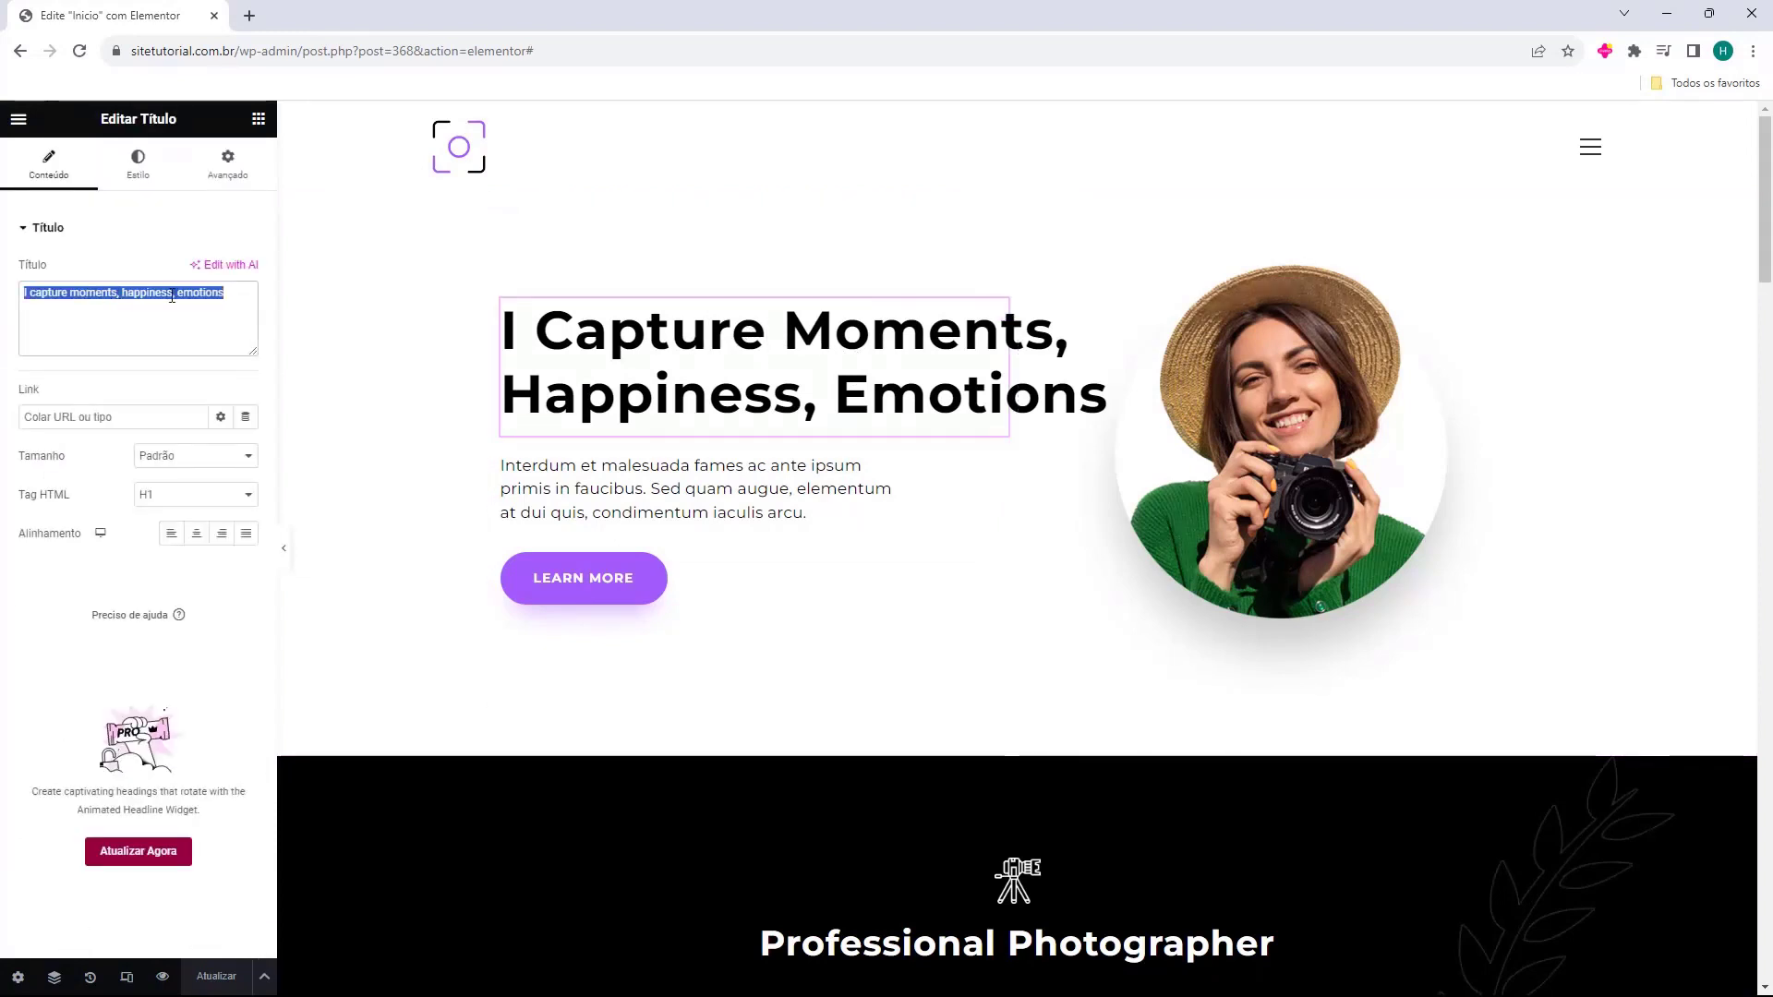
pyautogui.click(74, 292)
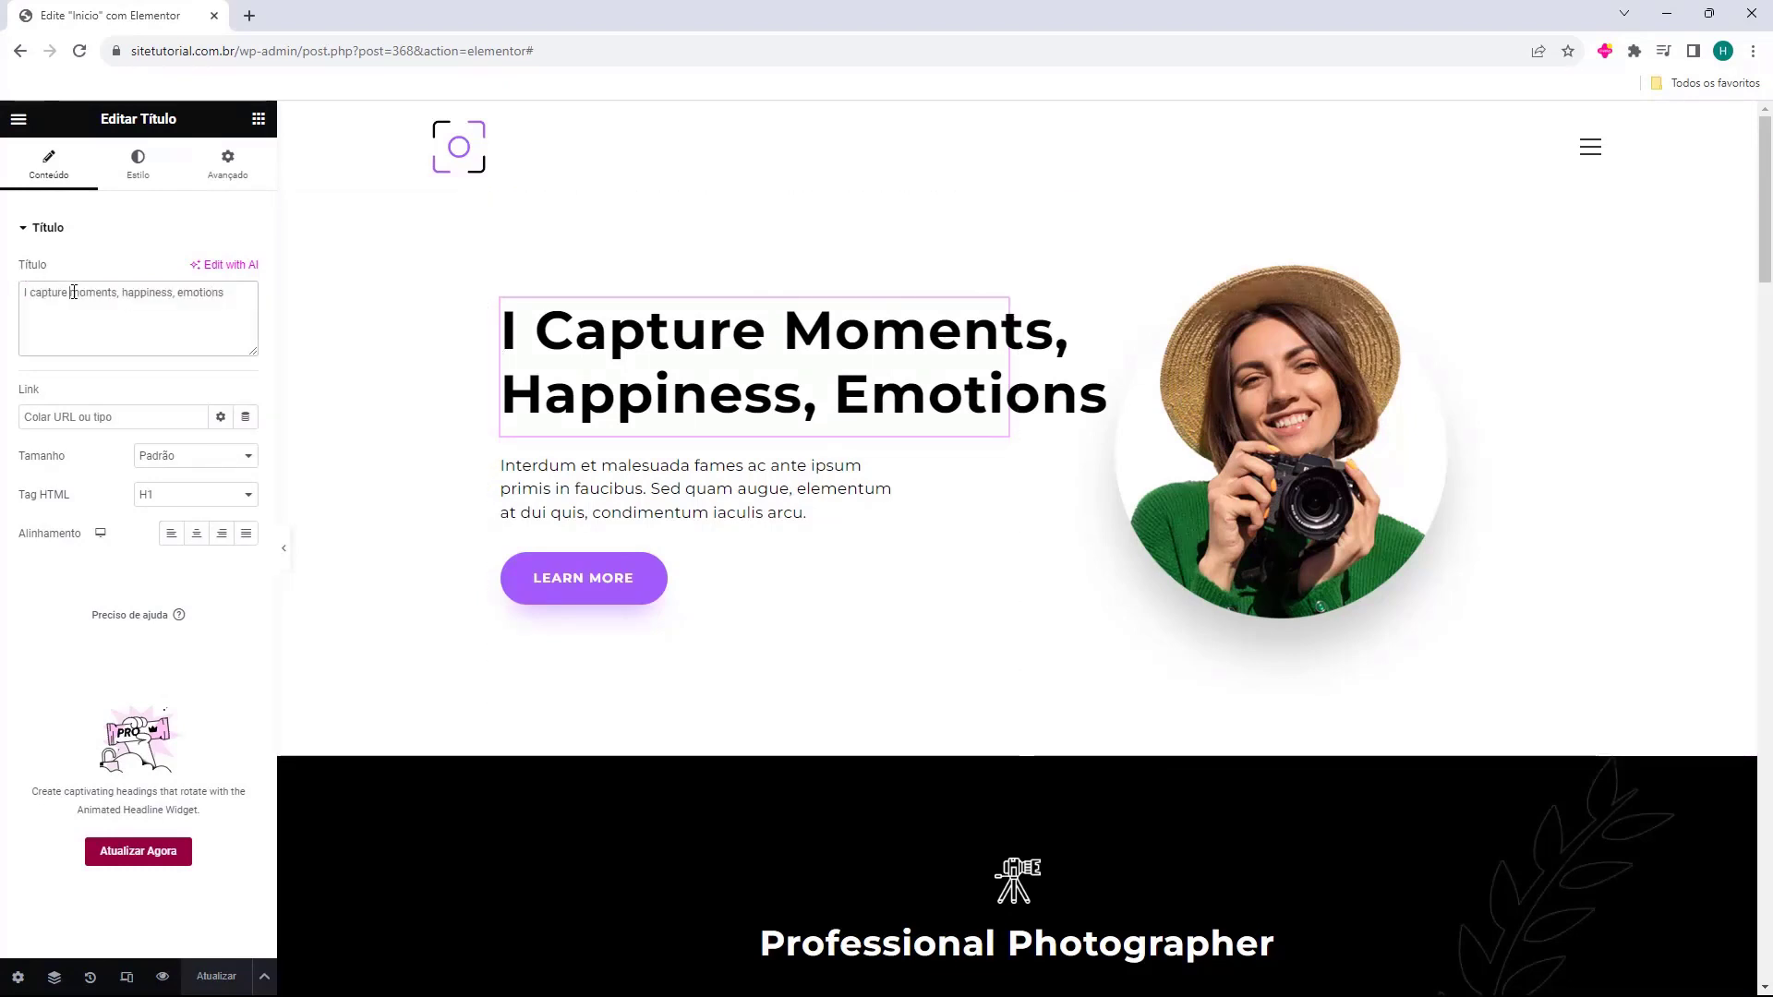
pyautogui.tripleClick(73, 291)
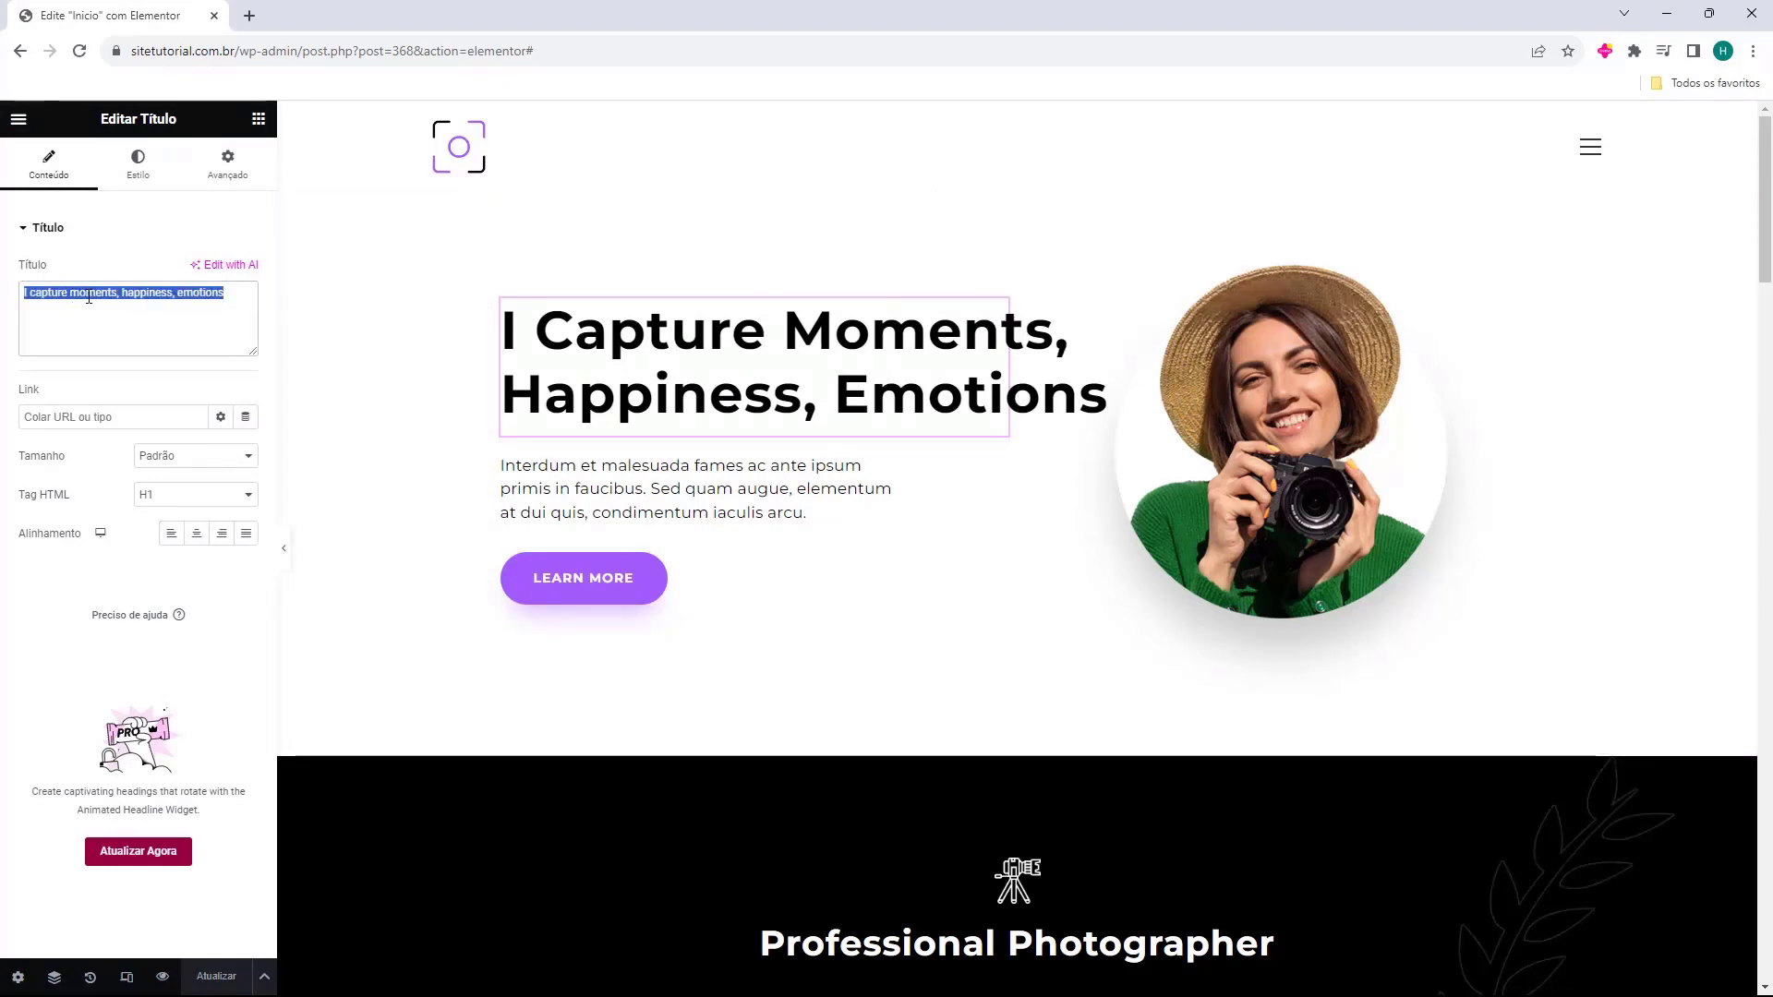
# Browse the hero photo's media library, close it unchanged, and reselect the hero heading.
pyautogui.click(1228, 457)
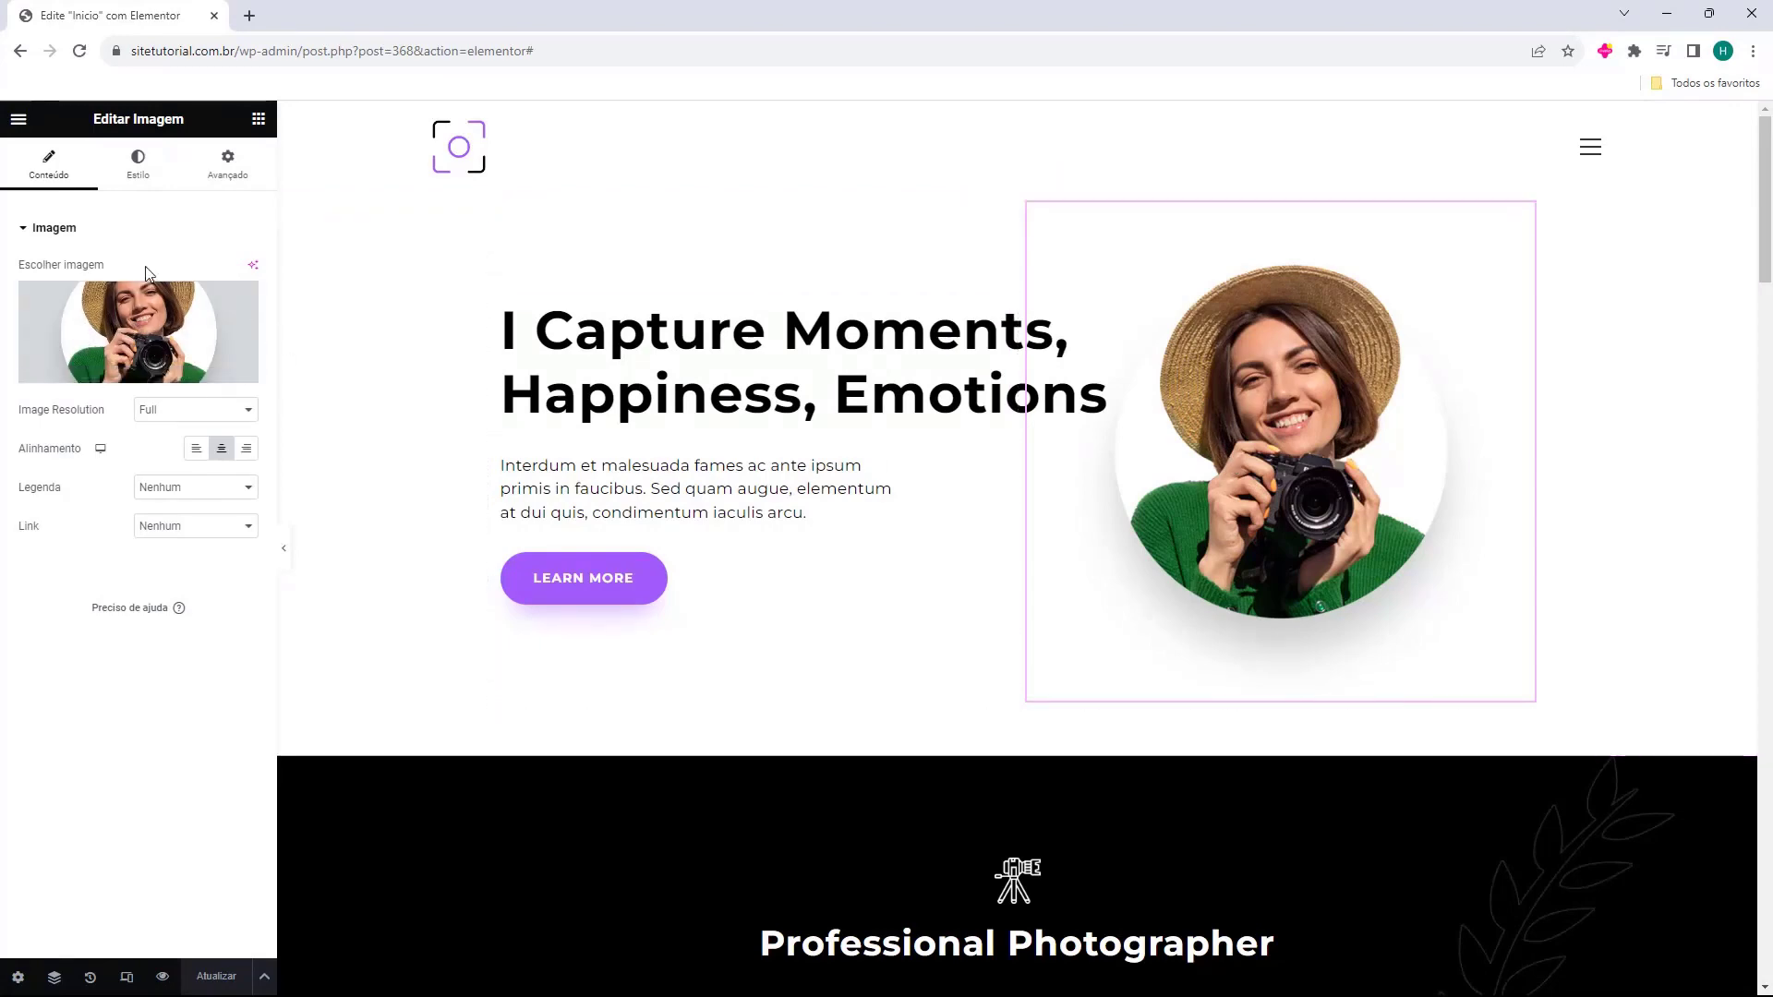
pyautogui.click(126, 322)
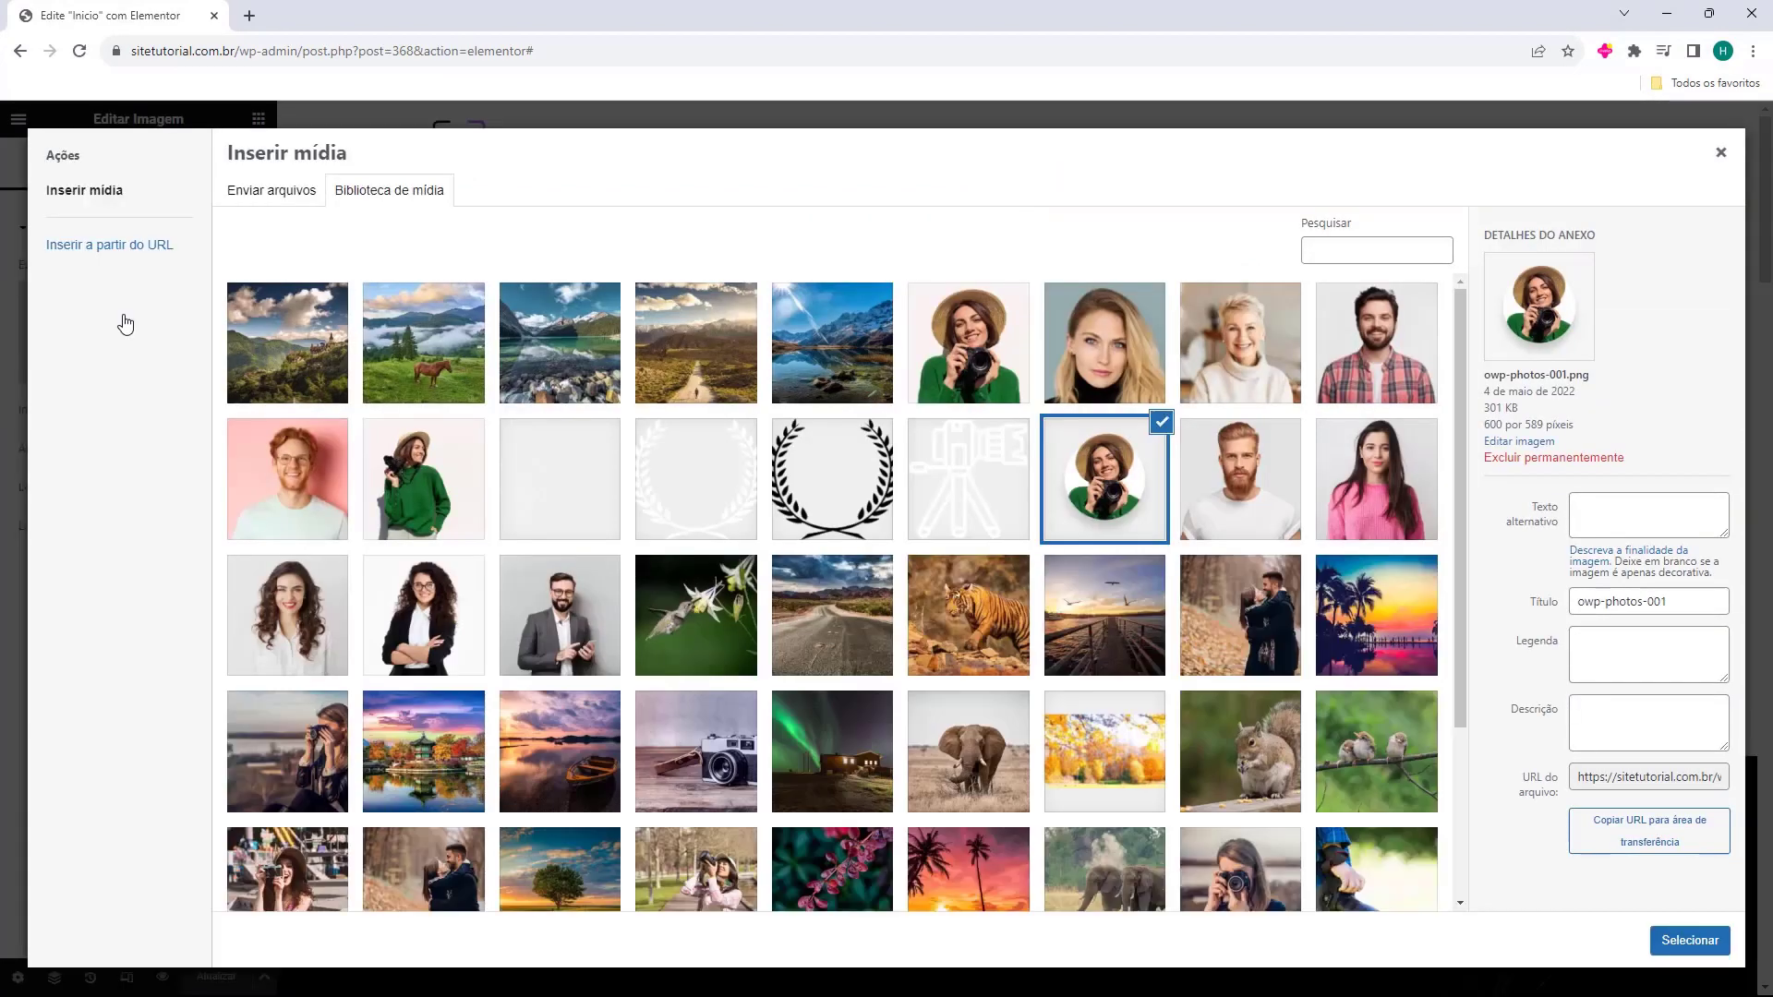
pyautogui.scroll(-3, 1142, 741)
pyautogui.scroll(3, 1080, 787)
pyautogui.scroll(-3, 746, 589)
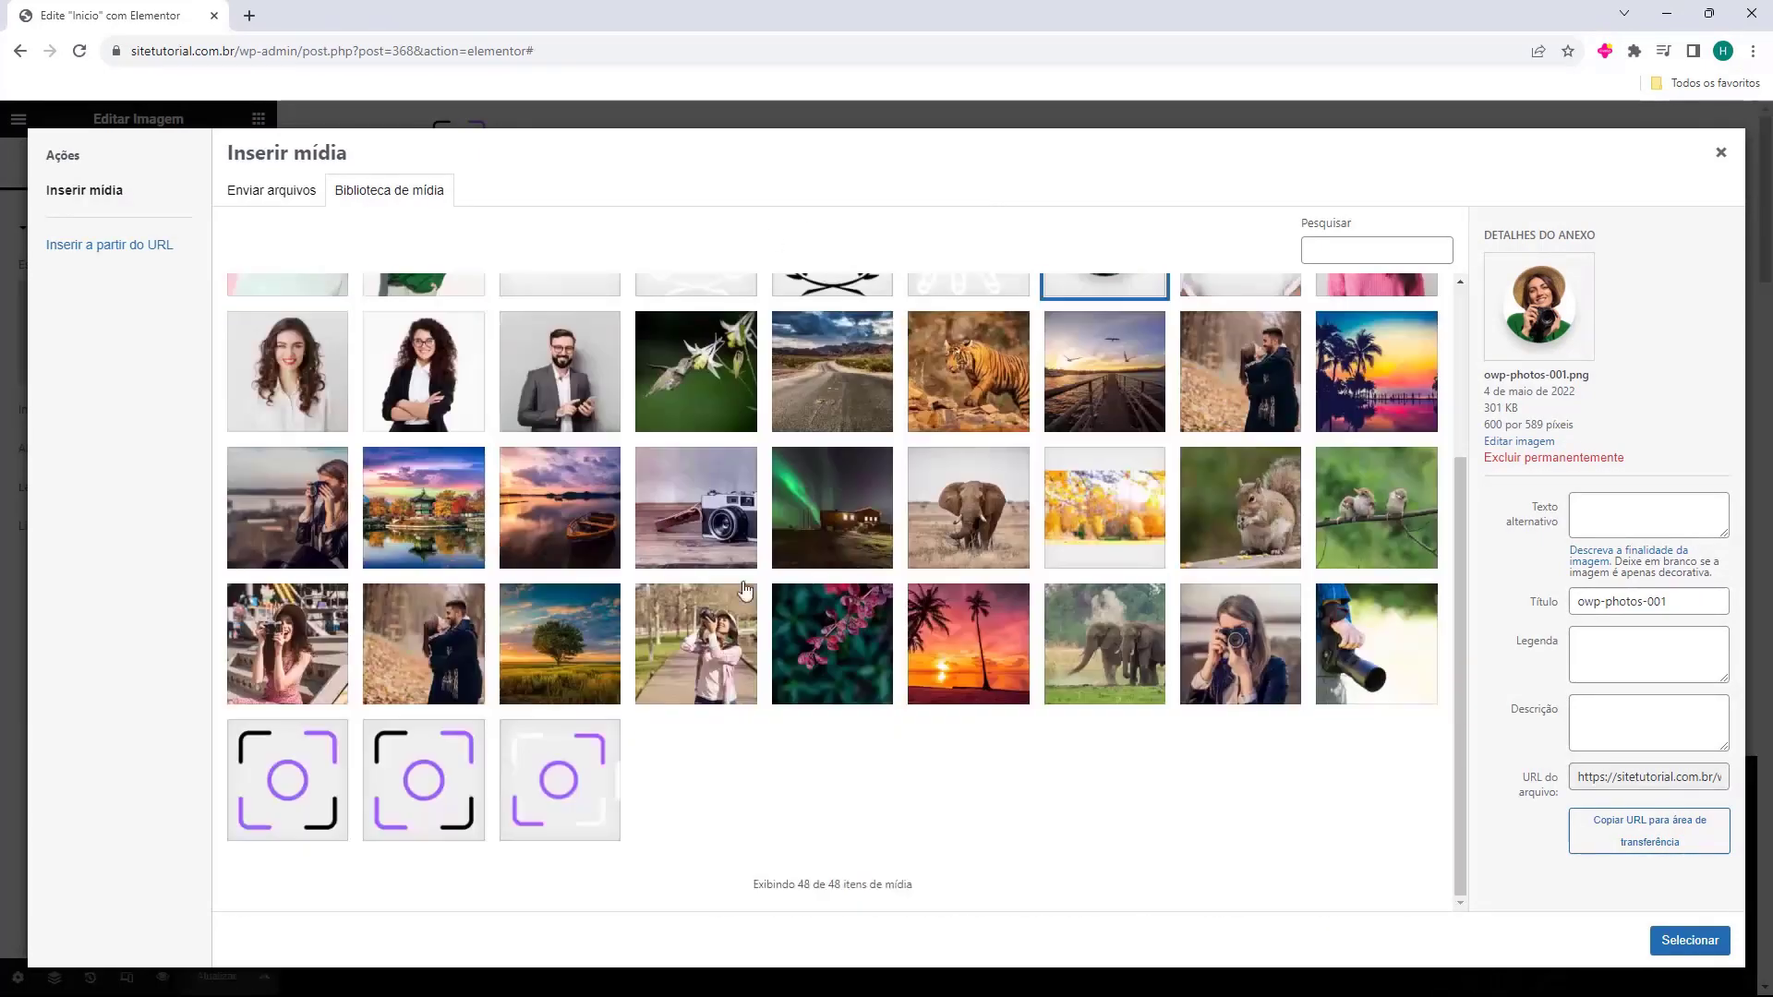
pyautogui.click(282, 192)
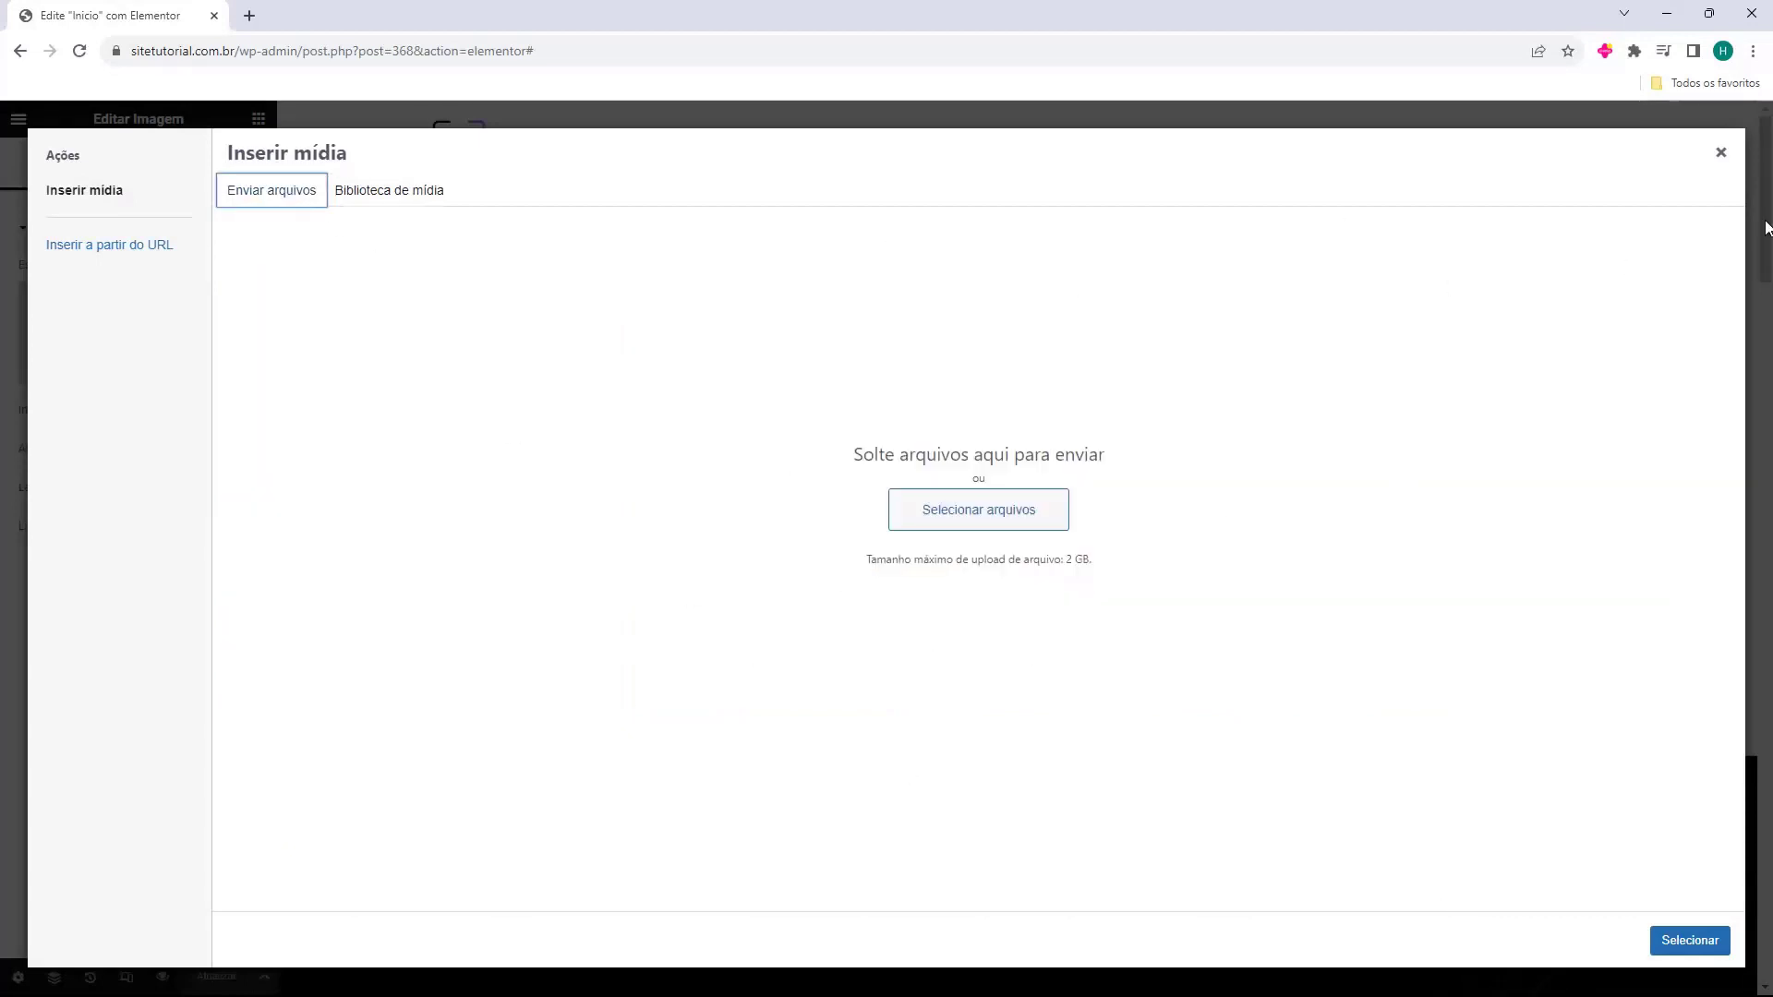
pyautogui.click(1759, 228)
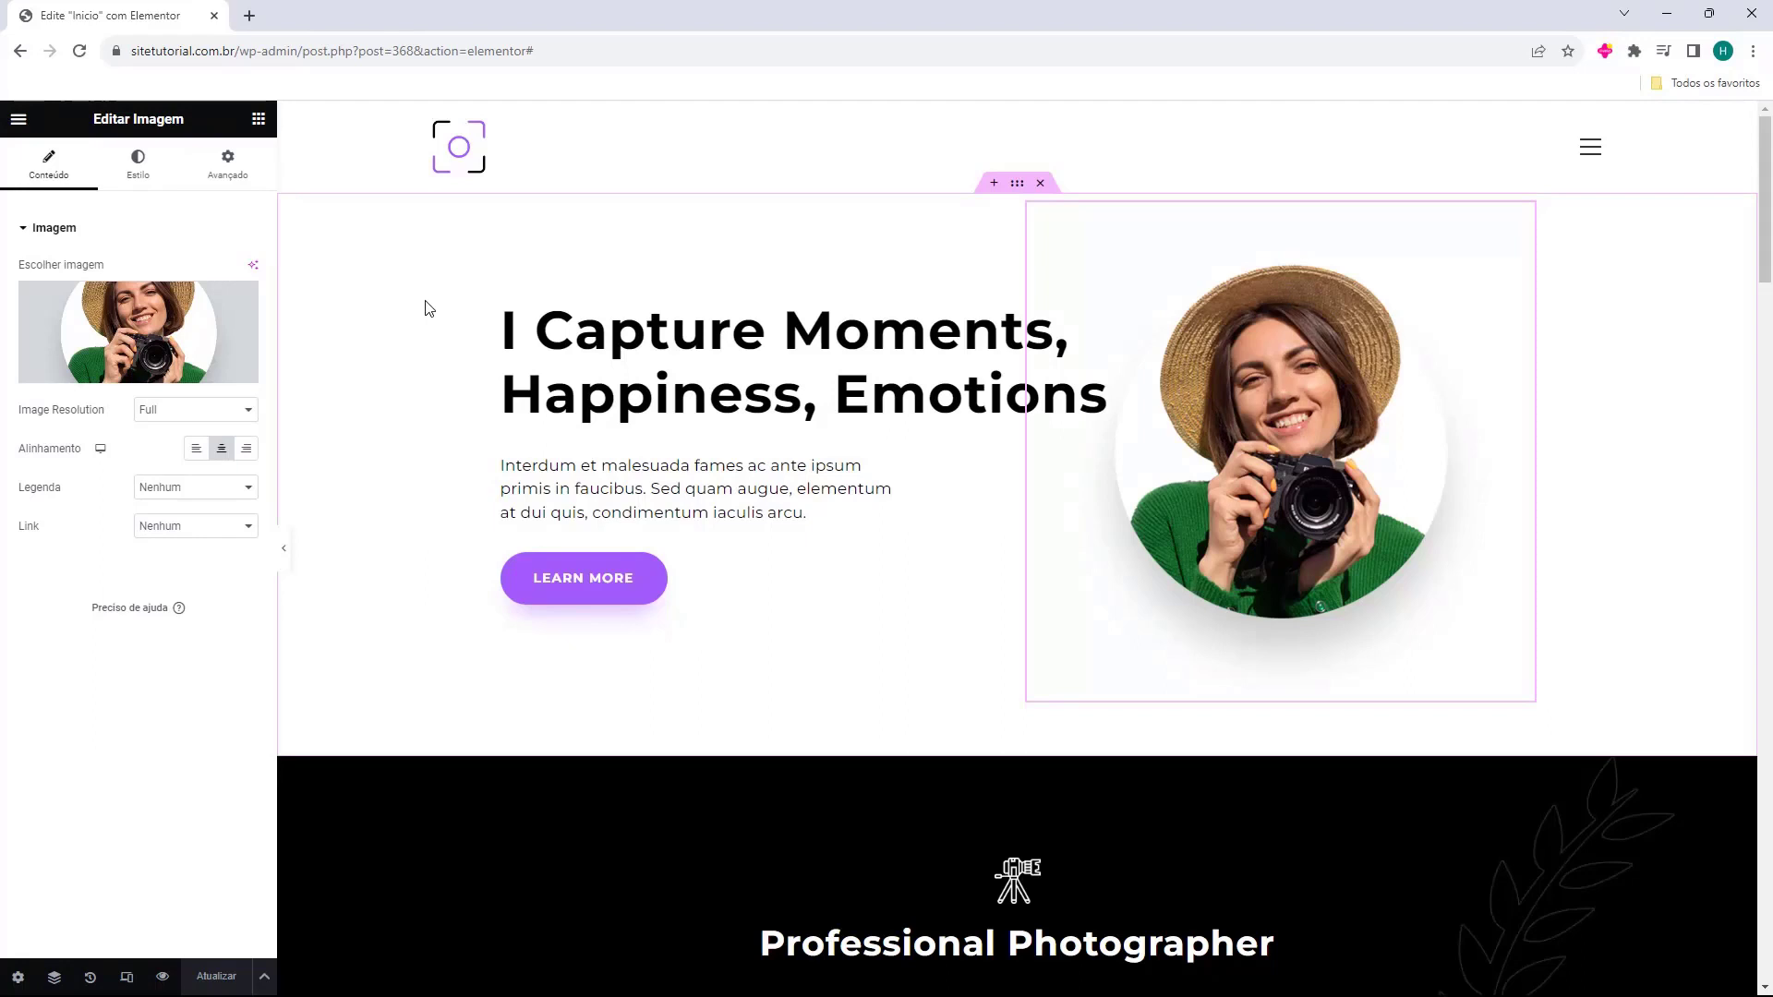
pyautogui.click(507, 383)
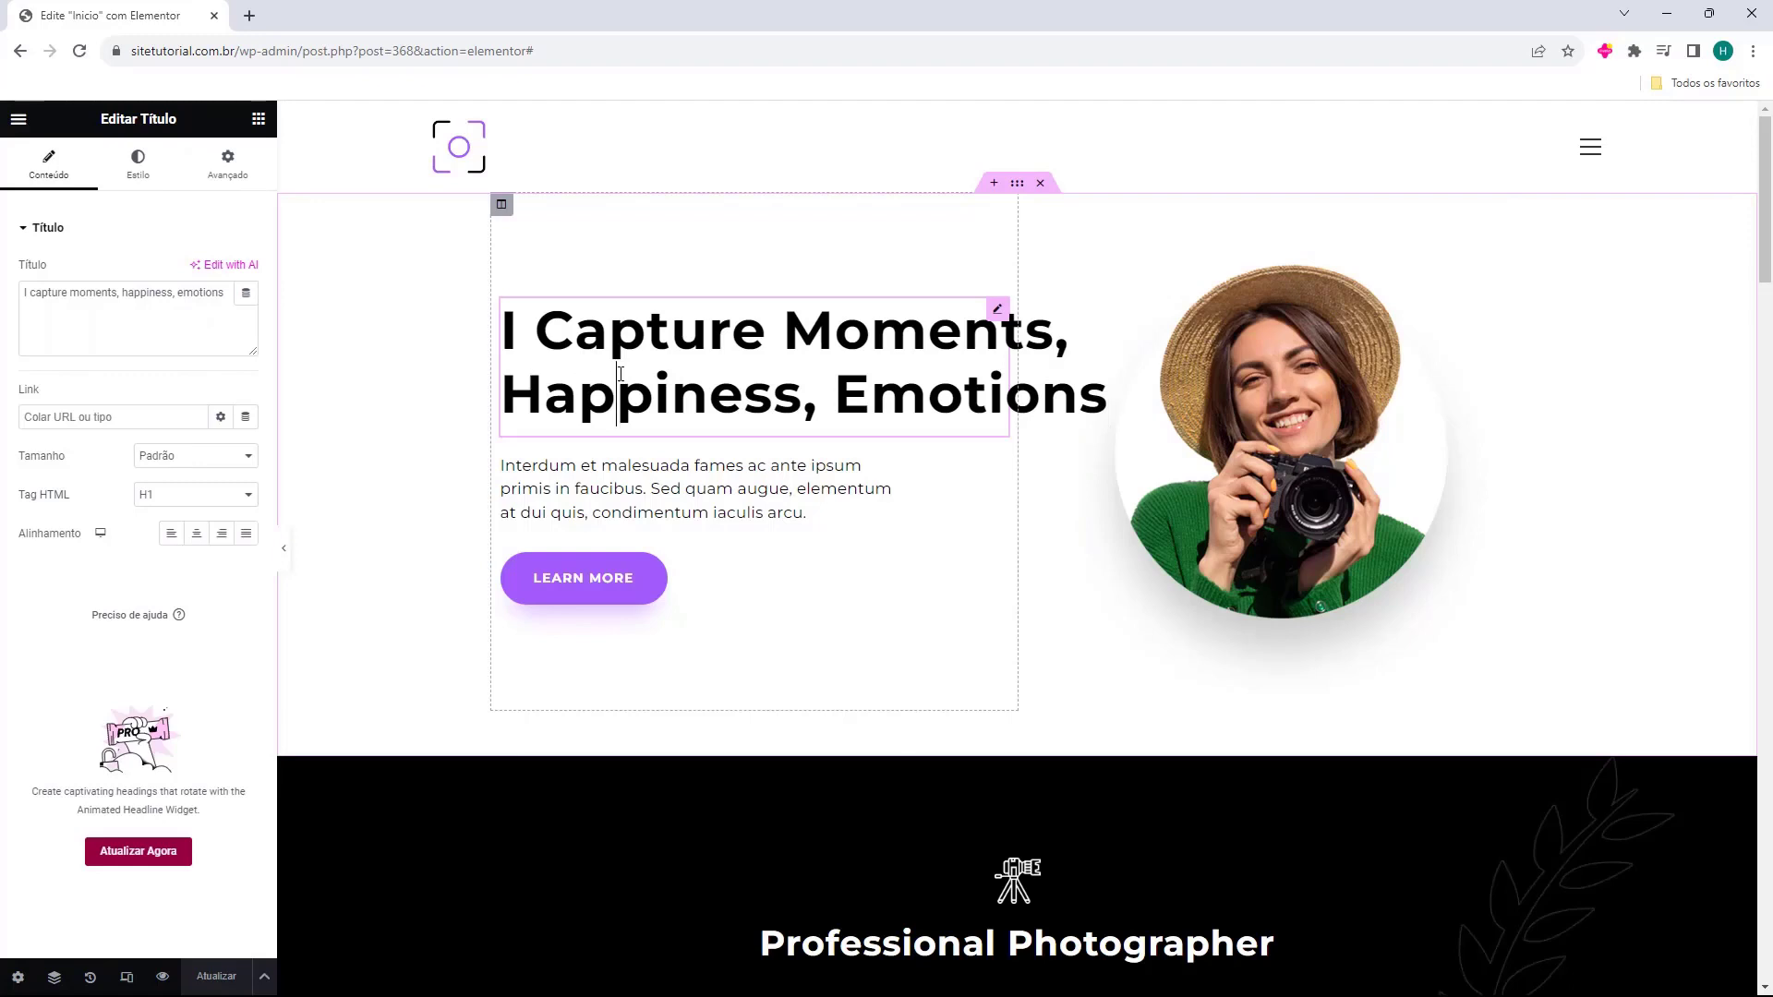
# Replace the English heading text with the pasted 'Eu Capturo Momentos, Felicidade, Emoções'.
pyautogui.tripleClick(231, 293)
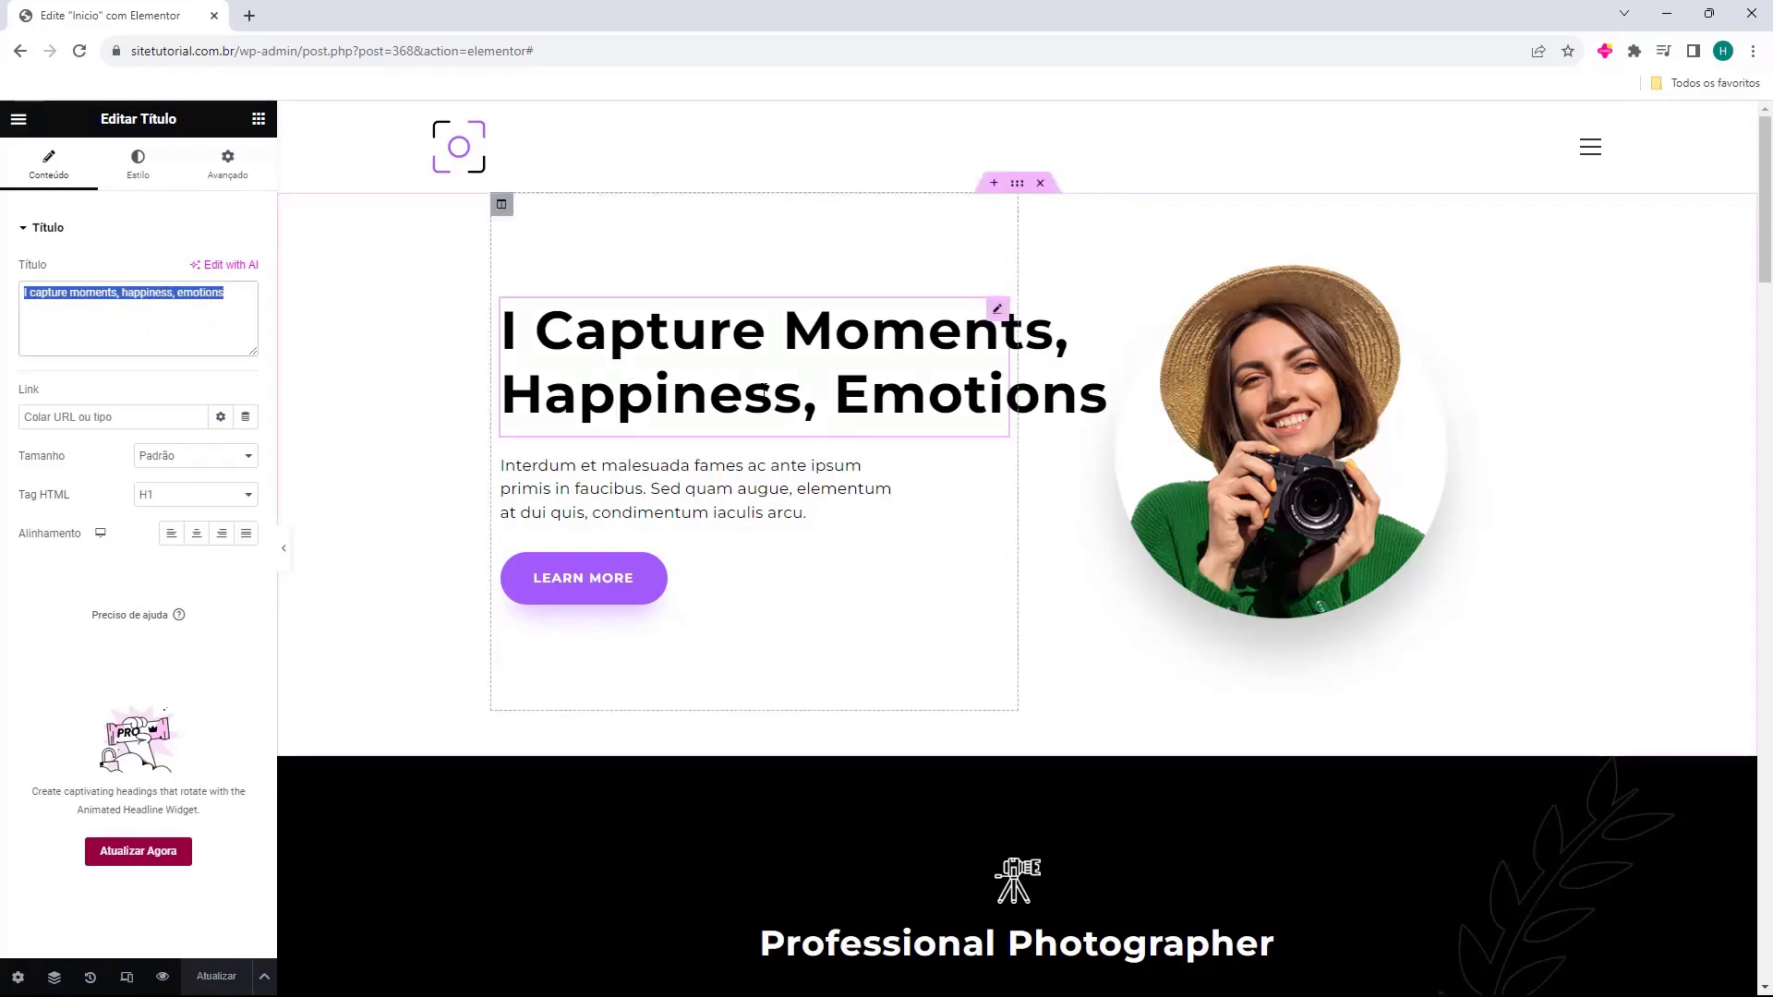
pyautogui.click(763, 388)
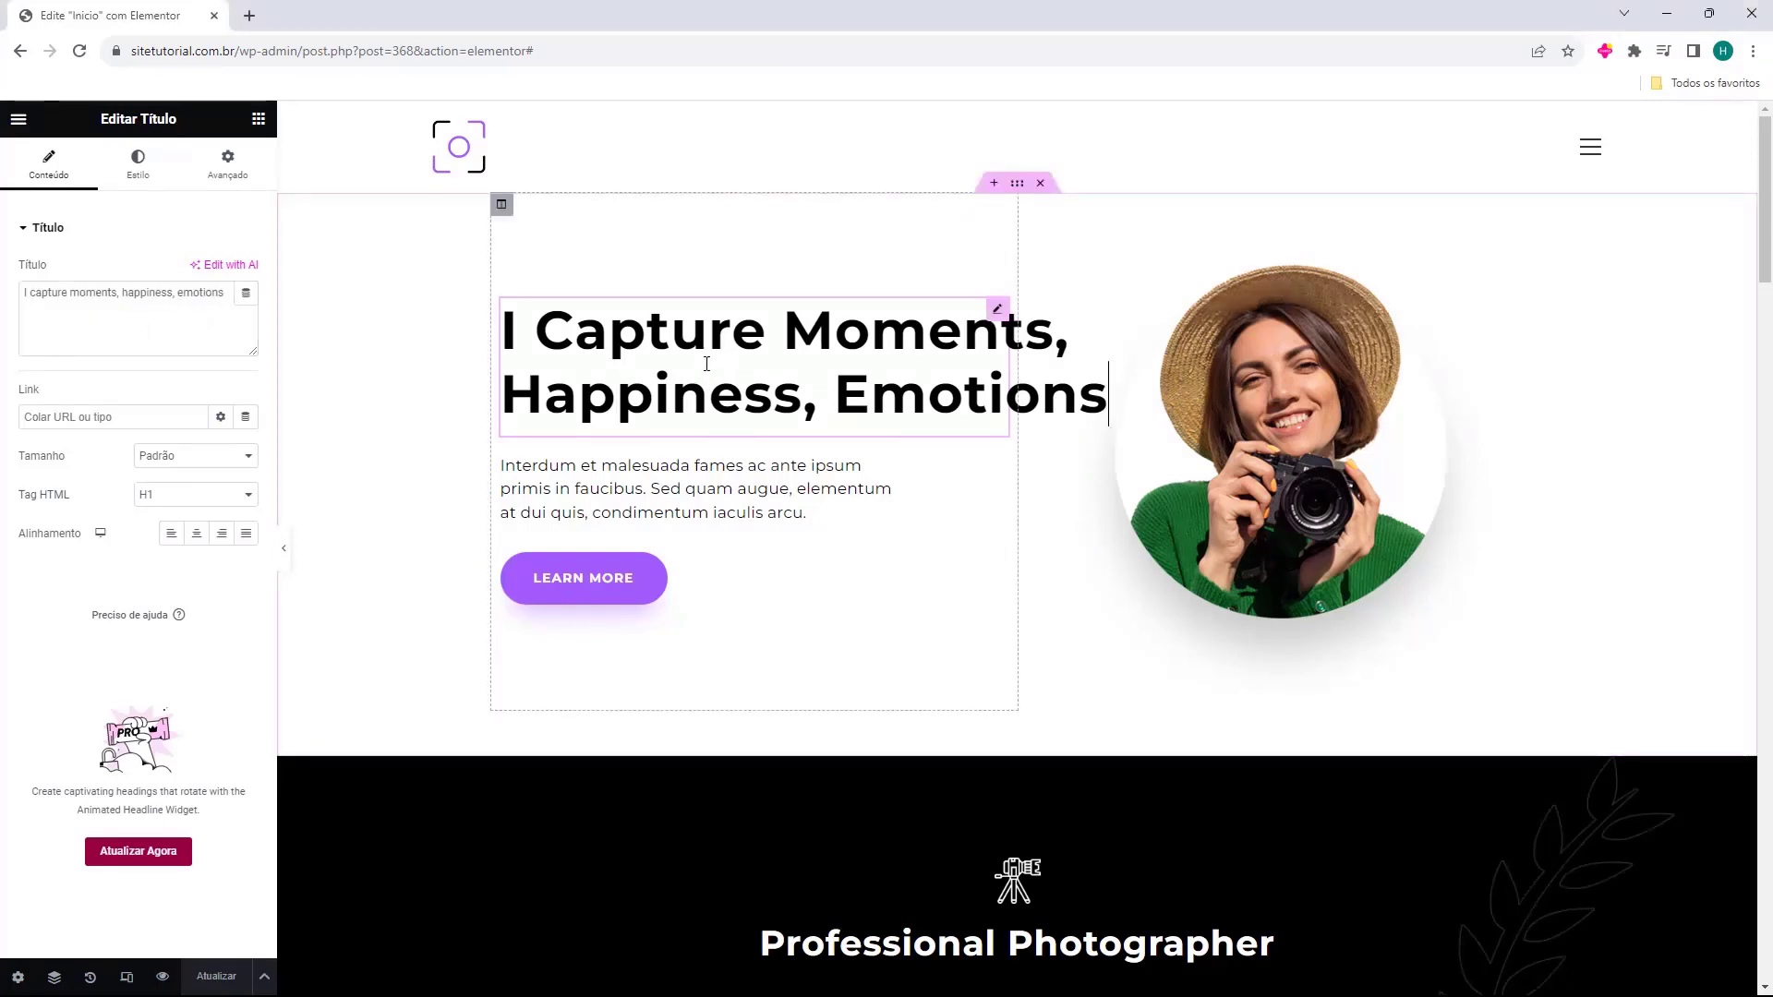
pyautogui.doubleClick(199, 293)
pyautogui.tripleClick(75, 295)
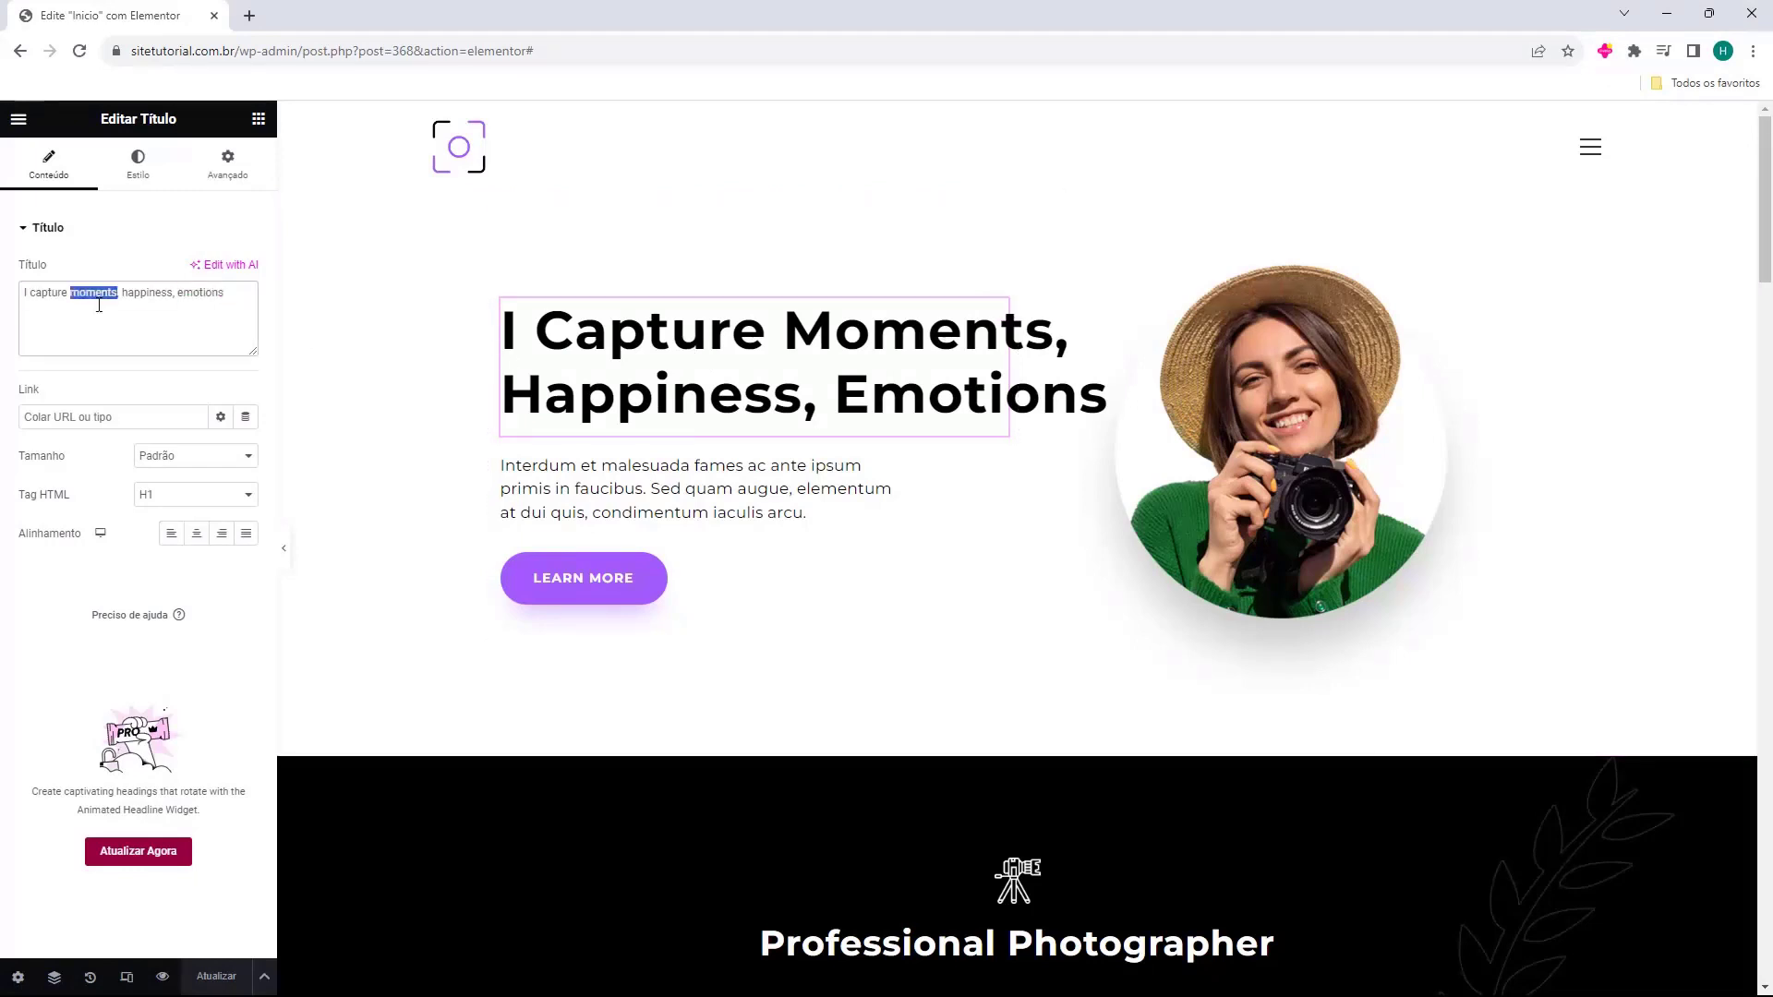
pyautogui.press('BackSpace')
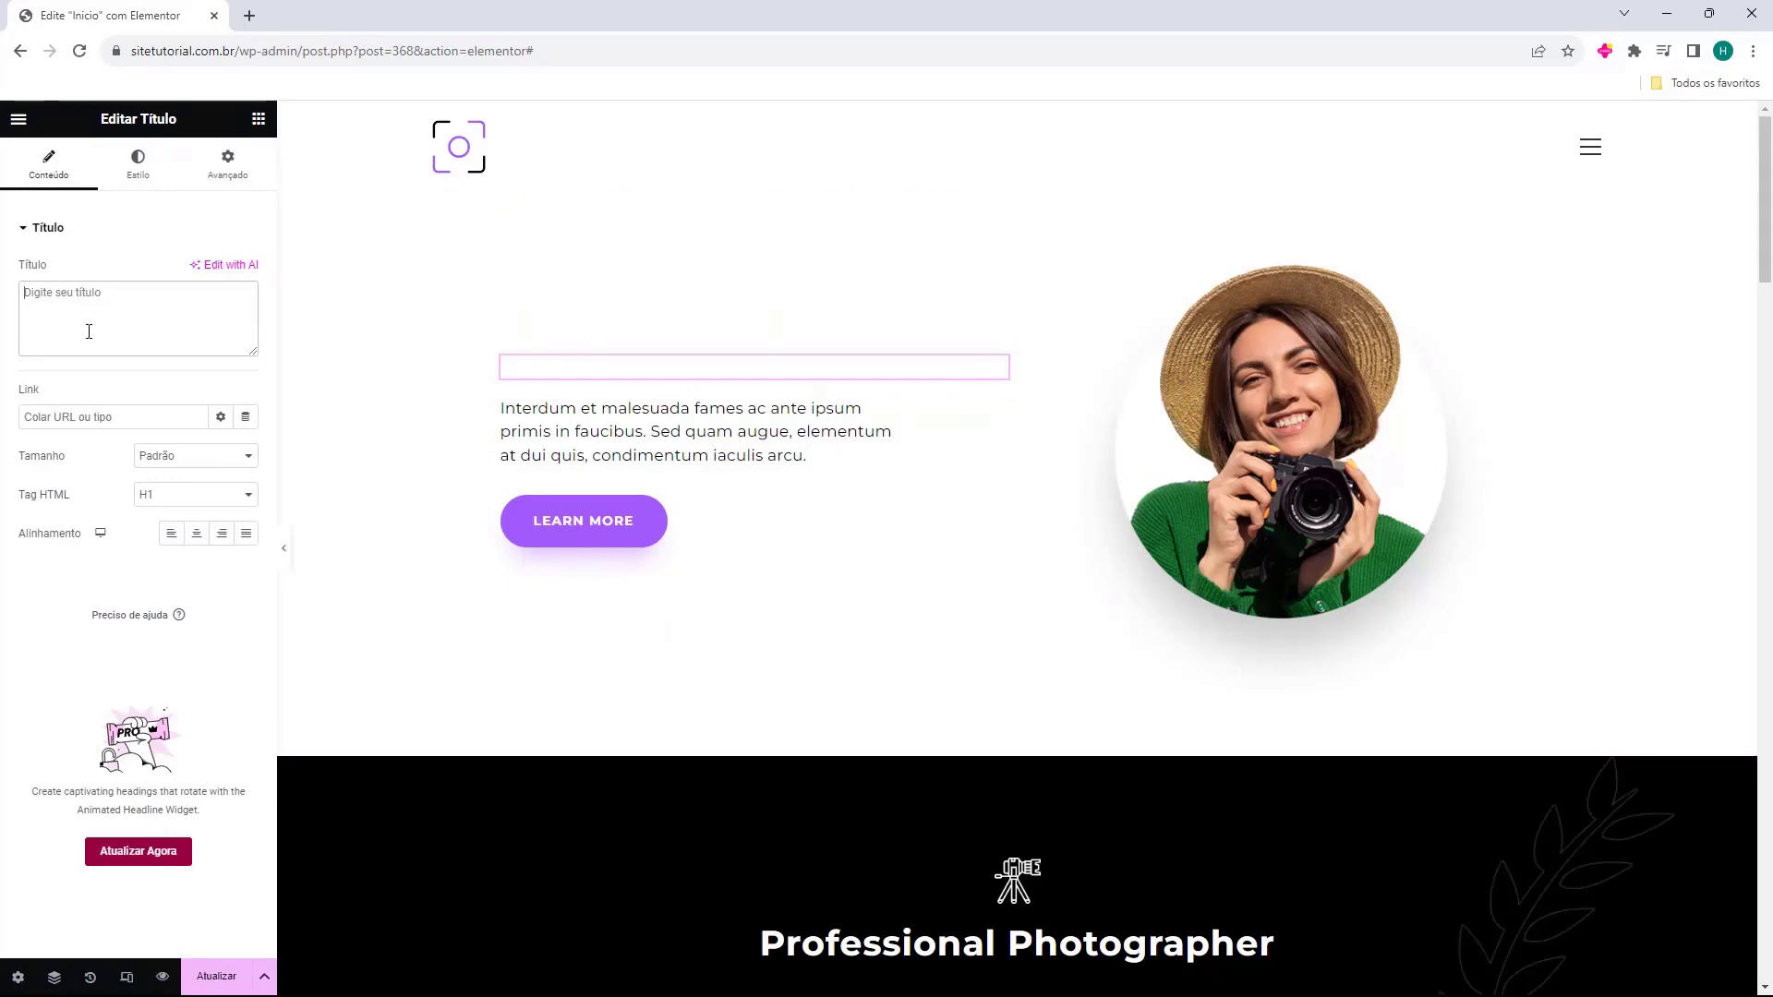
pyautogui.write('Eu Capturo momentos, felicidade, emoções')
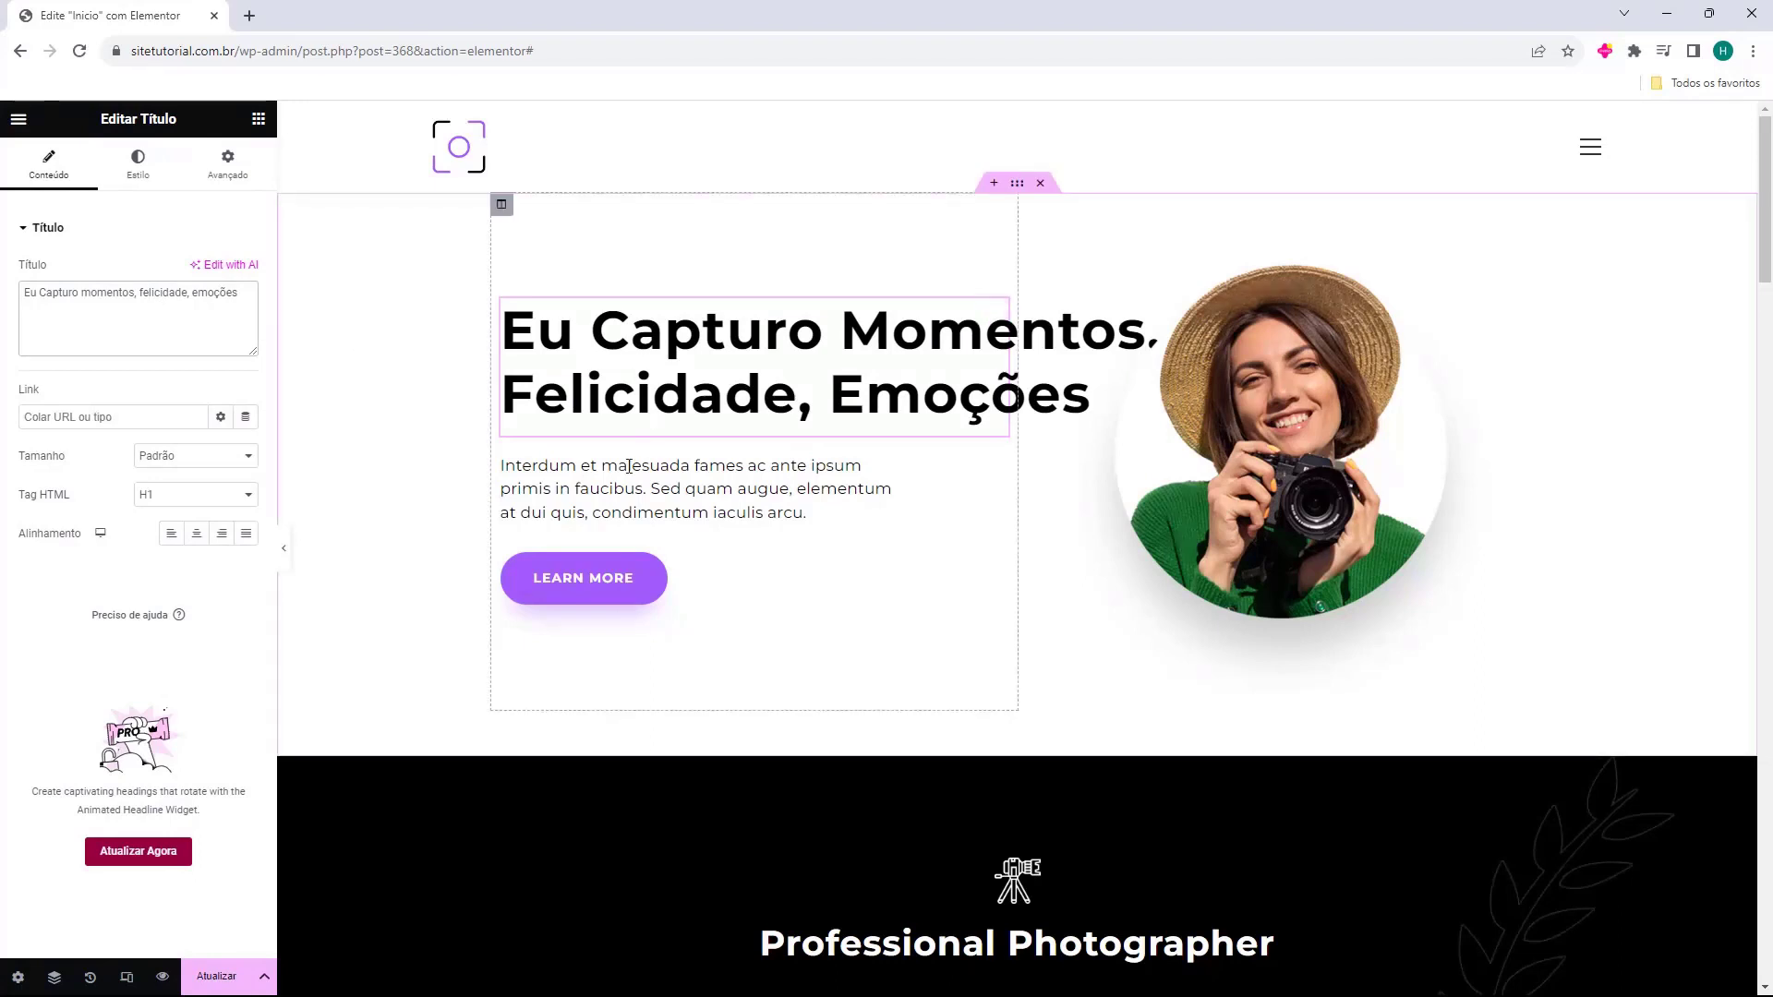
# Insert the bearded man's portrait owp-people-5.jpg as the hero image from the media library.
pyautogui.click(1257, 486)
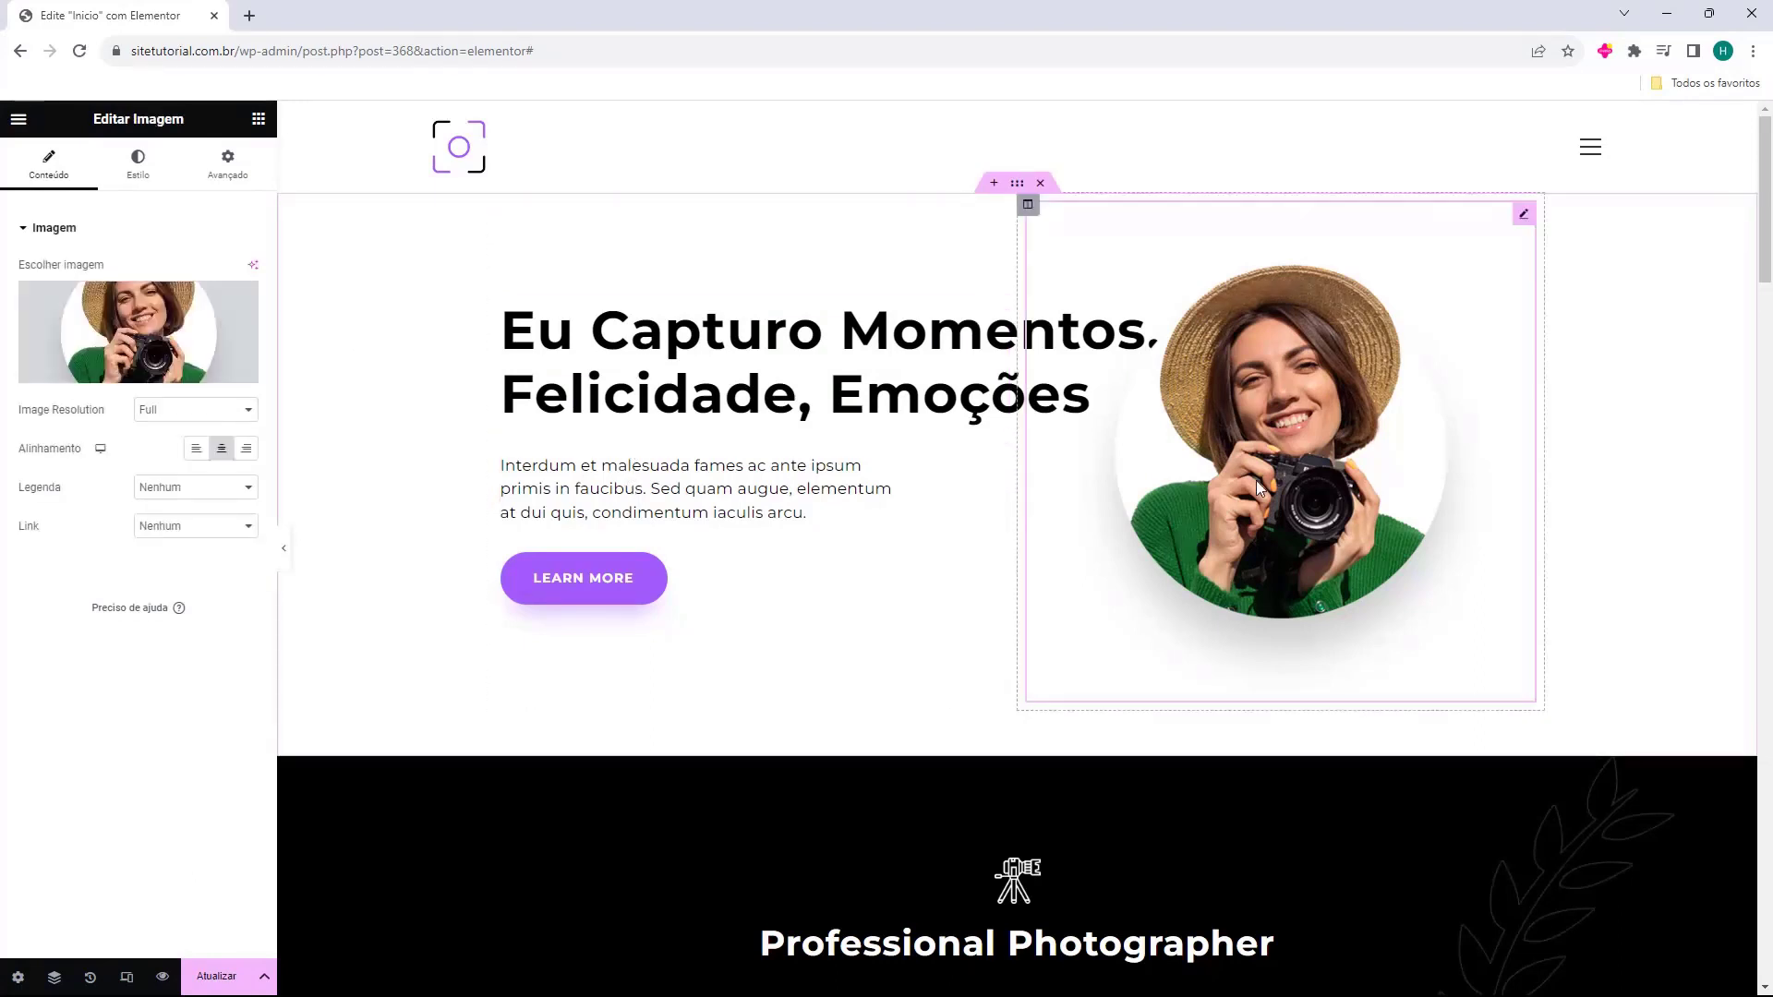
pyautogui.moveTo(138, 346)
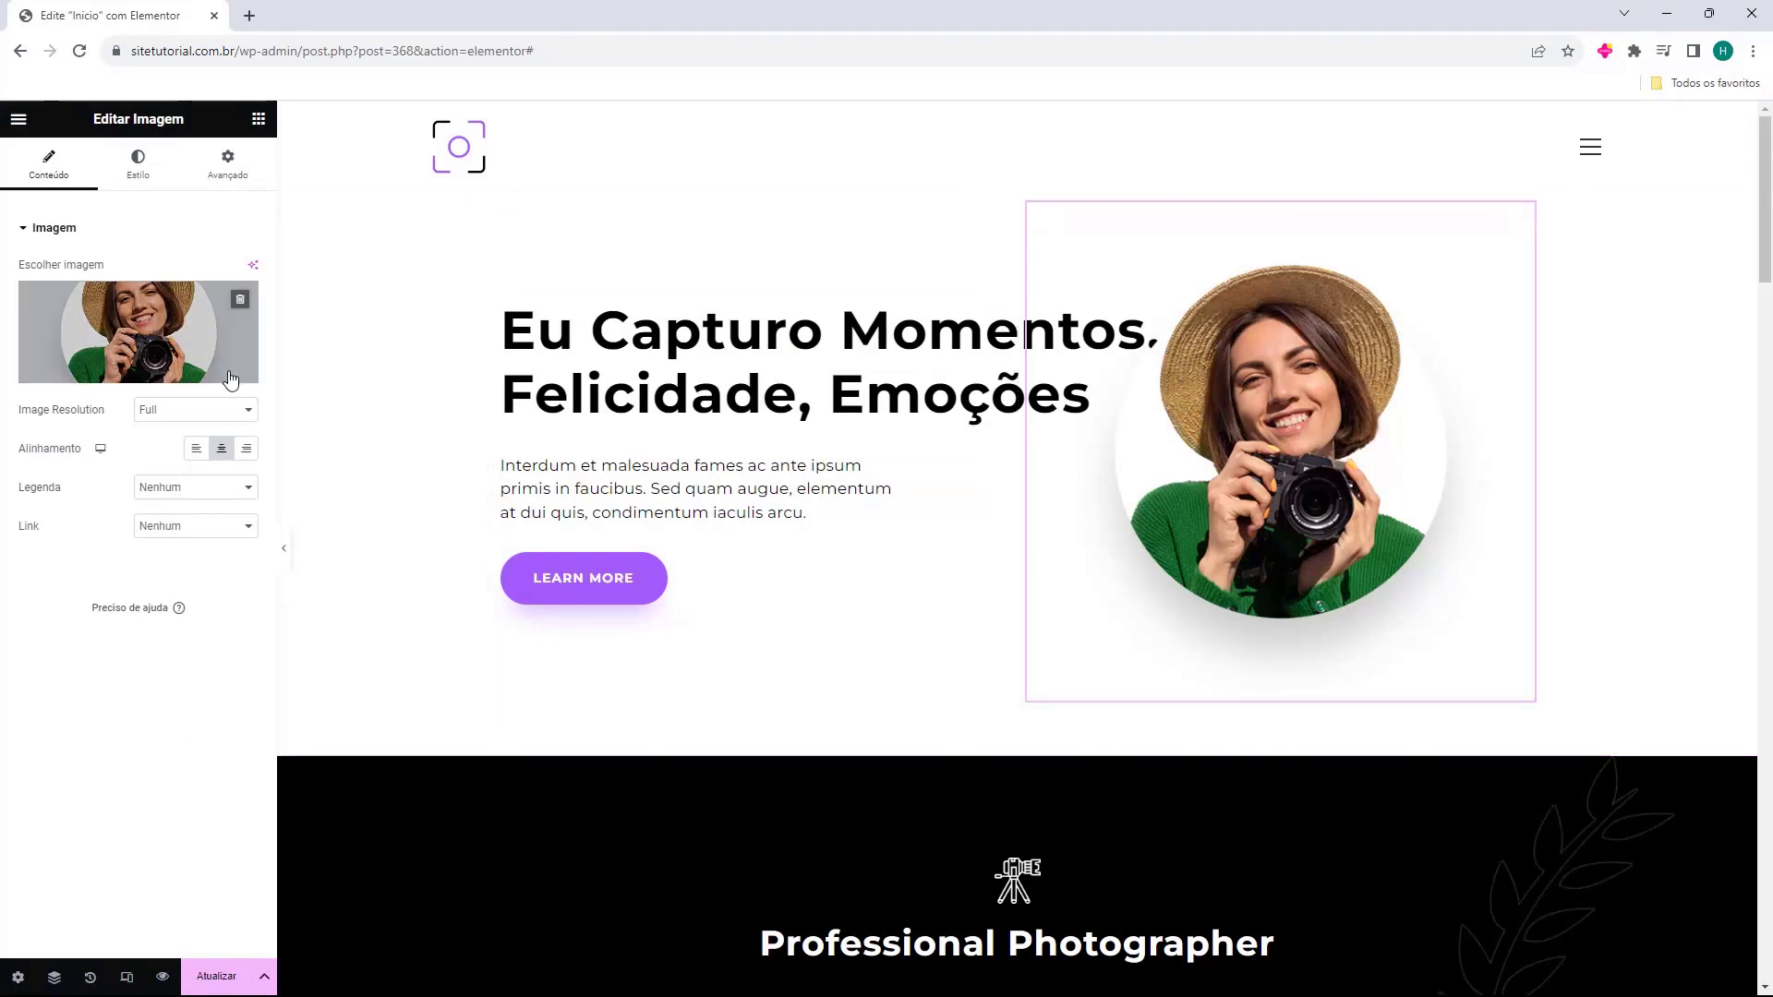
pyautogui.click(117, 329)
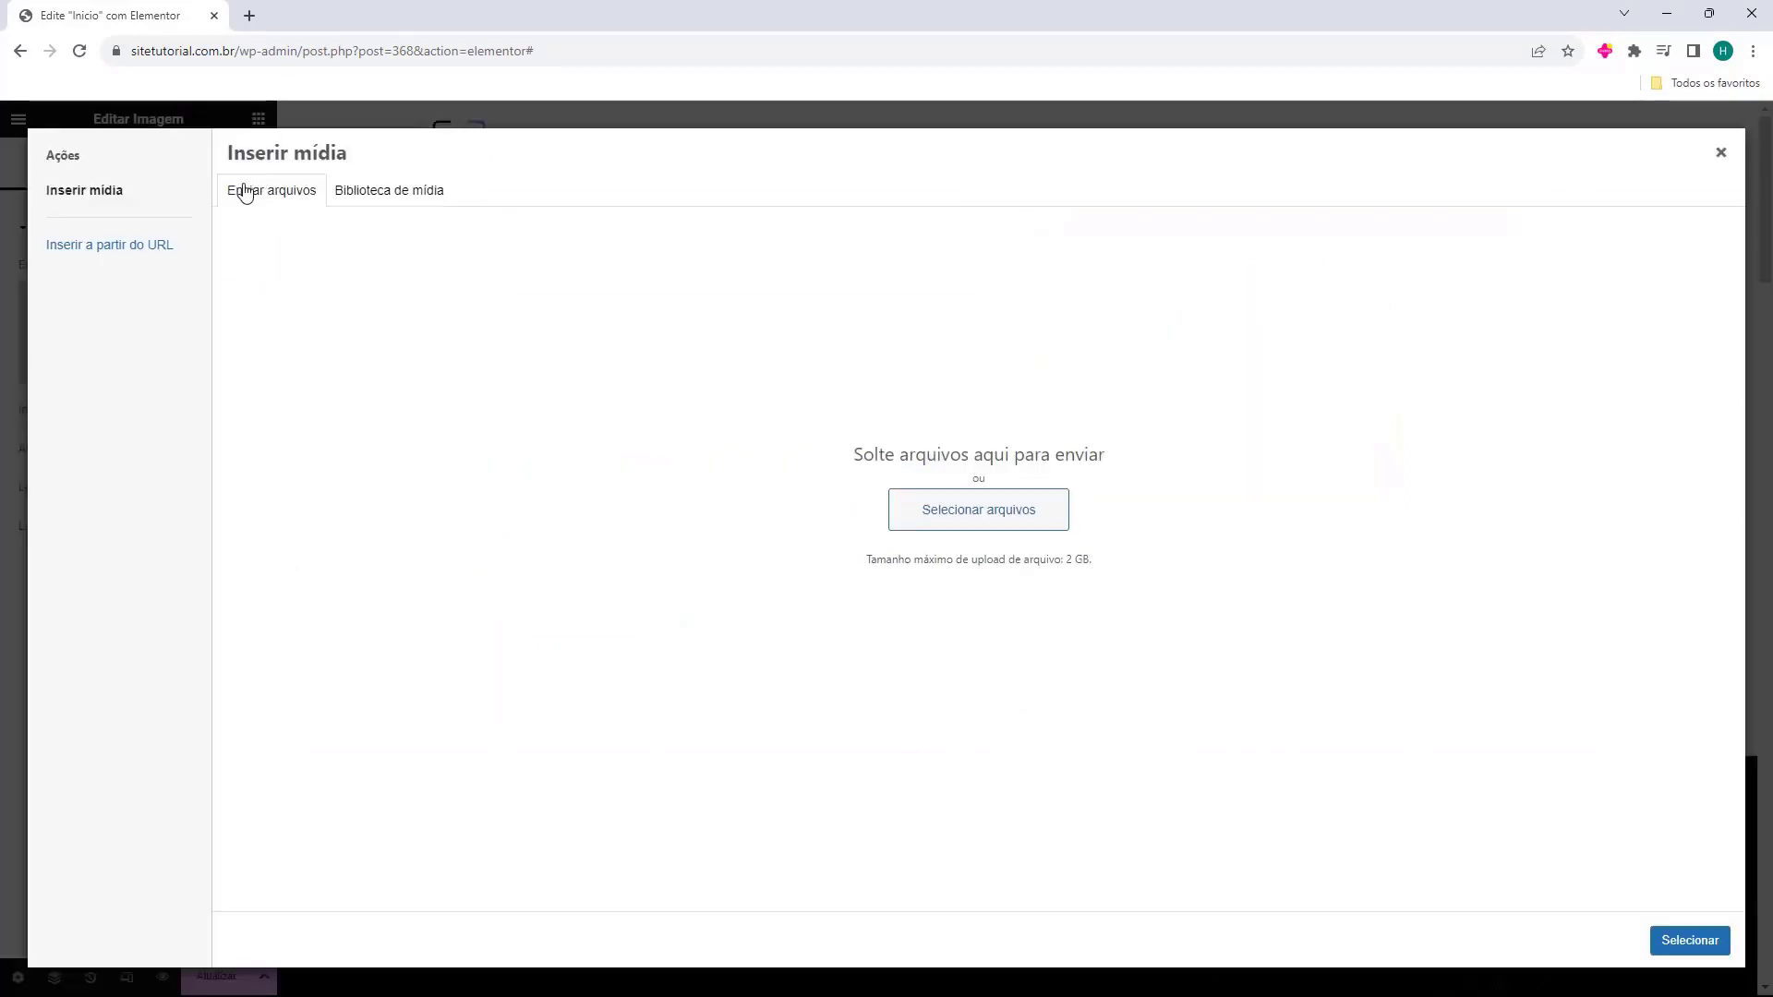
pyautogui.click(364, 200)
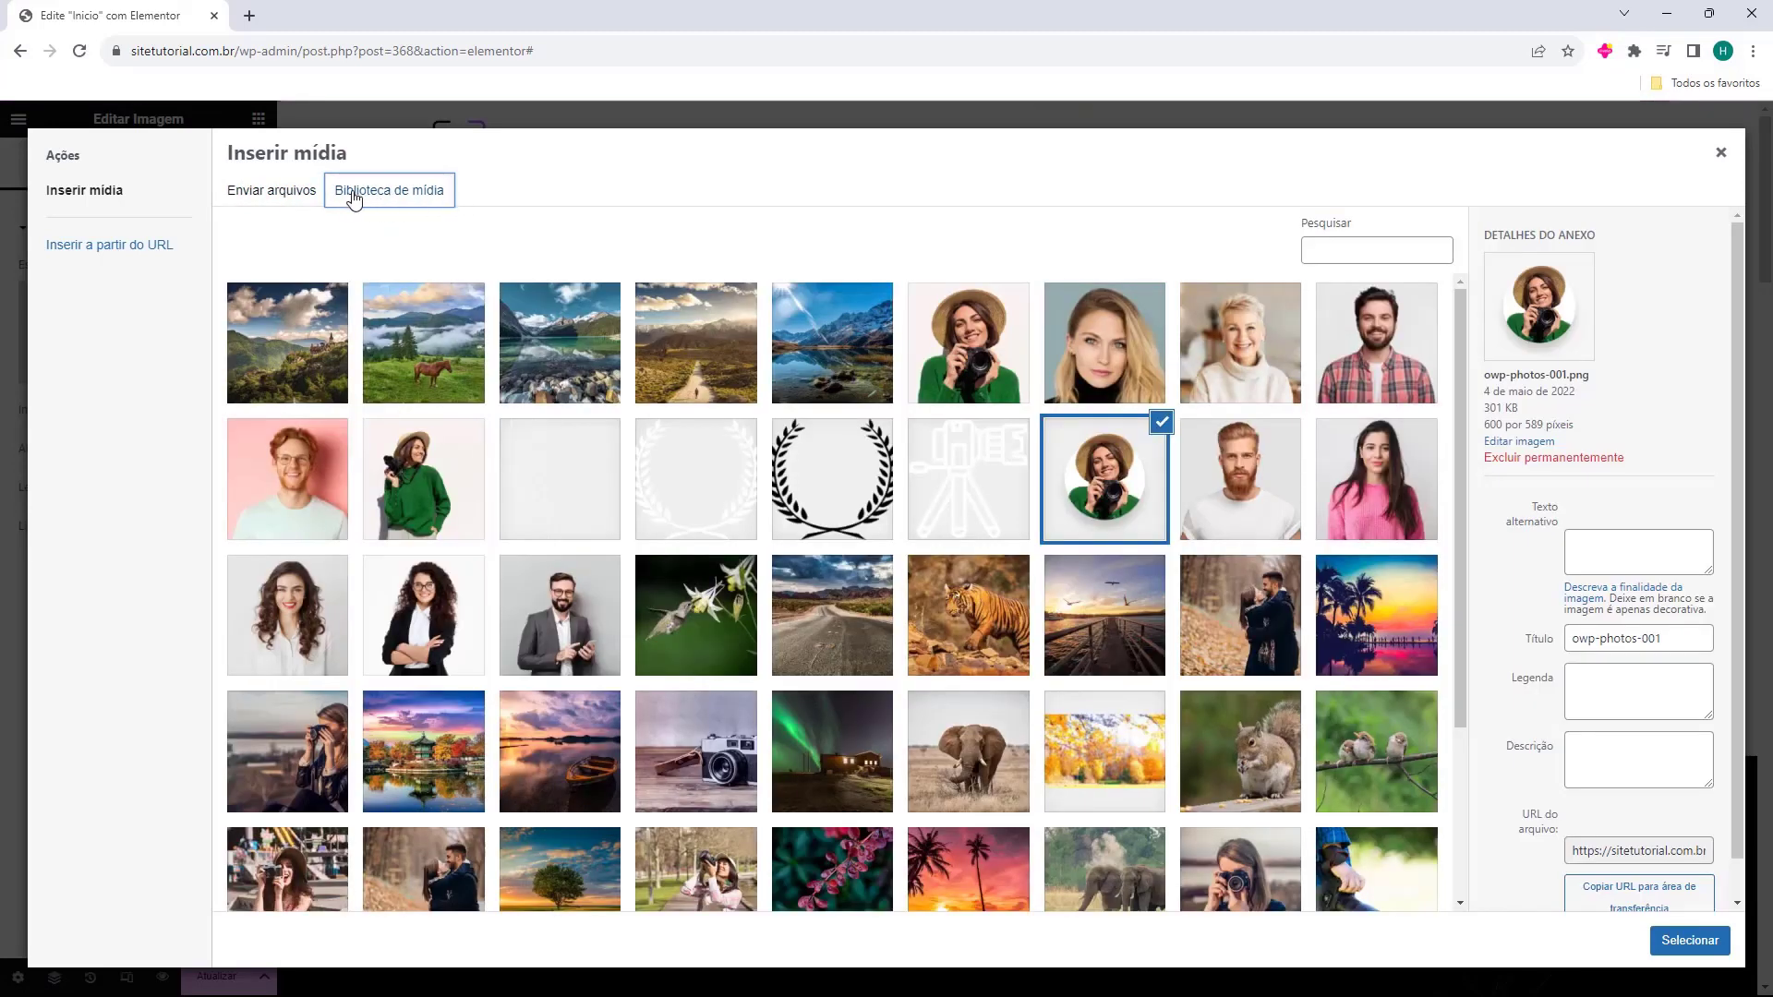
pyautogui.click(300, 199)
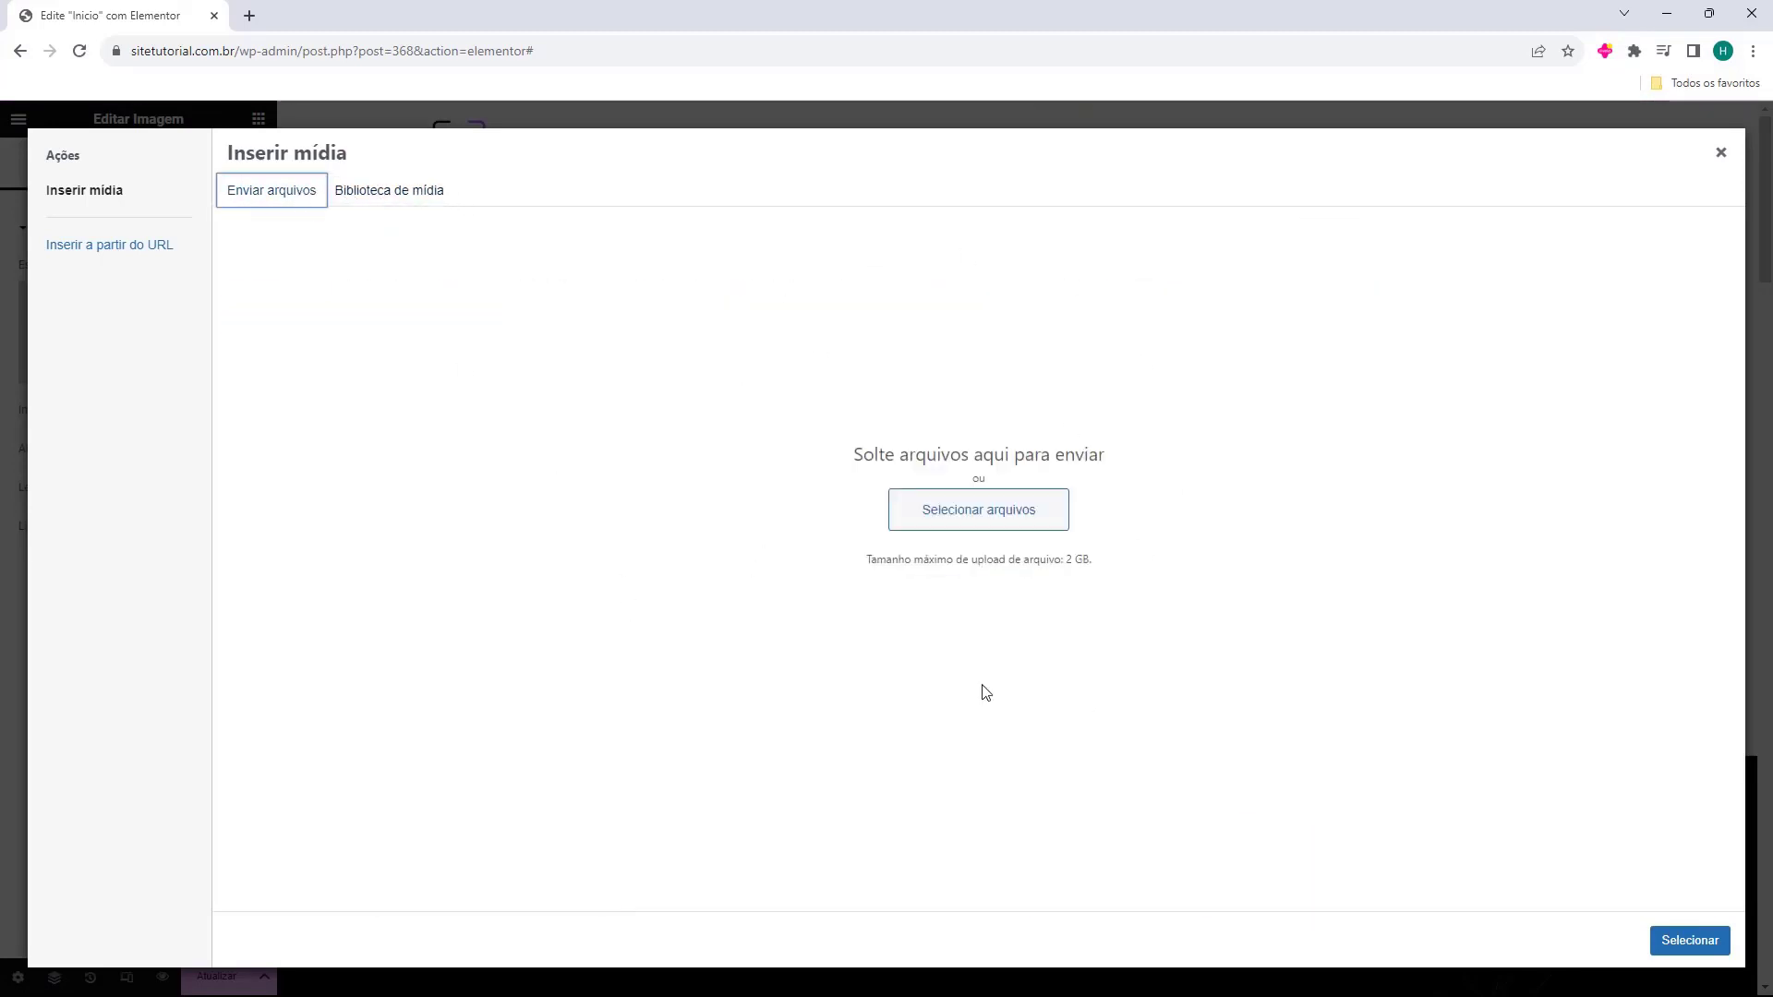
pyautogui.click(379, 192)
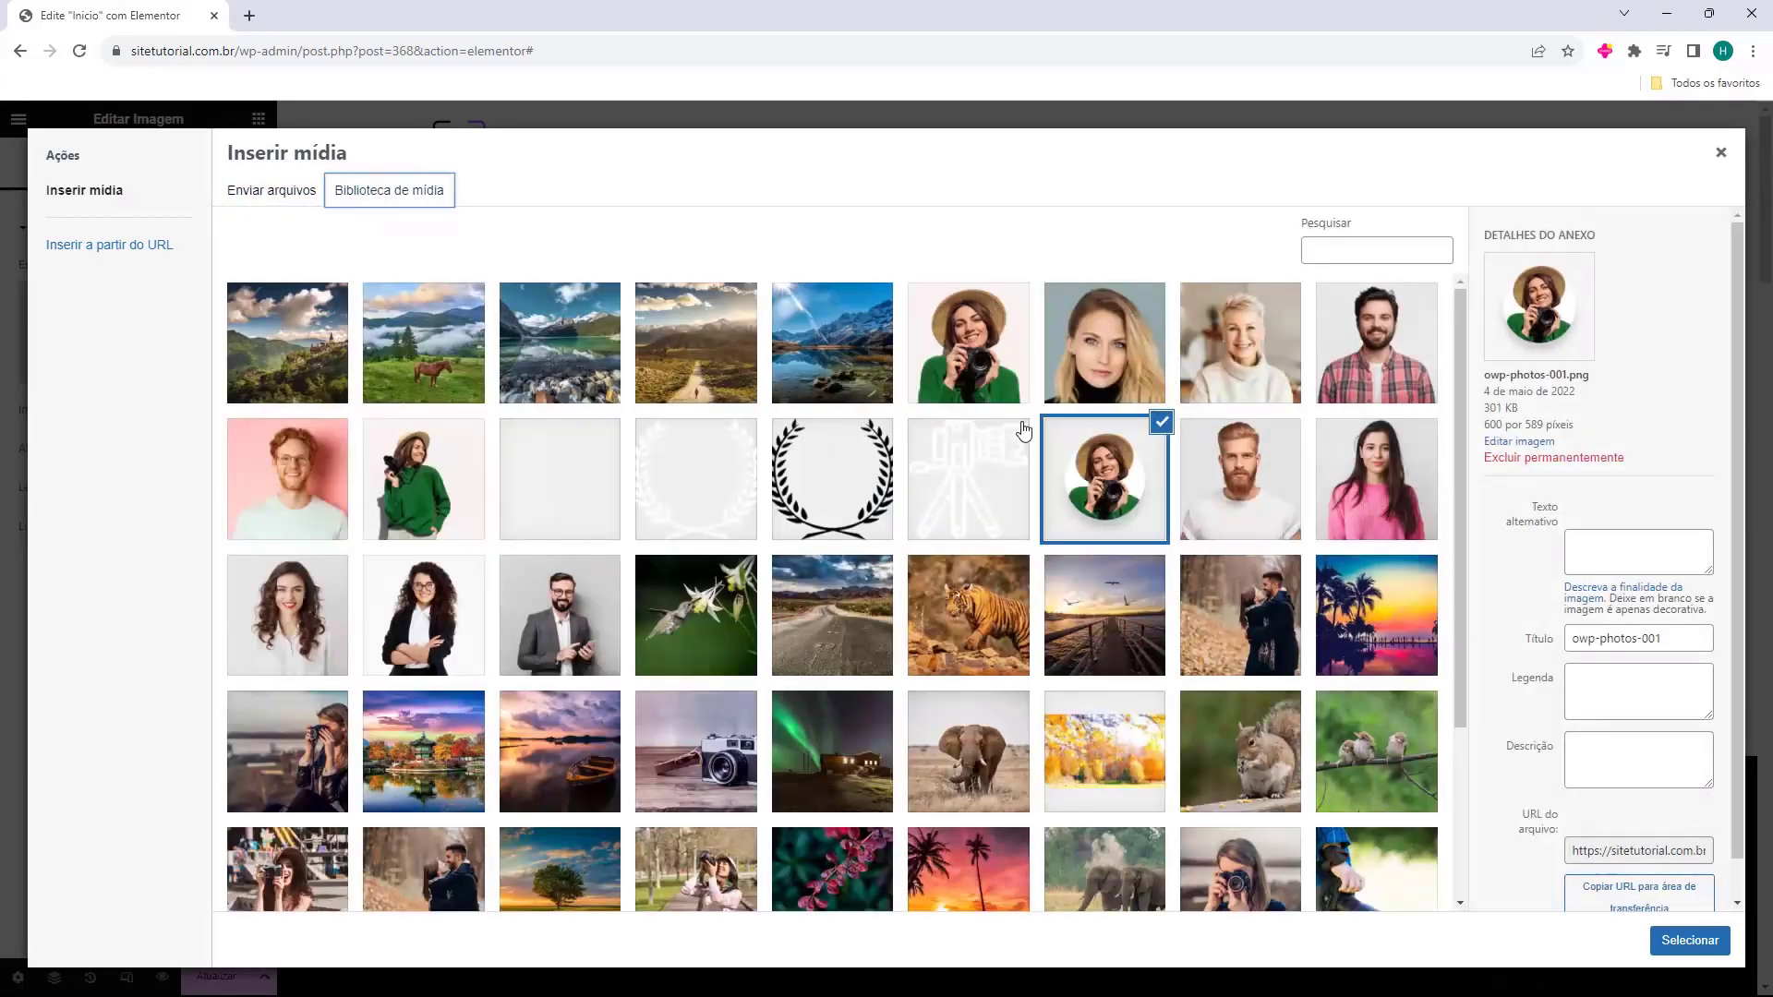
pyautogui.click(1000, 383)
pyautogui.click(1082, 378)
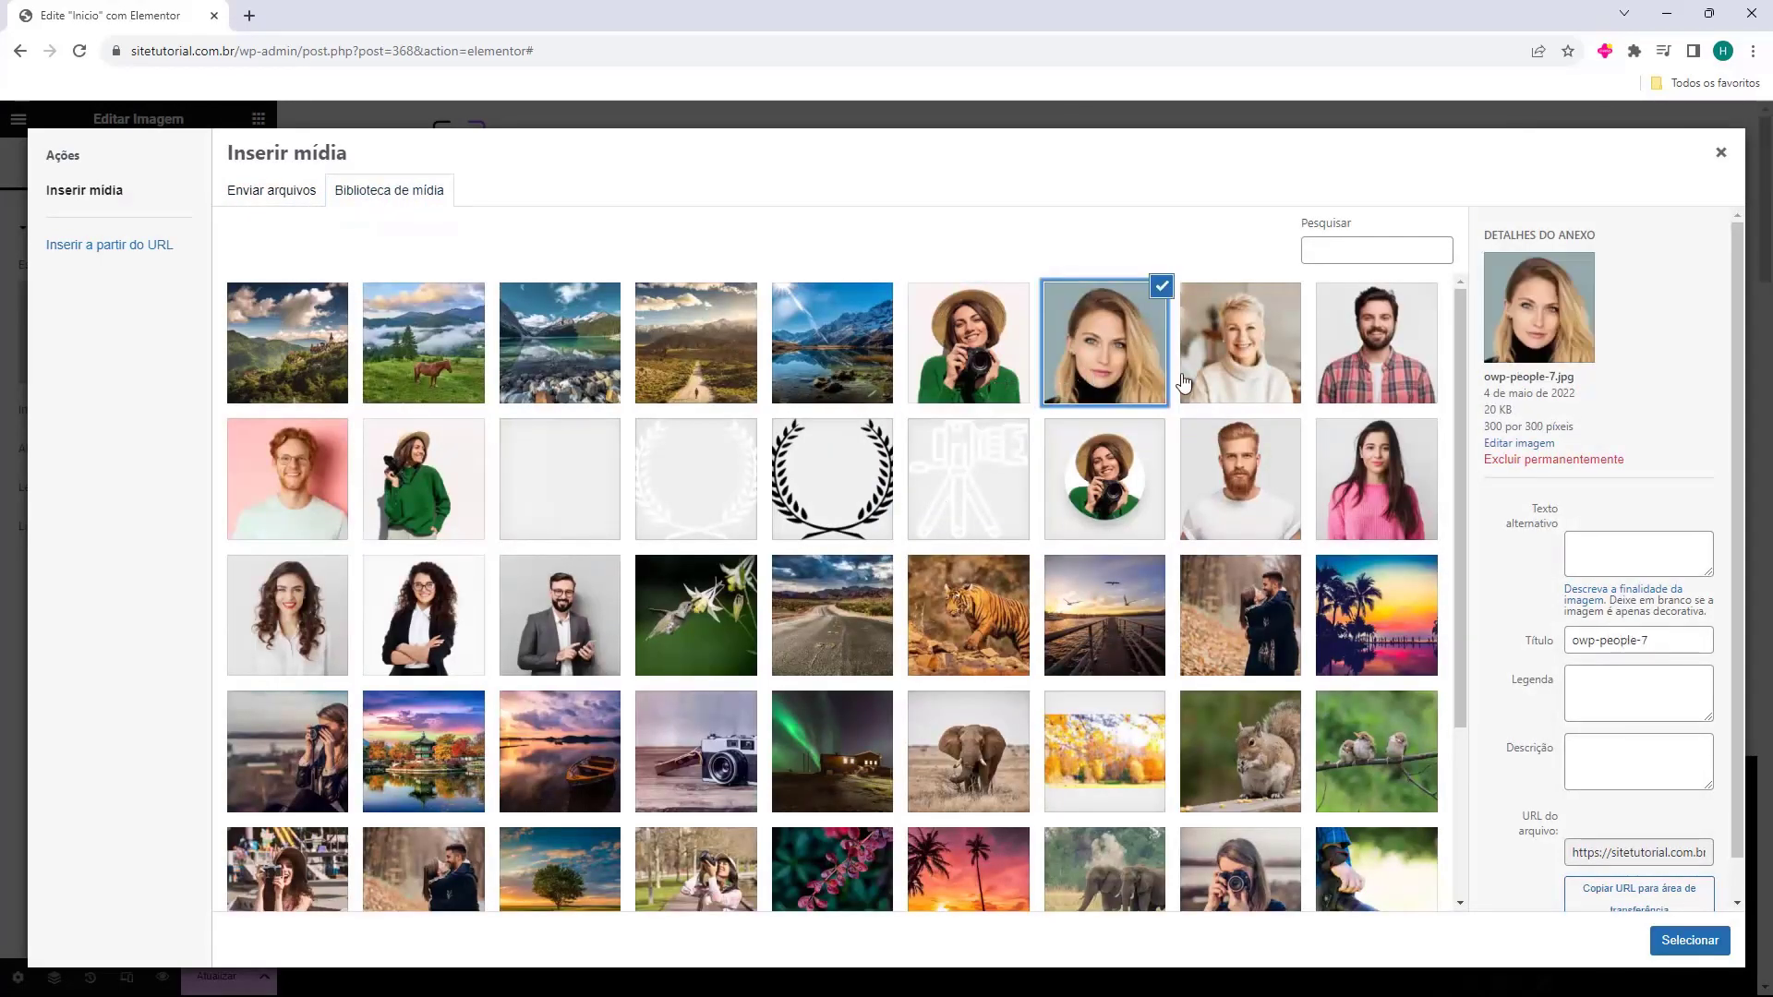
pyautogui.click(1200, 383)
pyautogui.click(1302, 371)
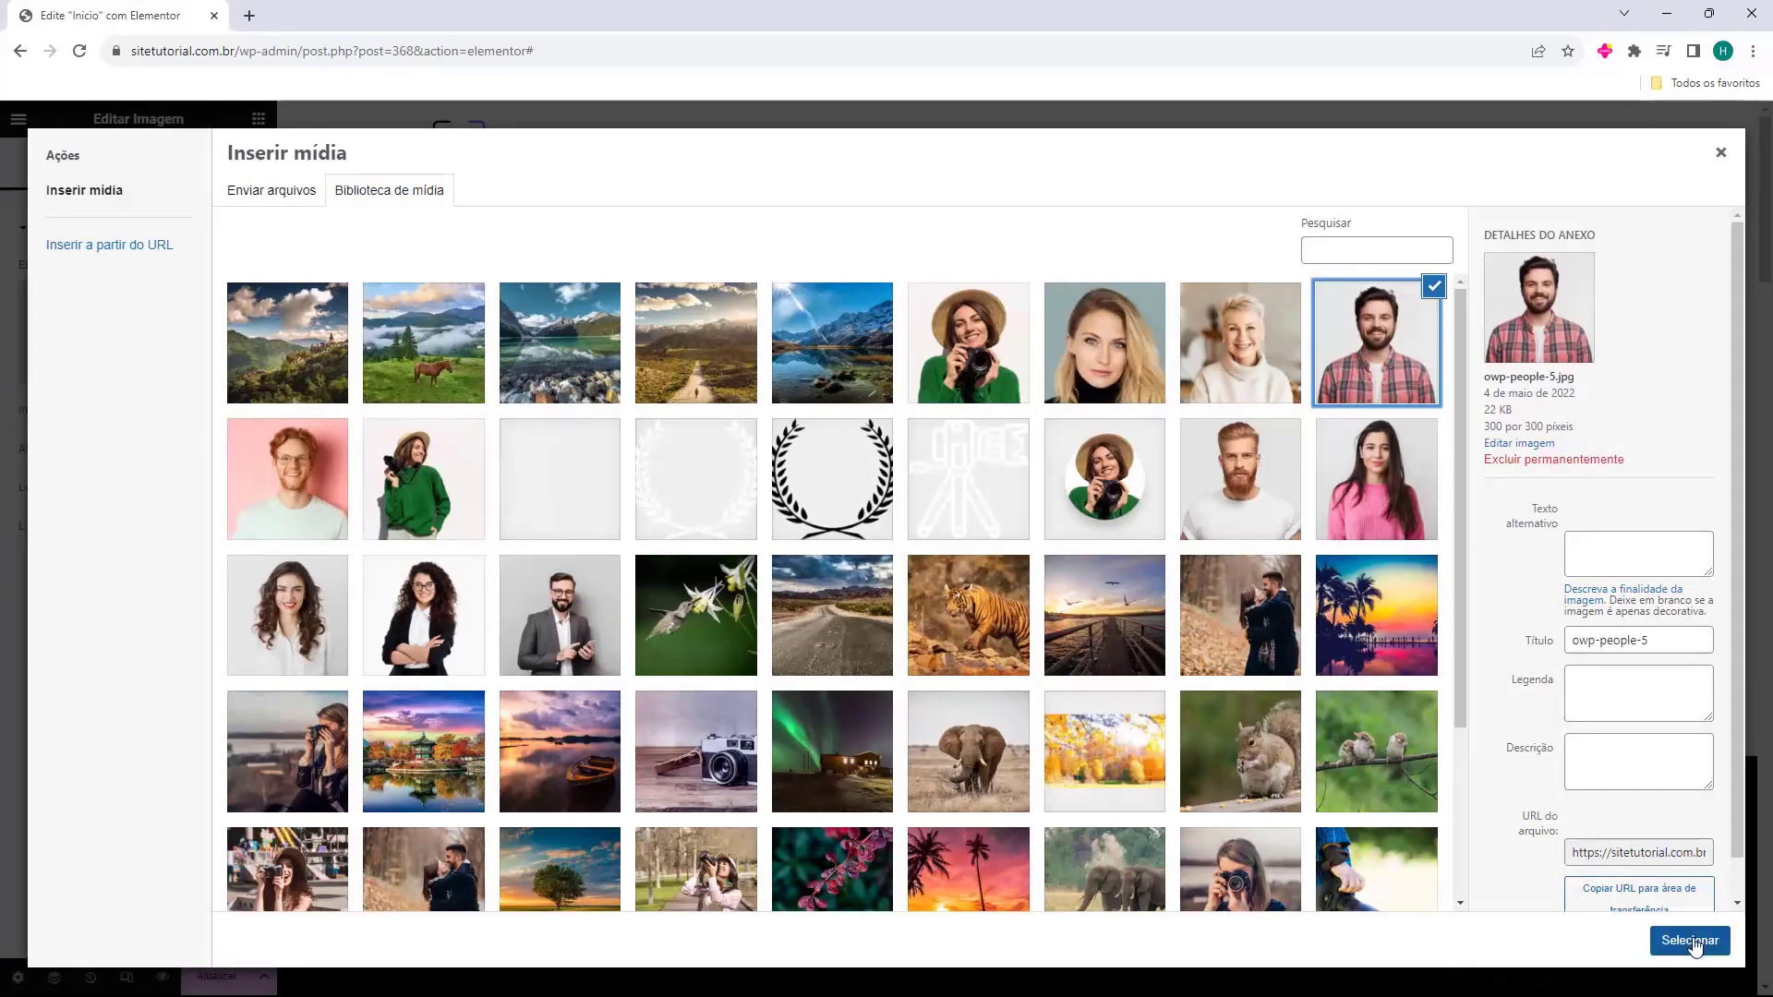
pyautogui.click(1689, 941)
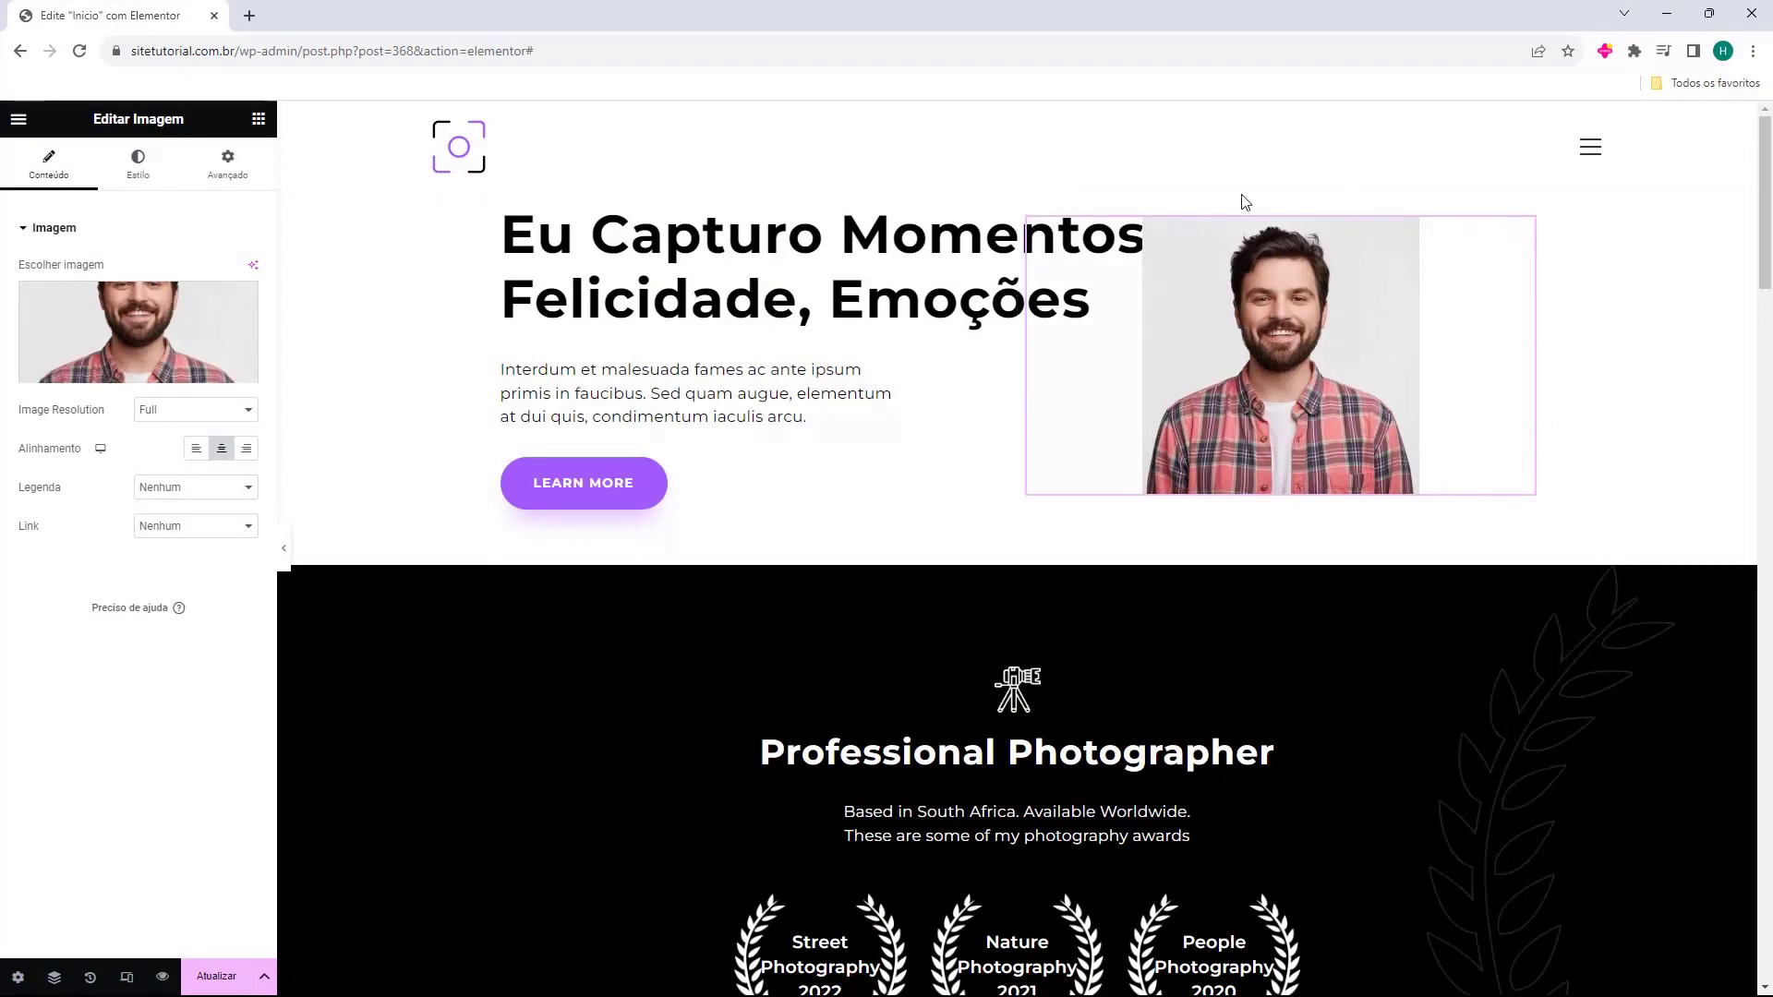
# Swap the hero image for the round owp-photos-001 photo of the woman holding a camera.
pyautogui.click(139, 333)
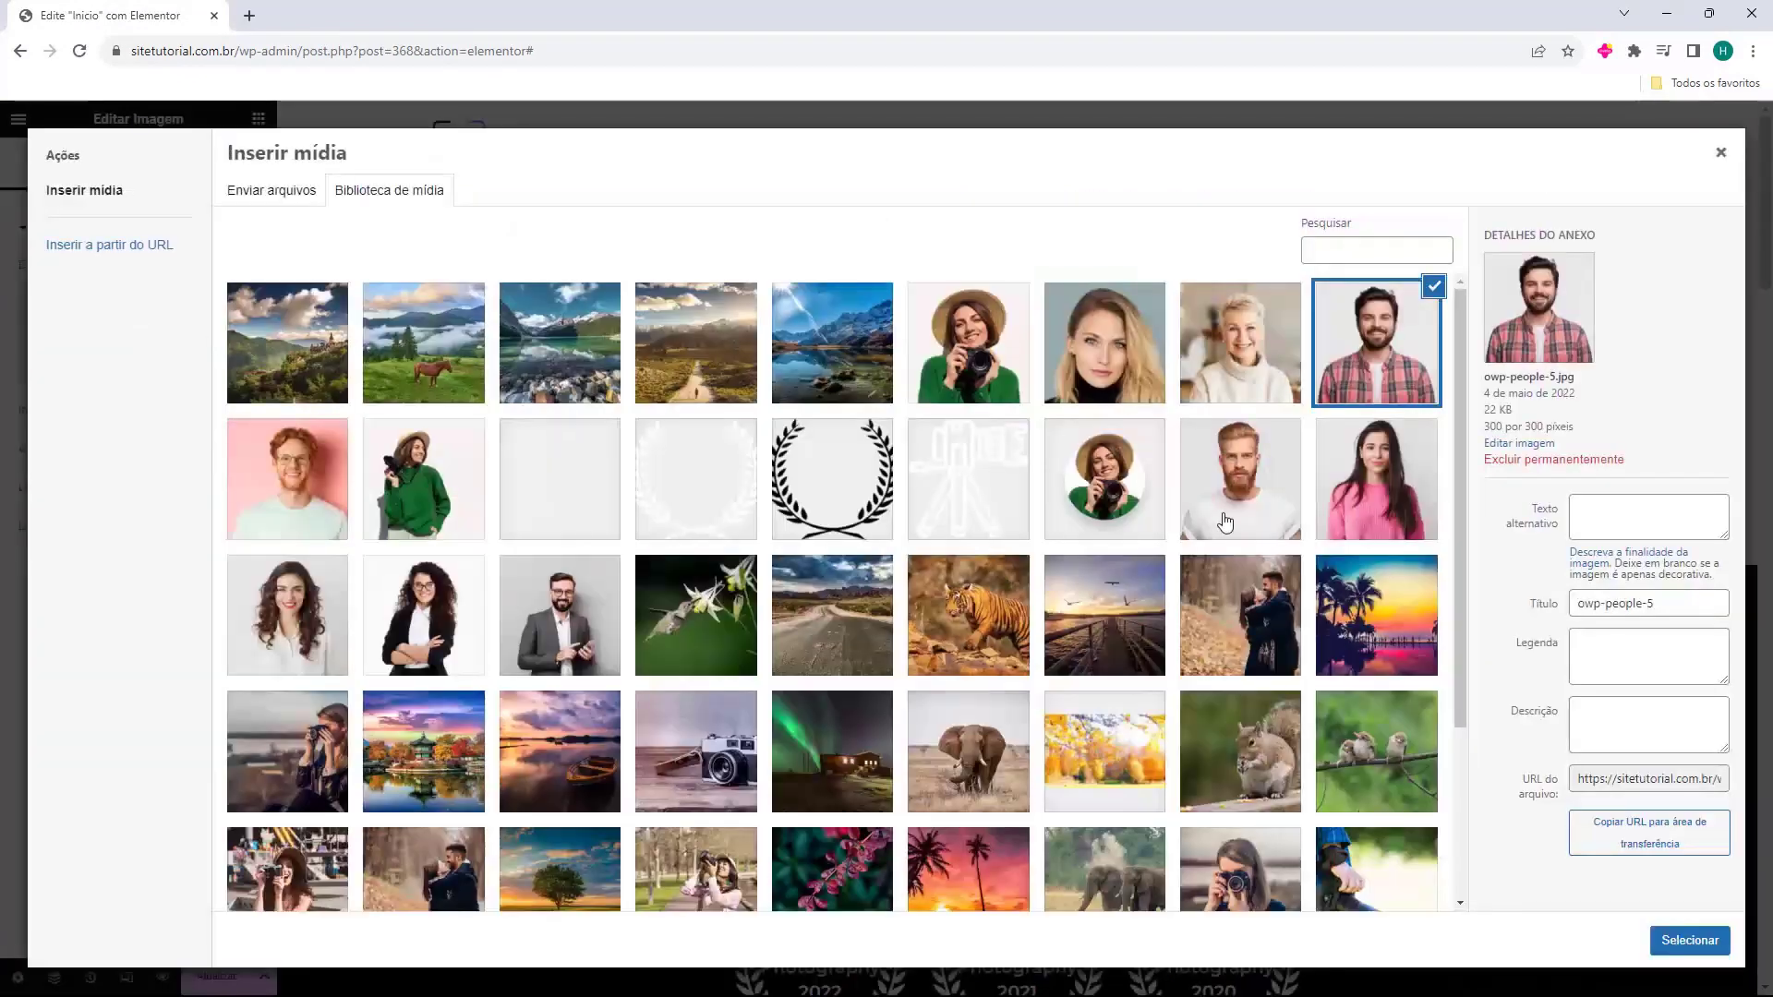
pyautogui.click(1133, 494)
pyautogui.click(1092, 369)
pyautogui.click(1020, 370)
pyautogui.click(1104, 482)
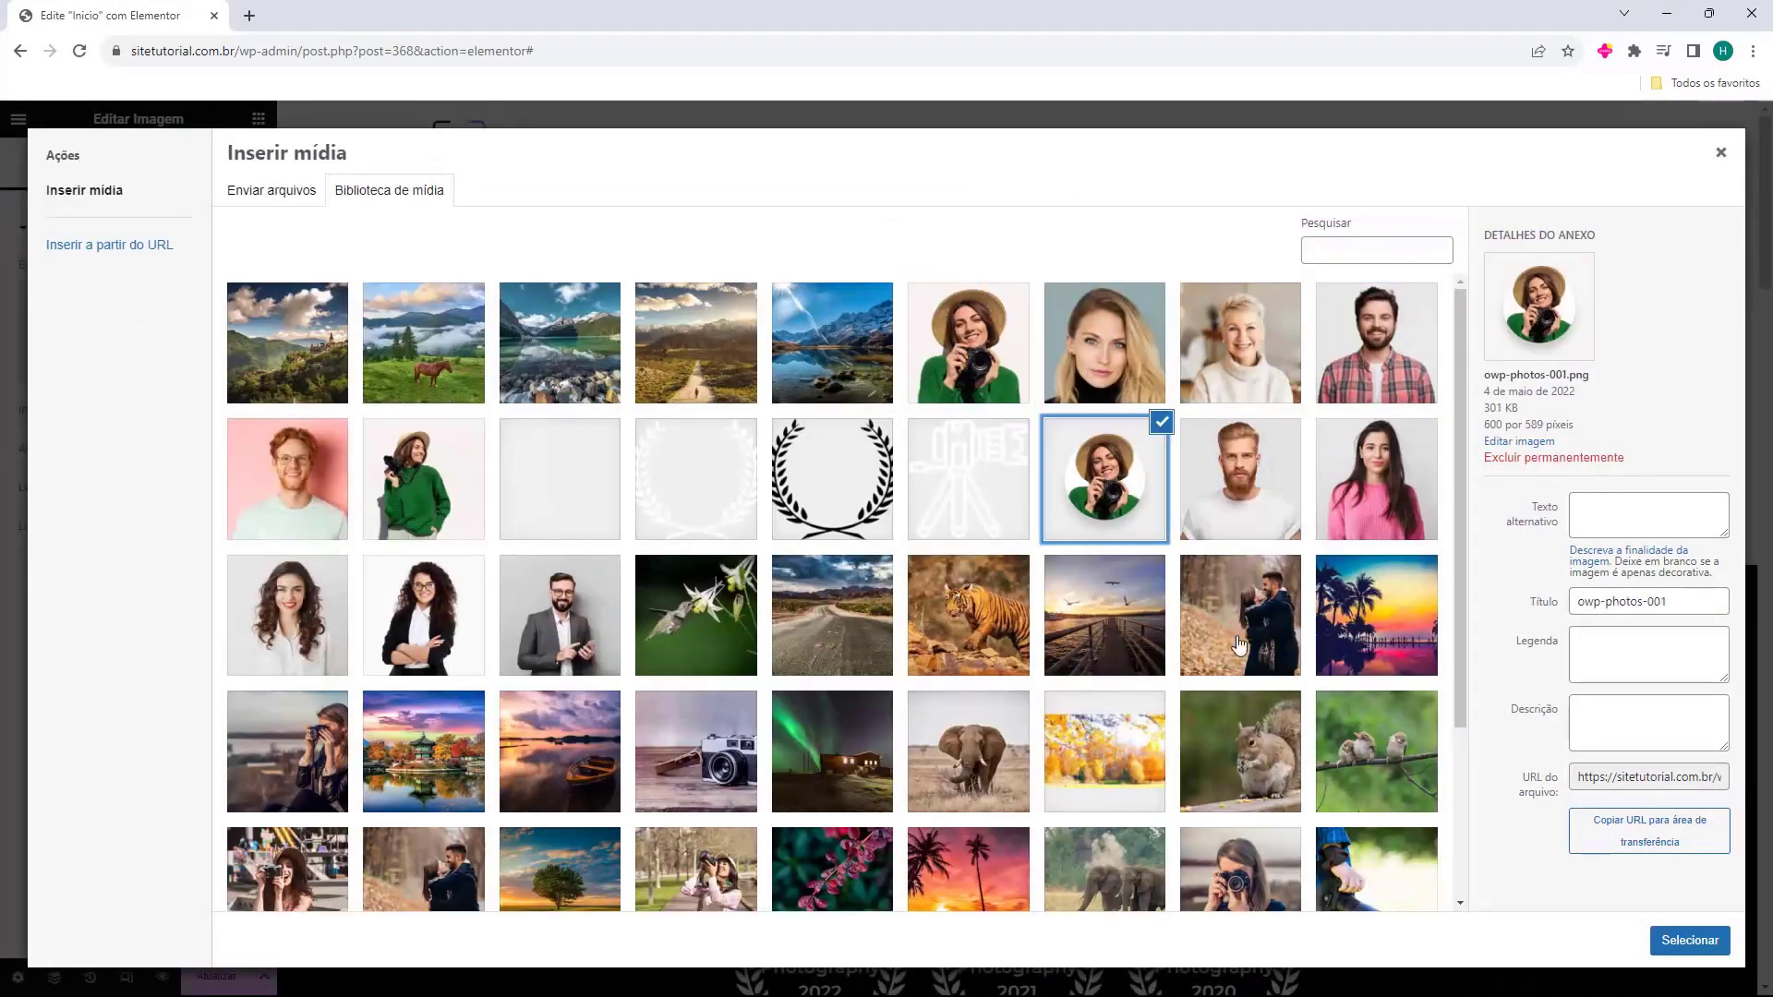
pyautogui.click(1653, 939)
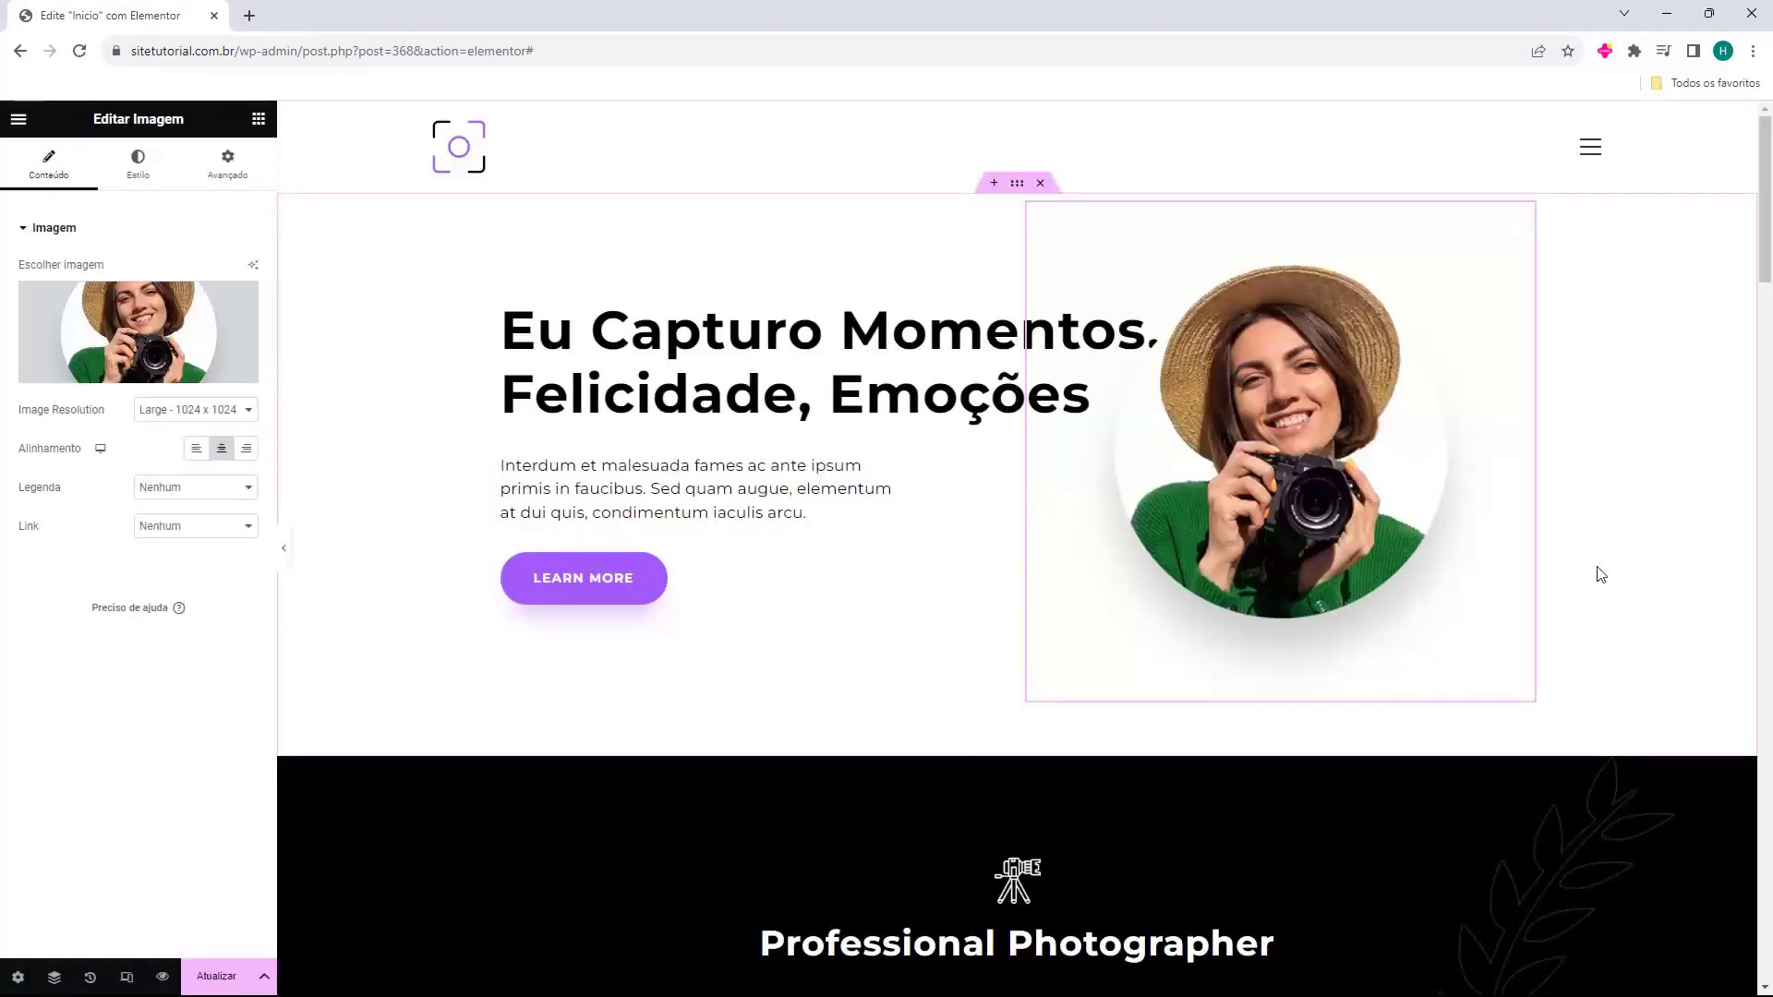
# Change the Learn More button's Texto field to 'Saiba mais'.
pyautogui.click(577, 577)
pyautogui.scroll(-7, 552, 551)
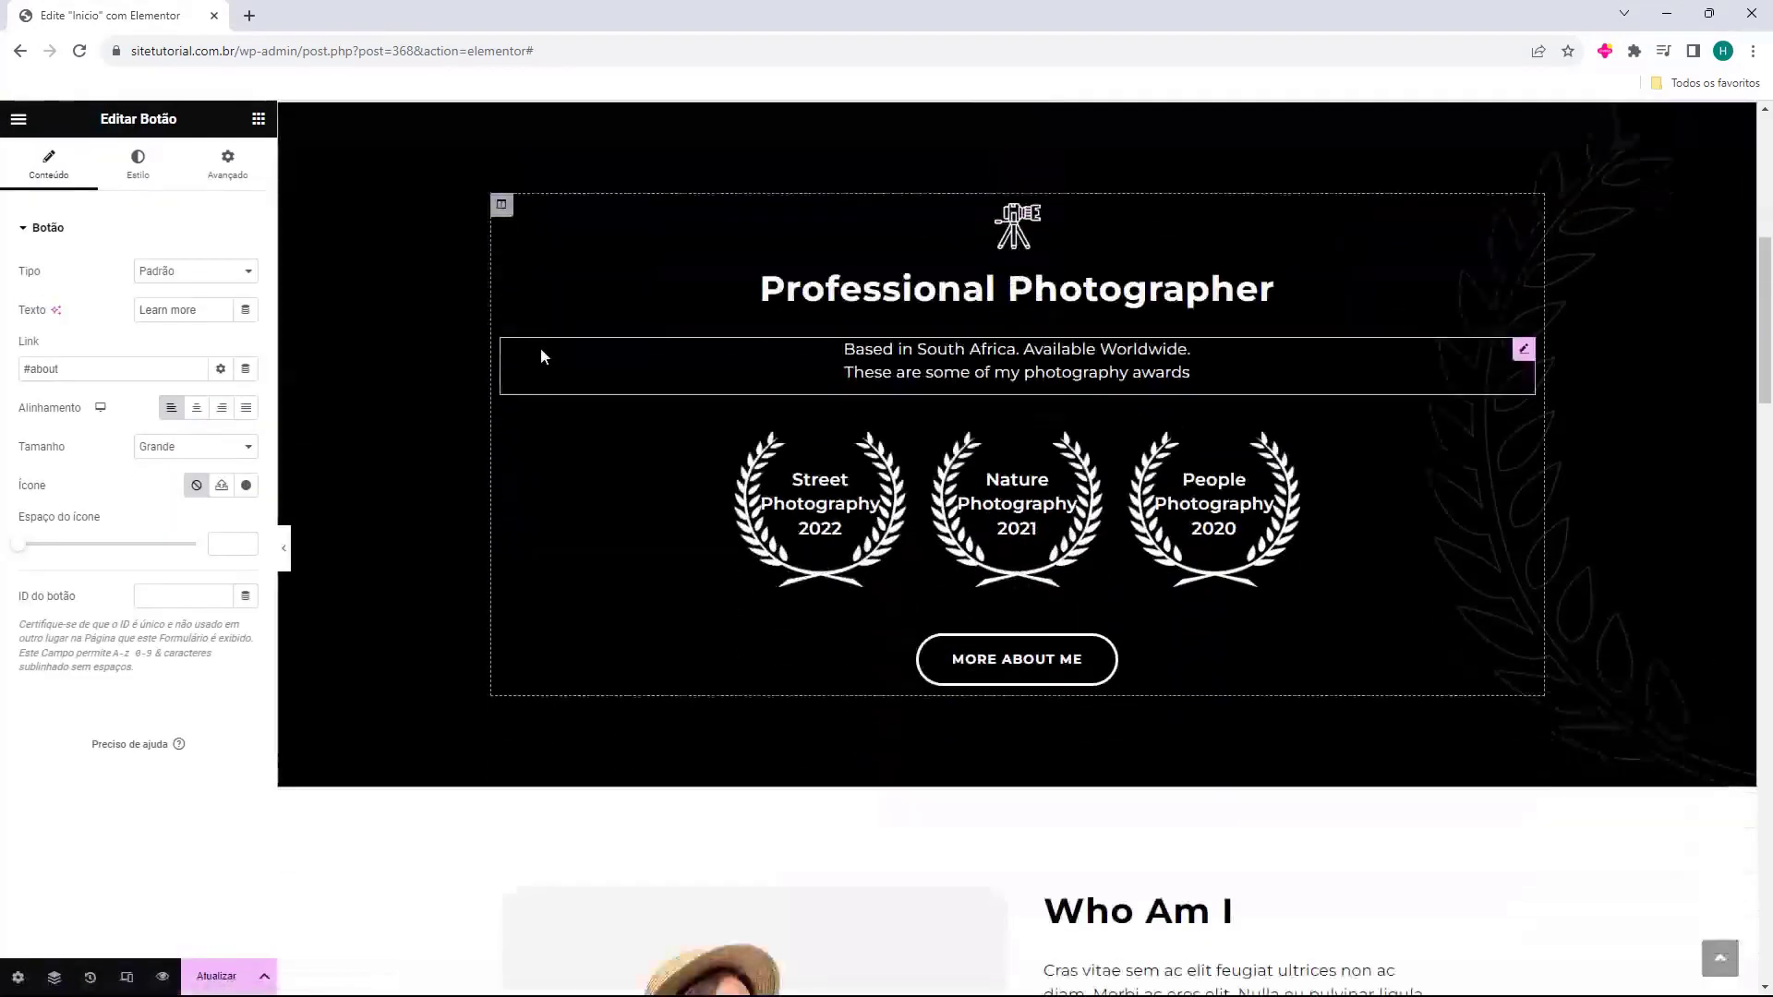
pyautogui.scroll(7, 550, 707)
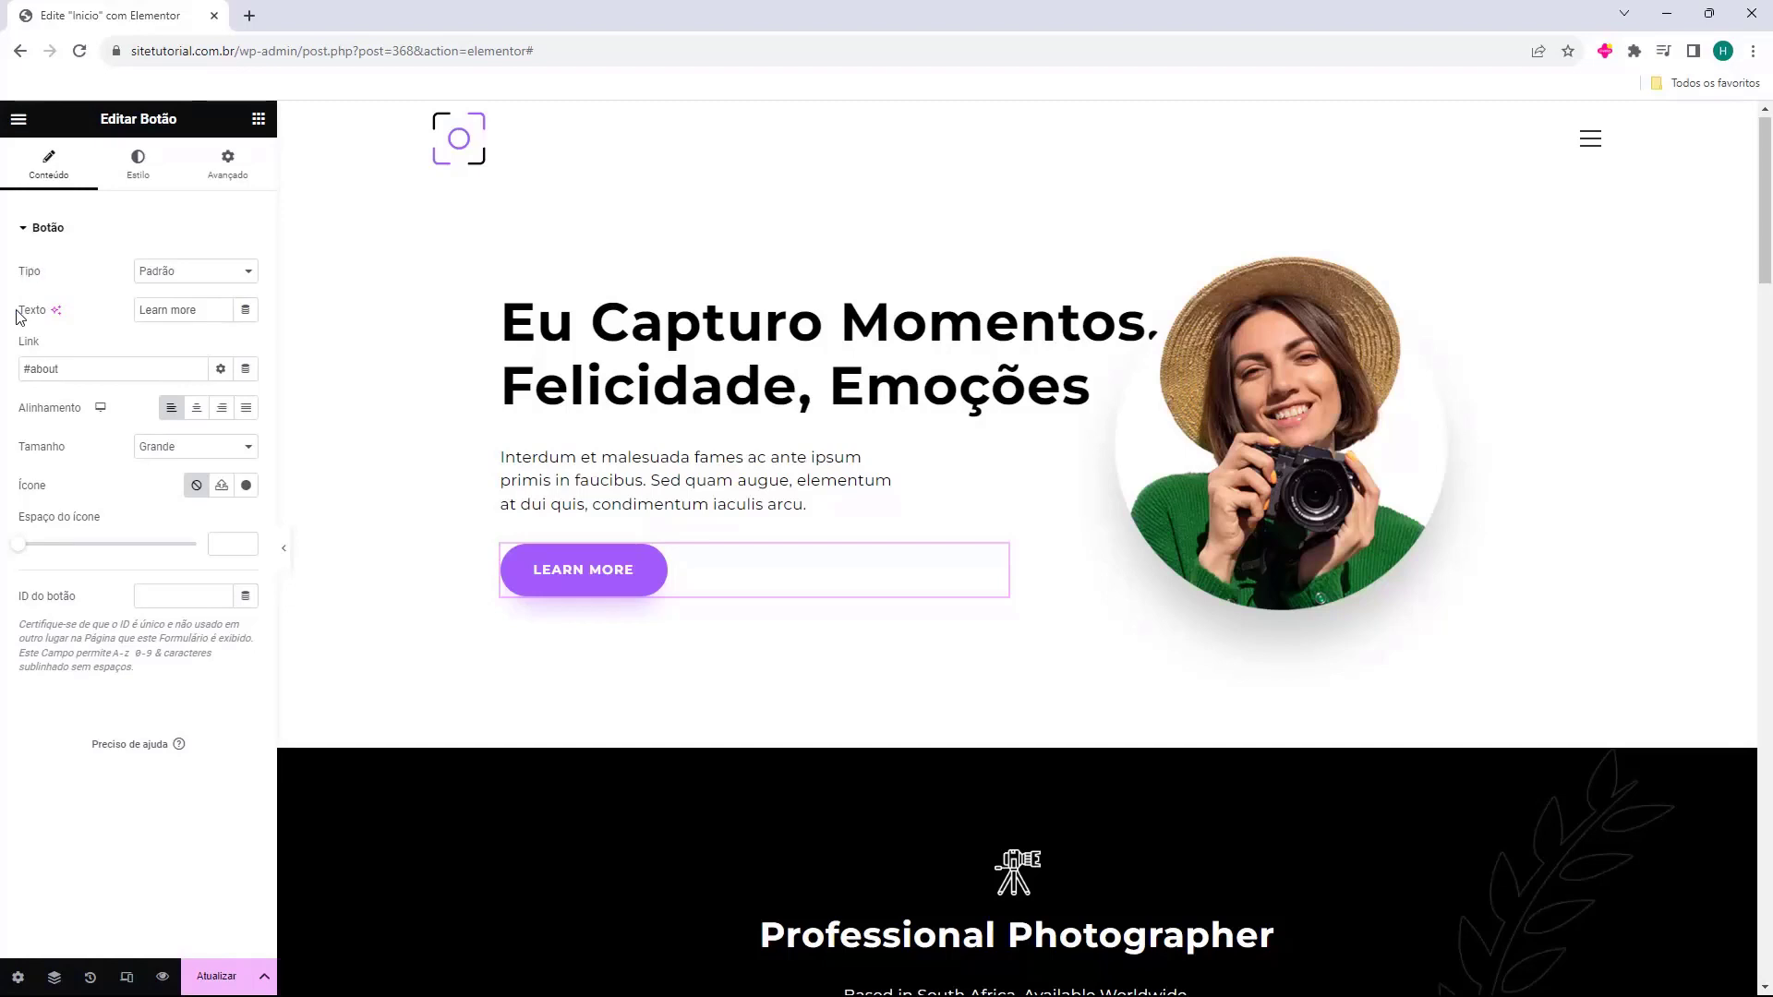
pyautogui.tripleClick(175, 315)
pyautogui.write('Saiba mais')
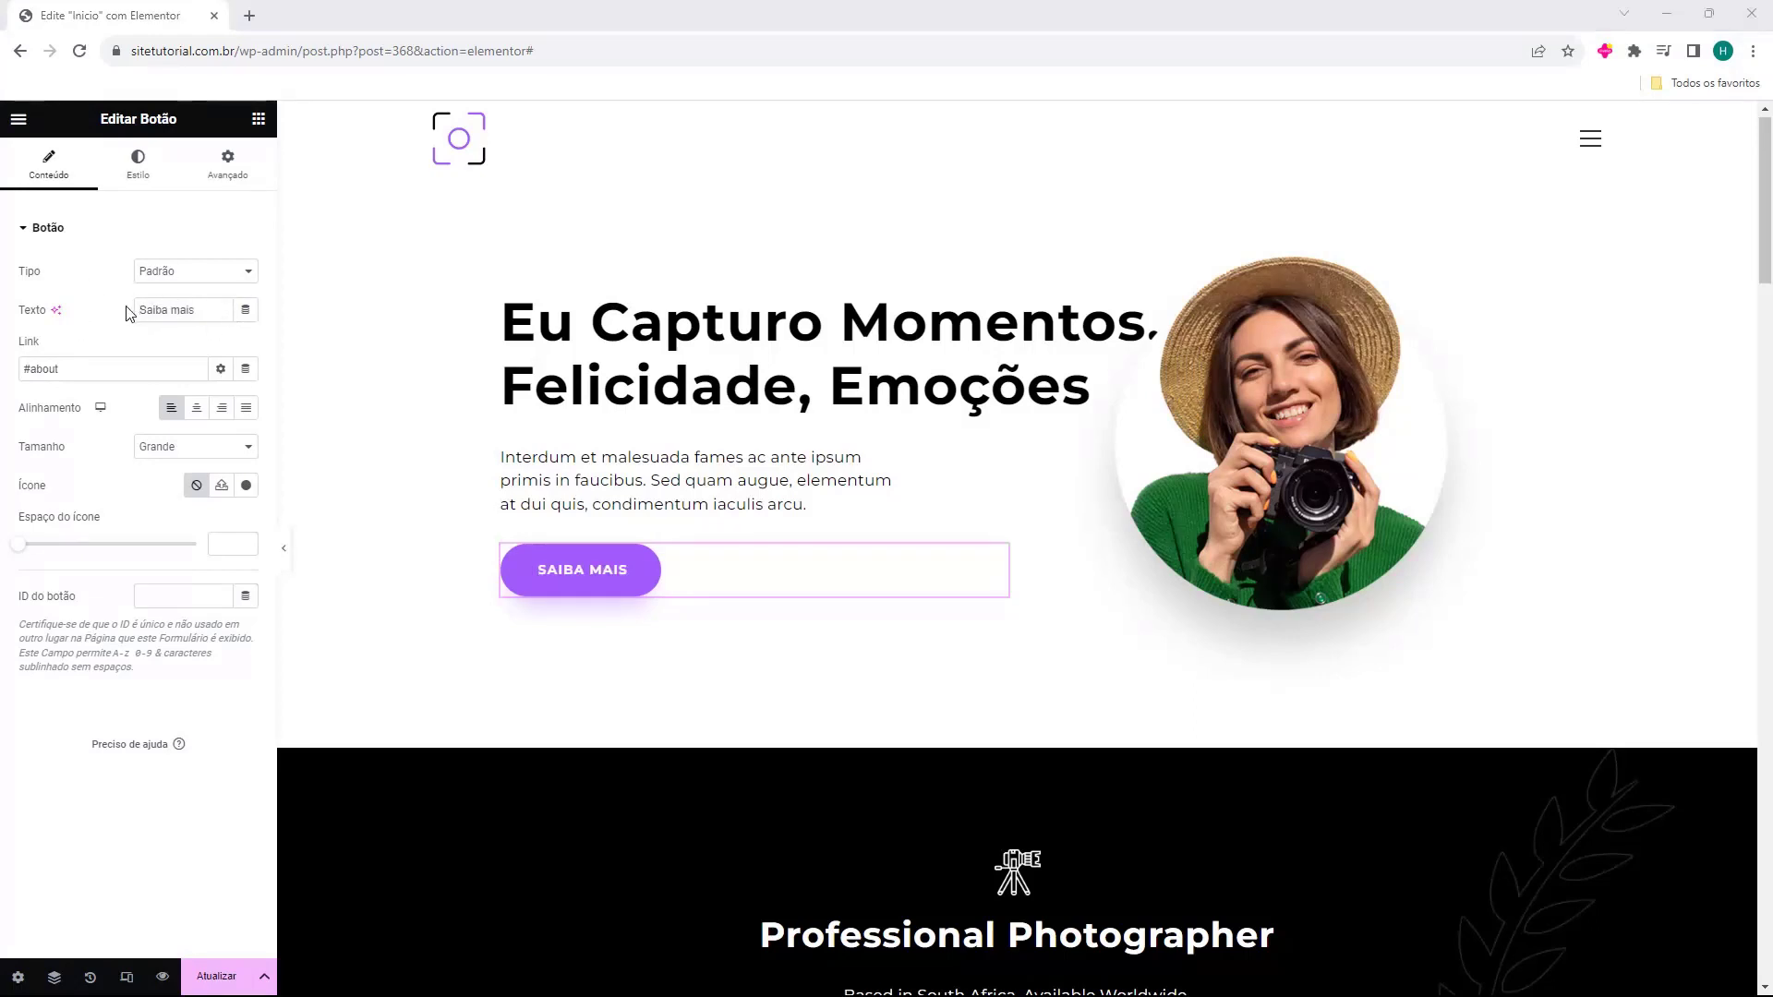
# Select the awards caption text block, then reselect the Saiba mais button.
pyautogui.moveTo(15, 347); pyautogui.dragTo(45, 350)
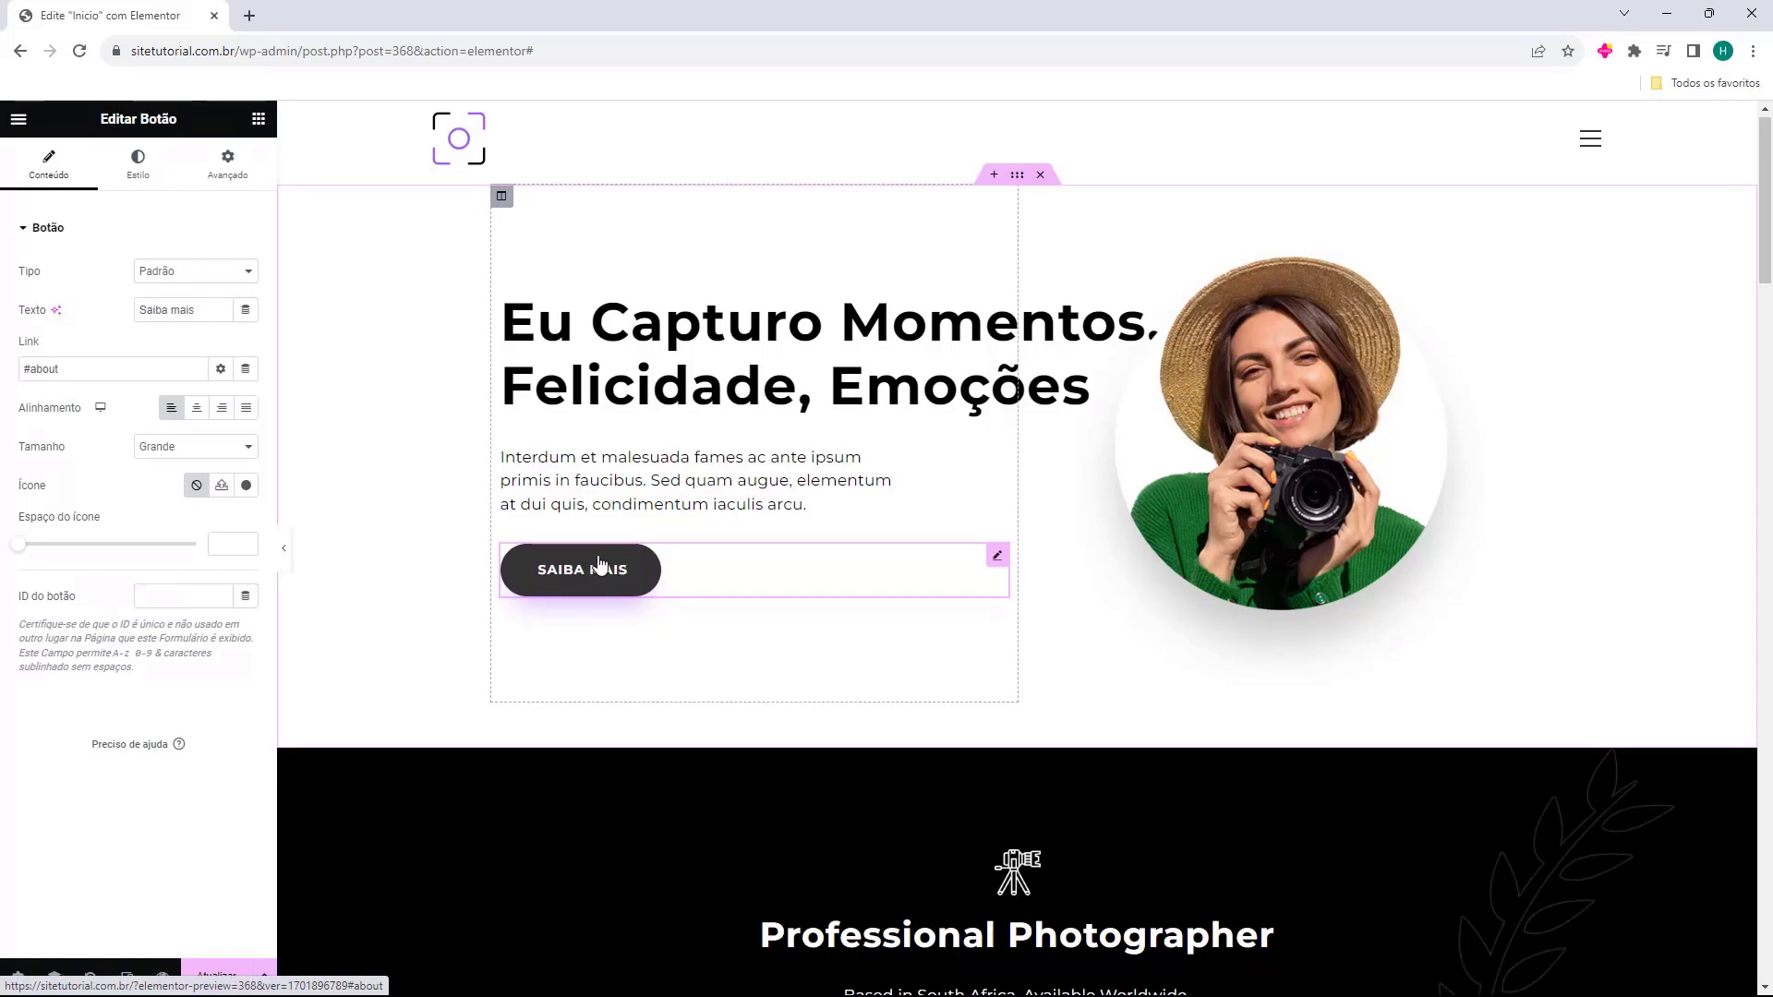
pyautogui.scroll(-7, 600, 558)
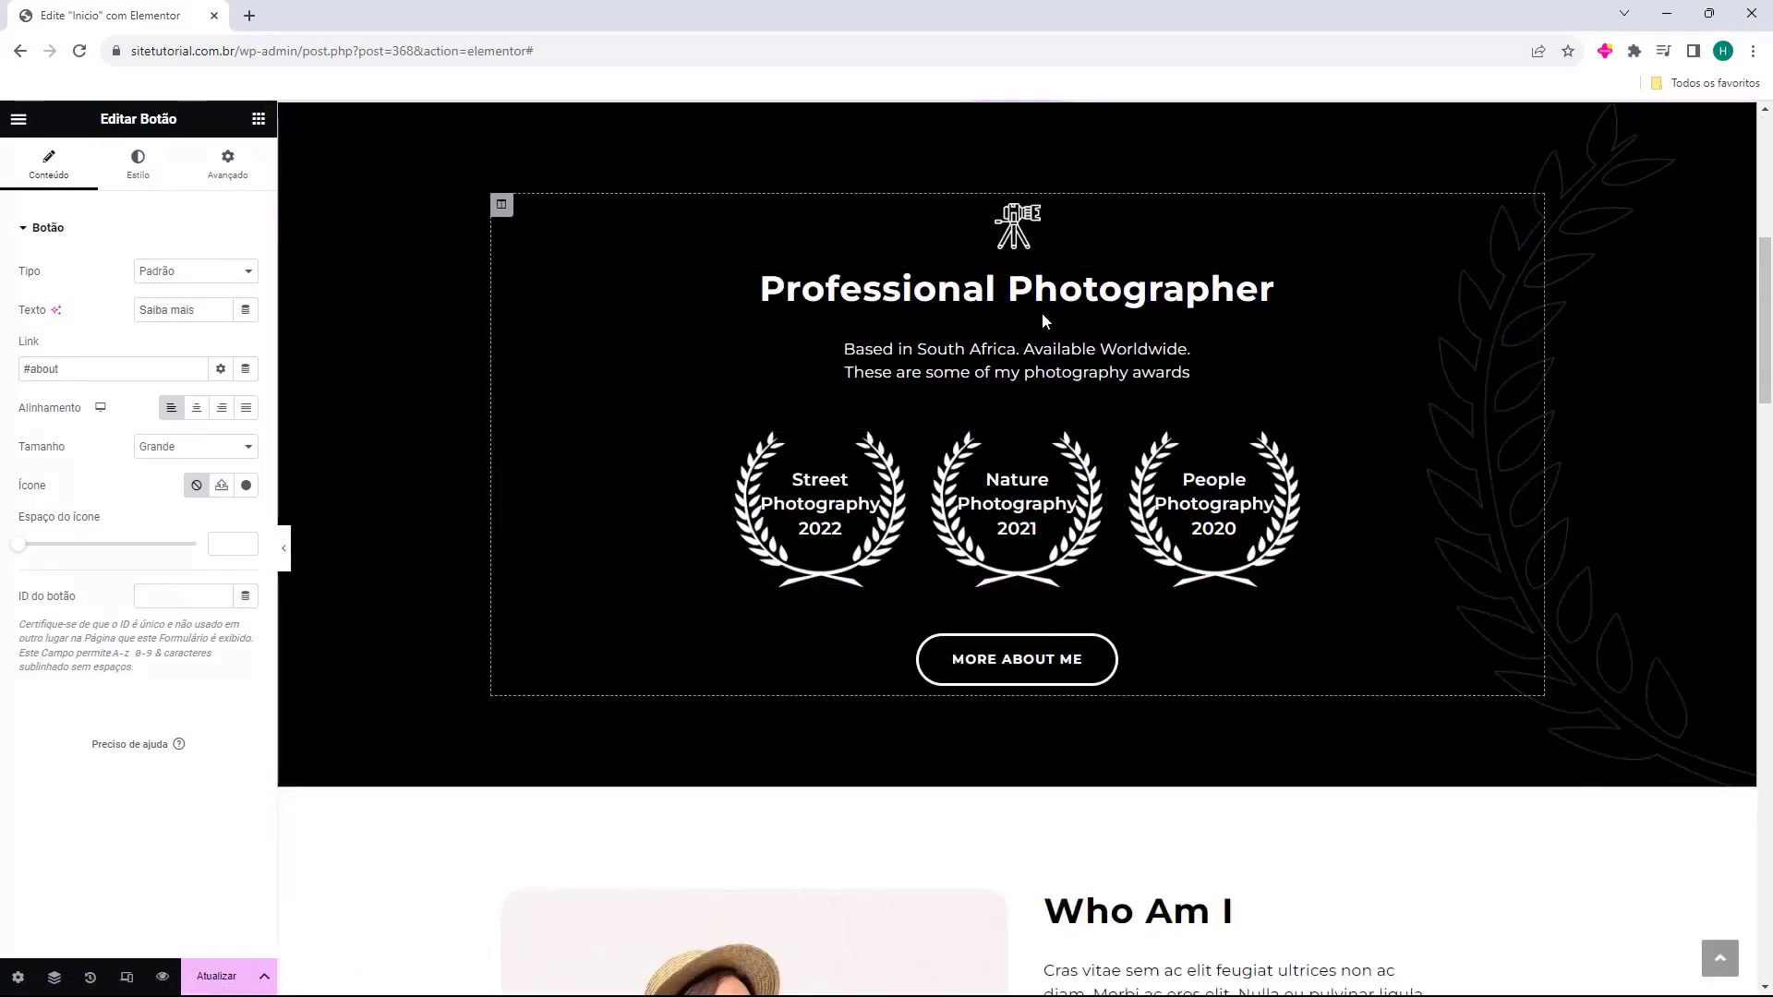
pyautogui.click(1042, 360)
pyautogui.scroll(6, 495, 554)
pyautogui.click(567, 461)
pyautogui.scroll(-2, 567, 496)
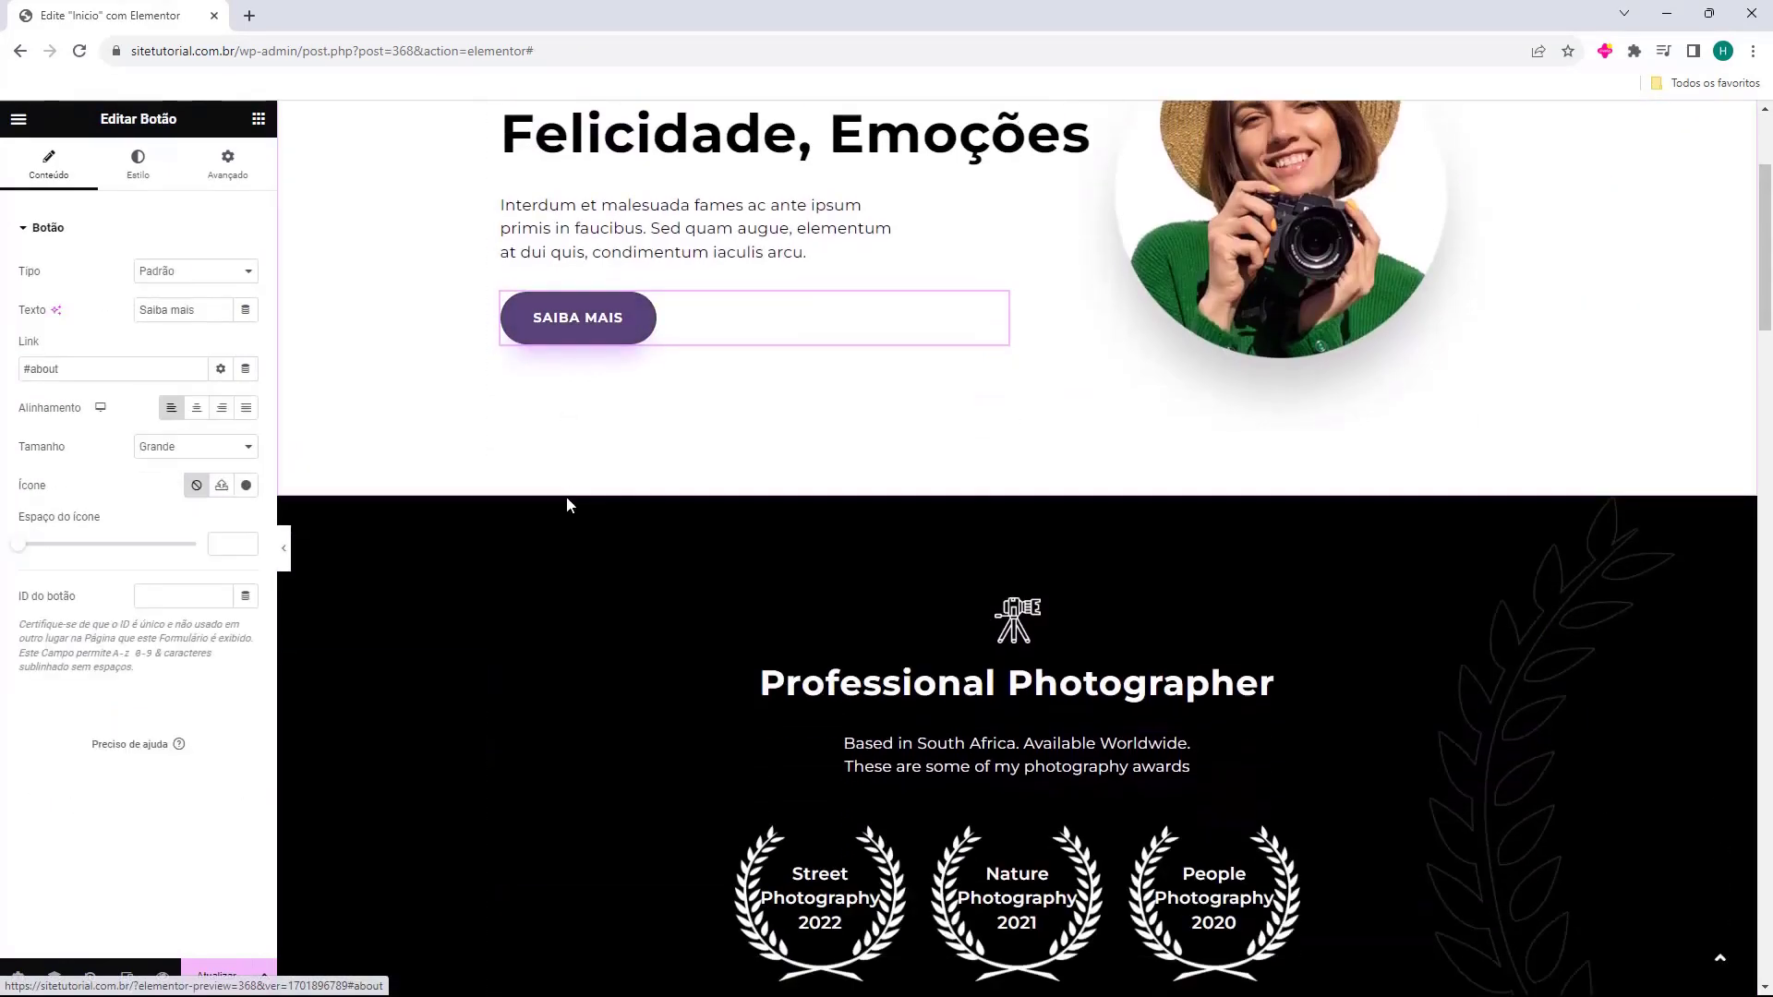
pyautogui.scroll(-3, 567, 505)
pyautogui.scroll(6, 554, 534)
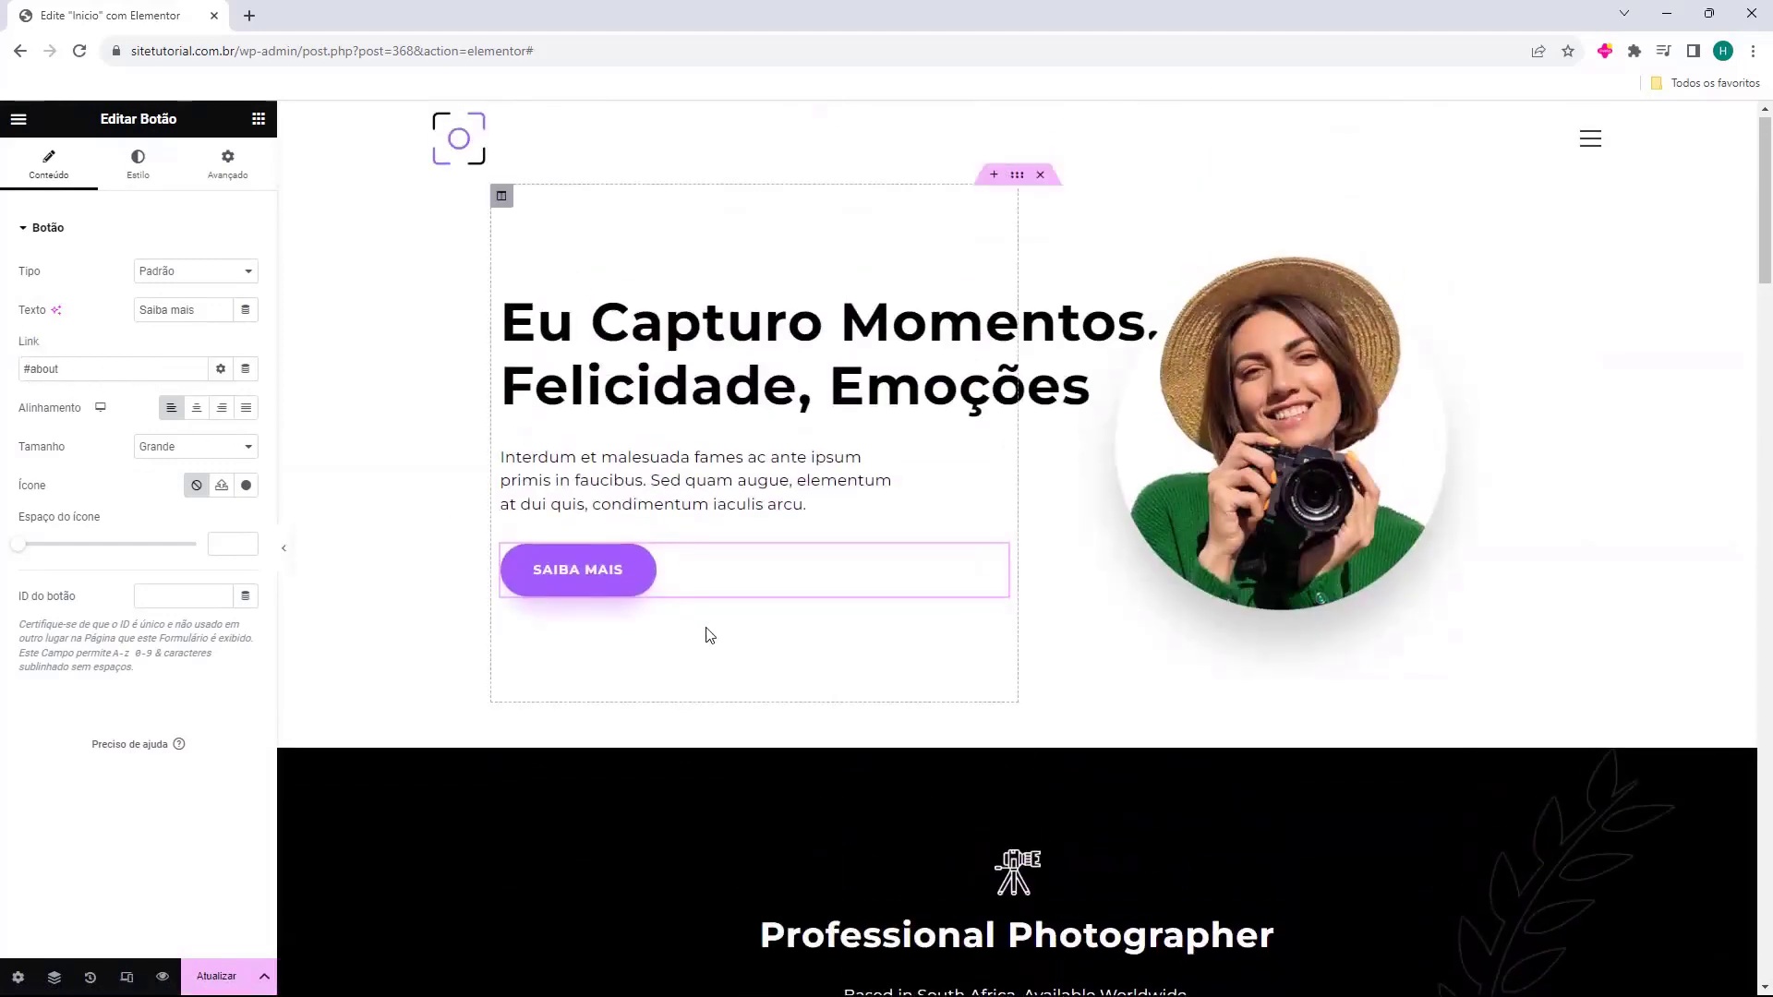
pyautogui.scroll(-3, 419, 364)
pyautogui.scroll(-1, 419, 343)
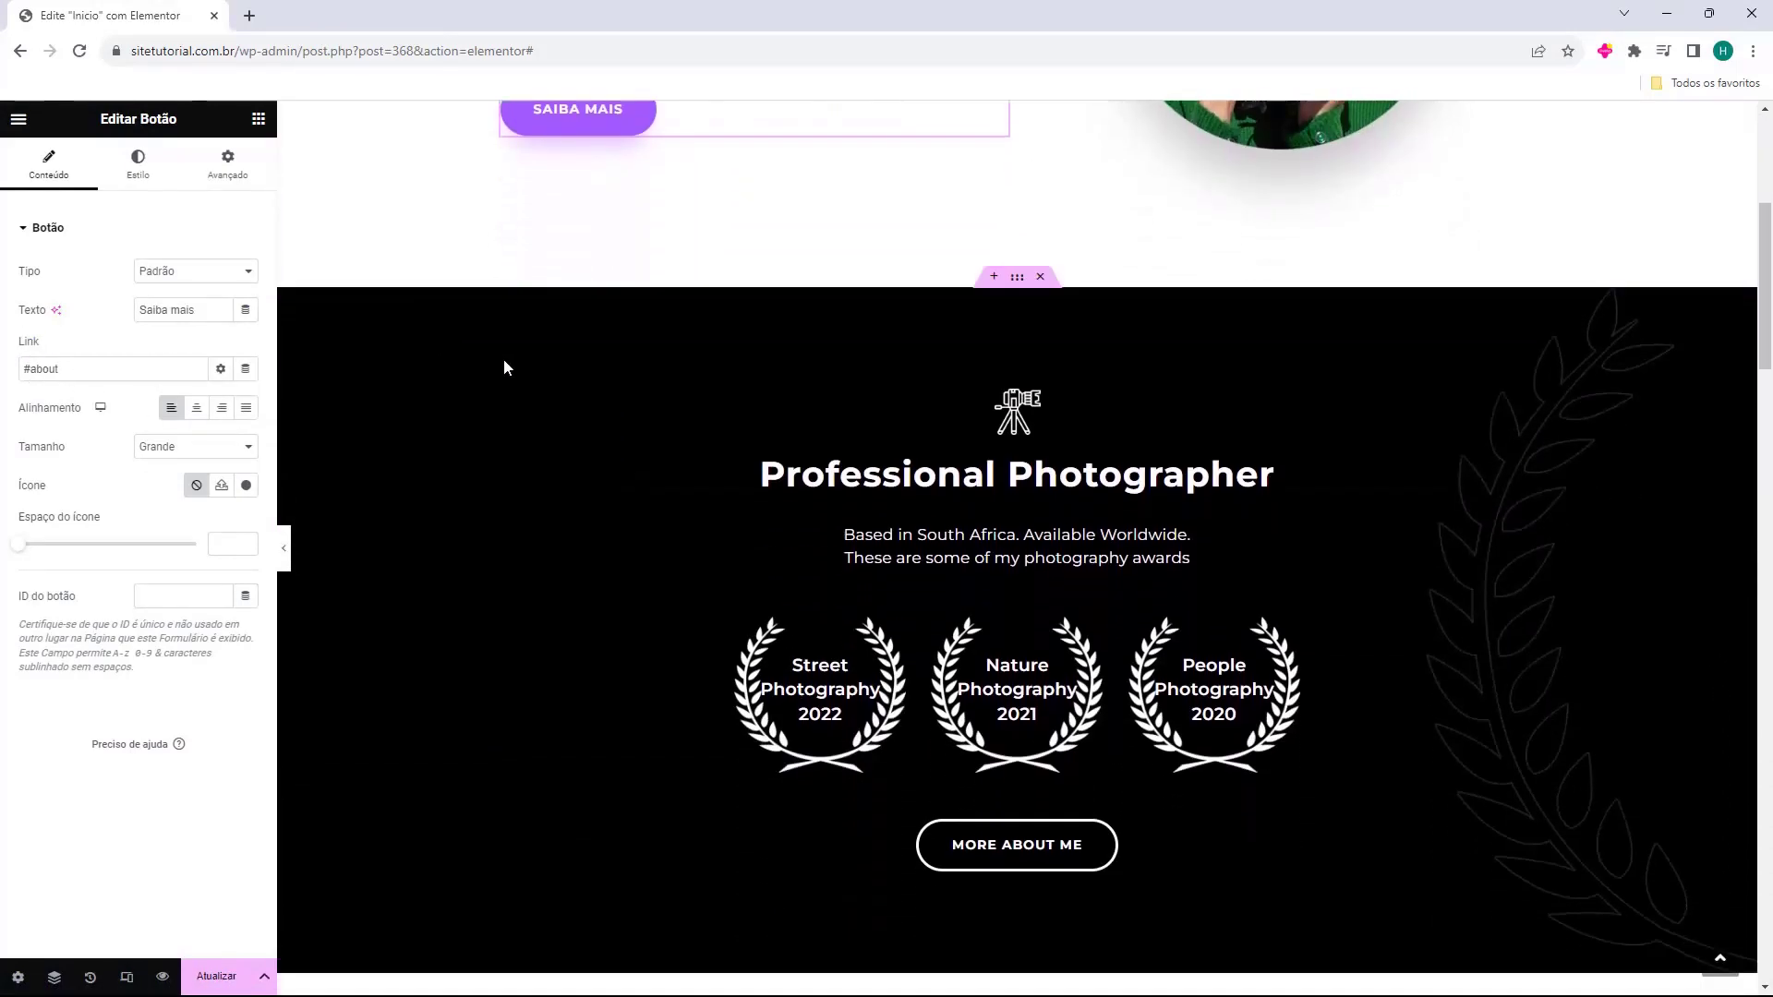
# Delete the row of three photography award badges.
pyautogui.click(1189, 556)
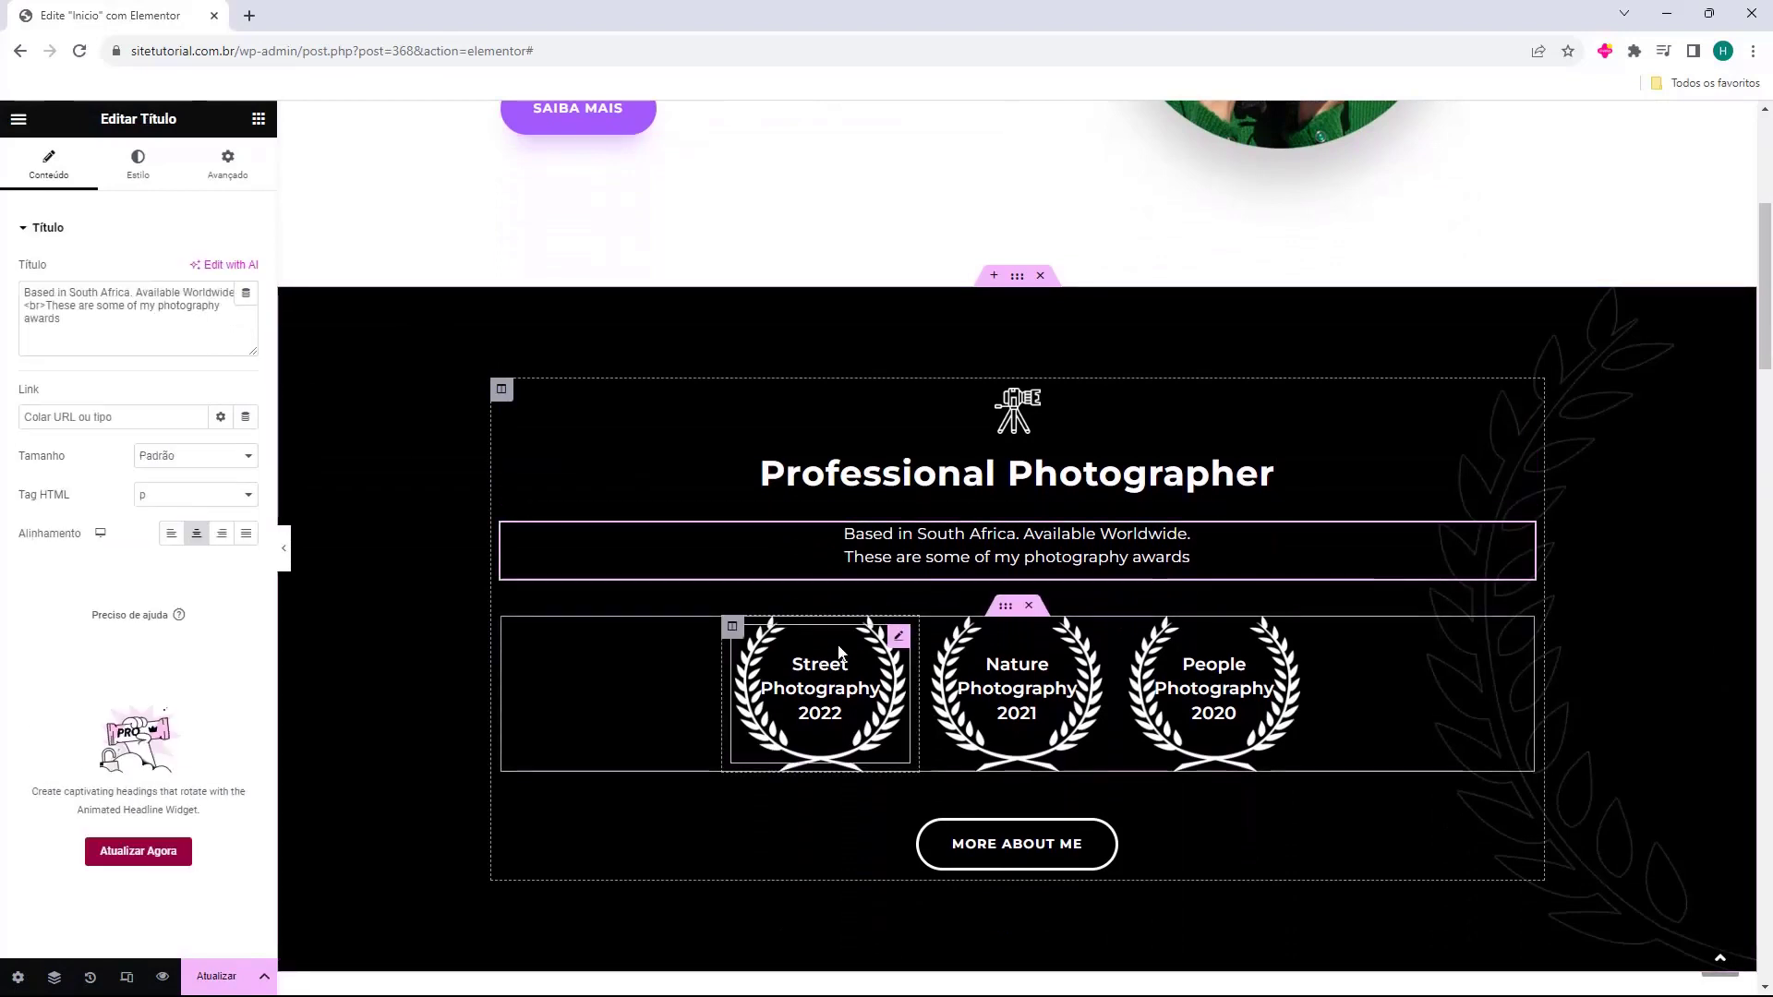
pyautogui.scroll(-1, 785, 588)
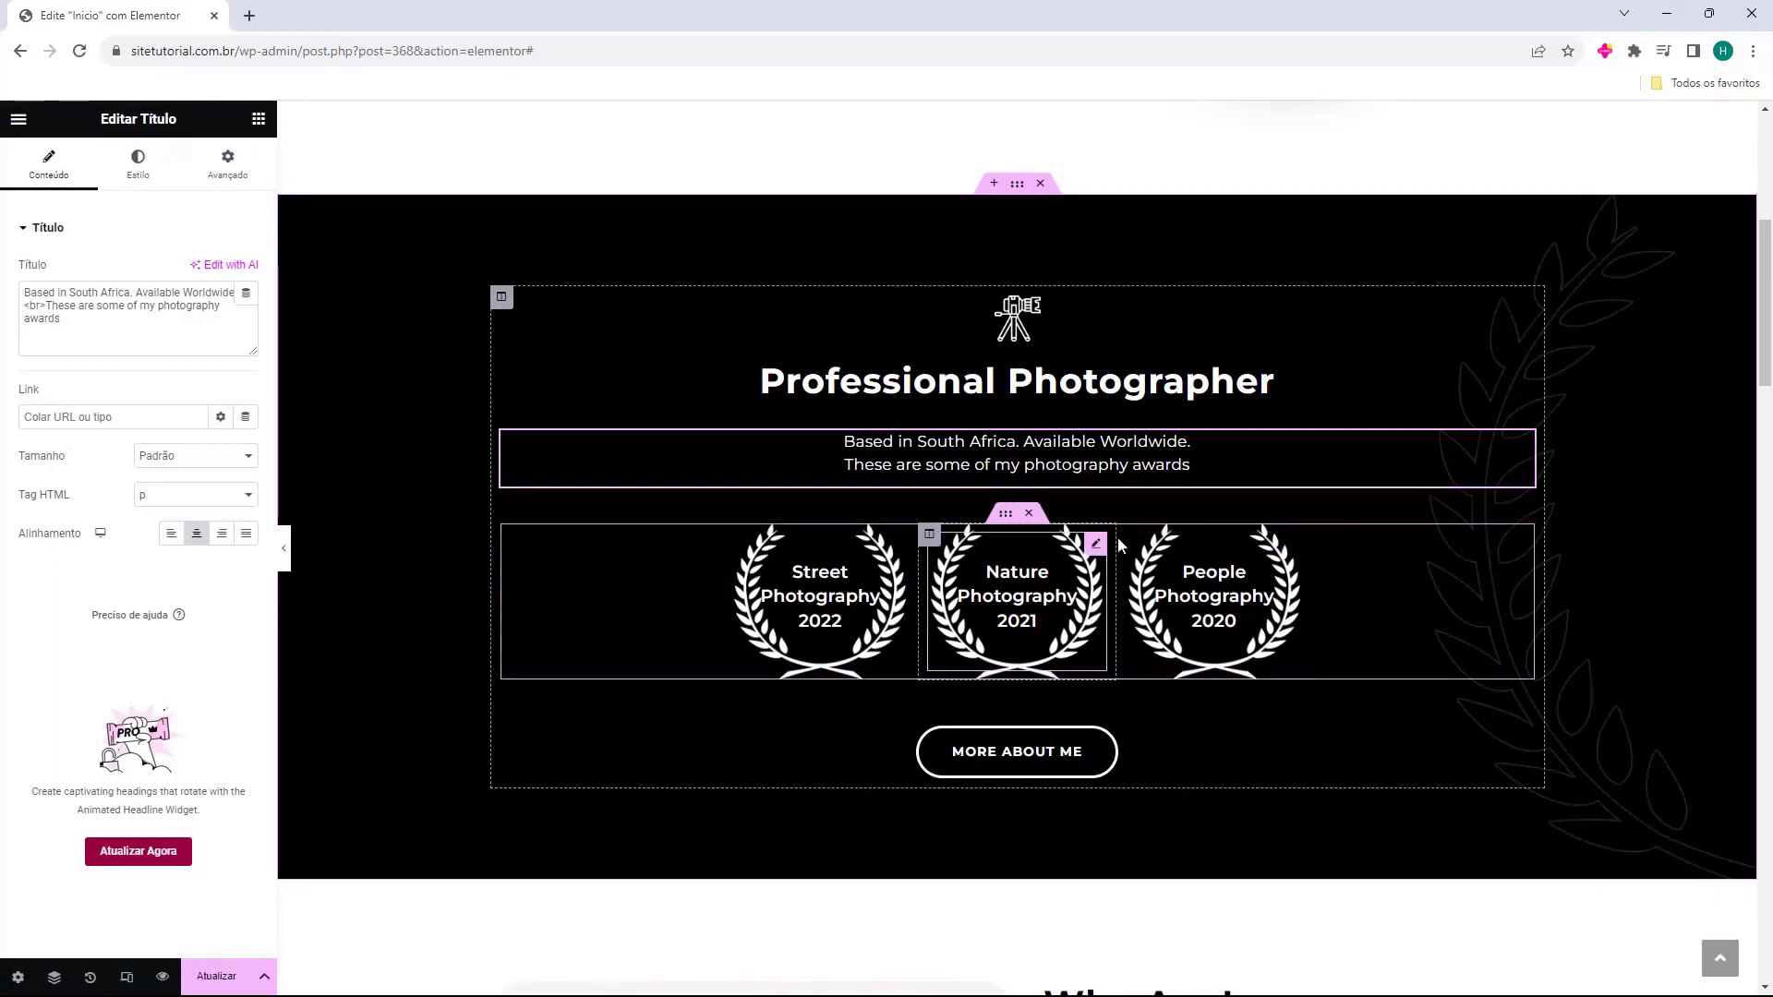
pyautogui.click(1031, 518)
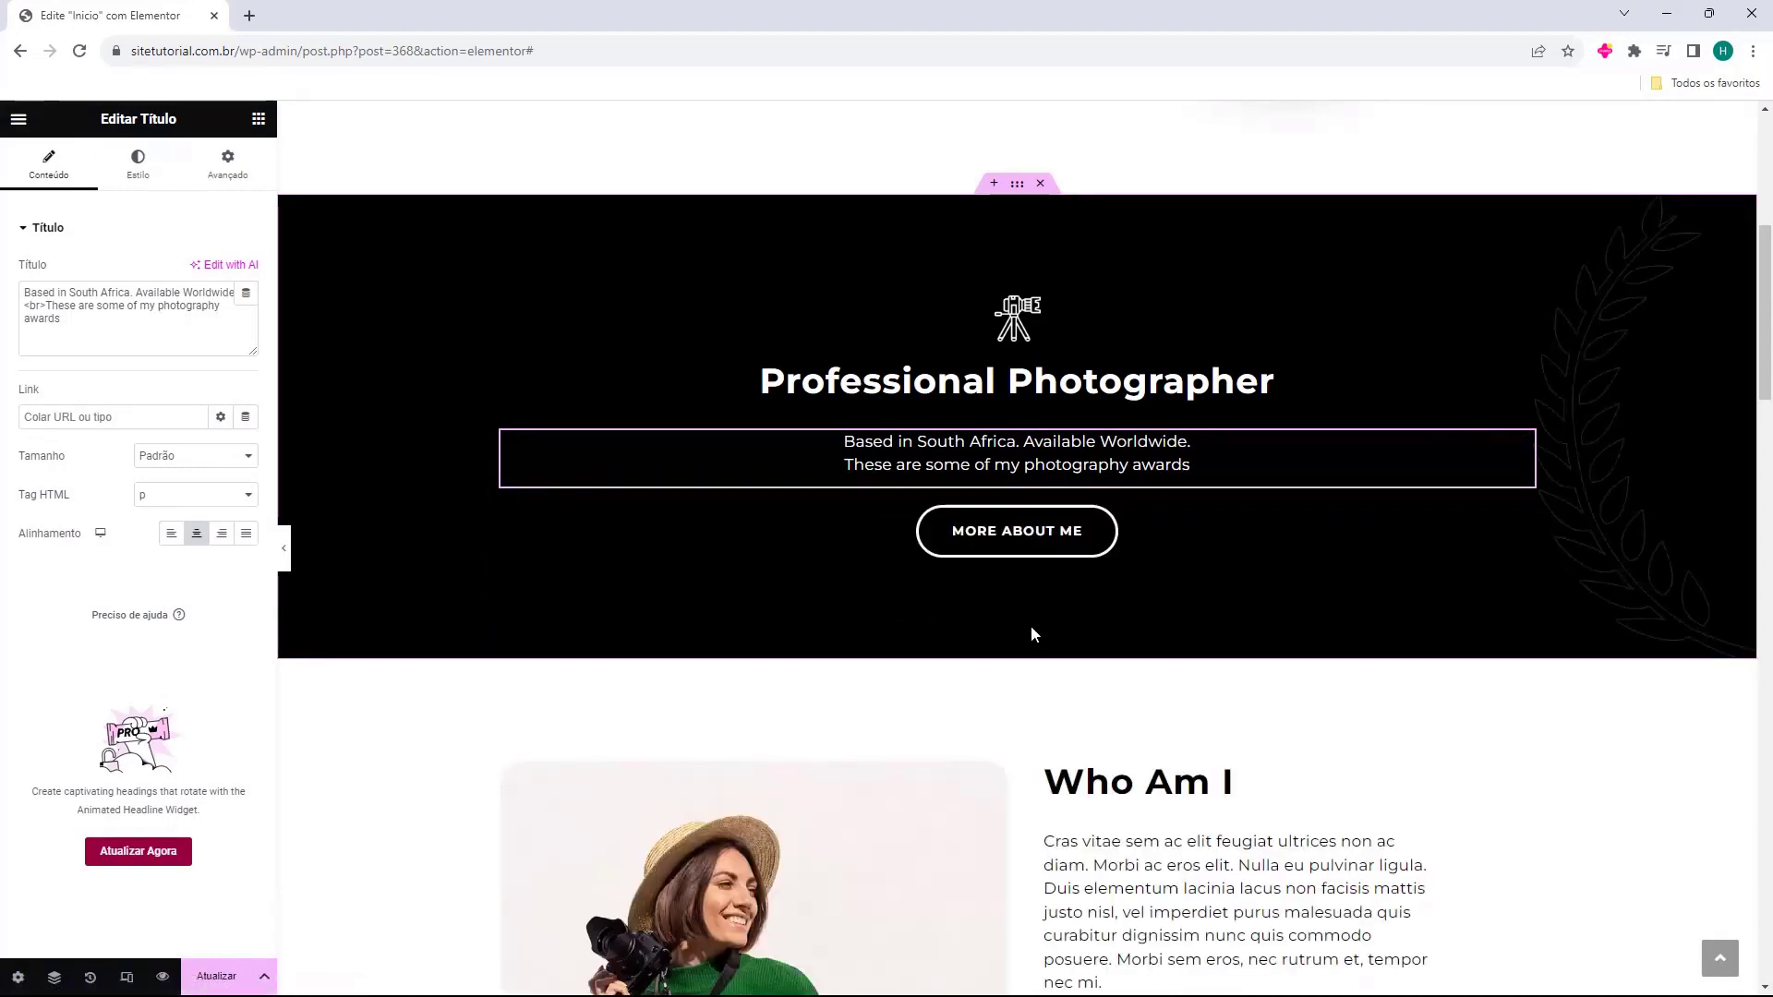
# Set the More About Me button's Link field to '#'.
pyautogui.click(1025, 533)
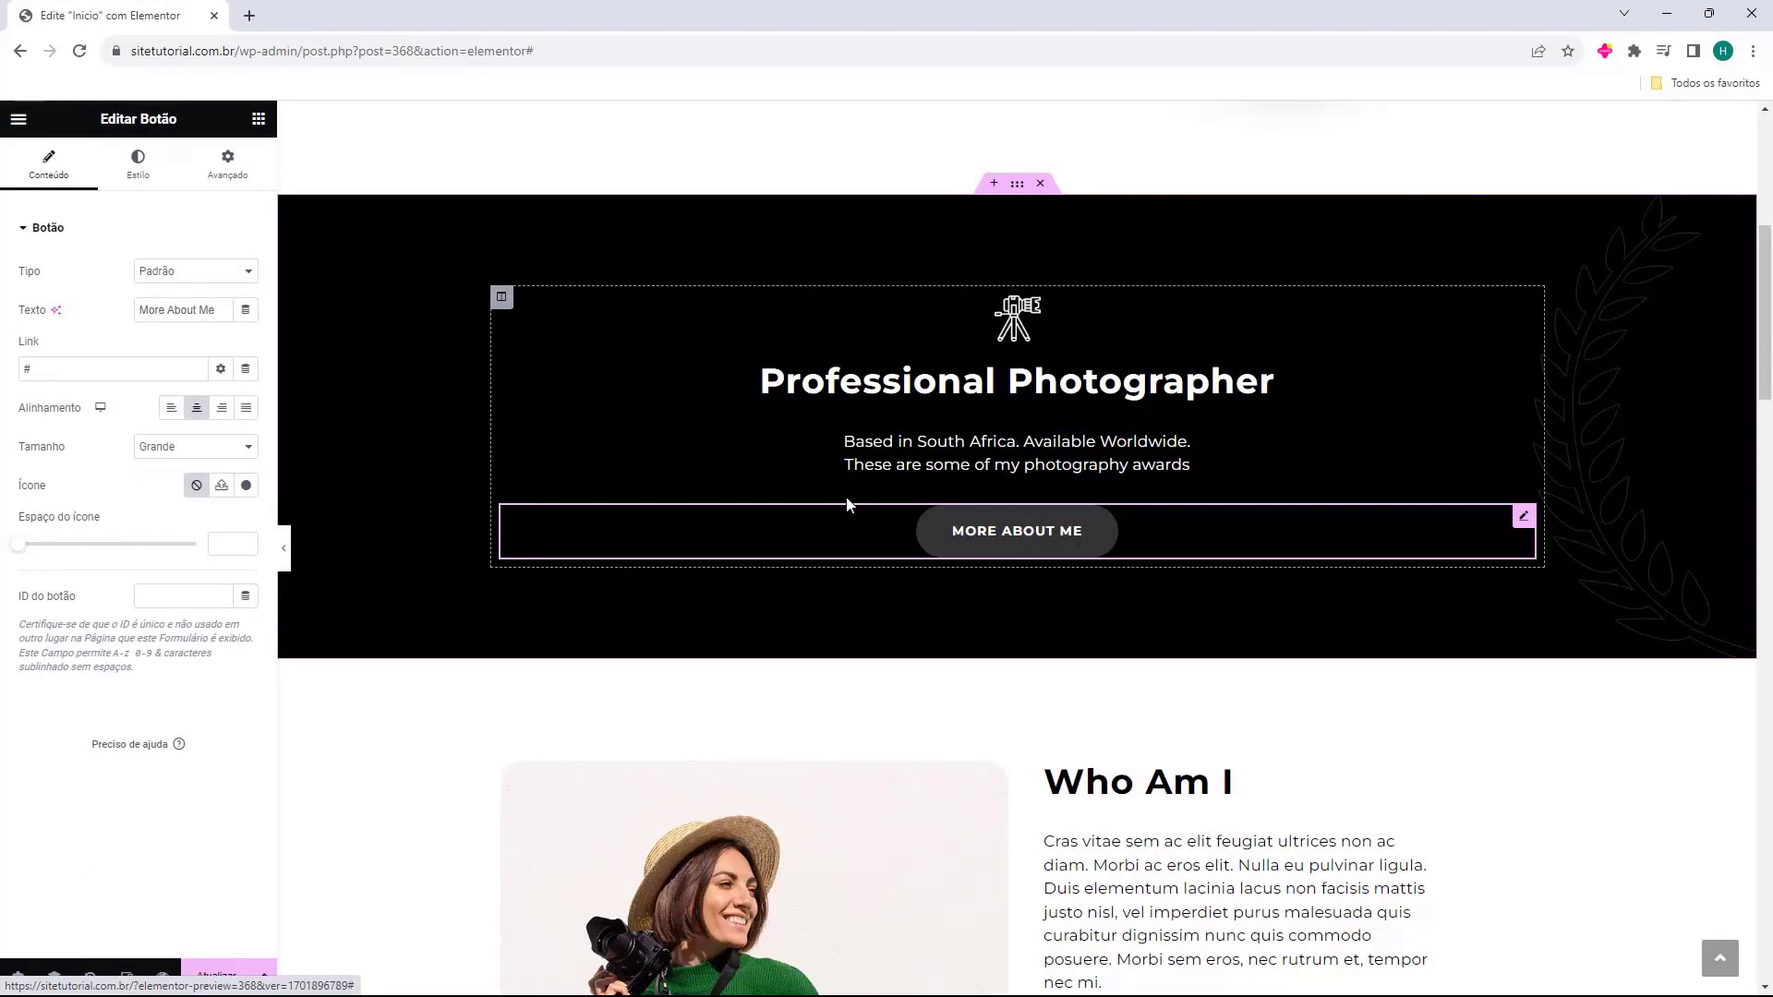
pyautogui.click(44, 371)
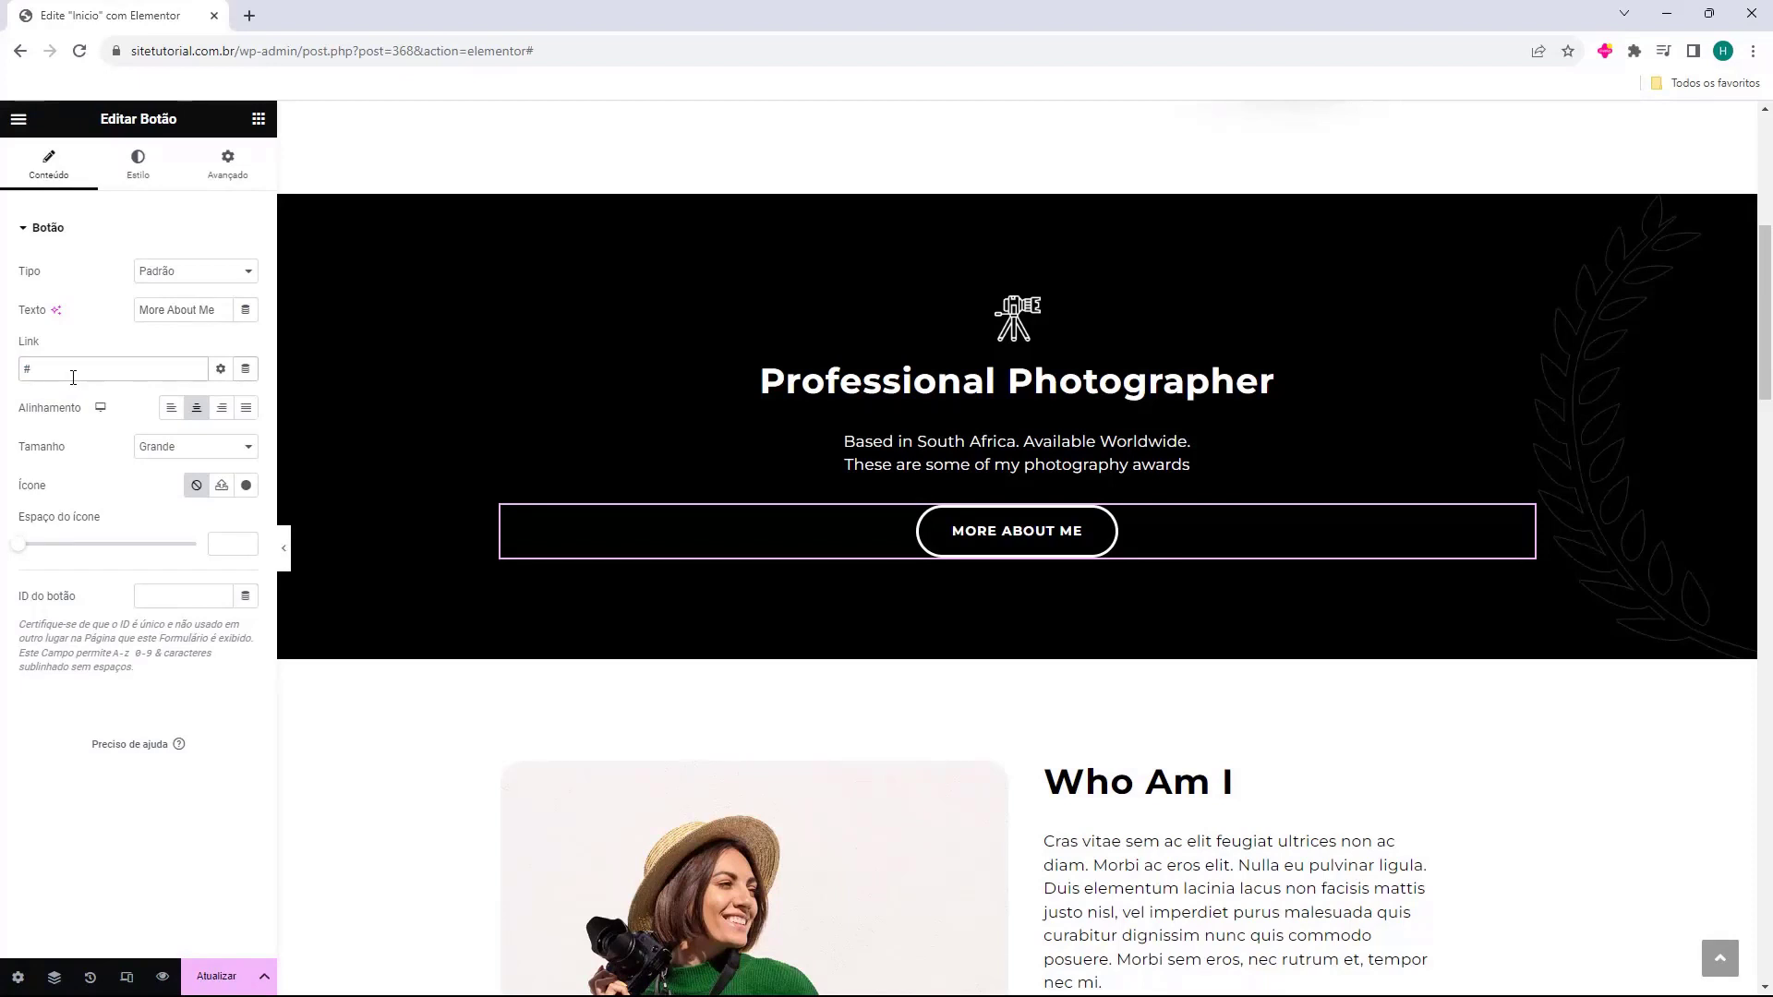
pyautogui.scroll(-5, 705, 384)
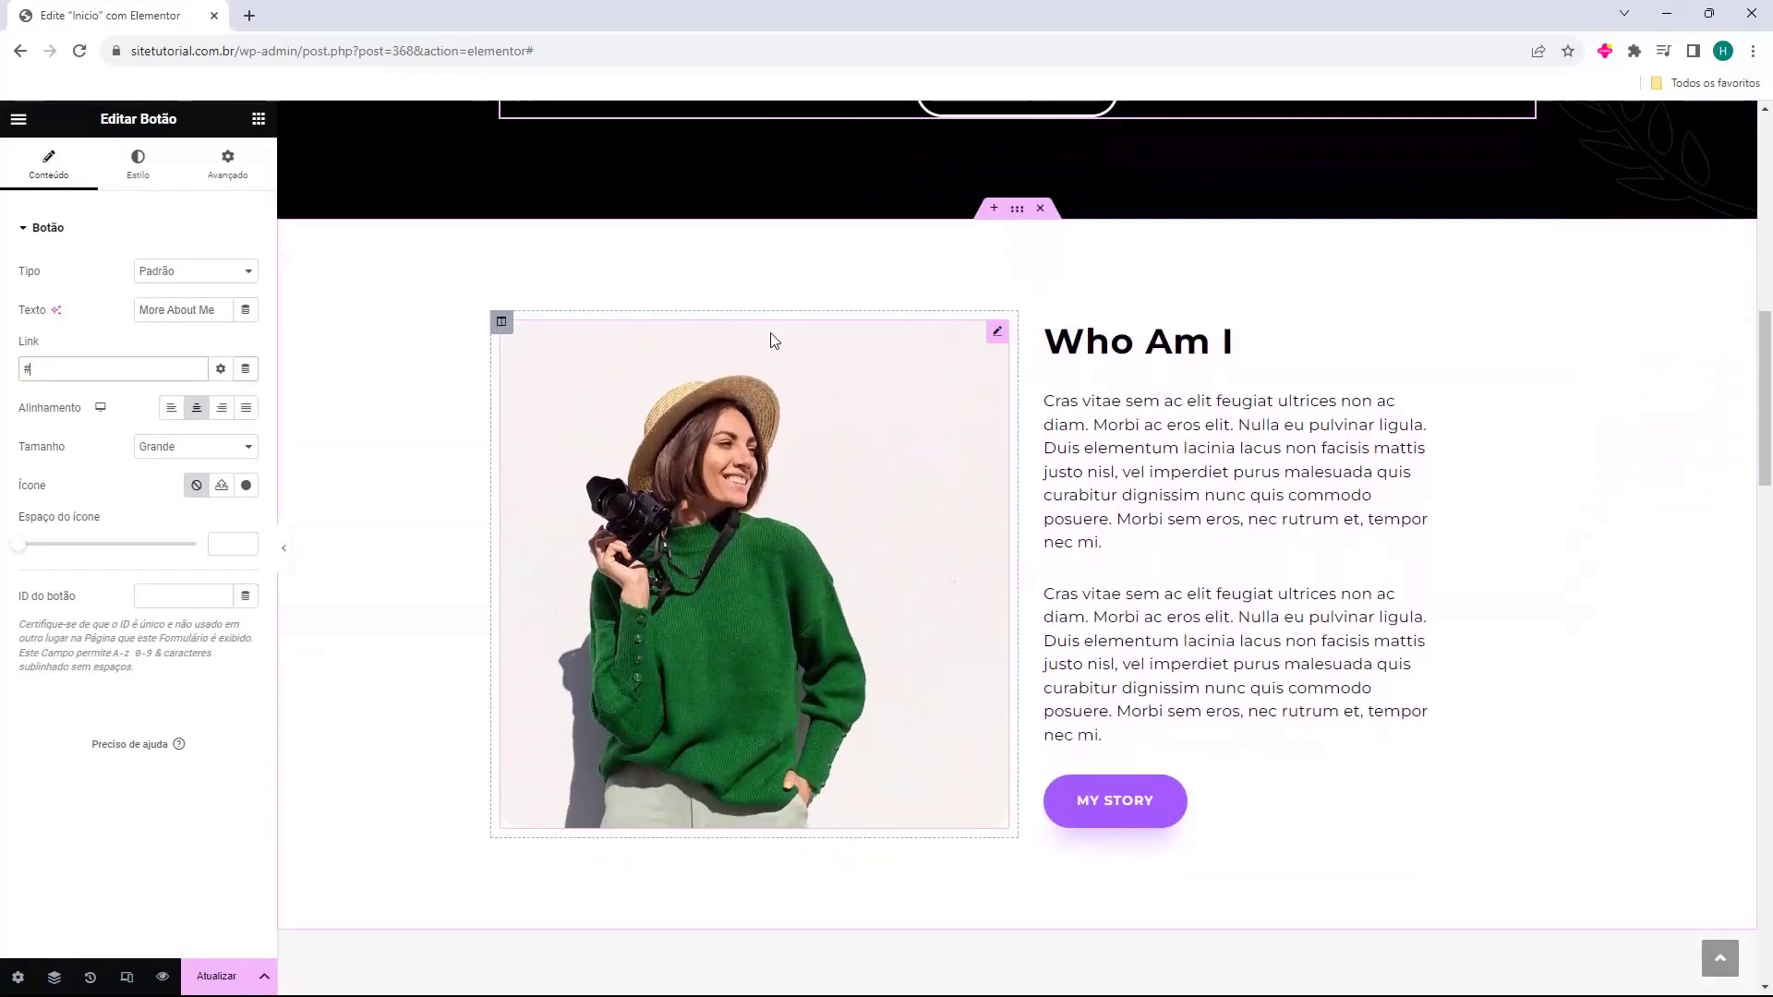
# Change the Featured Gallery heading's Título text to 'Portfolio'.
pyautogui.click(1145, 333)
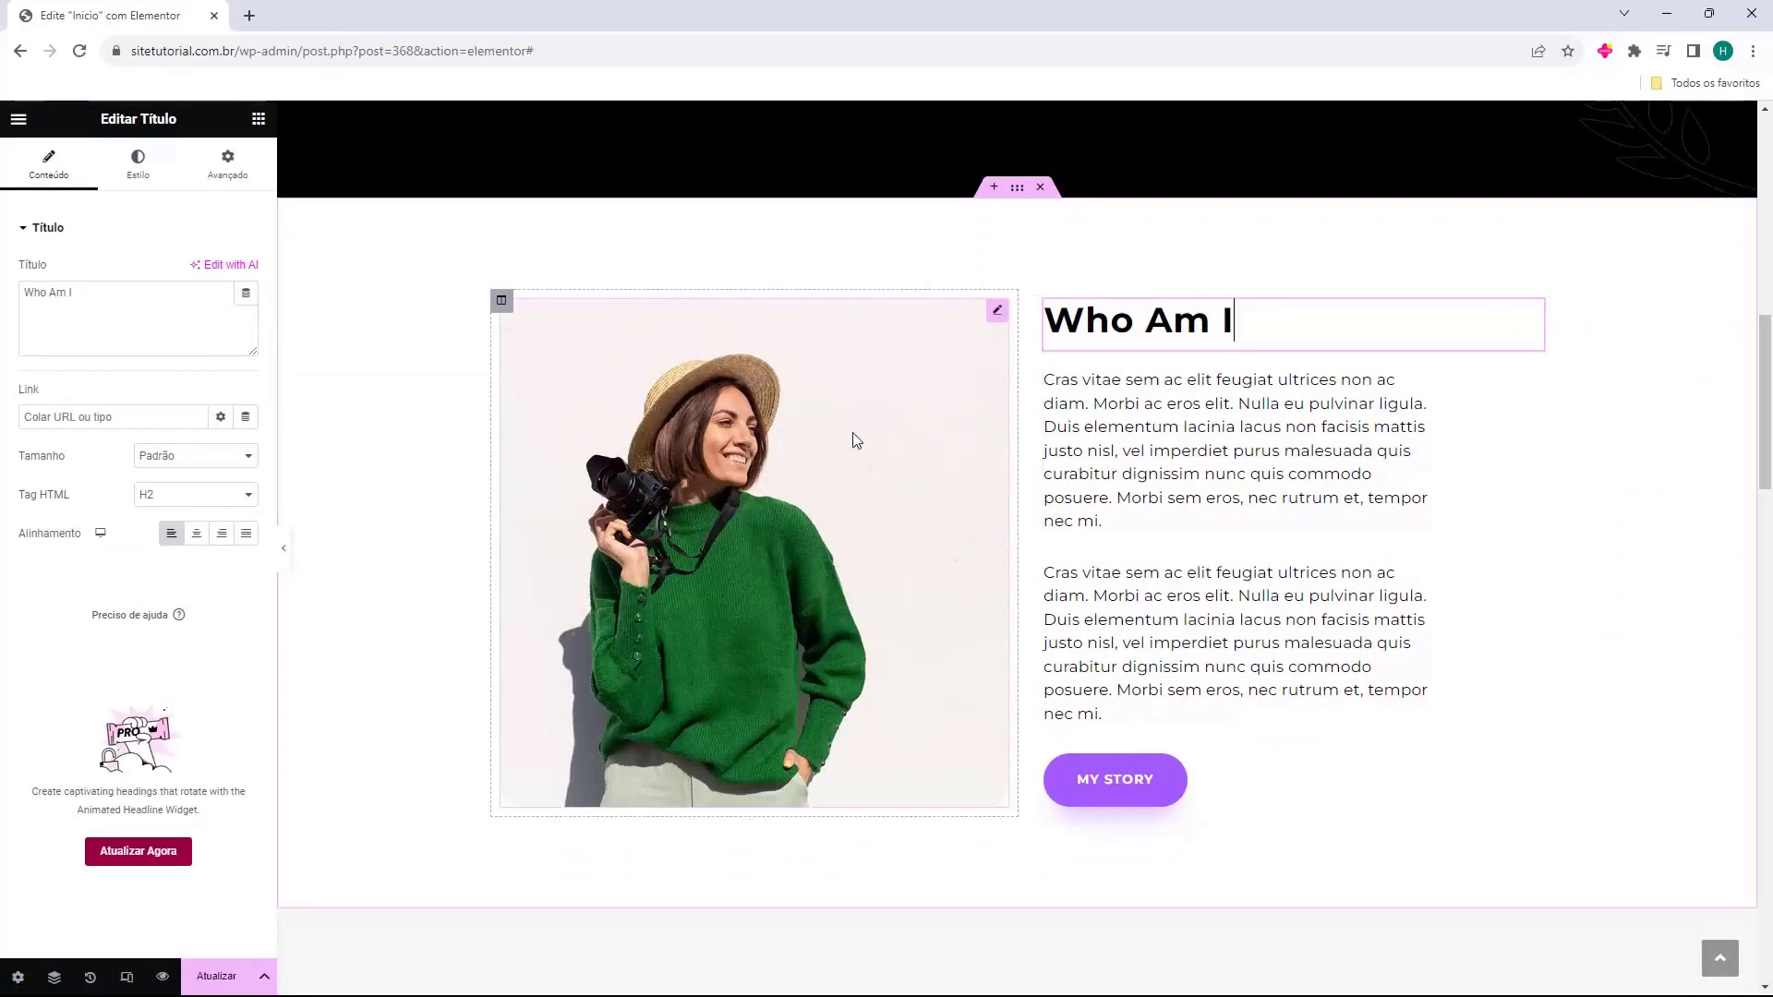
pyautogui.scroll(-5, 857, 434)
pyautogui.scroll(-3, 934, 360)
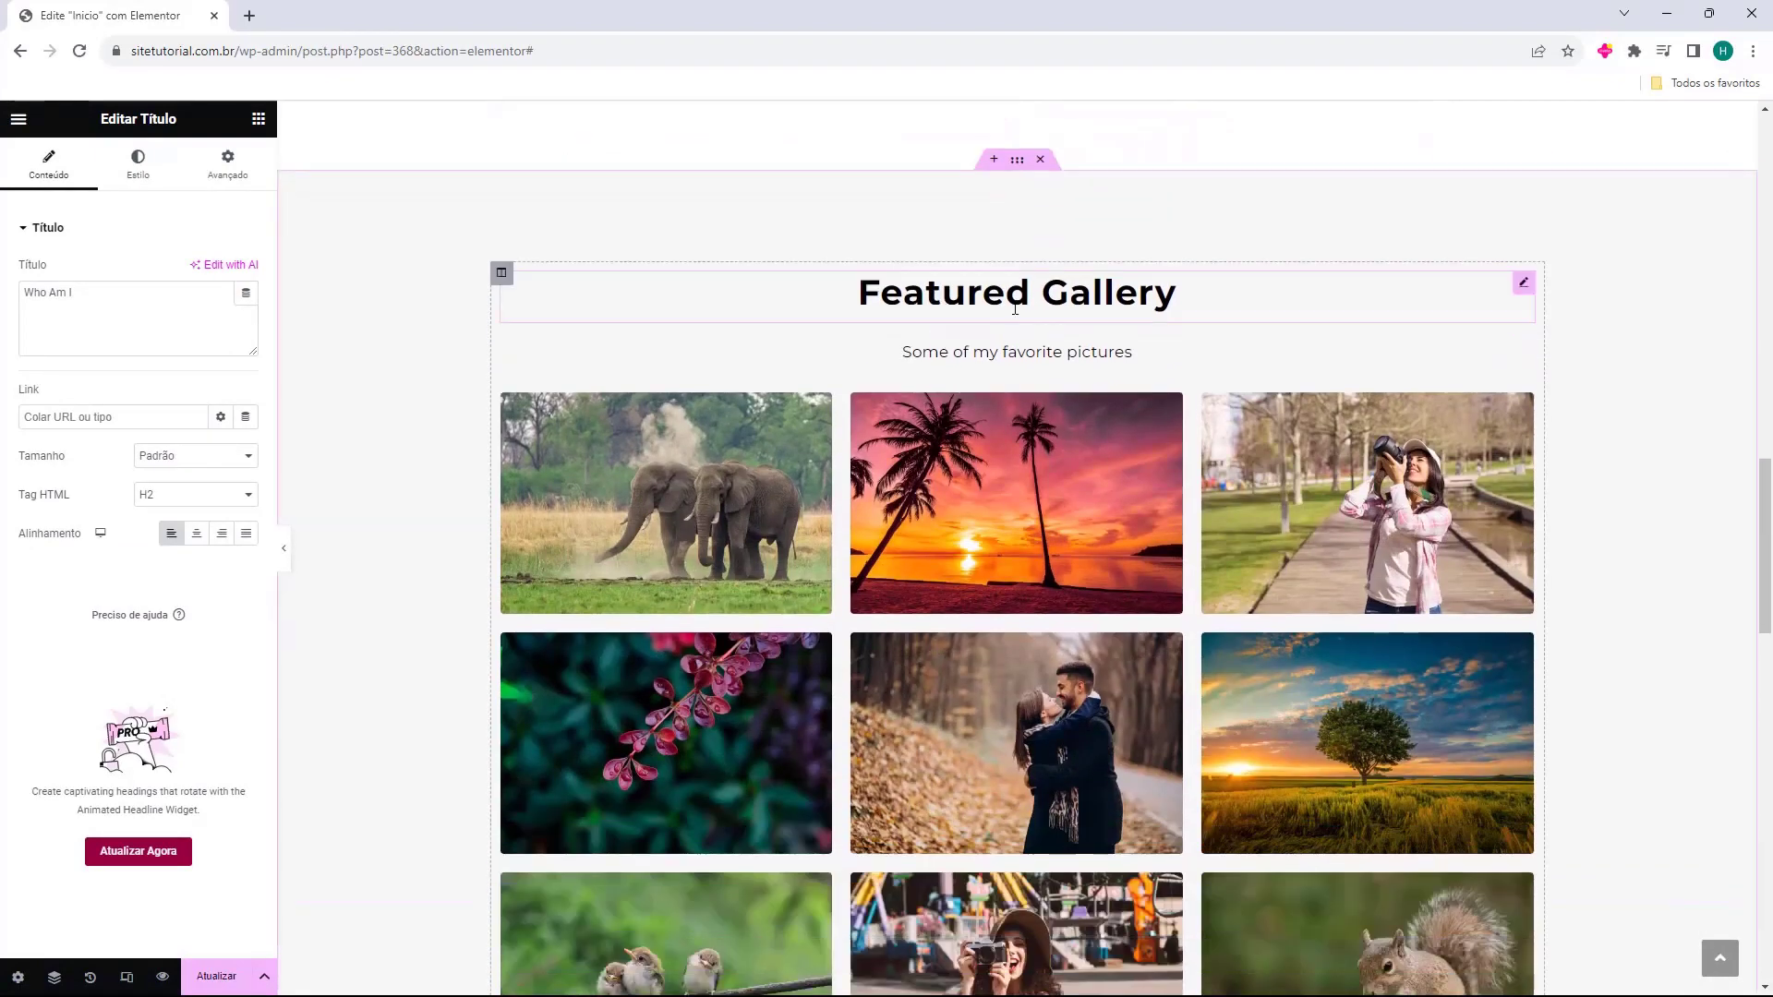
pyautogui.click(1013, 305)
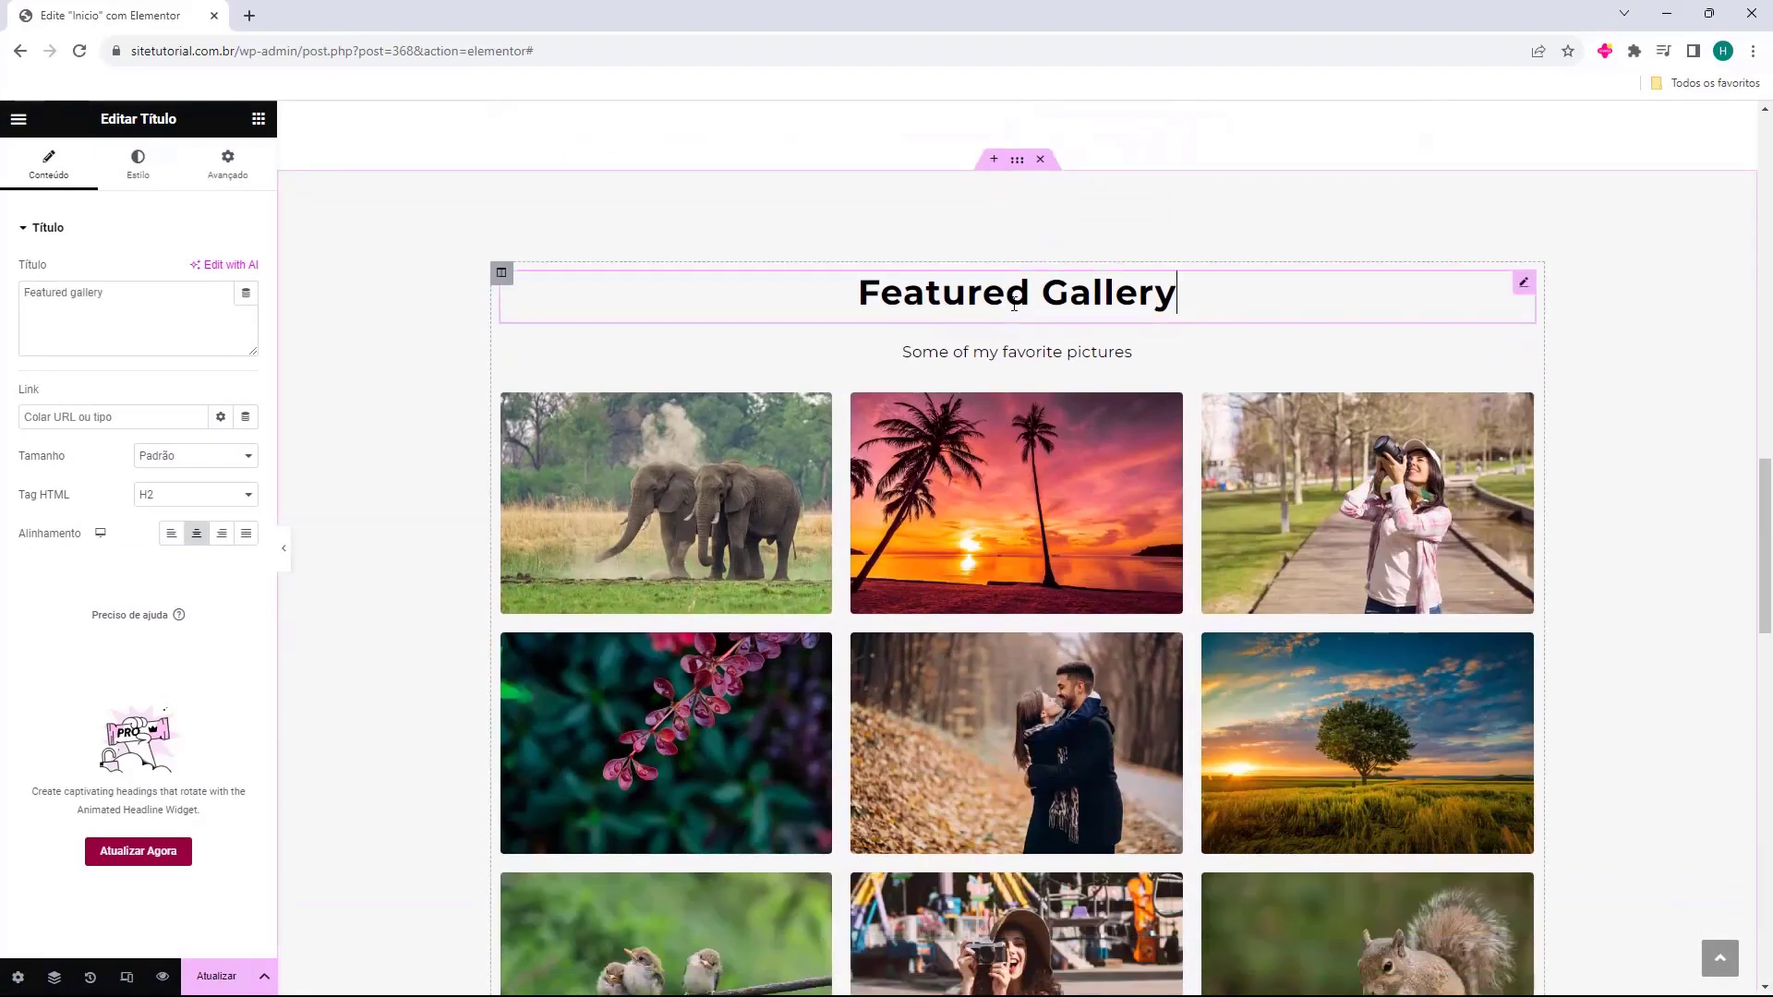
pyautogui.click(1179, 307)
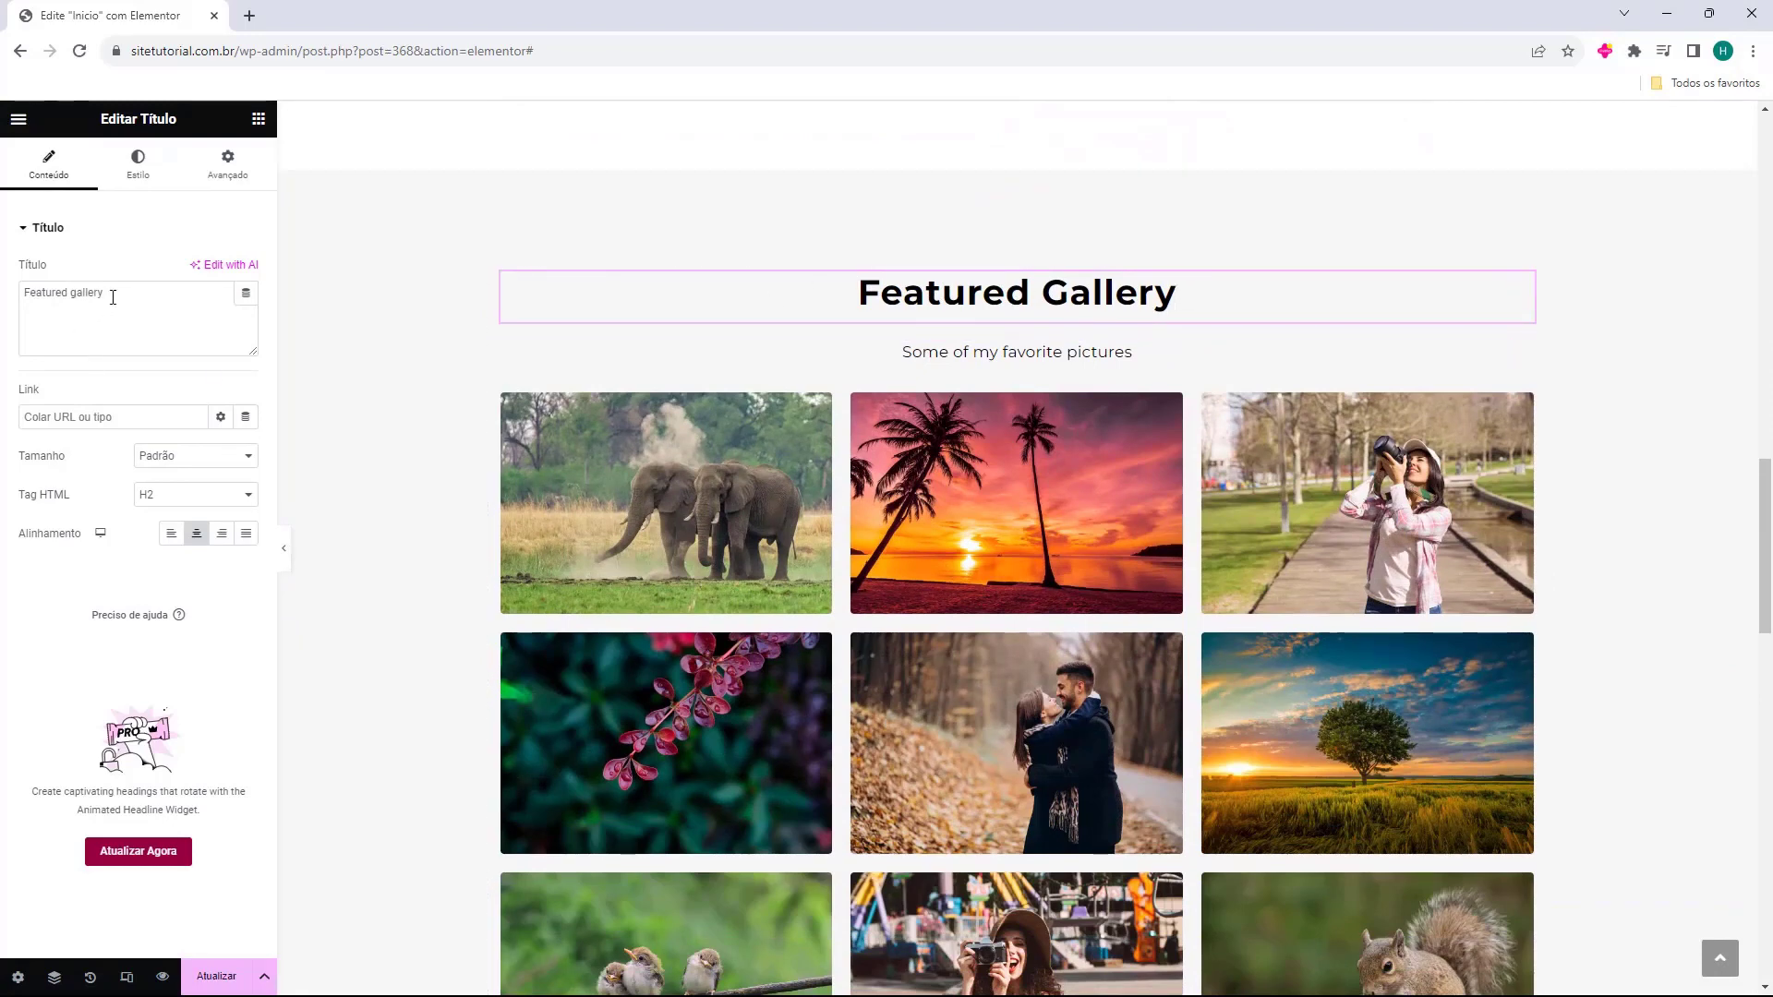
pyautogui.tripleClick(142, 289)
pyautogui.write('Portfolio')
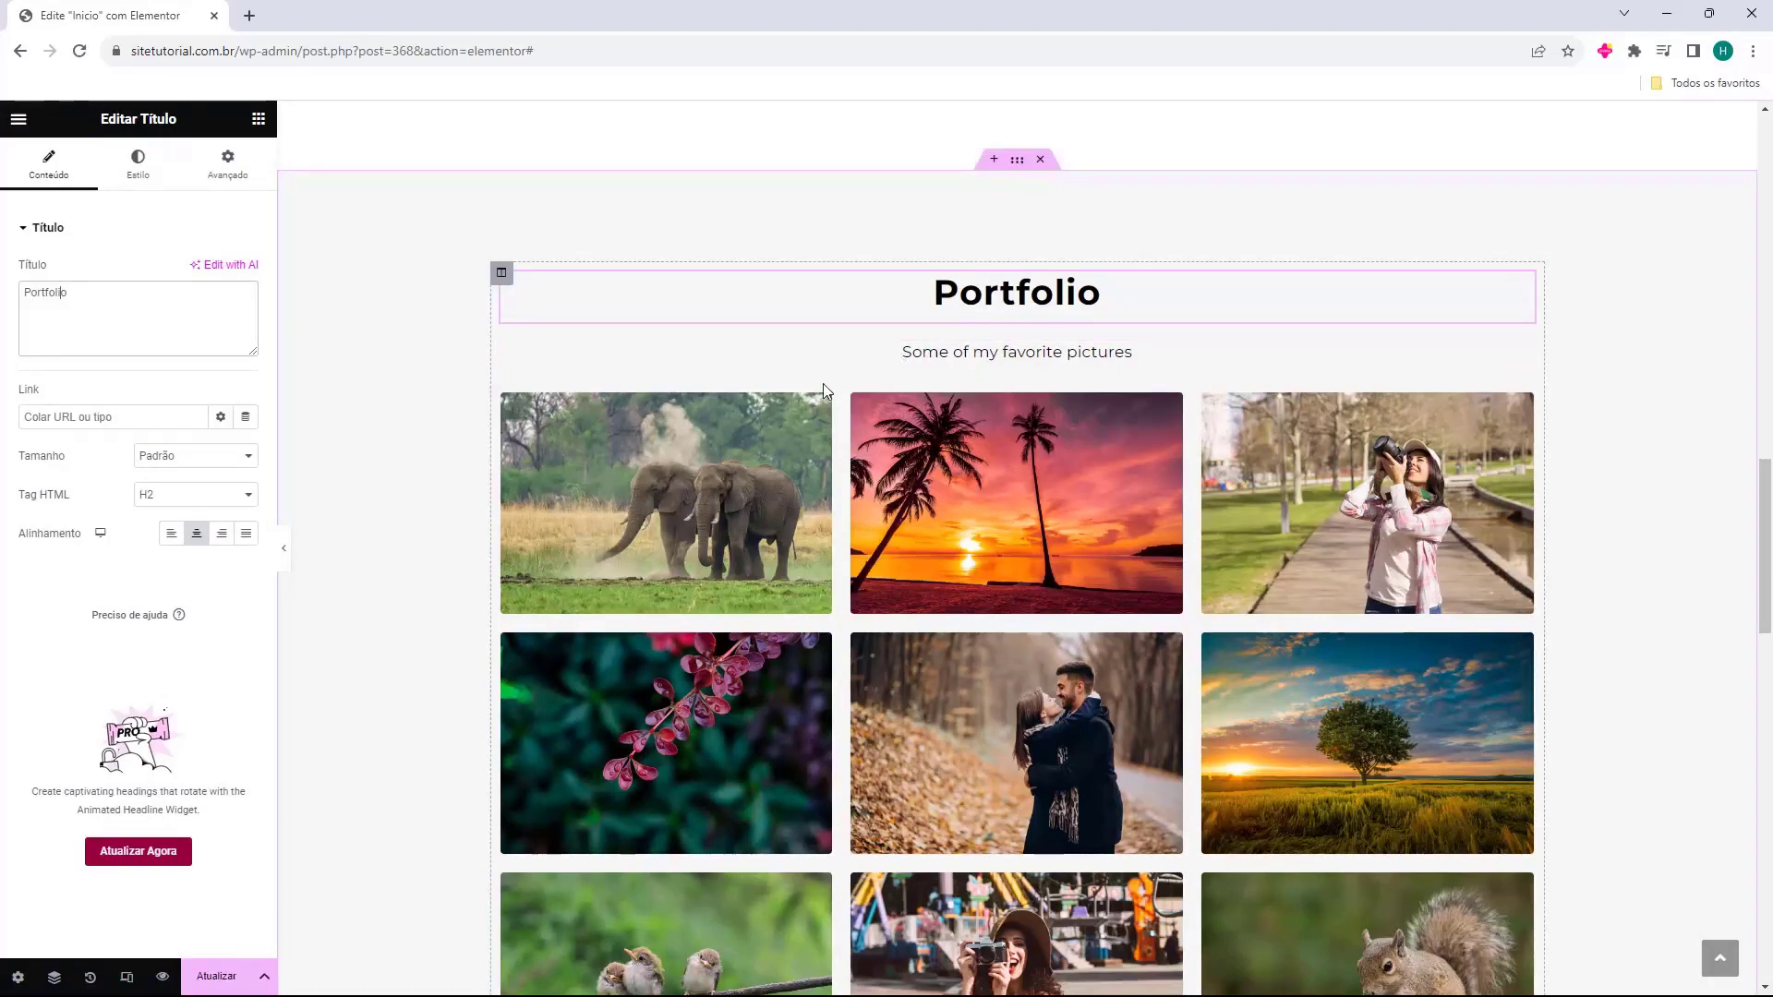
pyautogui.scroll(-3, 955, 659)
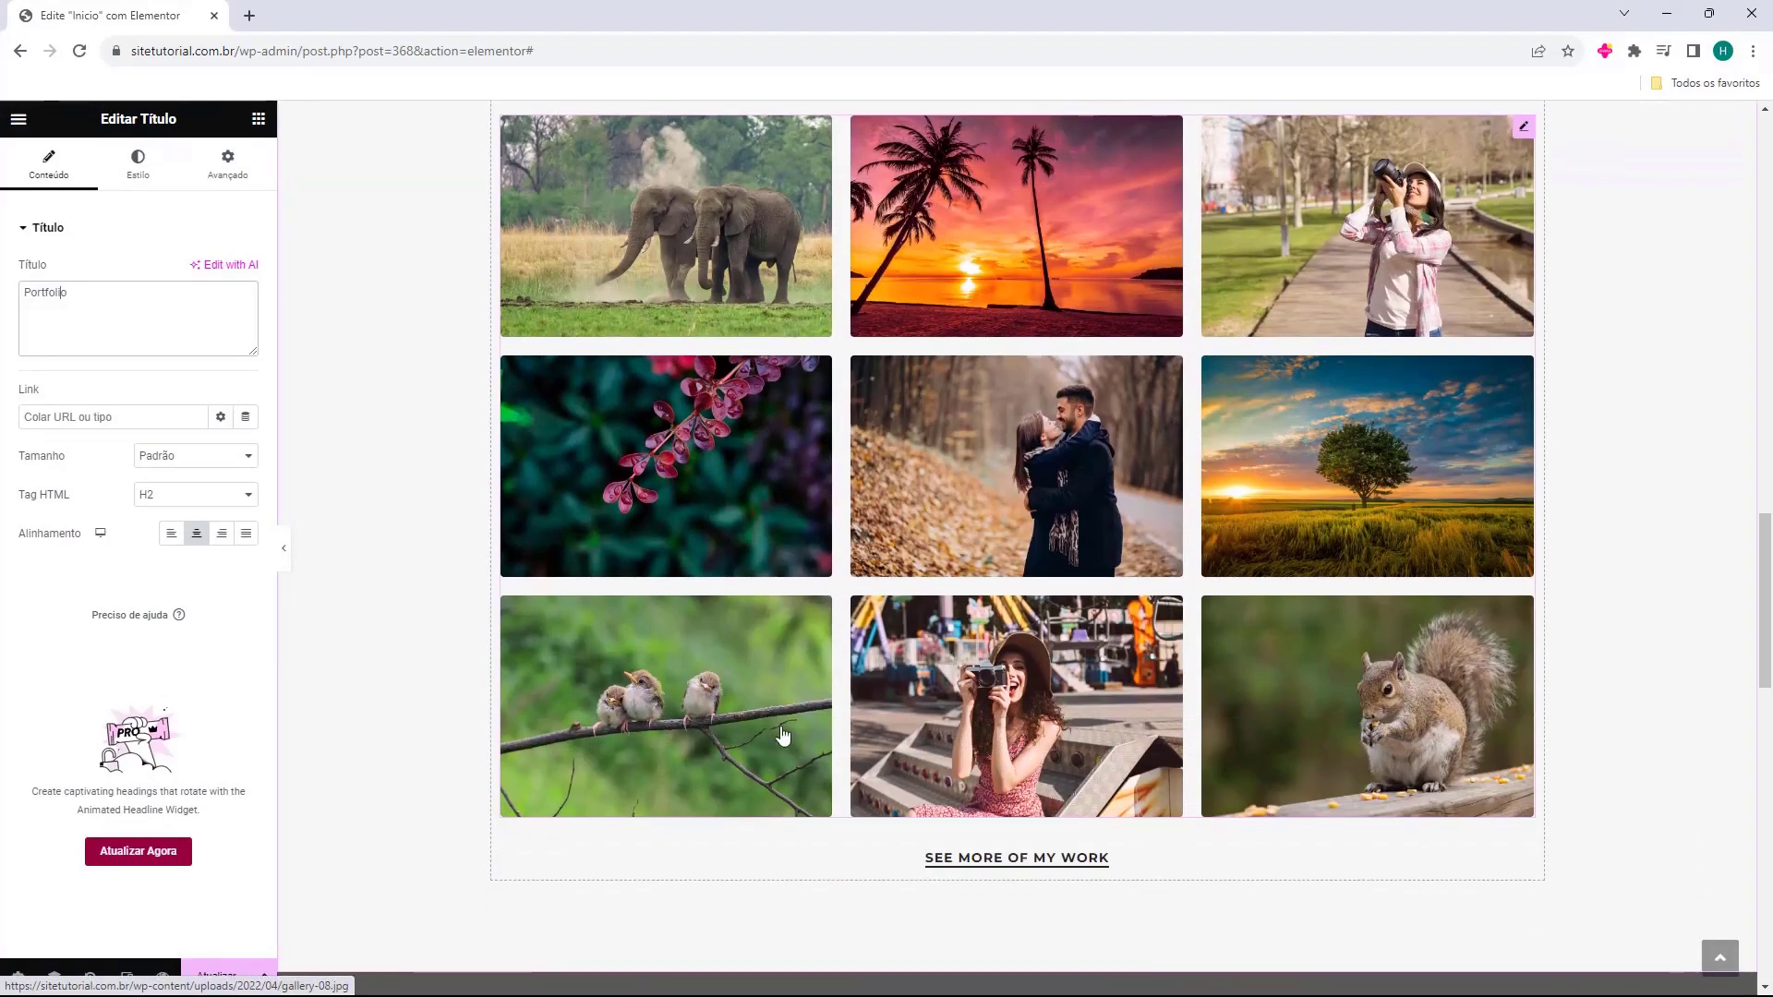
pyautogui.scroll(2, 783, 736)
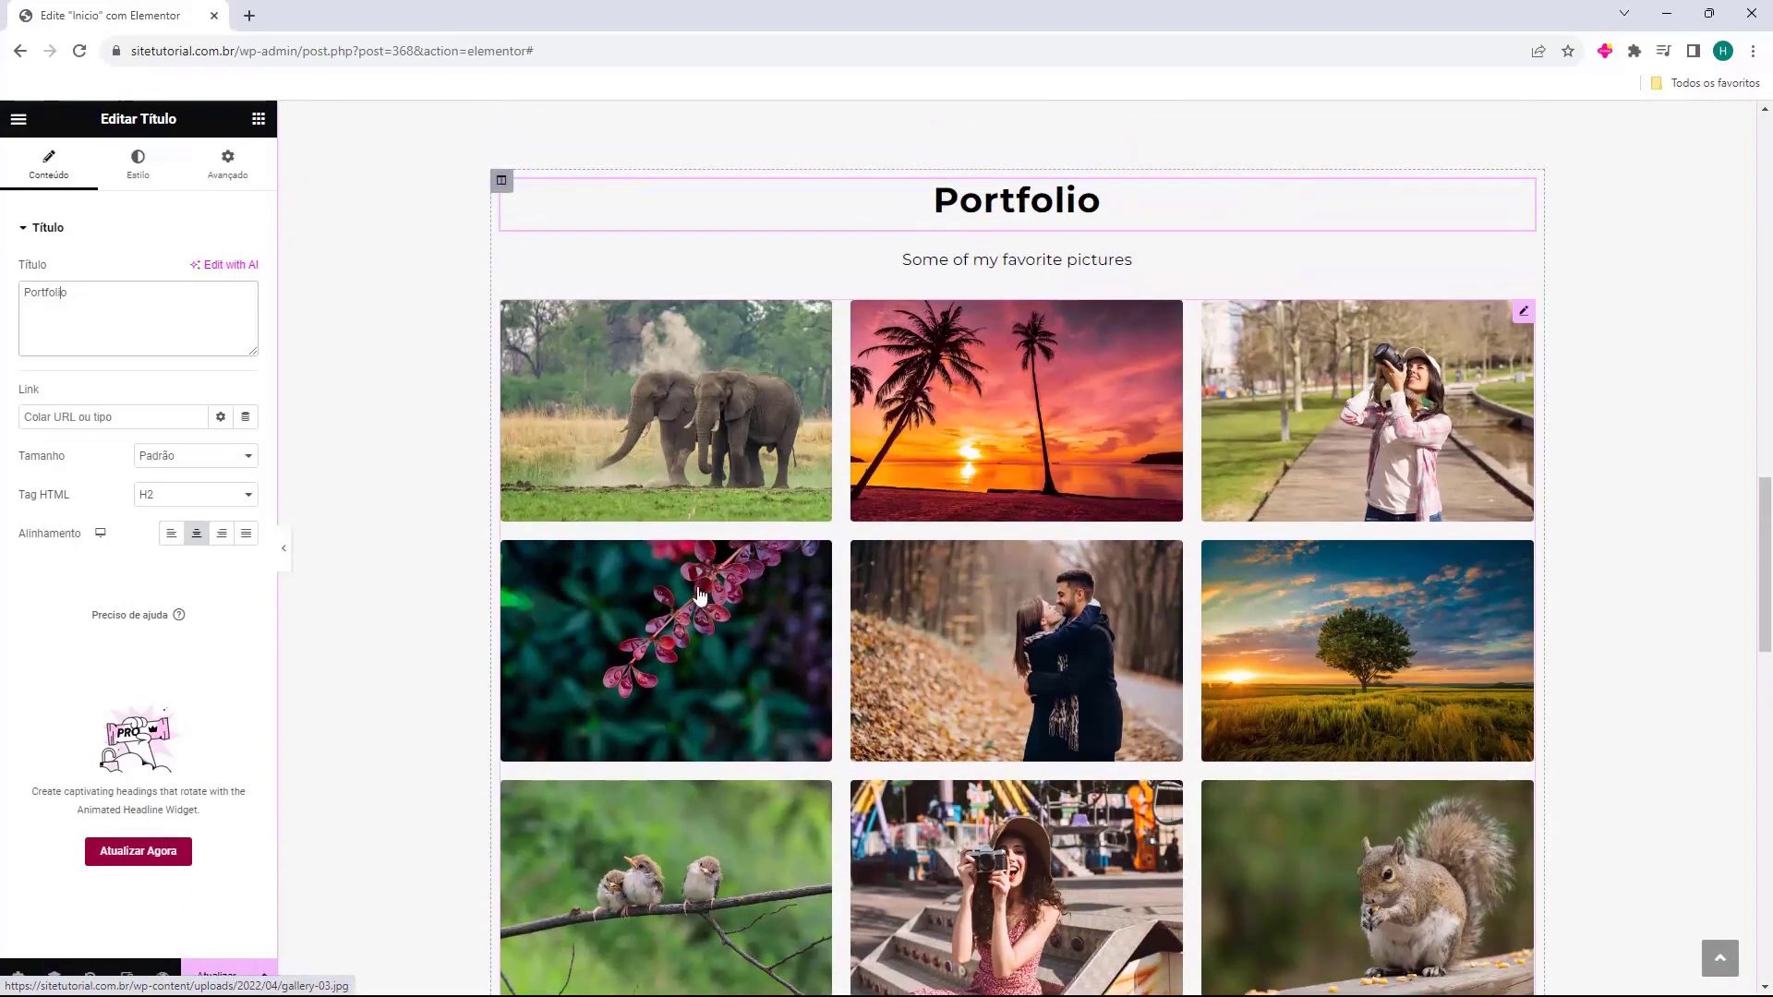
# Select the Portfolio gallery widget and open its nine photos in the Editar galeria modal.
pyautogui.click(736, 466)
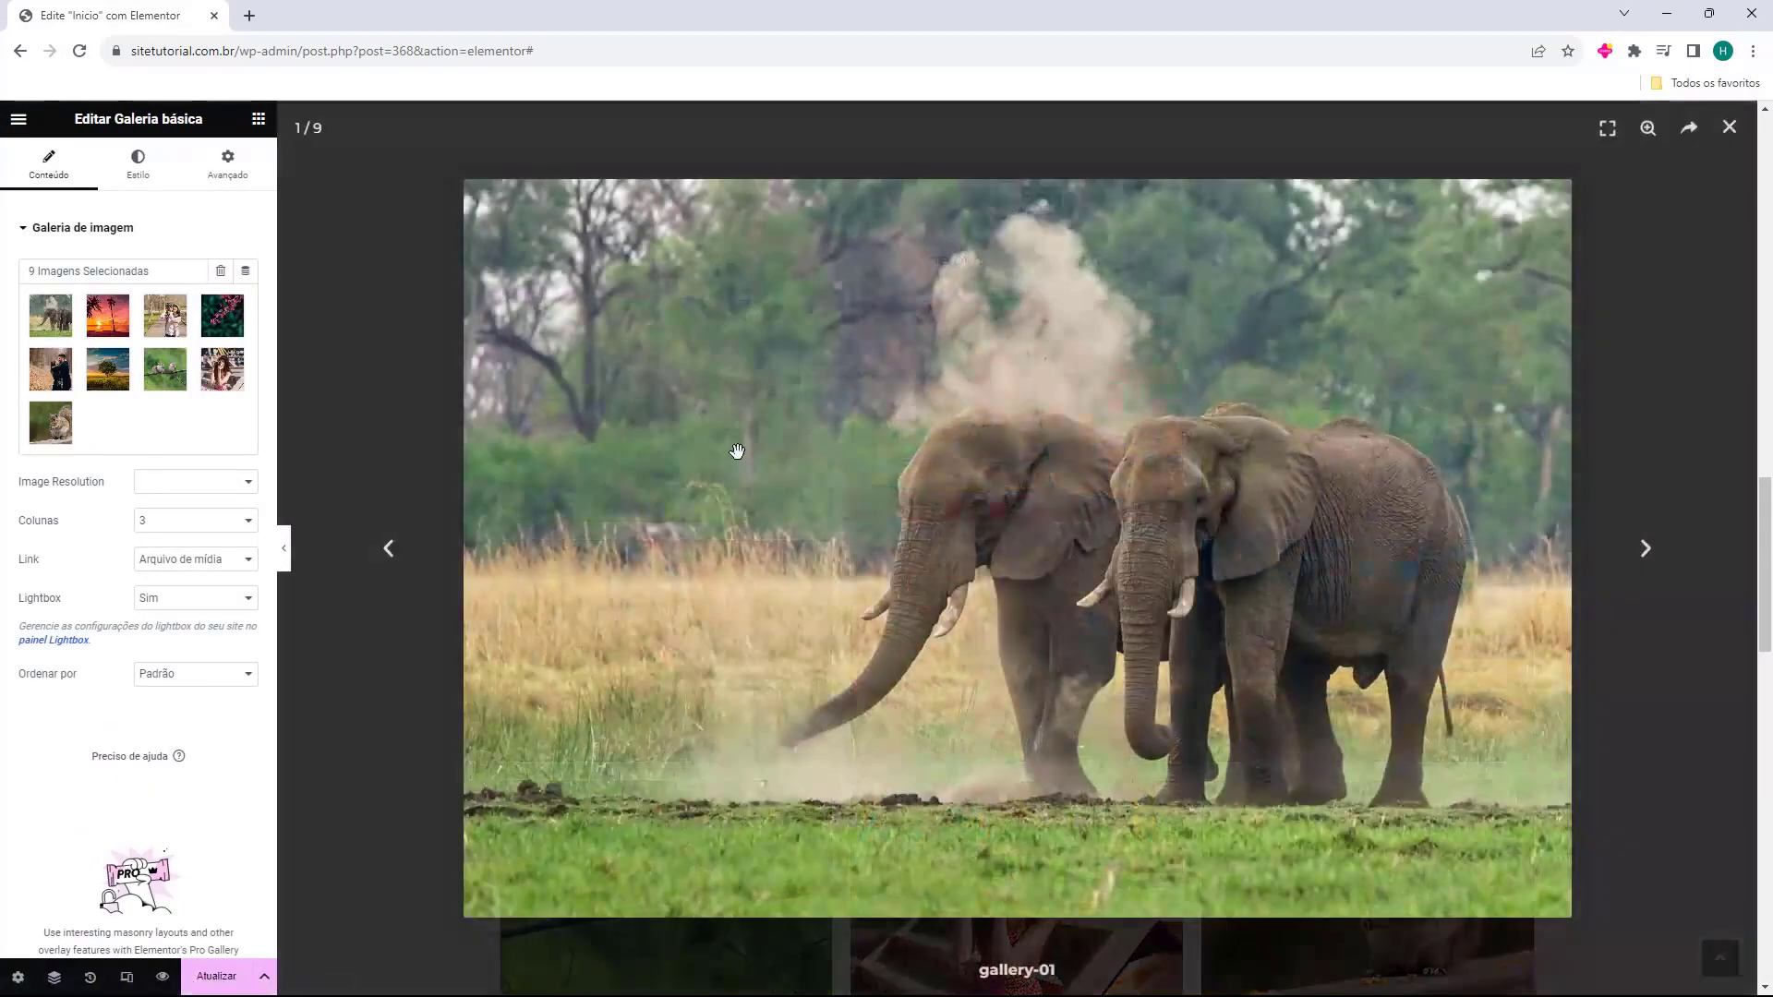
pyautogui.click(1673, 182)
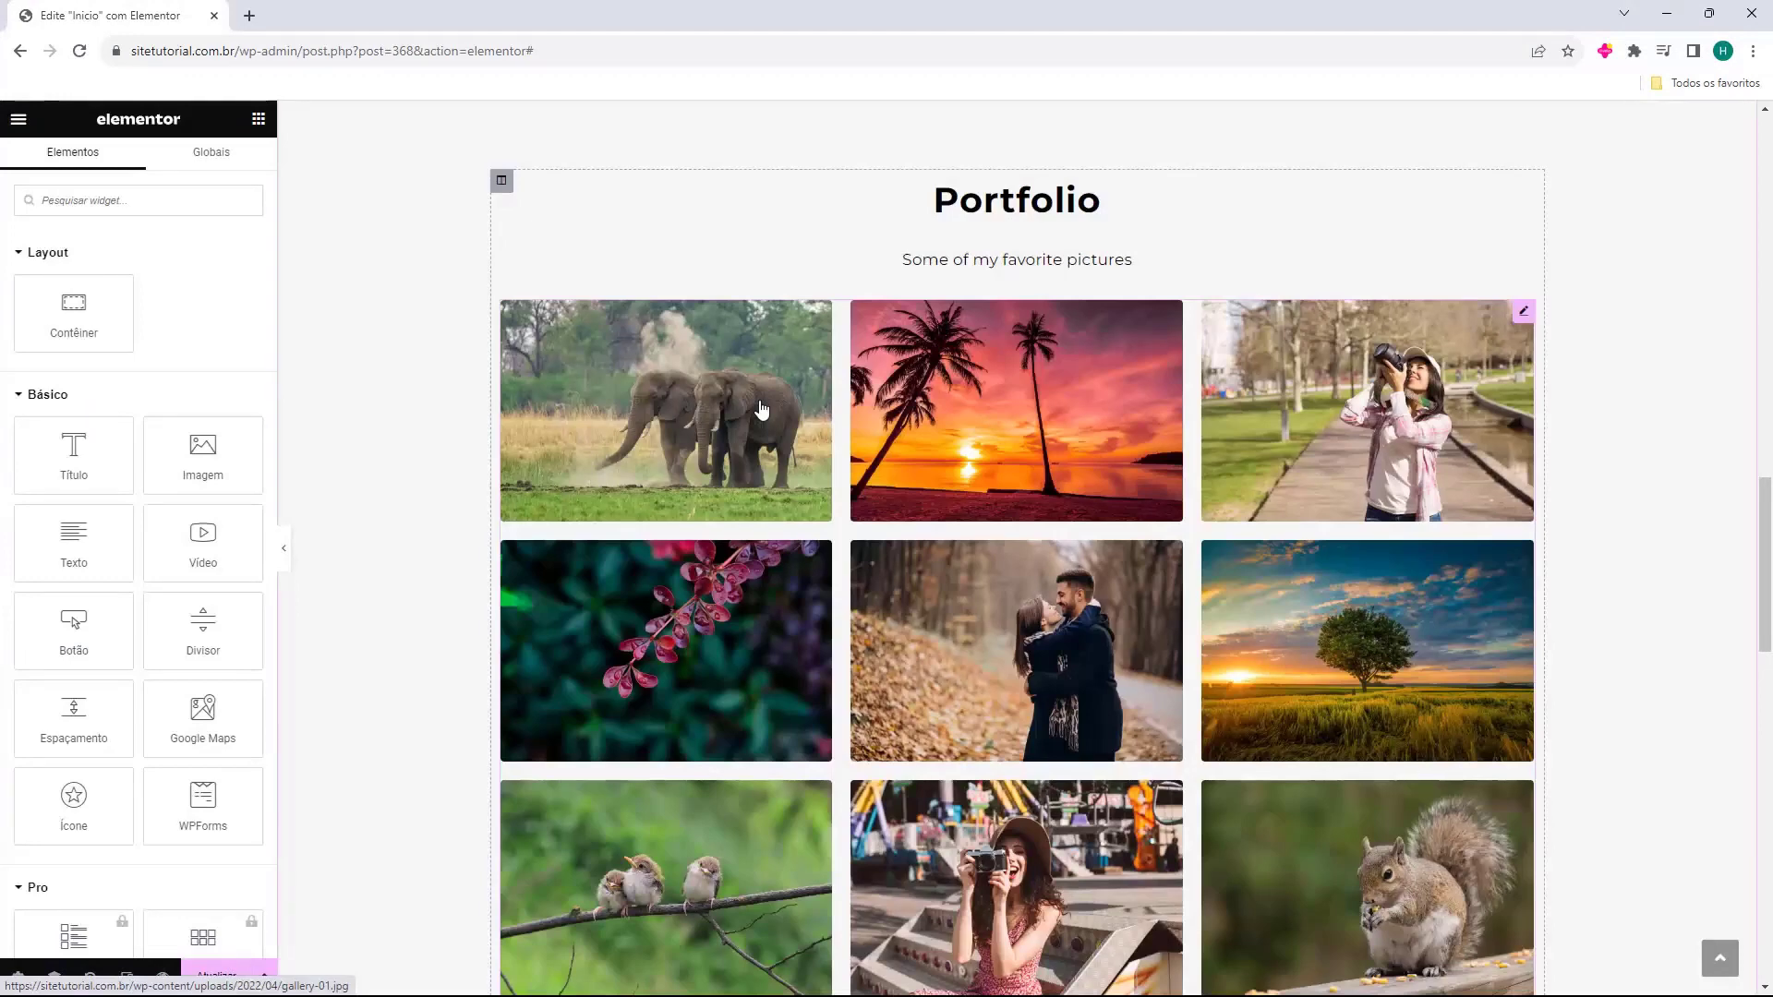
pyautogui.scroll(-2, 762, 409)
pyautogui.scroll(1, 762, 295)
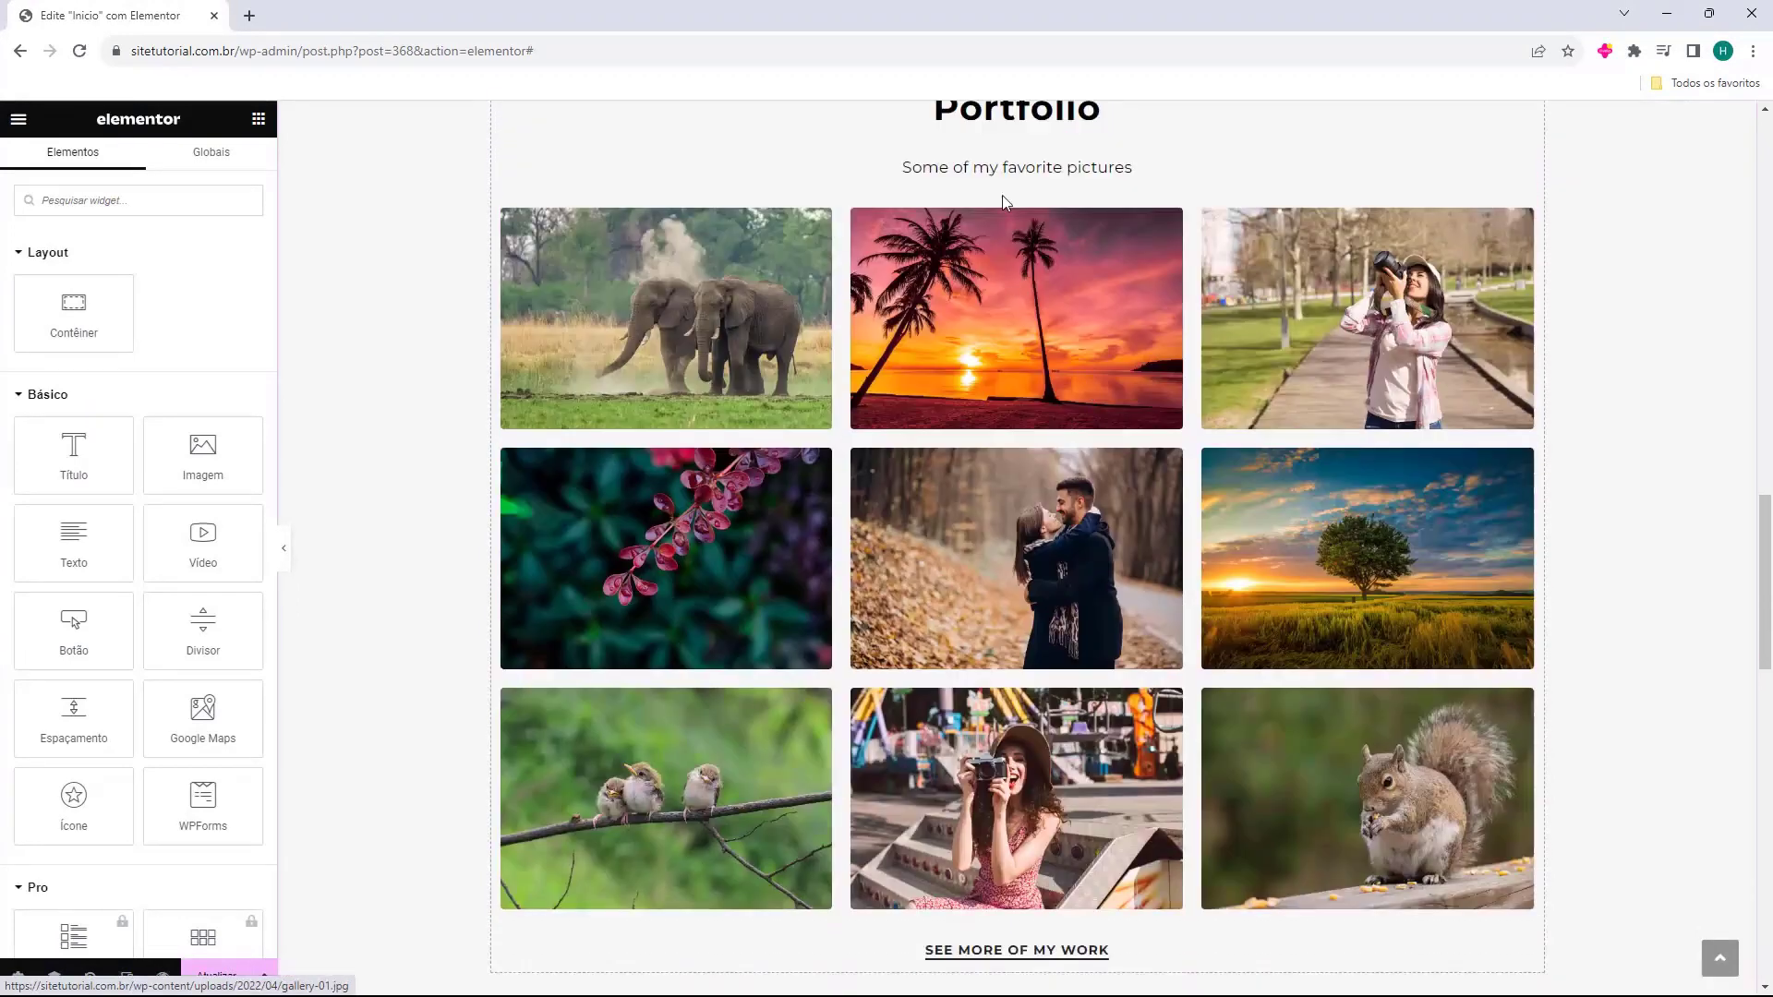
pyautogui.click(746, 341)
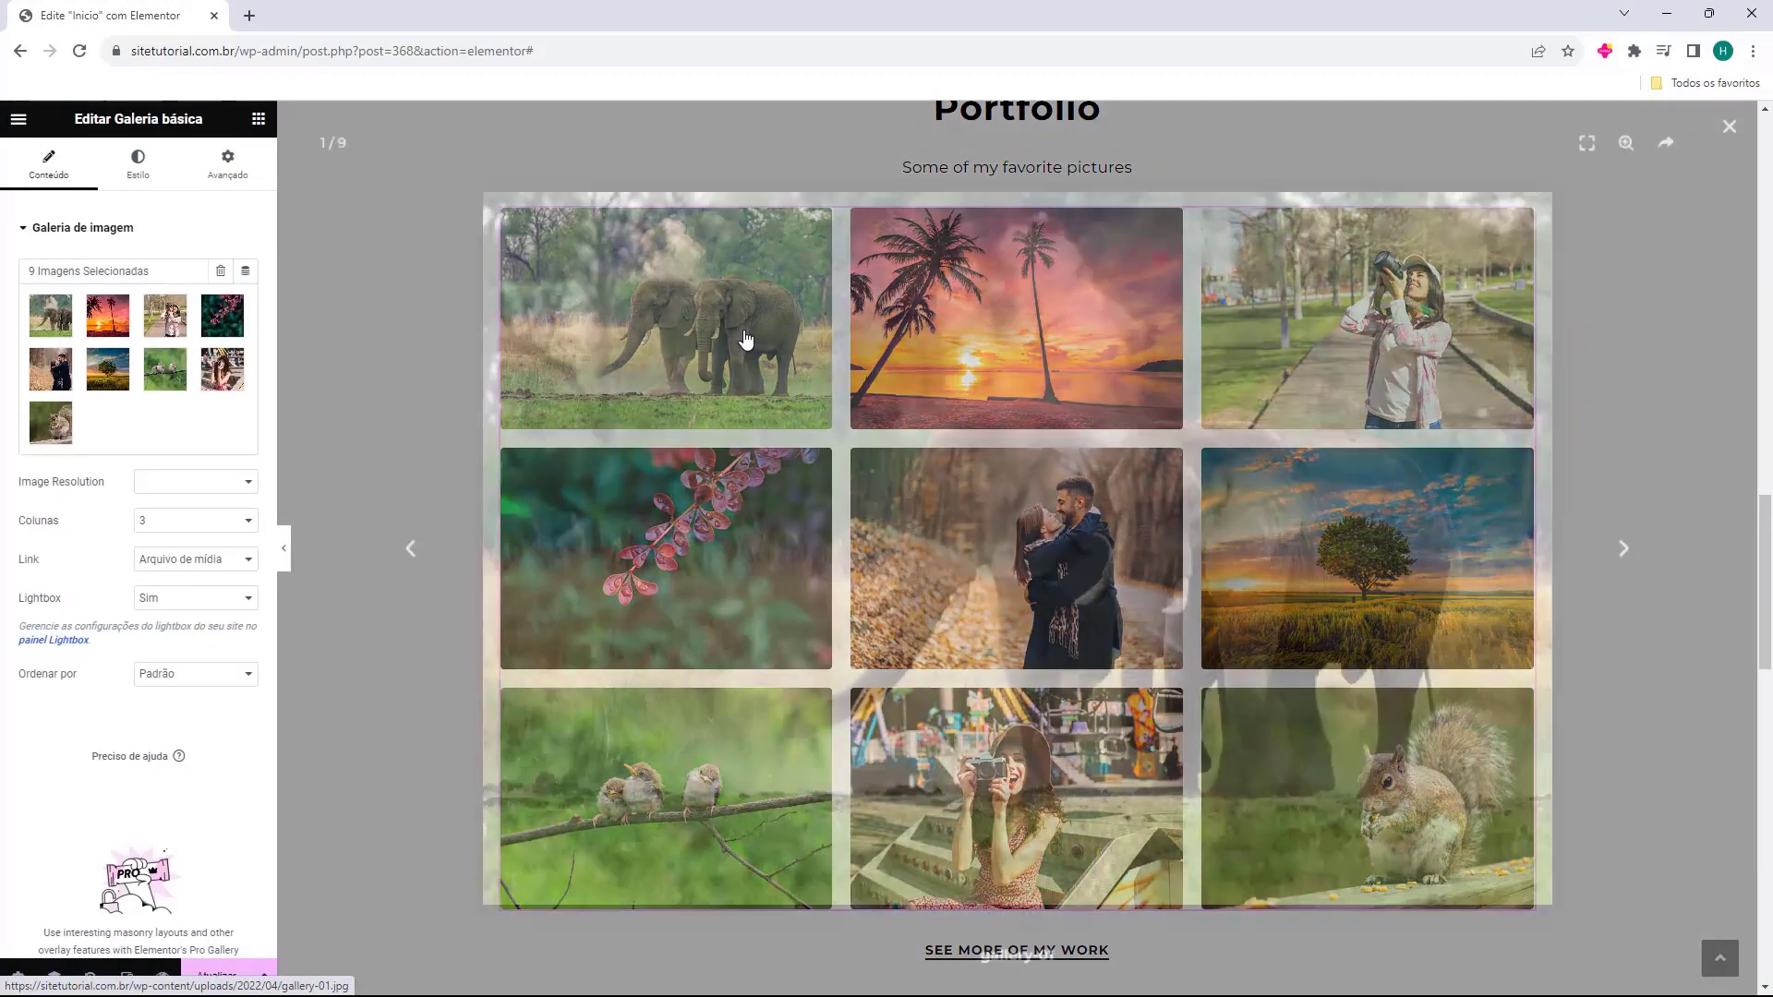
pyautogui.press('Escape')
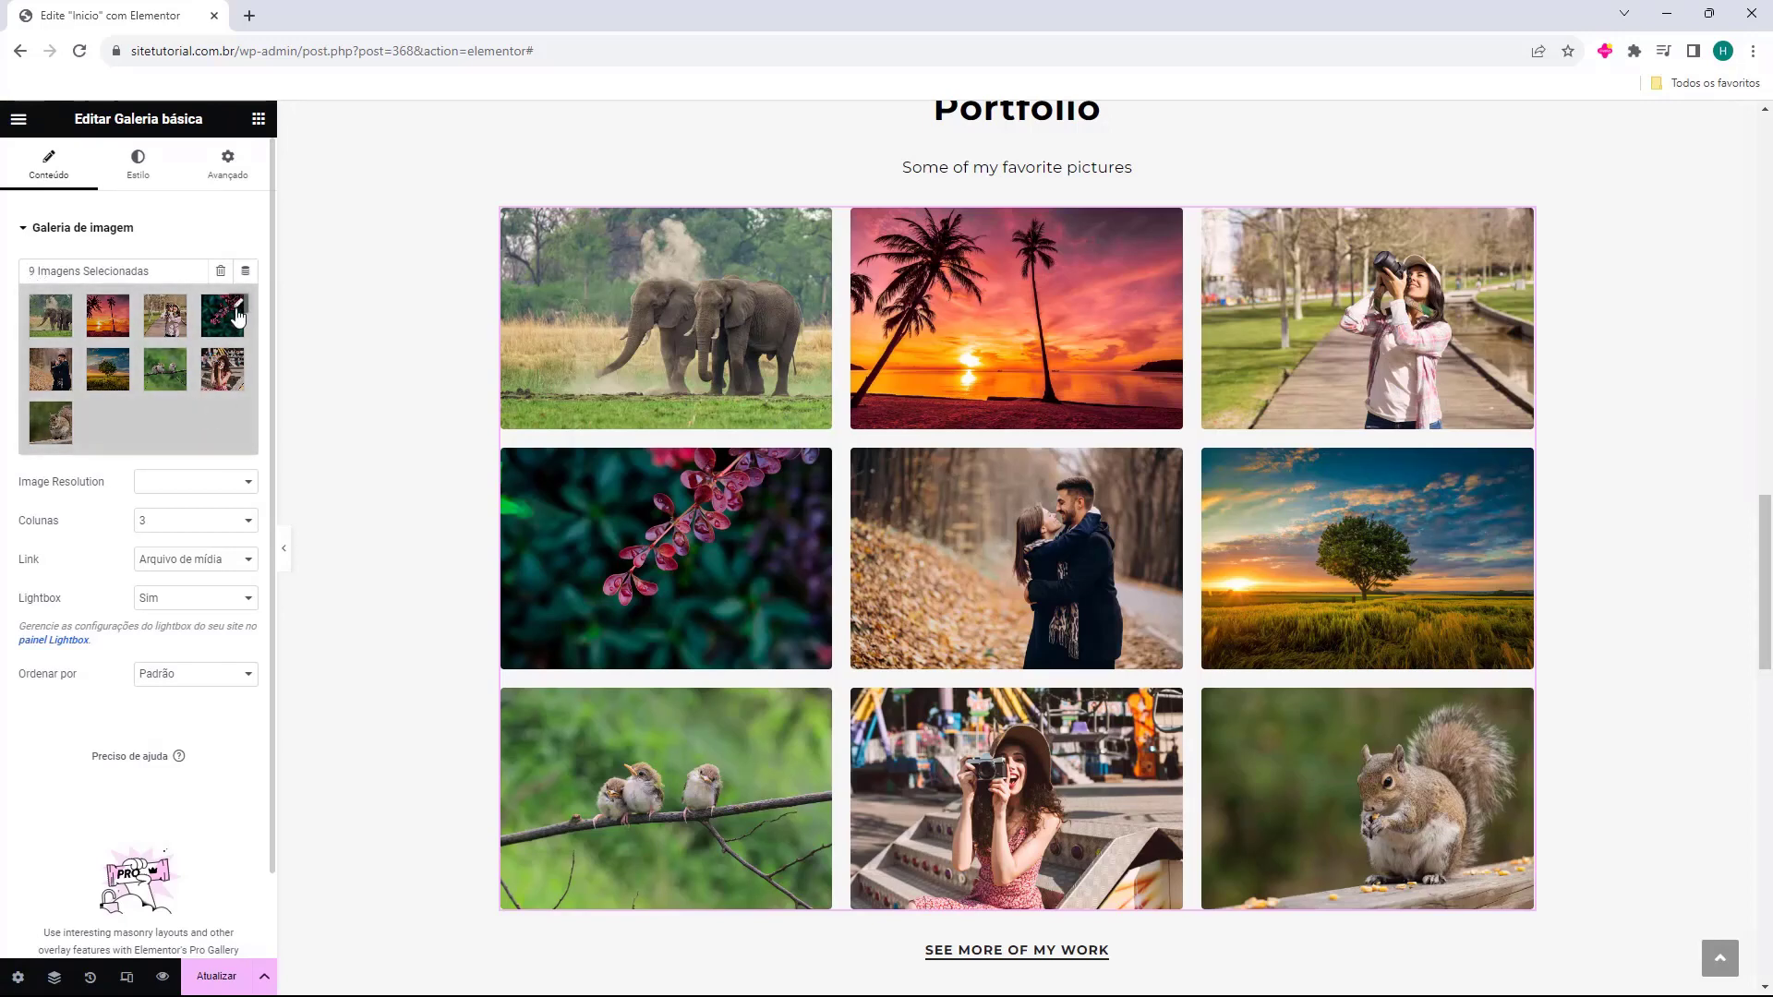
pyautogui.click(238, 317)
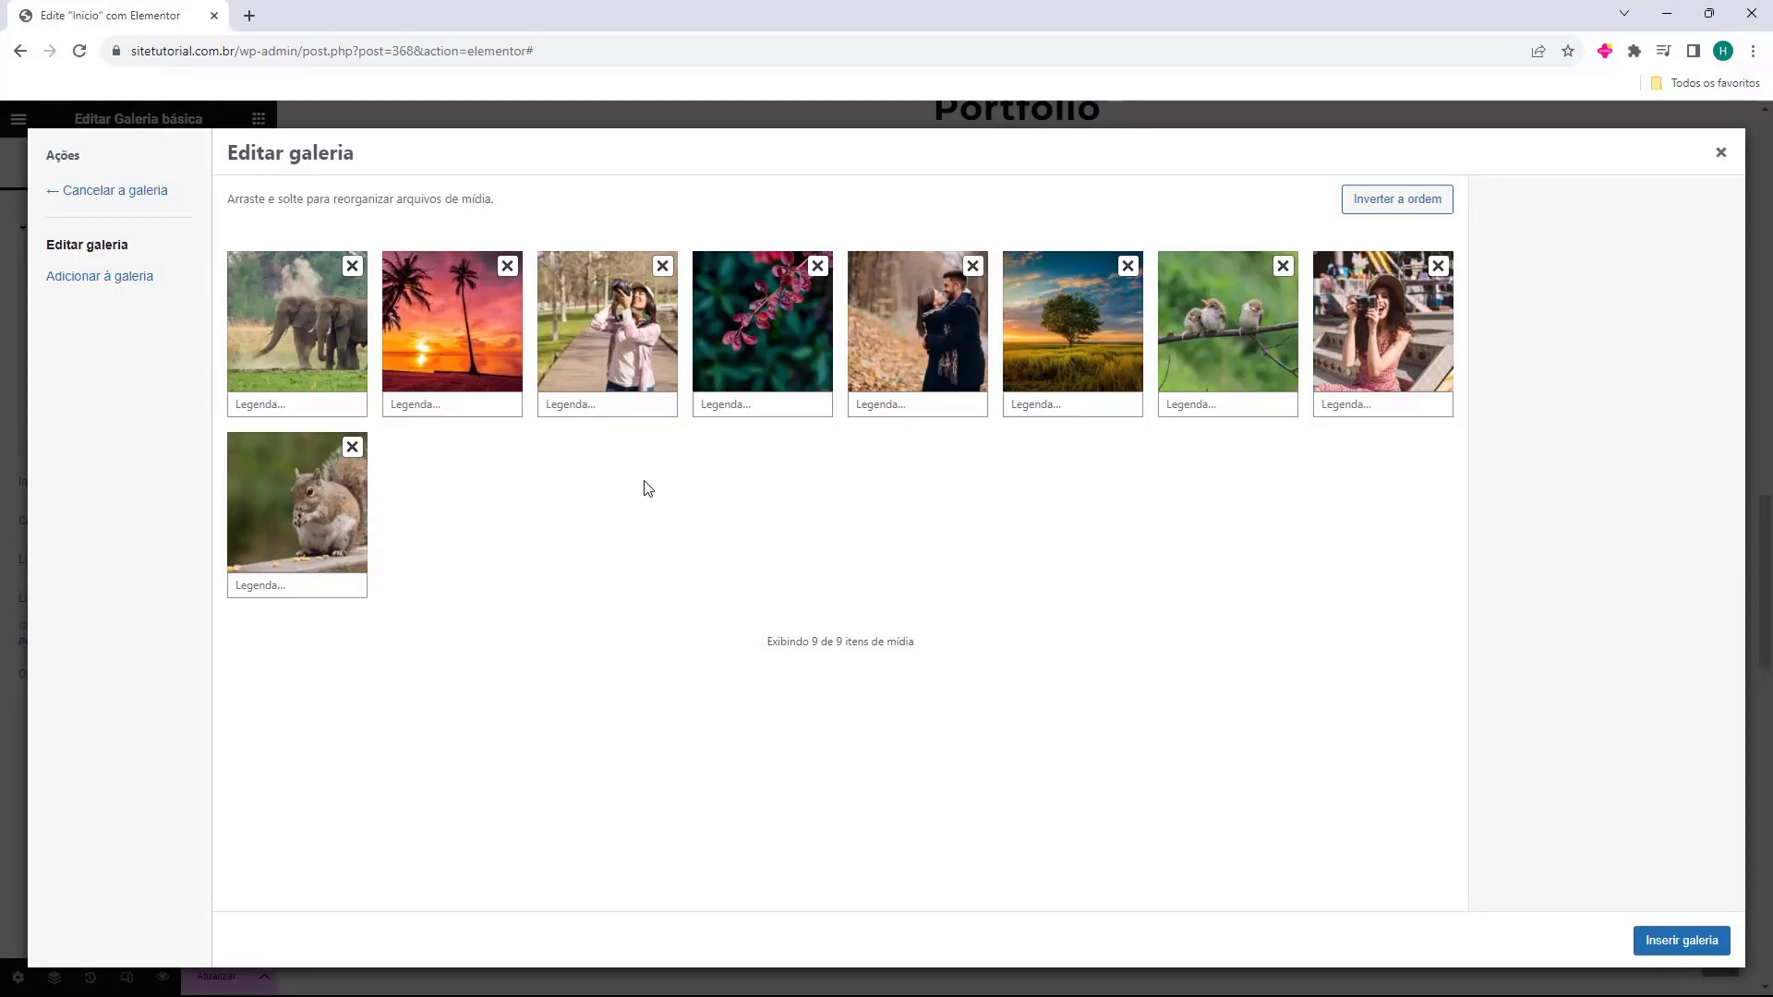
# Remove the squirrel, woman-with-camera, birds and lone tree photos from the gallery.
pyautogui.click(351, 447)
pyautogui.click(1440, 269)
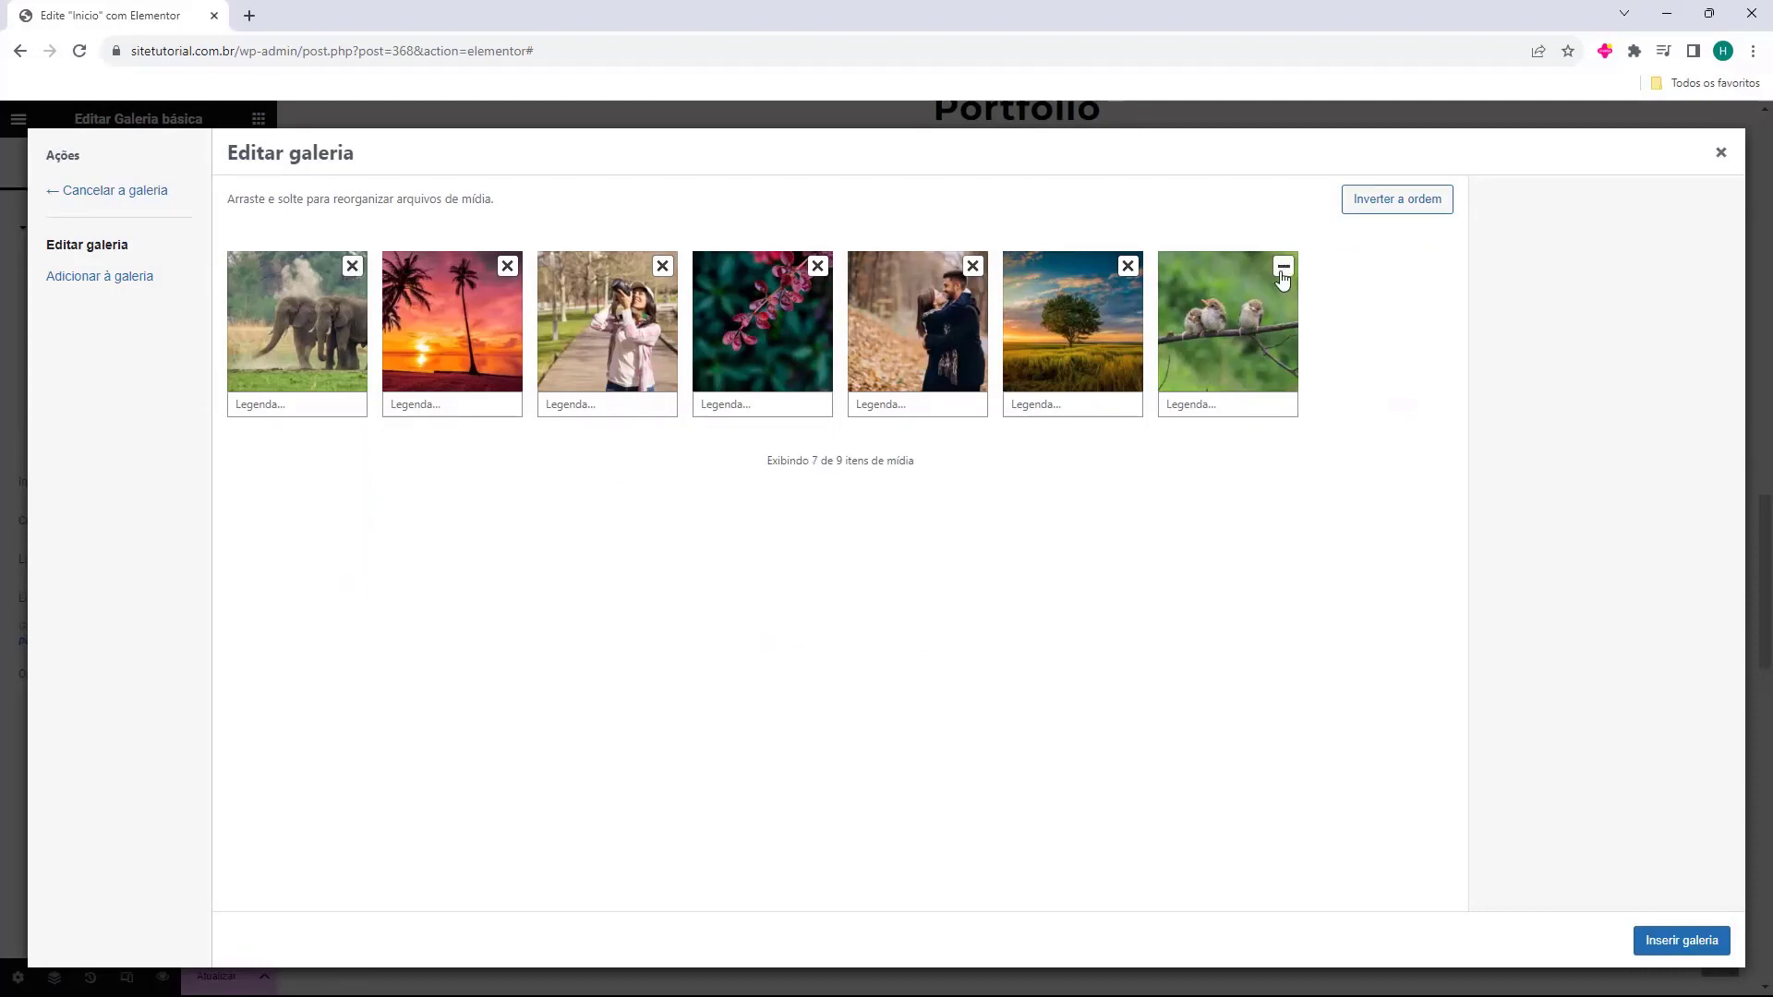
pyautogui.click(1282, 266)
pyautogui.click(1128, 267)
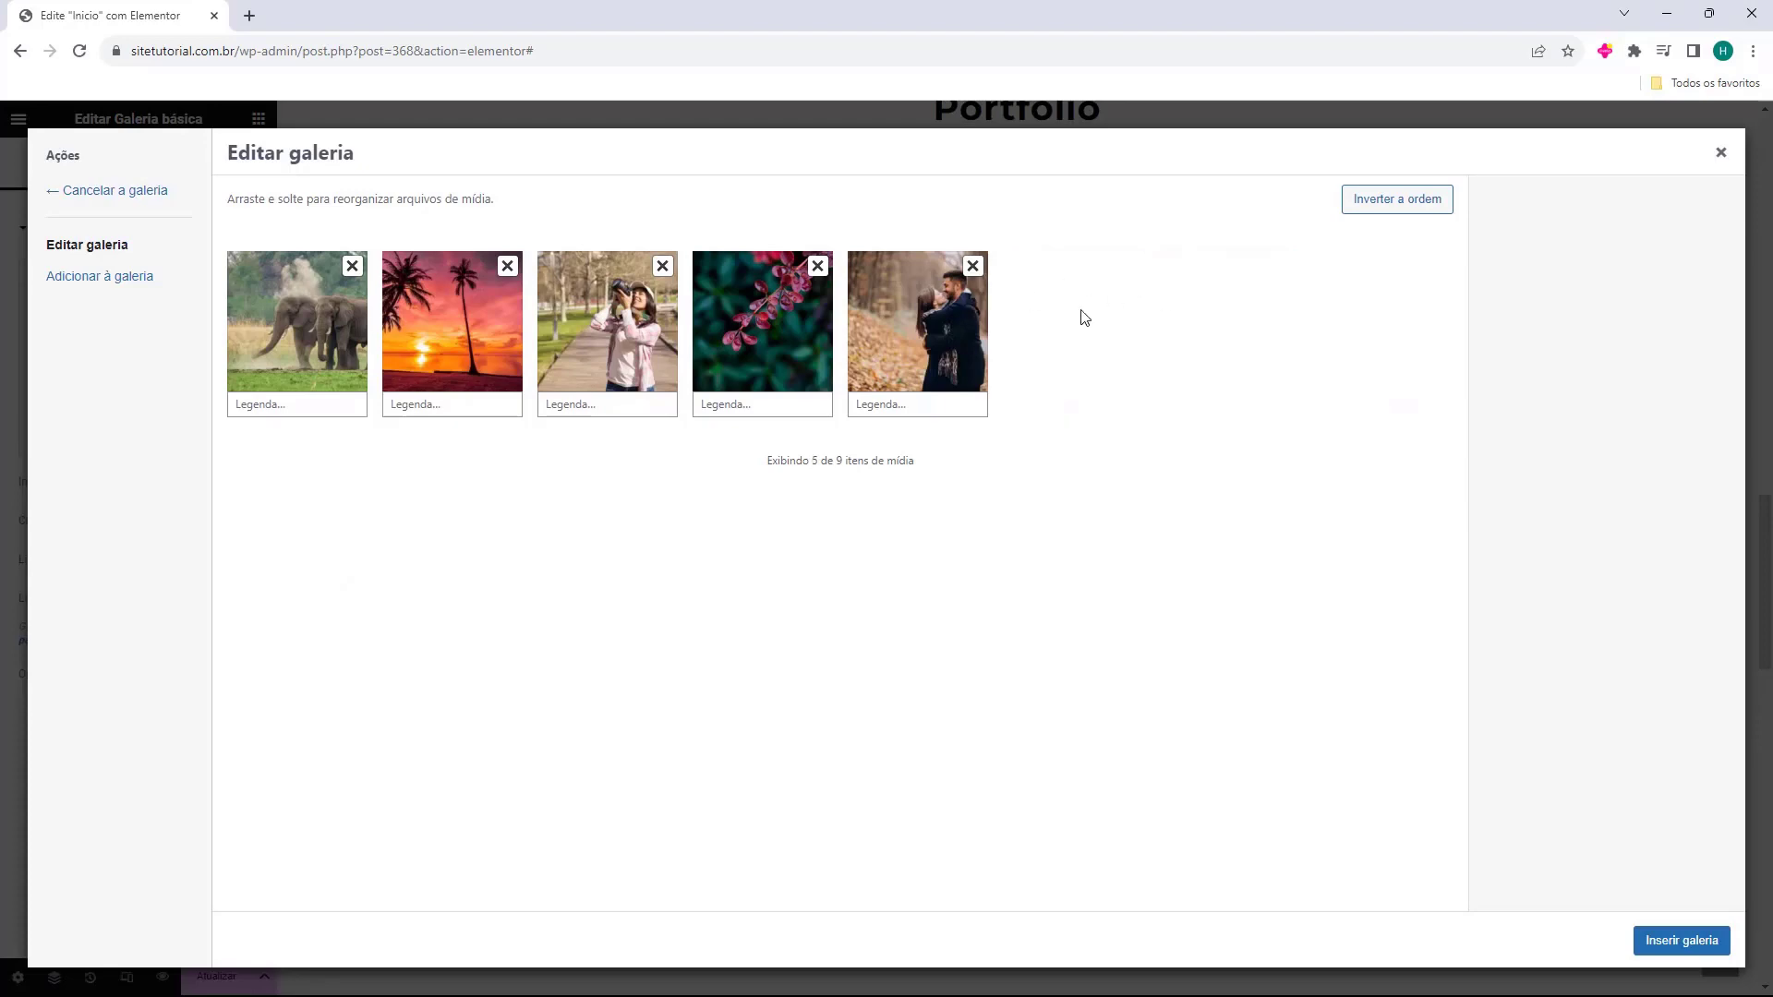
# Add five landscape images from the media library, then remove the extra mountain lake photo.
pyautogui.click(74, 287)
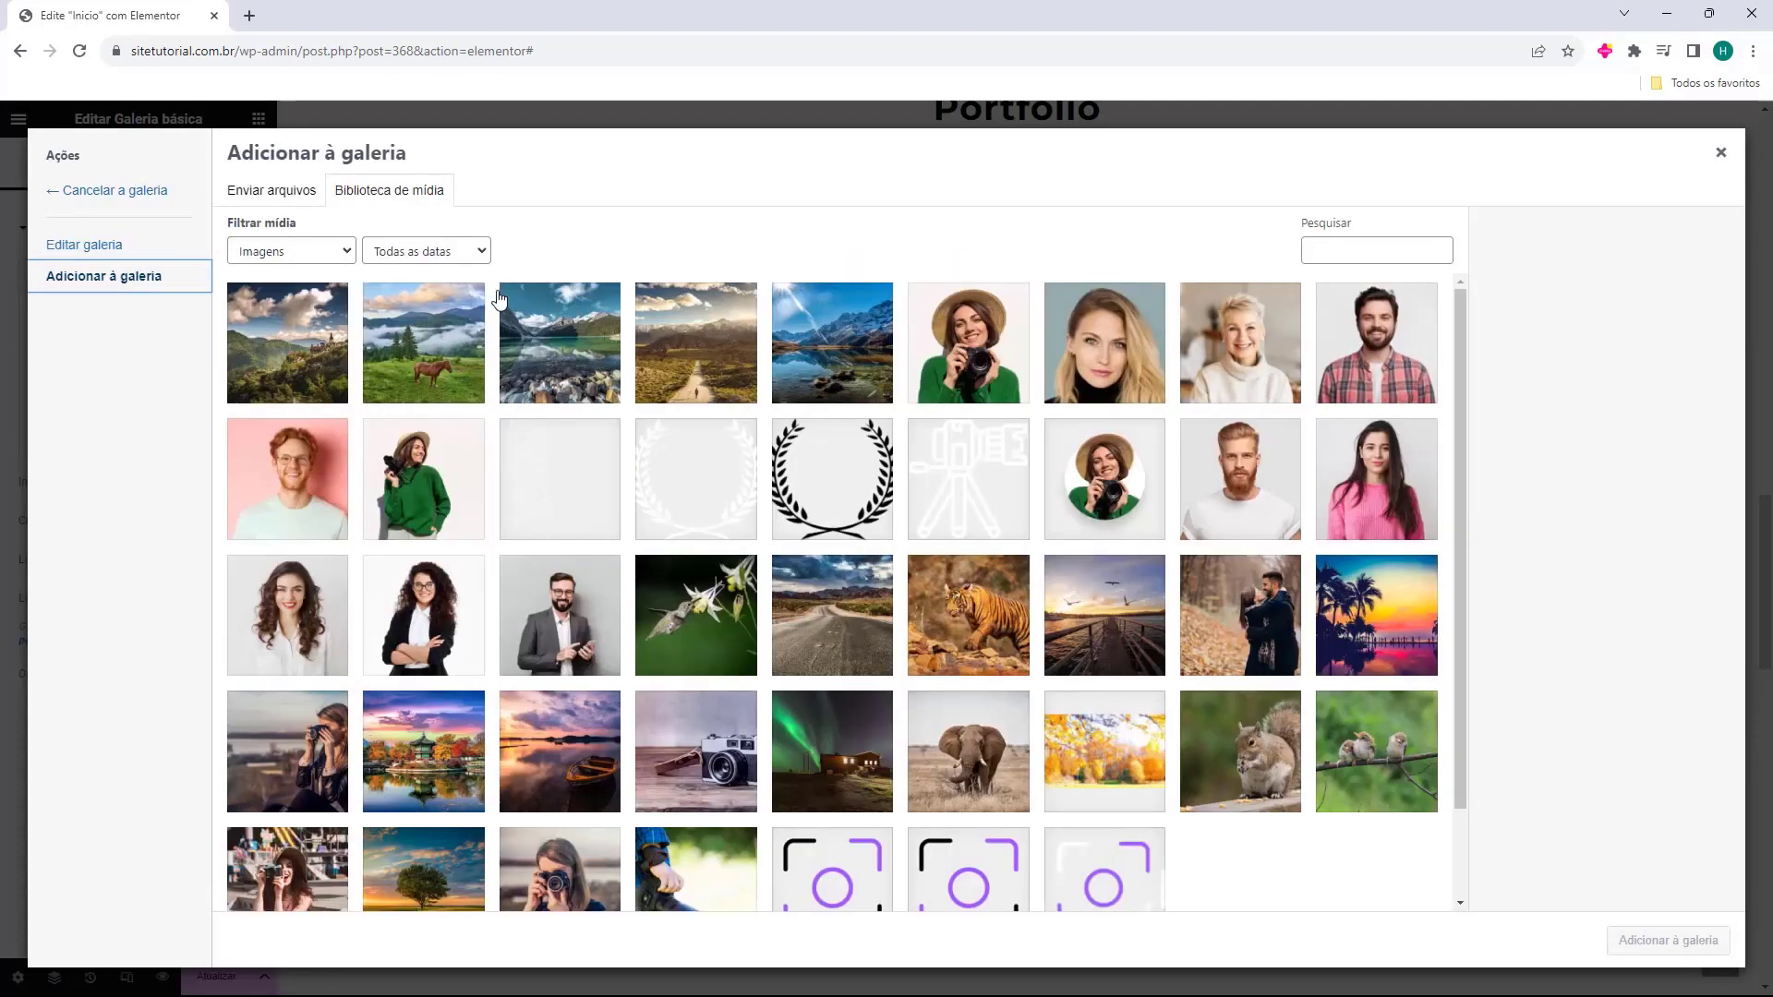
pyautogui.click(284, 210)
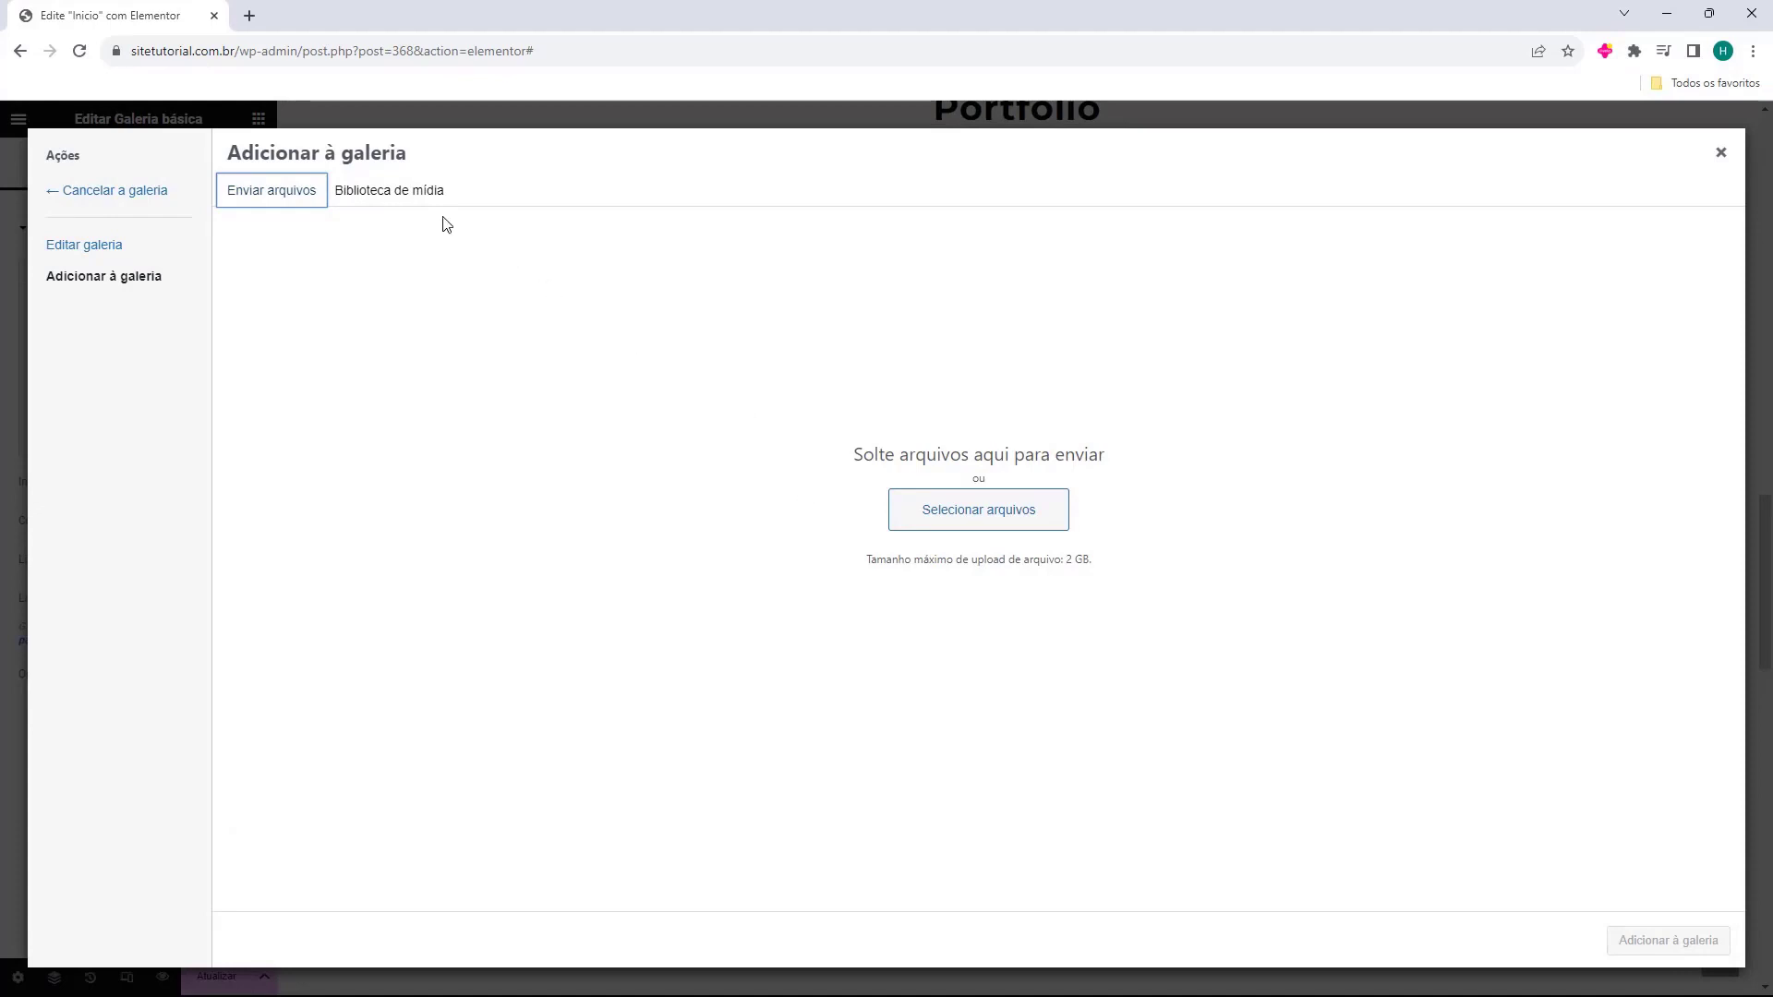
pyautogui.click(406, 190)
pyautogui.click(334, 309)
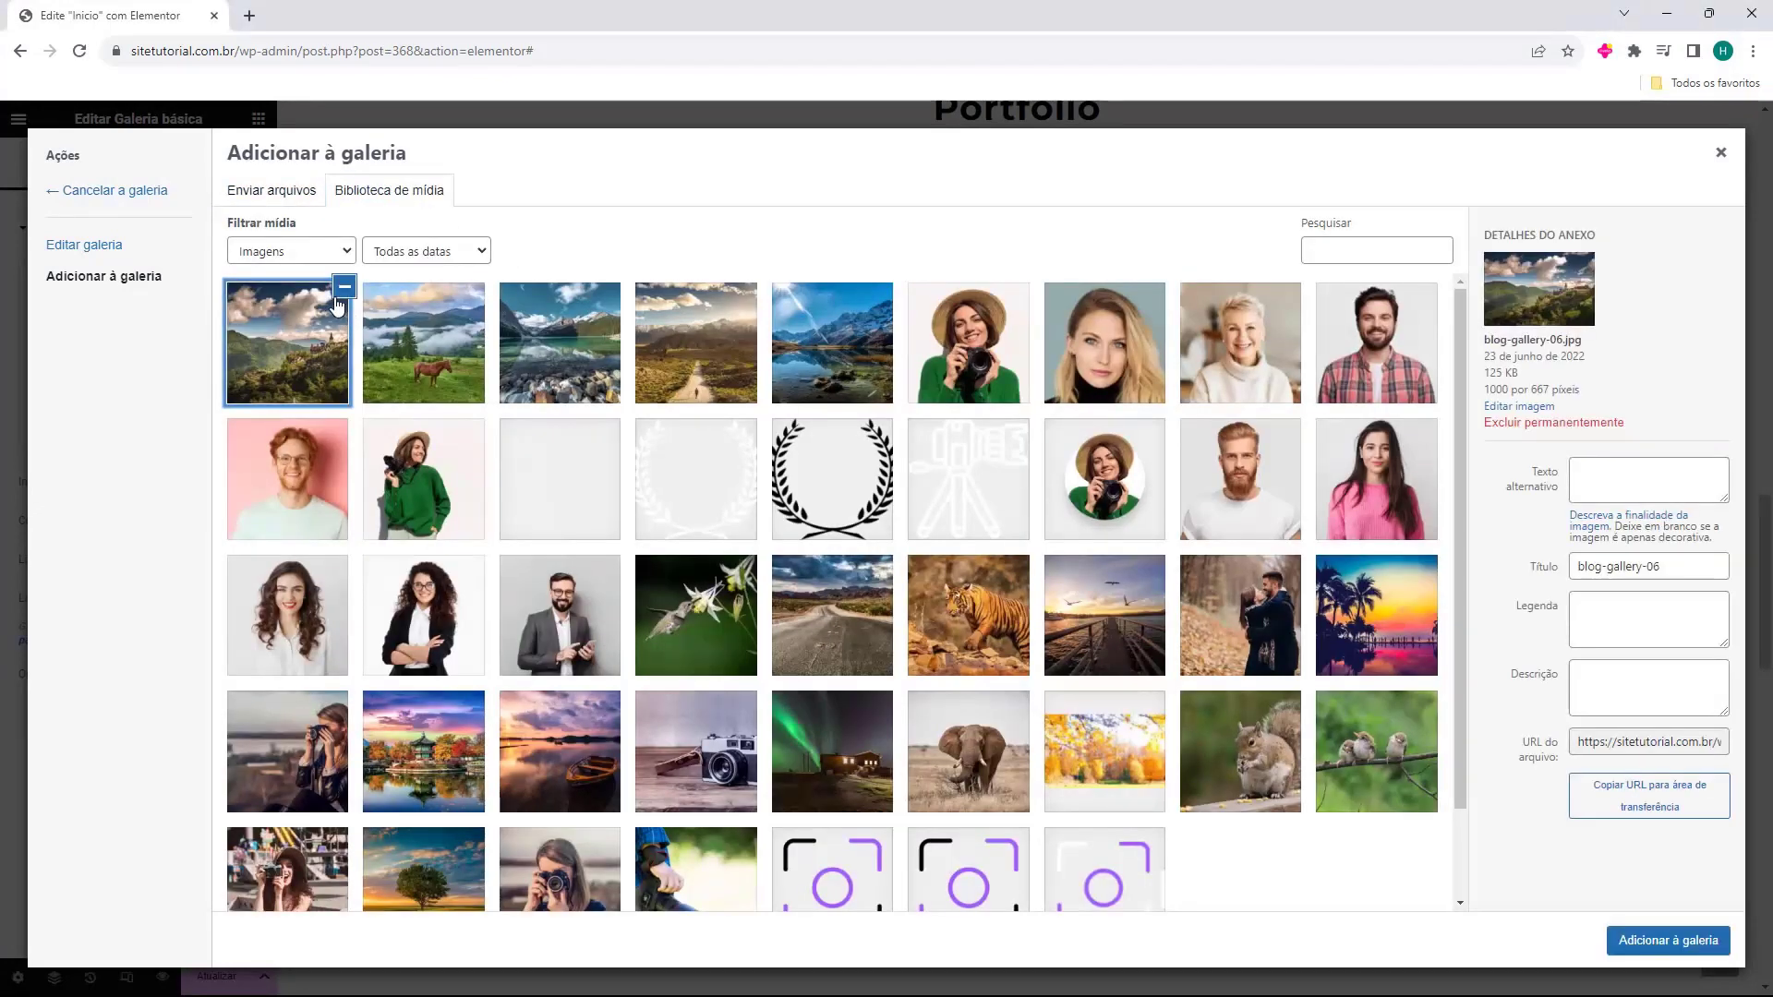
pyautogui.click(438, 337)
pyautogui.click(571, 325)
pyautogui.click(707, 335)
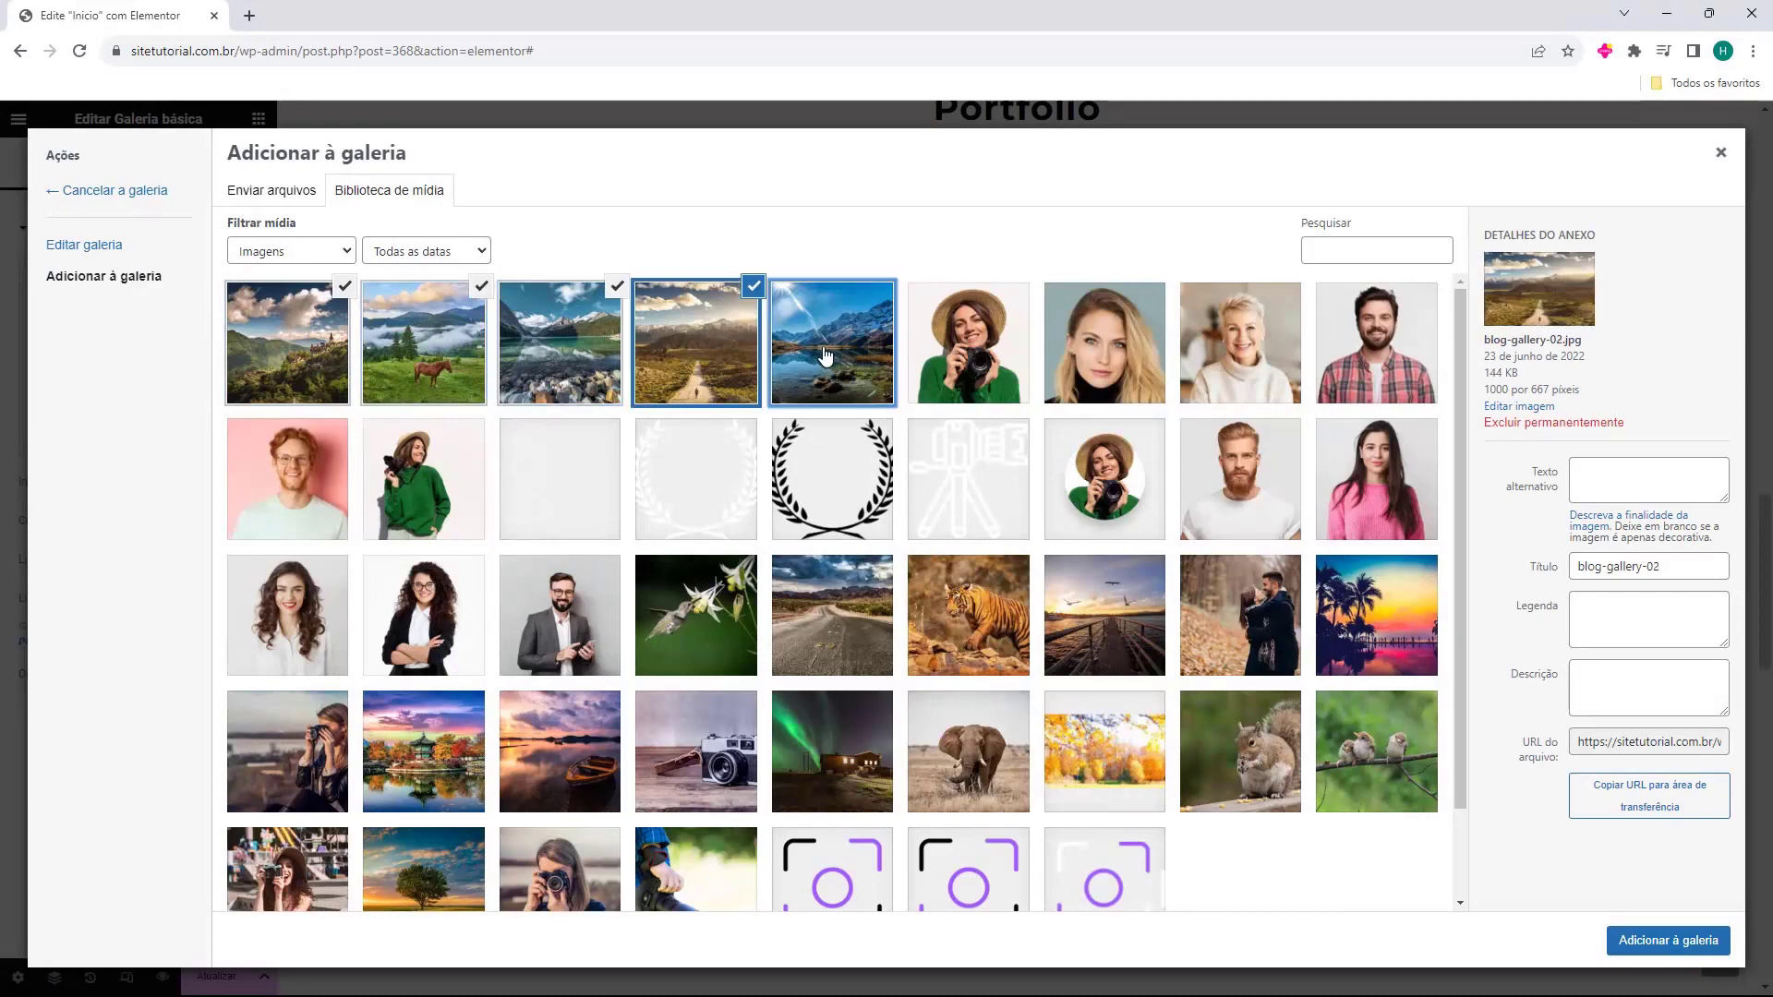
pyautogui.click(845, 388)
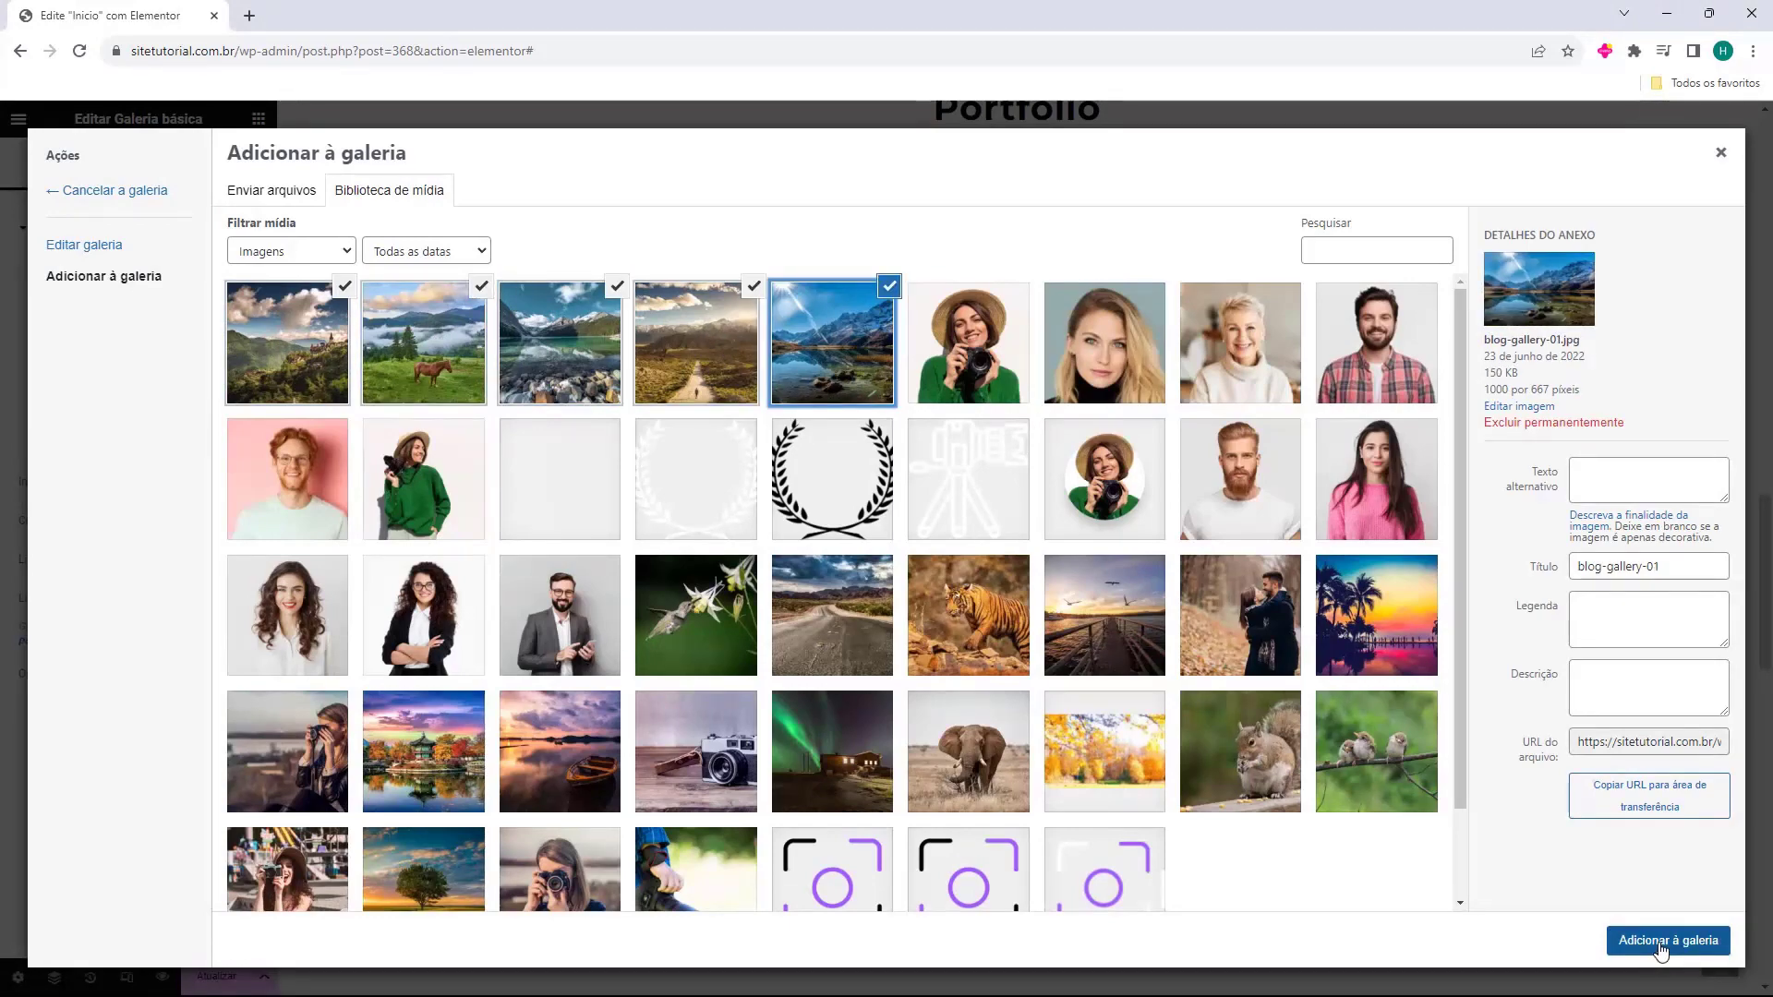
pyautogui.click(1661, 948)
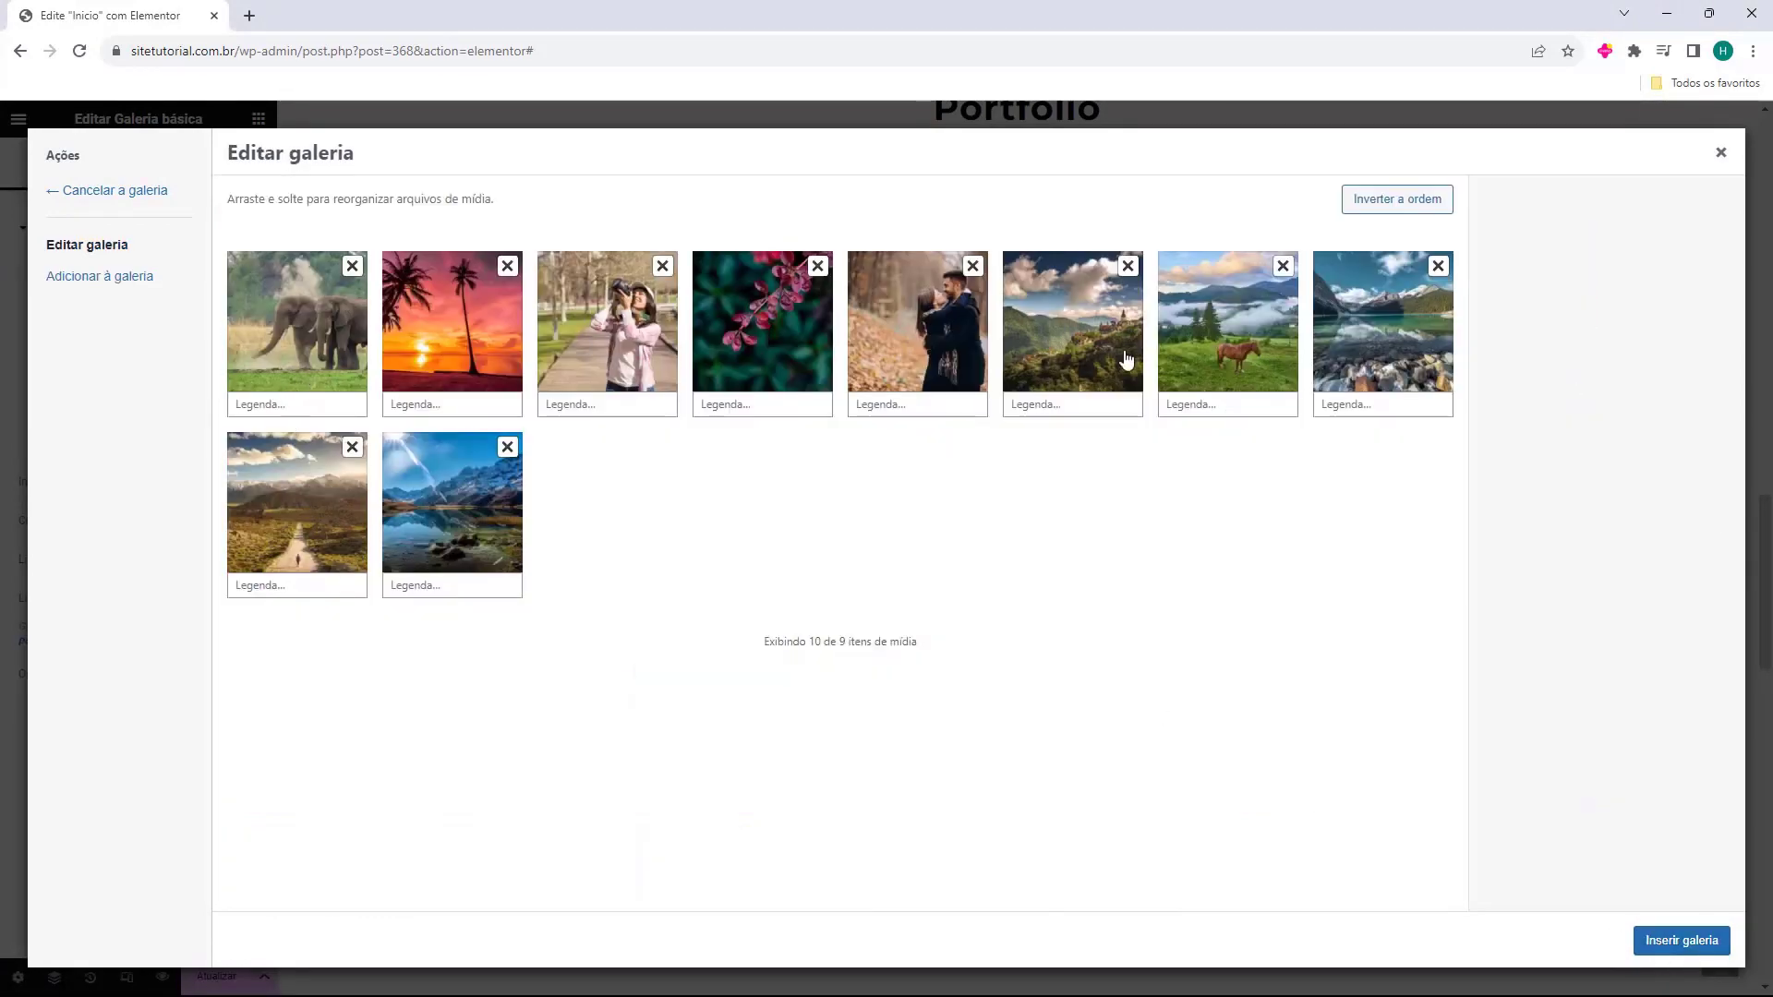
pyautogui.click(507, 449)
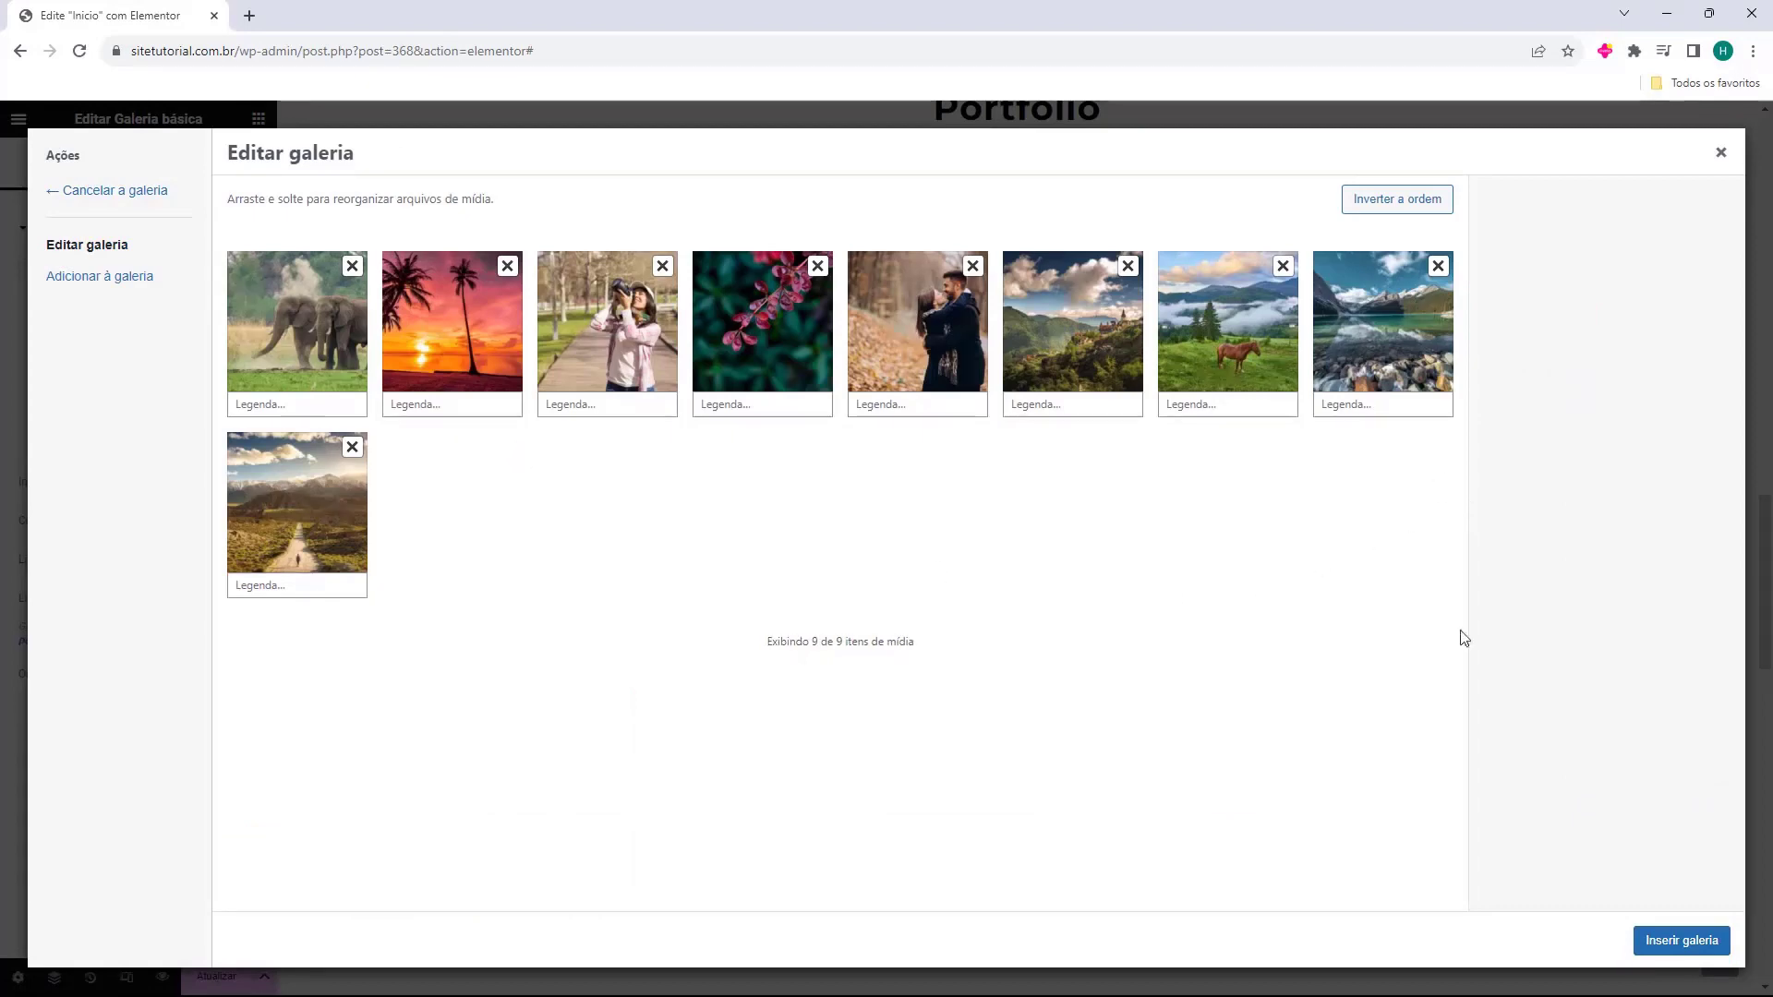
# Insert the edited gallery and set Colunas to 3 after trying 2 and 4.
pyautogui.click(1664, 956)
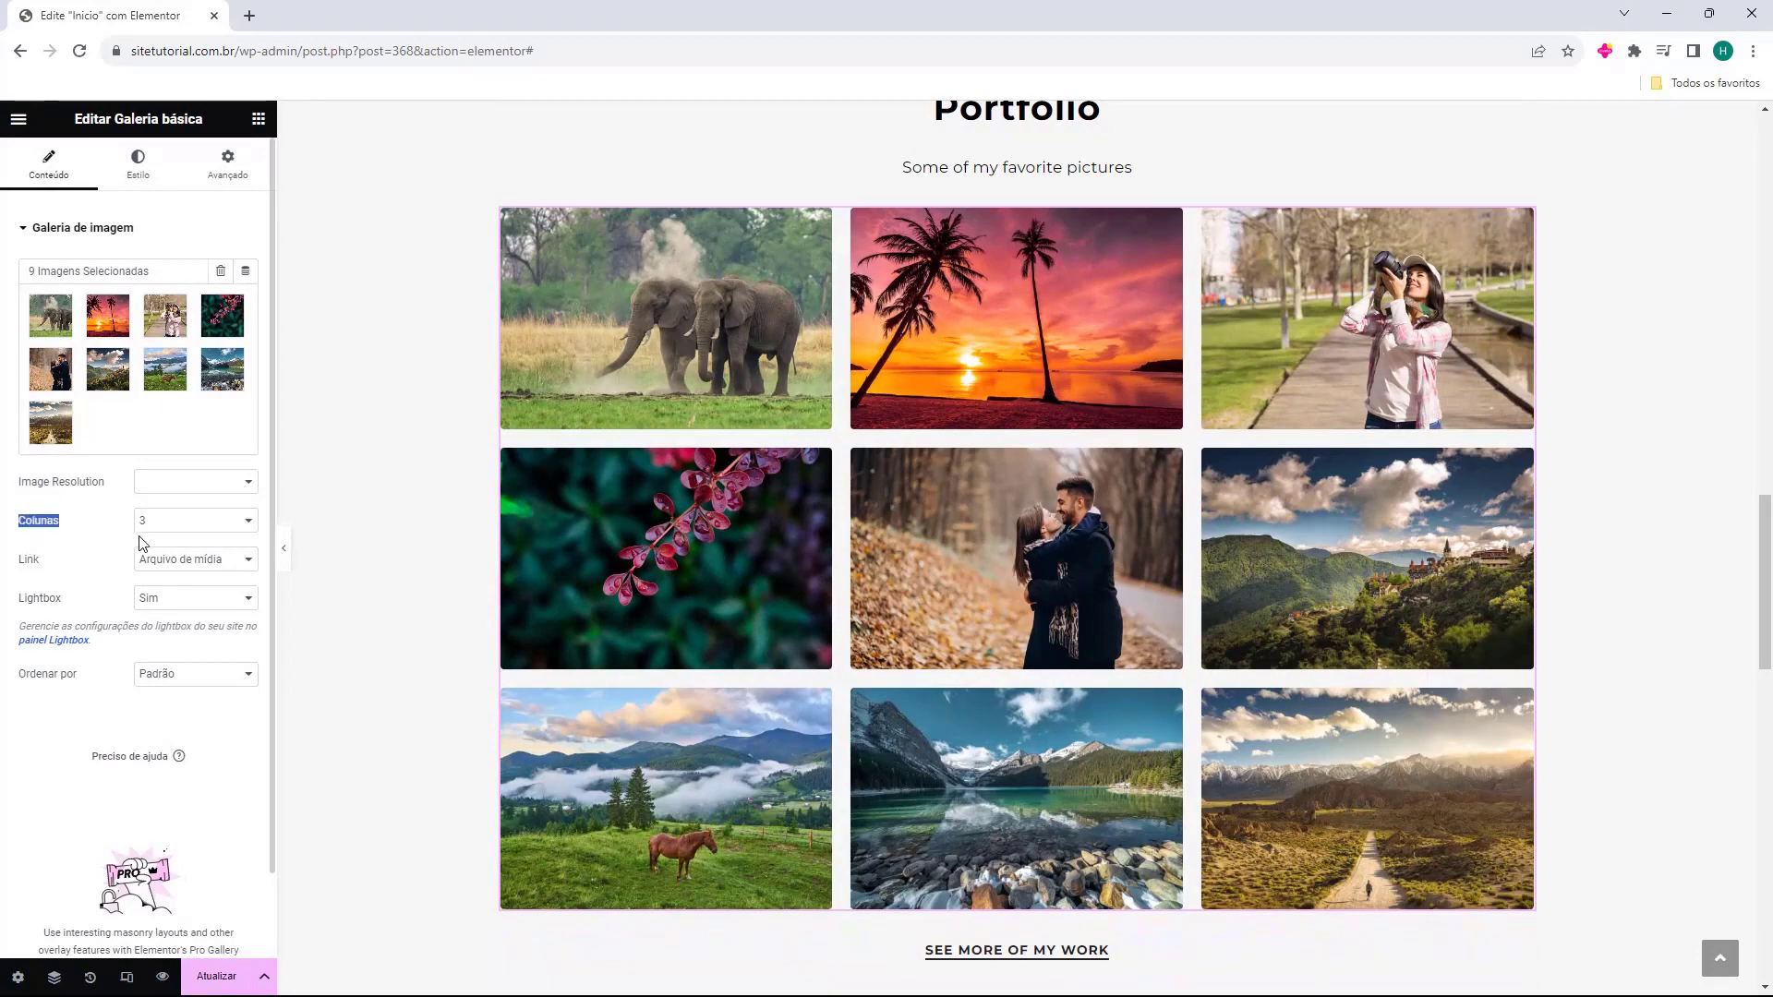
pyautogui.click(192, 527)
pyautogui.click(196, 554)
pyautogui.click(205, 532)
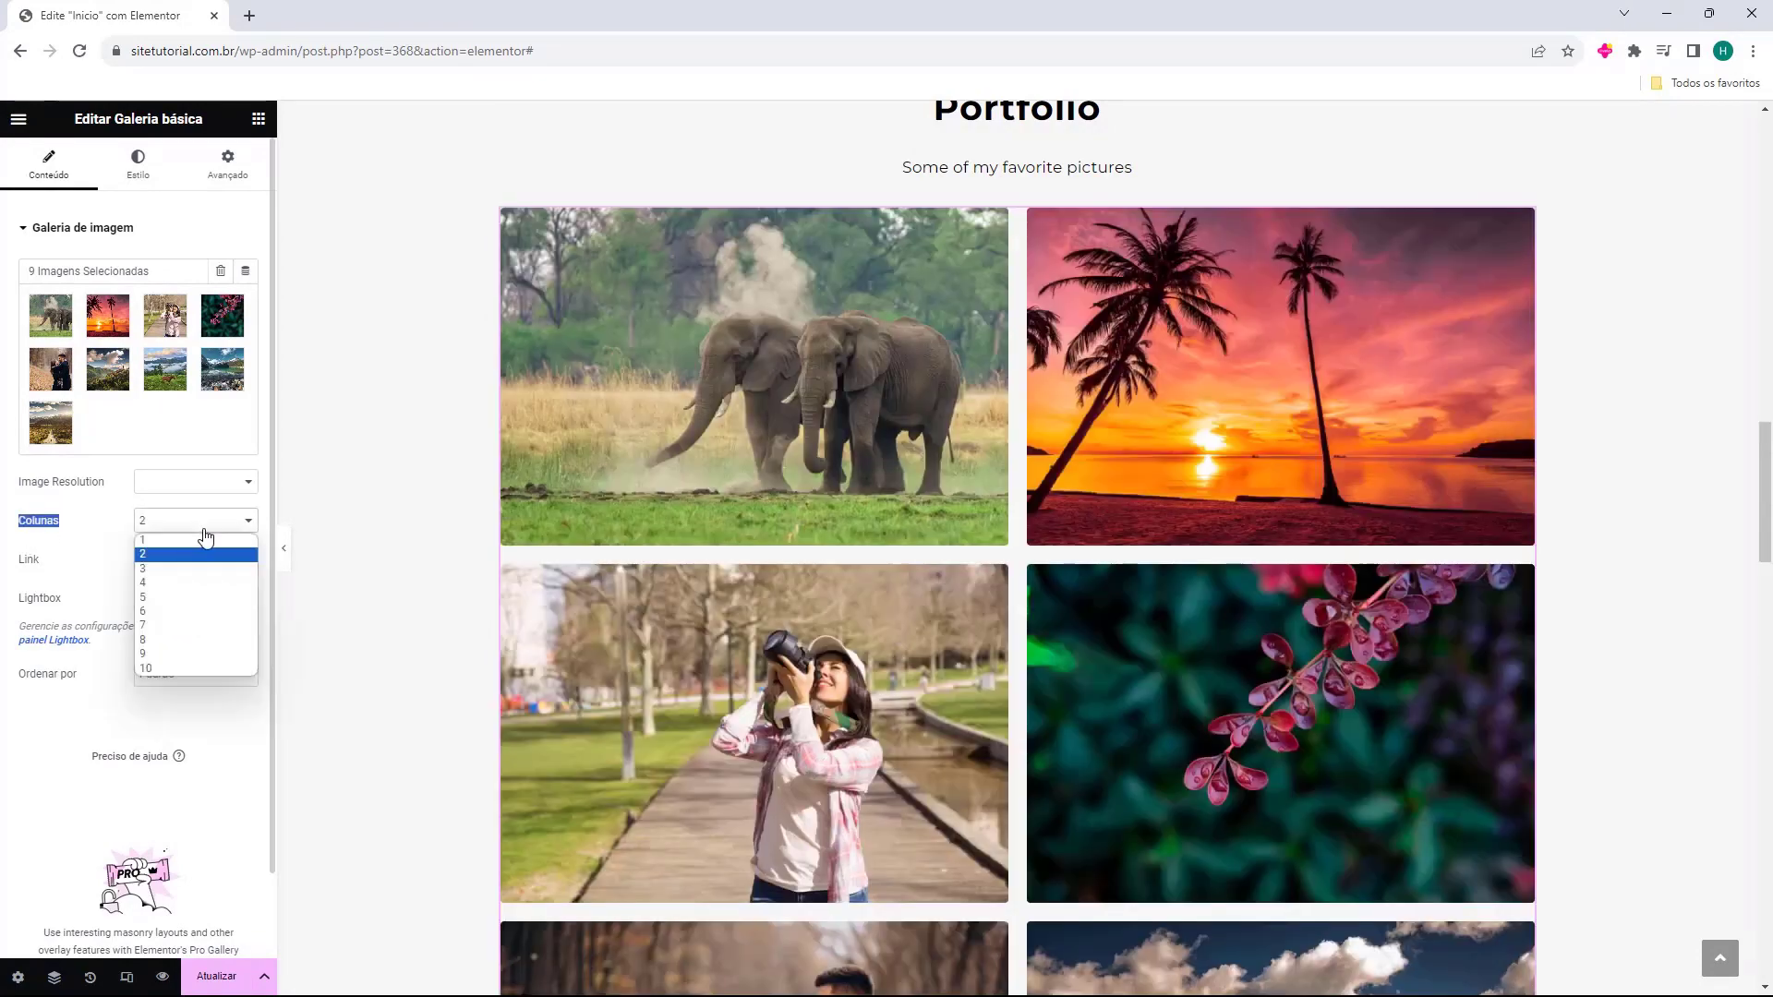
pyautogui.click(205, 568)
pyautogui.press('Down')
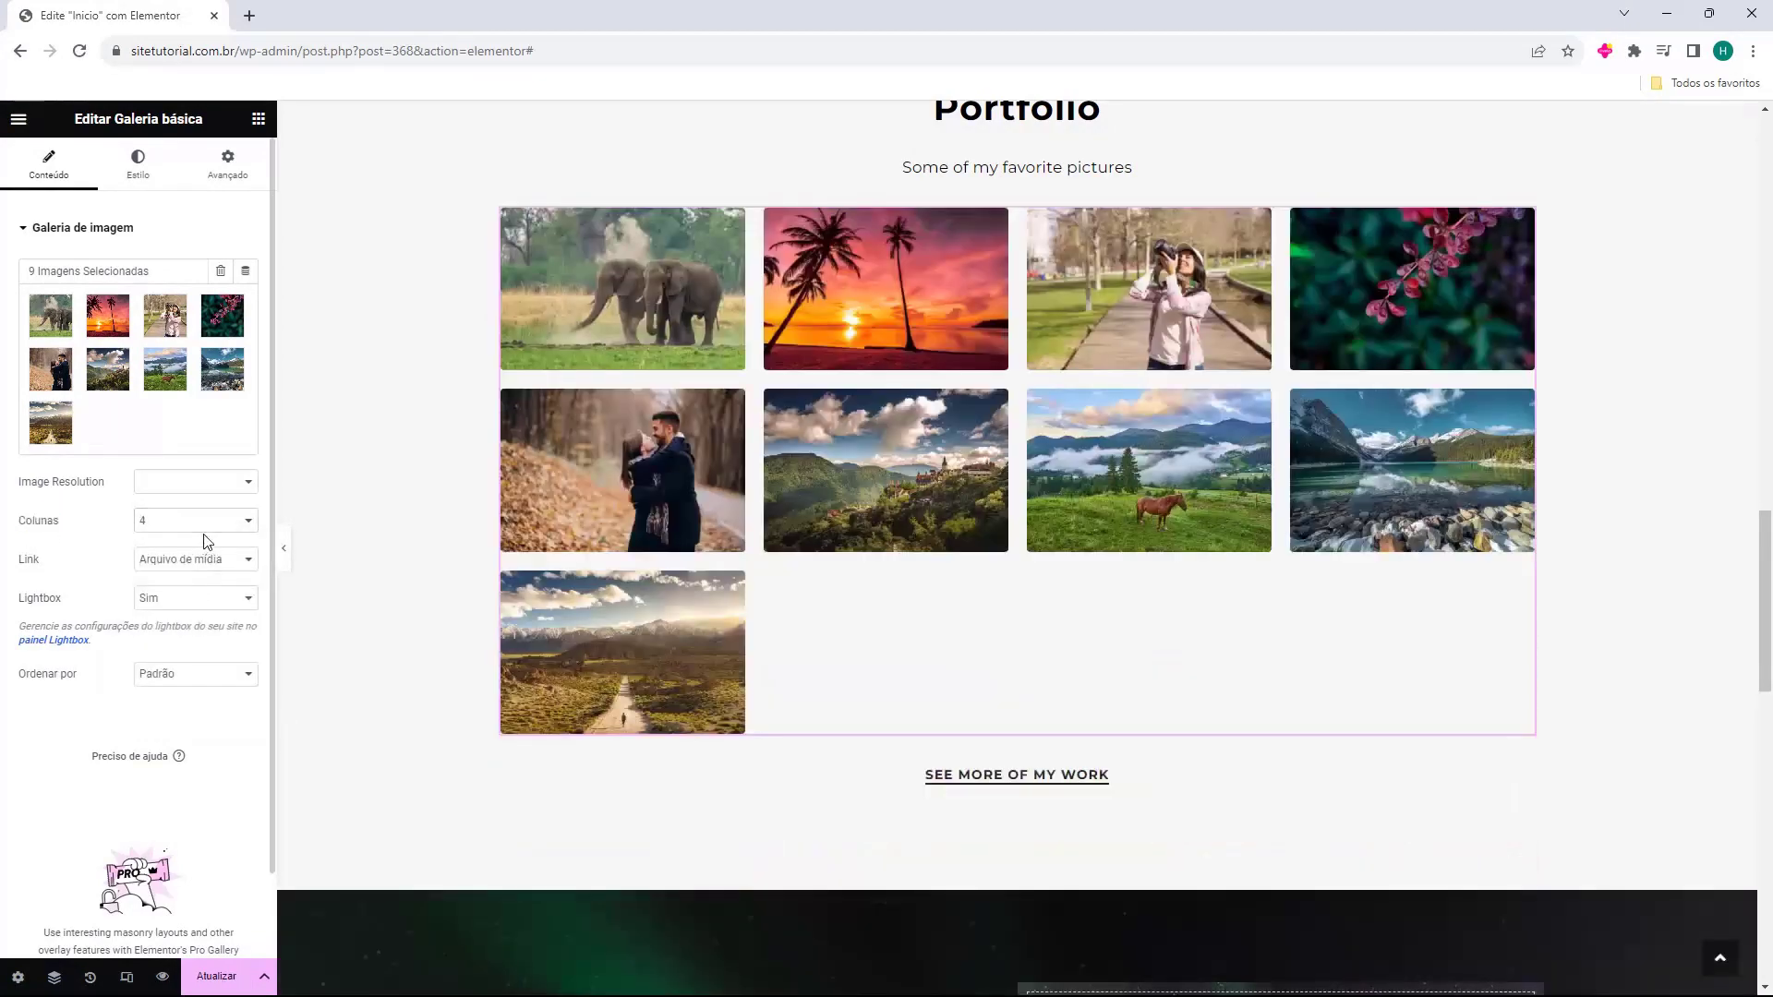
pyautogui.click(204, 525)
pyautogui.click(195, 563)
# Set the gallery Link to Arquivo de mídia after trying Página do anexo.
pyautogui.moveTo(190, 562); pyautogui.dragTo(54, 580)
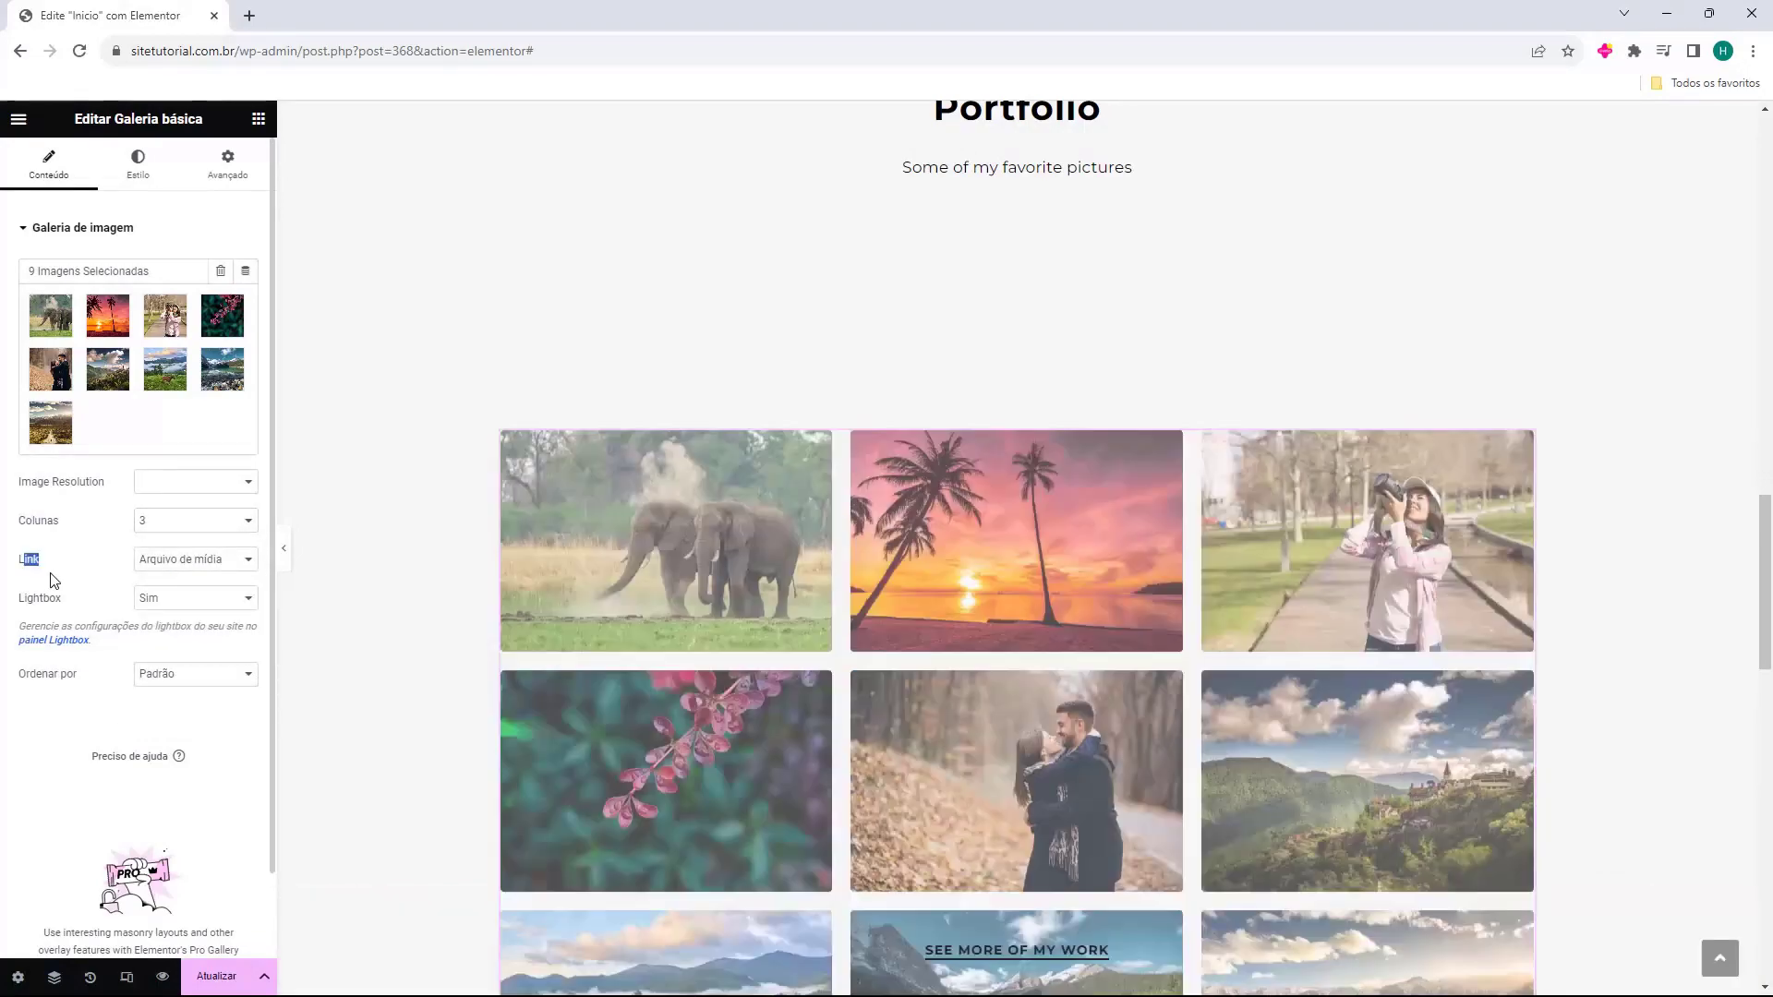
pyautogui.click(155, 565)
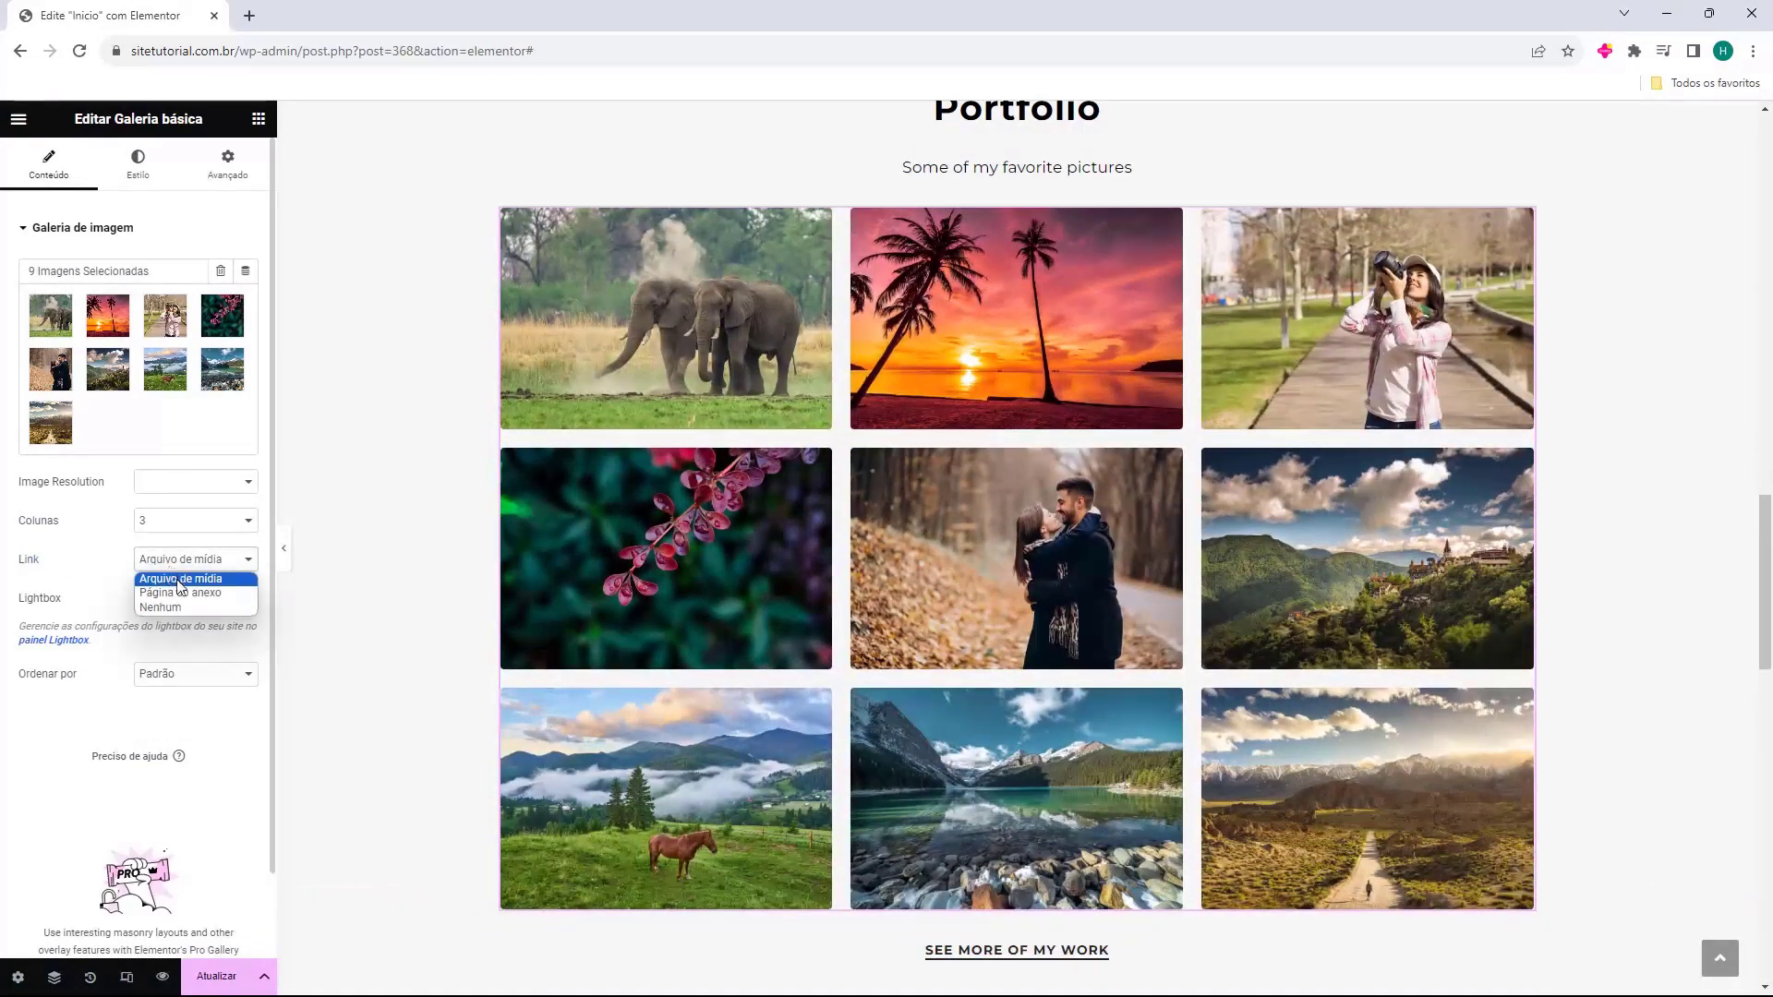
pyautogui.click(170, 593)
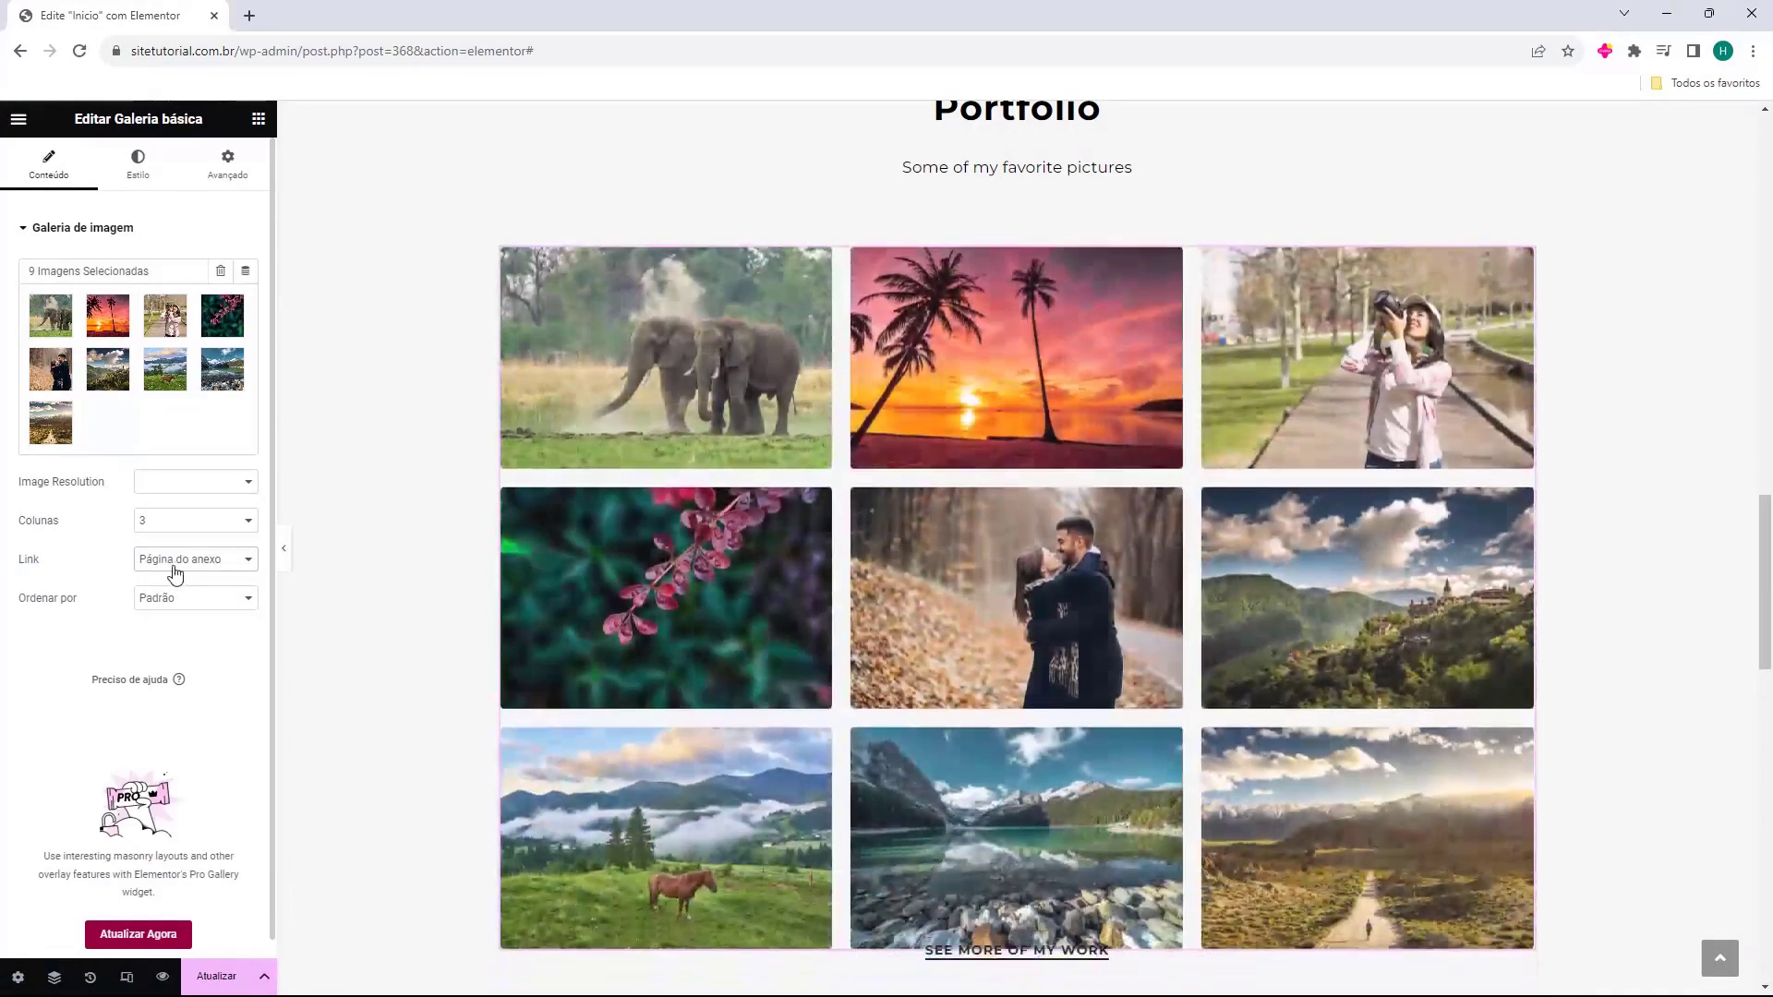
pyautogui.click(174, 567)
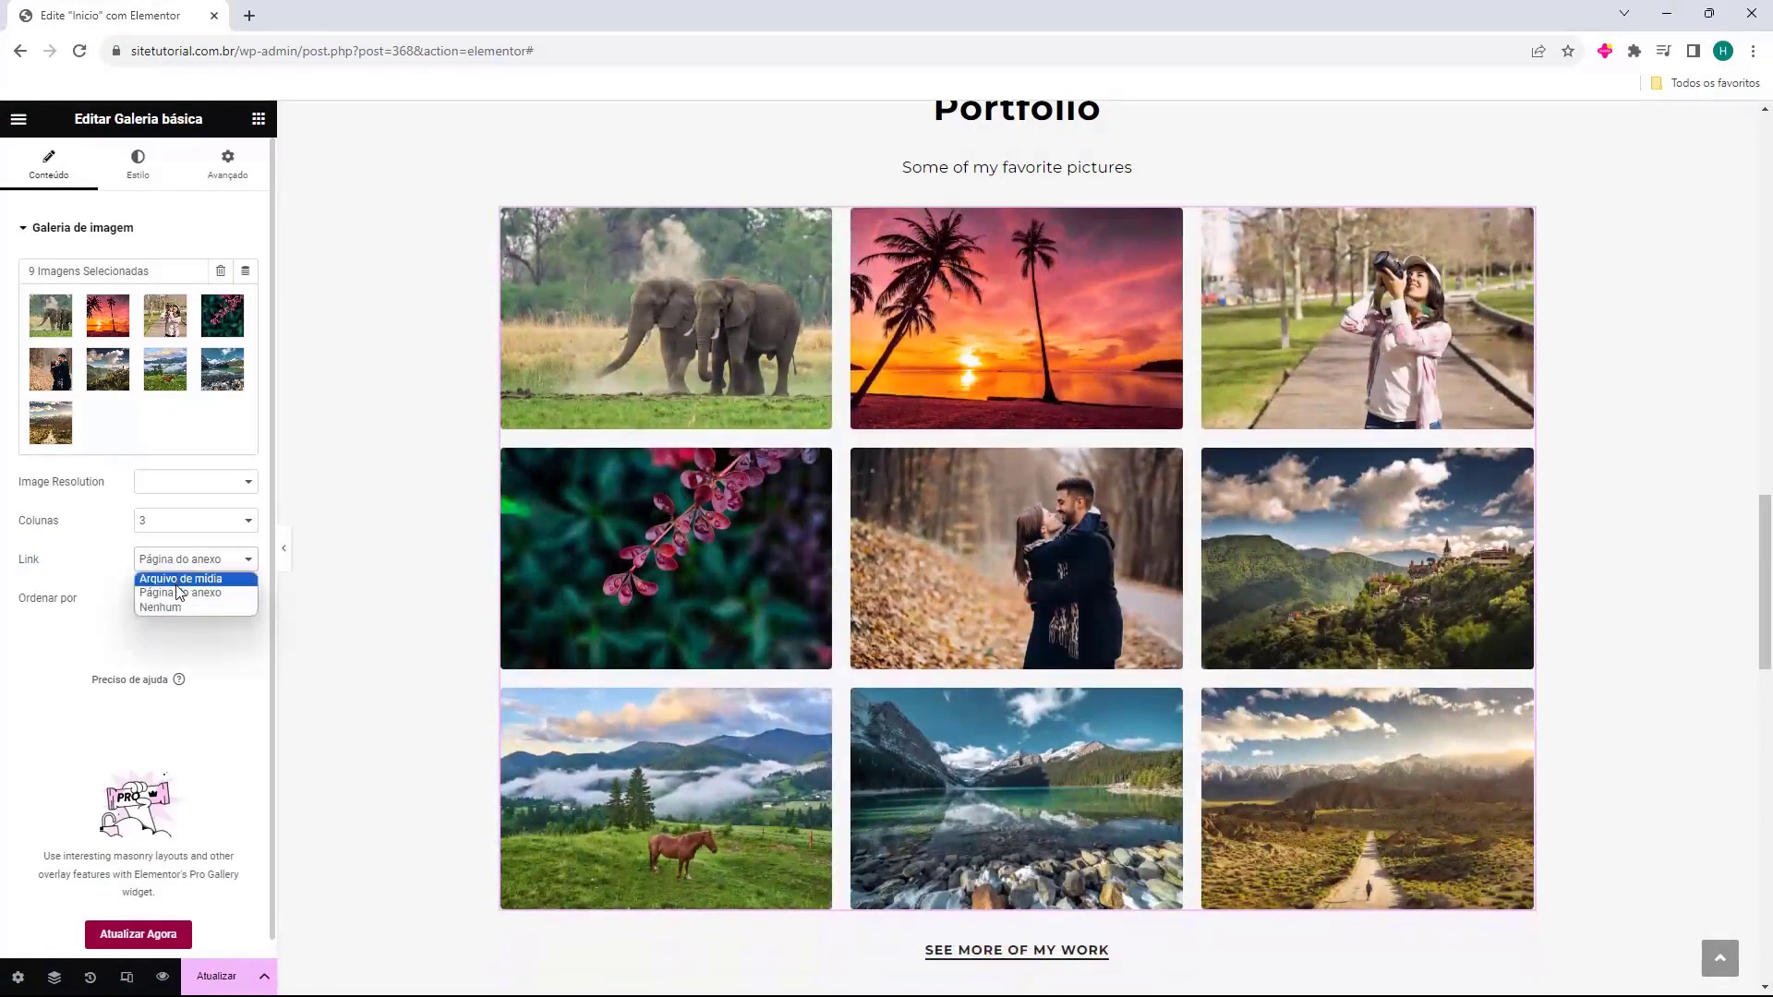
pyautogui.click(178, 578)
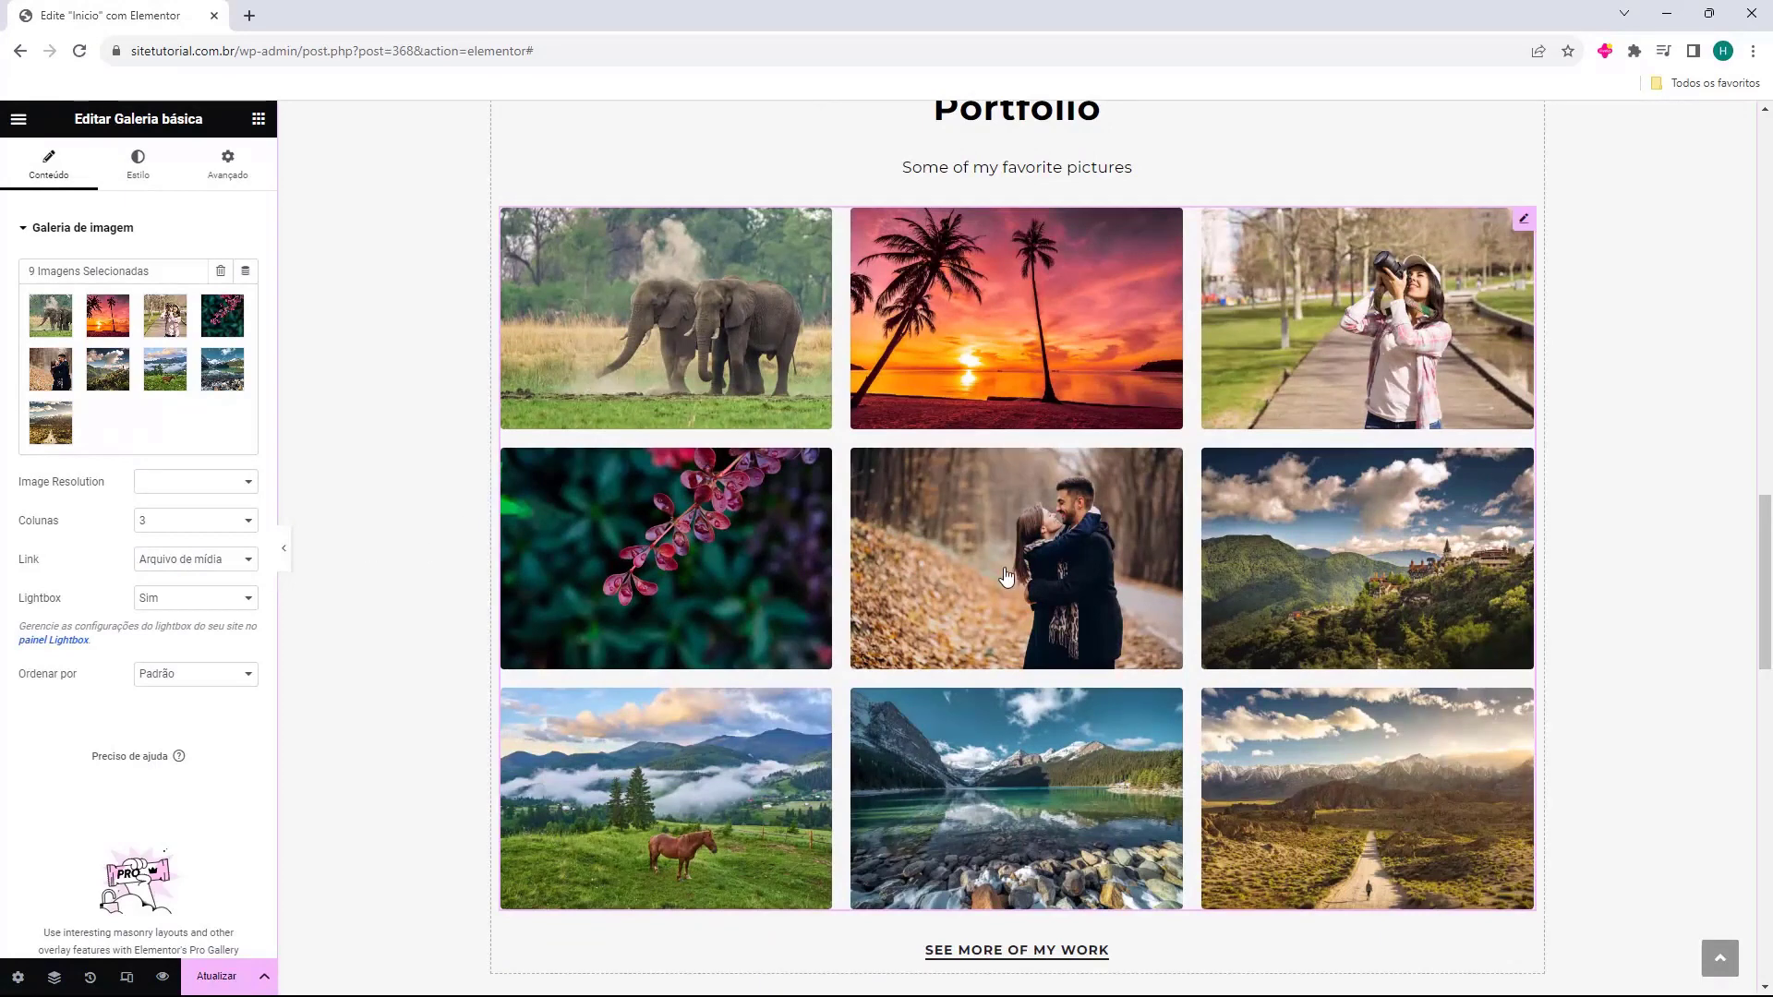
pyautogui.scroll(-1, 969, 739)
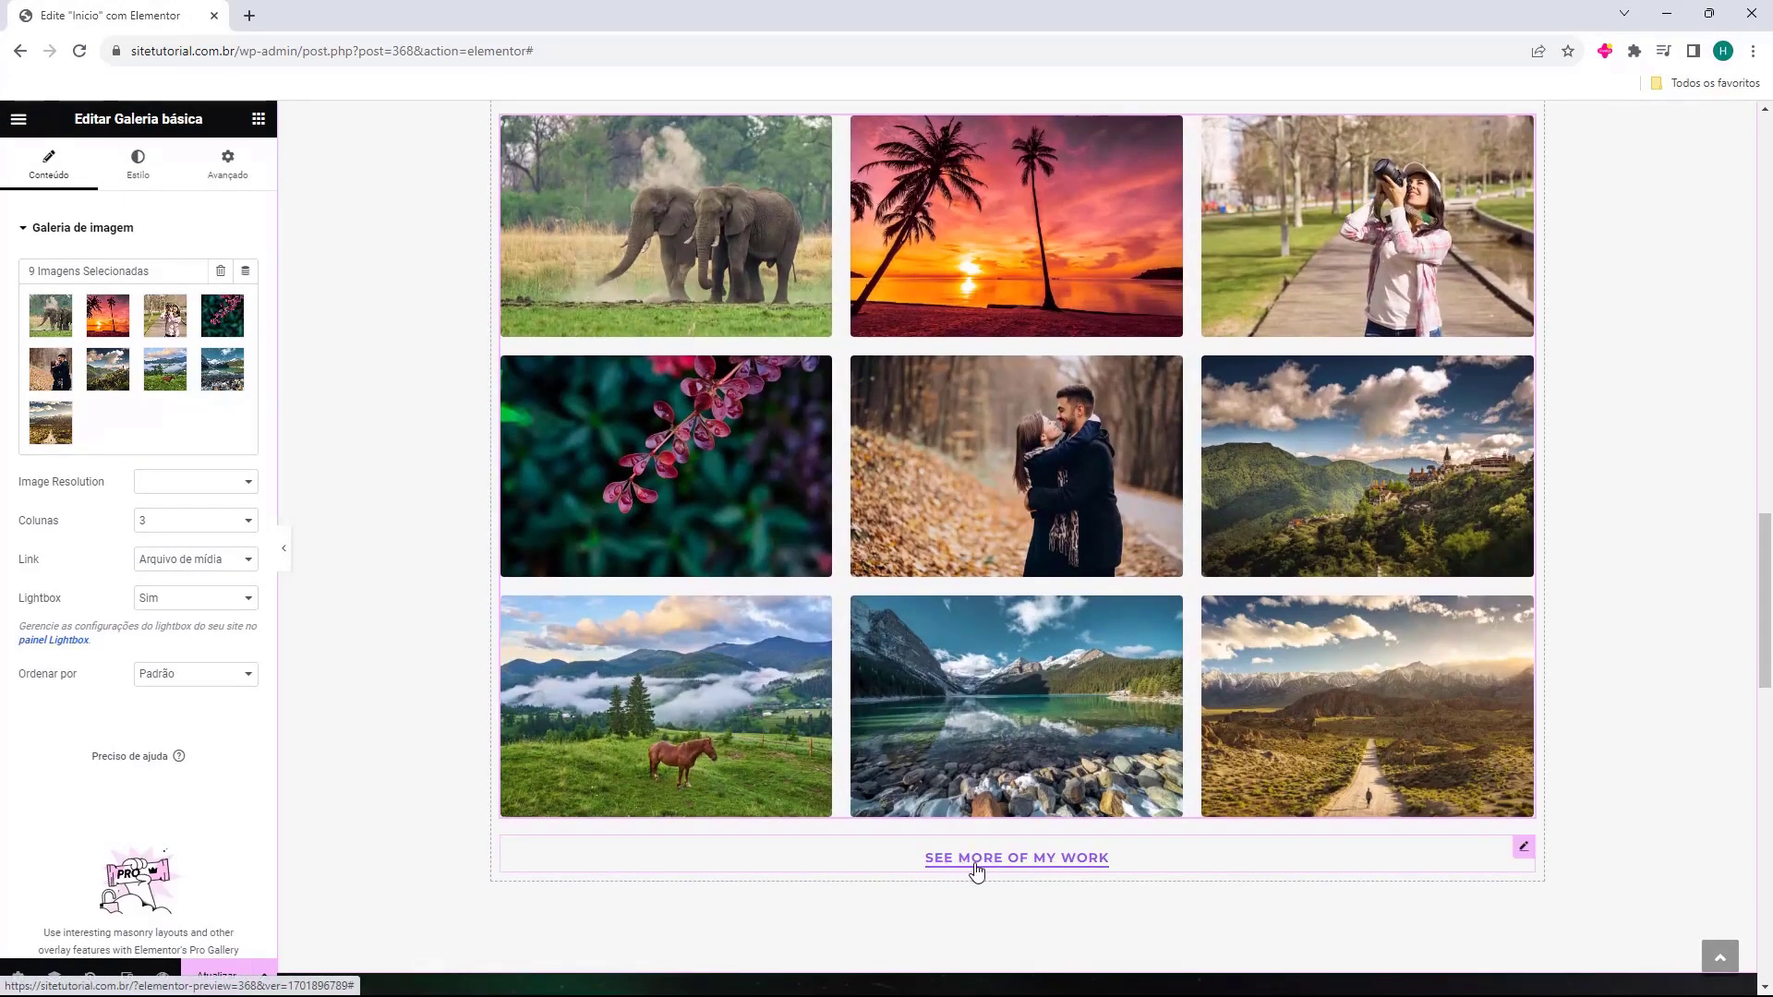
# Relabel the SEE MORE OF MY WORK button as 'Veja maiis', keeping its '#' link.
pyautogui.click(1039, 868)
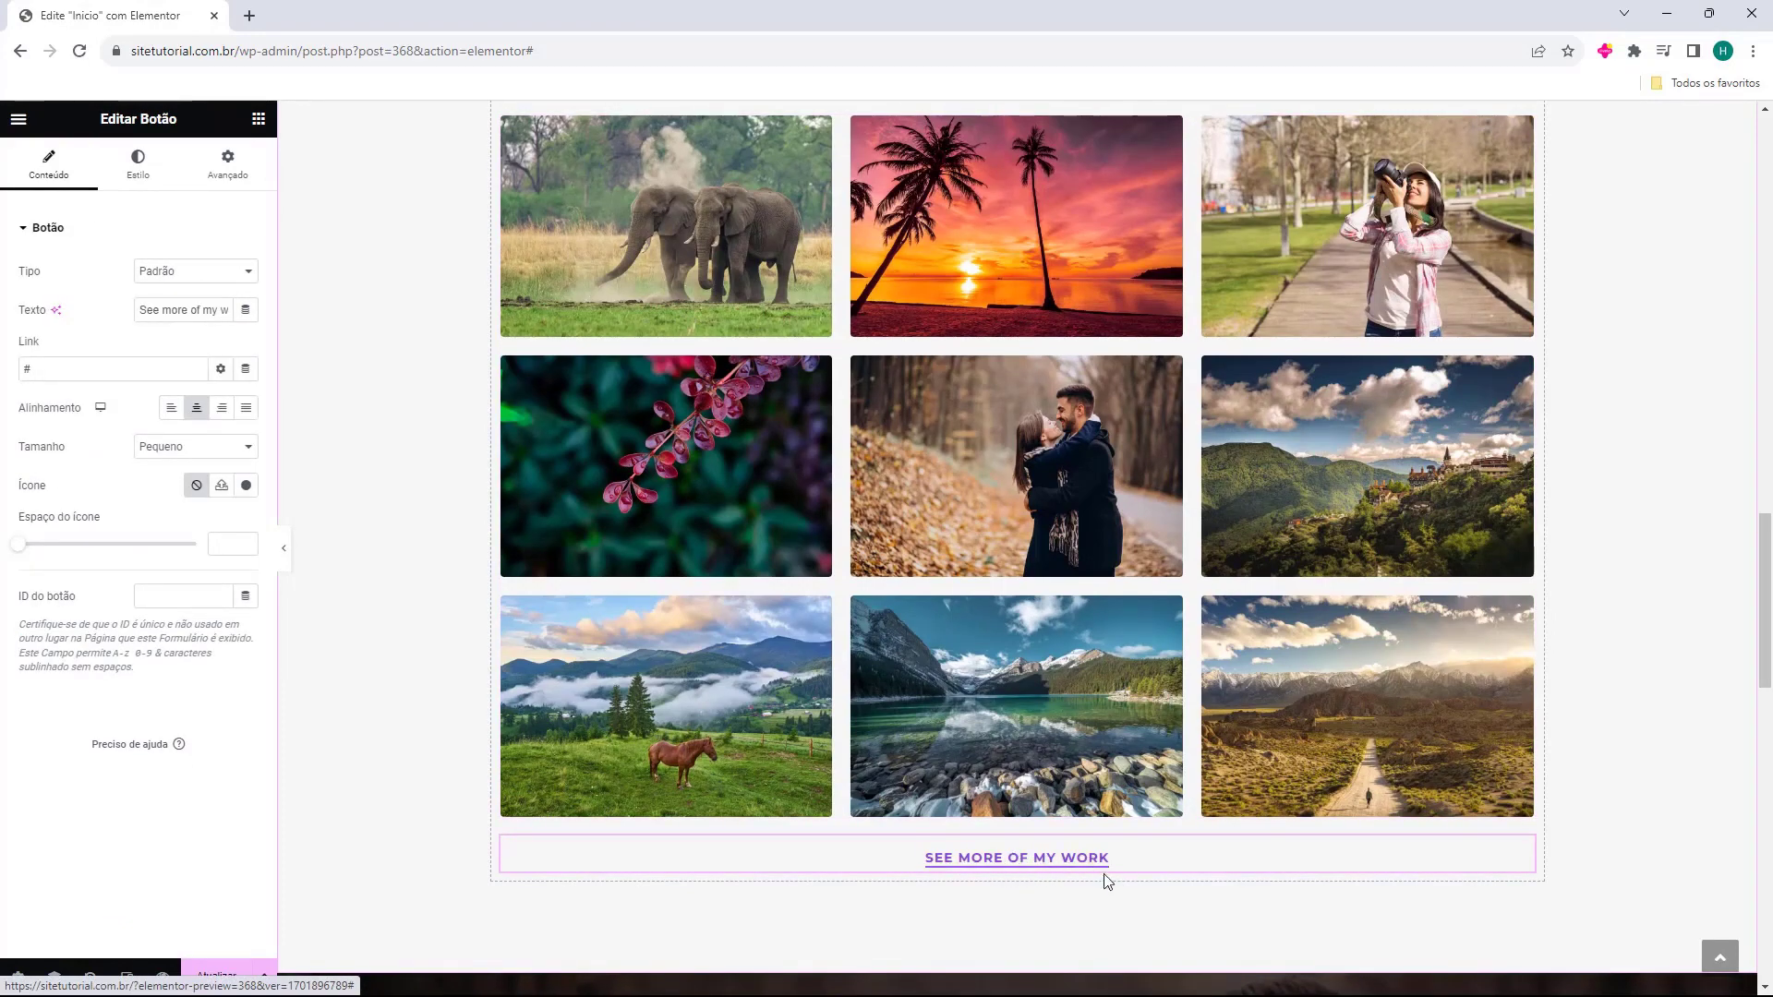
pyautogui.tripleClick(209, 321)
pyautogui.write('Veja mais')
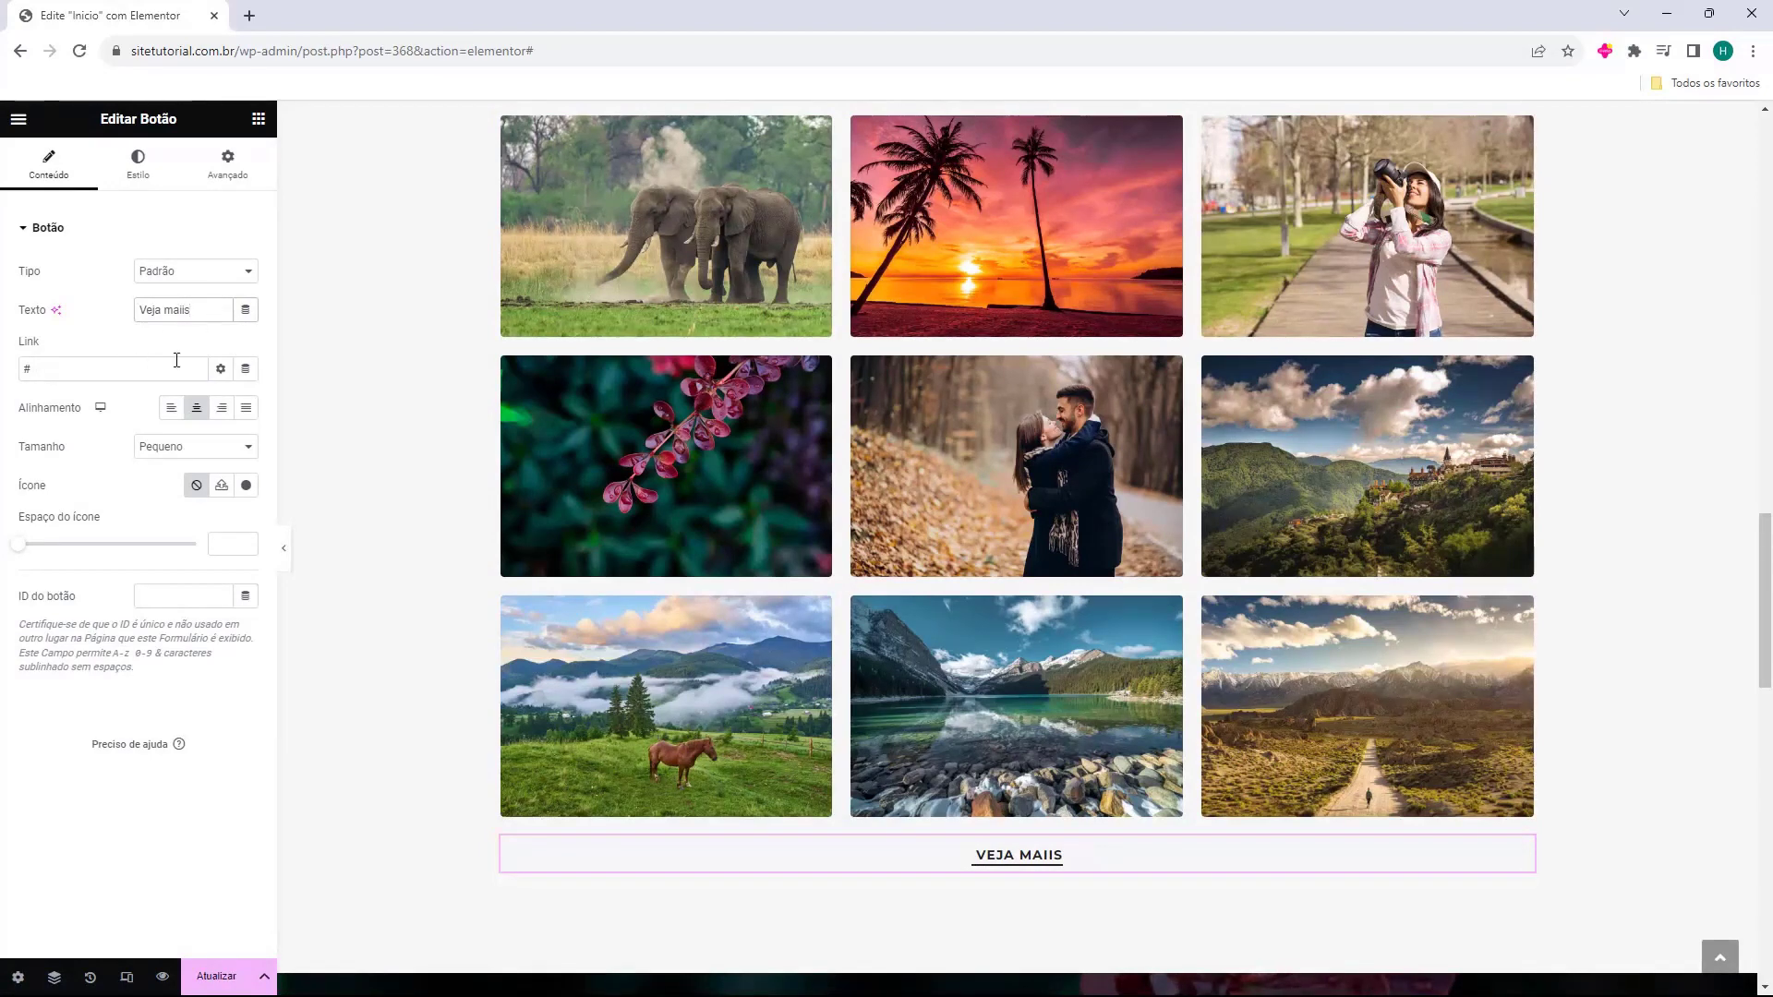
pyautogui.doubleClick(204, 314)
pyautogui.click(198, 335)
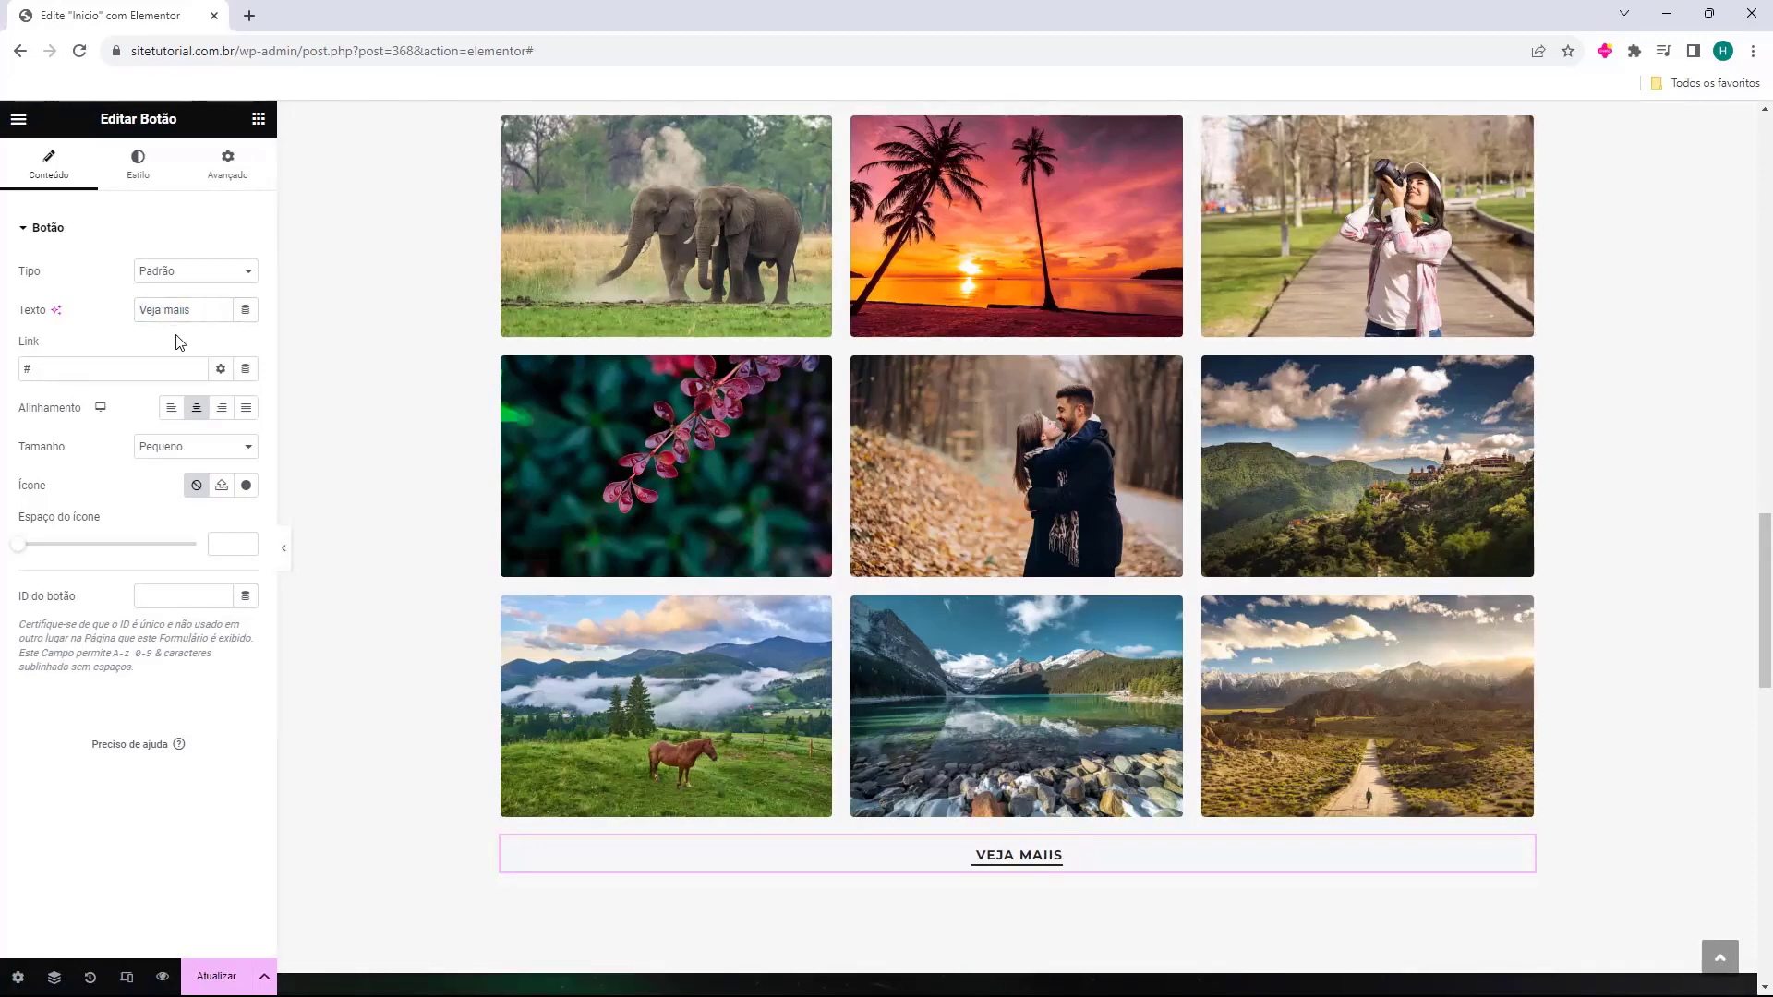
pyautogui.click(25, 369)
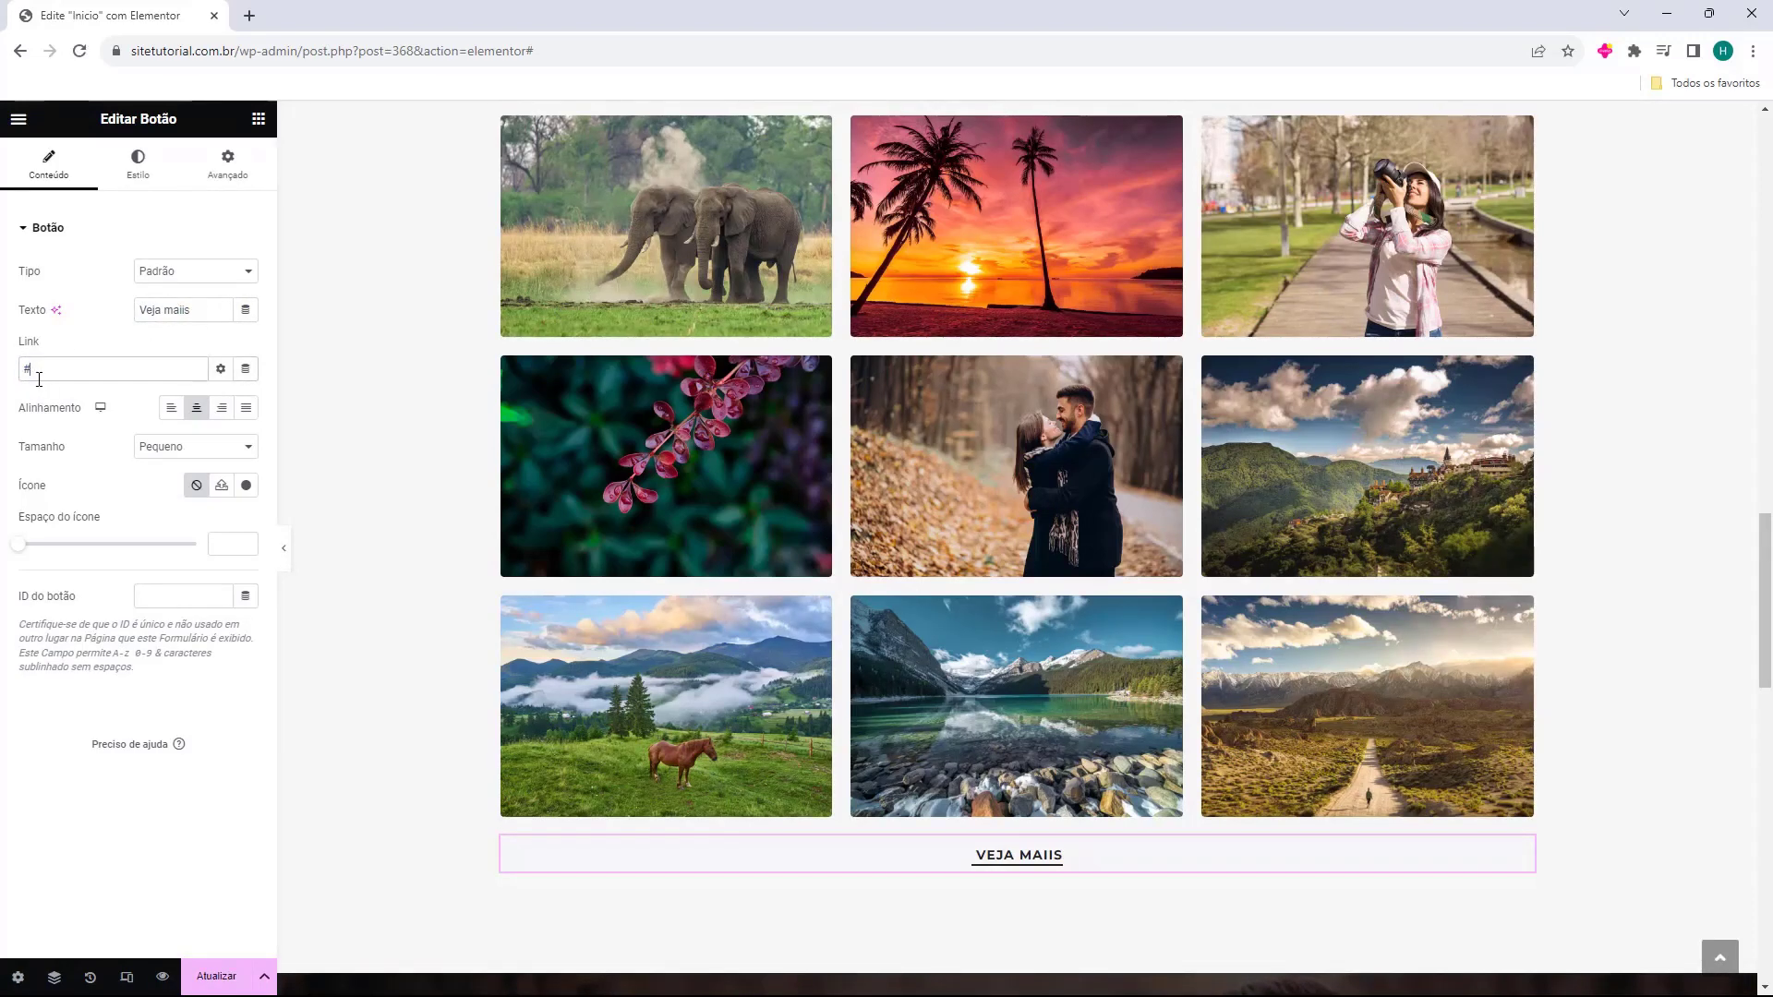
pyautogui.scroll(-8, 430, 212)
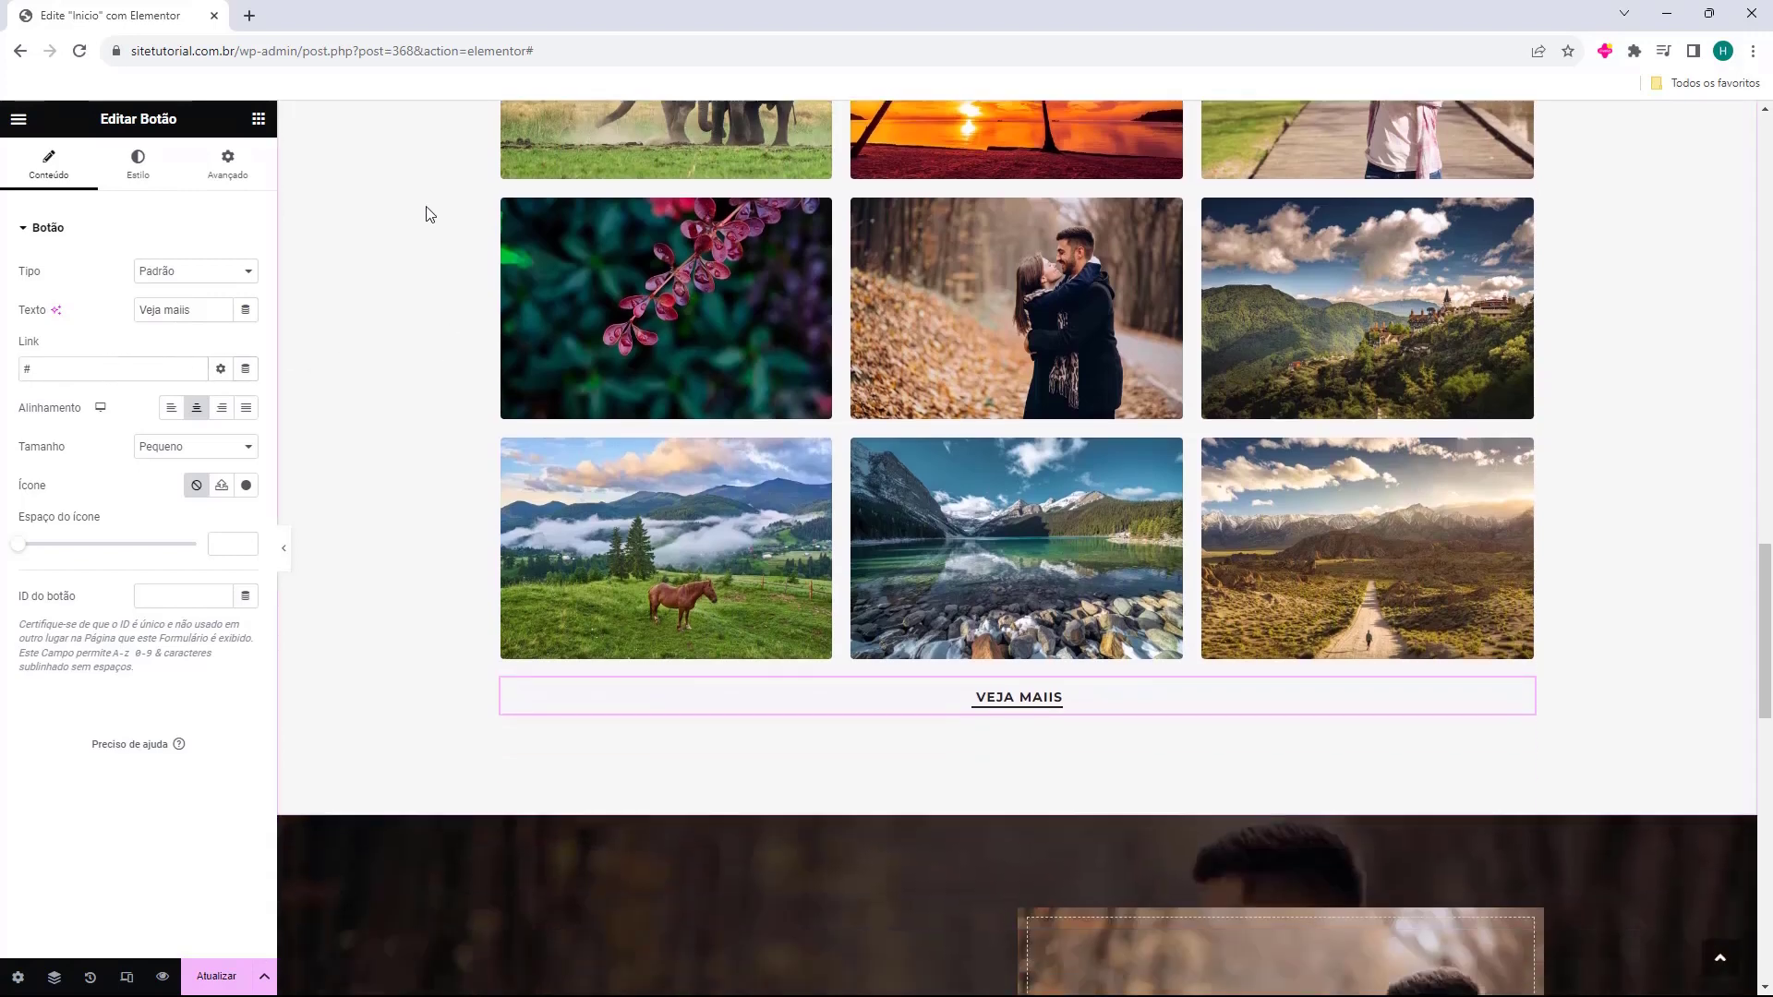
# Delete the aurora testimonial section below the Portfolio gallery.
pyautogui.scroll(-1, 434, 199)
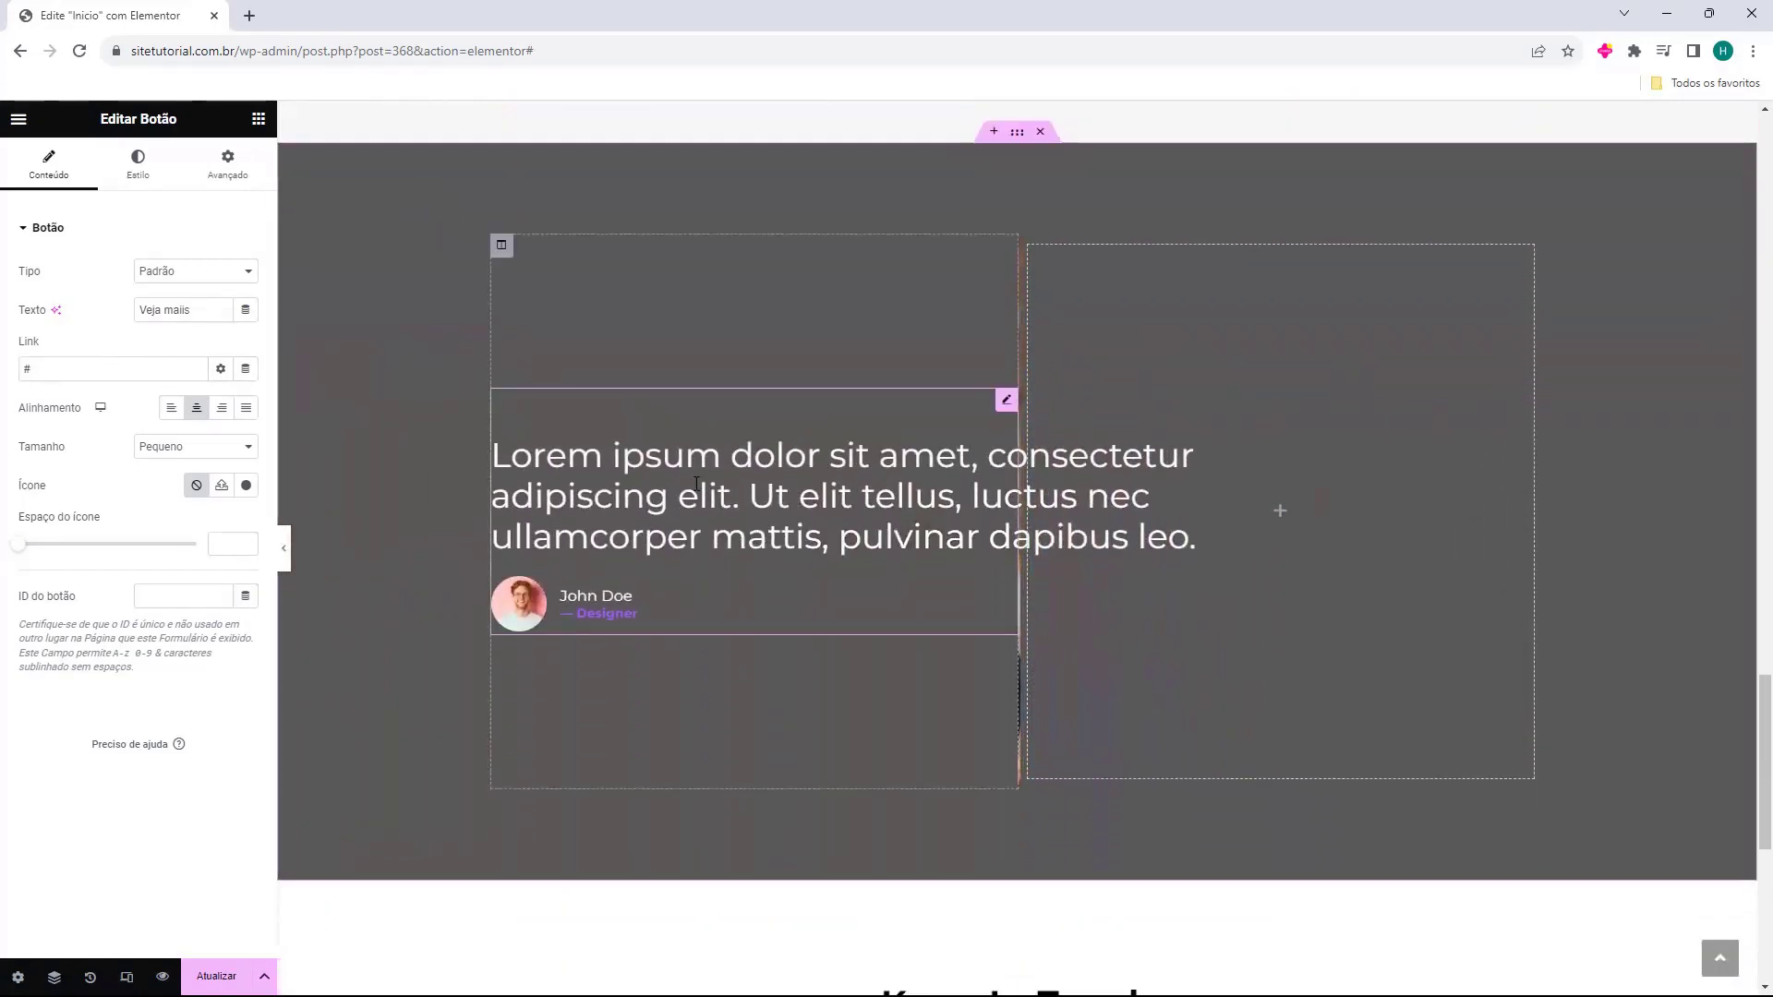
pyautogui.click(1287, 739)
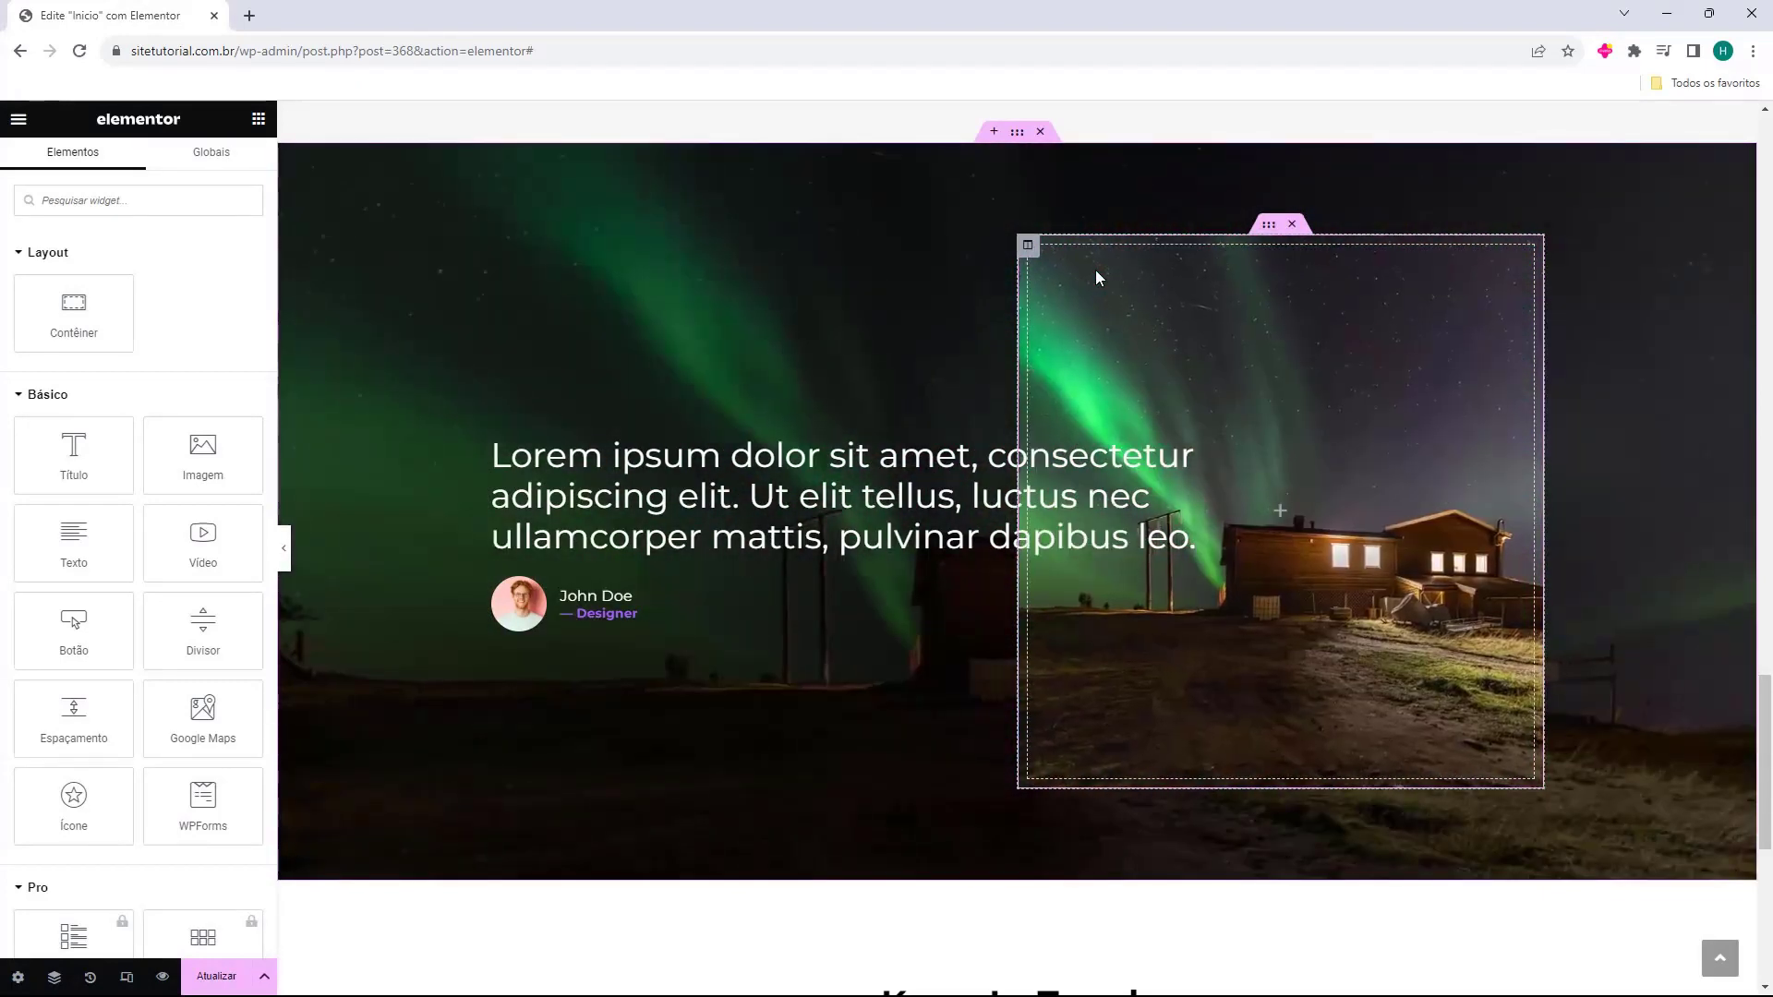
pyautogui.click(1041, 134)
pyautogui.scroll(5, 1107, 495)
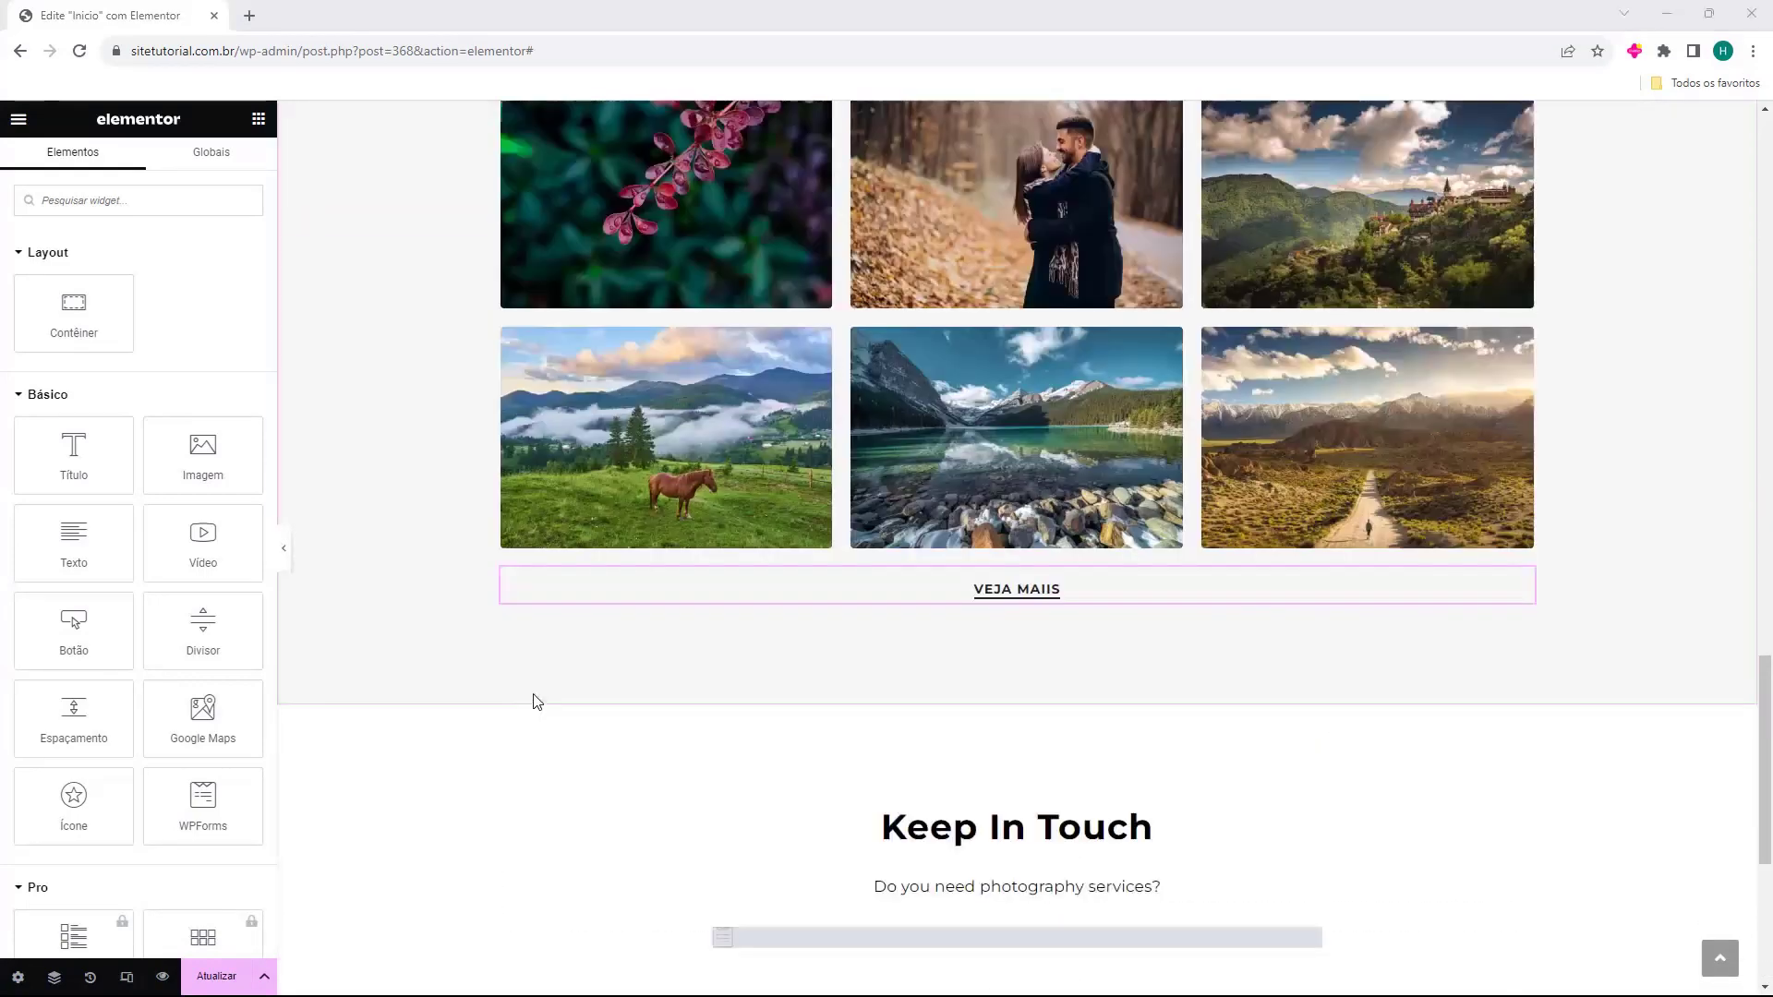
pyautogui.scroll(-3, 534, 702)
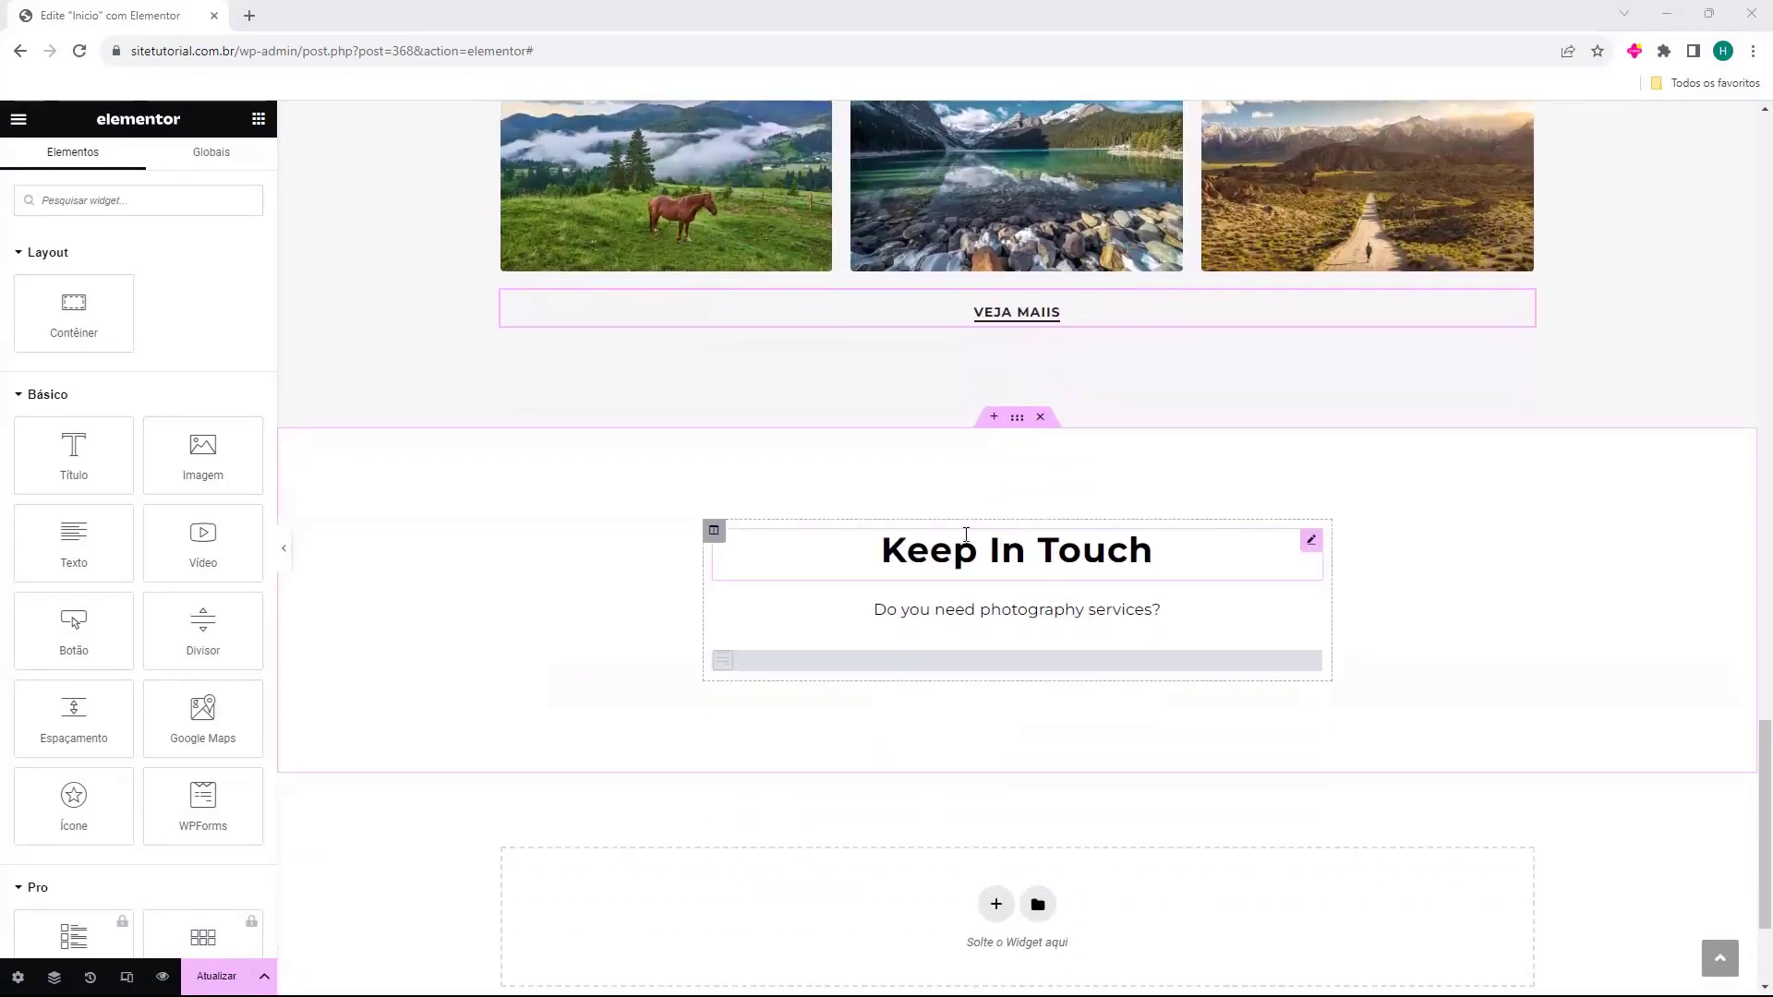
# Set the Keep In Touch WPForms widget's form to 'Simple Contact Form'.
pyautogui.click(797, 655)
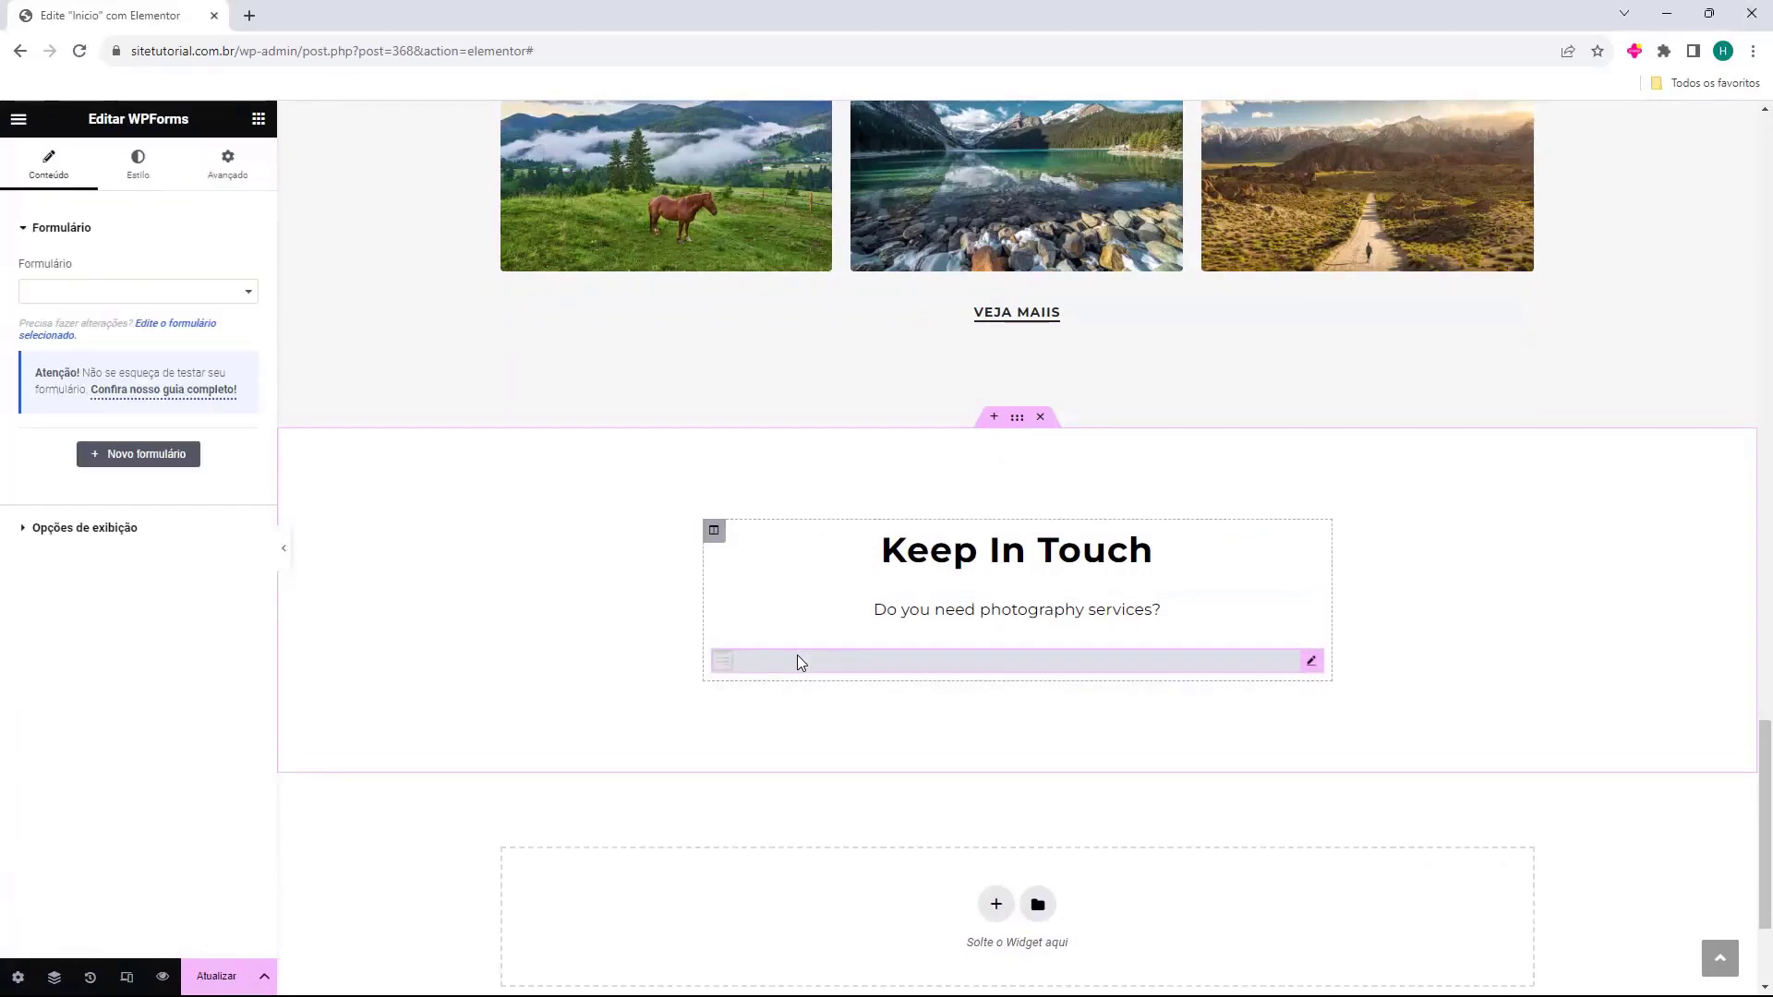
pyautogui.click(185, 291)
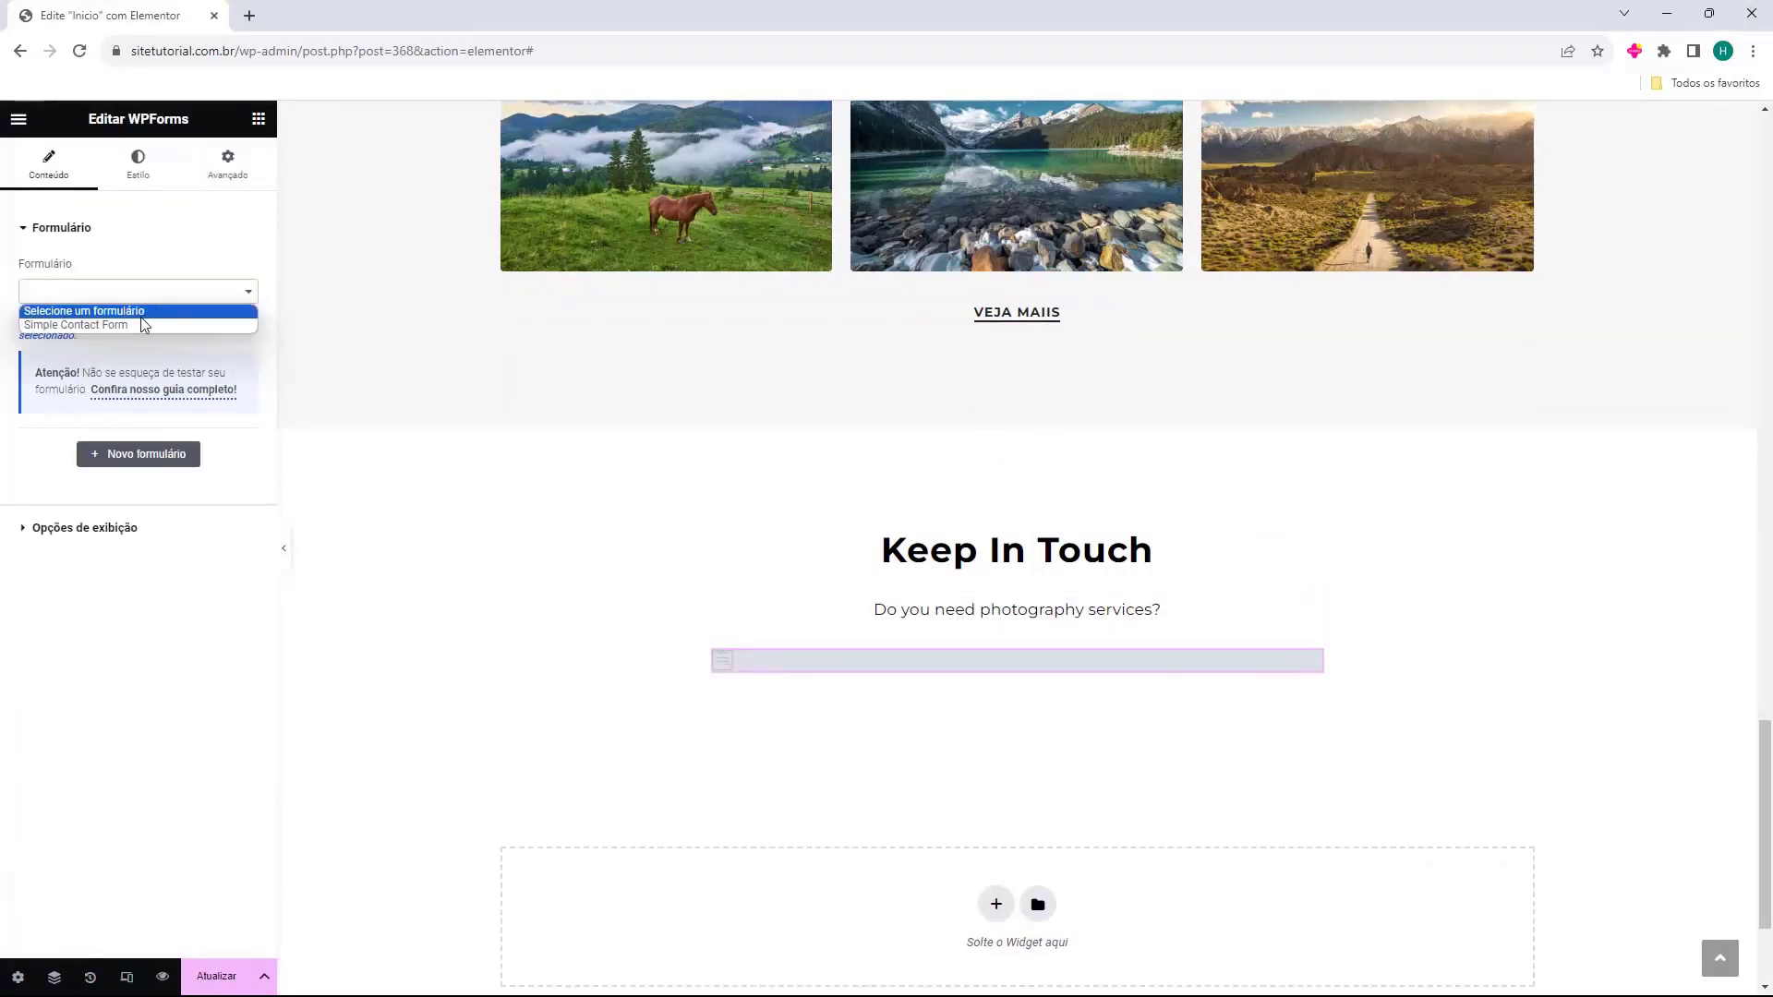
pyautogui.click(81, 325)
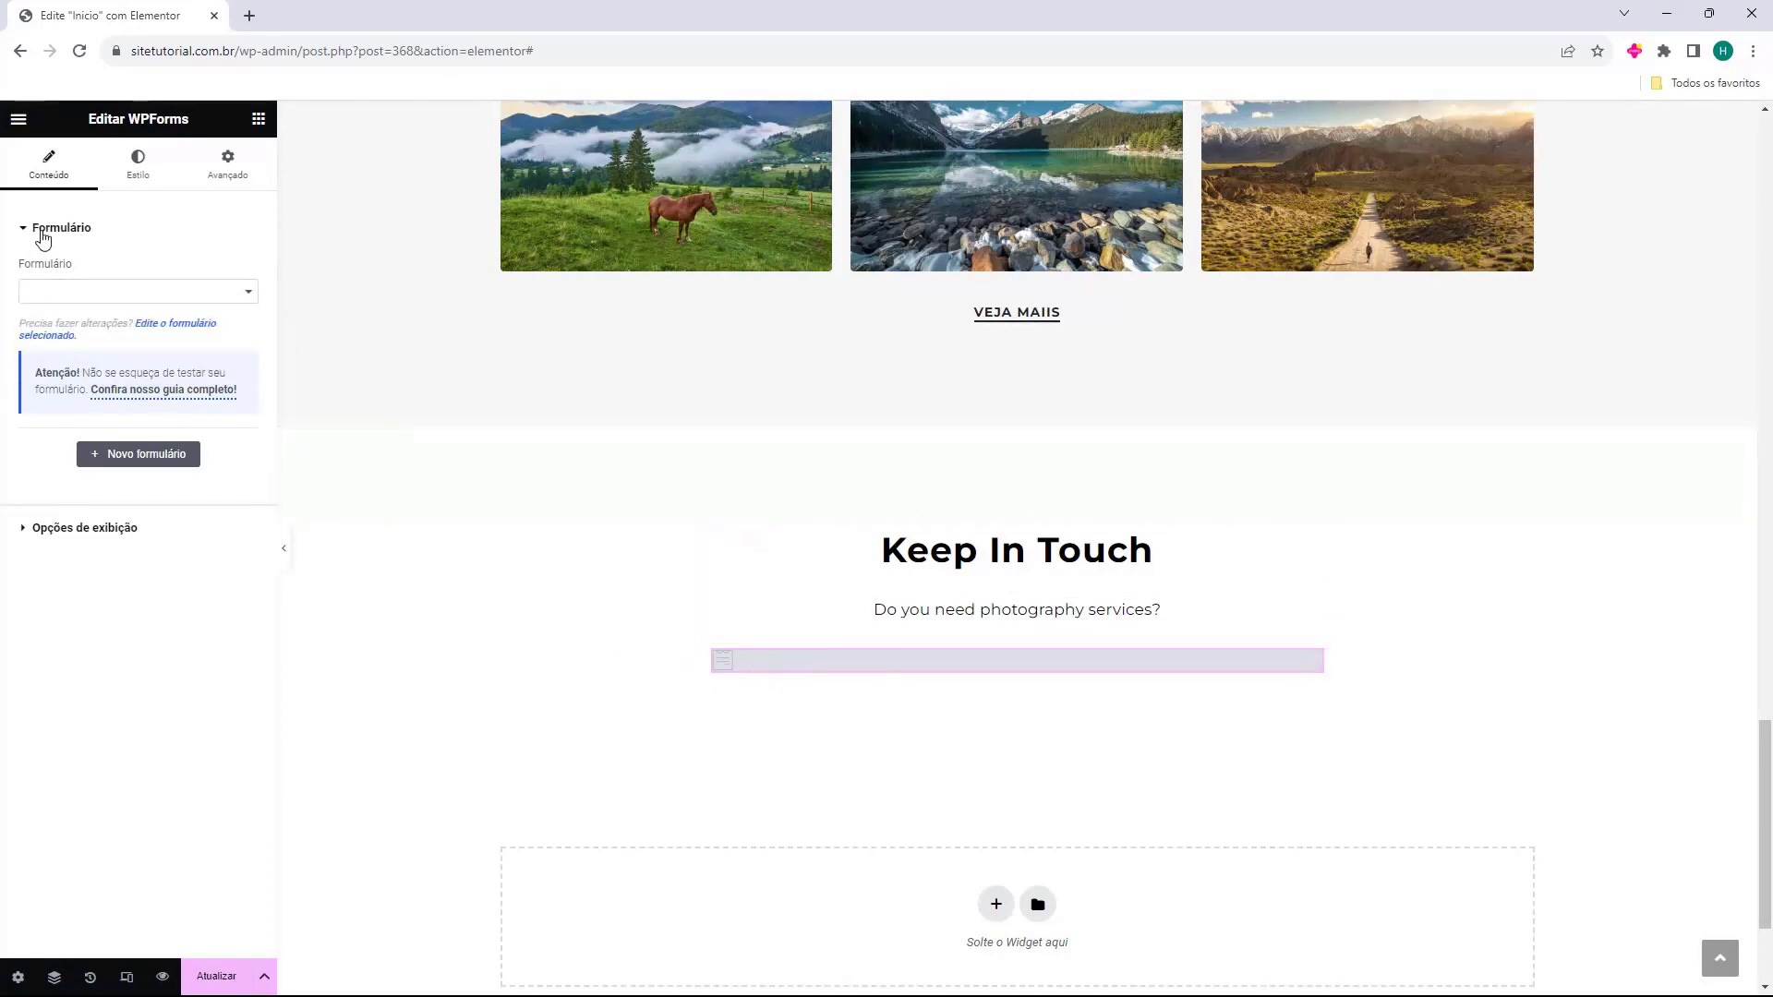
pyautogui.click(32, 291)
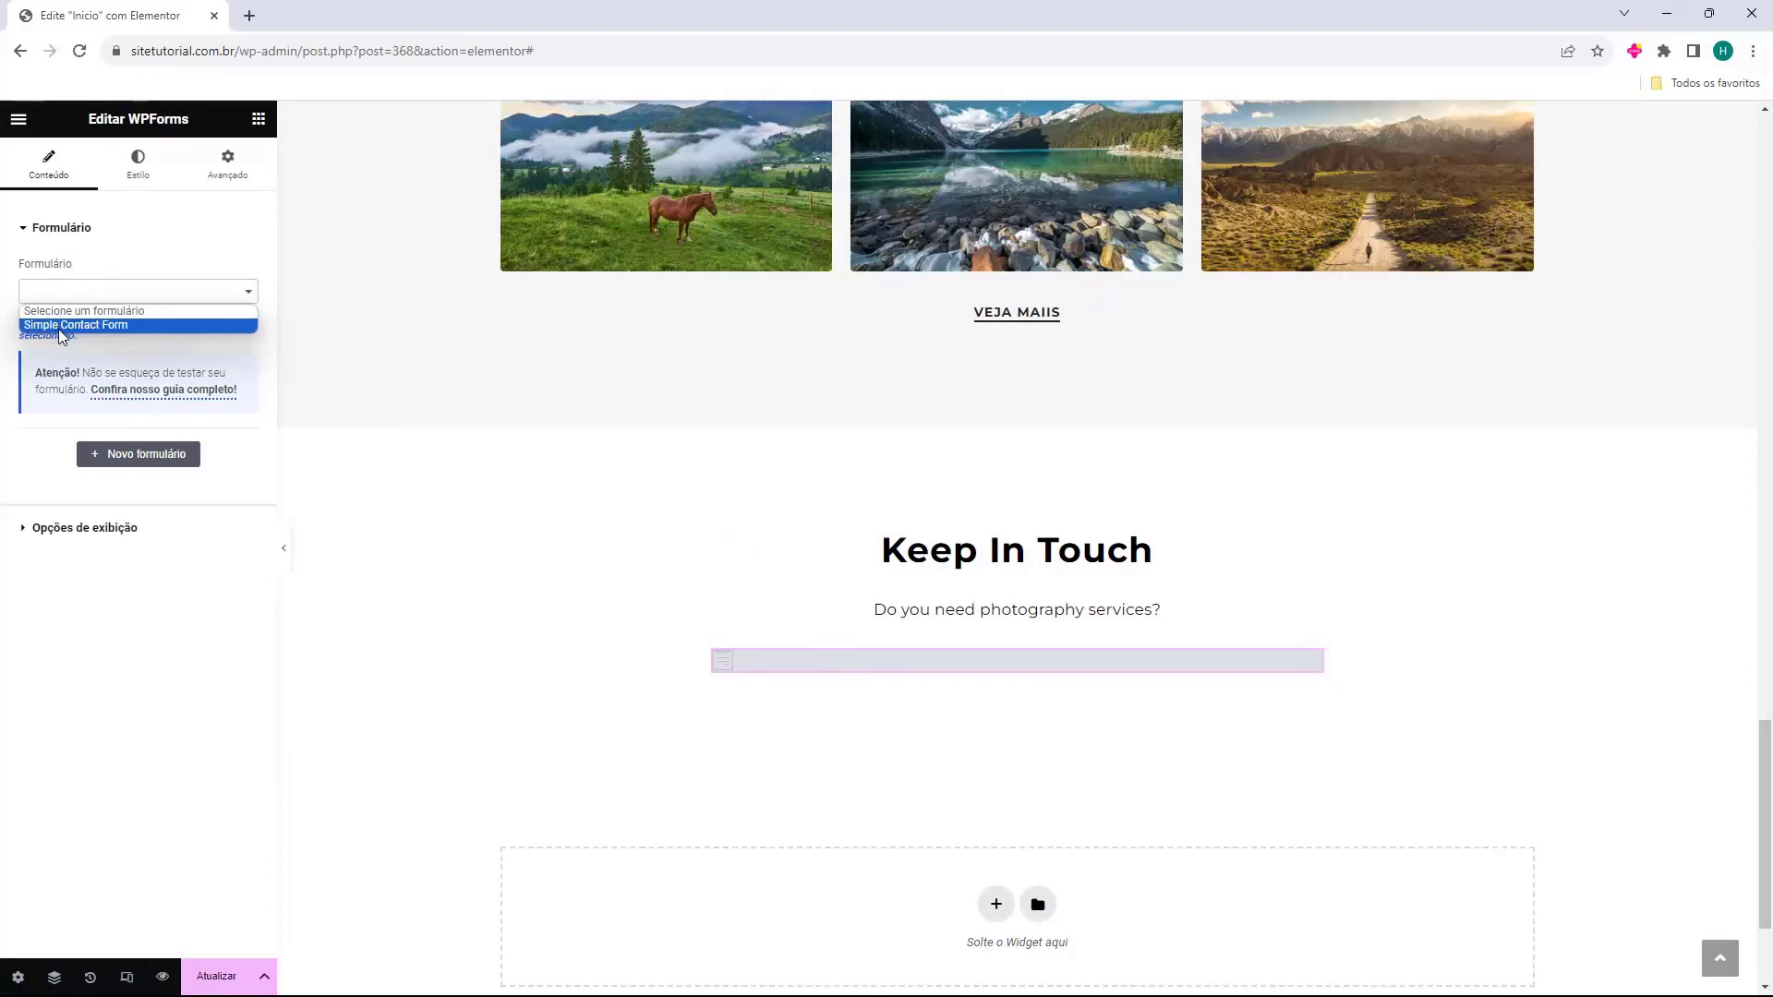
pyautogui.click(58, 328)
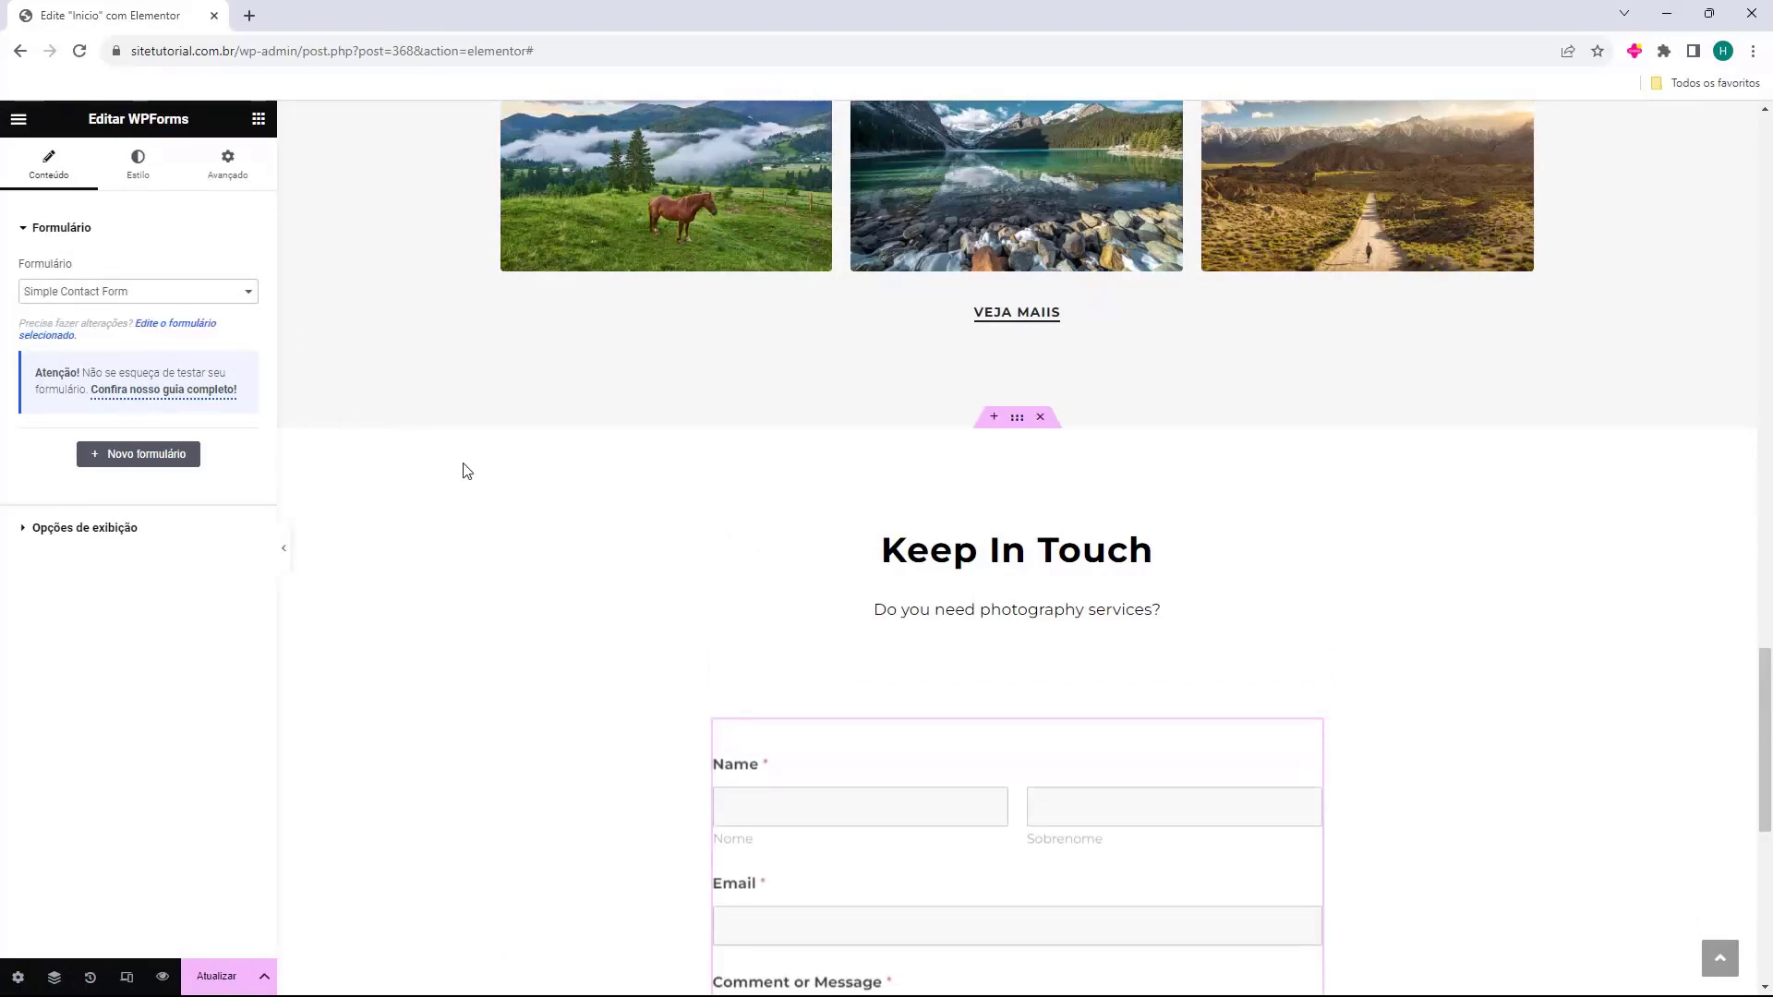
pyautogui.scroll(-3, 527, 534)
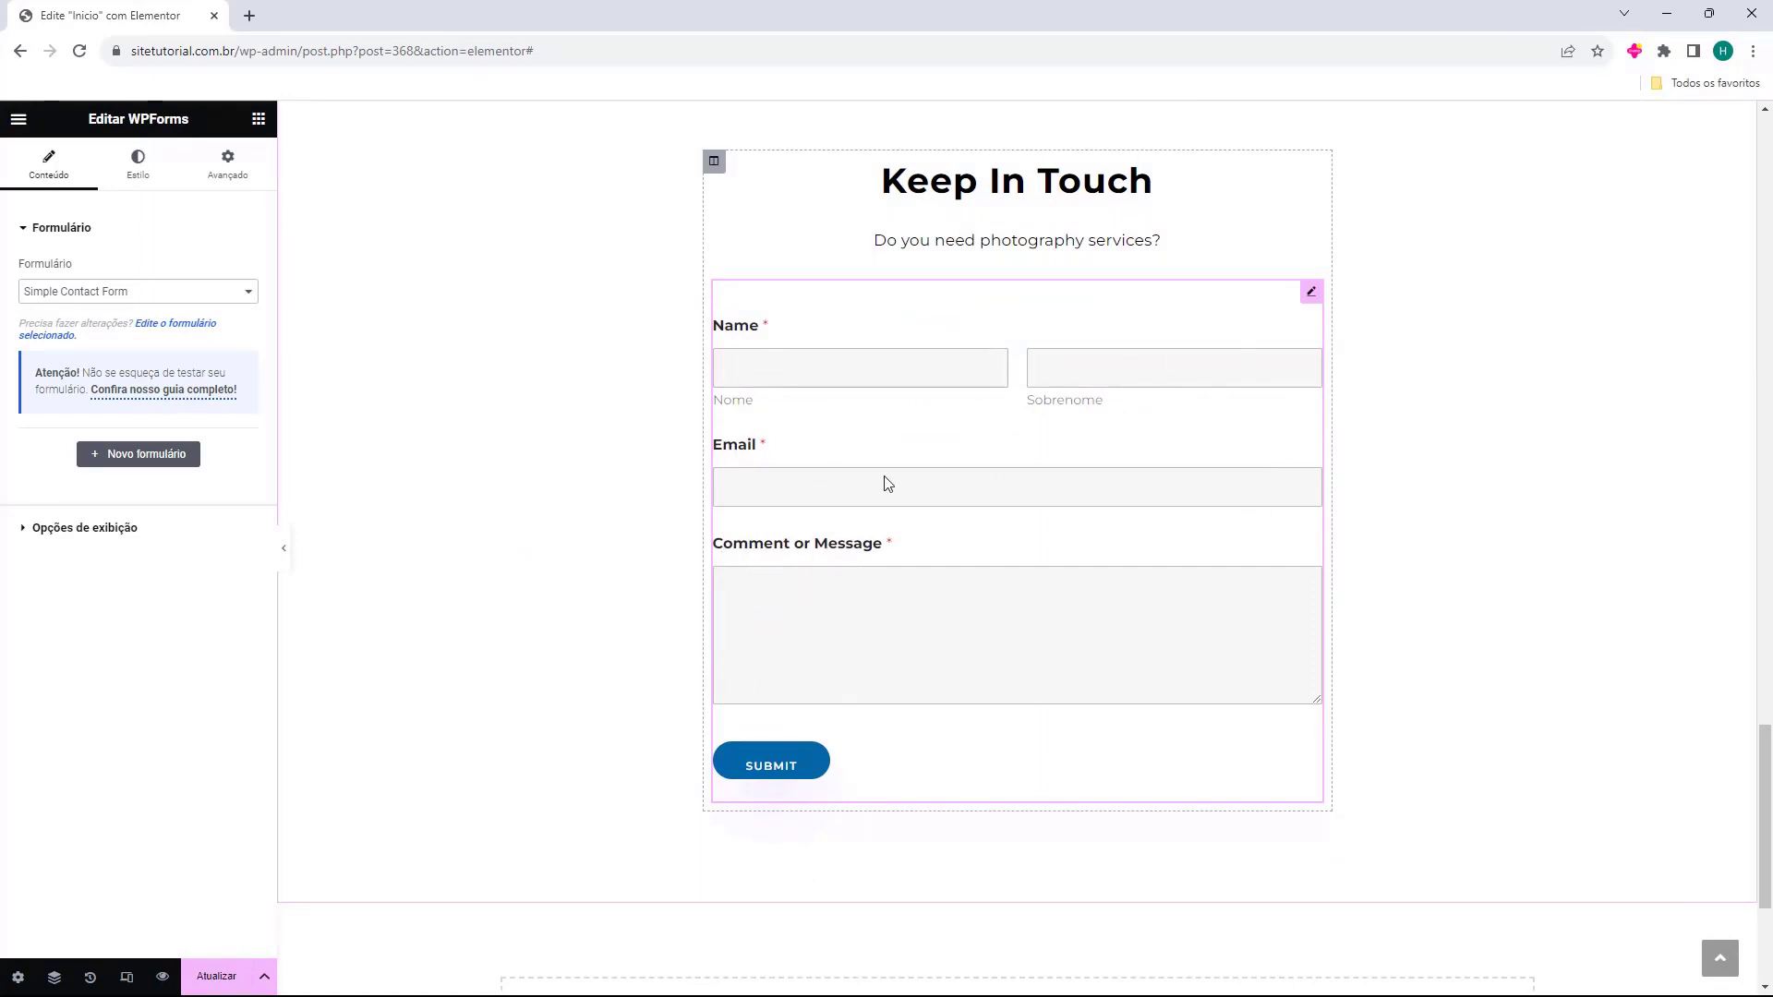
pyautogui.scroll(1, 1025, 663)
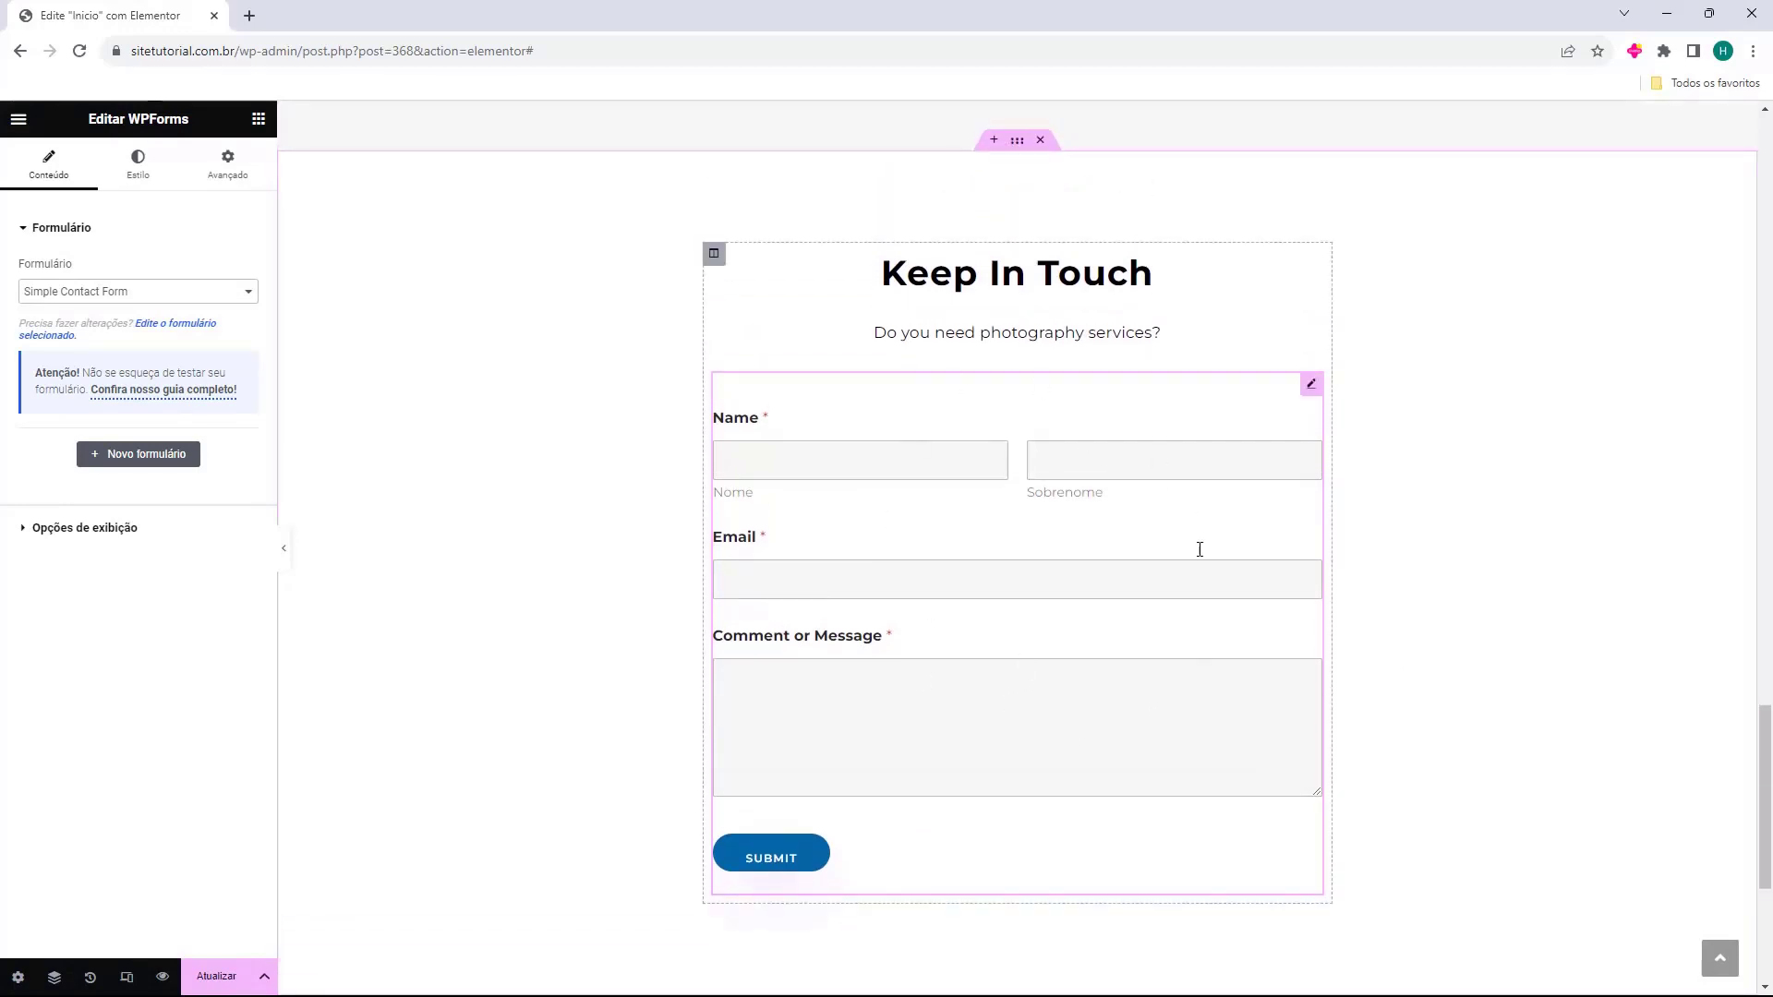
# Replace the Keep In Touch heading with 'Entre em contato'.
pyautogui.click(969, 268)
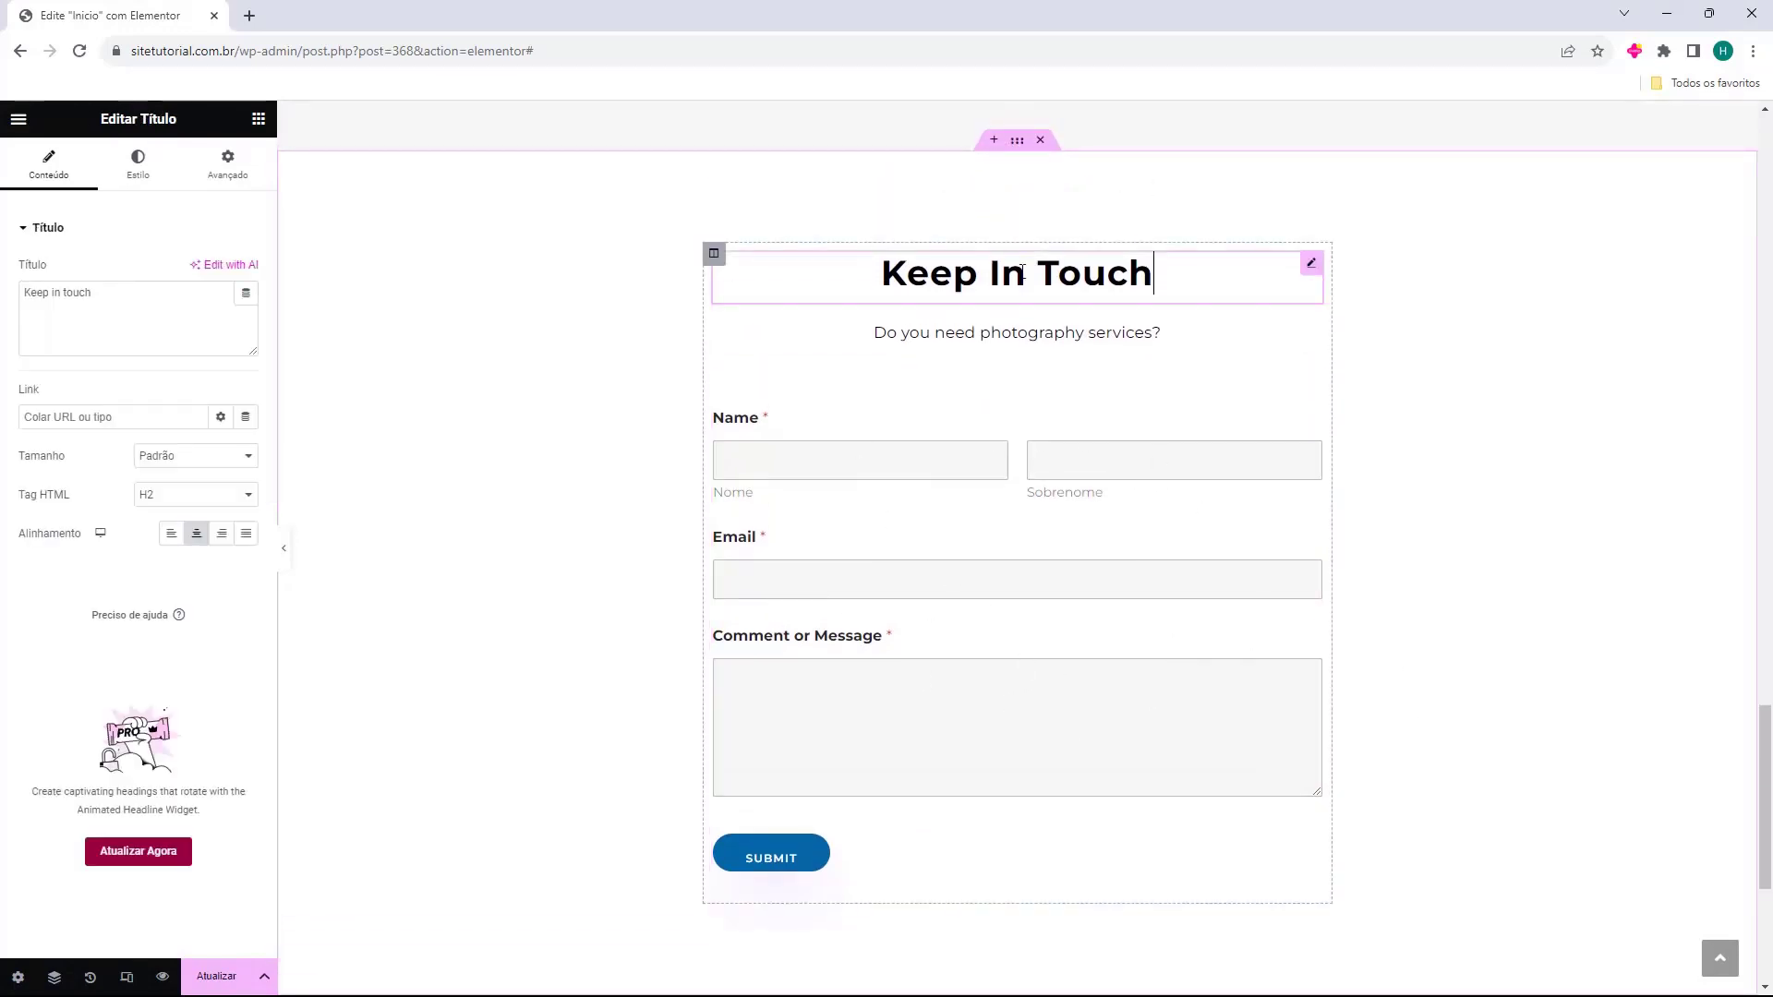
pyautogui.click(98, 300)
pyautogui.write('Entre em contato')
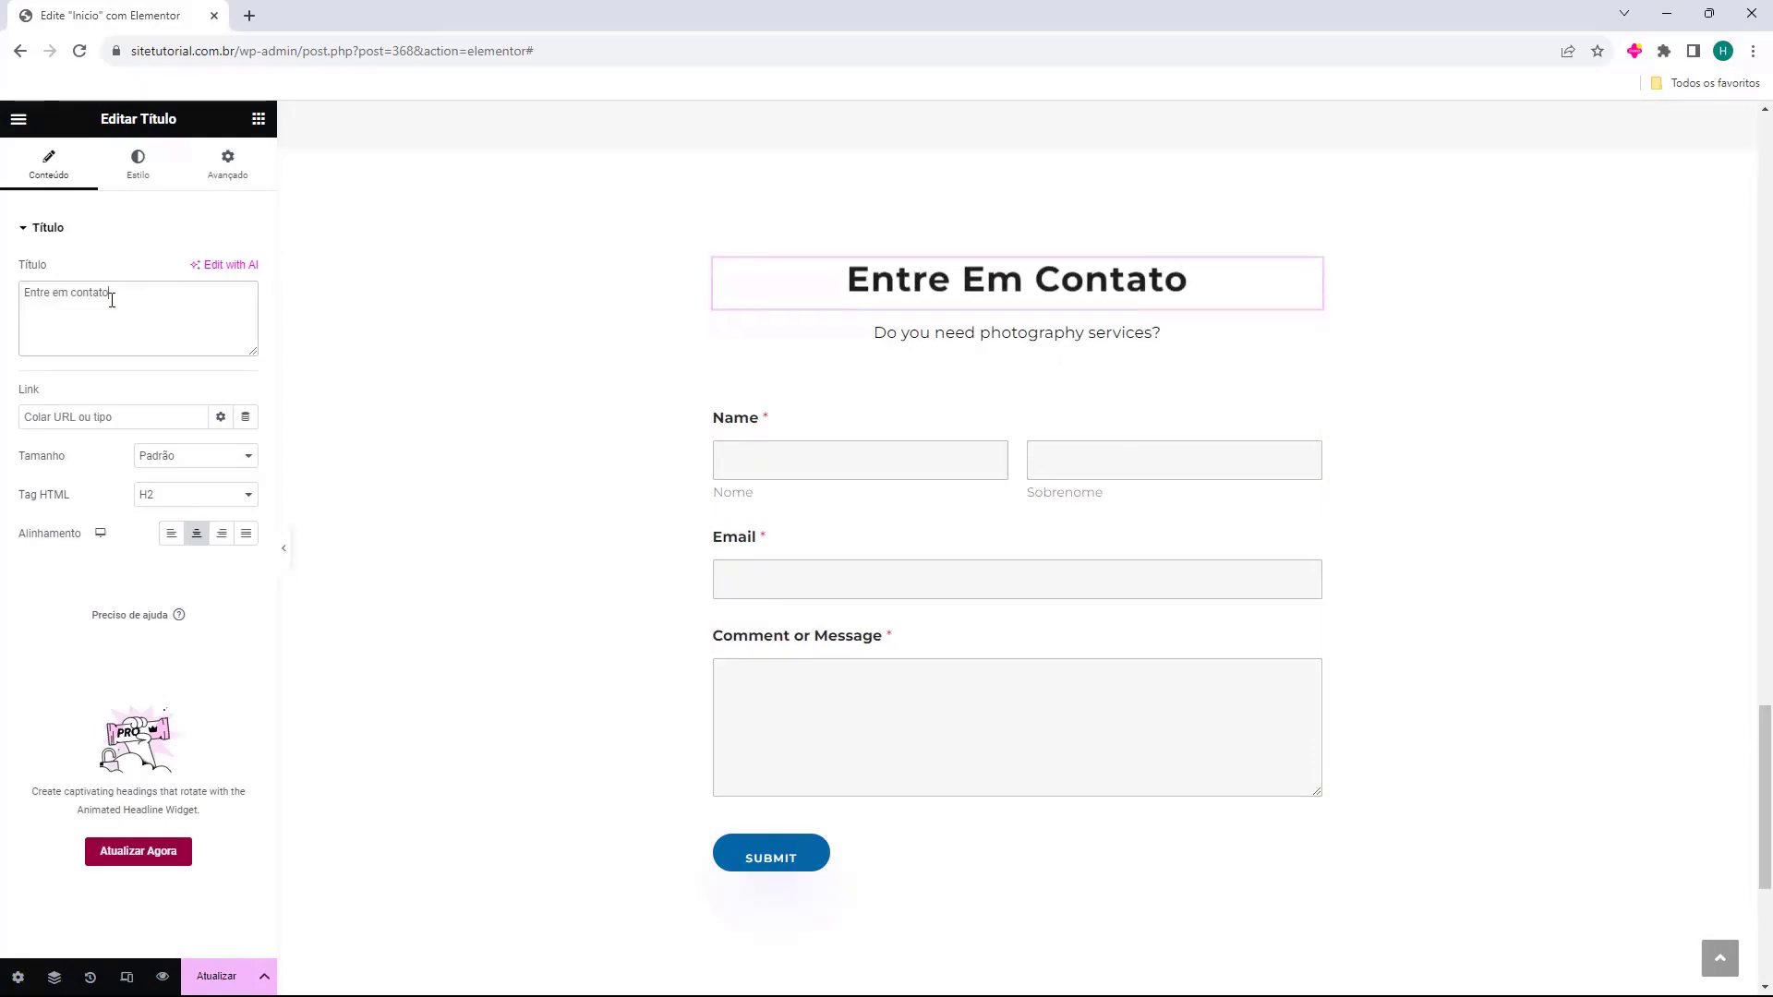
# Replace the subtitle with 'Você está precisando de serviço de fotografia?'.
pyautogui.click(819, 332)
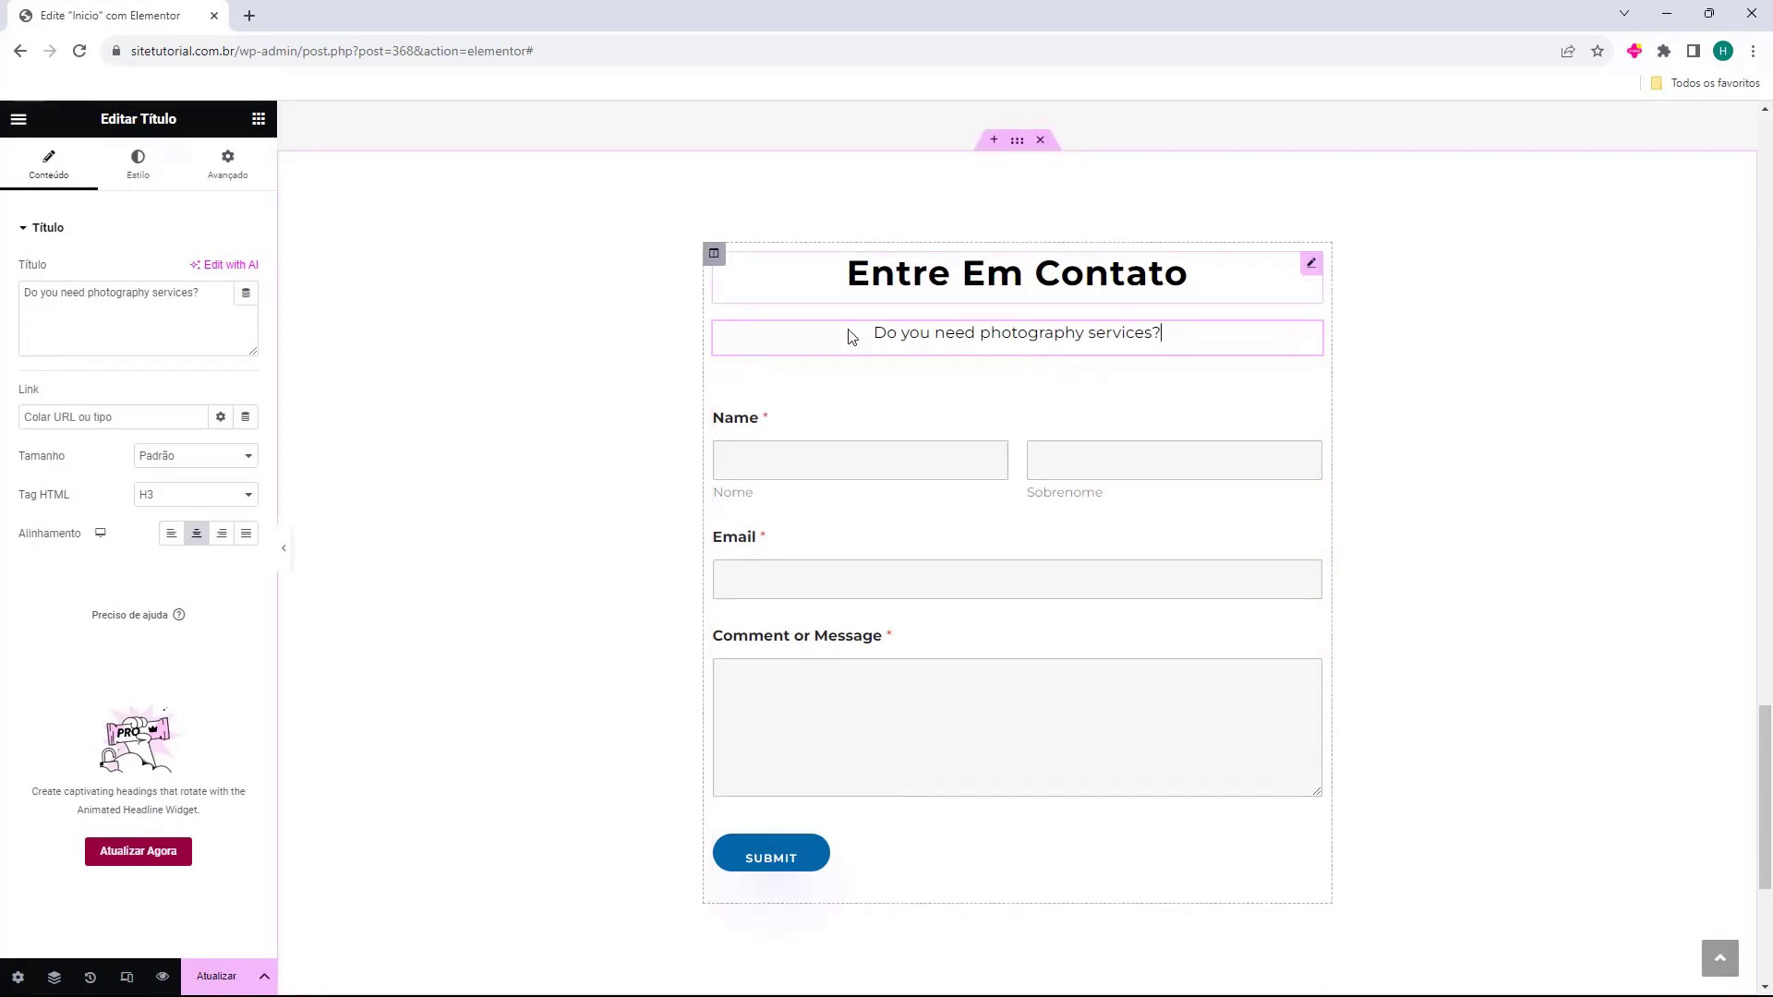
pyautogui.click(153, 318)
pyautogui.hotkey('ctrl', 'a')
pyautogui.write('Você está precisando de serviço de fotografia?')
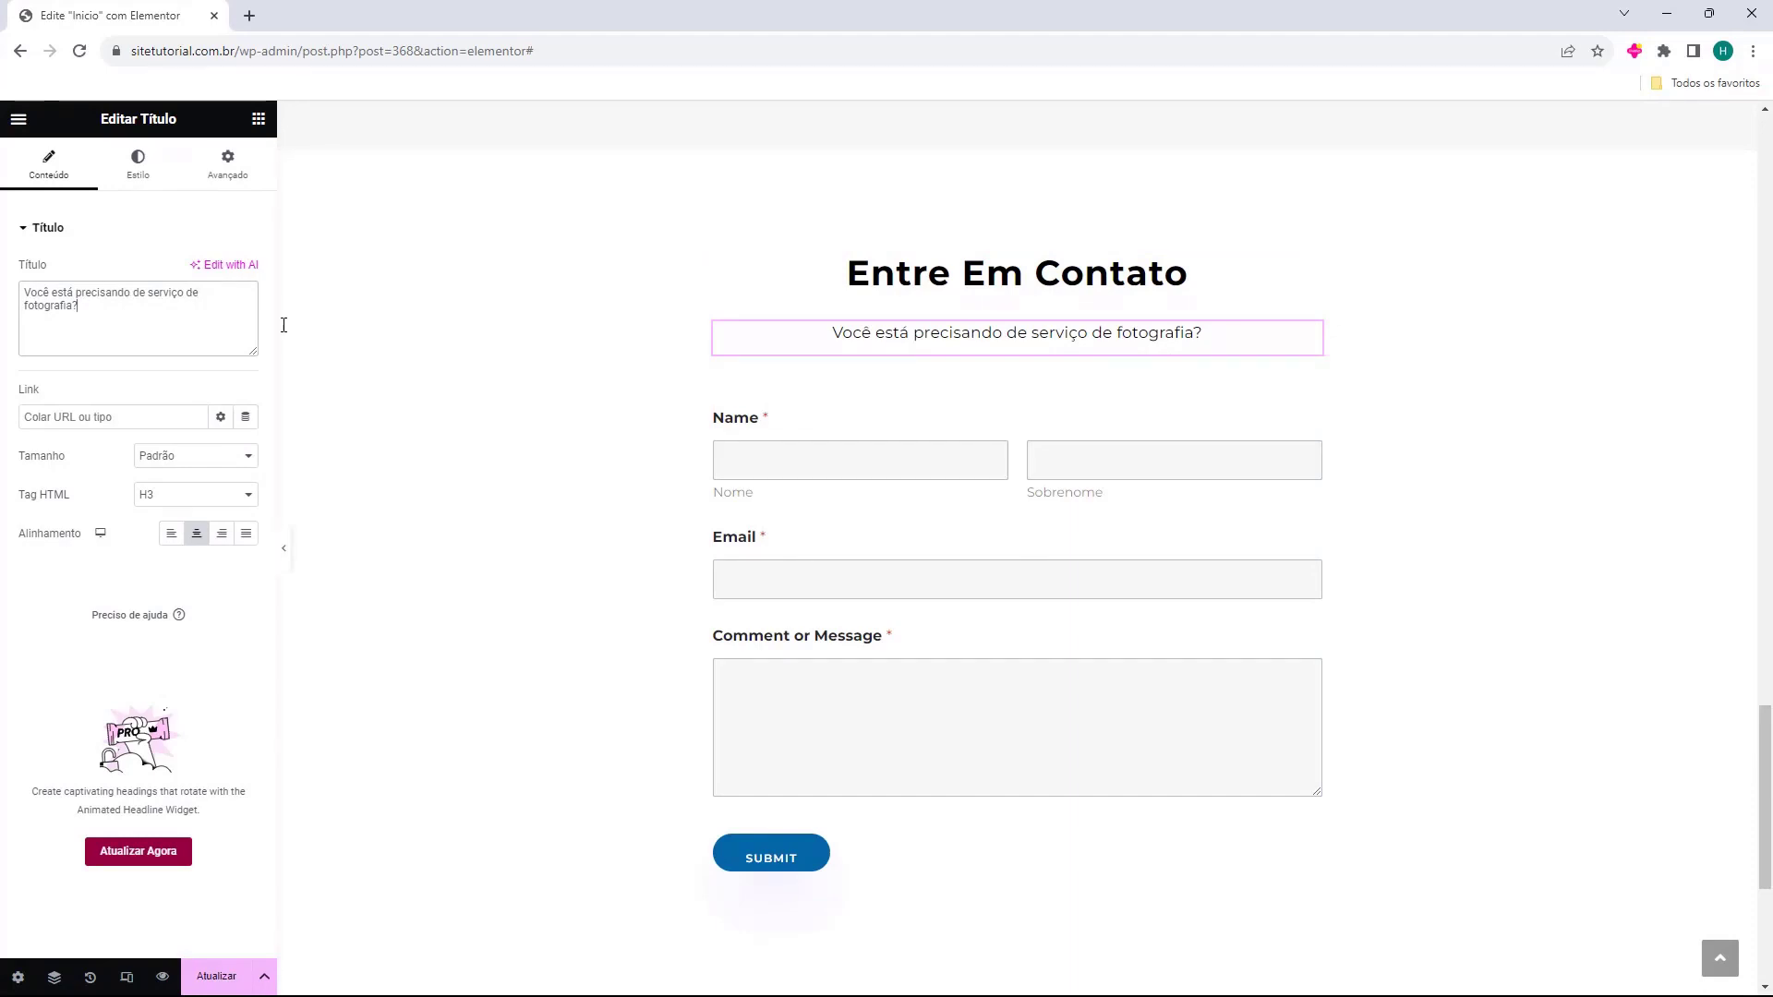
pyautogui.scroll(-3, 752, 467)
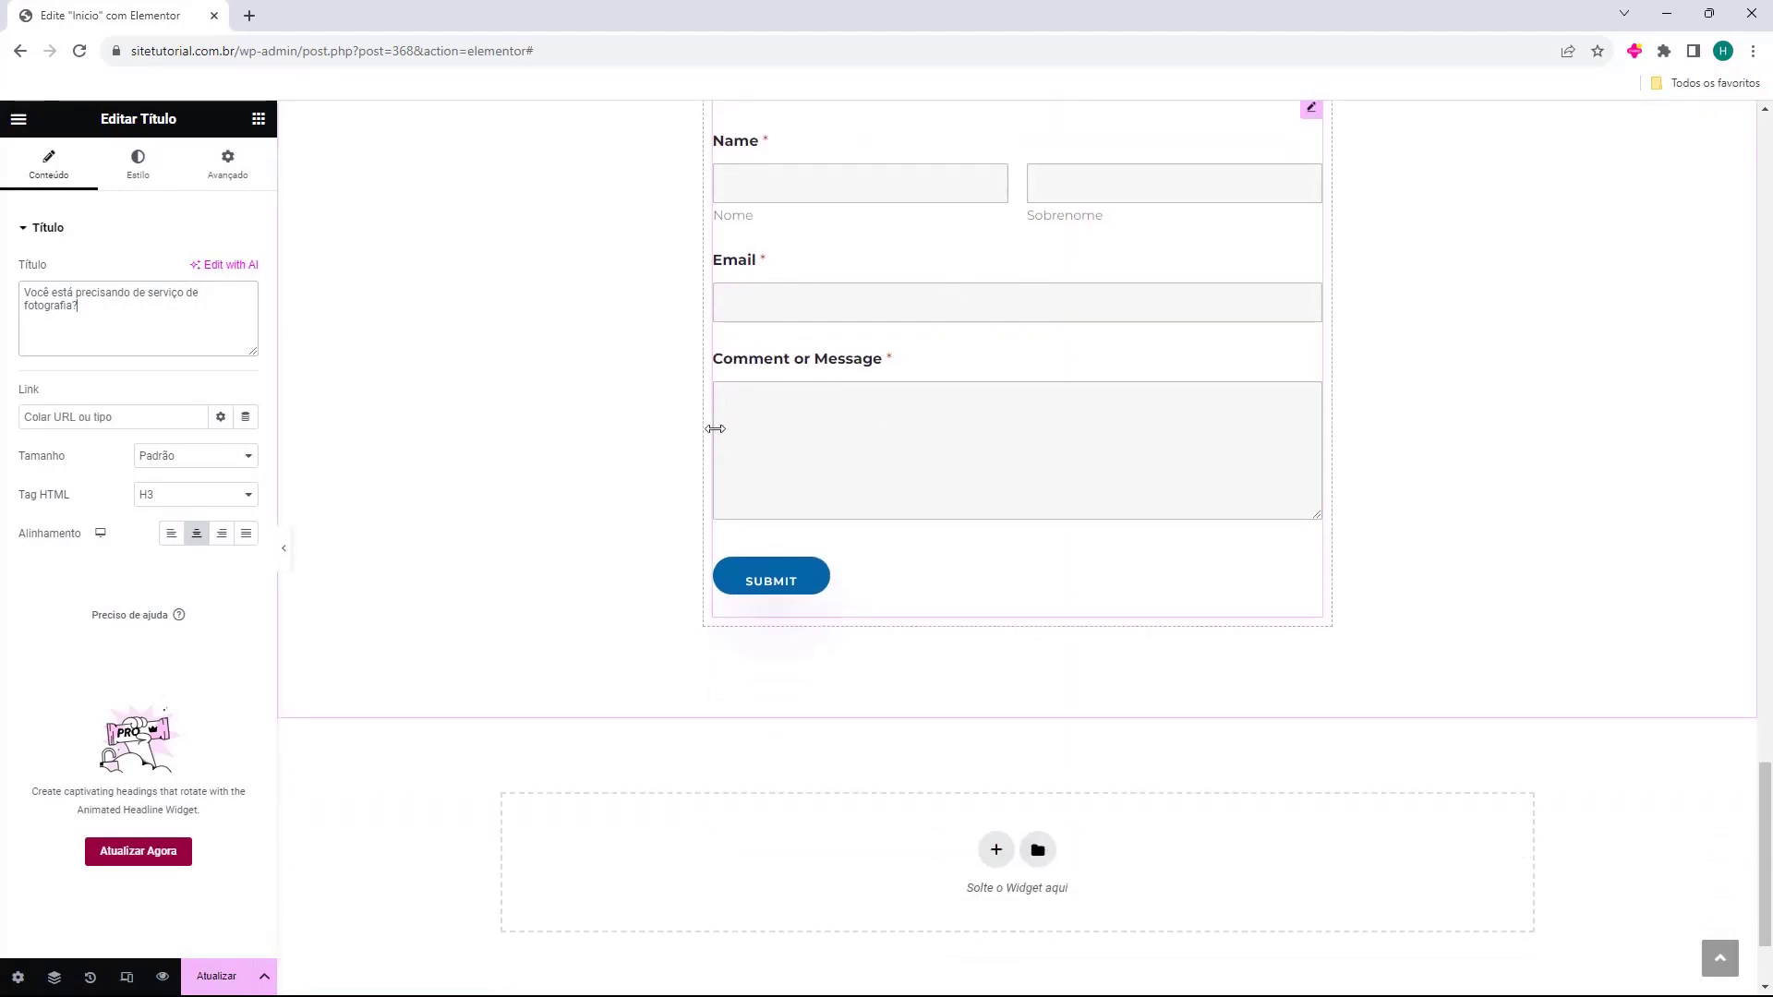
pyautogui.scroll(-1, 716, 434)
pyautogui.scroll(4, 902, 653)
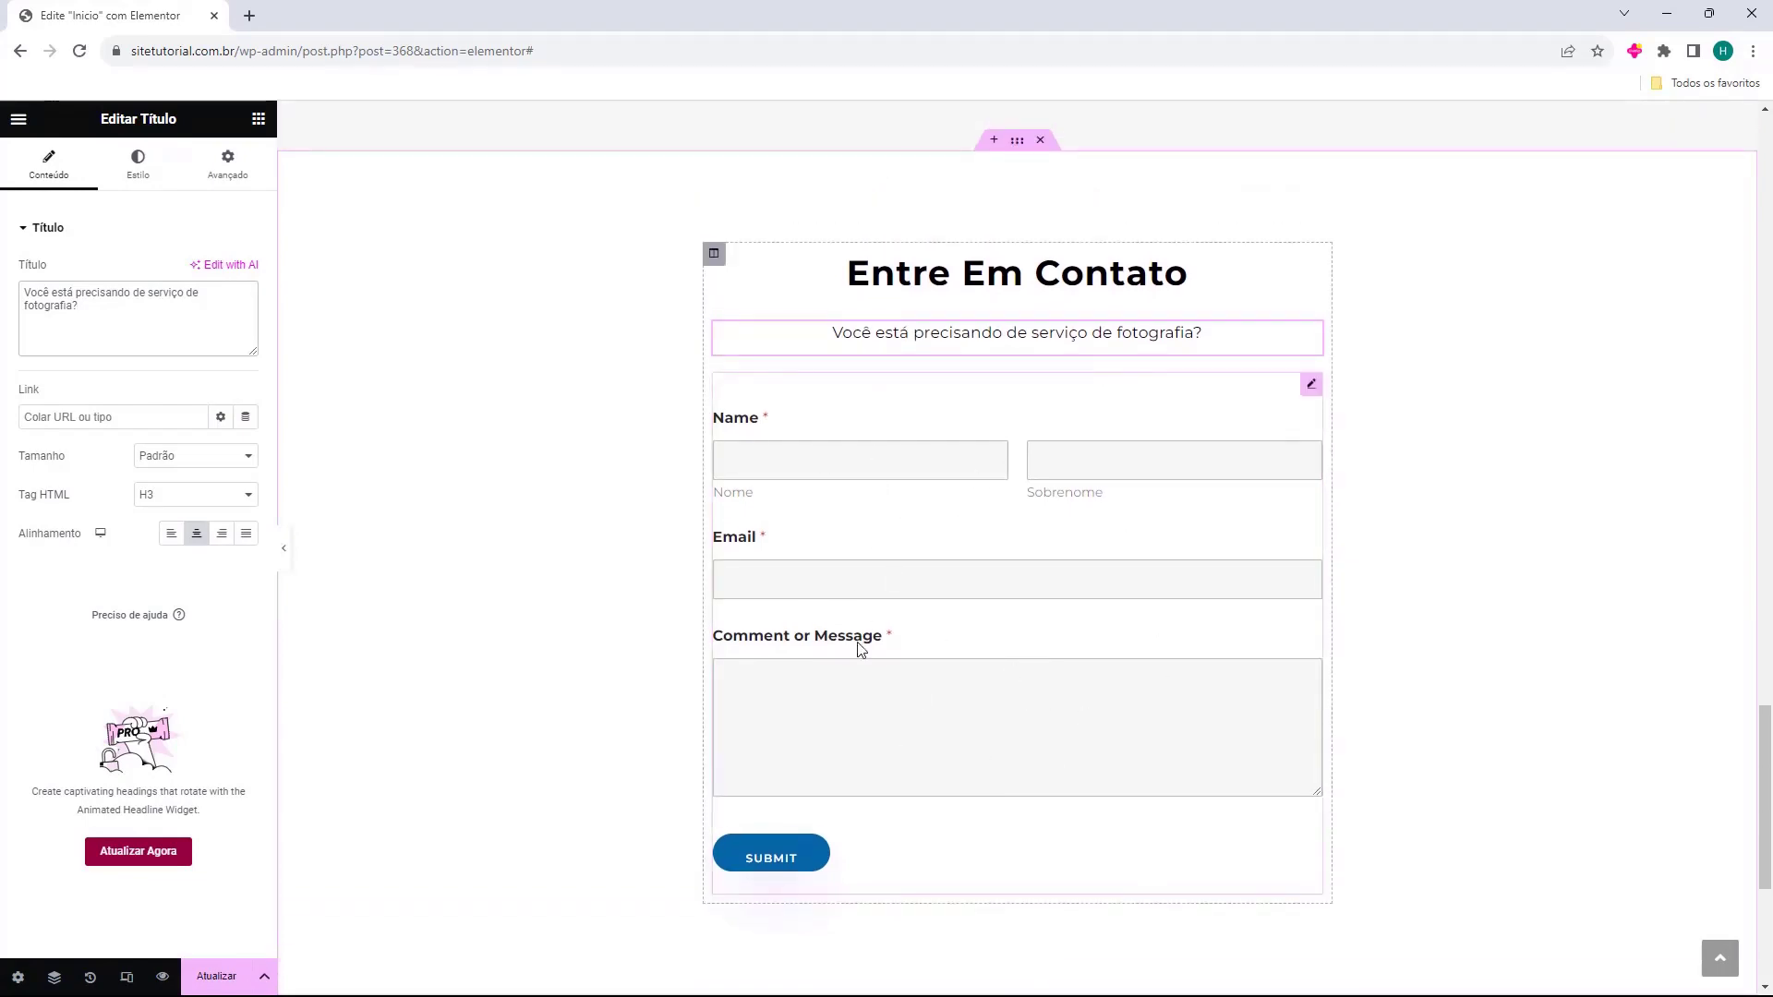
pyautogui.scroll(15, 902, 571)
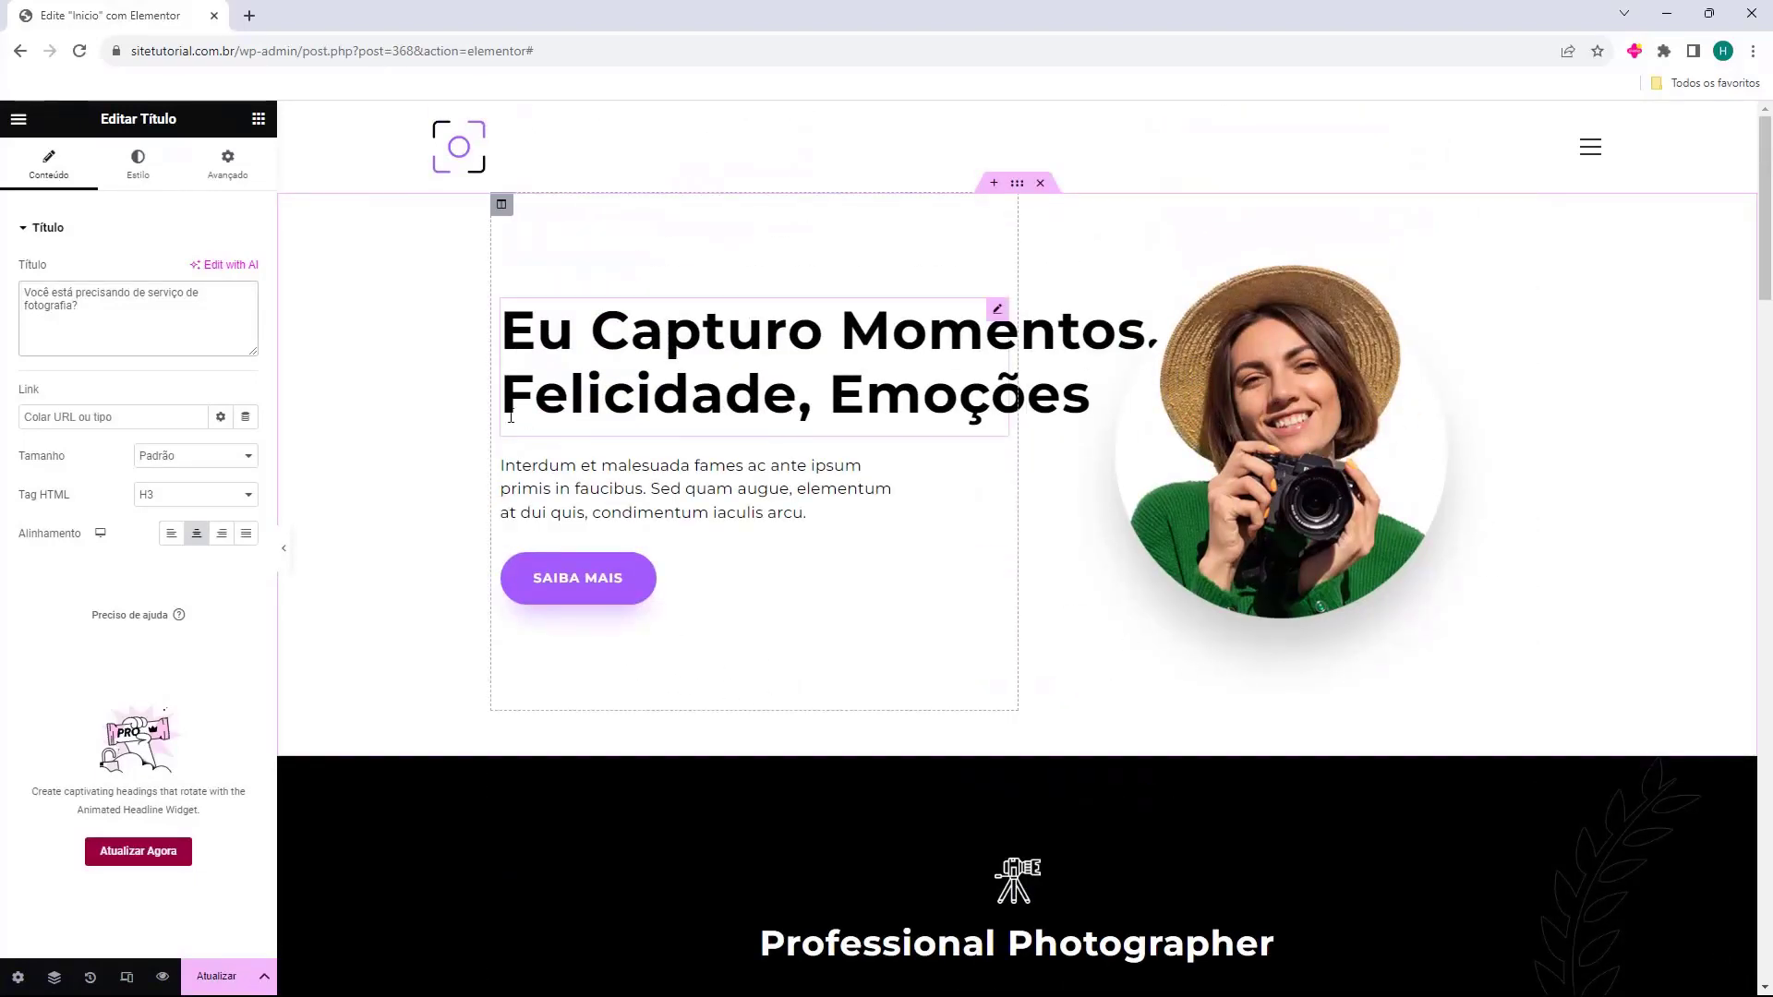
# Drag a 'Lista de ícones' widget in above the MORE ABOUT ME button.
pyautogui.scroll(-5, 701, 517)
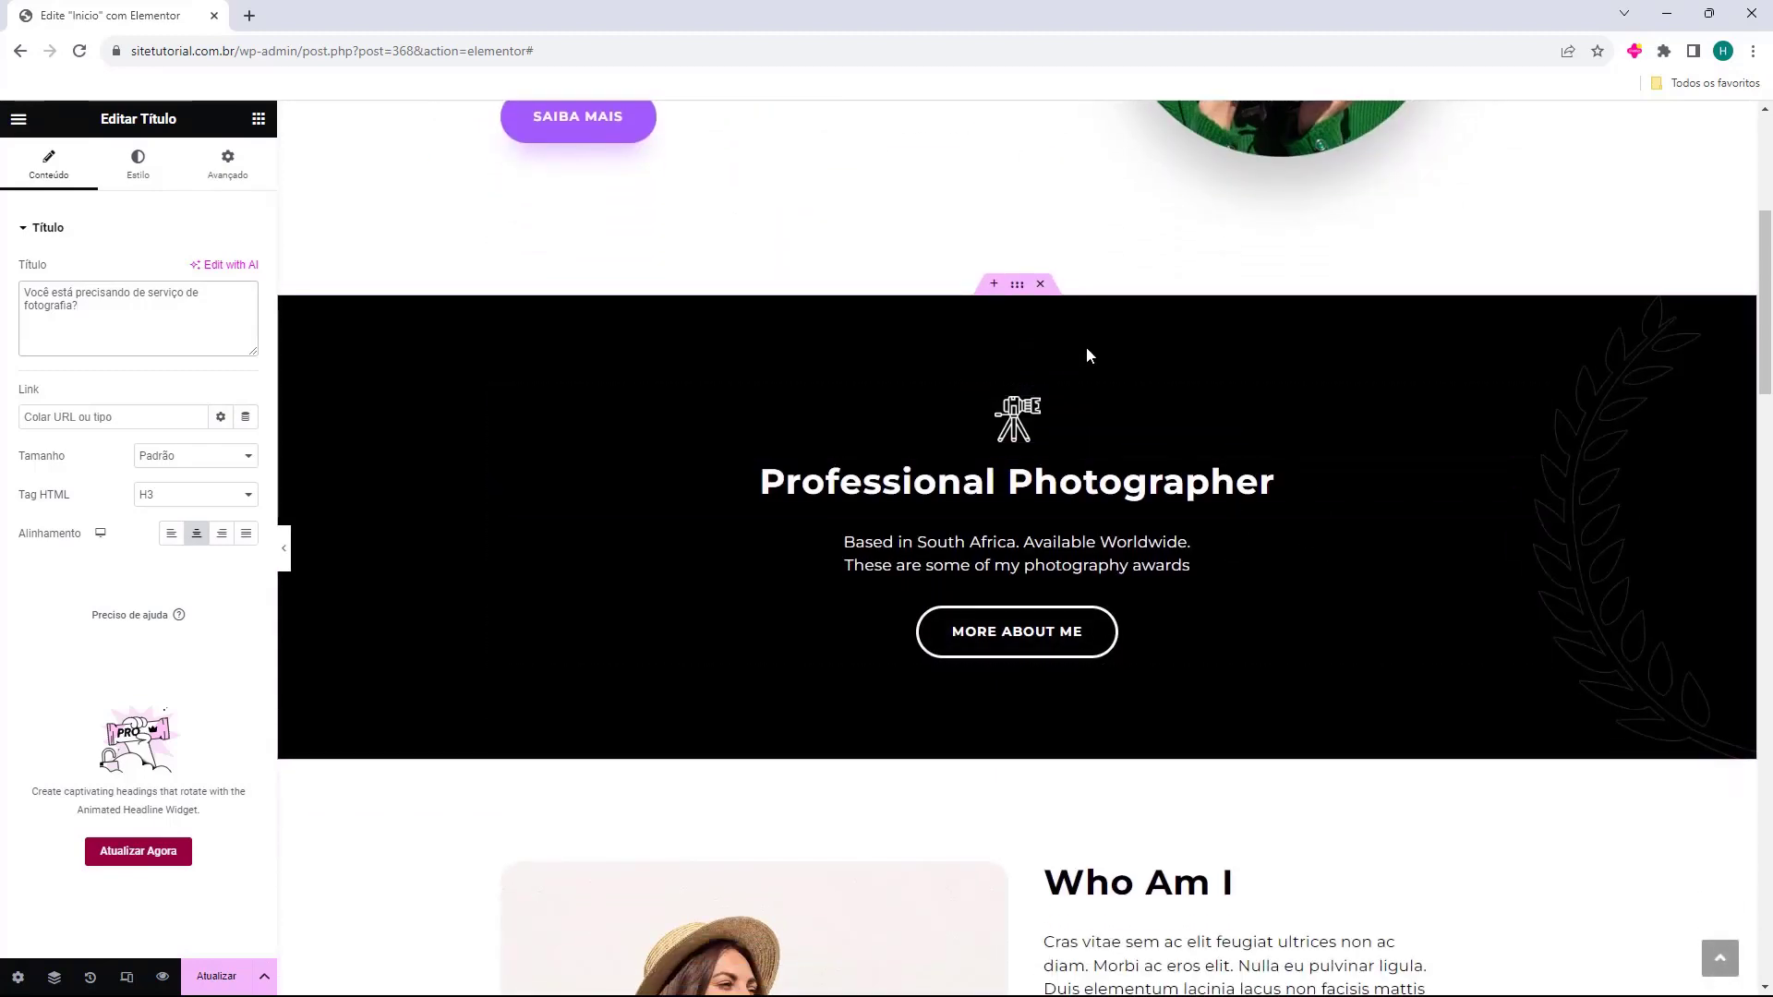
pyautogui.click(258, 119)
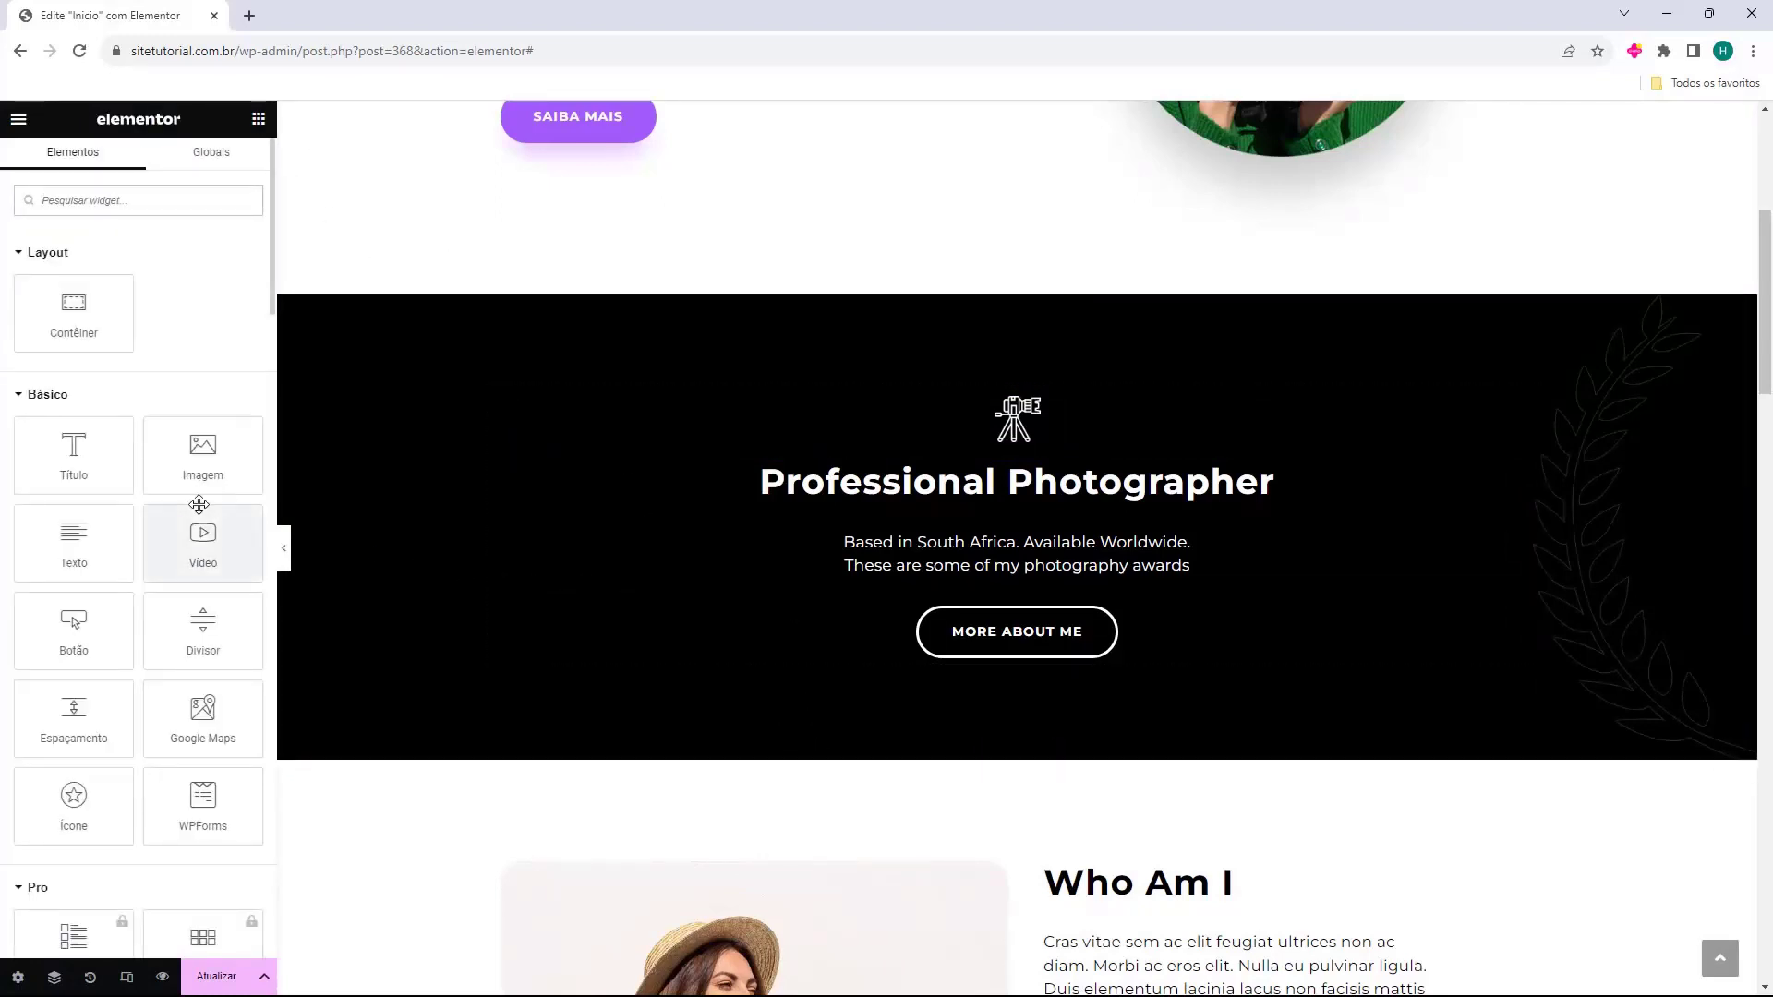
pyautogui.scroll(-10, 86, 370)
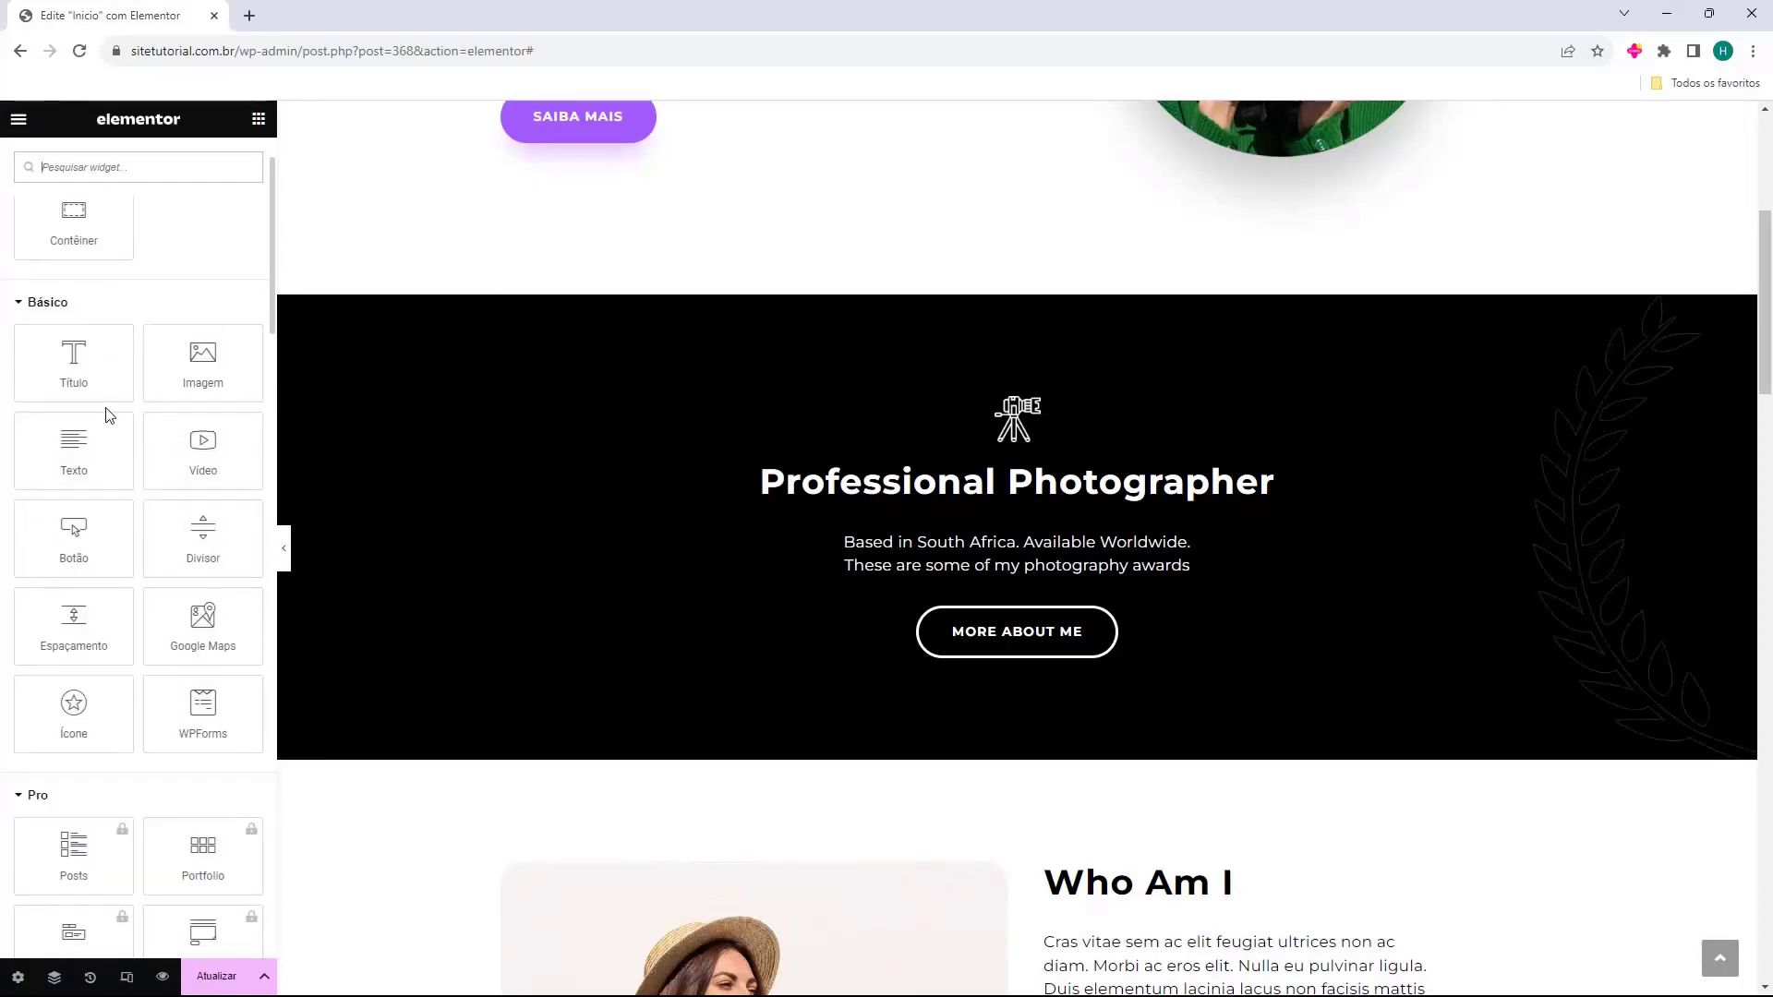
pyautogui.scroll(10, 108, 417)
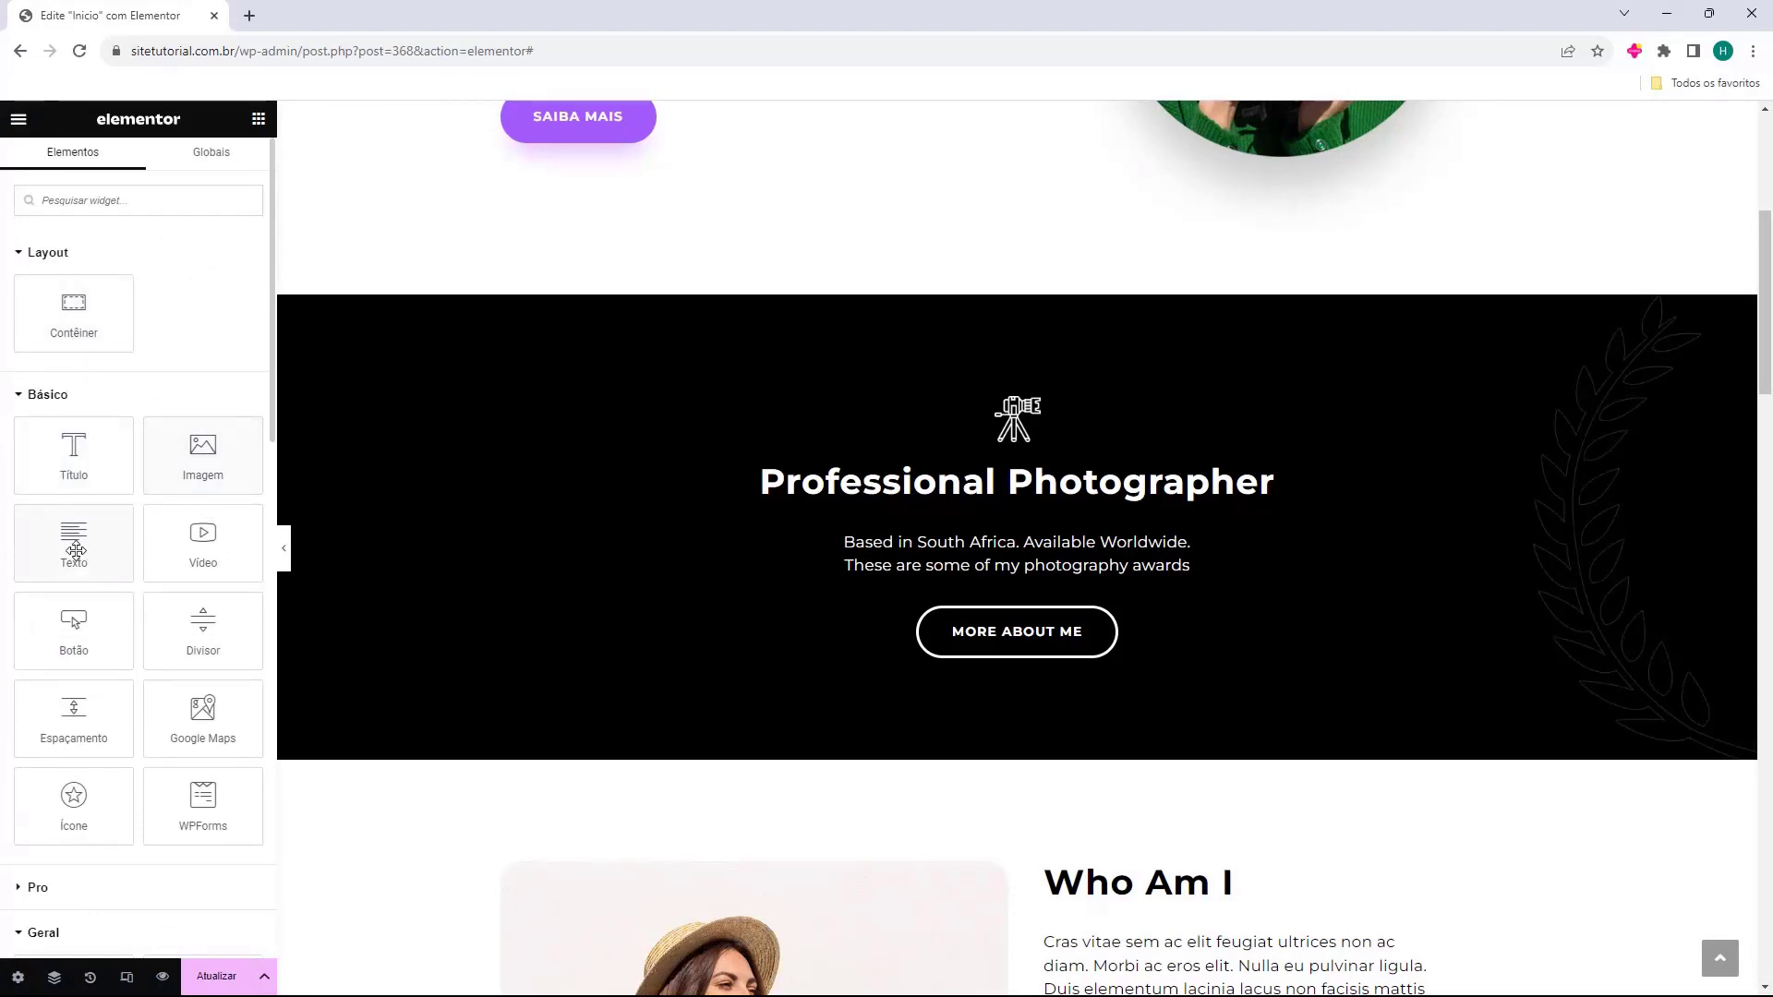
pyautogui.scroll(-6, 92, 619)
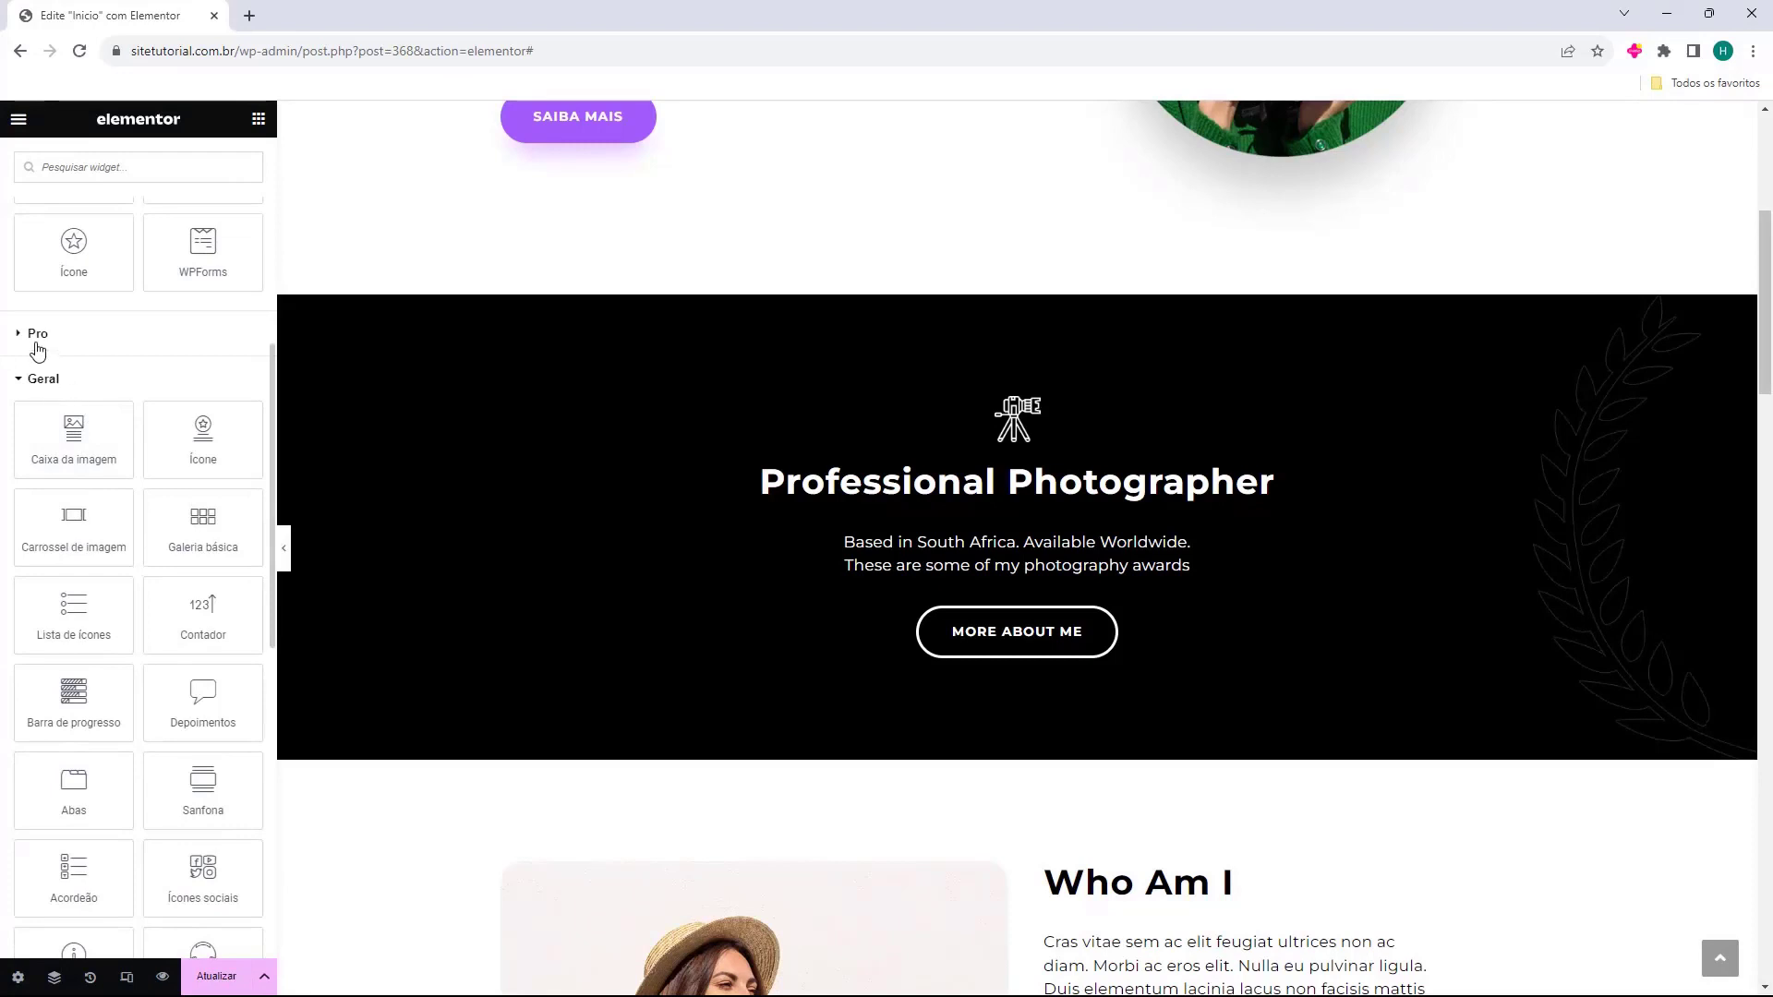
pyautogui.click(35, 341)
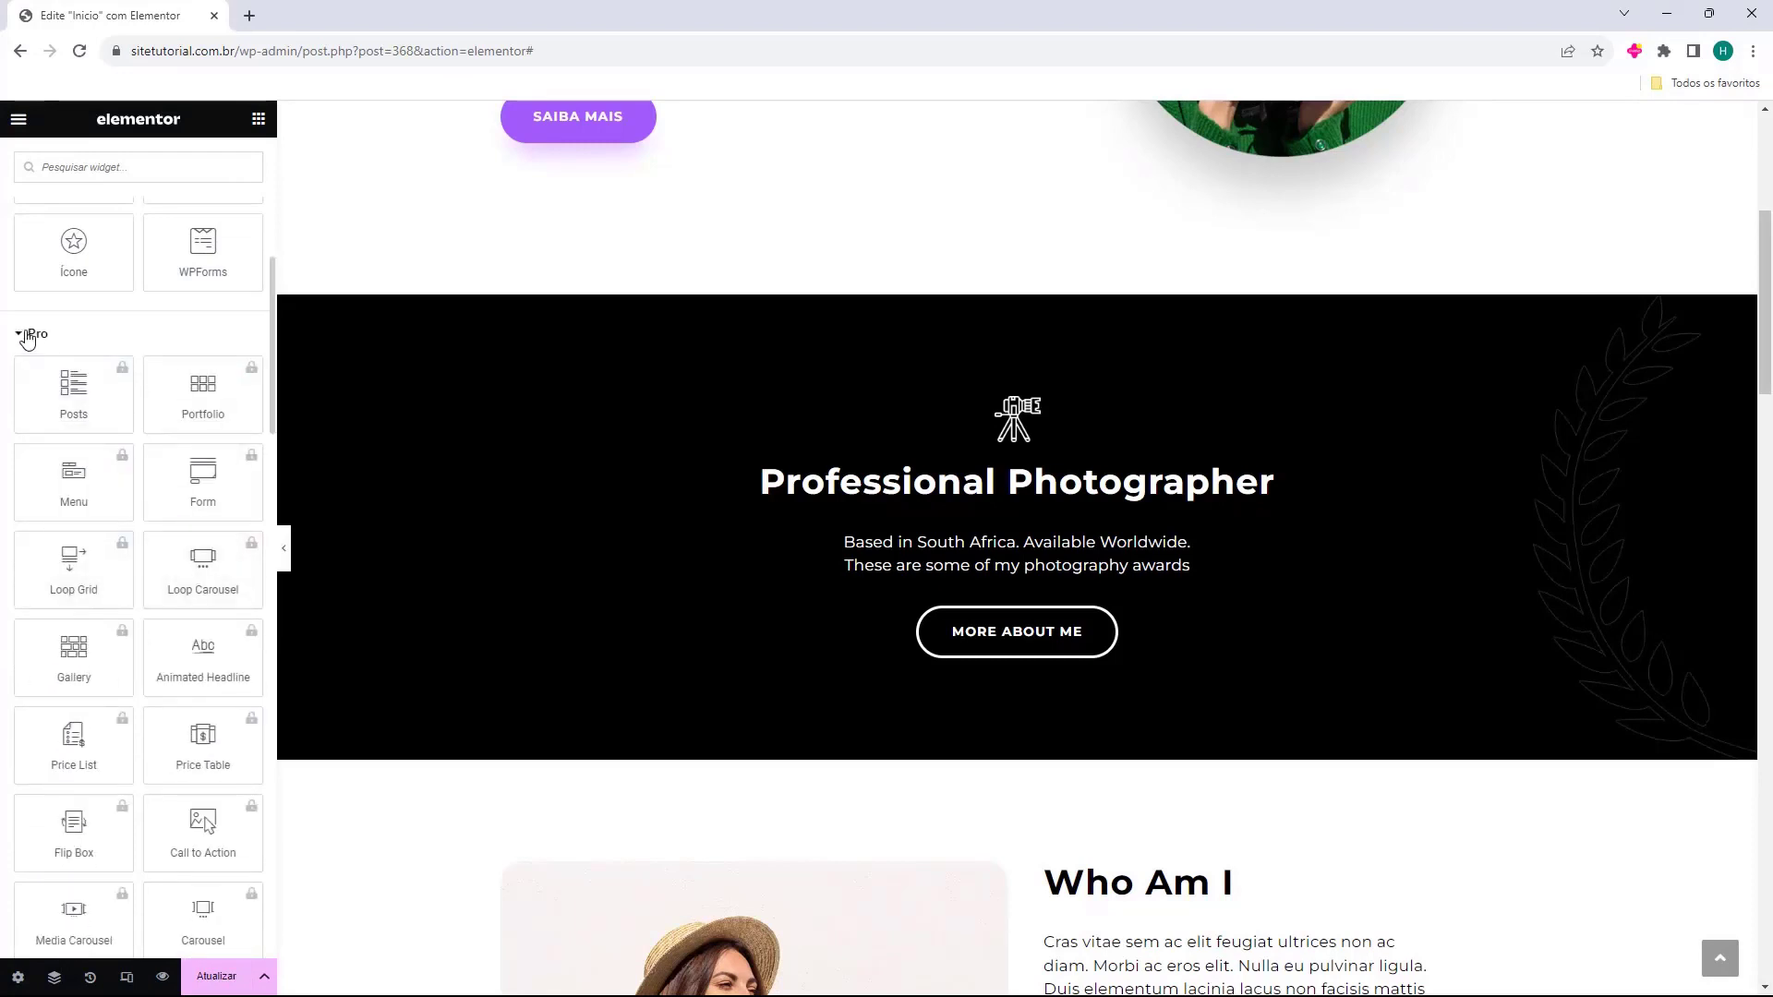
pyautogui.click(28, 337)
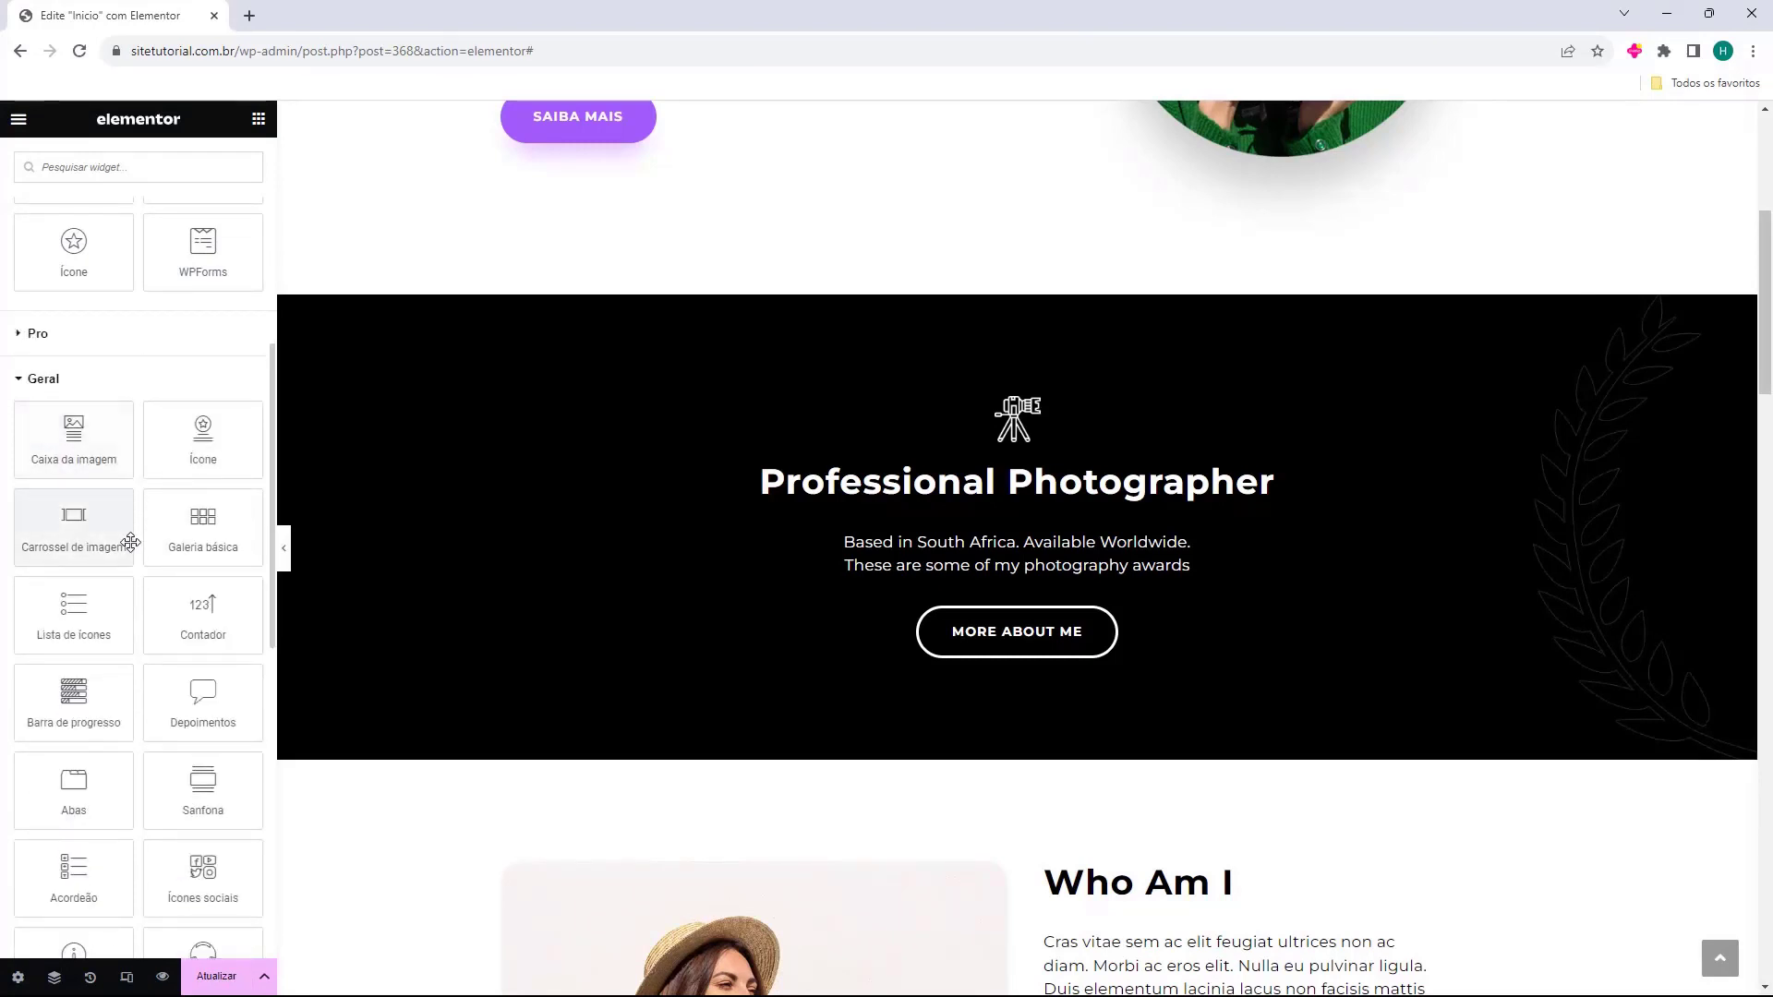
pyautogui.moveTo(53, 614); pyautogui.dragTo(960, 614)
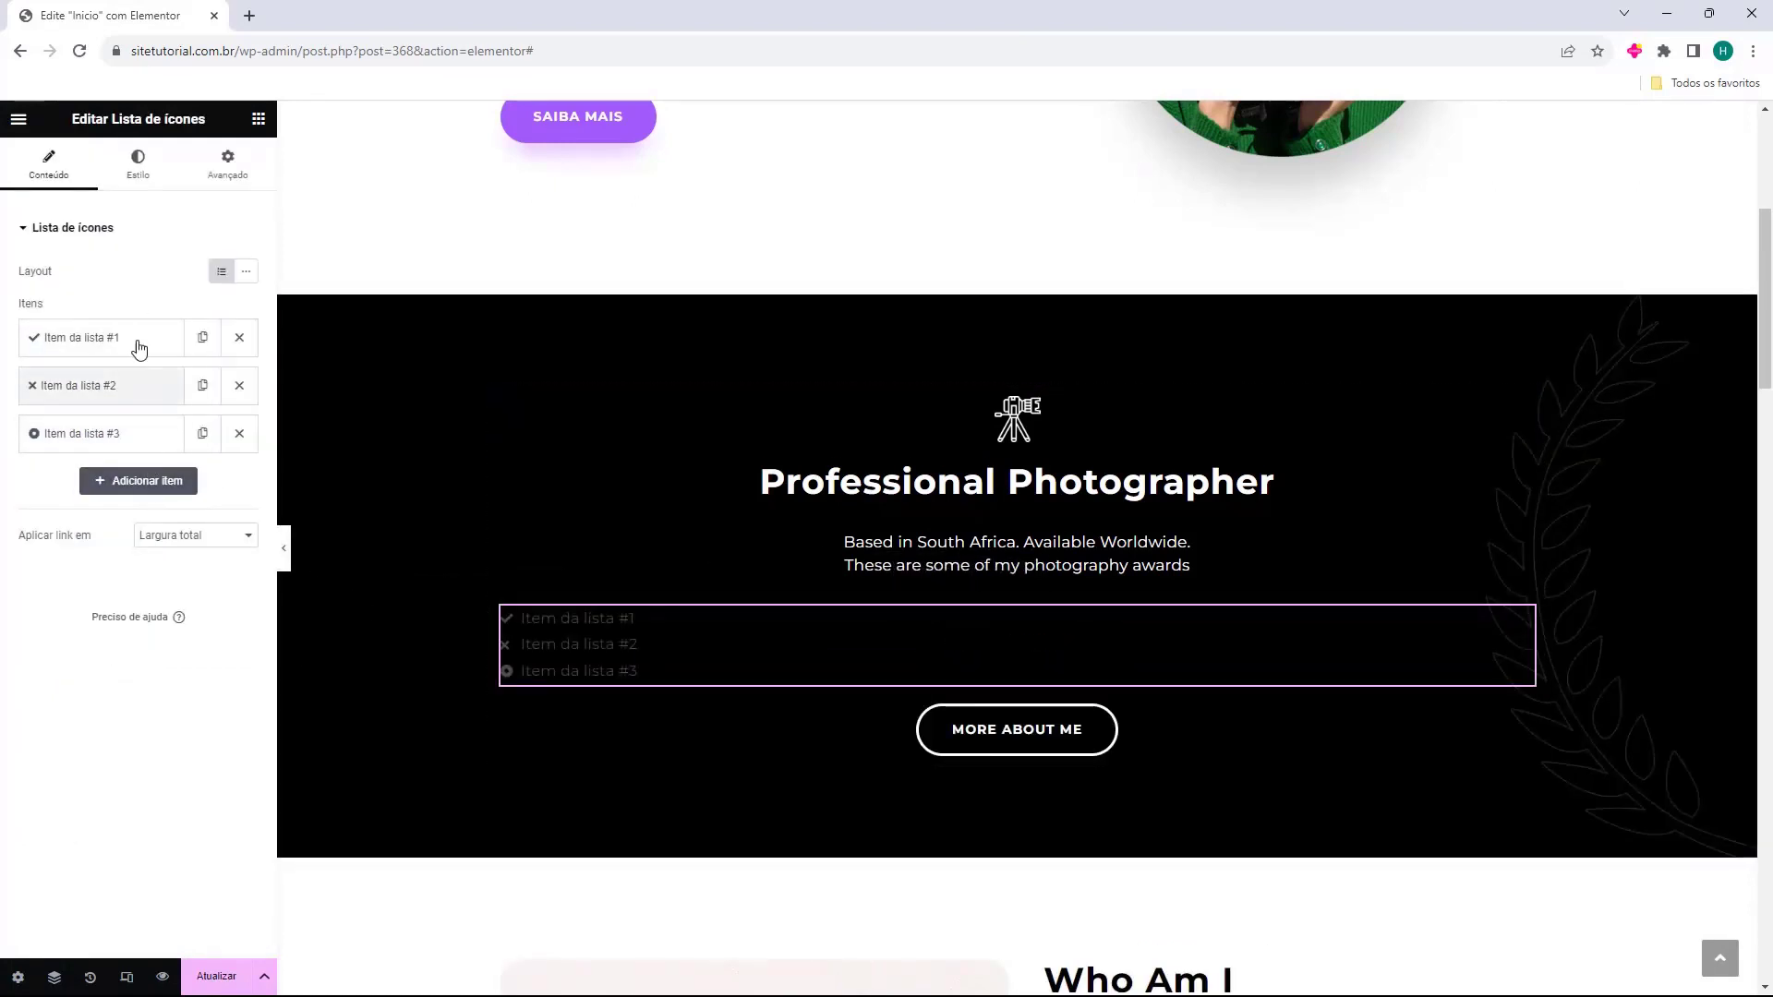
# Delete the new icon list so only the caption and More About Me button remain.
pyautogui.press('Delete')
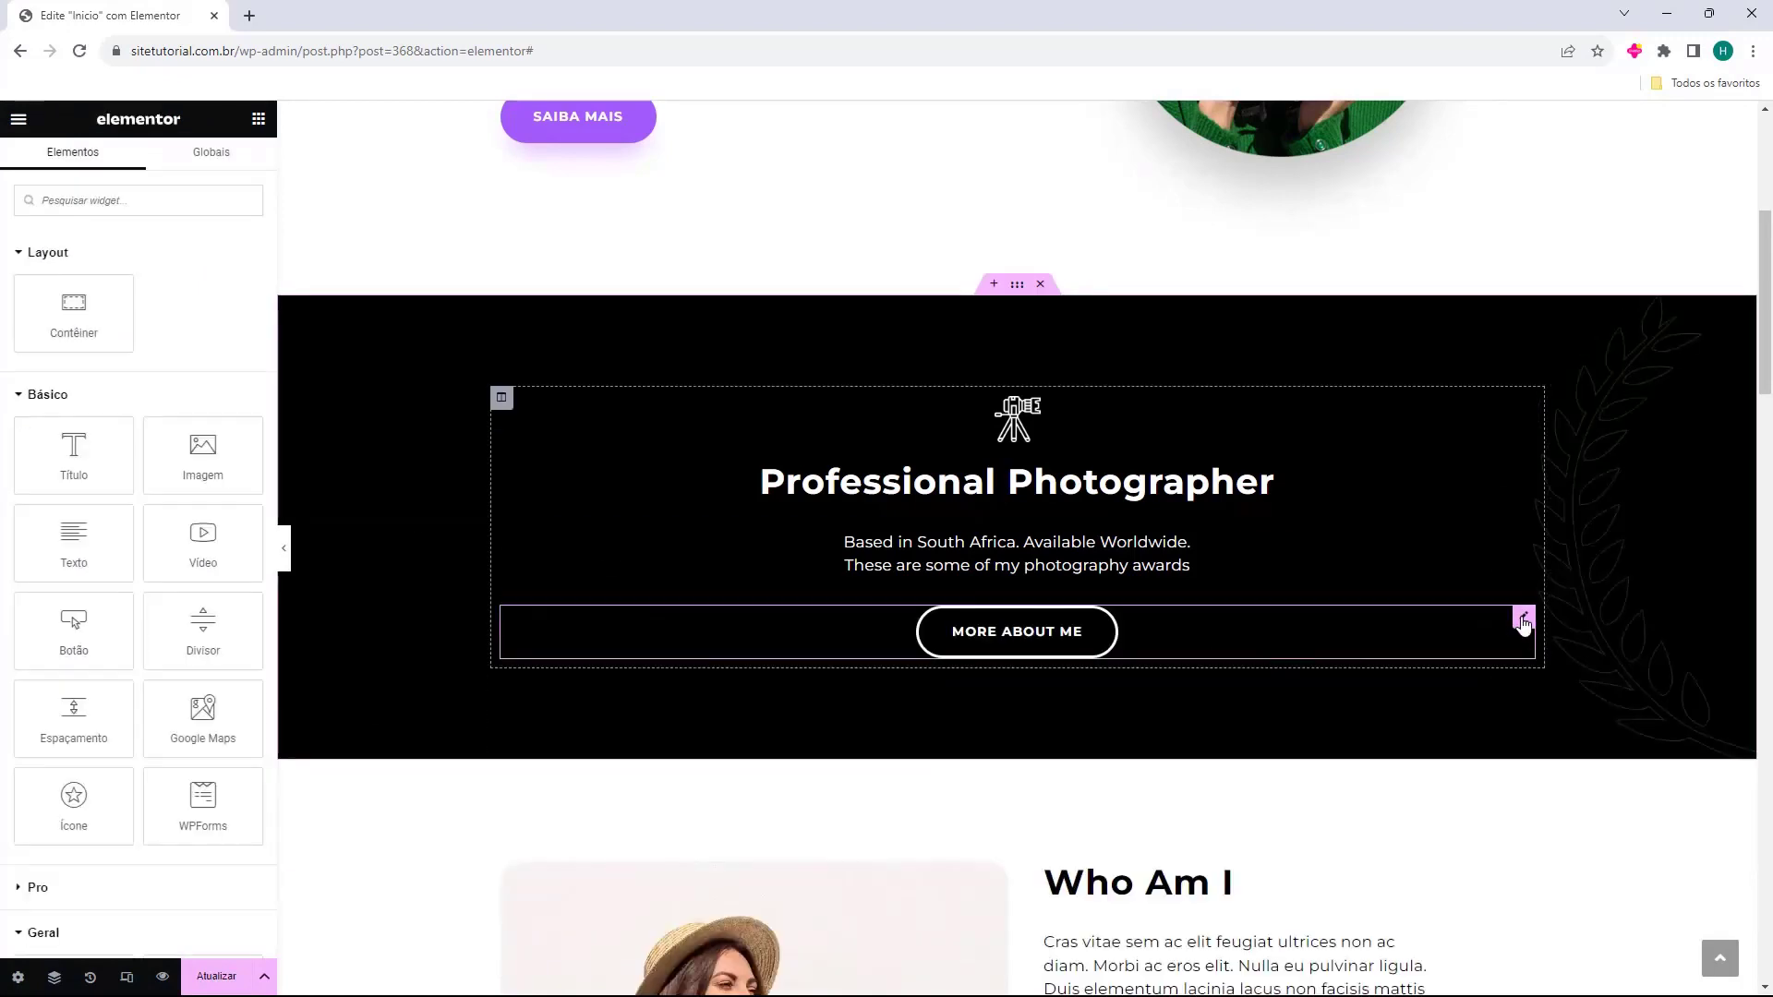
pyautogui.scroll(-10, 79, 619)
pyautogui.scroll(-2, 81, 614)
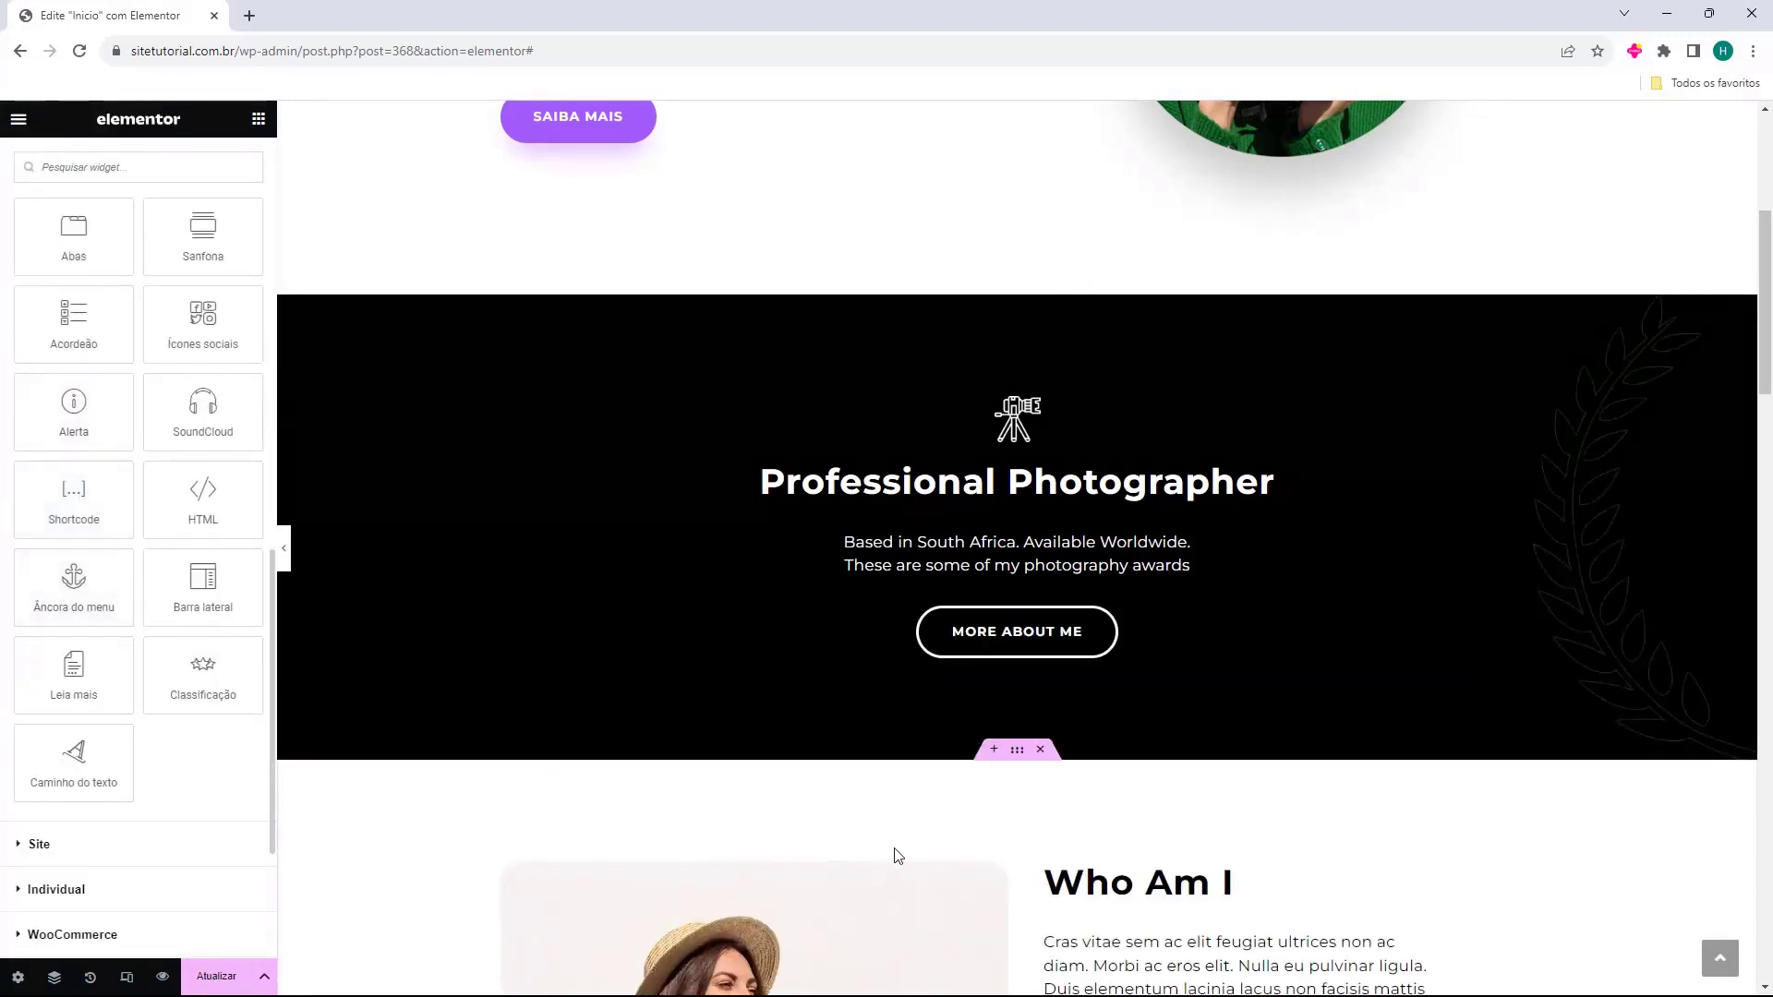
pyautogui.scroll(2, 831, 808)
pyautogui.scroll(3, 817, 802)
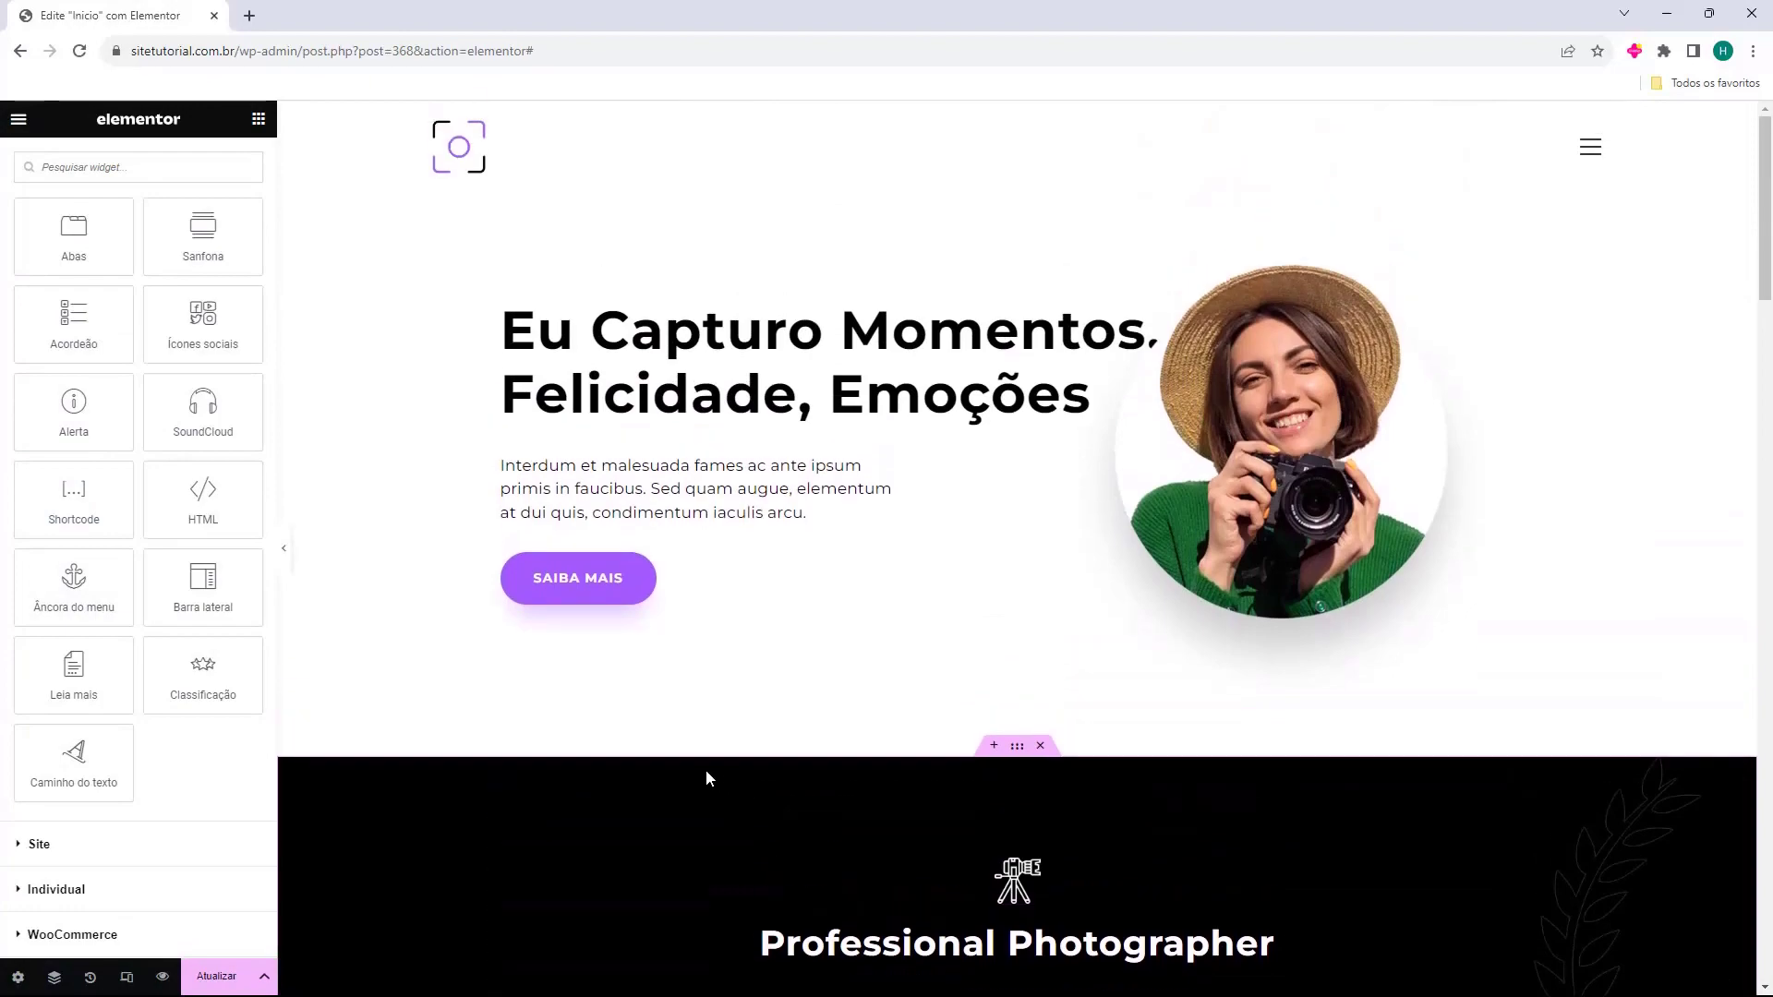
pyautogui.scroll(-20, 676, 457)
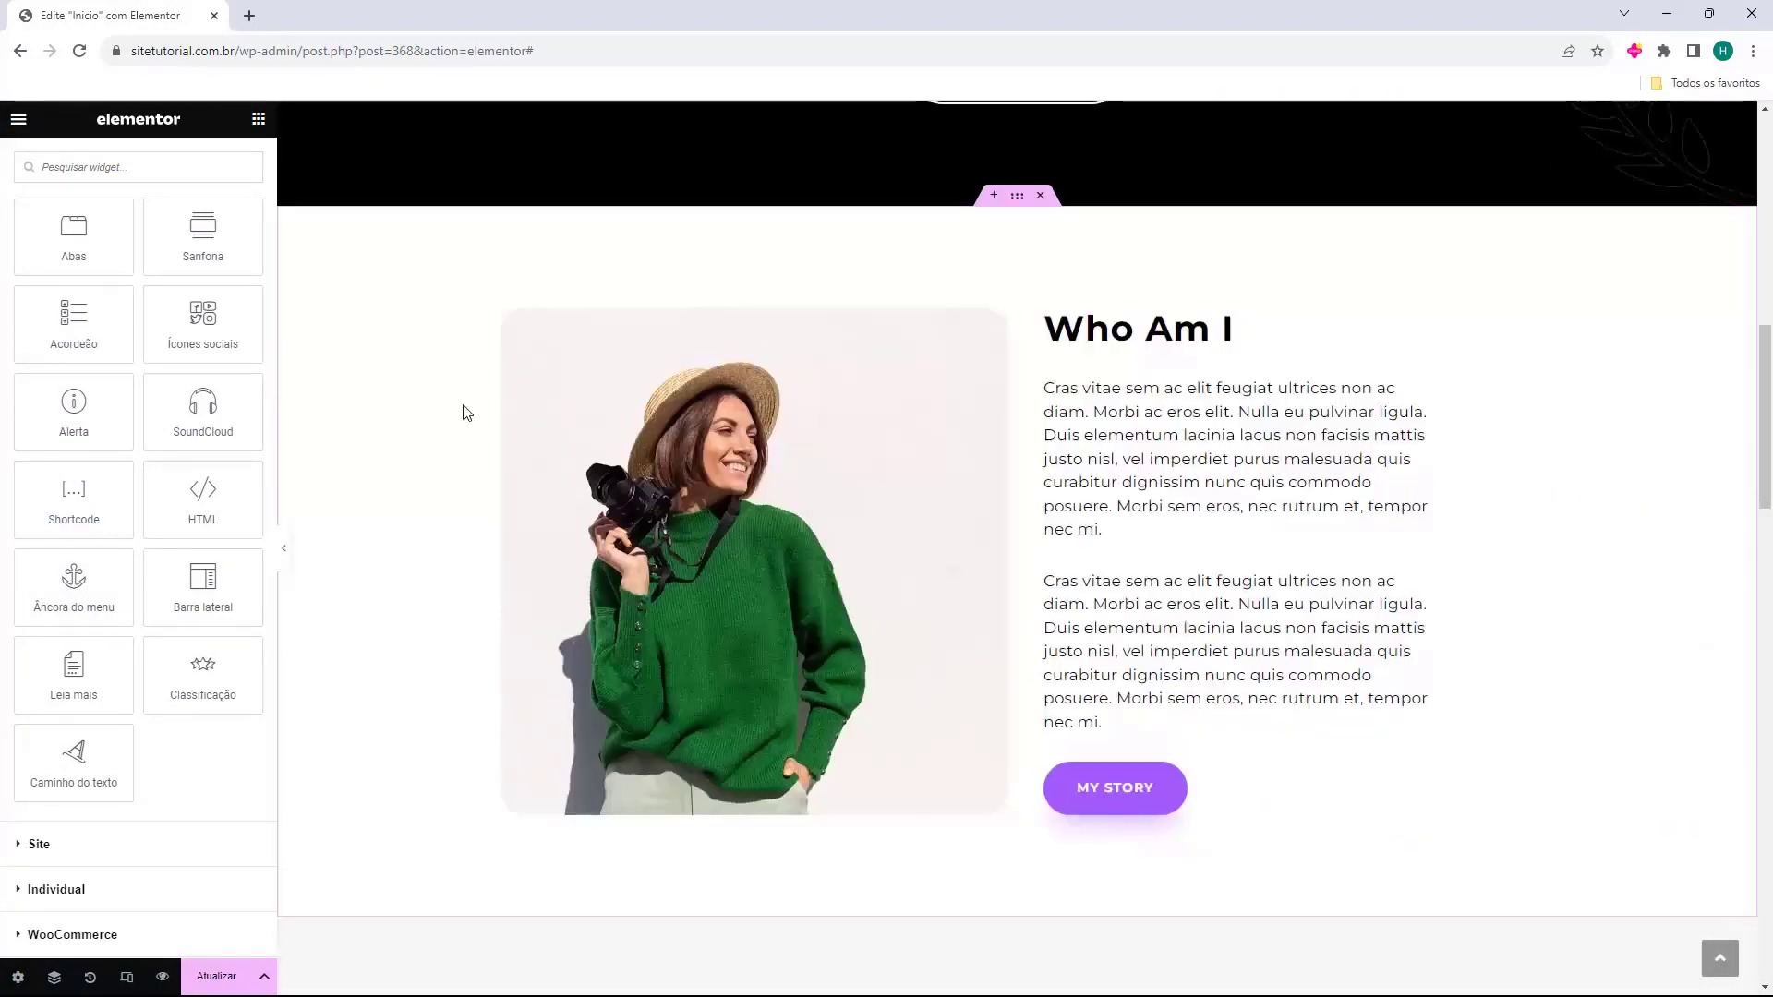
pyautogui.scroll(-13, 453, 404)
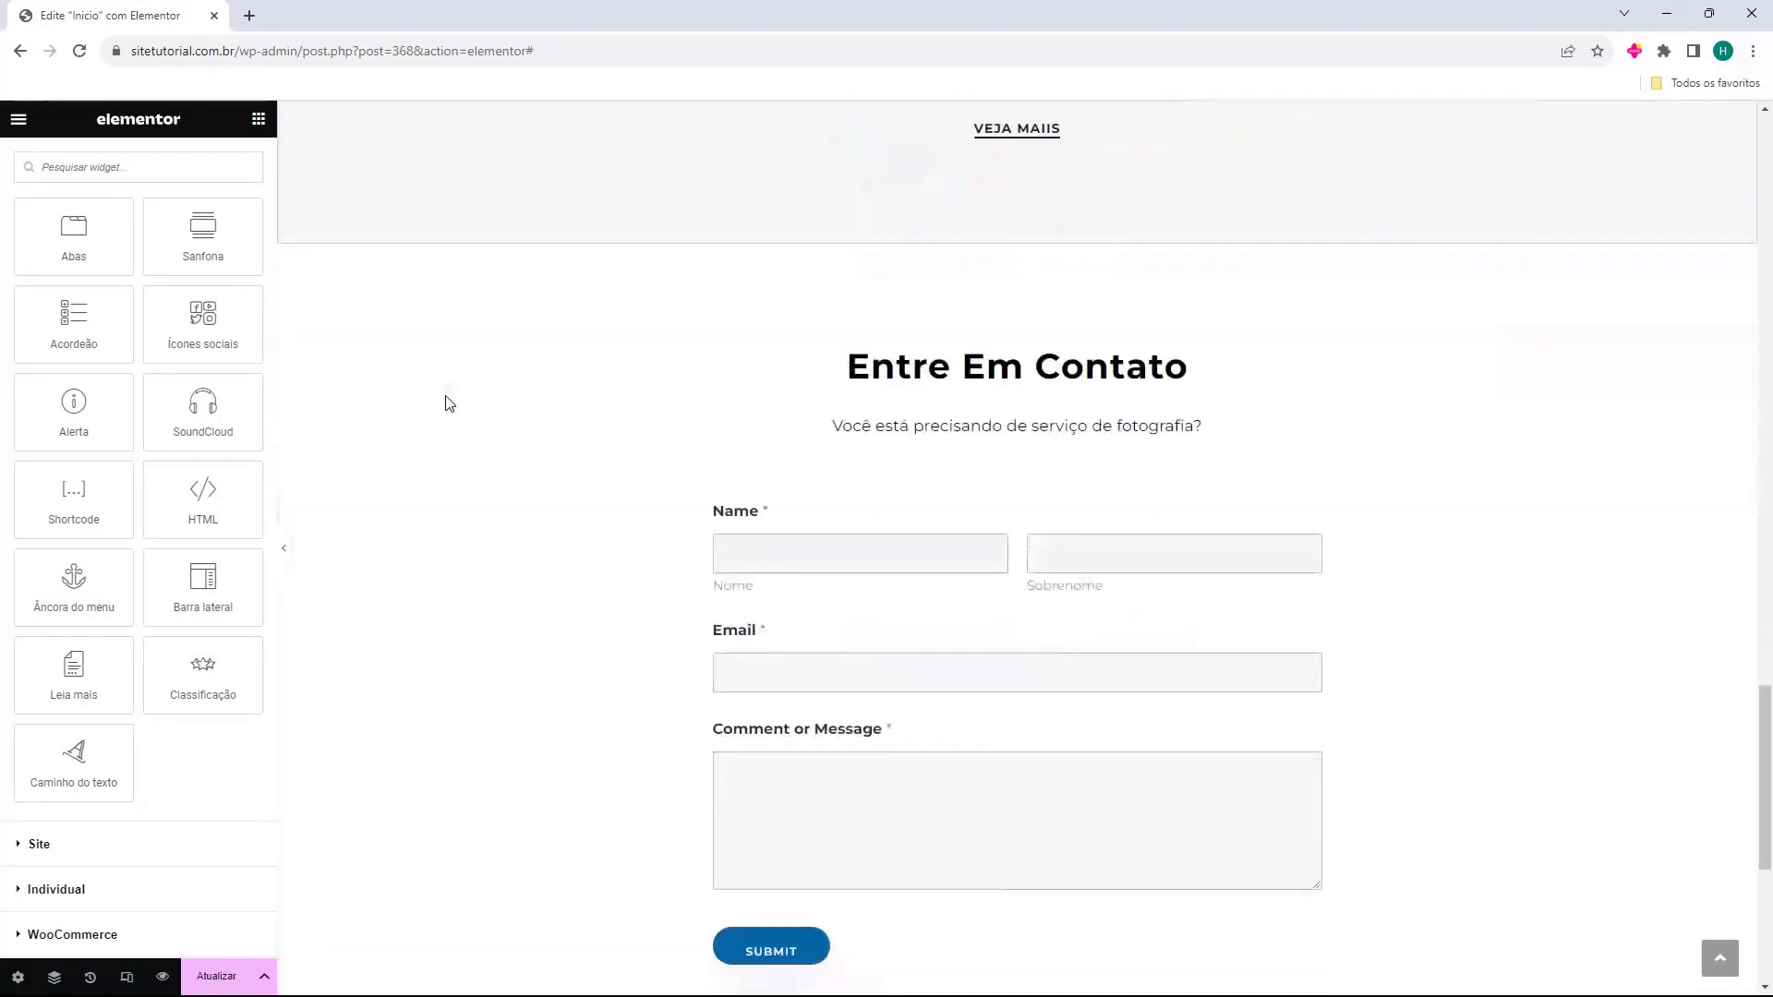
pyautogui.scroll(20, 974, 762)
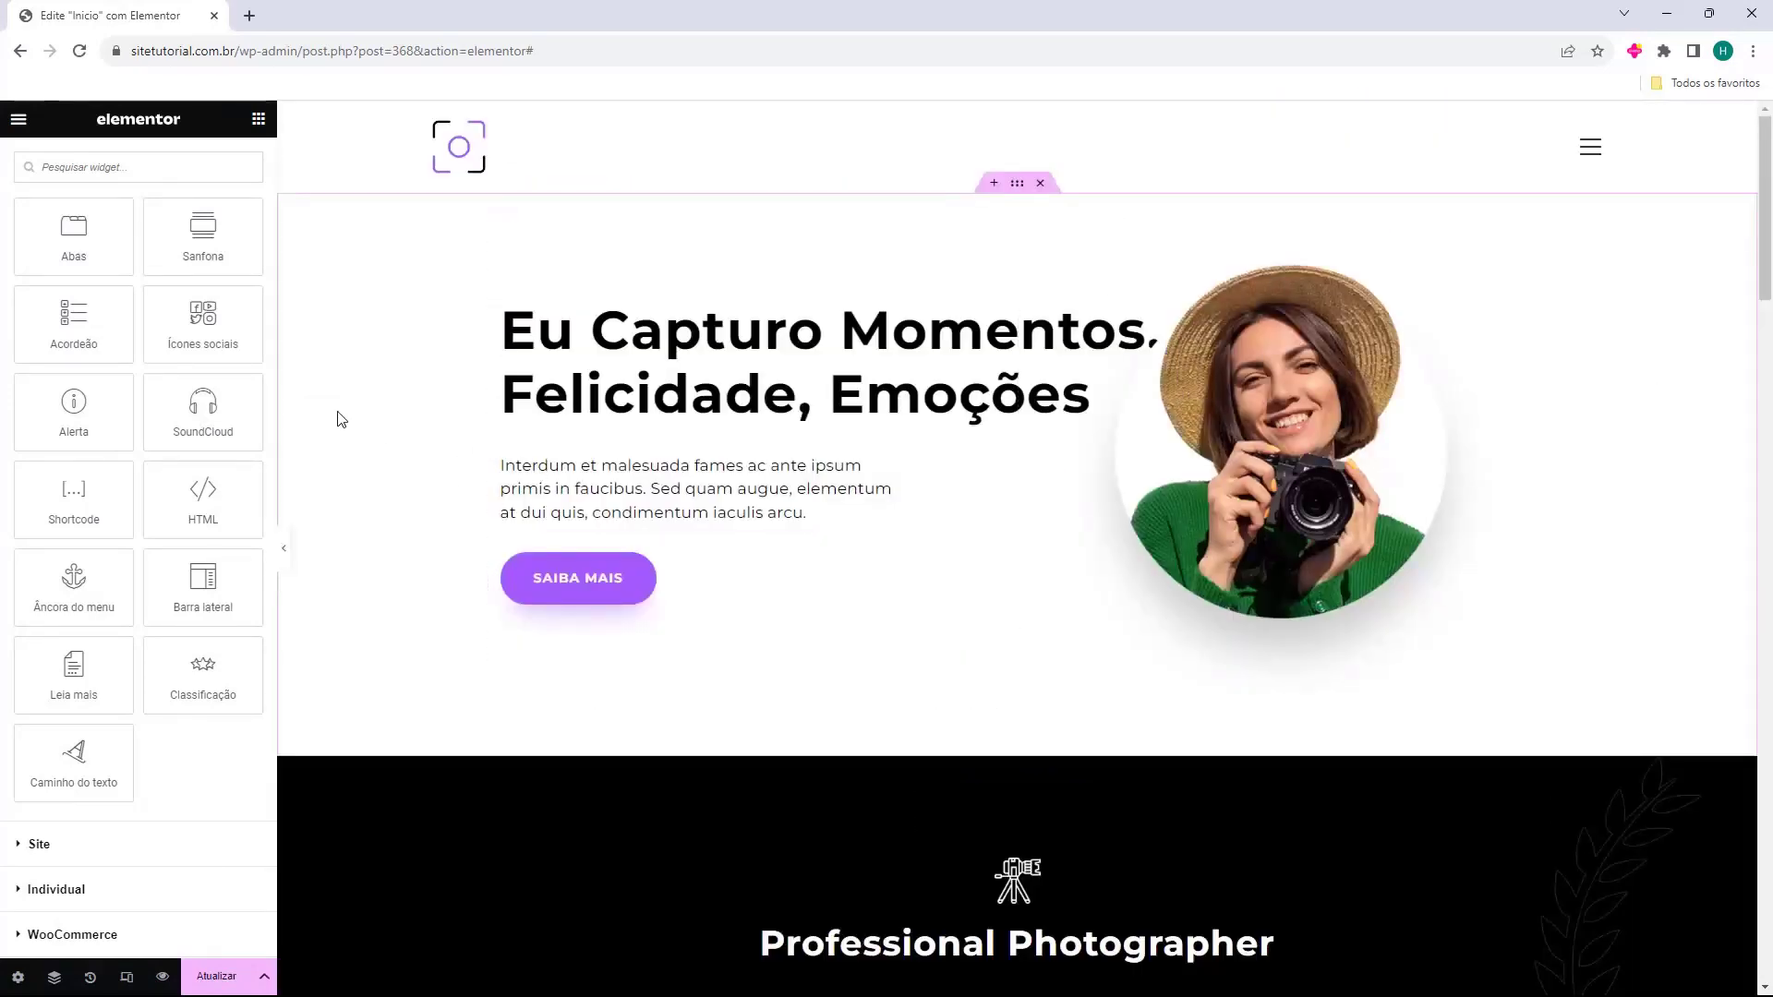
pyautogui.scroll(15, 146, 395)
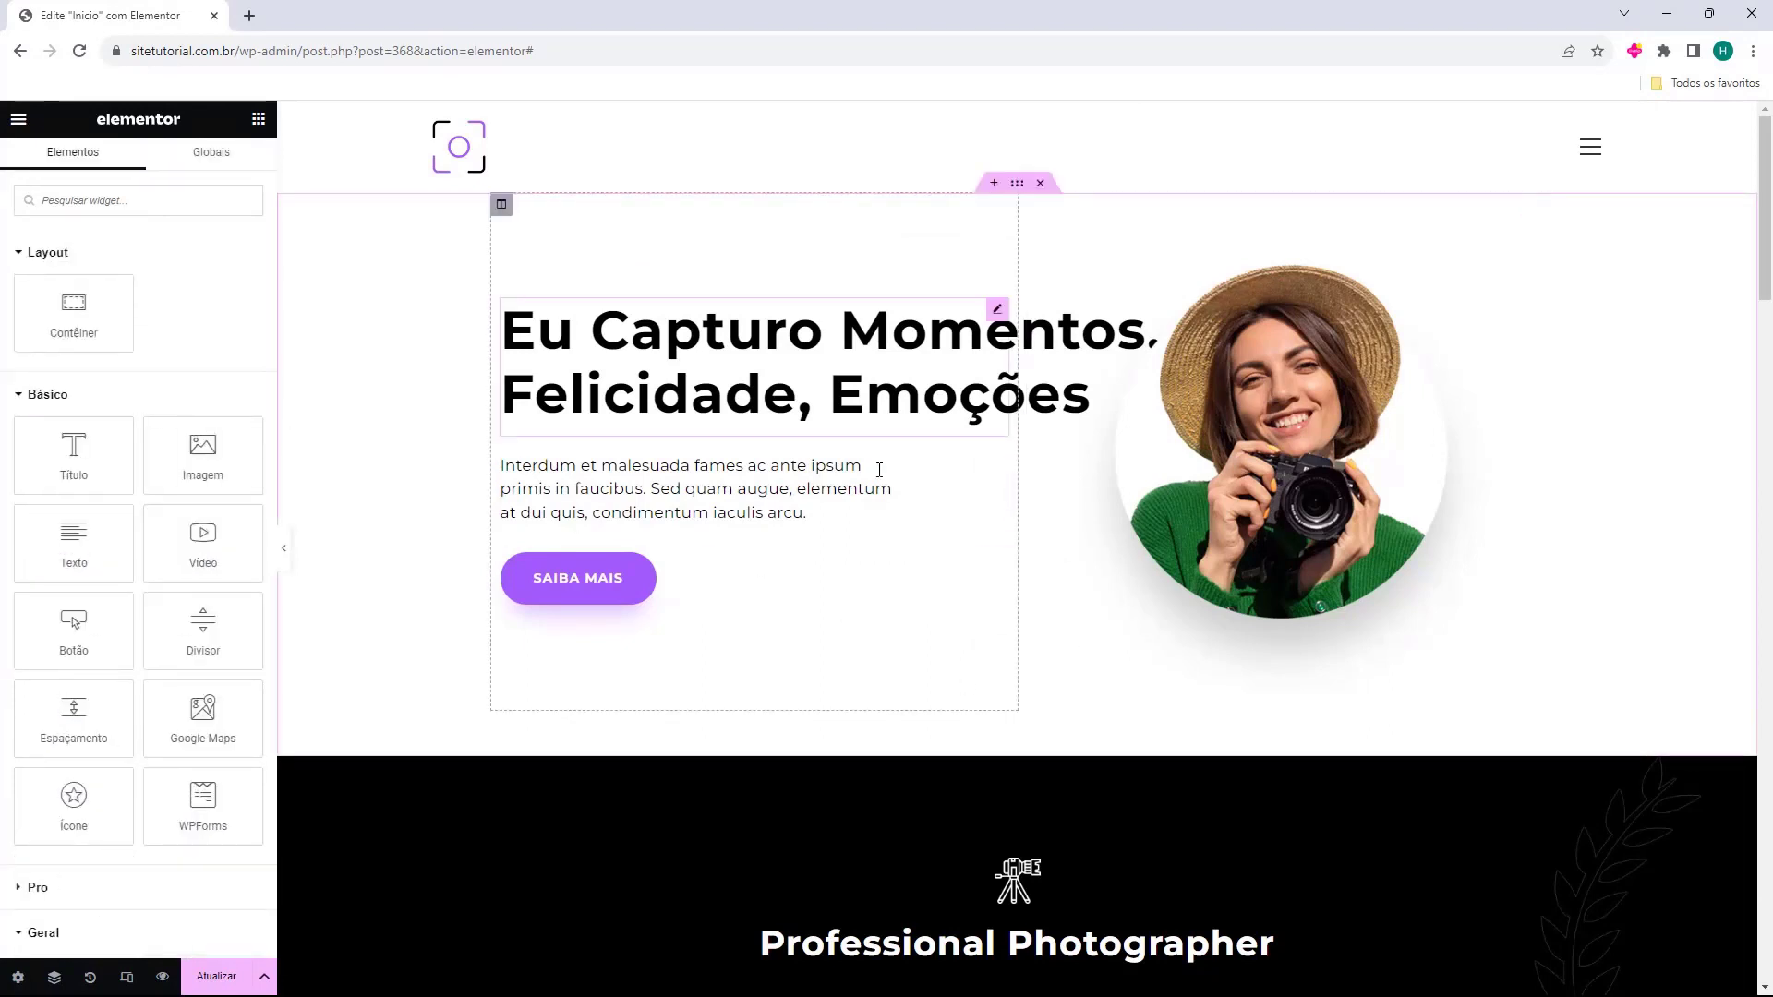
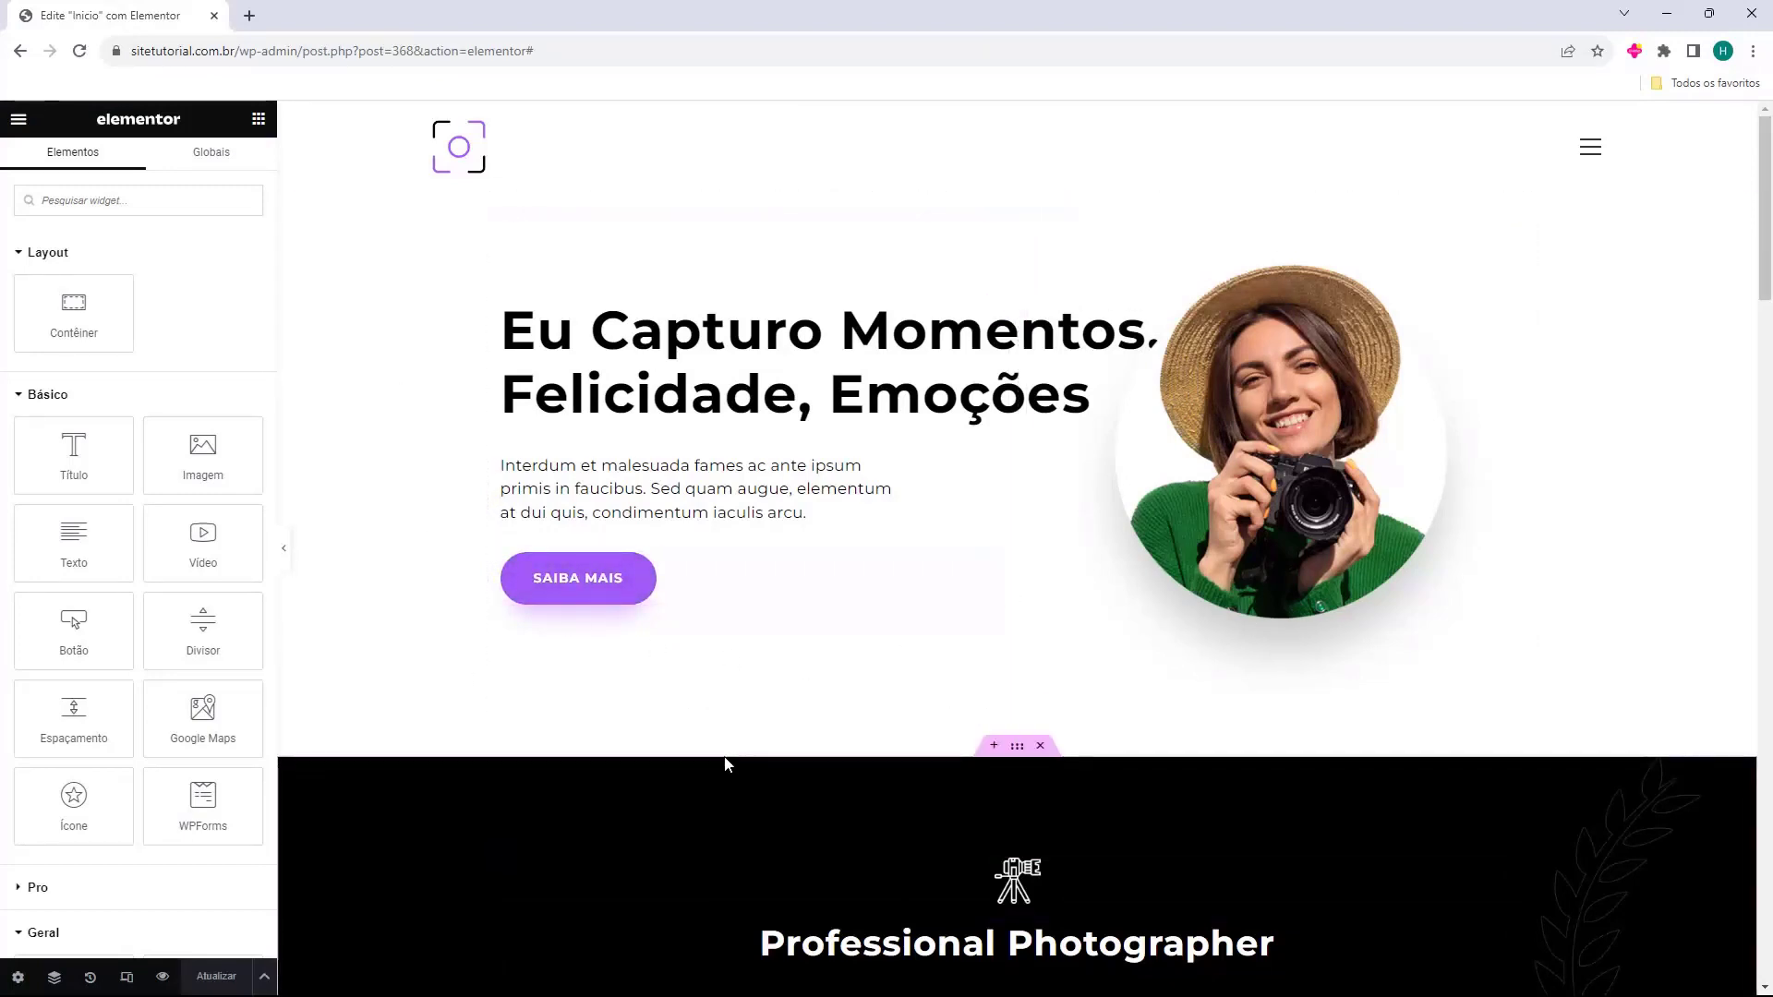
# Leave Elementor for the WordPress dashboard, applying Painel WP as the exit destination.
pyautogui.click(17, 121)
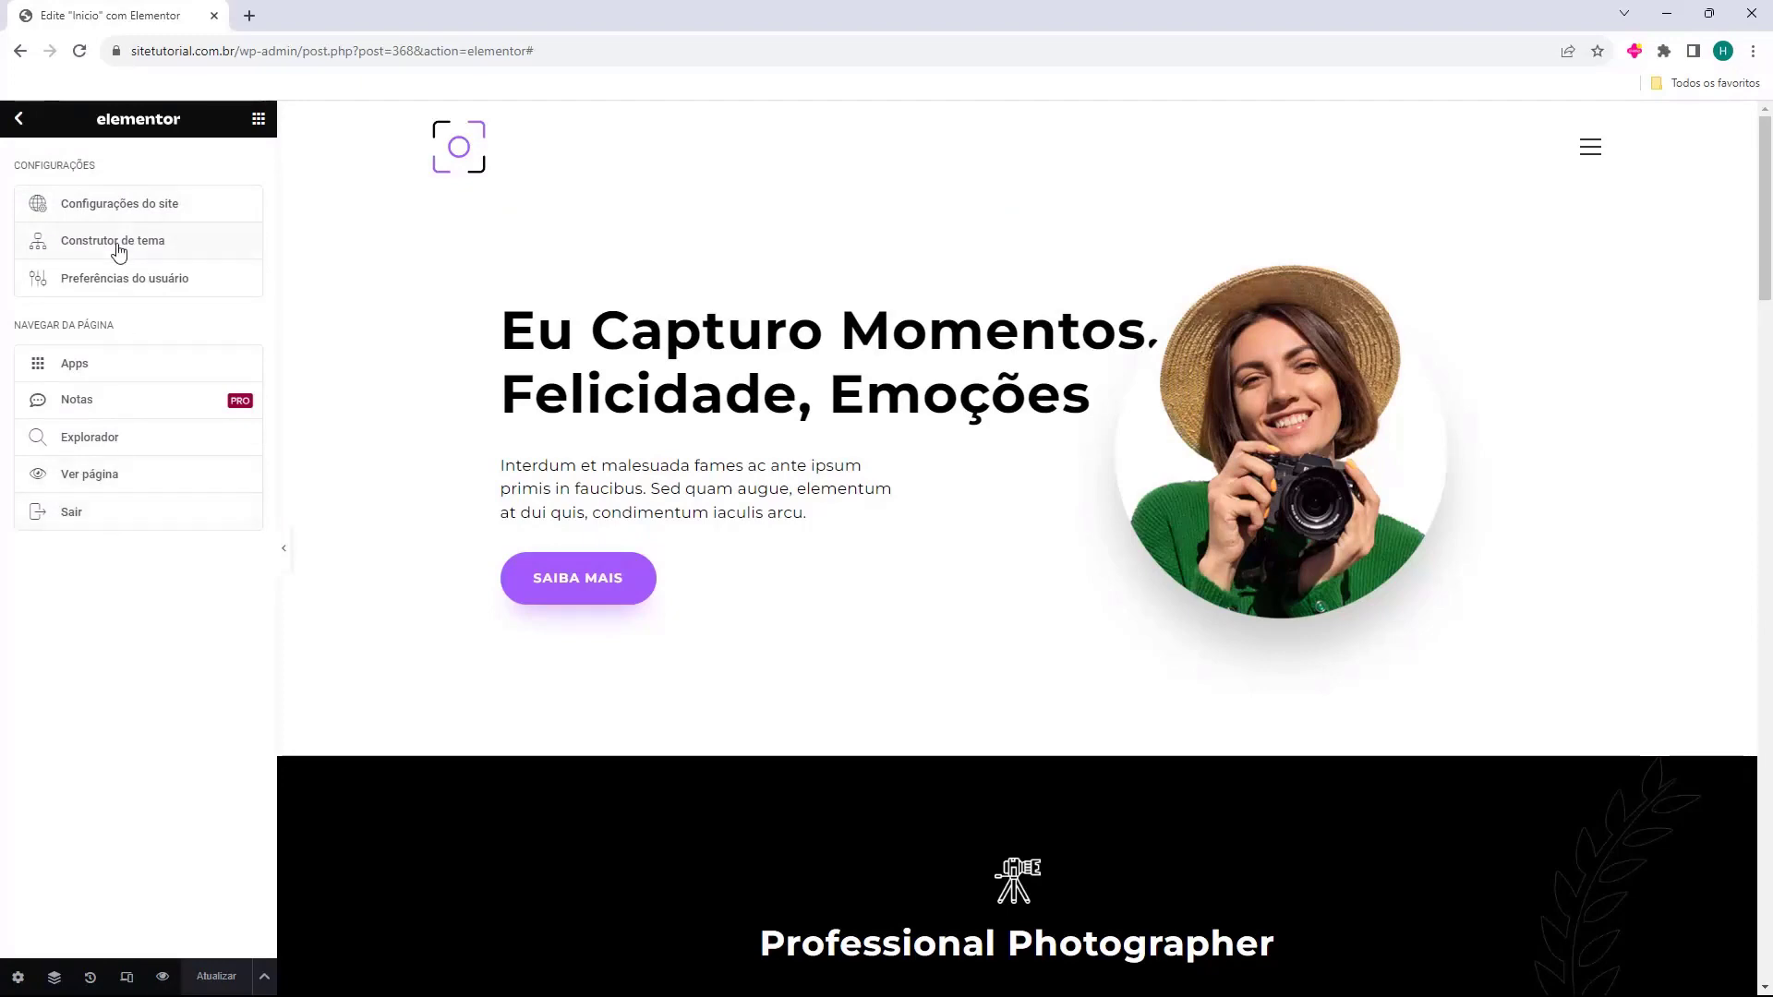
pyautogui.click(72, 517)
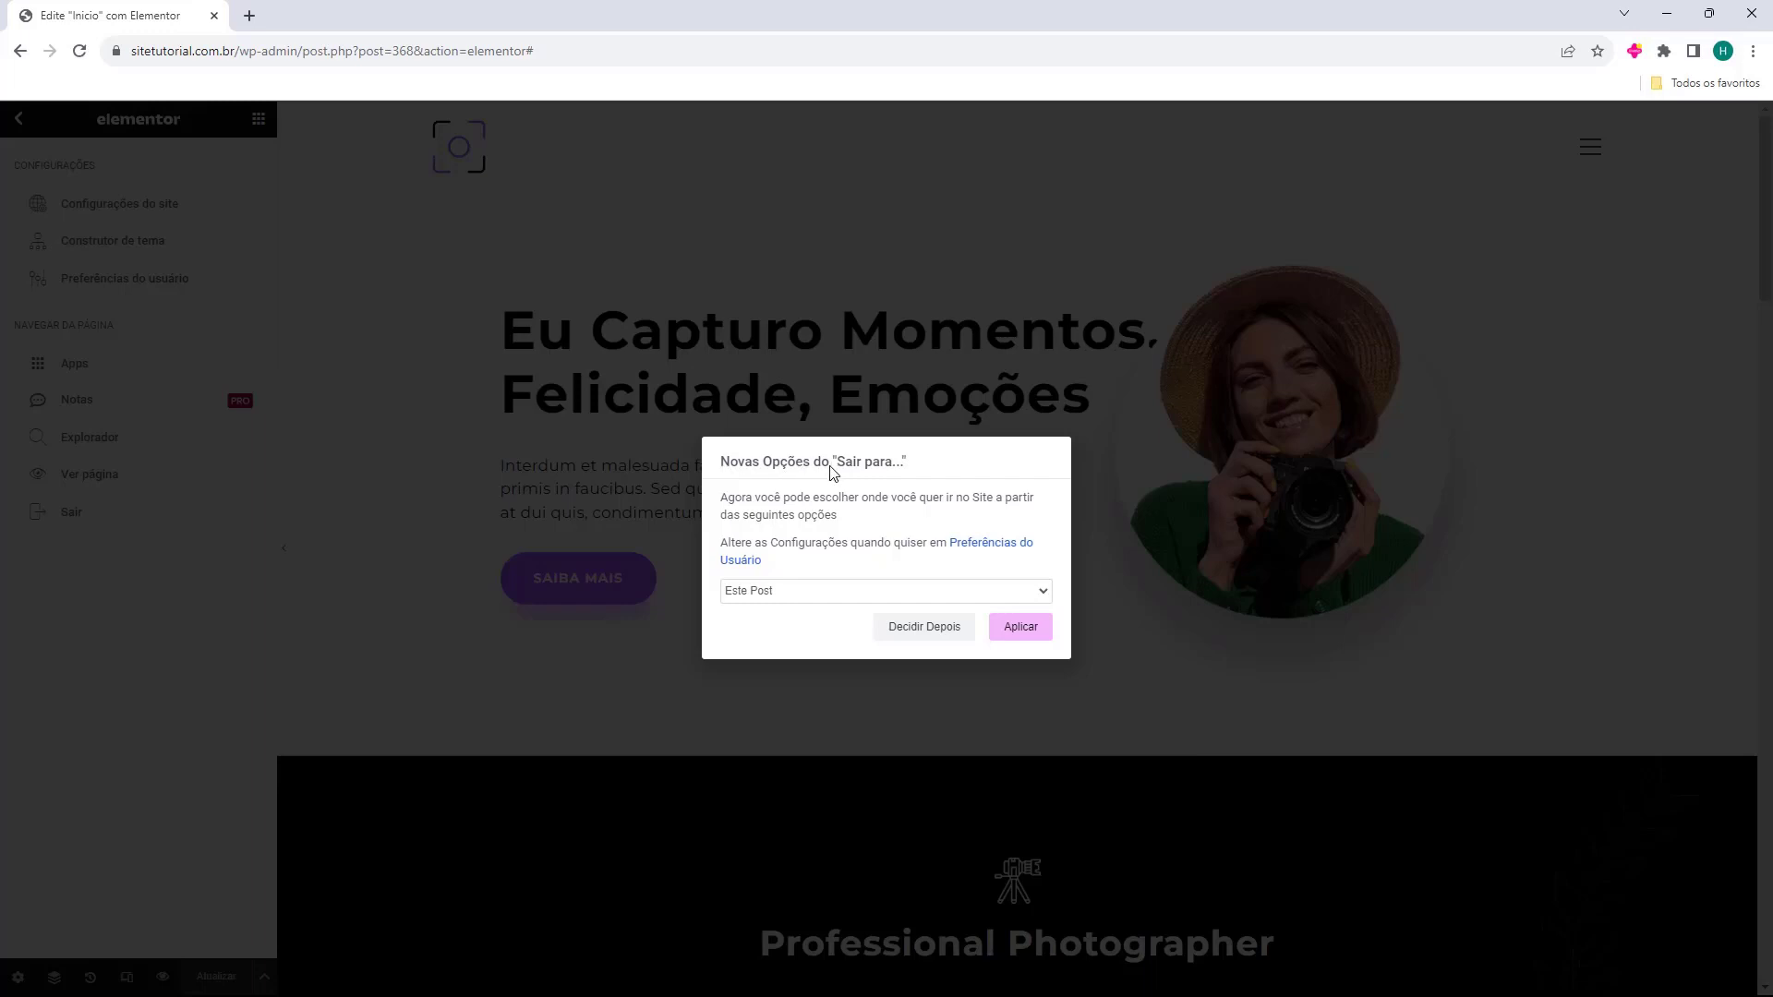
pyautogui.click(799, 595)
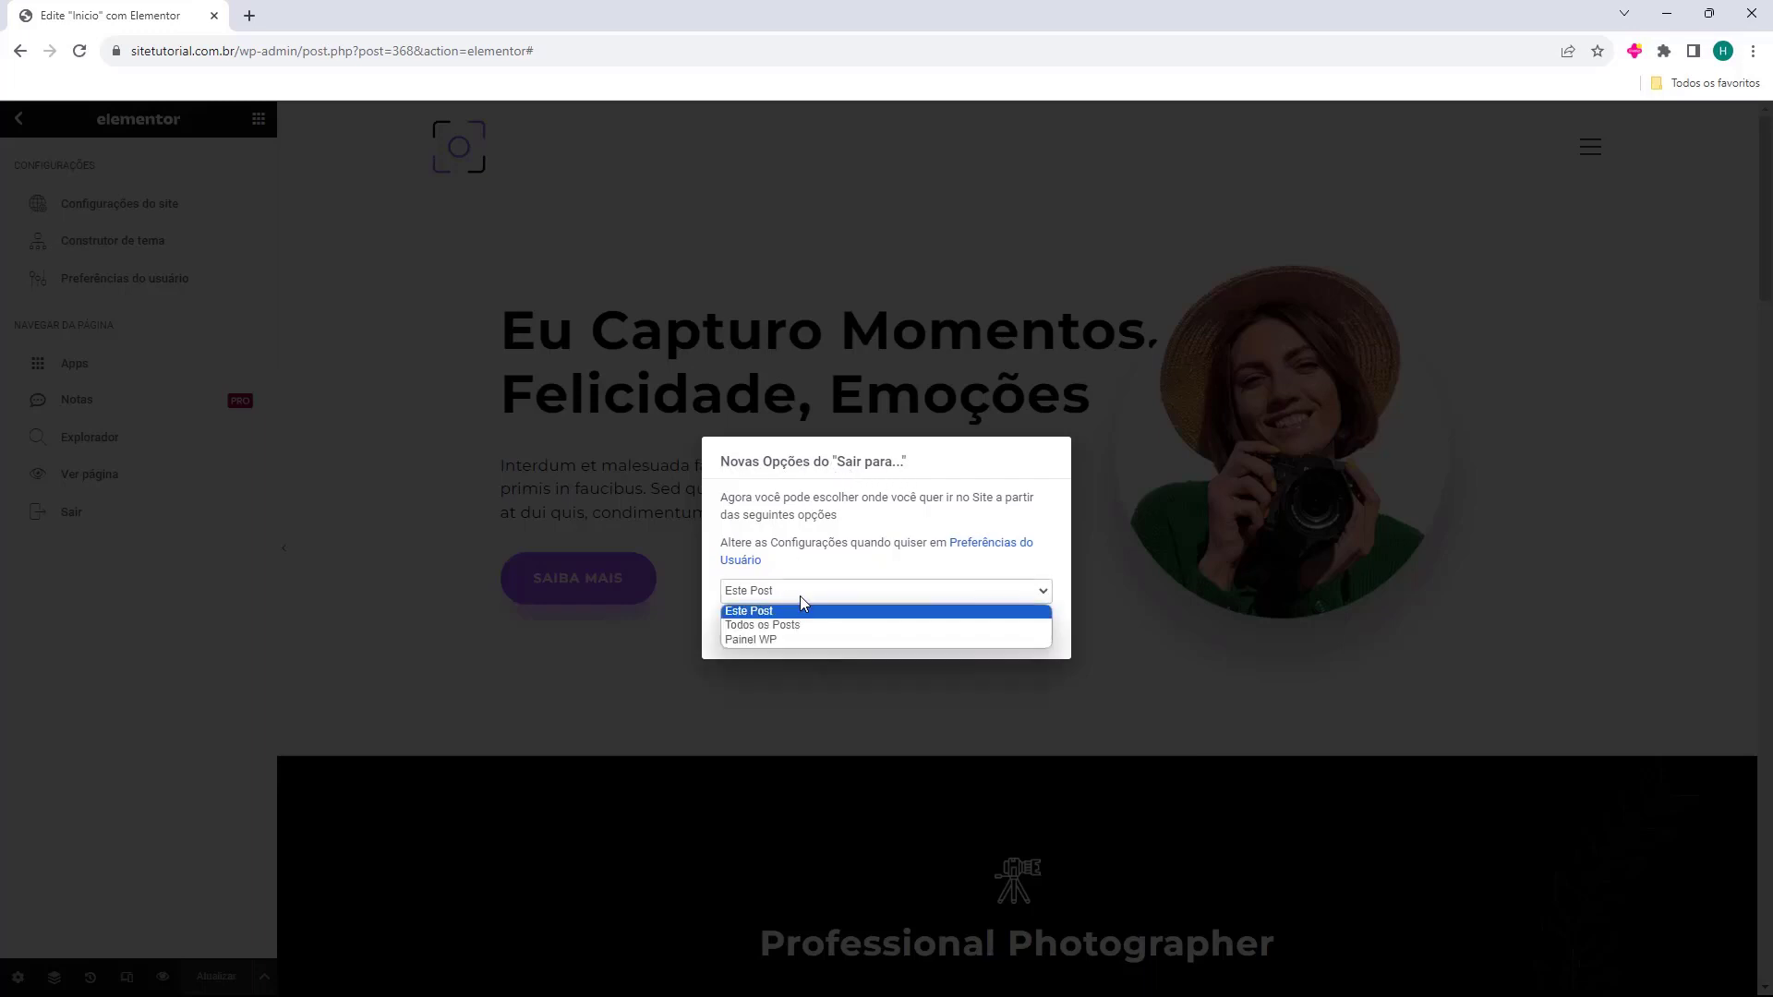
pyautogui.click(750, 641)
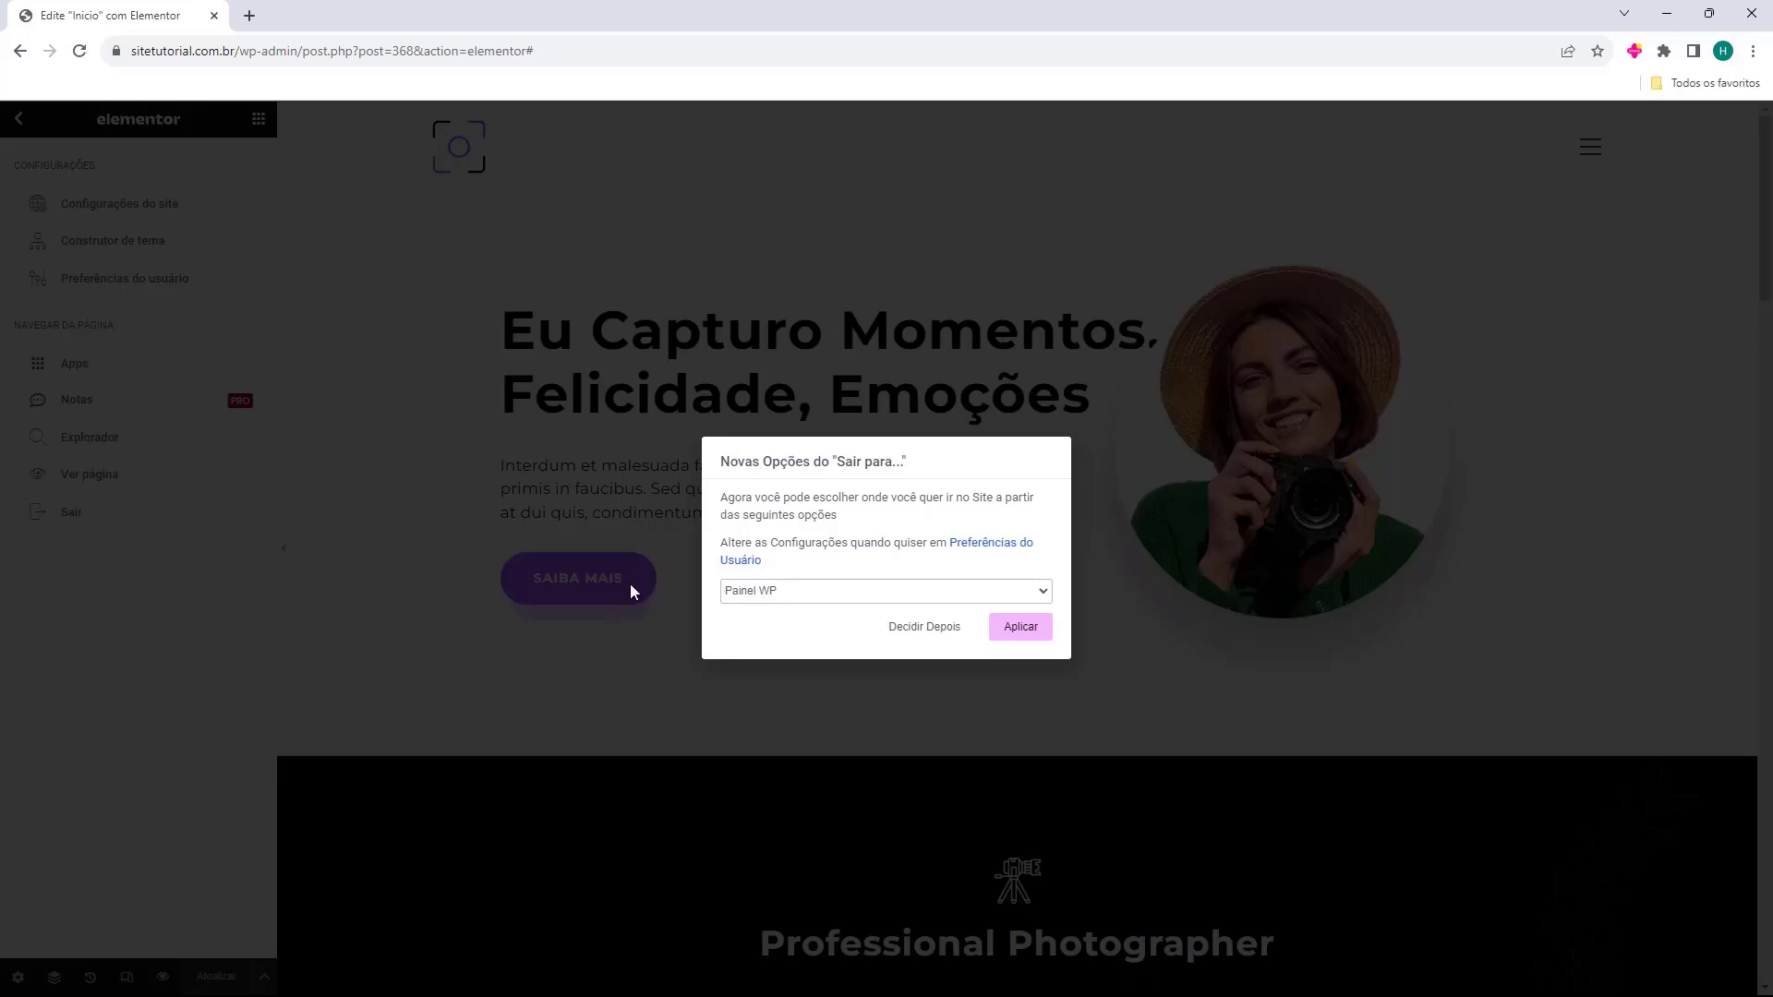
pyautogui.click(1015, 632)
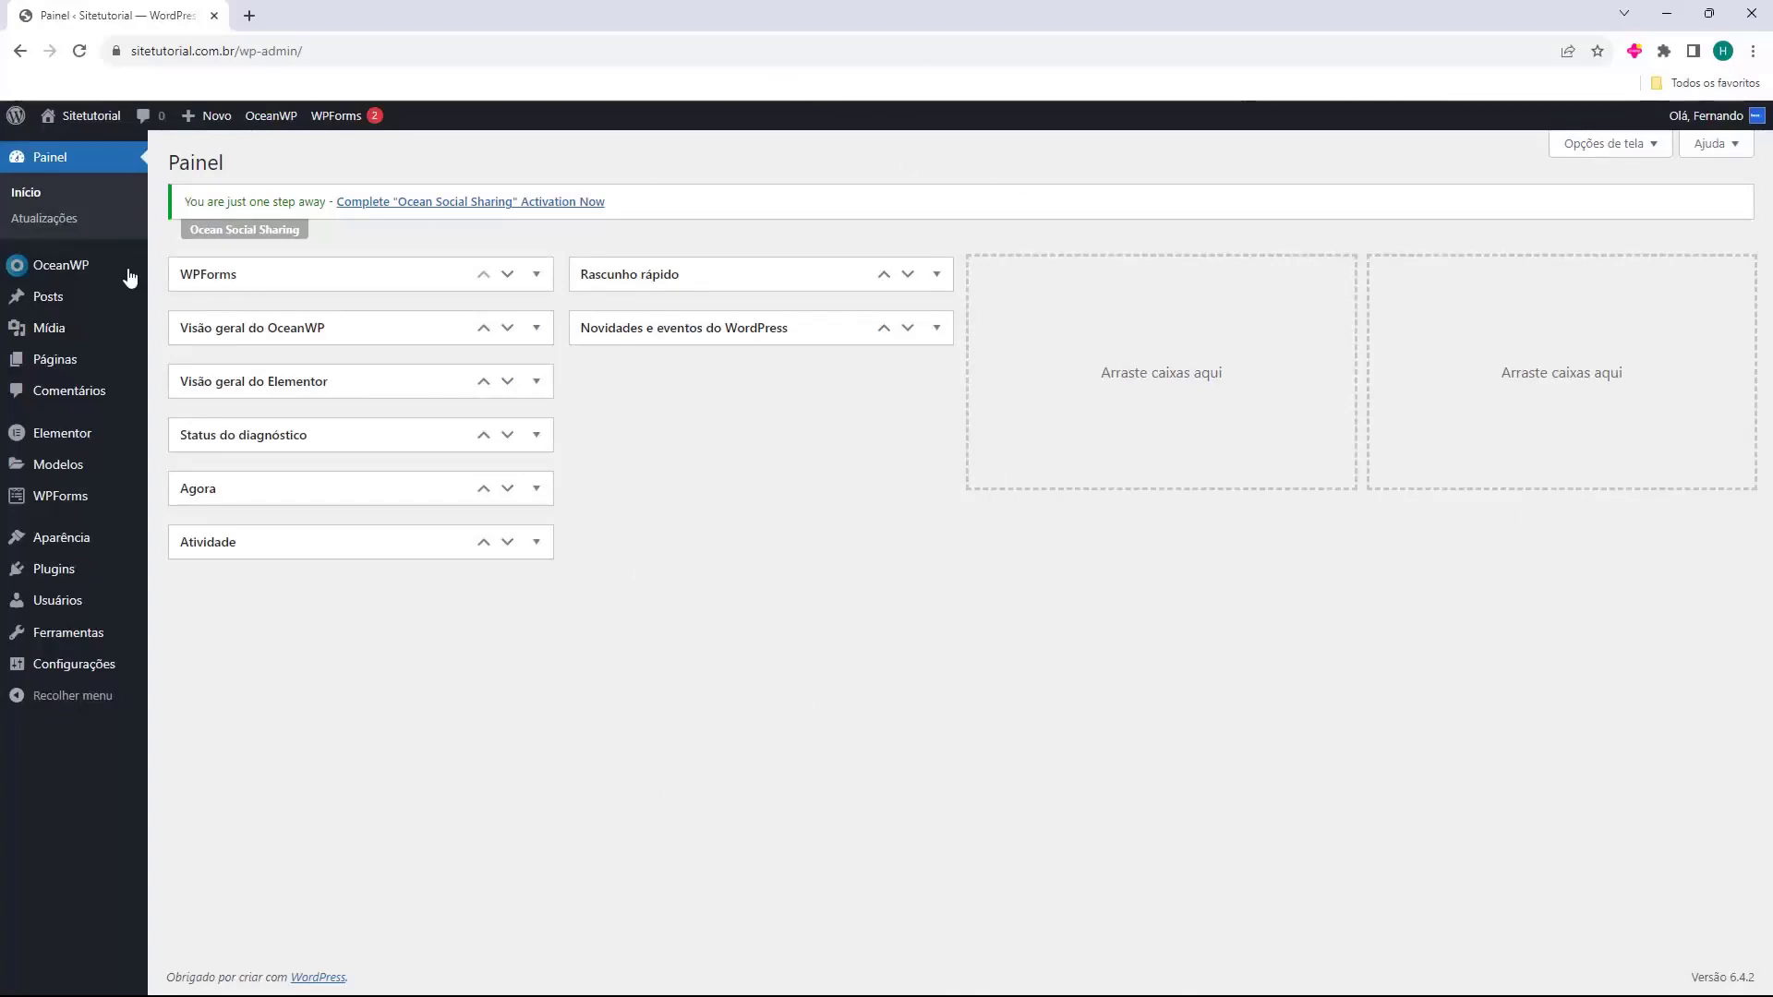
pyautogui.middleClick(91, 115)
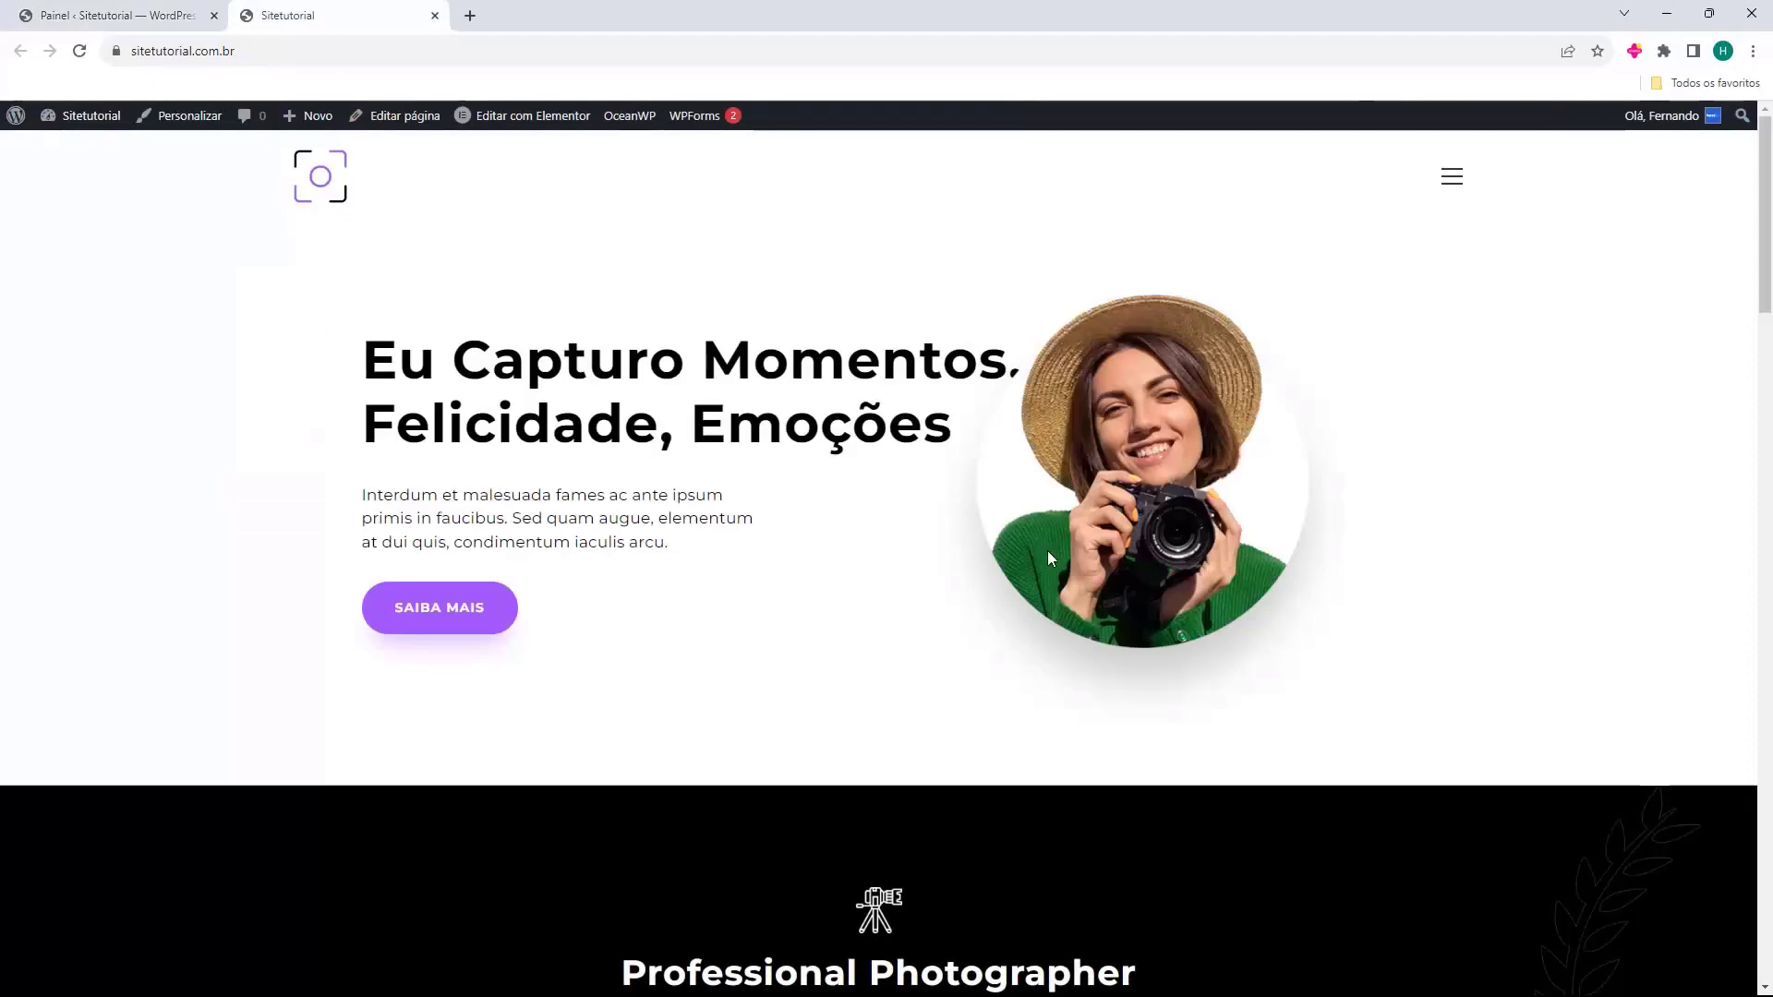
pyautogui.scroll(-10, 760, 417)
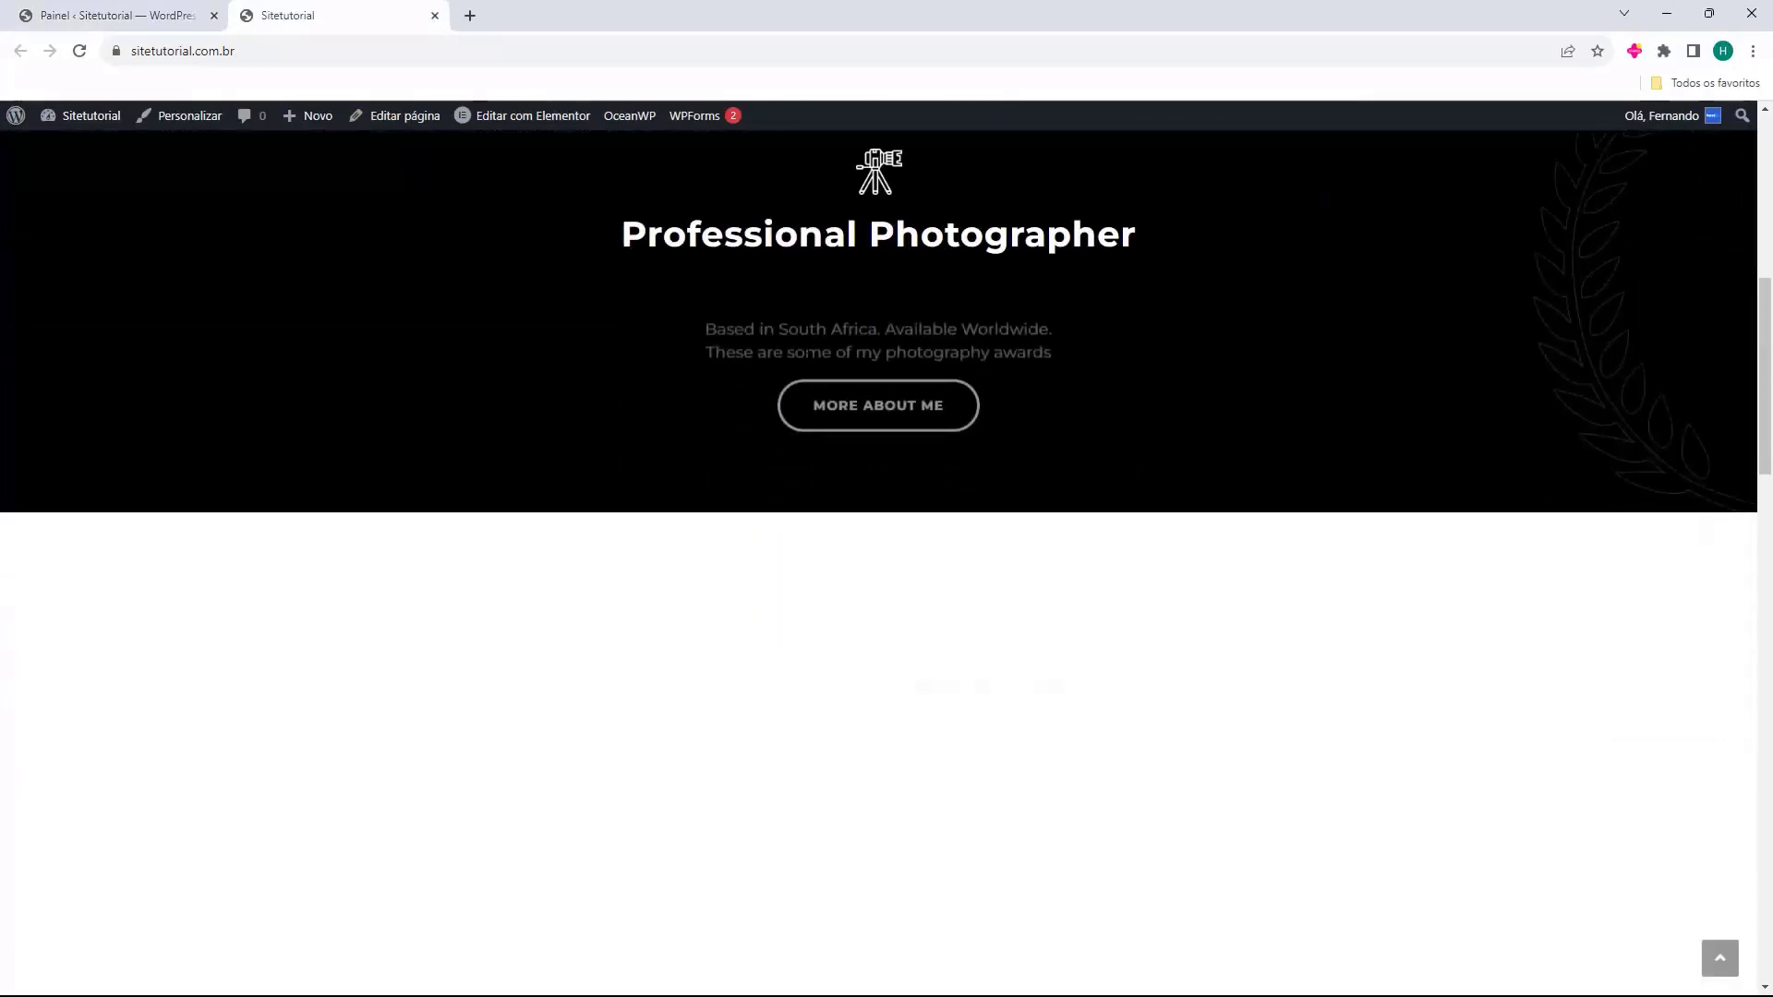
pyautogui.scroll(-8, 798, 351)
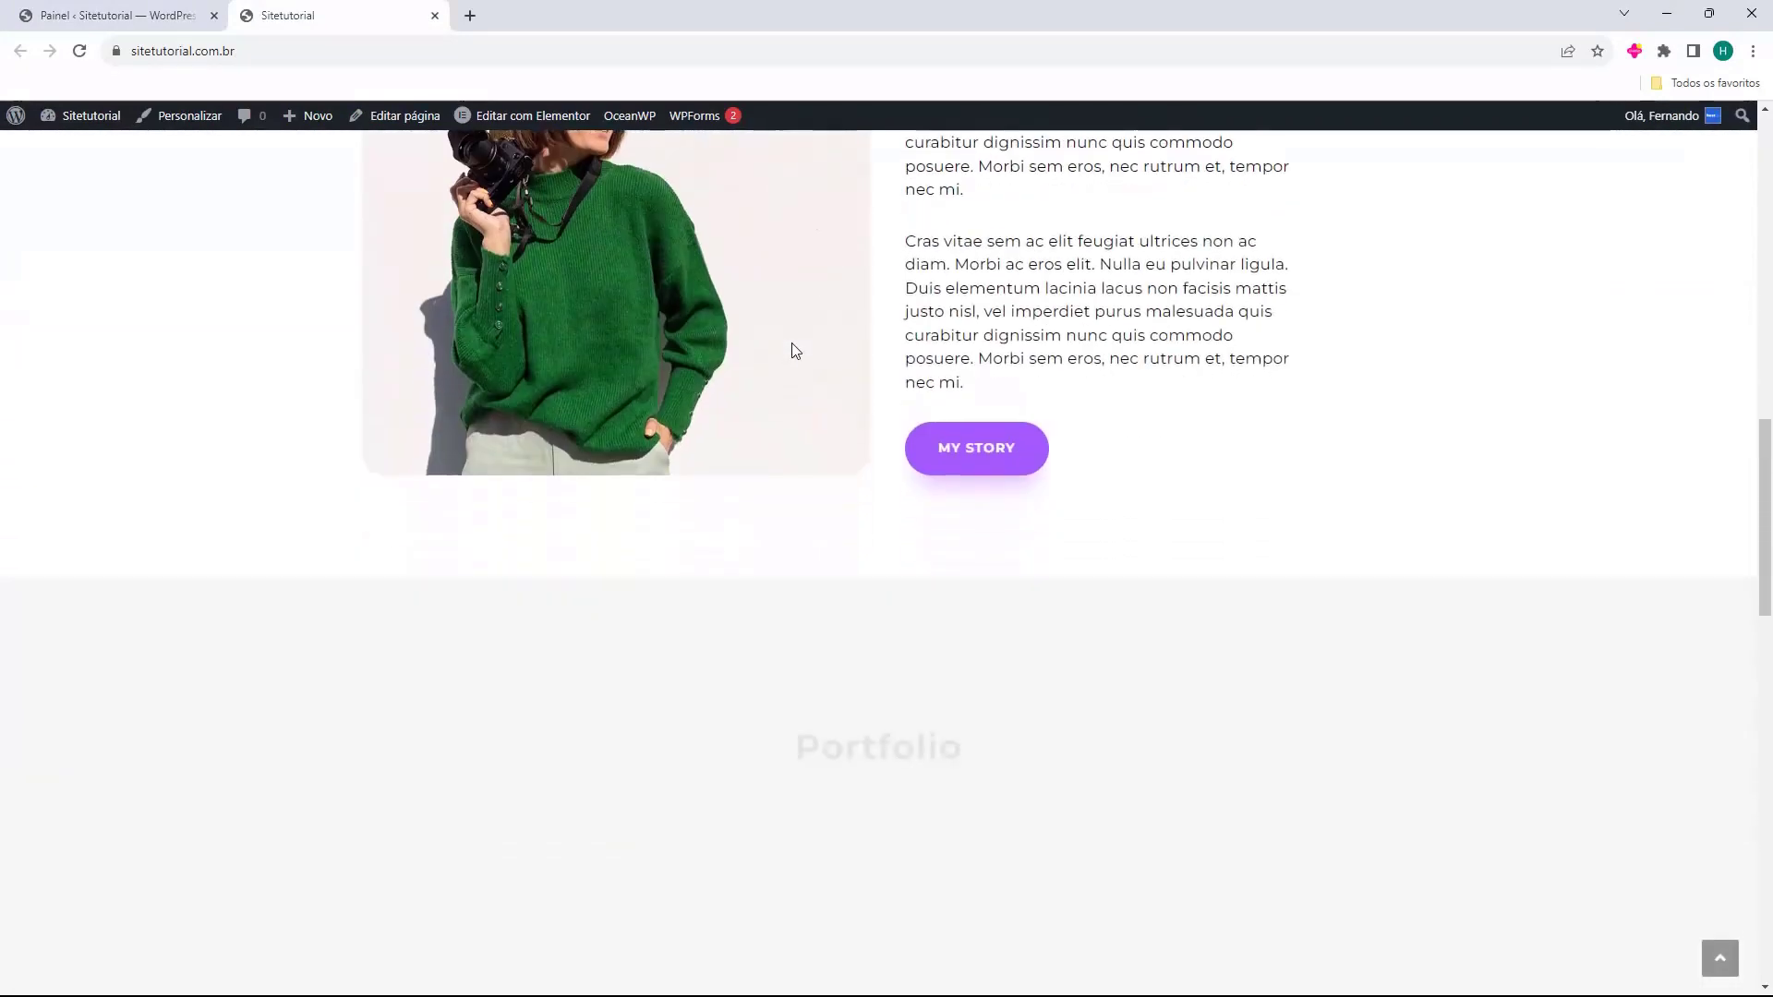
pyautogui.scroll(-12, 794, 346)
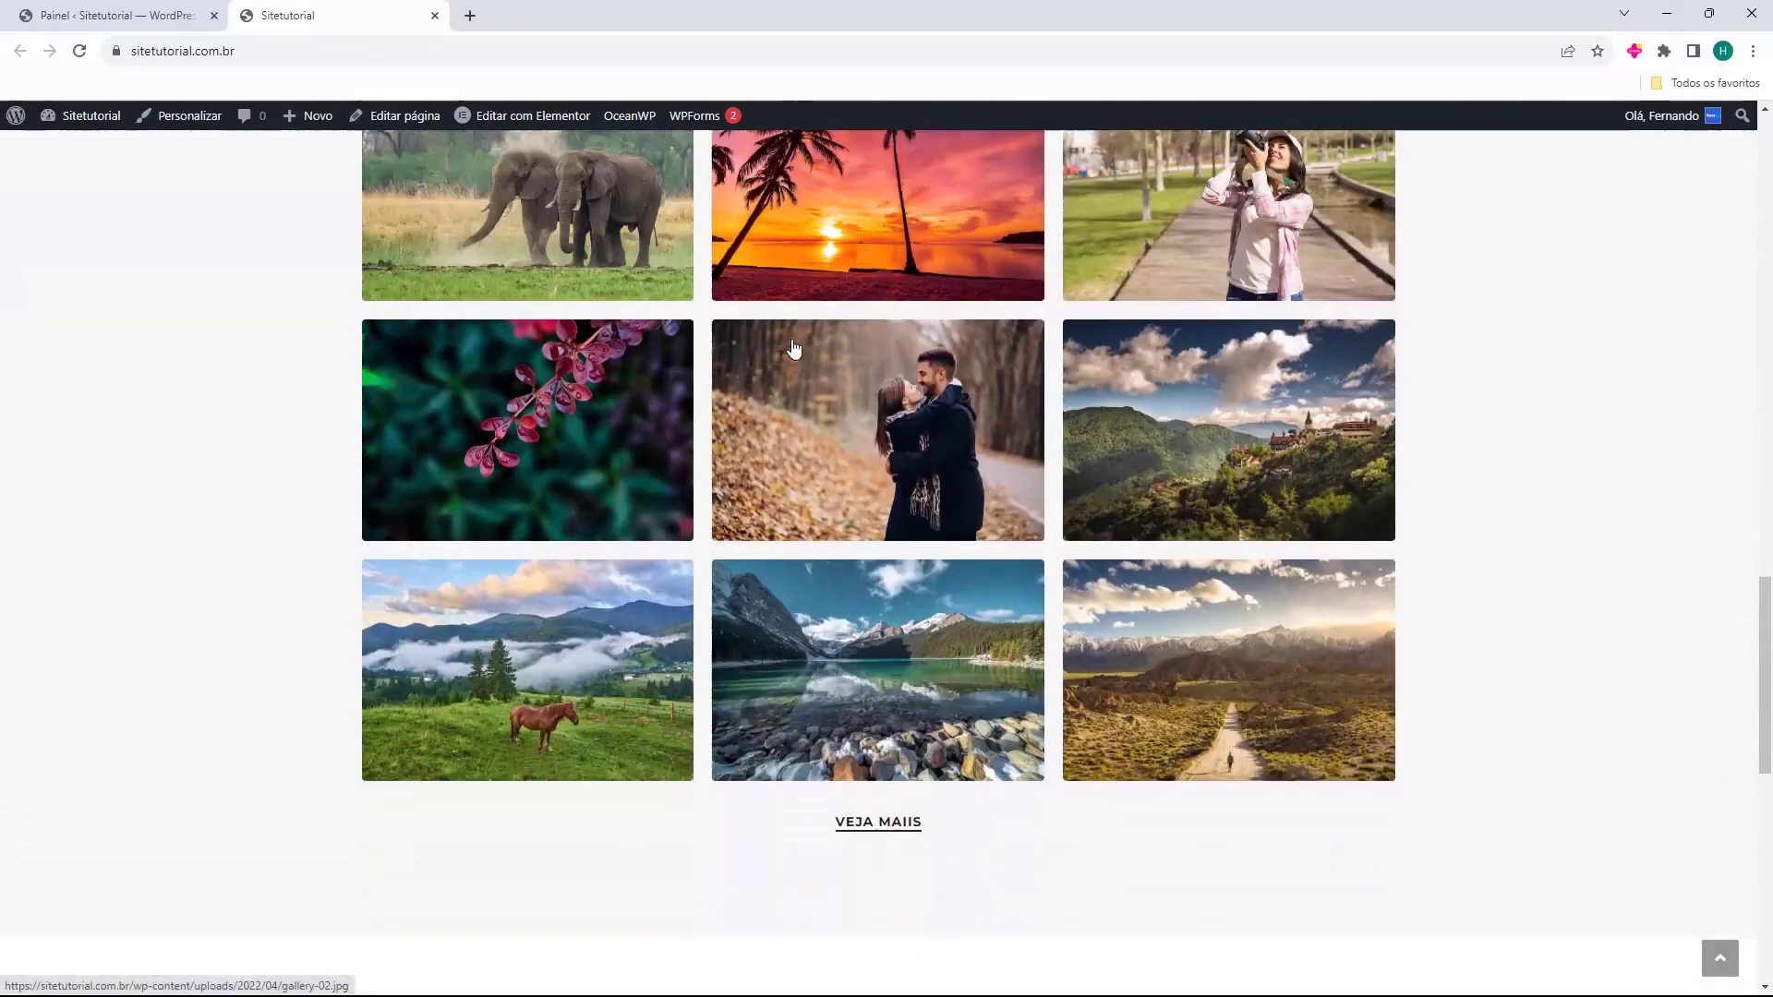
pyautogui.scroll(-4, 794, 360)
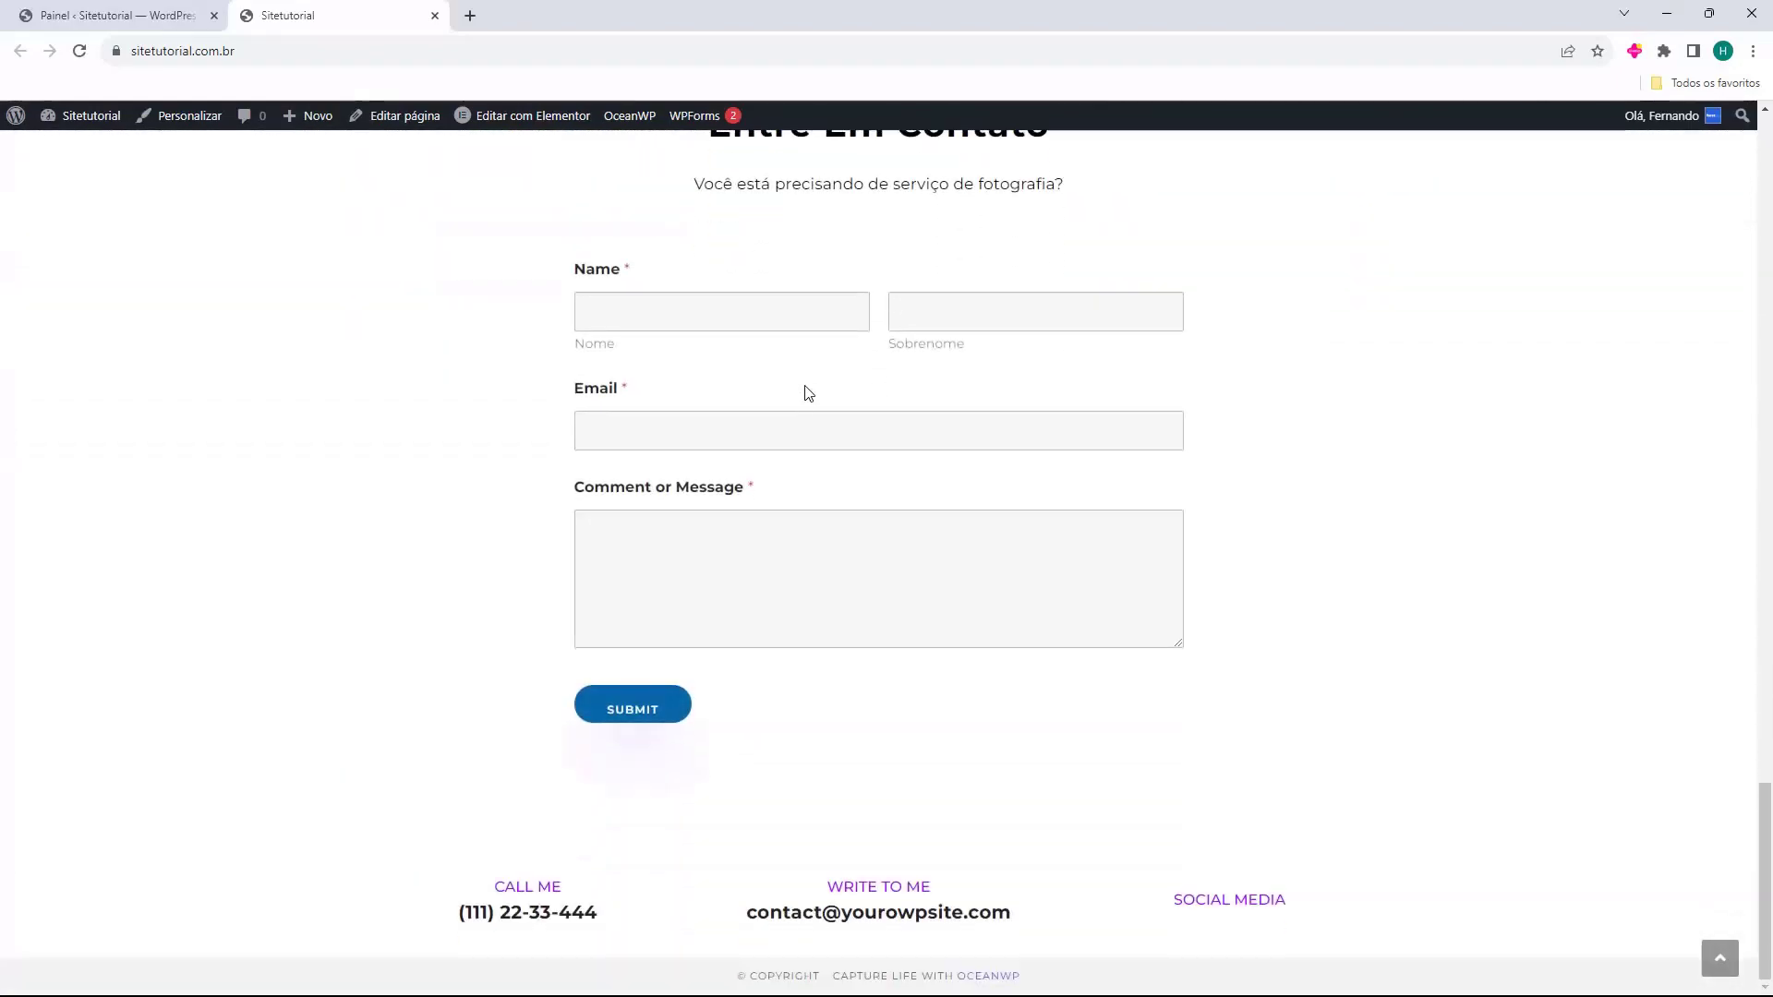
pyautogui.scroll(20, 830, 530)
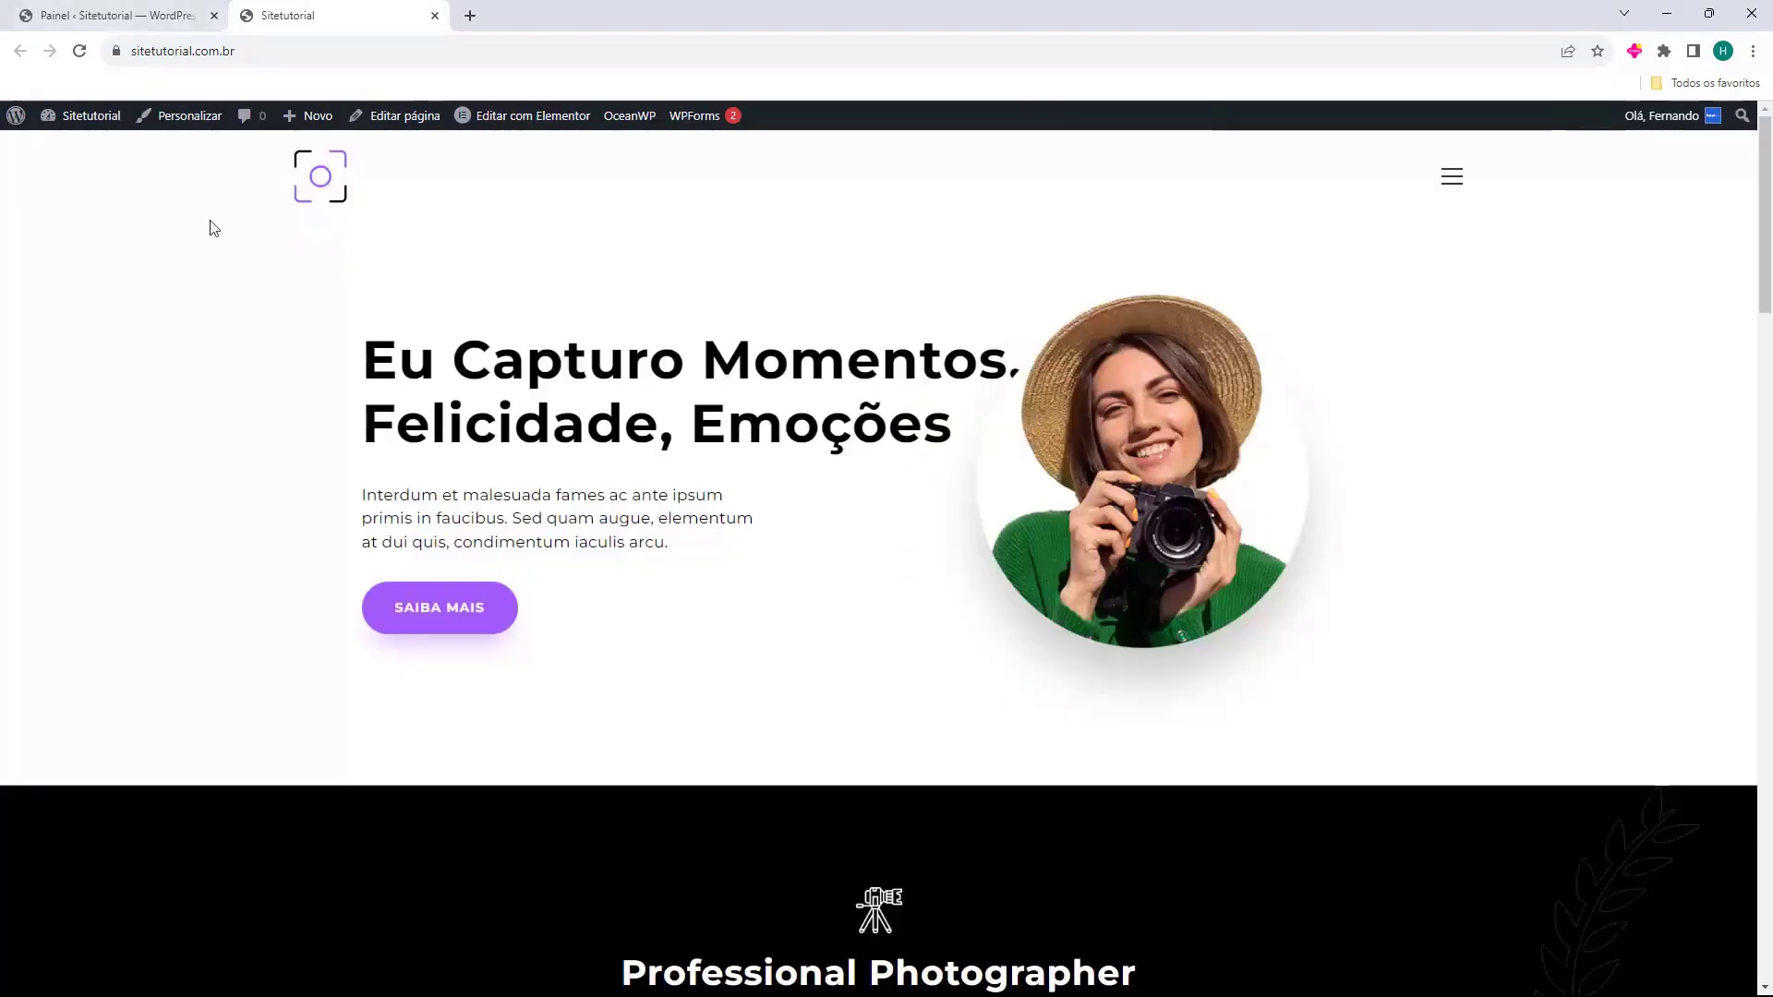
pyautogui.click(172, 15)
pyautogui.click(287, 15)
pyautogui.click(434, 14)
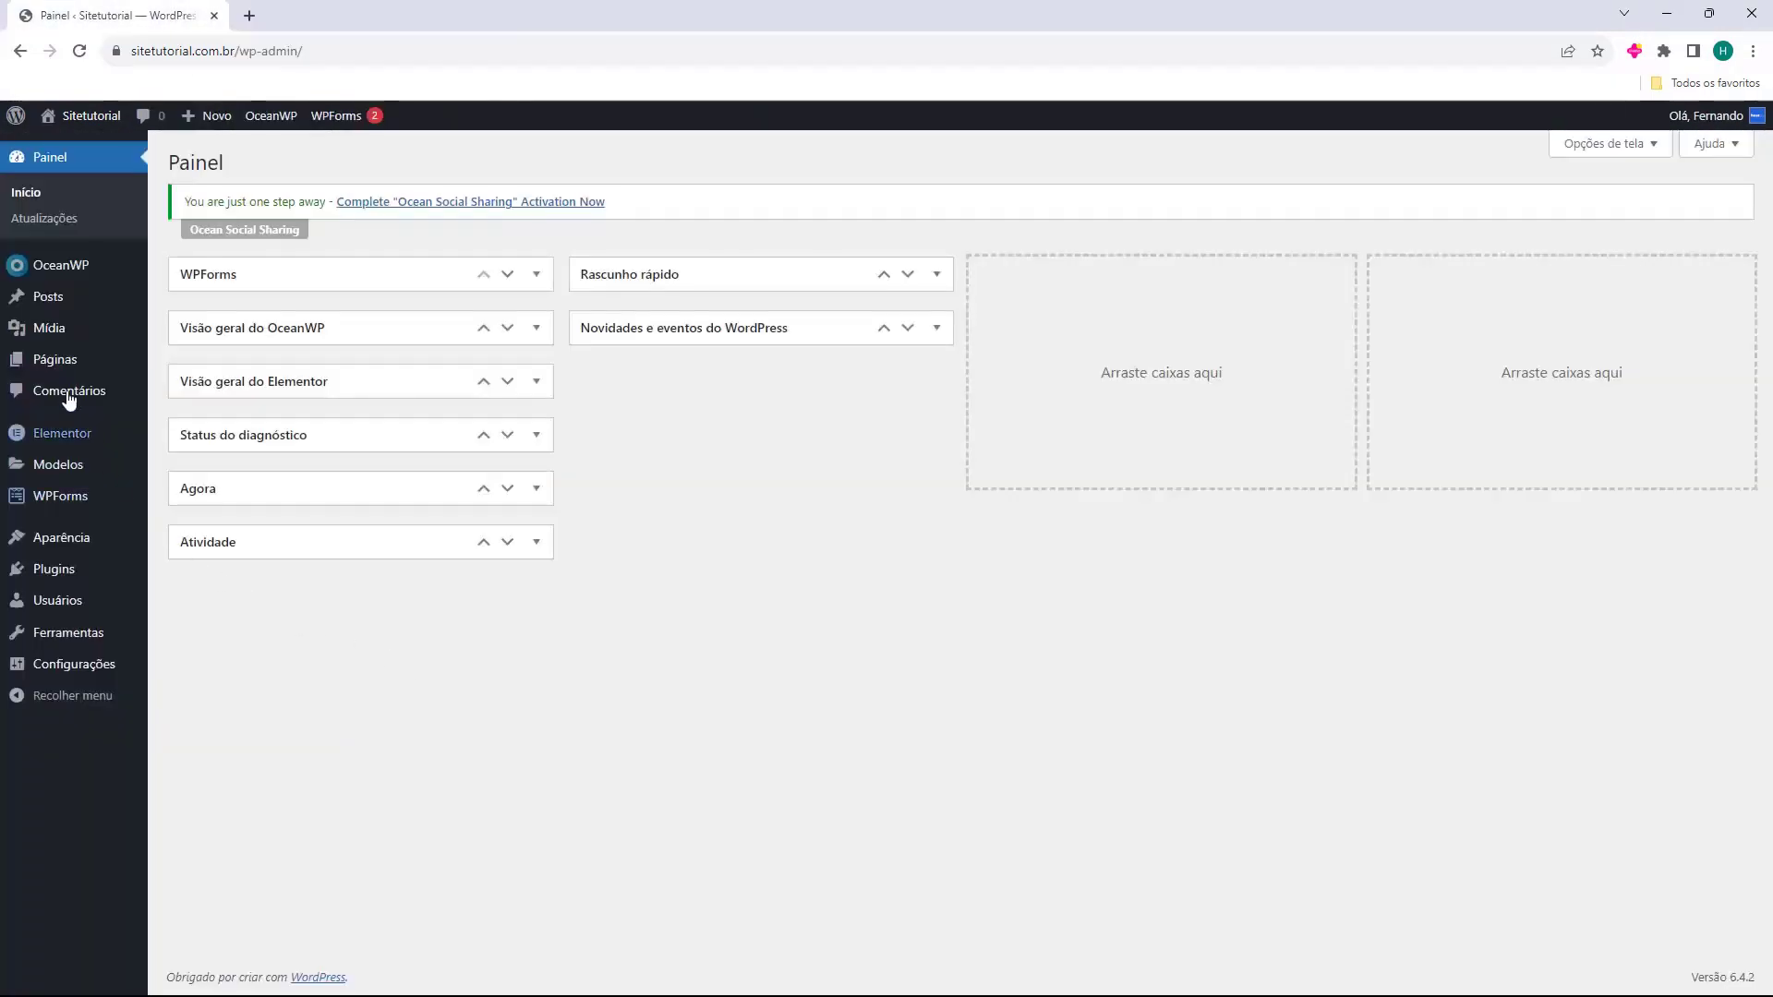
pyautogui.moveTo(55, 369)
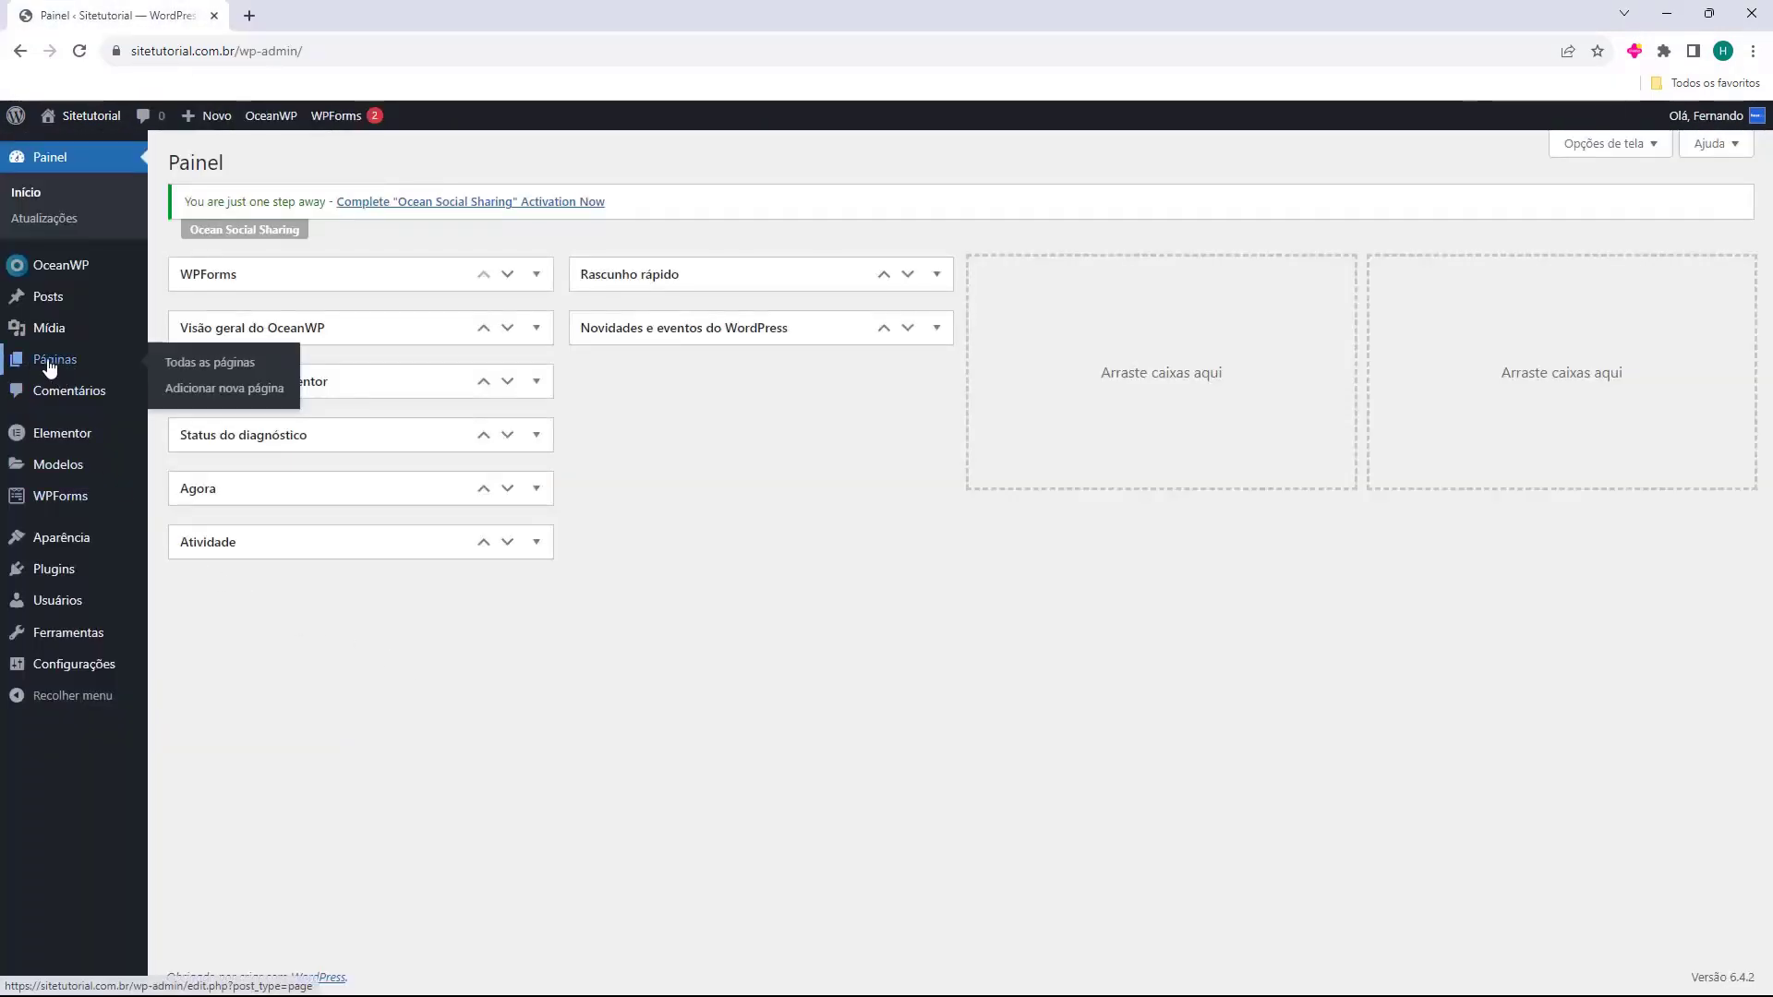
# From the Páginas list, inspect the 'Entre em contato' page in Elementor, then close it.
pyautogui.click(43, 367)
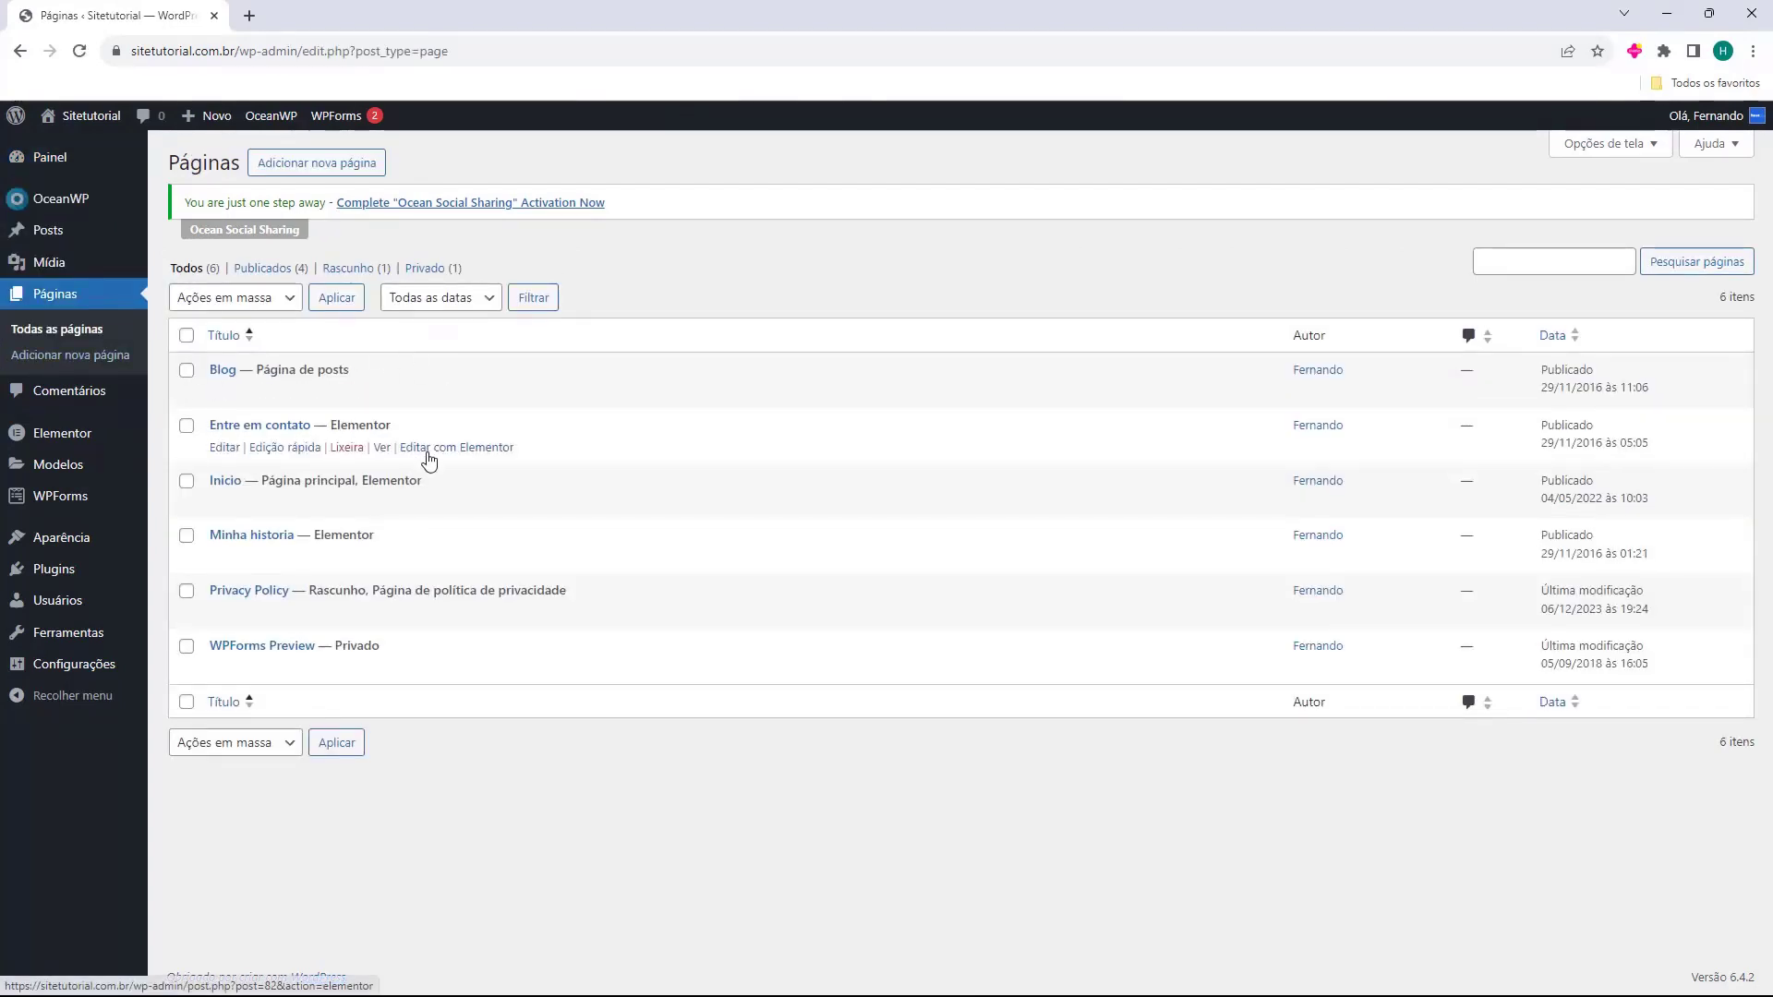
pyautogui.click(436, 450)
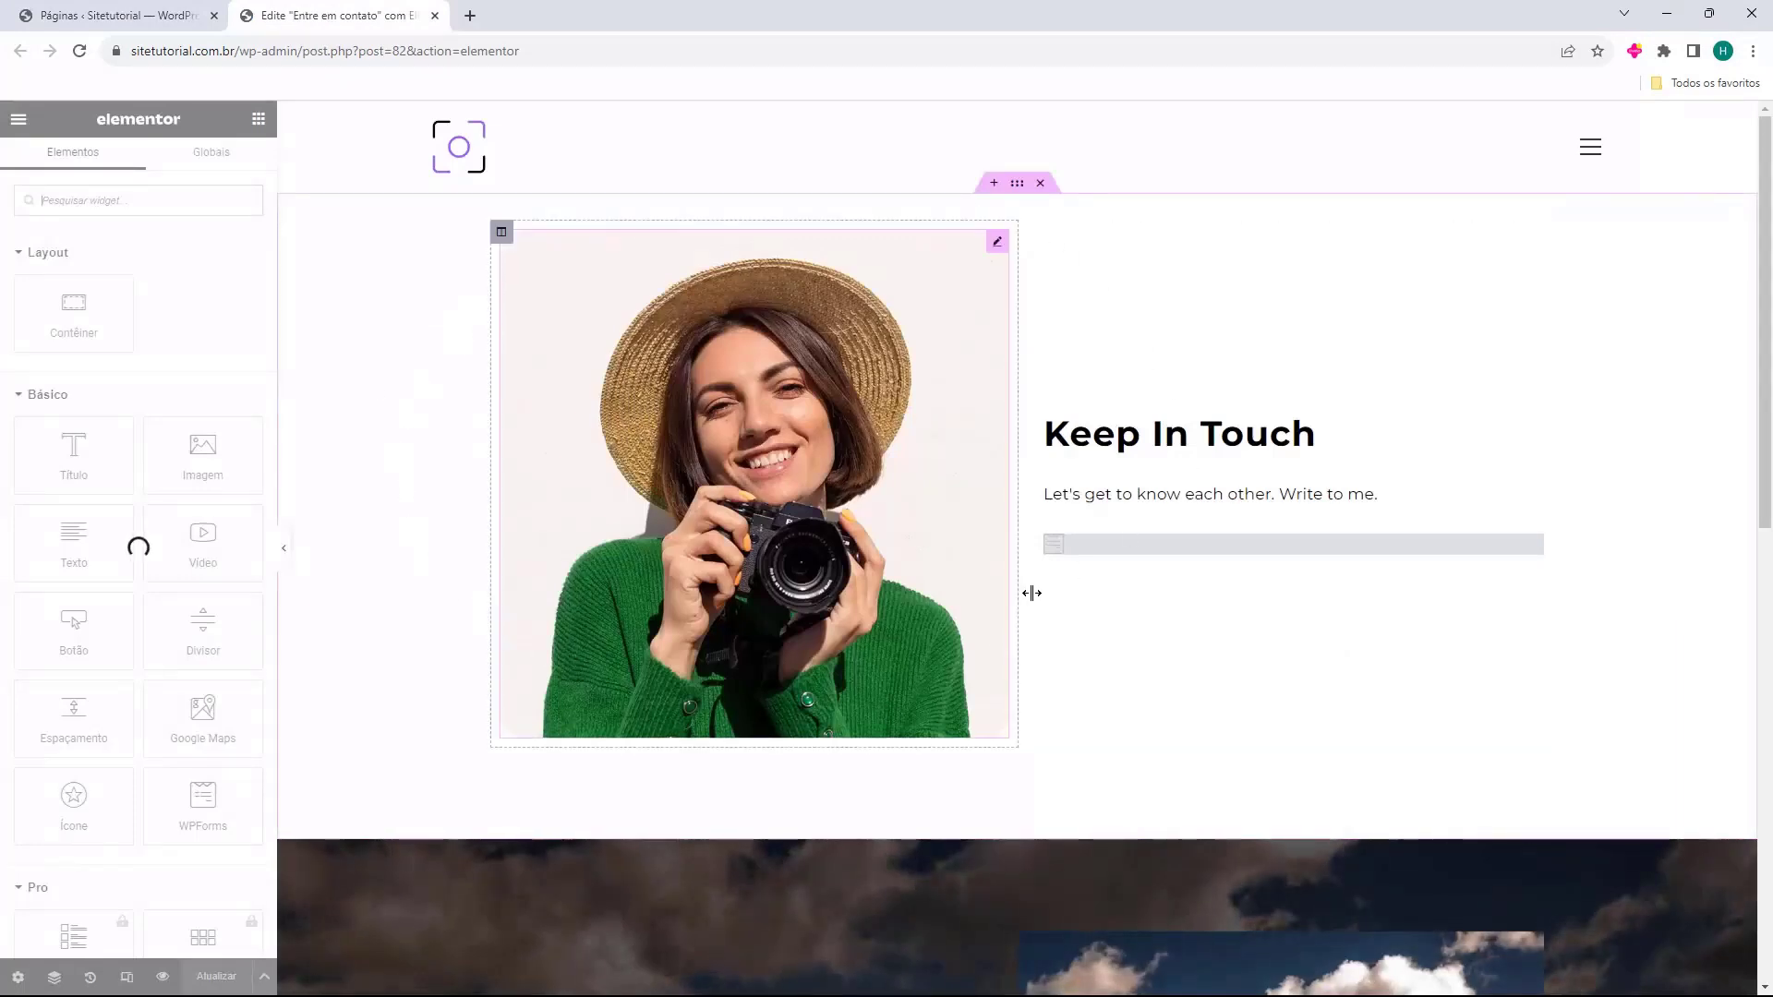
pyautogui.scroll(-7, 1049, 388)
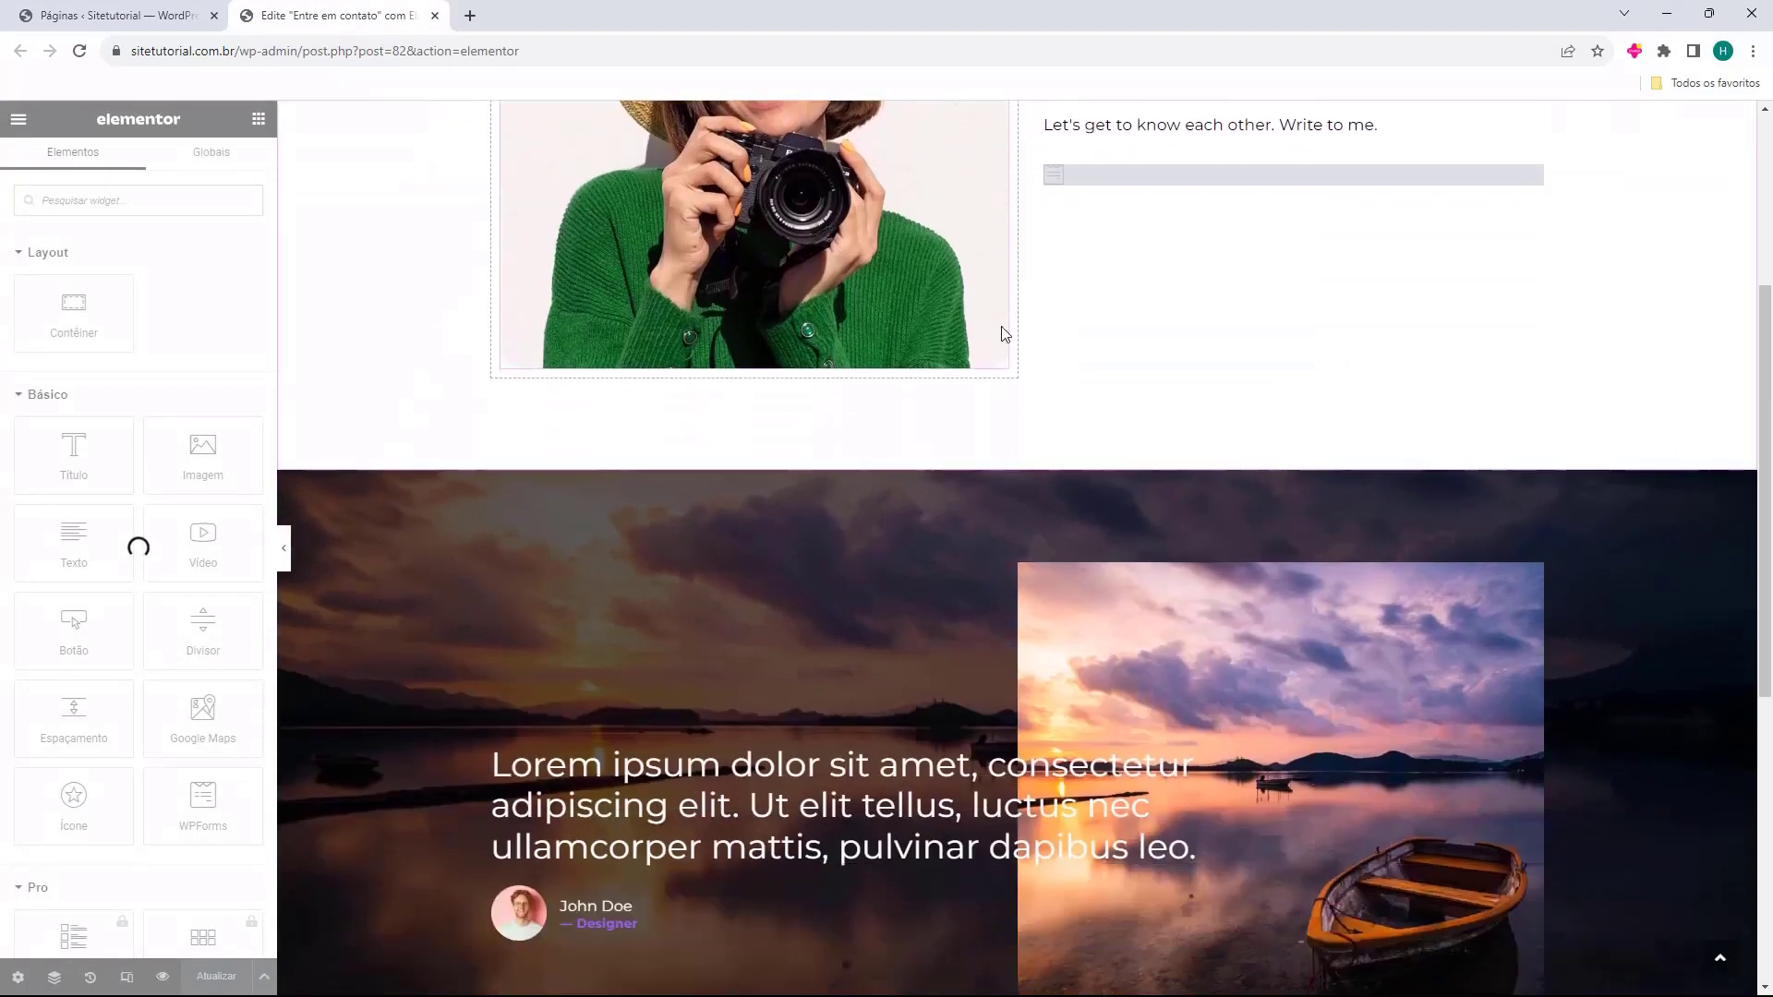
pyautogui.scroll(7, 1001, 329)
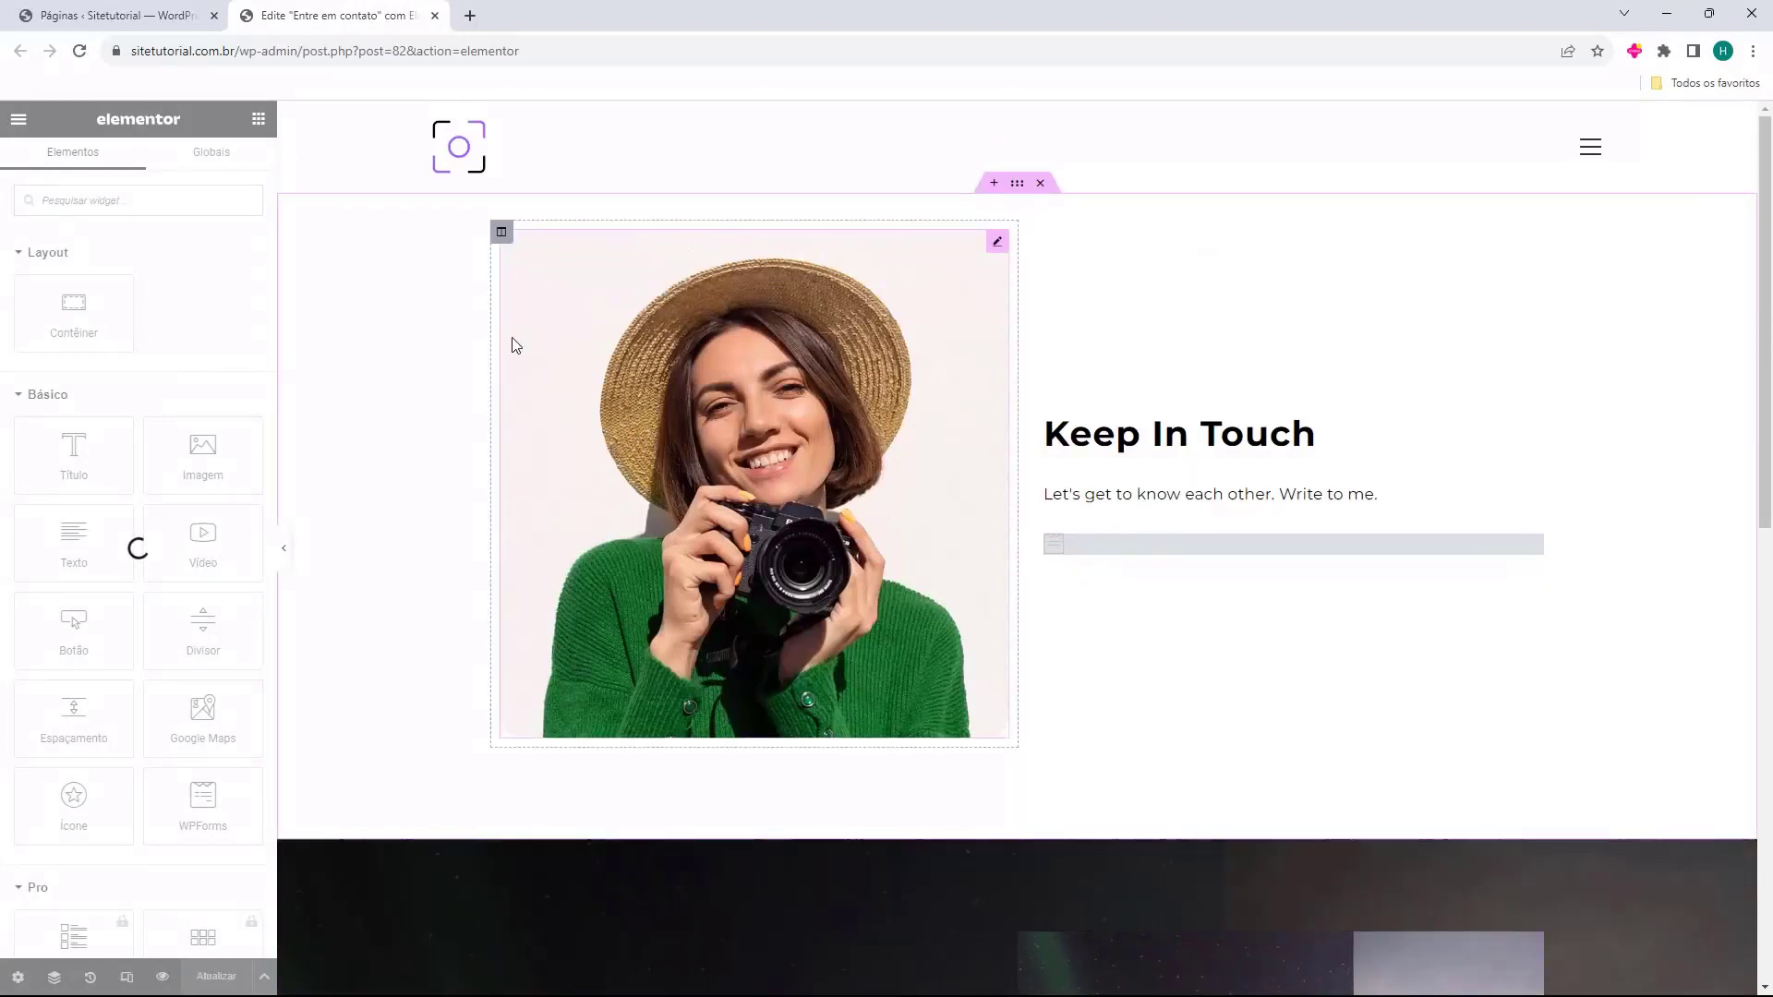
pyautogui.hotkey('ctrl', 'w')
# Inspect the 'Minha historia' page and its Testimonials heading in Elementor, then close it.
pyautogui.middleClick(474, 558)
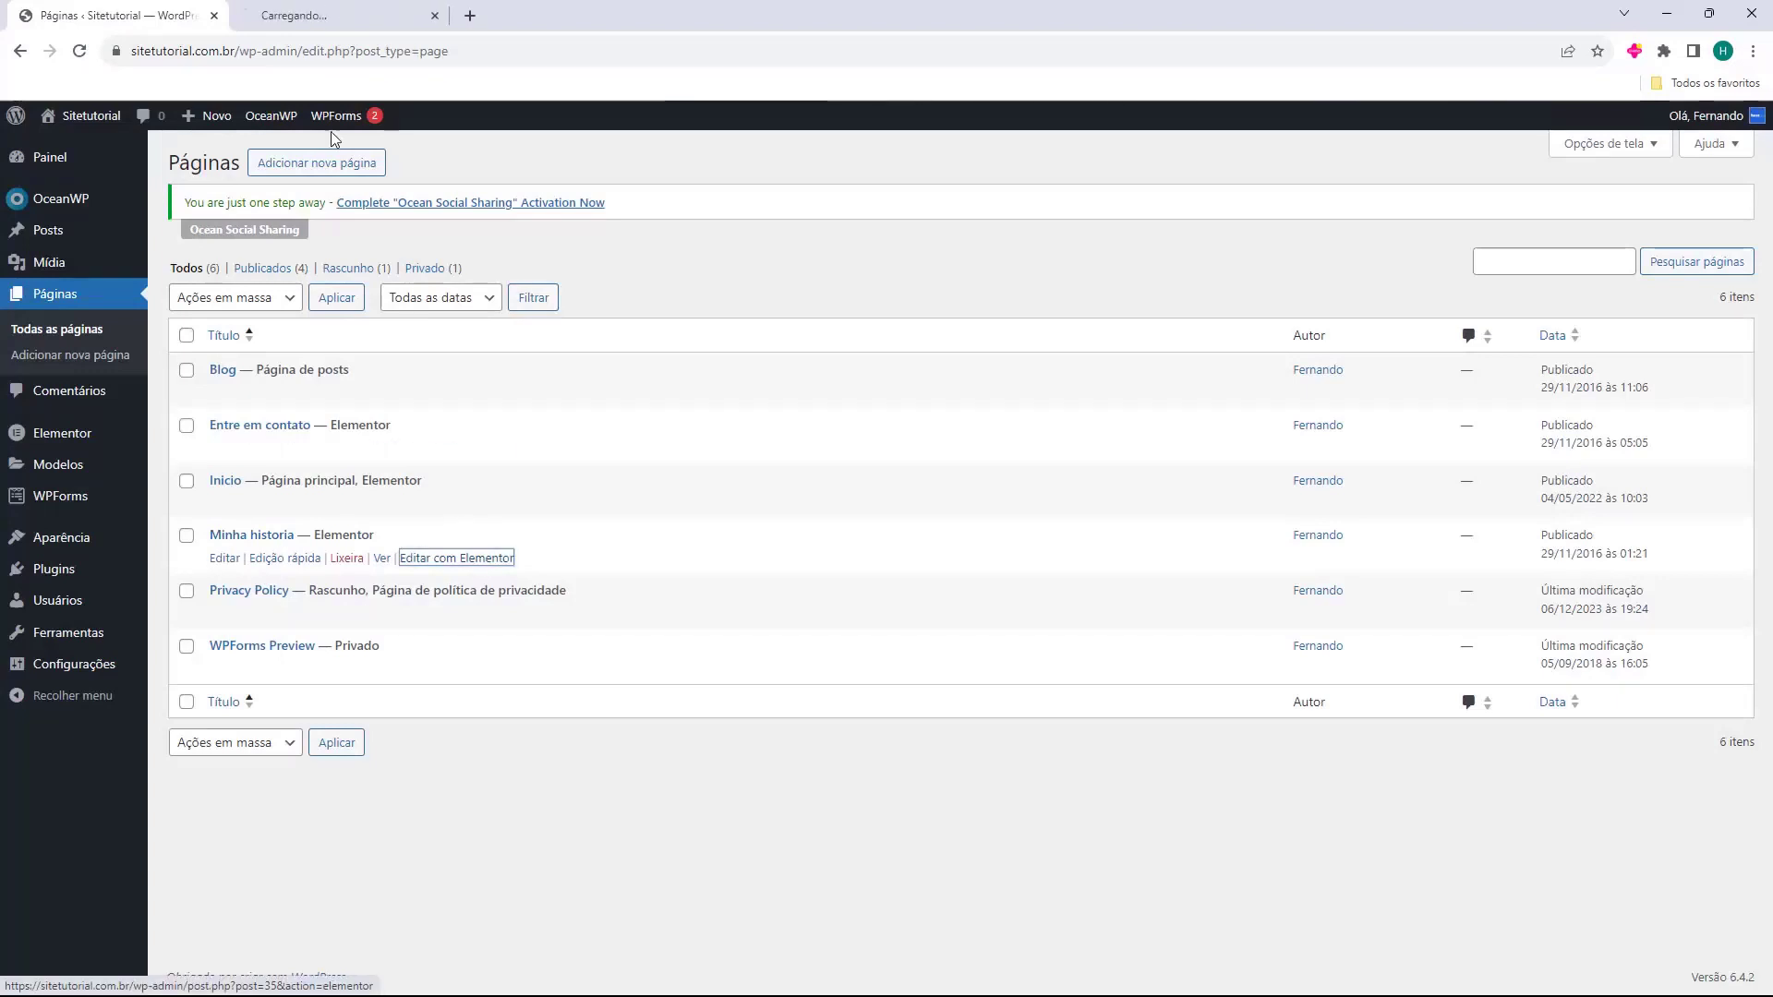
pyautogui.click(305, 16)
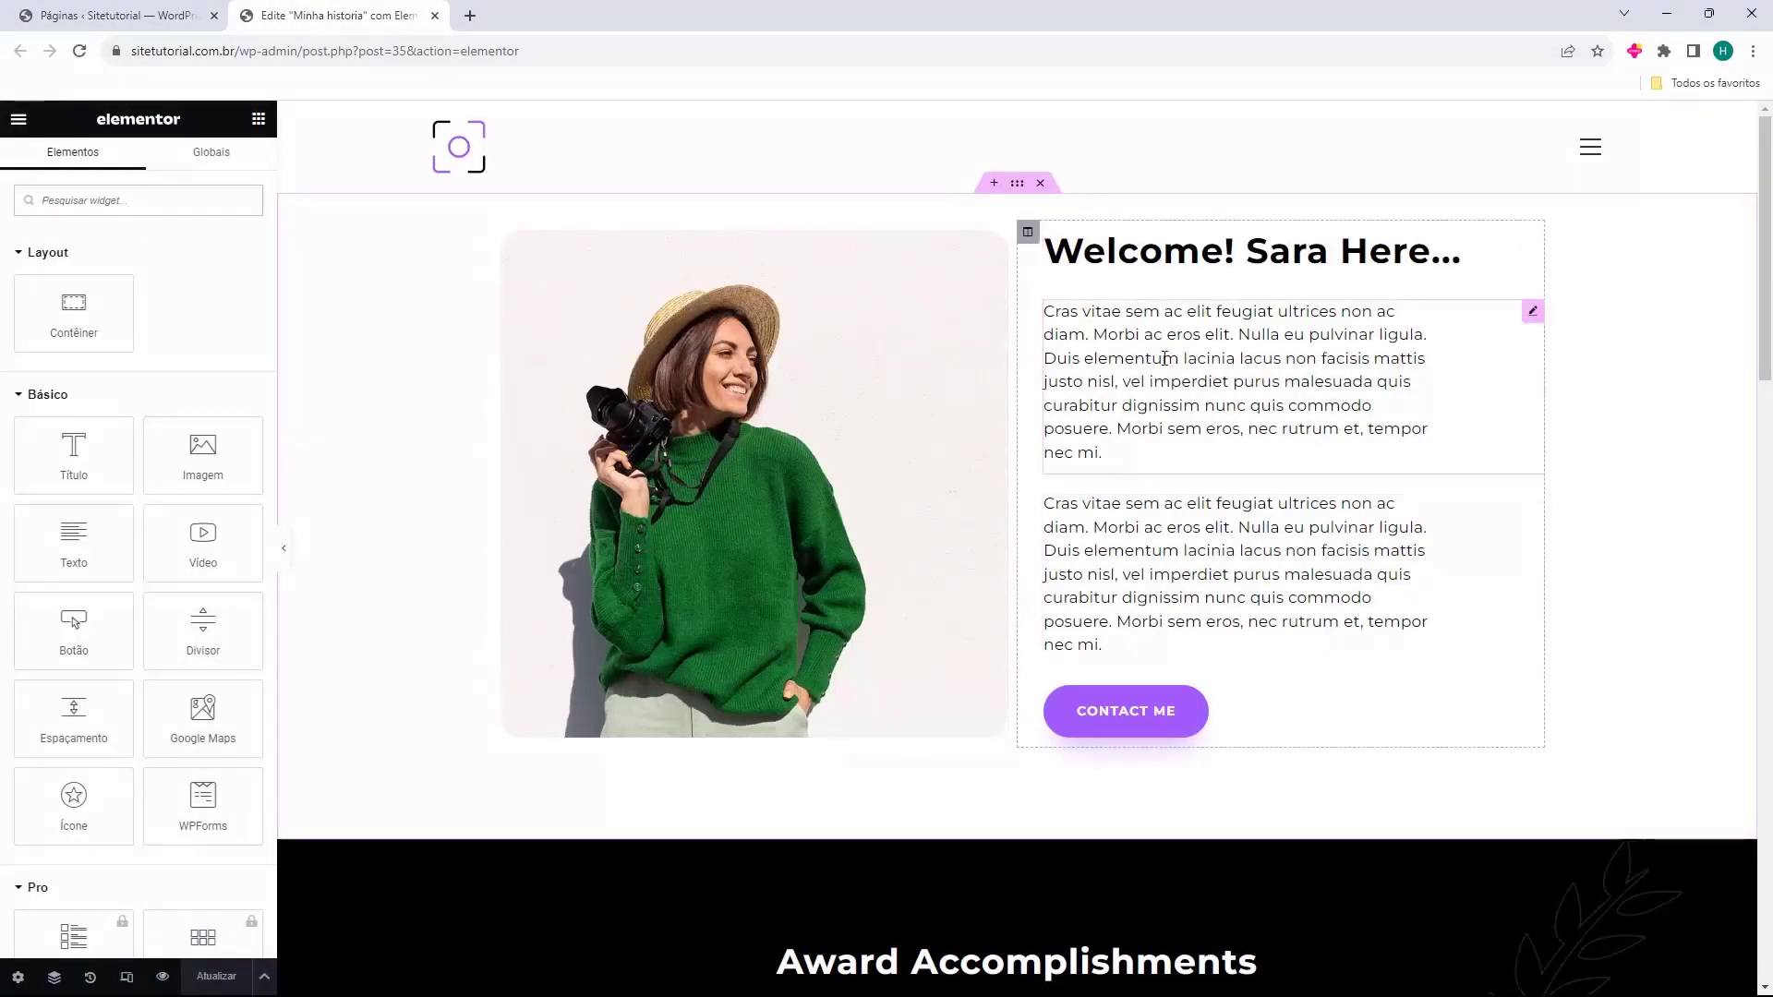
pyautogui.scroll(-5, 1020, 415)
pyautogui.scroll(-8, 1014, 386)
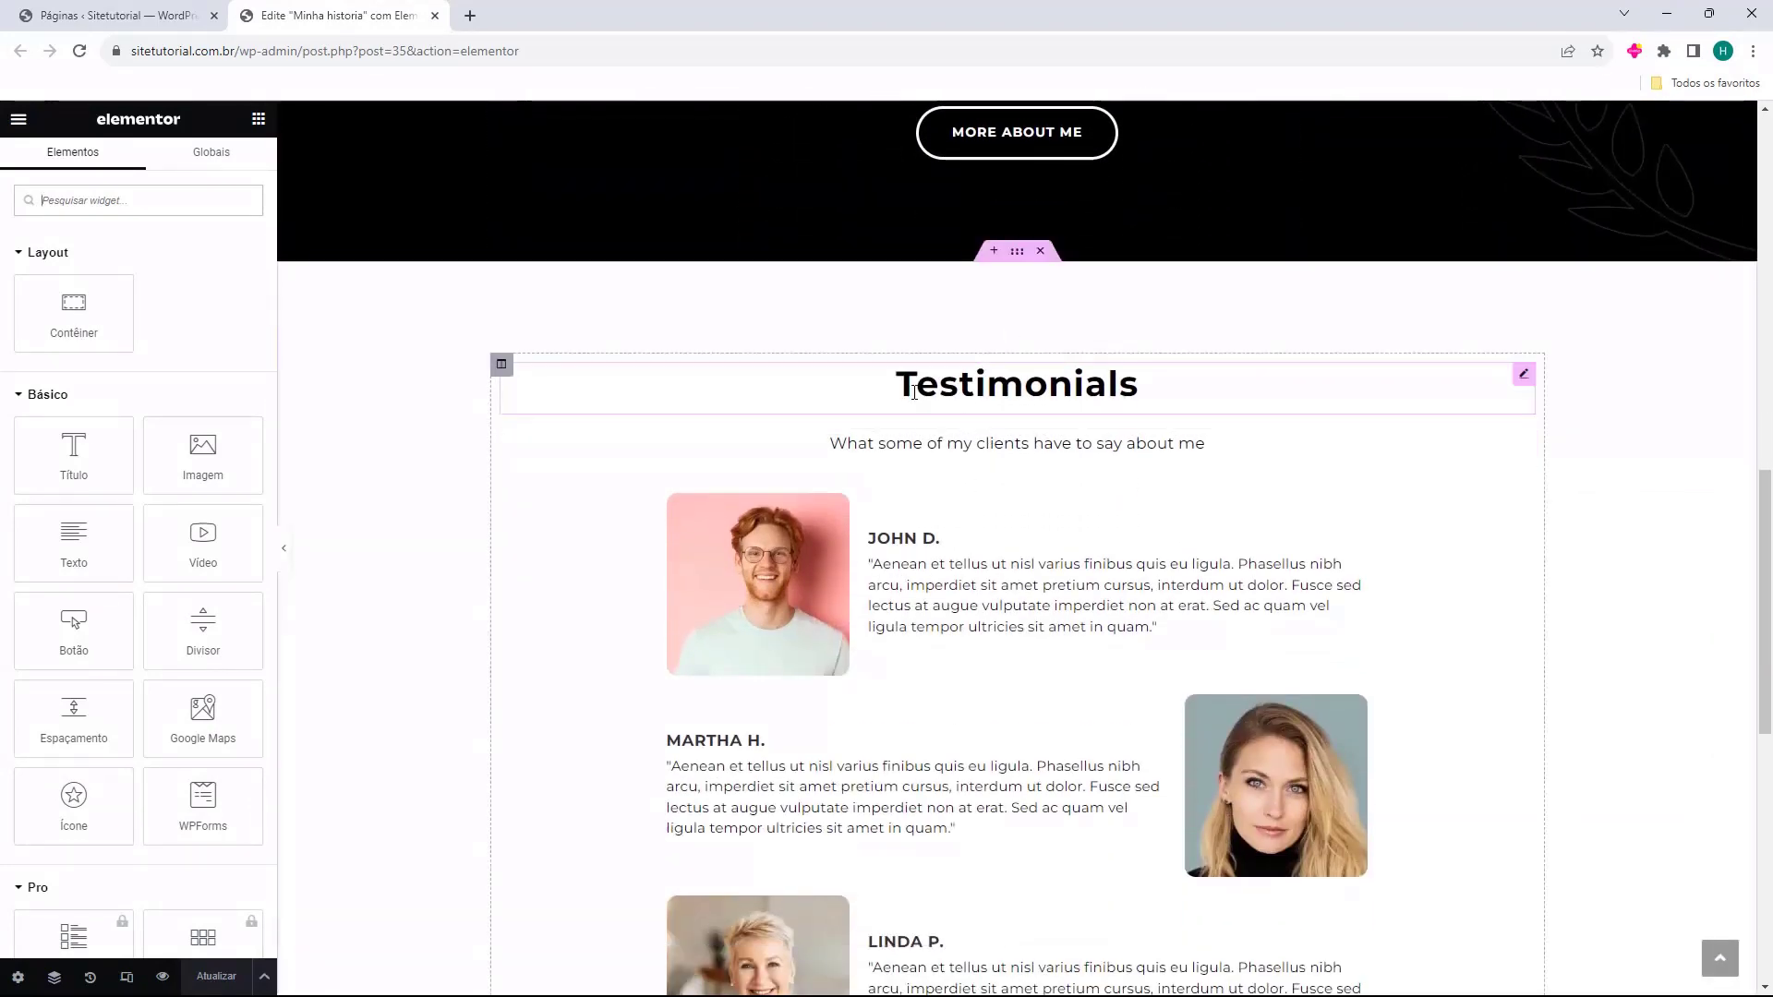
pyautogui.moveTo(886, 395); pyautogui.dragTo(1159, 392)
pyautogui.click(1119, 388)
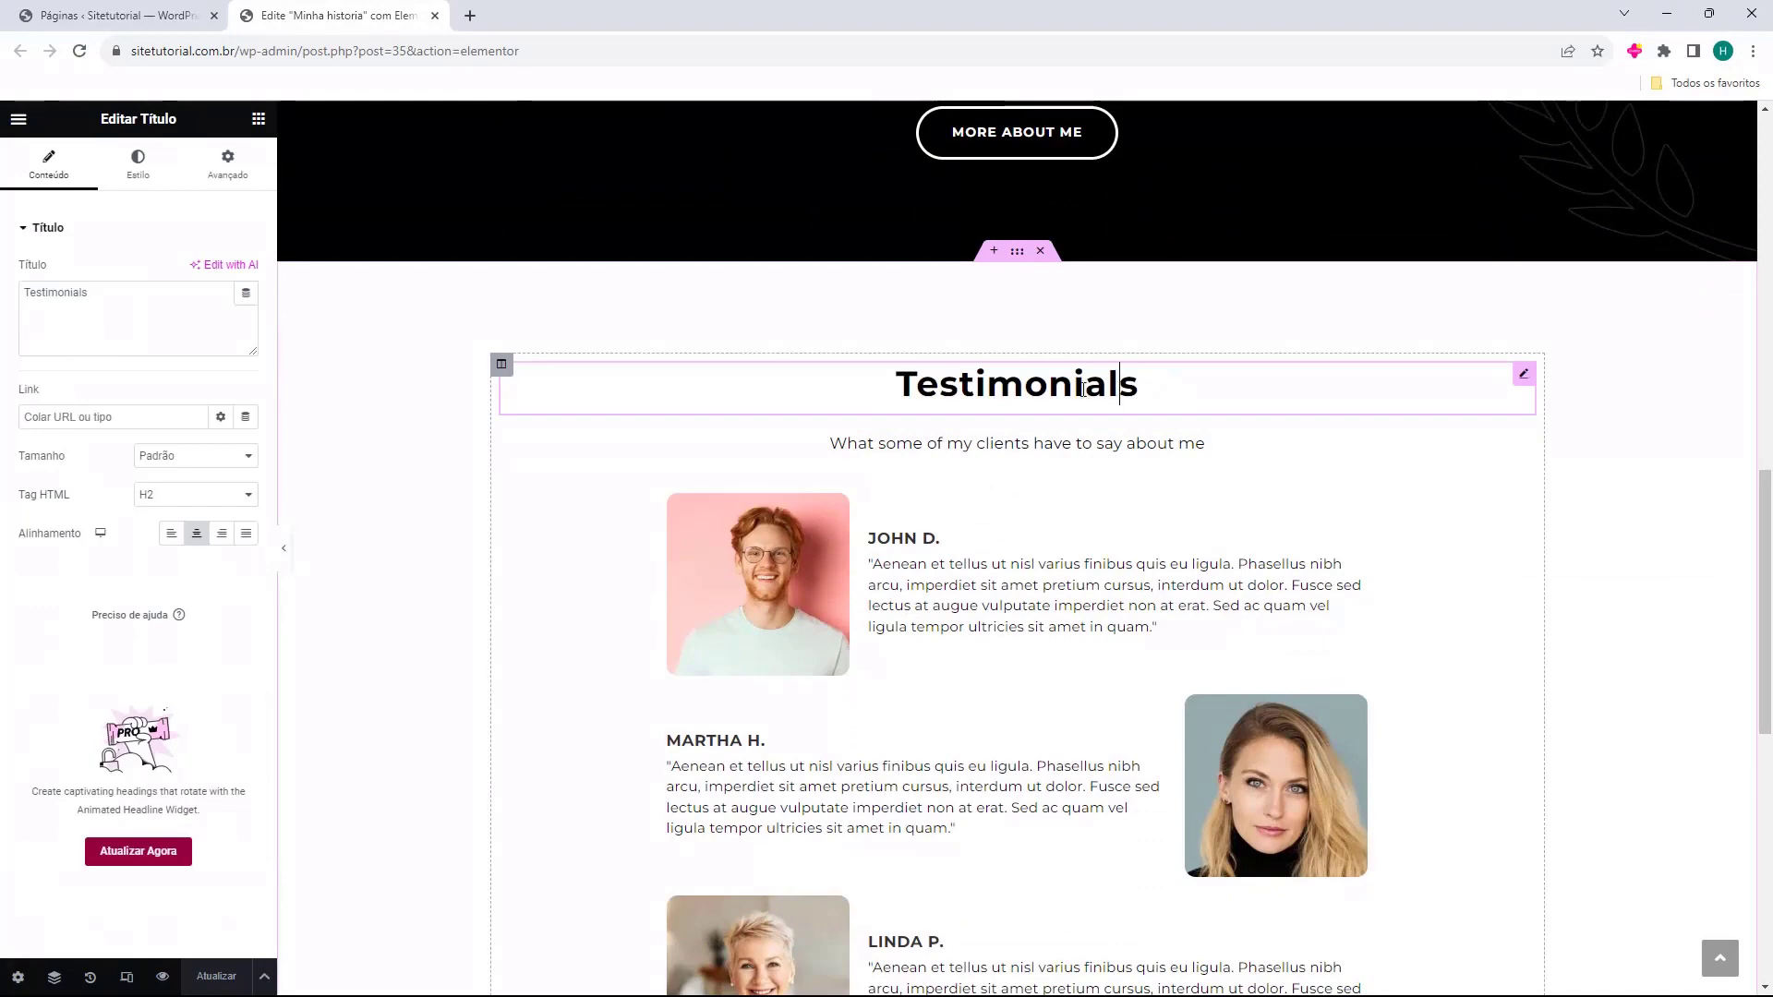
pyautogui.scroll(-9, 891, 369)
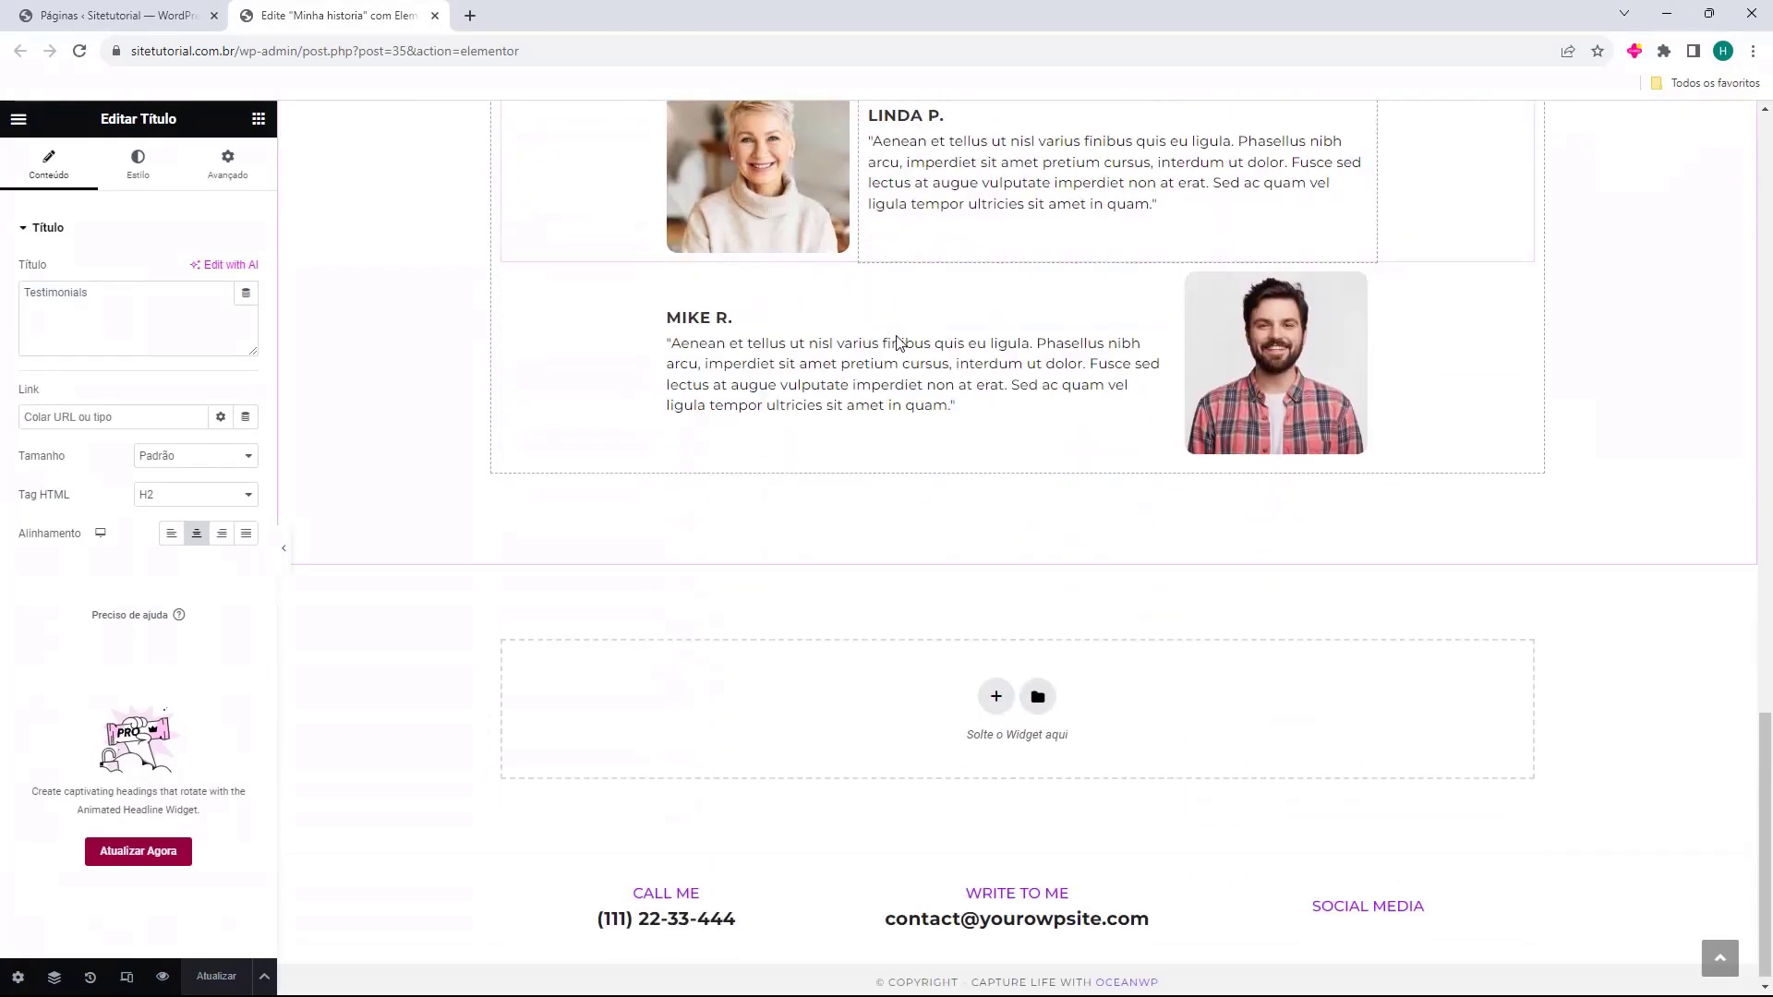
pyautogui.scroll(15, 895, 342)
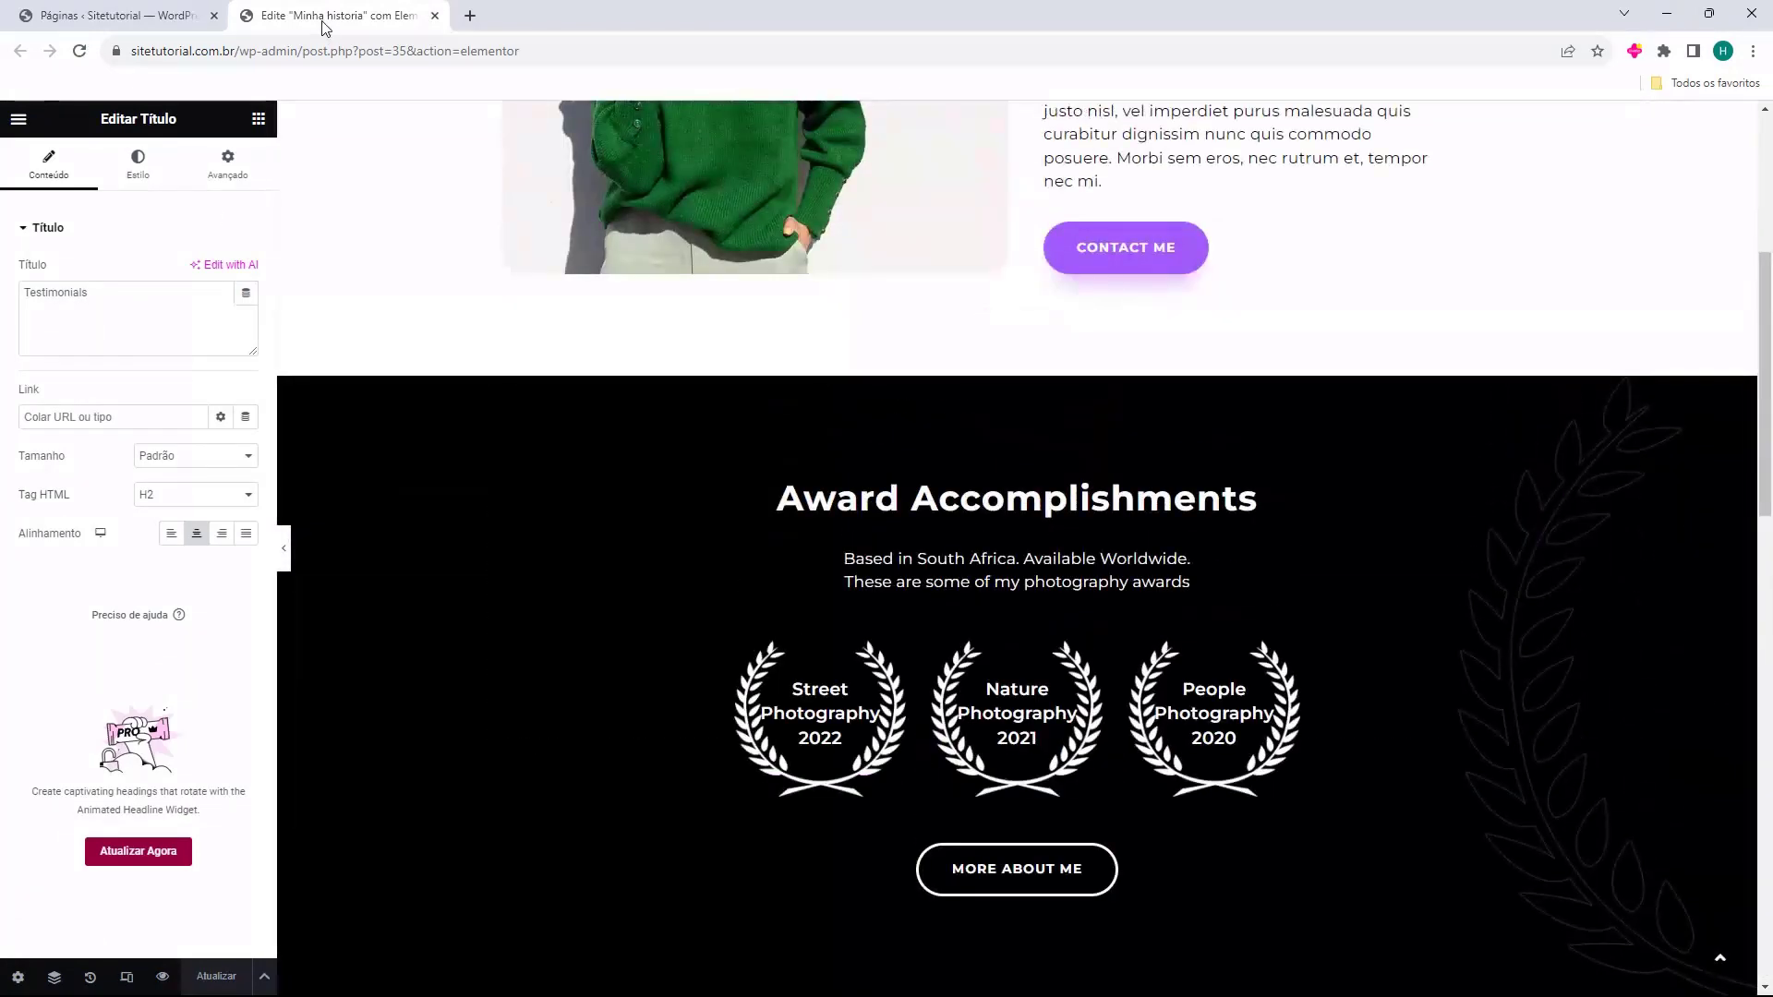
pyautogui.middleClick(323, 28)
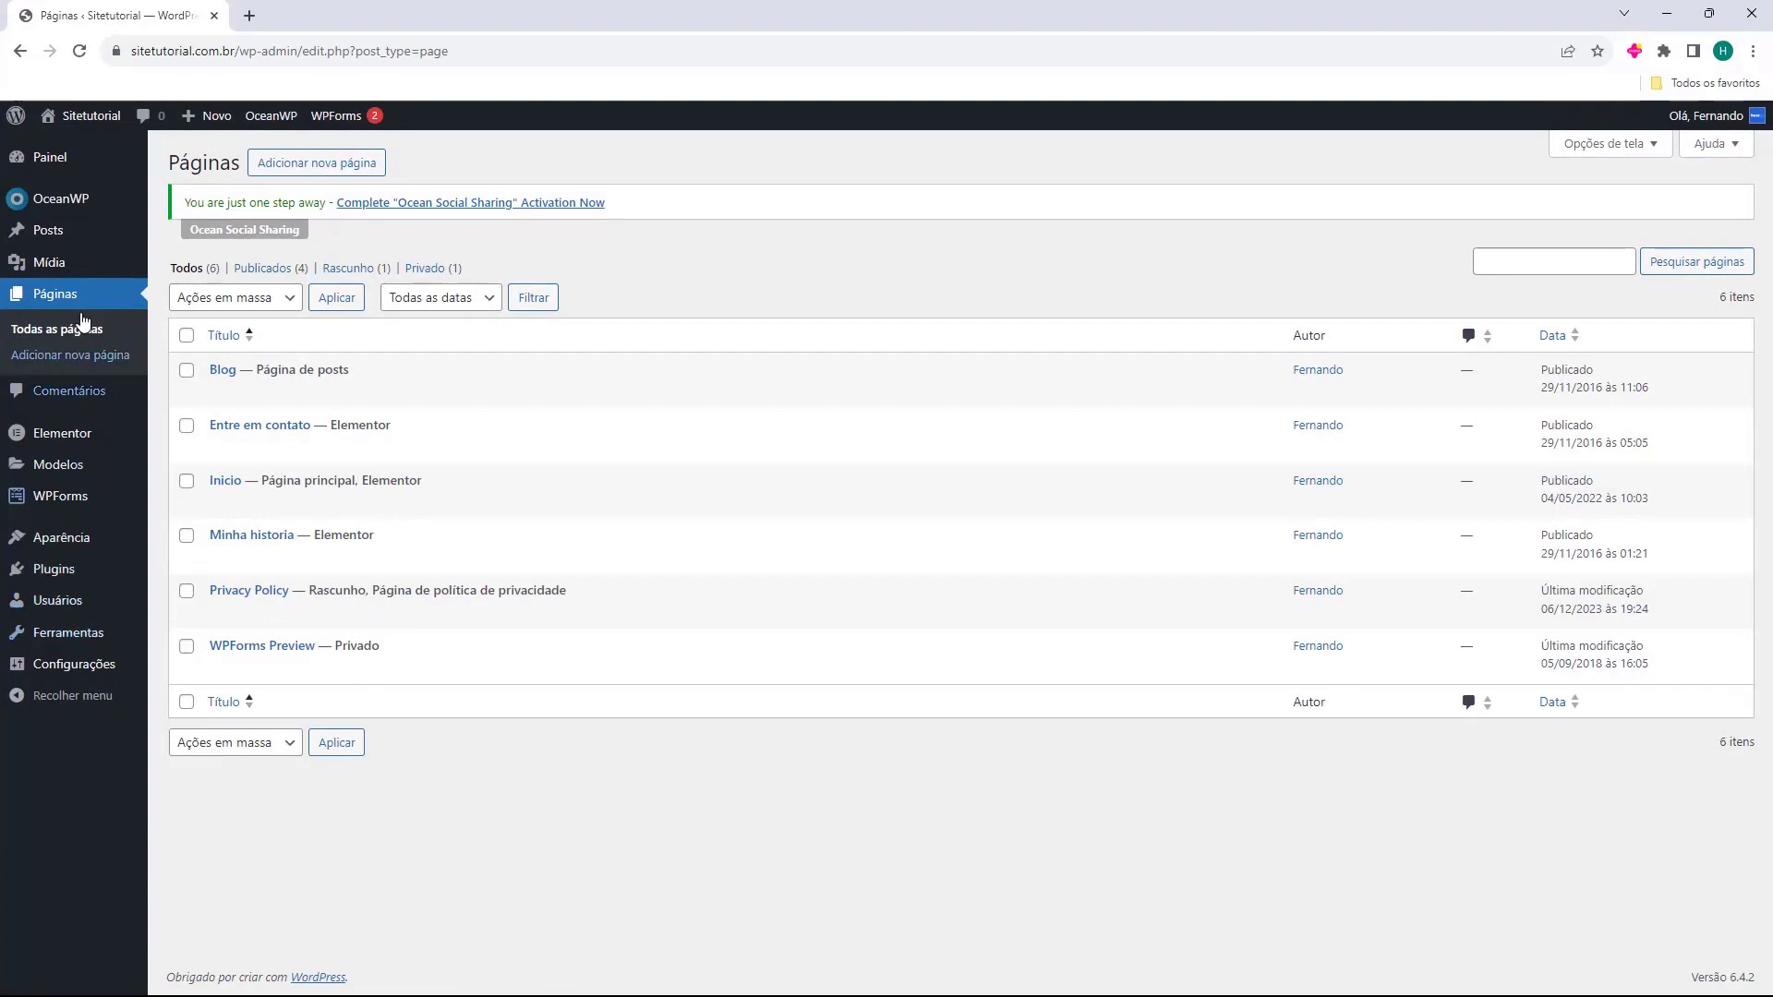
# Open Personalizar for the active OceanWP theme from Aparência > Temas.
pyautogui.moveTo(33, 547)
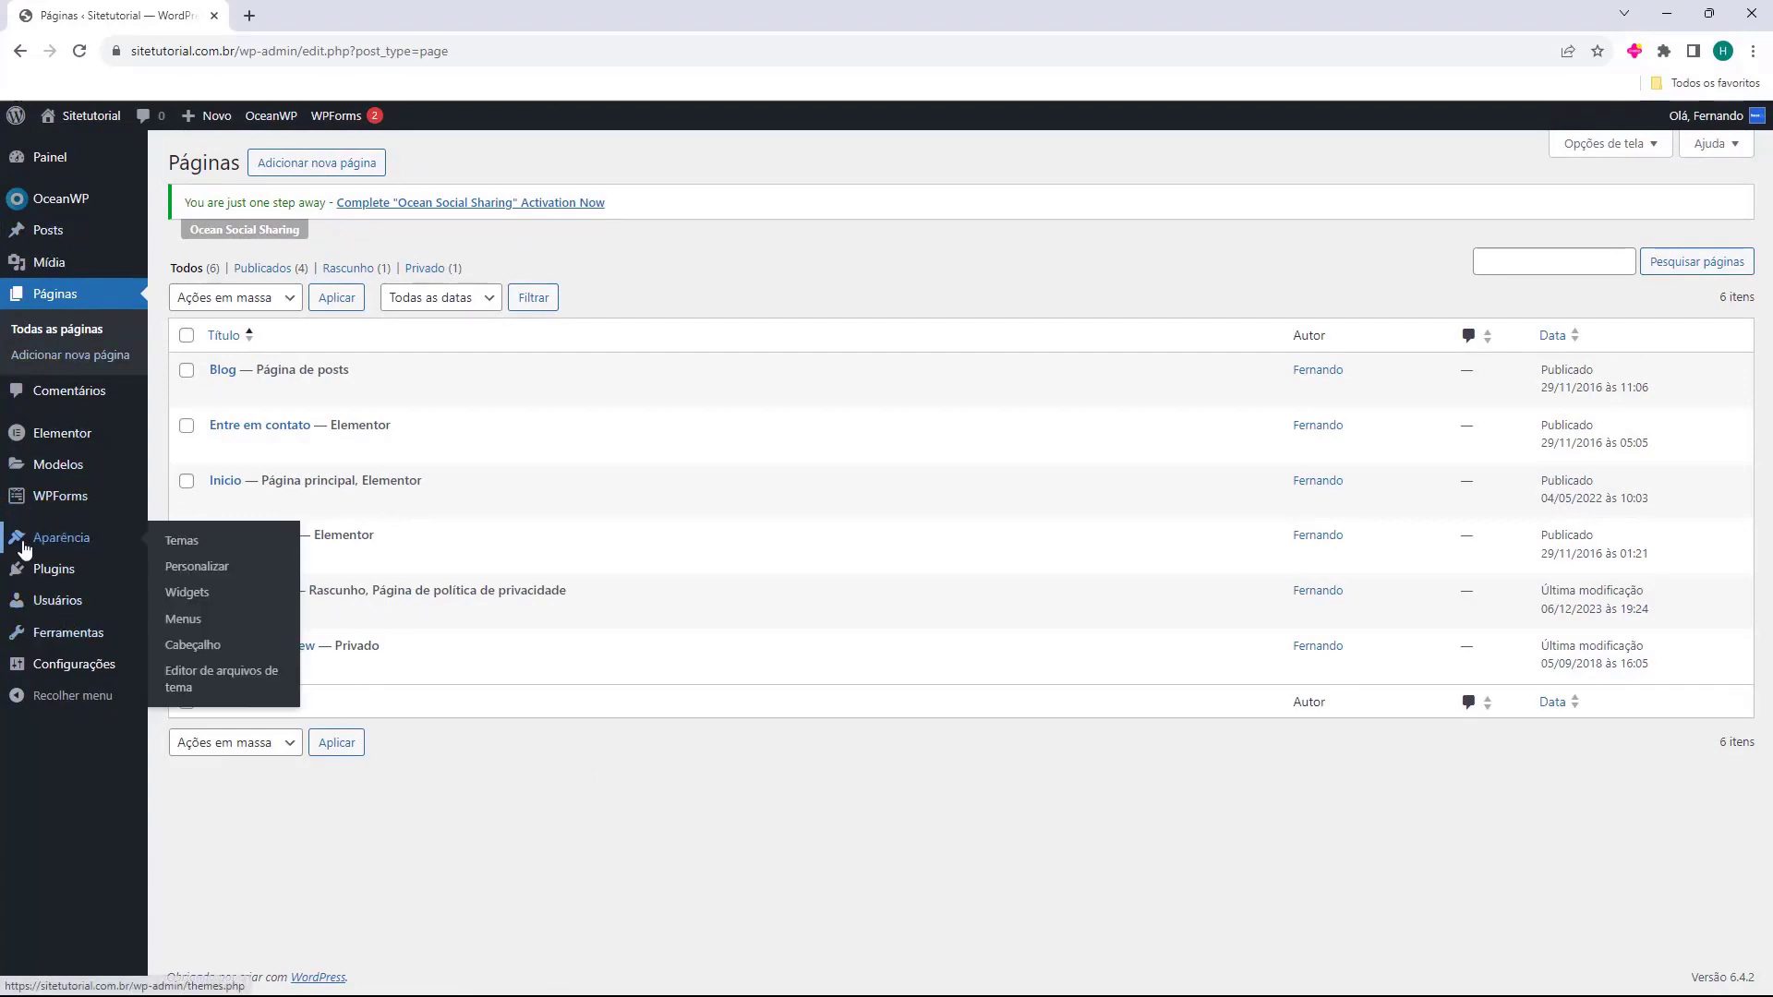
pyautogui.click(49, 549)
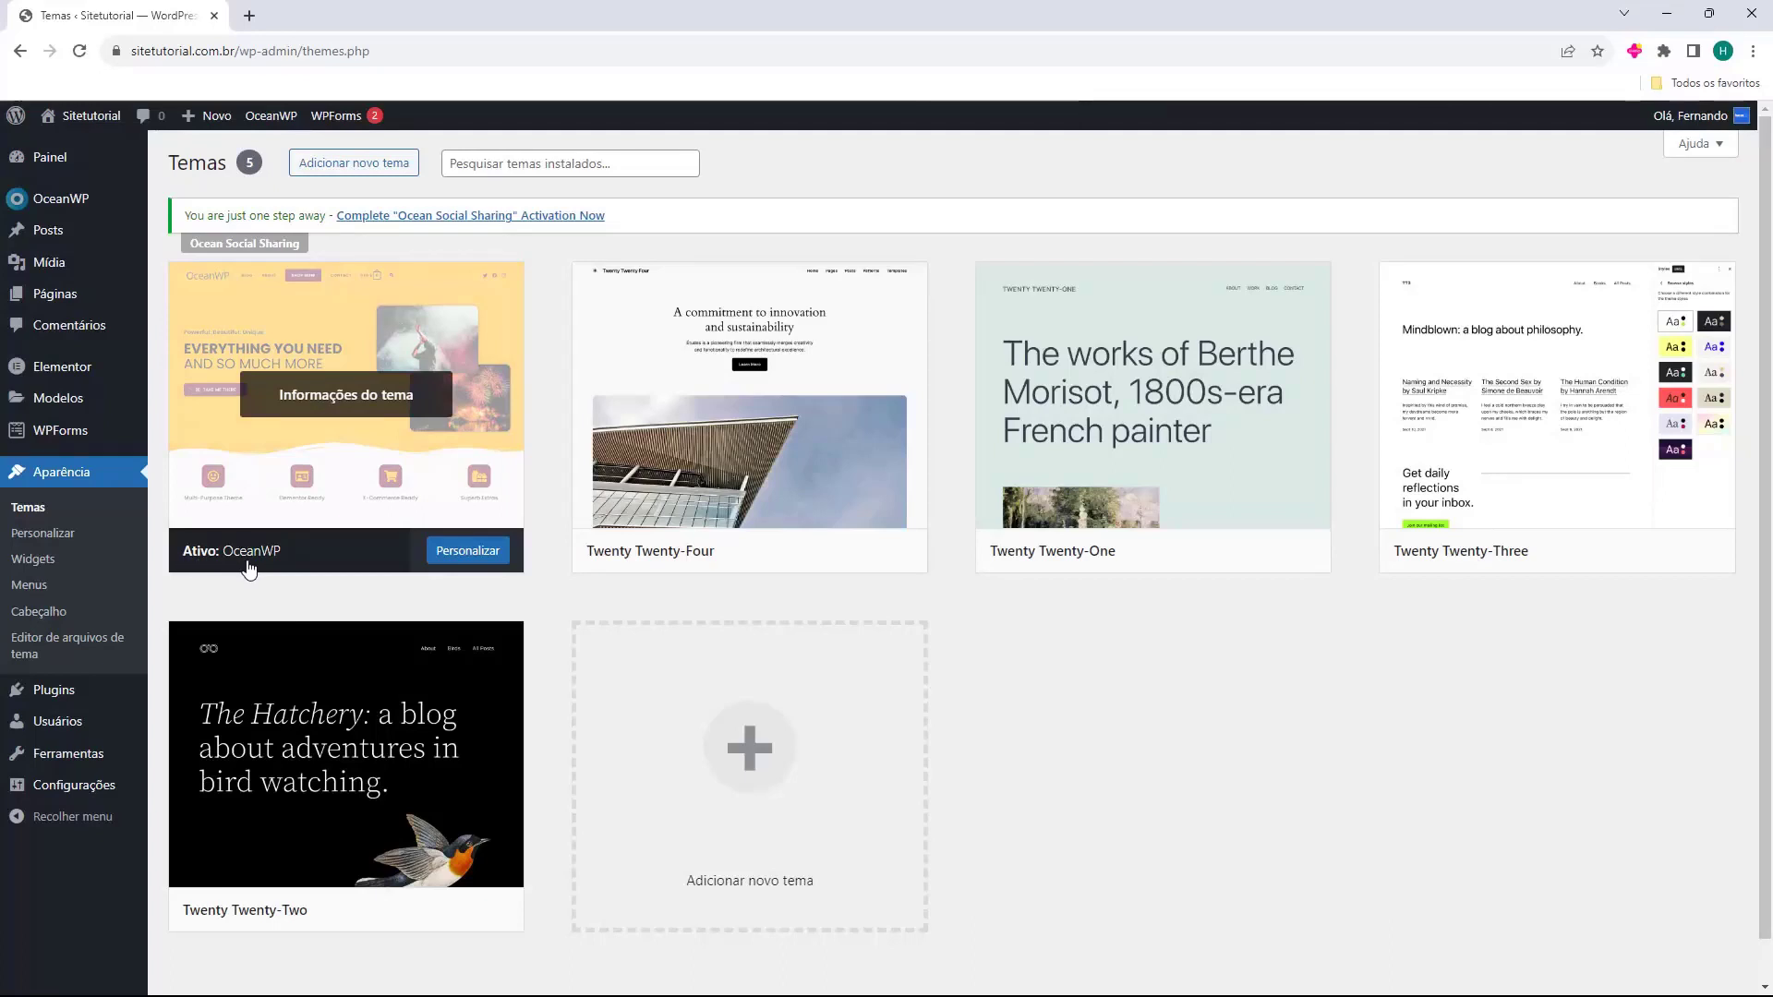
pyautogui.click(468, 552)
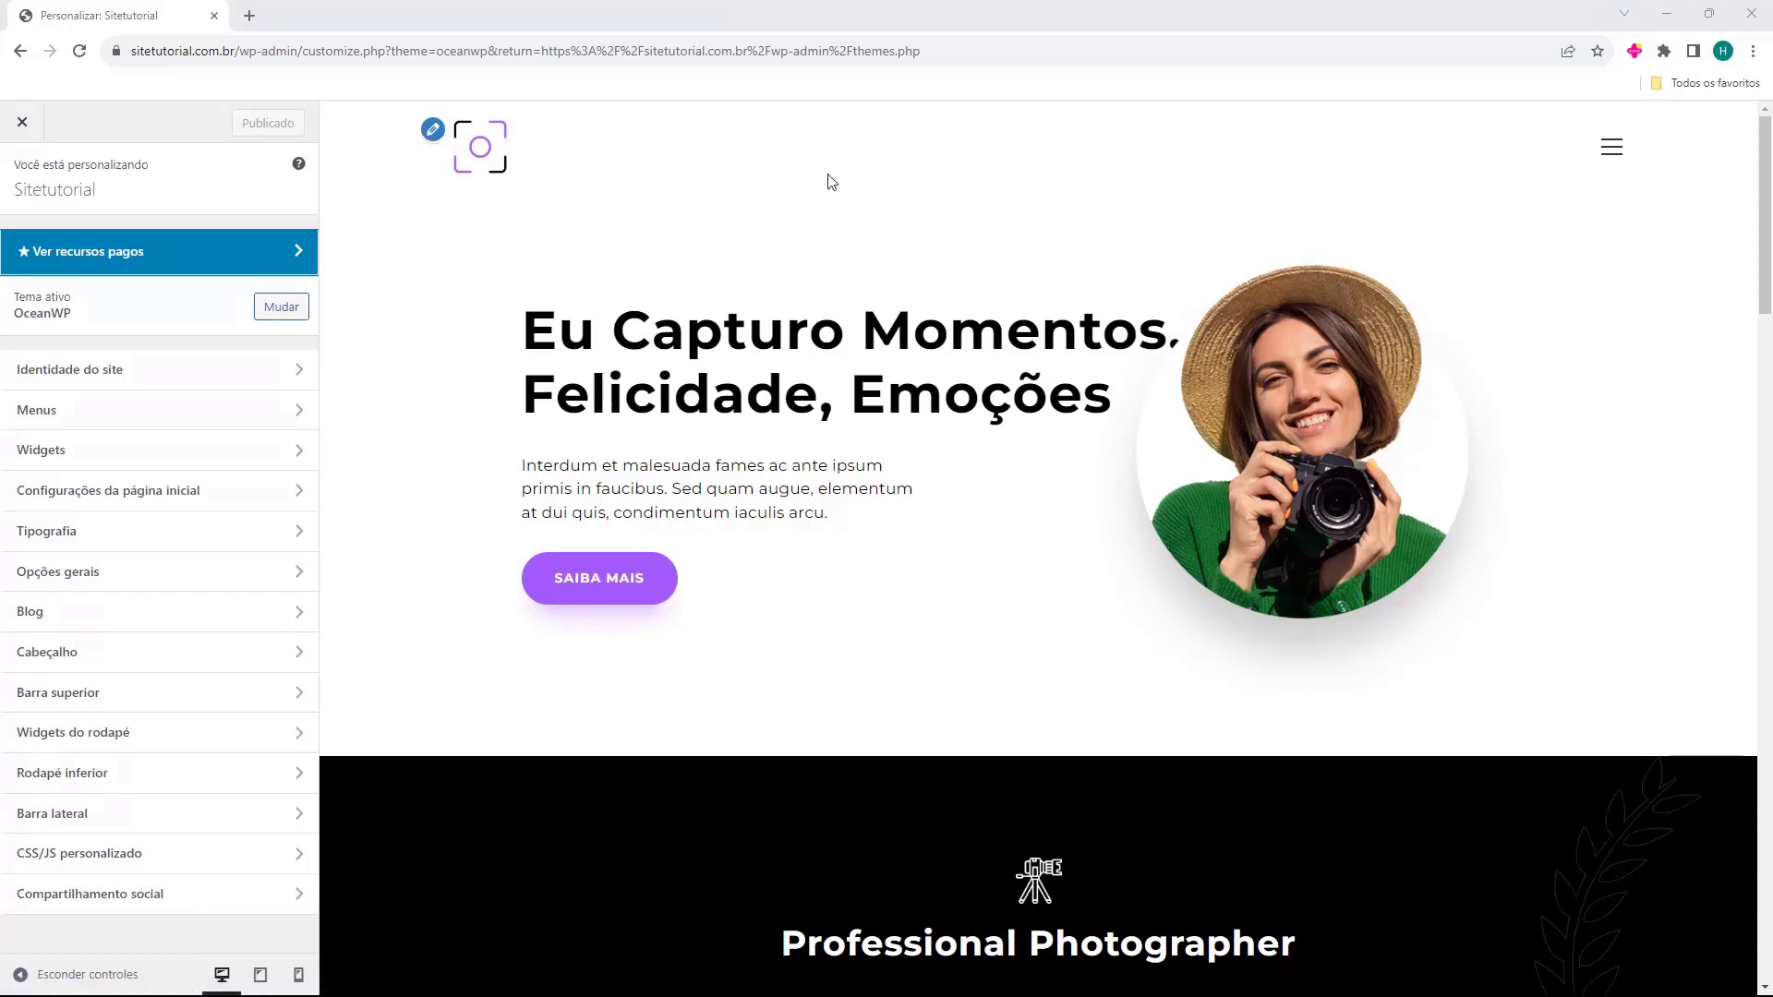
# Browse the site identity, menus, widgets and homepage sections, then open Cabeçalho.
pyautogui.click(95, 382)
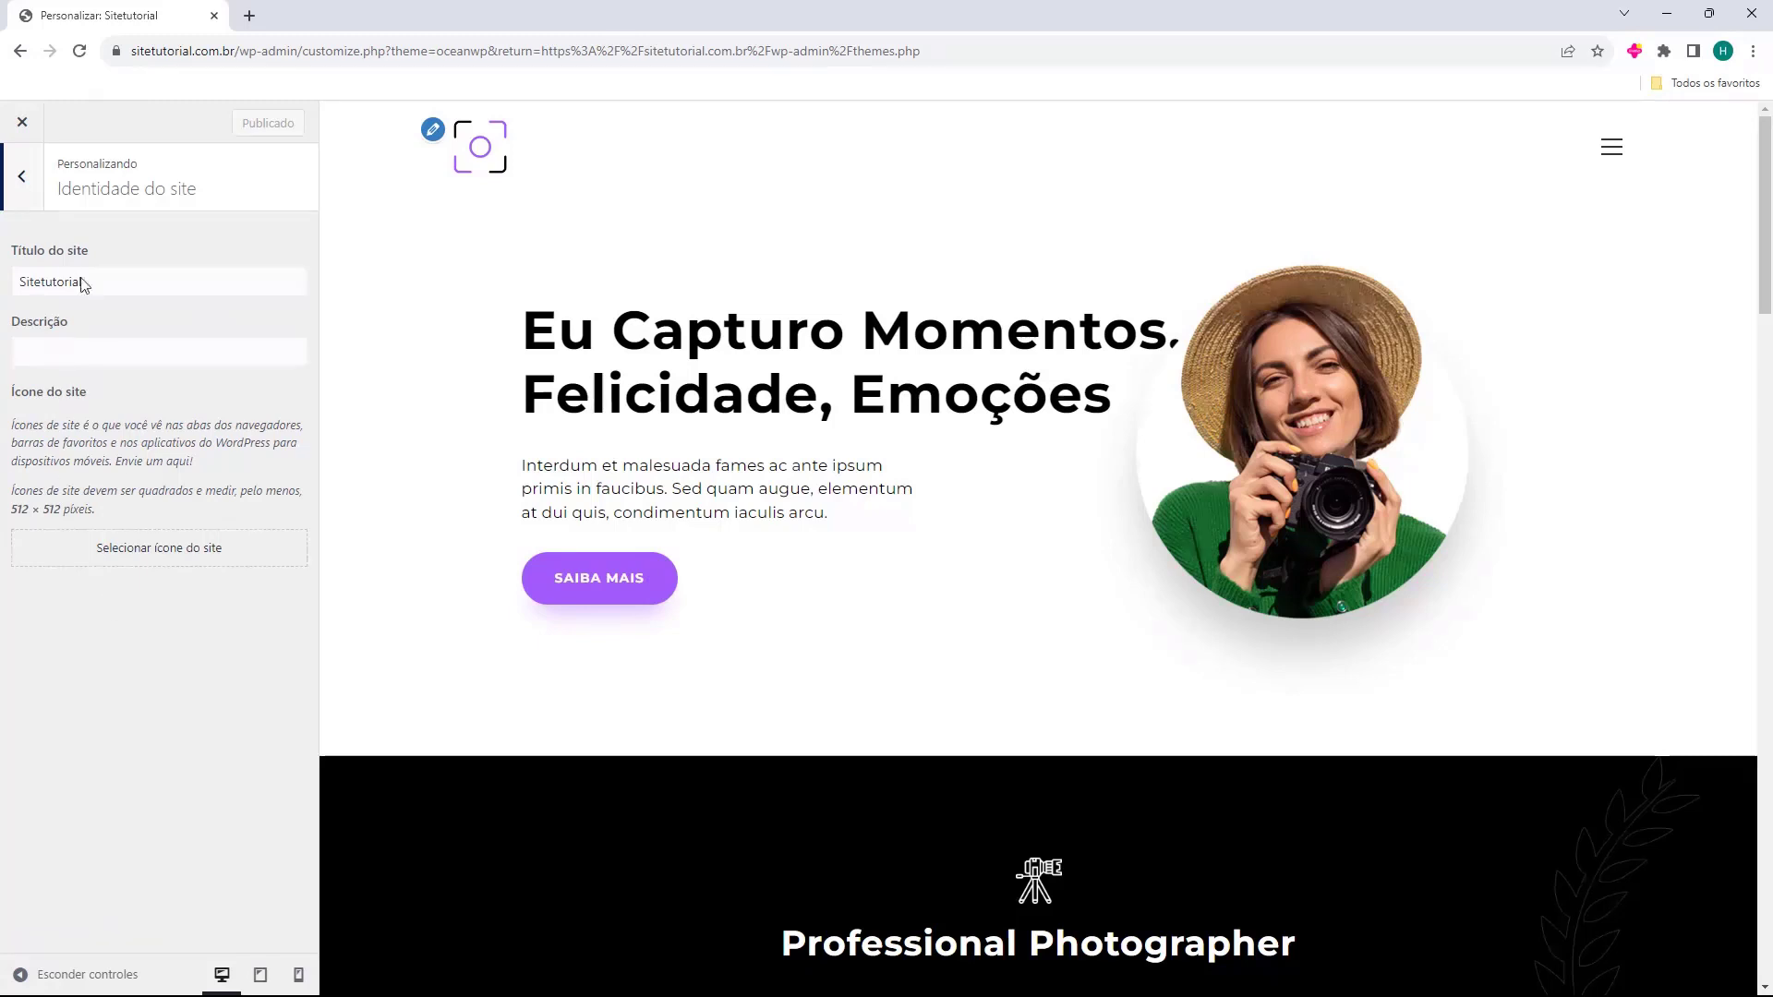
pyautogui.click(35, 205)
pyautogui.click(83, 410)
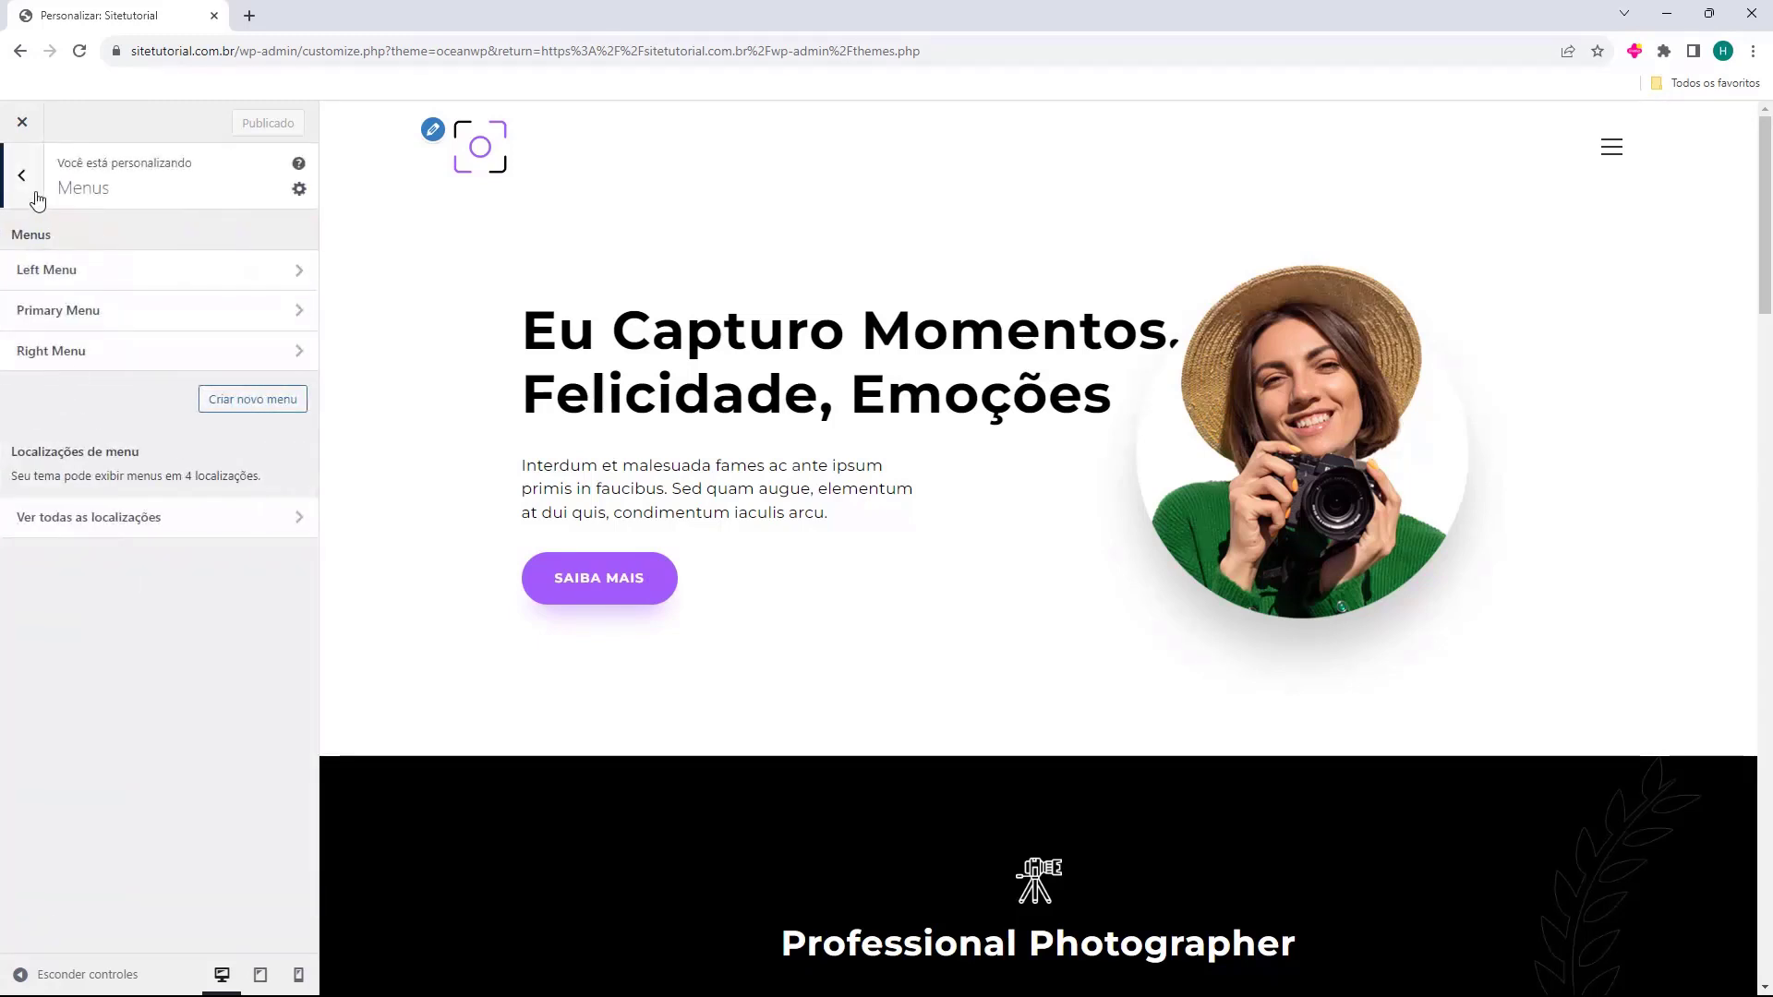
pyautogui.click(31, 196)
pyautogui.click(106, 449)
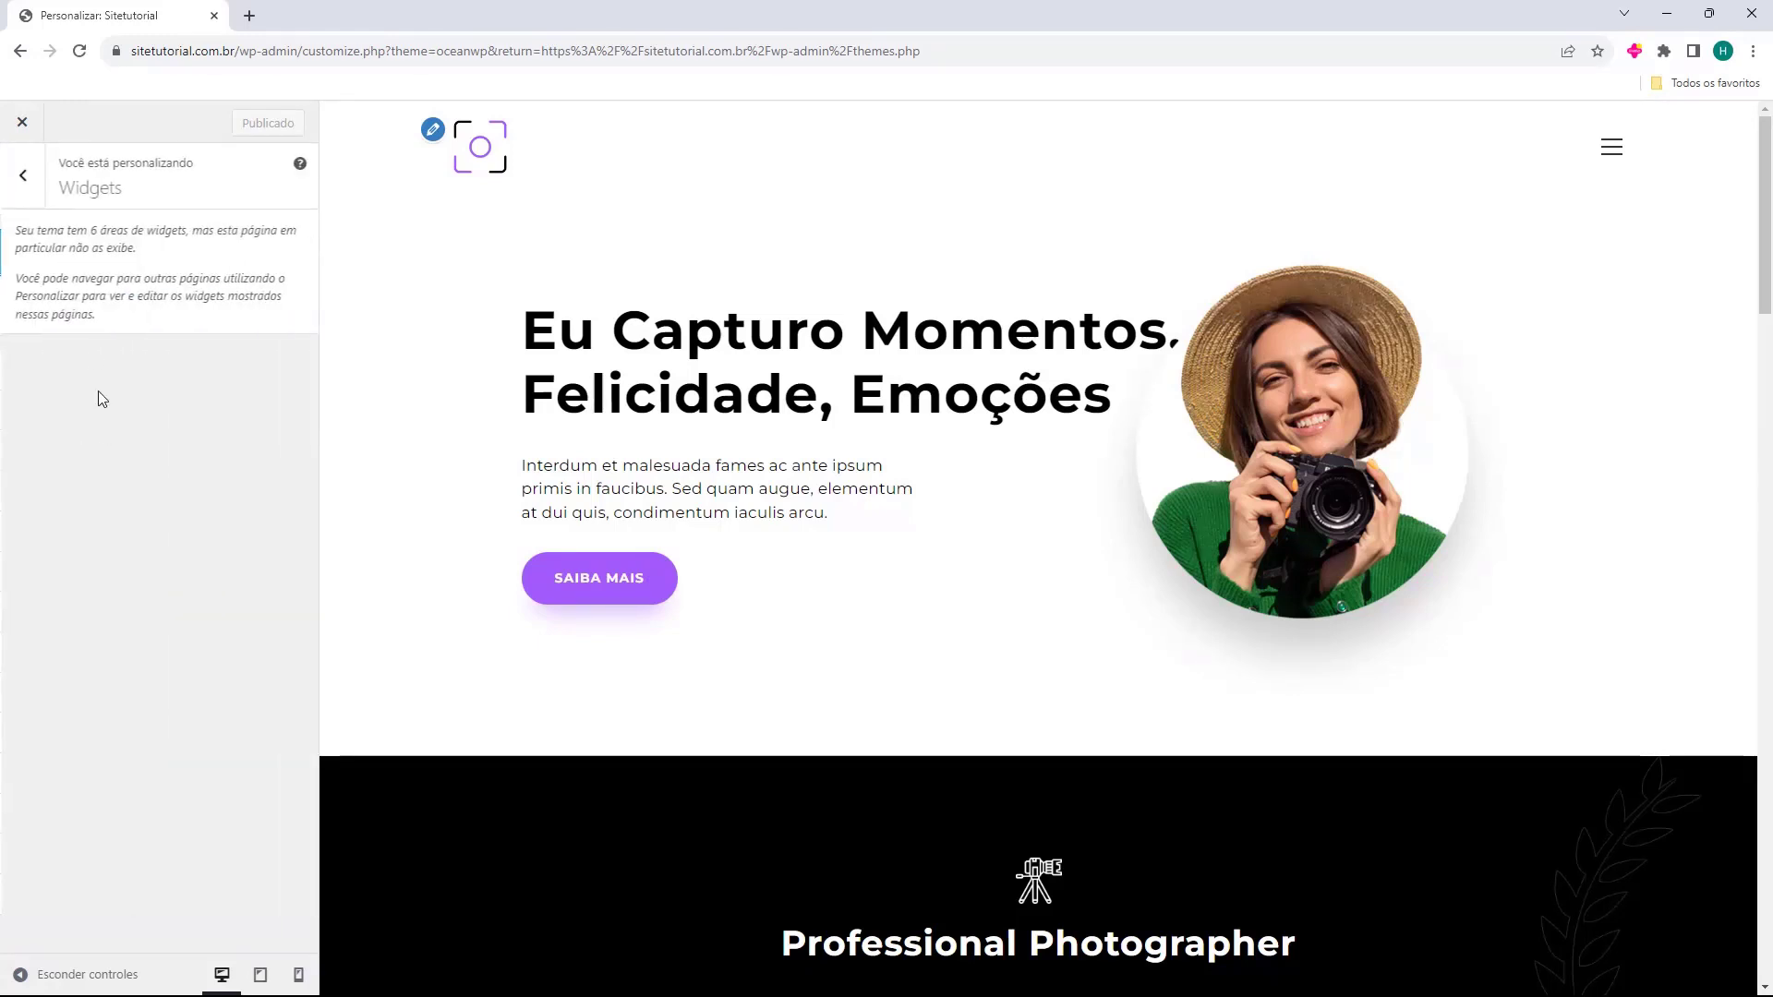
pyautogui.click(34, 204)
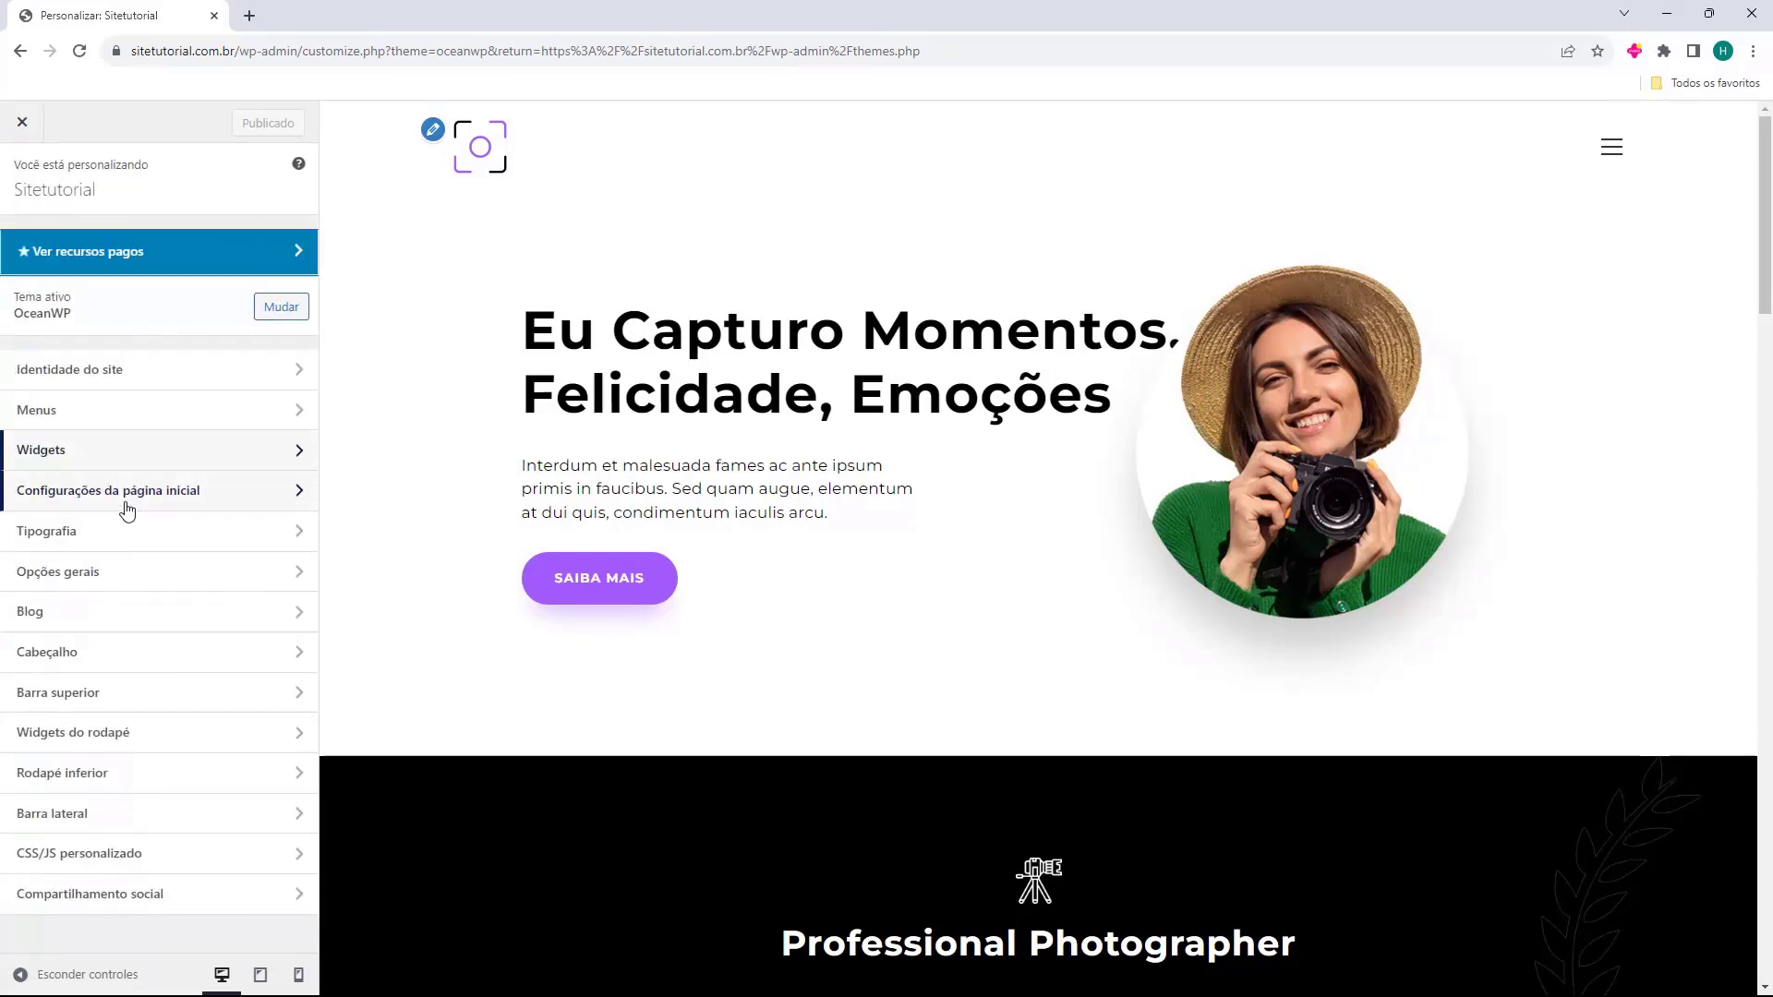
pyautogui.click(127, 492)
pyautogui.click(23, 177)
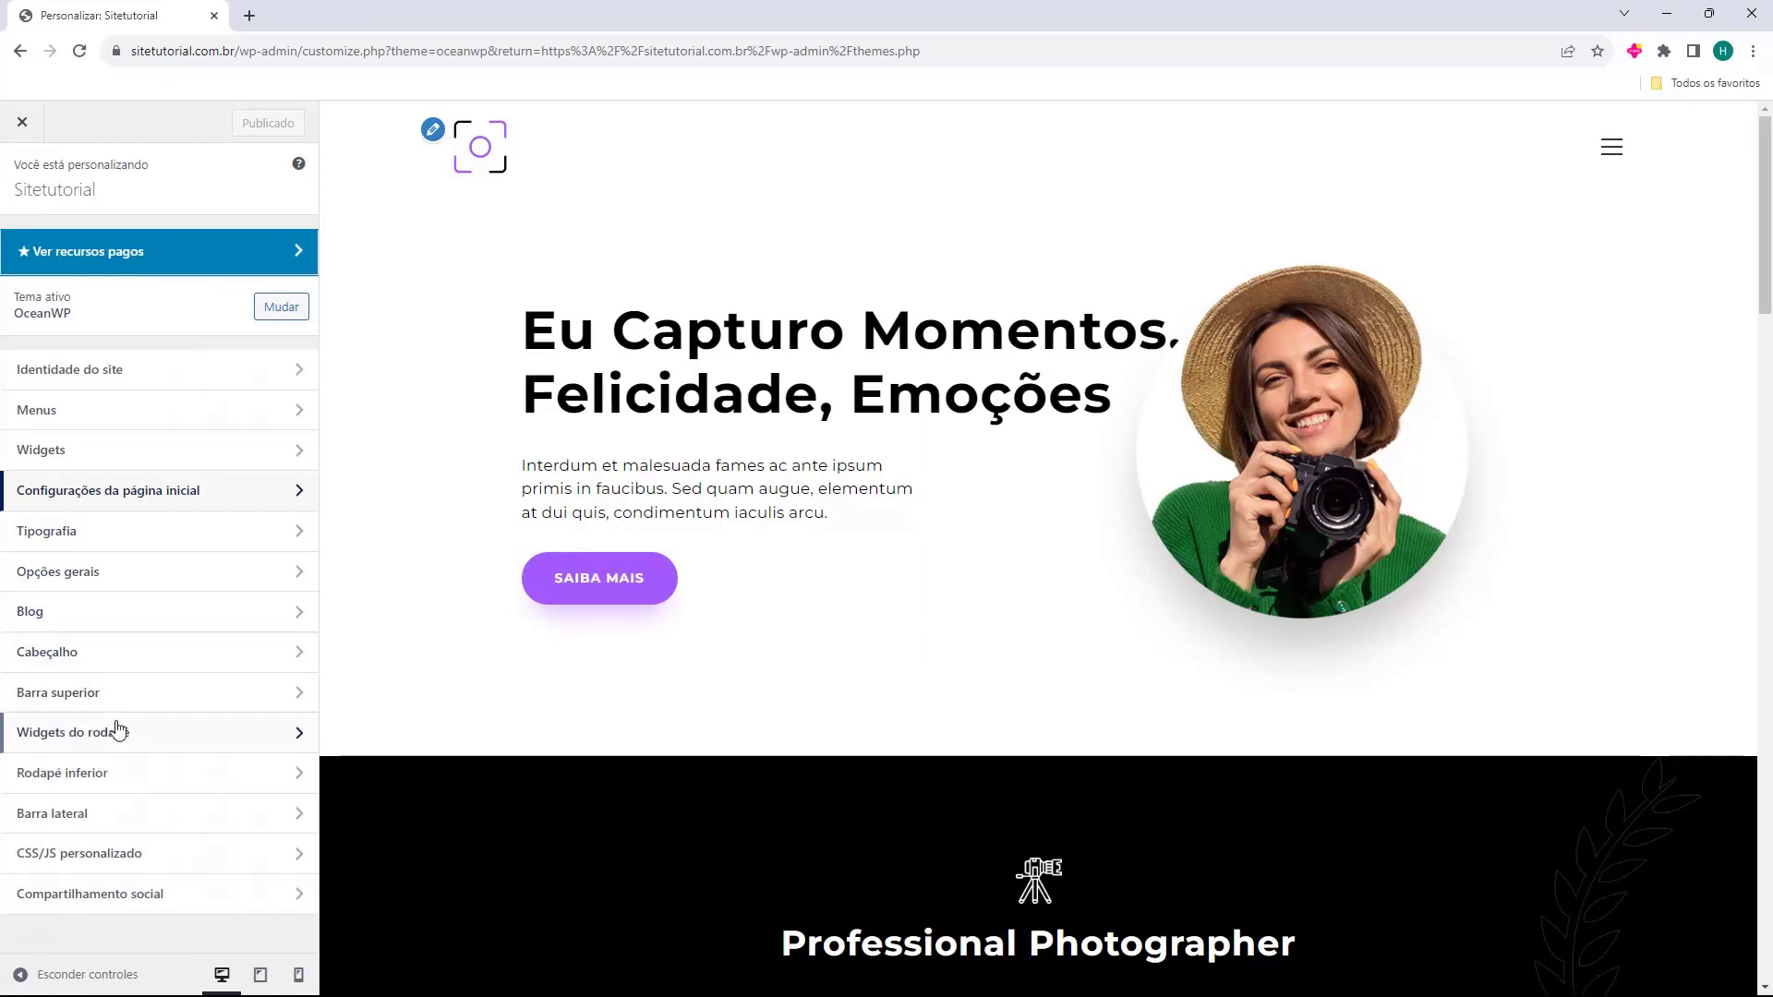
pyautogui.click(112, 670)
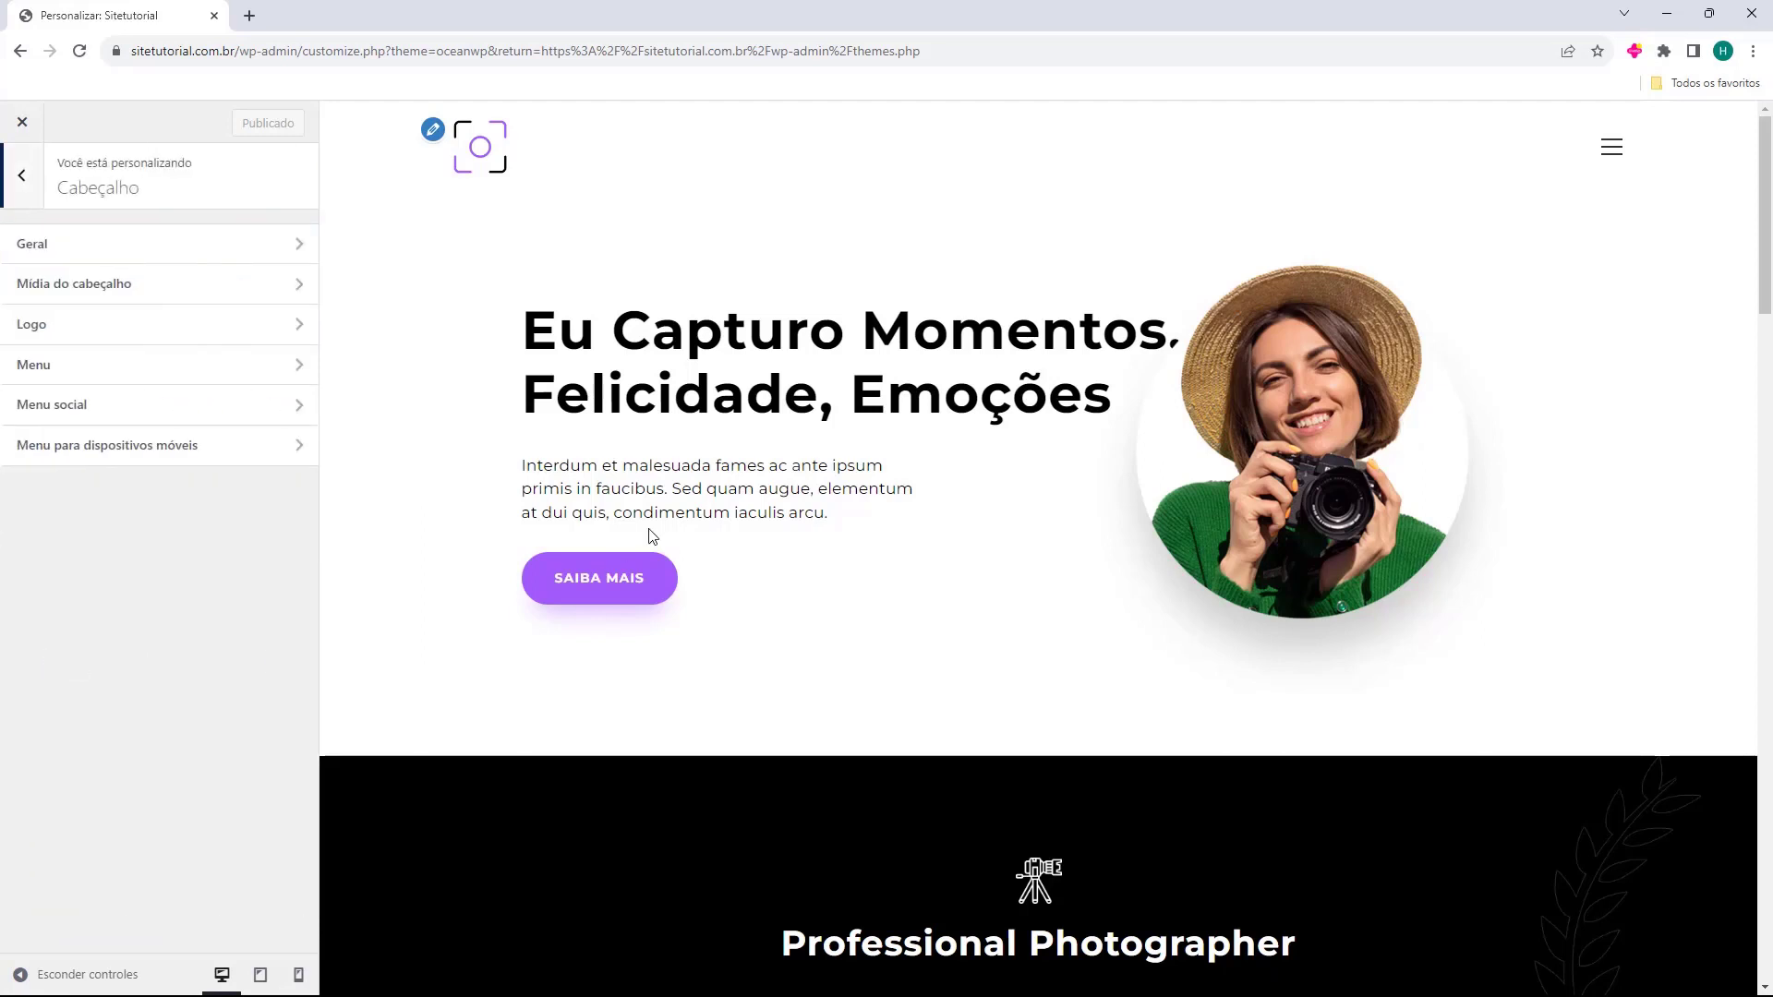
# Preview the Mínimo, Transparente, Menu superior, Tela cheia and Centro header styles.
pyautogui.click(39, 256)
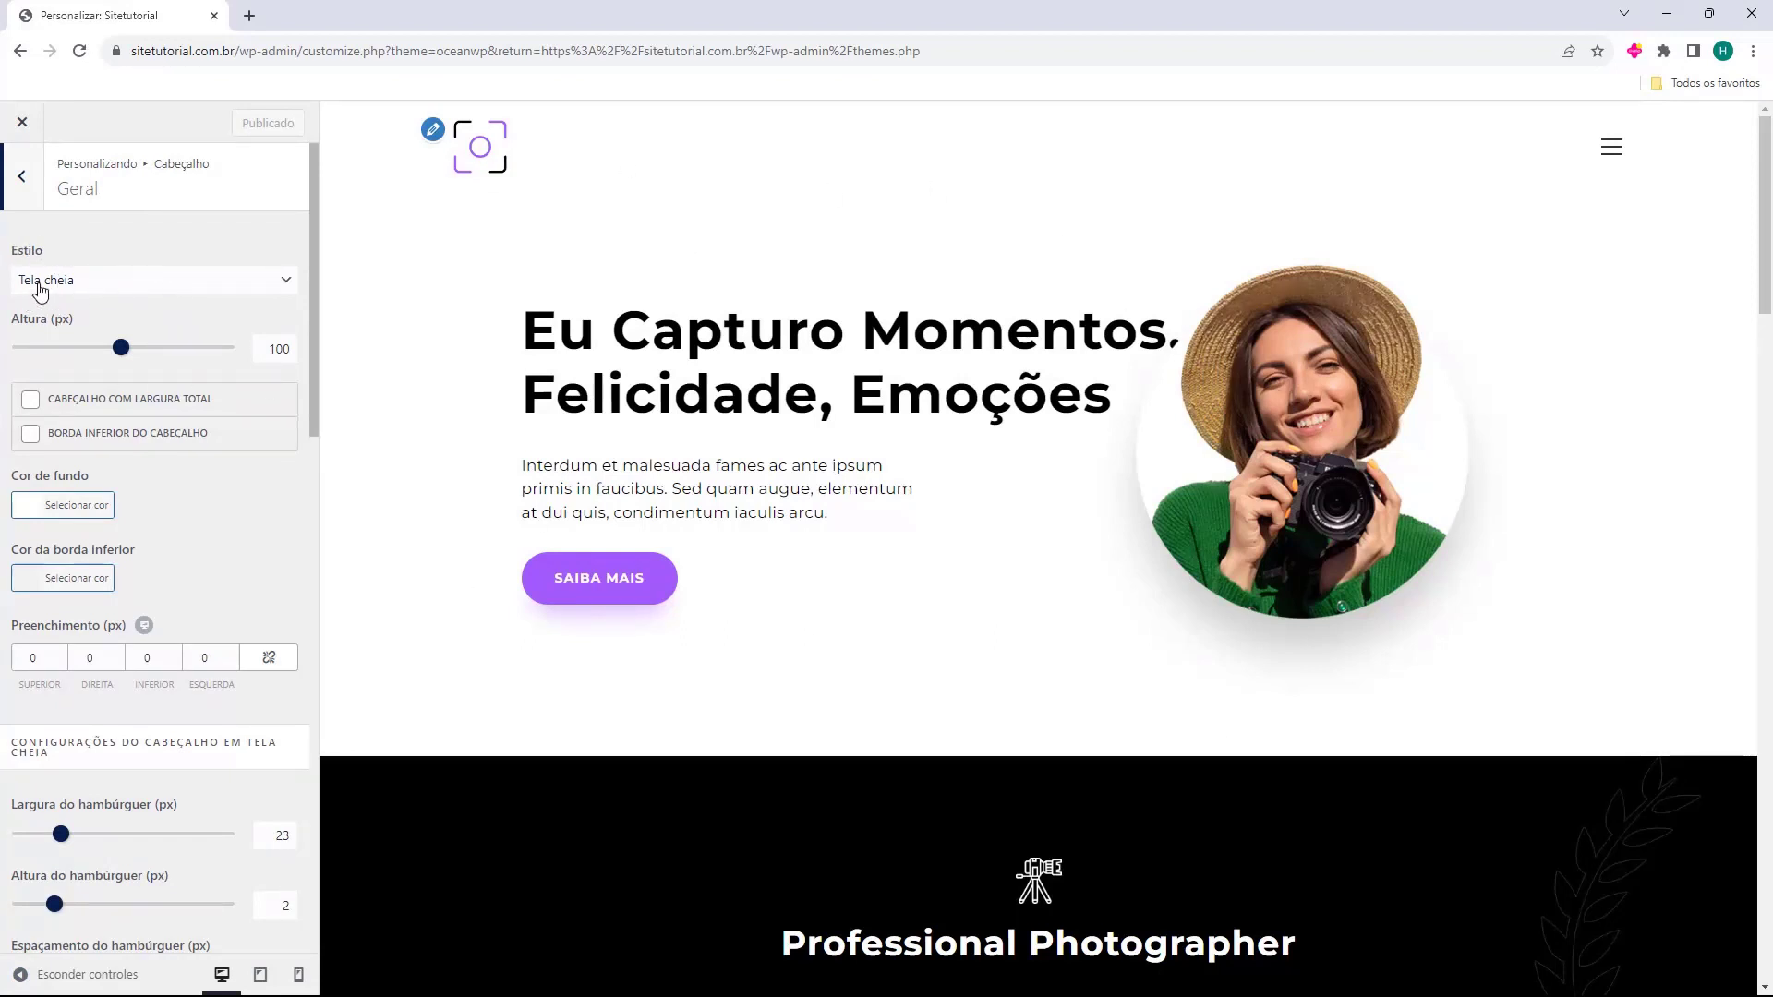
pyautogui.click(40, 291)
pyautogui.click(76, 302)
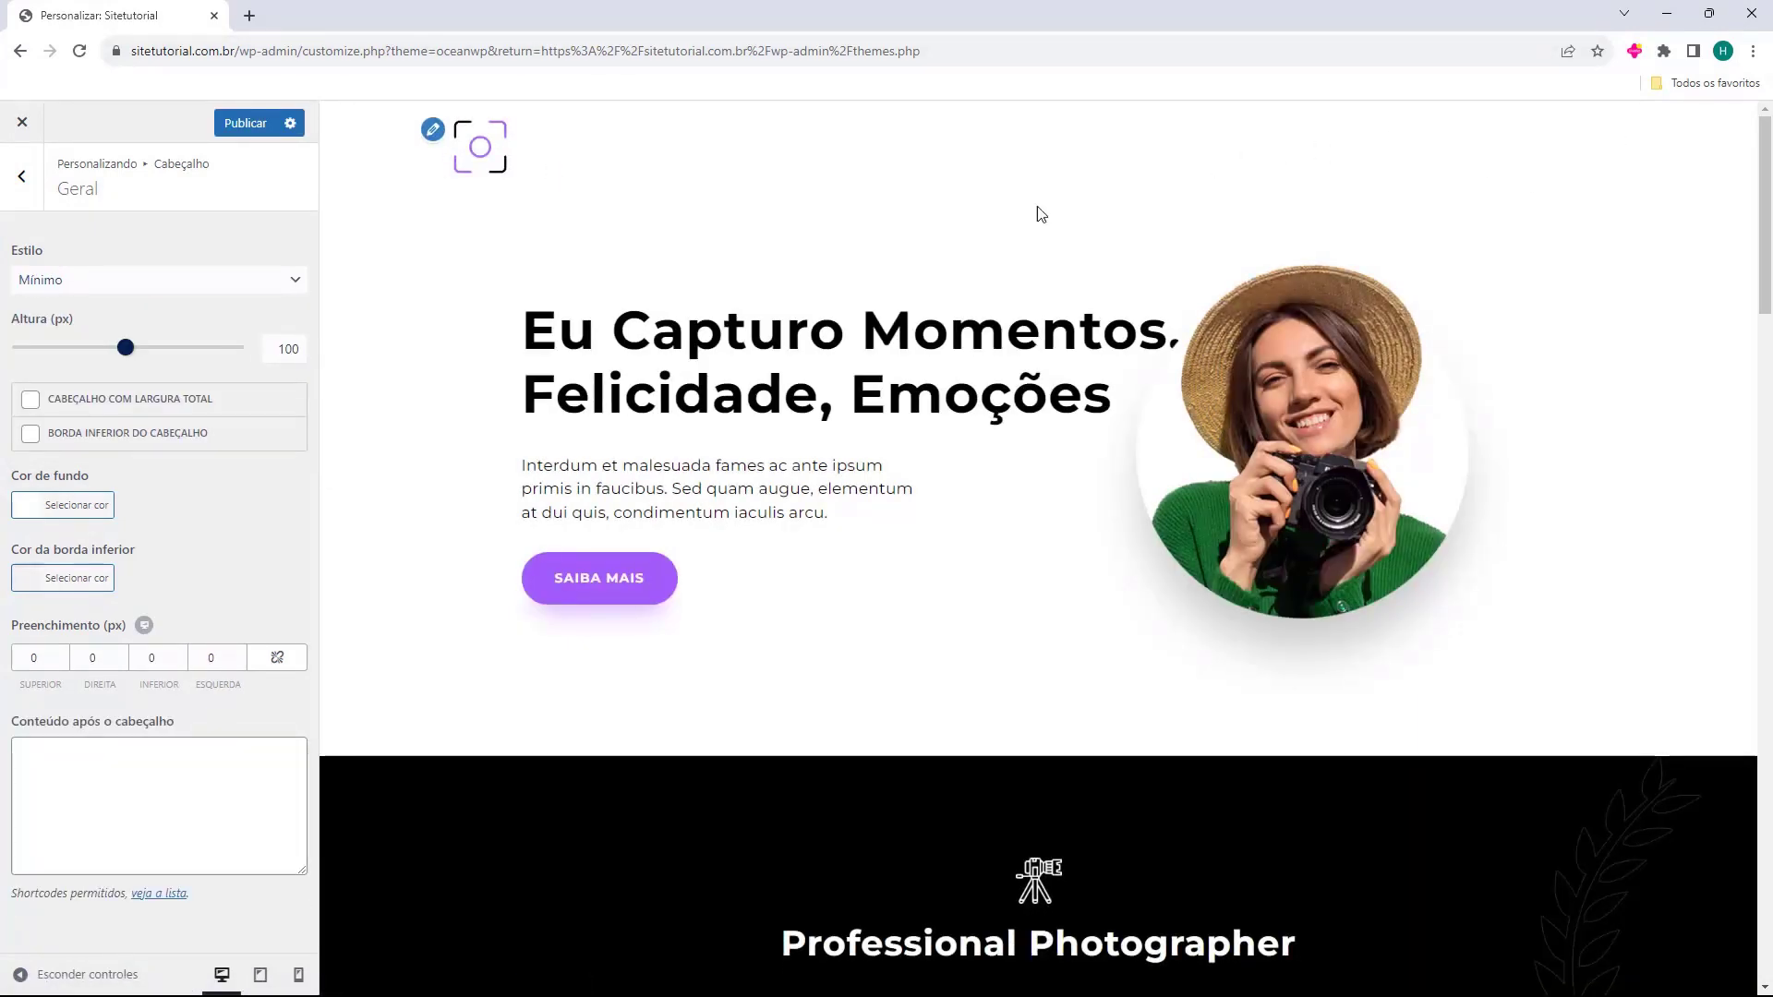
pyautogui.click(194, 280)
pyautogui.click(175, 321)
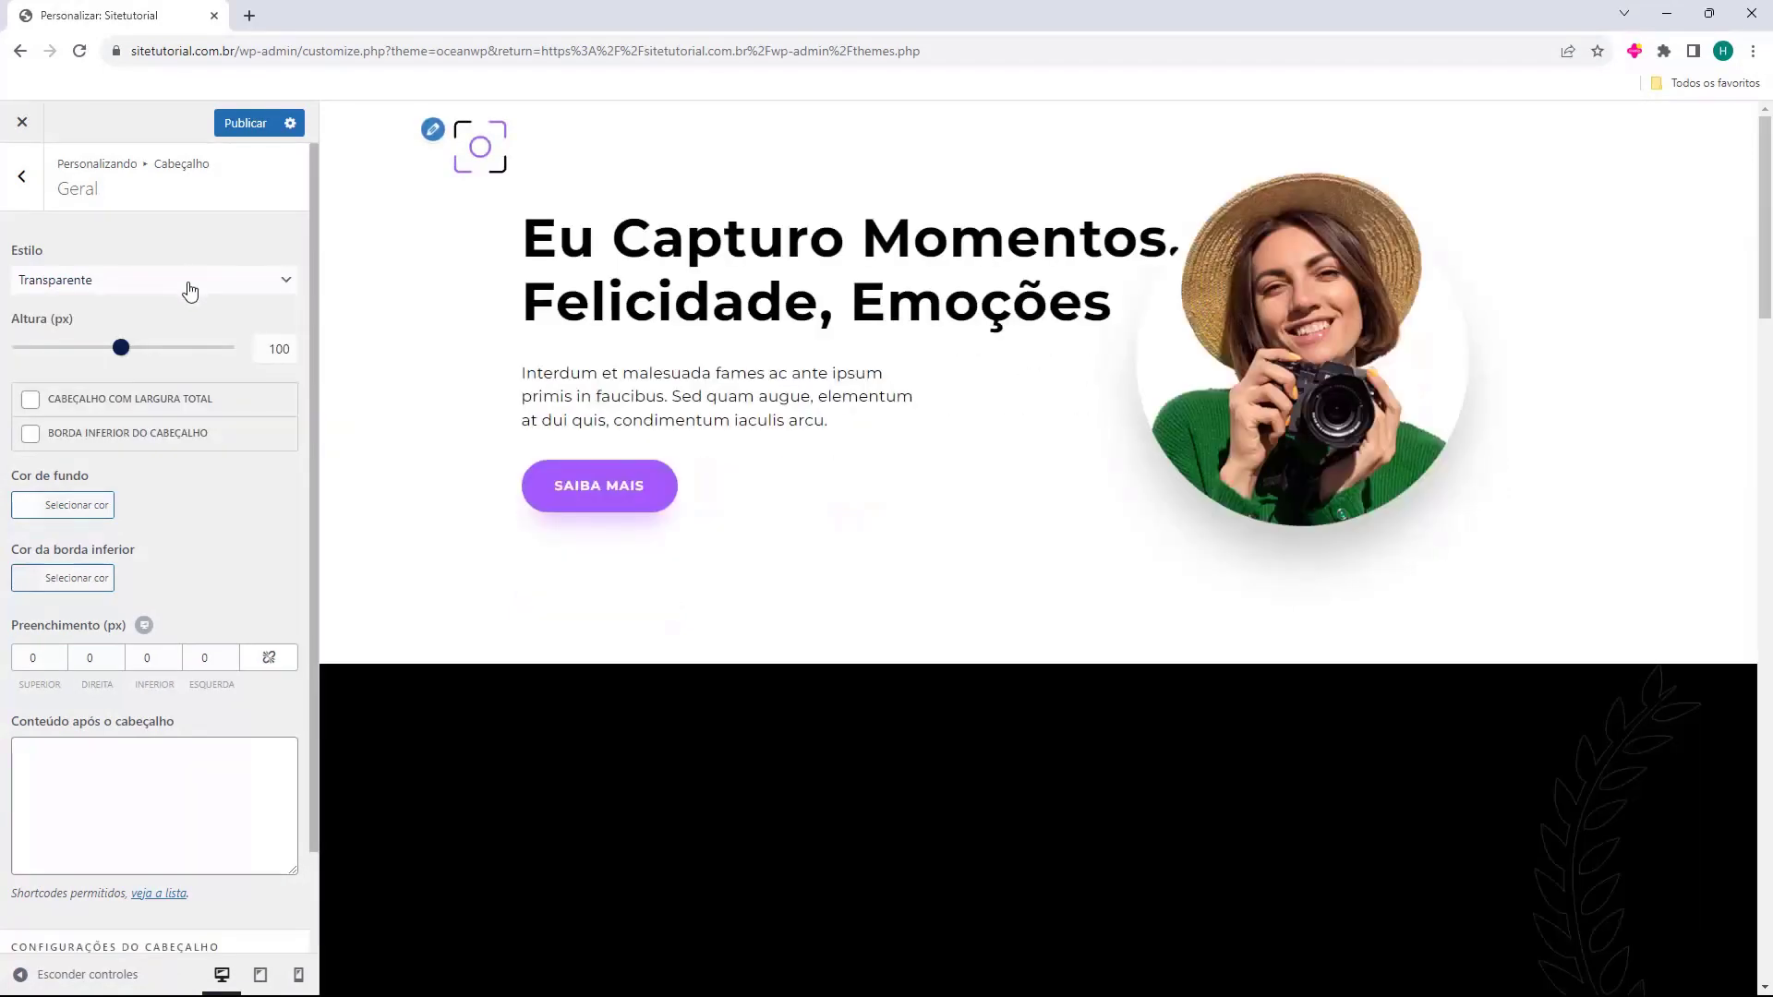
pyautogui.click(189, 291)
pyautogui.click(148, 339)
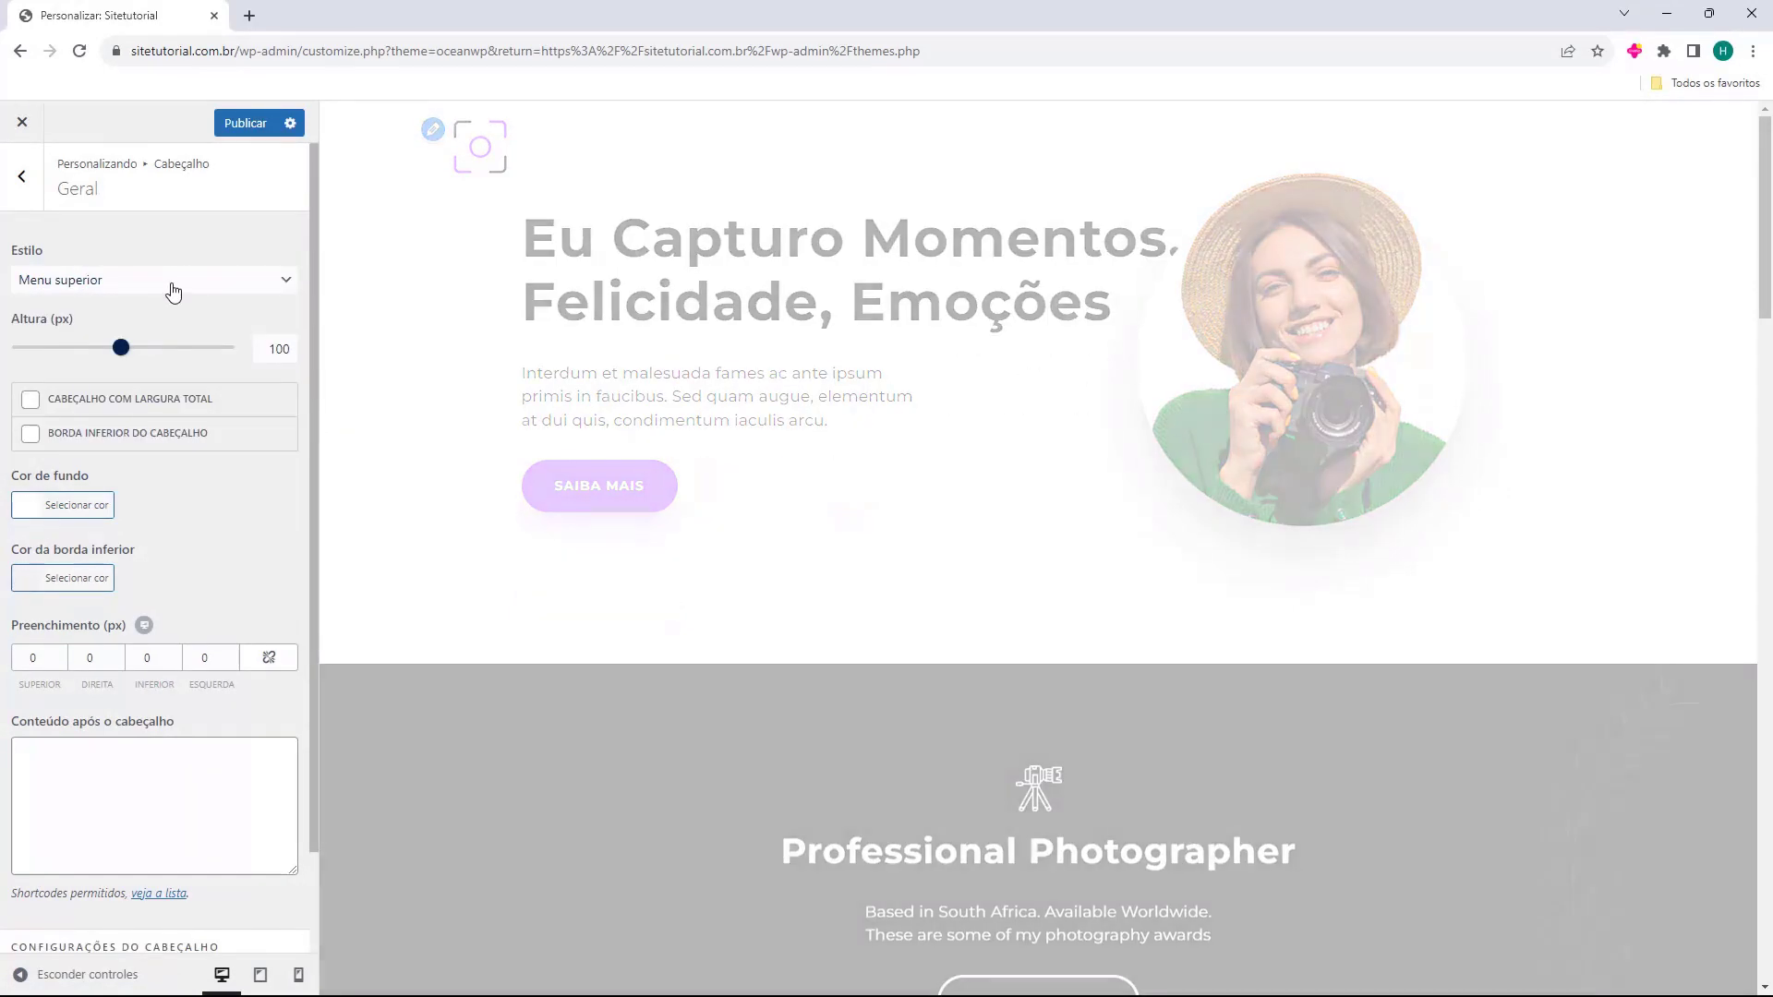
pyautogui.press('Down')
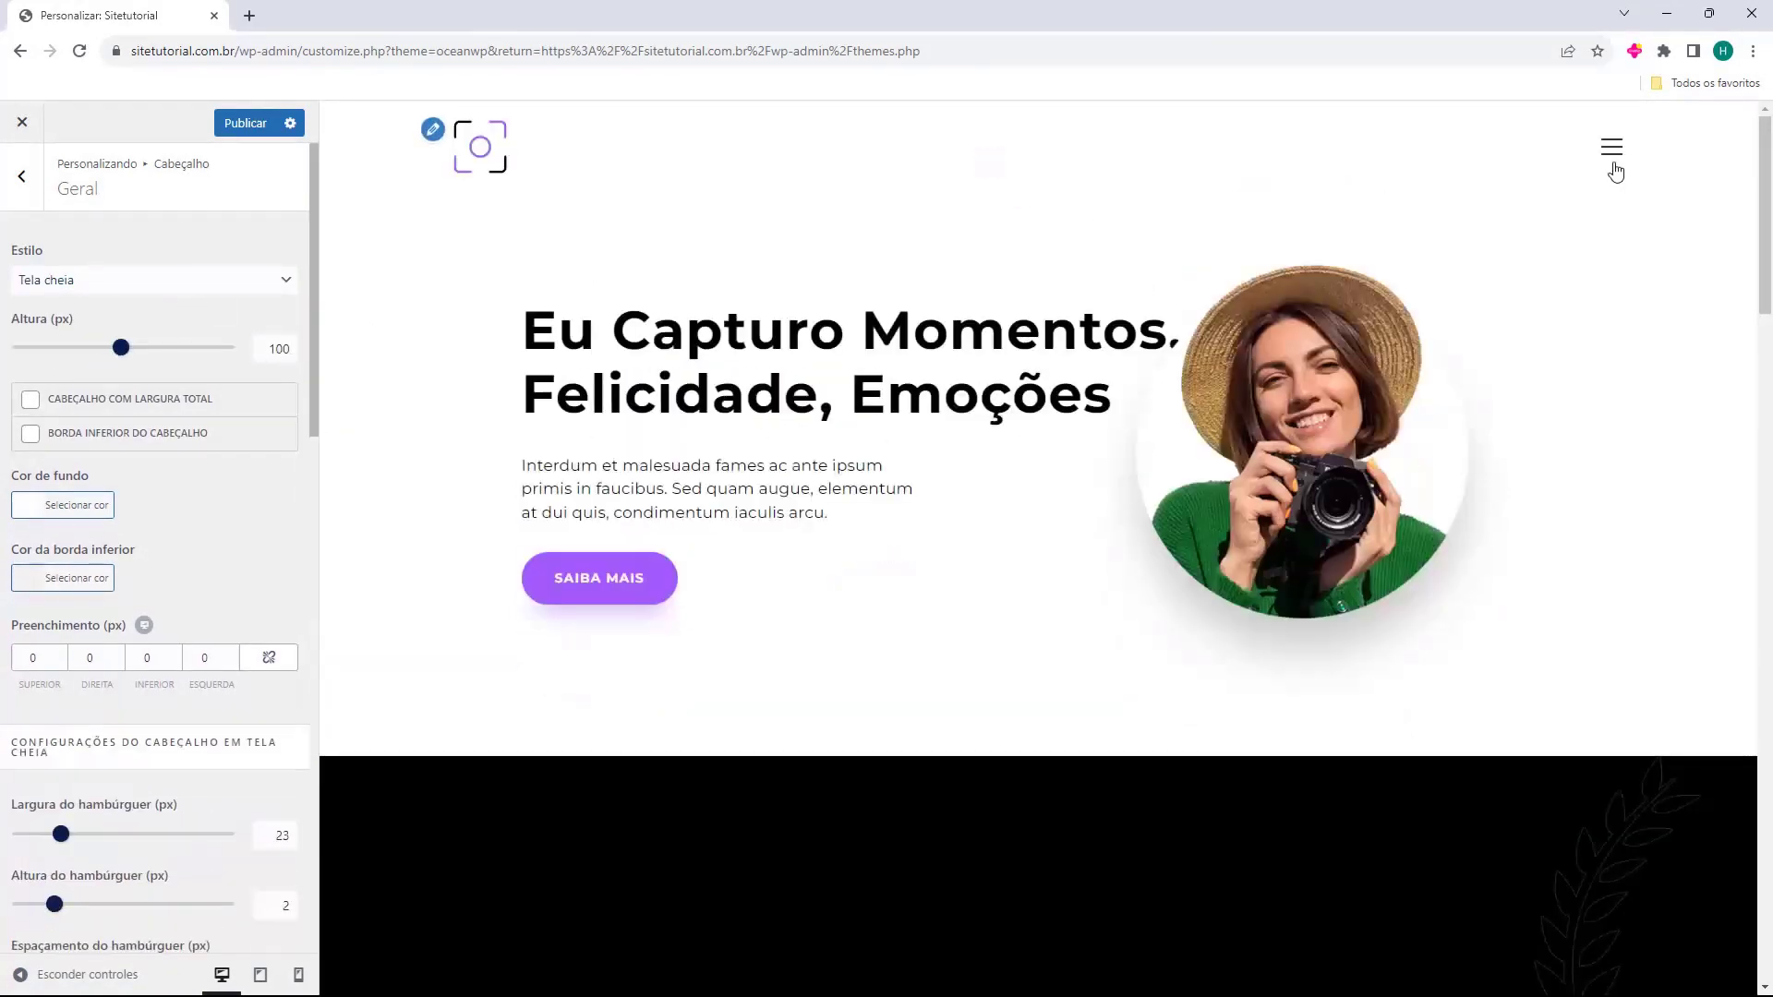
pyautogui.click(1621, 153)
pyautogui.press('Down')
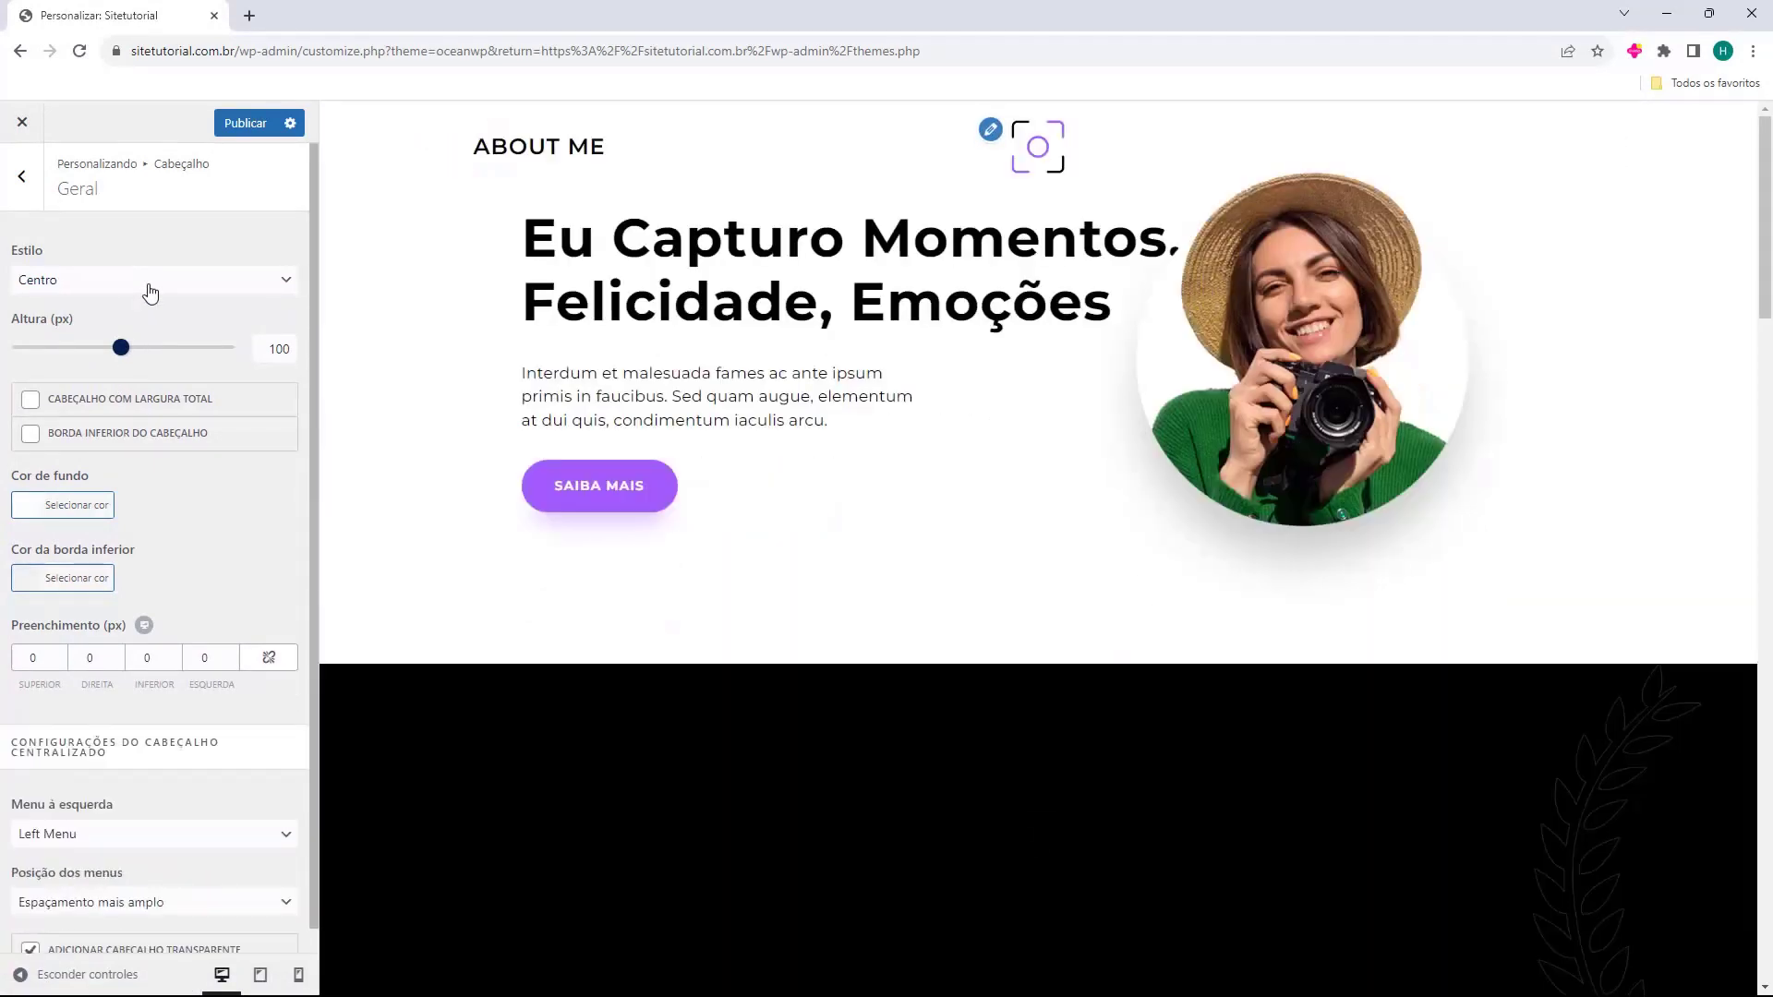
# Try the Médio header style, then settle on Mínimo.
pyautogui.click(150, 293)
pyautogui.click(130, 399)
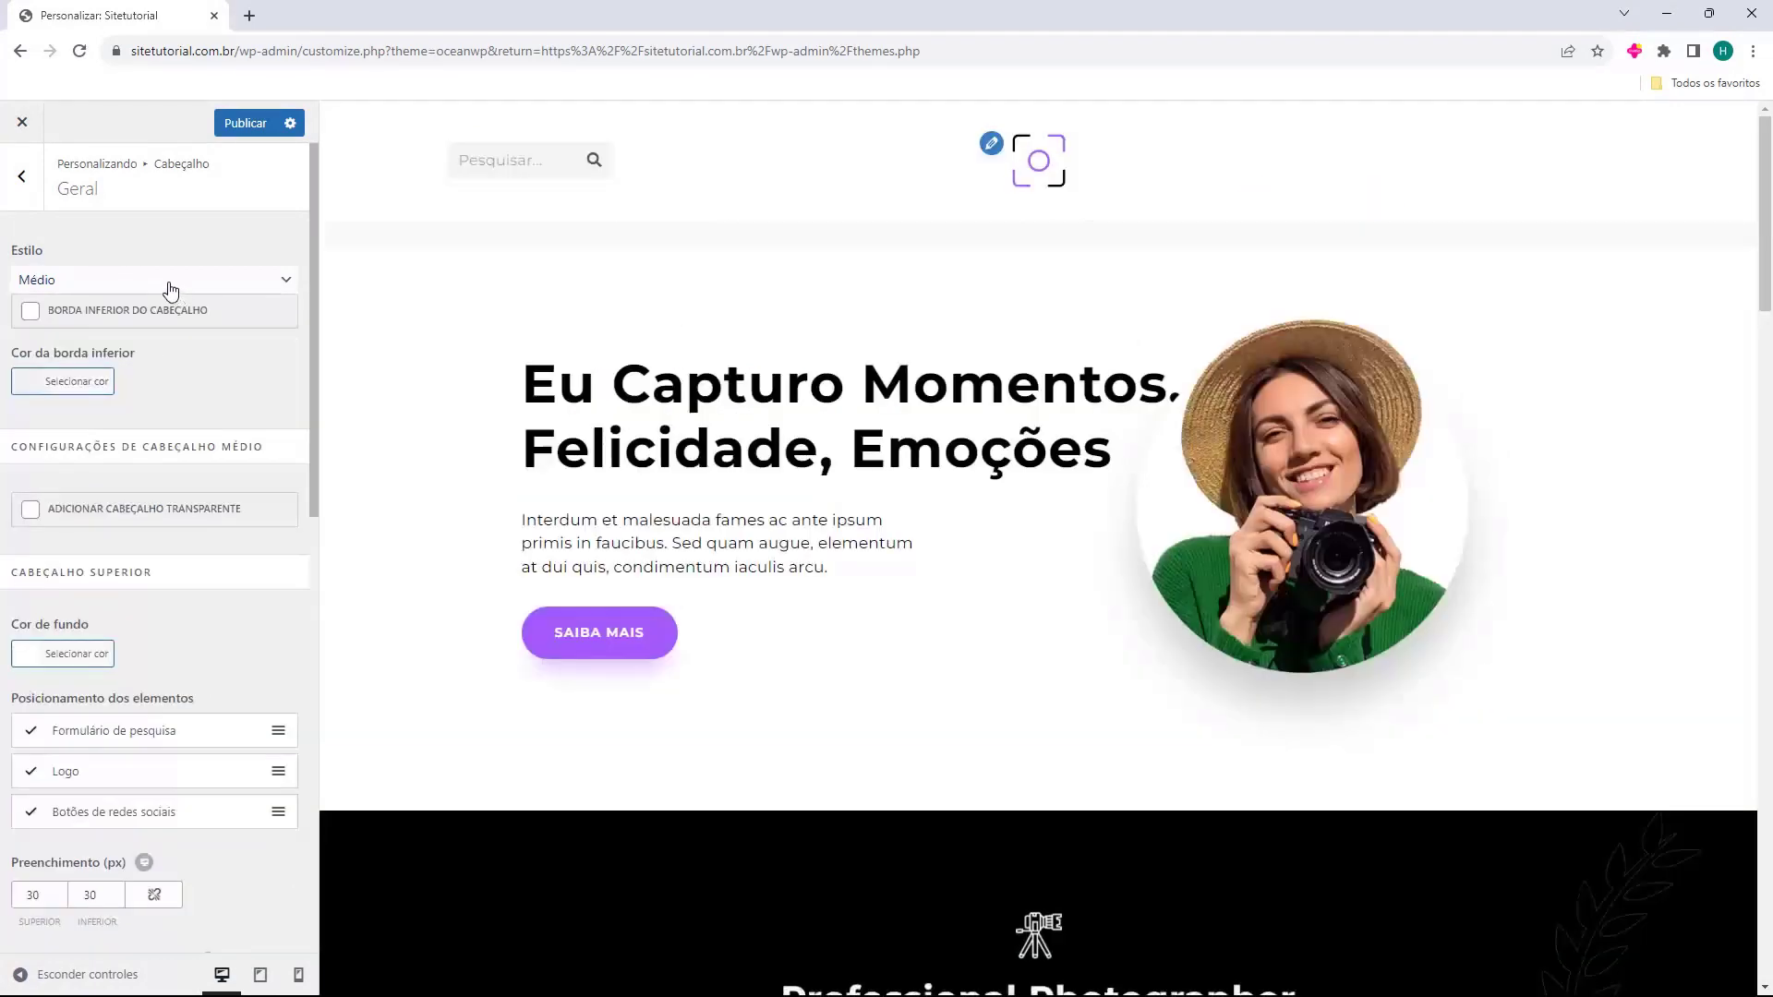
pyautogui.click(171, 290)
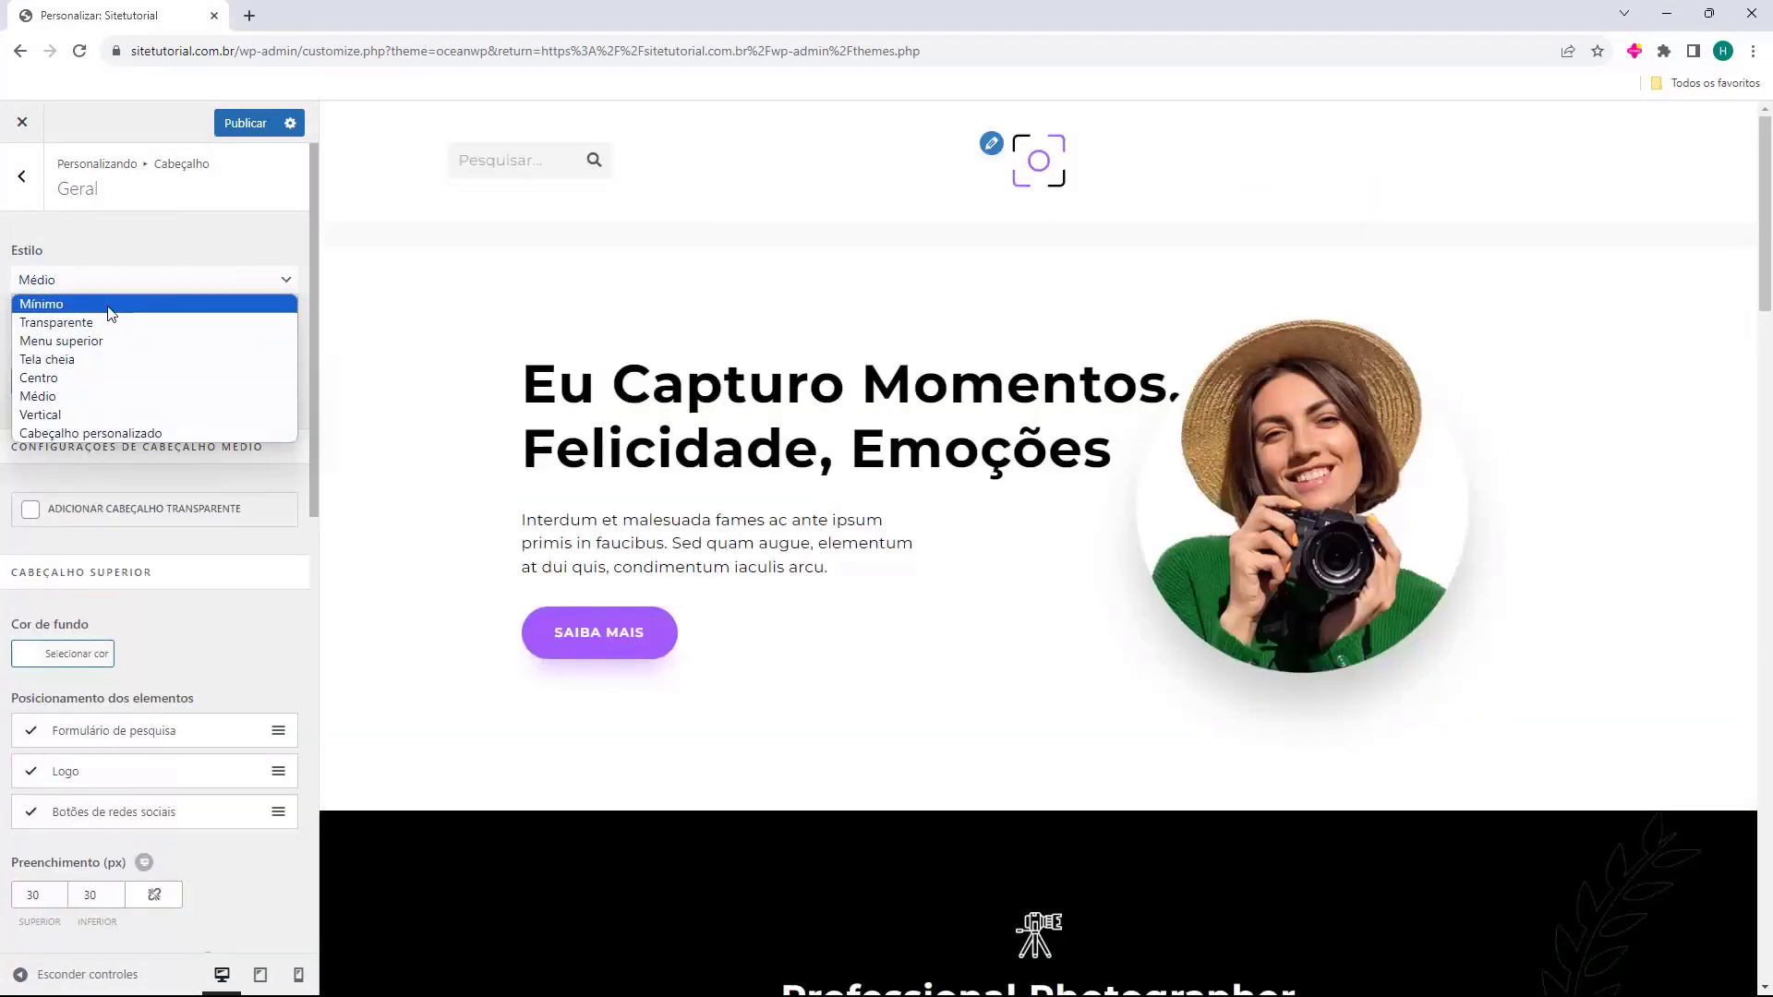
pyautogui.click(108, 303)
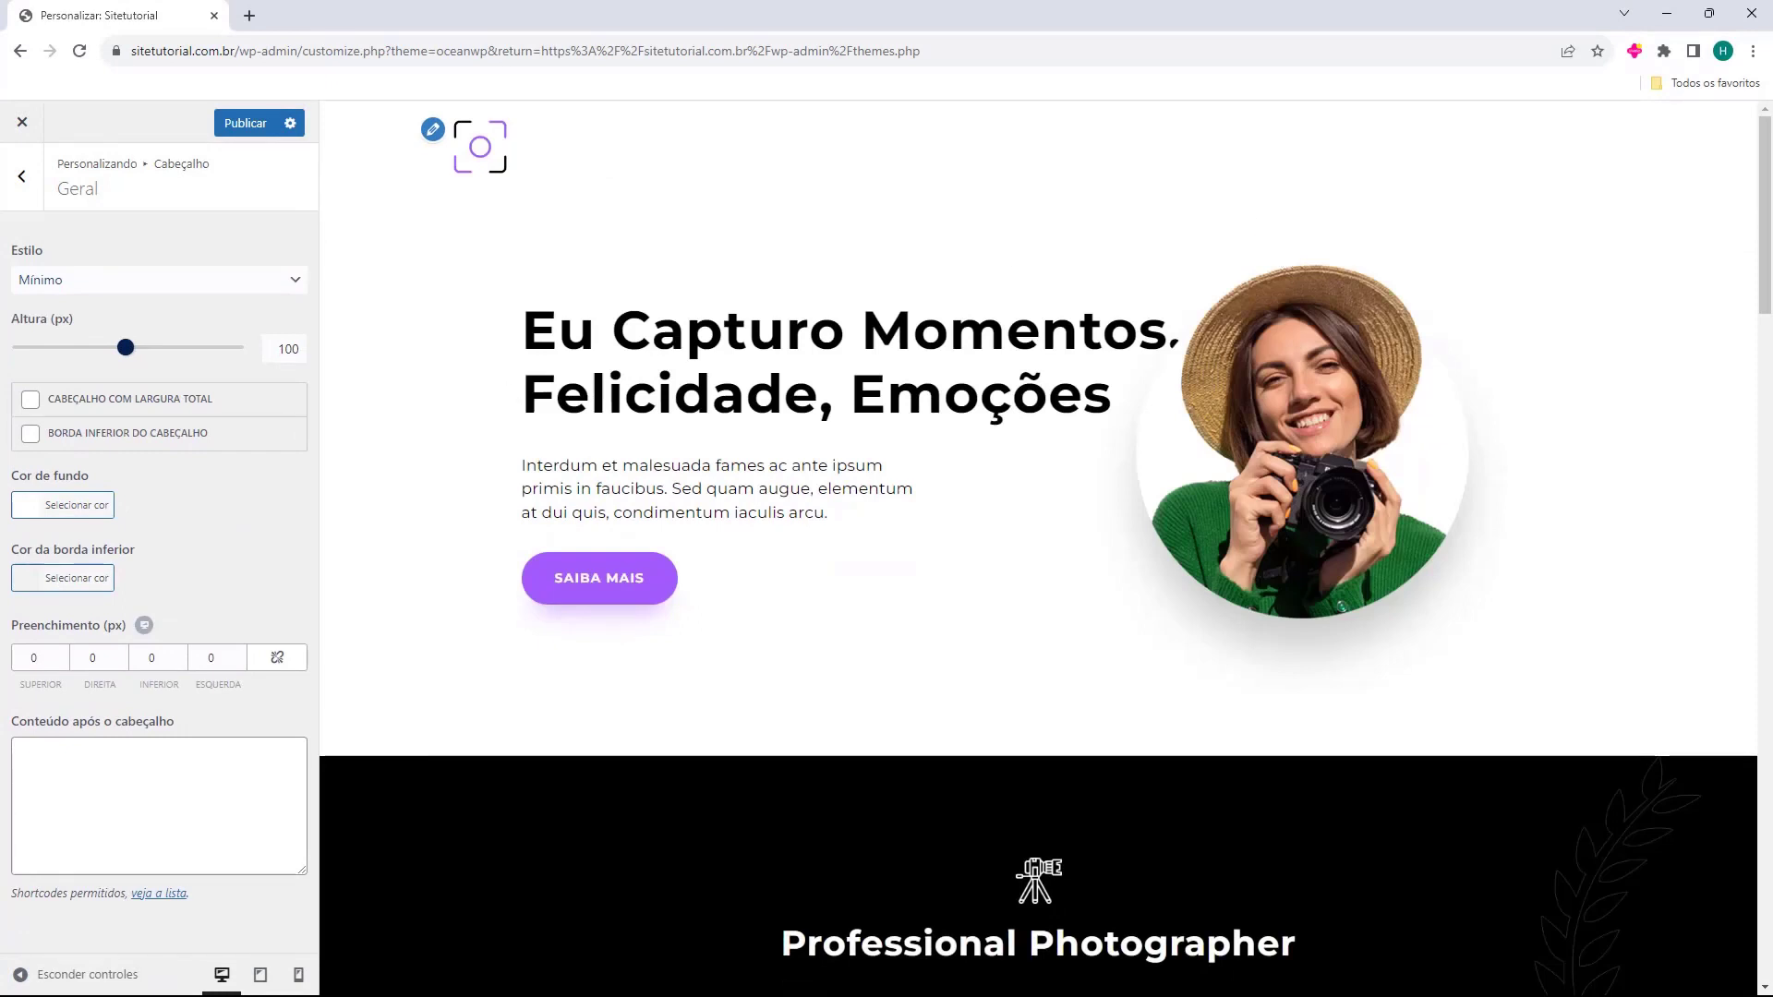
pyautogui.click(31, 519)
# Make the header background blue #1e73be and raise its top padding to 15 px.
pyautogui.moveTo(55, 582)
pyautogui.mouseDown()
pyautogui.moveTo(40, 699)
pyautogui.moveTo(20, 696)
pyautogui.moveTo(9, 759)
pyautogui.moveTo(183, 734)
pyautogui.moveTo(108, 573)
pyautogui.moveTo(52, 593)
pyautogui.moveTo(95, 622)
pyautogui.mouseUp()
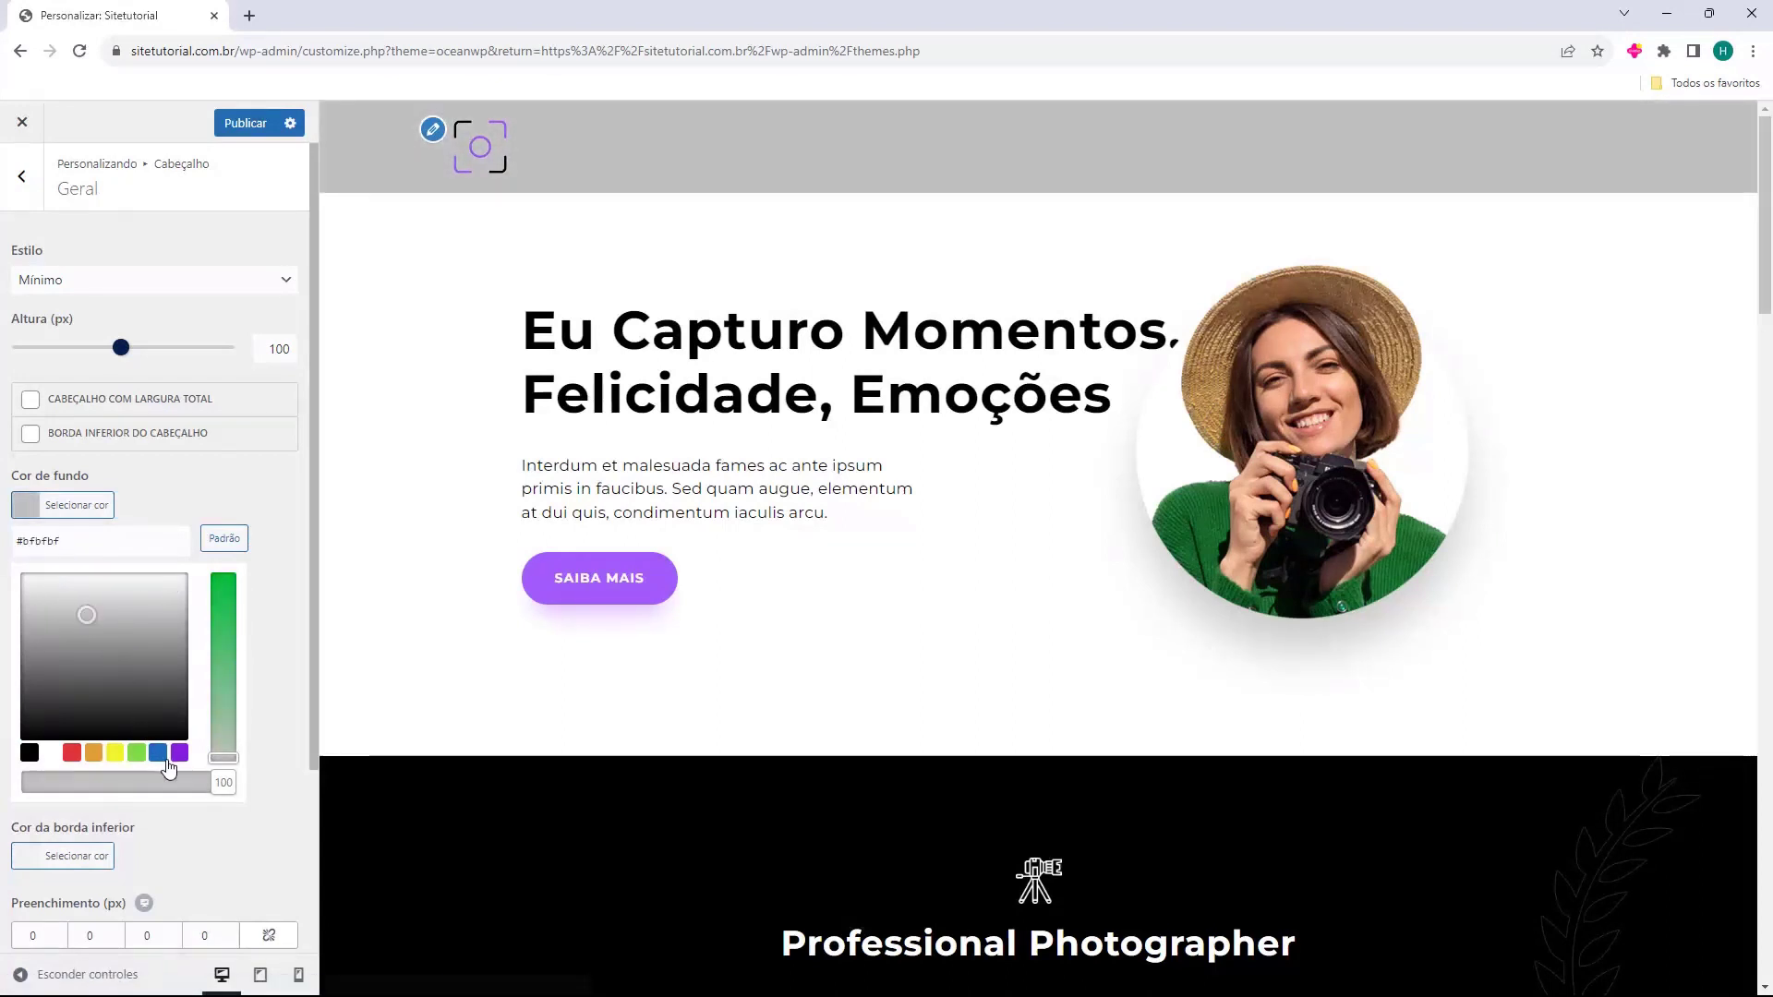
pyautogui.click(159, 757)
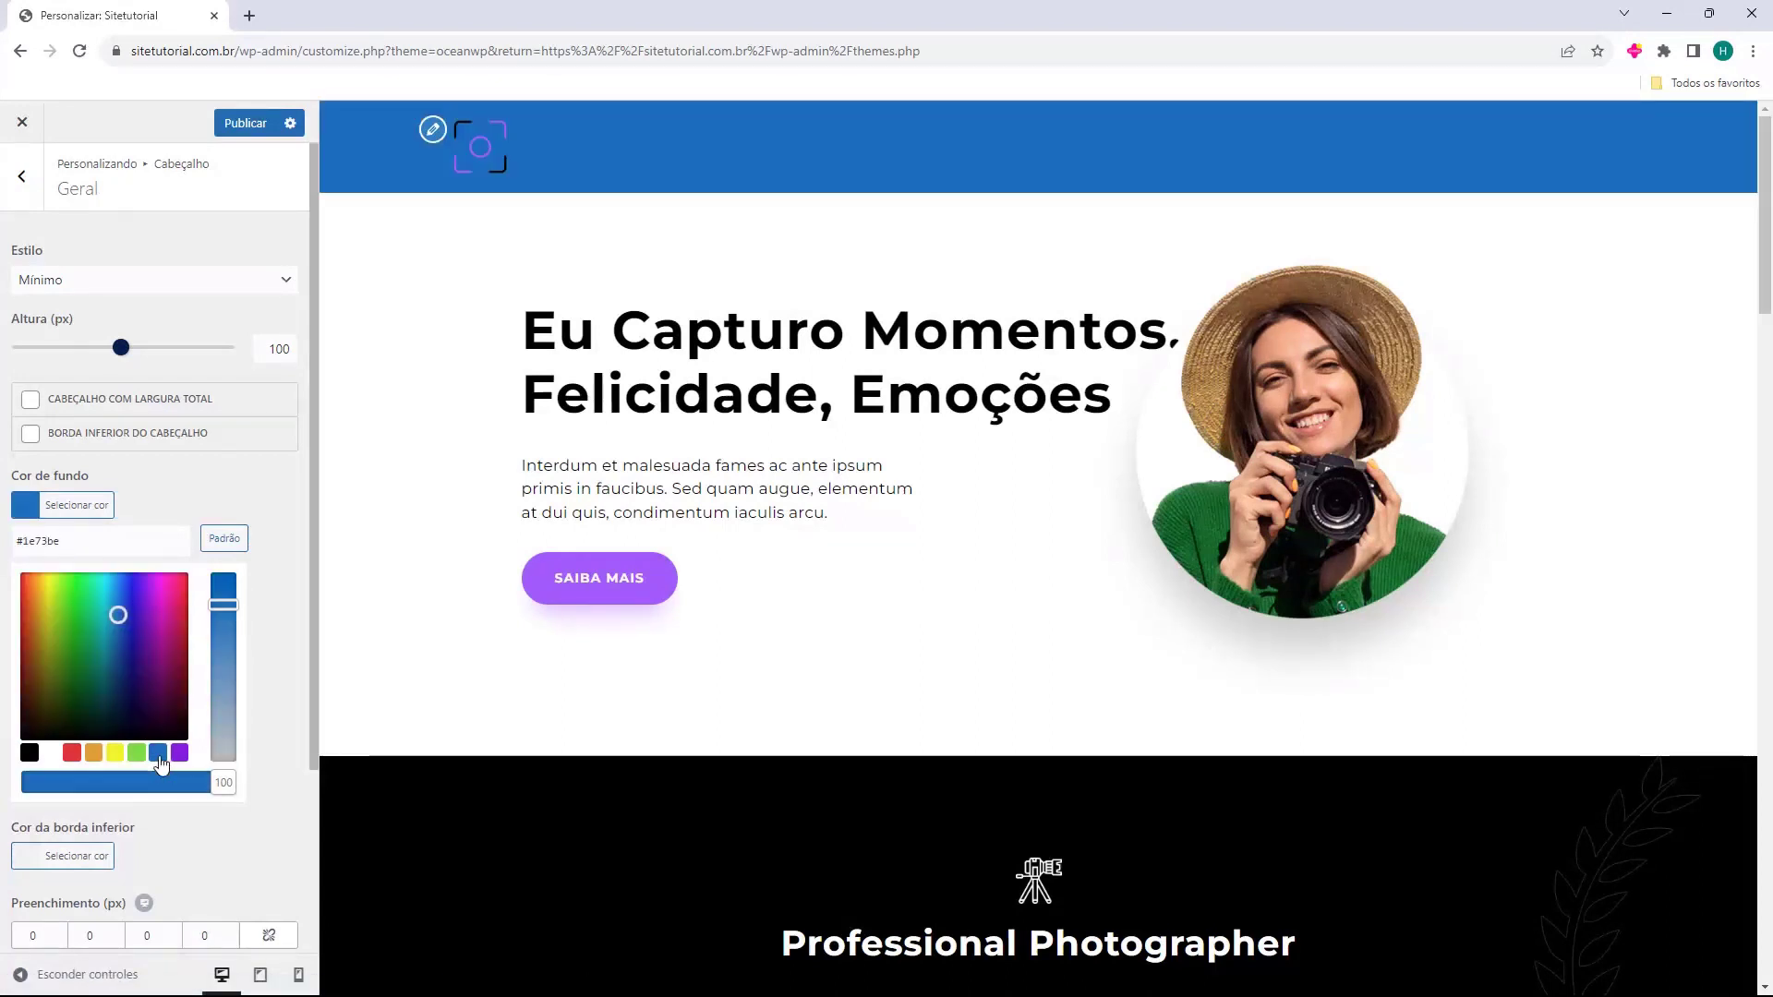
pyautogui.click(240, 494)
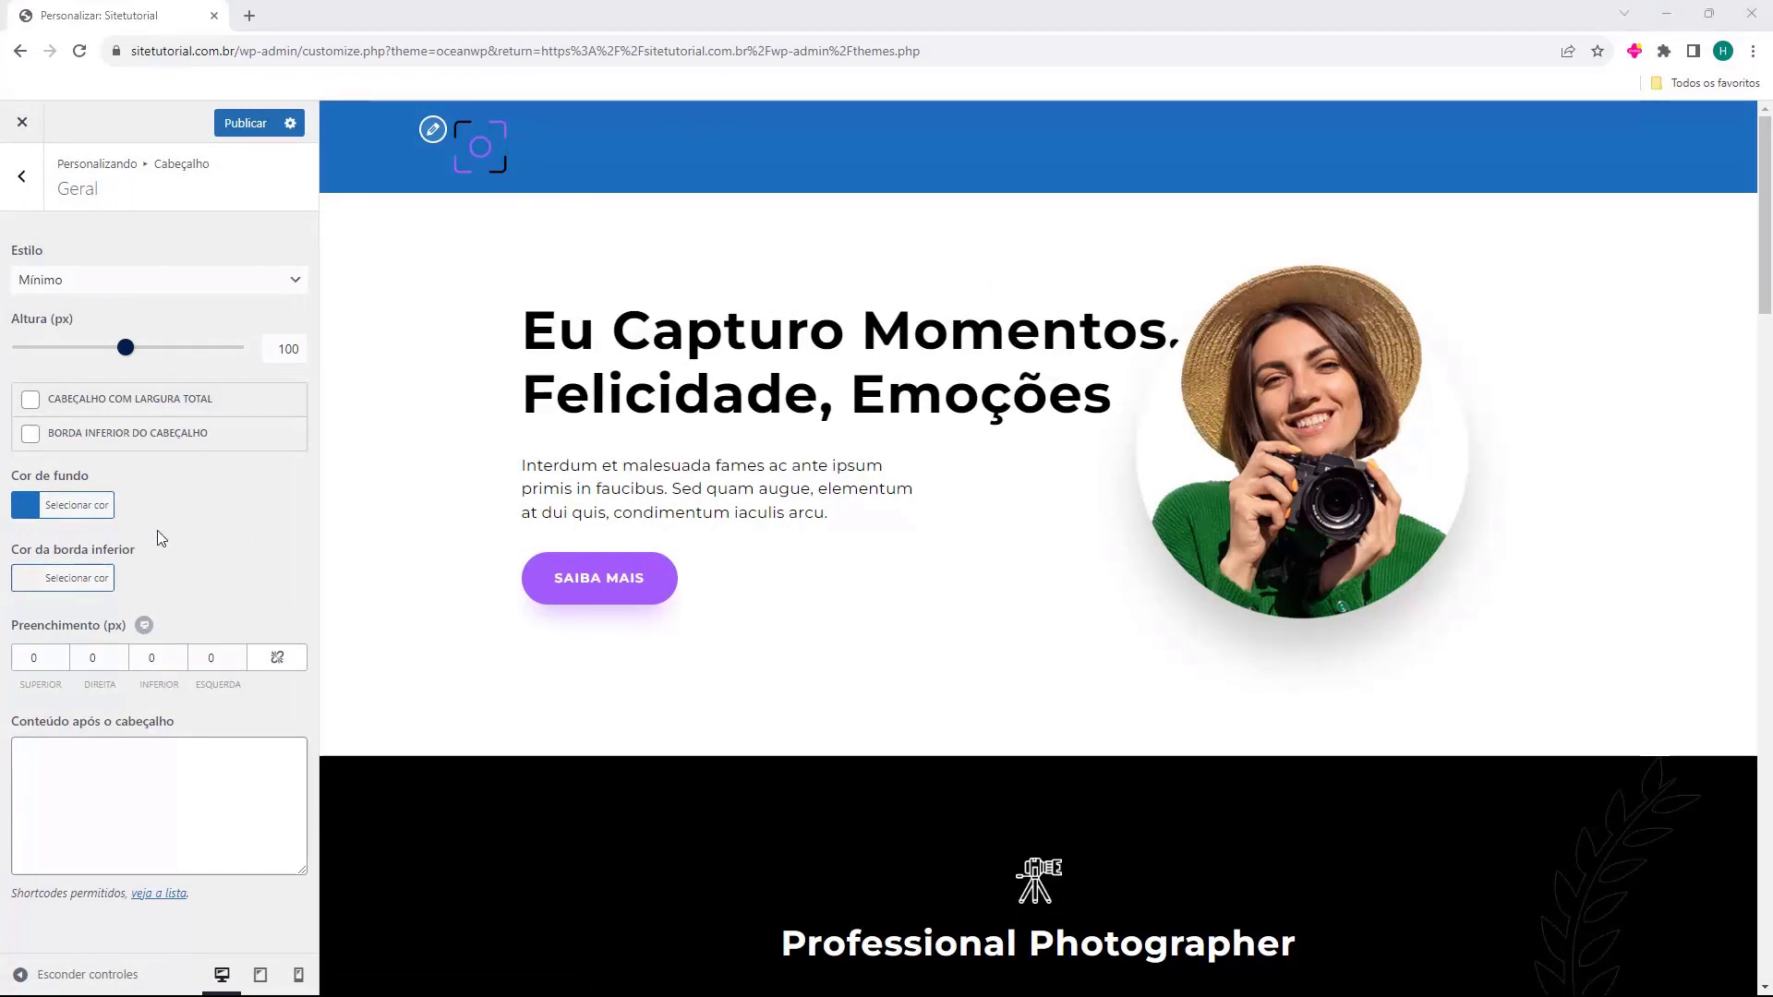
pyautogui.moveTo(63, 654); pyautogui.dragTo(119, 663)
# Set the header padding to 10 px top and 8 px bottom.
pyautogui.click(63, 653)
pyautogui.click(122, 660)
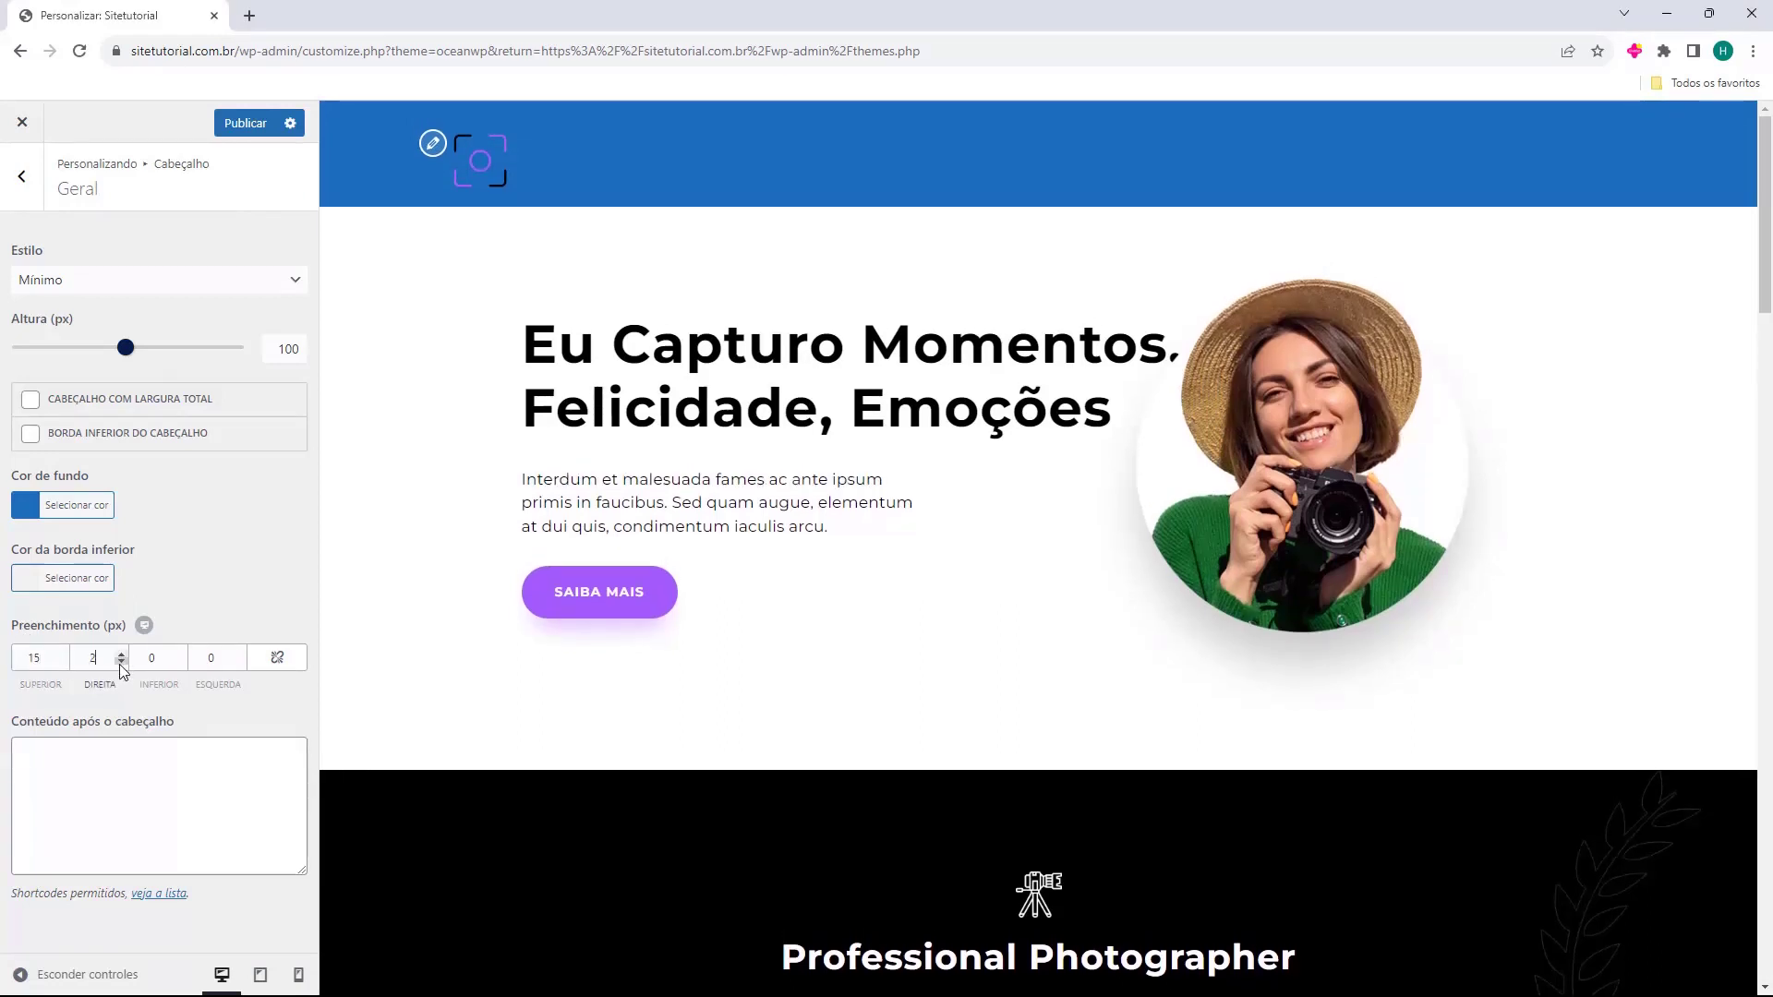
pyautogui.doubleClick(61, 661)
pyautogui.tripleClick(61, 661)
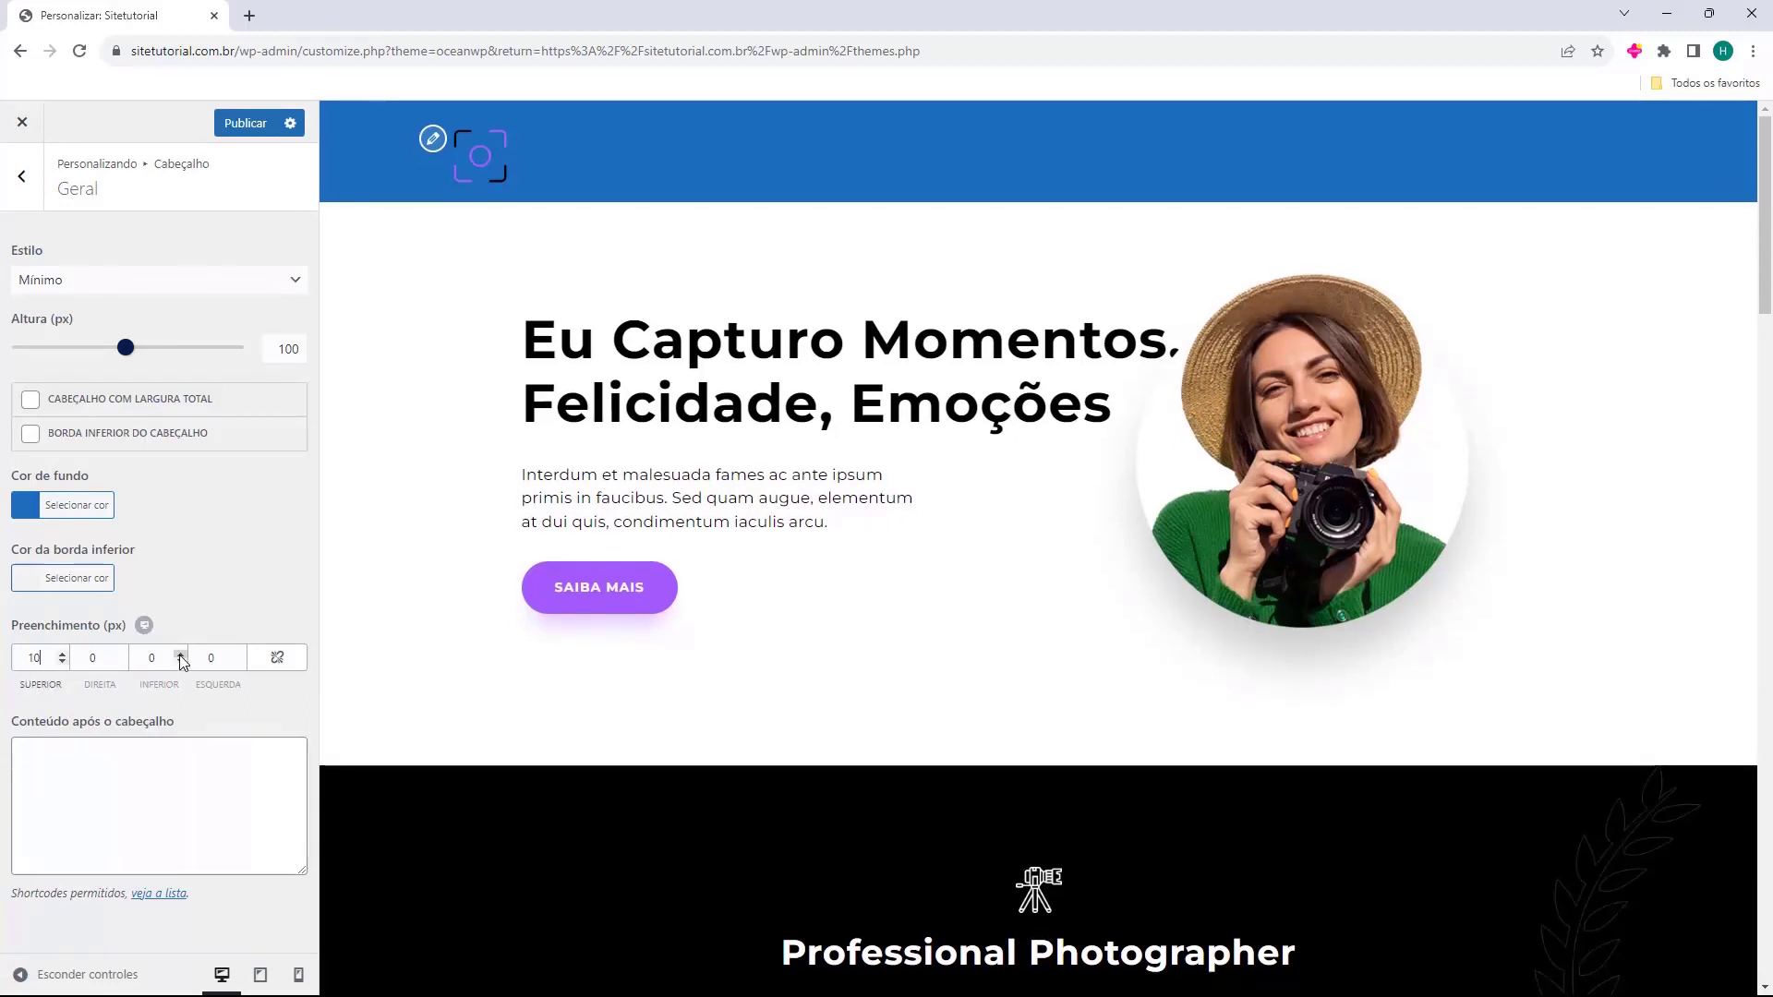
pyautogui.moveTo(181, 654); pyautogui.dragTo(181, 655)
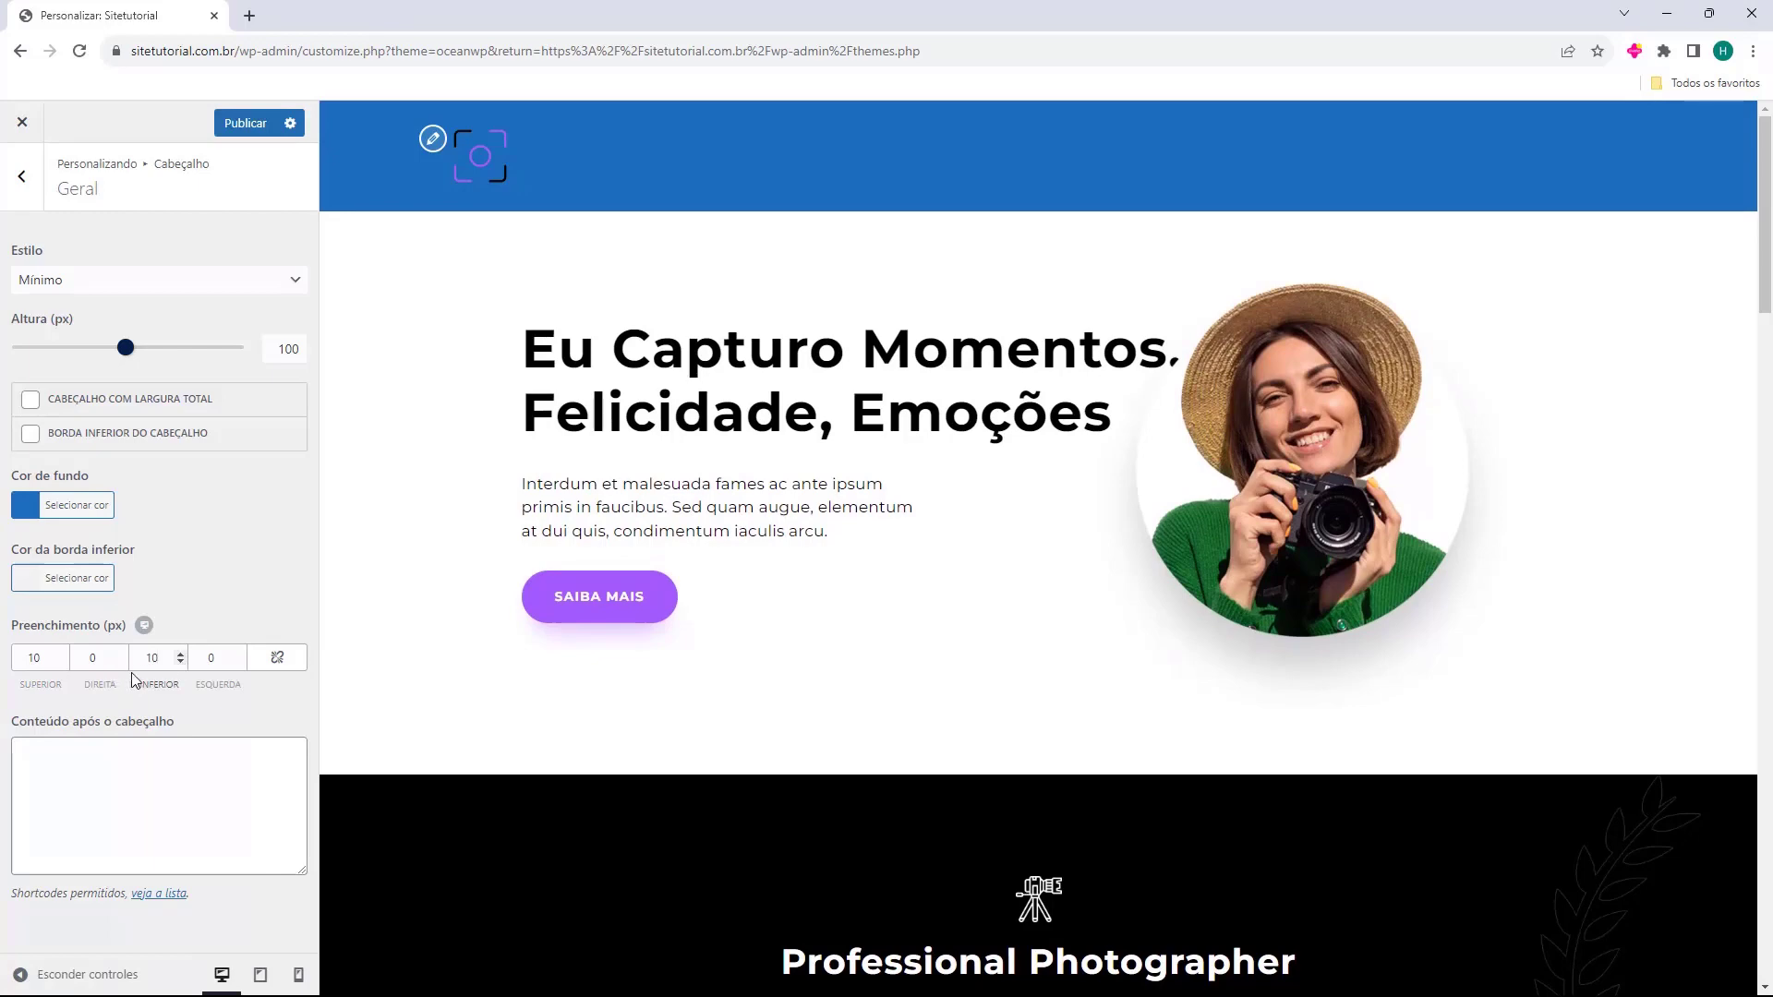
pyautogui.press('Down')
pyautogui.press('Down')
pyautogui.click(49, 757)
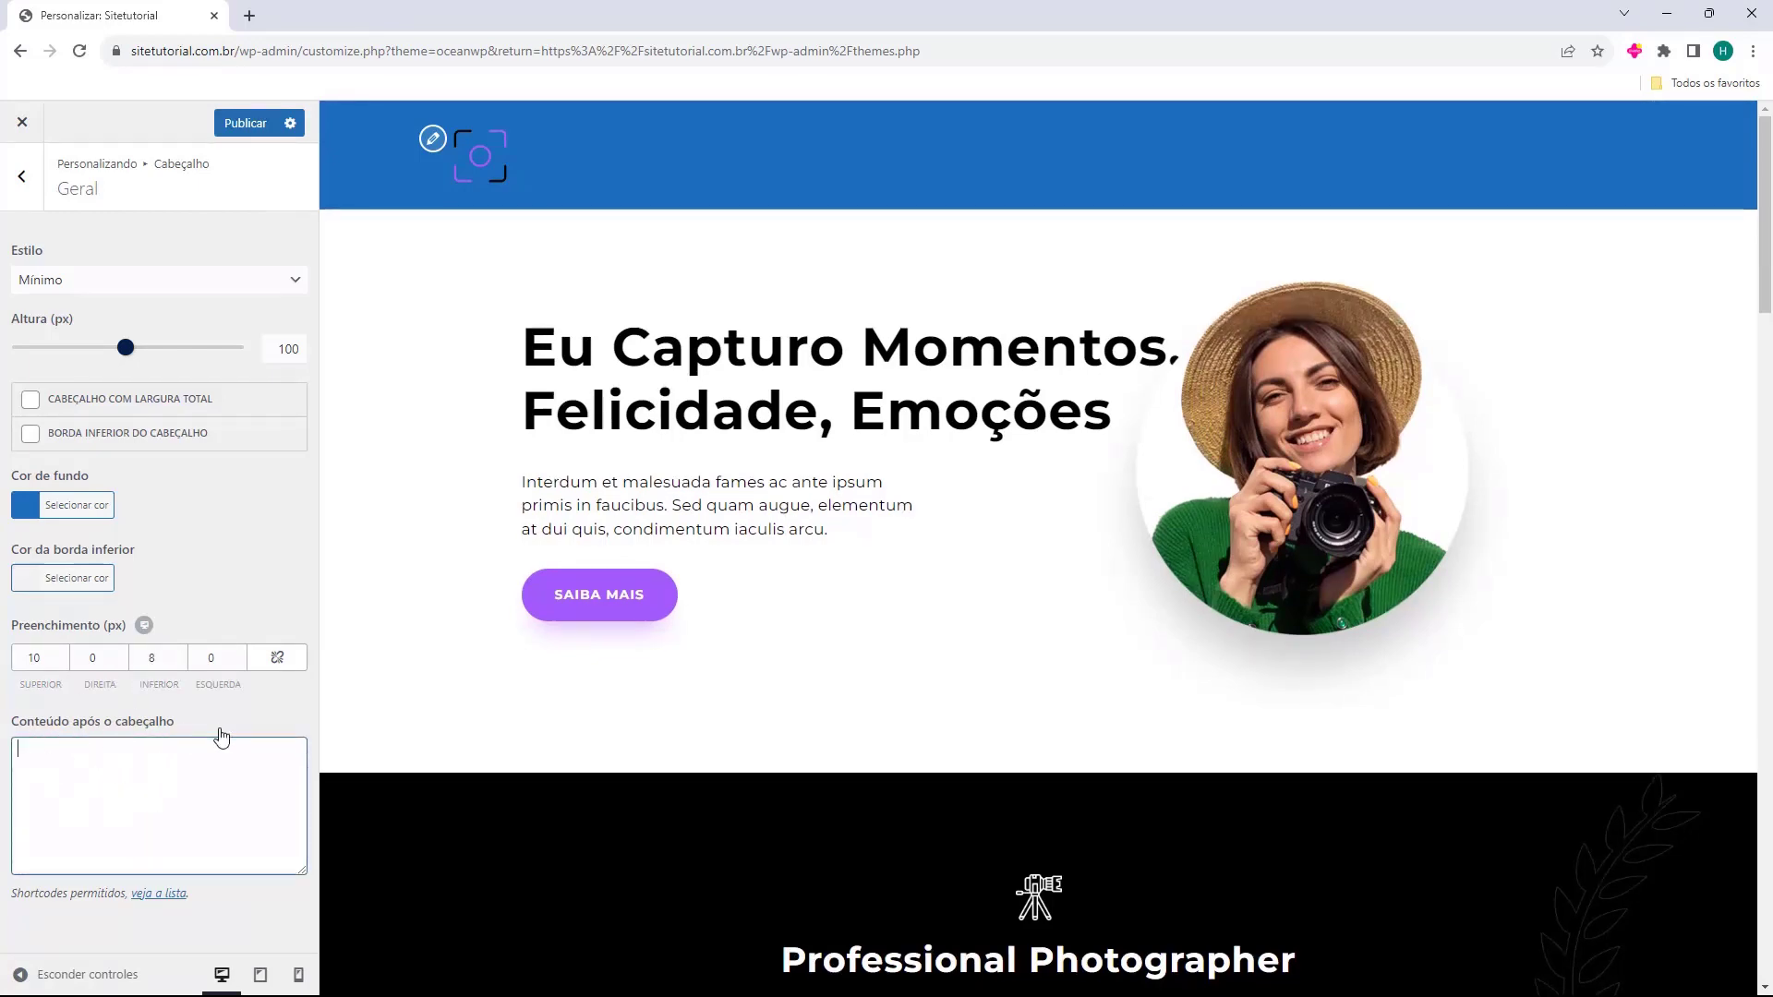
pyautogui.press('Escape')
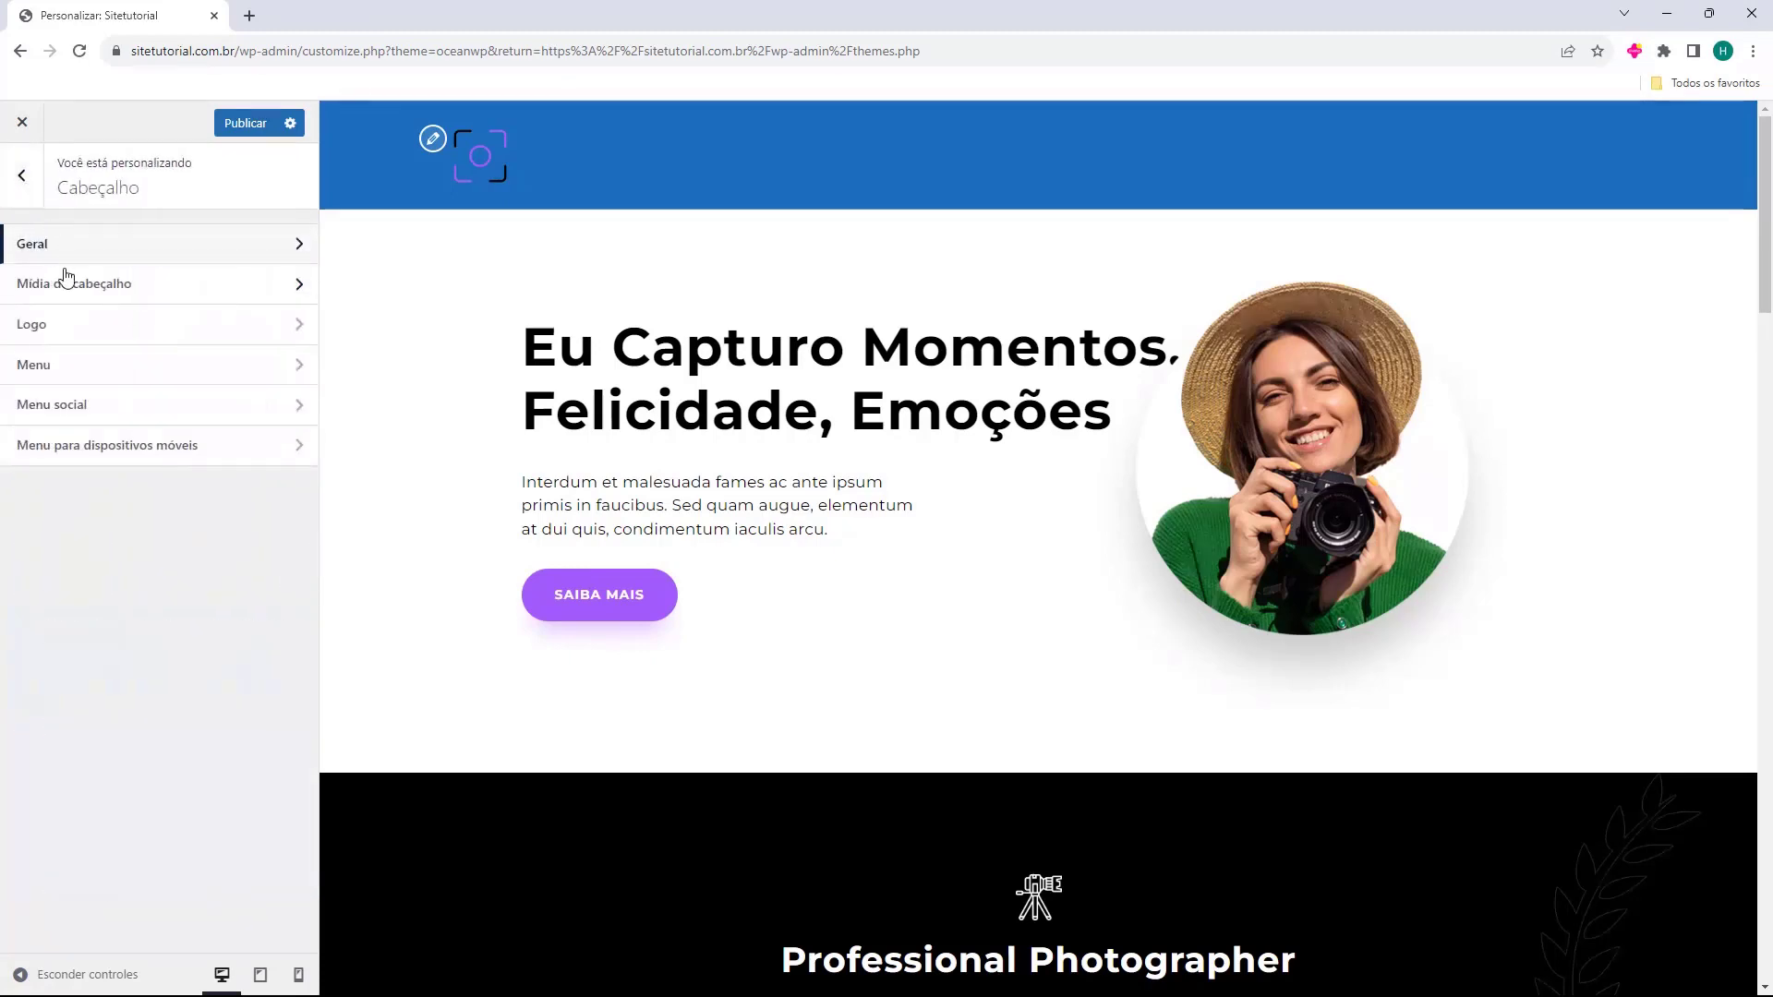
# Look over the Mídia do cabeçalho settings, then go to the header Logo section.
pyautogui.click(65, 295)
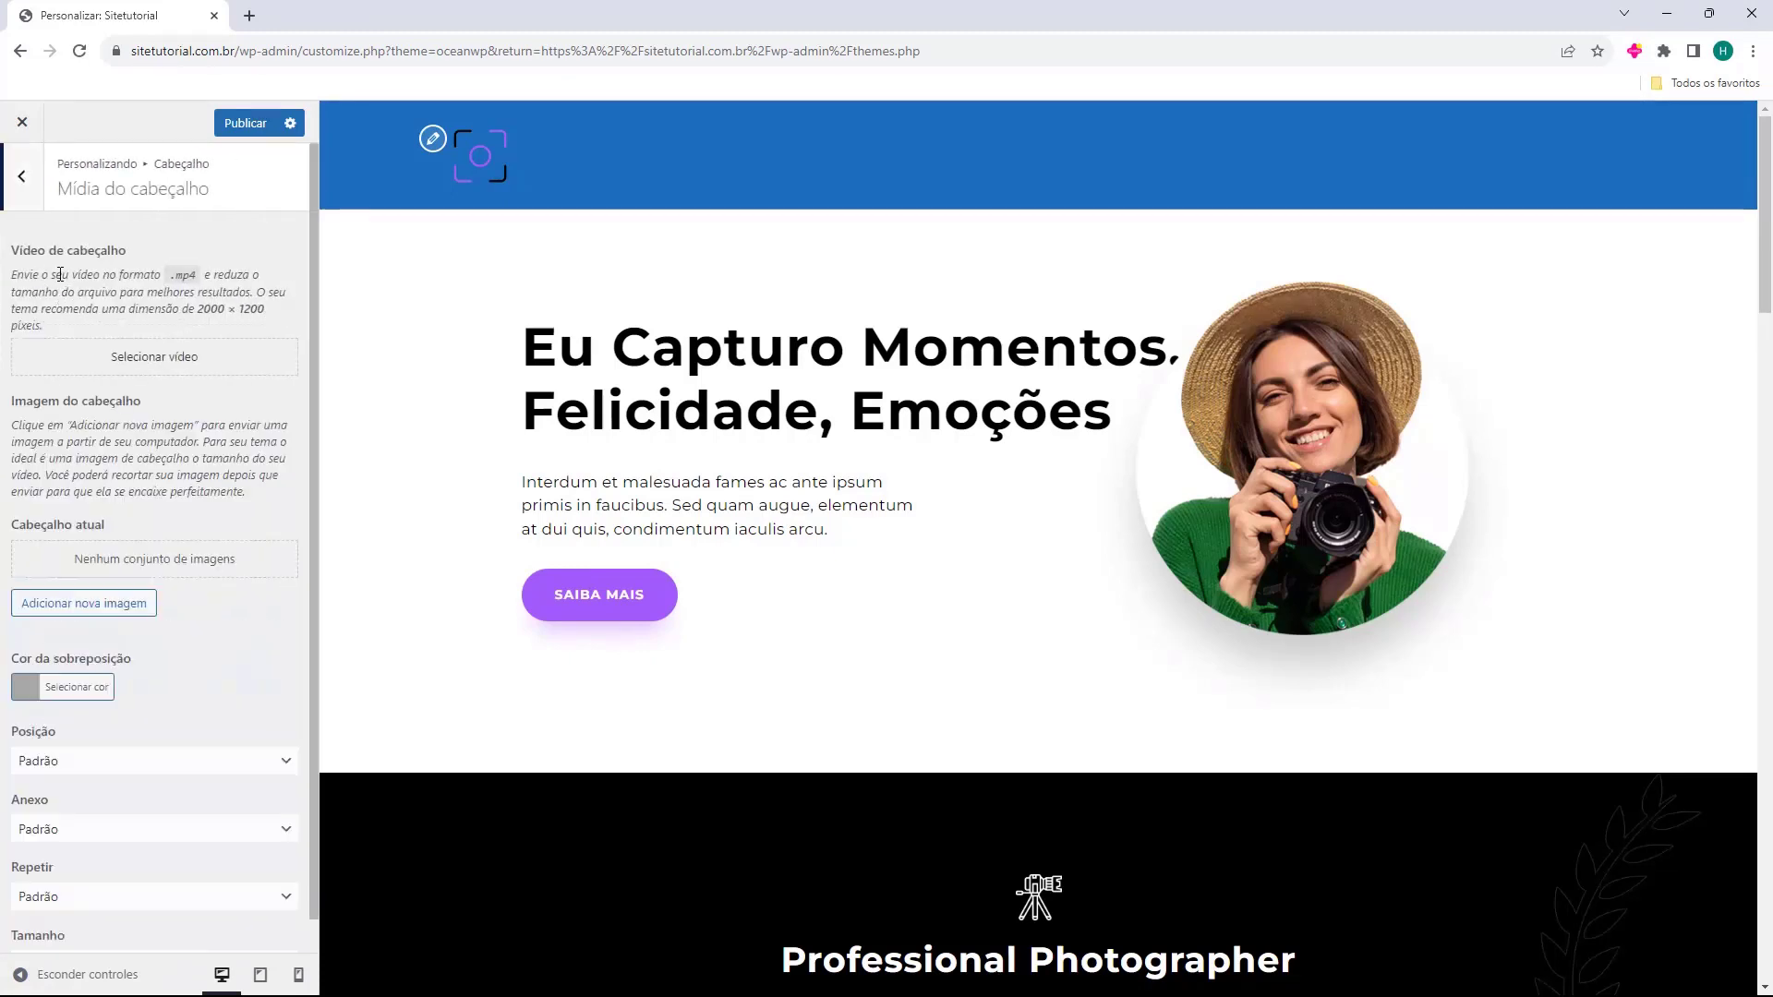
pyautogui.moveTo(23, 250); pyautogui.dragTo(85, 252)
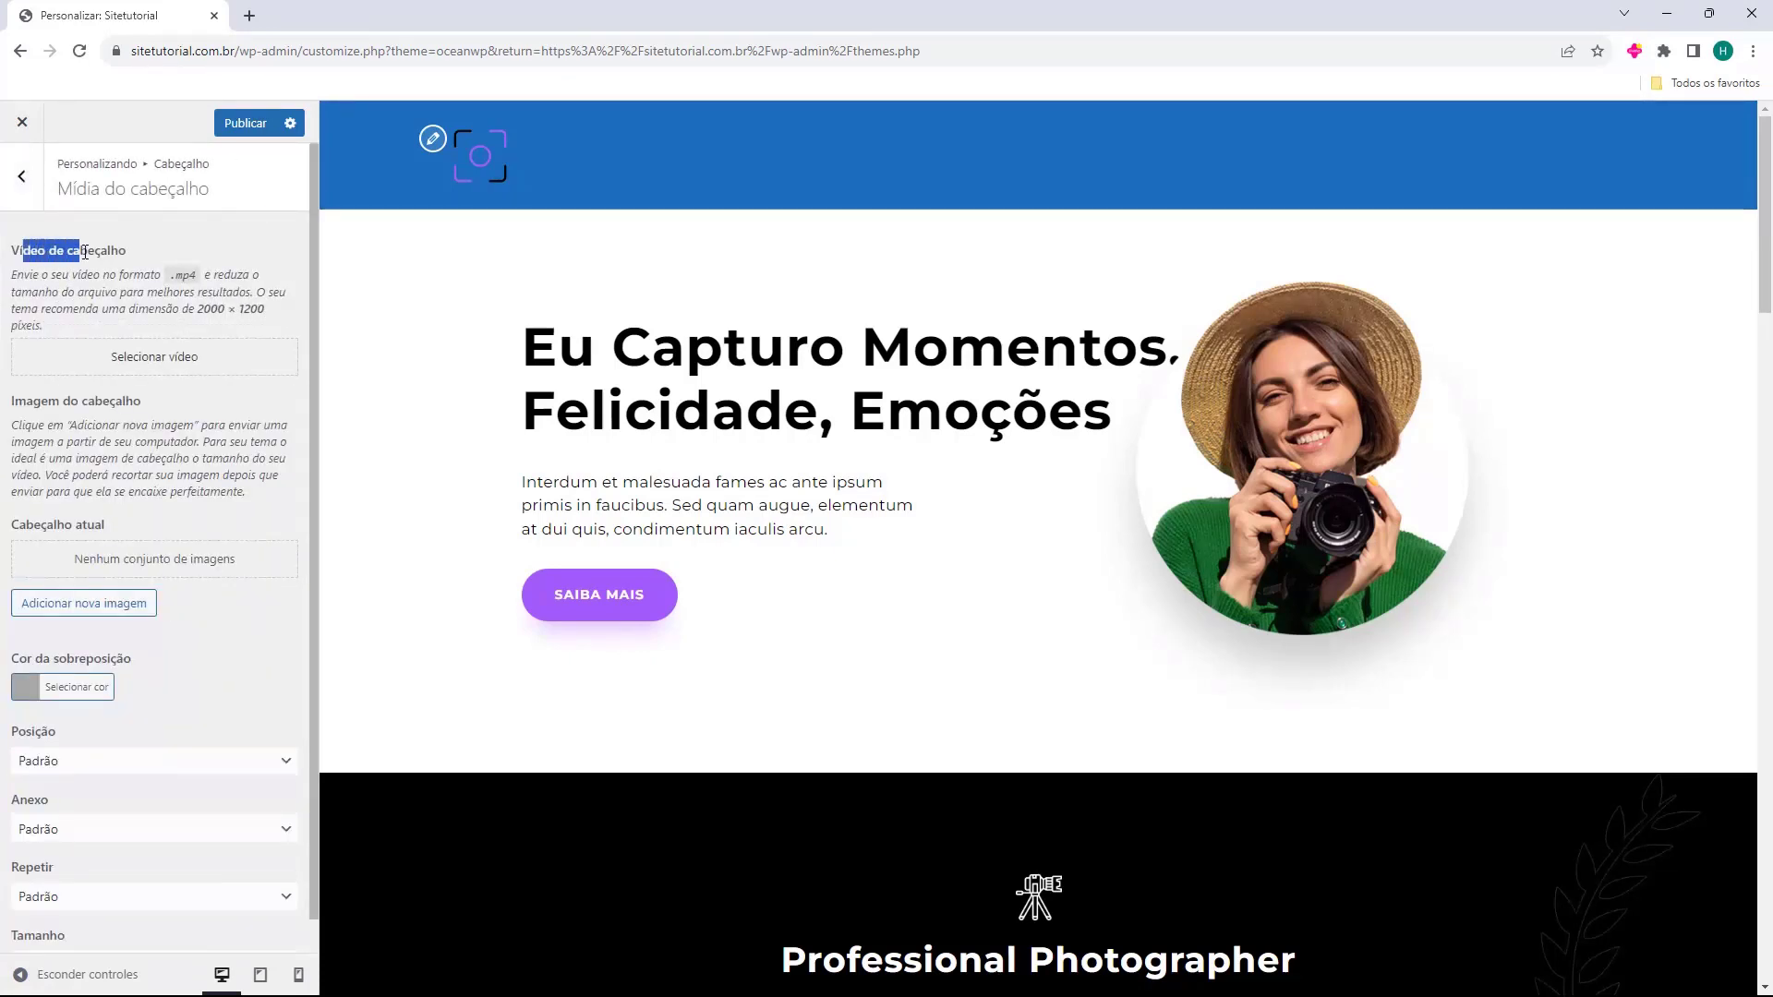
pyautogui.click(92, 271)
pyautogui.moveTo(36, 403); pyautogui.dragTo(82, 403)
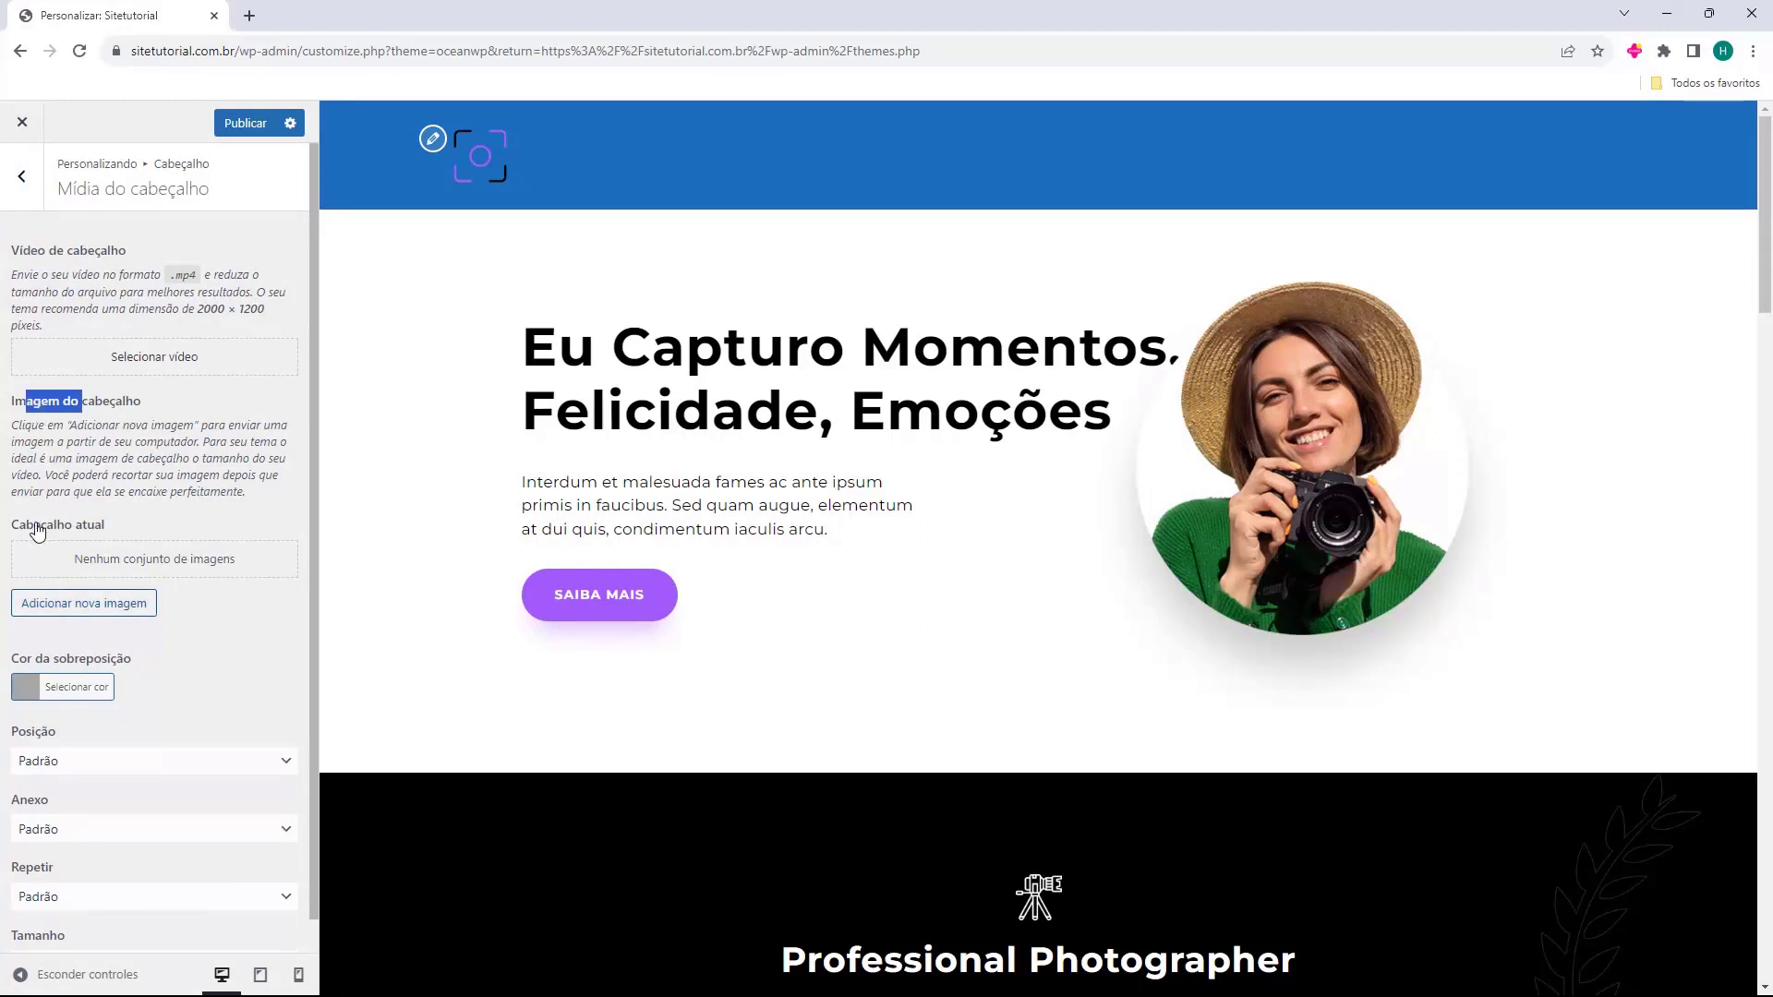
pyautogui.scroll(-1, 179, 464)
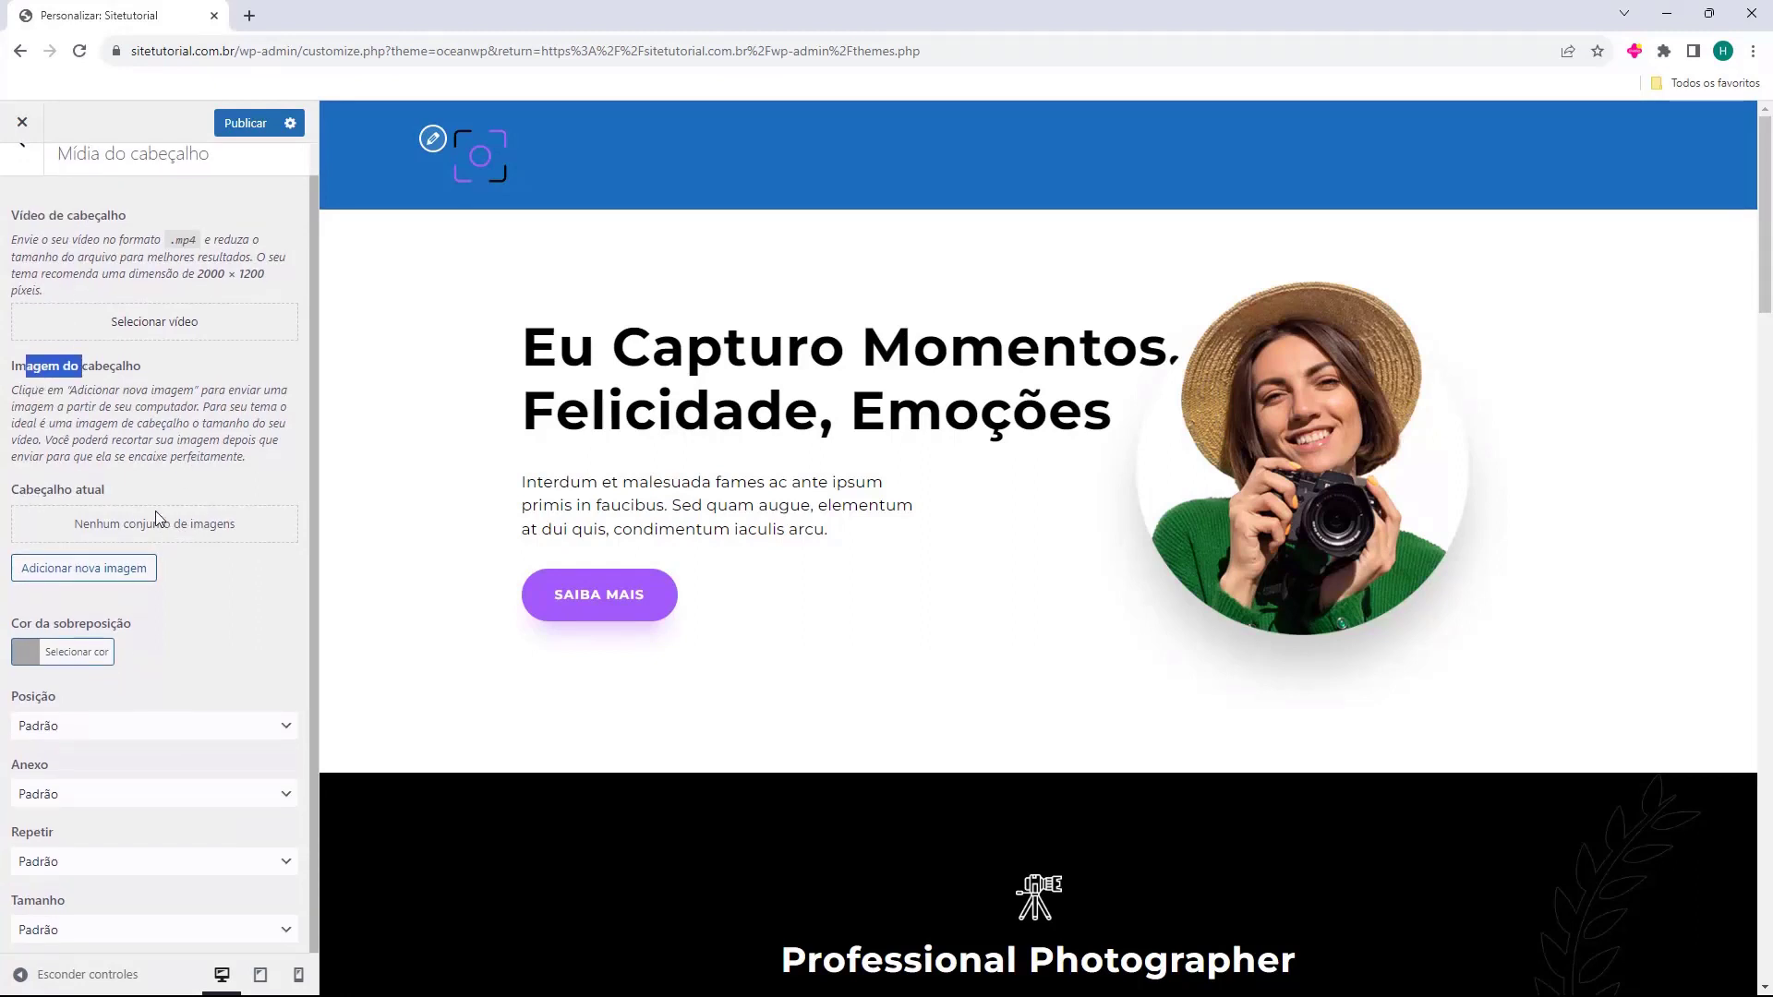
pyautogui.scroll(1, 185, 480)
pyautogui.click(22, 176)
pyautogui.click(99, 325)
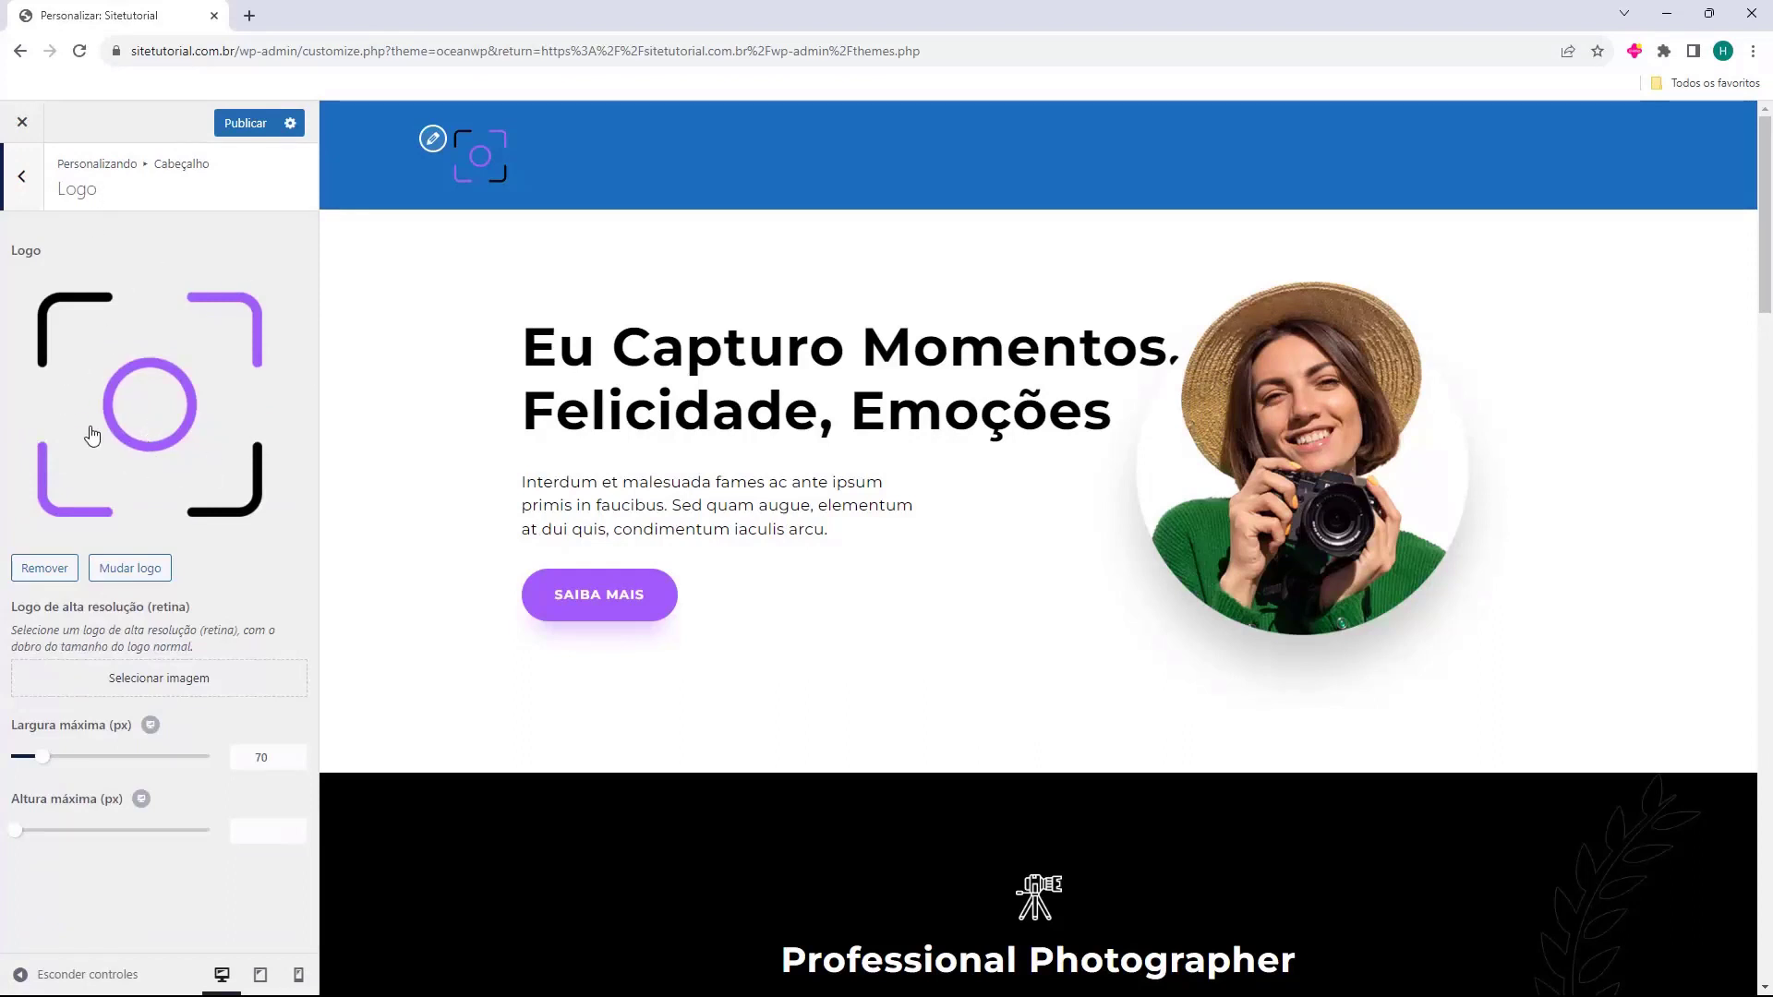
# Replace the logo by uploading a new image file from the computer.
pyautogui.click(131, 567)
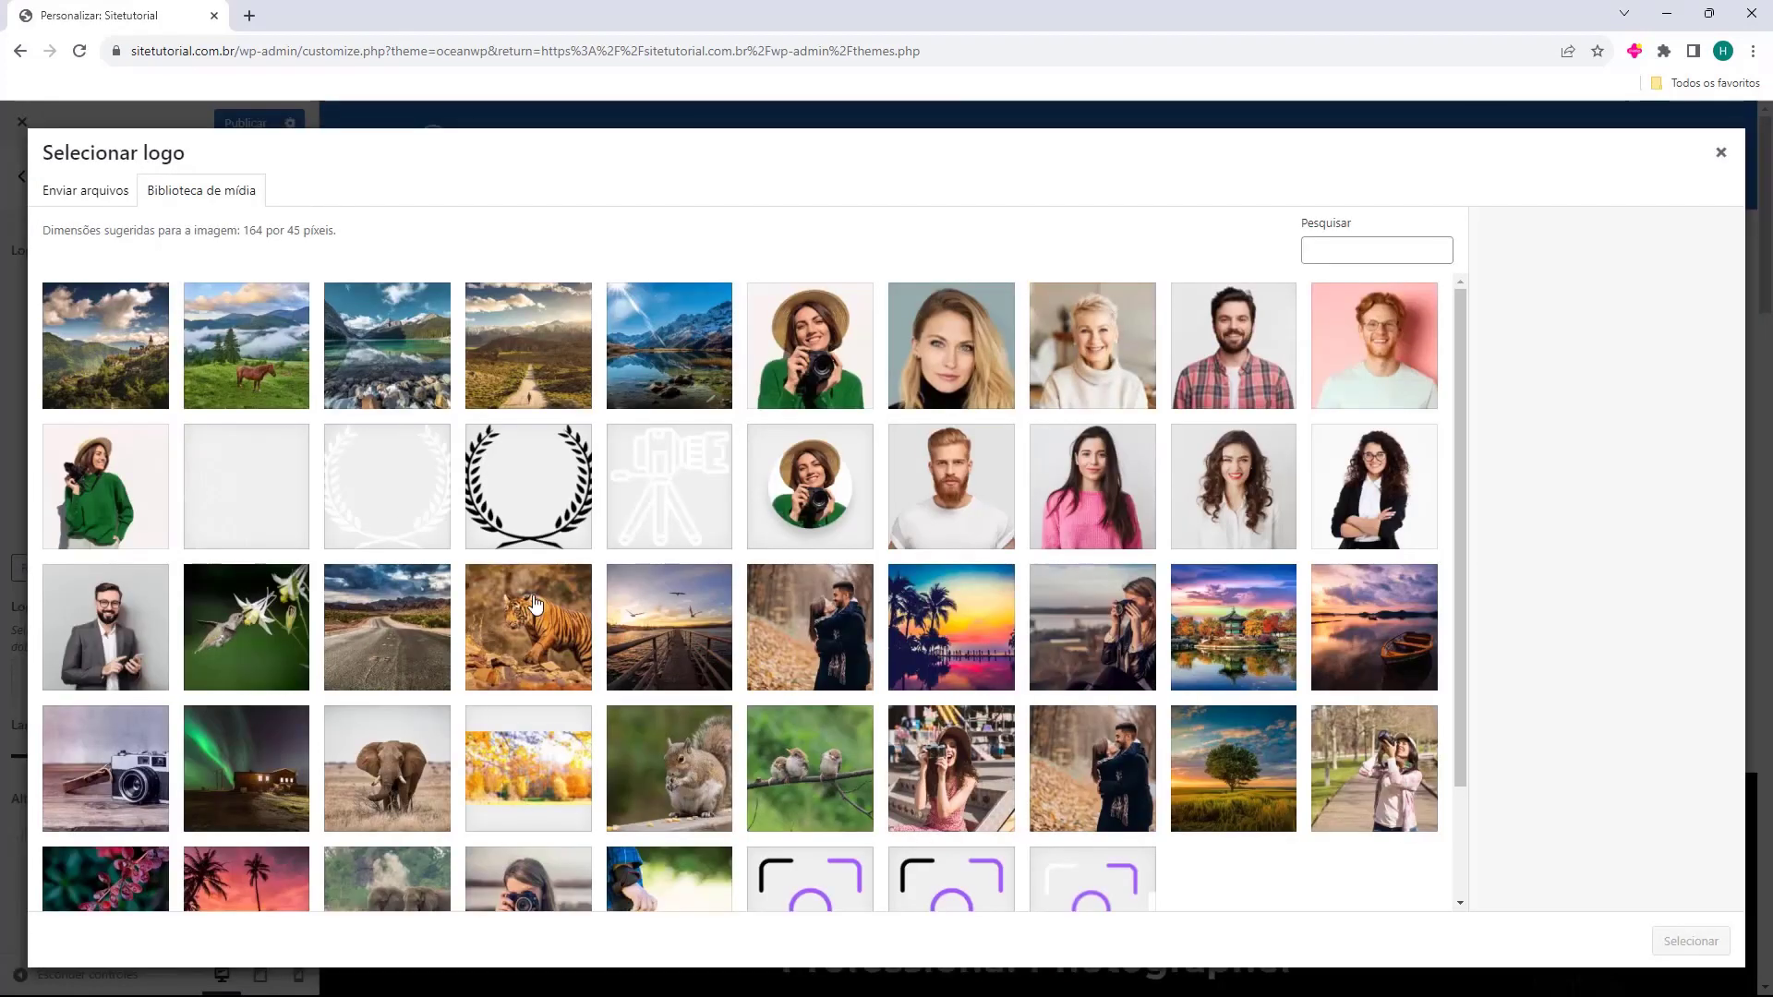
pyautogui.click(90, 193)
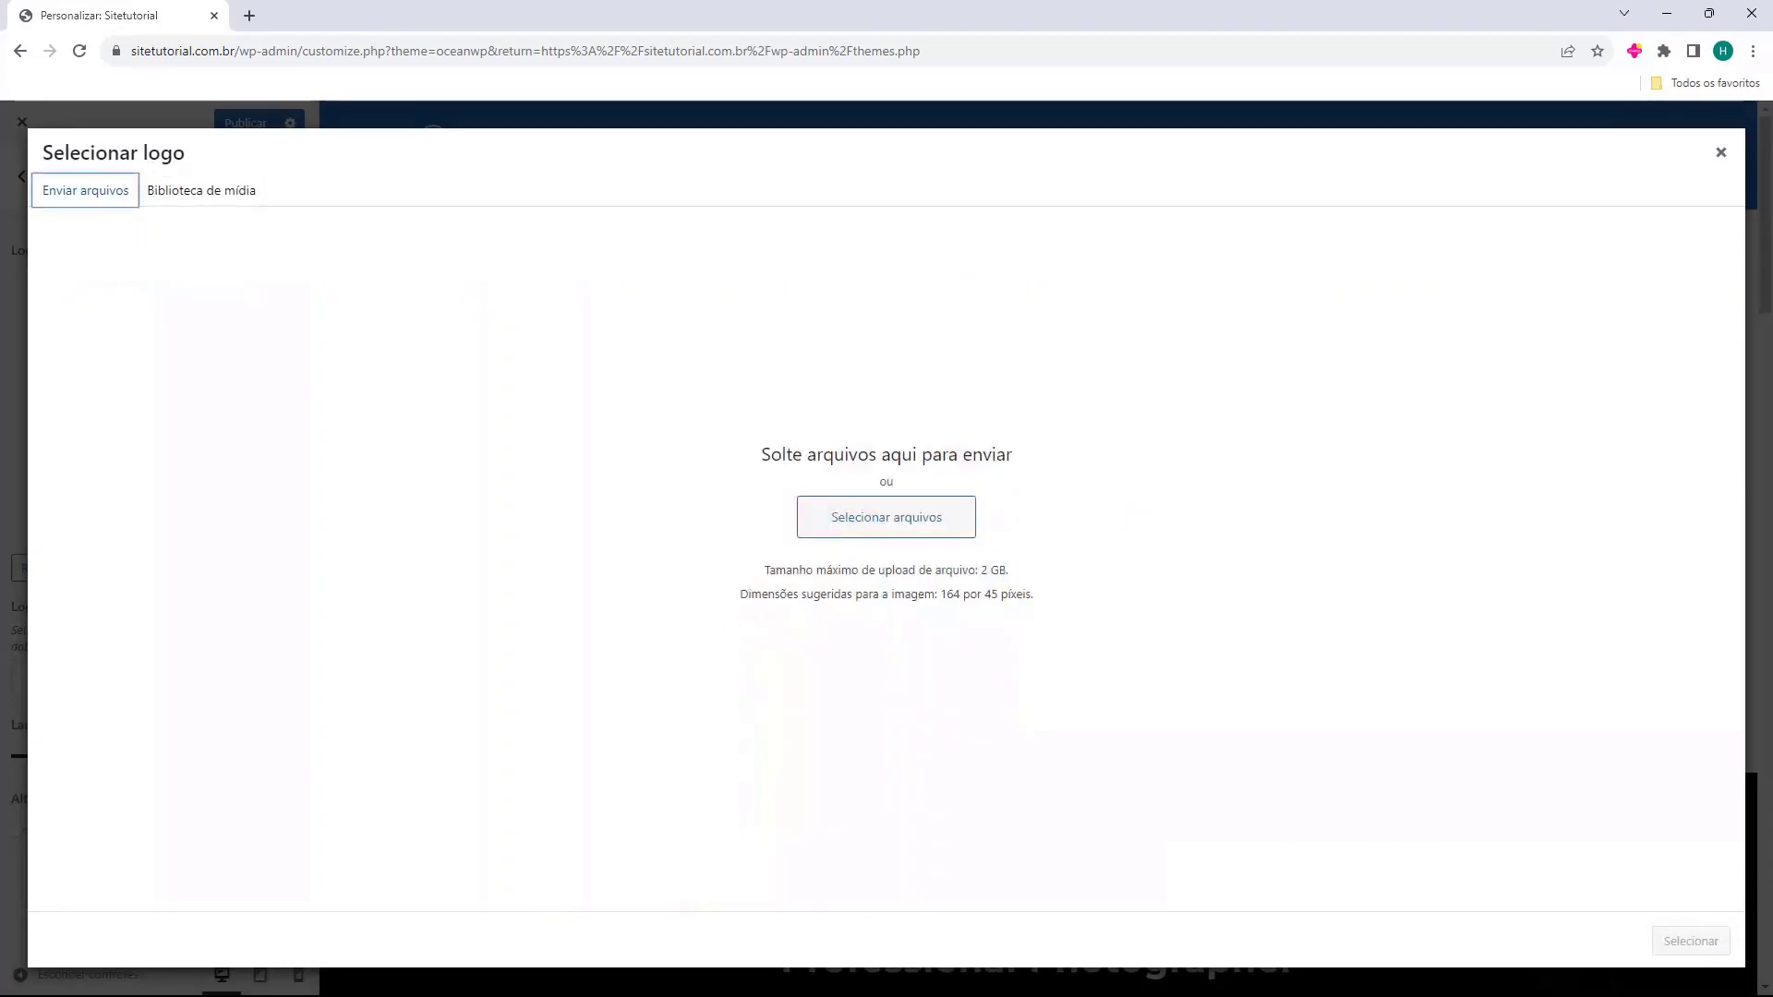
pyautogui.click(836, 514)
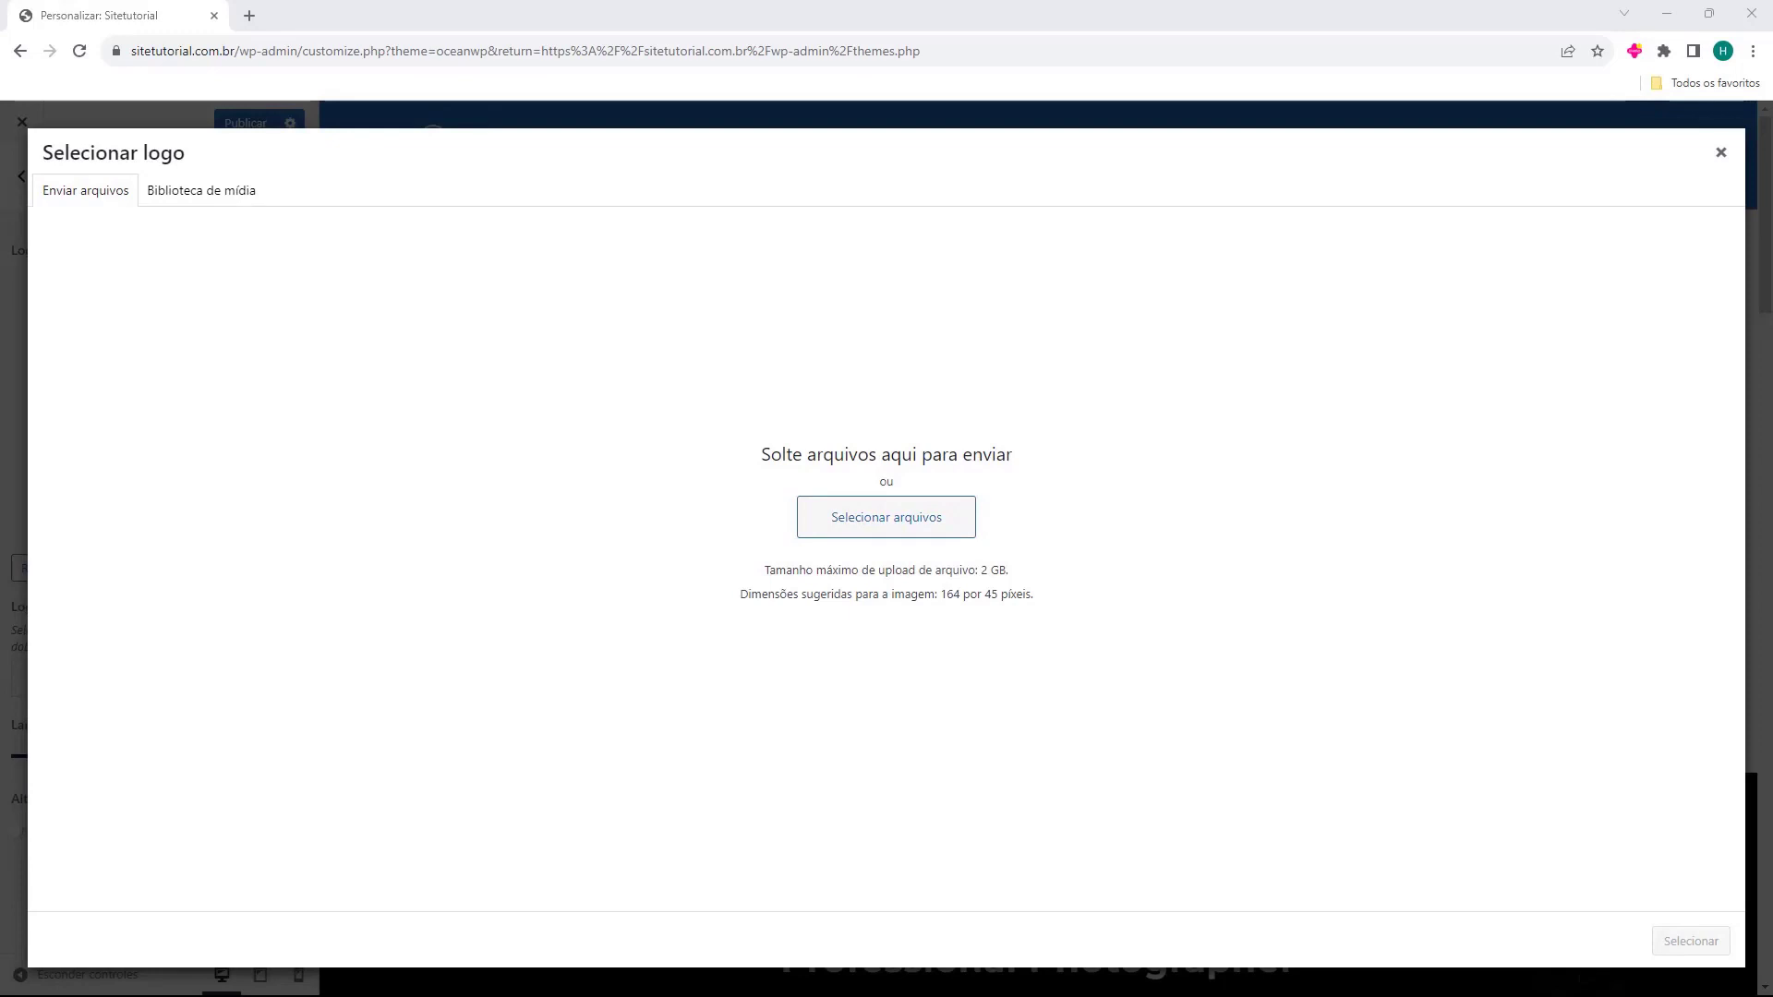
pyautogui.moveTo(0, 552); pyautogui.dragTo(868, 429)
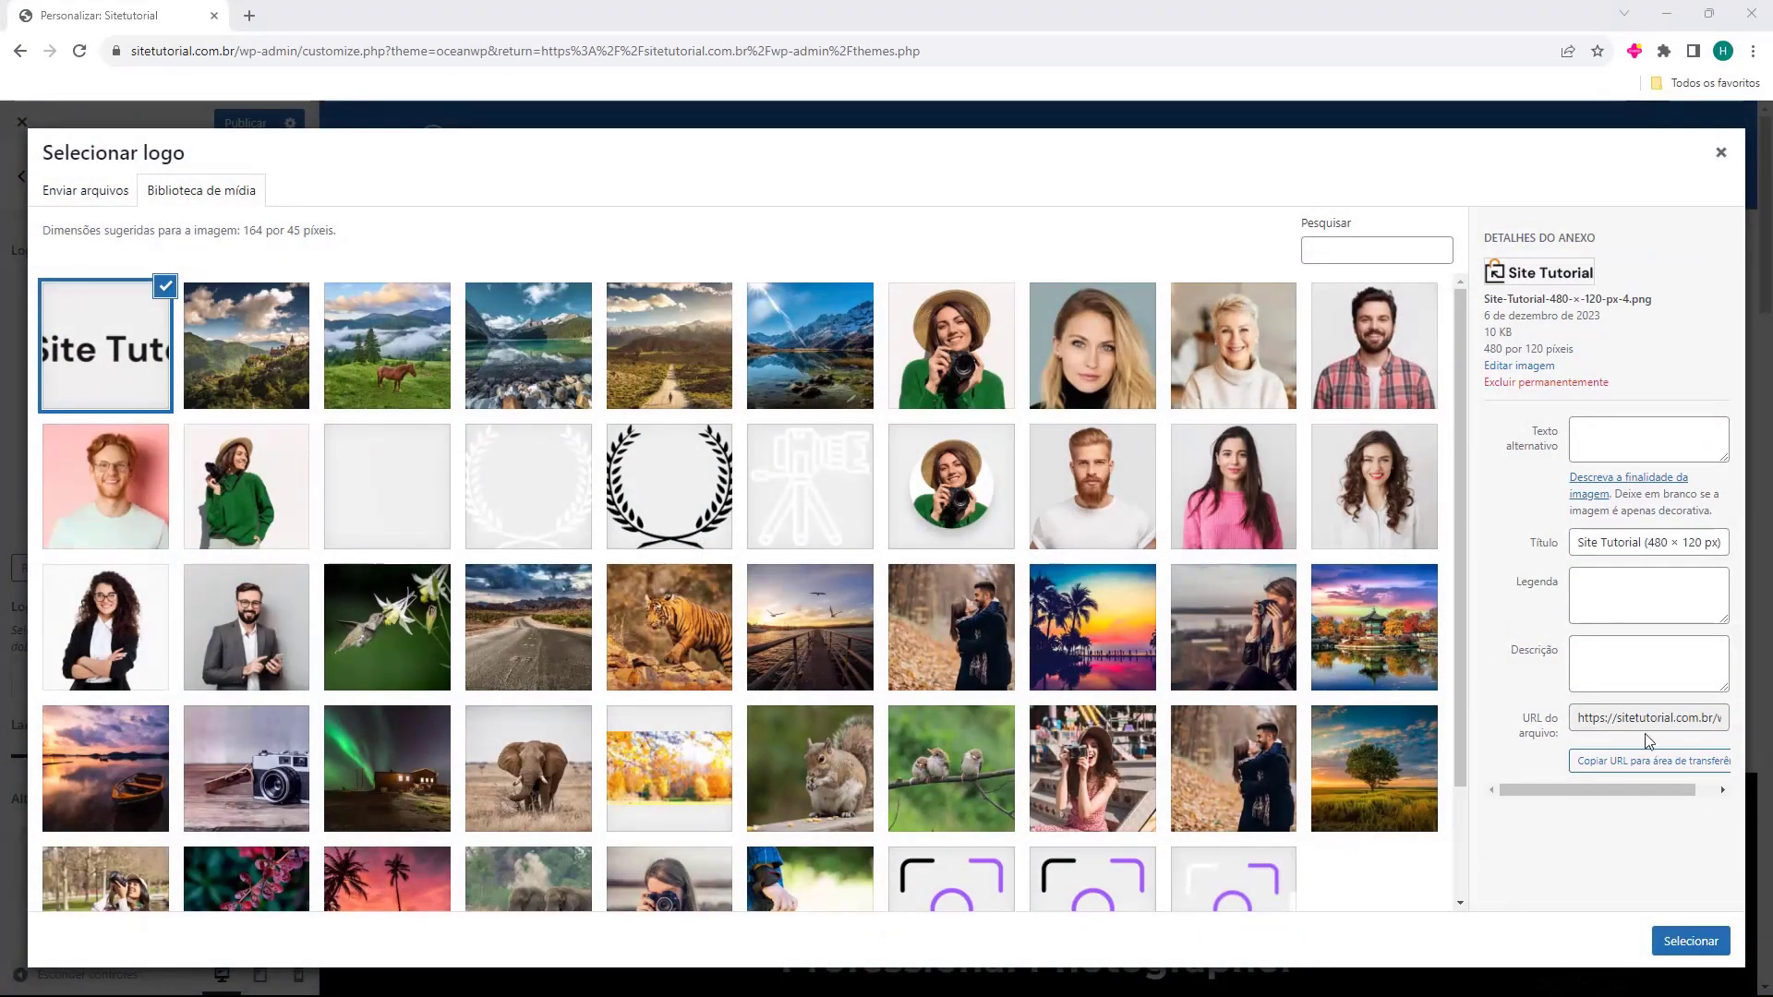
# Crop the Site Tutorial image to the logo's edges and apply it as header logo.
pyautogui.click(1690, 941)
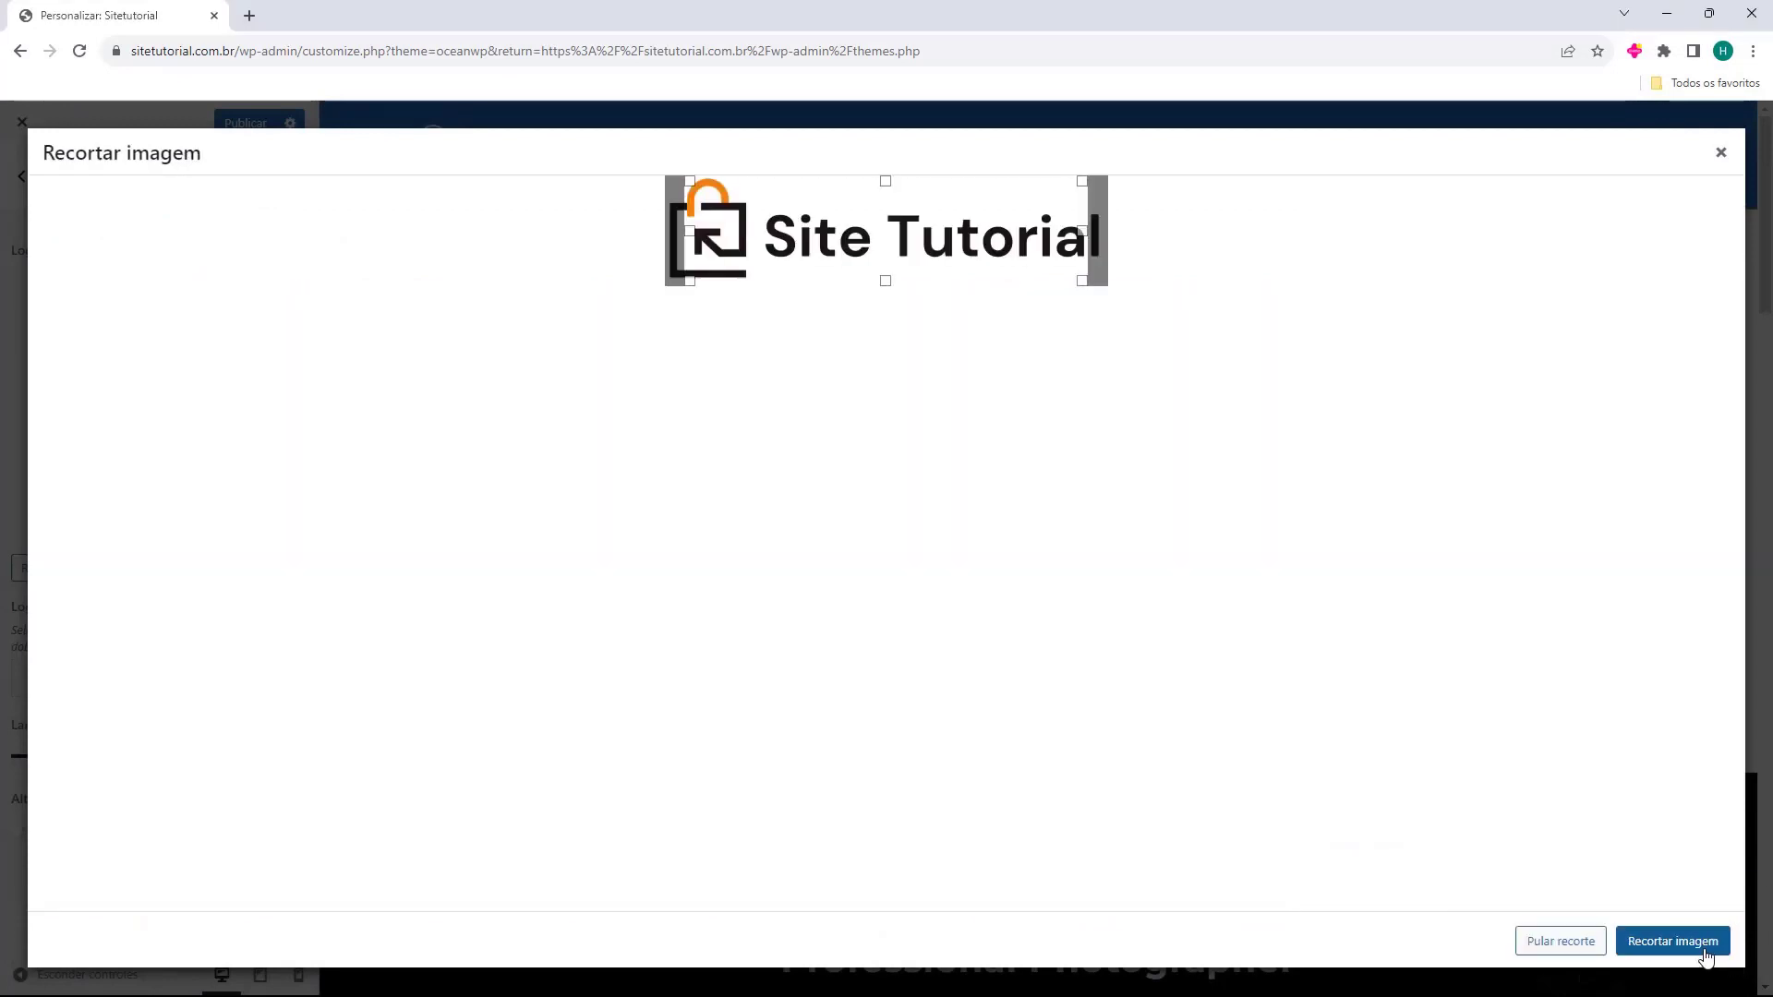
pyautogui.moveTo(678, 248); pyautogui.dragTo(634, 230)
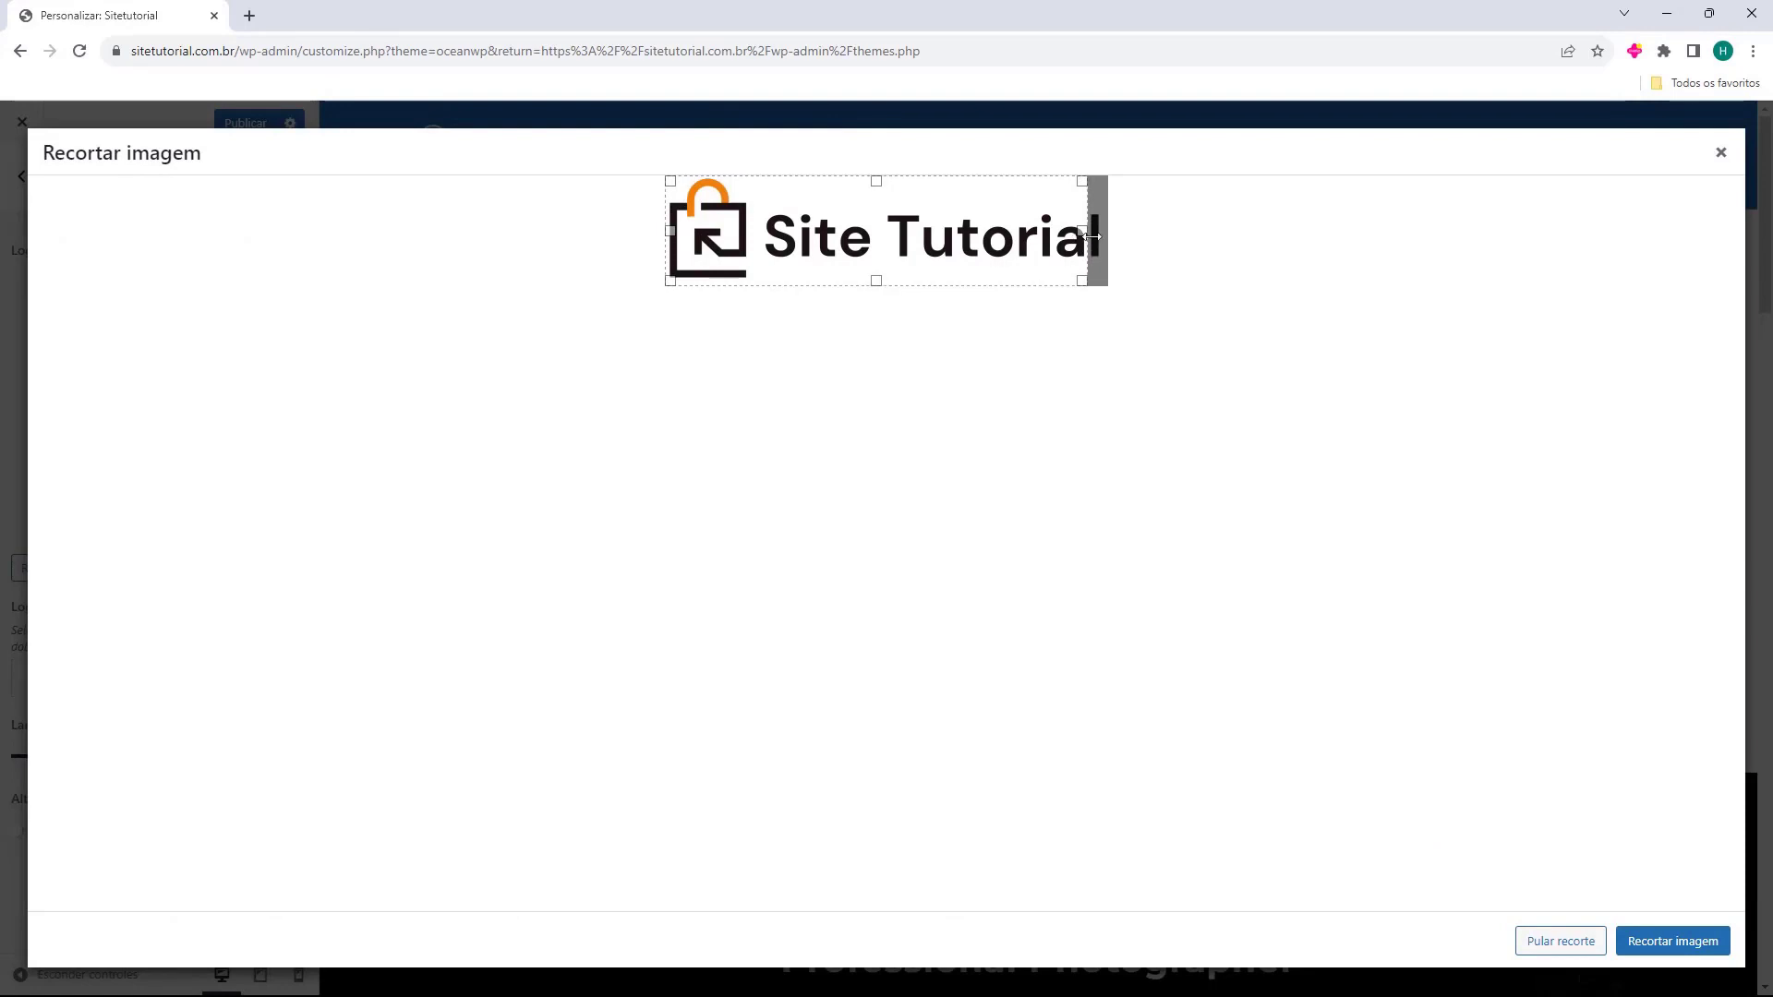
pyautogui.moveTo(1087, 241); pyautogui.dragTo(1160, 241)
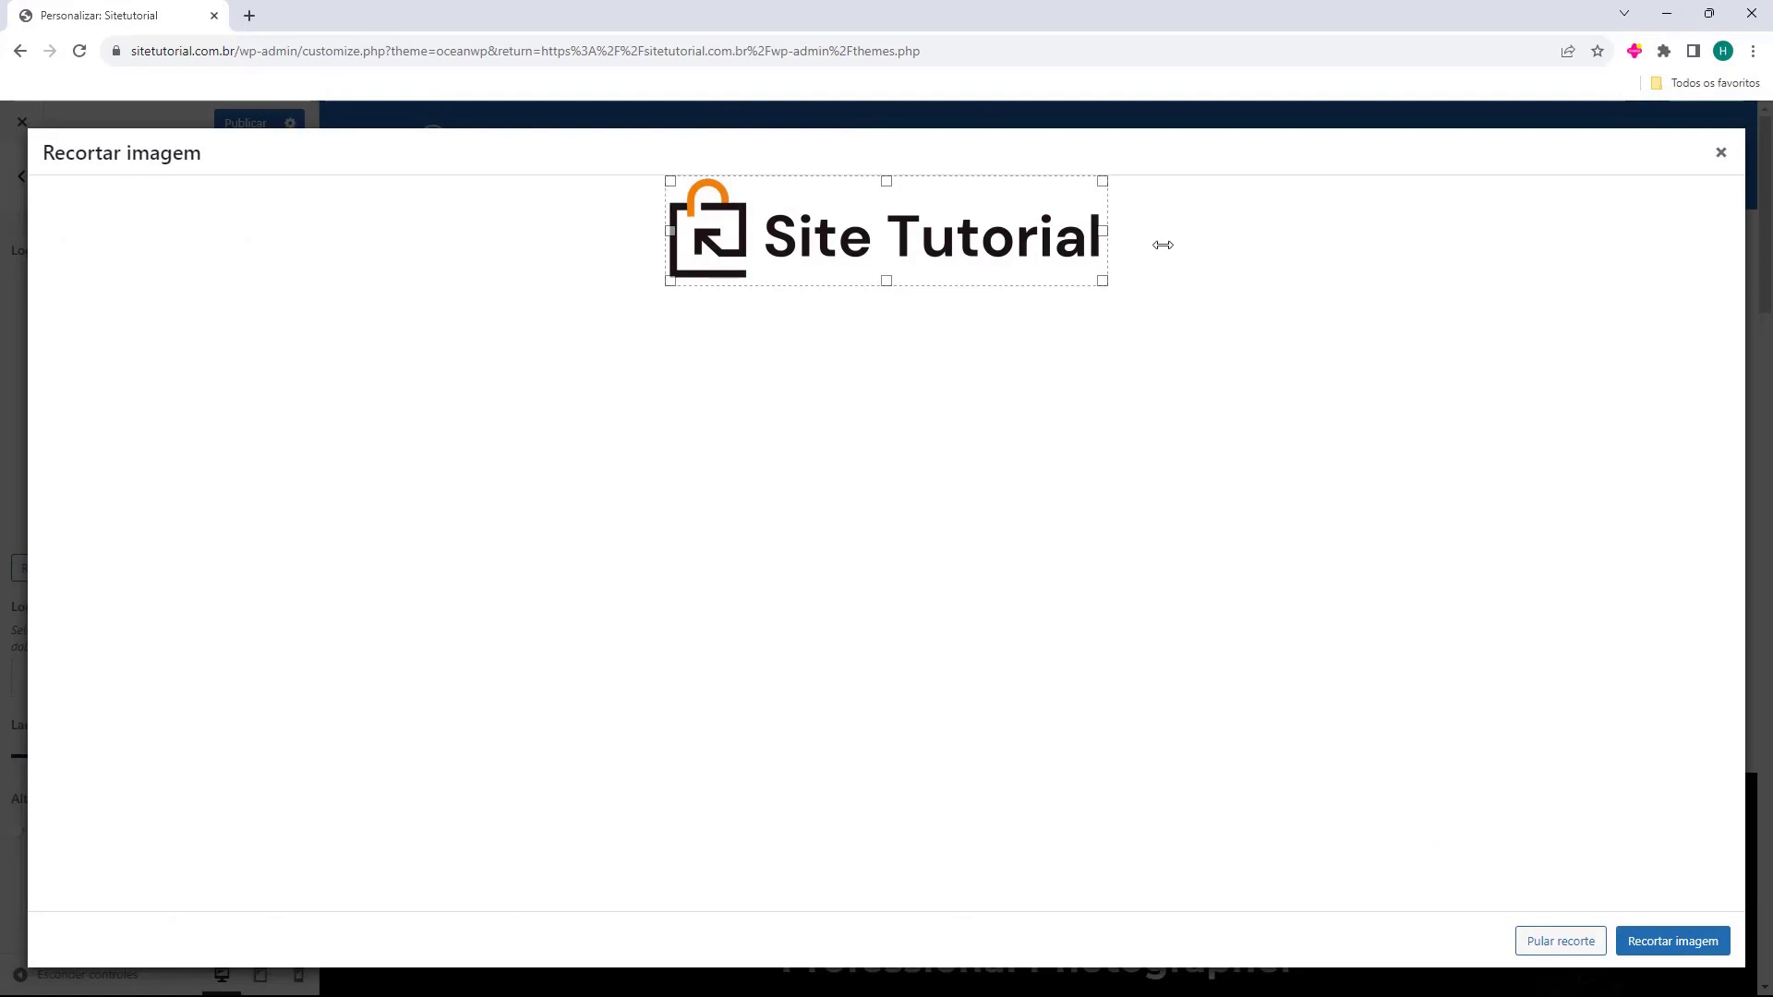
pyautogui.click(1659, 944)
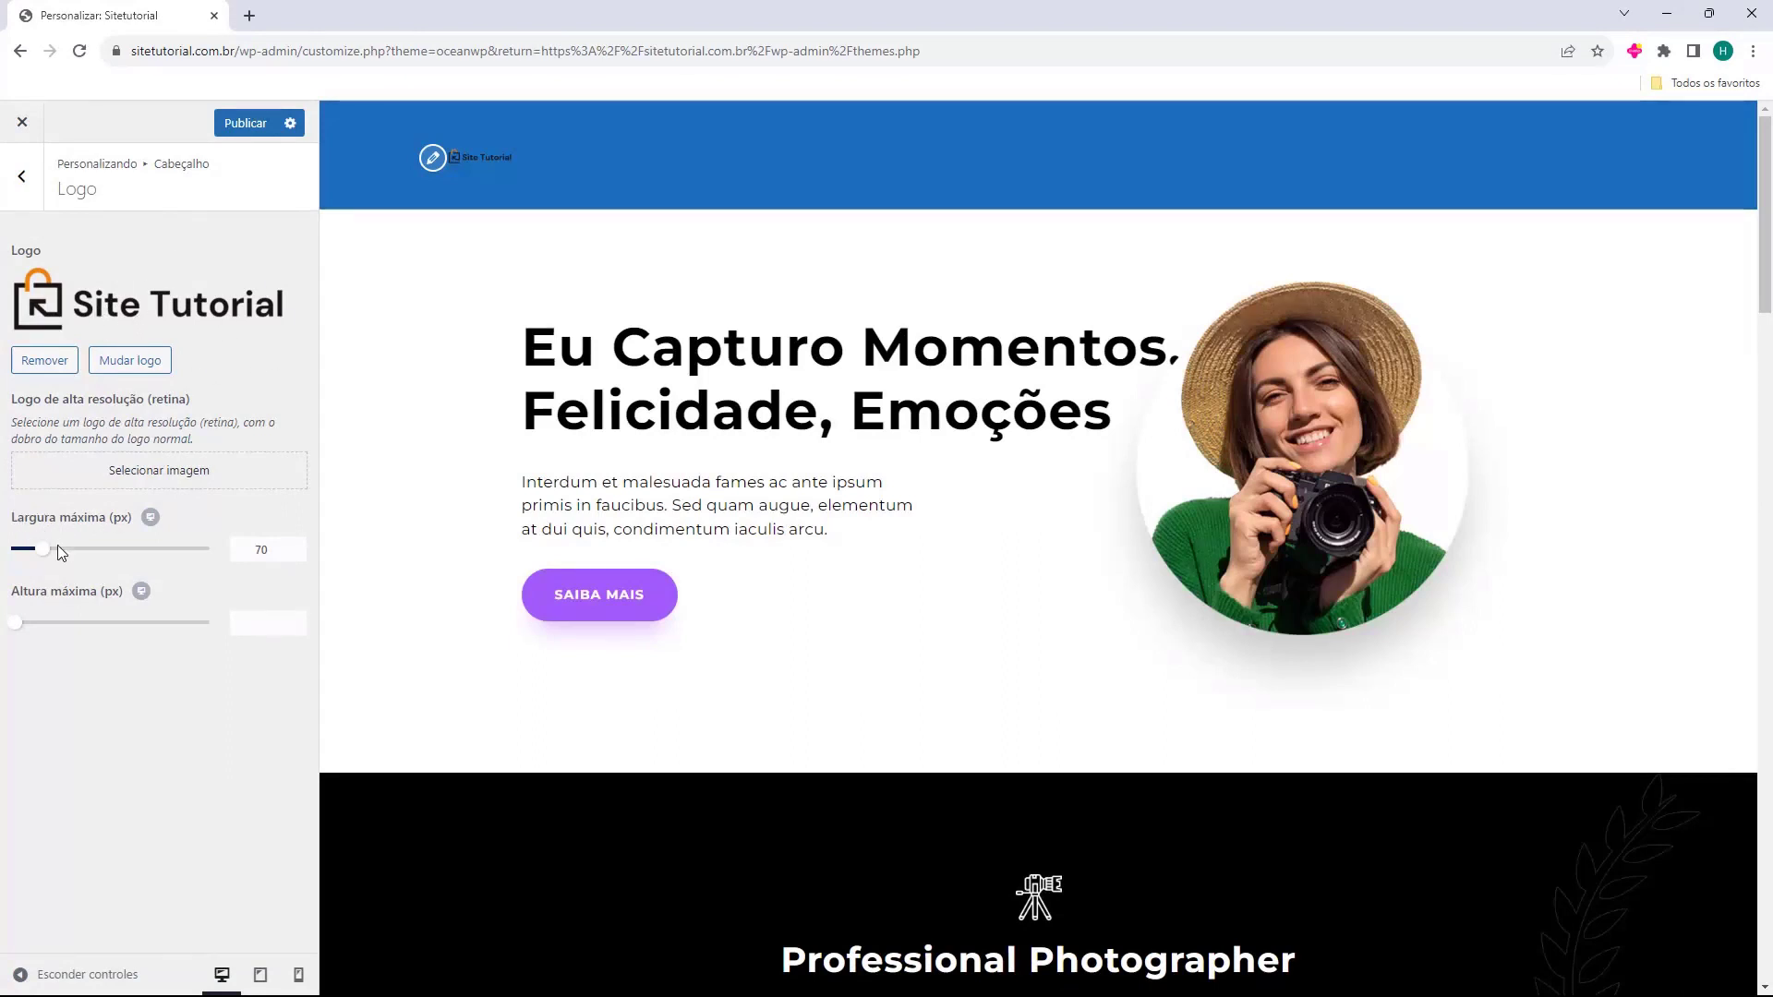
# Set the logo's Largura máxima to 284 px and Altura máxima to 288 px.
pyautogui.moveTo(48, 551); pyautogui.dragTo(118, 552)
pyautogui.moveTo(16, 624); pyautogui.dragTo(215, 624)
pyautogui.moveTo(125, 561); pyautogui.dragTo(131, 560)
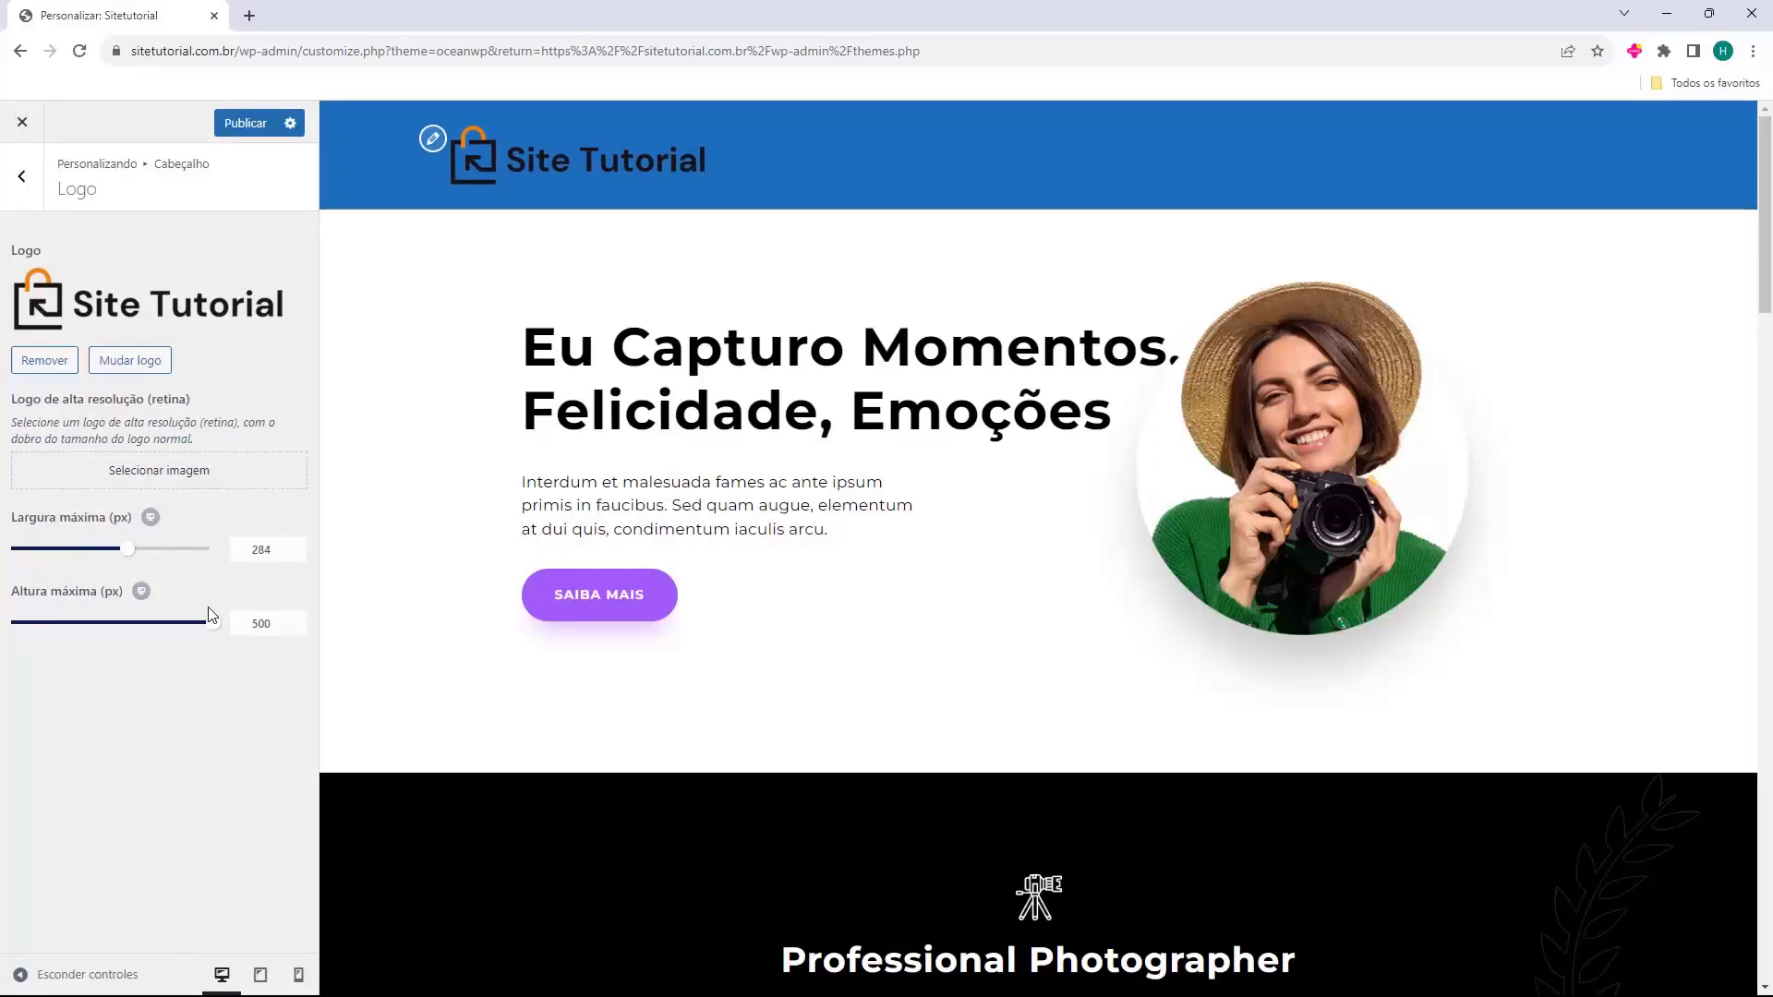
pyautogui.moveTo(210, 617); pyautogui.dragTo(128, 626)
pyautogui.moveTo(13, 407); pyautogui.dragTo(27, 395)
pyautogui.click(106, 416)
pyautogui.click(21, 175)
# Review the header Menu settings unchanged, then open the Customizer's Menus list.
pyautogui.click(116, 370)
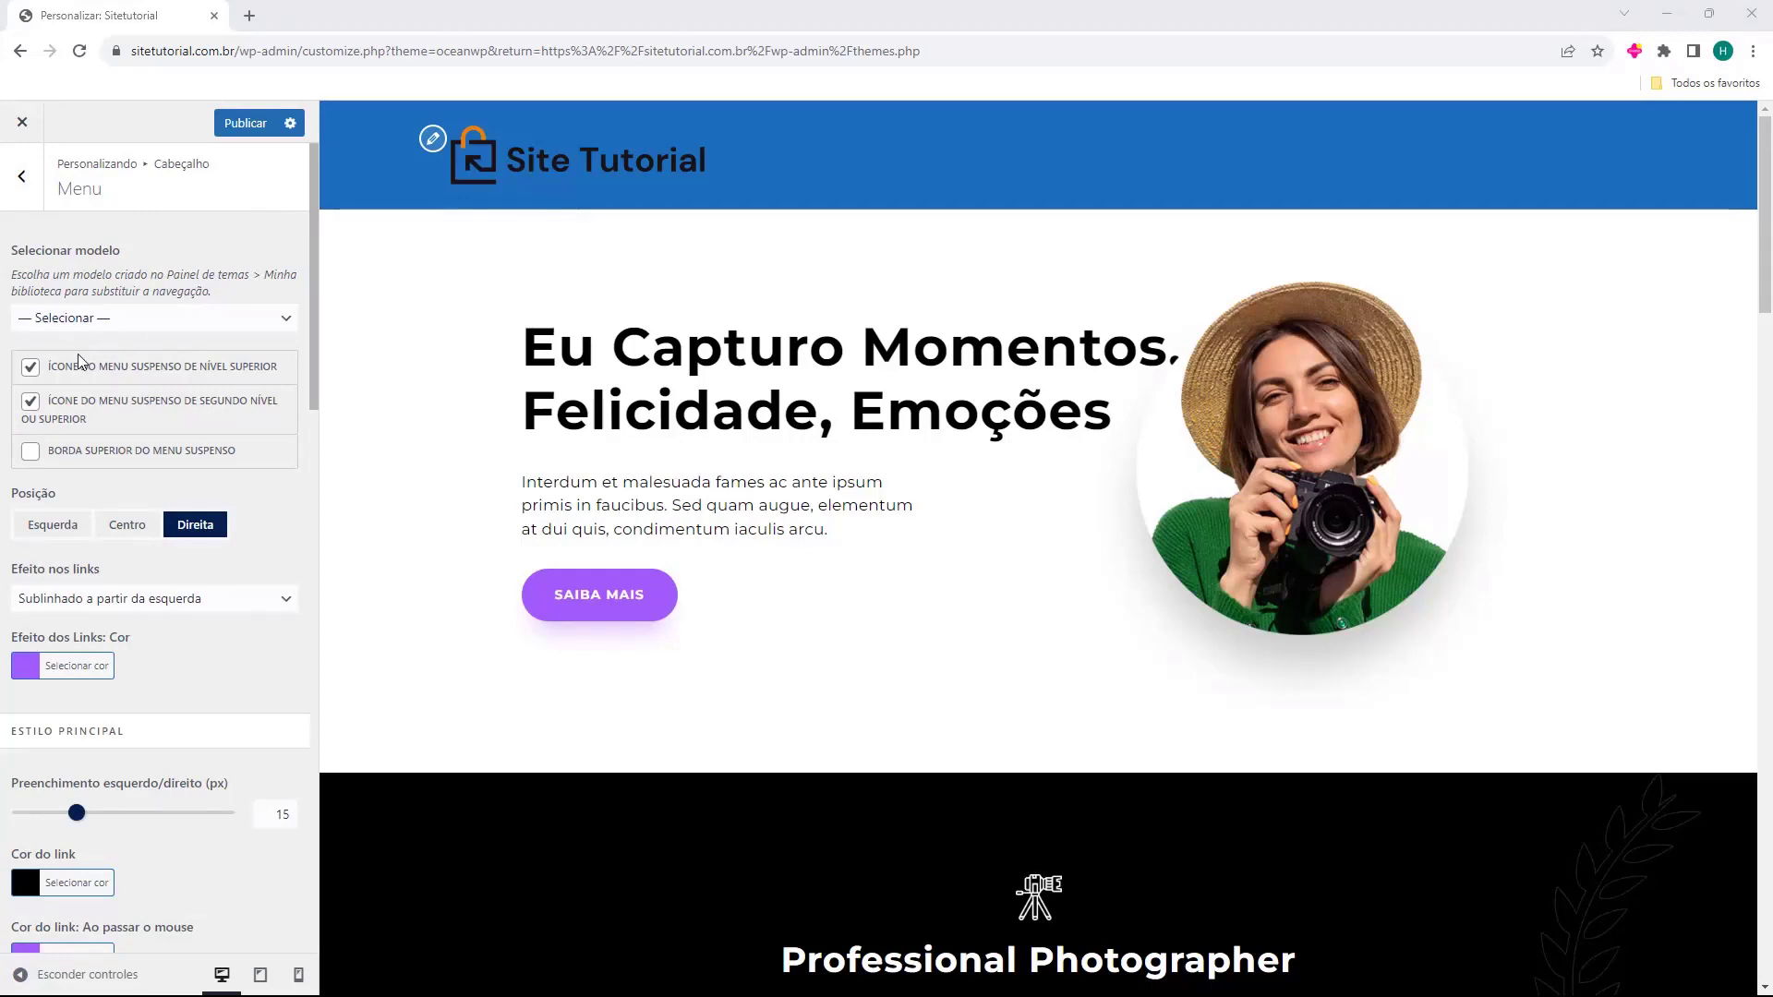
pyautogui.scroll(-7, 112, 424)
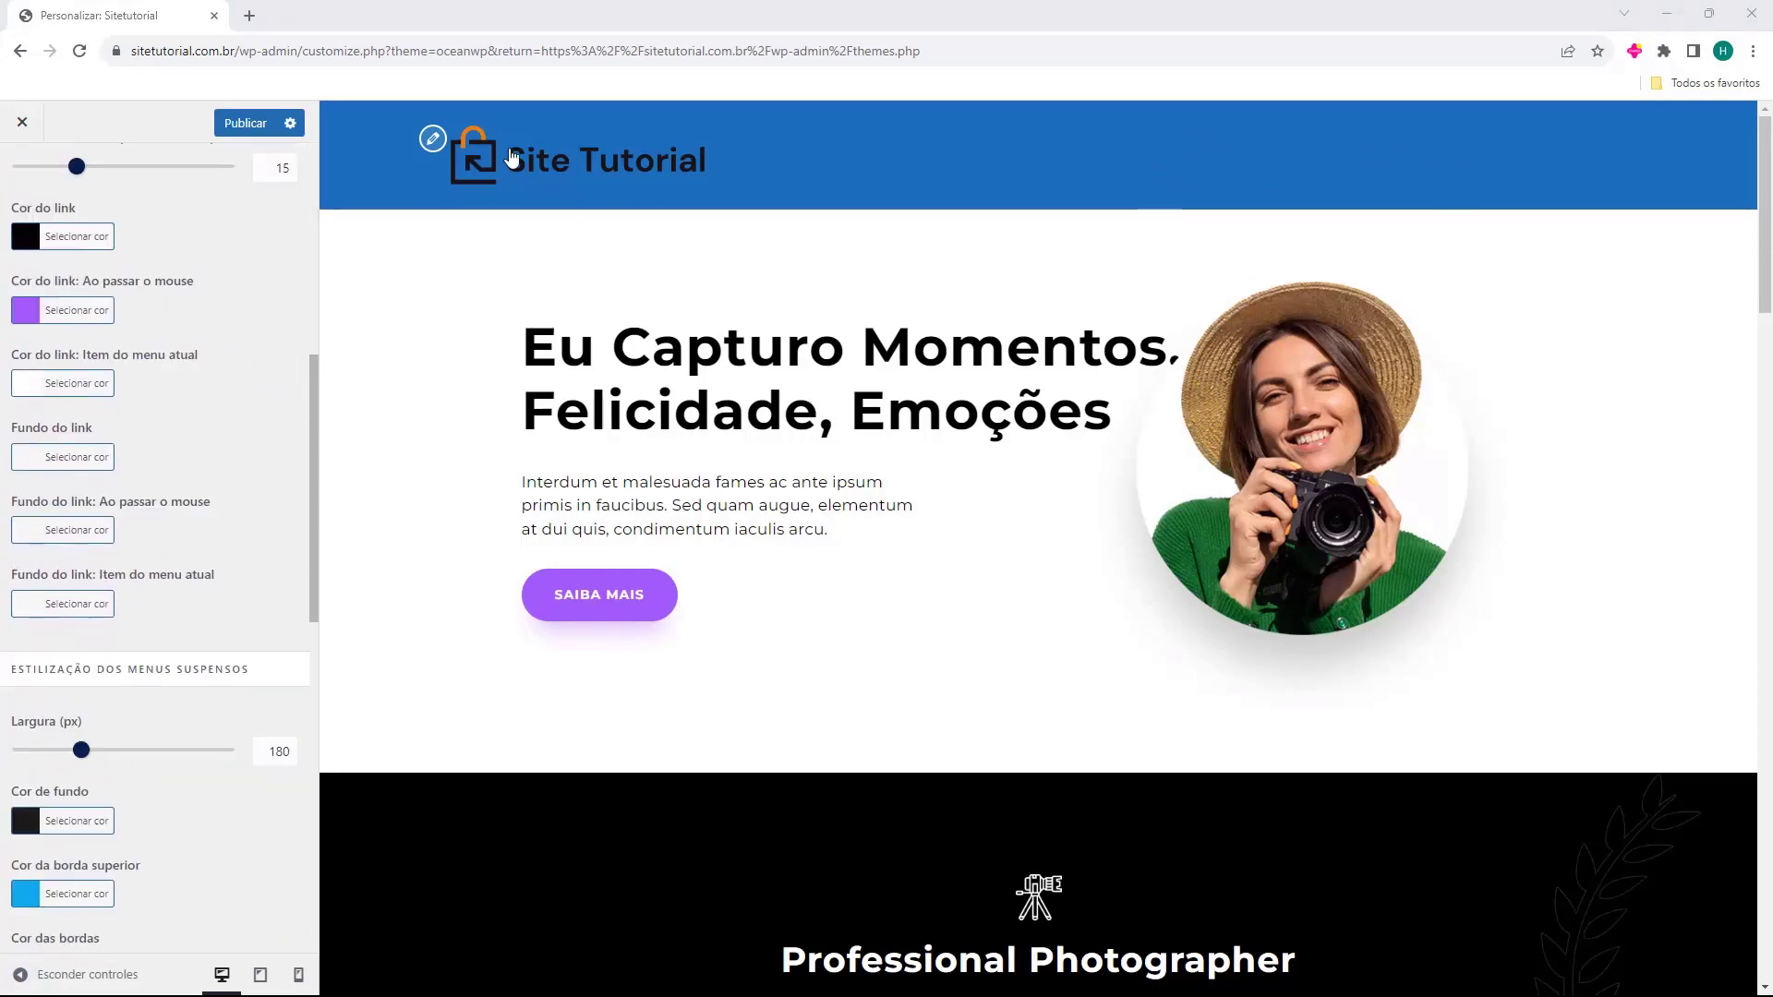
pyautogui.scroll(7, 121, 305)
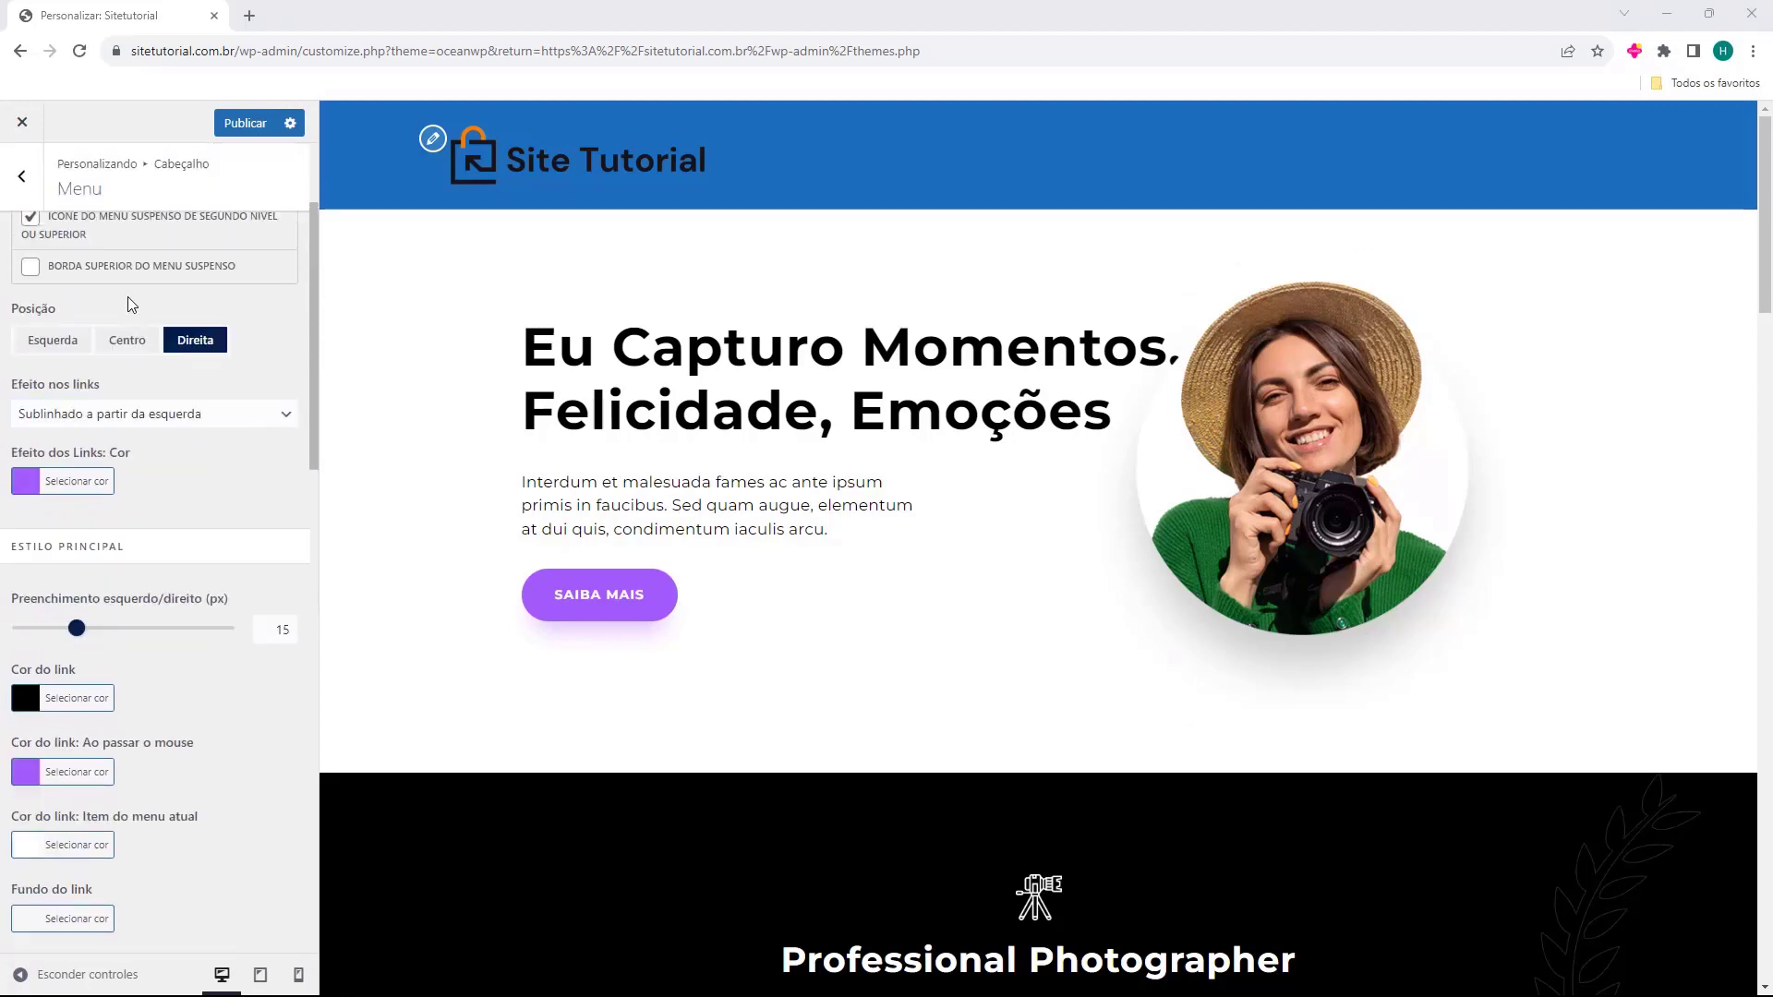
pyautogui.click(23, 178)
pyautogui.click(22, 178)
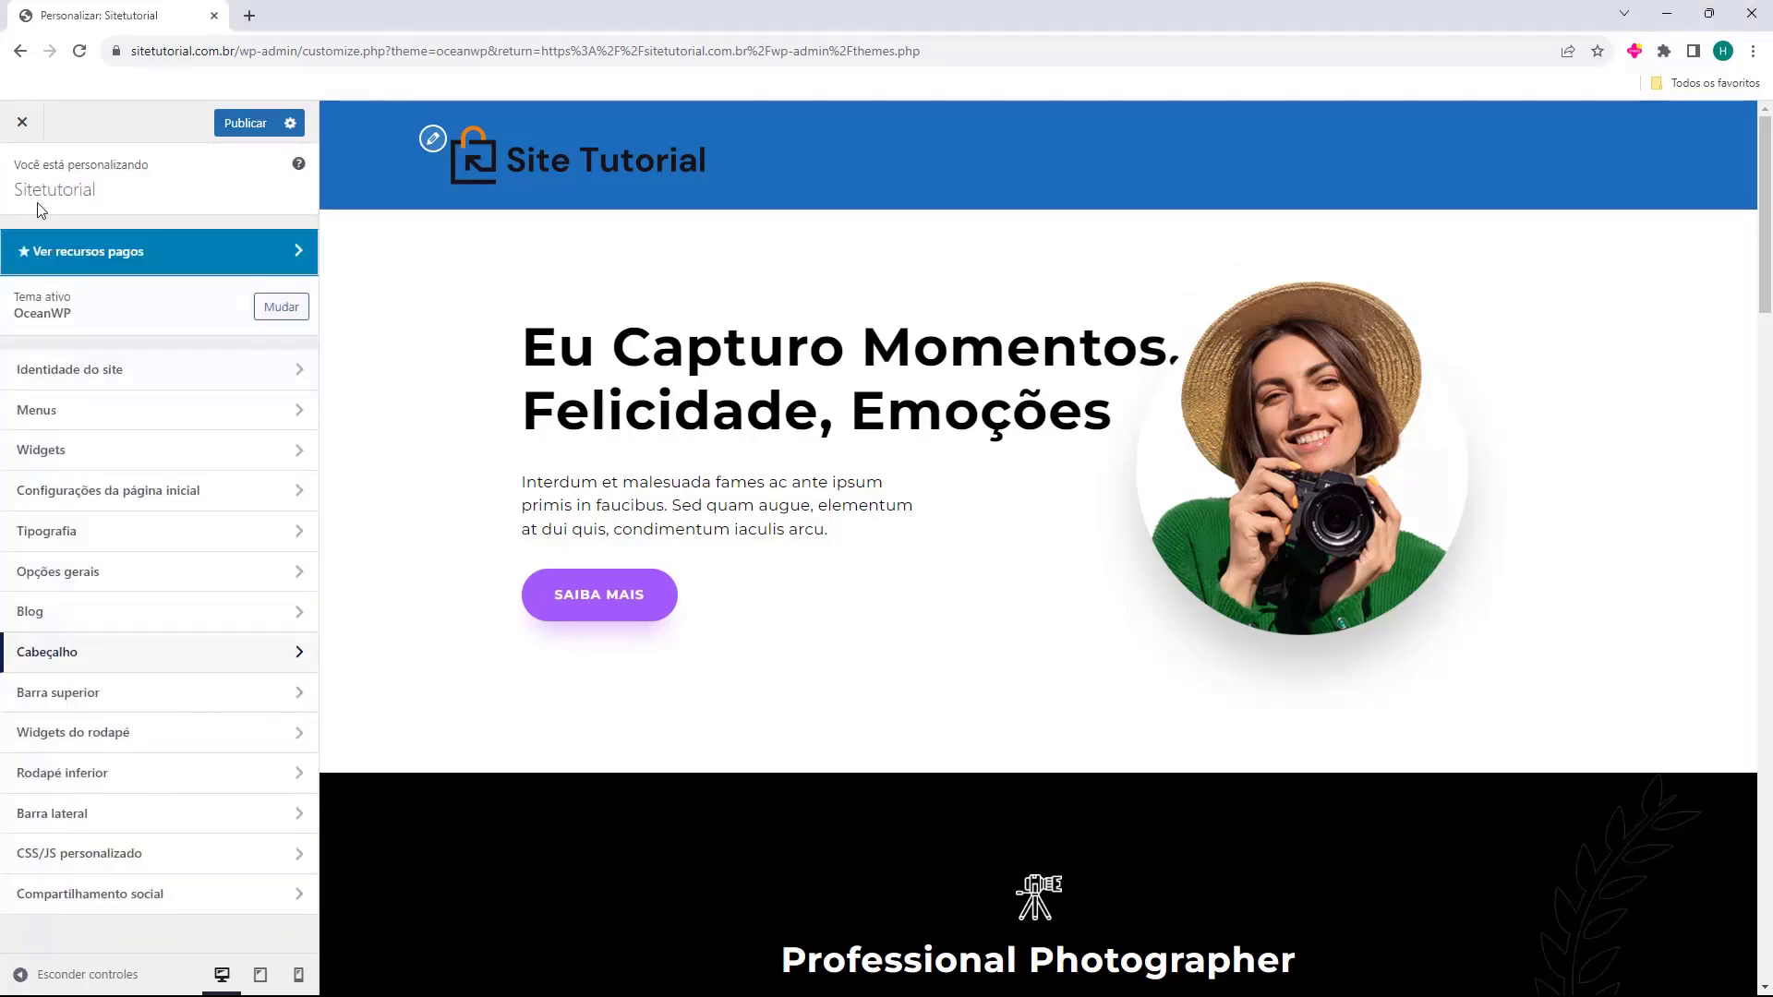
pyautogui.click(33, 416)
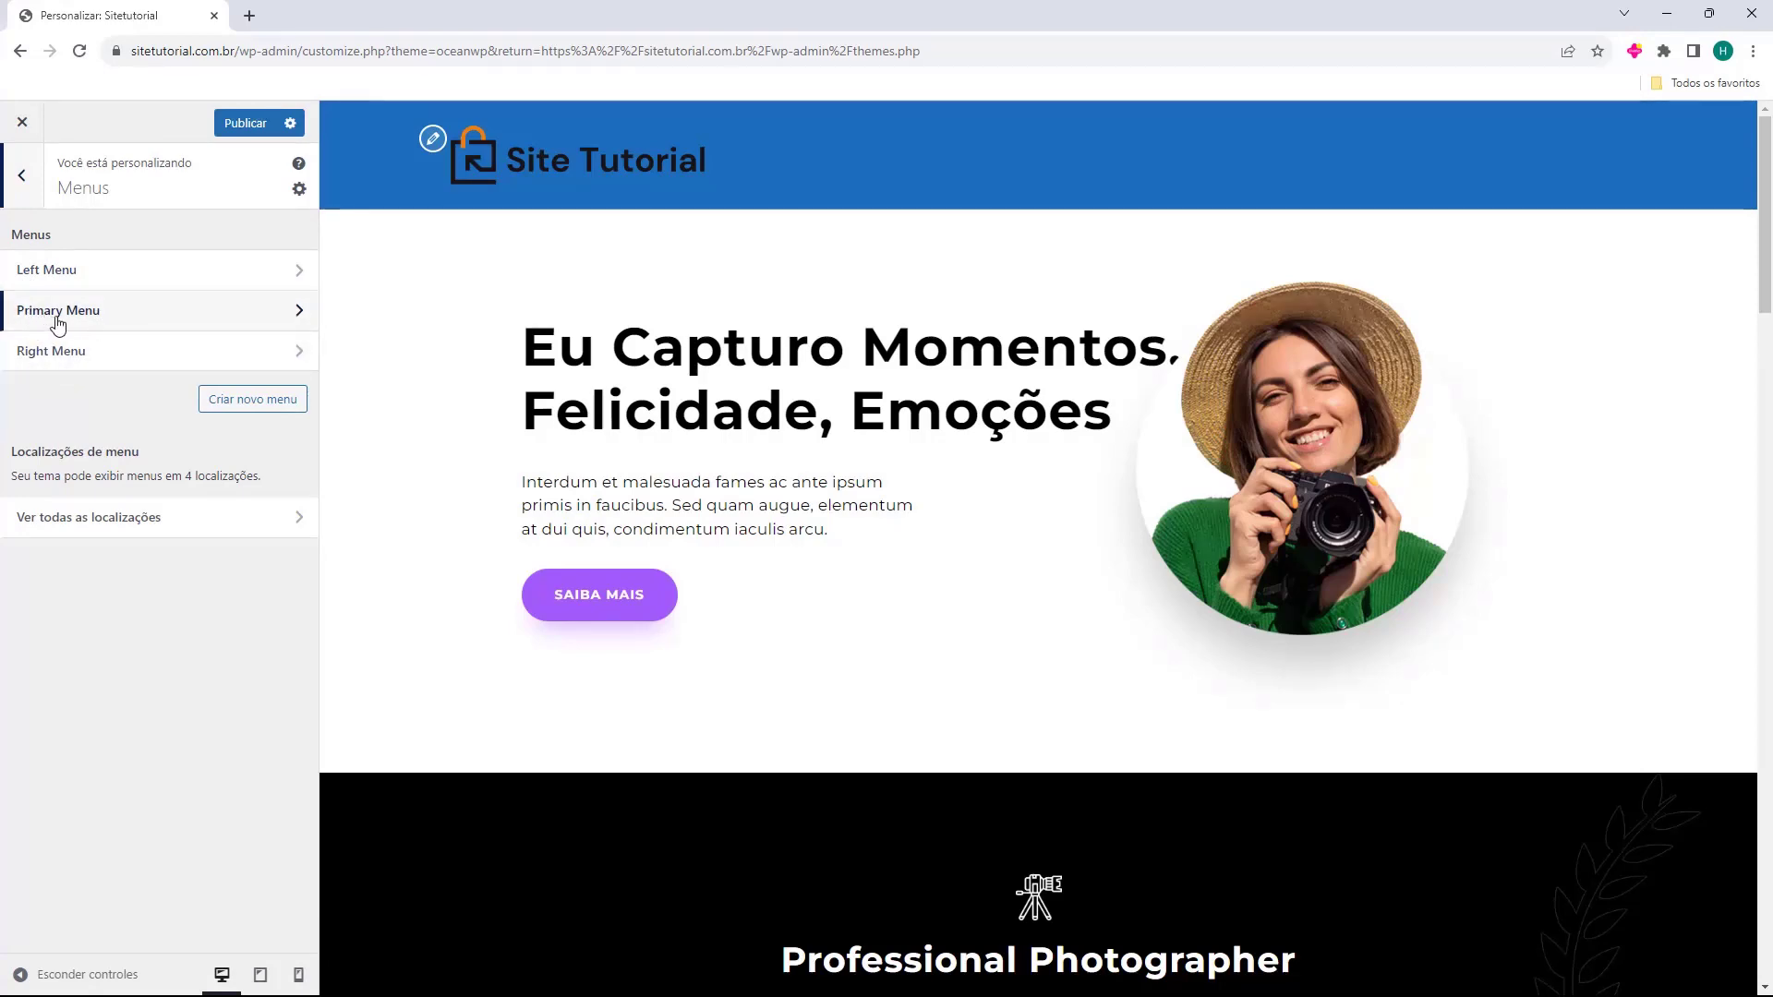
# Assign the Primary Menu to the Principal location, then return to the main Customizer list.
pyautogui.click(111, 322)
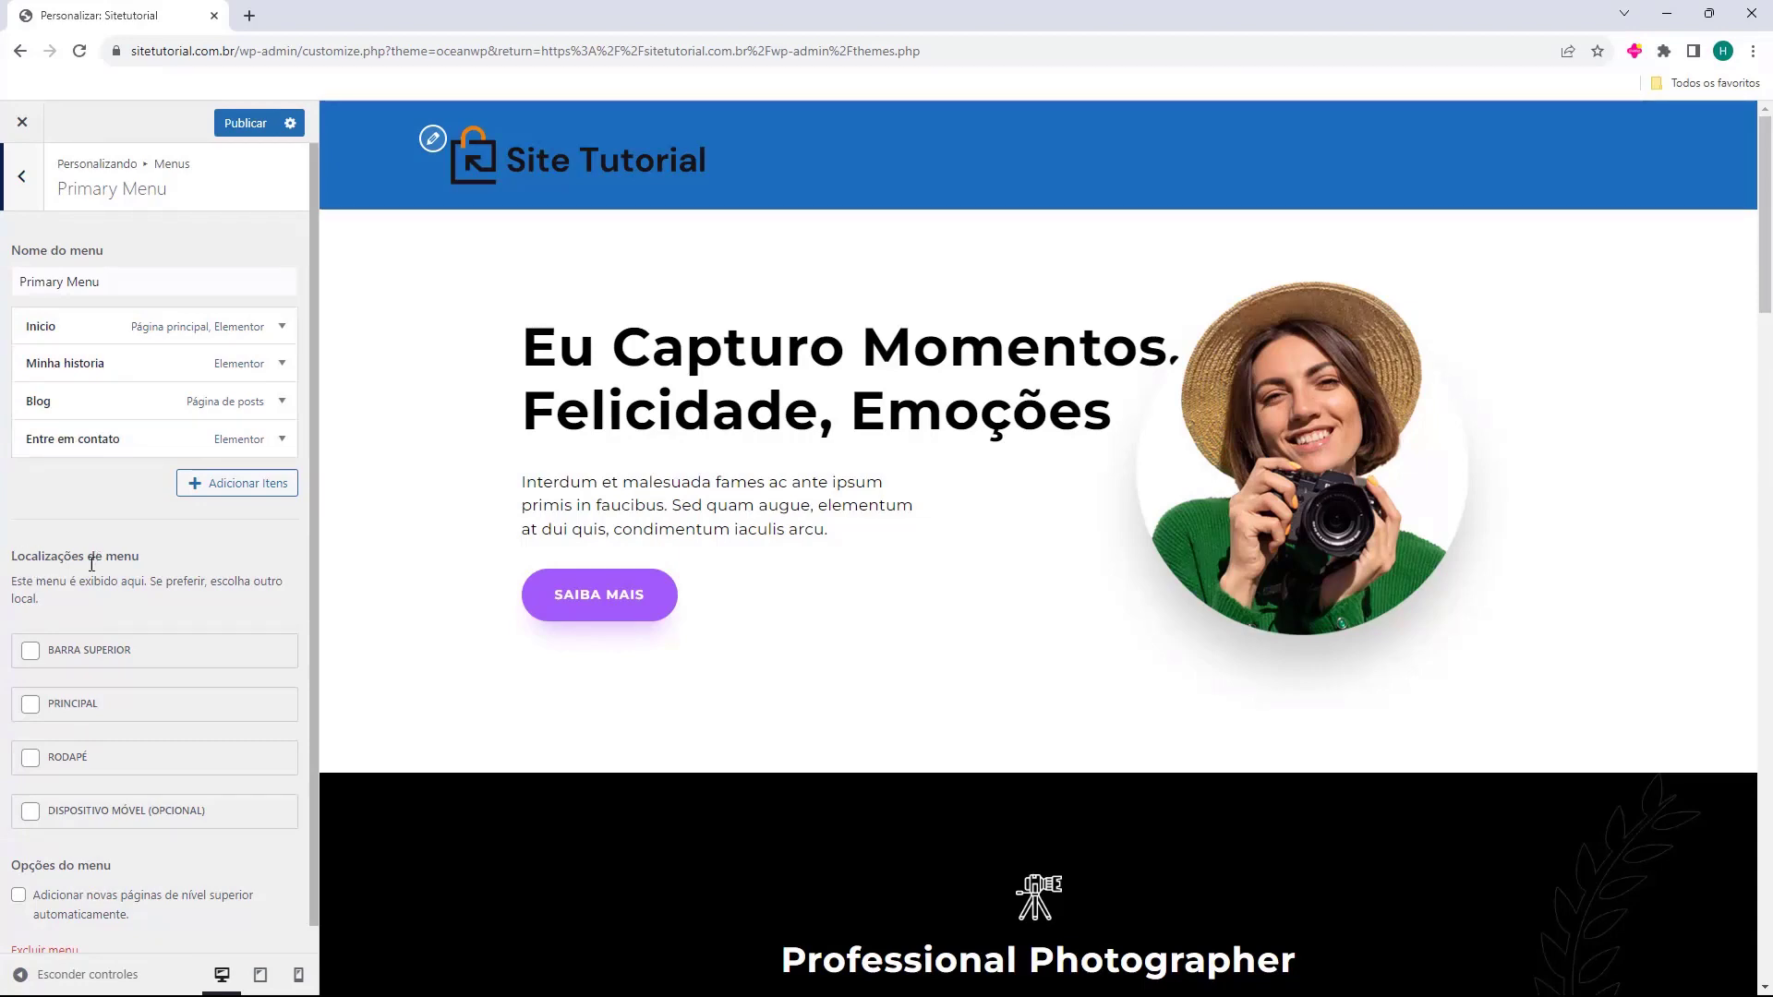
pyautogui.click(29, 706)
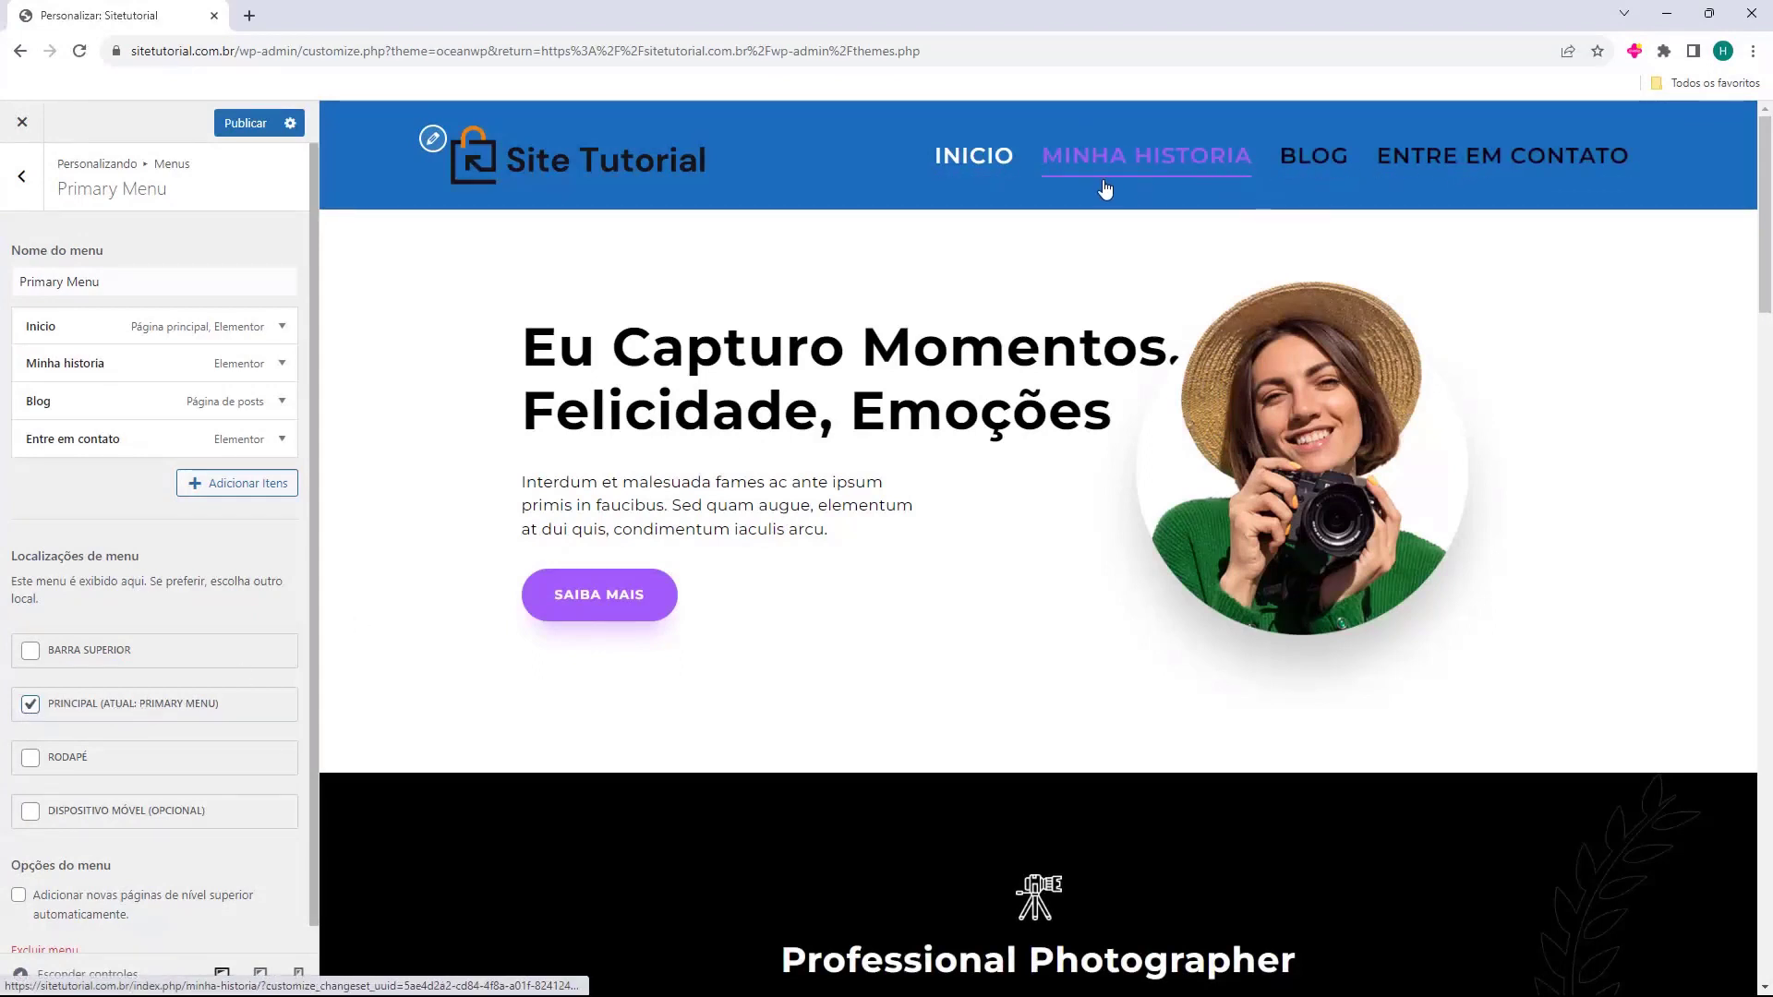
pyautogui.scroll(-1, 109, 573)
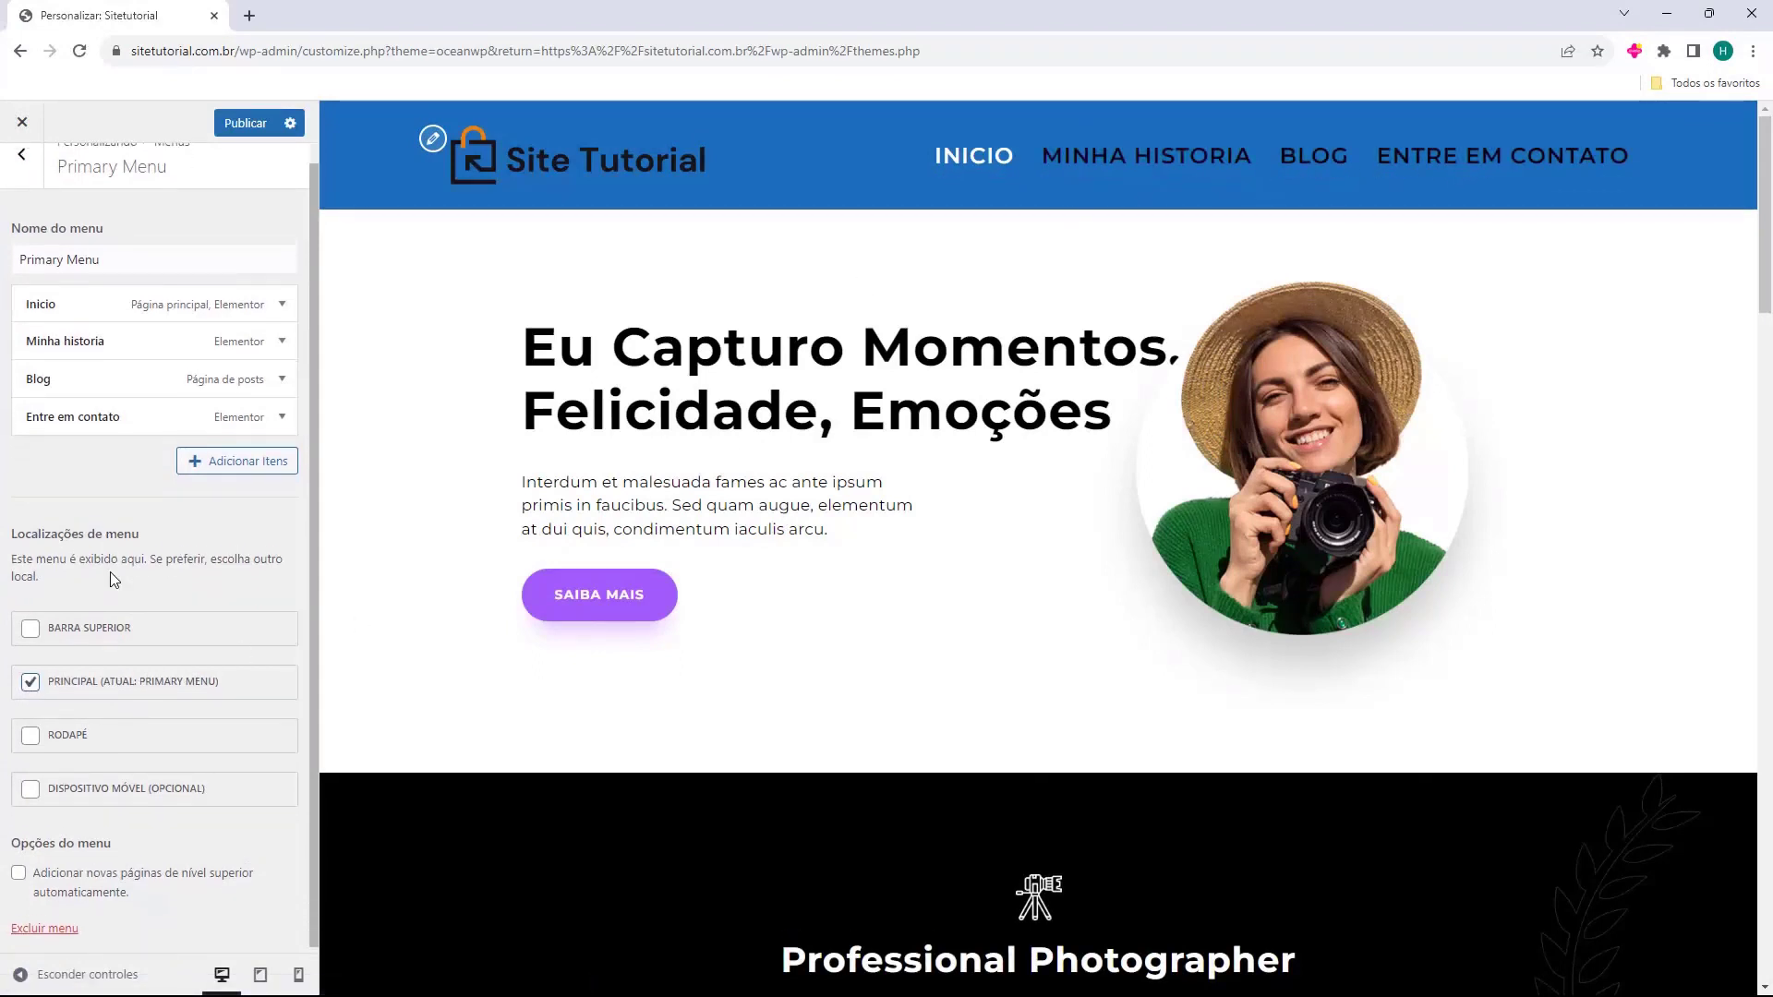
pyautogui.scroll(1, 85, 679)
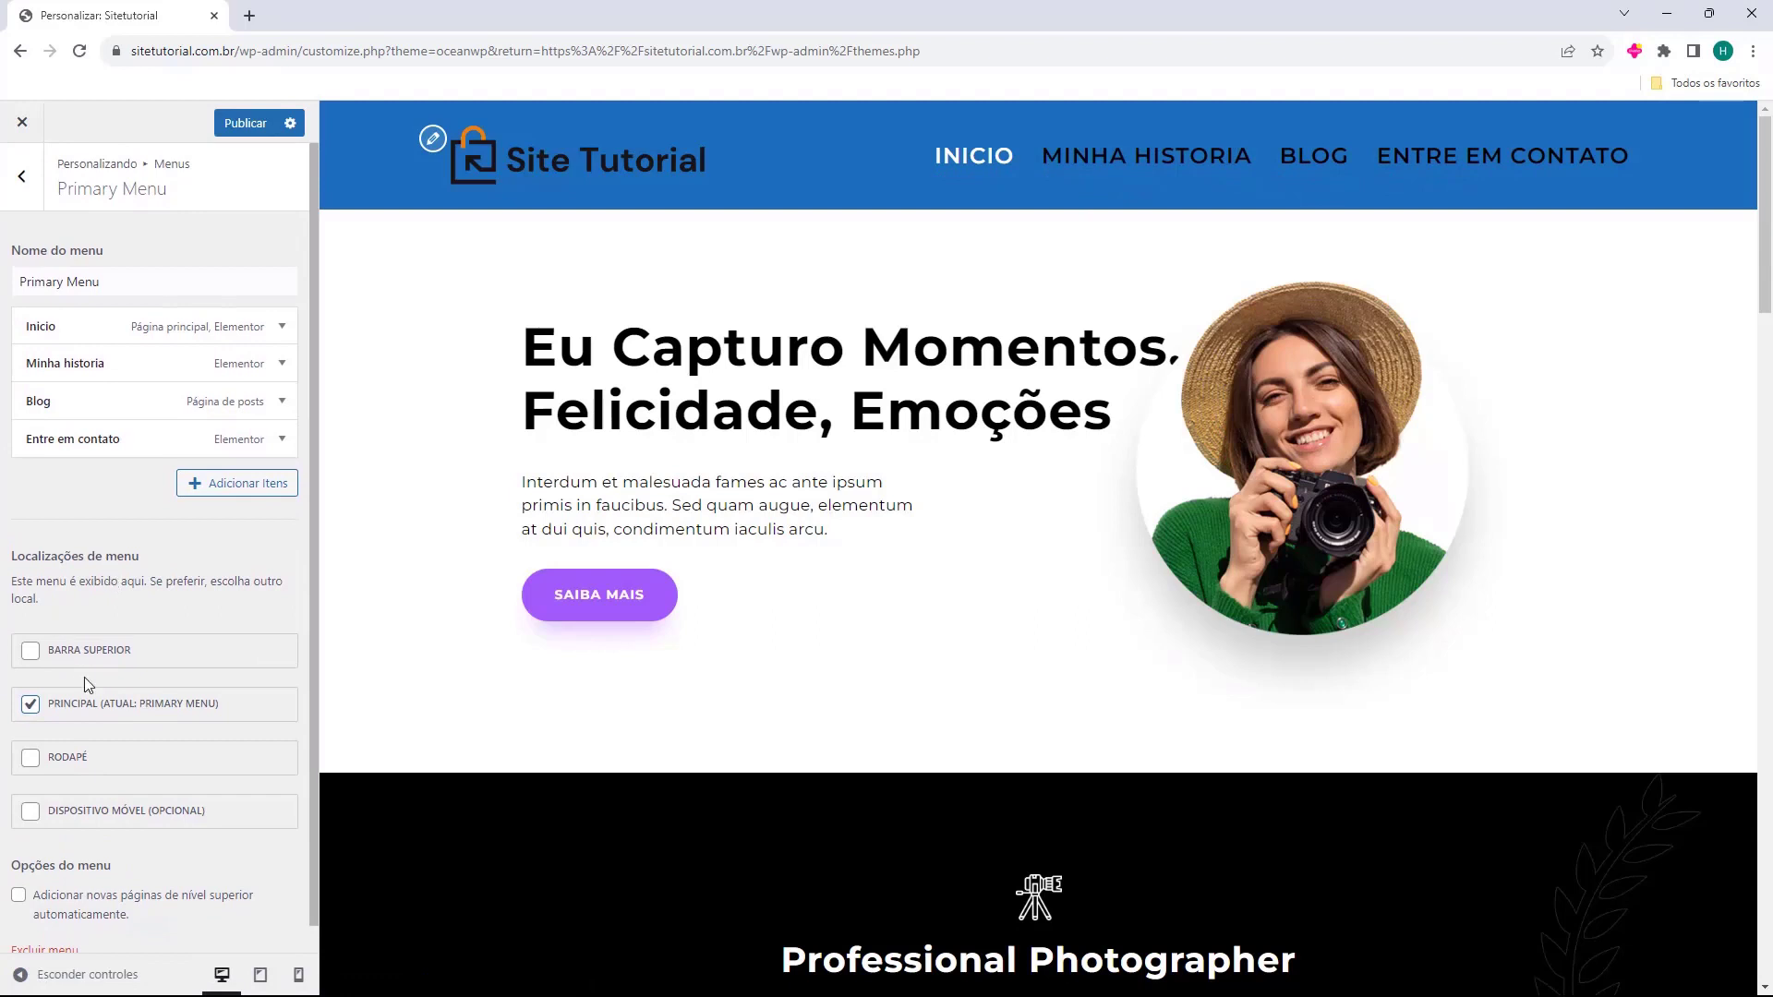
pyautogui.click(26, 187)
pyautogui.click(30, 197)
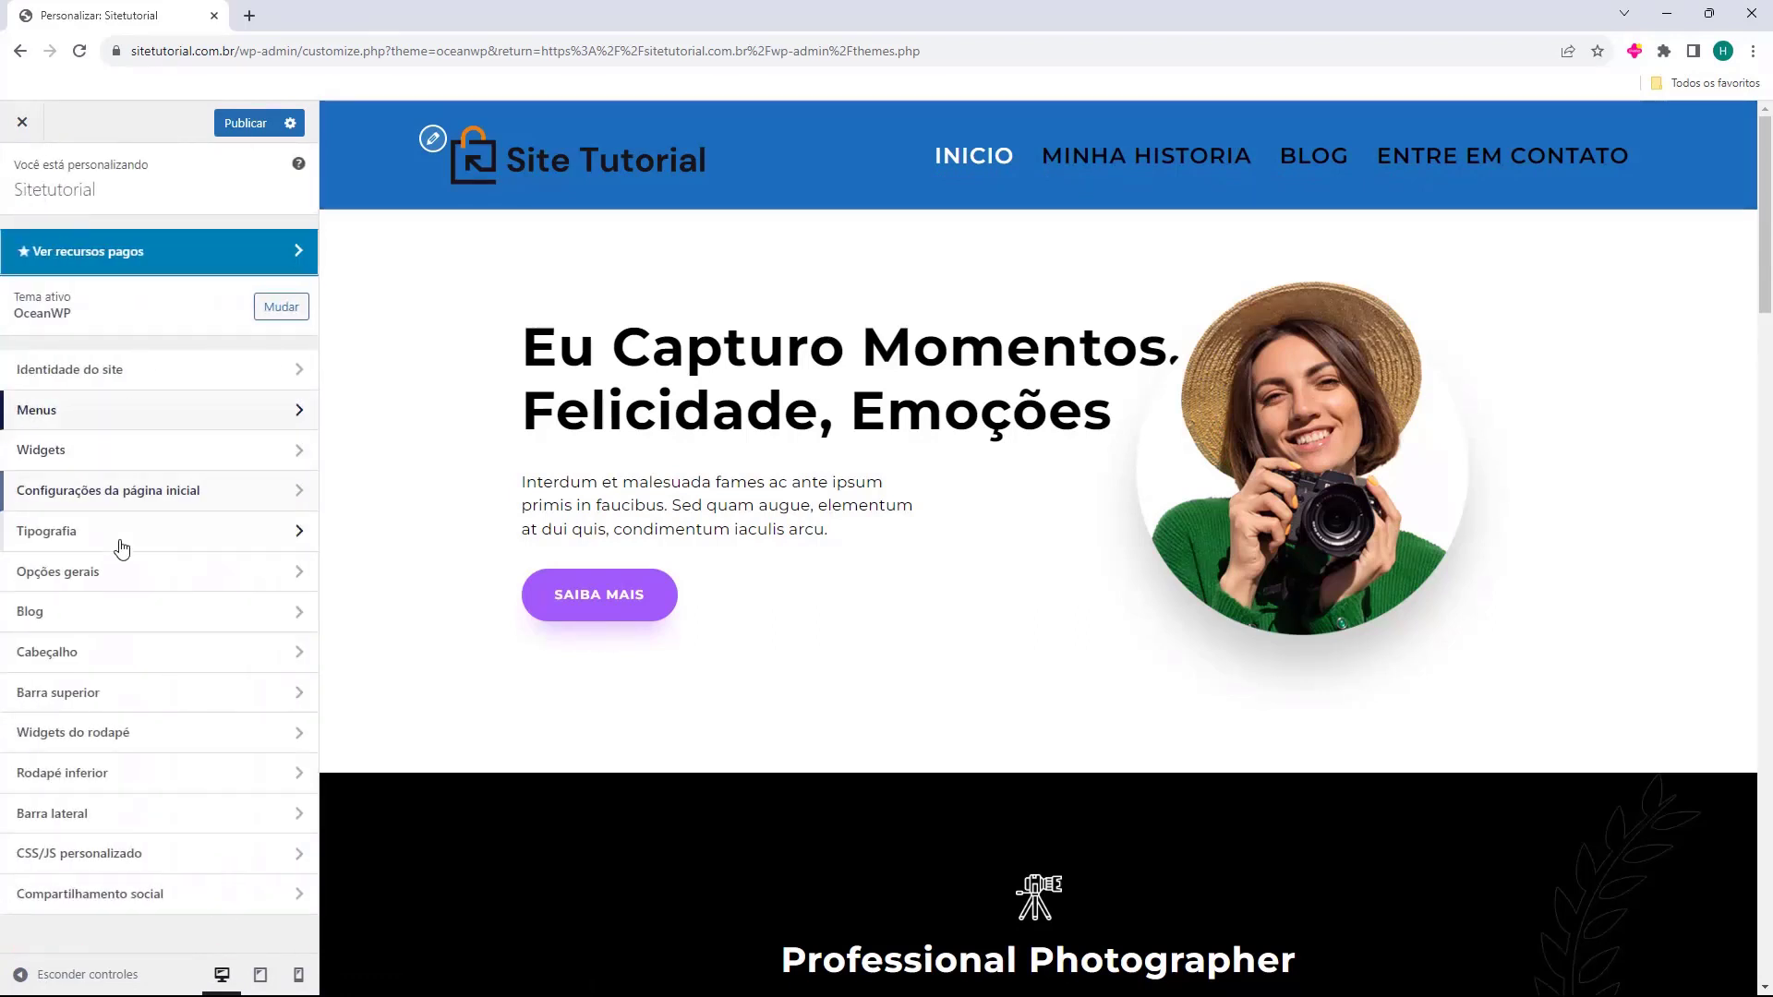
# In Cabeçalho > Menu, try centre and left positions, then keep the menu on Direita.
pyautogui.click(111, 550)
pyautogui.click(101, 385)
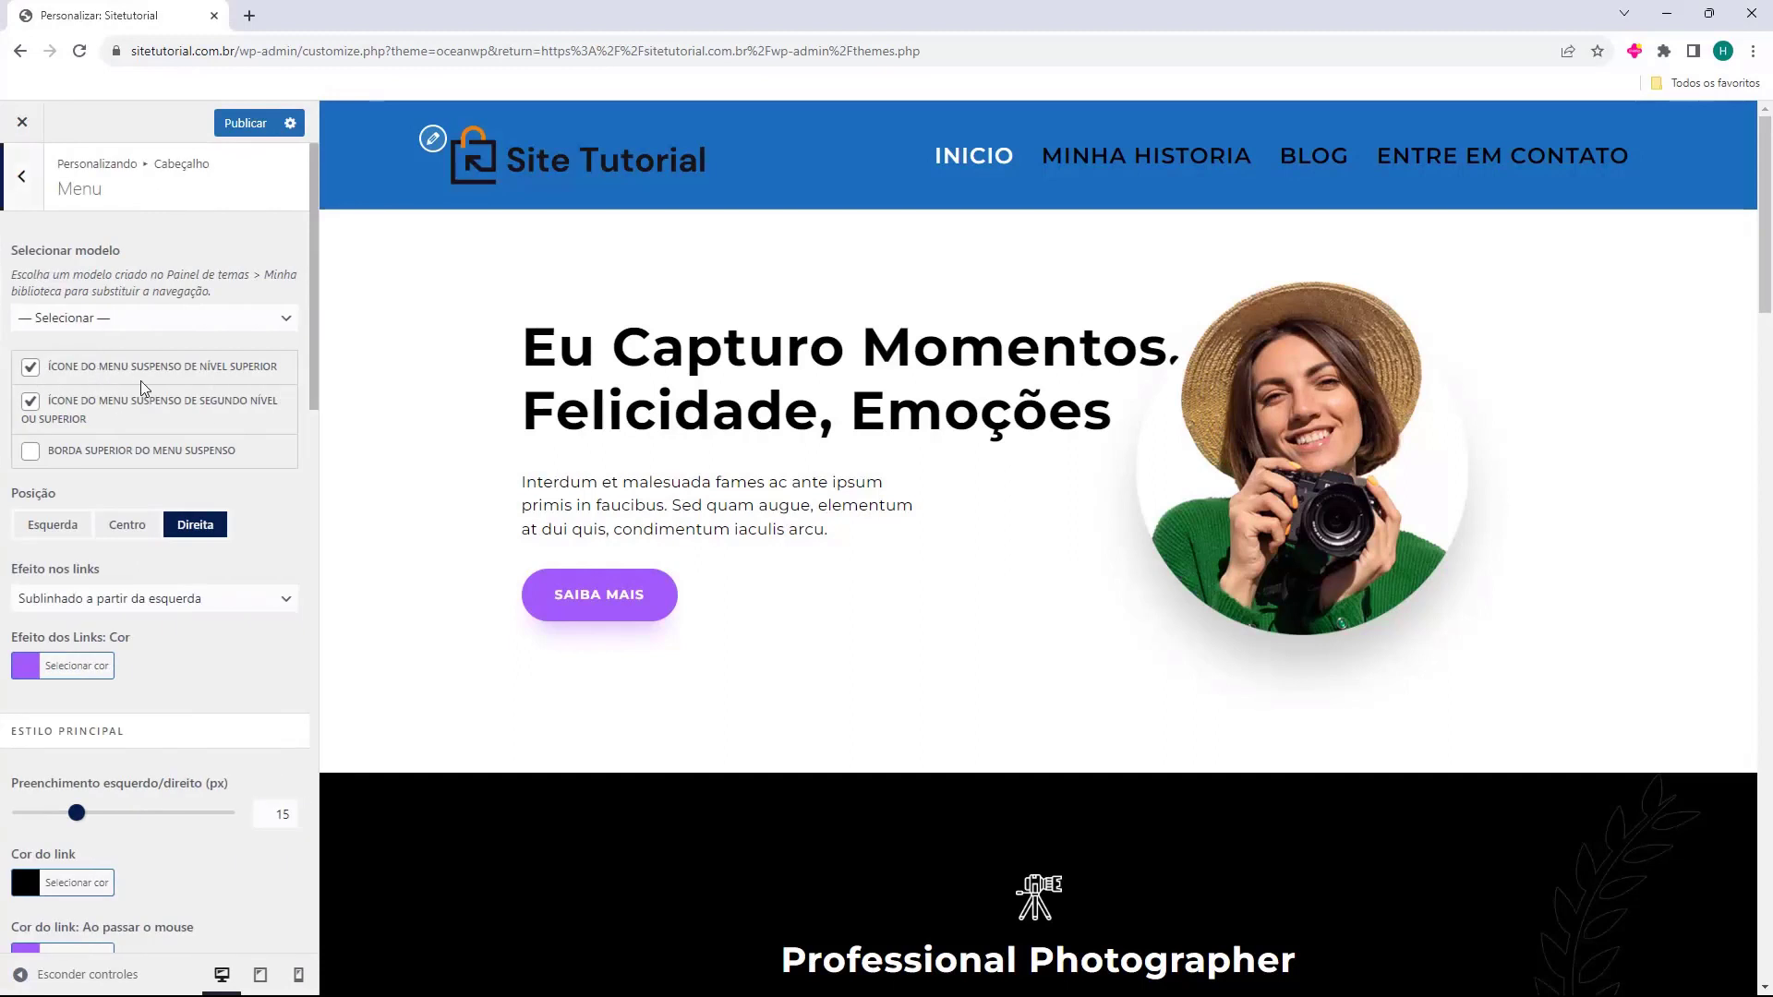
pyautogui.moveTo(19, 493); pyautogui.dragTo(41, 517)
pyautogui.click(129, 526)
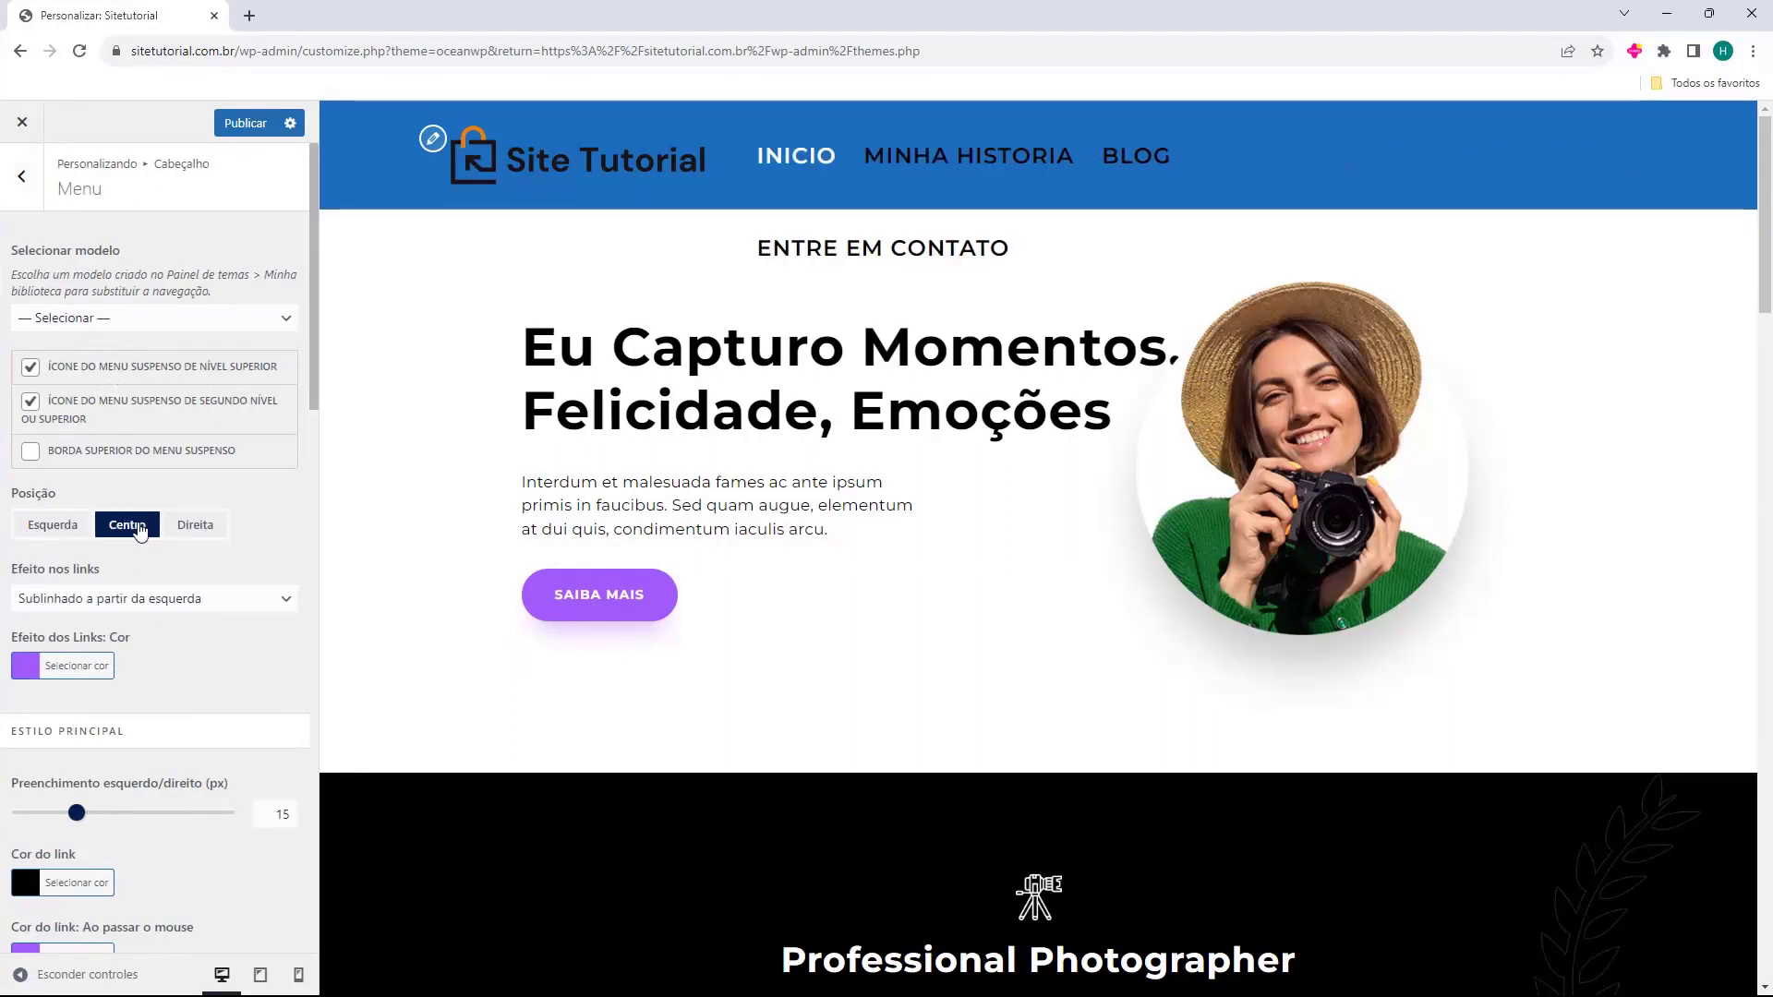
pyautogui.click(53, 528)
pyautogui.click(171, 536)
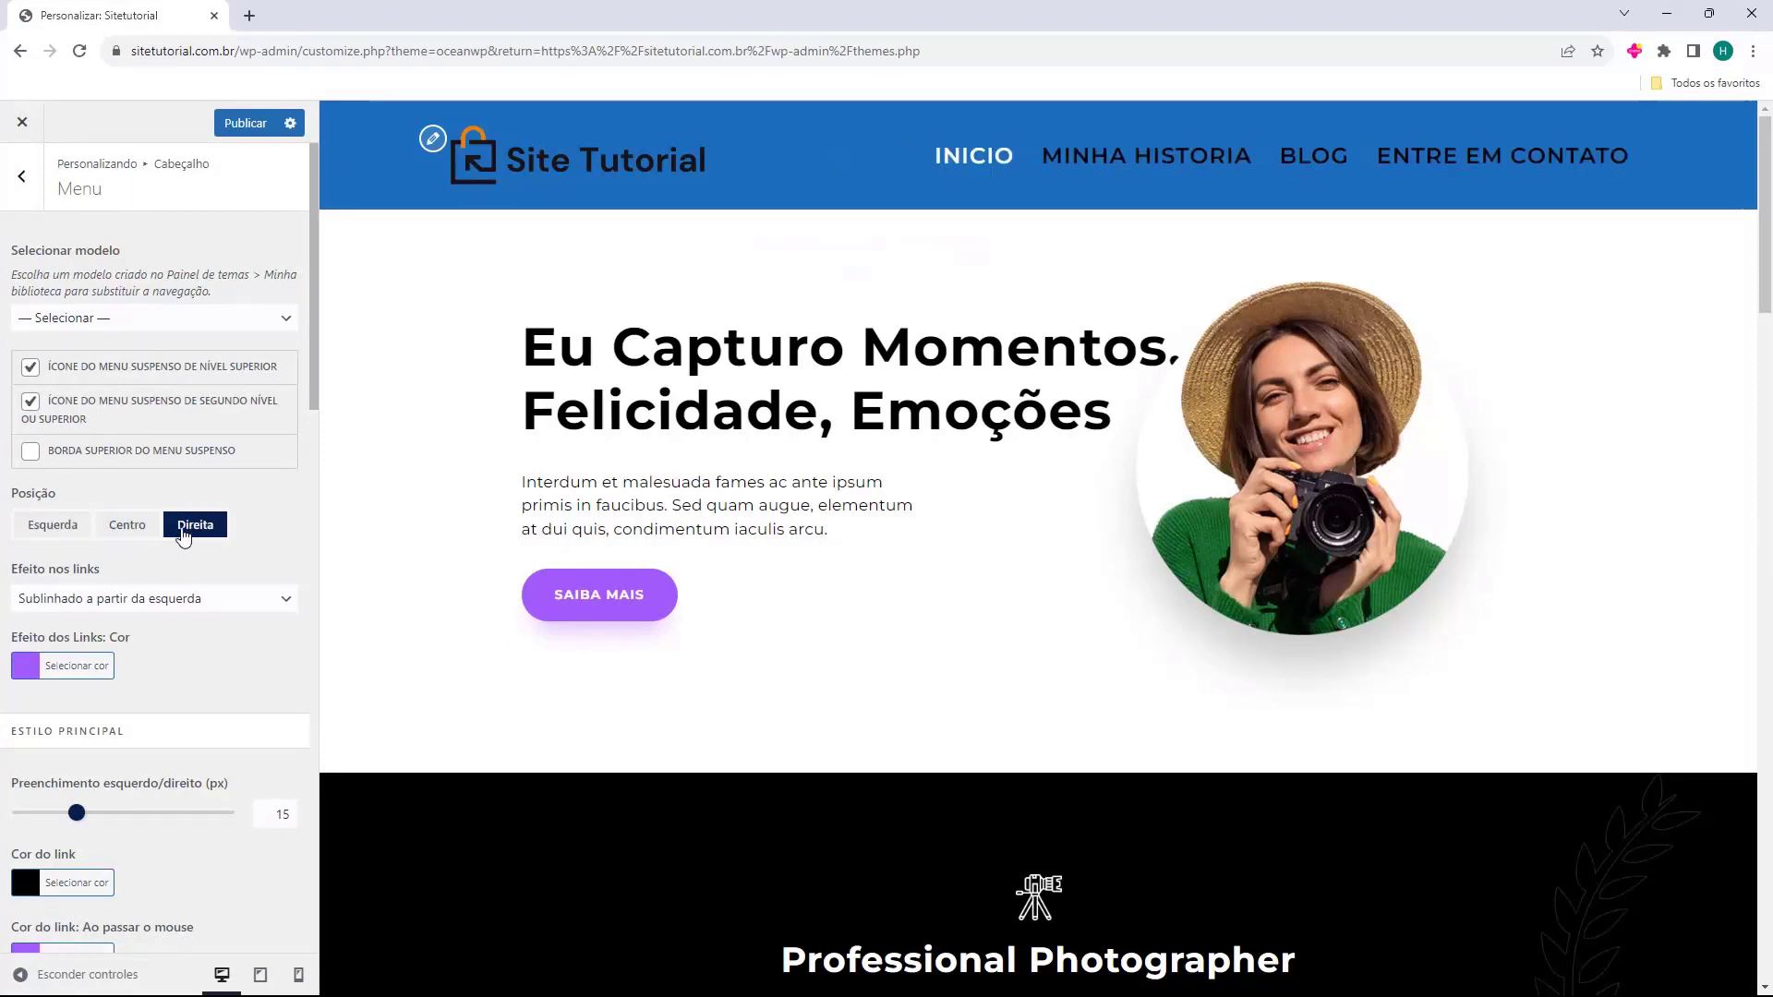
# Try the Sublinhado em cima, Sublinhado embaixo and O X marca o local link effects, then restore Sublinhado a partir da esquerda.
pyautogui.click(111, 599)
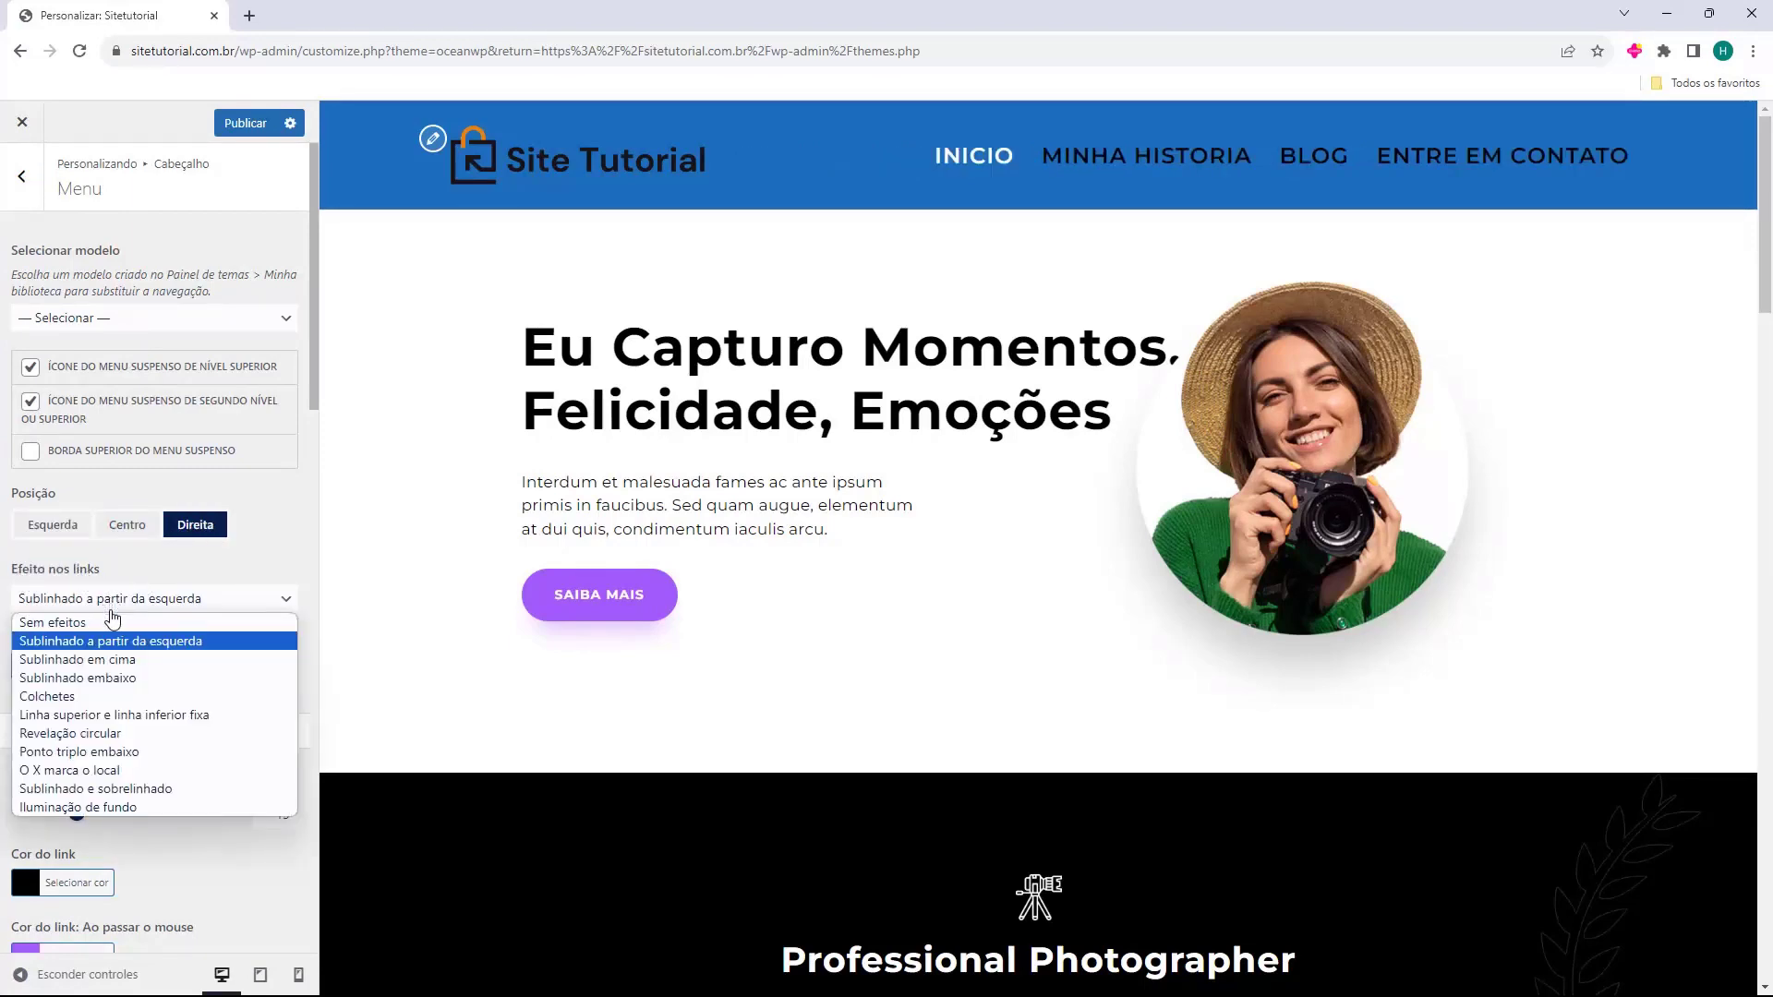
pyautogui.click(111, 641)
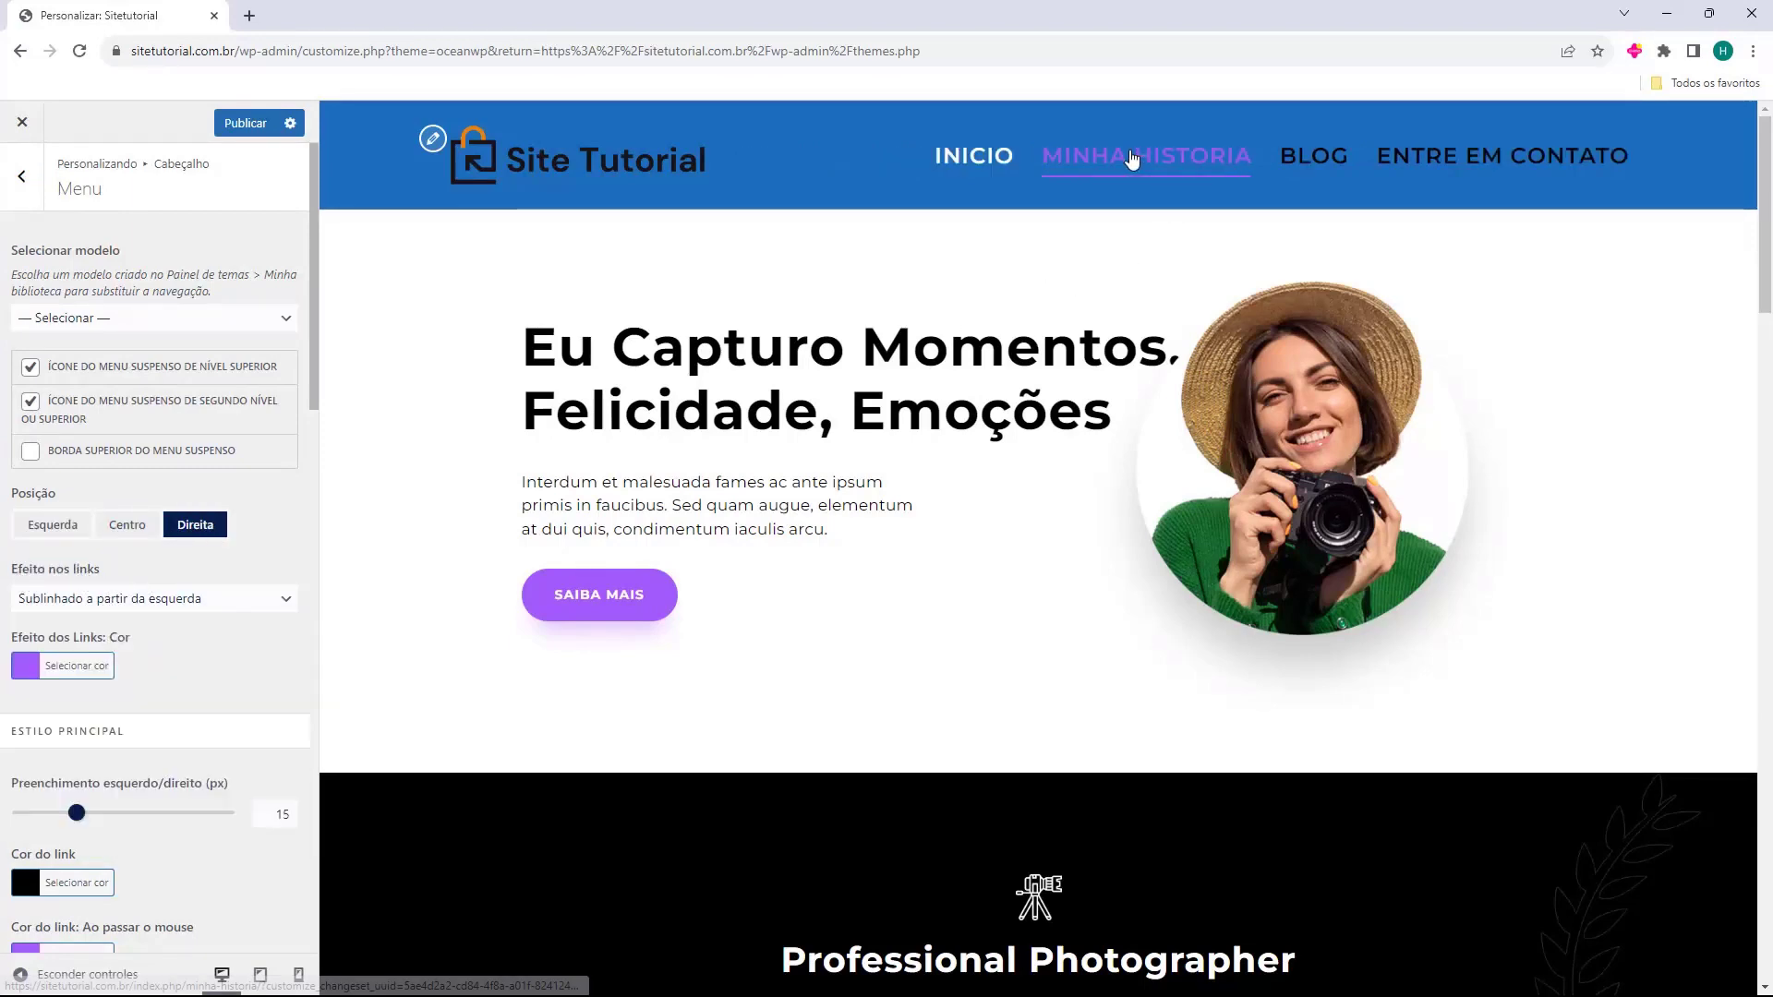
pyautogui.click(246, 605)
pyautogui.click(197, 657)
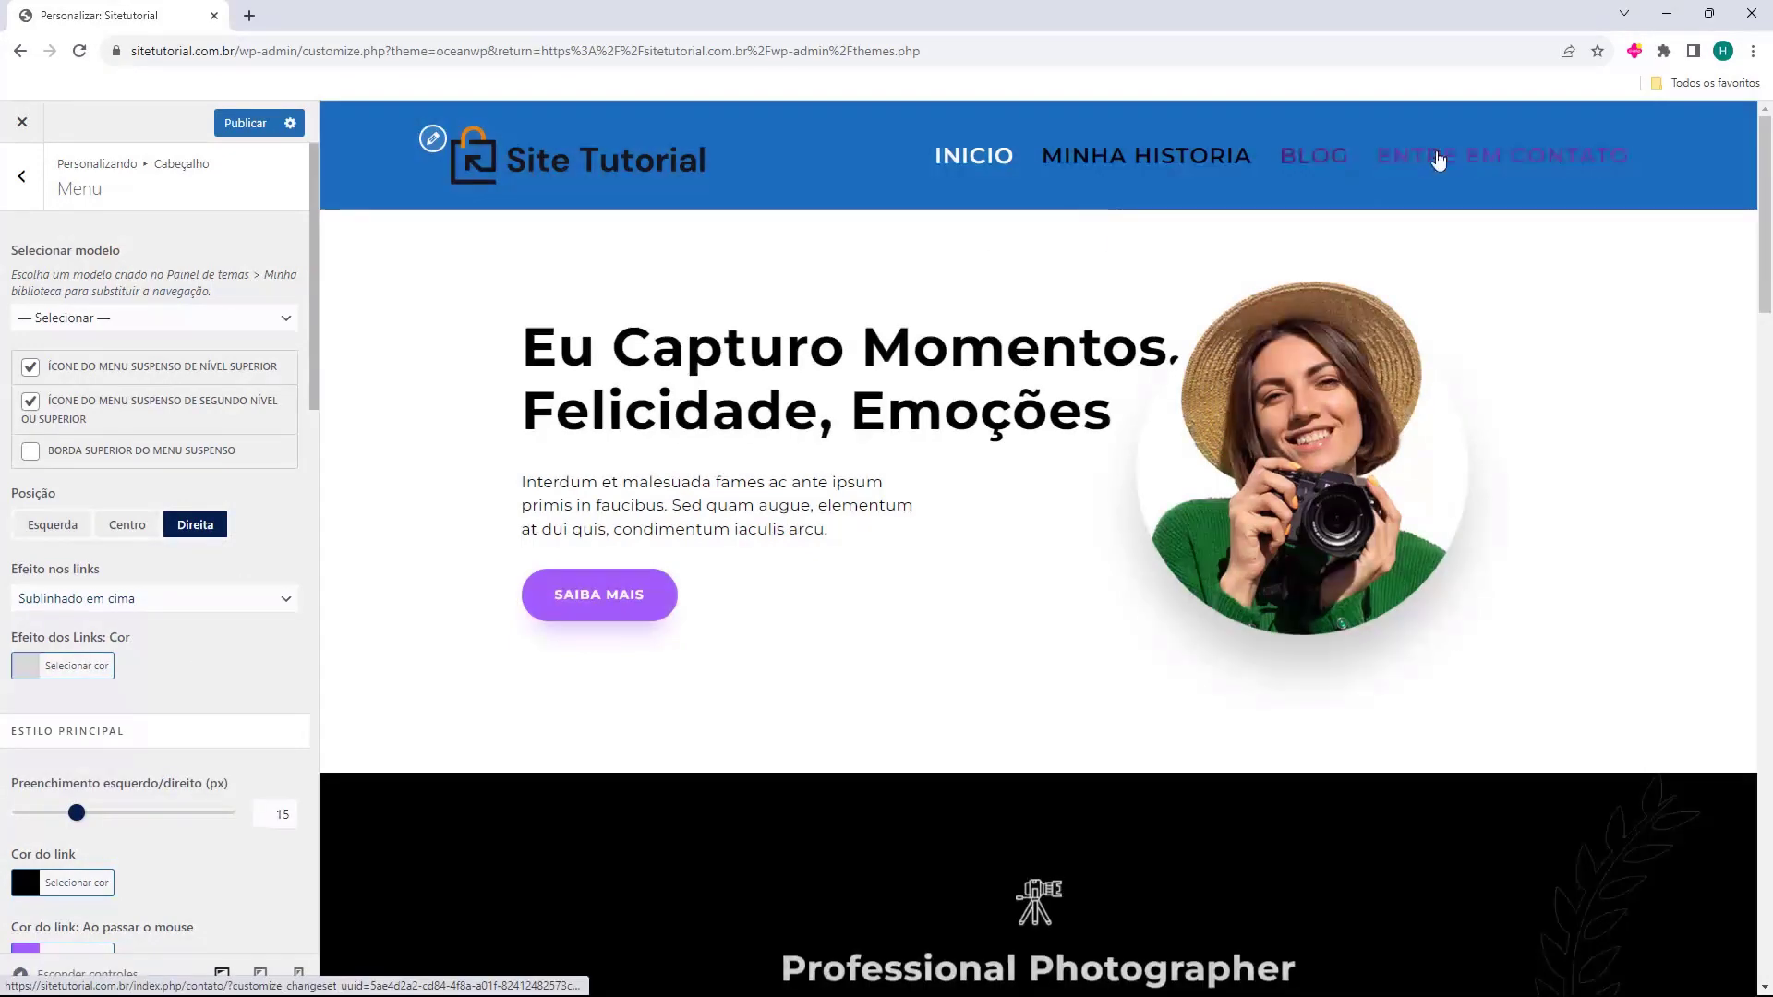
pyautogui.click(164, 607)
pyautogui.click(130, 683)
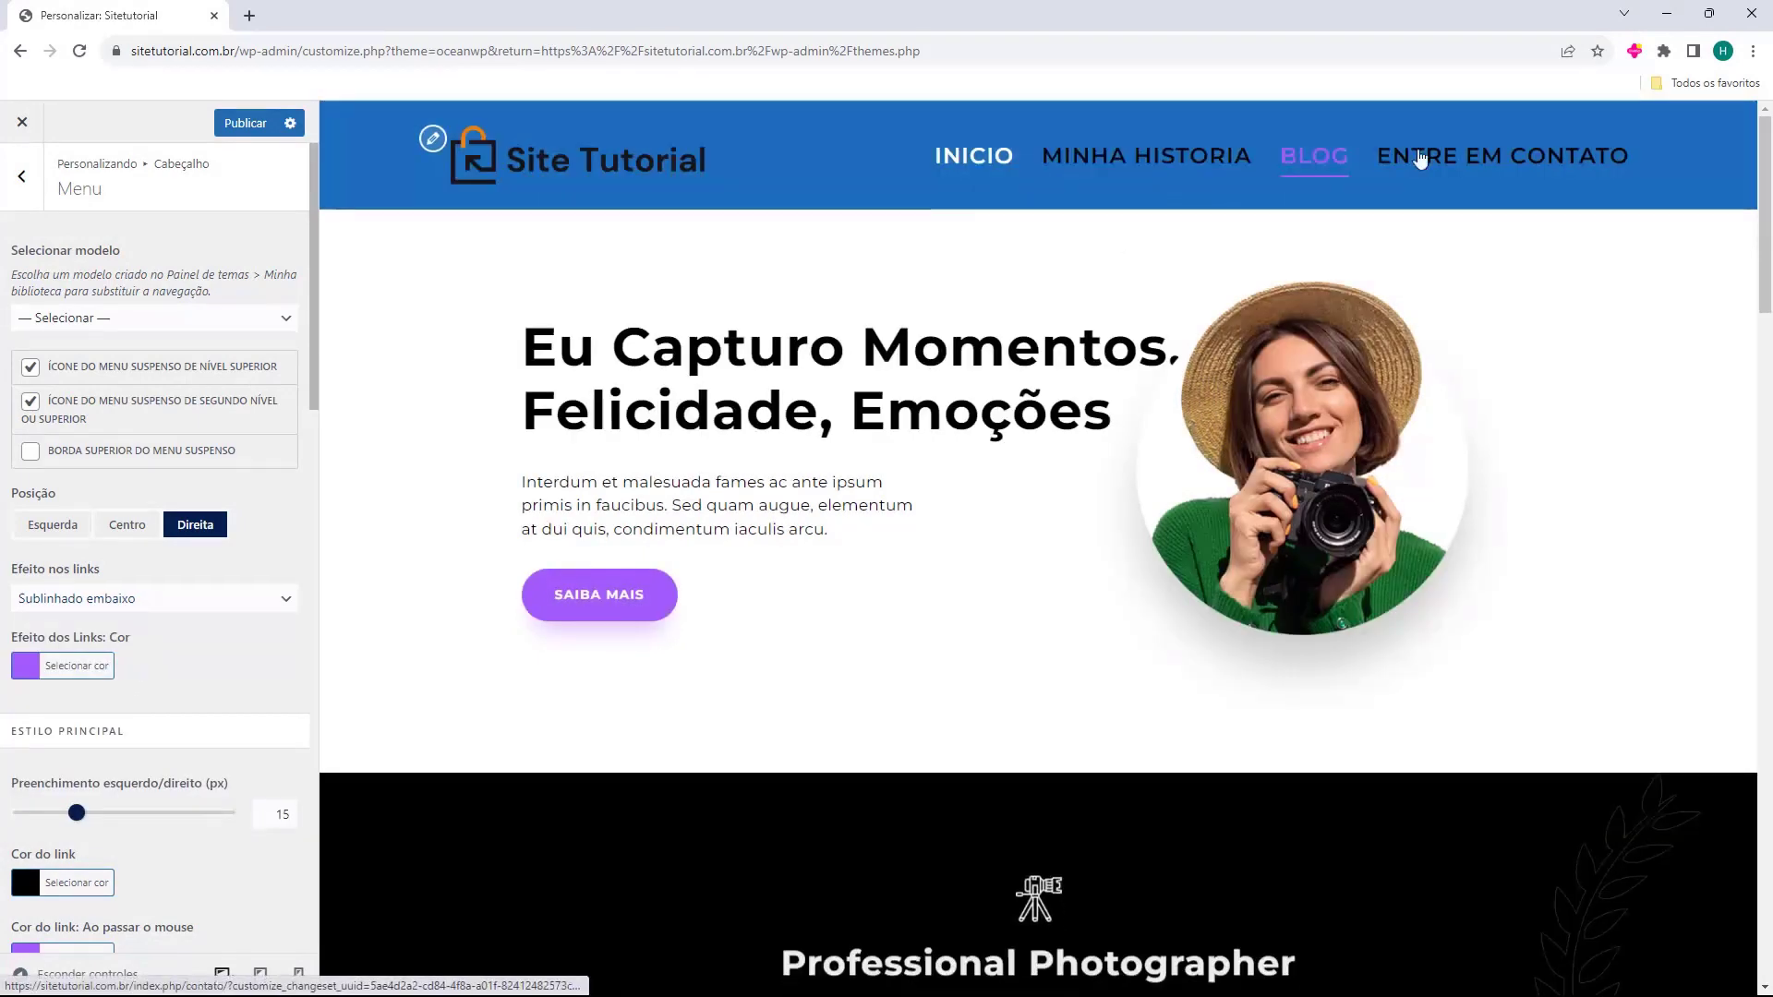
pyautogui.click(92, 602)
pyautogui.click(138, 761)
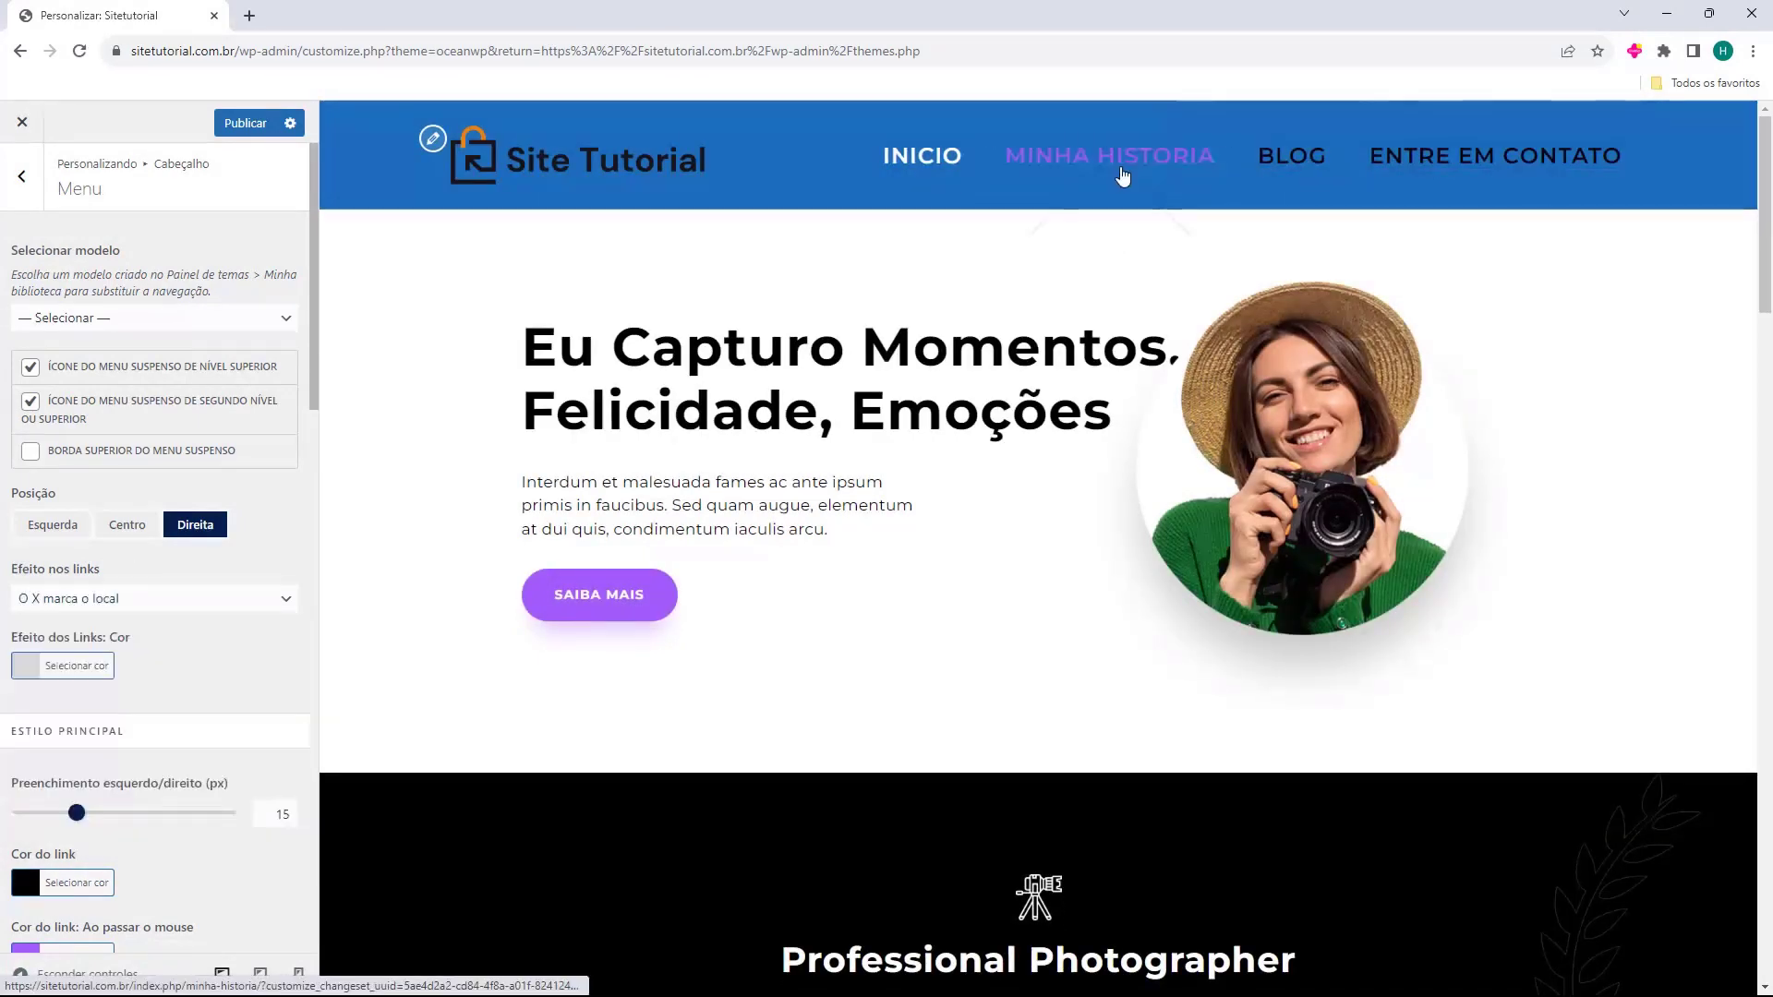
pyautogui.click(200, 607)
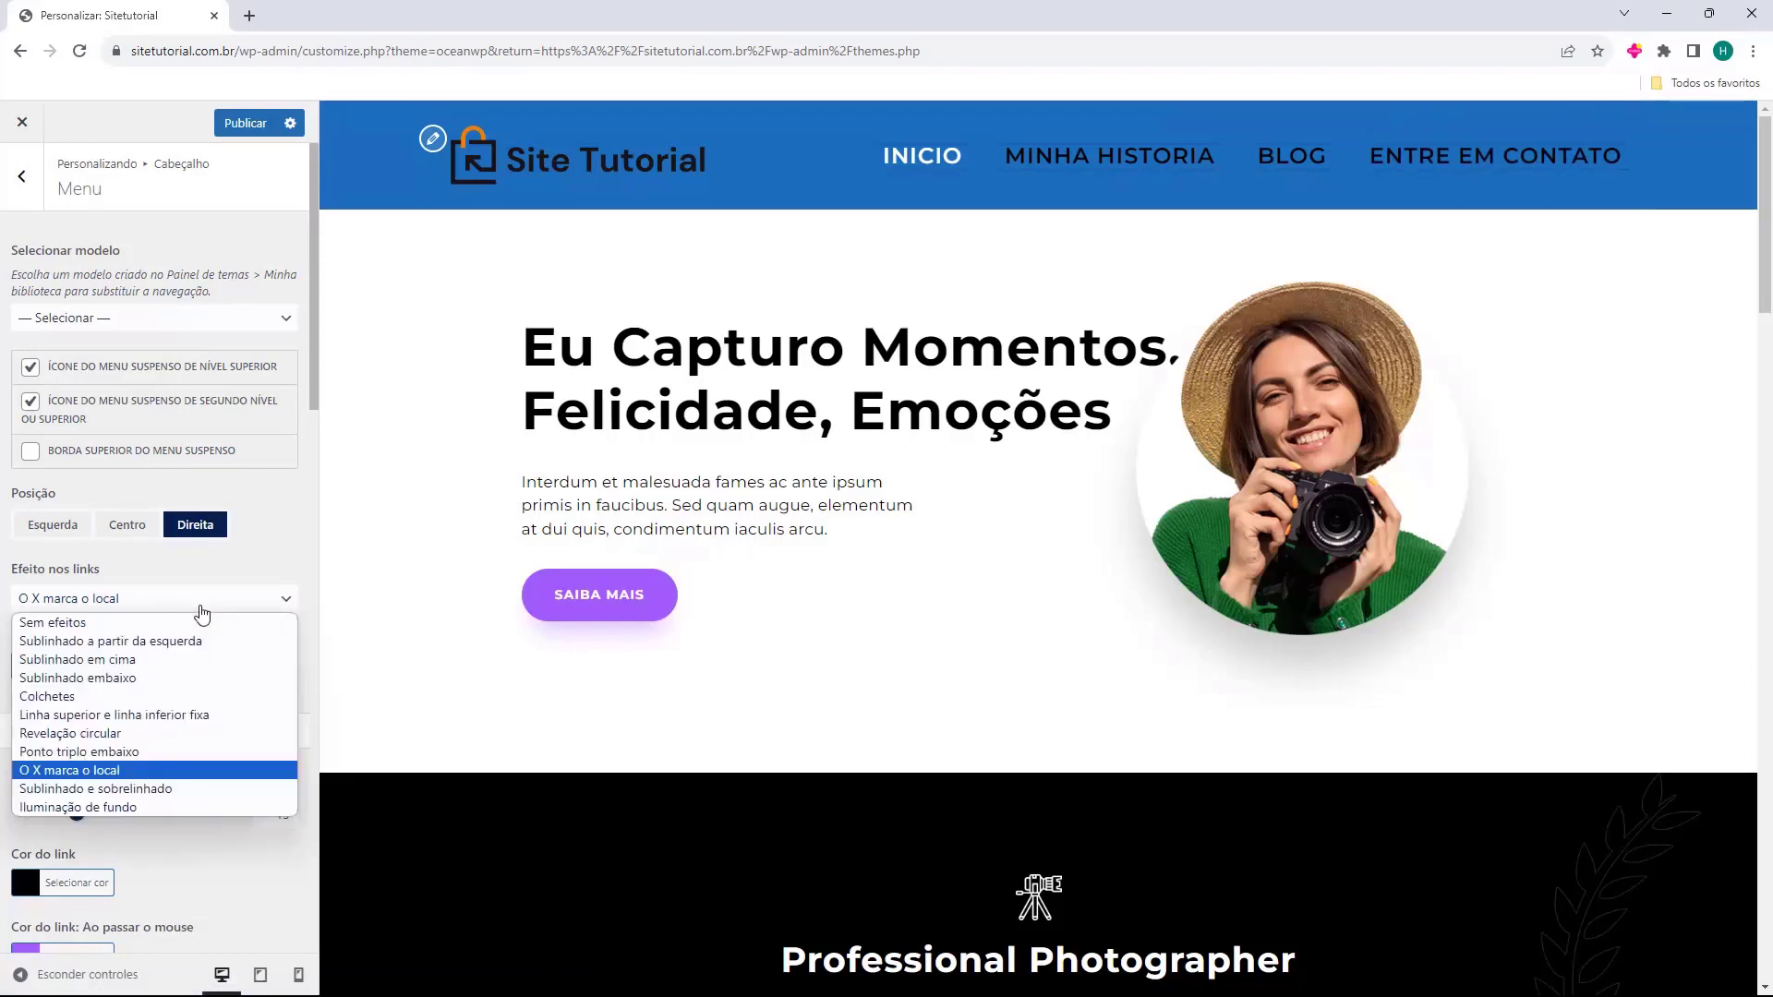
pyautogui.click(182, 647)
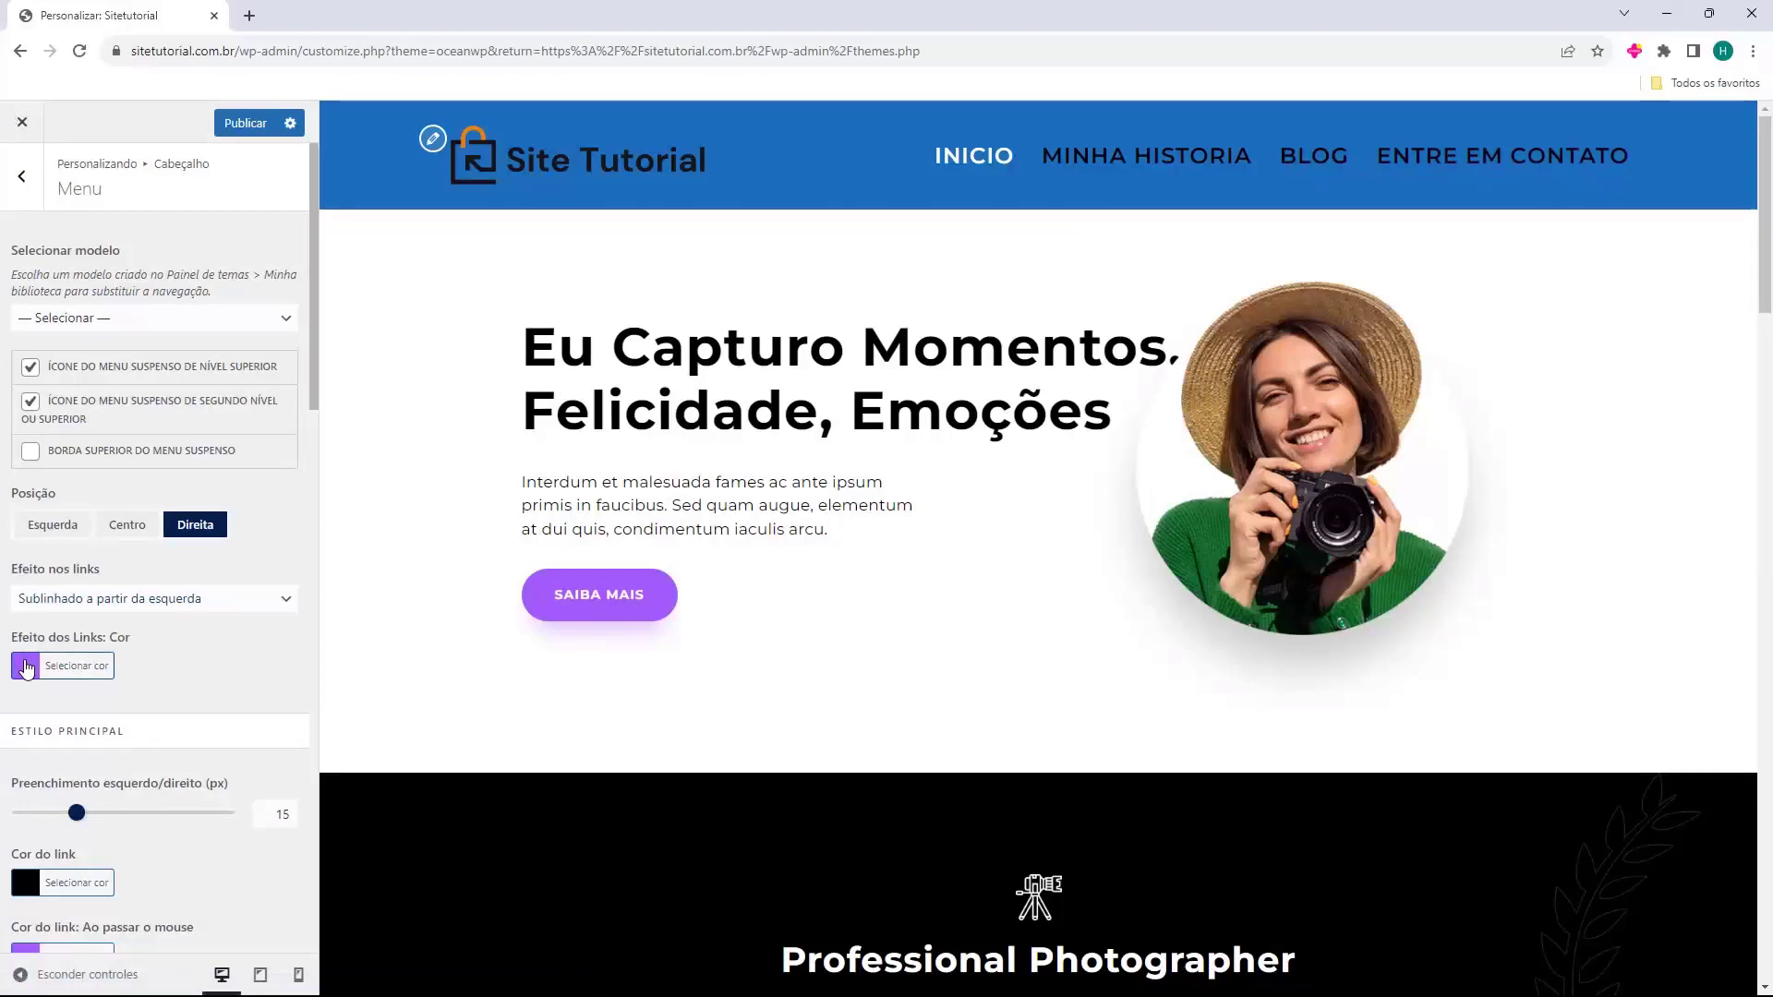
# Make the link effect colour black and reduce the menu links' left/right padding.
pyautogui.click(27, 665)
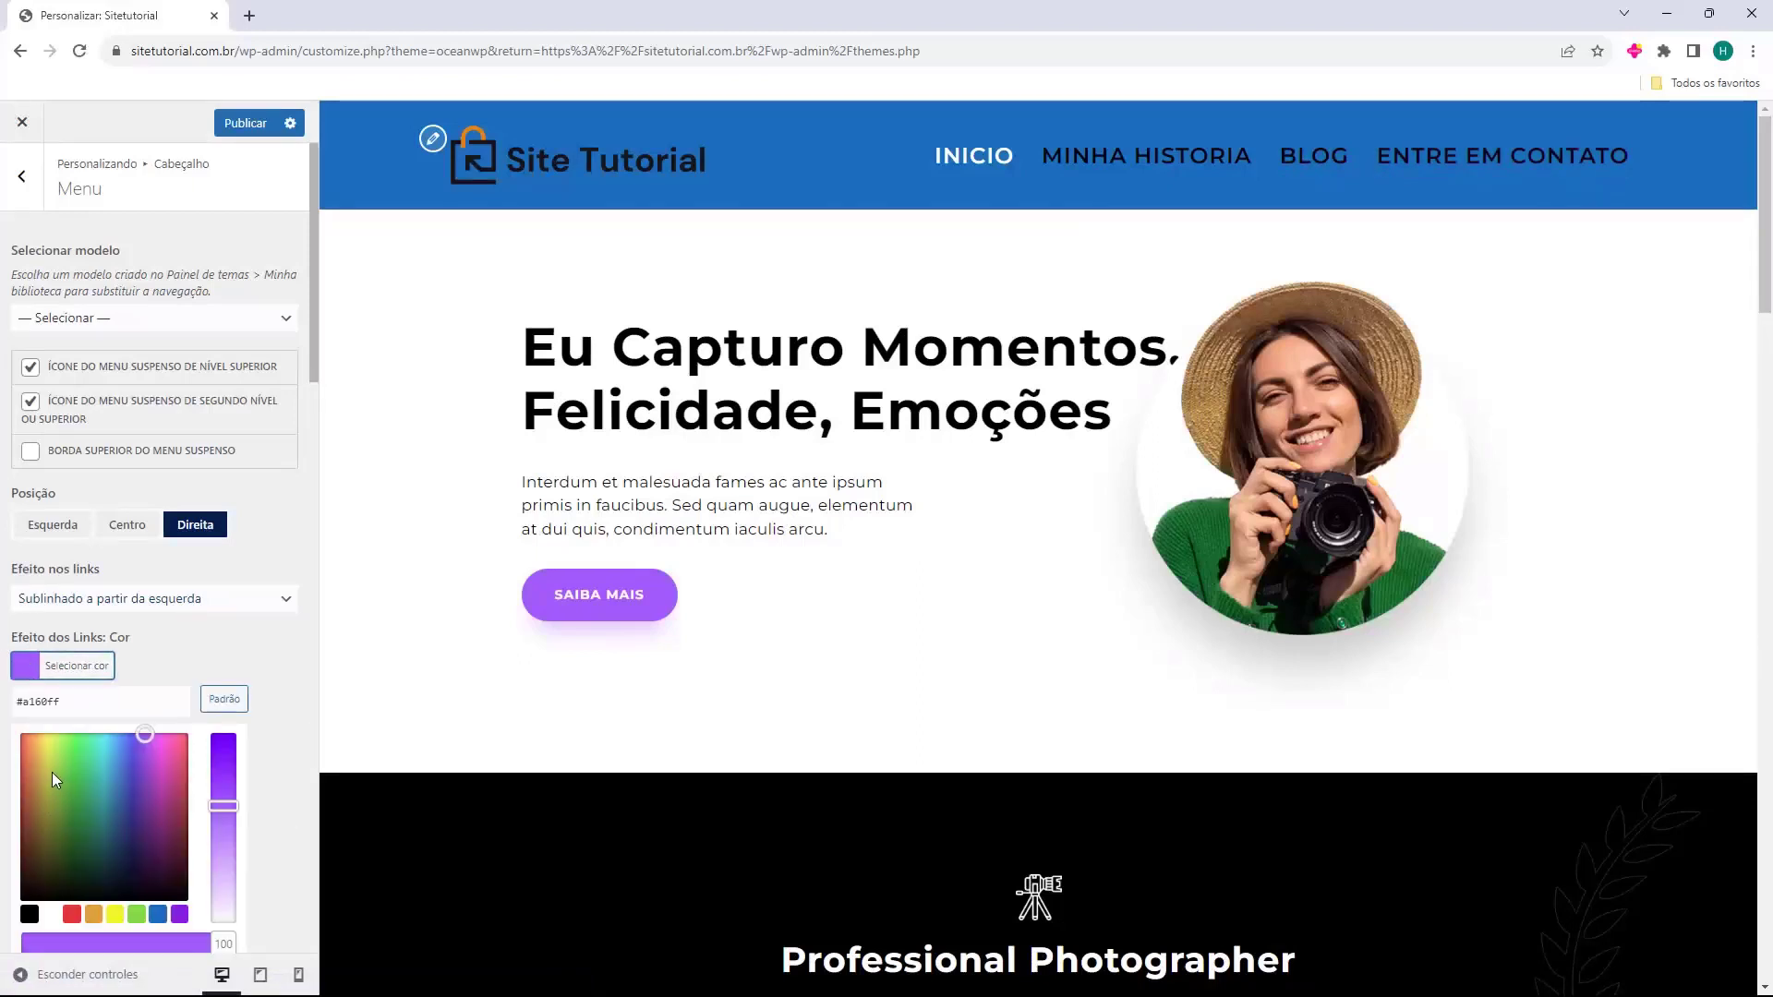
pyautogui.click(101, 808)
pyautogui.click(202, 653)
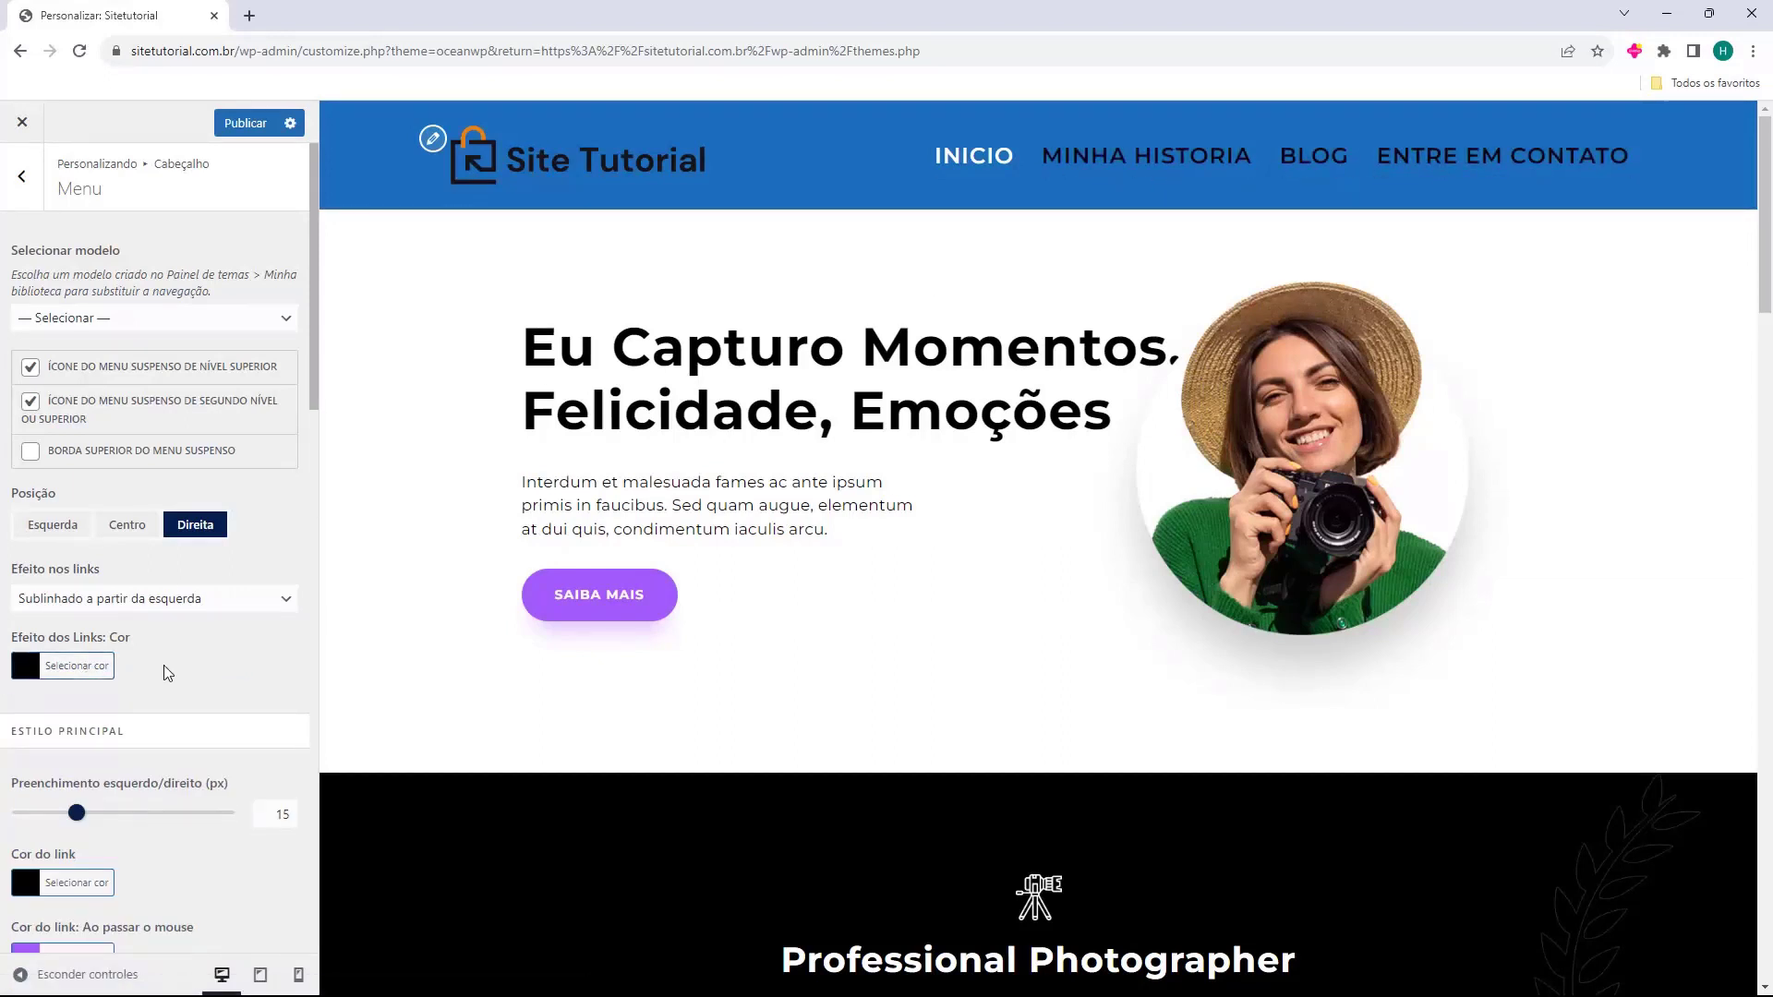
pyautogui.scroll(-2, 150, 621)
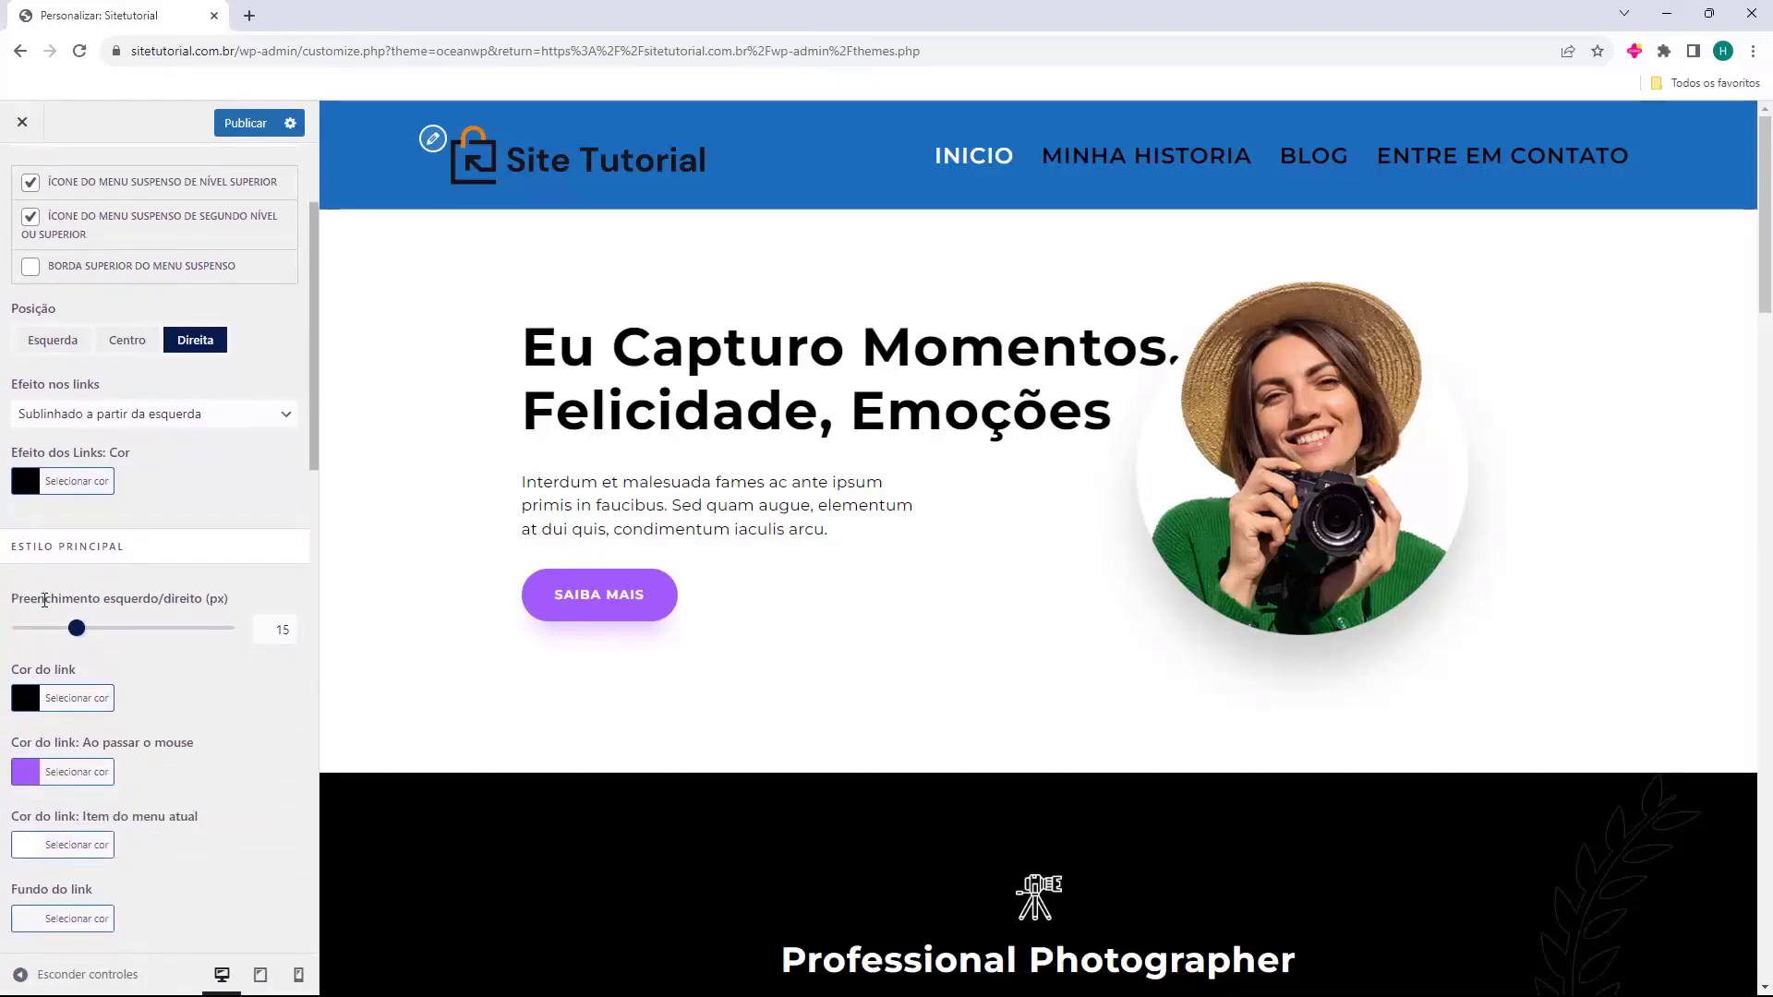
pyautogui.moveTo(78, 636); pyautogui.dragTo(71, 640)
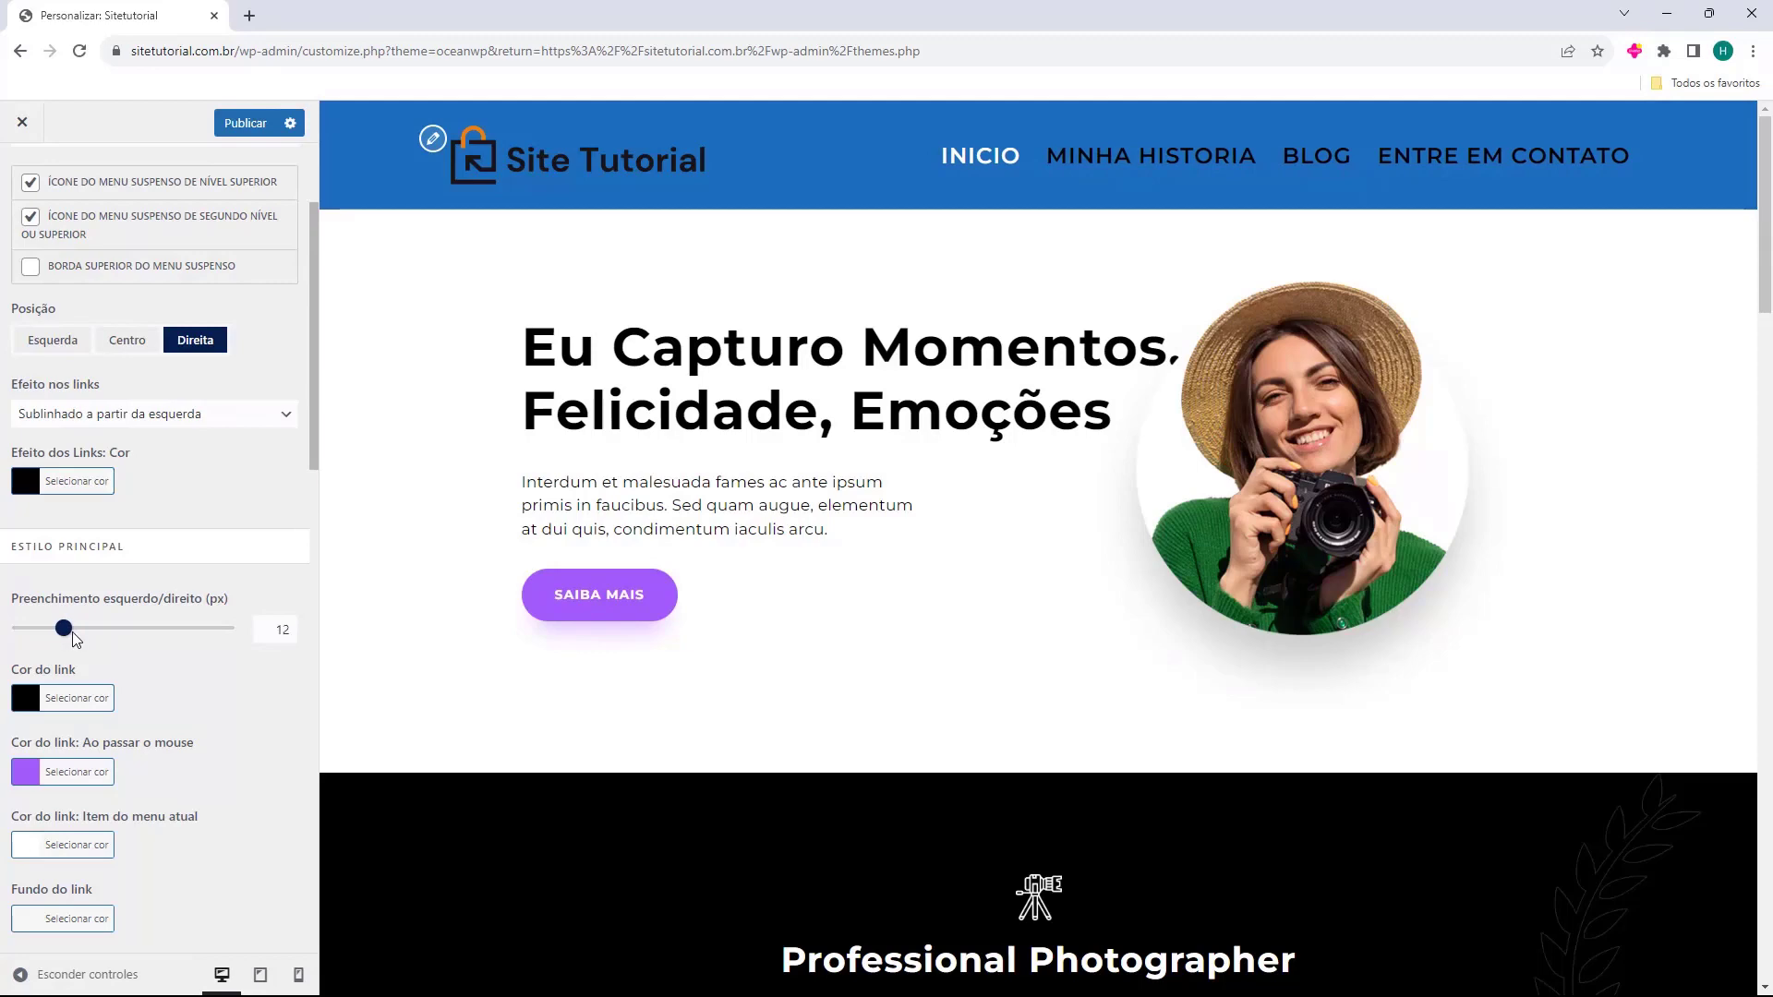
# Set the menu link hover colour to white, then go back to the main Customizer sections.
pyautogui.scroll(-1, 48, 662)
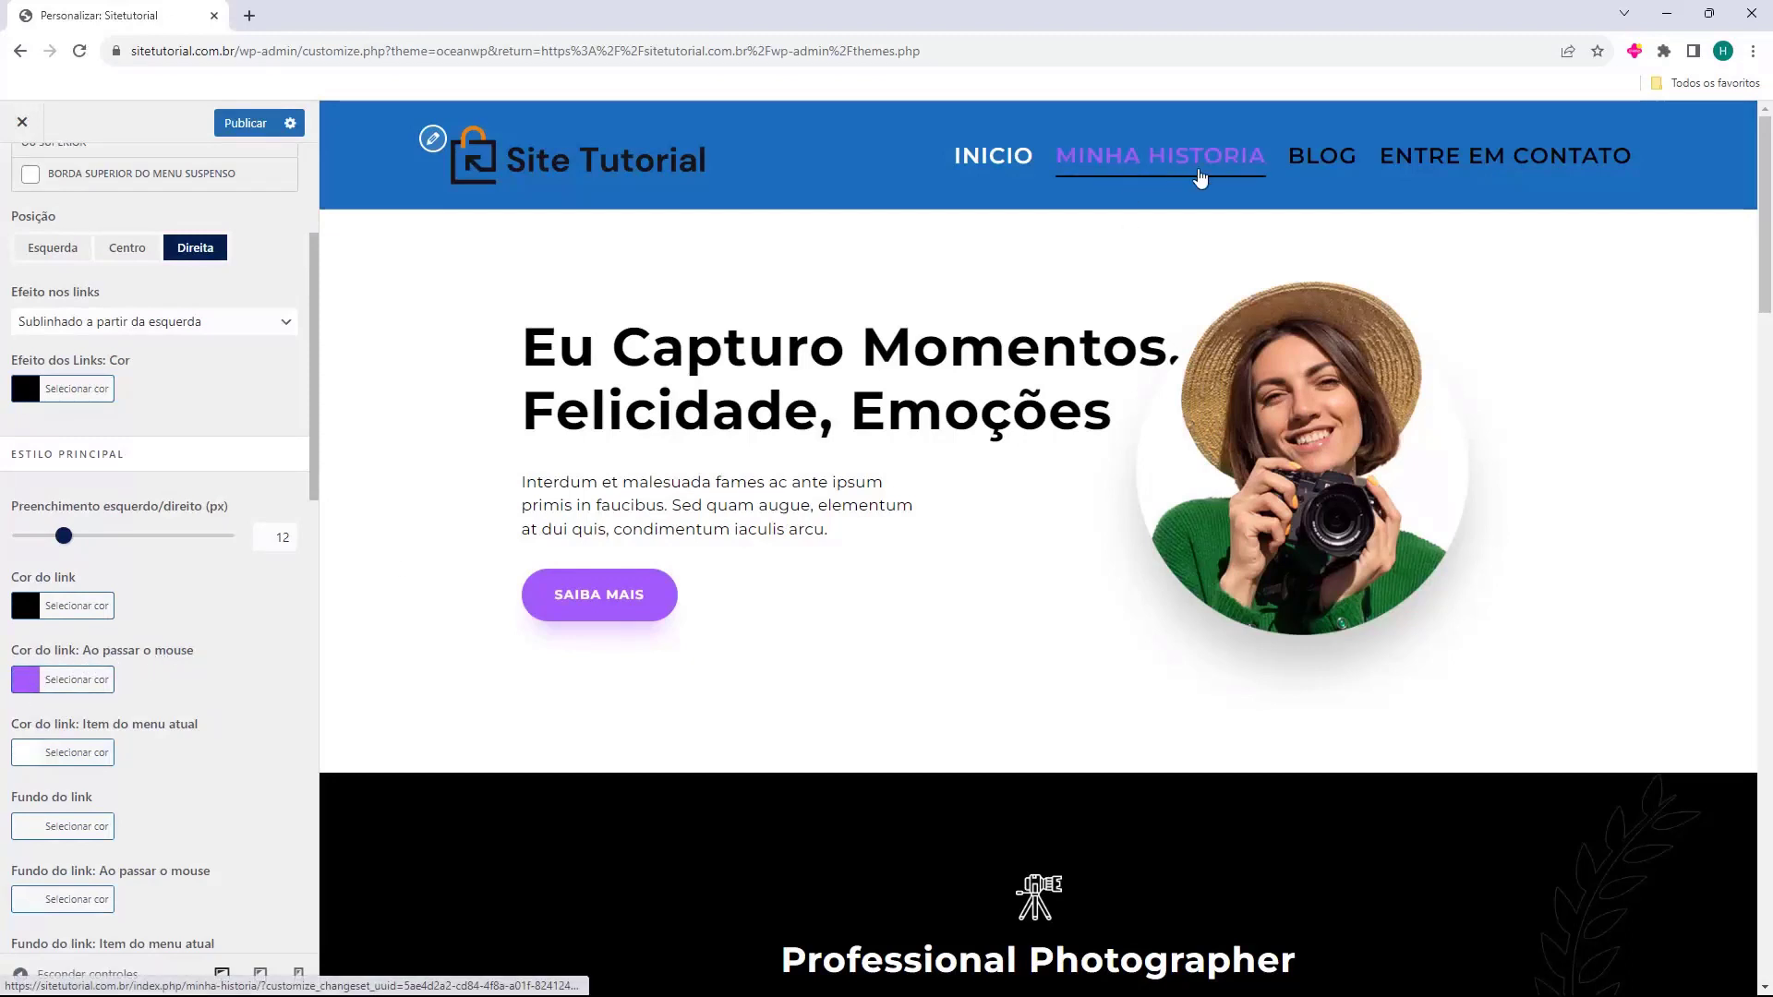
pyautogui.click(27, 684)
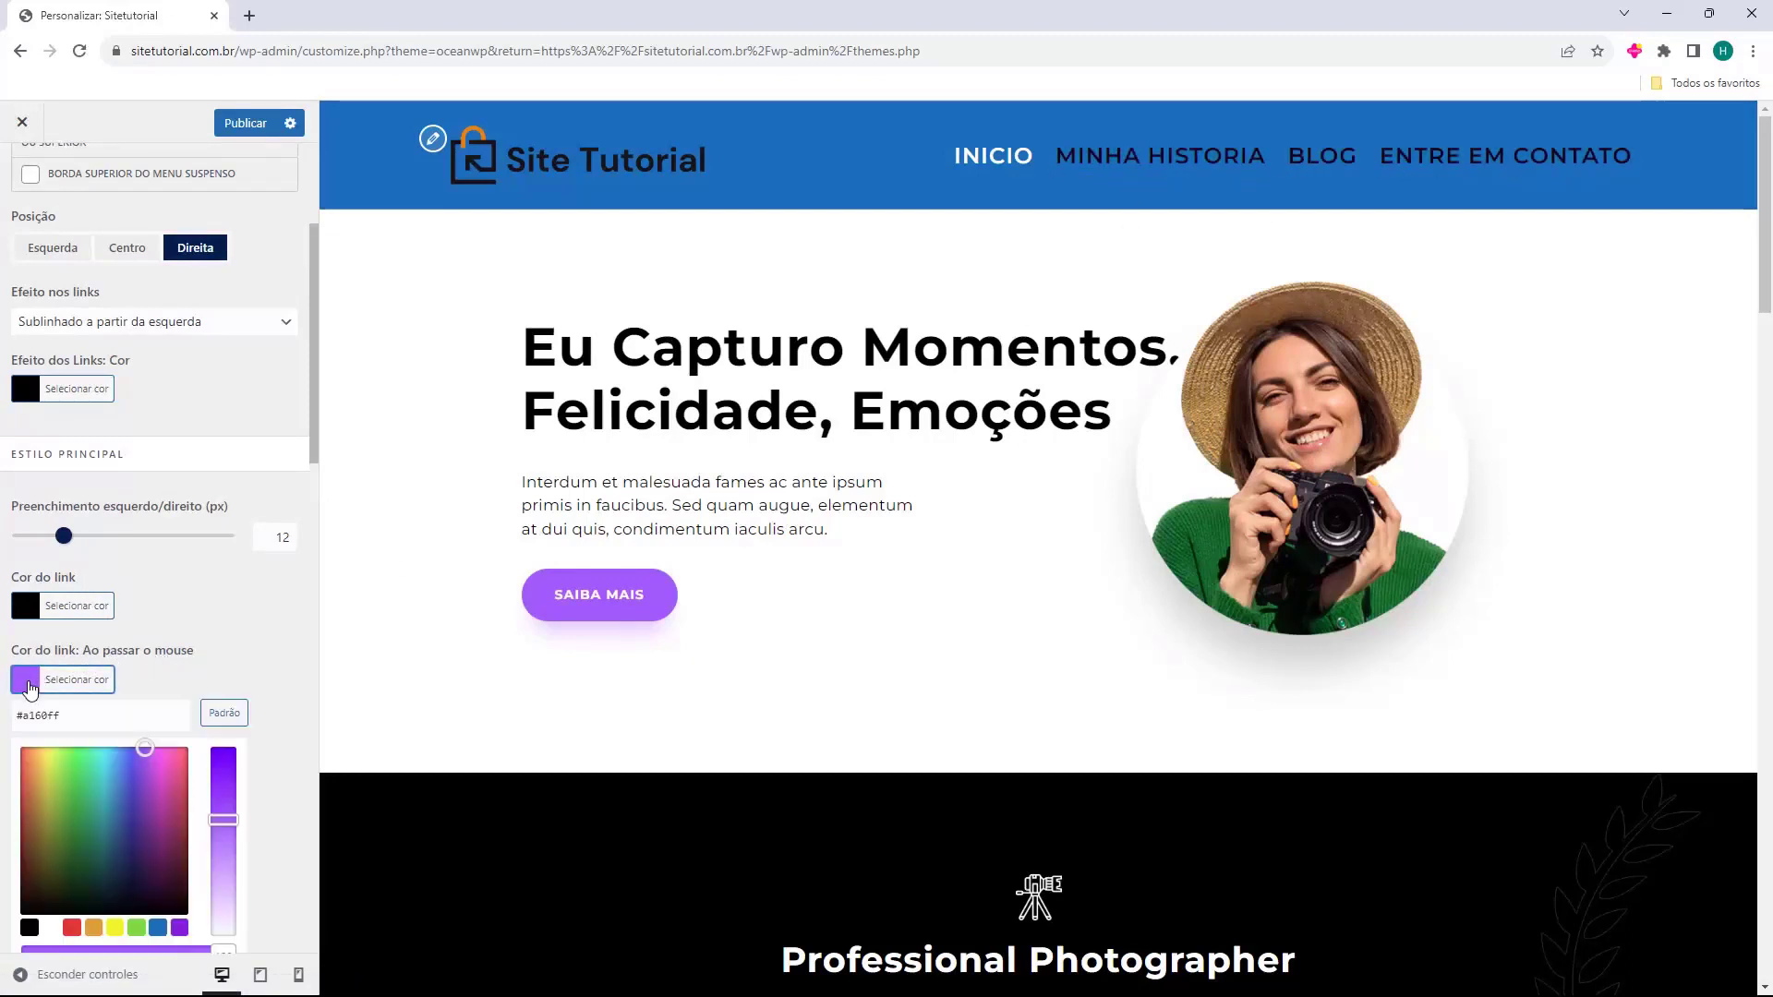
pyautogui.click(50, 927)
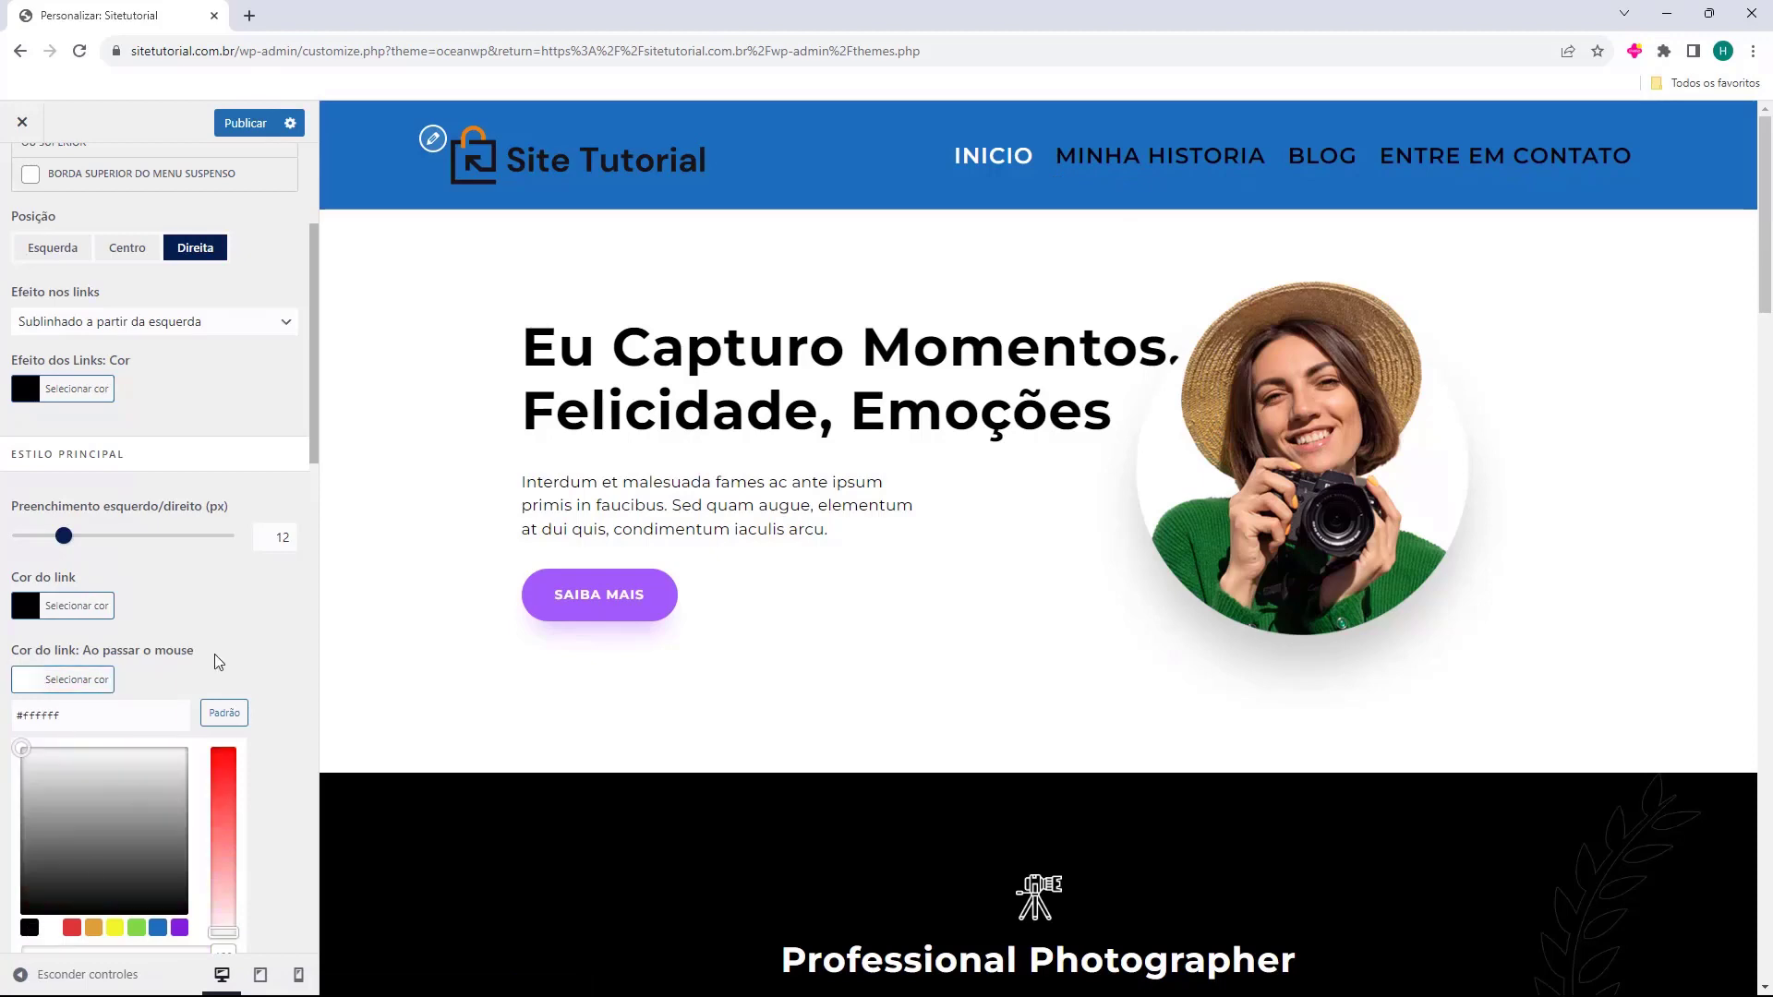
pyautogui.click(198, 591)
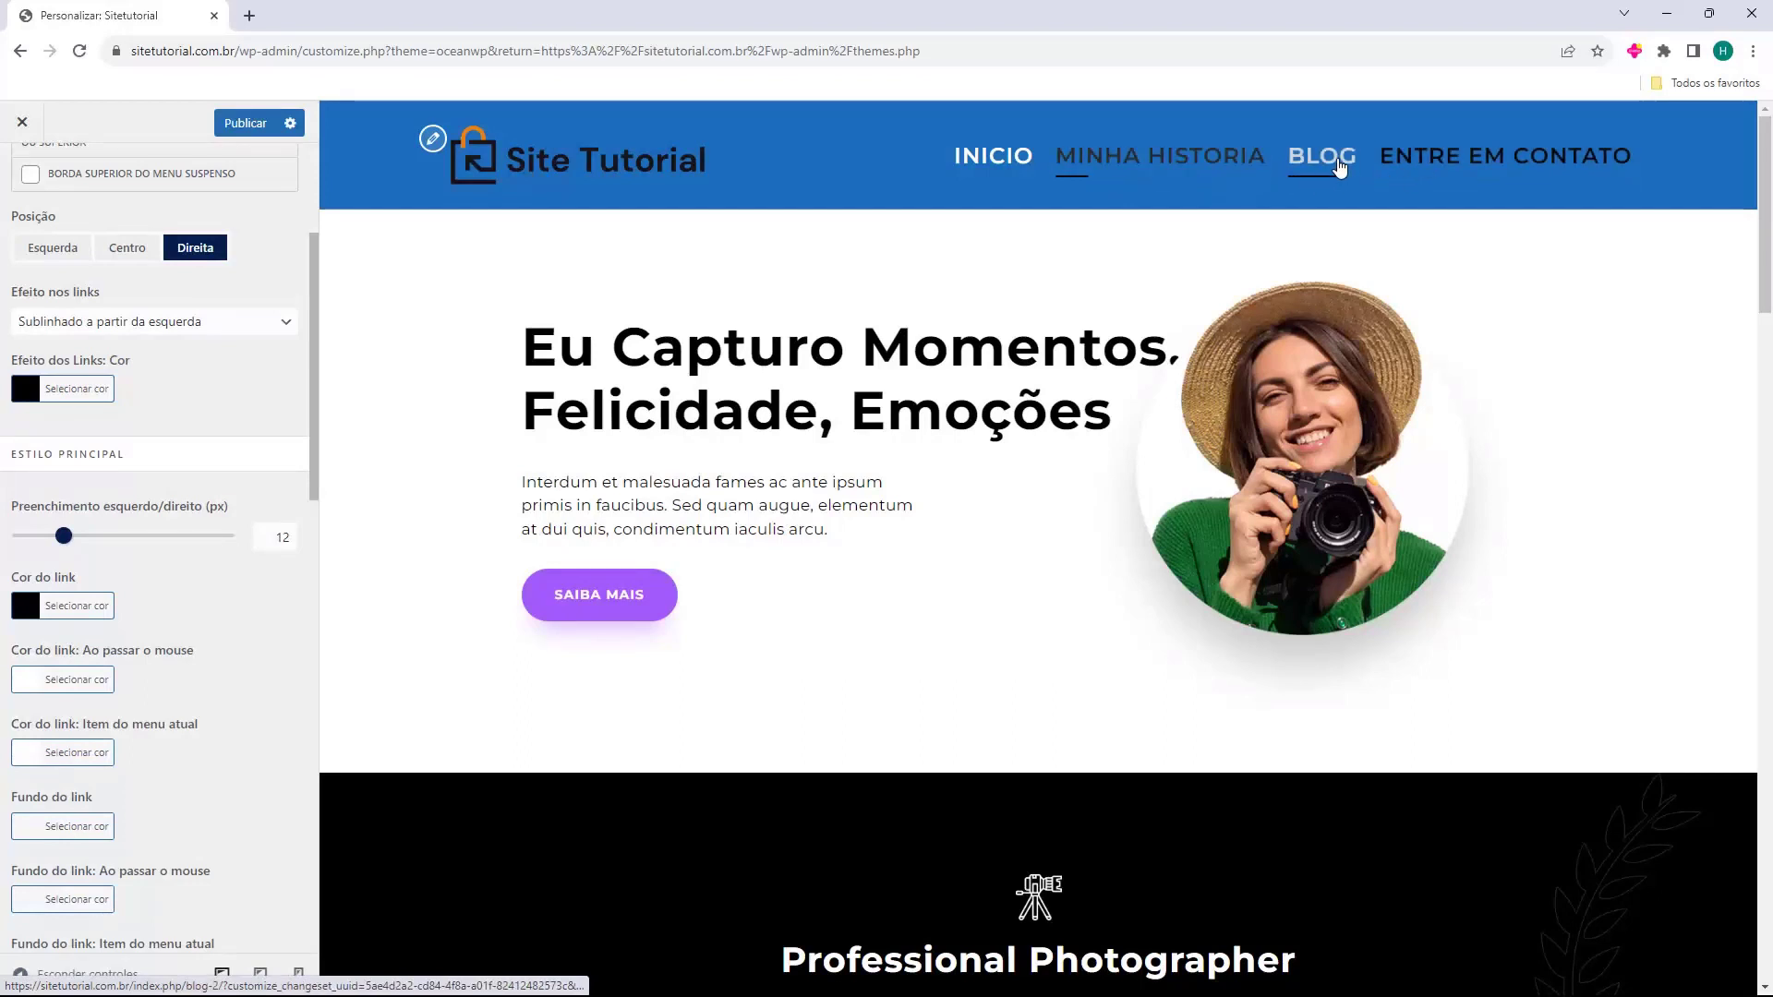
pyautogui.scroll(-3, 138, 471)
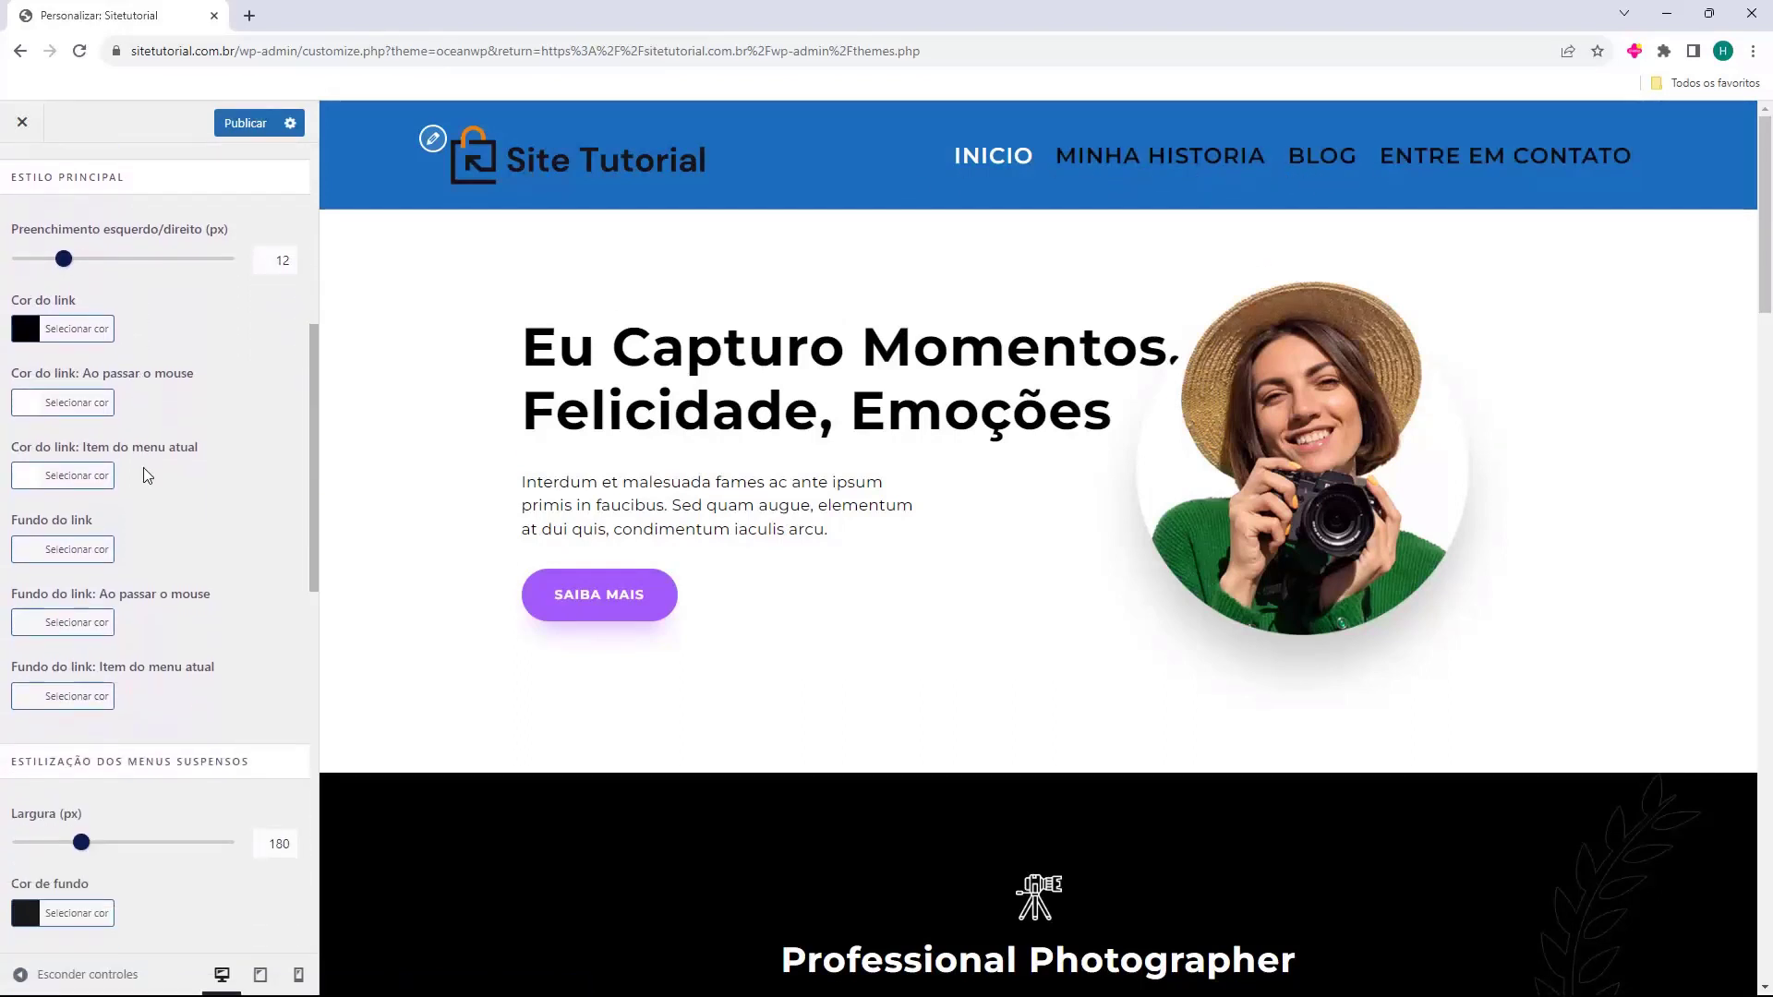
pyautogui.scroll(-3, 148, 475)
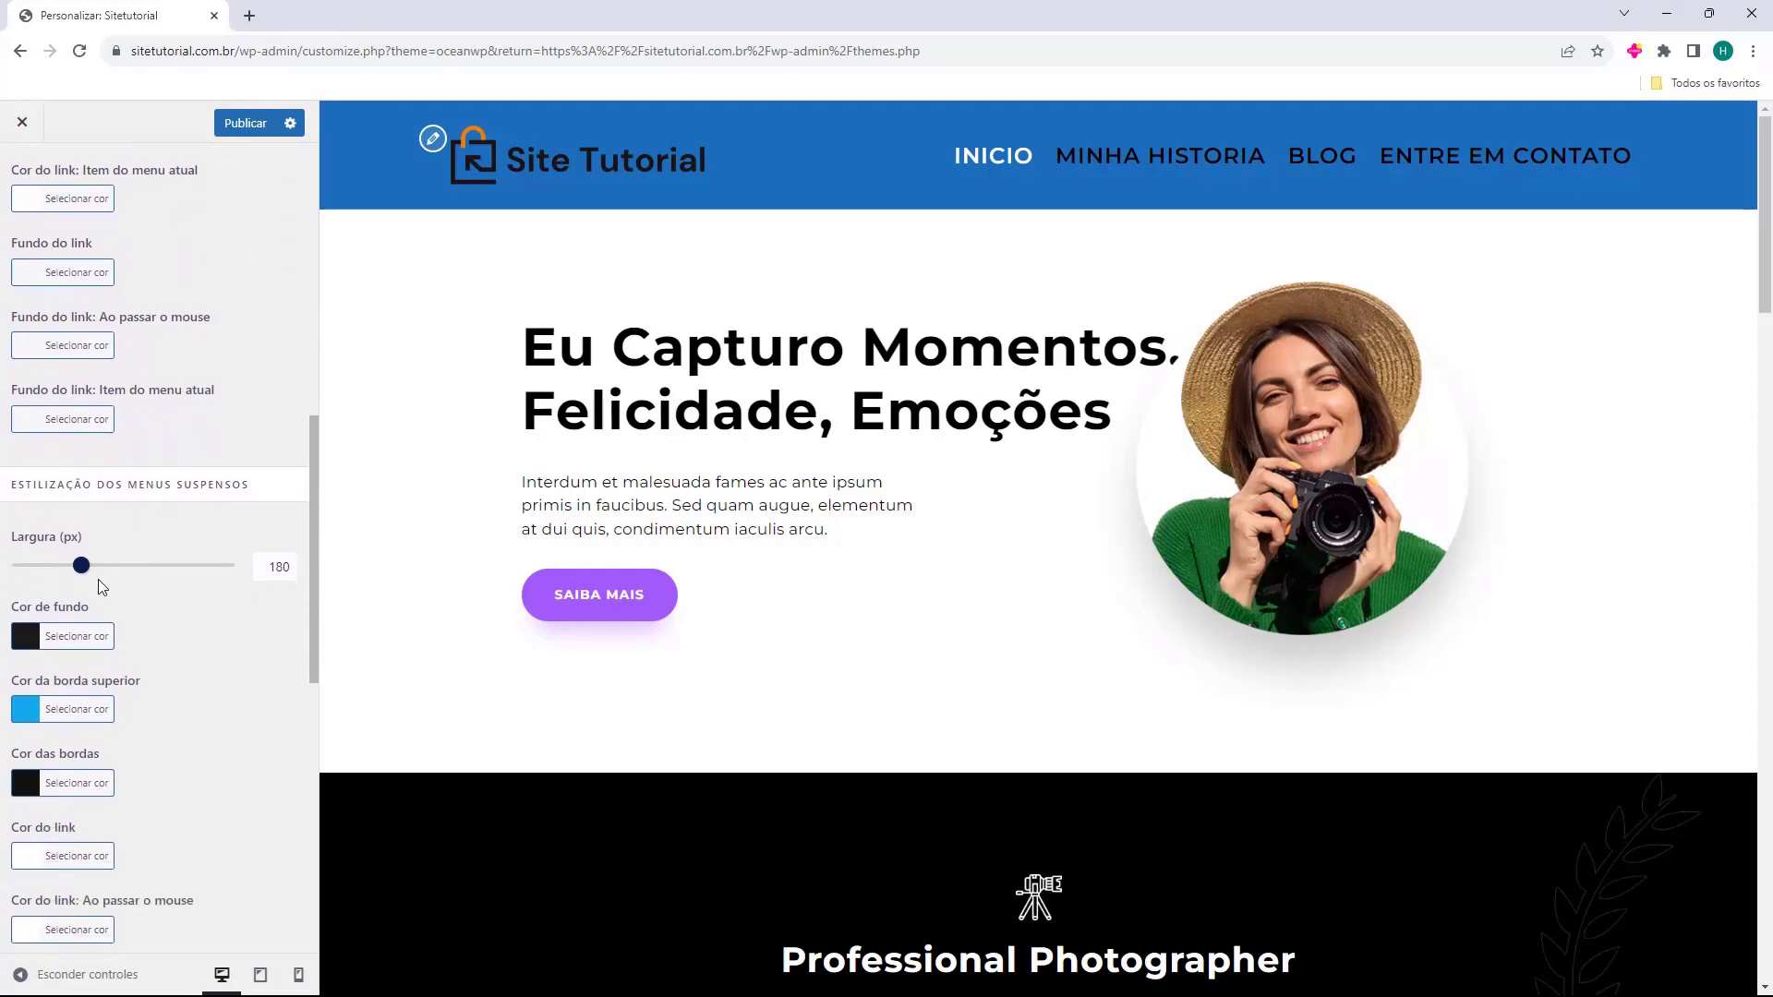
pyautogui.scroll(10, 184, 554)
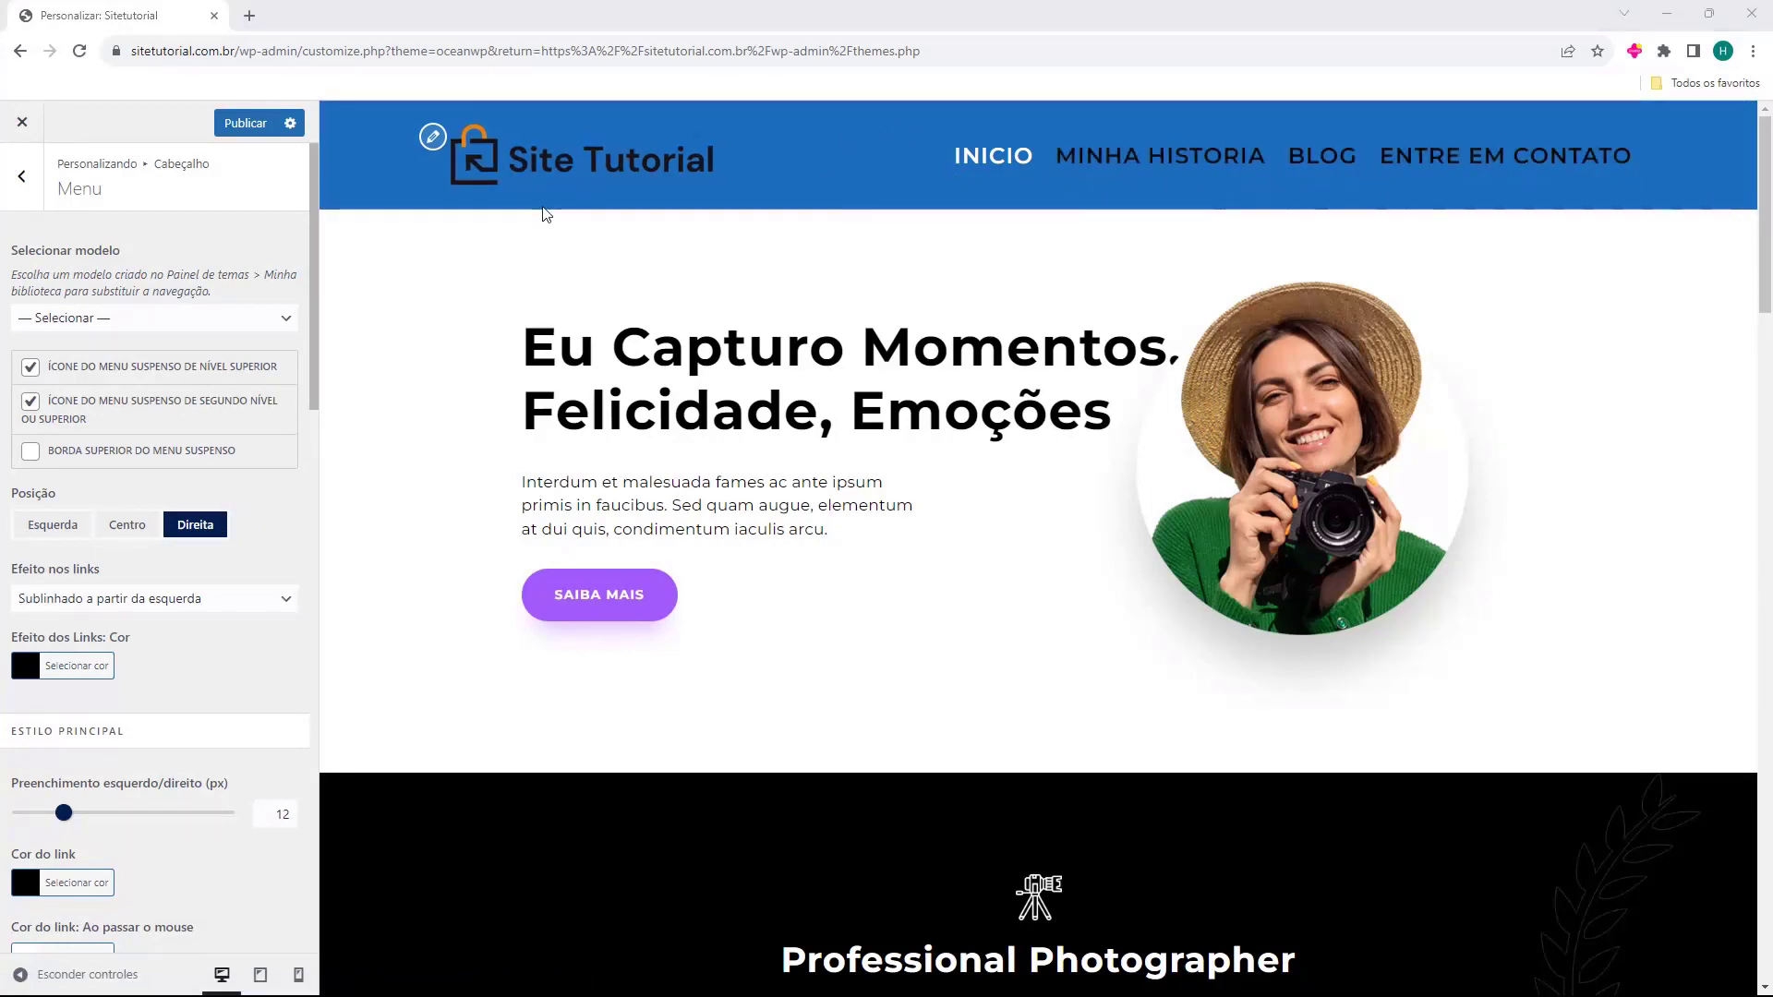
pyautogui.scroll(-10, 791, 264)
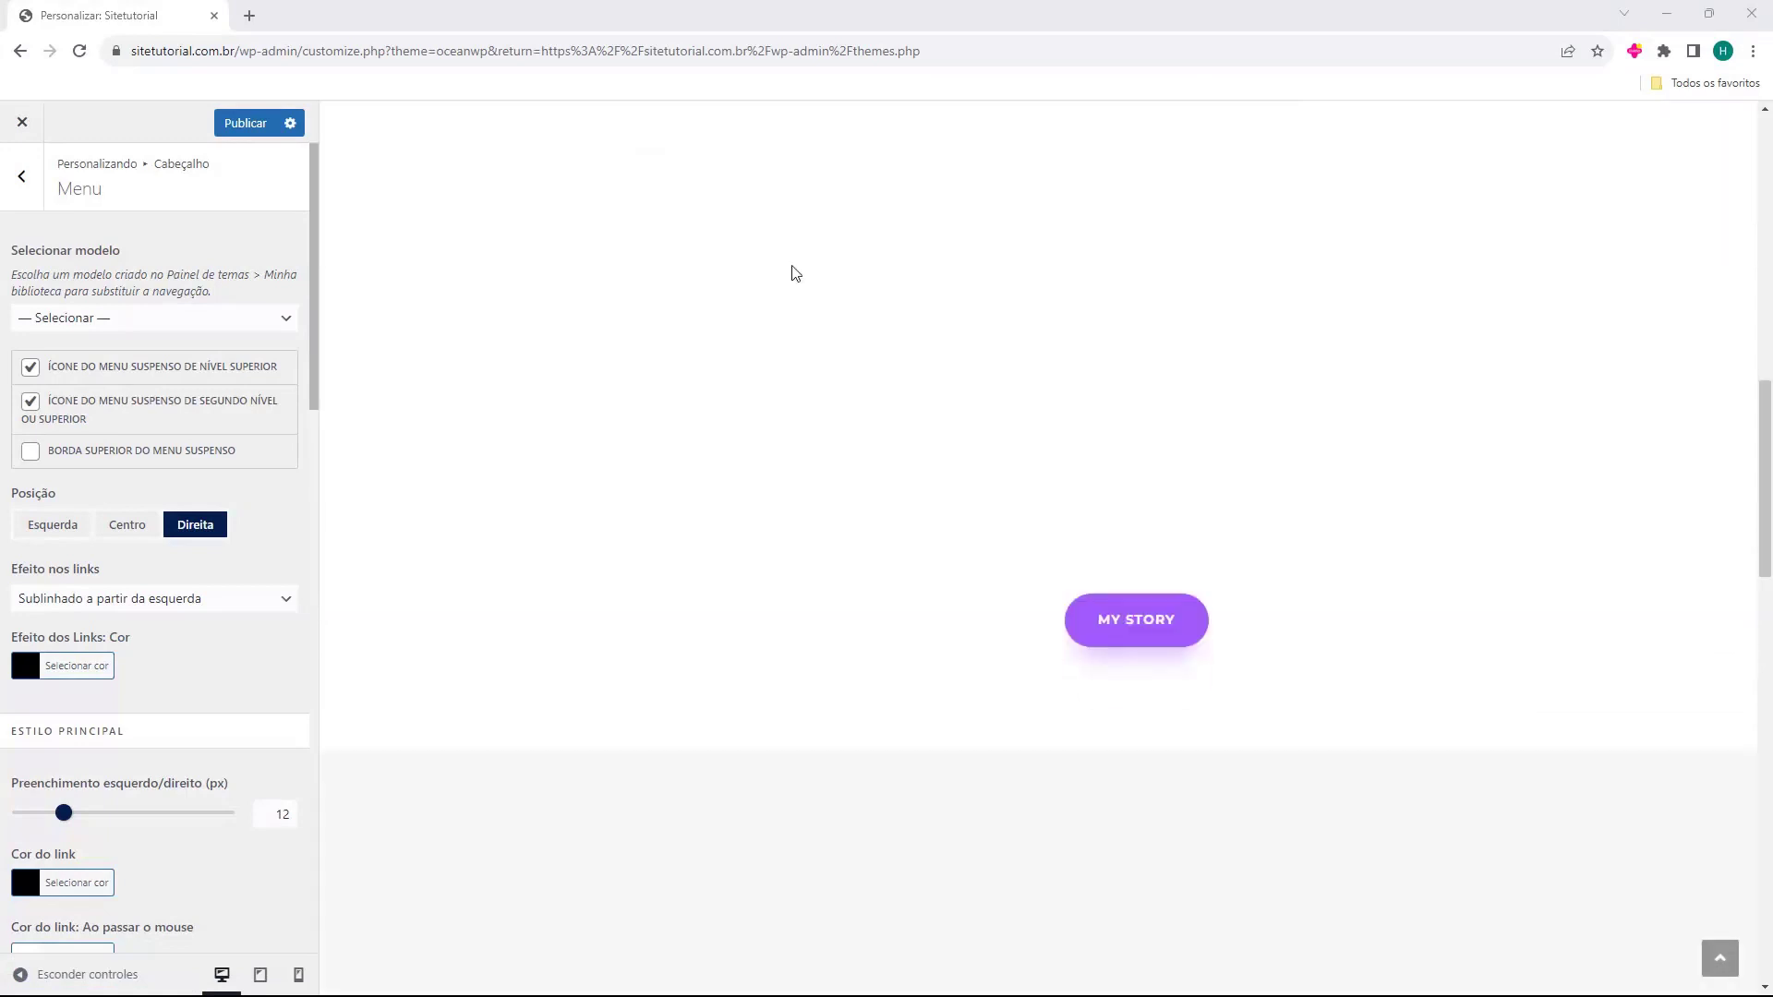
pyautogui.scroll(-15, 791, 273)
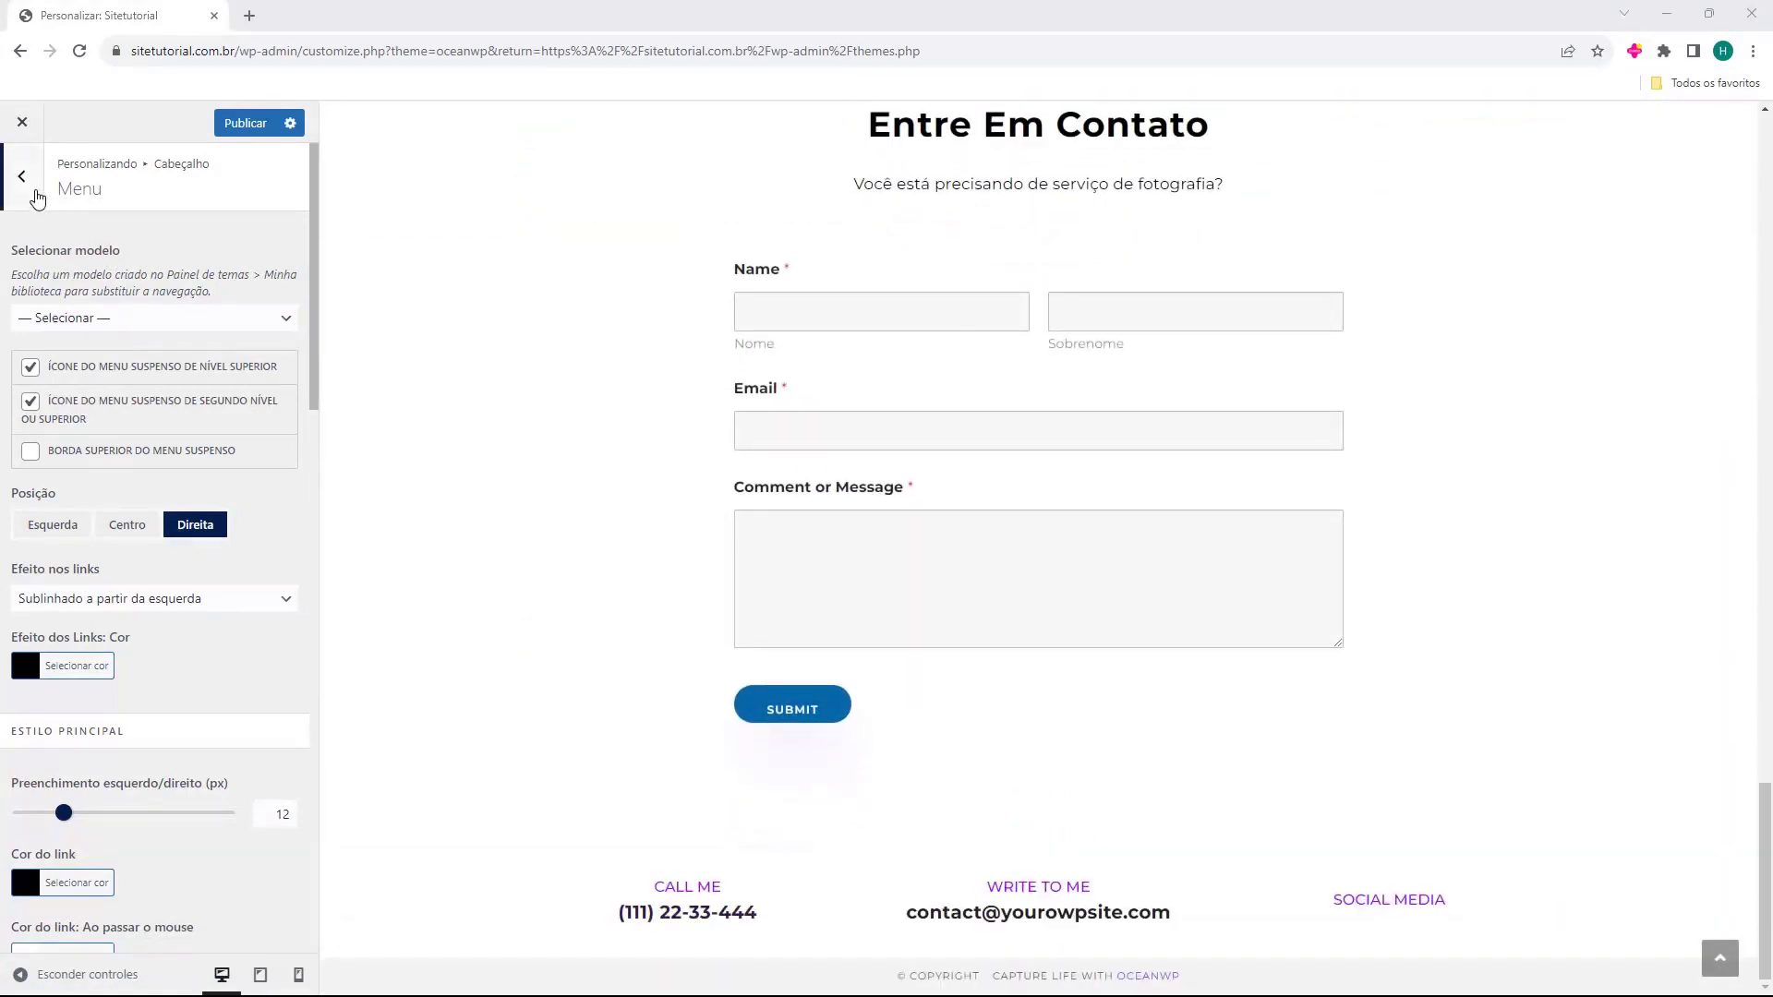
pyautogui.click(24, 183)
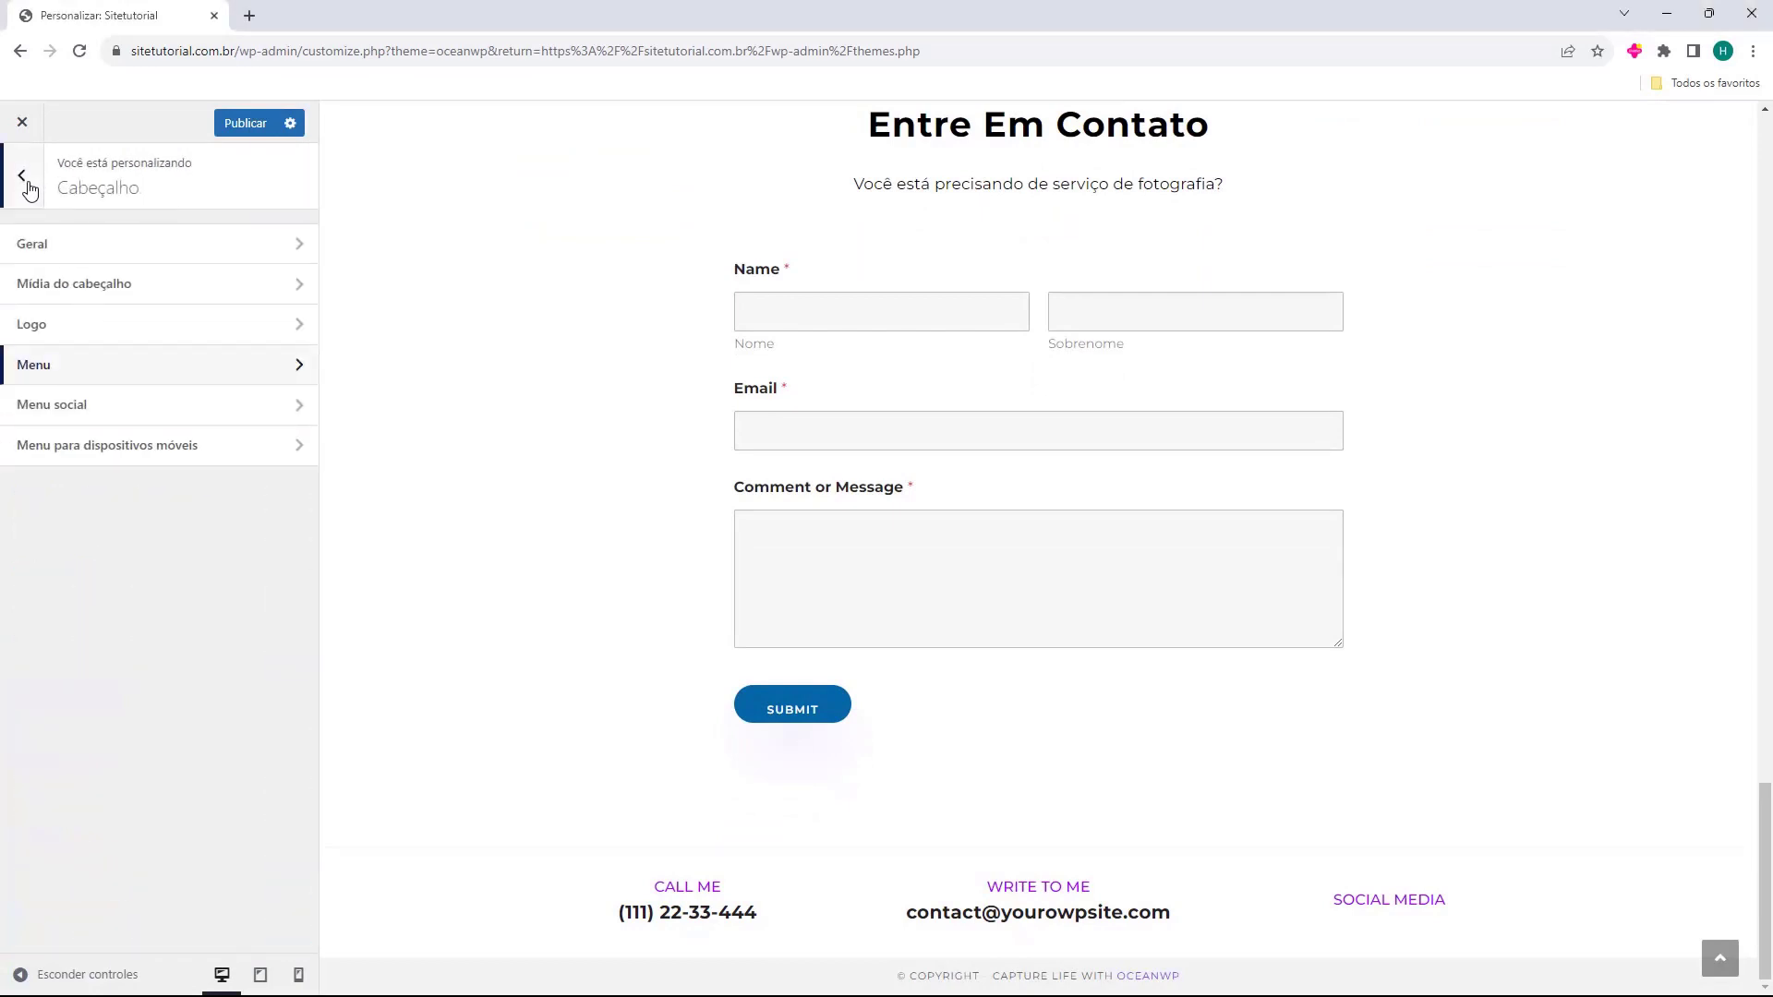
pyautogui.click(24, 187)
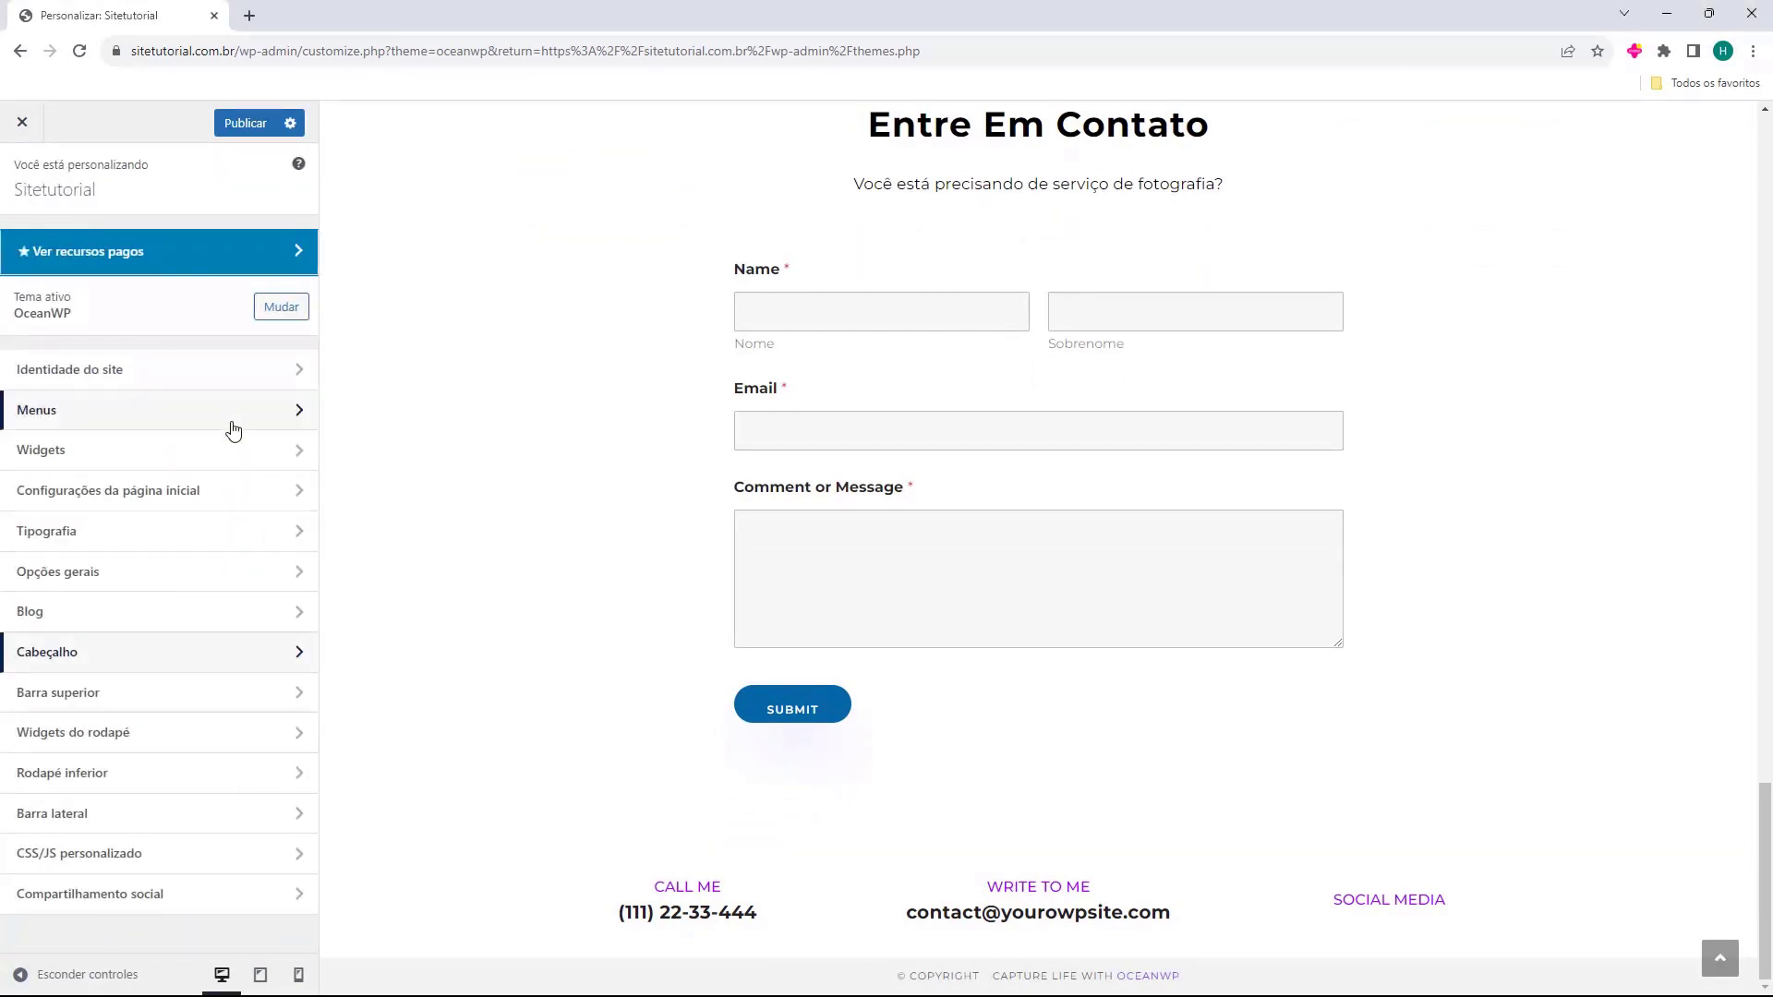
# Open Widgets do rodapé and set the footer Colunas slider to 4.
pyautogui.click(99, 738)
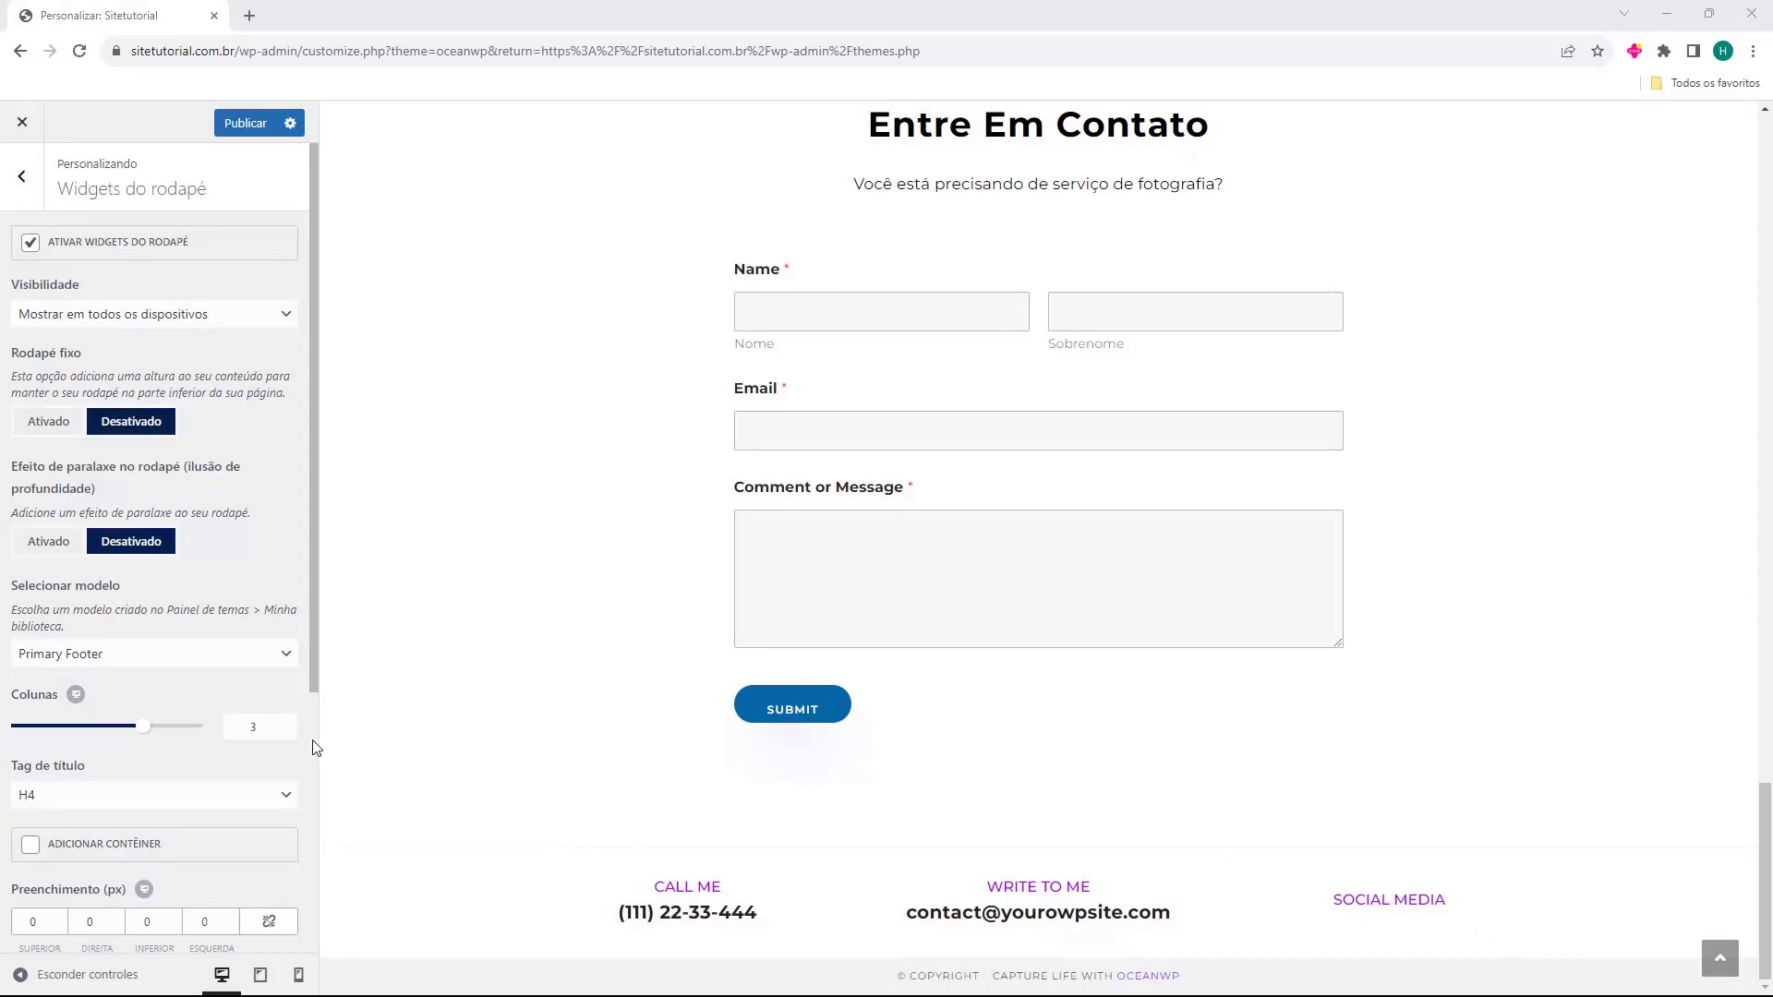
pyautogui.scroll(-1, 115, 545)
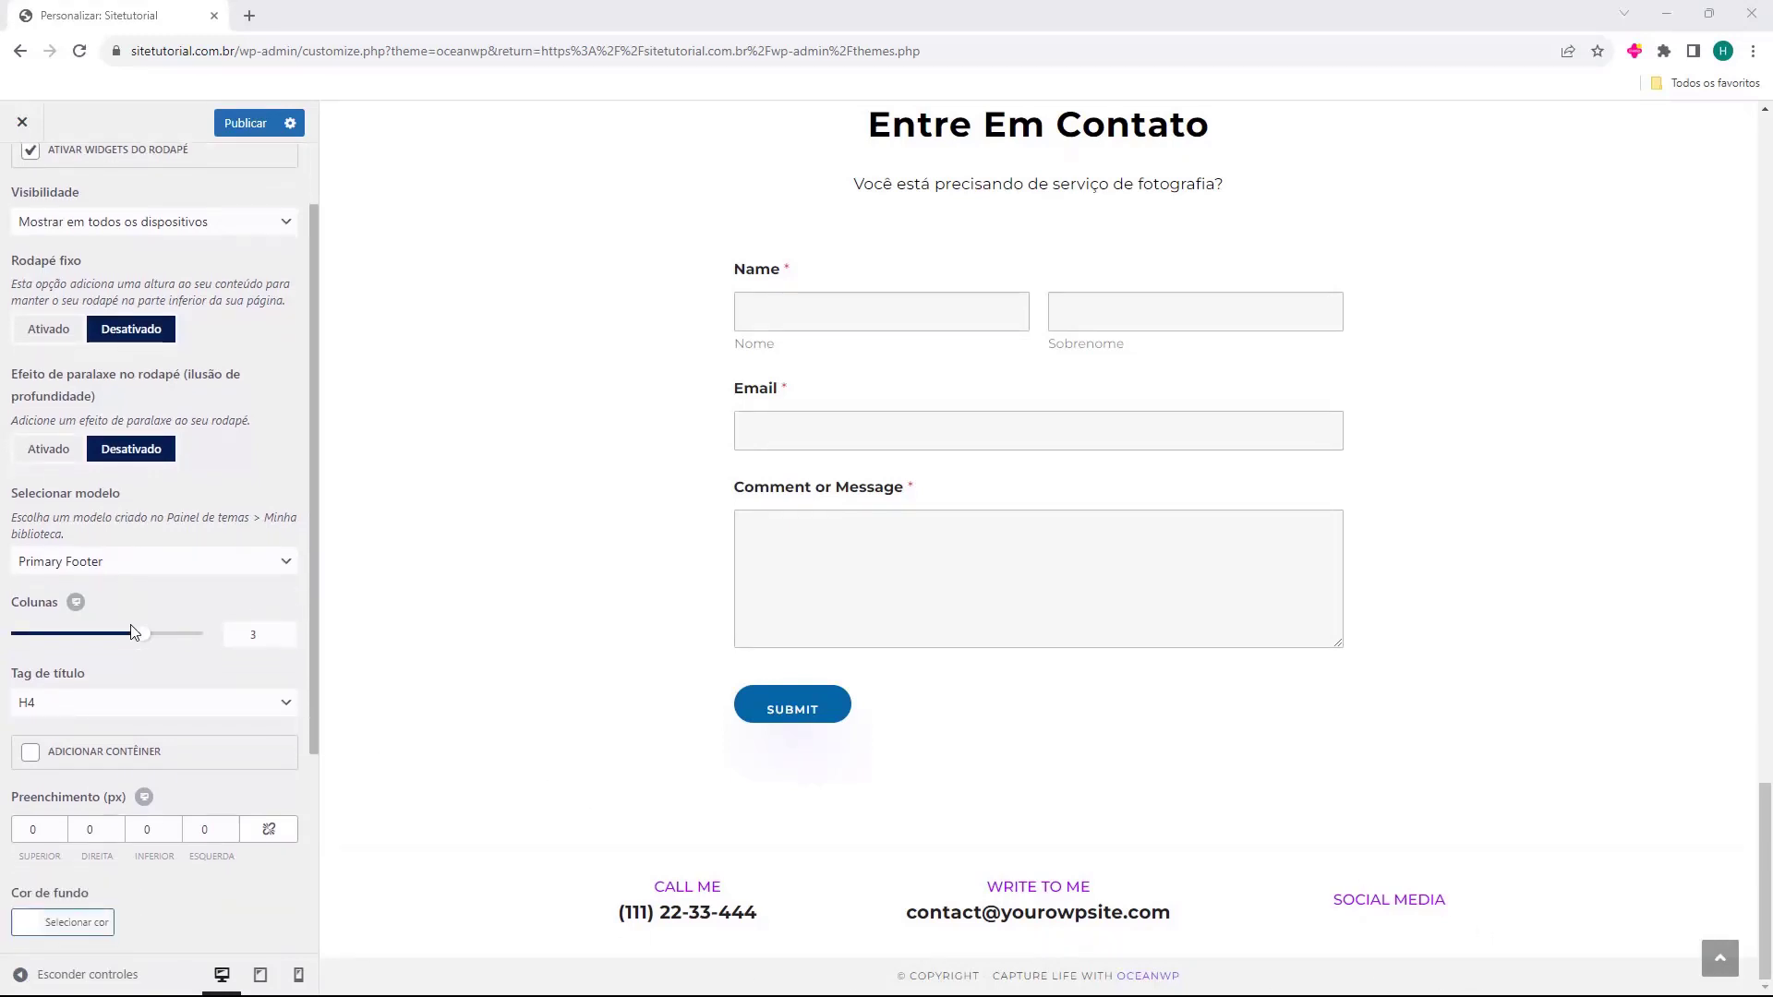
pyautogui.moveTo(138, 634); pyautogui.dragTo(218, 650)
pyautogui.scroll(-3, 127, 565)
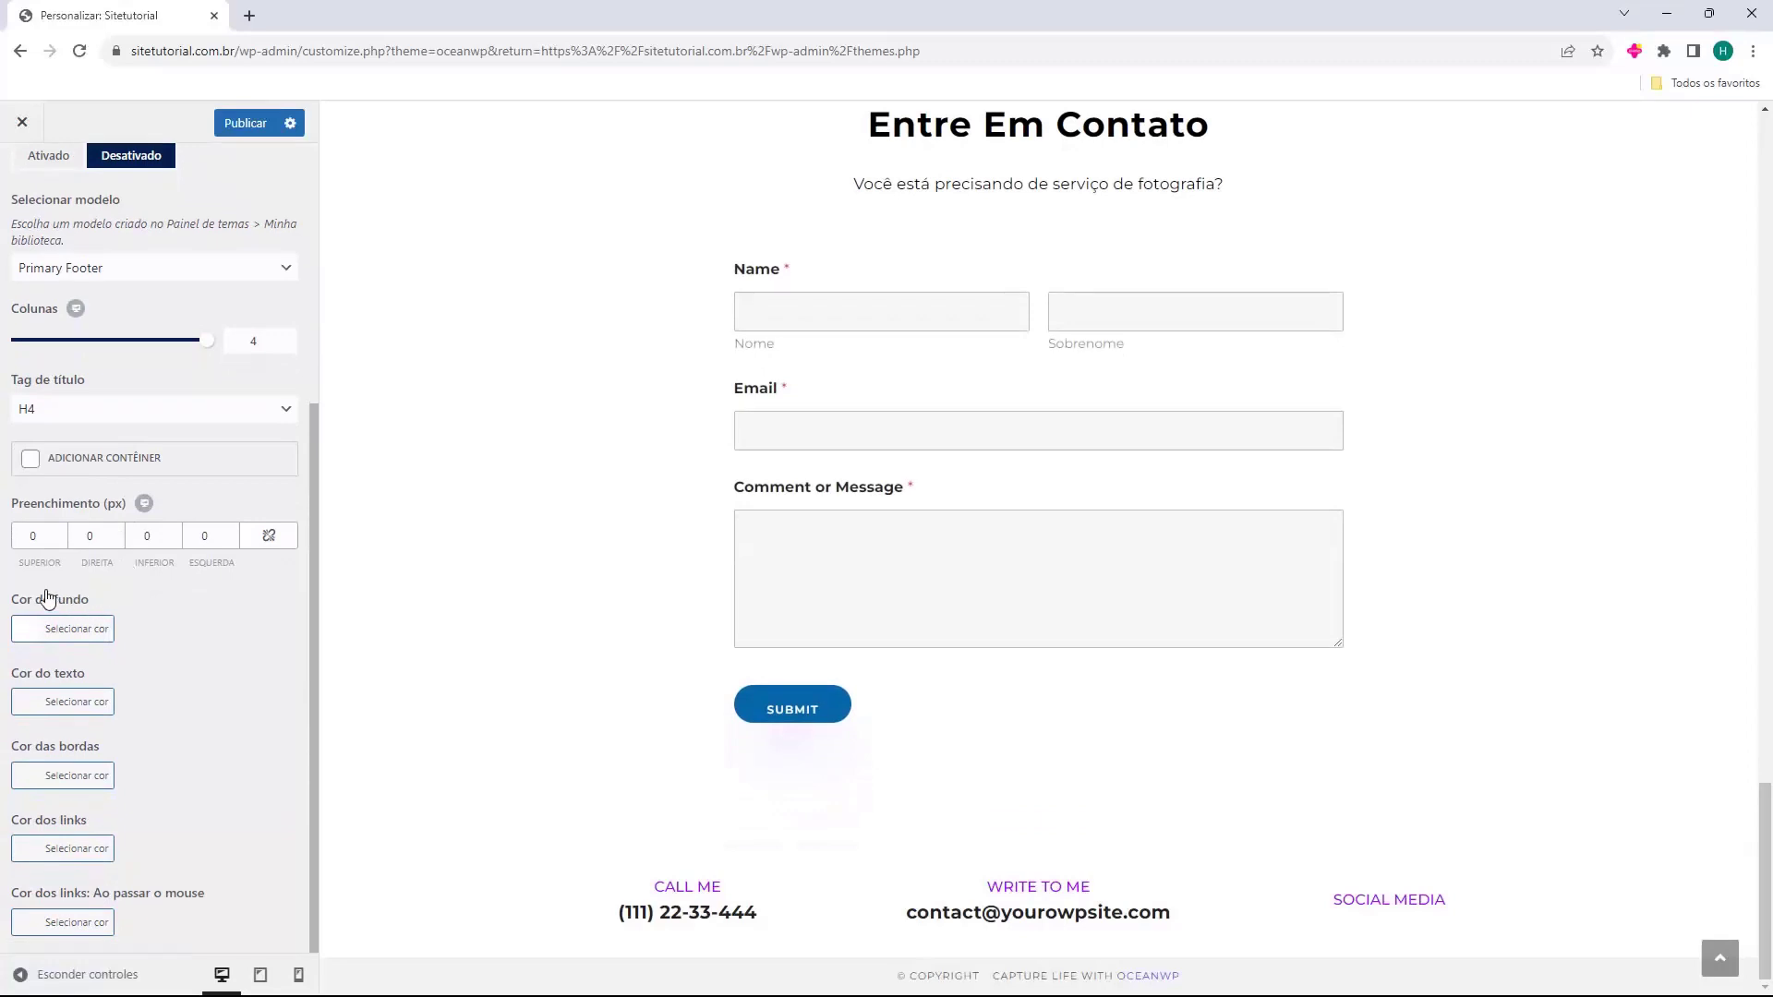
# Set the footer widget area's Cor de fundo to blue #1e73be.
pyautogui.click(34, 637)
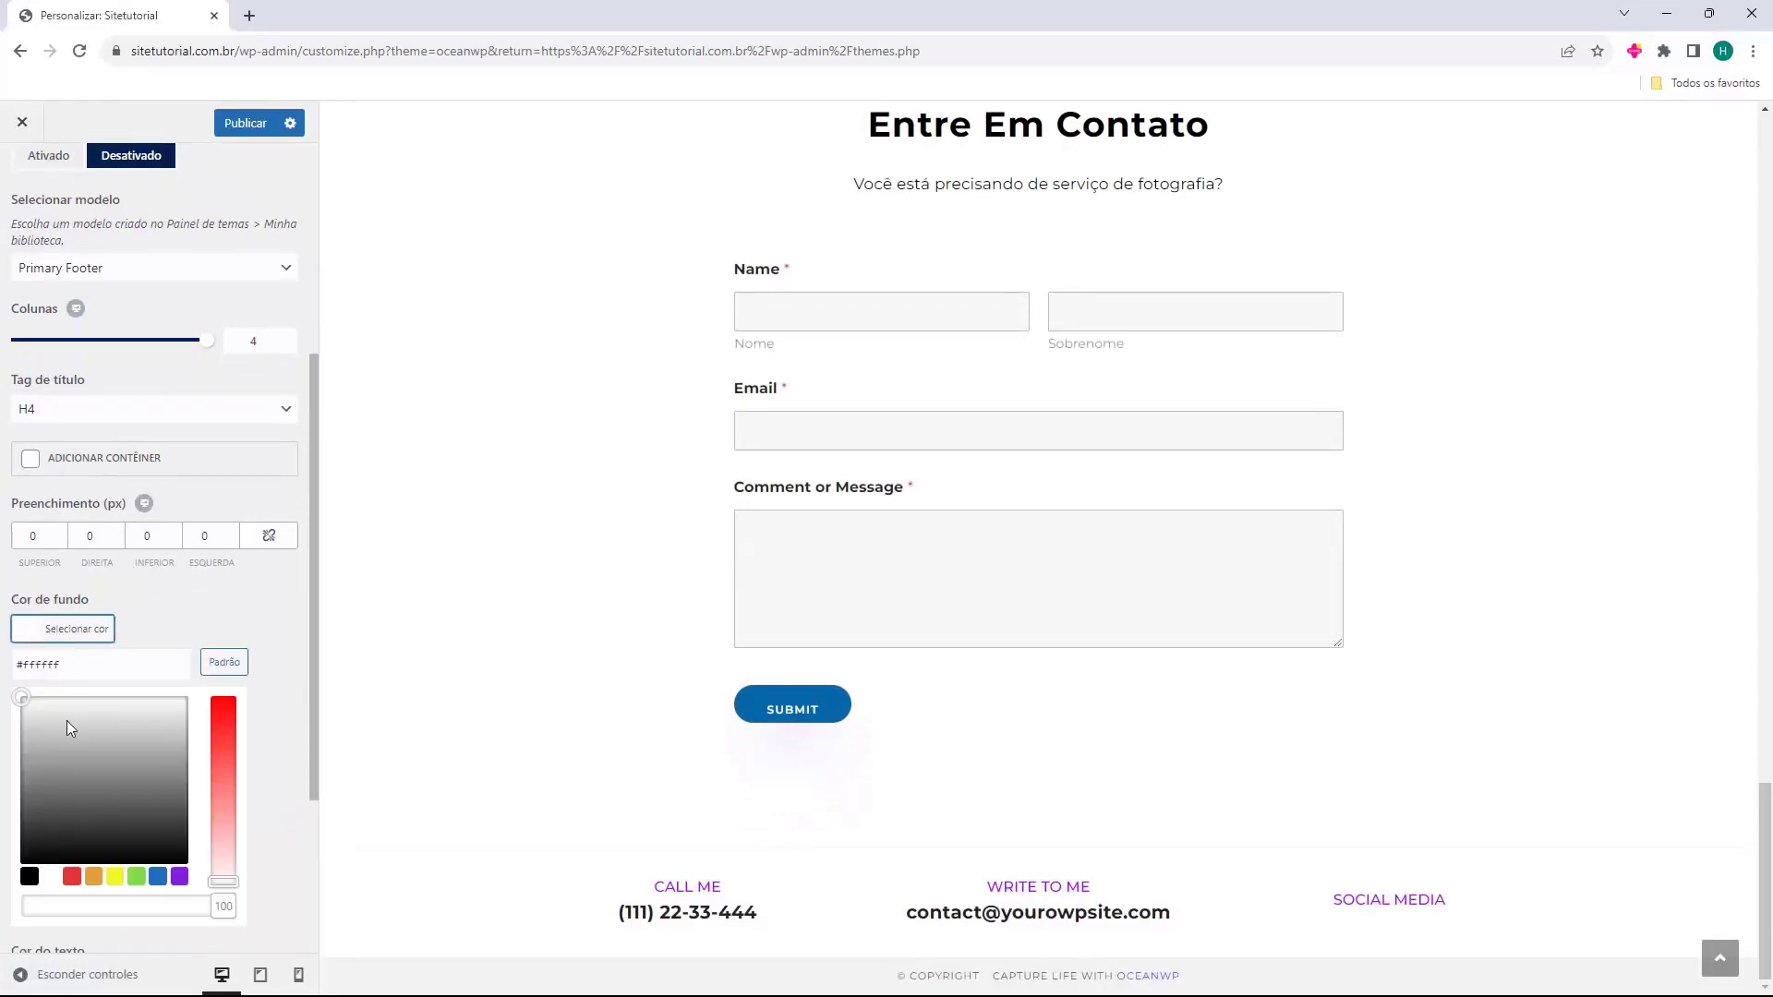
pyautogui.moveTo(65, 740); pyautogui.dragTo(104, 797)
pyautogui.click(159, 876)
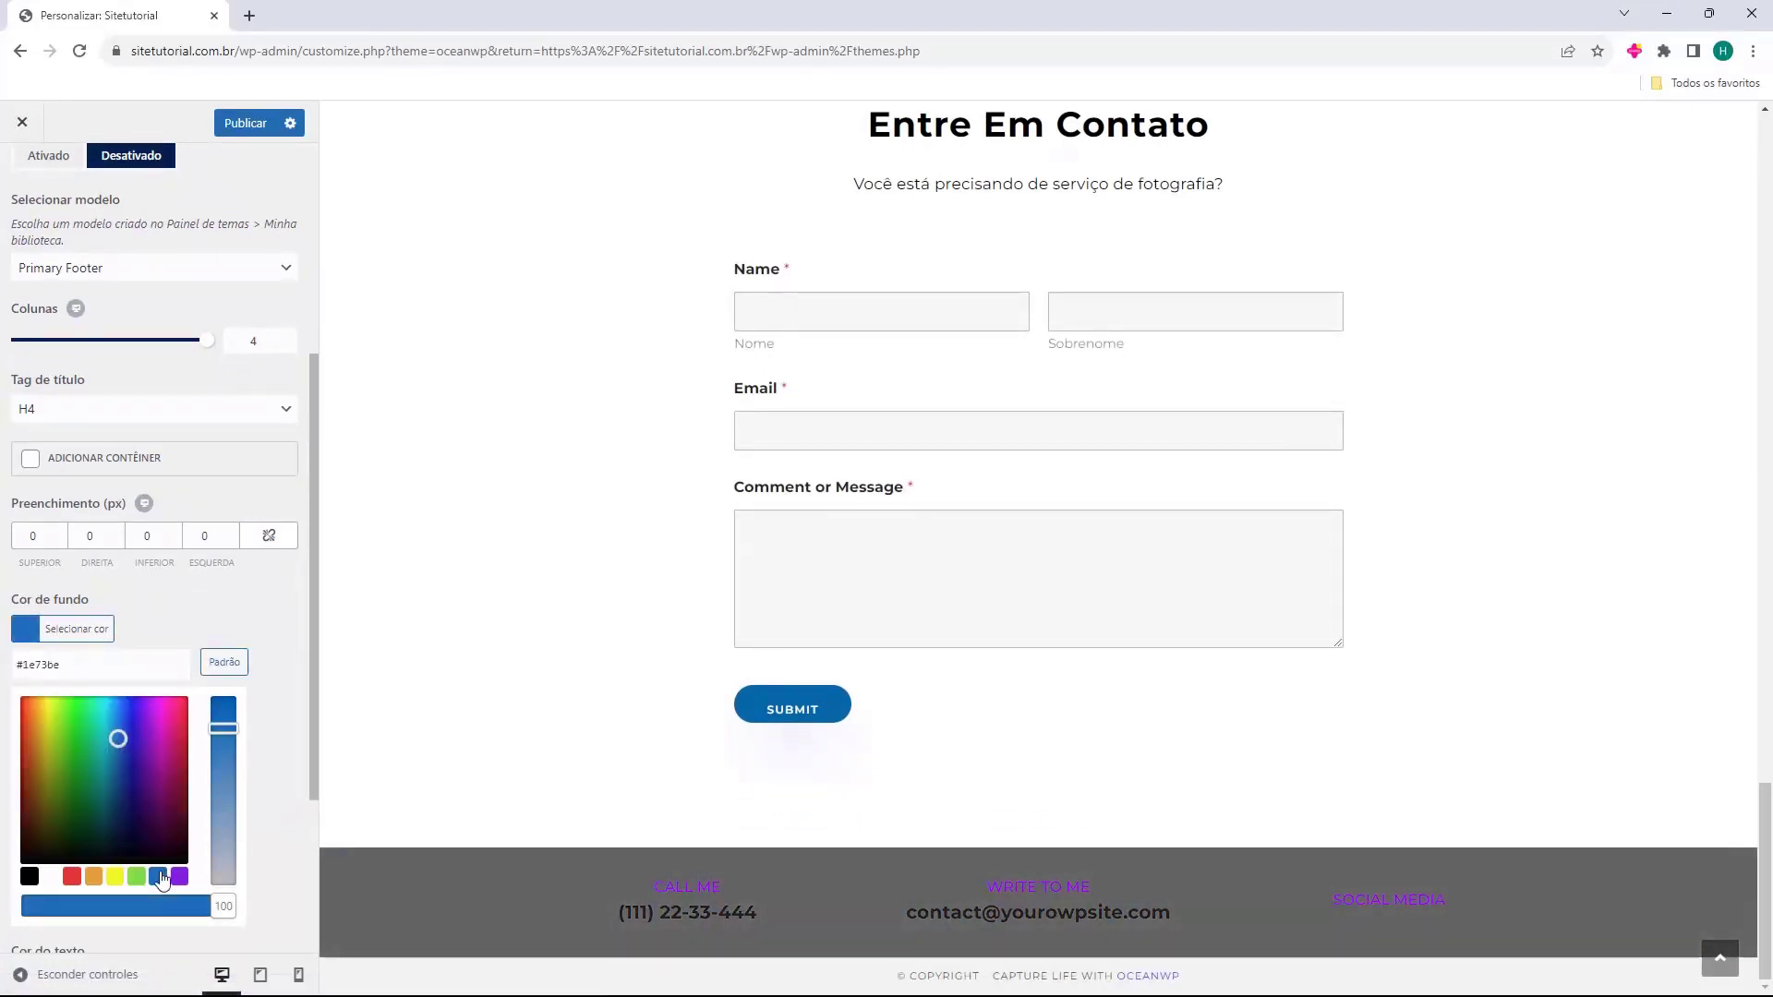
pyautogui.click(287, 754)
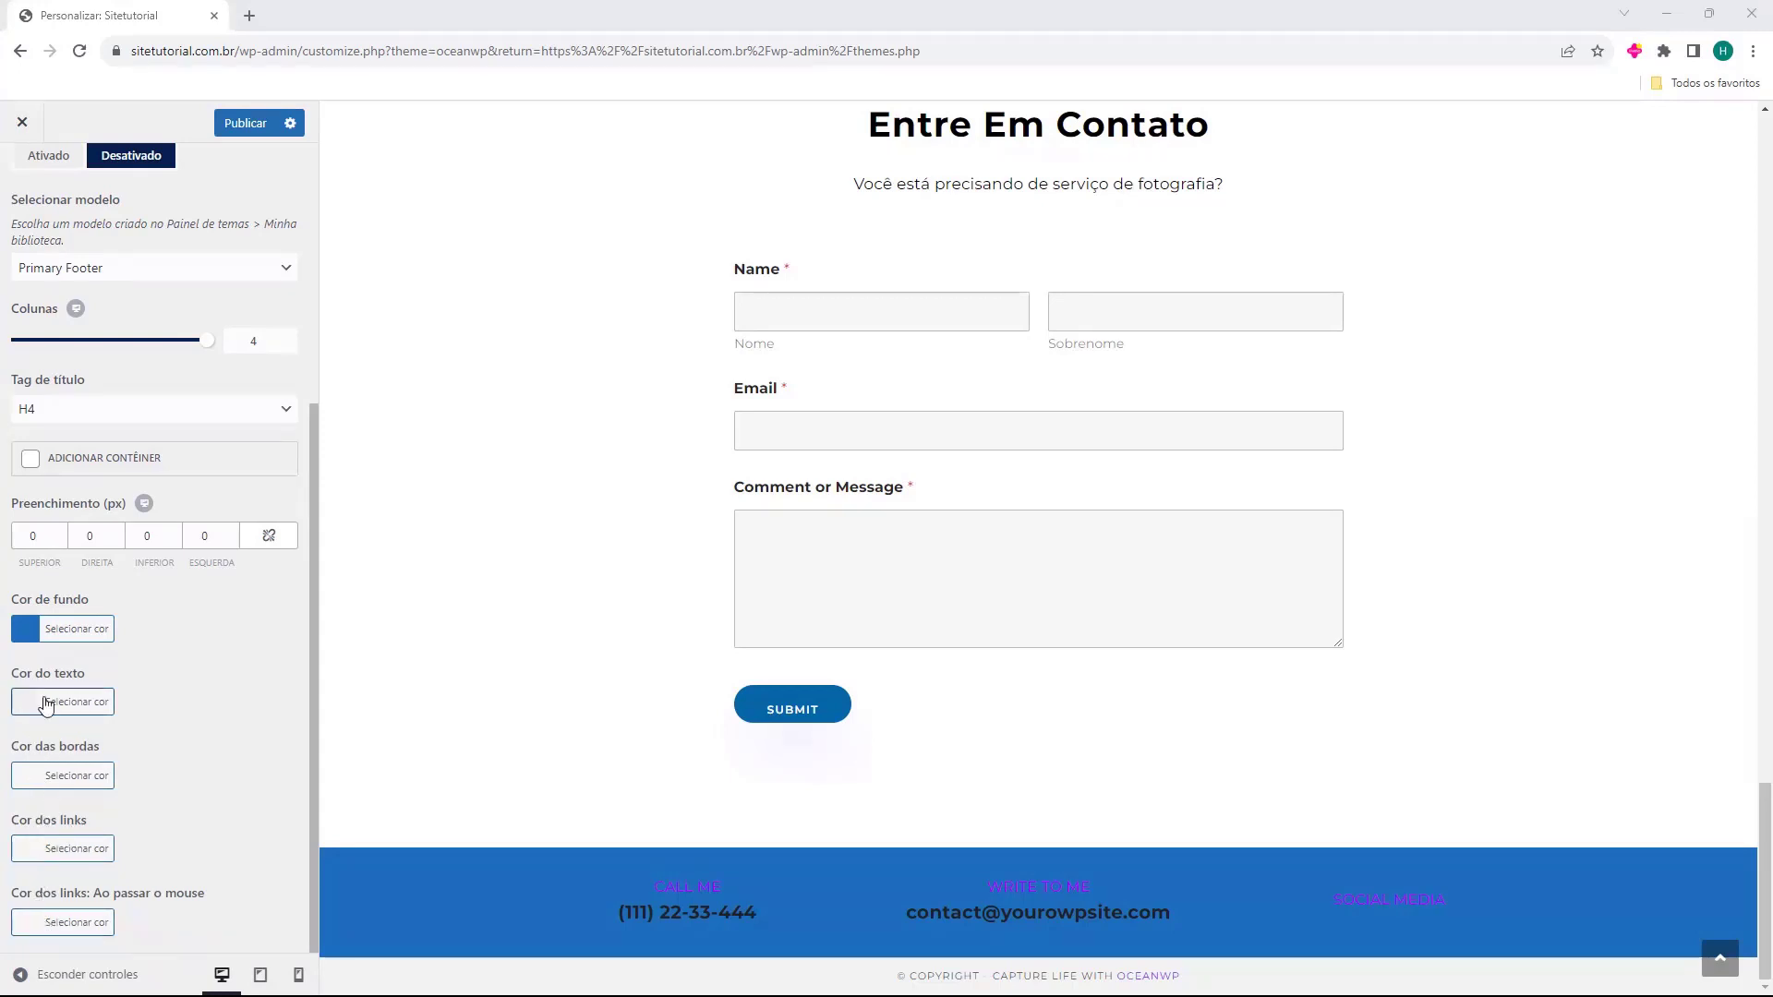
pyautogui.scroll(1, 104, 819)
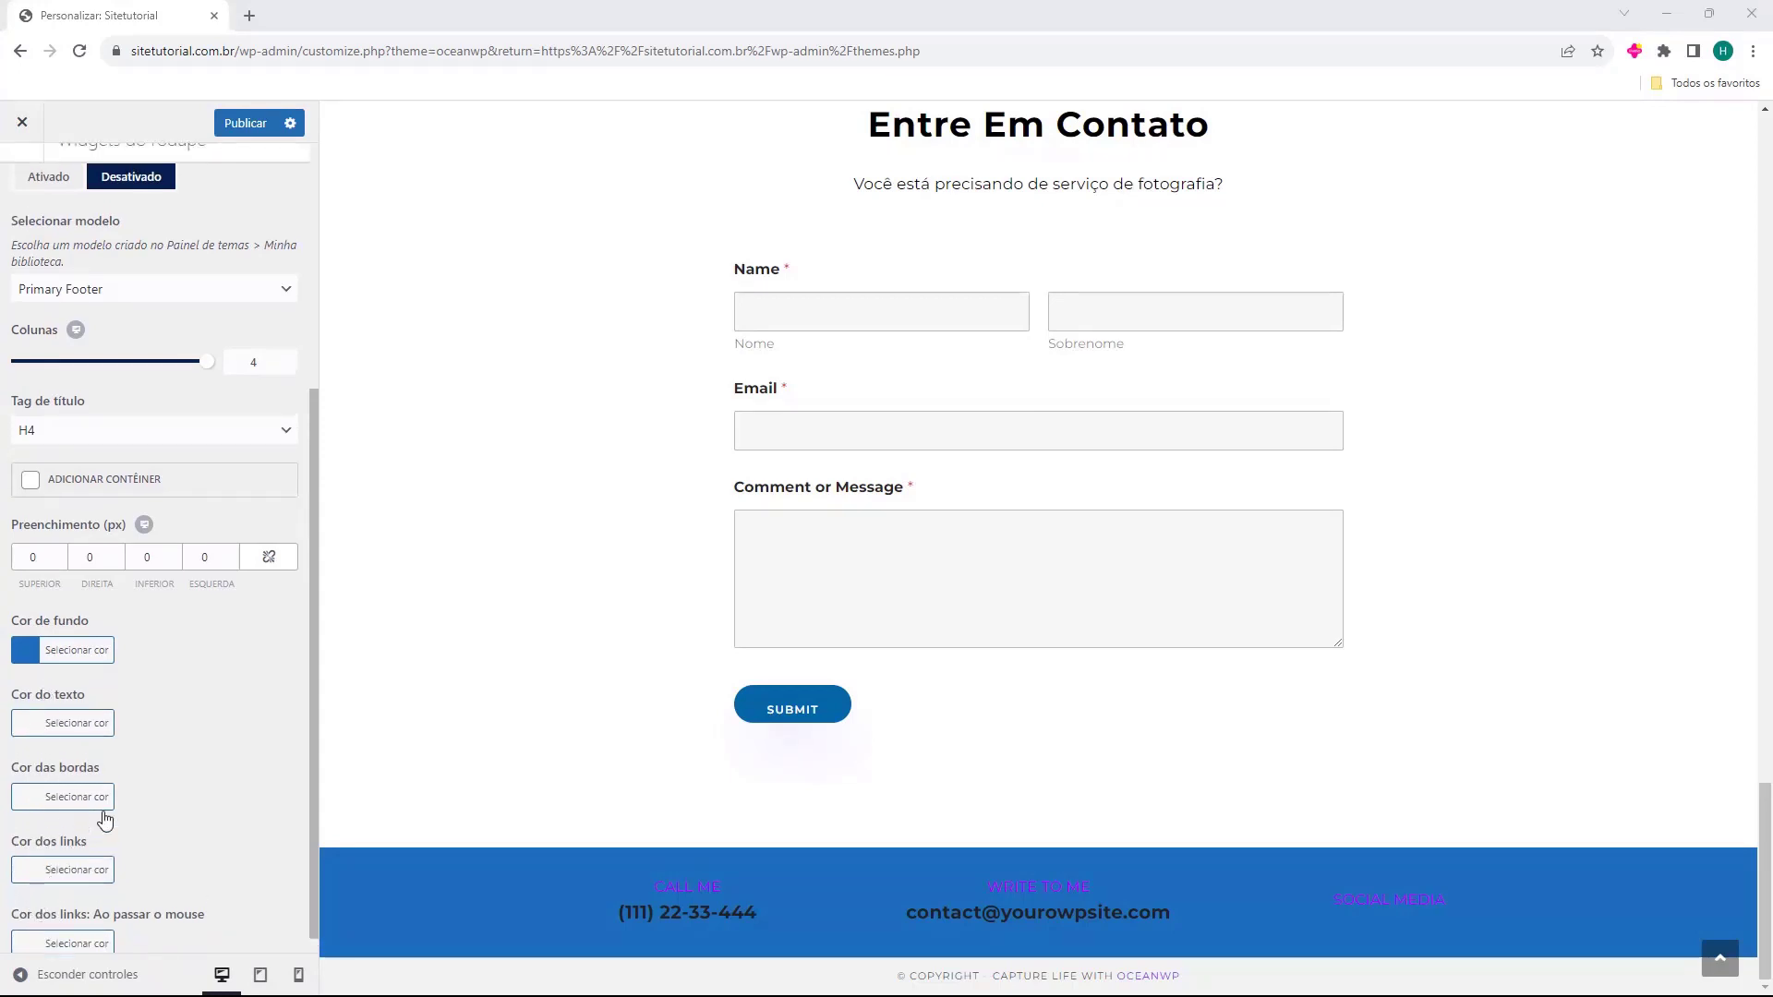
pyautogui.scroll(3, 104, 819)
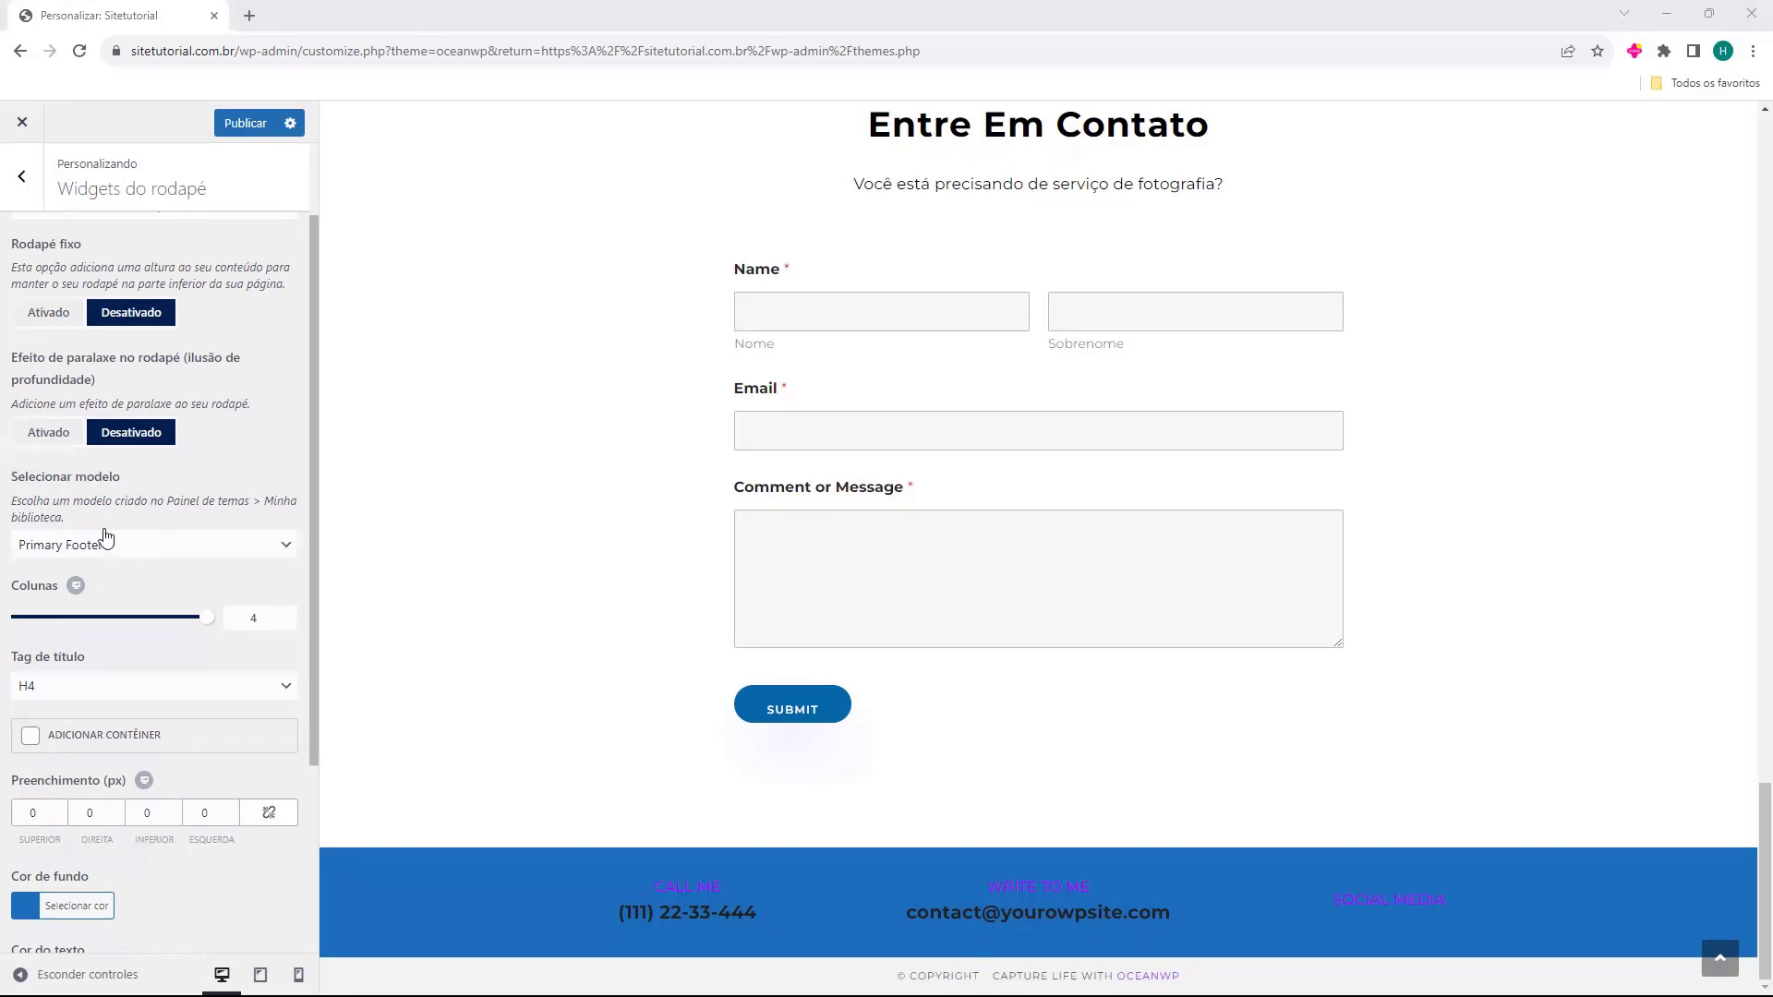
pyautogui.scroll(1, 182, 668)
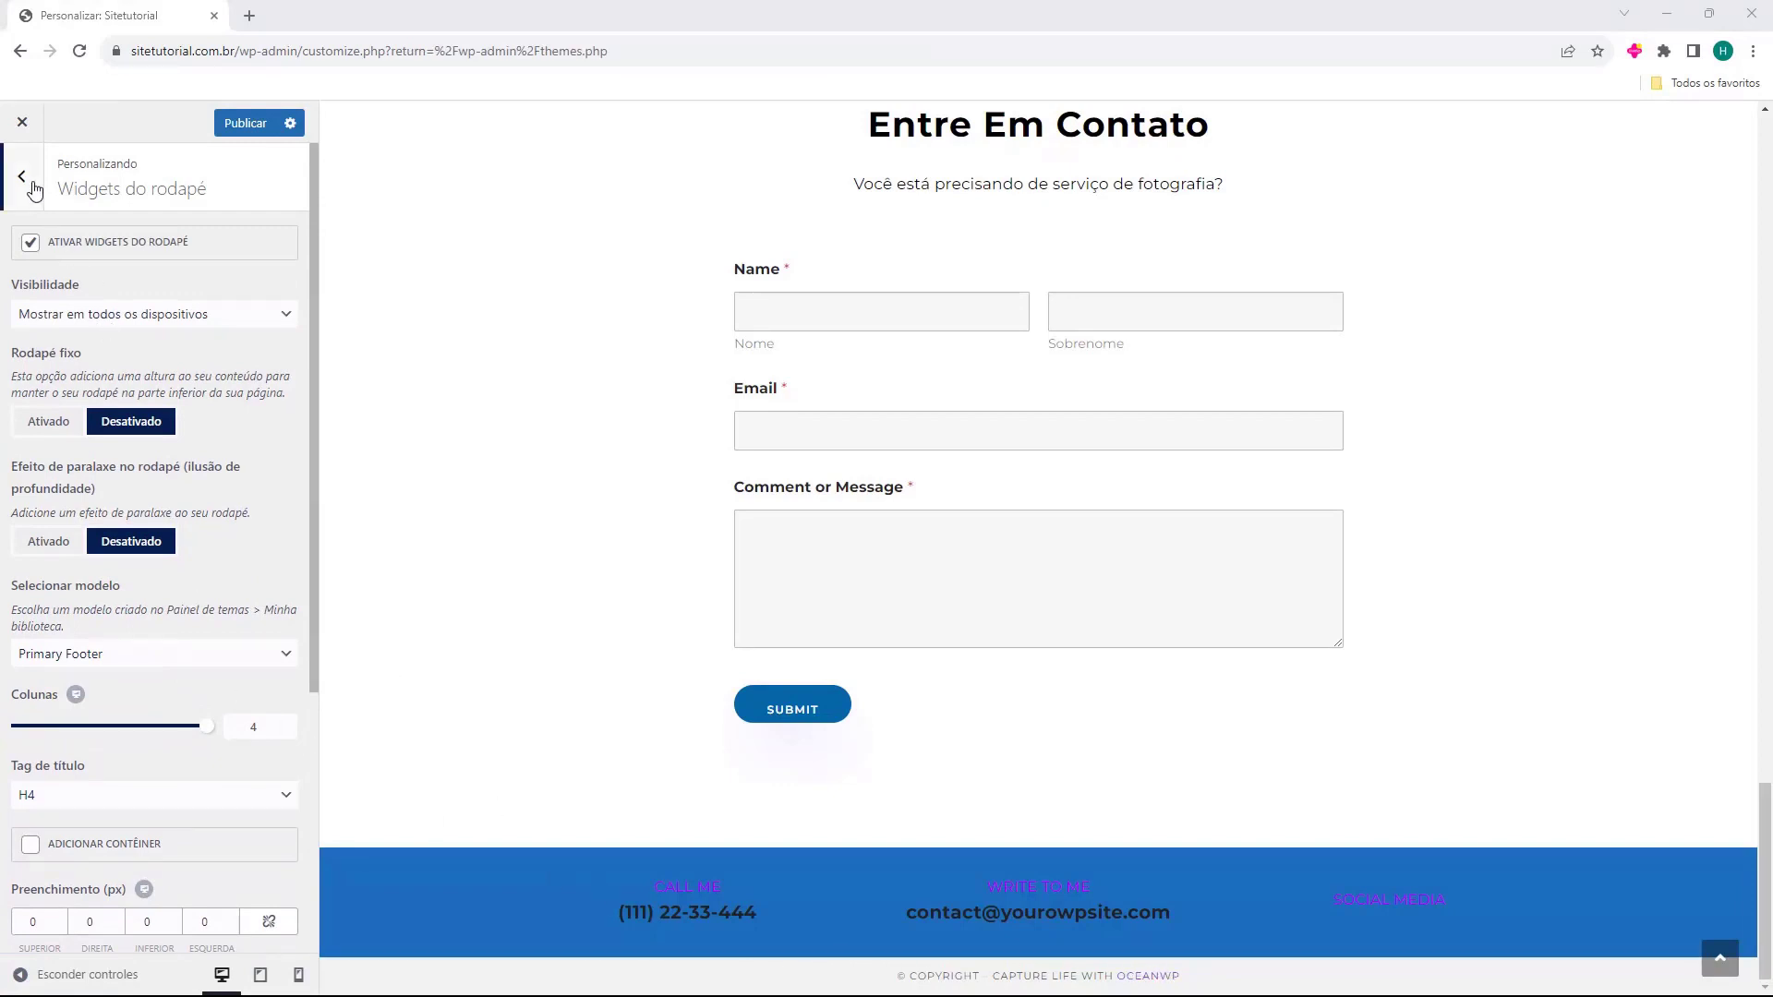
# Open the Rodapé inferior settings and select the existing copyright text.
pyautogui.click(25, 179)
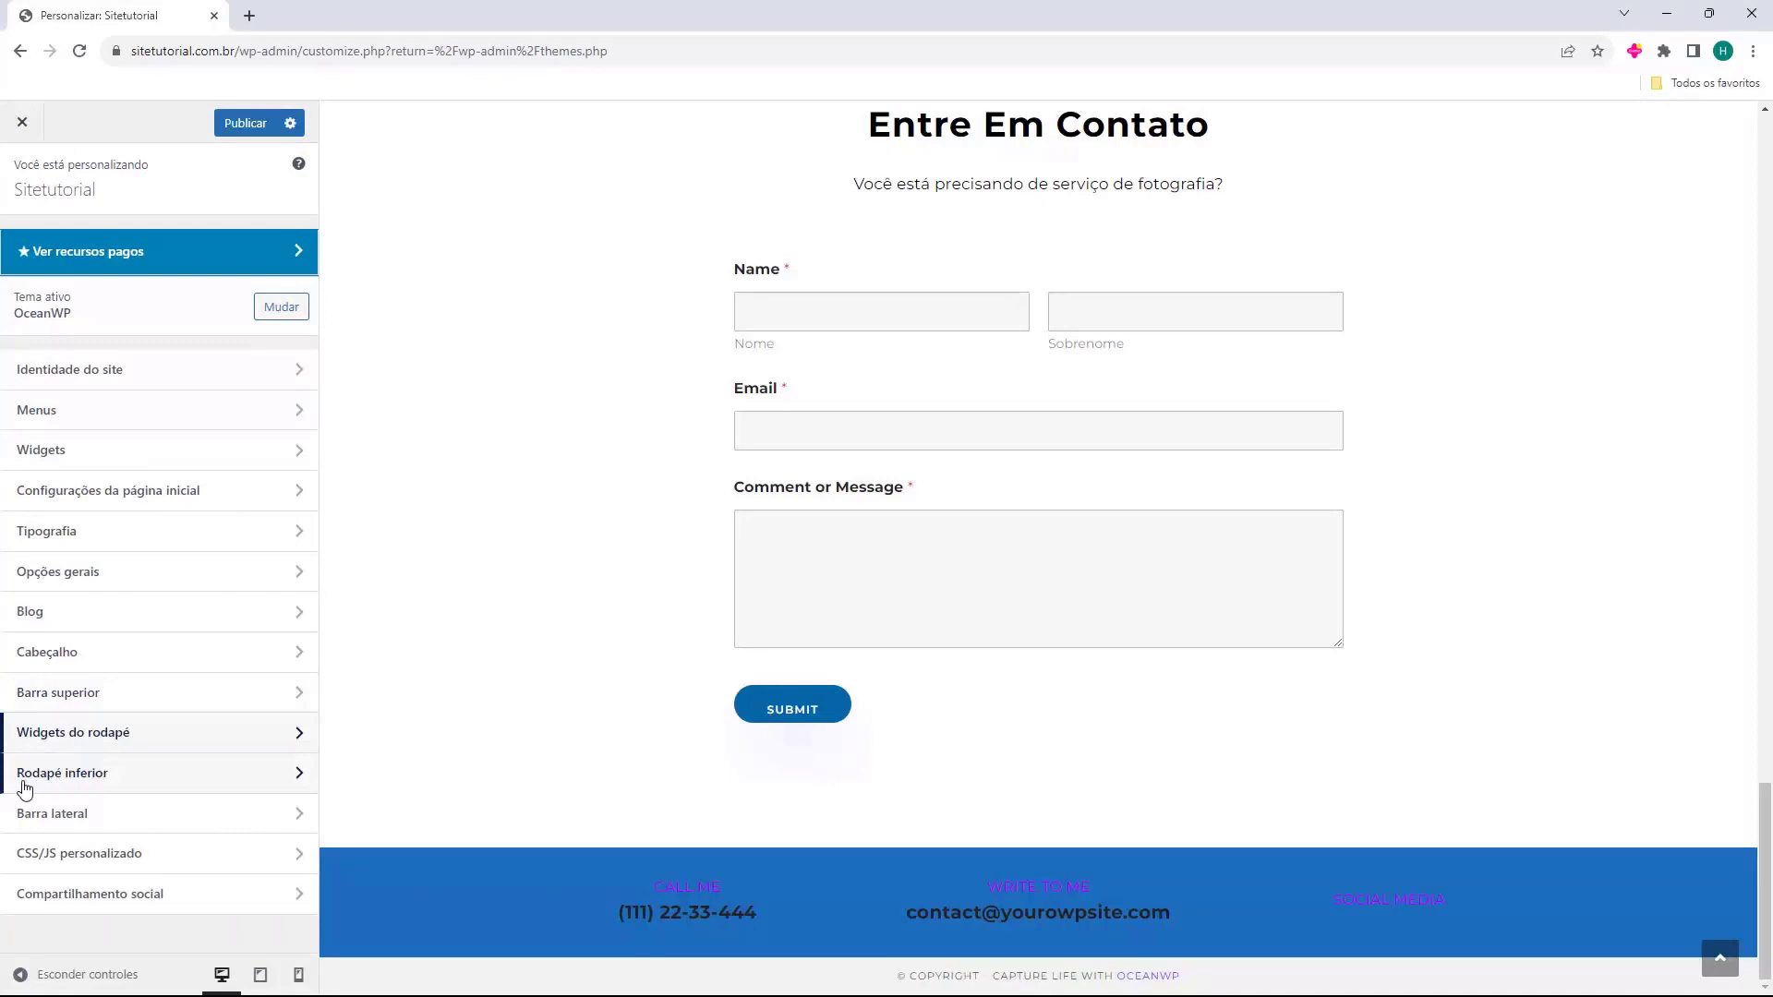
pyautogui.click(94, 784)
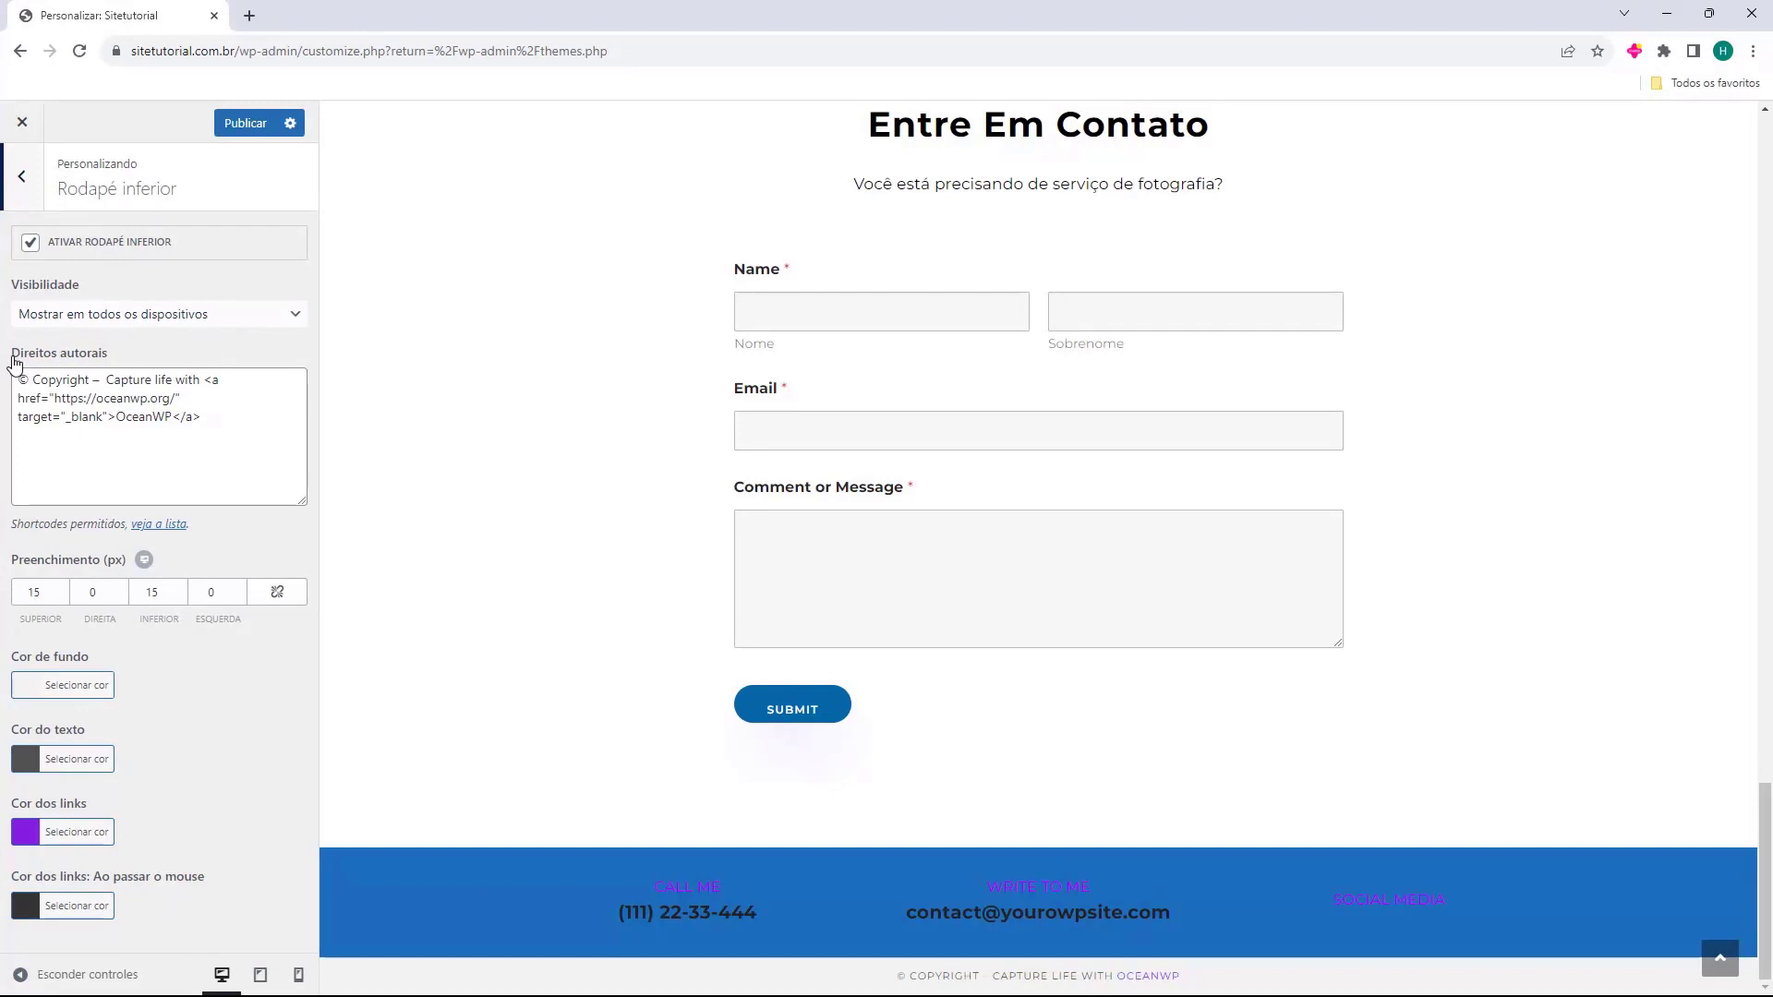
pyautogui.moveTo(17, 379); pyautogui.dragTo(211, 424)
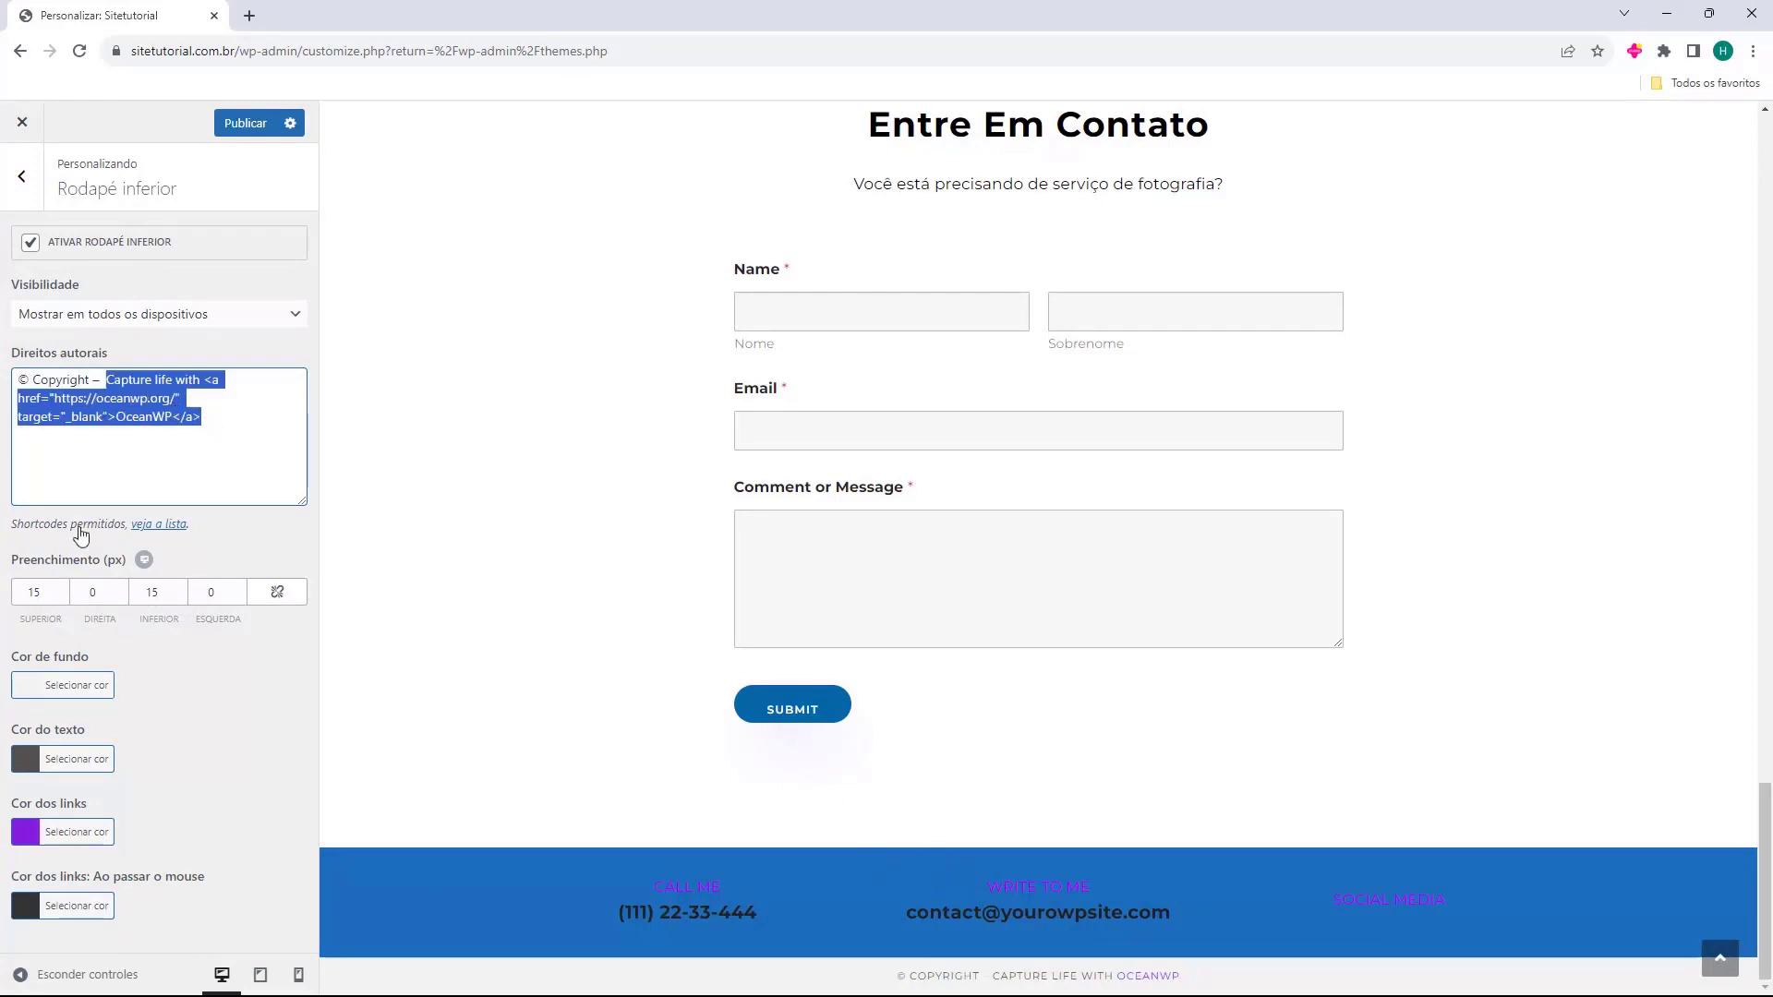
pyautogui.moveTo(20, 679); pyautogui.dragTo(118, 680)
# Make the bottom footer background black and its text colour white.
pyautogui.click(118, 680)
pyautogui.click(31, 692)
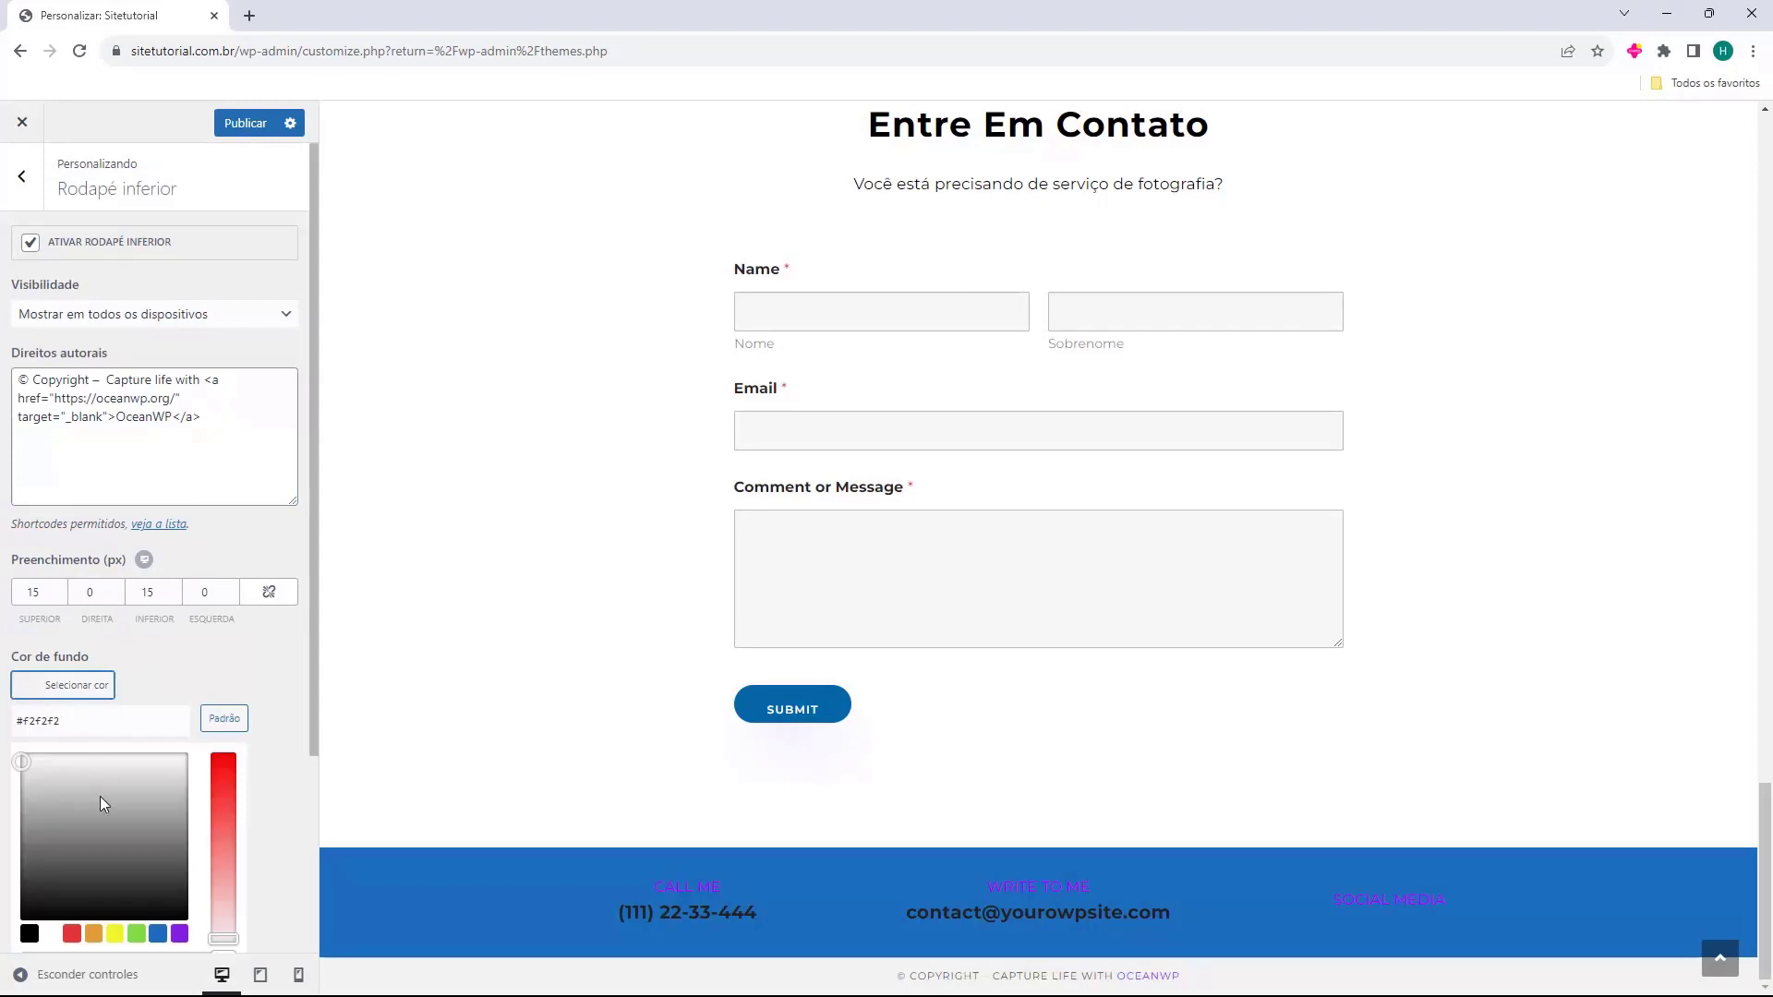
pyautogui.moveTo(100, 796); pyautogui.dragTo(14, 932)
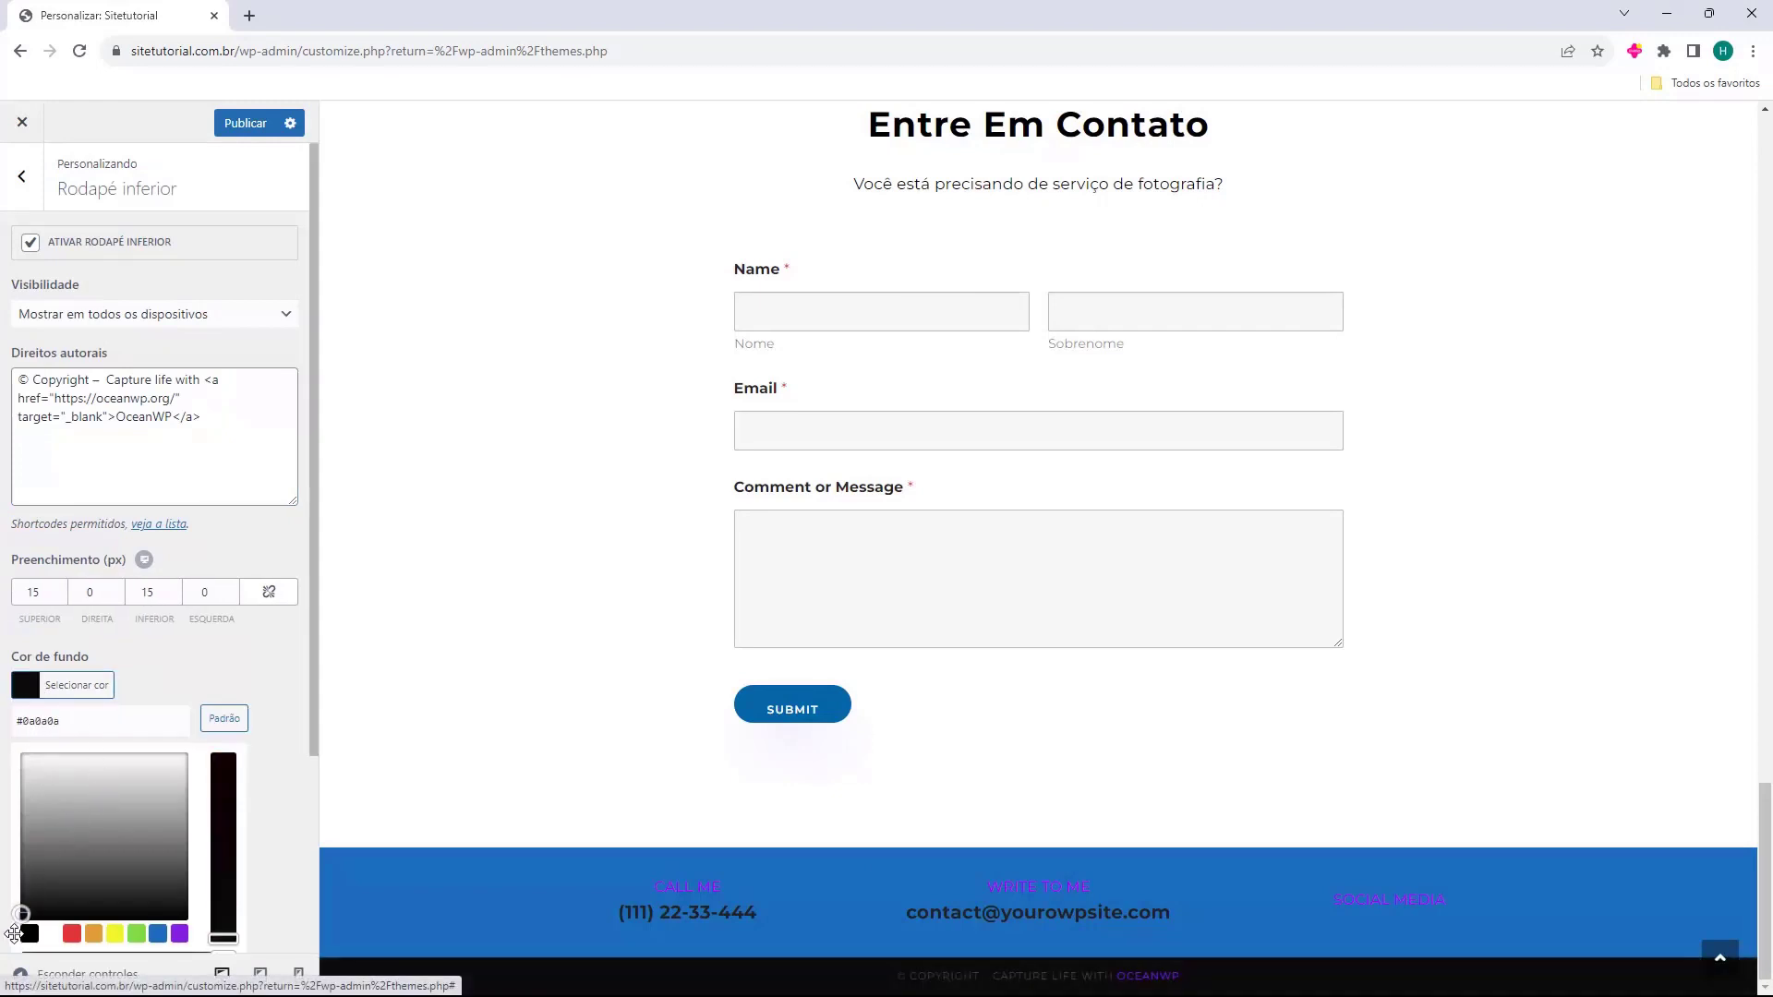
pyautogui.click(253, 667)
pyautogui.click(31, 759)
pyautogui.moveTo(71, 863); pyautogui.dragTo(18, 826)
pyautogui.click(79, 413)
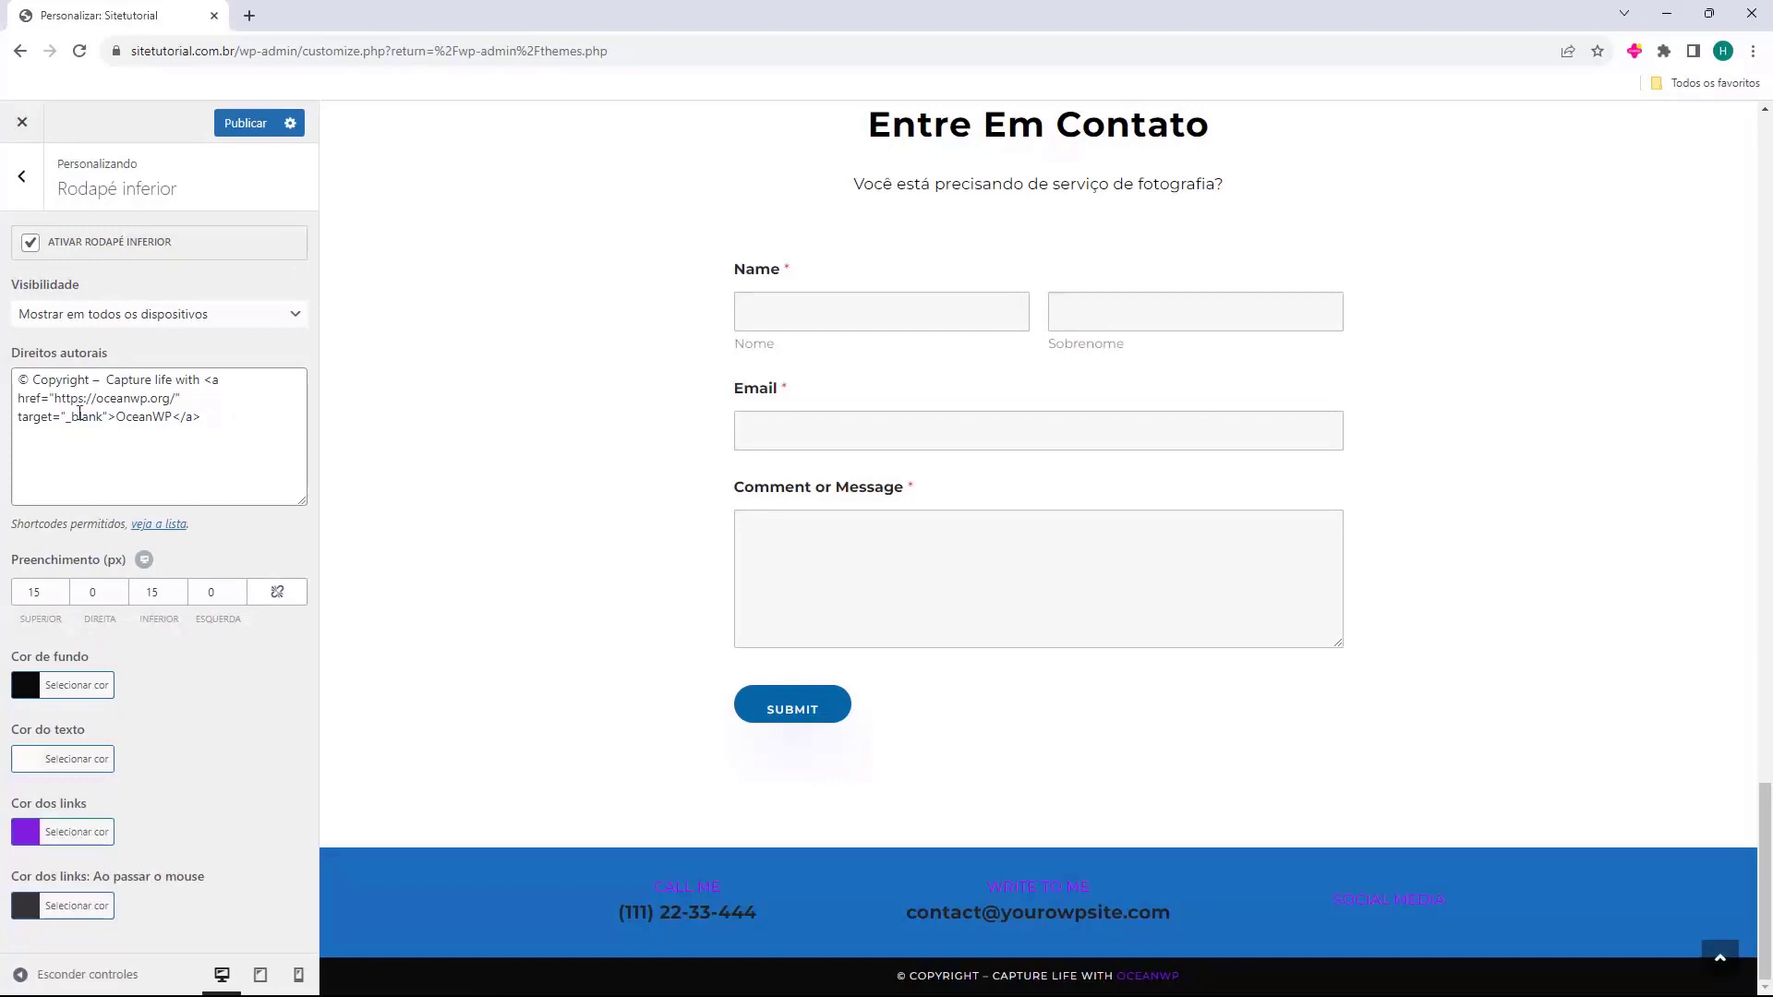
# Replace the OceanWP credit with 'Todos os direitos reservados' followed by the owner's name.
pyautogui.moveTo(17, 379); pyautogui.dragTo(32, 380)
pyautogui.click(32, 380)
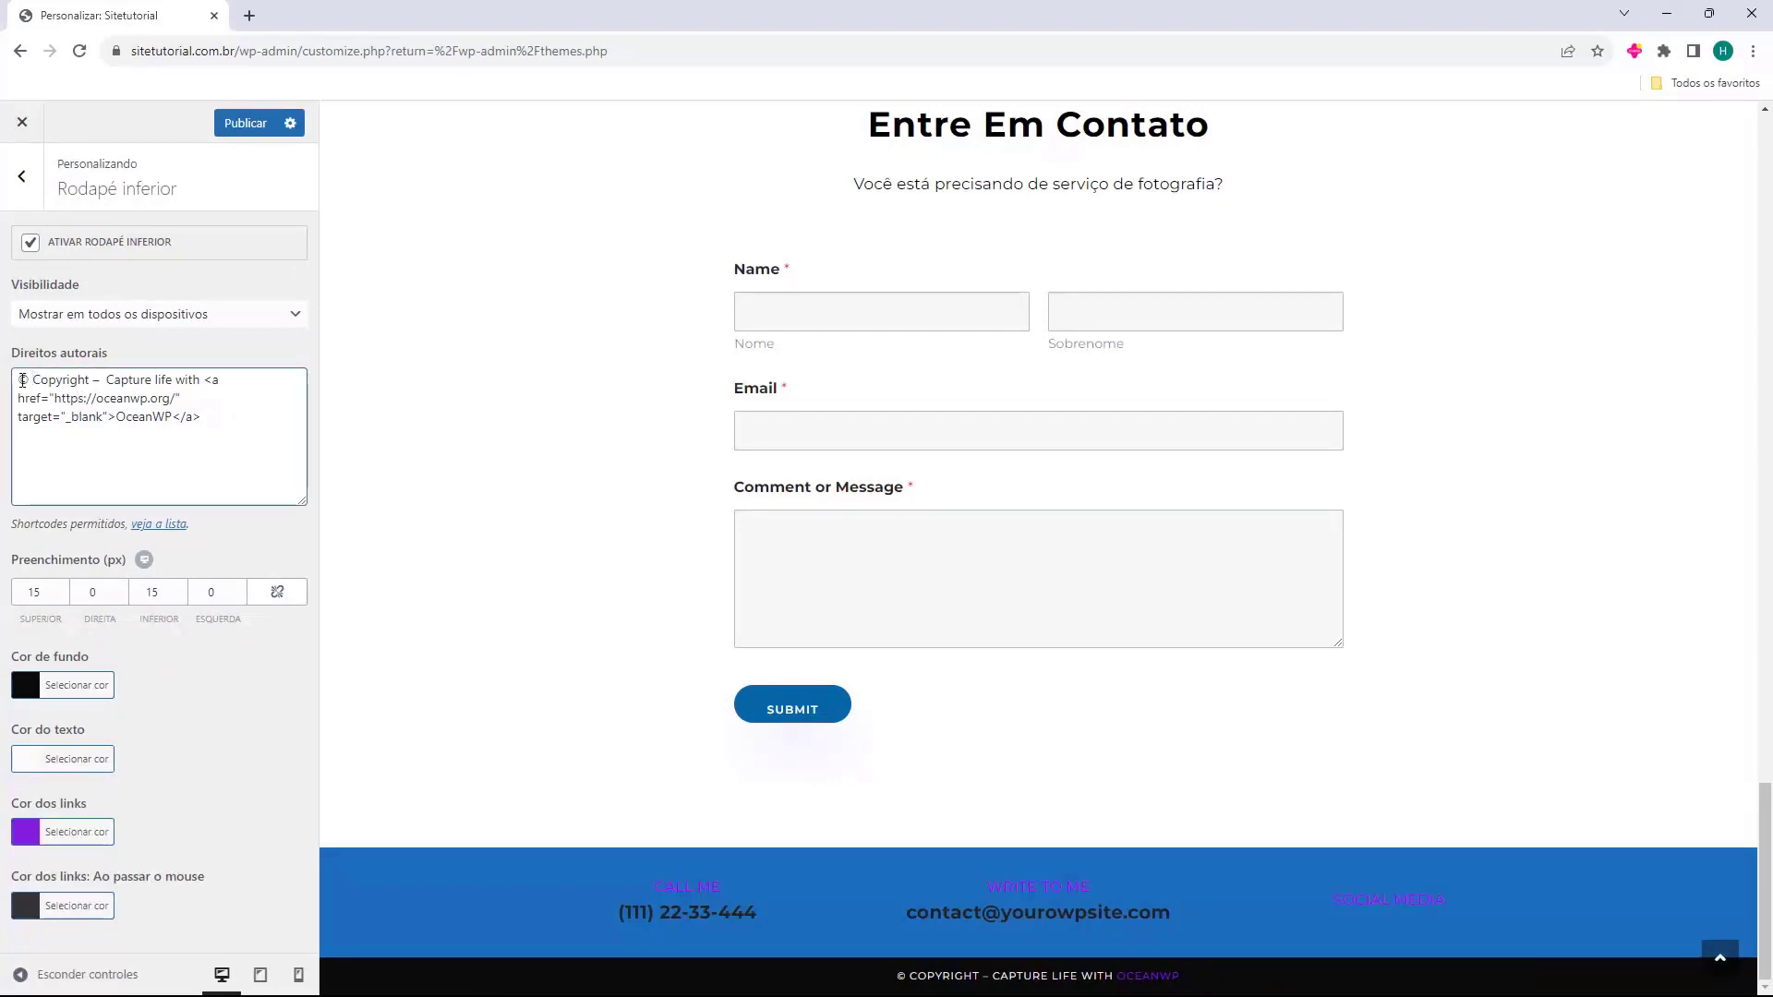
pyautogui.doubleClick(22, 379)
pyautogui.moveTo(190, 408); pyautogui.dragTo(117, 381)
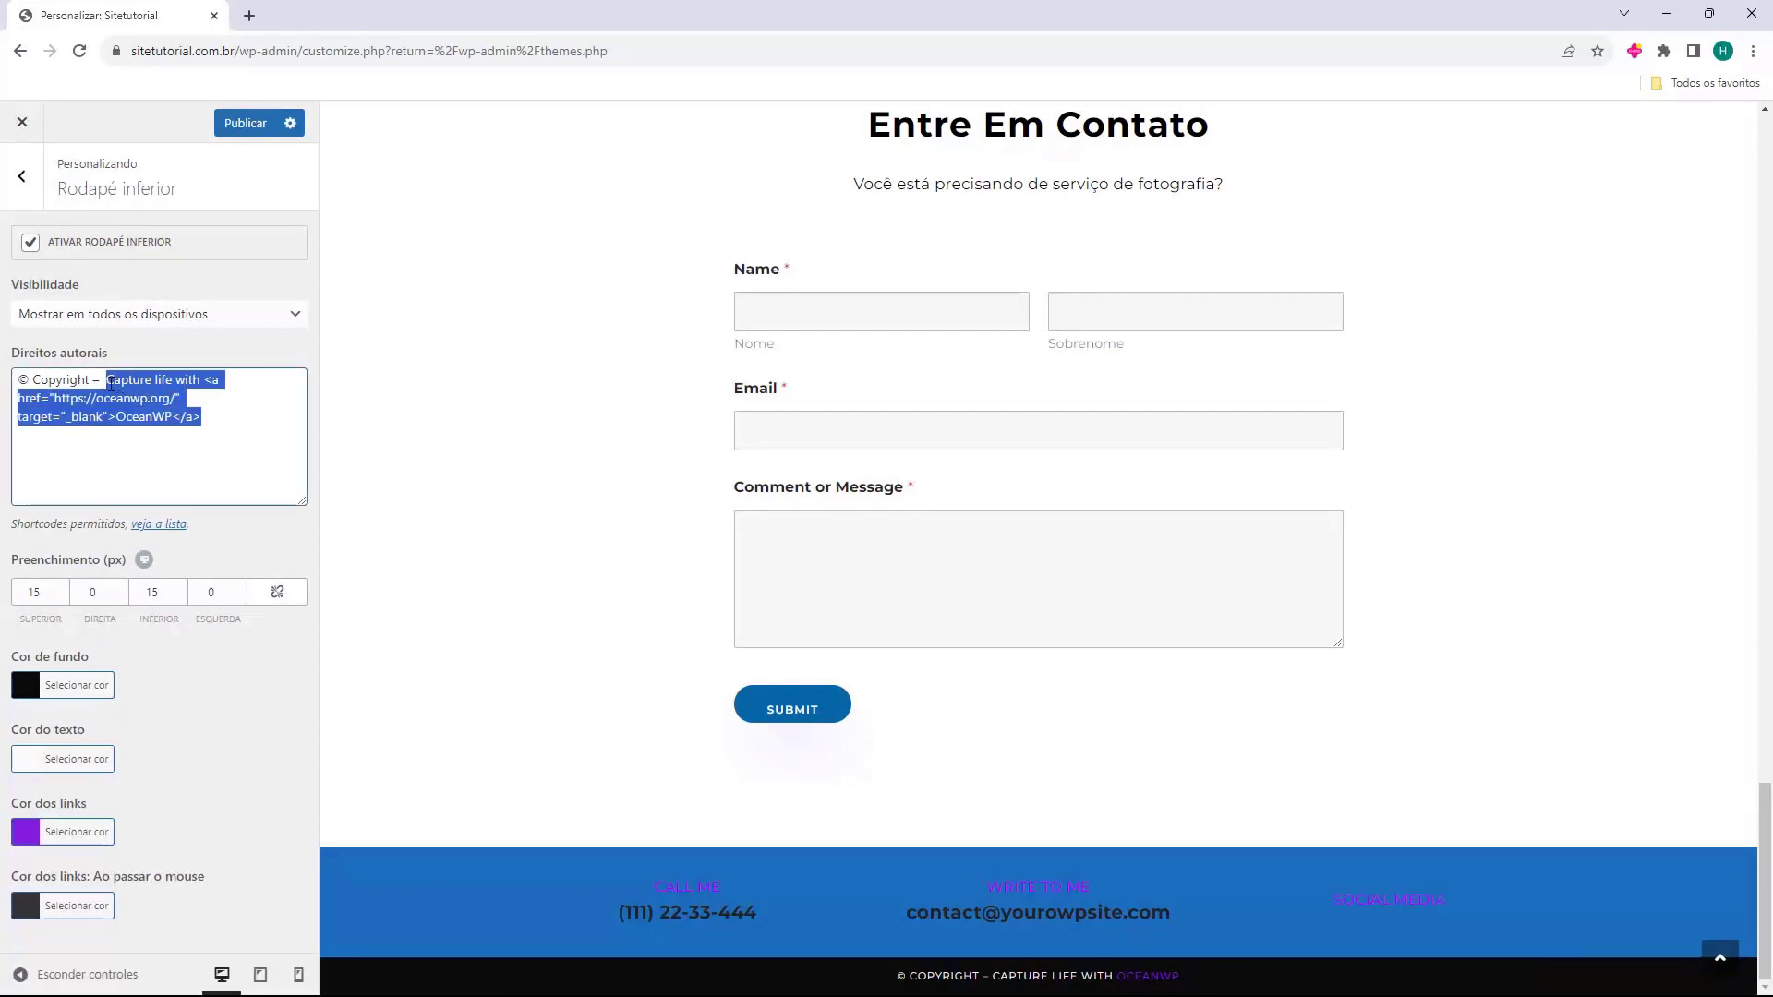
pyautogui.press('BackSpace')
pyautogui.write('Todos os direitos reservados')
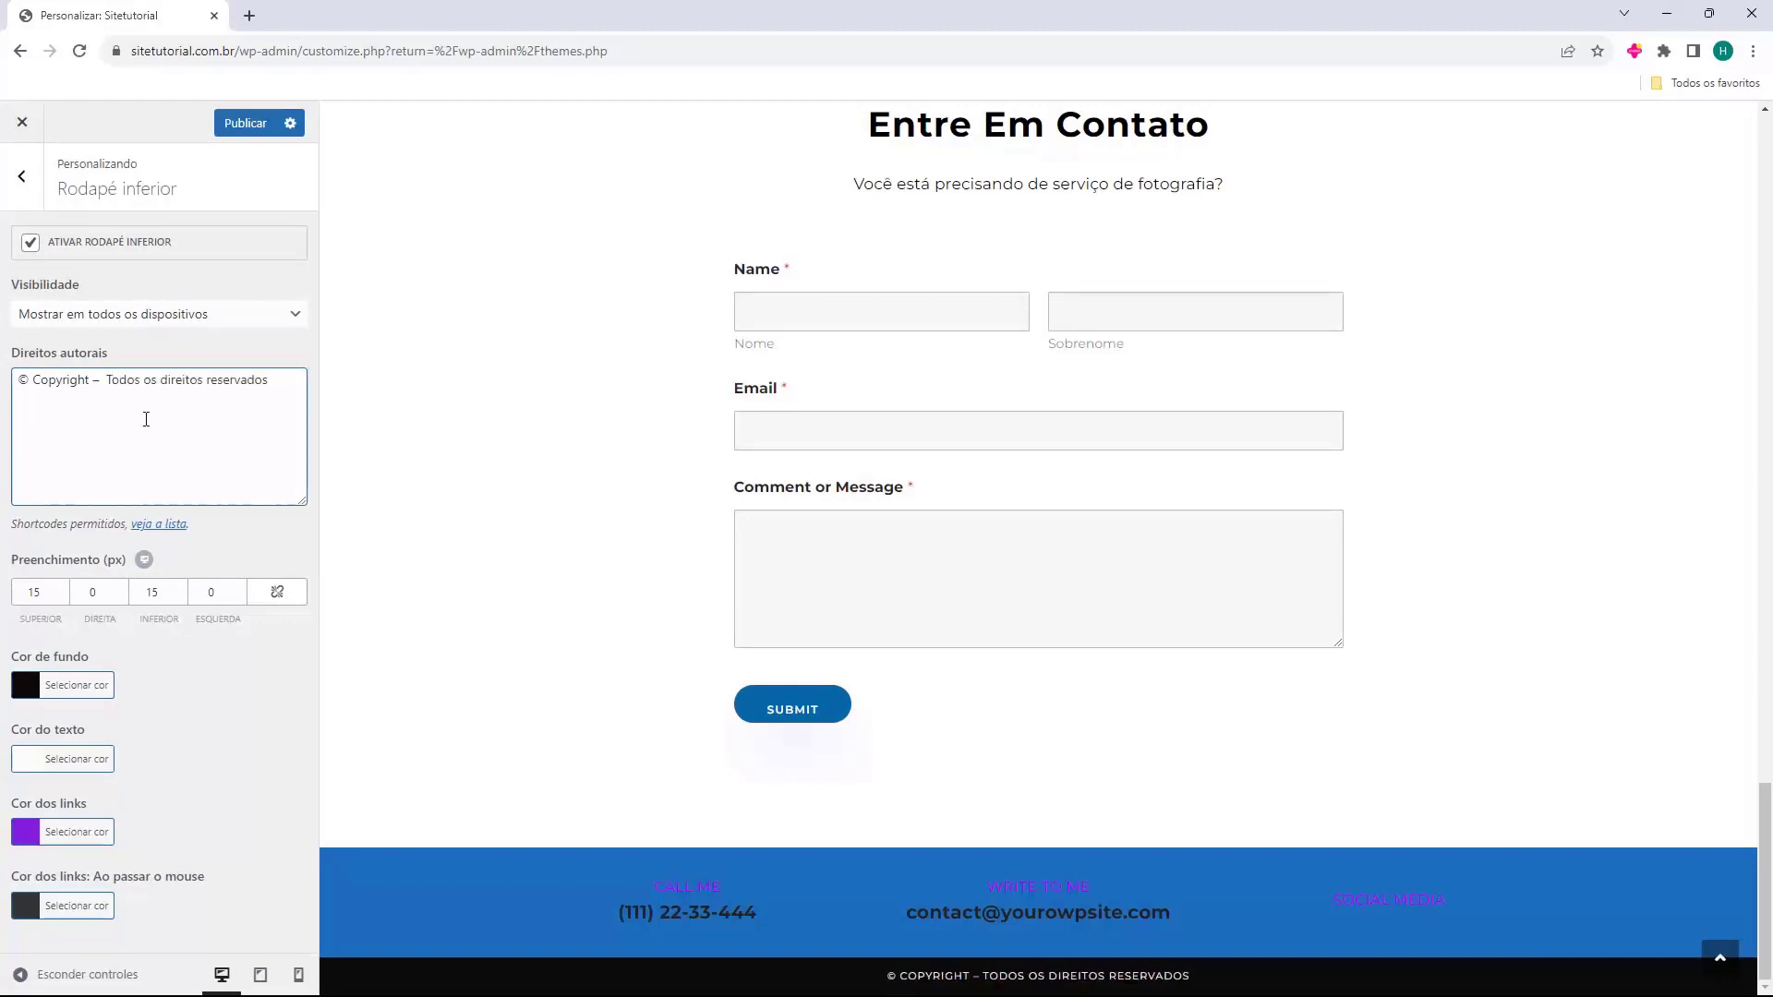
pyautogui.write('-')
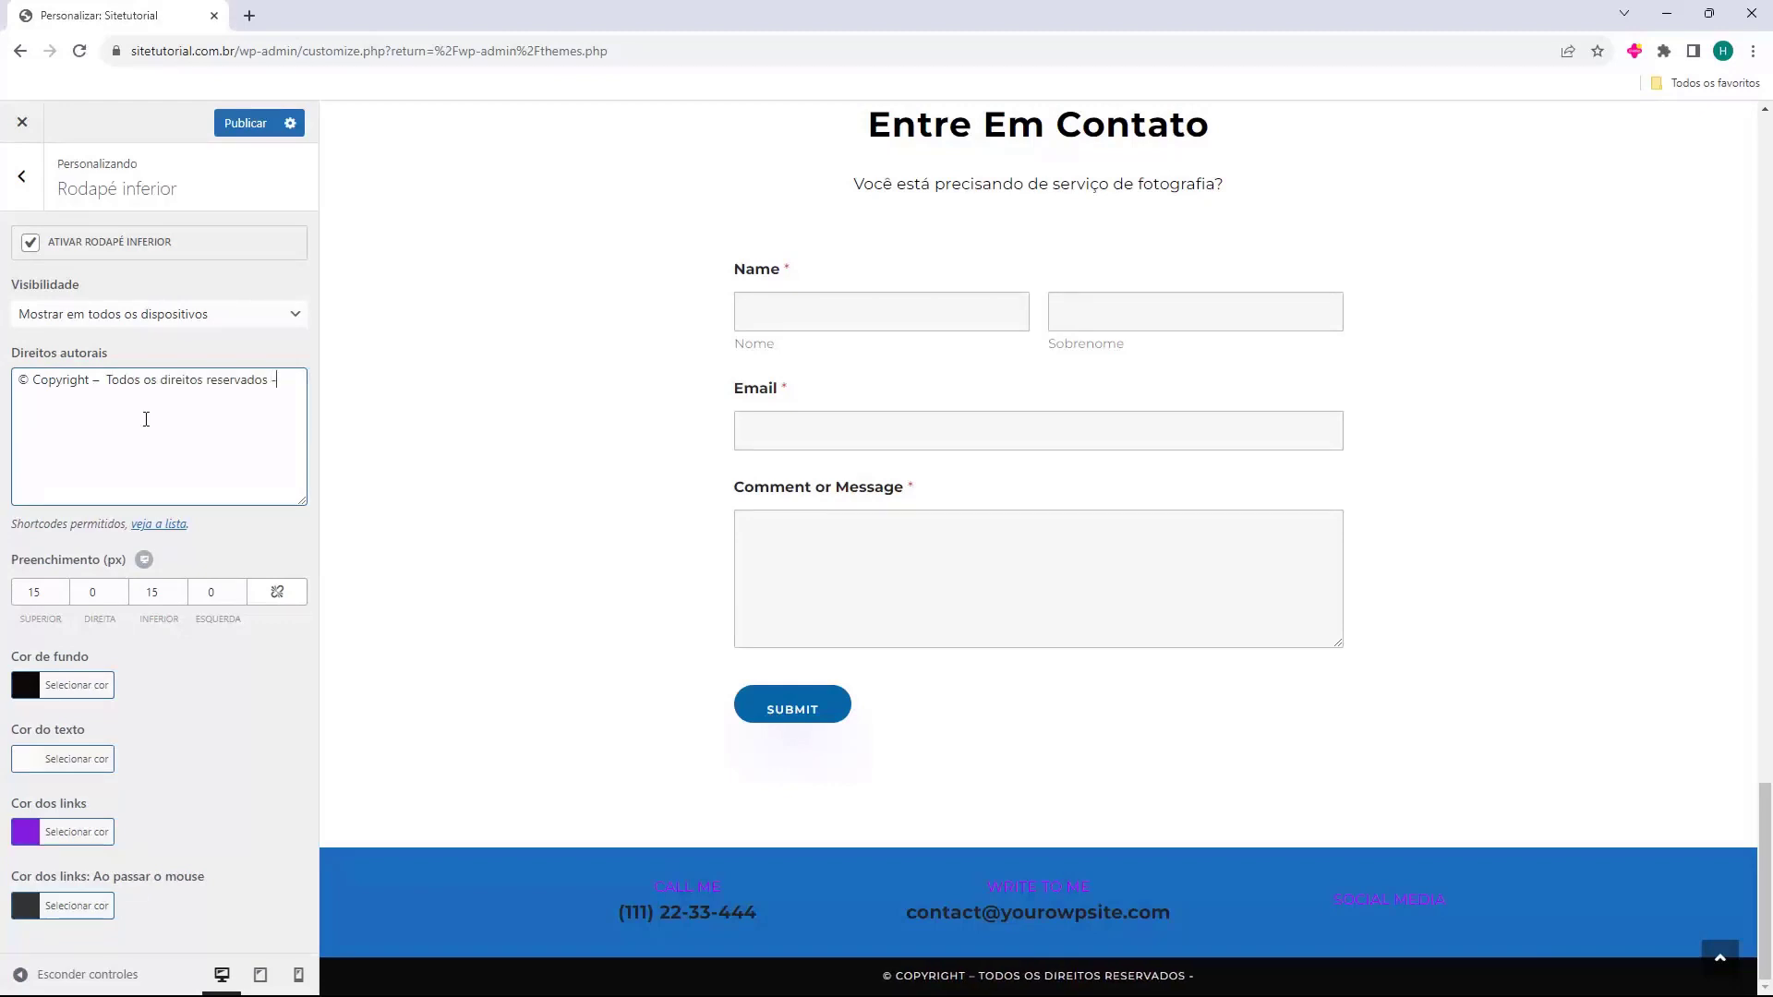
pyautogui.write(' Fernando')
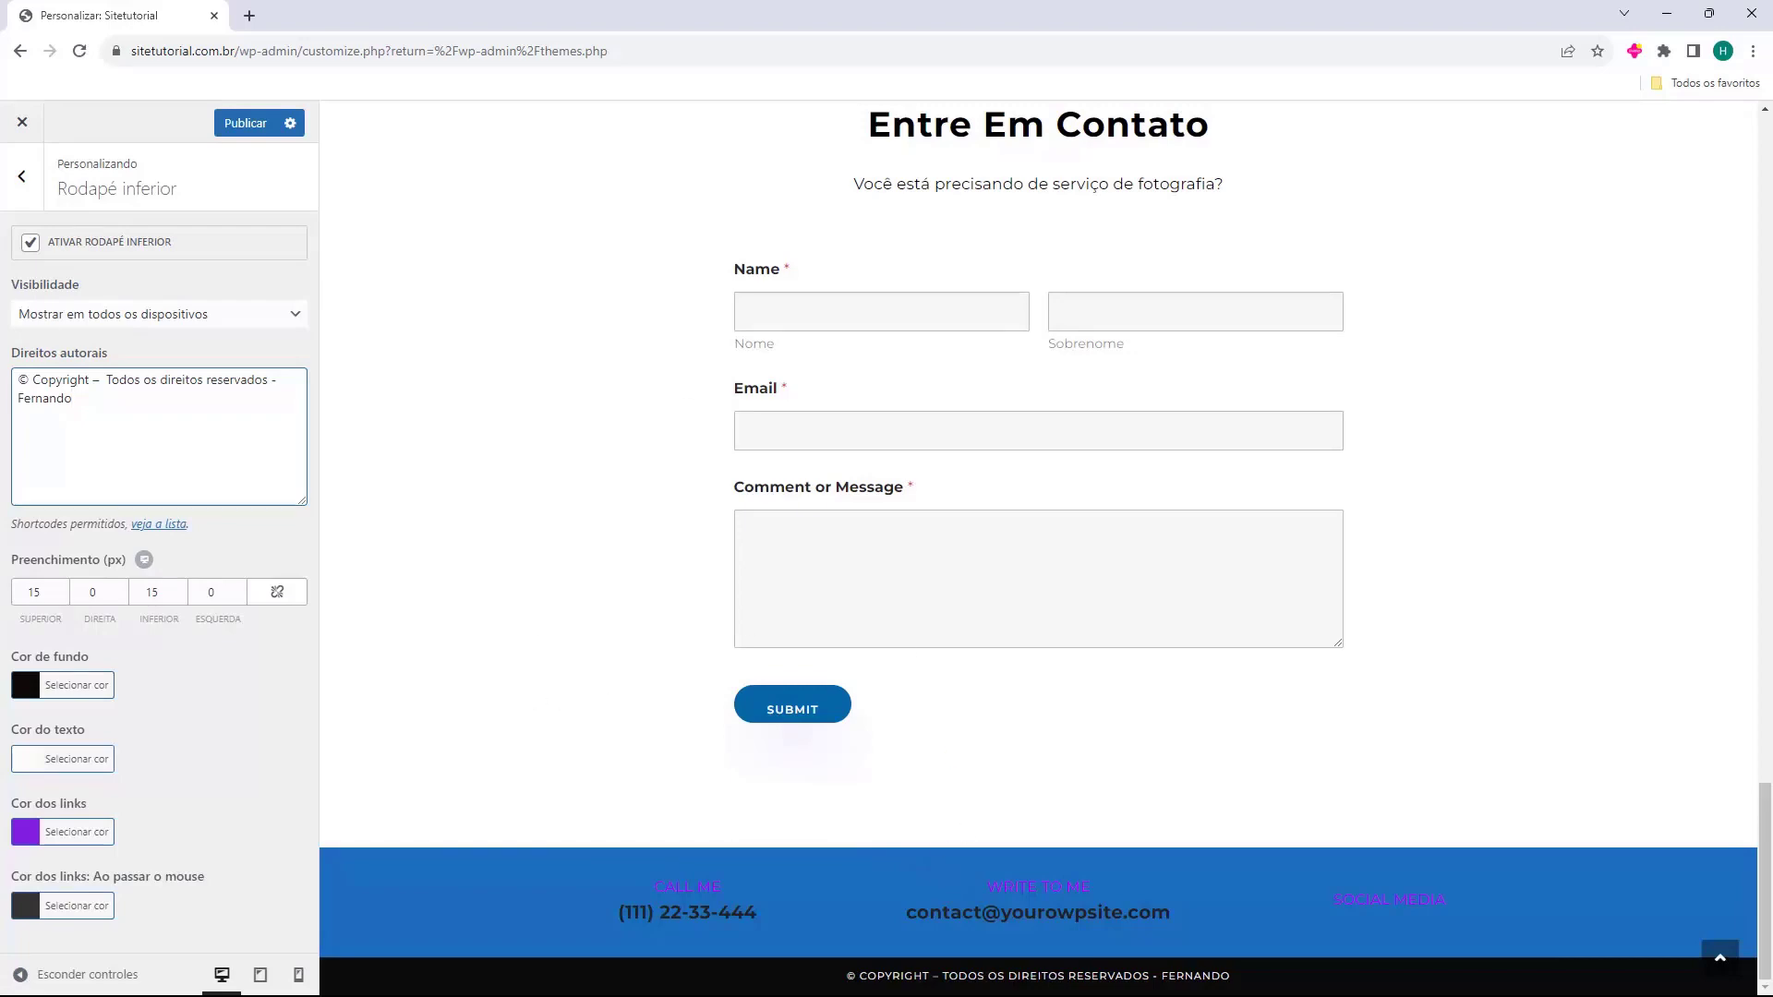
pyautogui.click(25, 195)
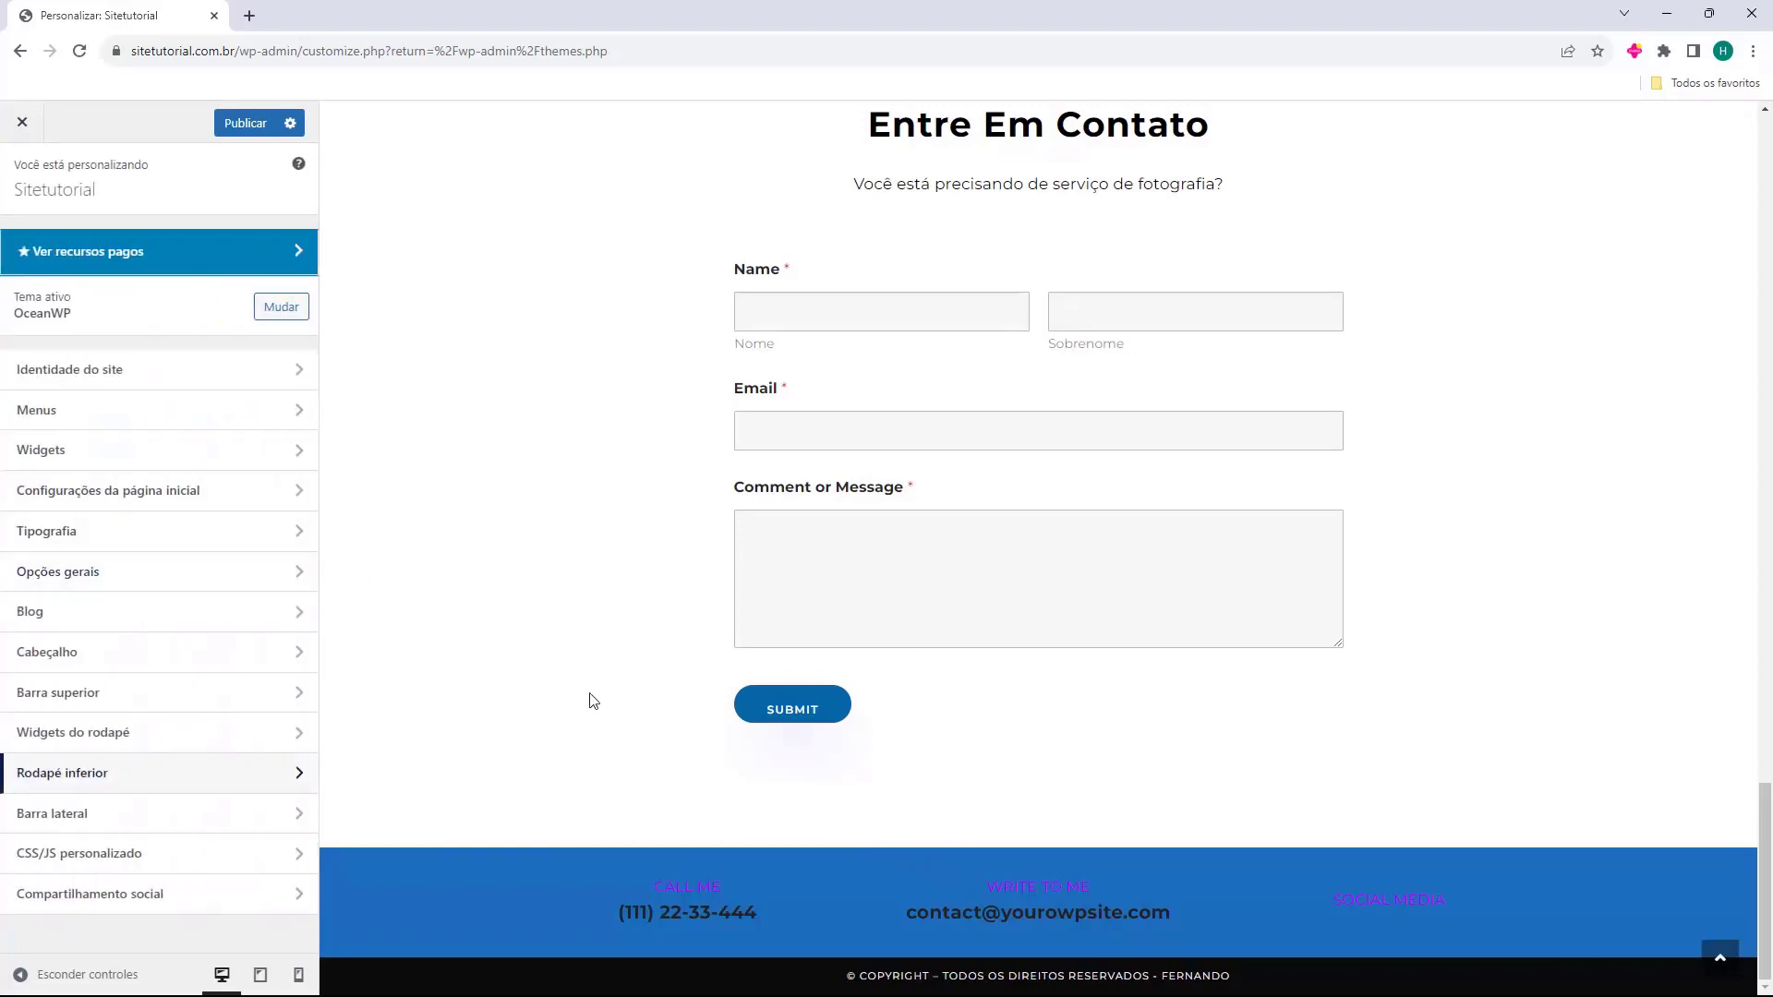
# Publish the Customizer changes, exit it, and open OceanWP's Minha biblioteca.
pyautogui.scroll(10, 587, 697)
pyautogui.scroll(10, 579, 691)
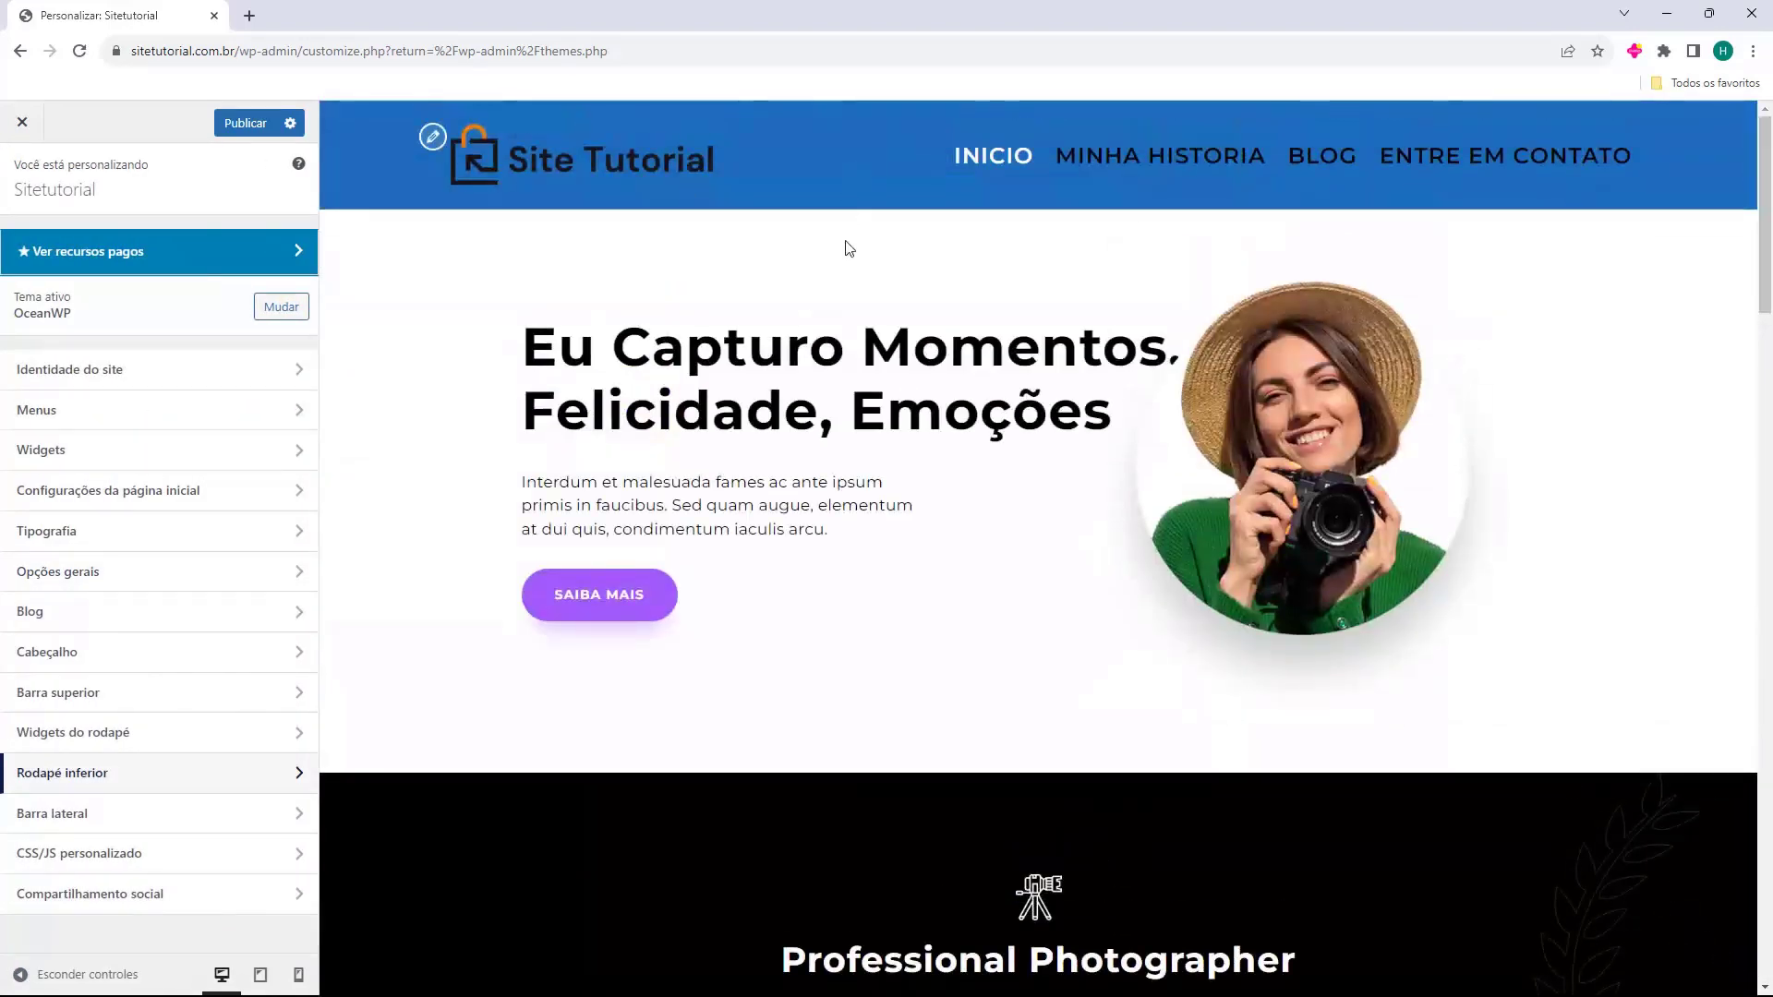
pyautogui.scroll(-20, 843, 245)
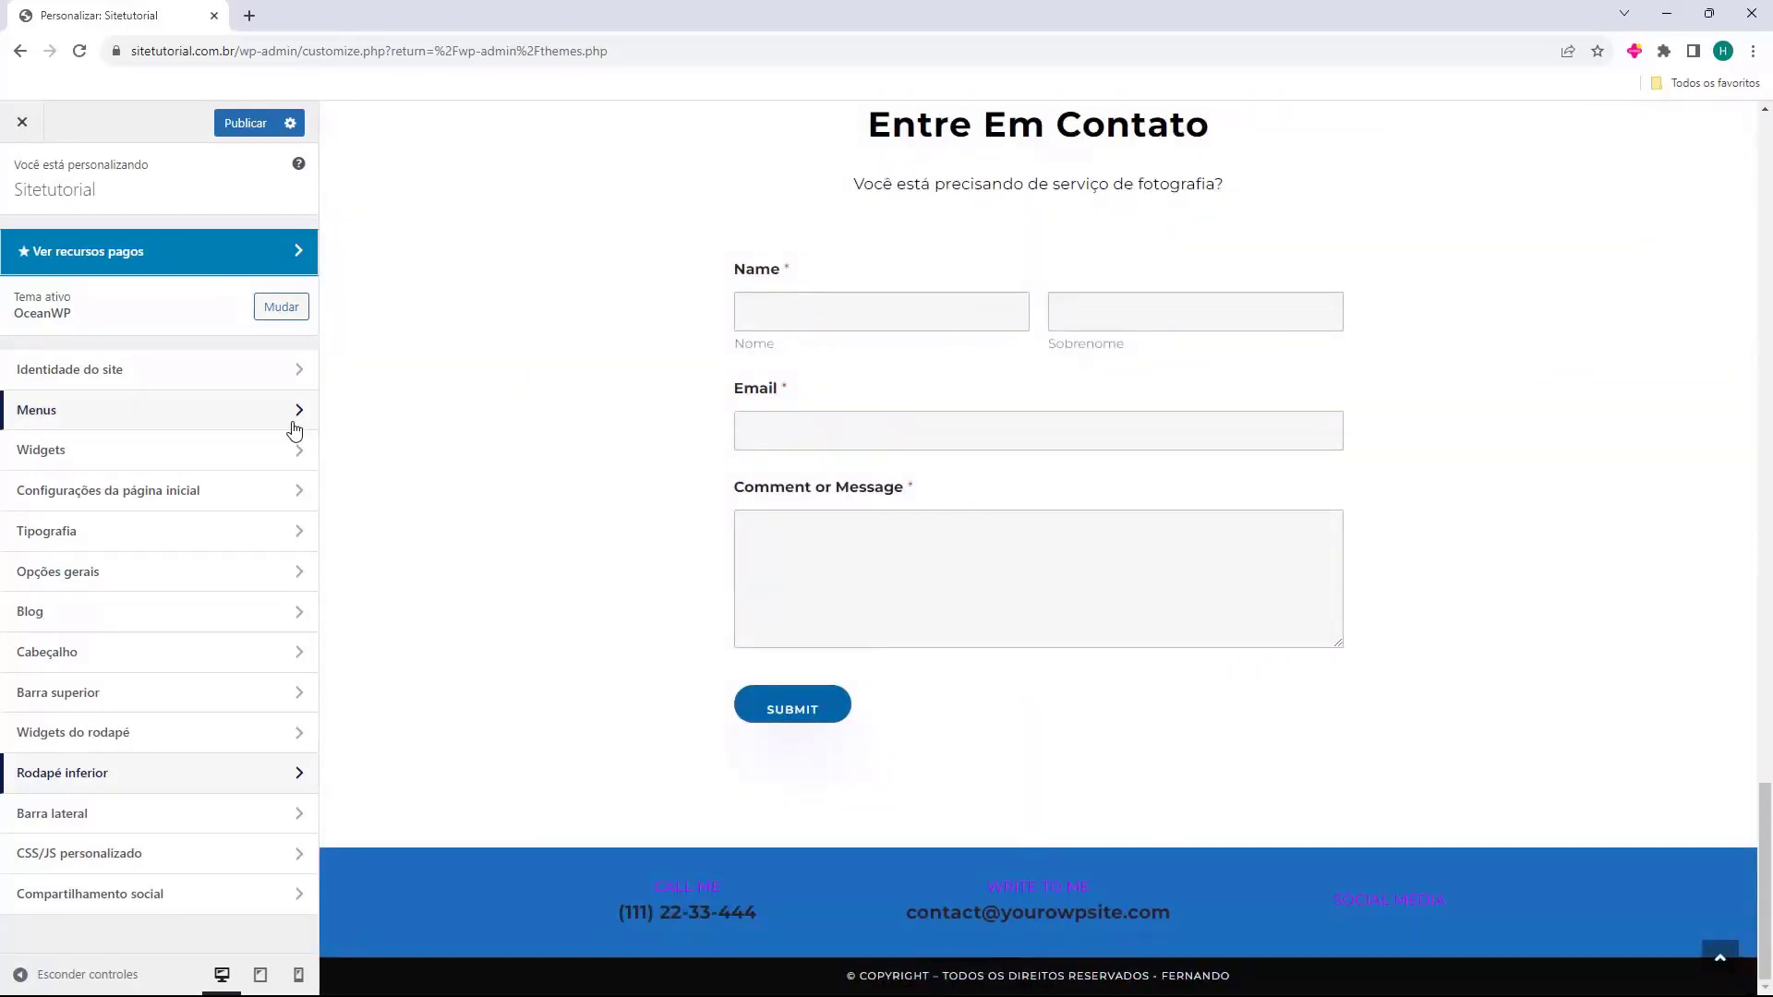
pyautogui.click(247, 126)
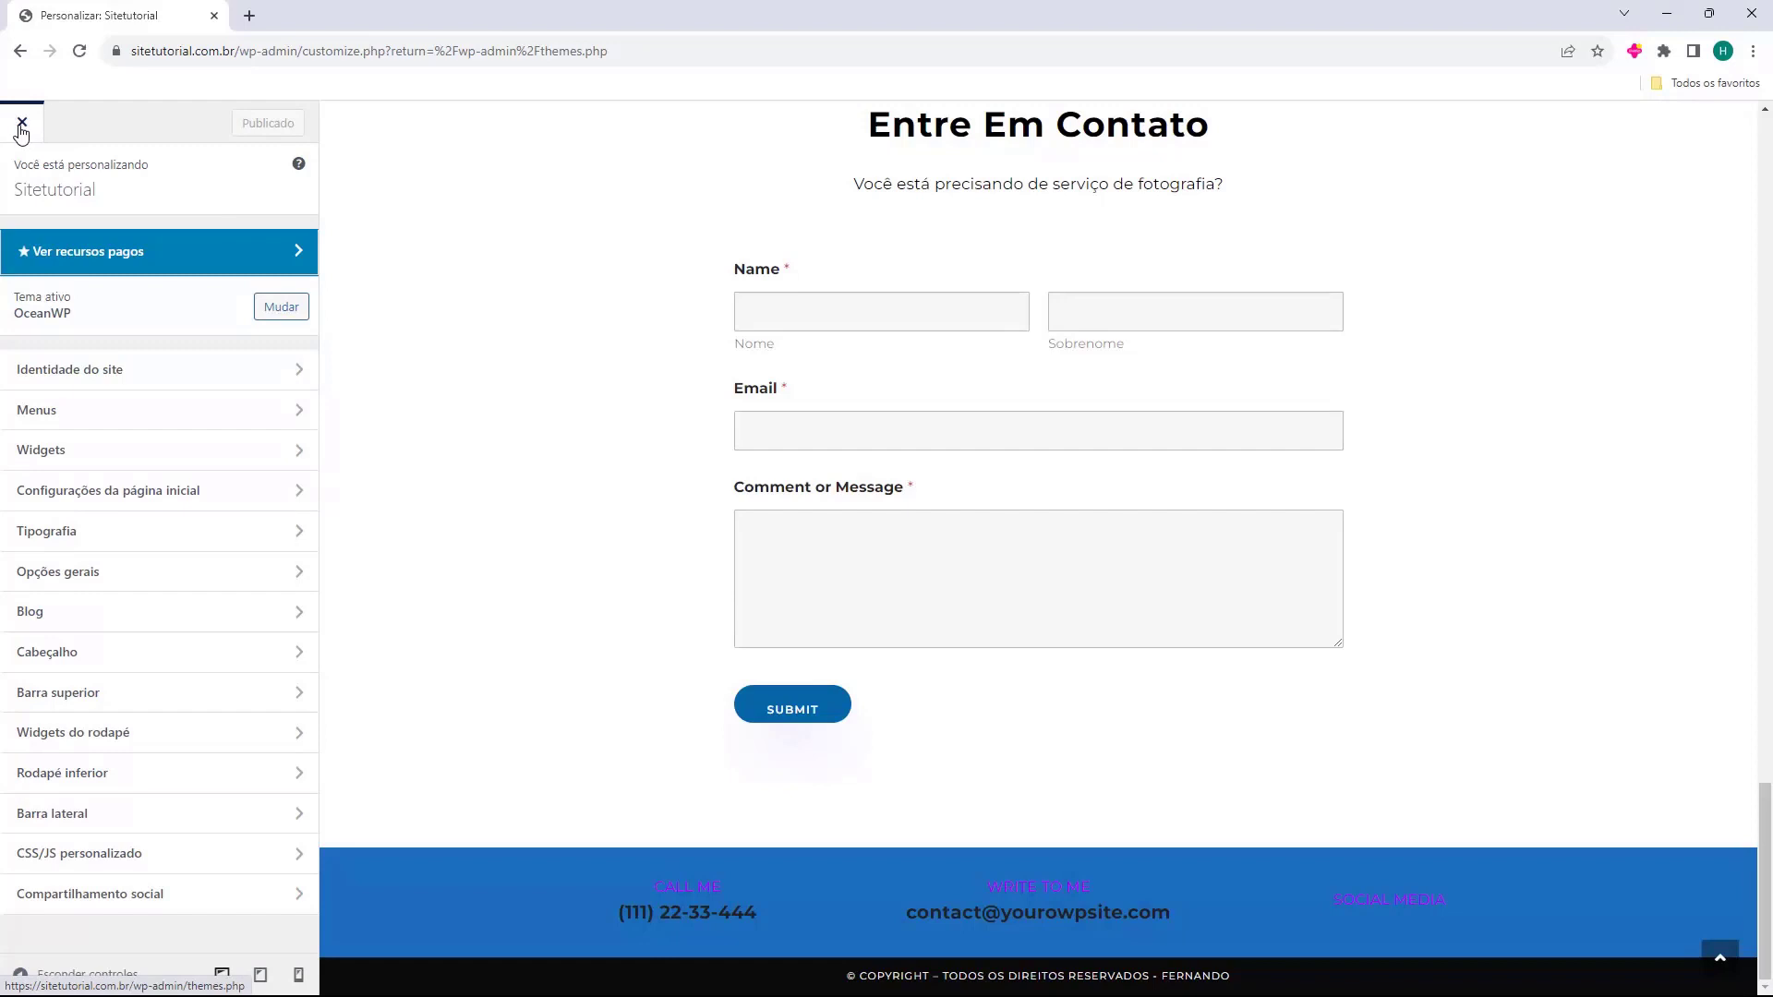
pyautogui.click(21, 126)
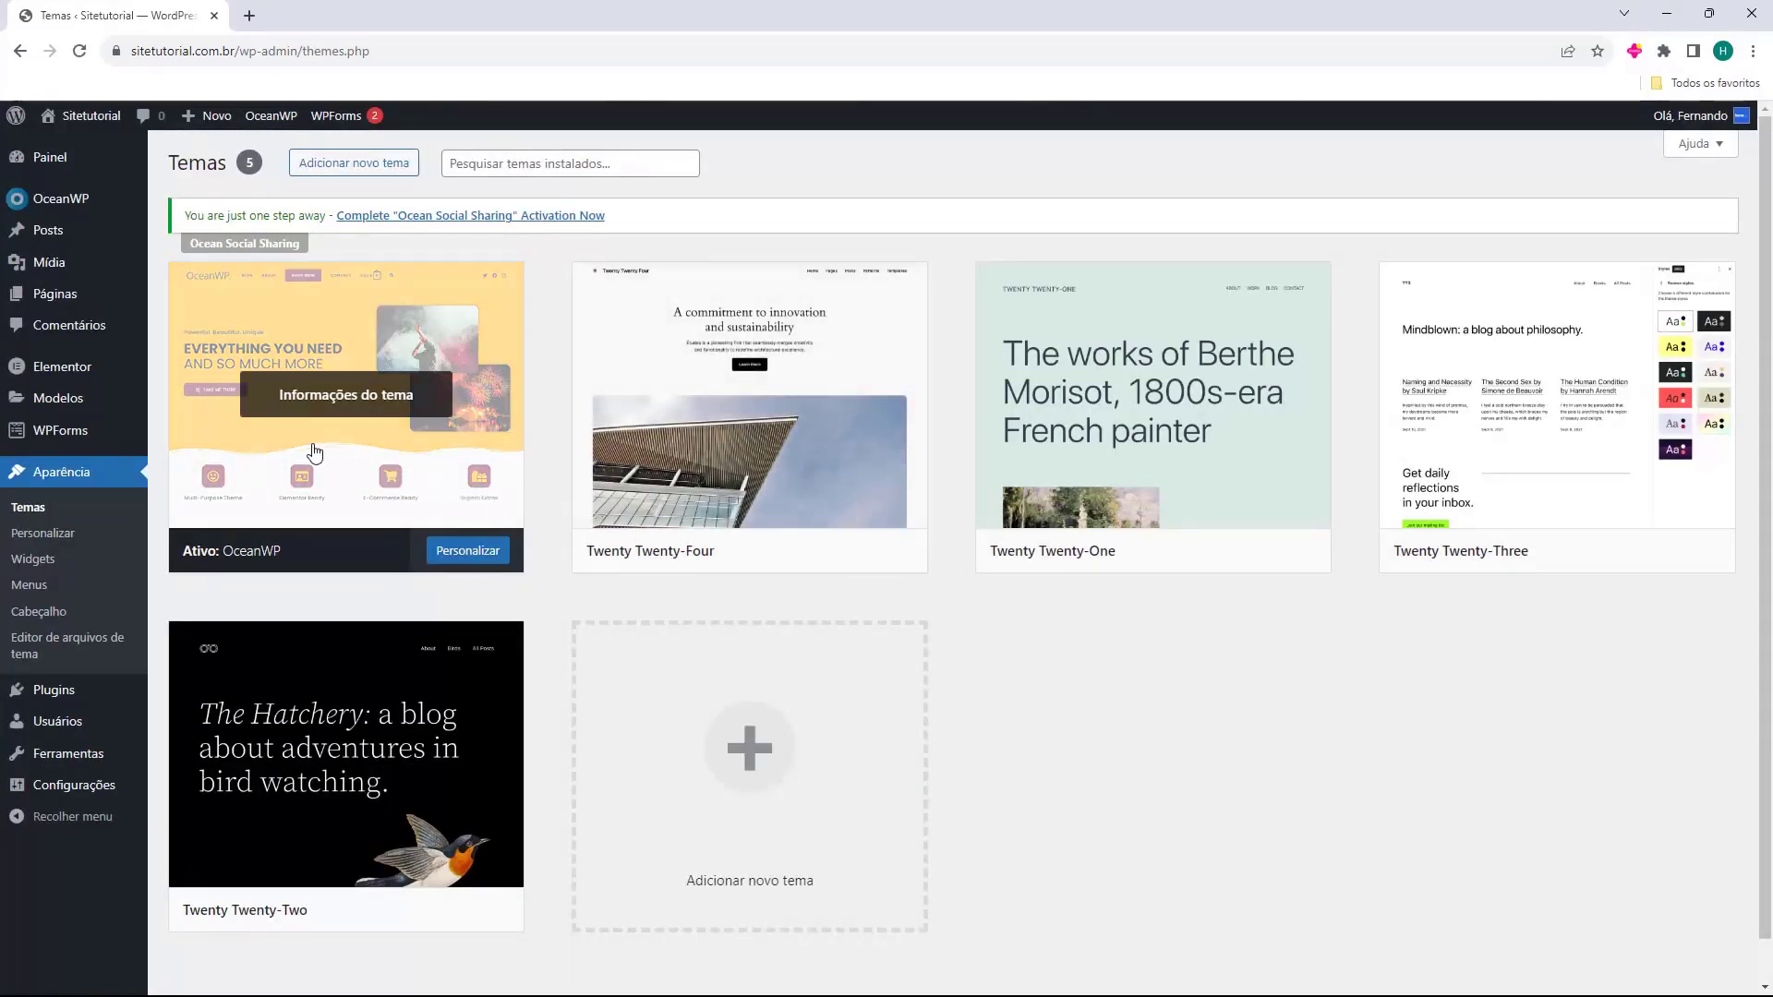
pyautogui.moveTo(43, 206)
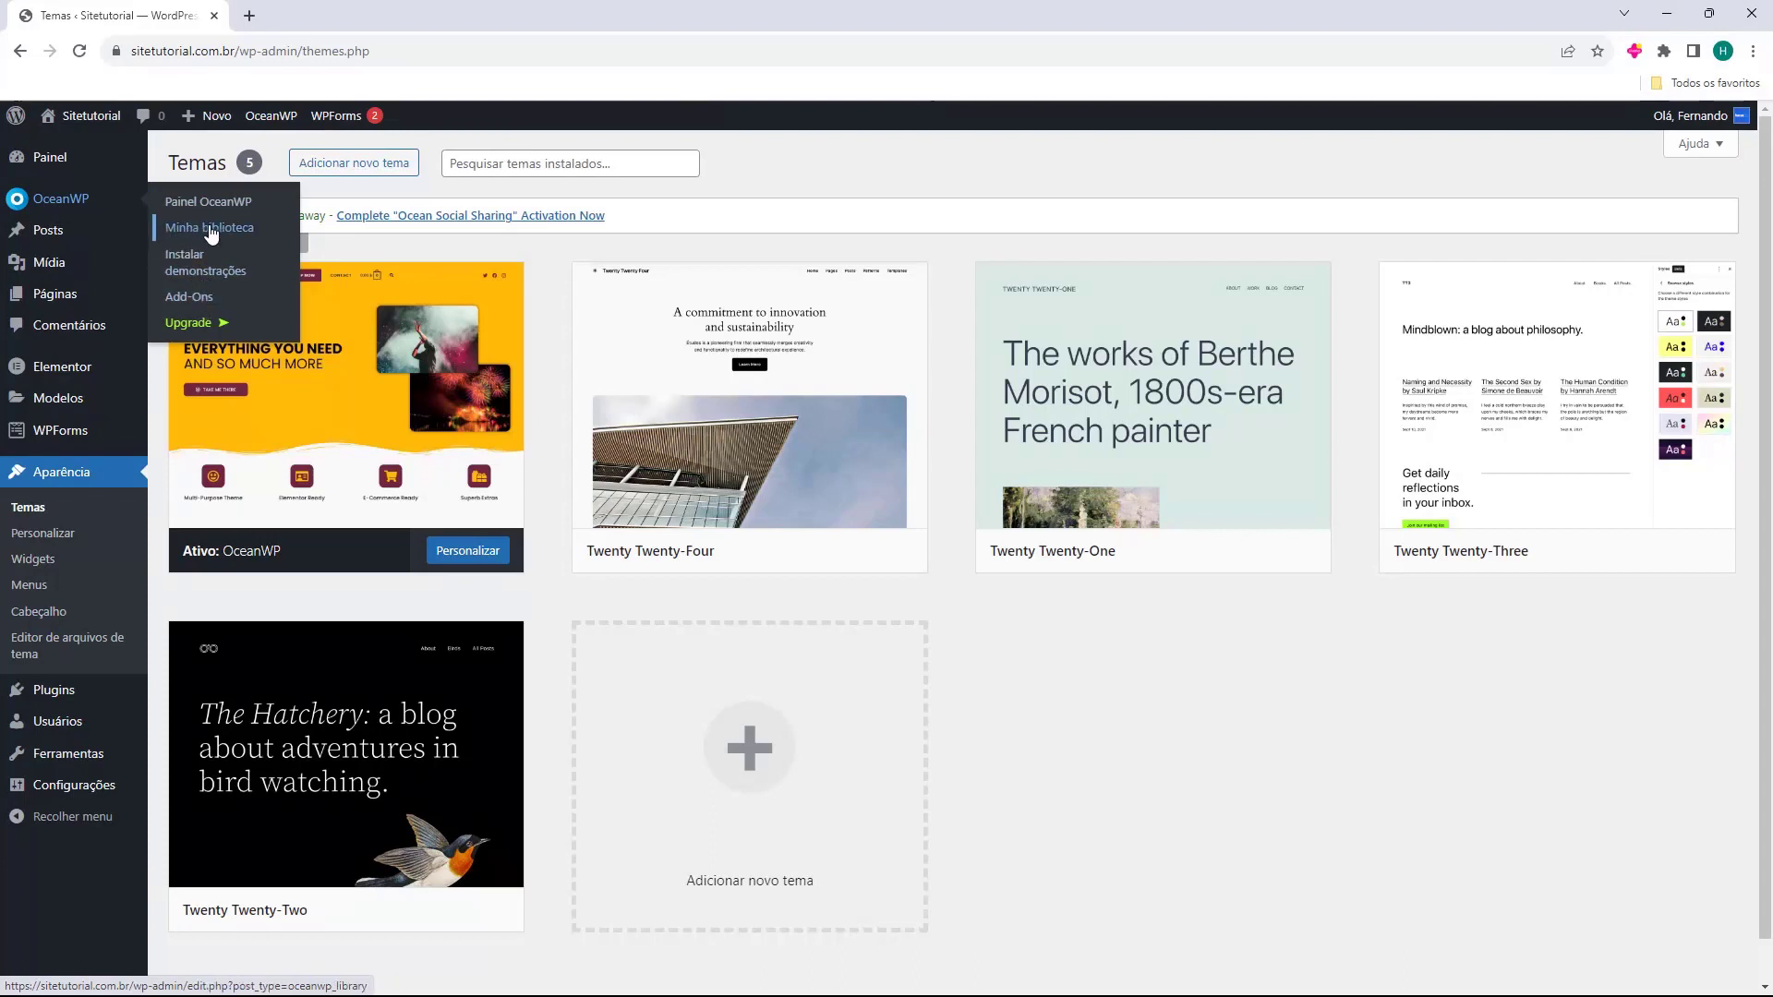
pyautogui.click(212, 231)
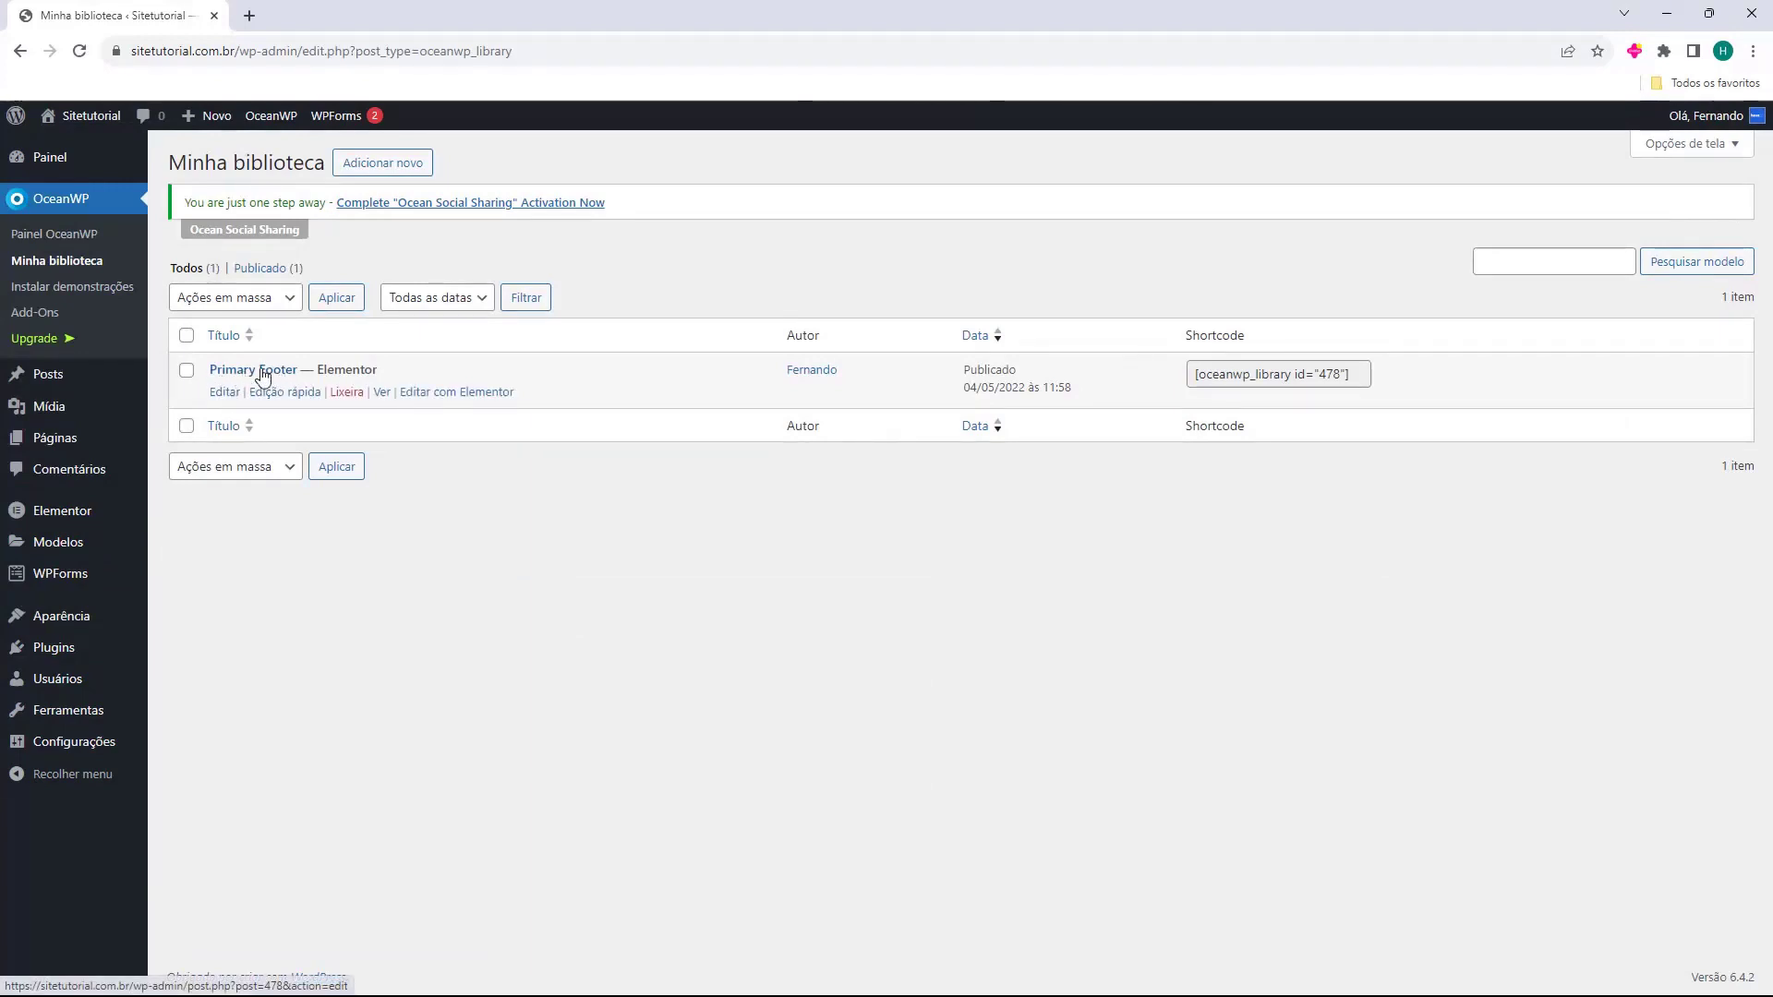
# Edit the Primary Footer in Elementor and rename the CALL ME heading to 'Telefone'.
pyautogui.click(447, 393)
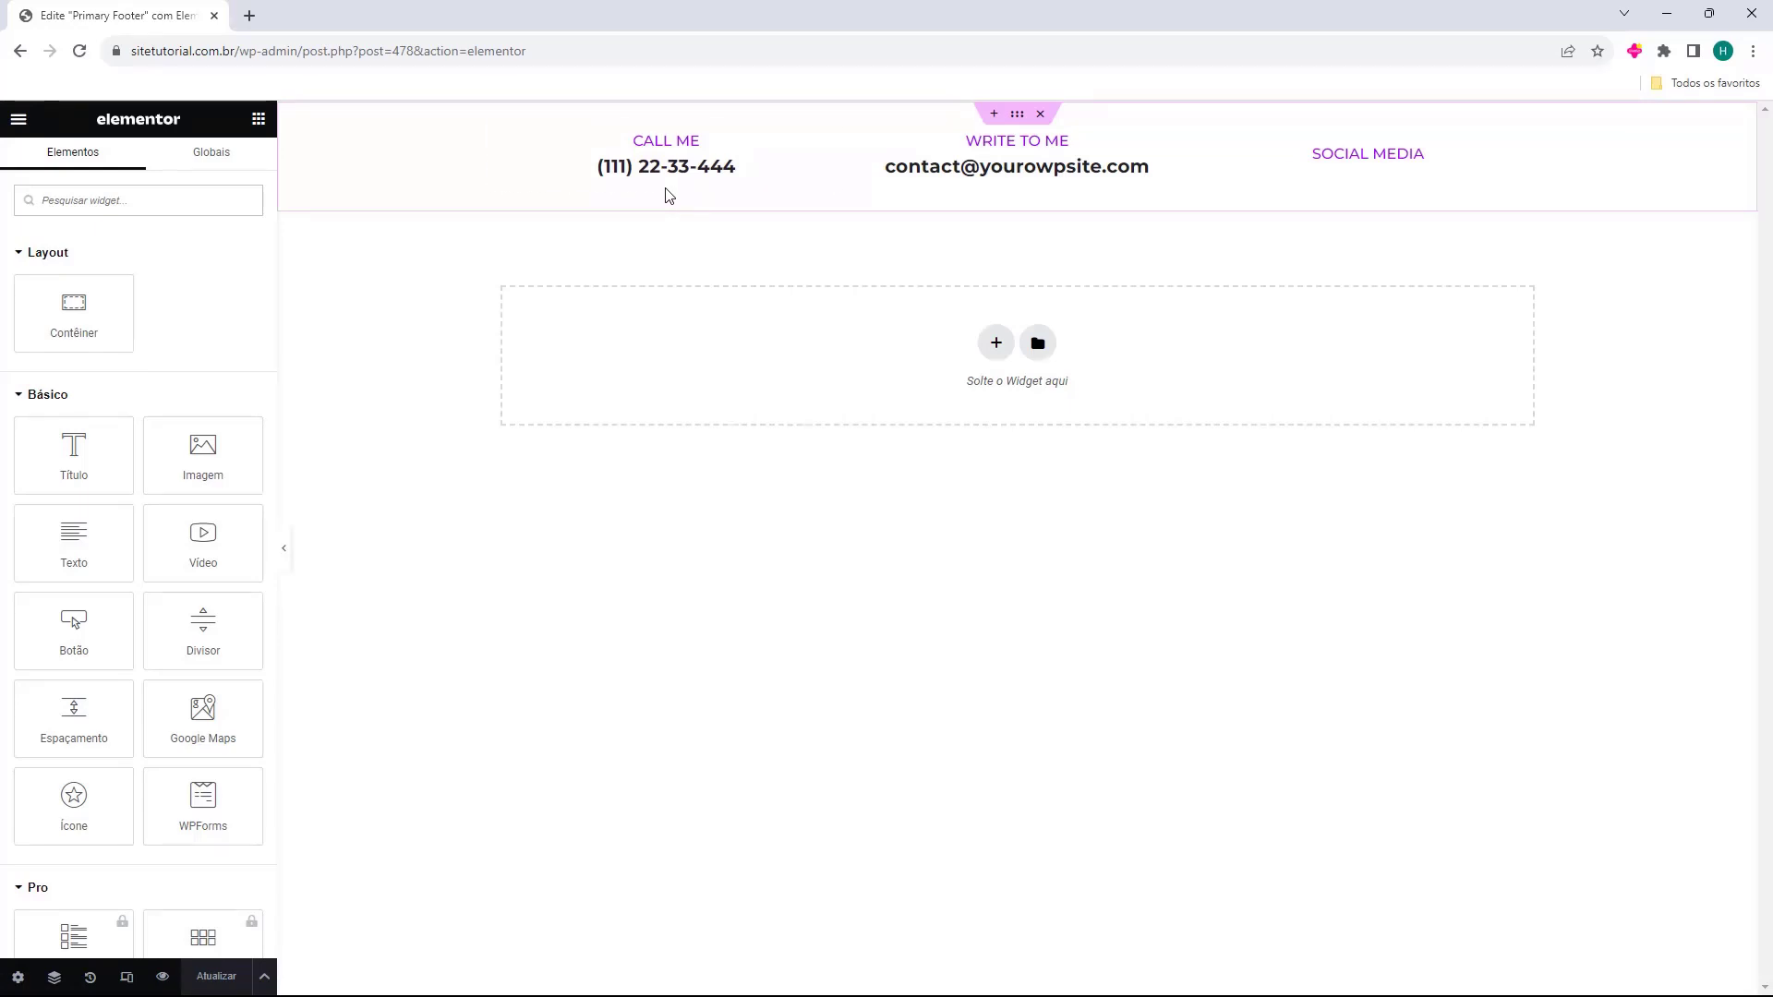
pyautogui.click(664, 145)
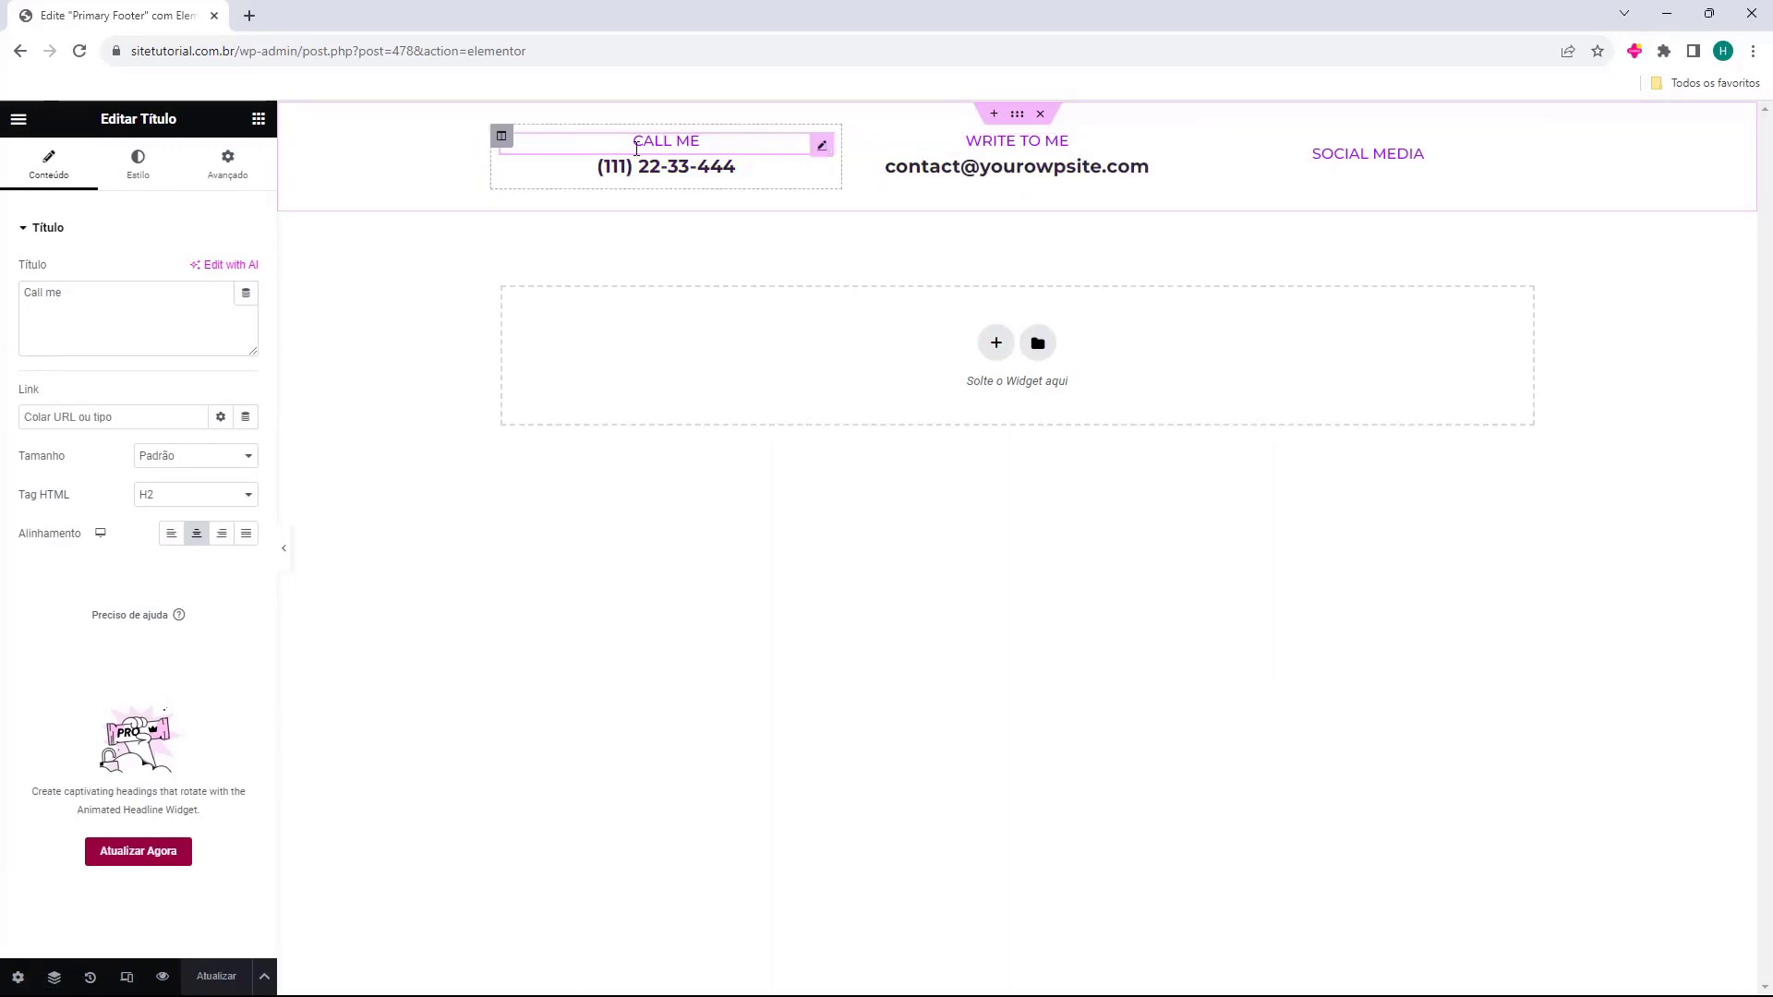
pyautogui.click(689, 145)
pyautogui.click(127, 293)
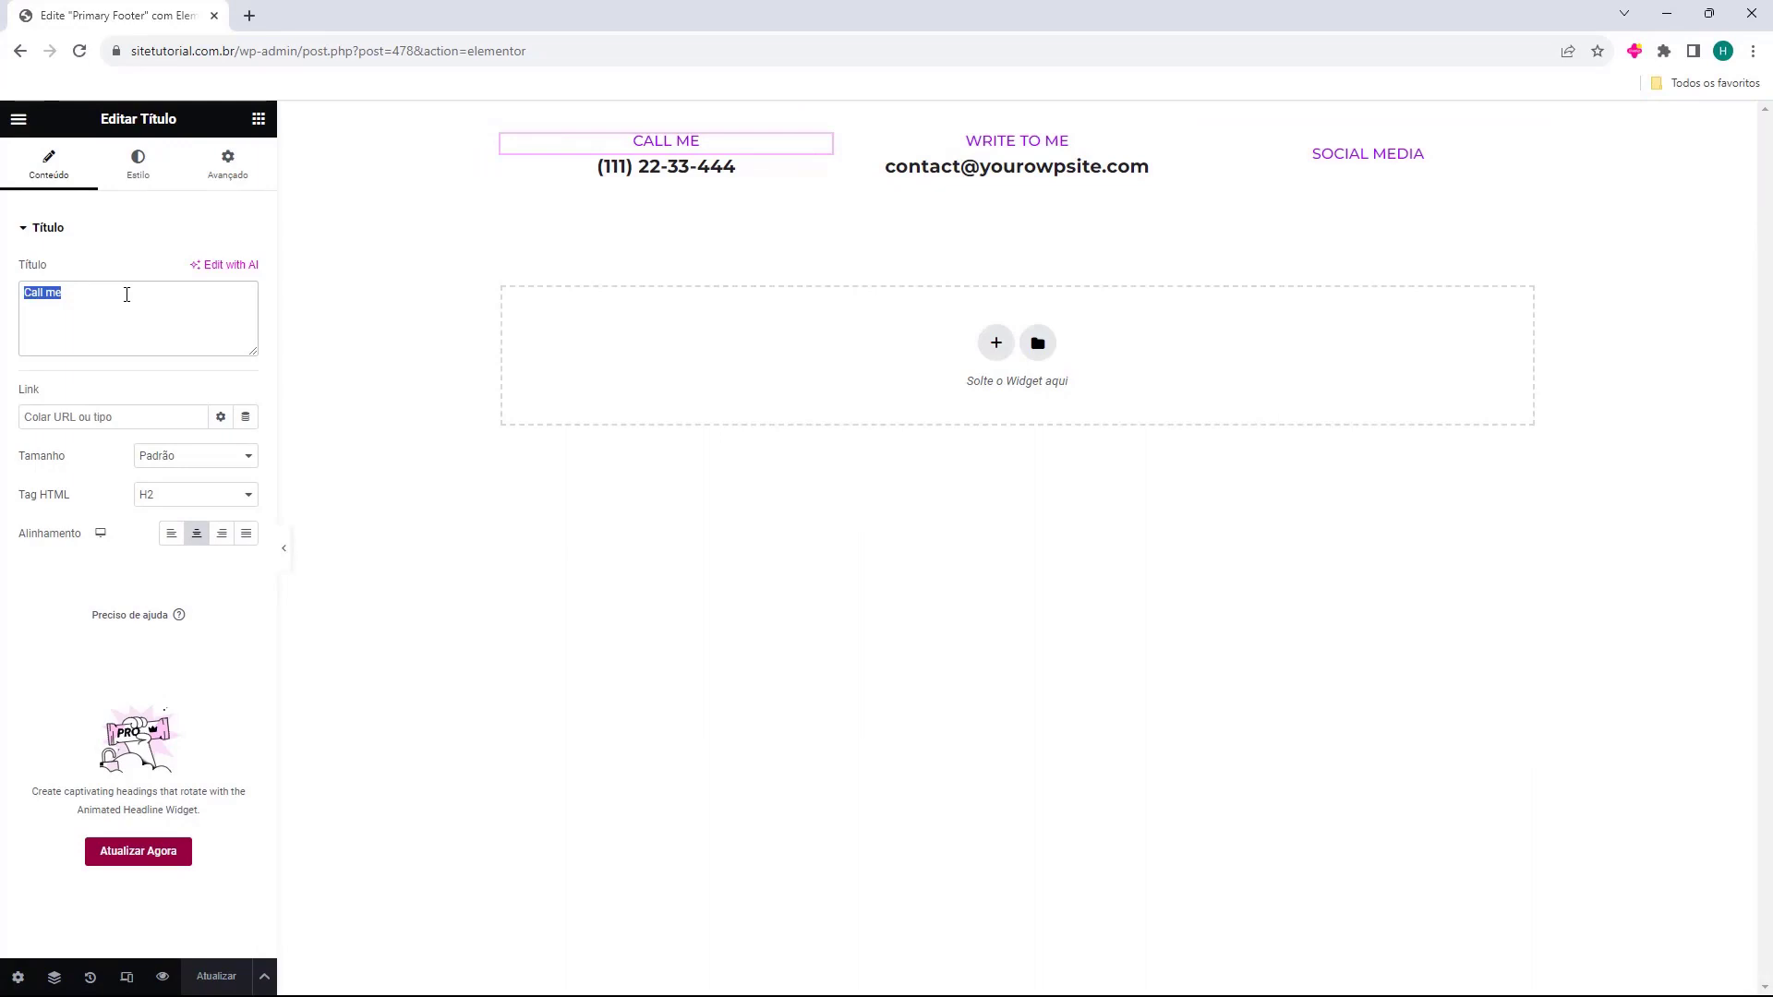
pyautogui.write('Telefone')
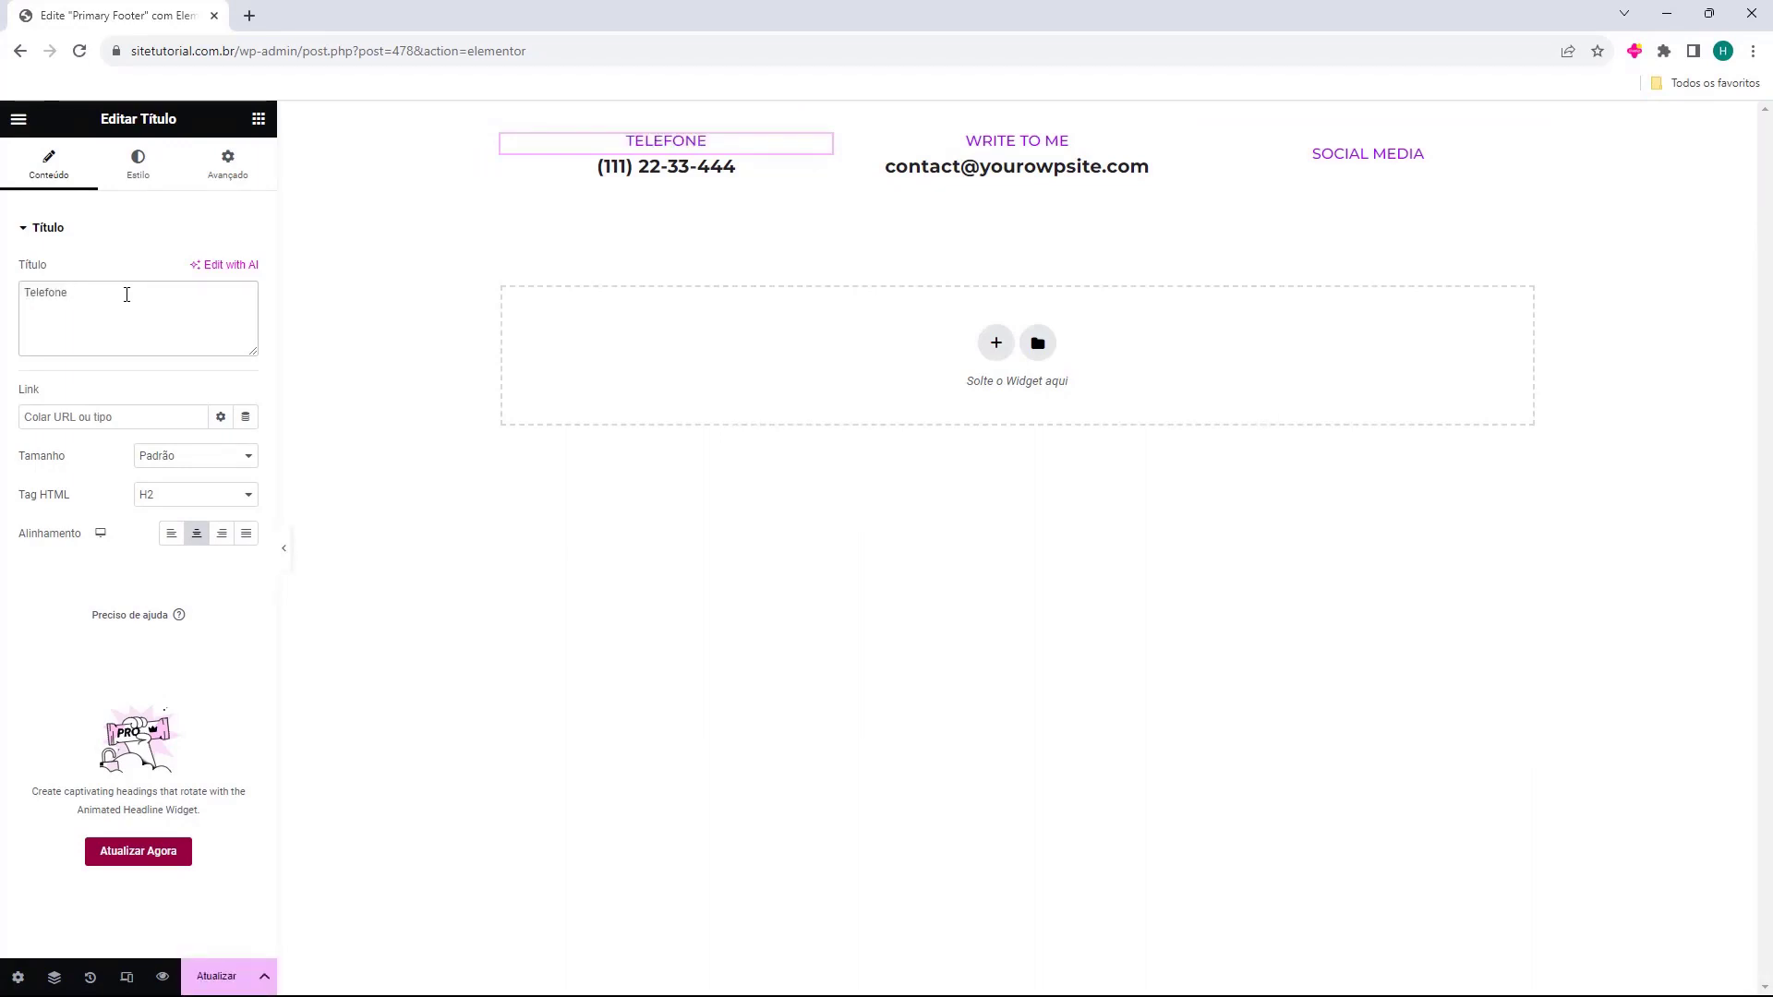
# Give the Telefone heading a light purple text colour.
pyautogui.click(141, 177)
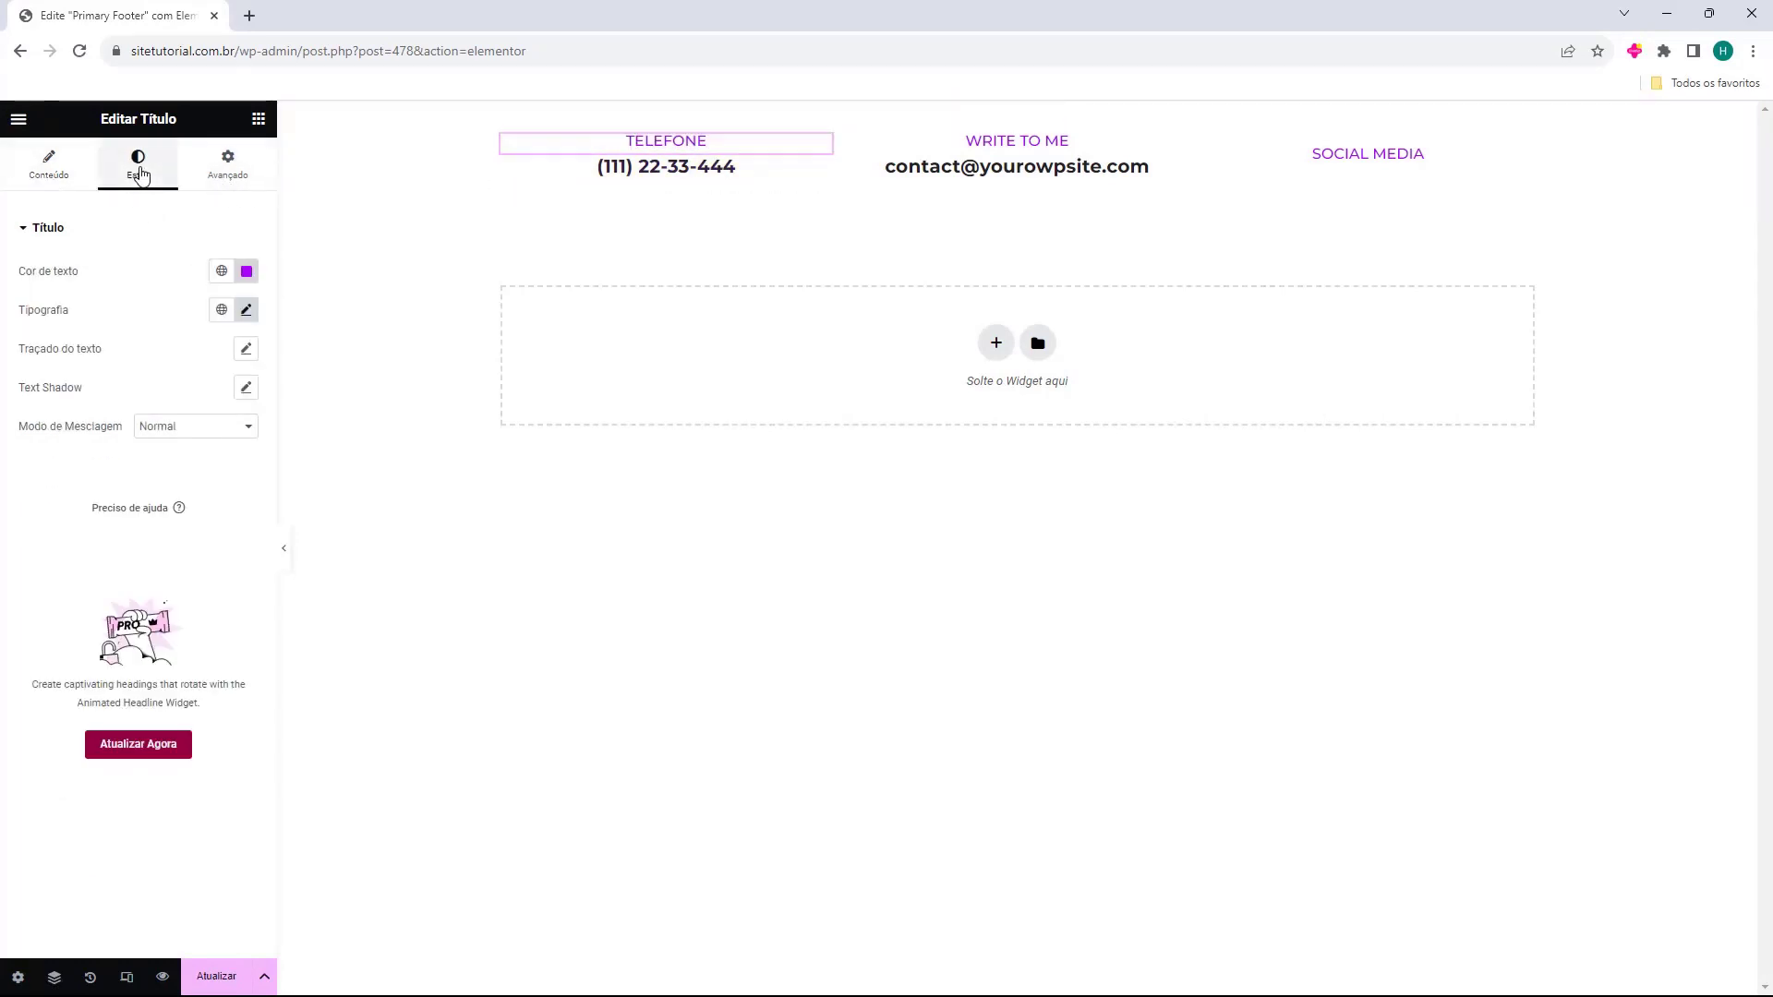
pyautogui.click(243, 277)
pyautogui.click(181, 355)
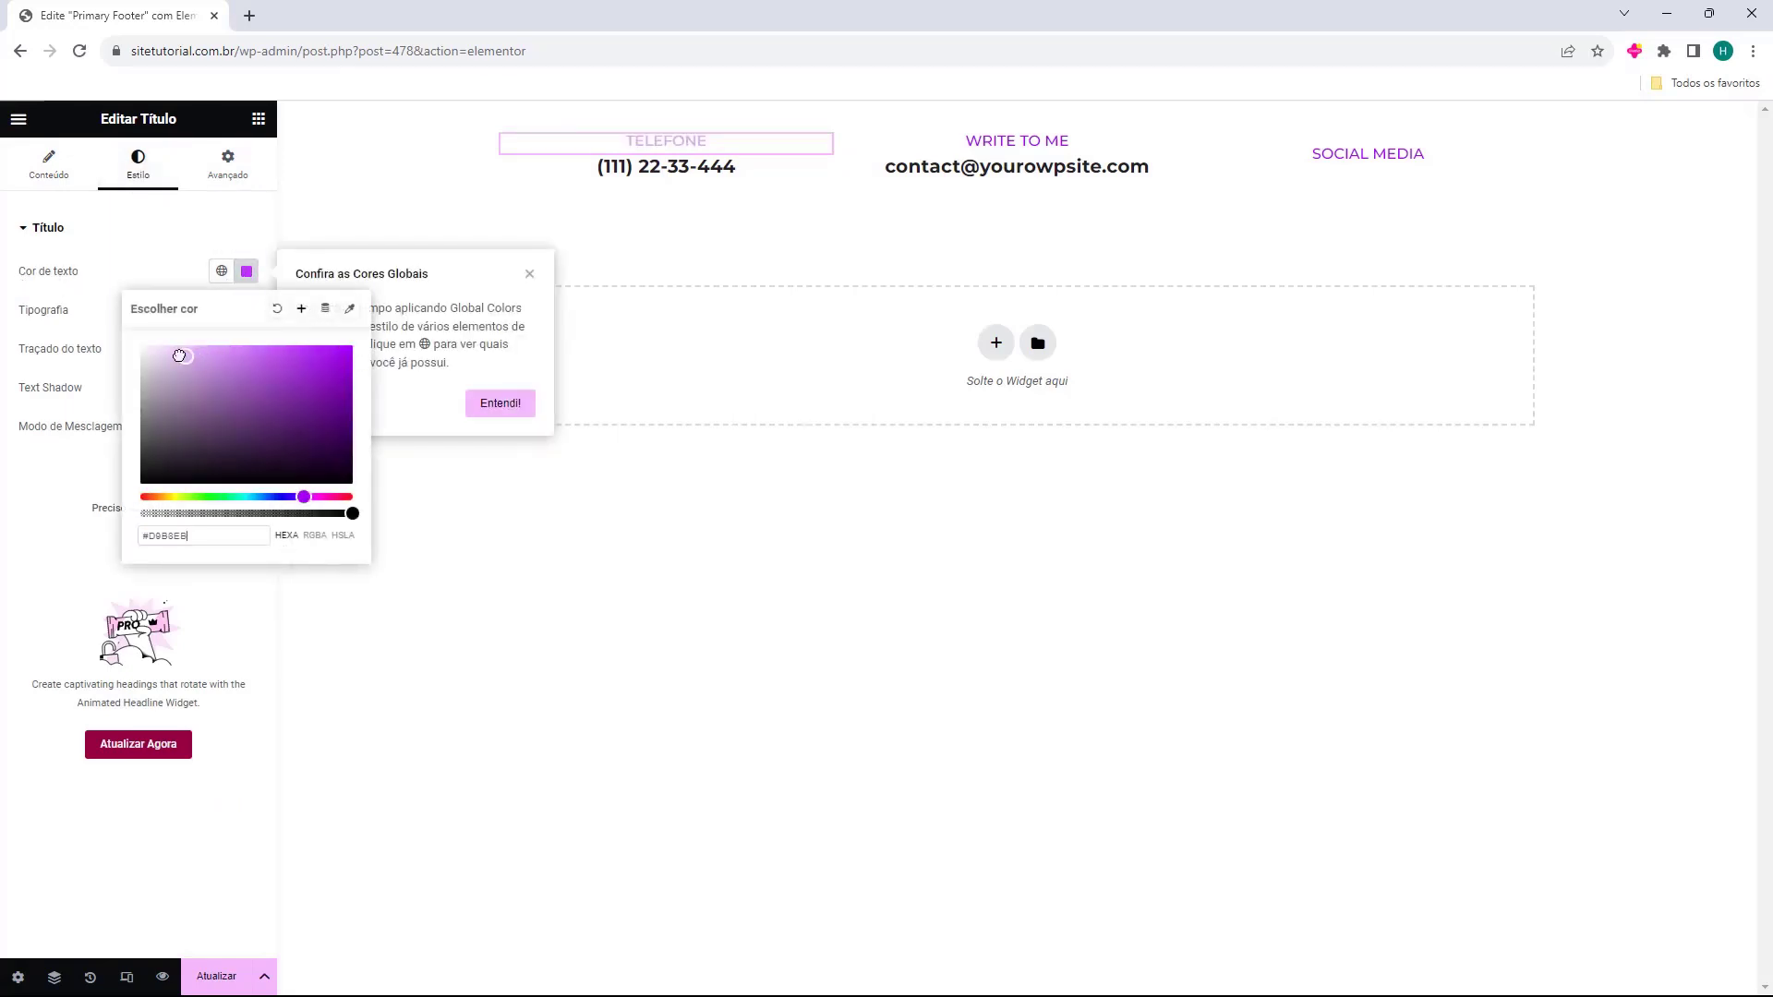
pyautogui.click(115, 349)
pyautogui.click(155, 227)
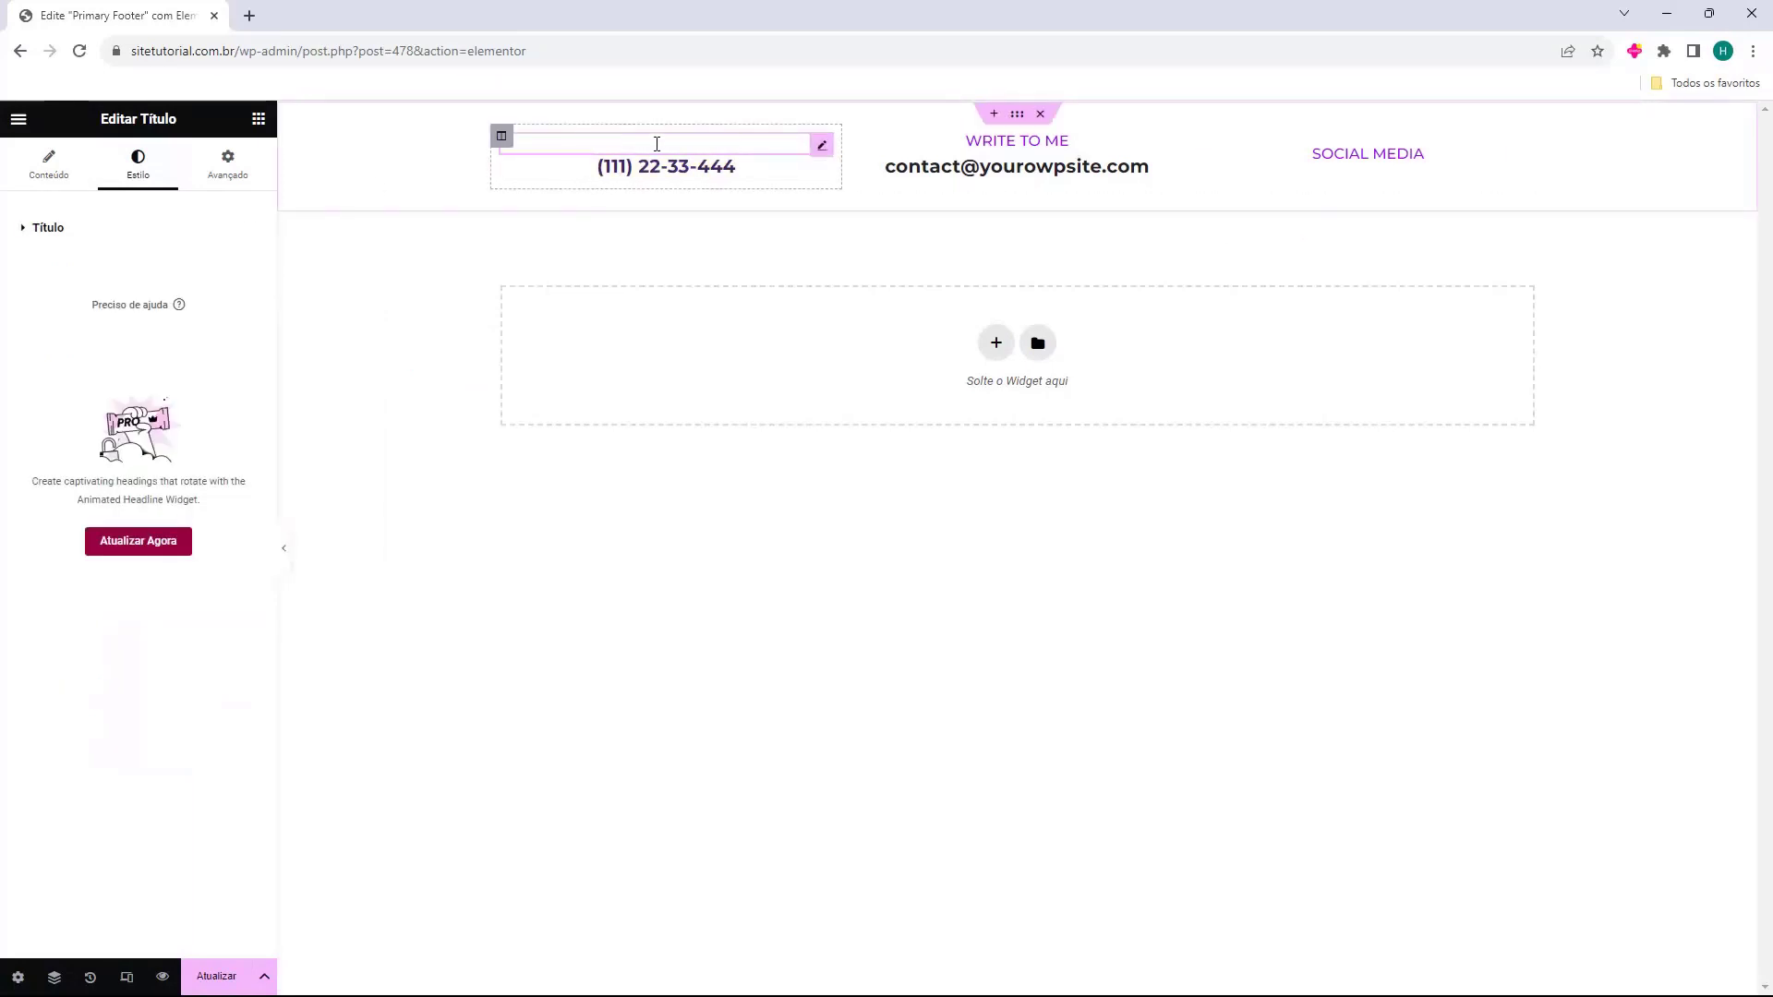
# Replace the old phone number heading with the new phone number.
pyautogui.click(634, 172)
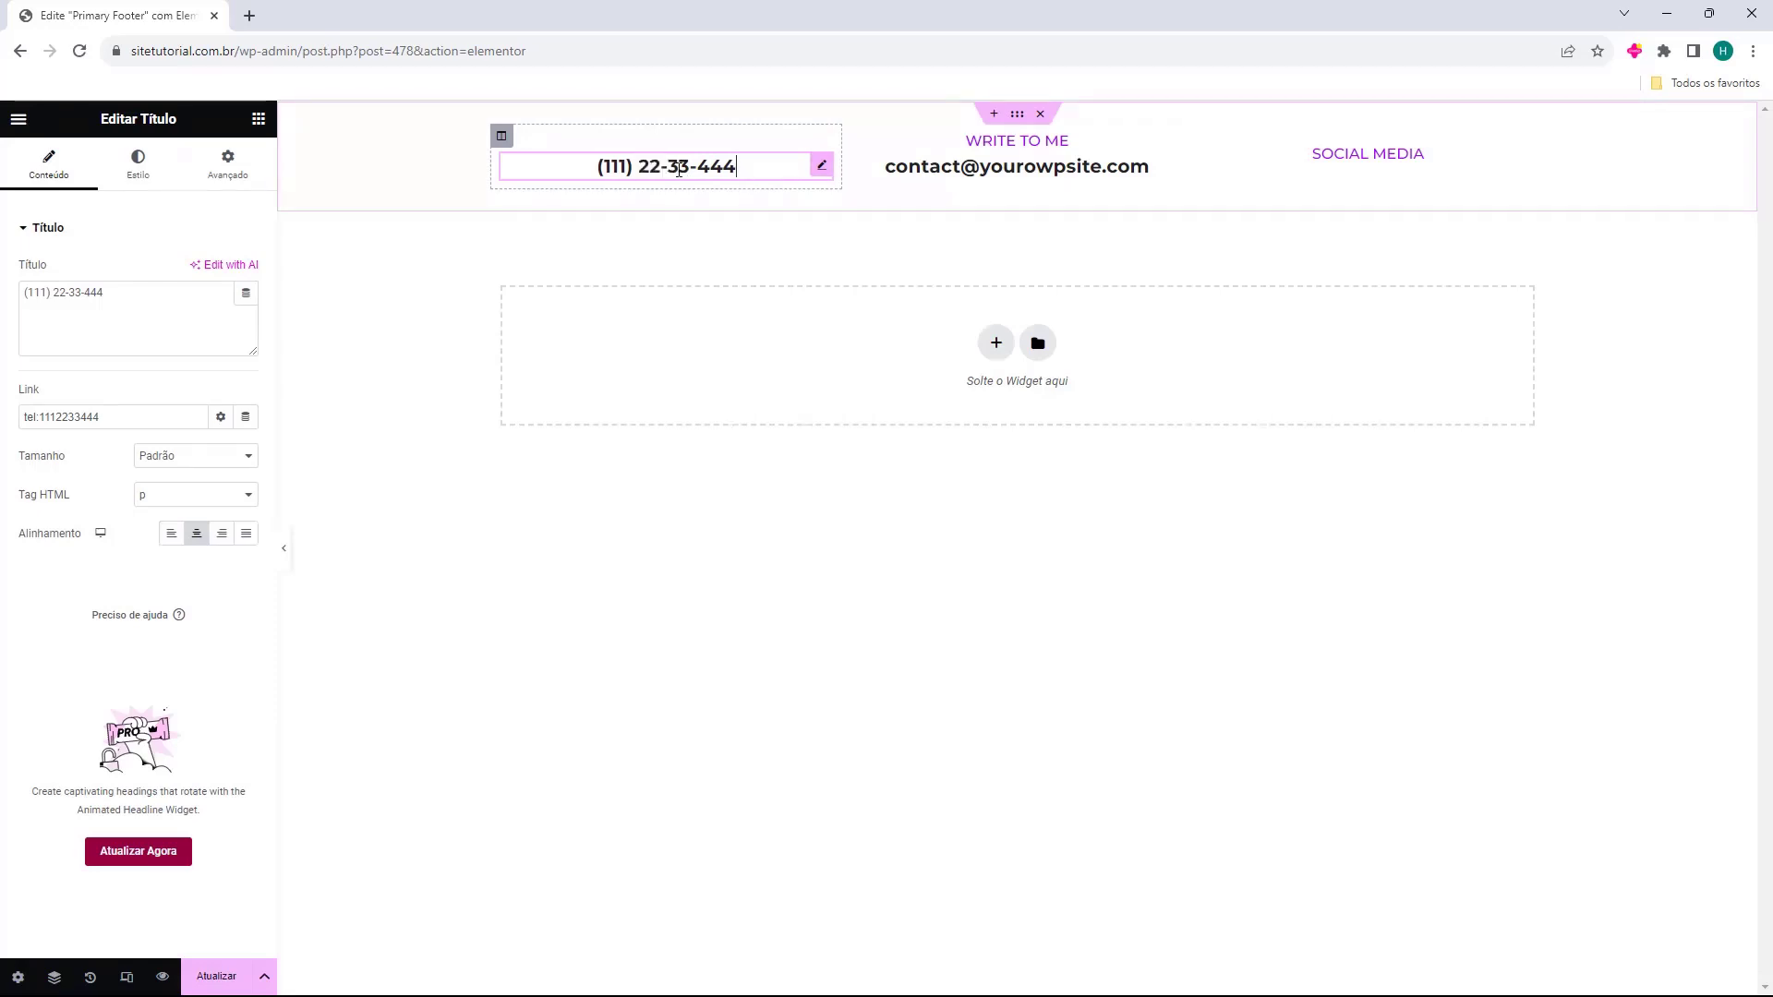
pyautogui.click(103, 312)
pyautogui.tripleClick(104, 312)
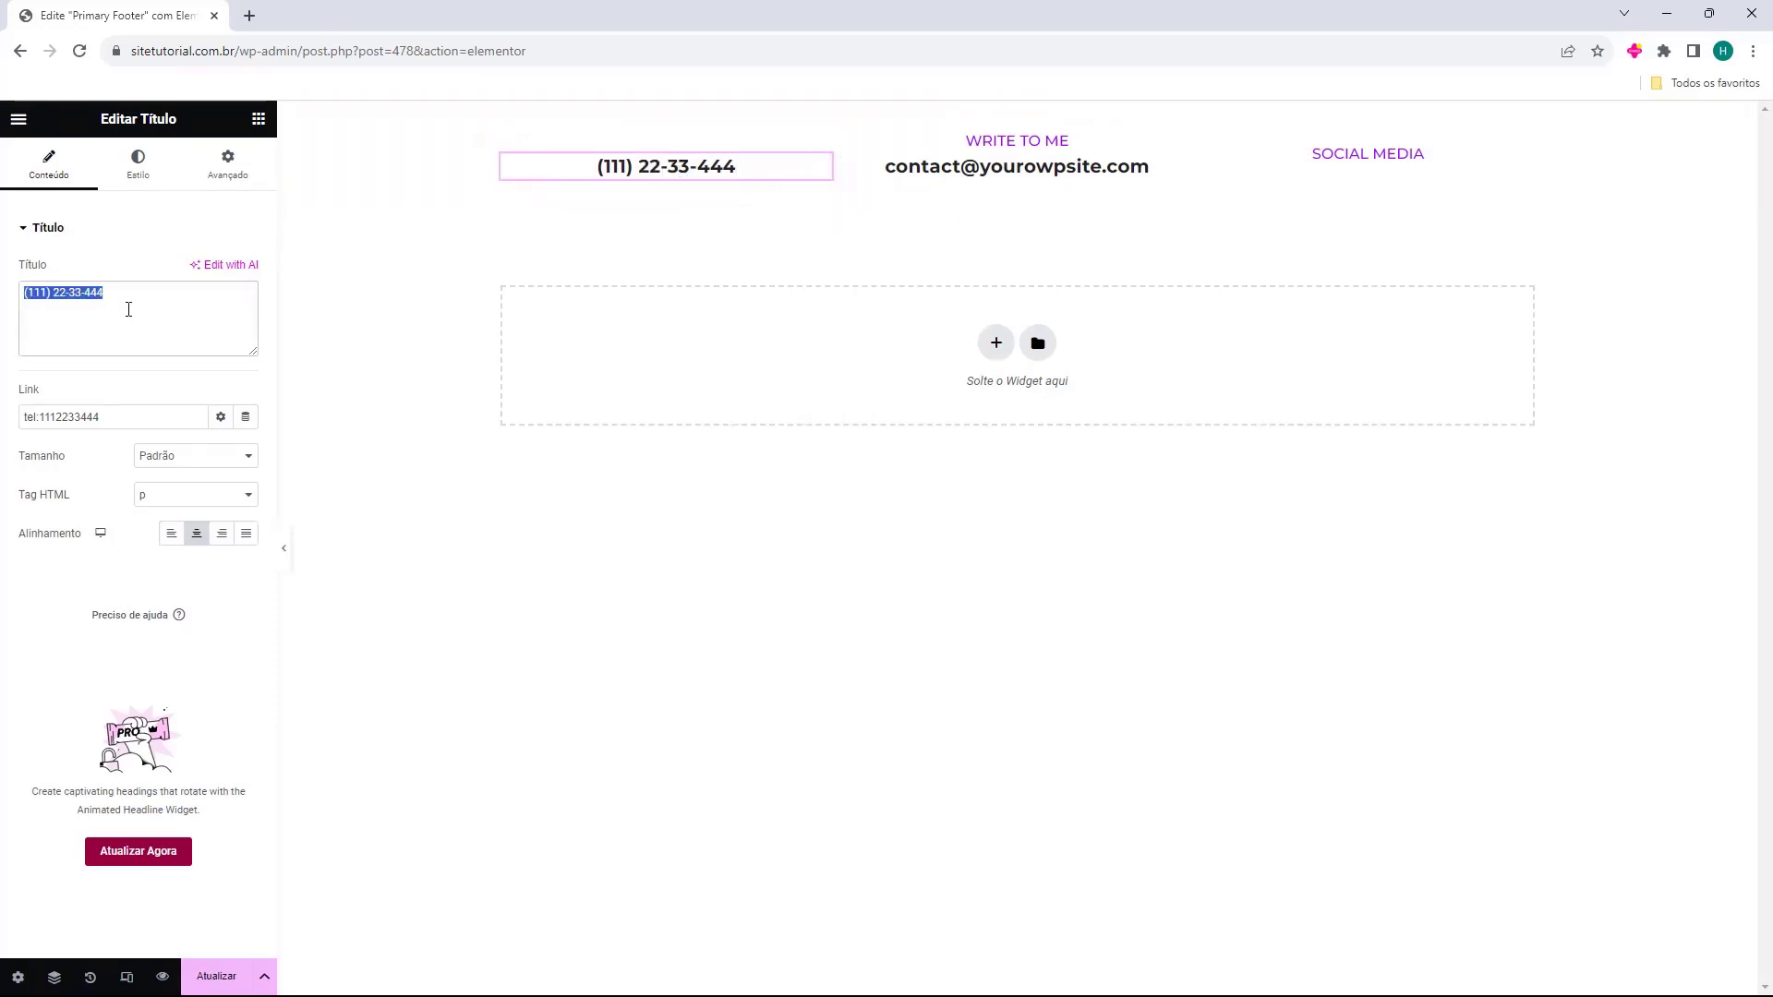
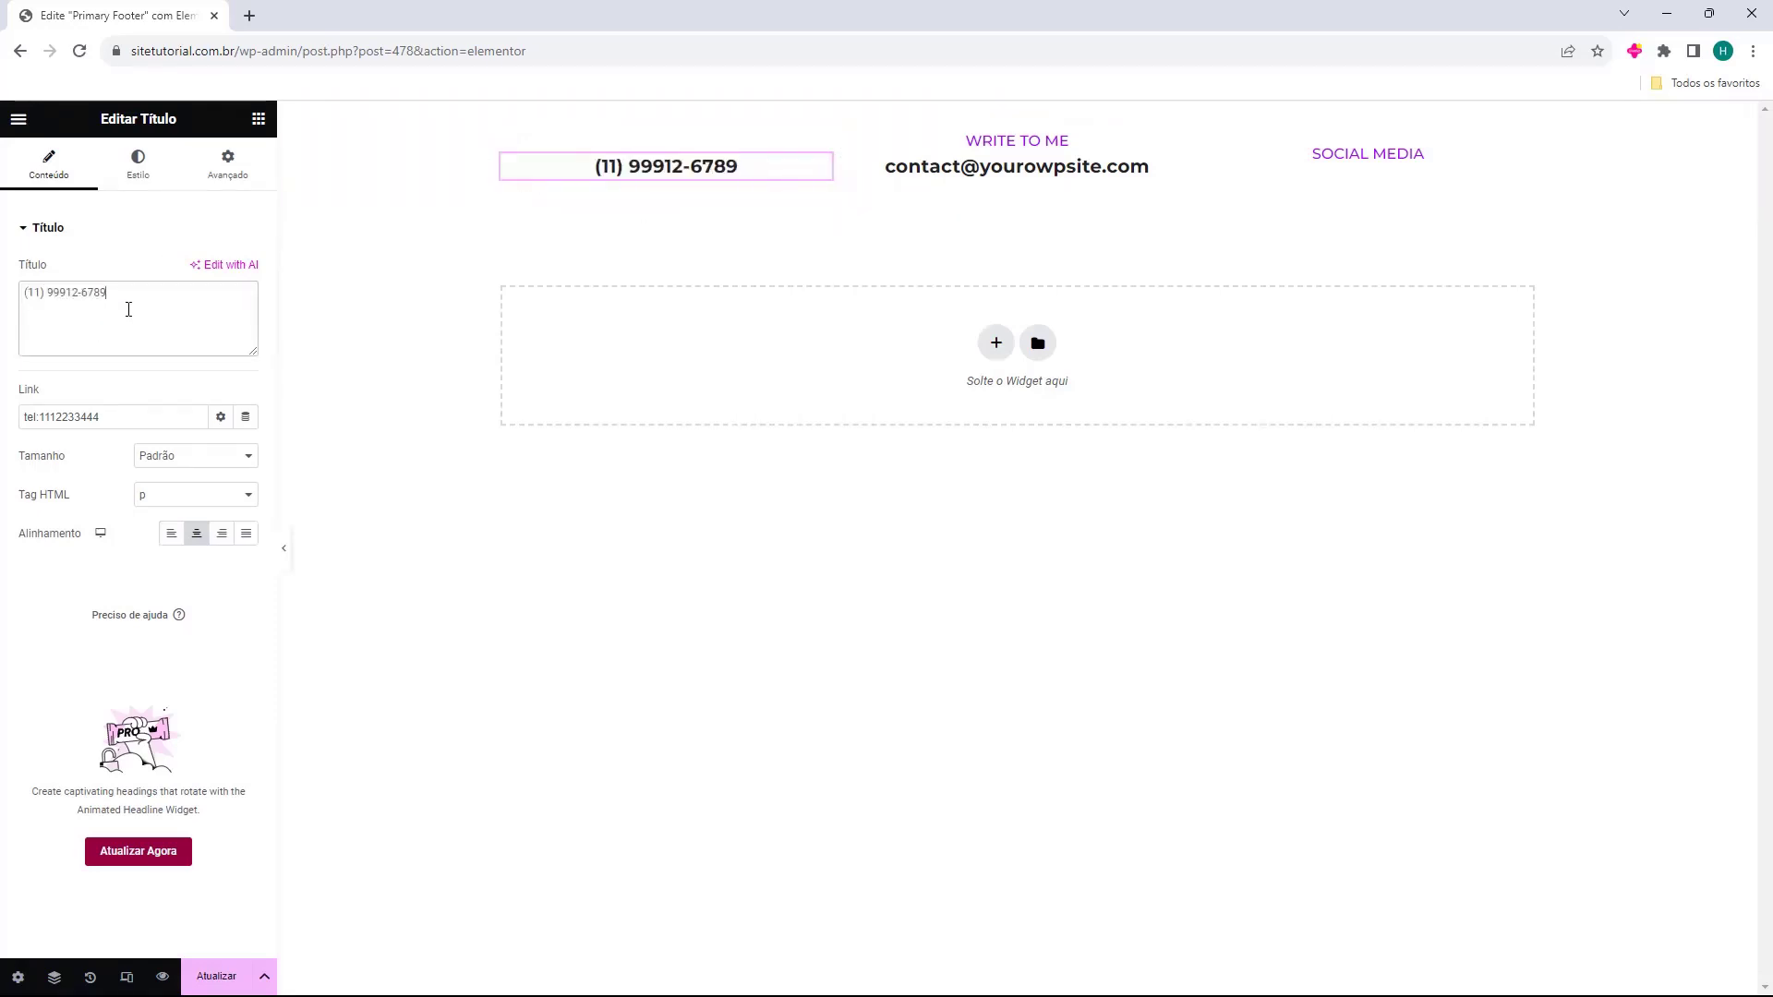
pyautogui.click(22, 403)
# Clear the Link field of the phone number heading.
pyautogui.click(28, 426)
pyautogui.tripleClick(64, 427)
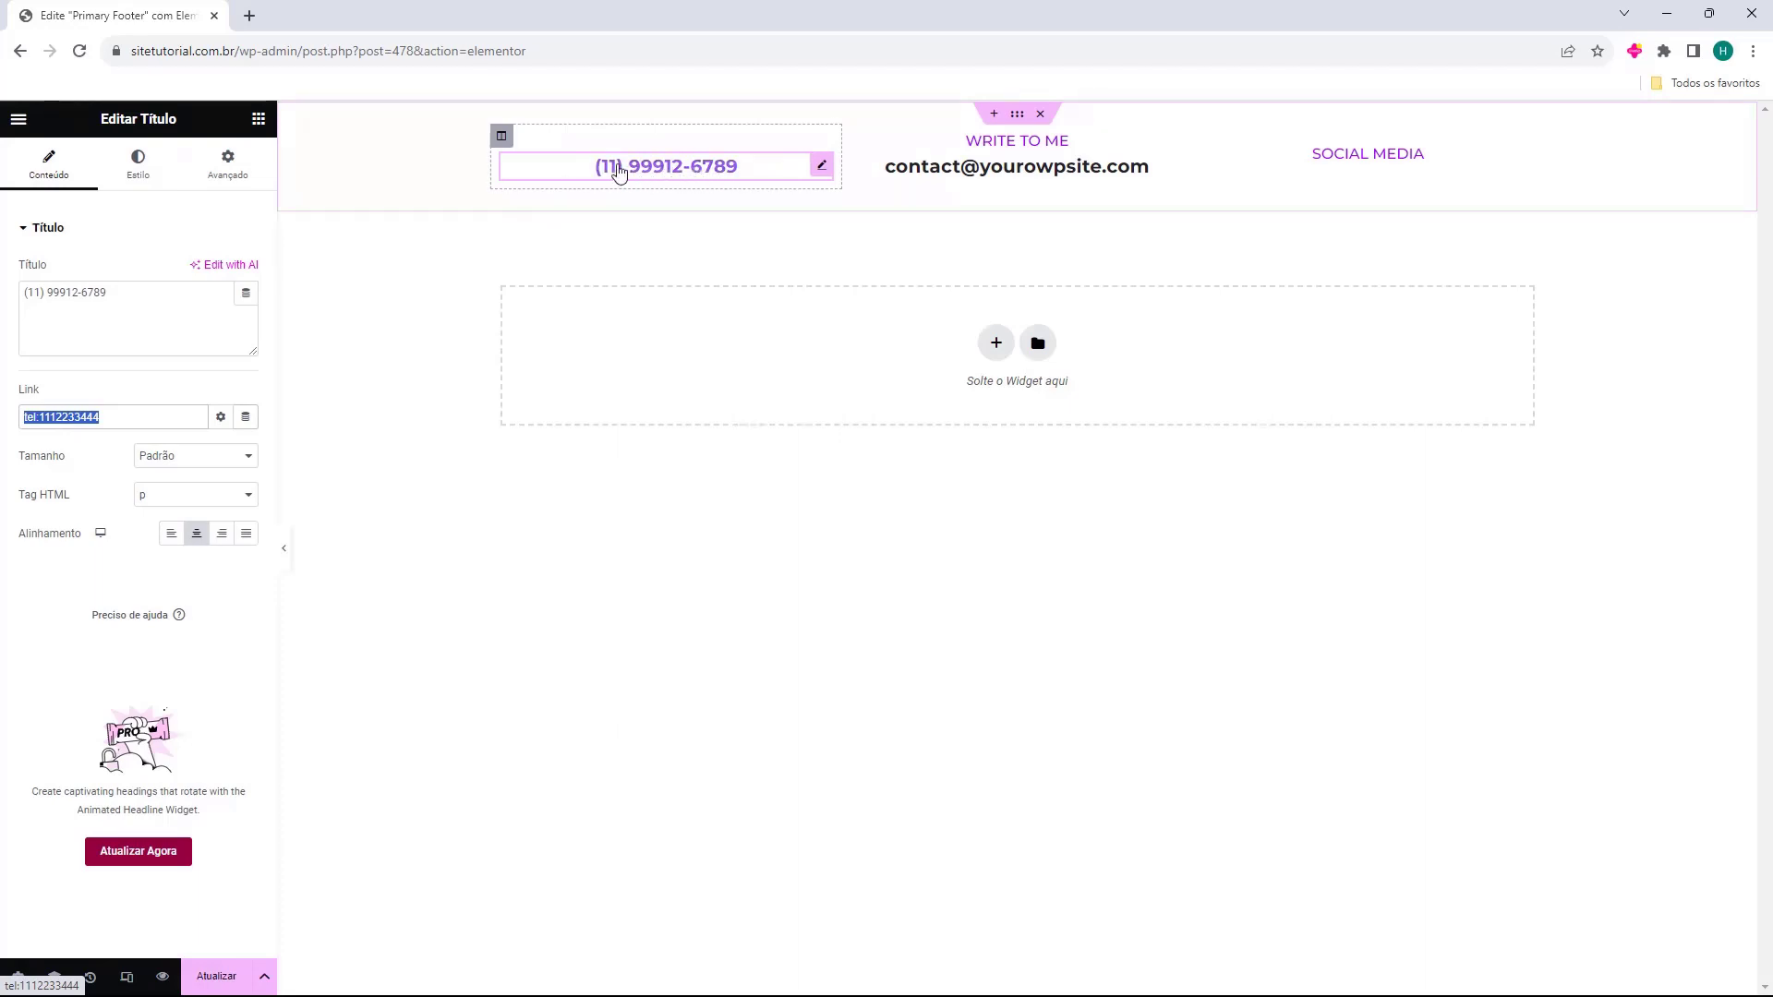
pyautogui.click(154, 414)
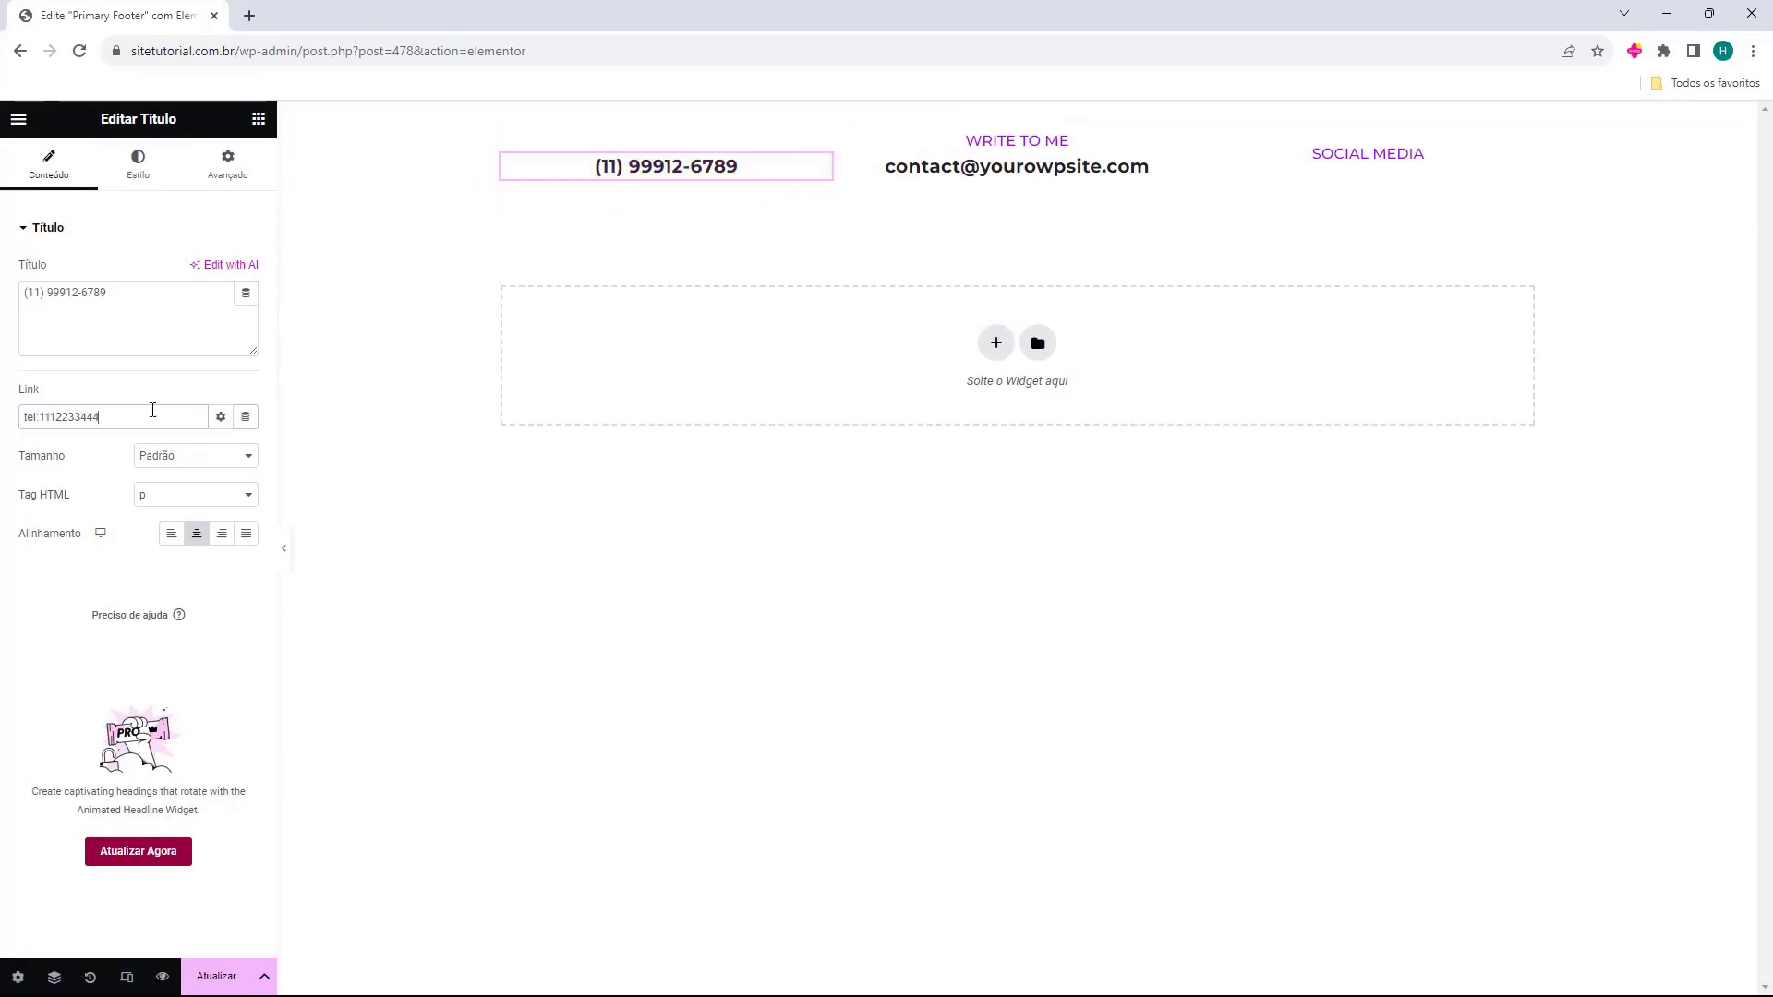
pyautogui.hotkey('ctrl', 'a')
pyautogui.press('BackSpace')
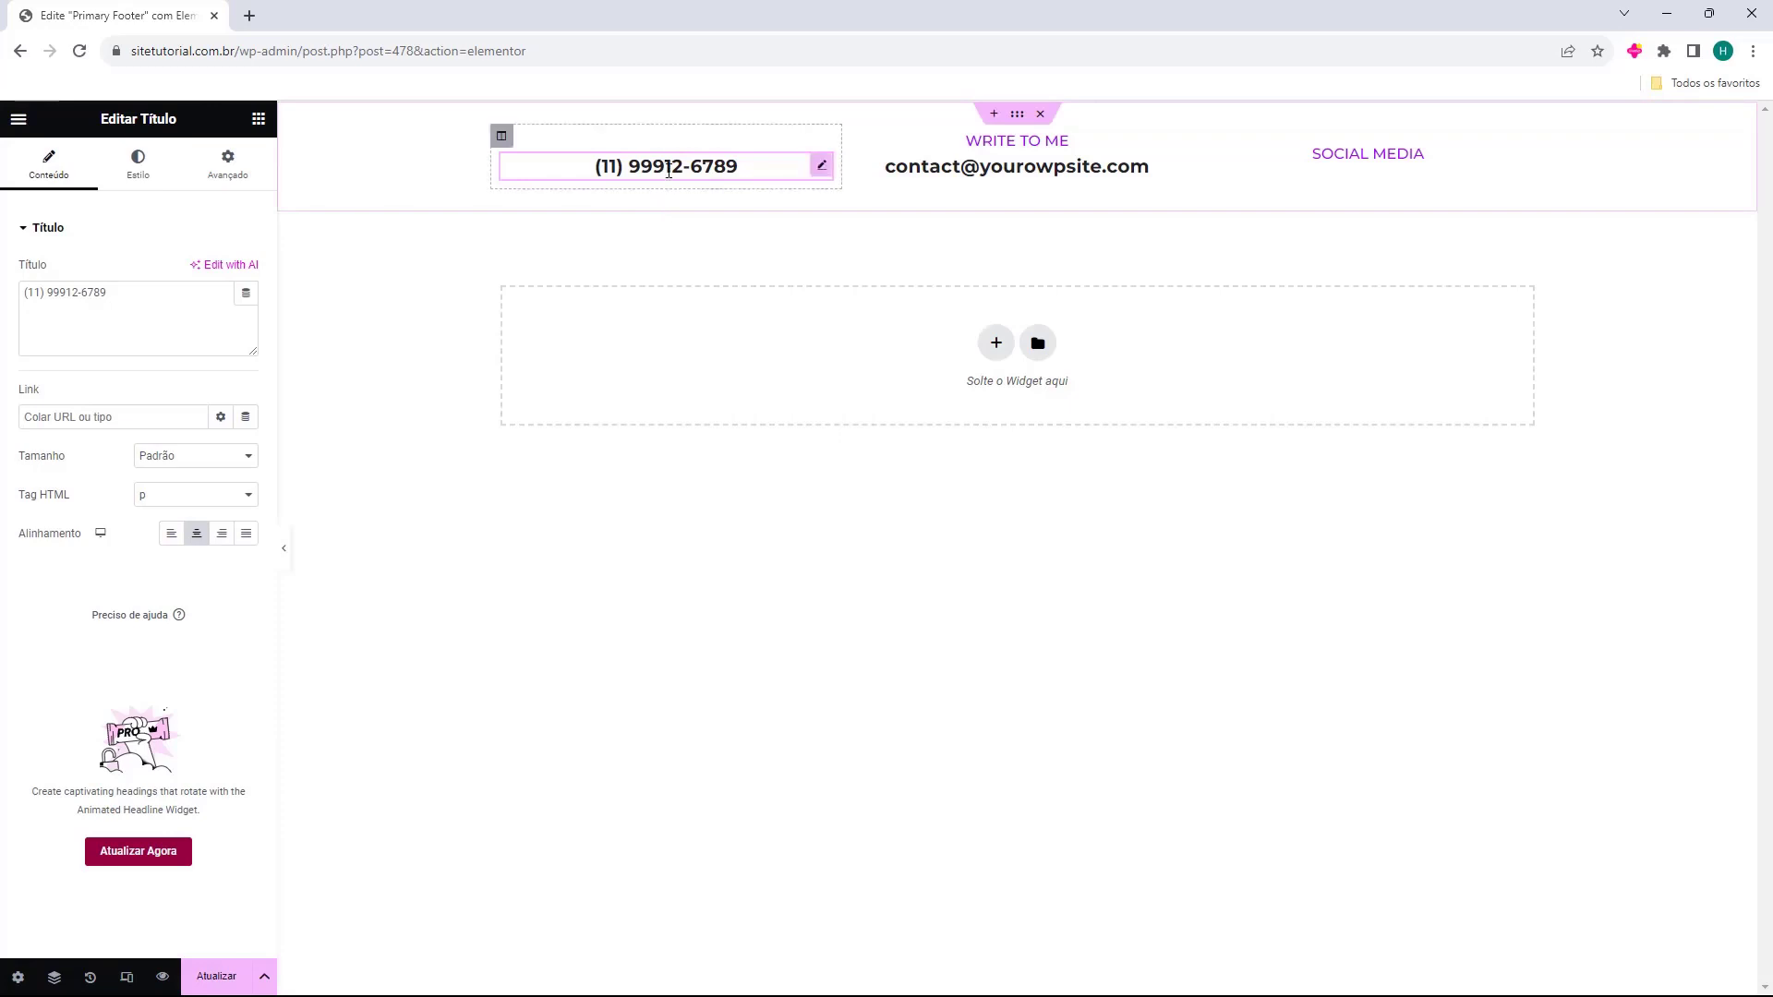
# Rename the WRITE TO ME heading to 'Meu e-mail' and make it white.
pyautogui.click(988, 142)
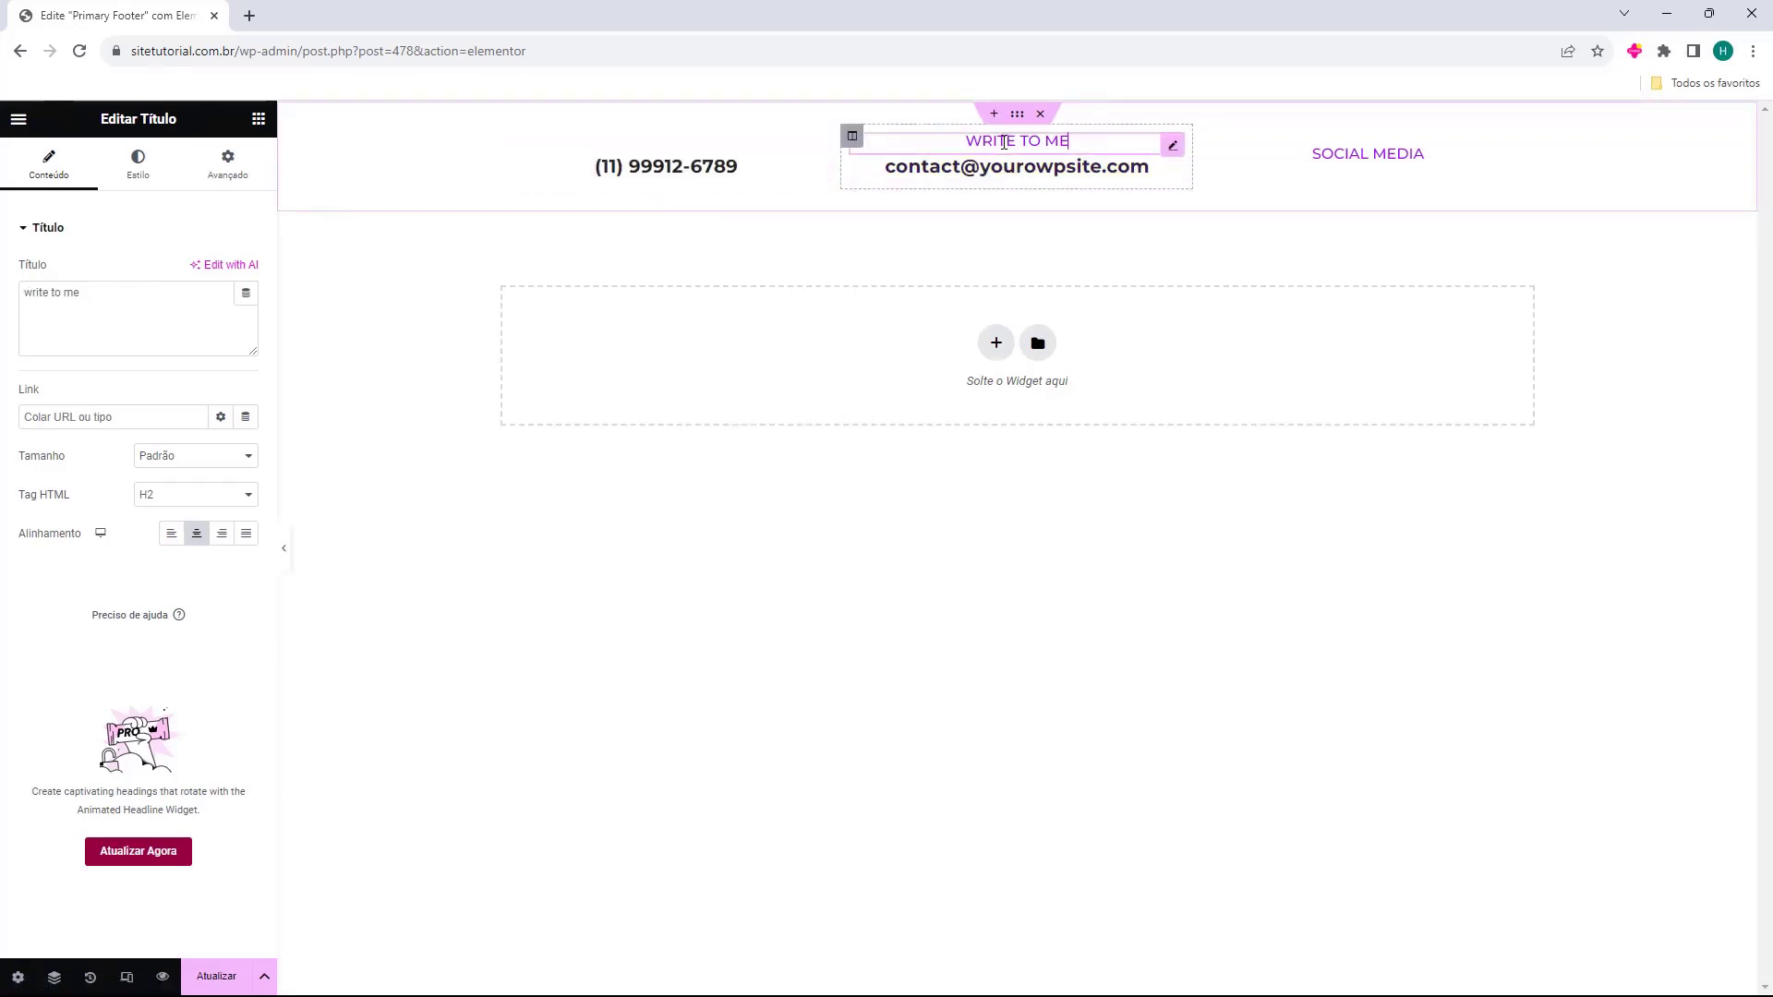
pyautogui.doubleClick(988, 141)
pyautogui.tripleClick(123, 288)
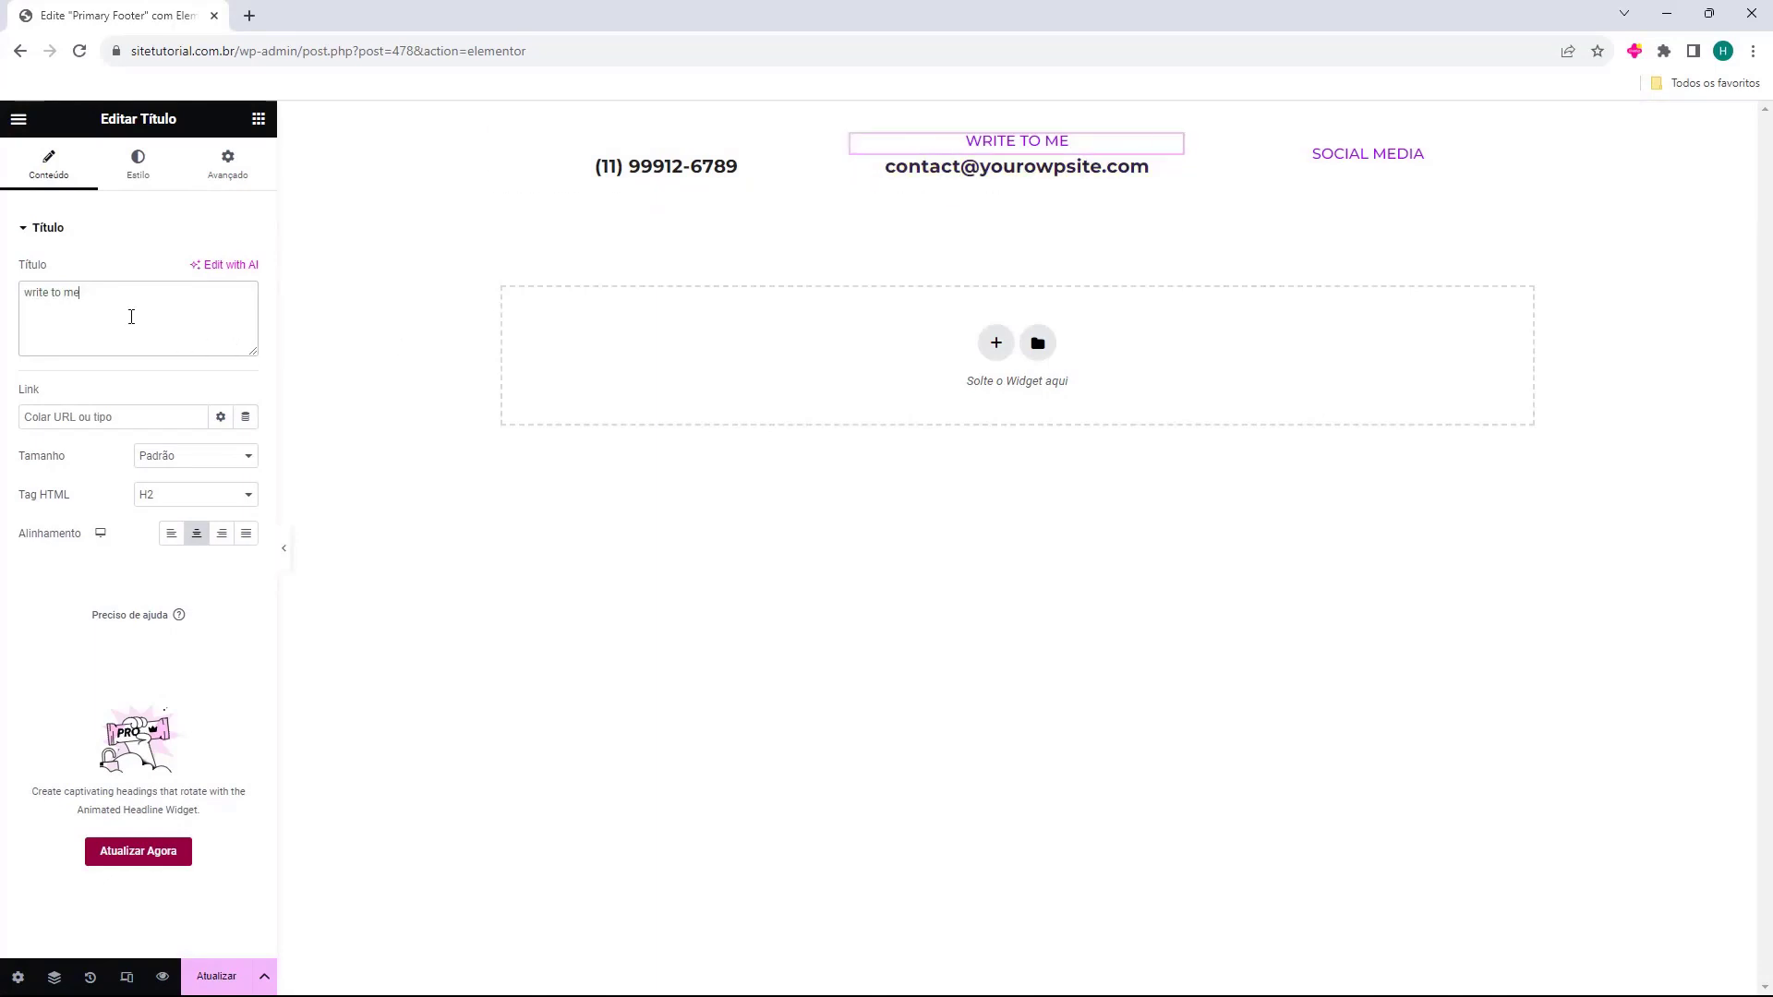
pyautogui.tripleClick(130, 317)
pyautogui.write('Meu e-mail')
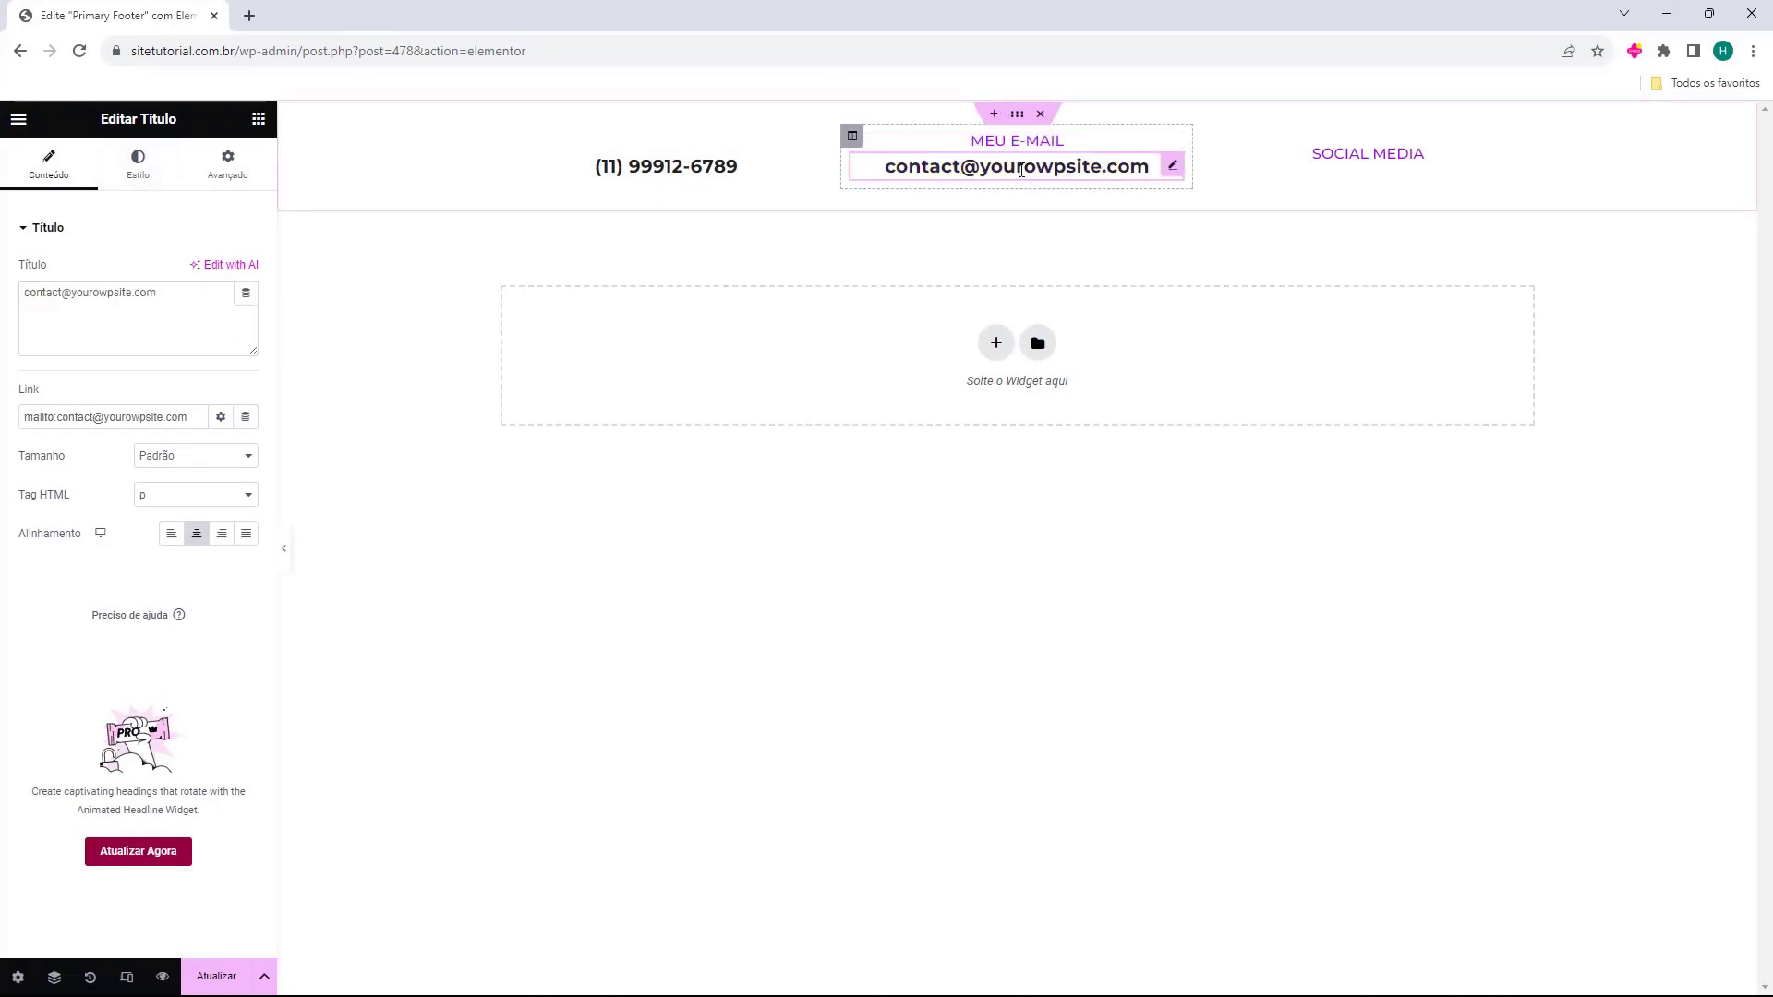
pyautogui.click(134, 183)
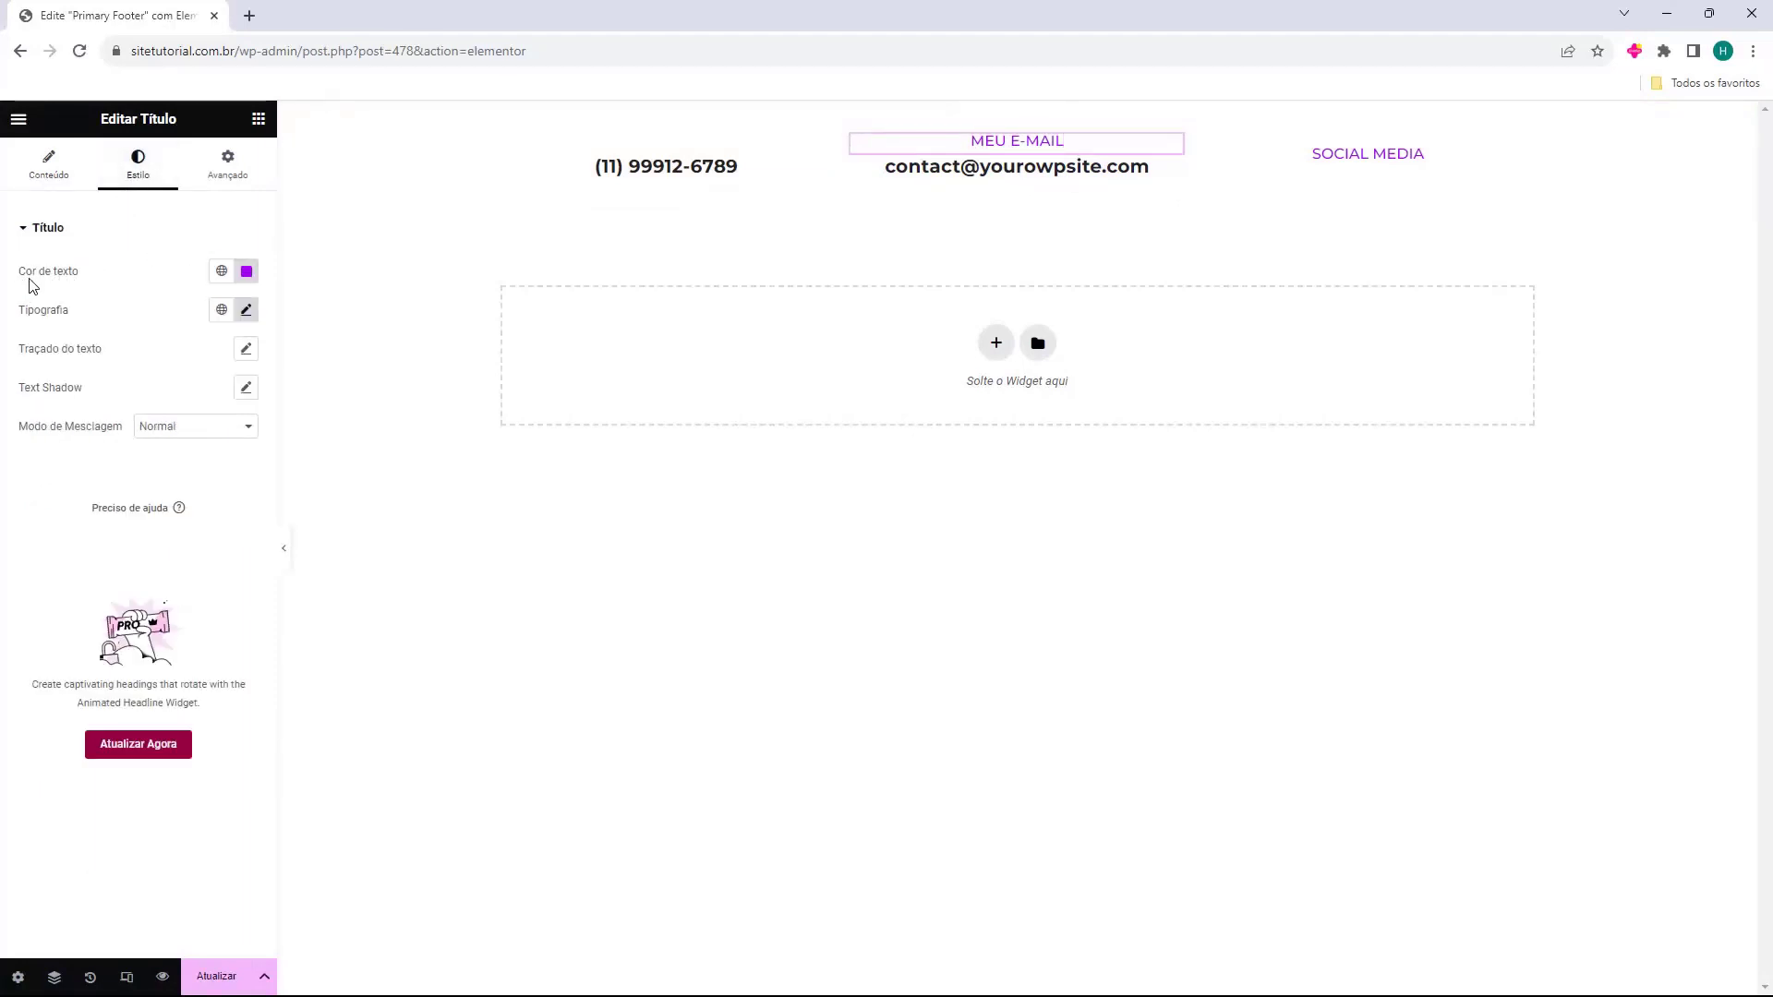
pyautogui.click(247, 270)
pyautogui.write('#FFFFFF')
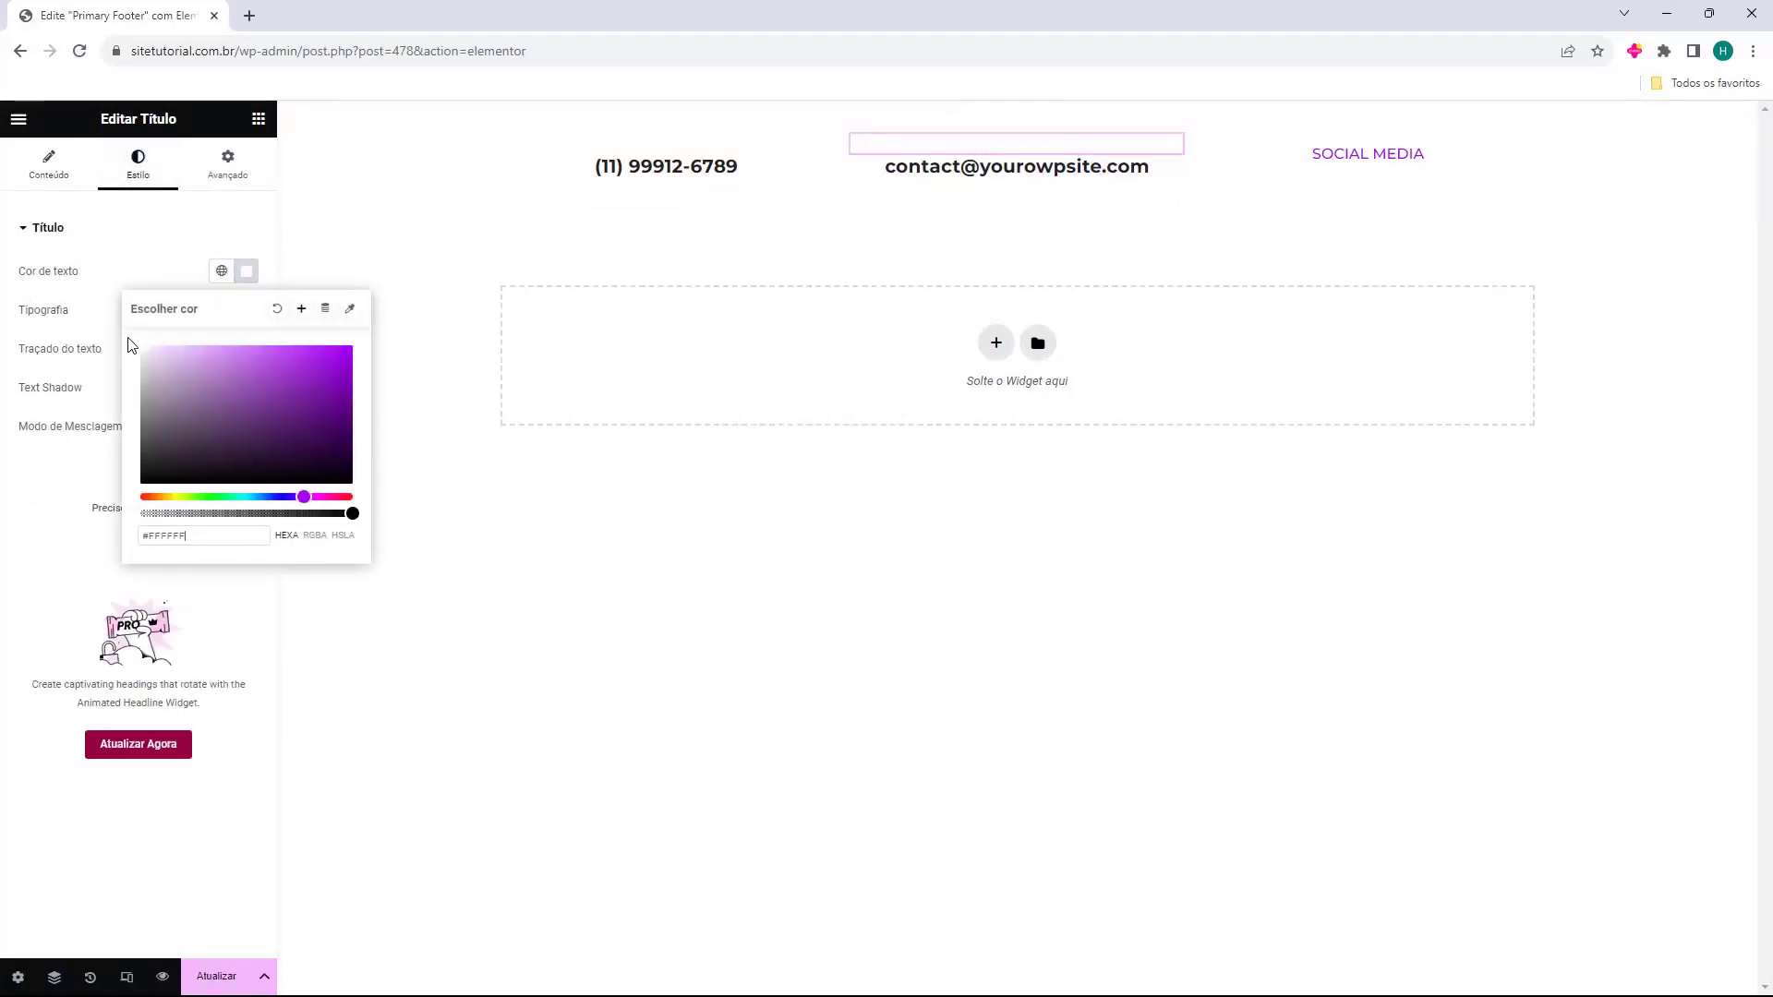
# Replace the old e-mail address with the site's contact e-mail and clear its link.
pyautogui.click(859, 162)
pyautogui.tripleClick(150, 305)
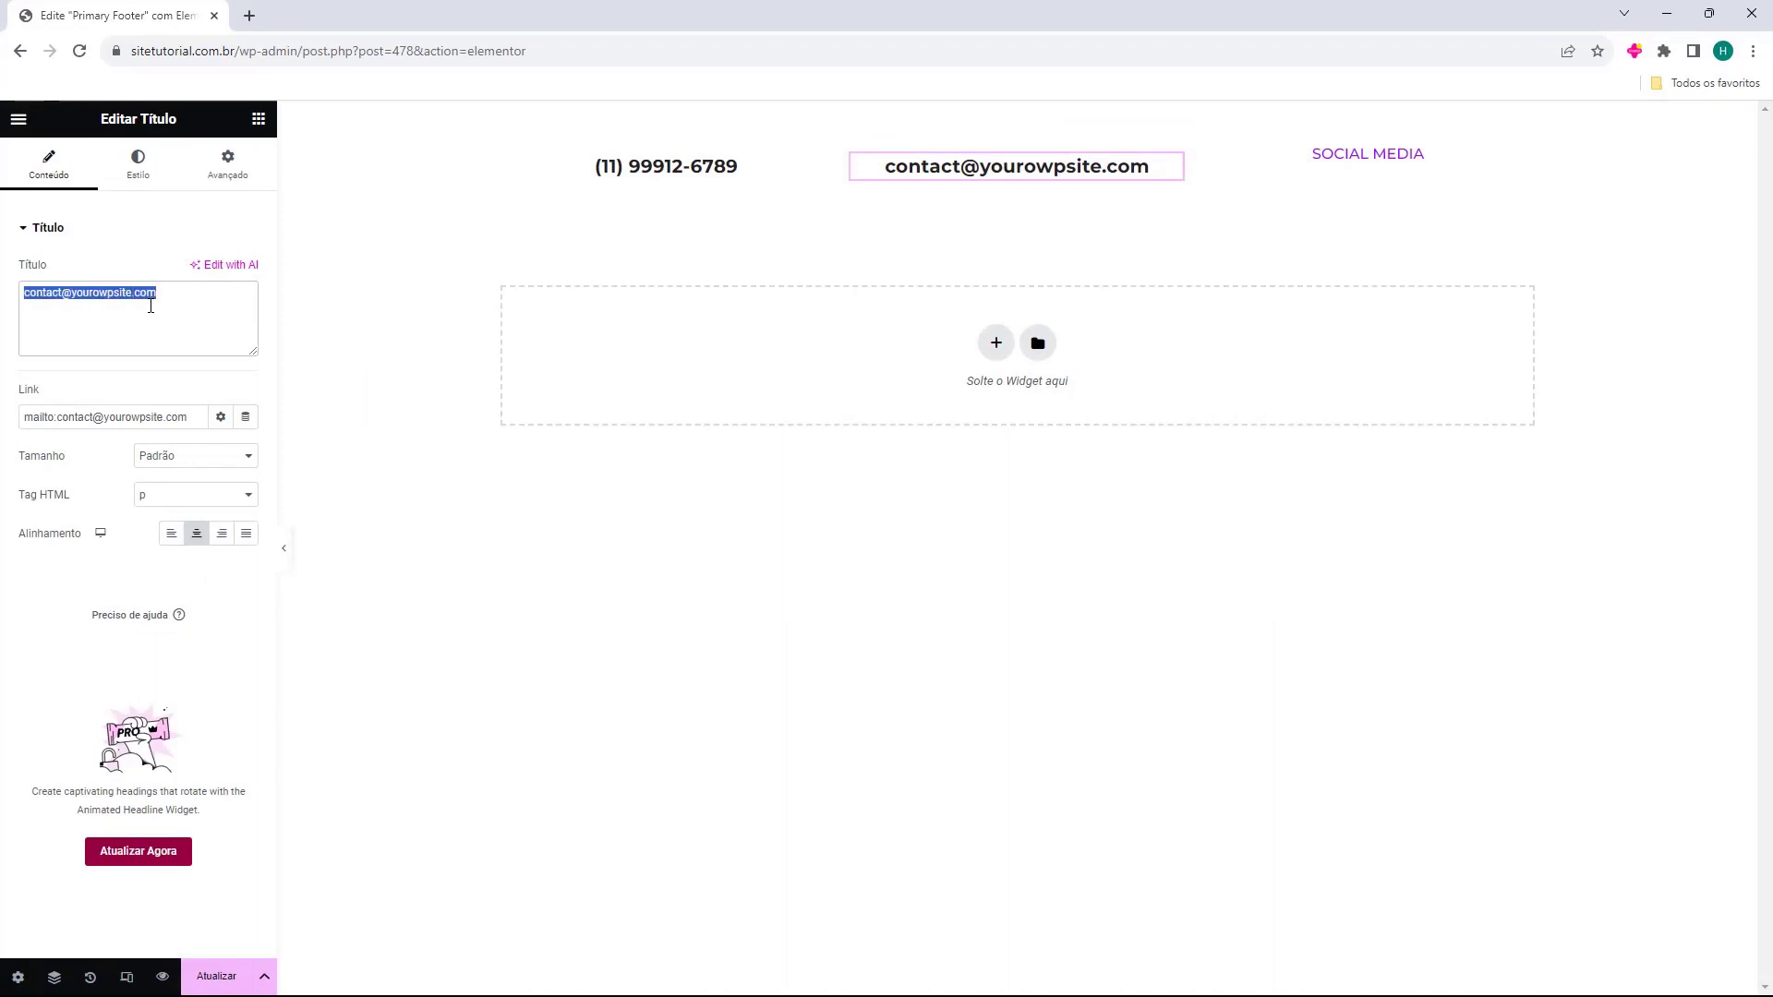
pyautogui.hotkey('ctrl', 'v')
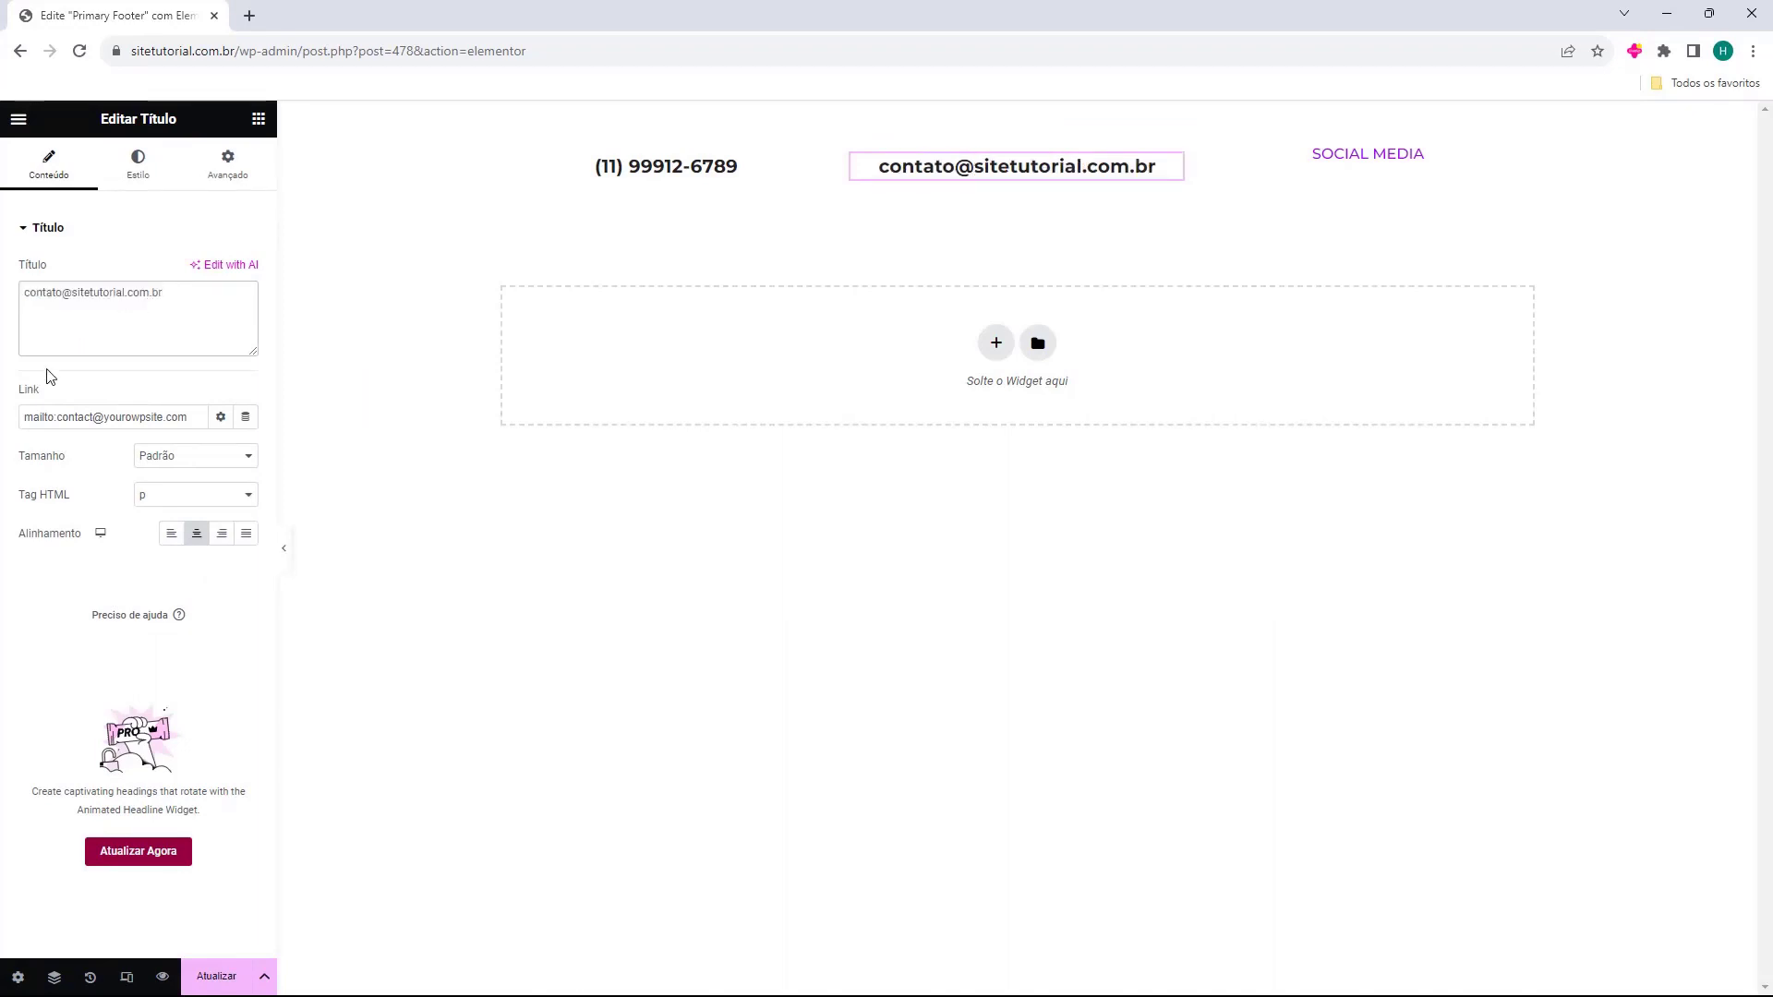
pyautogui.tripleClick(129, 417)
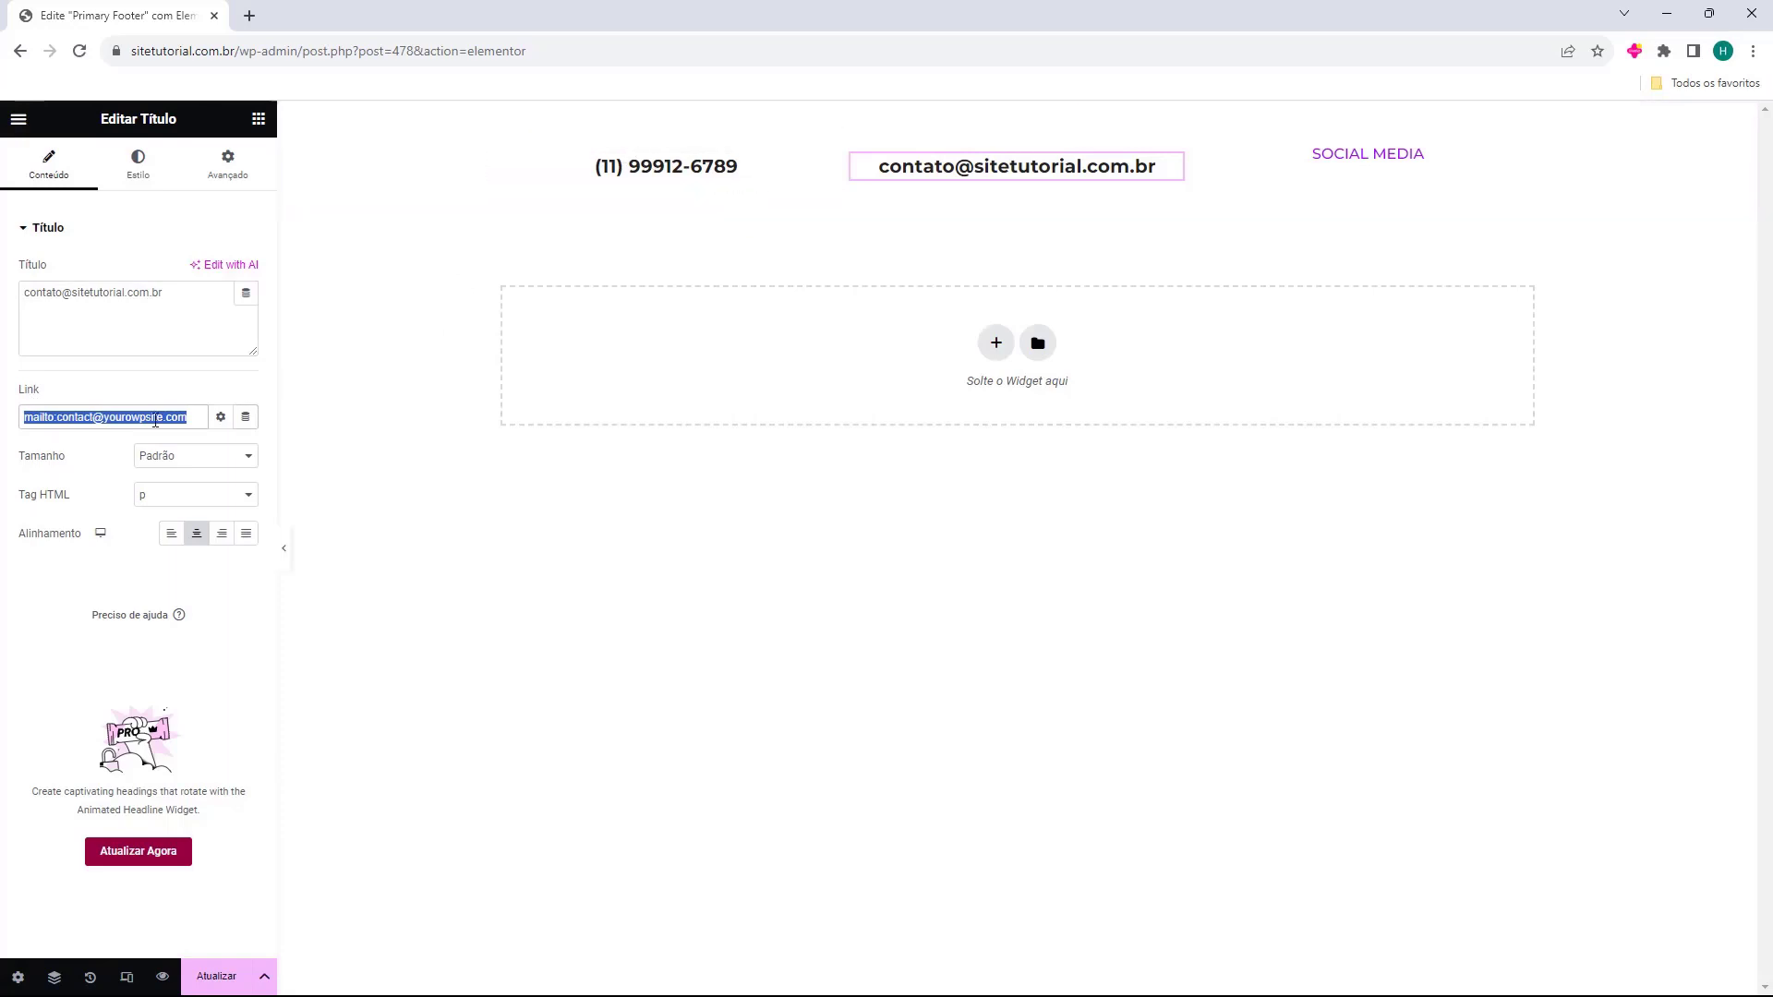
pyautogui.press('BackSpace')
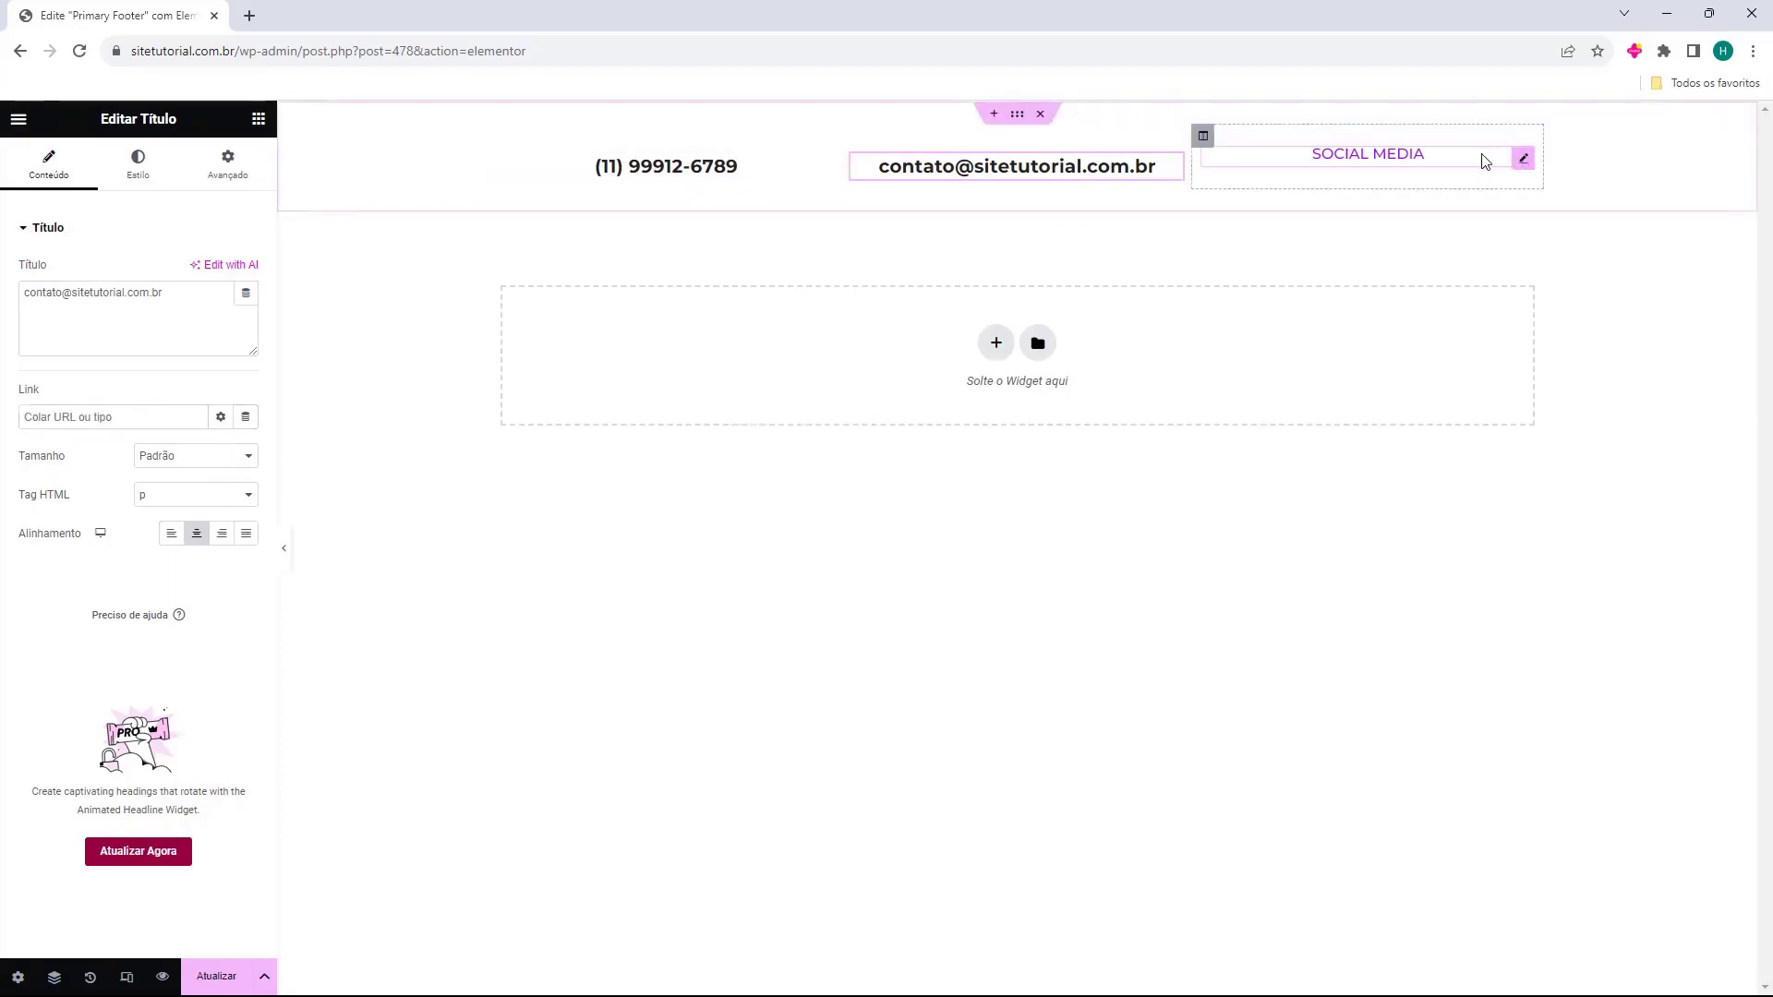
# Delete the SOCIAL MEDIA column and duplicate the e-mail column in its place.
pyautogui.click(1408, 175)
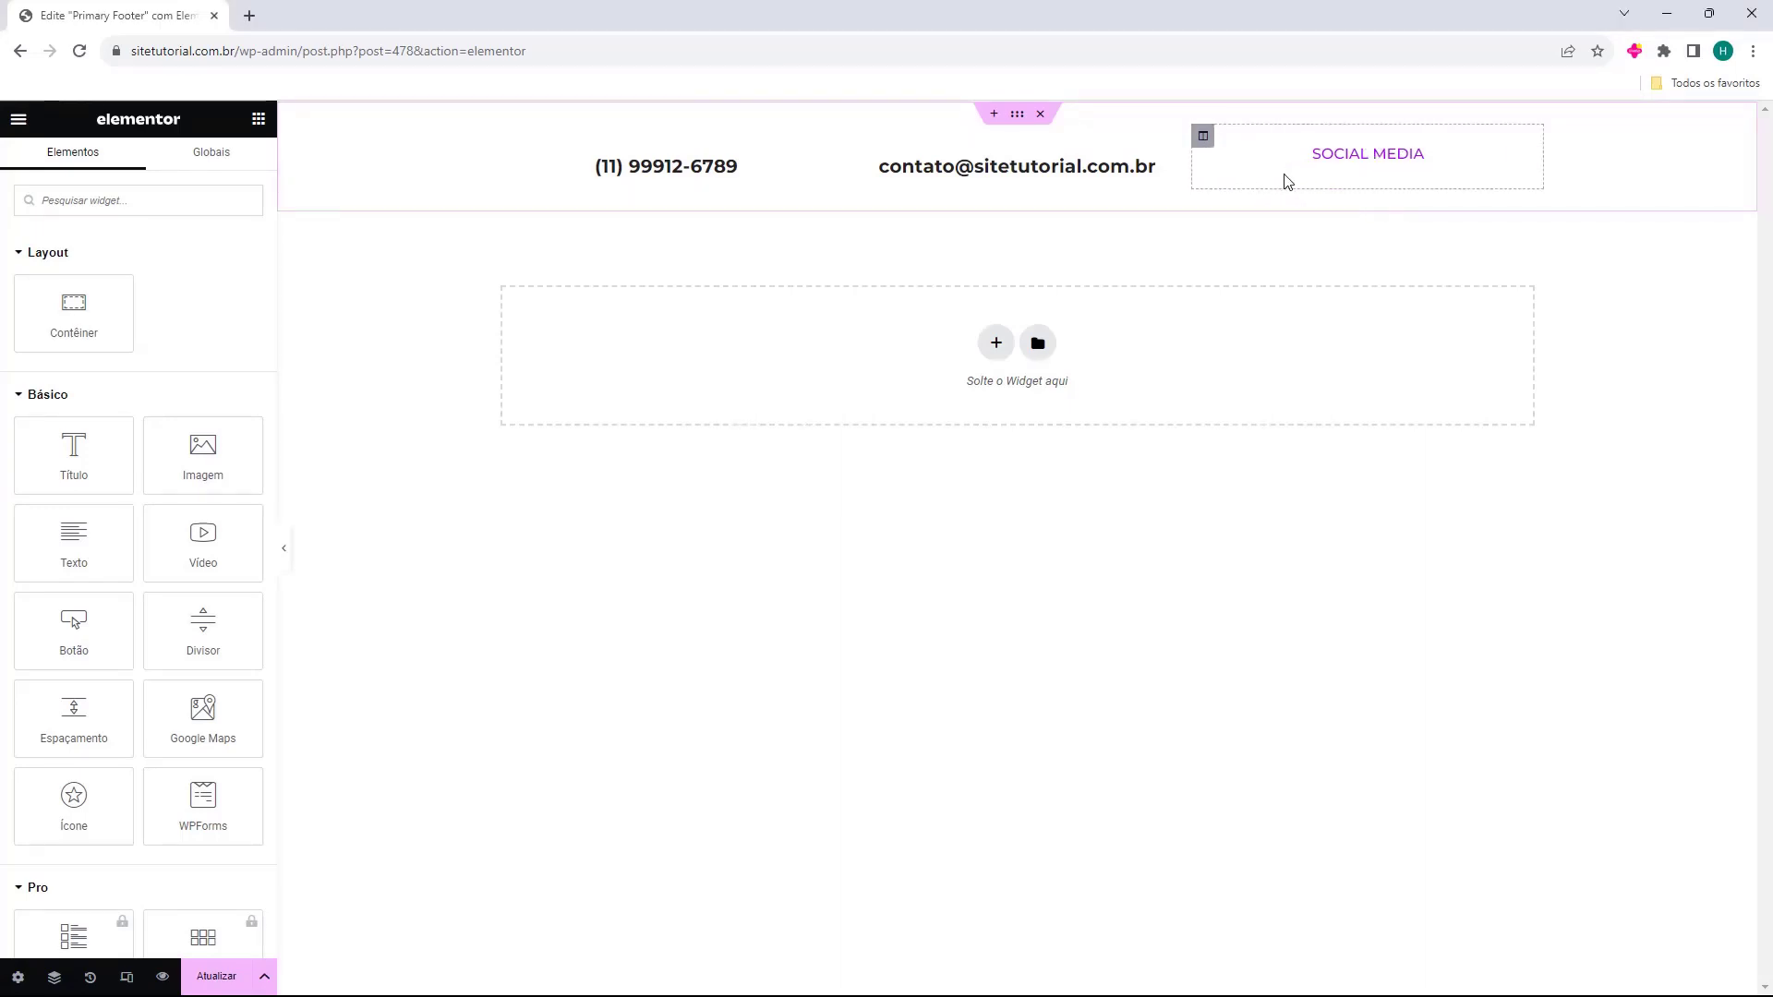
pyautogui.click(1203, 138)
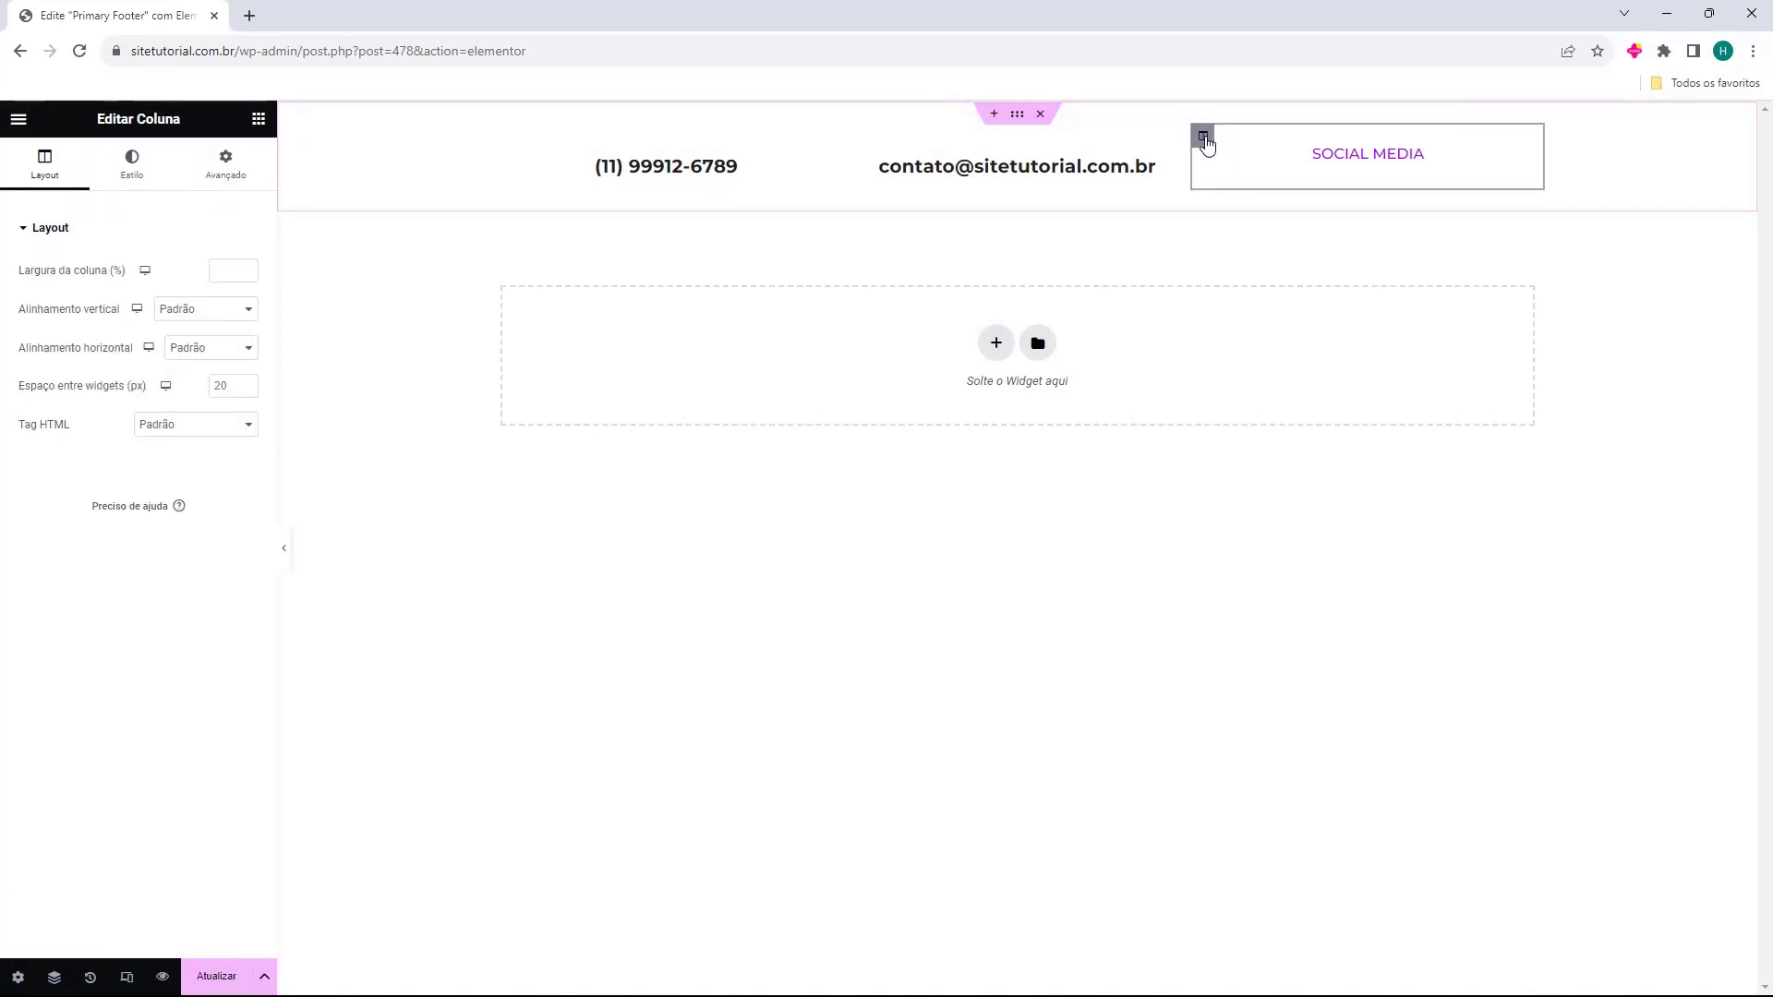
pyautogui.press('Delete')
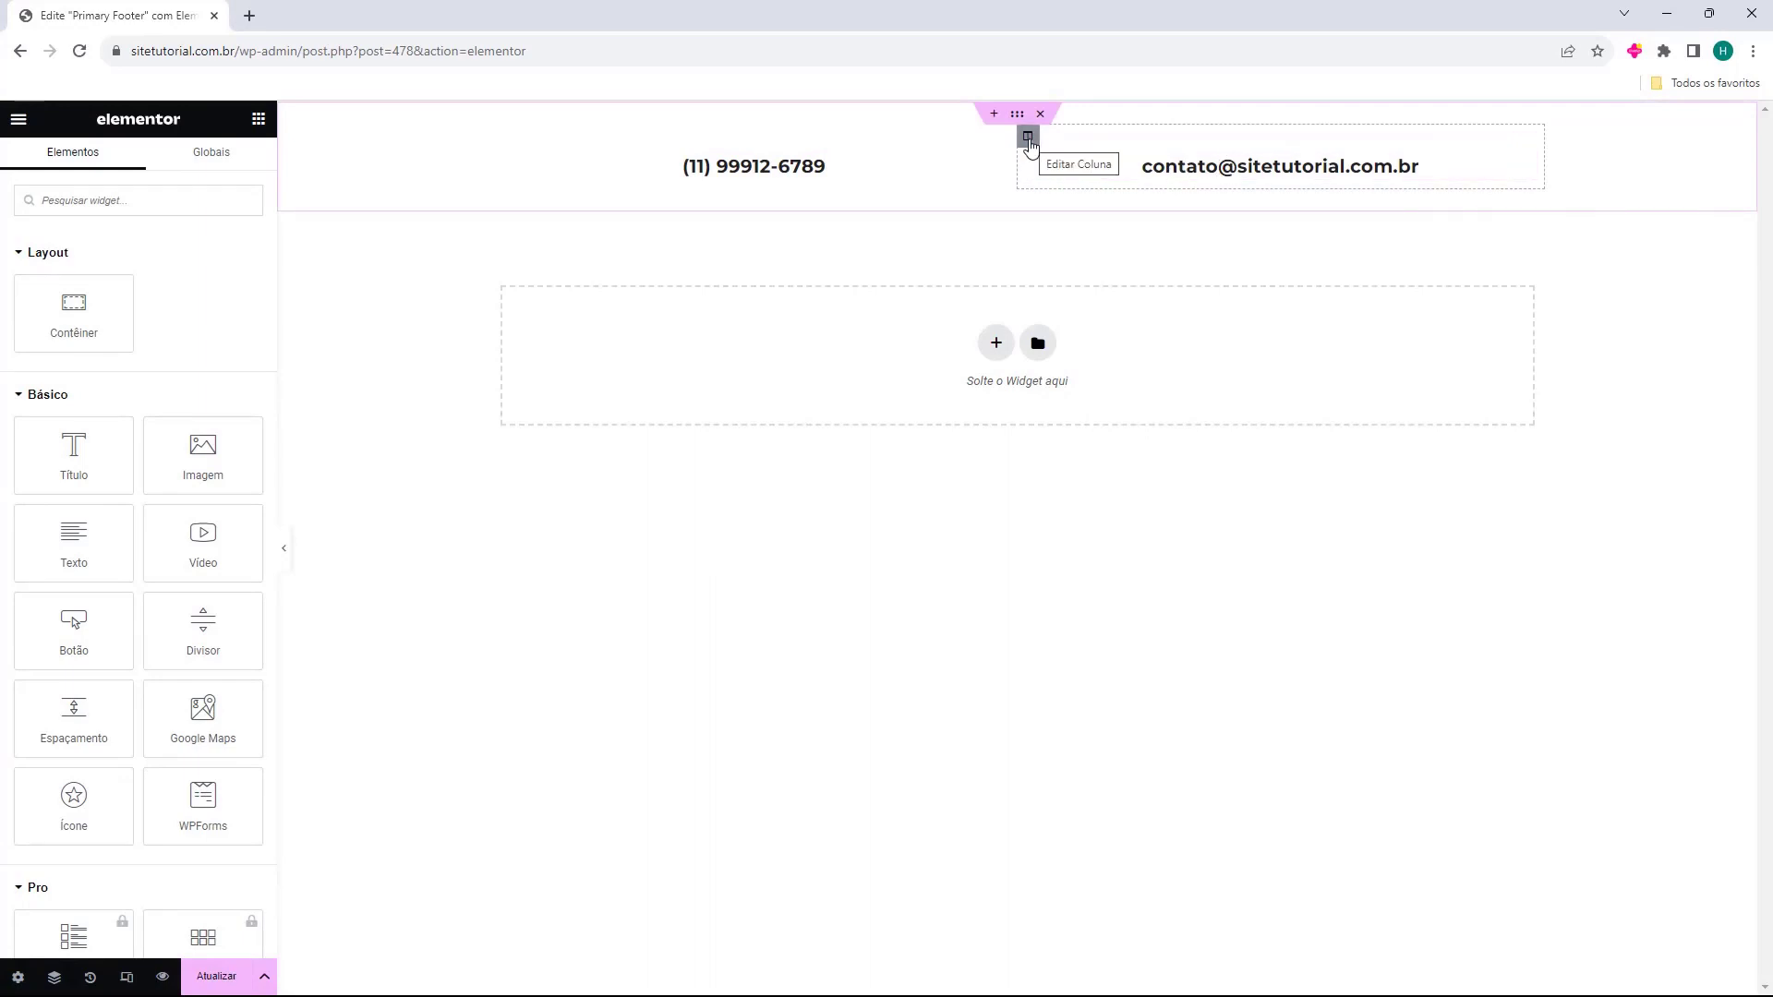
pyautogui.click(1029, 141)
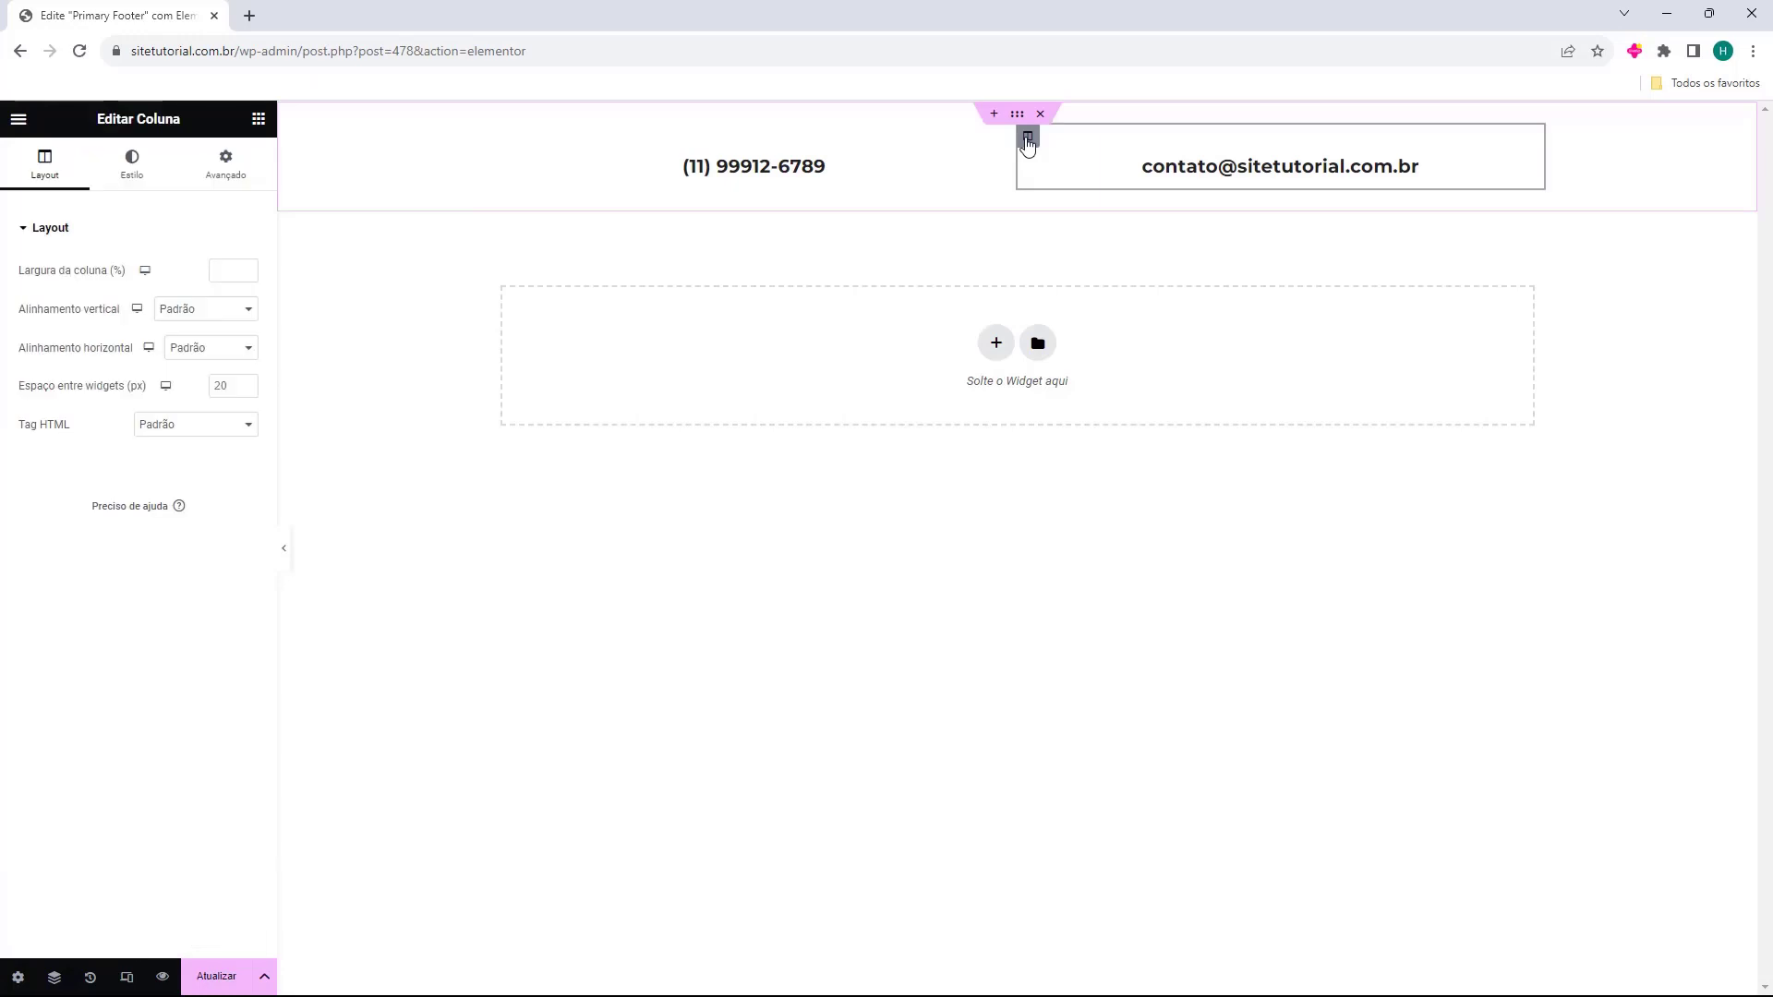
pyautogui.rightClick(1027, 145)
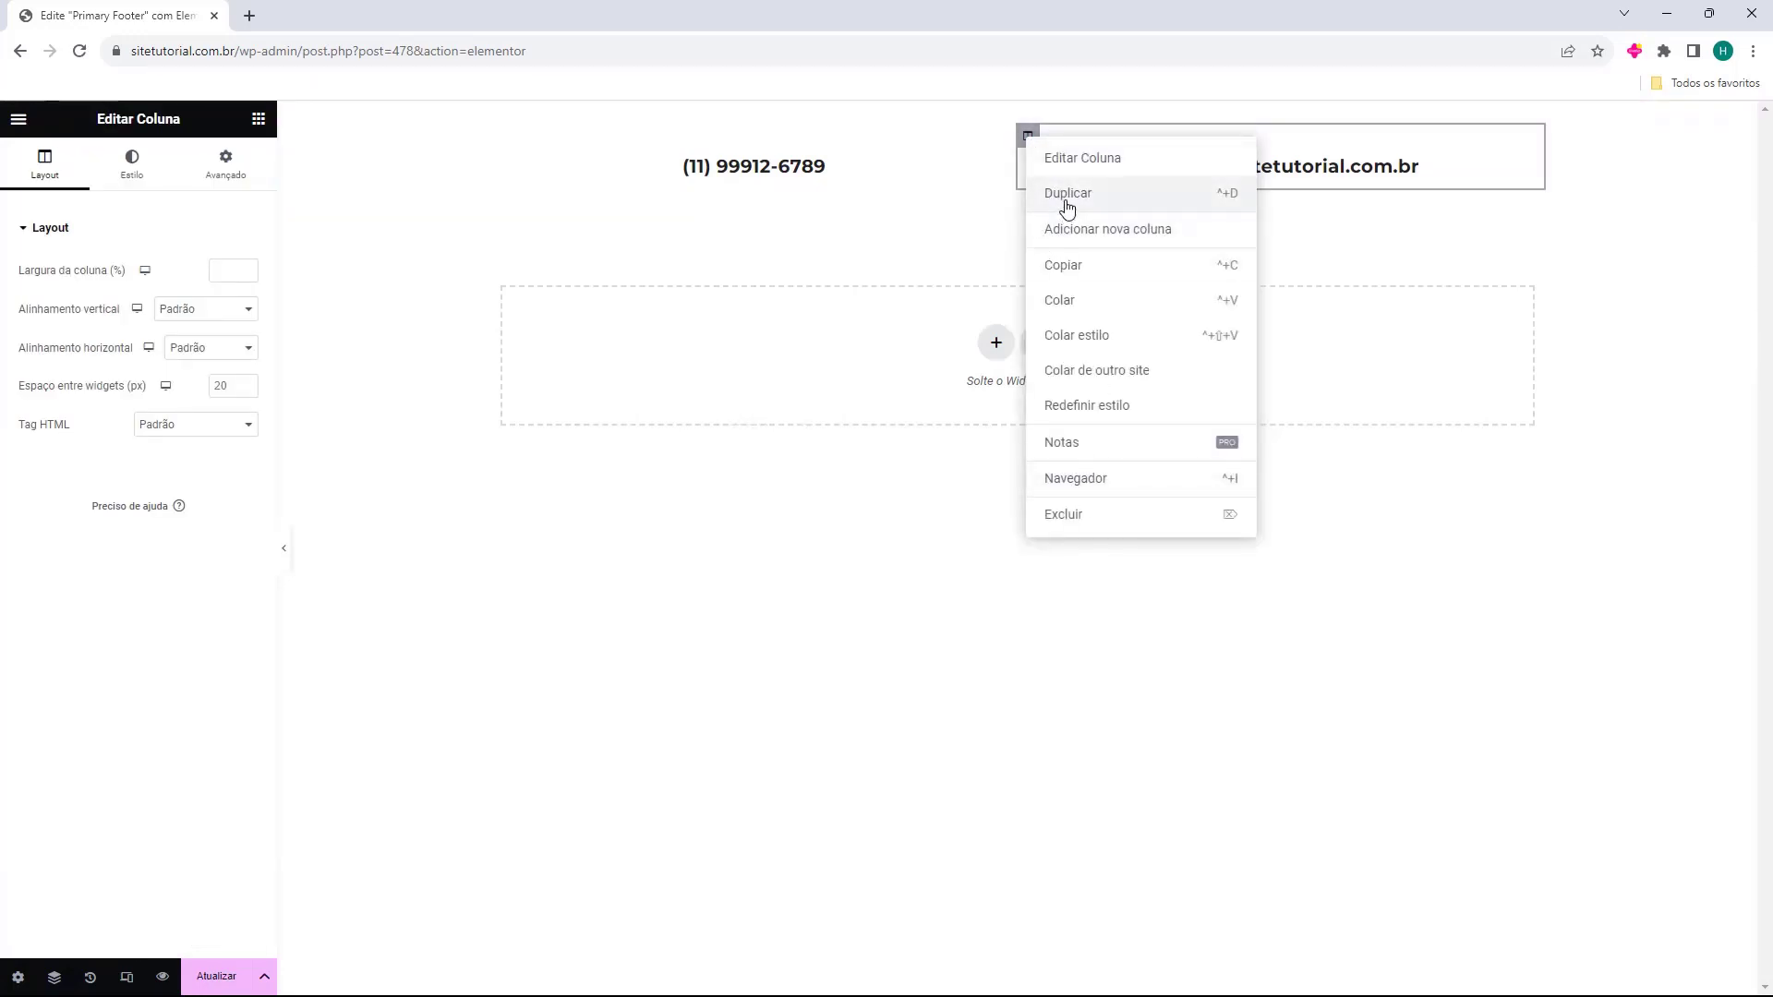
pyautogui.click(1067, 193)
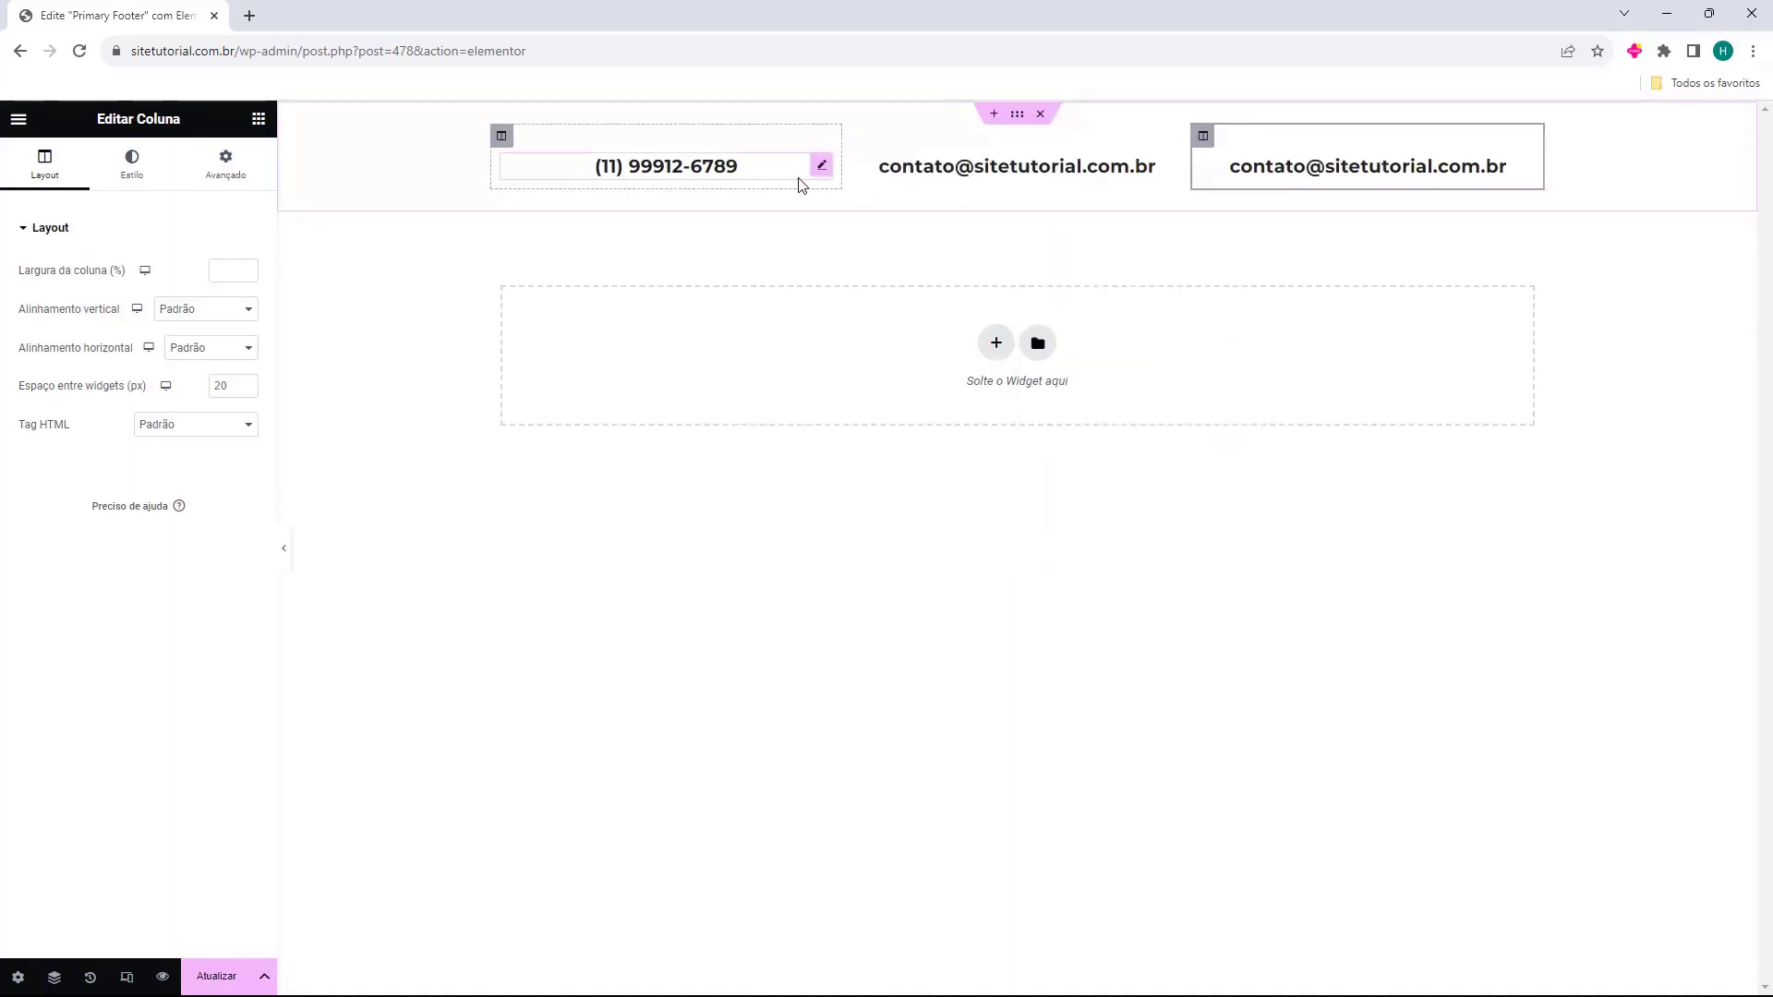
# Change the third column's heading to 'Redes Sociais'.
pyautogui.click(1345, 143)
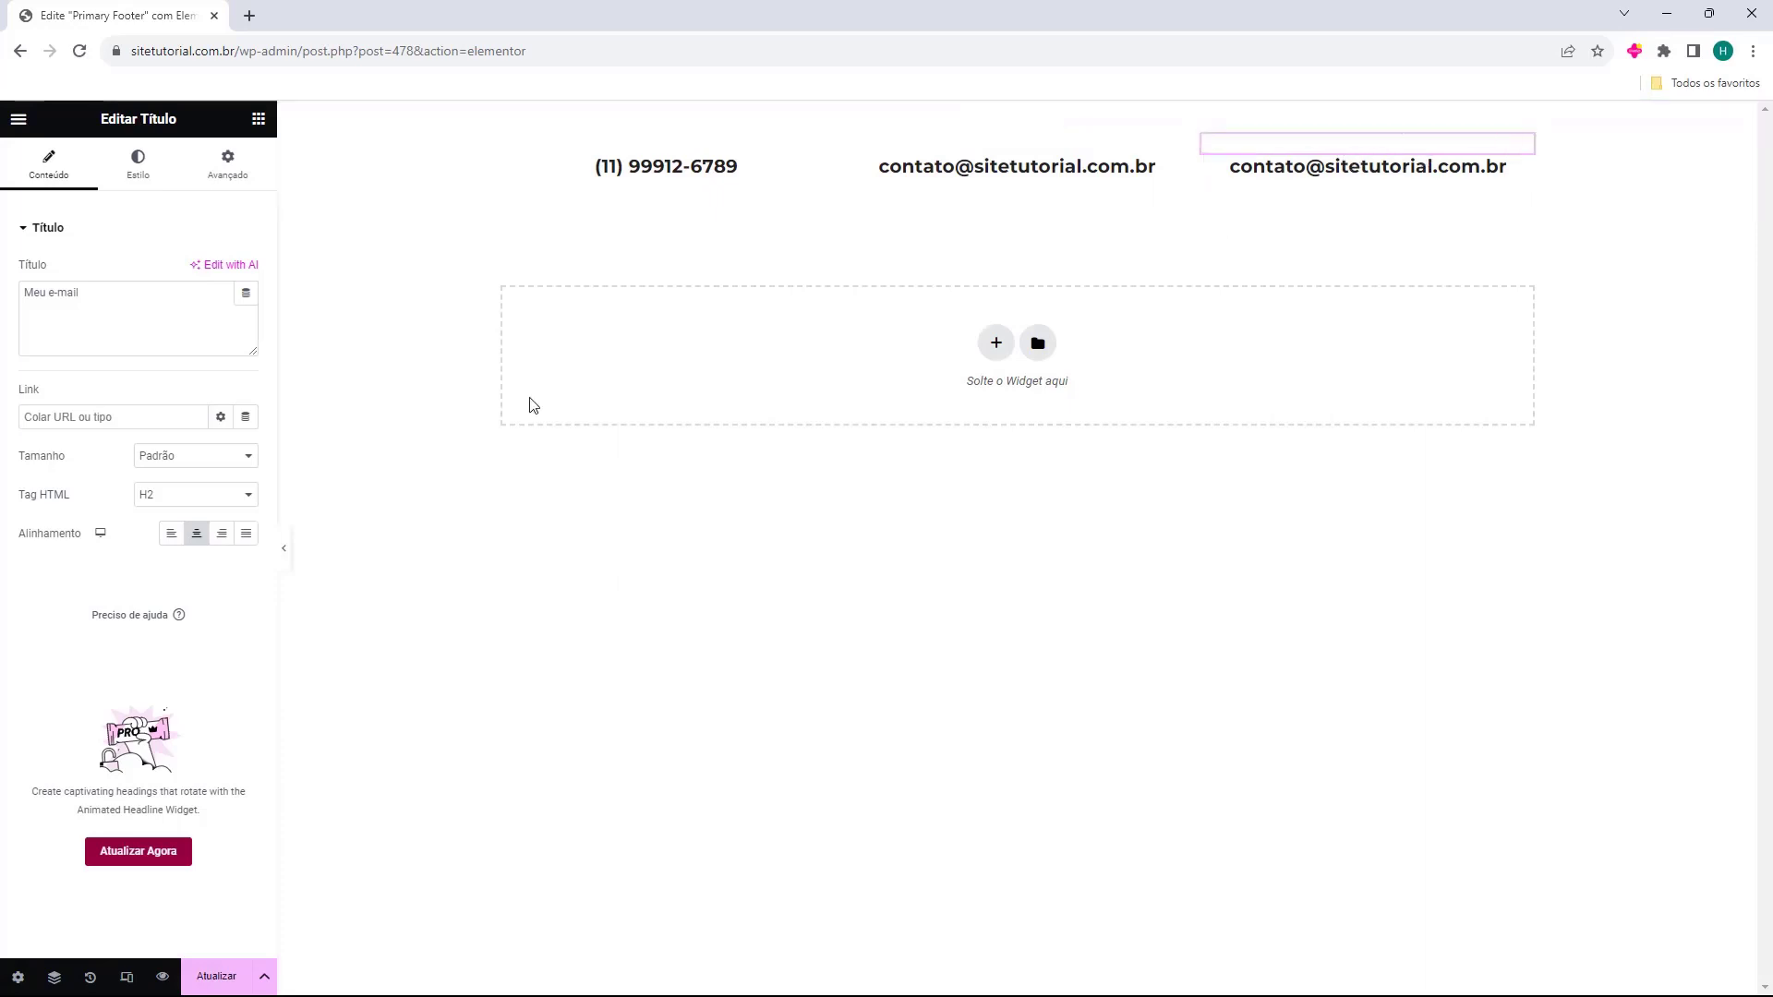
pyautogui.tripleClick(125, 306)
pyautogui.write('Redes Sociais')
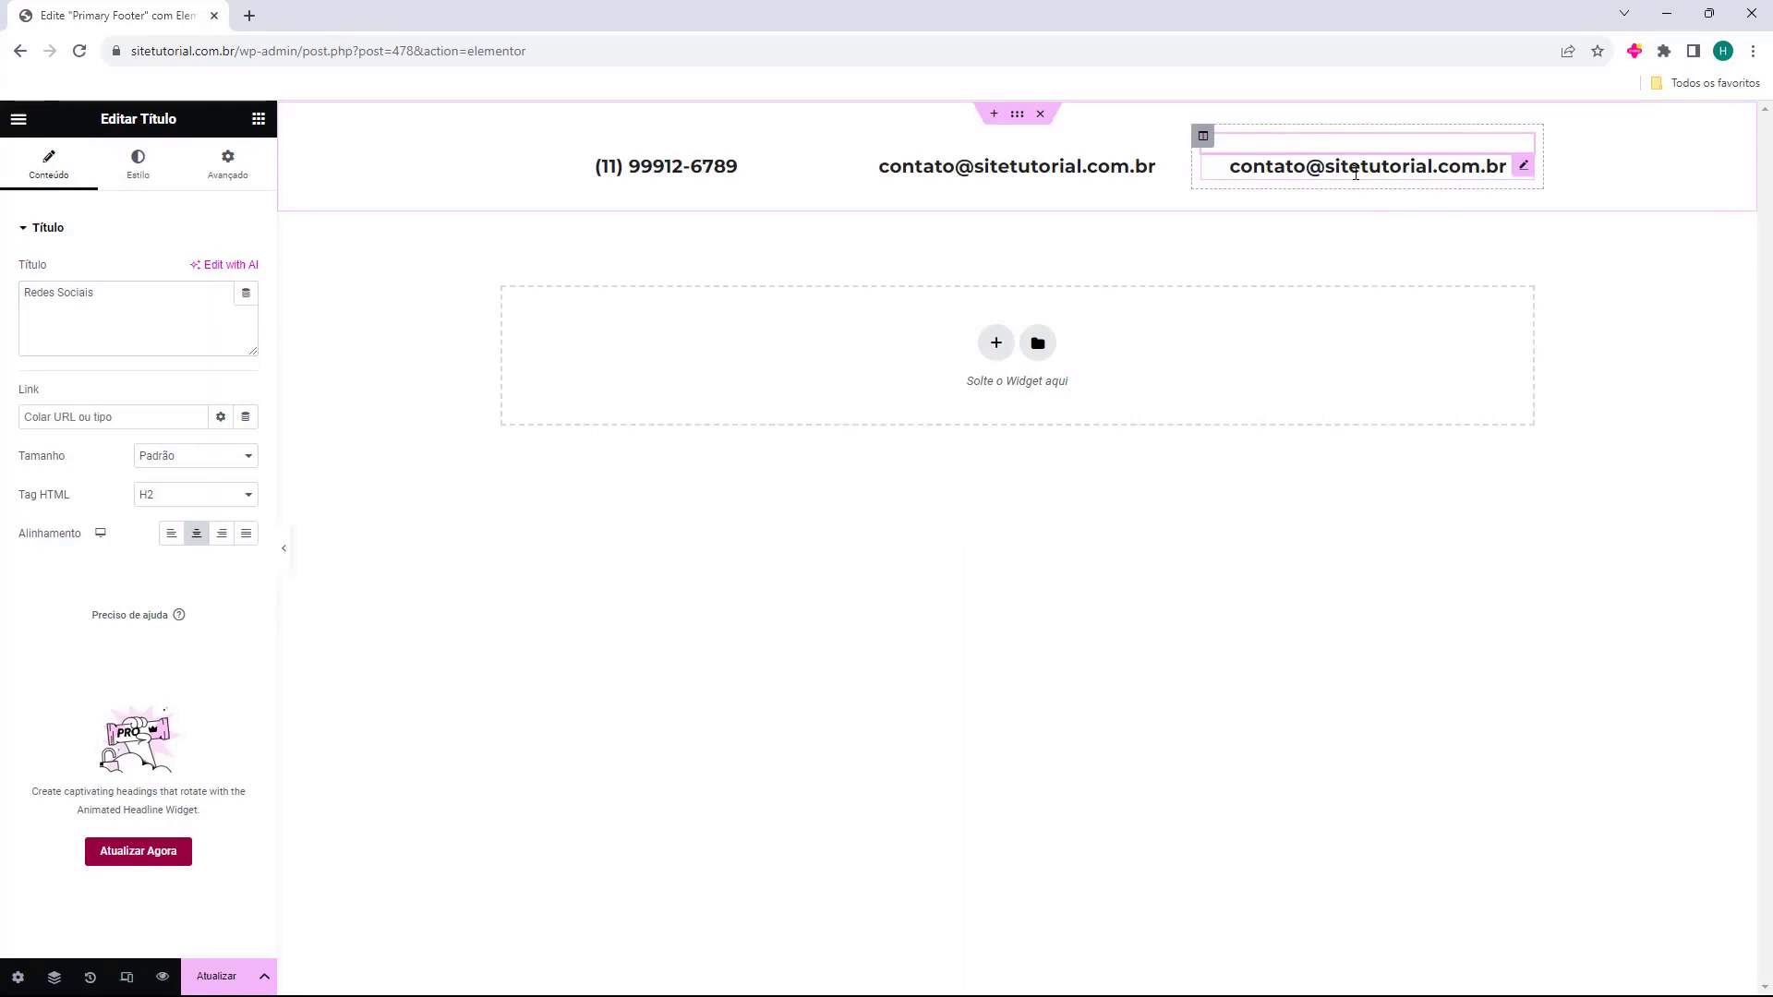
pyautogui.click(1355, 172)
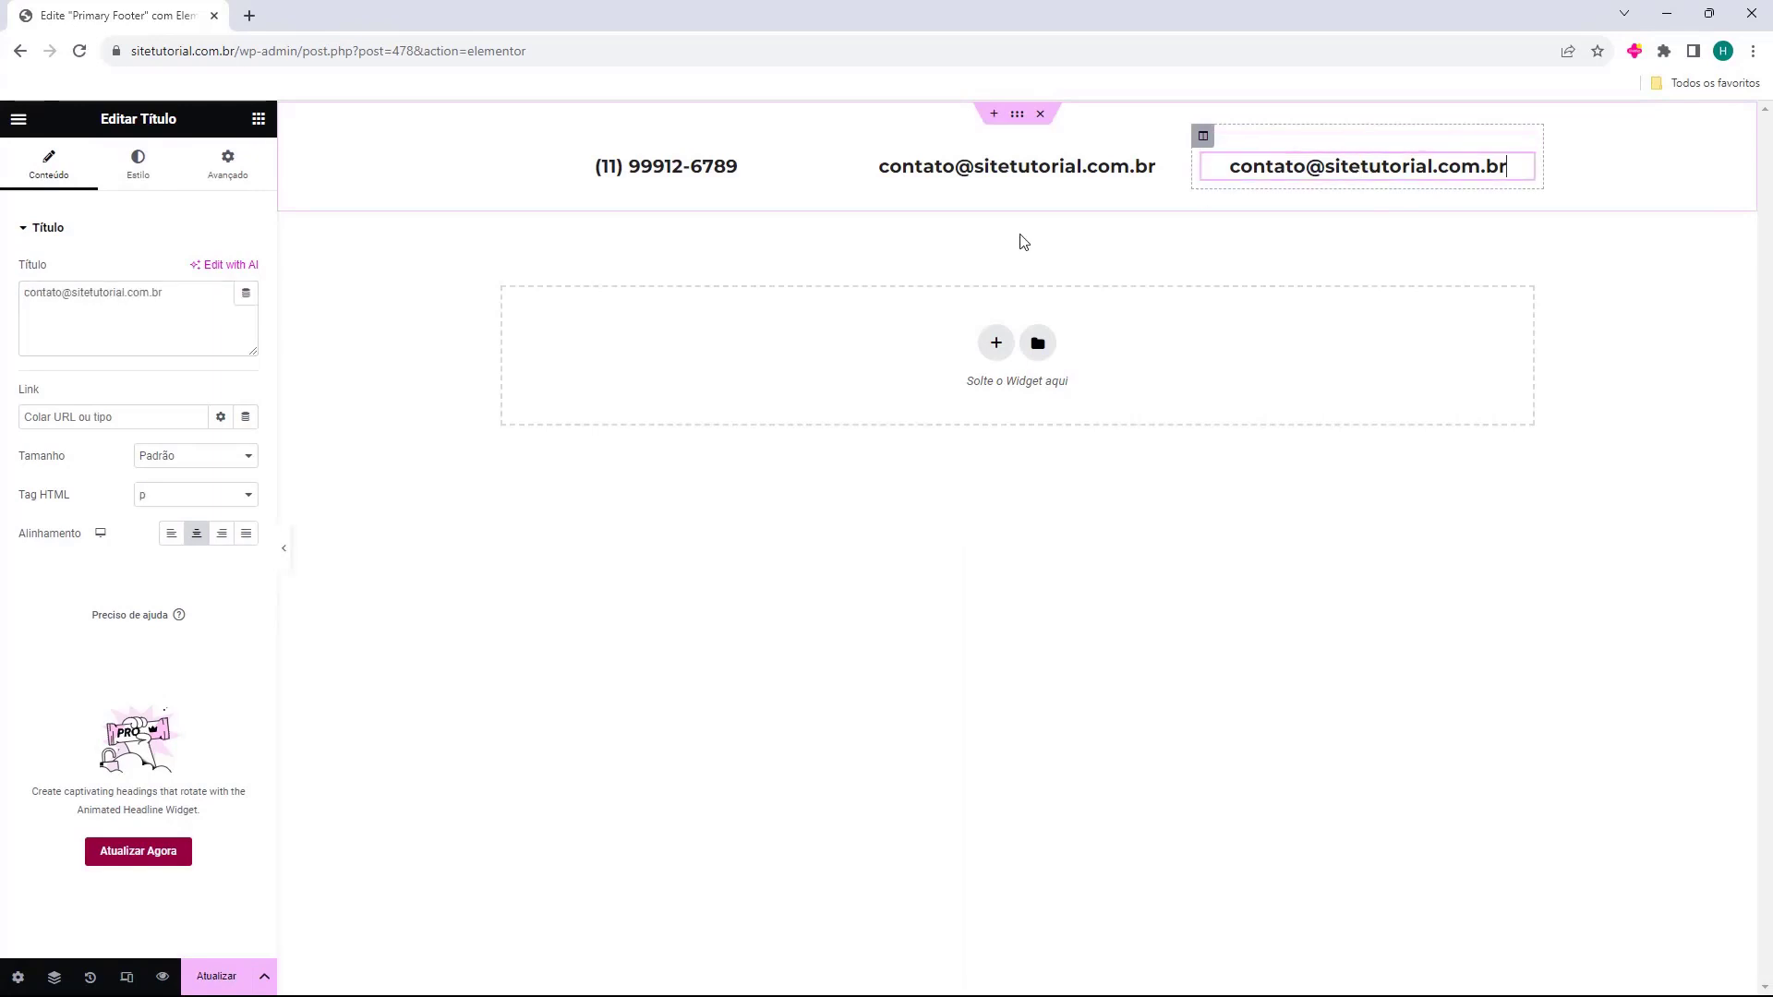
pyautogui.tripleClick(59, 293)
pyautogui.write('@Sitetutorial')
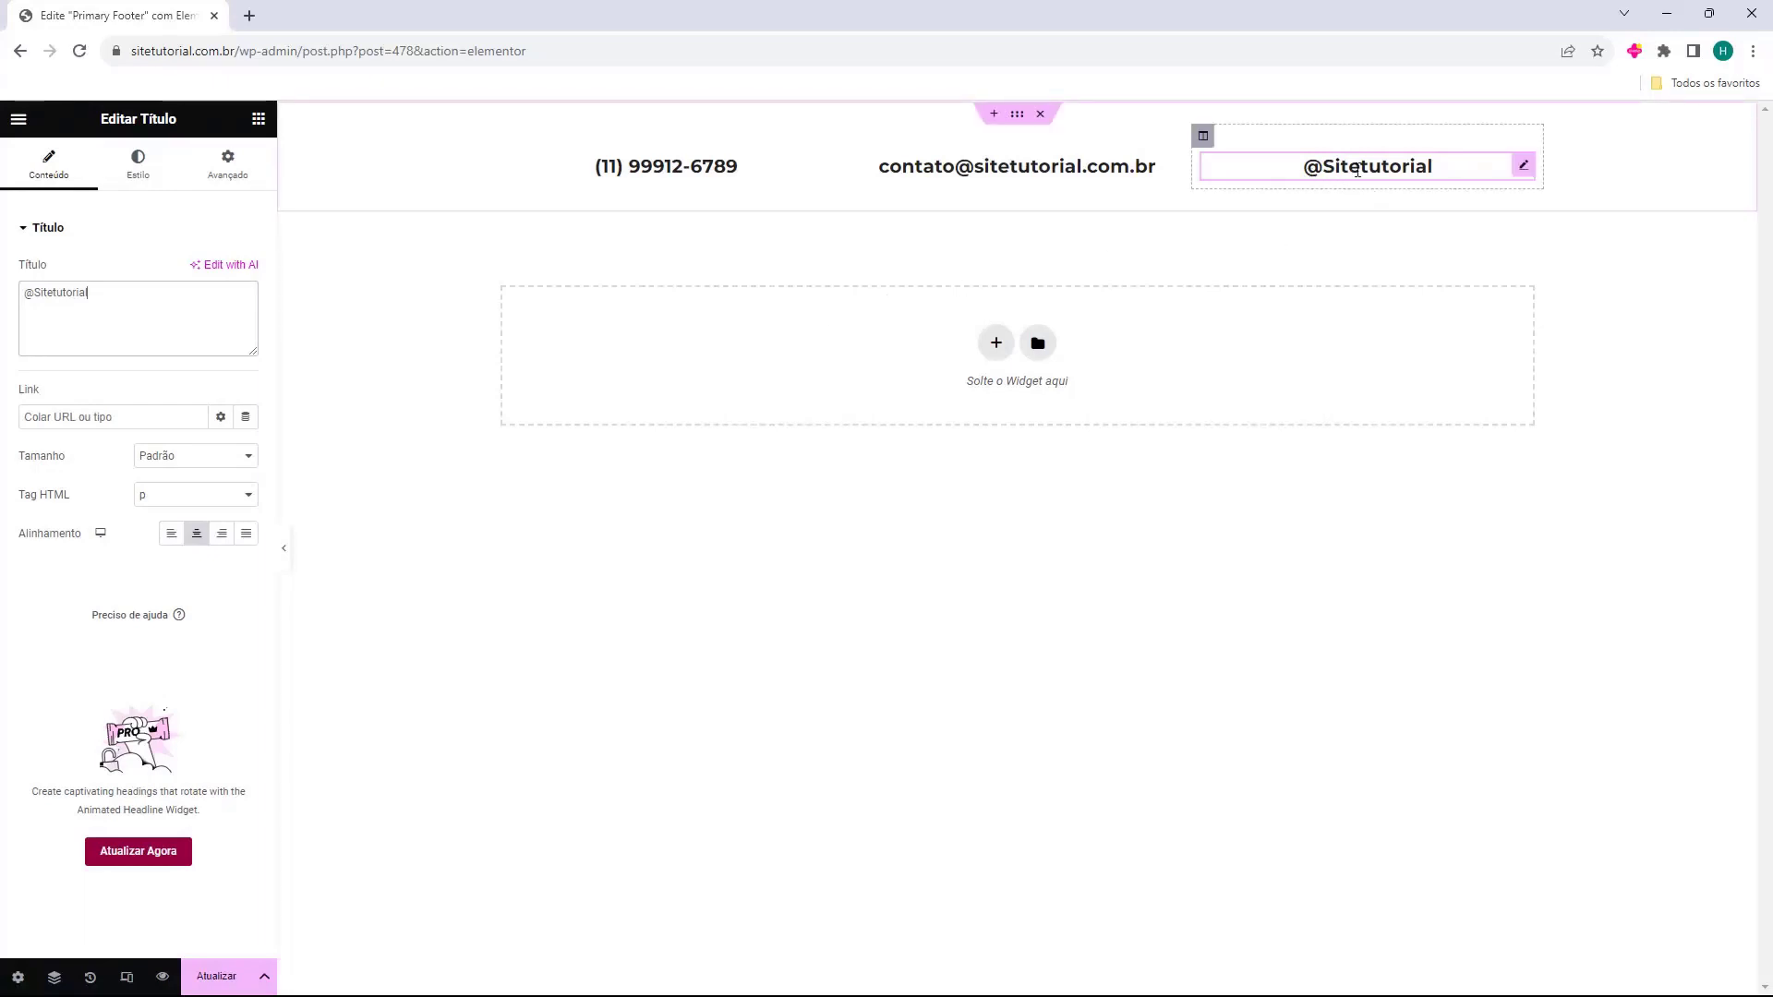
pyautogui.click(1393, 168)
pyautogui.click(1320, 141)
pyautogui.click(1327, 166)
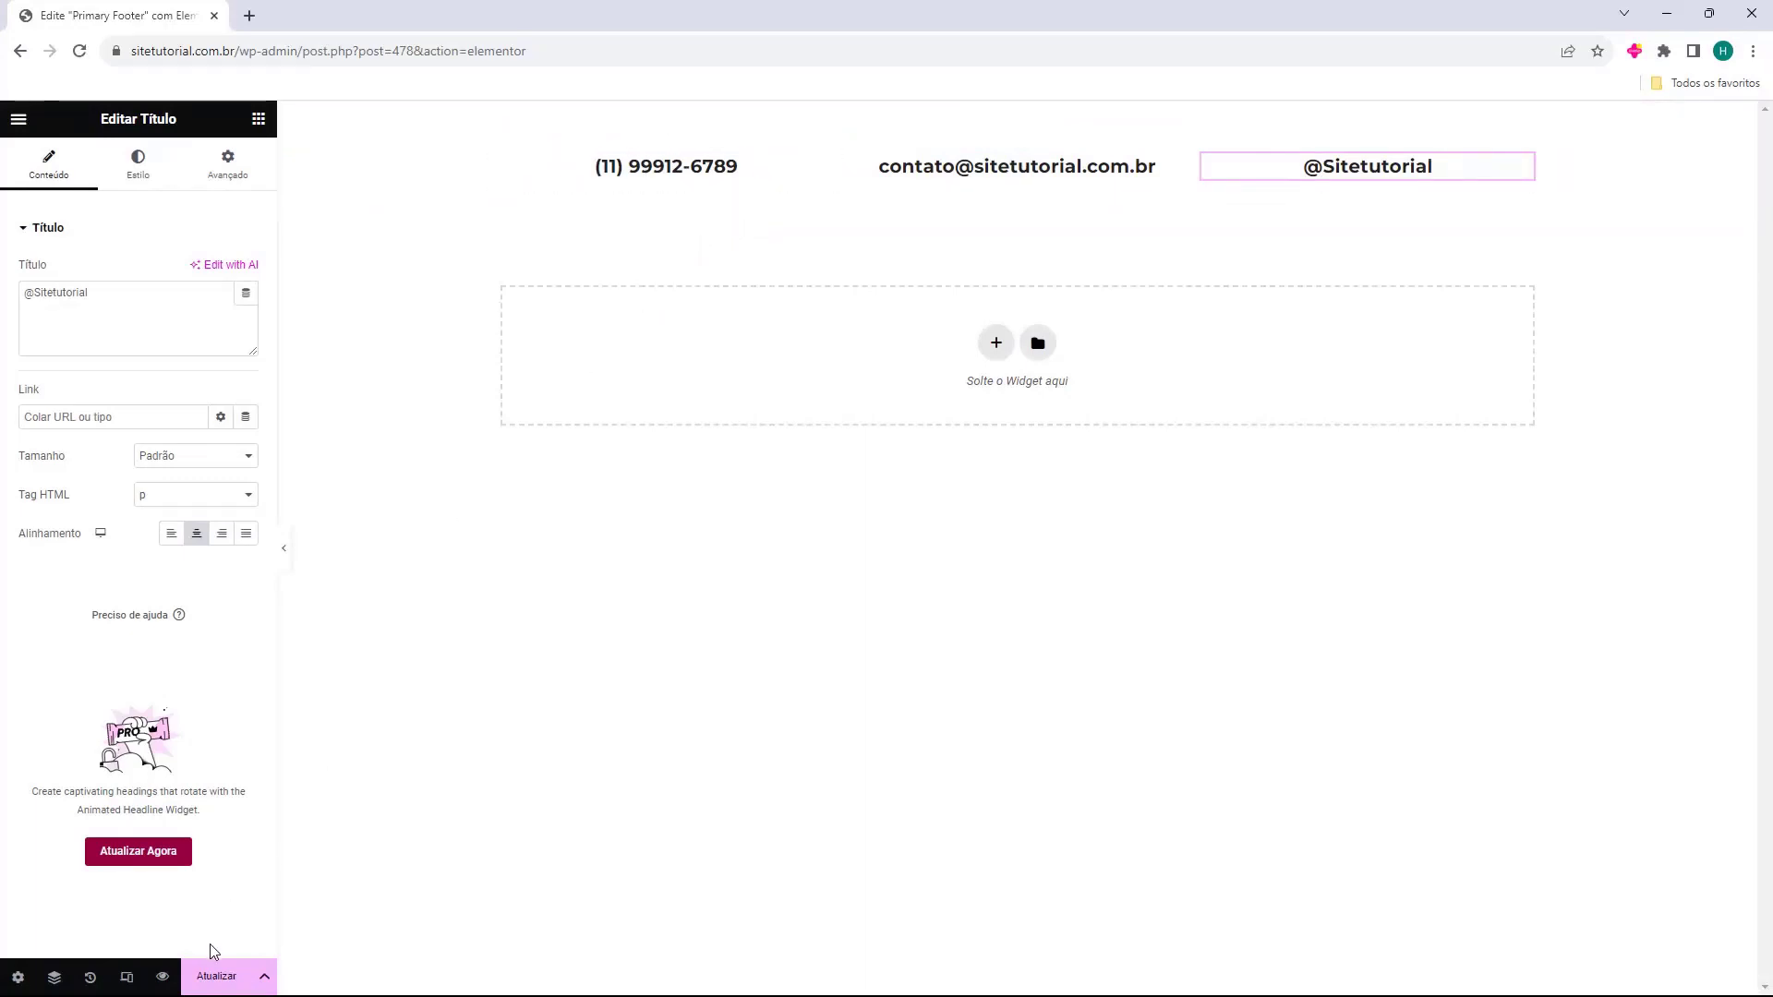
# Save the updated footer, exit to the dashboard, and open the live site in a new tab.
pyautogui.click(214, 973)
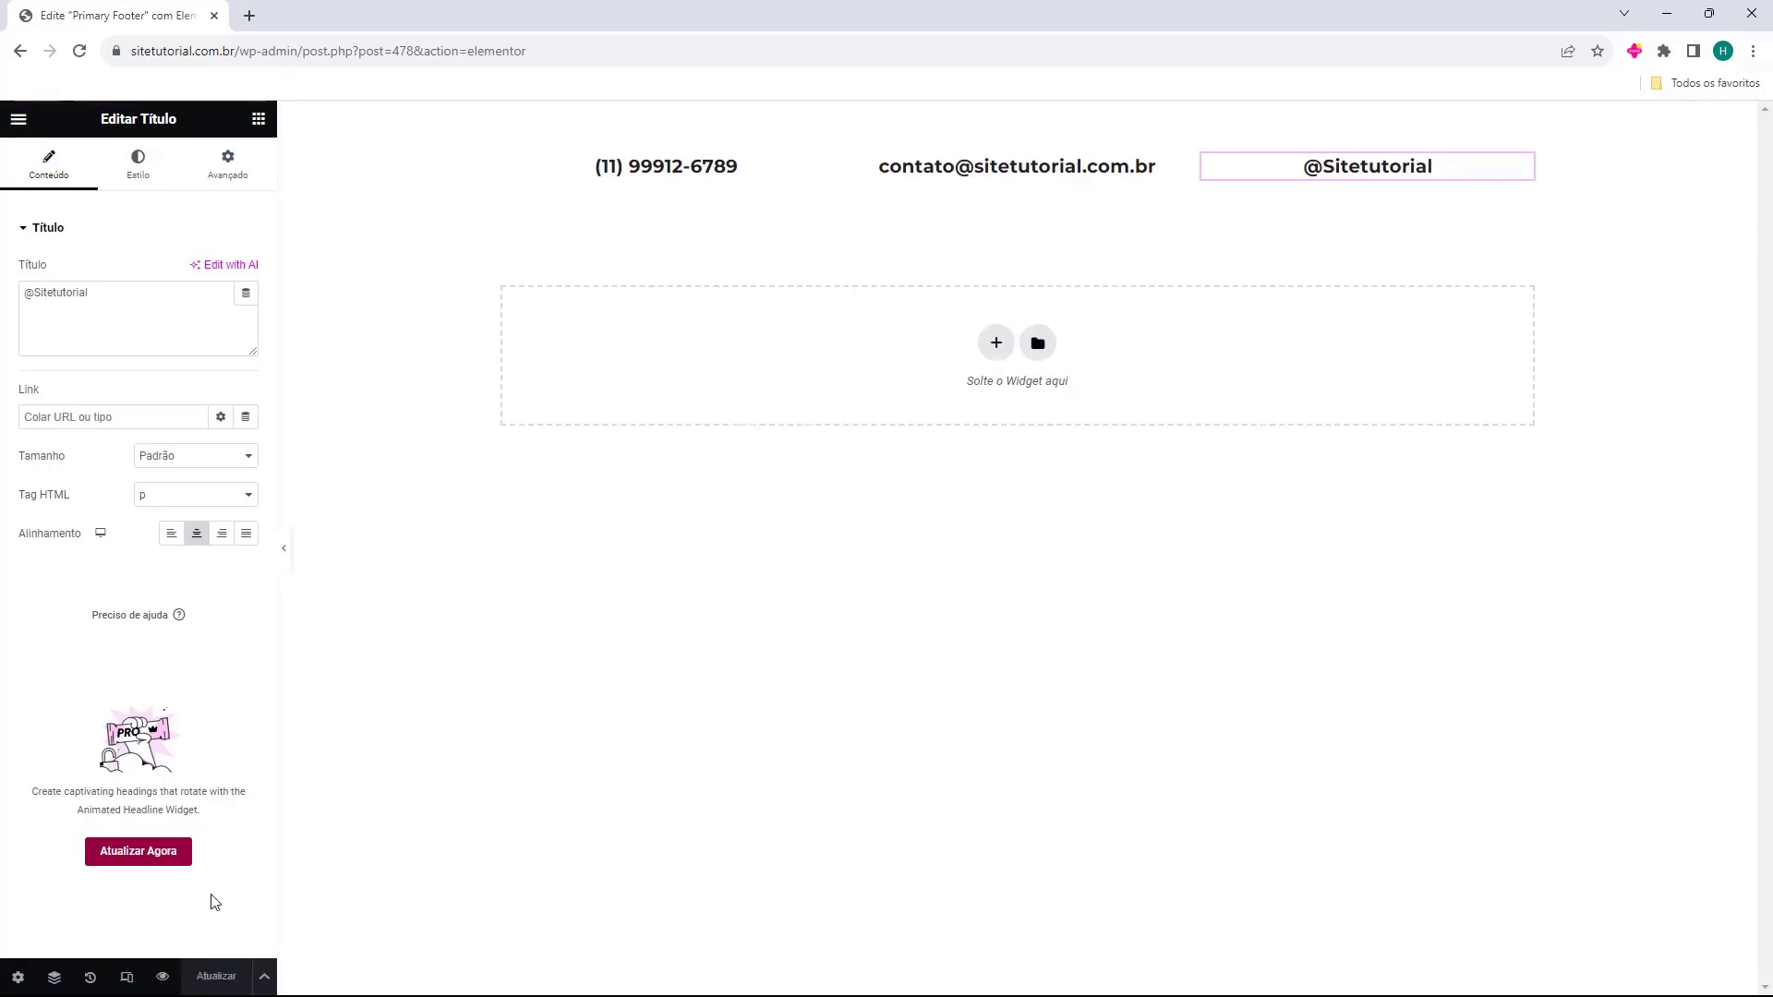
pyautogui.click(19, 118)
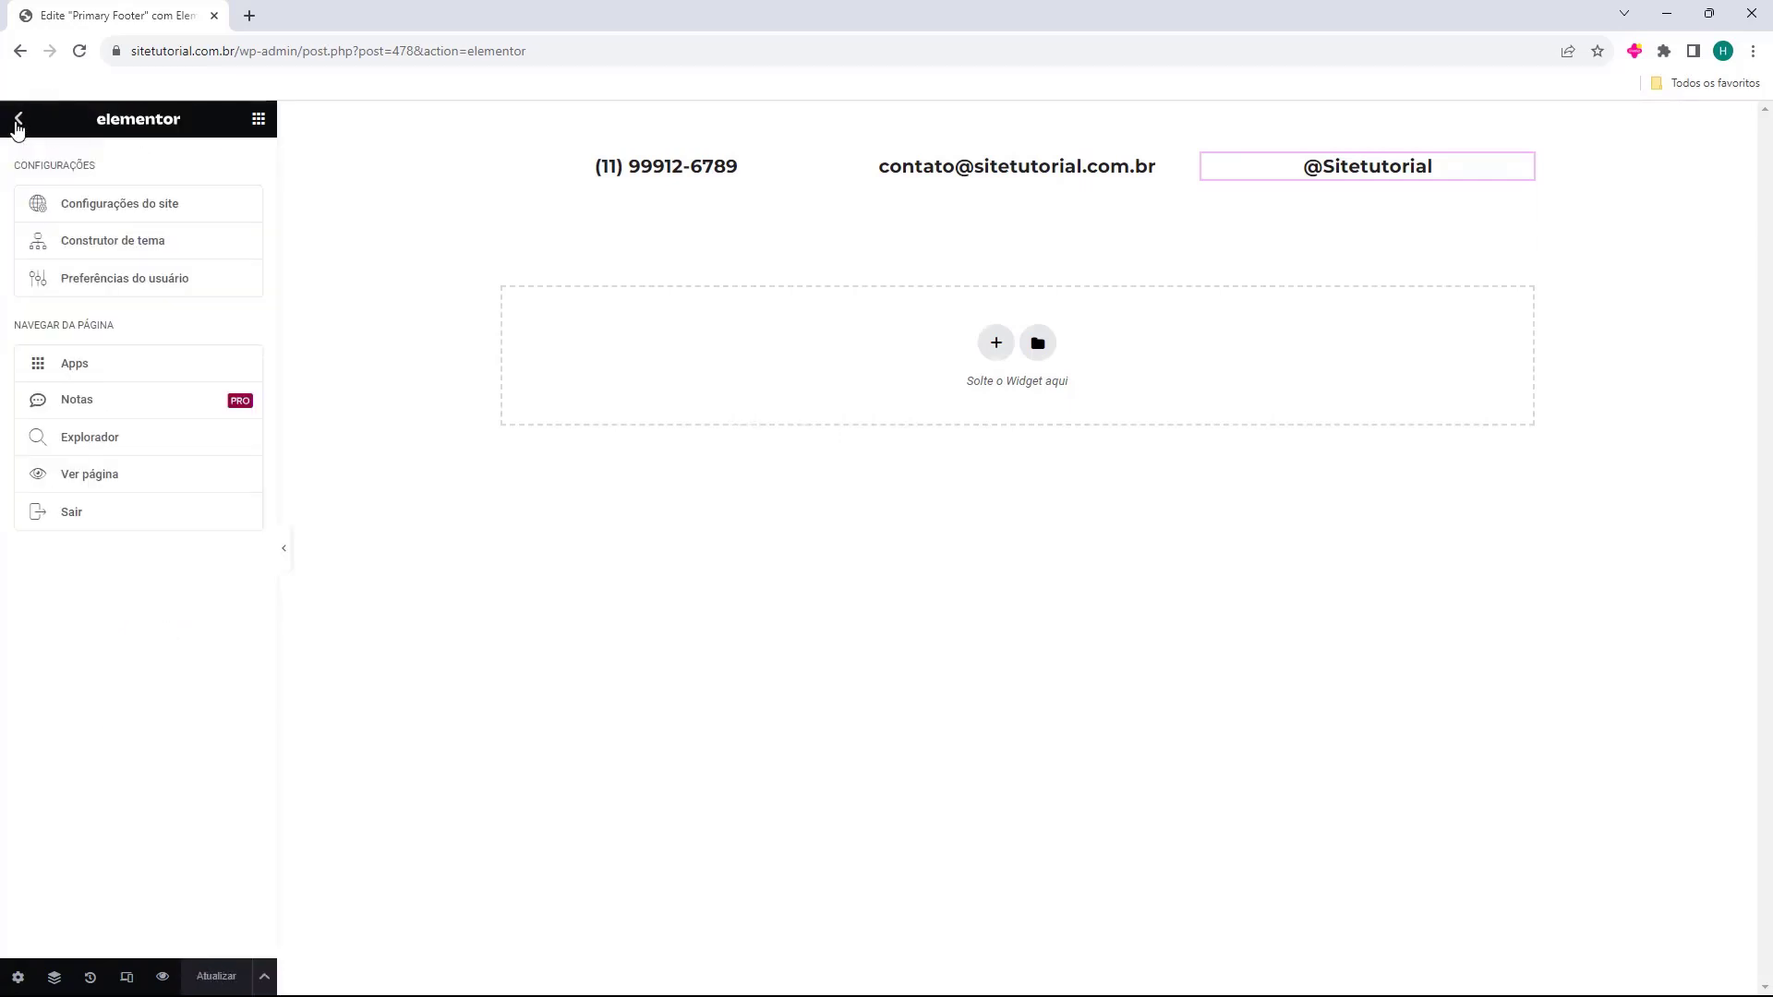
pyautogui.click(132, 525)
pyautogui.moveTo(56, 118)
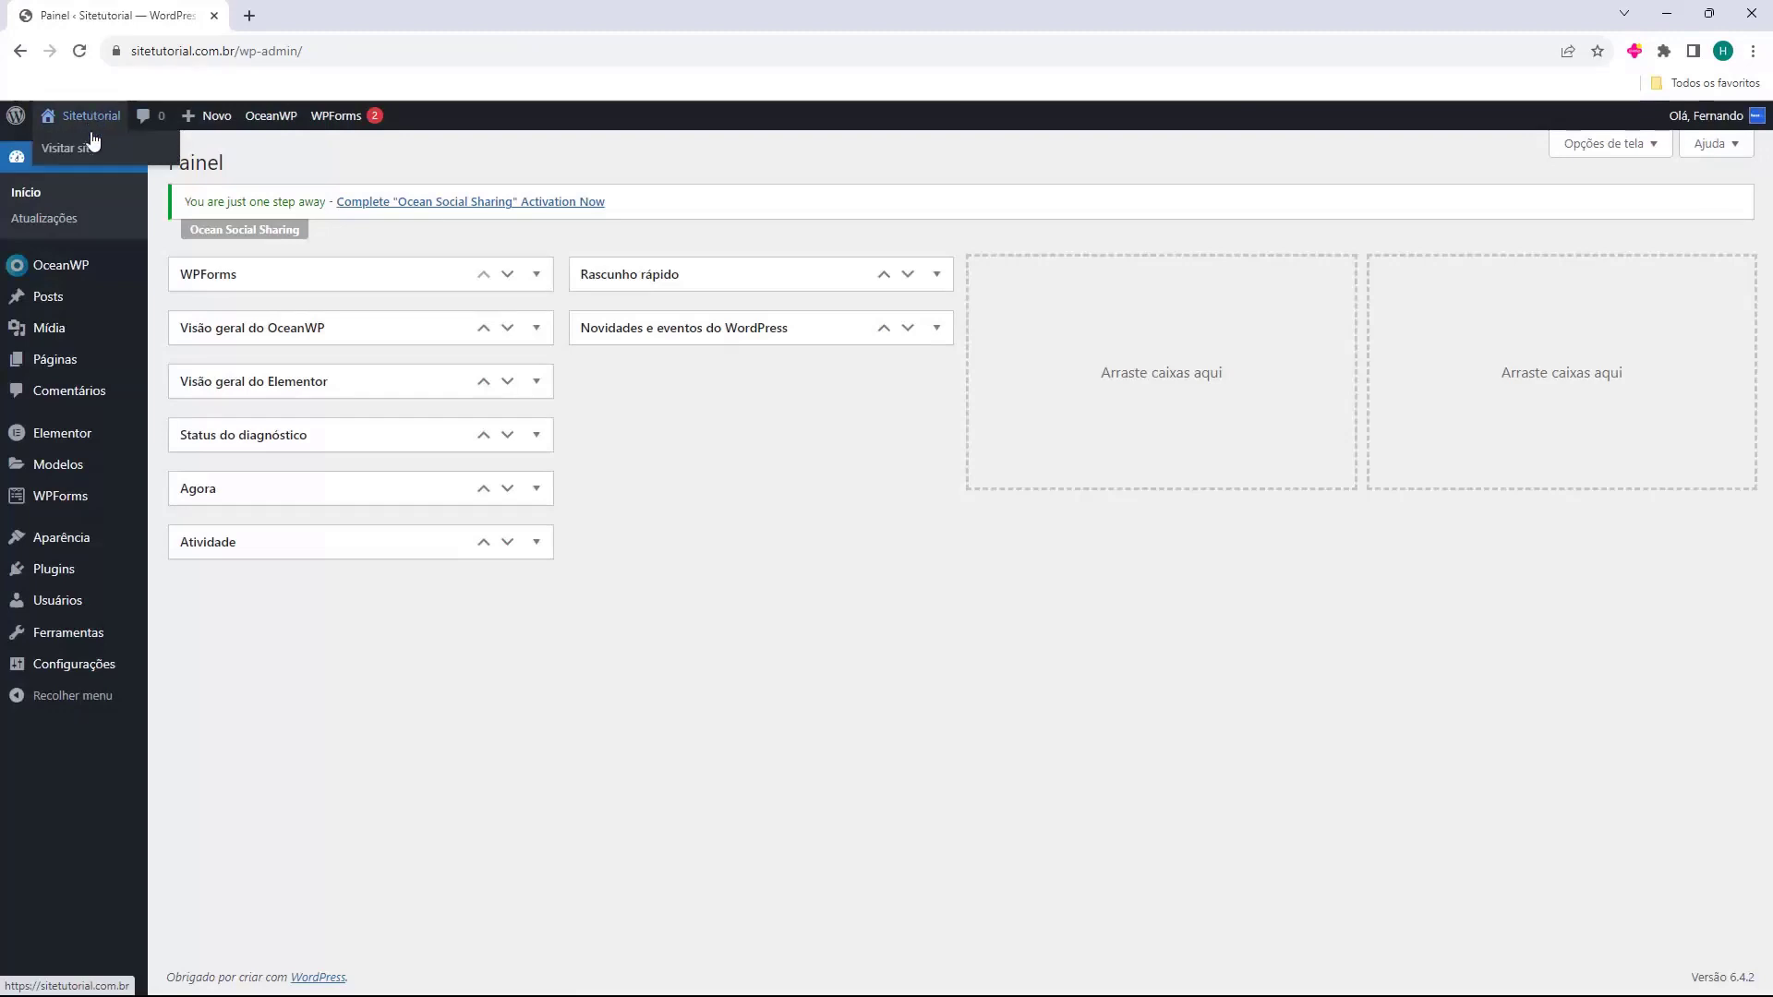
pyautogui.middleClick(86, 149)
pyautogui.click(300, 16)
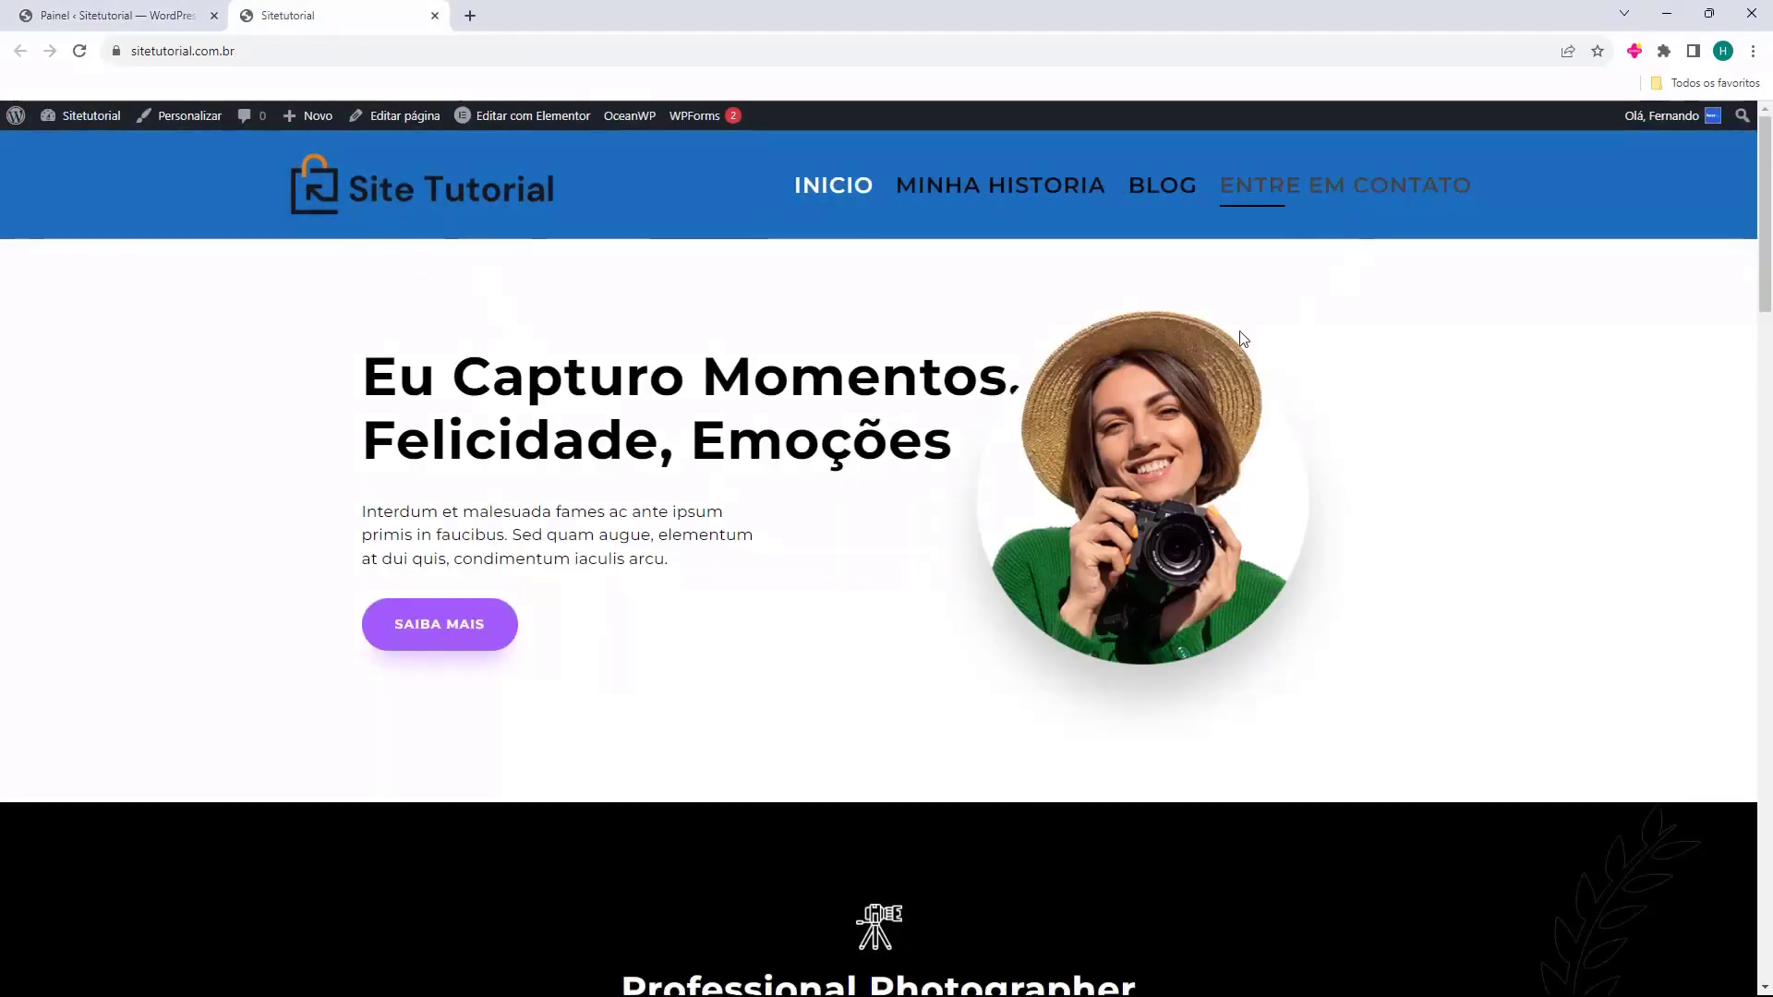
# Browse the live site's Minha Historia, Blog and contact pages.
pyautogui.click(959, 194)
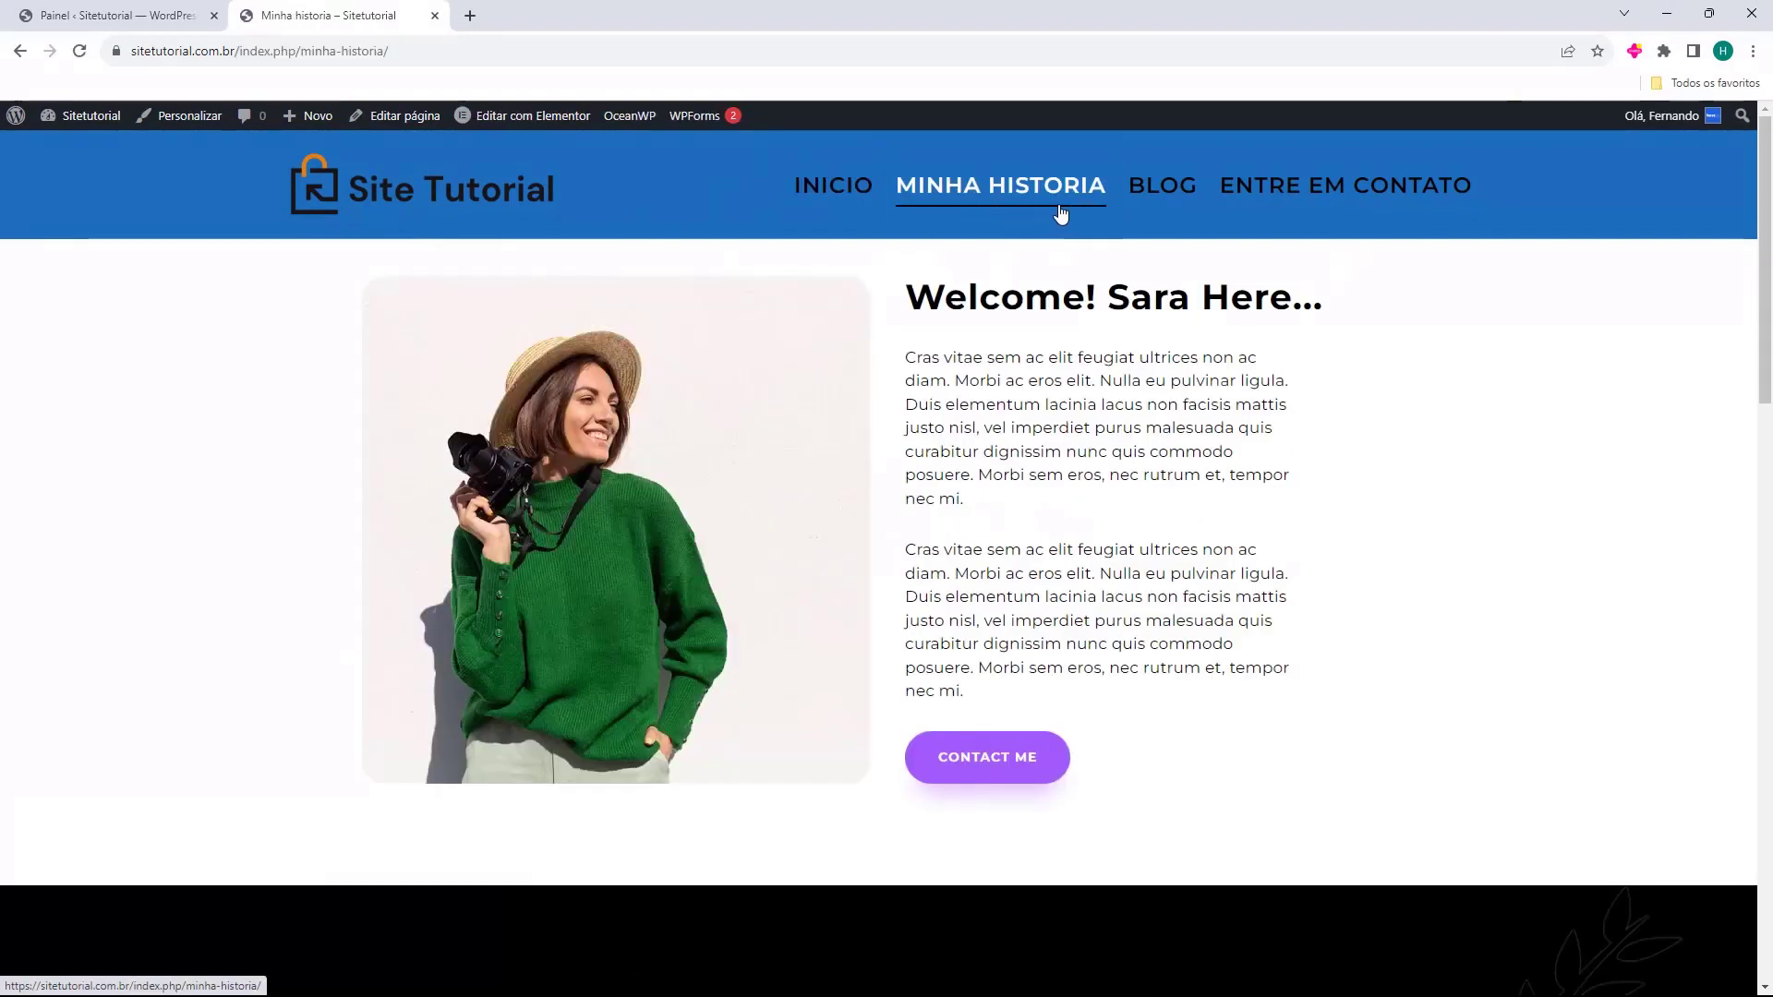
pyautogui.click(1150, 194)
pyautogui.click(1250, 198)
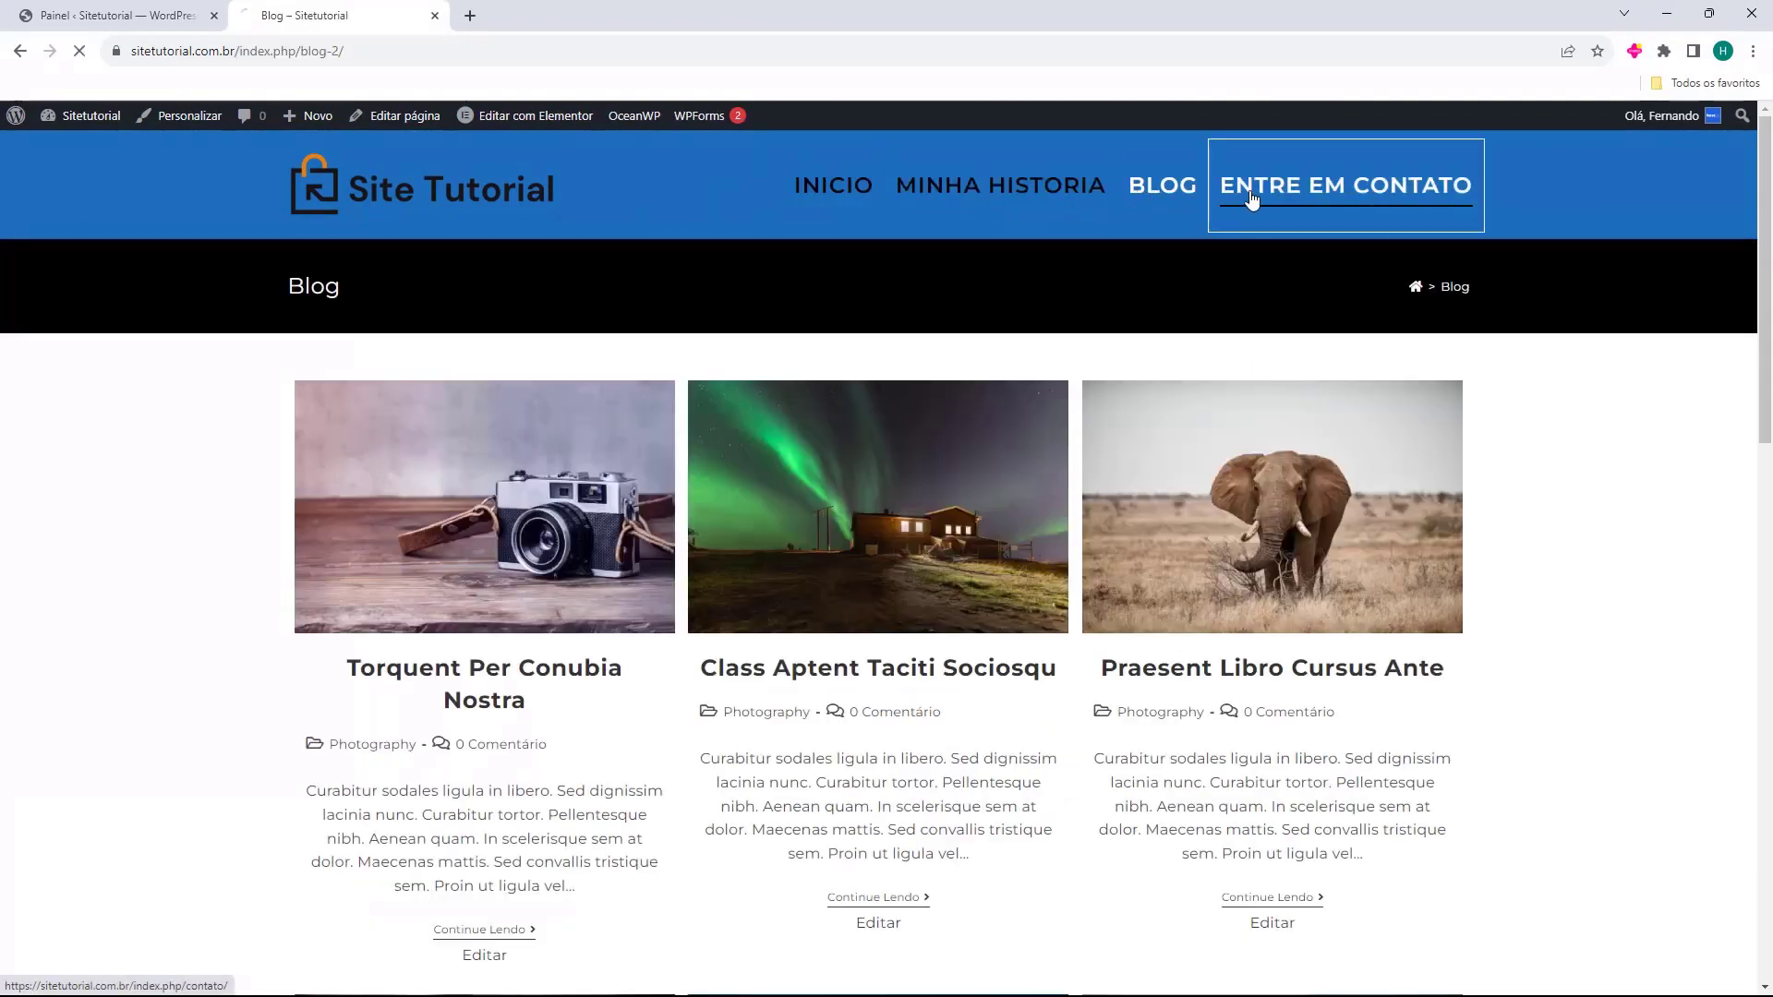
pyautogui.click(832, 189)
pyautogui.scroll(-5, 689, 213)
pyautogui.scroll(-20, 689, 213)
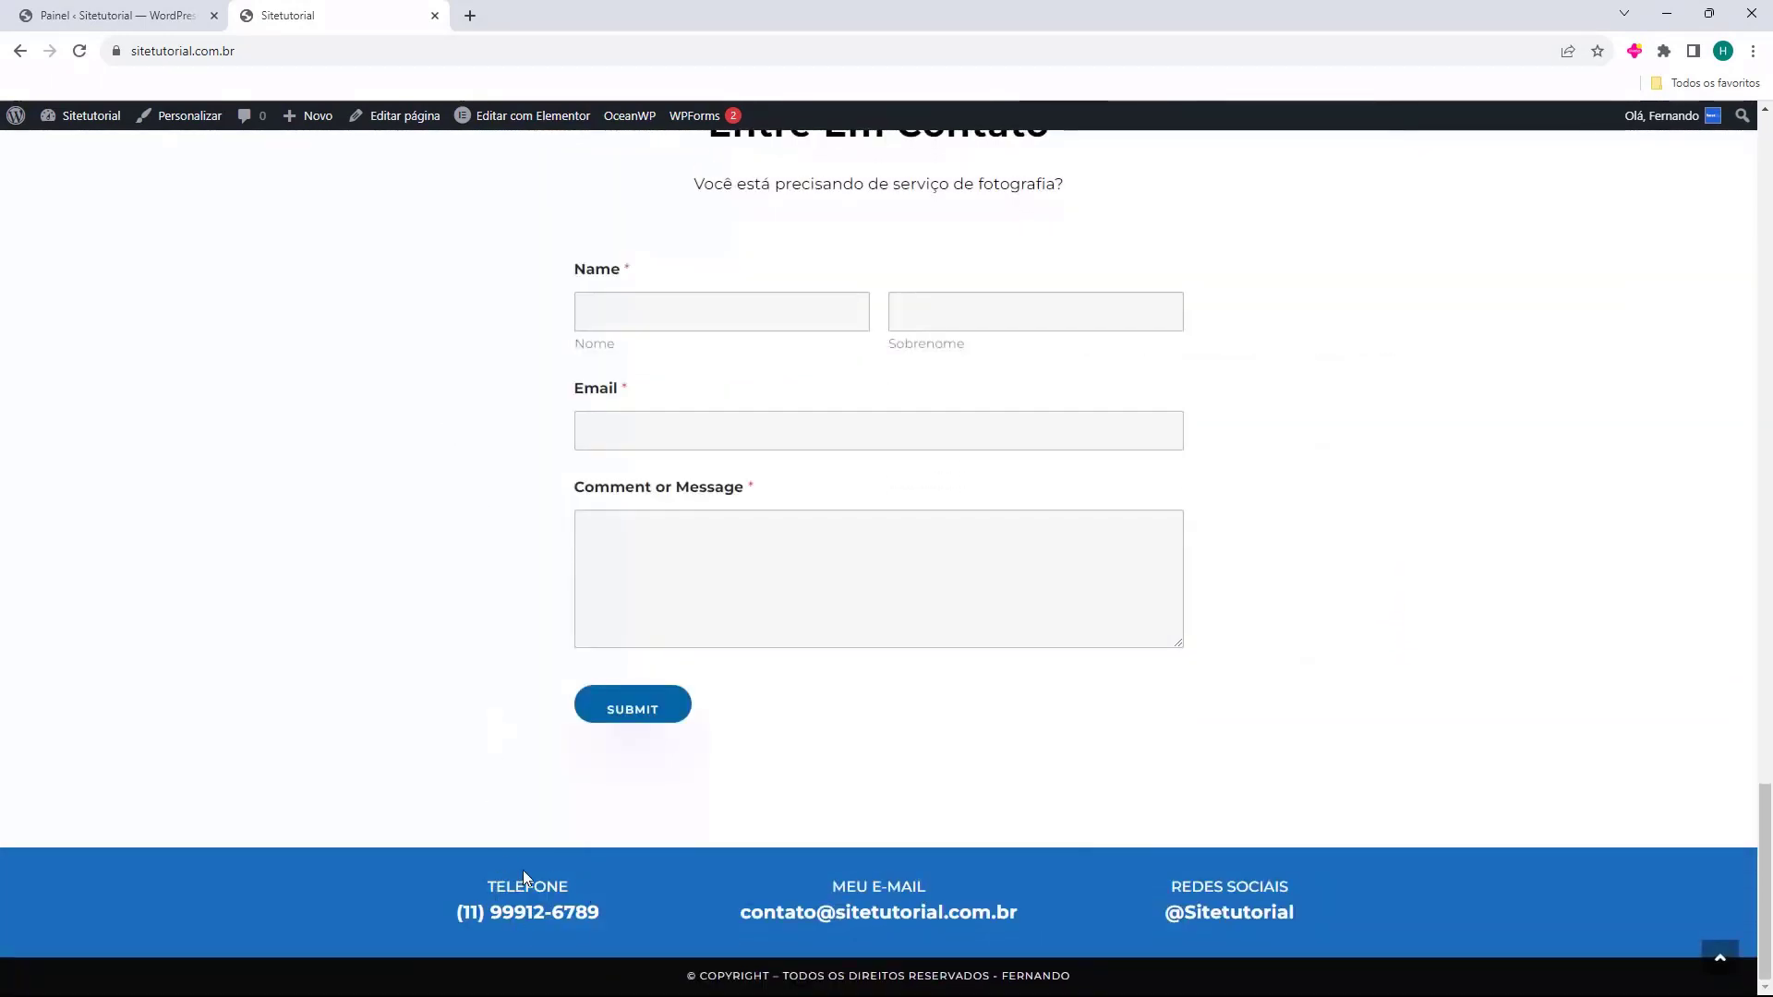
pyautogui.moveTo(490, 911); pyautogui.dragTo(540, 910)
pyautogui.moveTo(776, 912); pyautogui.dragTo(892, 913)
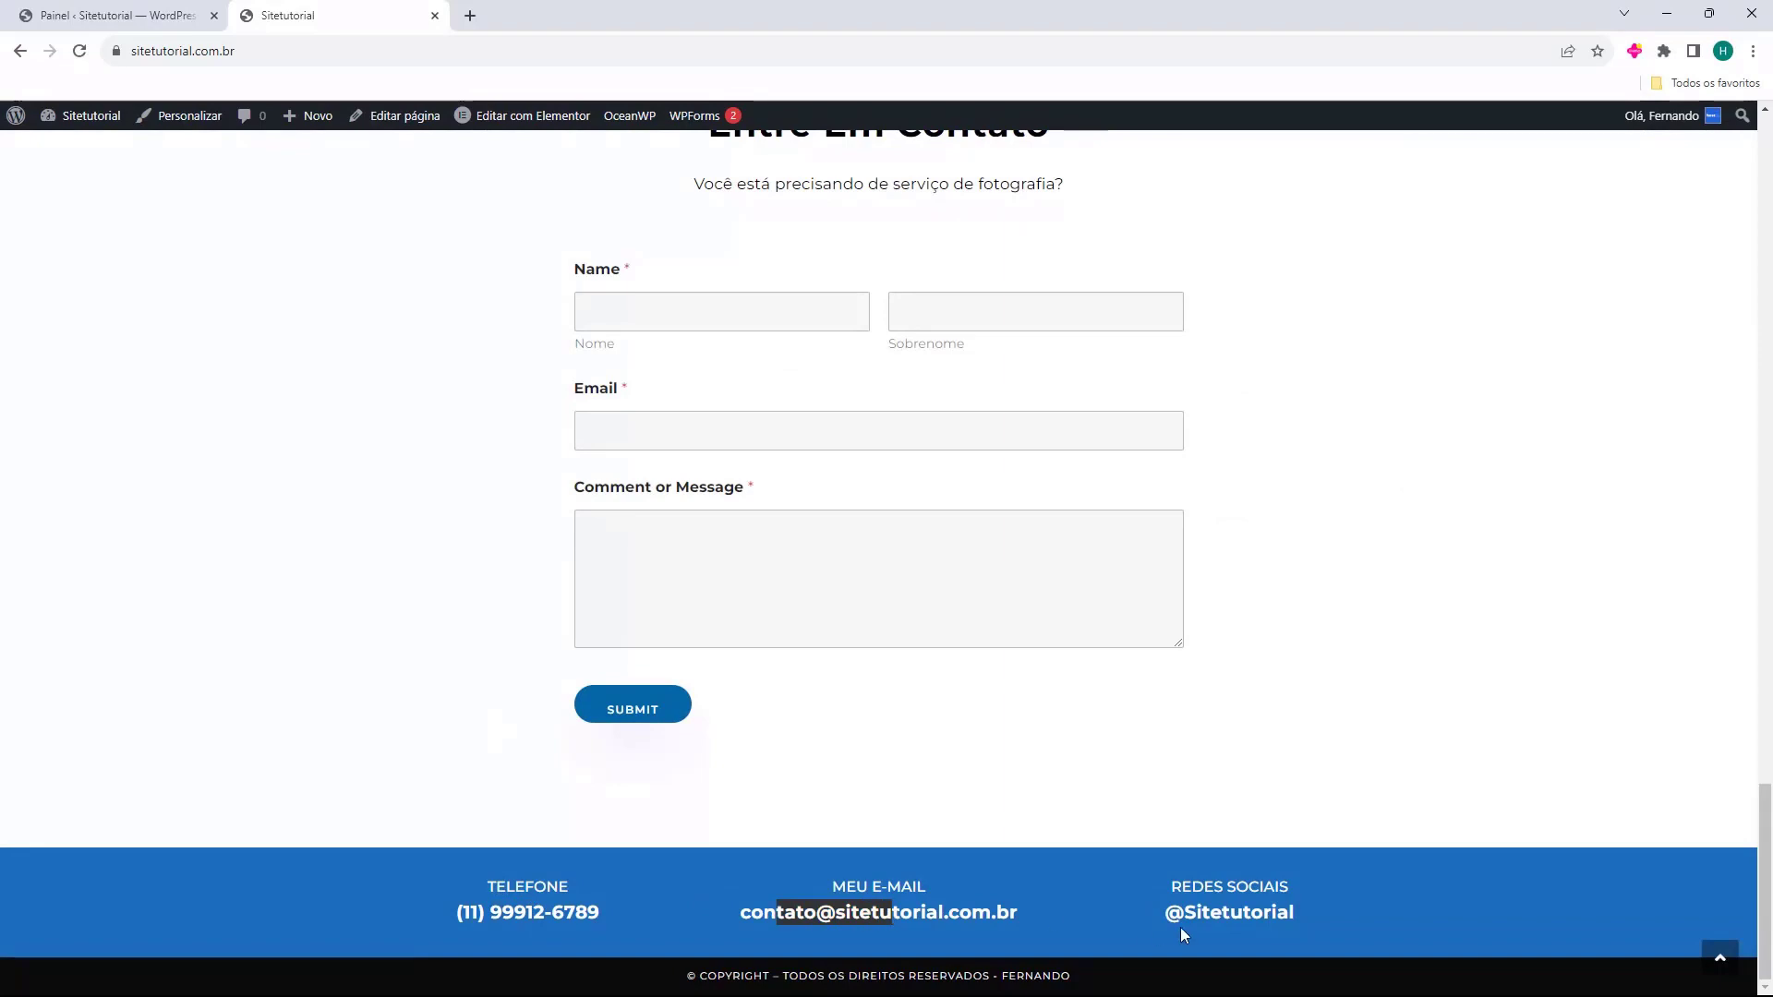
pyautogui.moveTo(1180, 927); pyautogui.dragTo(1263, 919)
pyautogui.click(1263, 918)
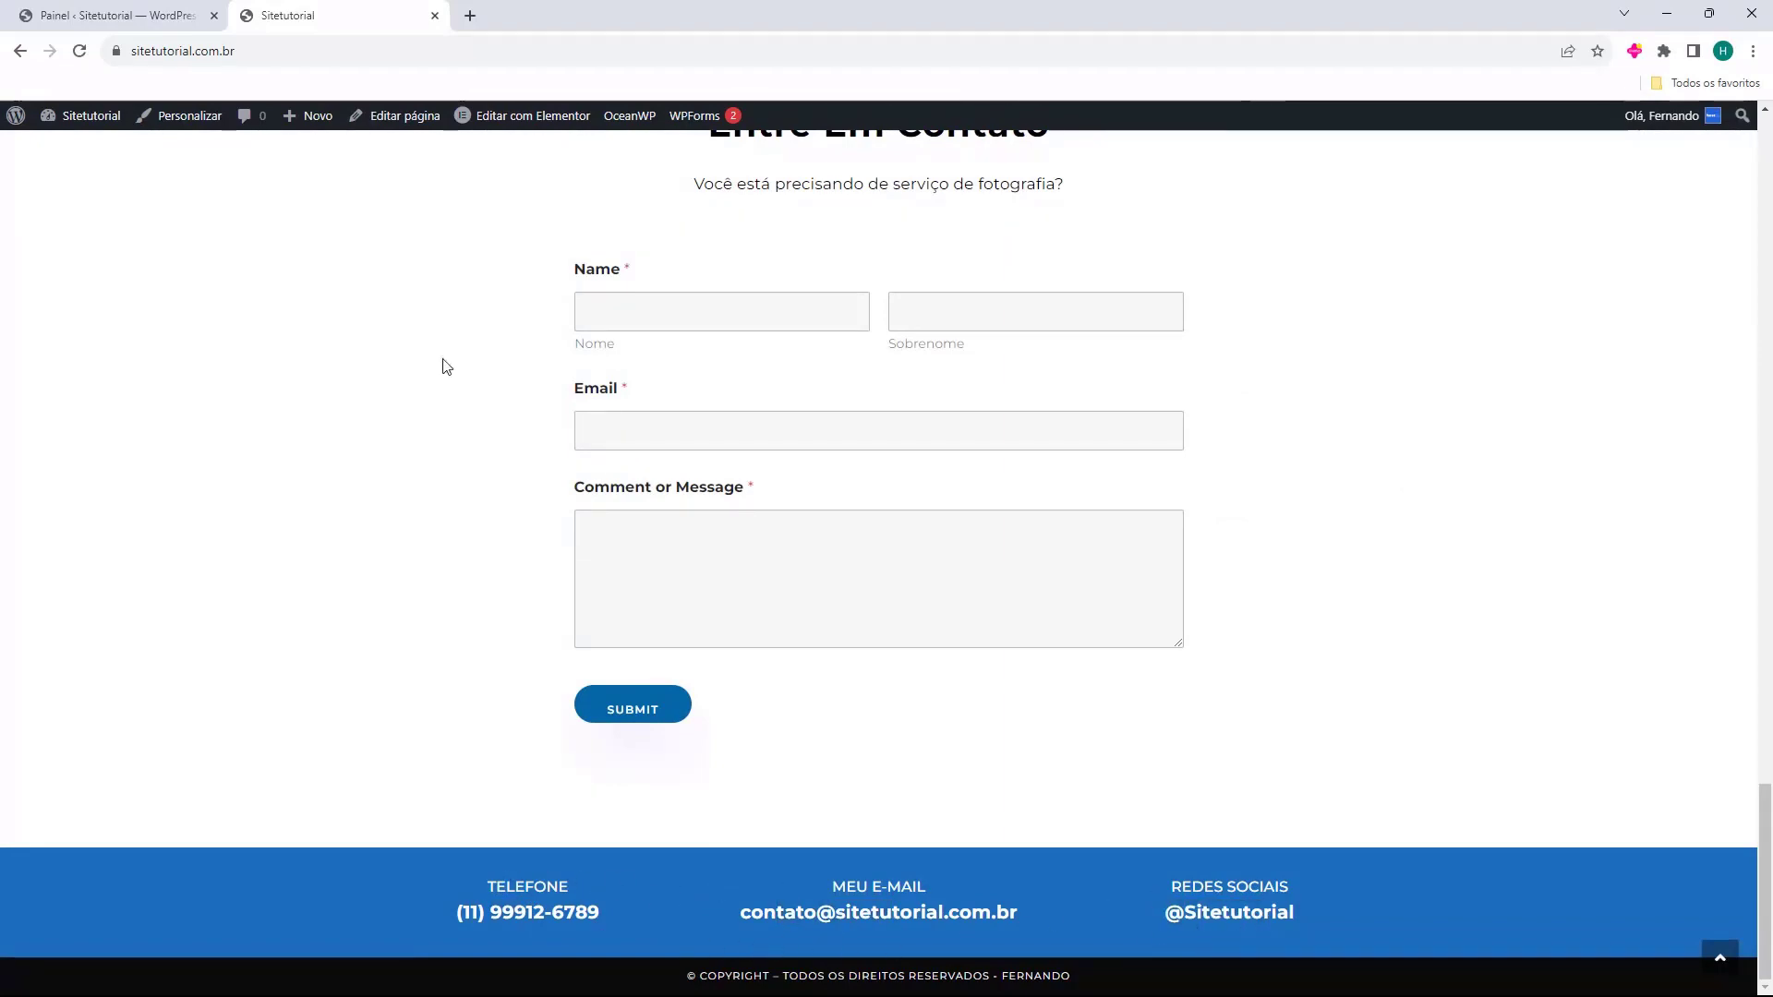
pyautogui.scroll(20, 443, 366)
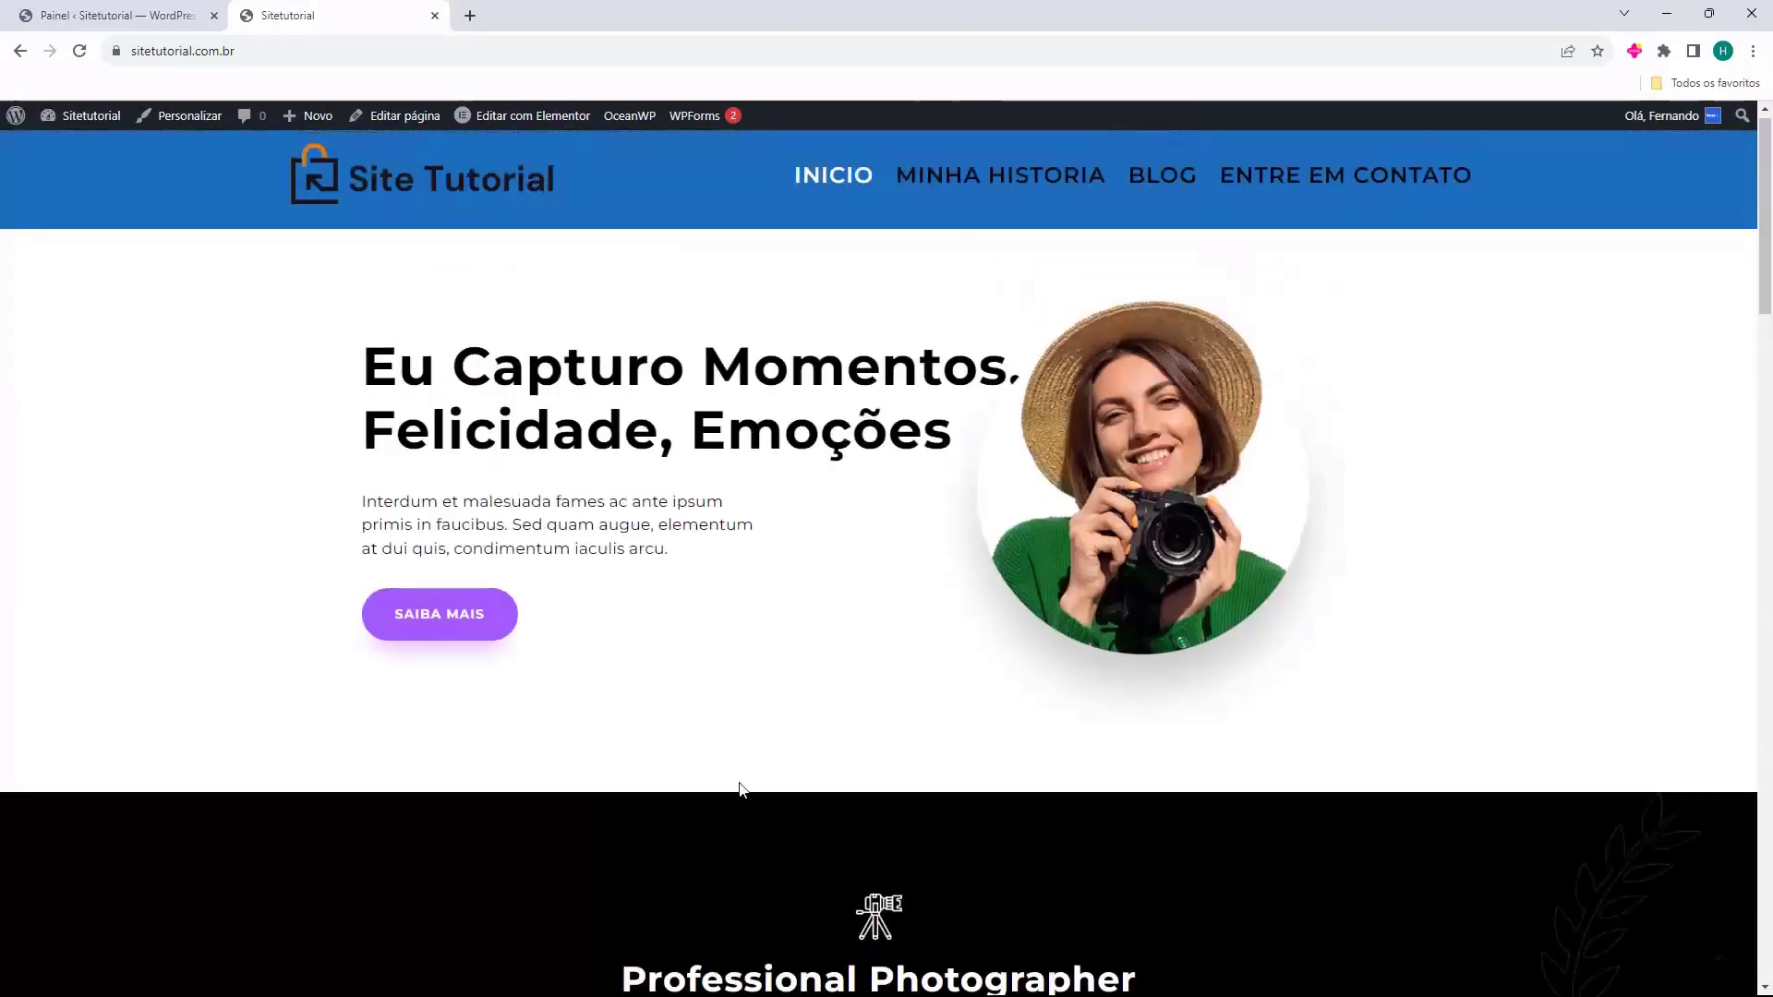
pyautogui.scroll(1, 757, 729)
pyautogui.hotkey('ctrl', 'w')
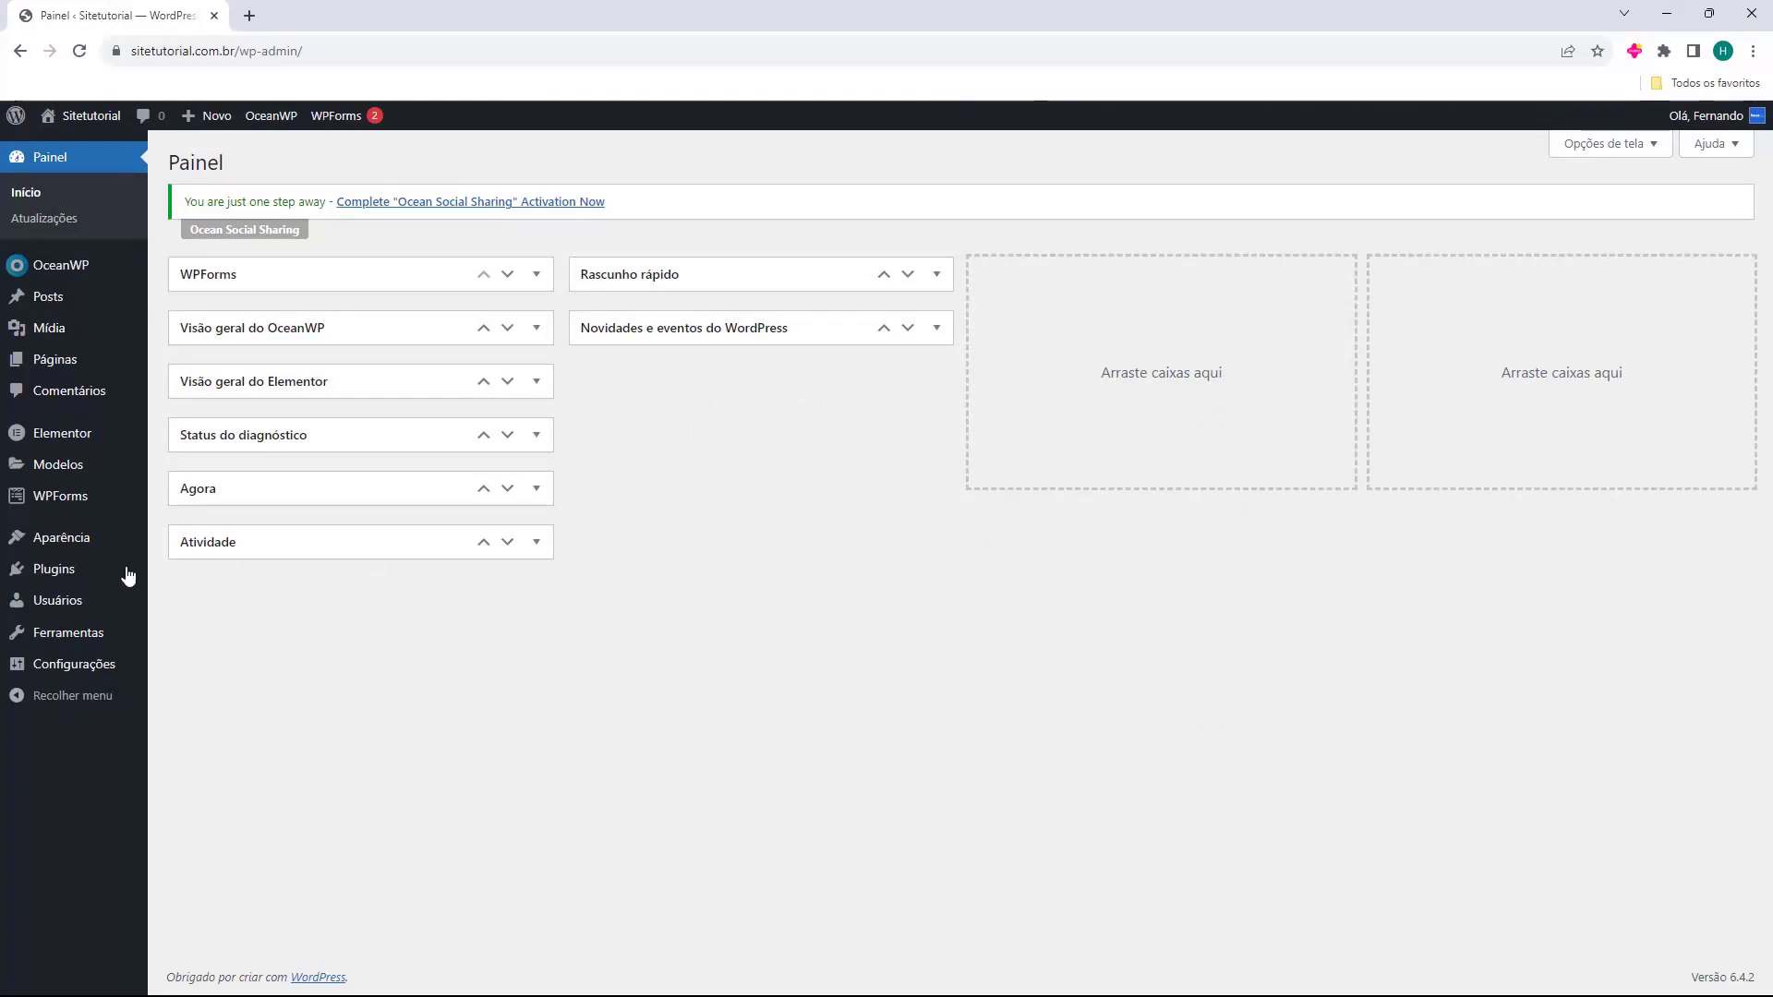
# Go to the WPForms overview, dismiss the Notificações panel, and choose Adicionar novo.
pyautogui.moveTo(38, 508)
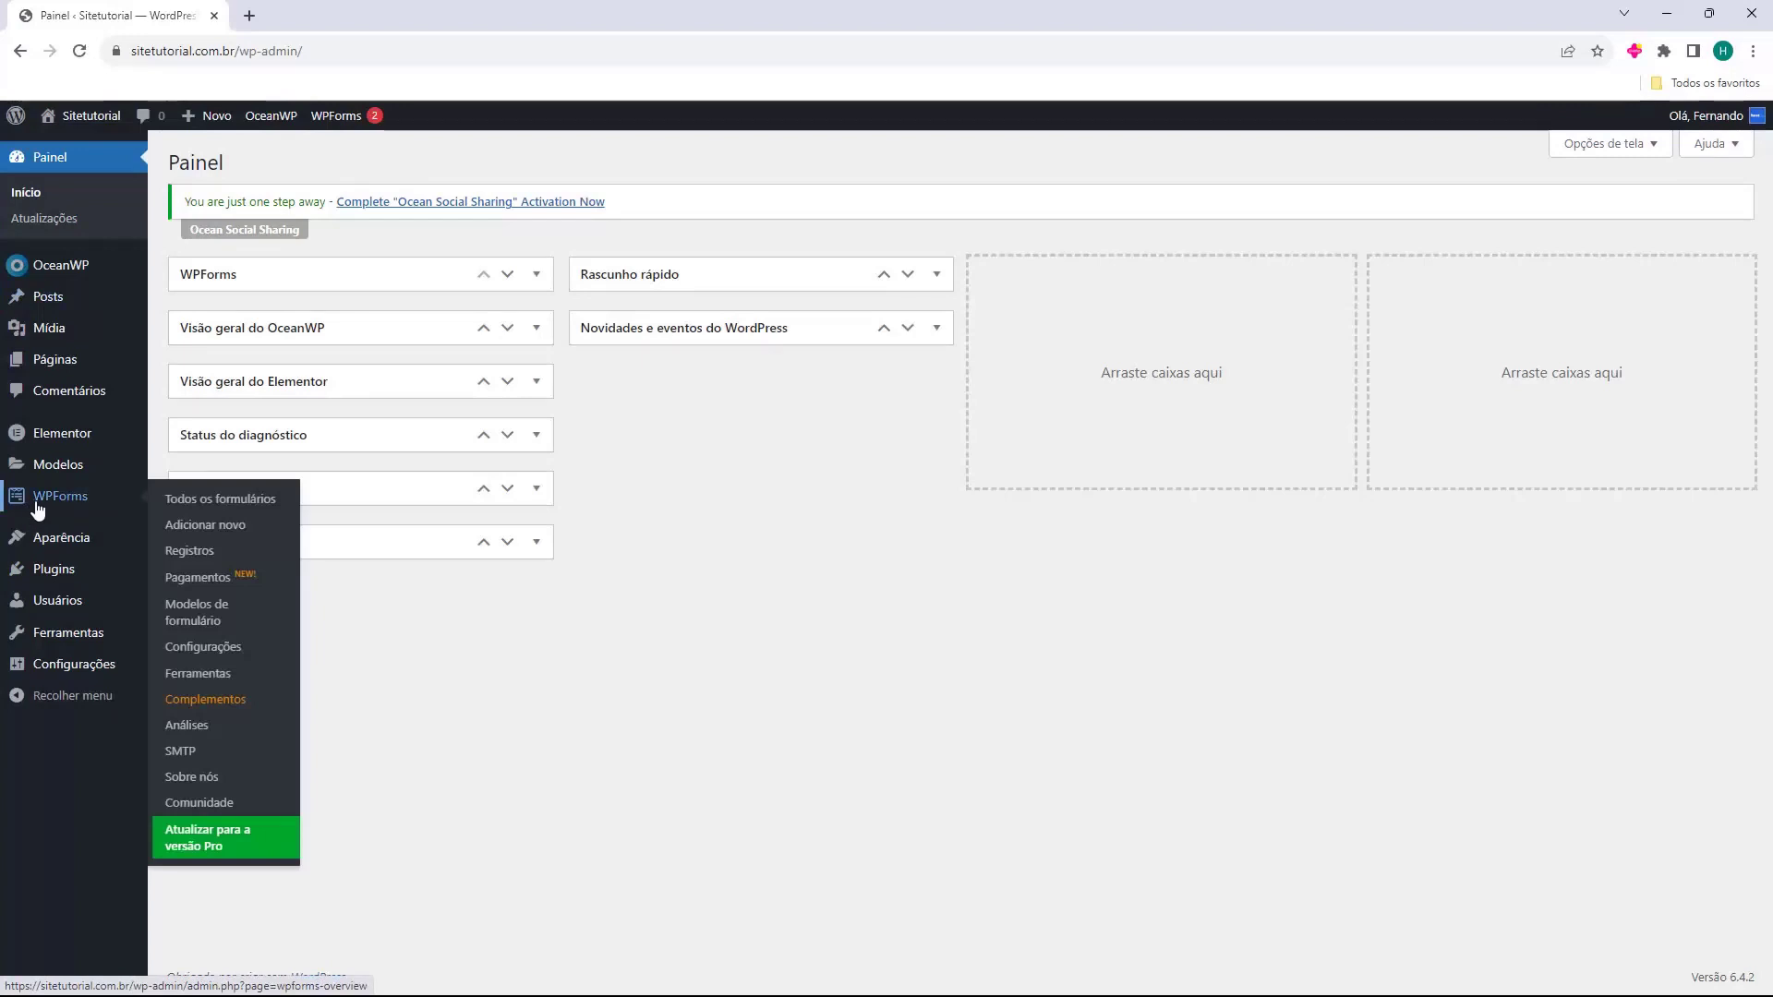
pyautogui.click(58, 507)
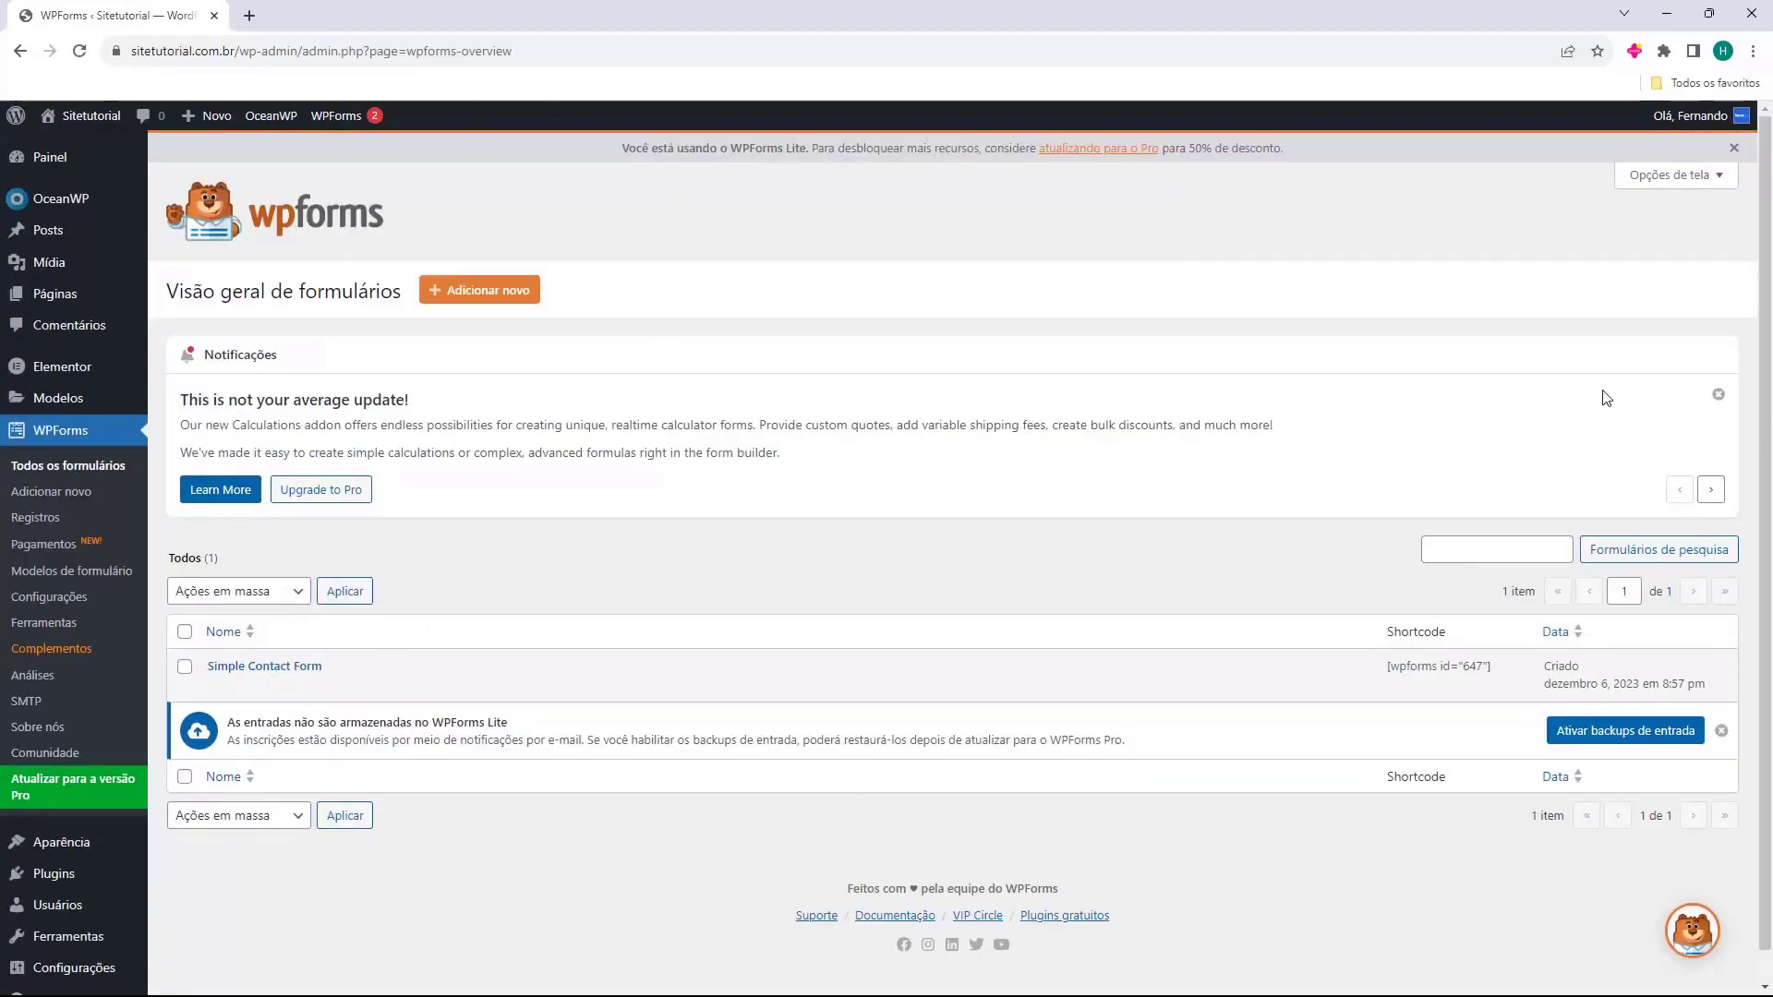
pyautogui.click(1717, 396)
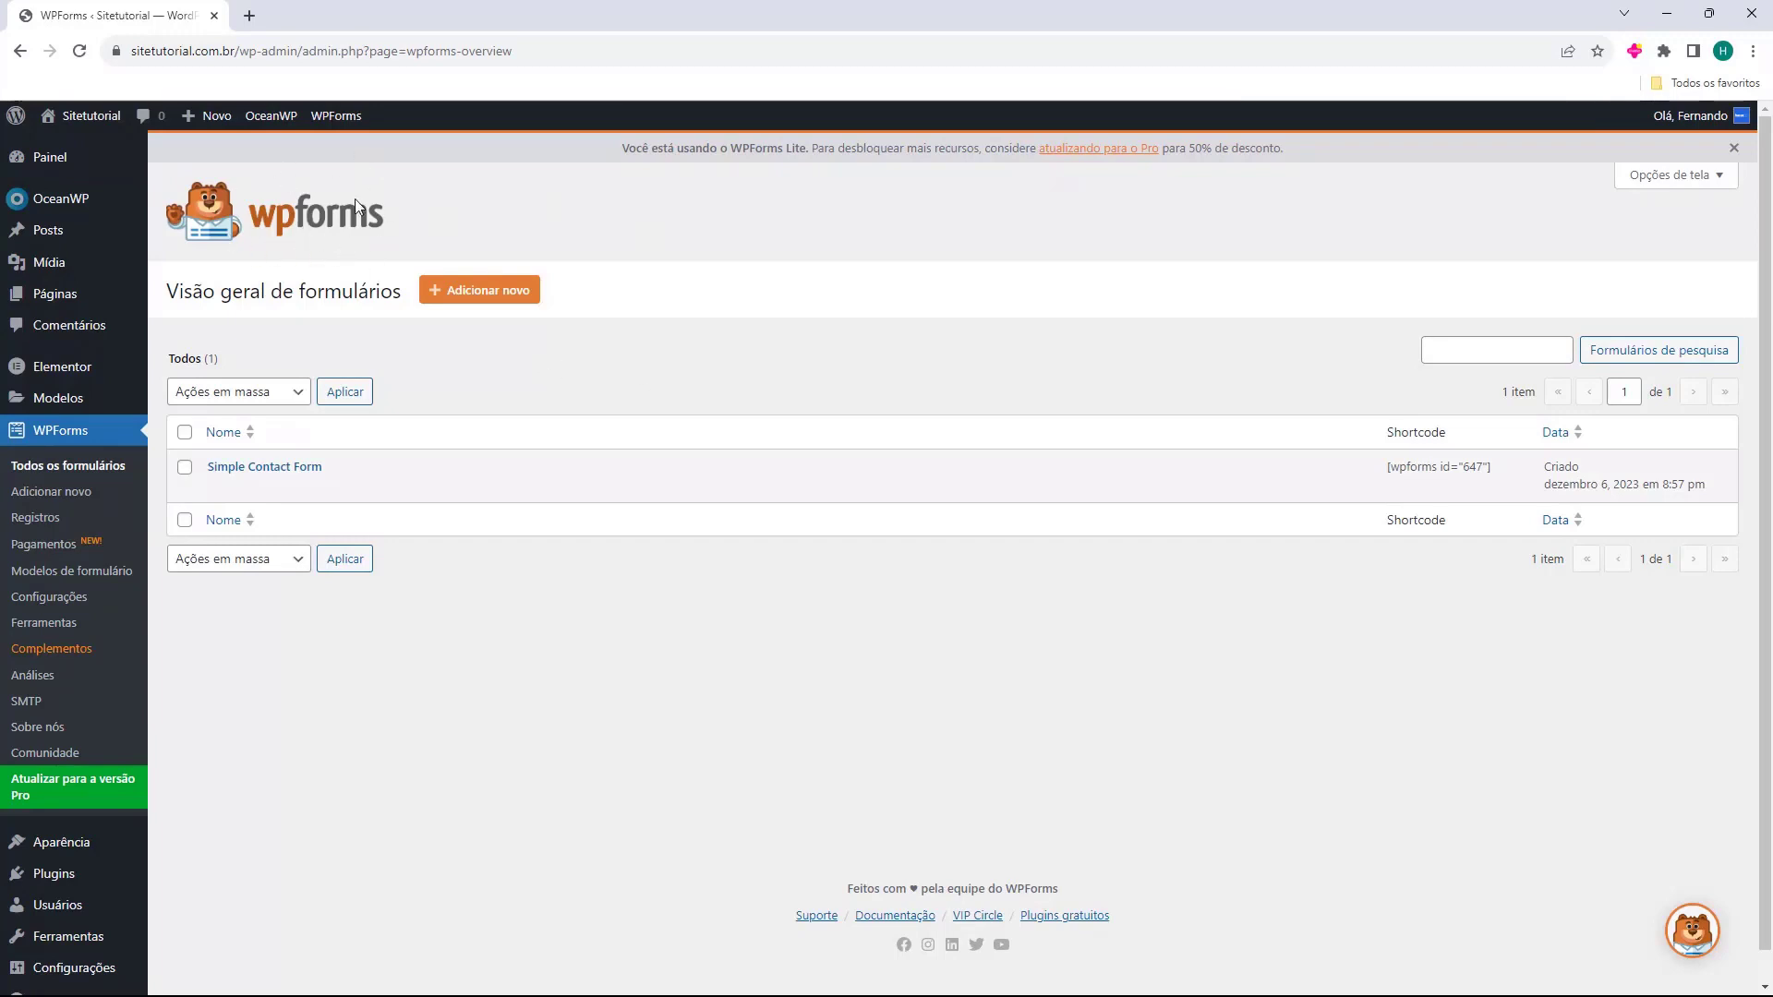
pyautogui.moveTo(190, 317); pyautogui.dragTo(241, 296)
pyautogui.click(275, 300)
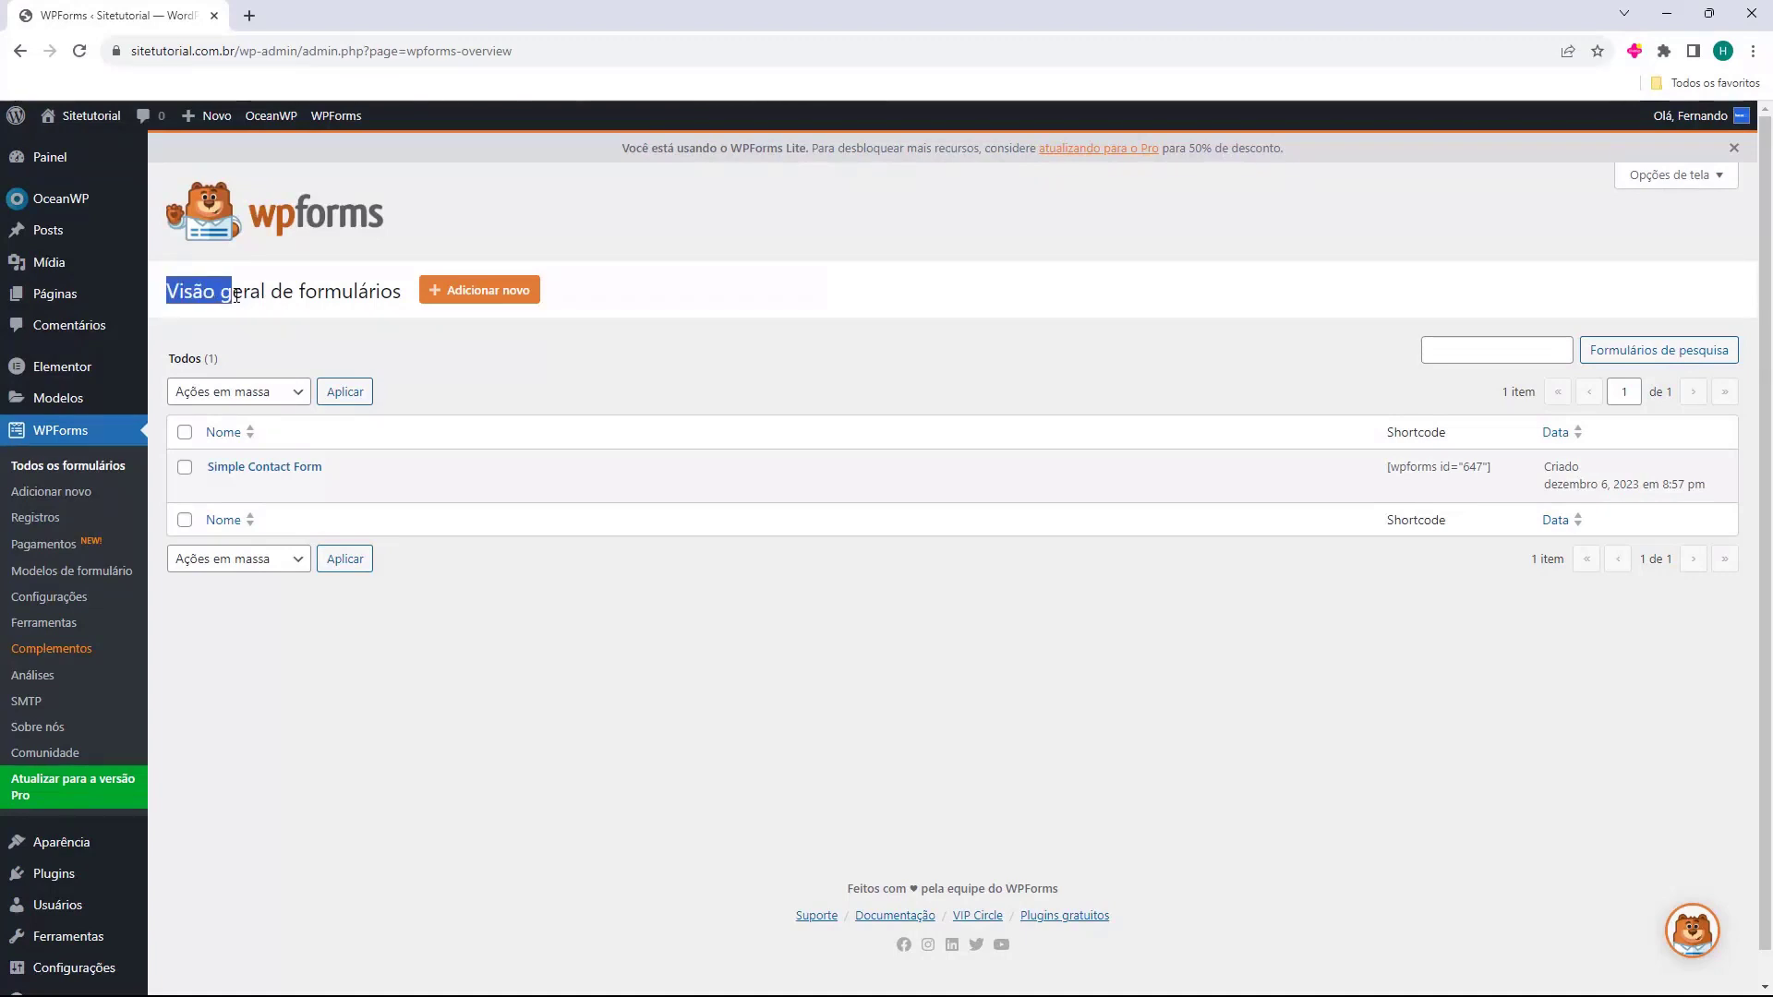
pyautogui.click(237, 296)
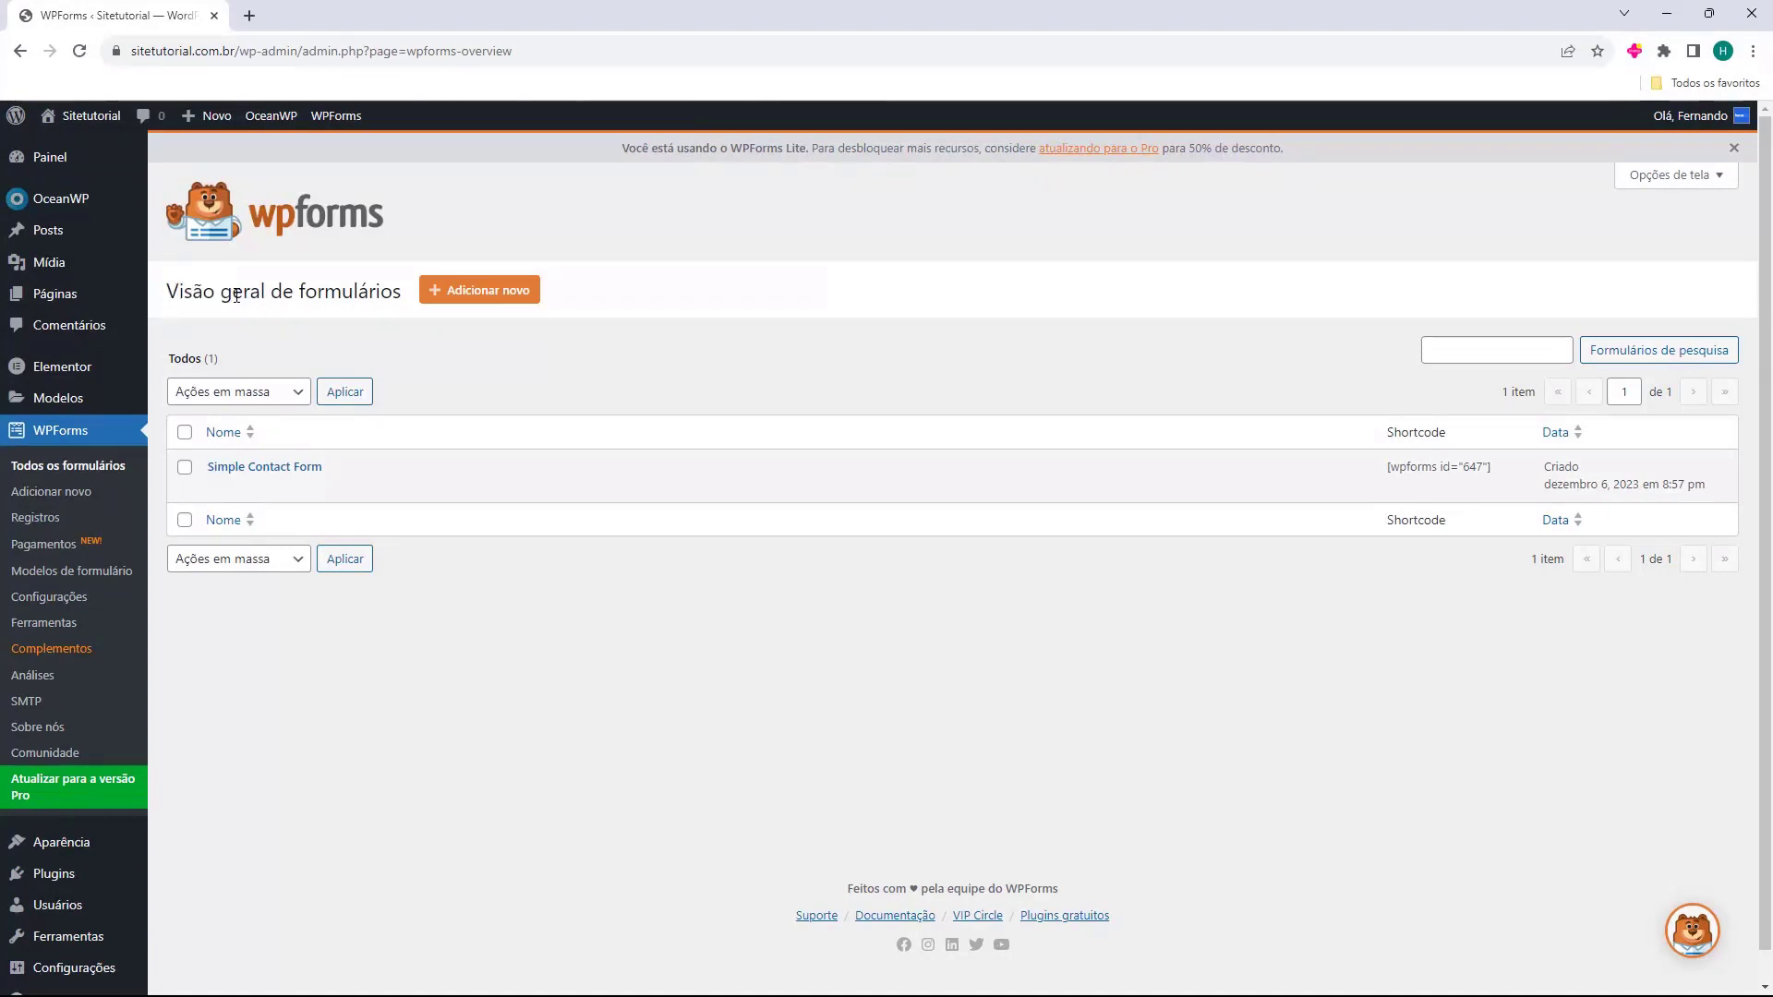
pyautogui.click(477, 292)
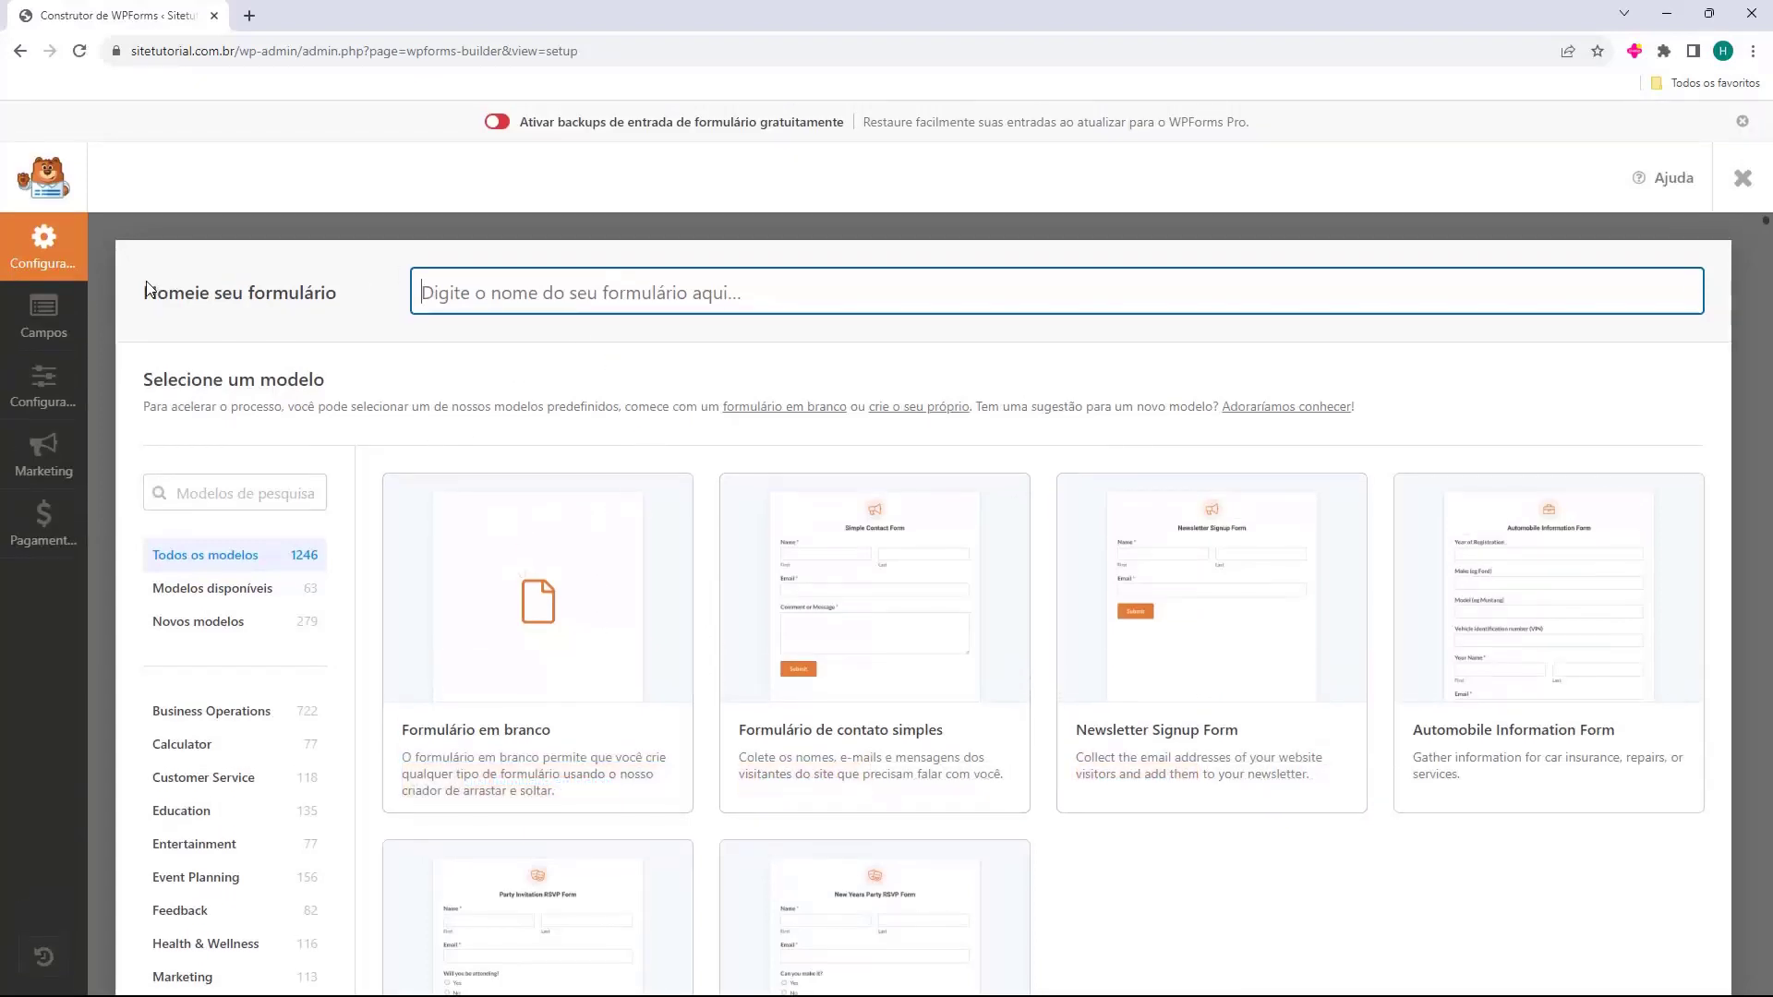
# Name the new form 'Formulario de Contato'.
pyautogui.moveTo(144, 292); pyautogui.dragTo(266, 298)
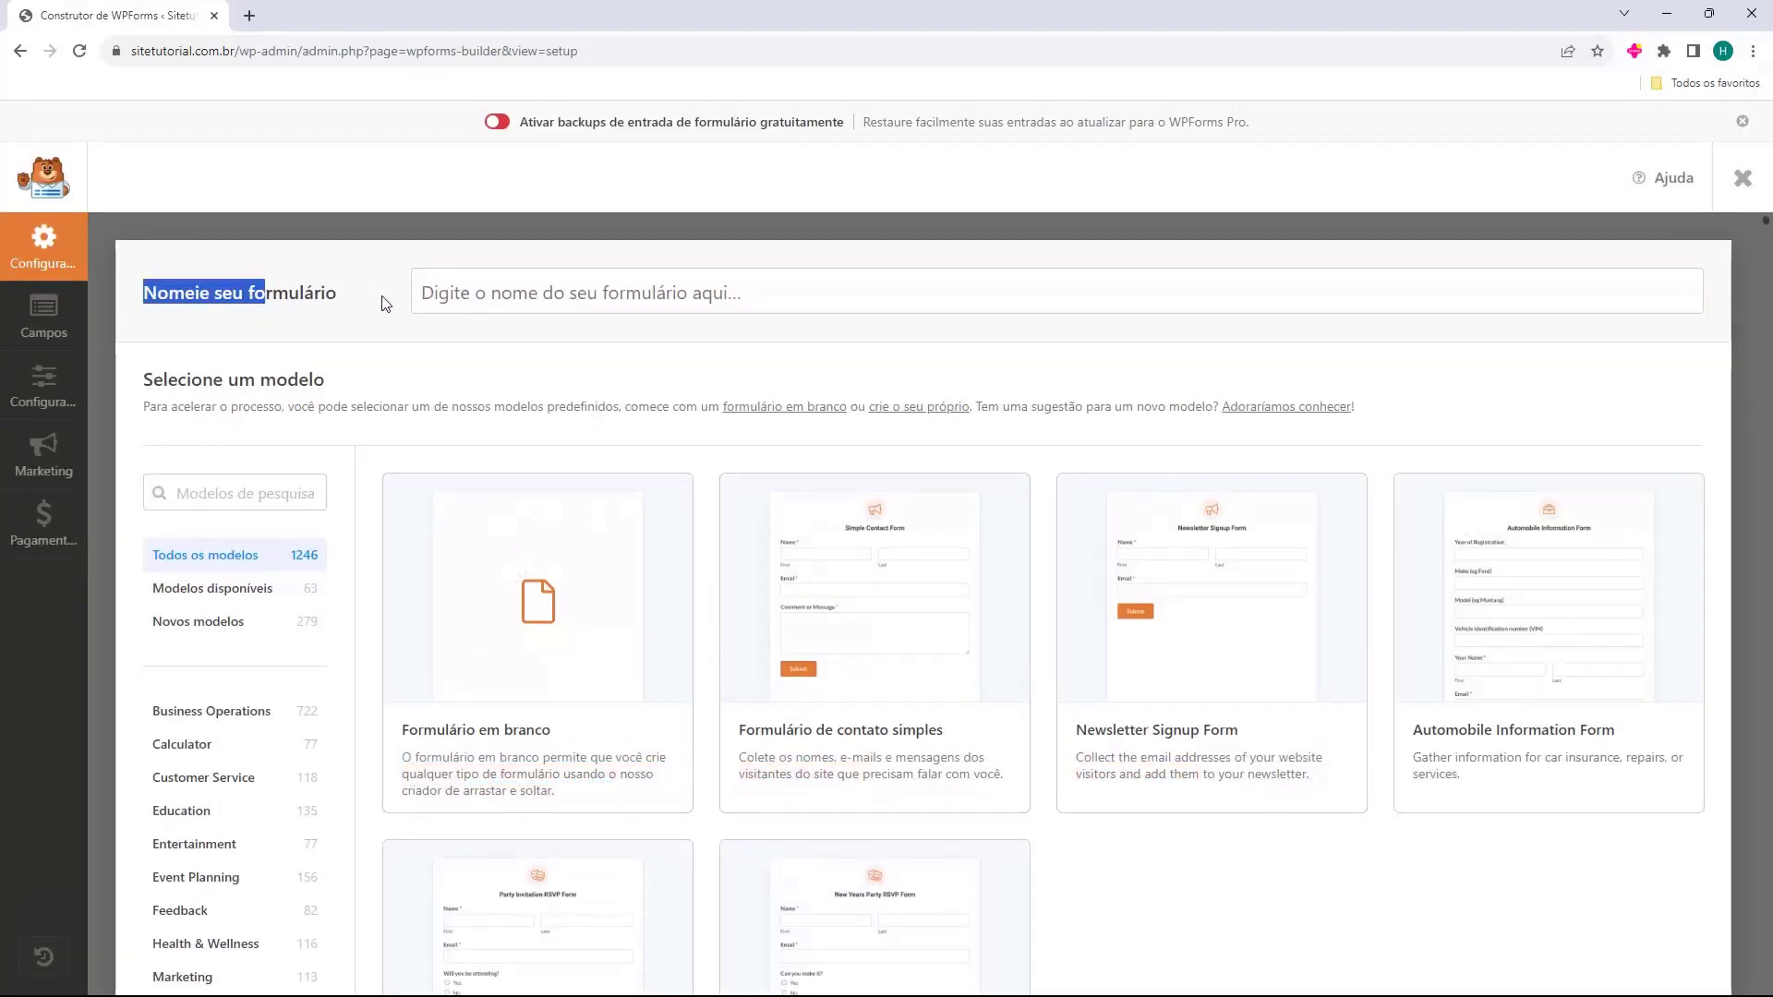
pyautogui.click(513, 295)
pyautogui.write('F')
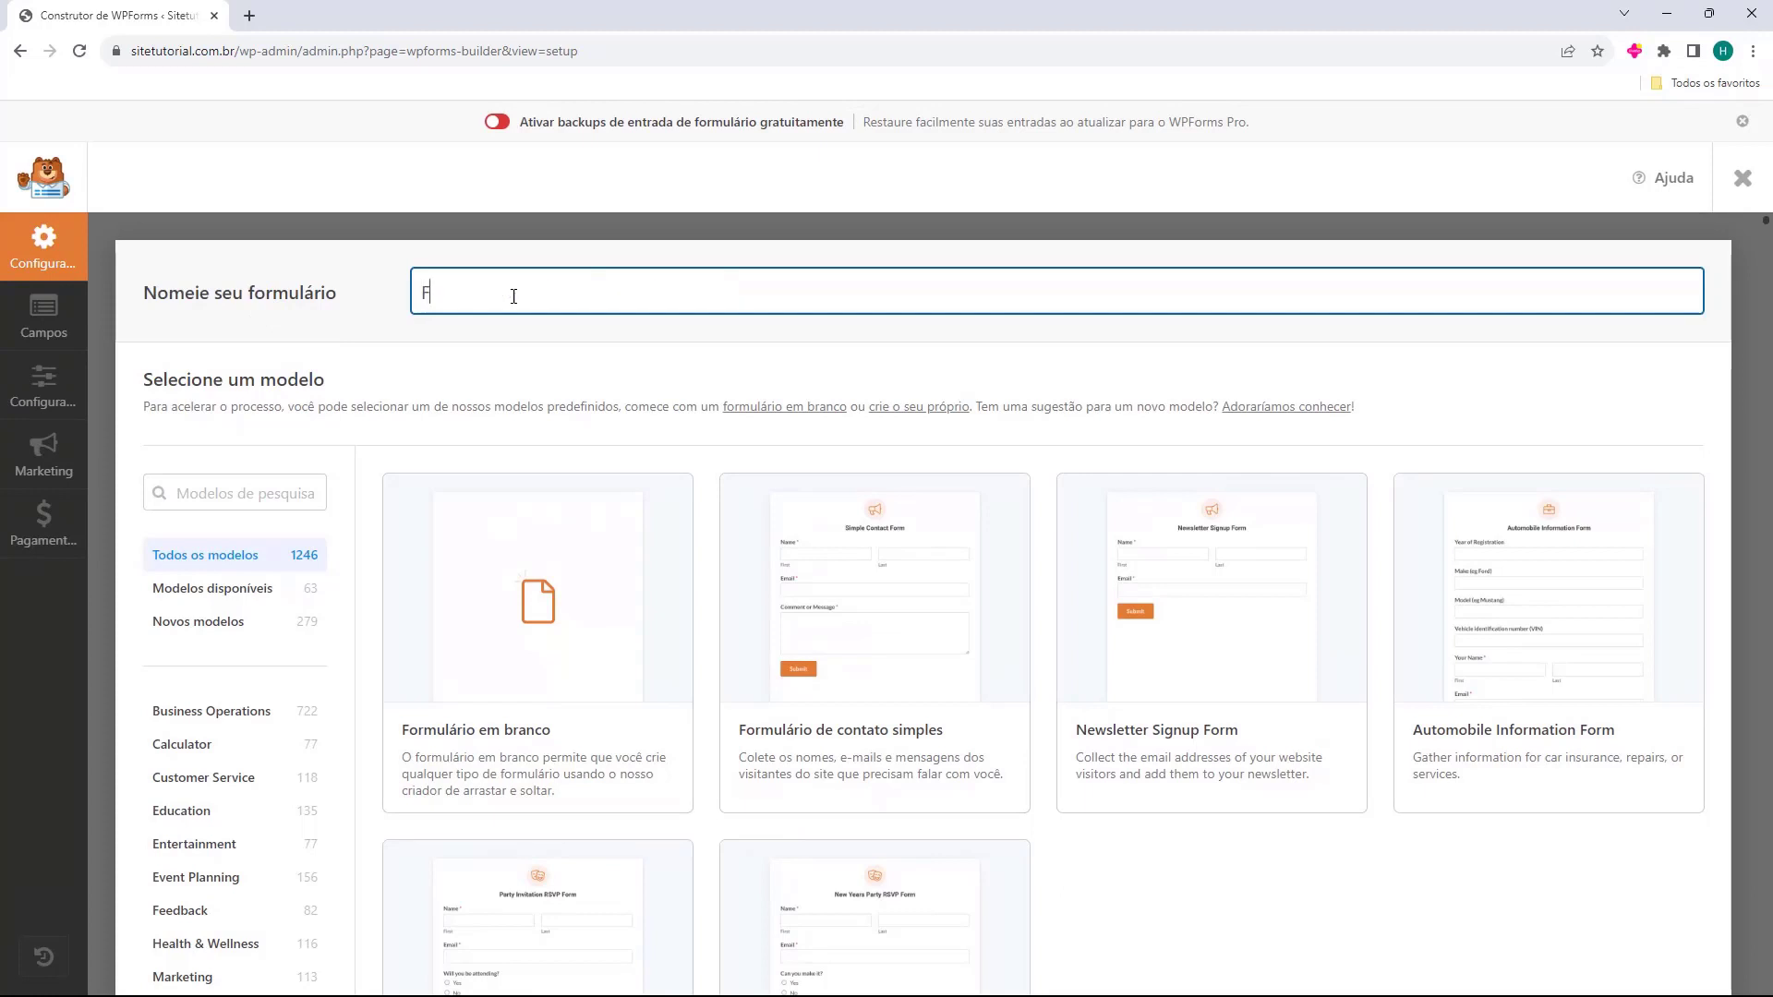
pyautogui.write('ormulario de Contato')
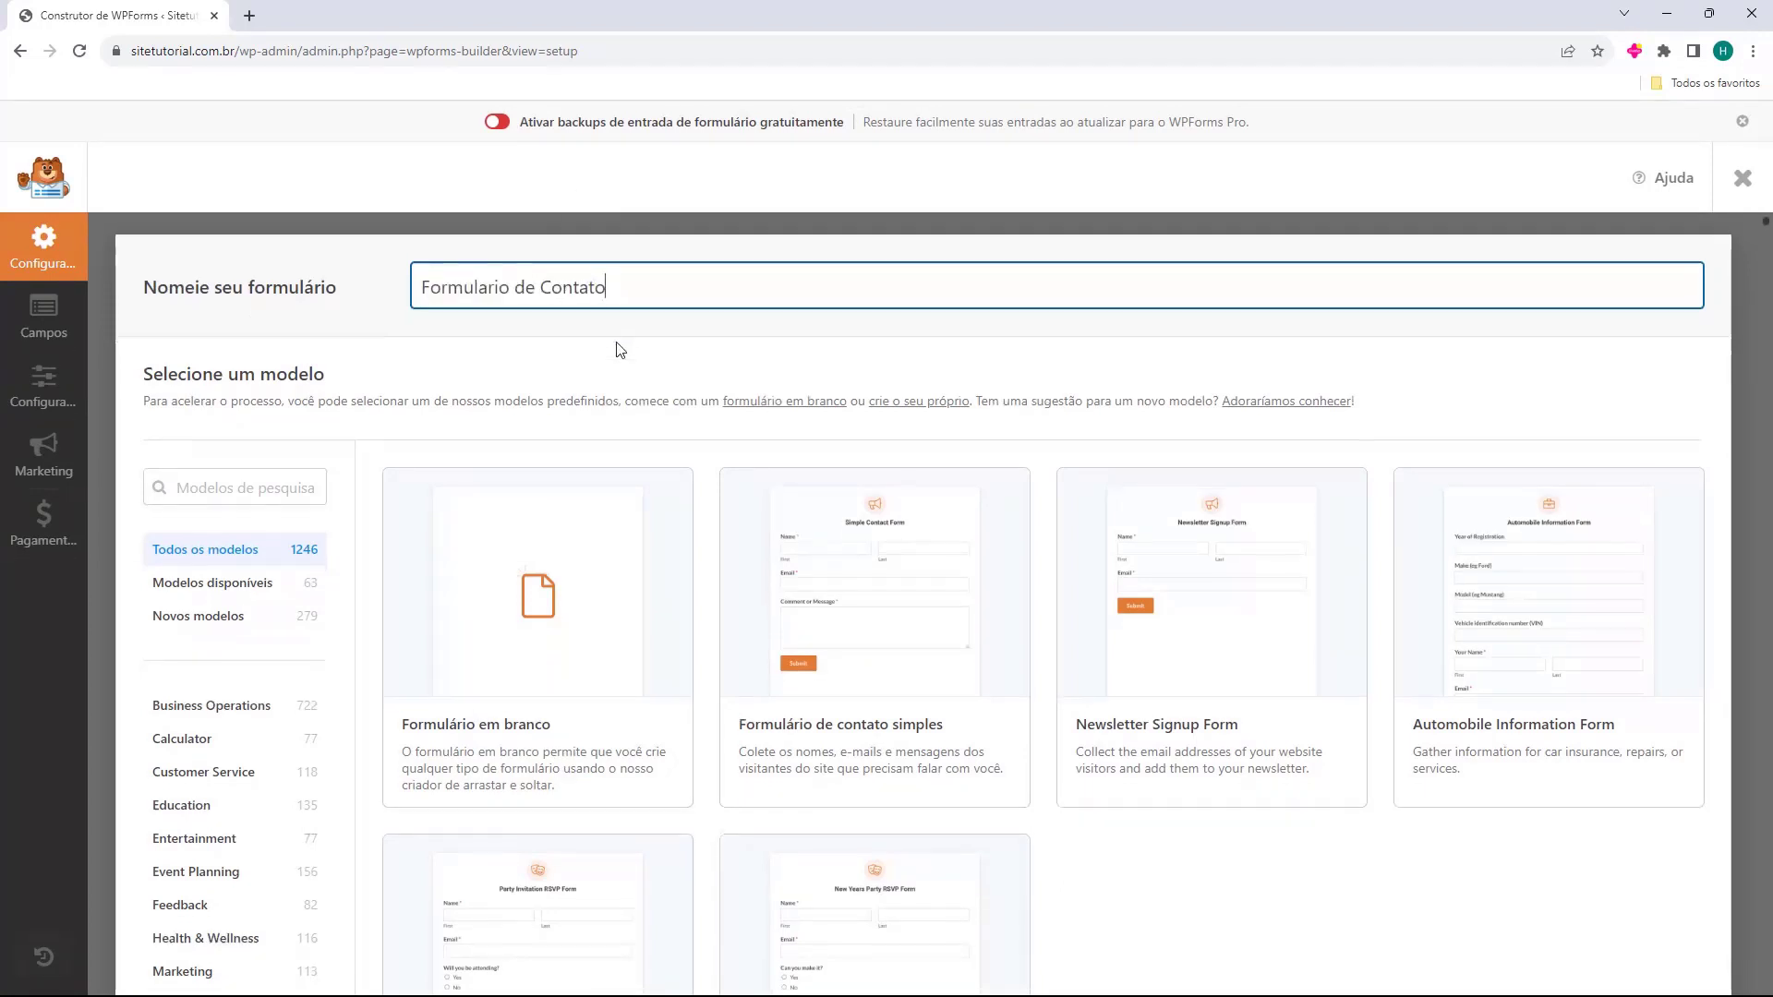
pyautogui.scroll(-1, 574, 354)
pyautogui.moveTo(554, 664)
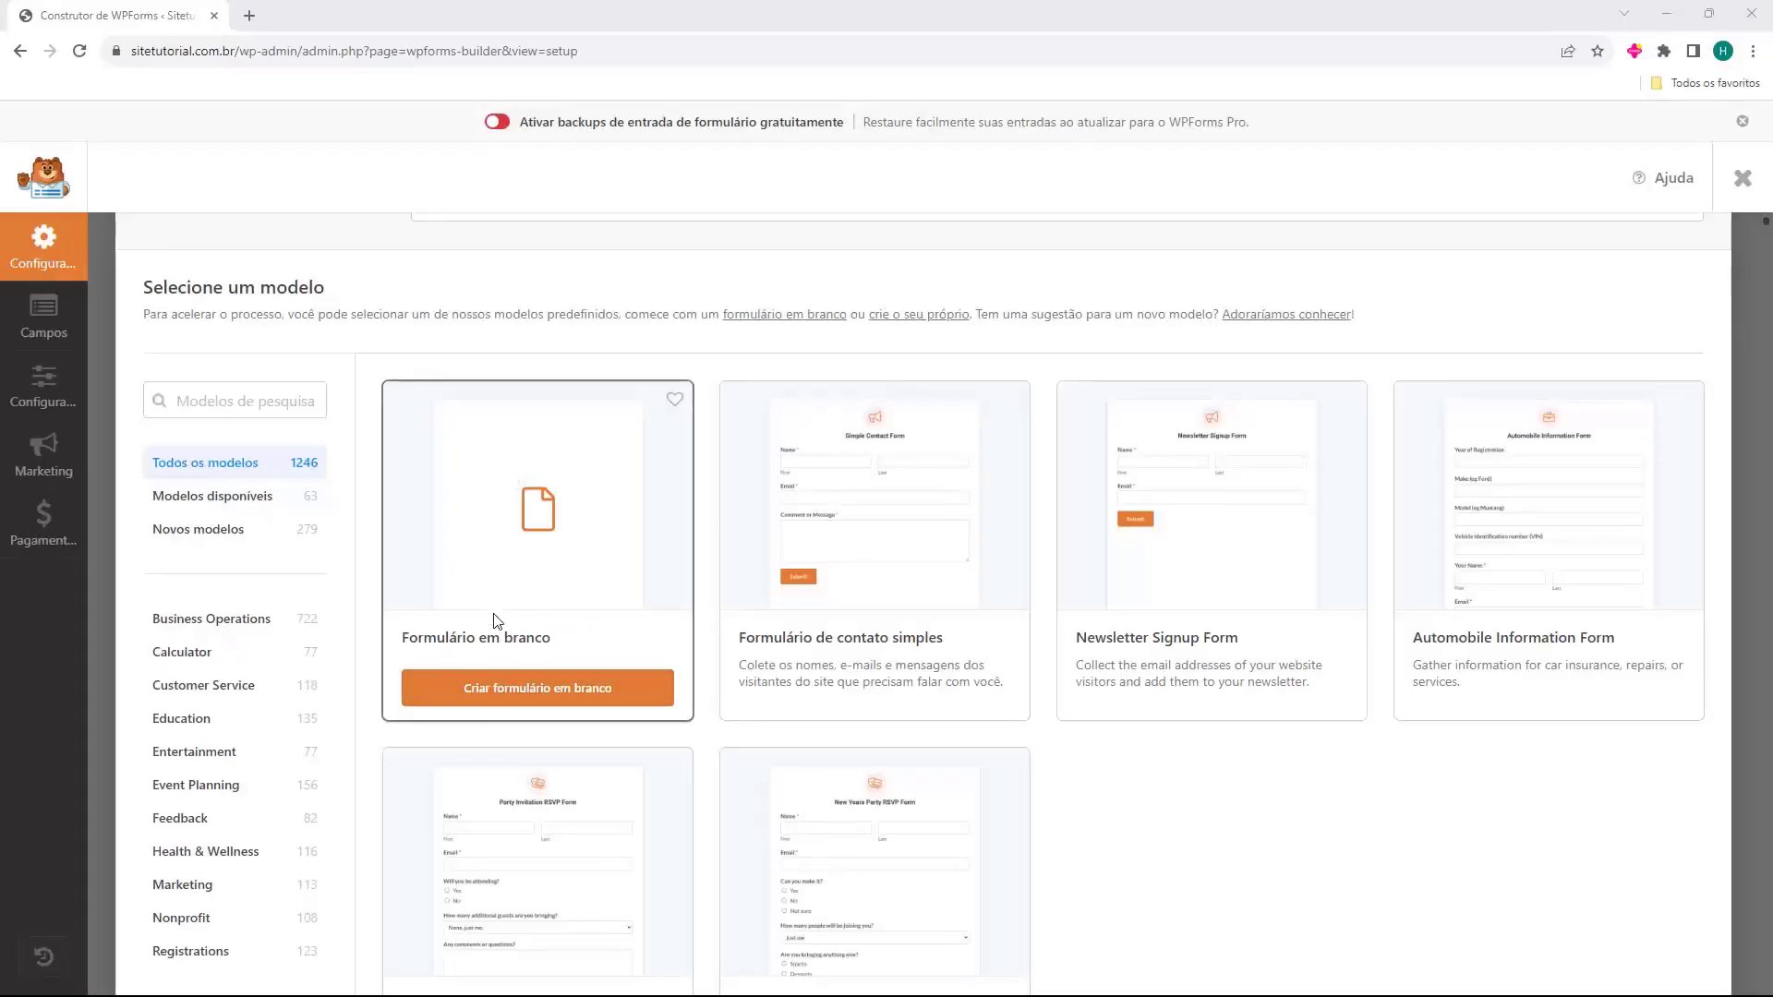
pyautogui.scroll(-1, 661, 643)
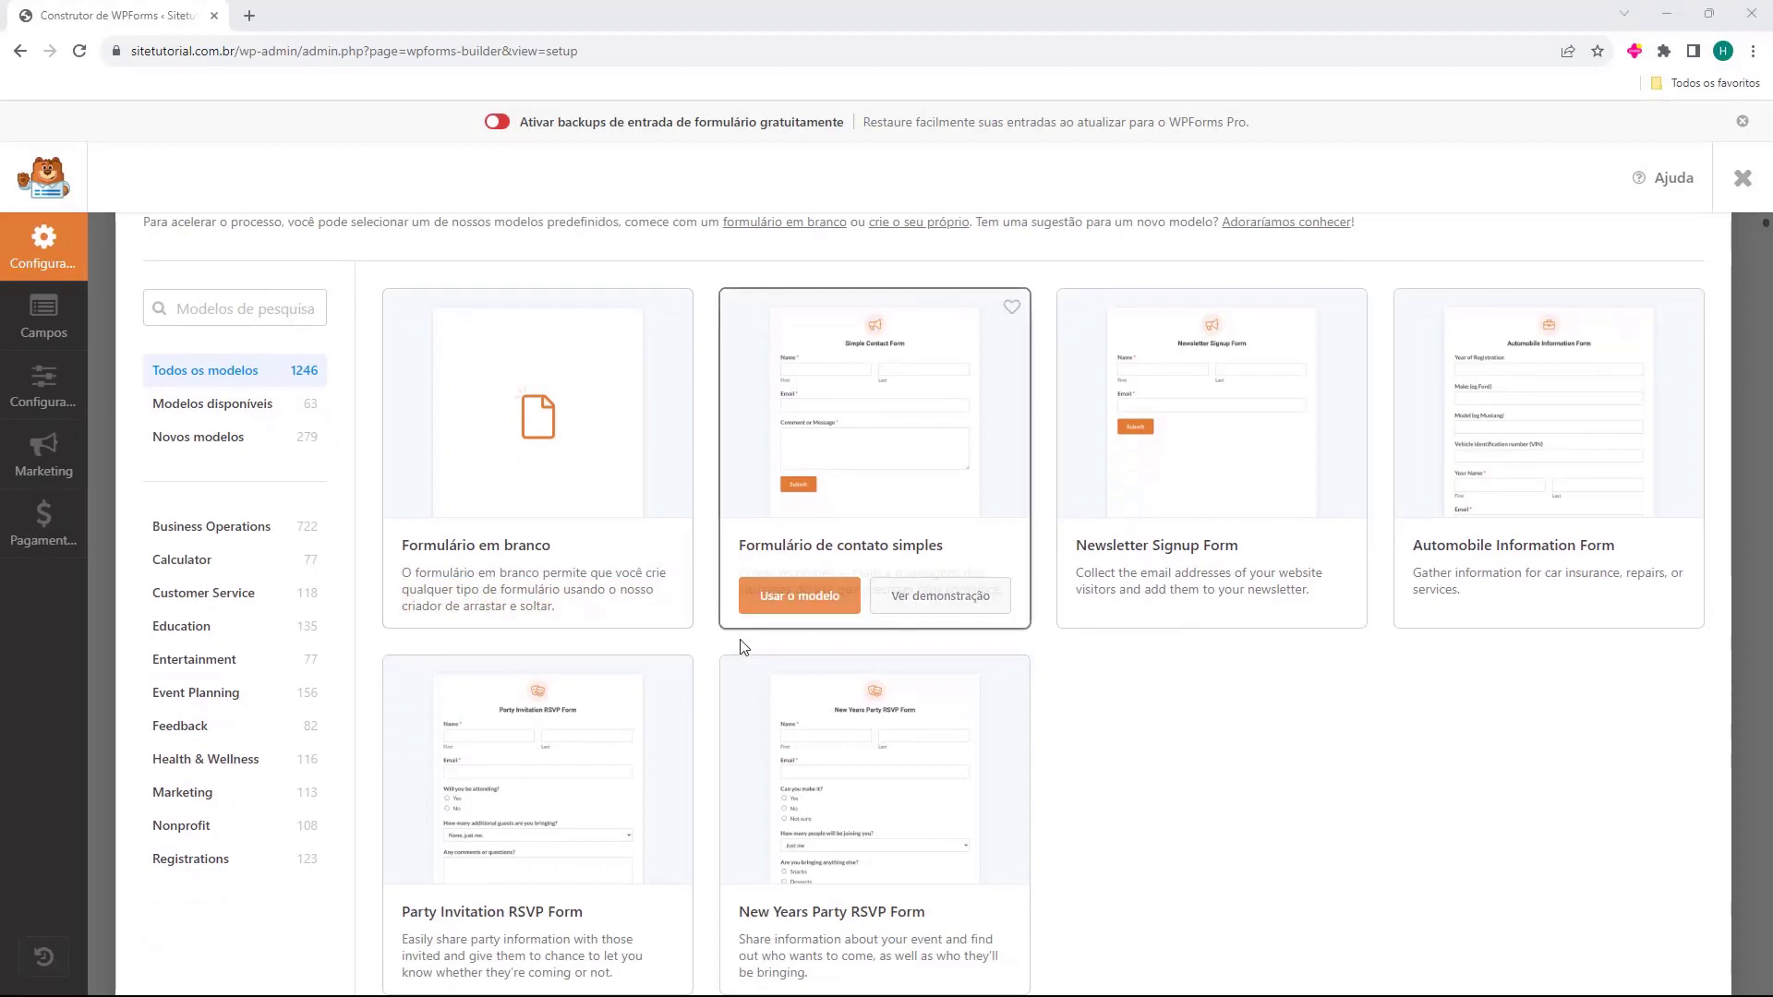
# Browse the Business Operations, Calculator and Customer Service templates, then use Formulário de contato simples.
pyautogui.click(238, 538)
pyautogui.click(237, 563)
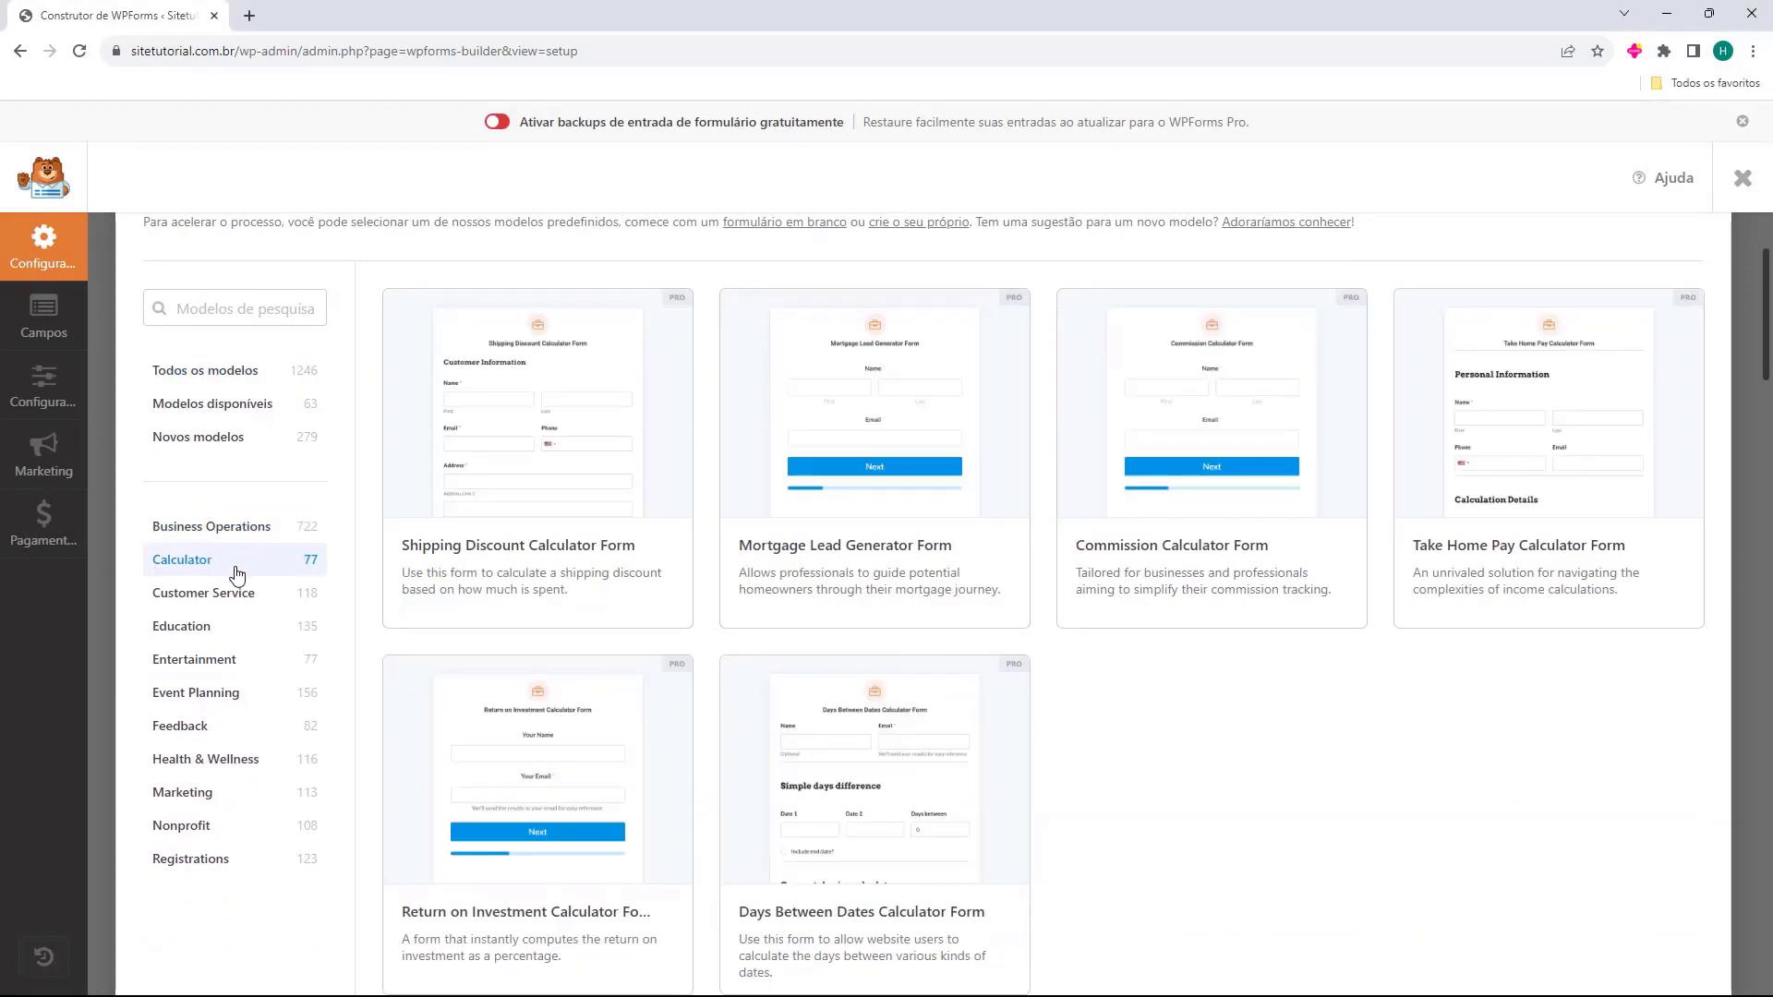
pyautogui.click(237, 594)
pyautogui.click(218, 374)
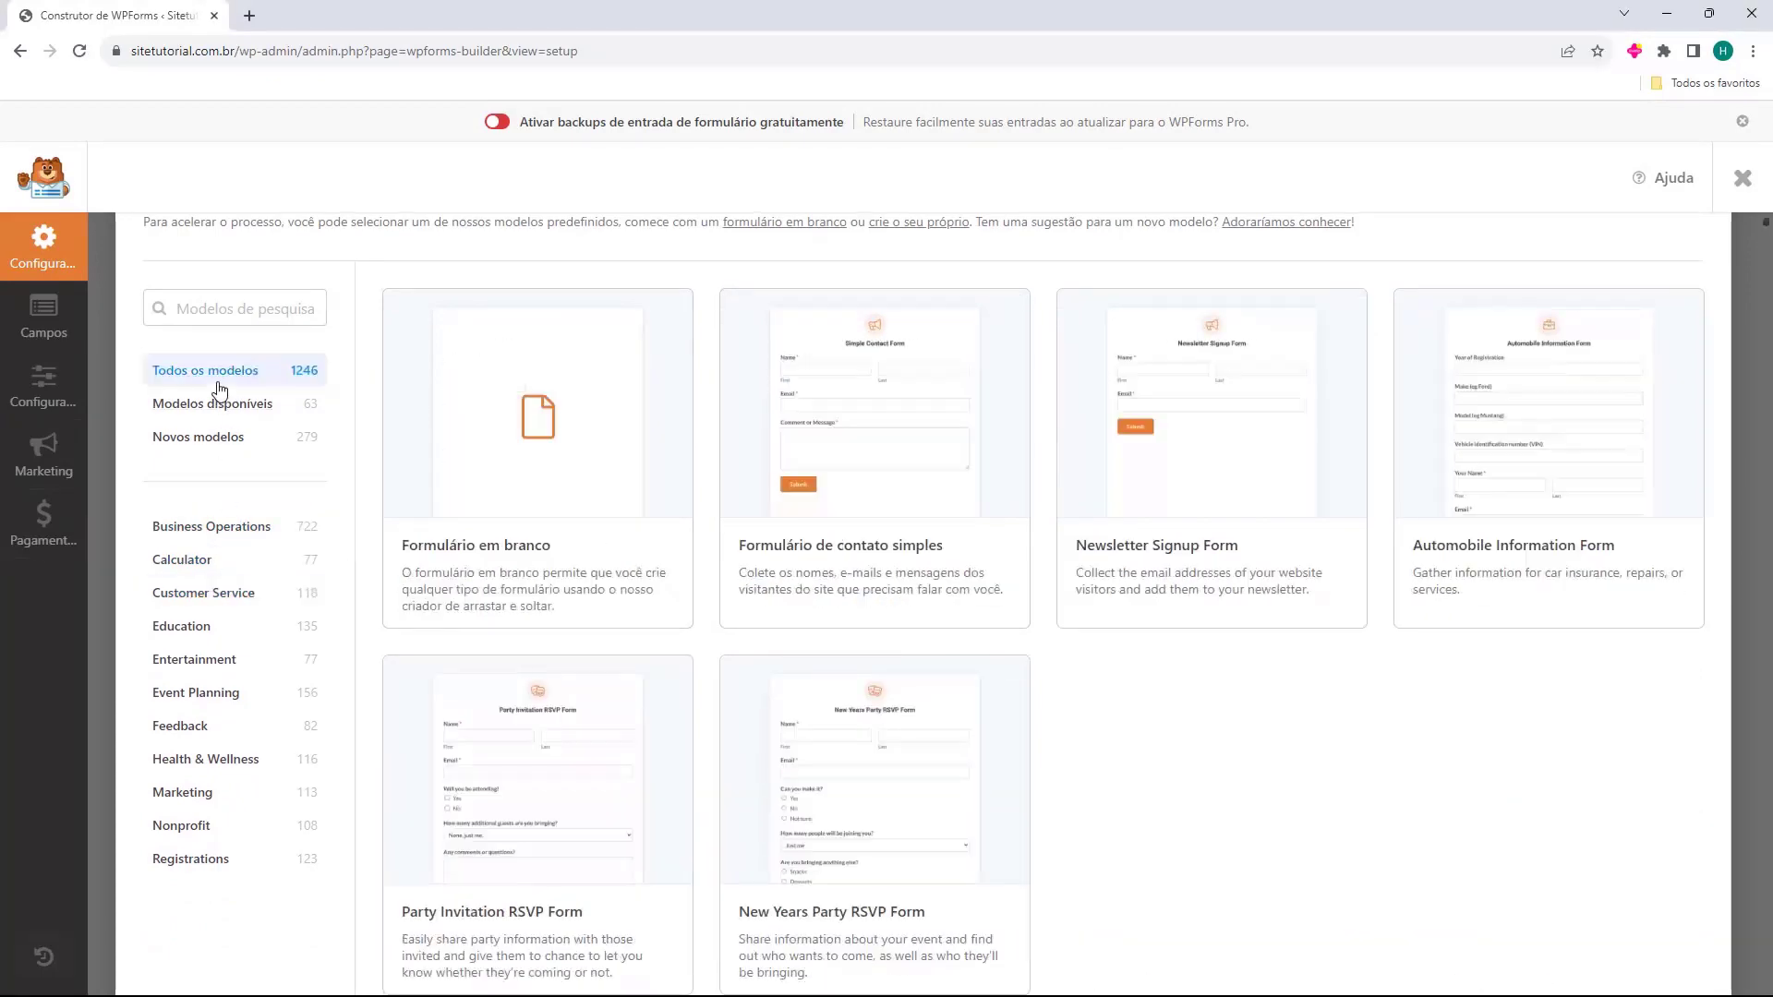
pyautogui.moveTo(868, 485)
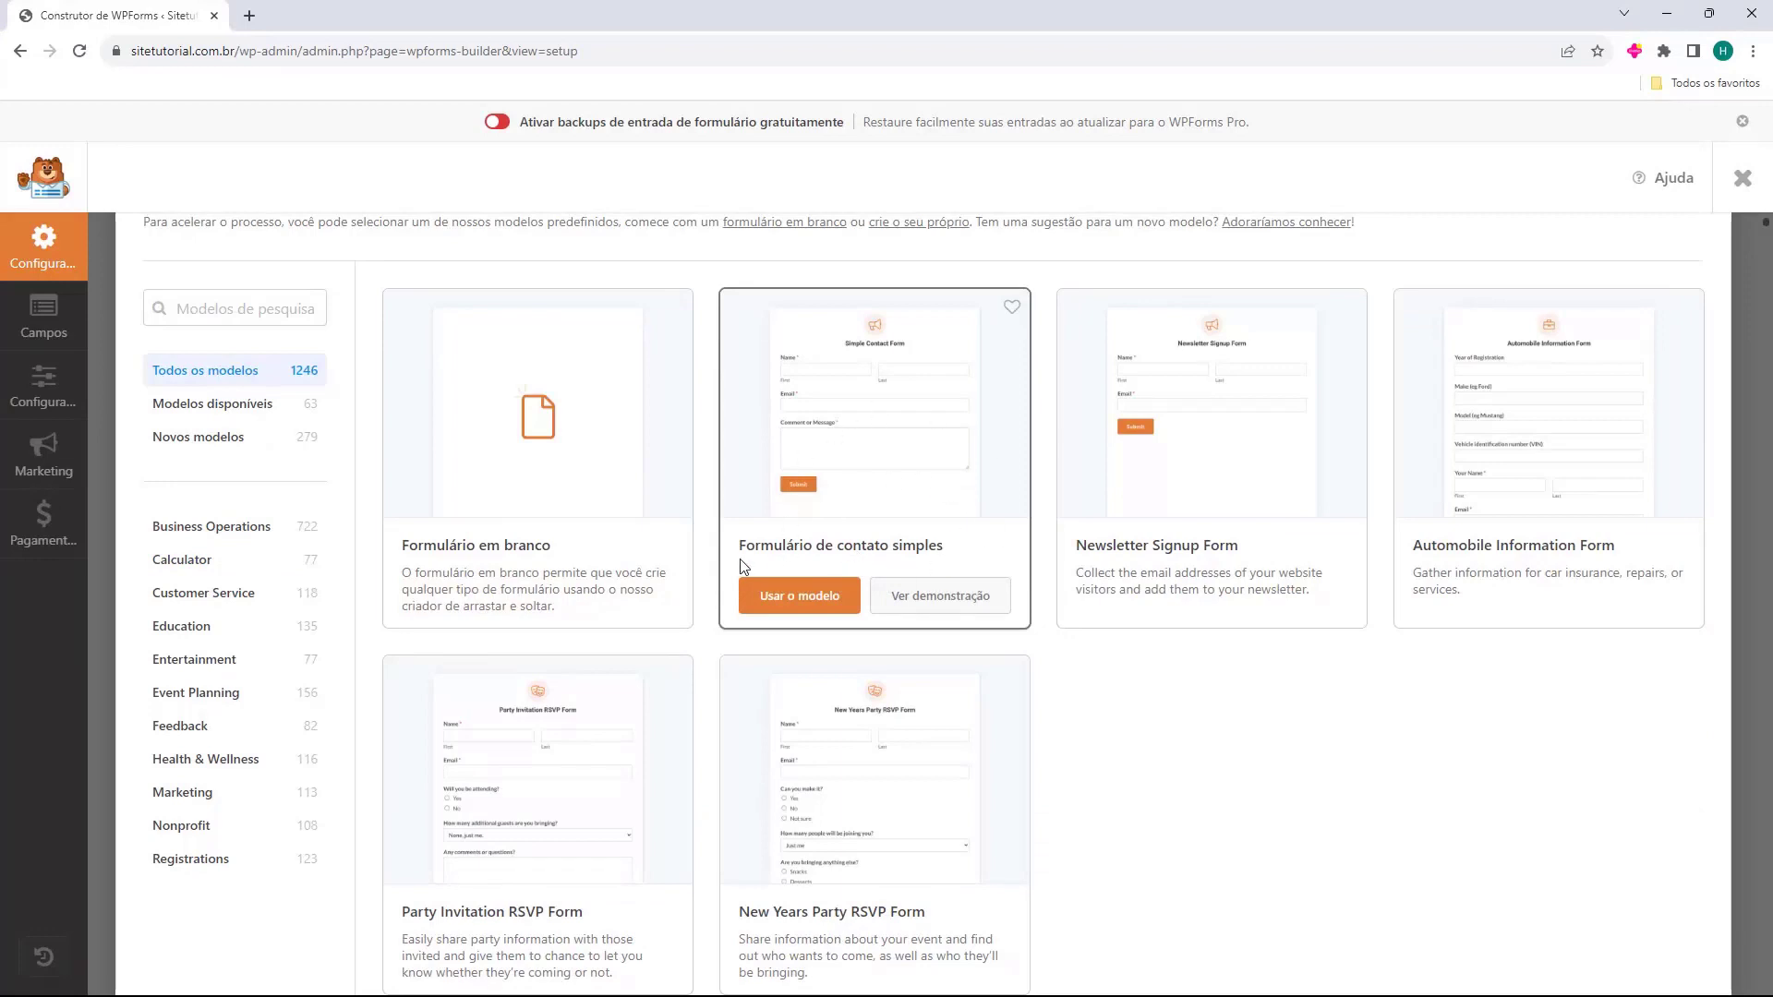
pyautogui.click(799, 596)
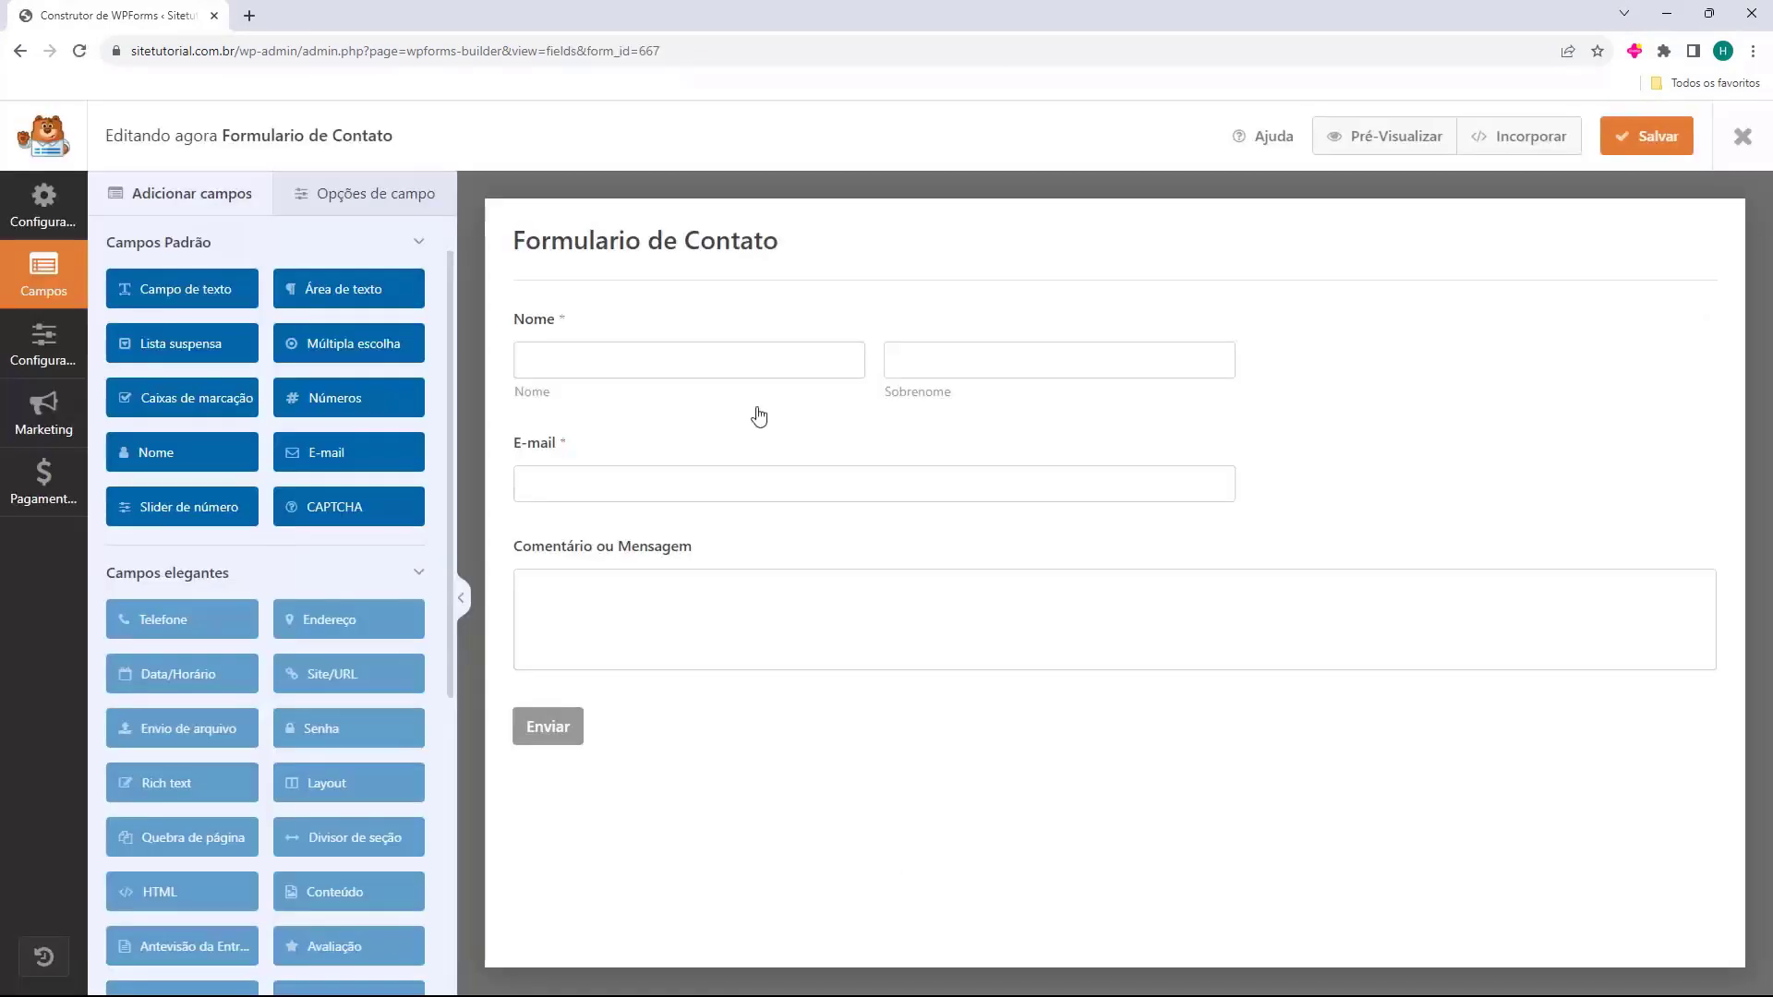
# Set the Nome field's format to Simples and its field size to Grande.
pyautogui.click(704, 374)
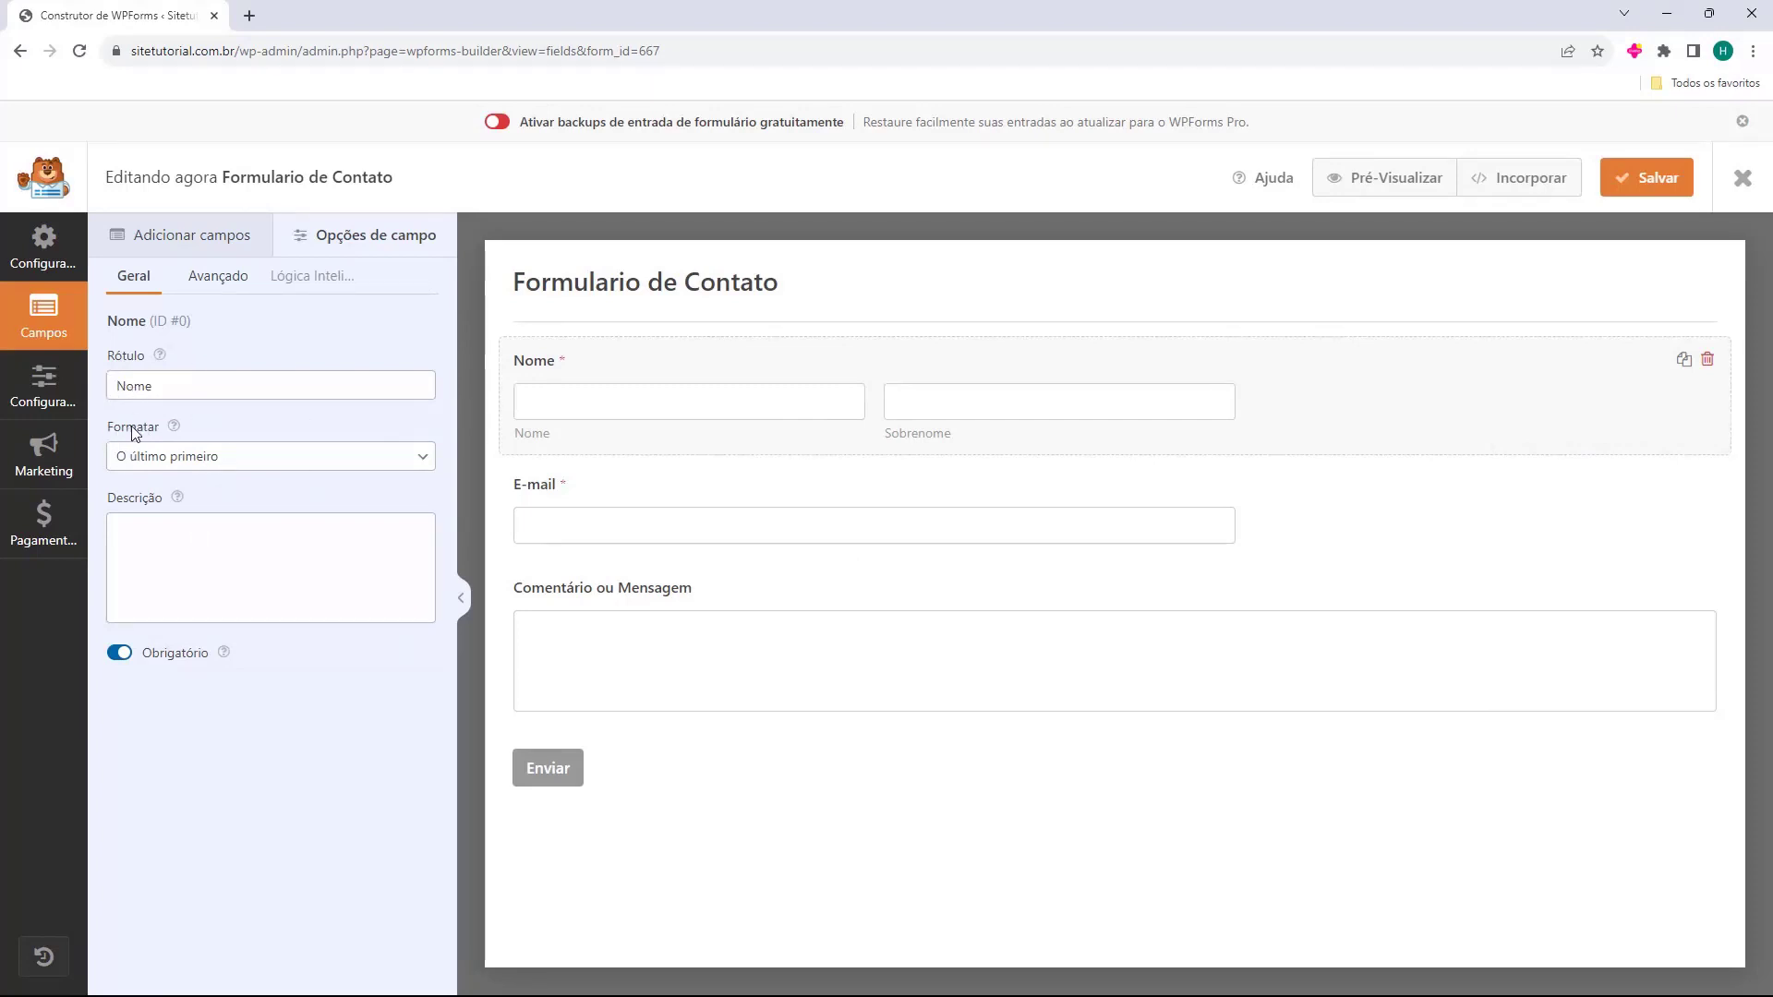
pyautogui.click(127, 459)
pyautogui.click(135, 482)
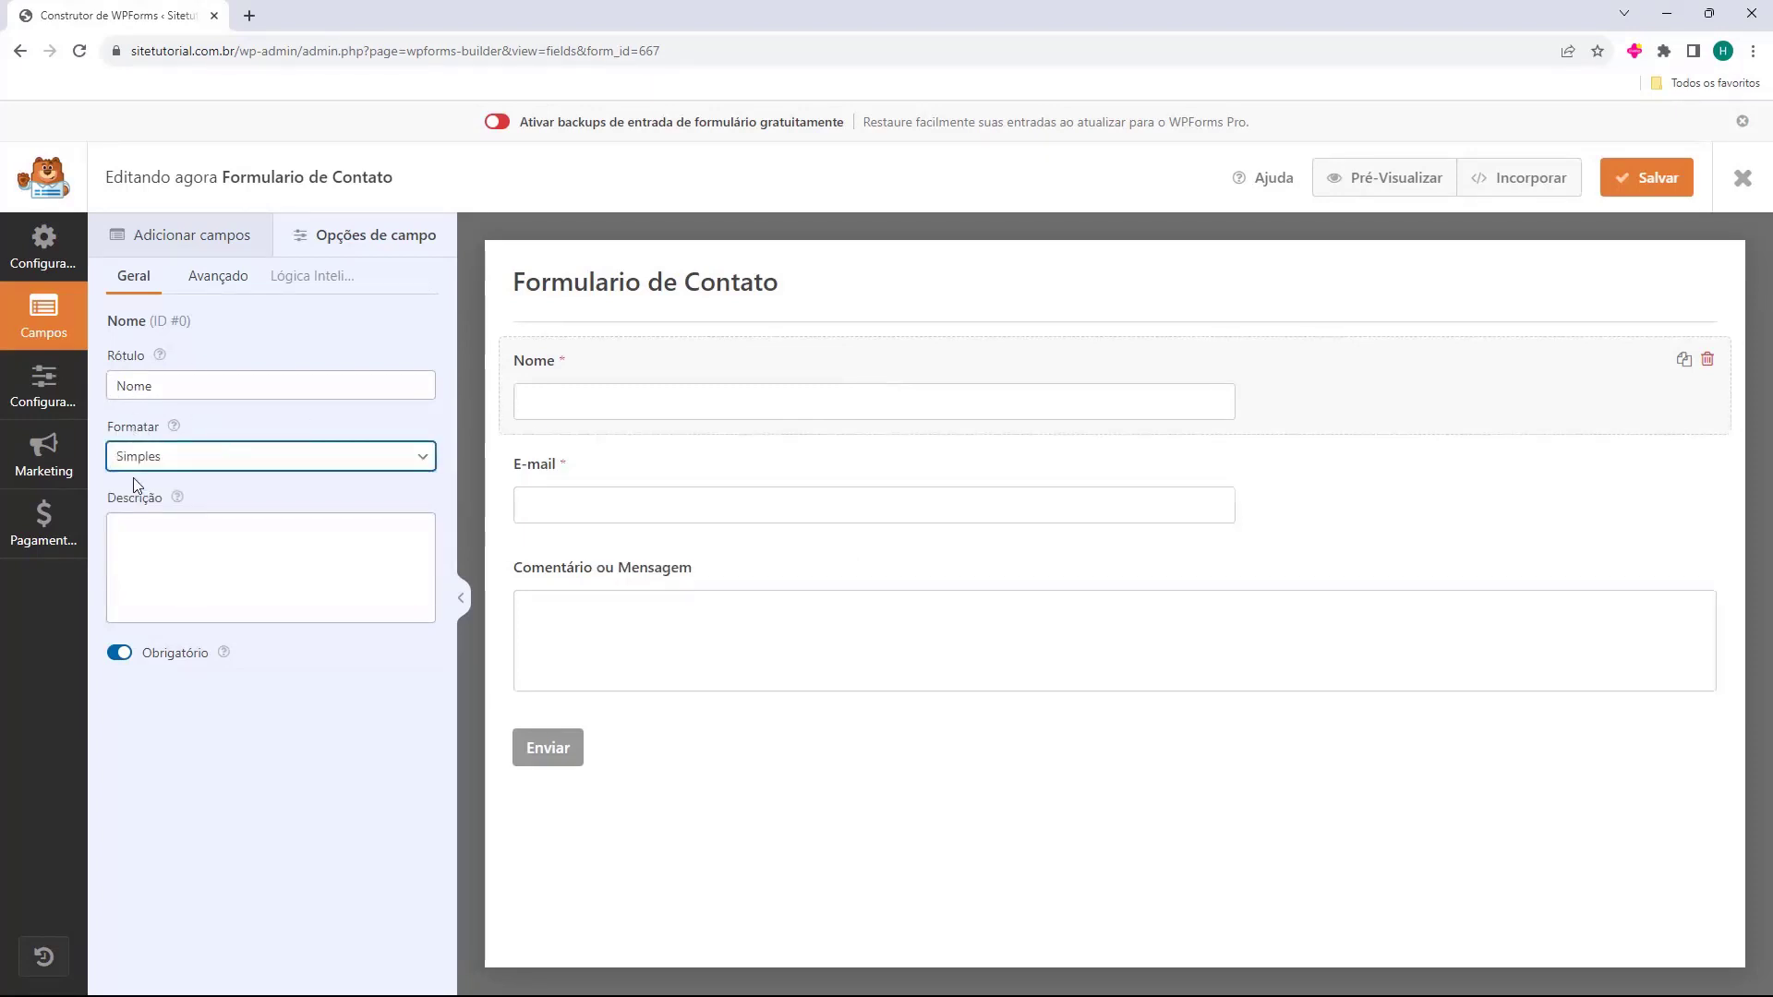
pyautogui.click(207, 287)
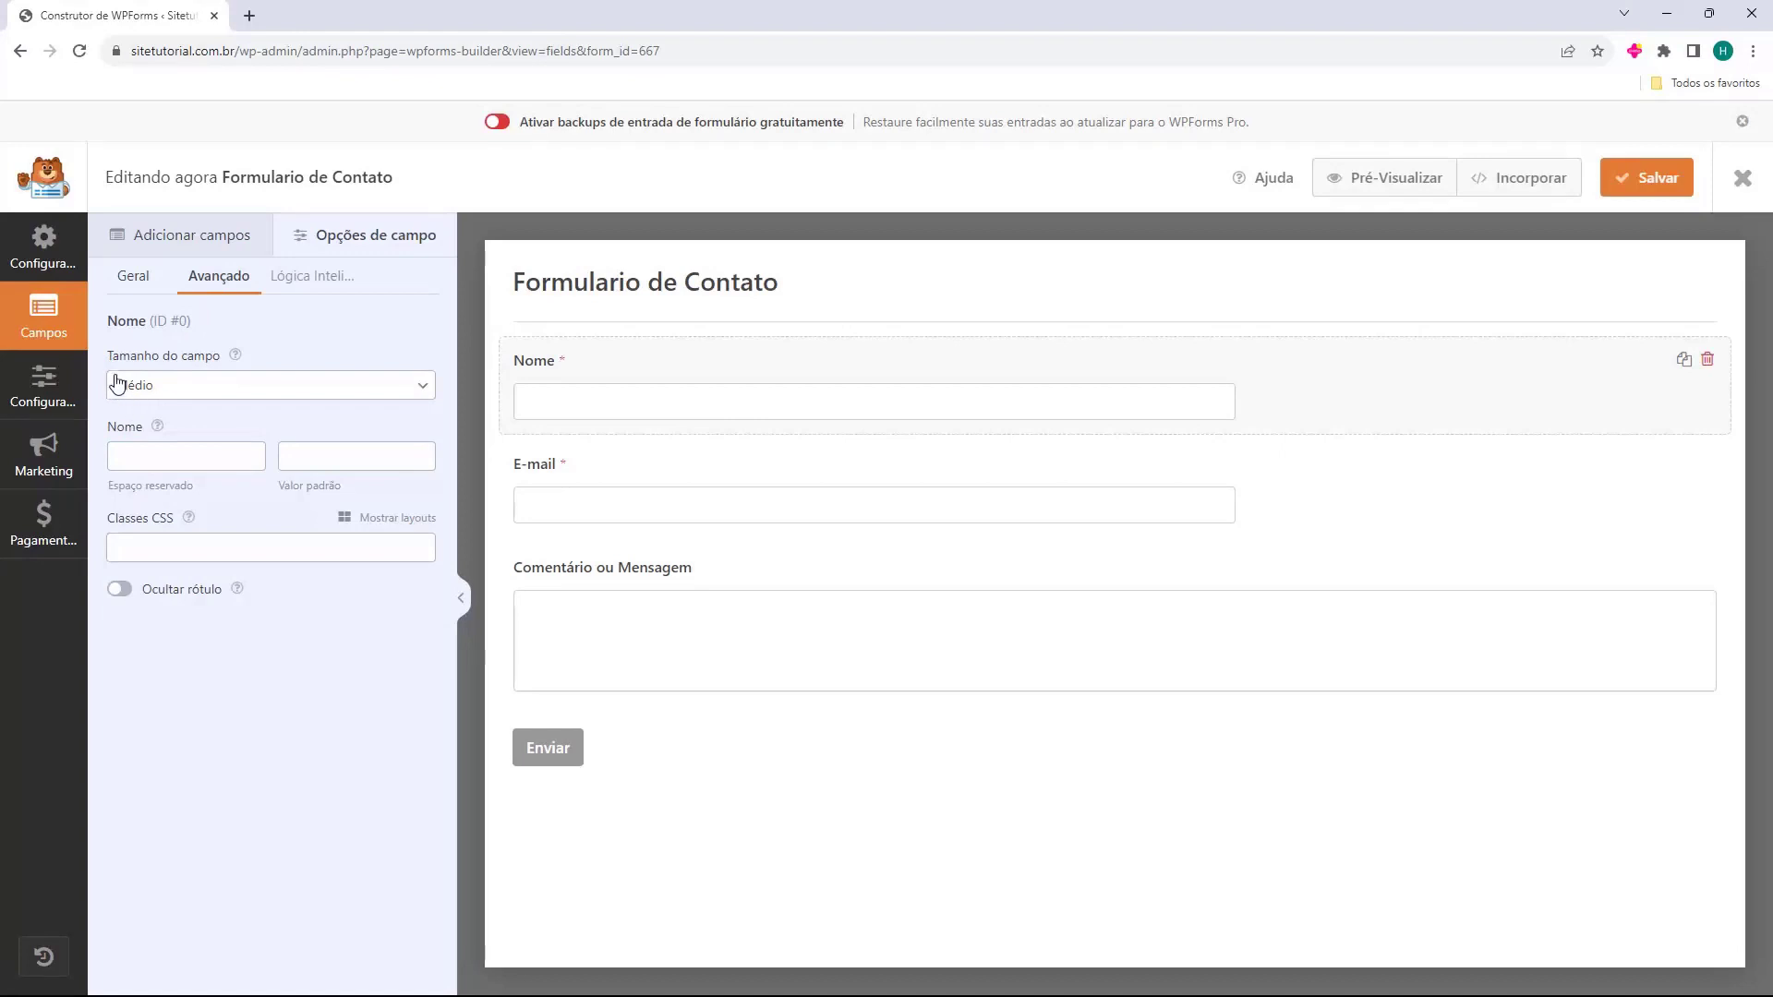
pyautogui.click(150, 392)
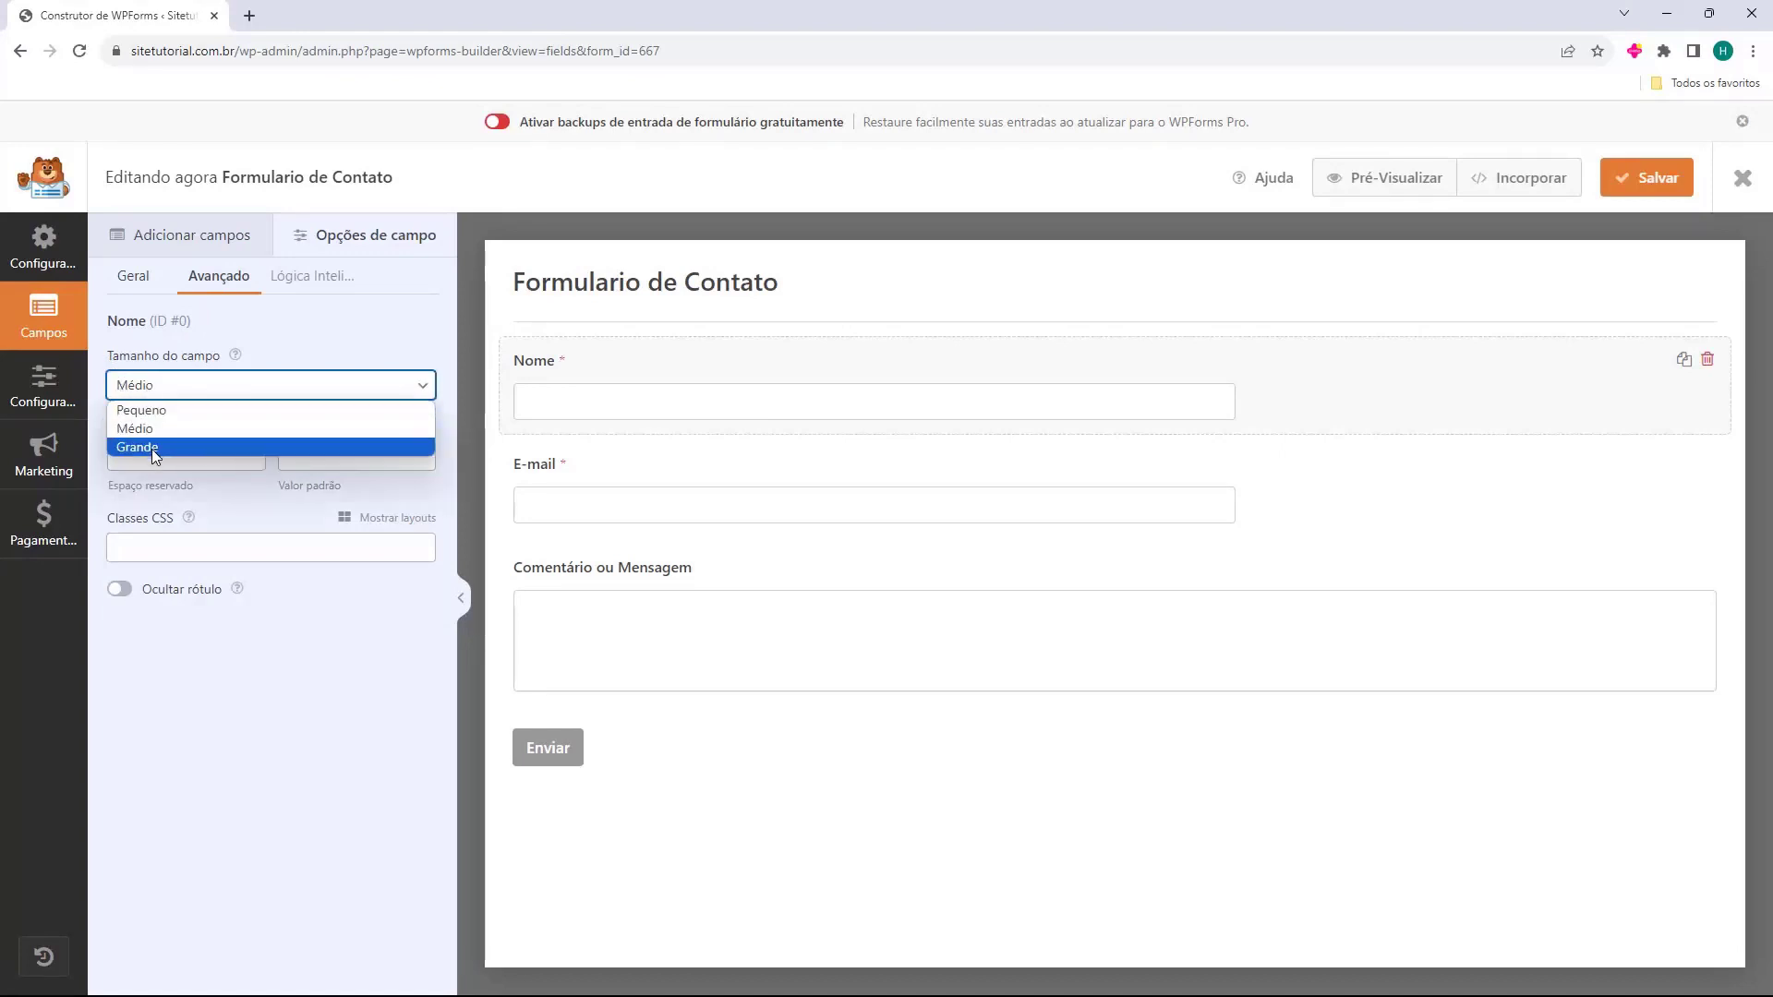
pyautogui.click(151, 449)
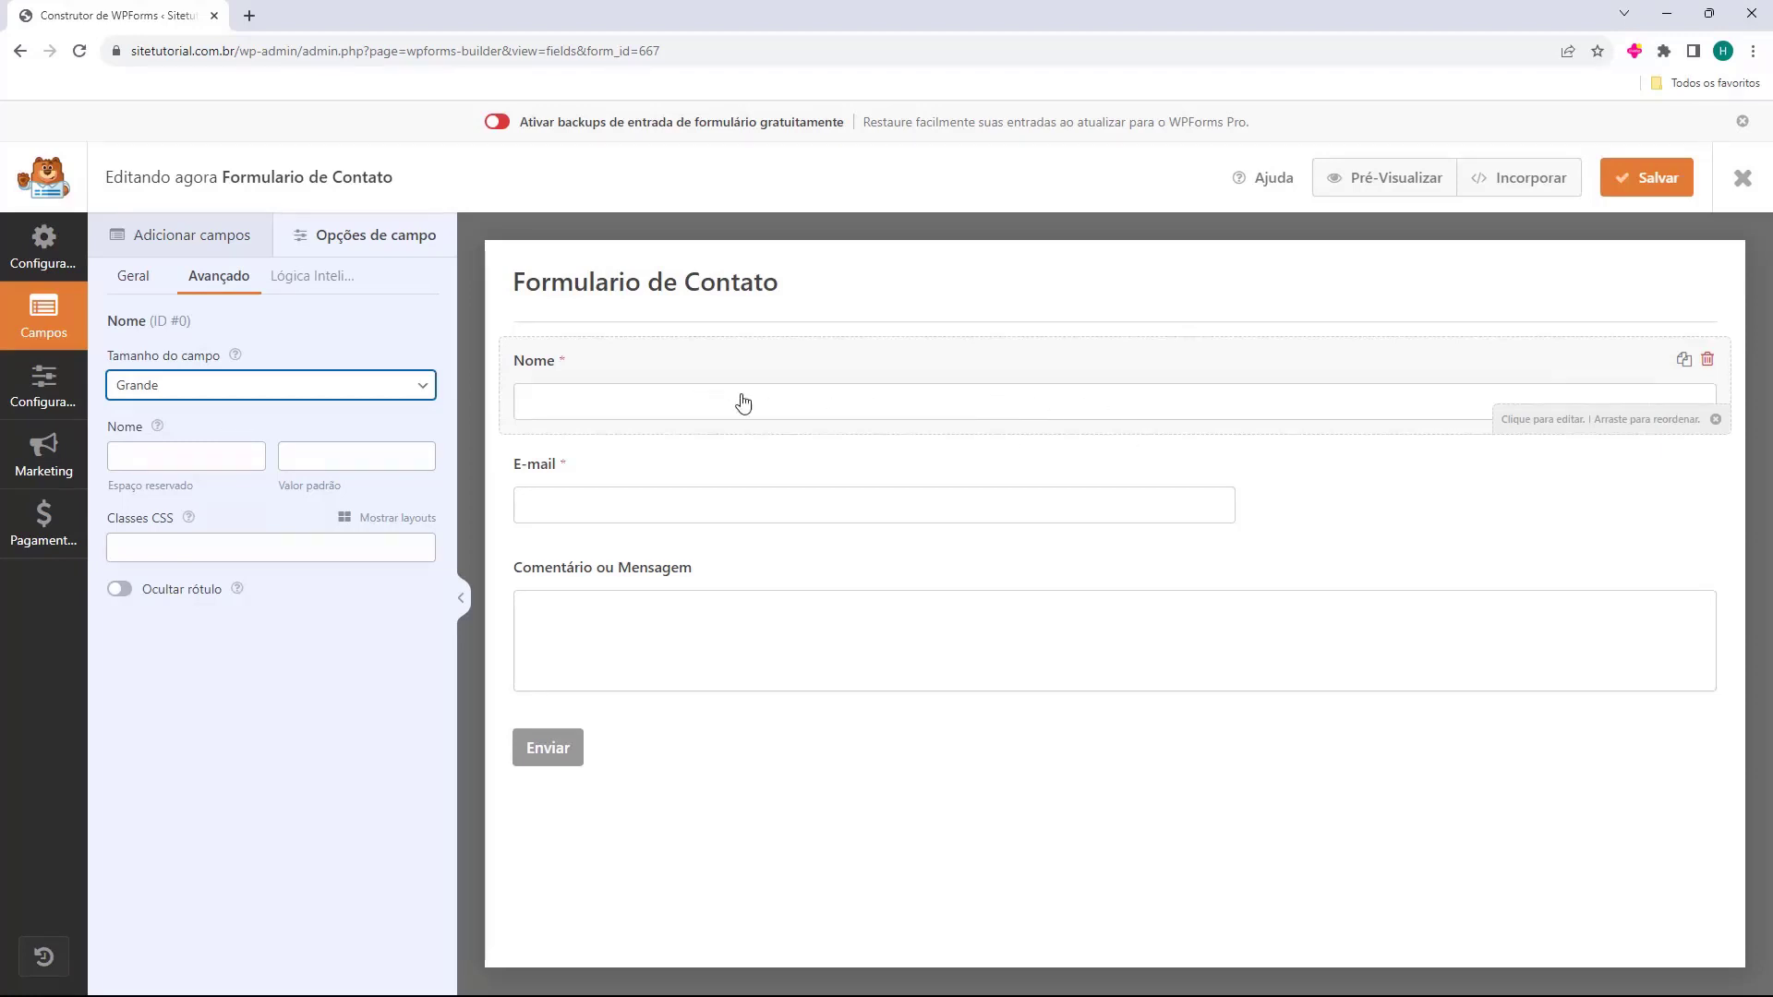
# Set the E-mail field's Tamanho do campo to Grande.
pyautogui.click(650, 482)
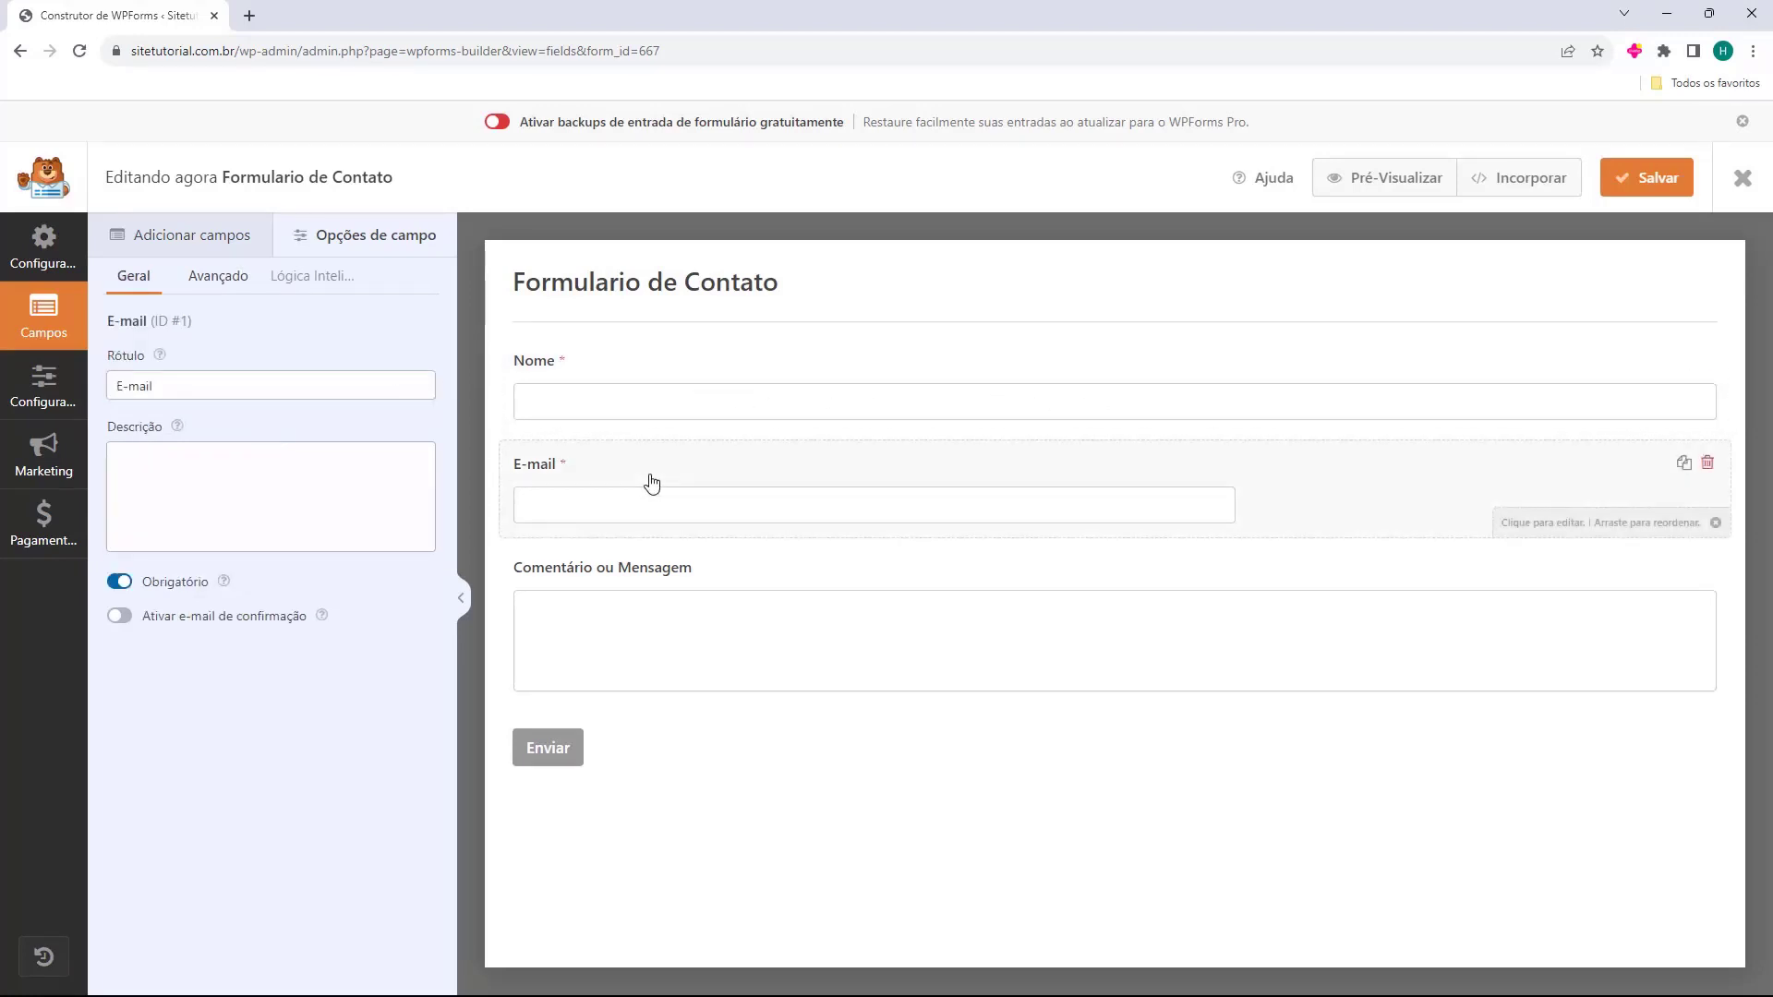
pyautogui.click(228, 284)
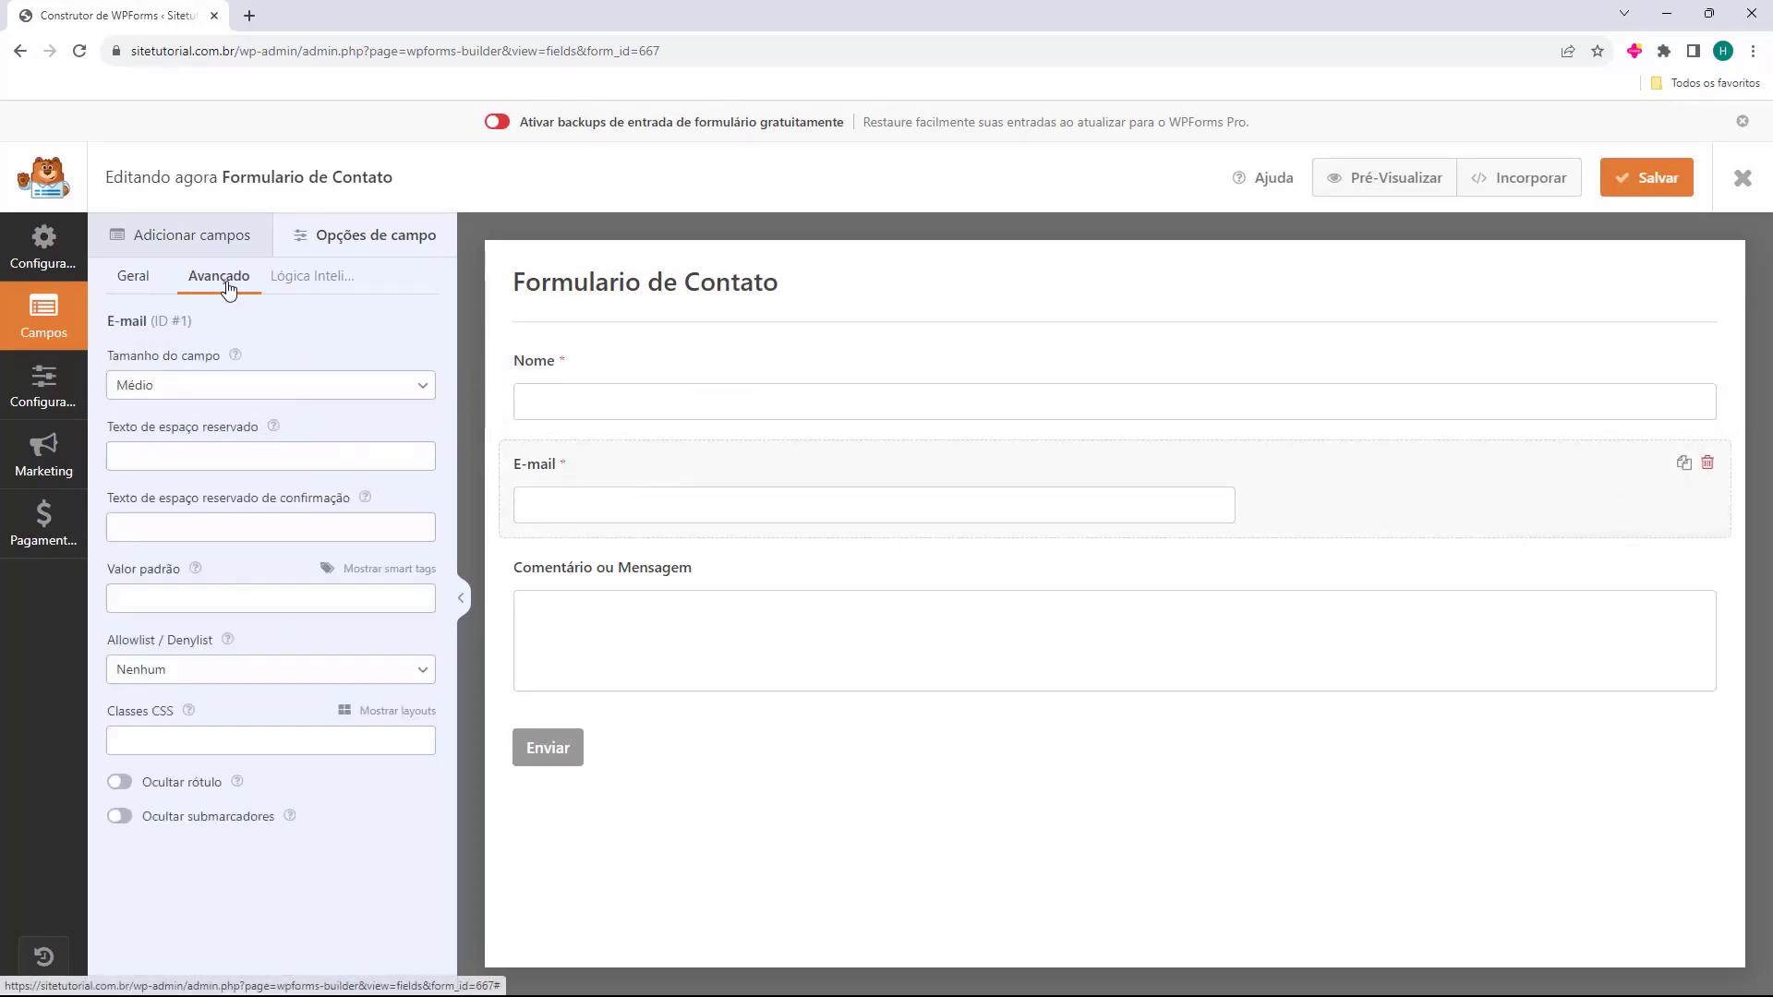
pyautogui.click(170, 381)
pyautogui.click(152, 446)
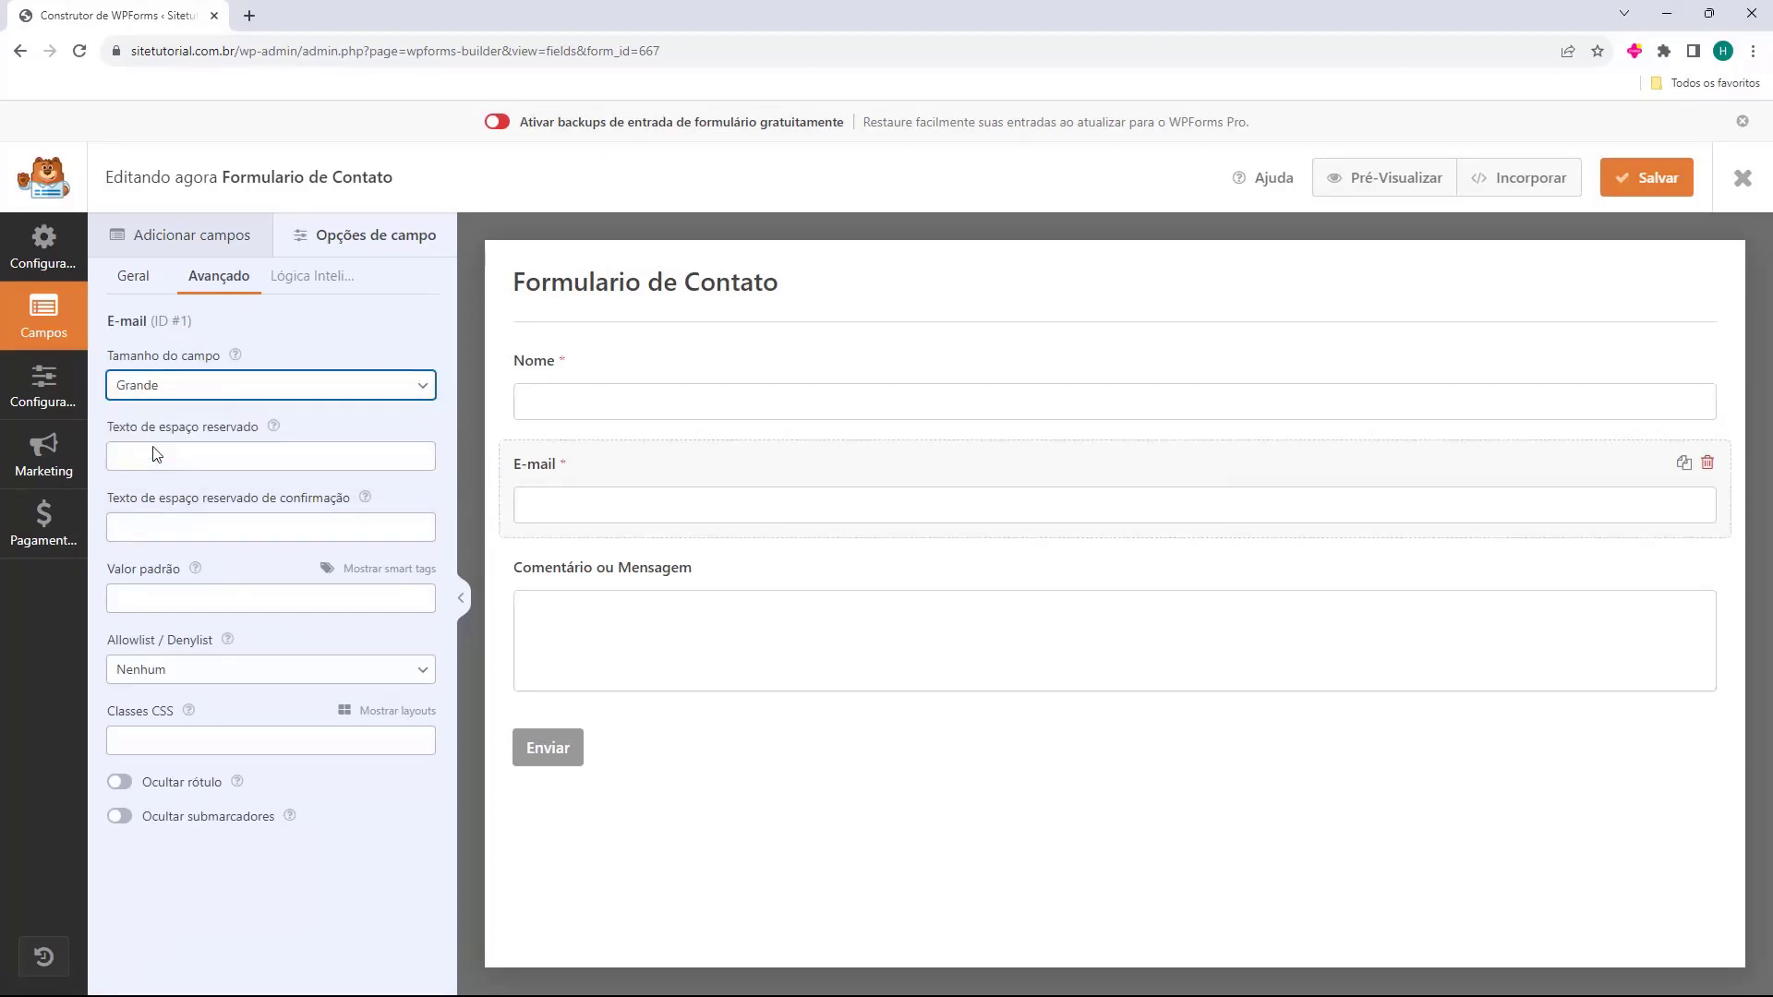
pyautogui.click(637, 604)
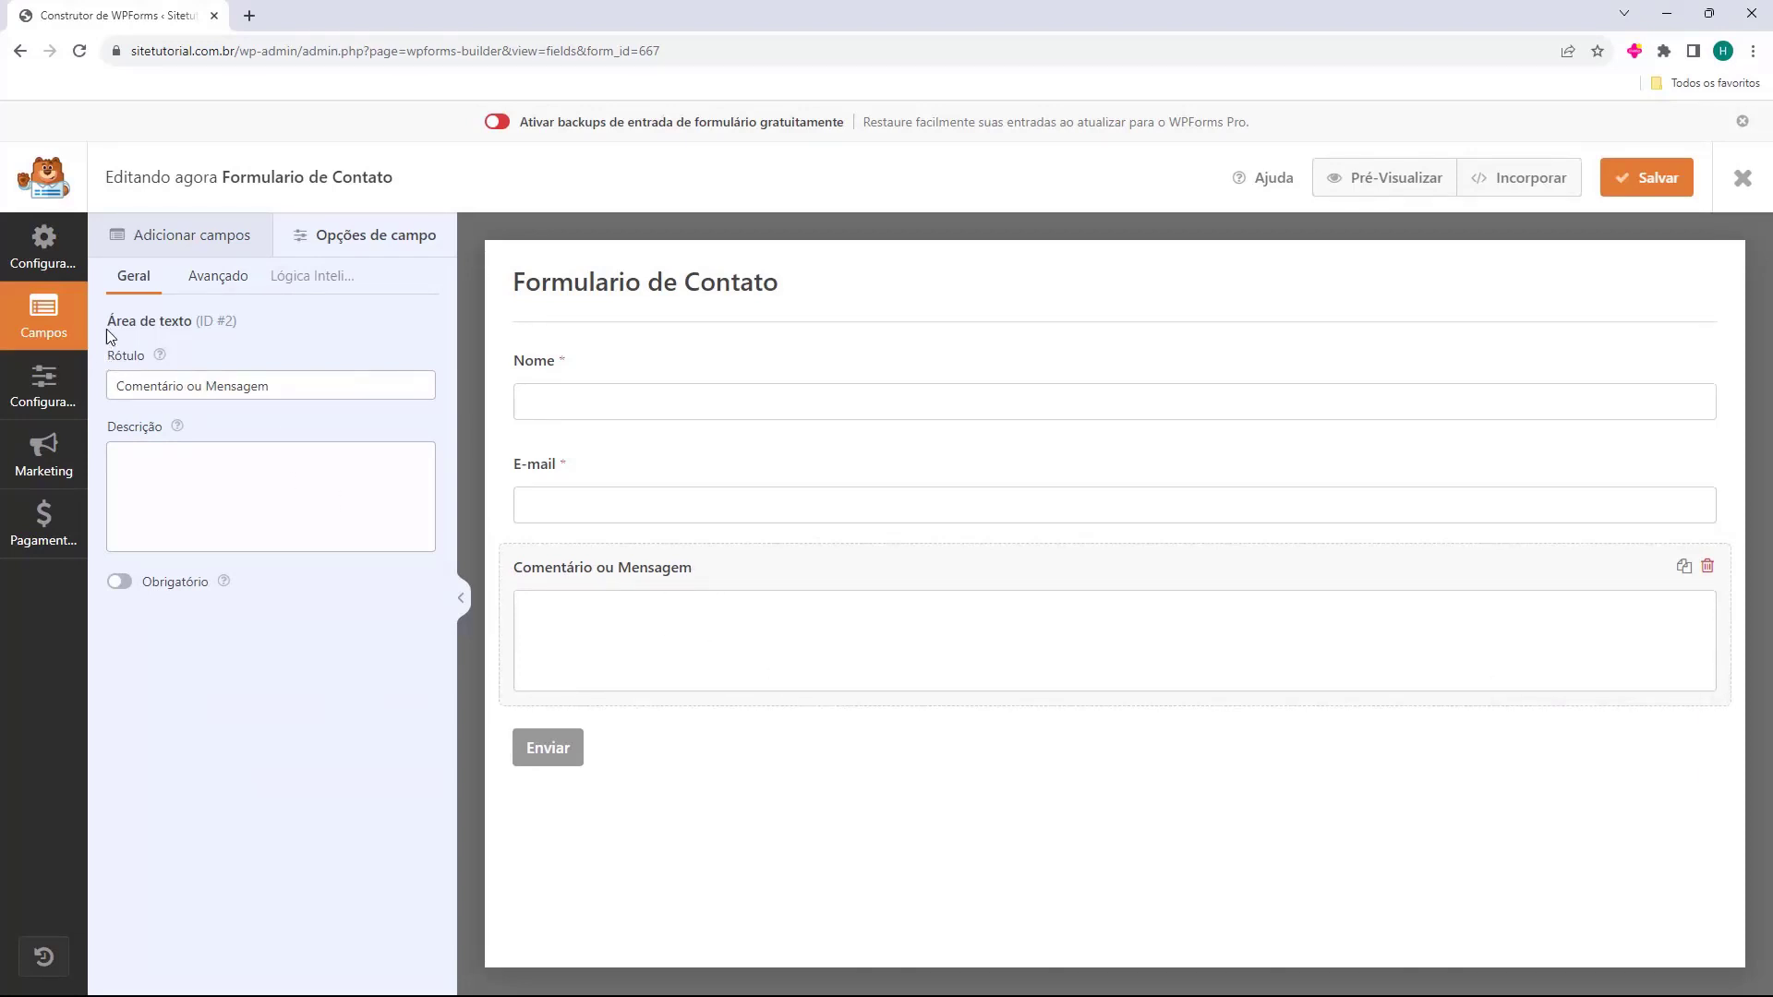
# Change the message field's label to 'Deixe sua mensagem', save the form, and exit the builder.
pyautogui.moveTo(104, 356); pyautogui.dragTo(377, 395)
pyautogui.click(150, 384)
pyautogui.write('De')
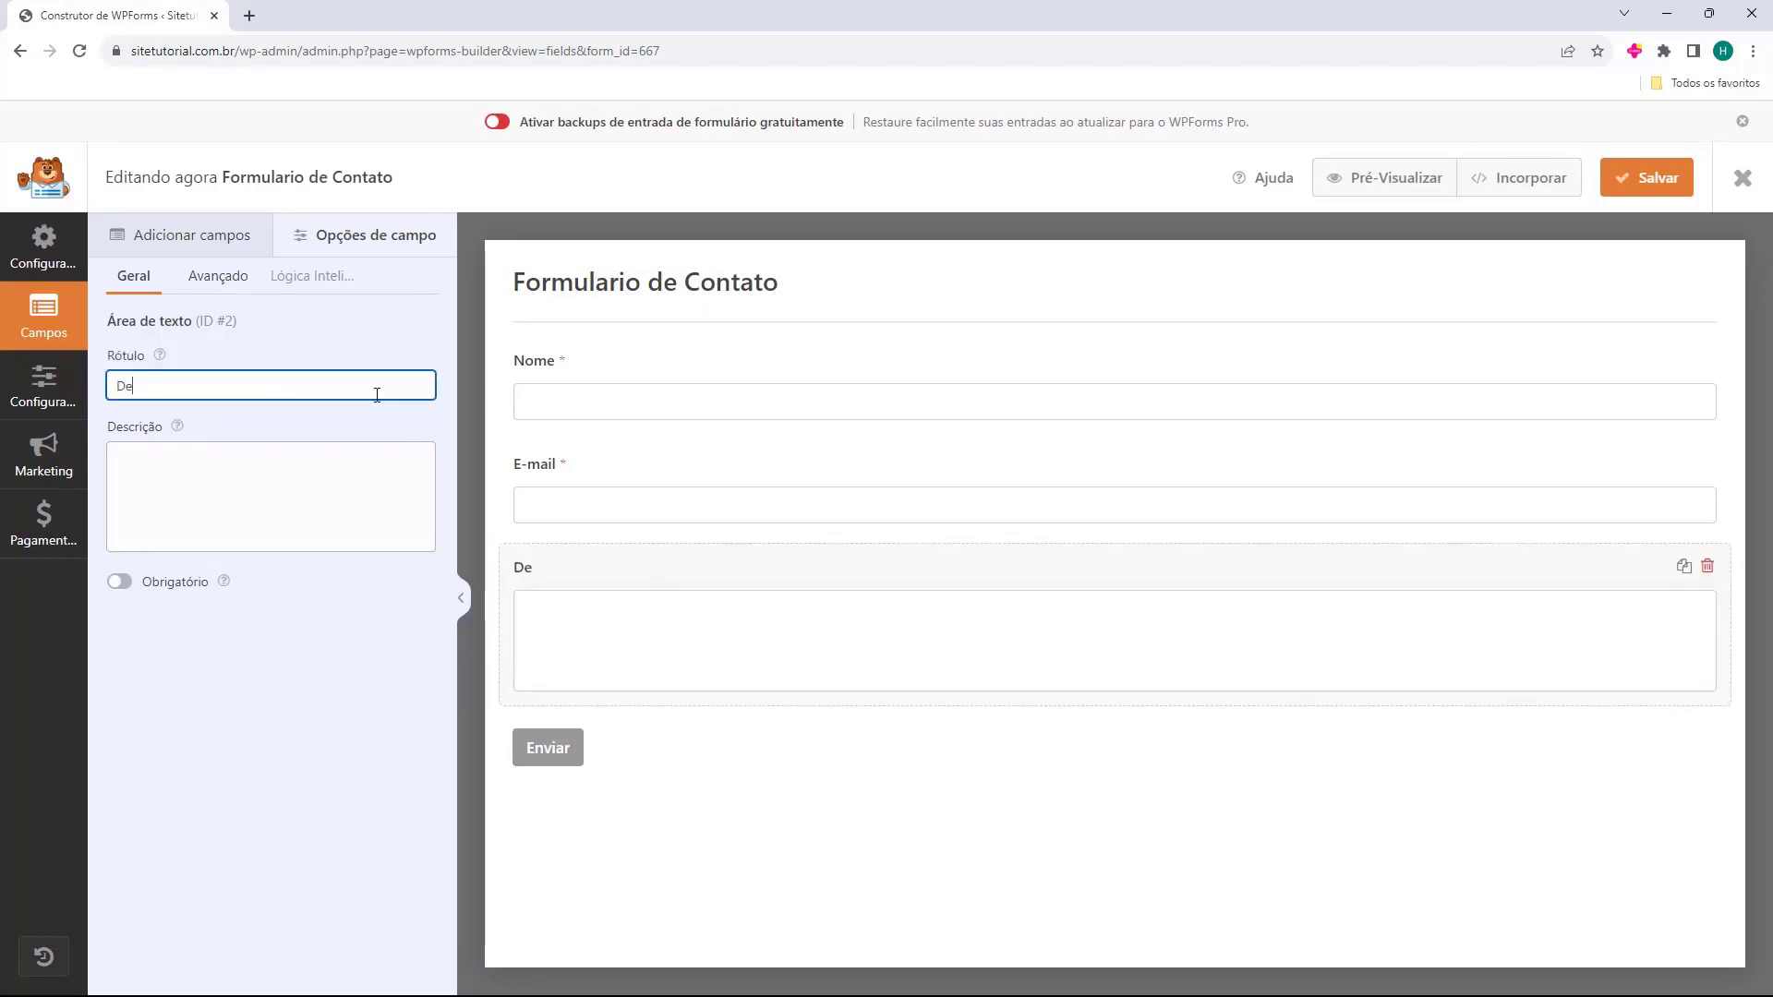
pyautogui.write('ixe sua mensagem')
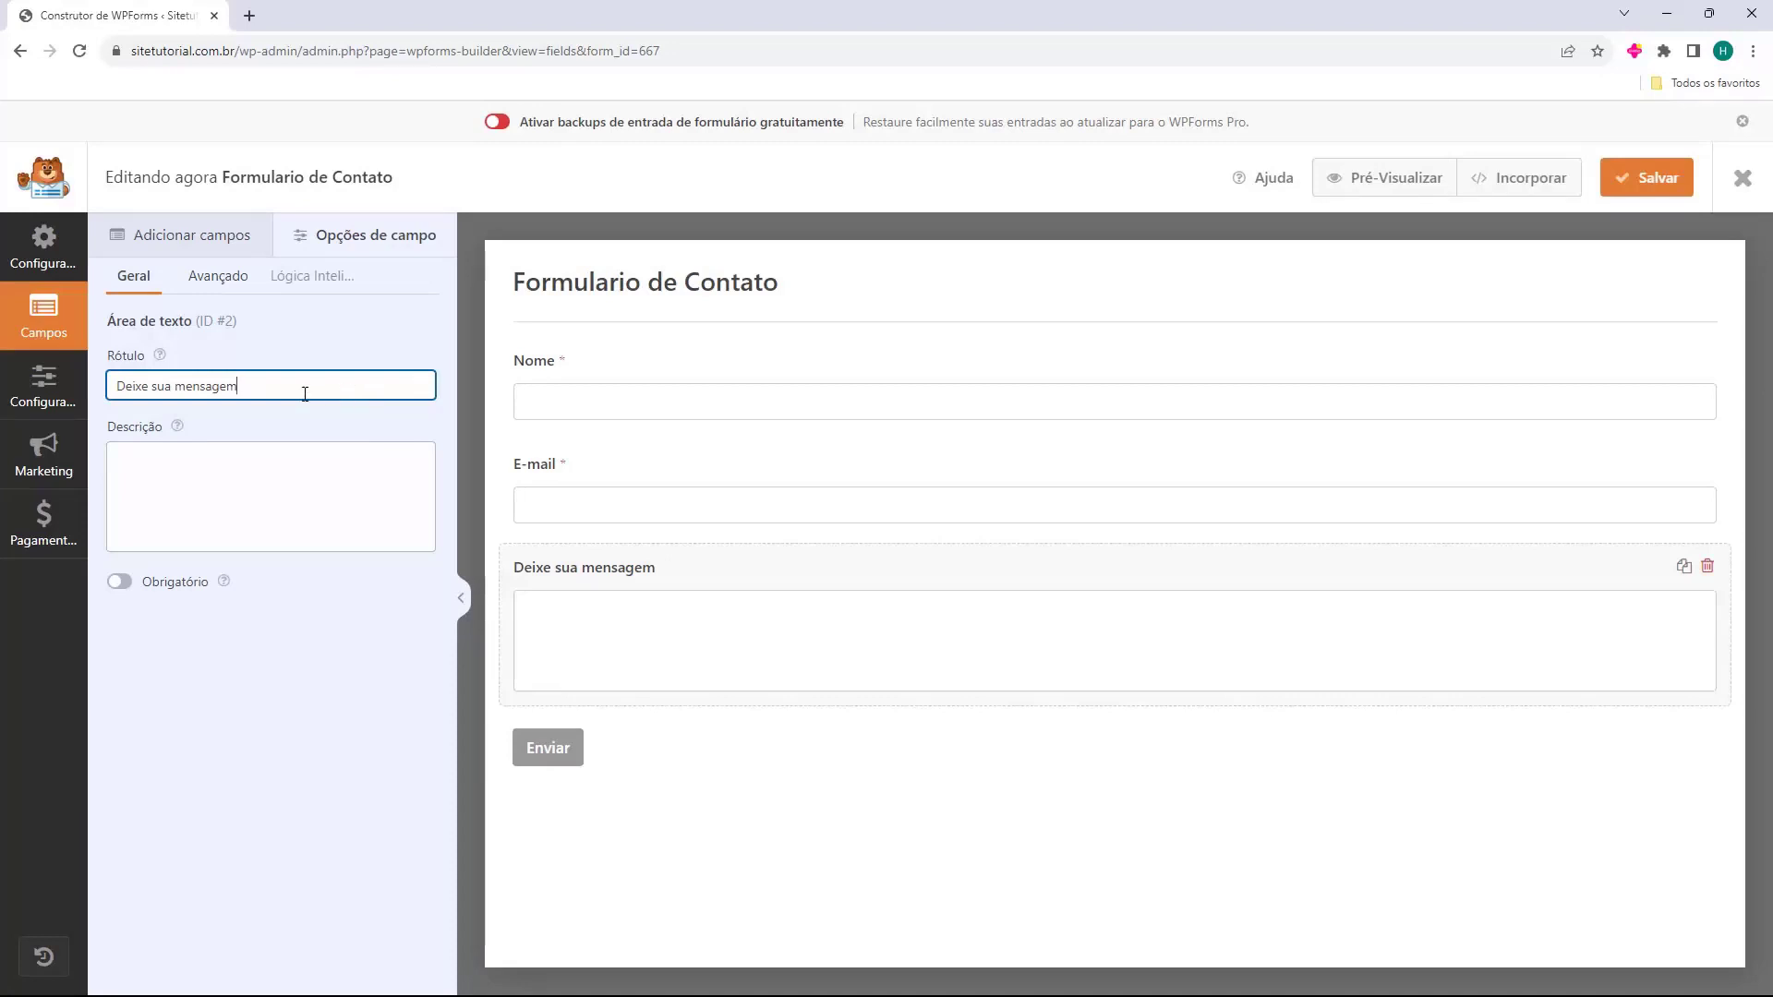
pyautogui.click(573, 722)
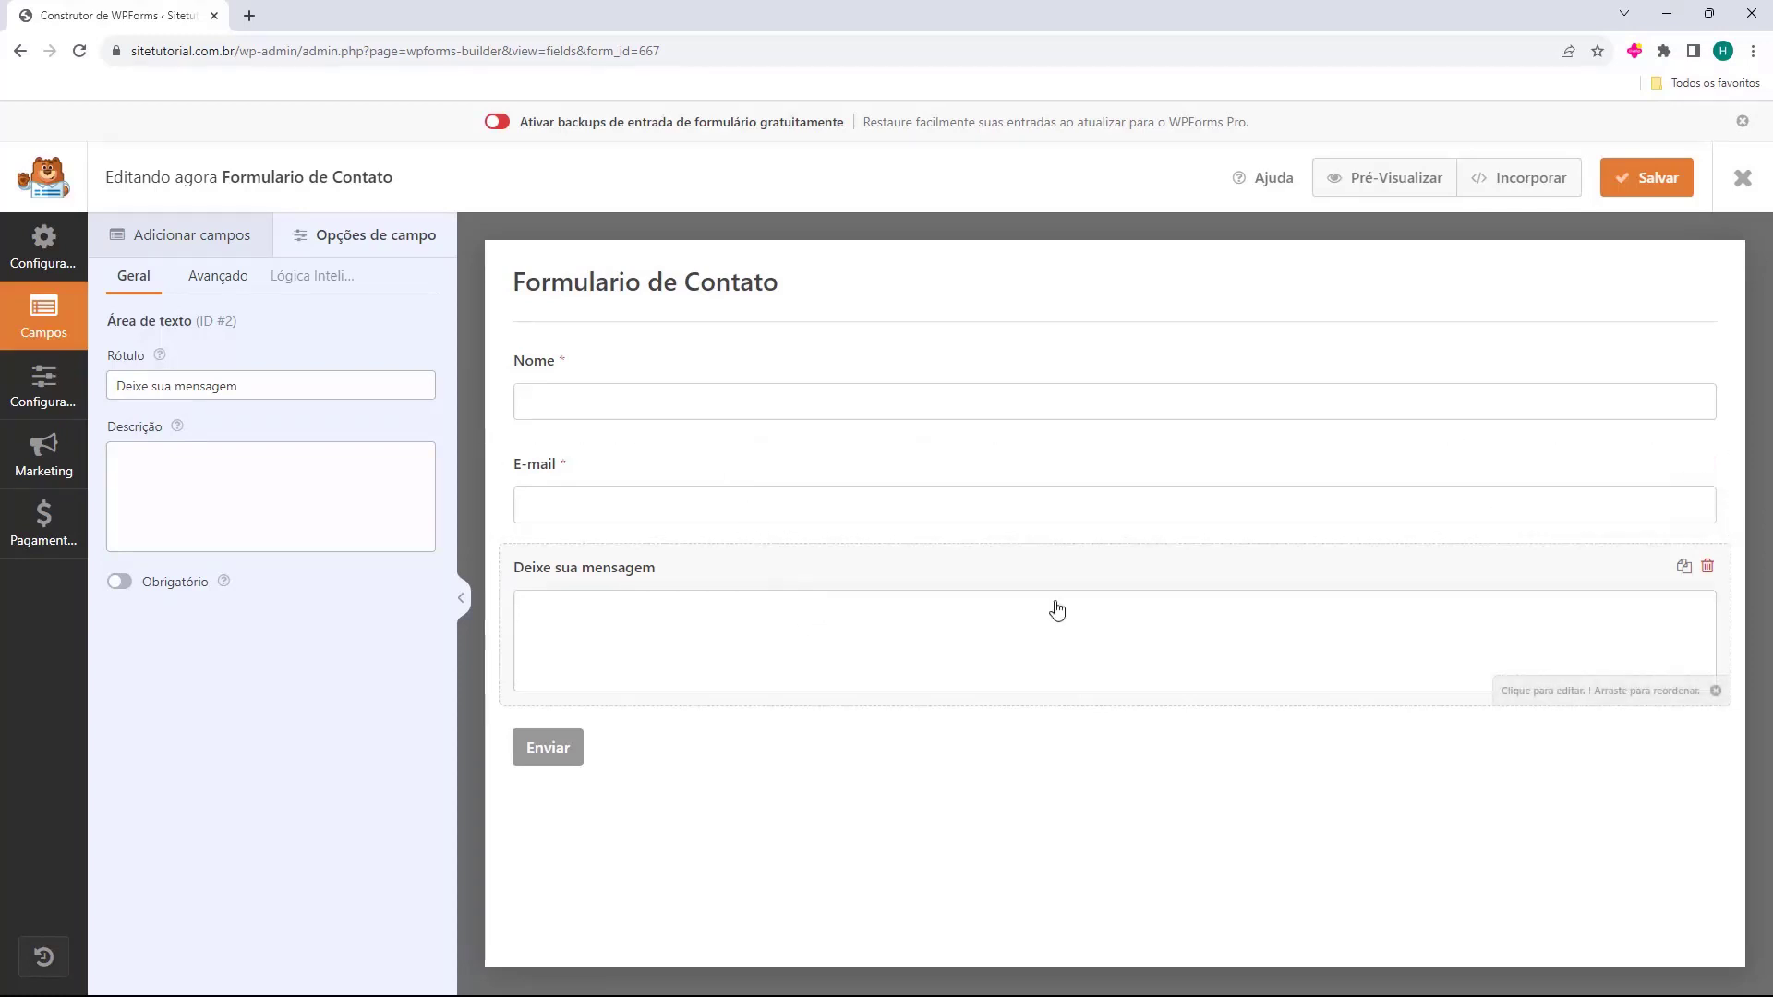
pyautogui.click(1643, 188)
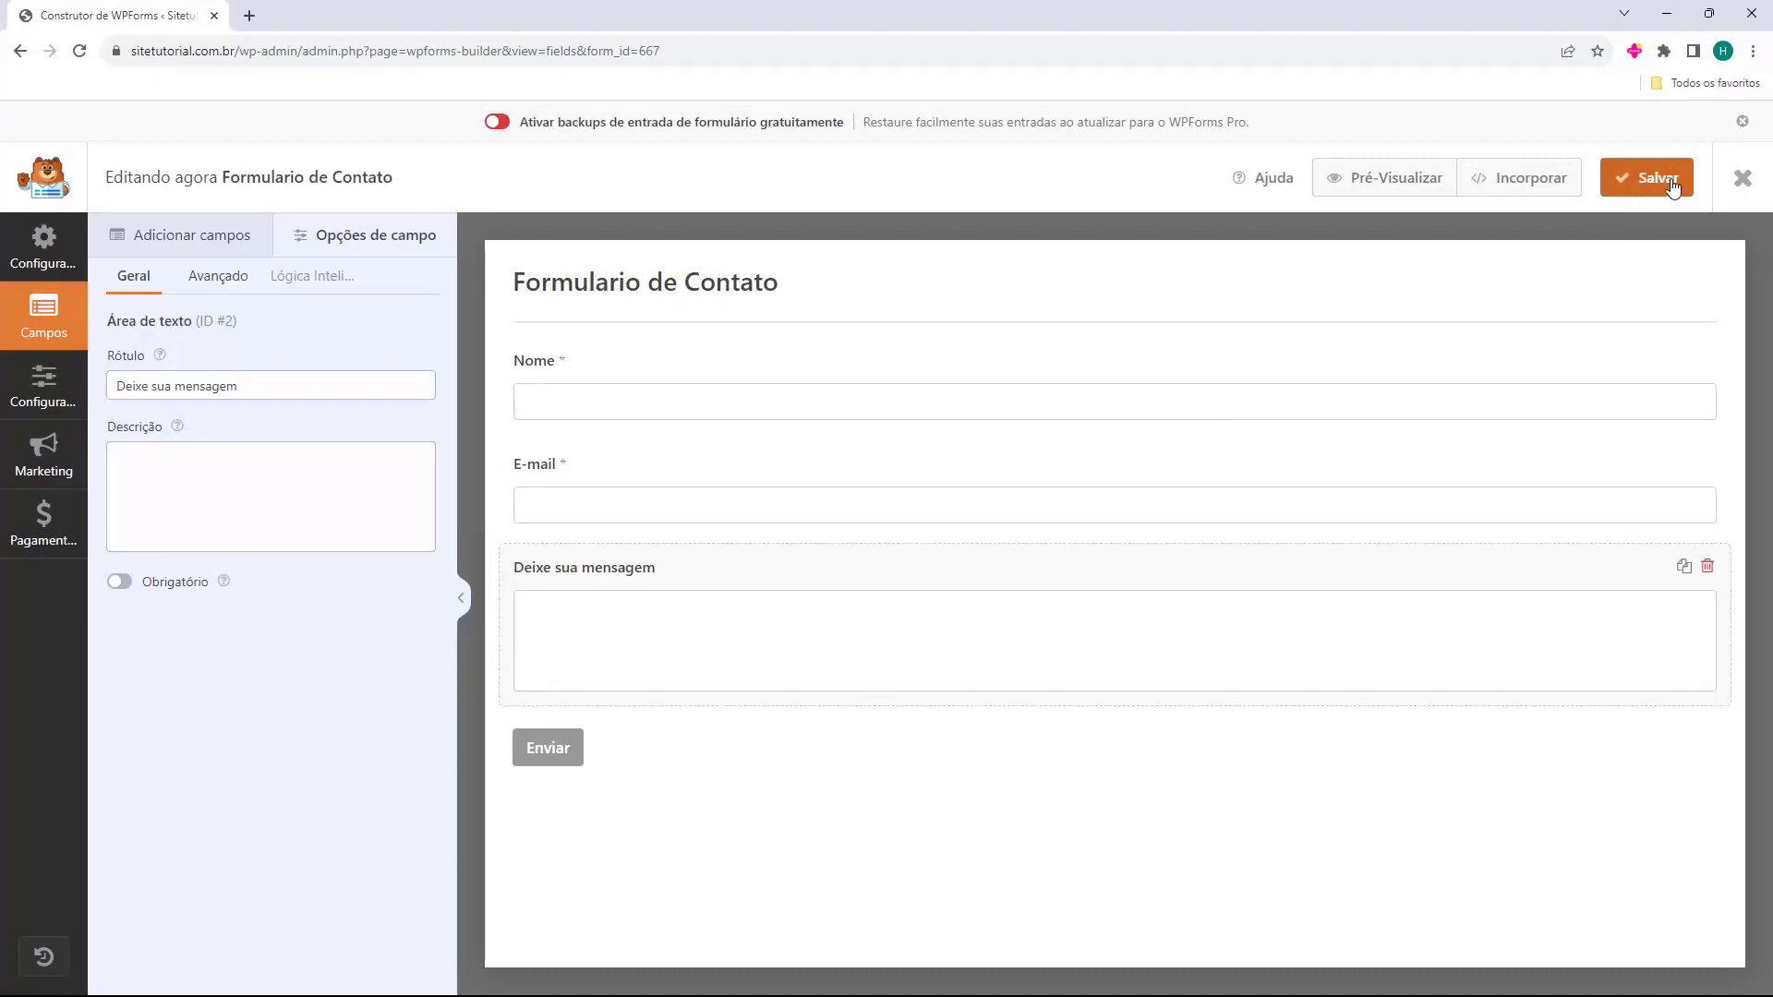
pyautogui.click(1741, 180)
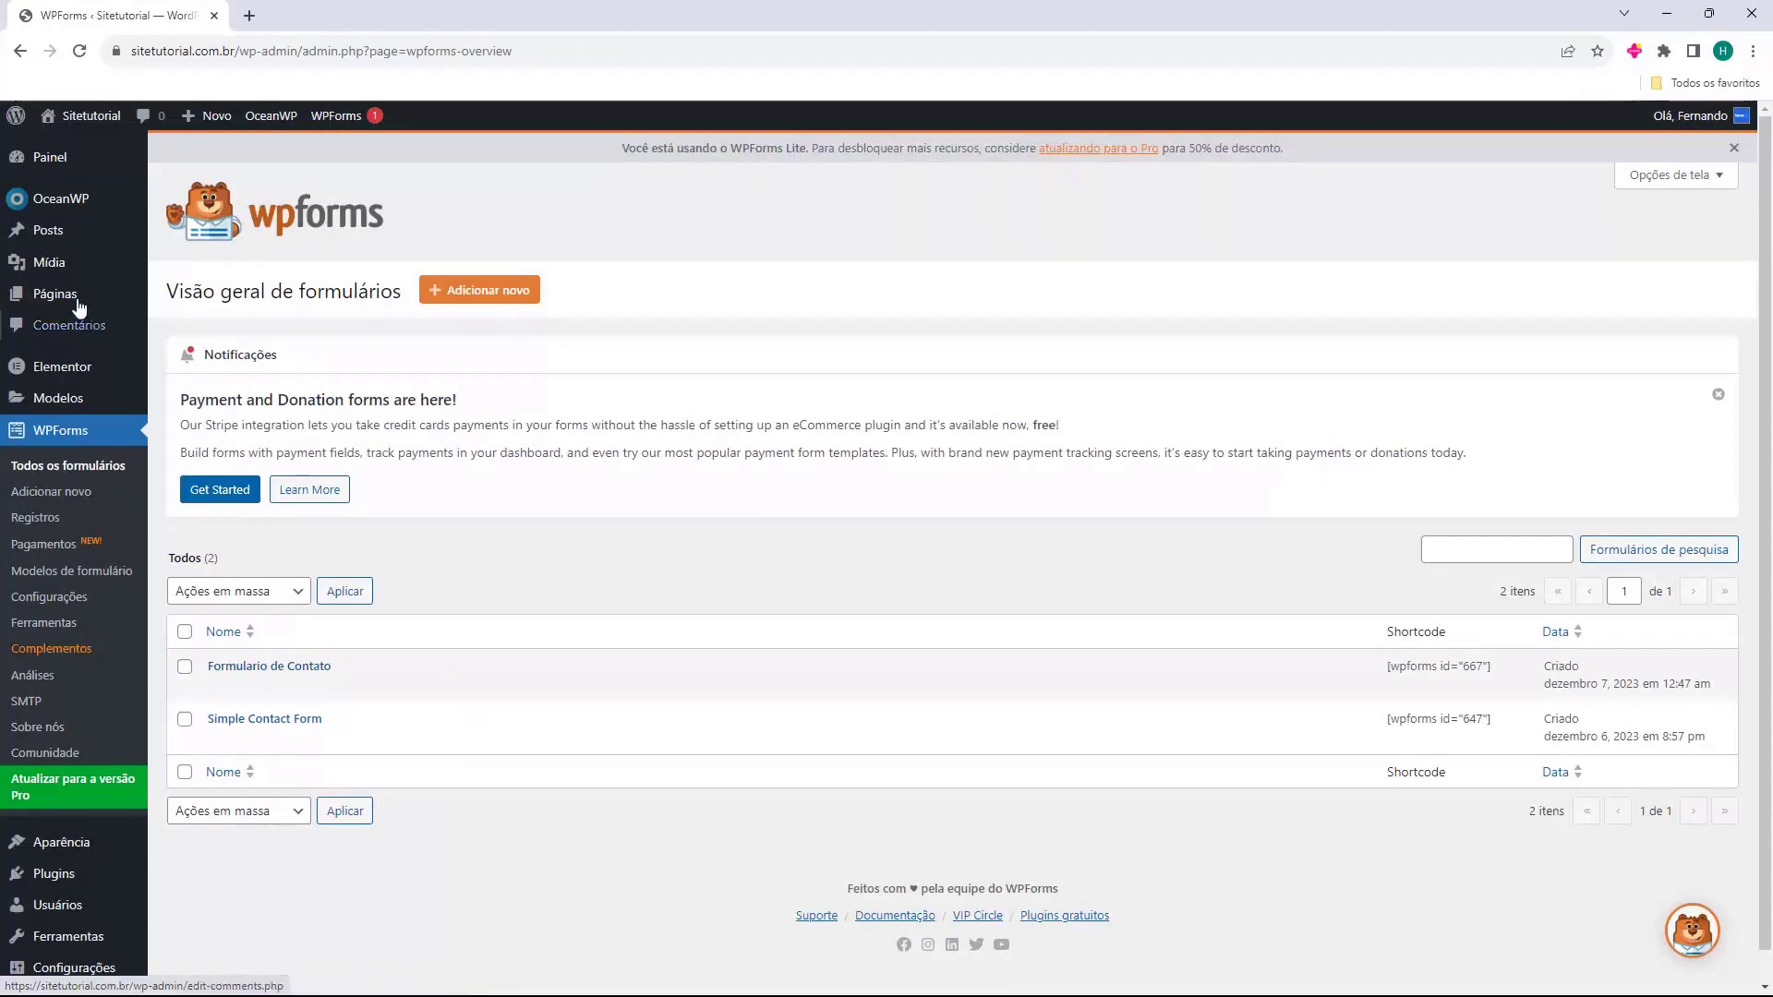
# Edit the Entre em contato page with Elementor and remove its sunset-pier testimonial section.
pyautogui.moveTo(53, 301)
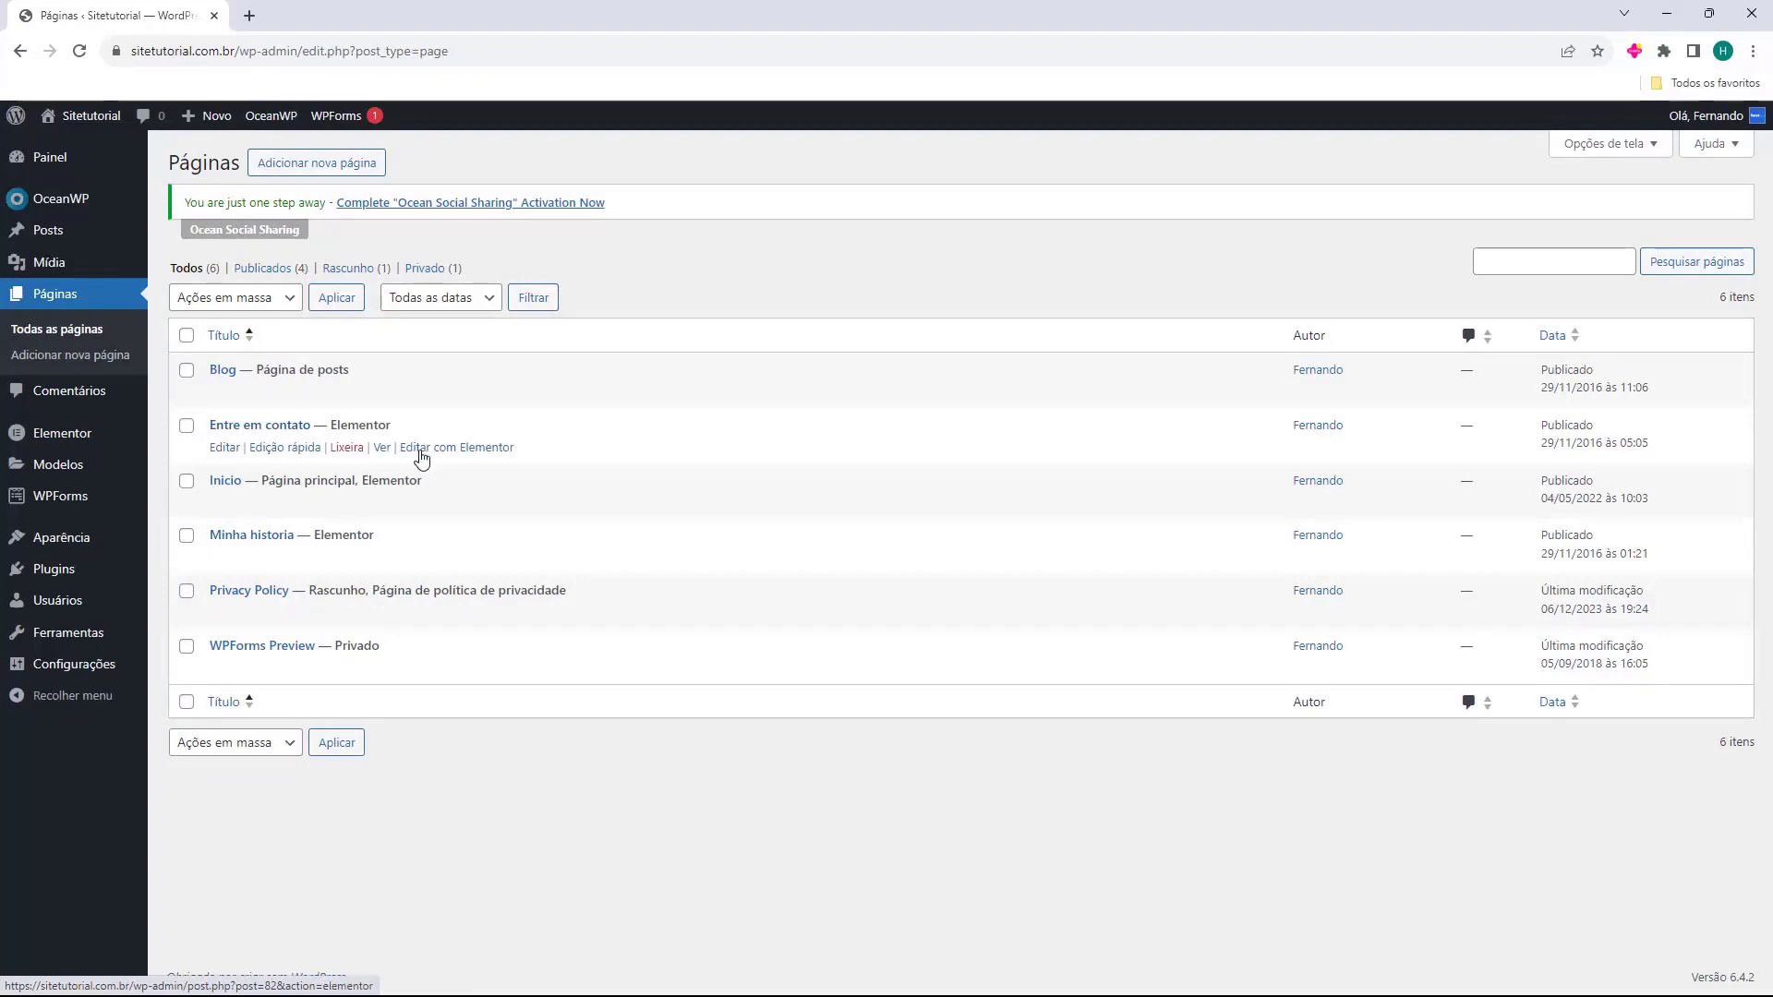
pyautogui.click(444, 457)
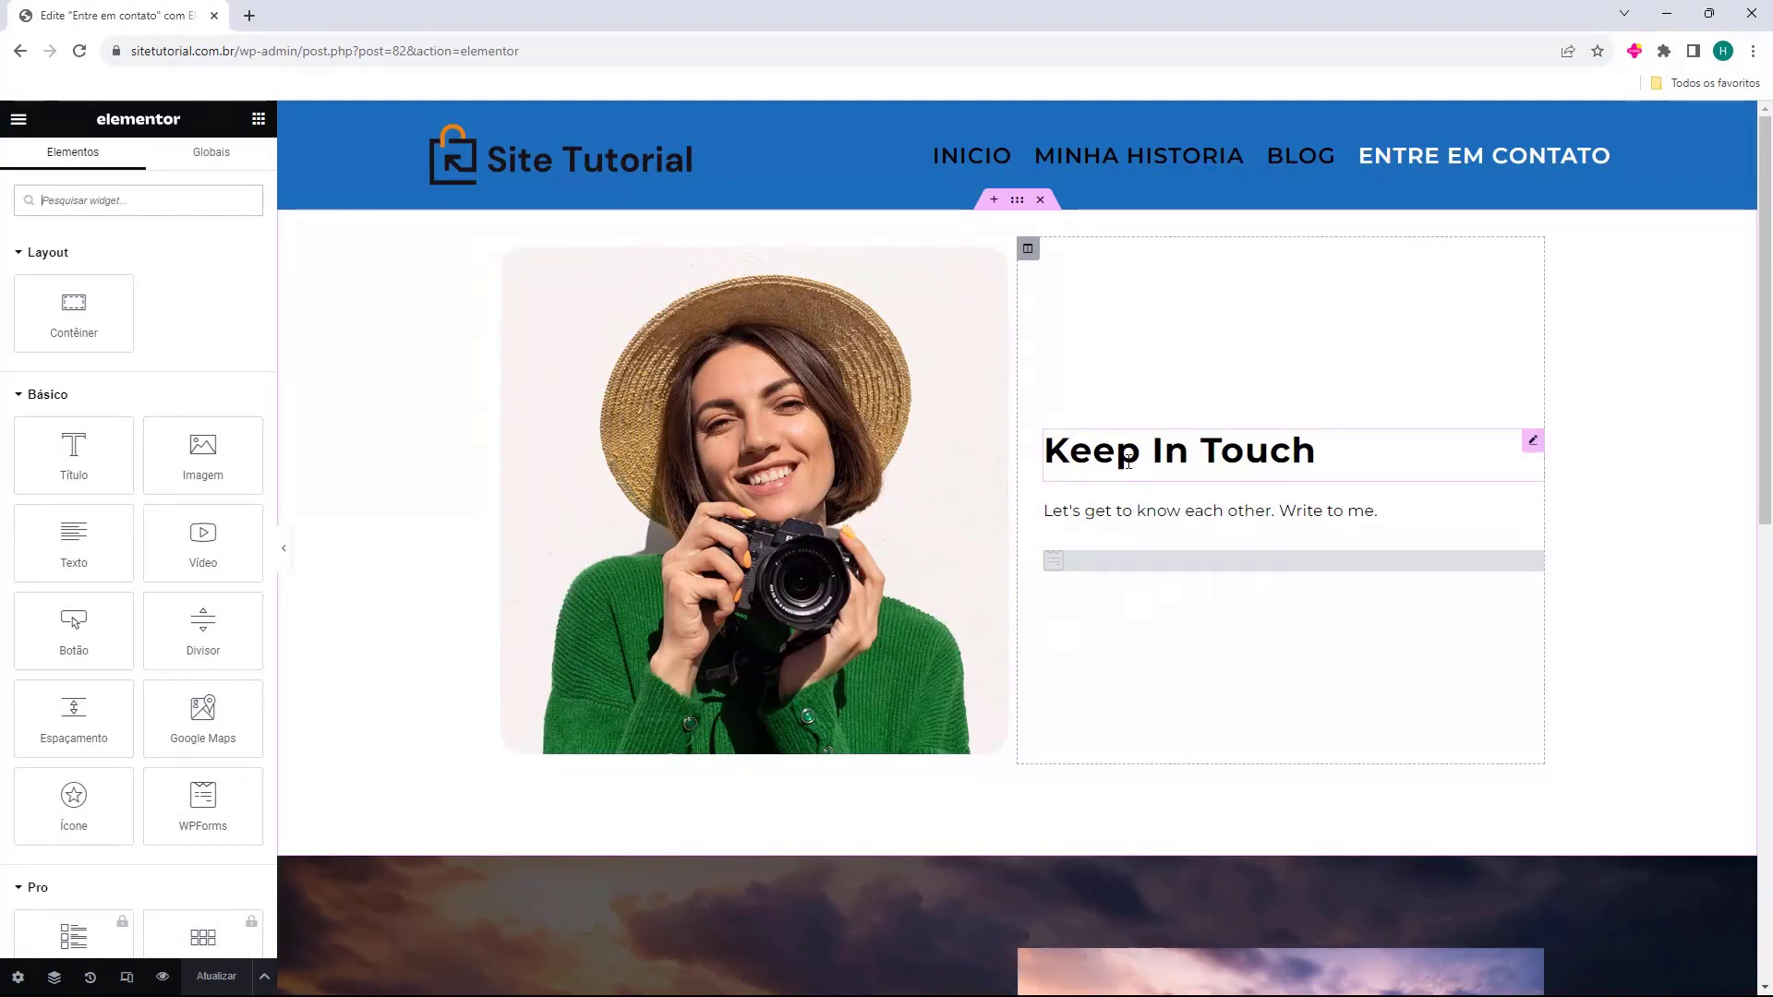
pyautogui.scroll(-8, 1135, 467)
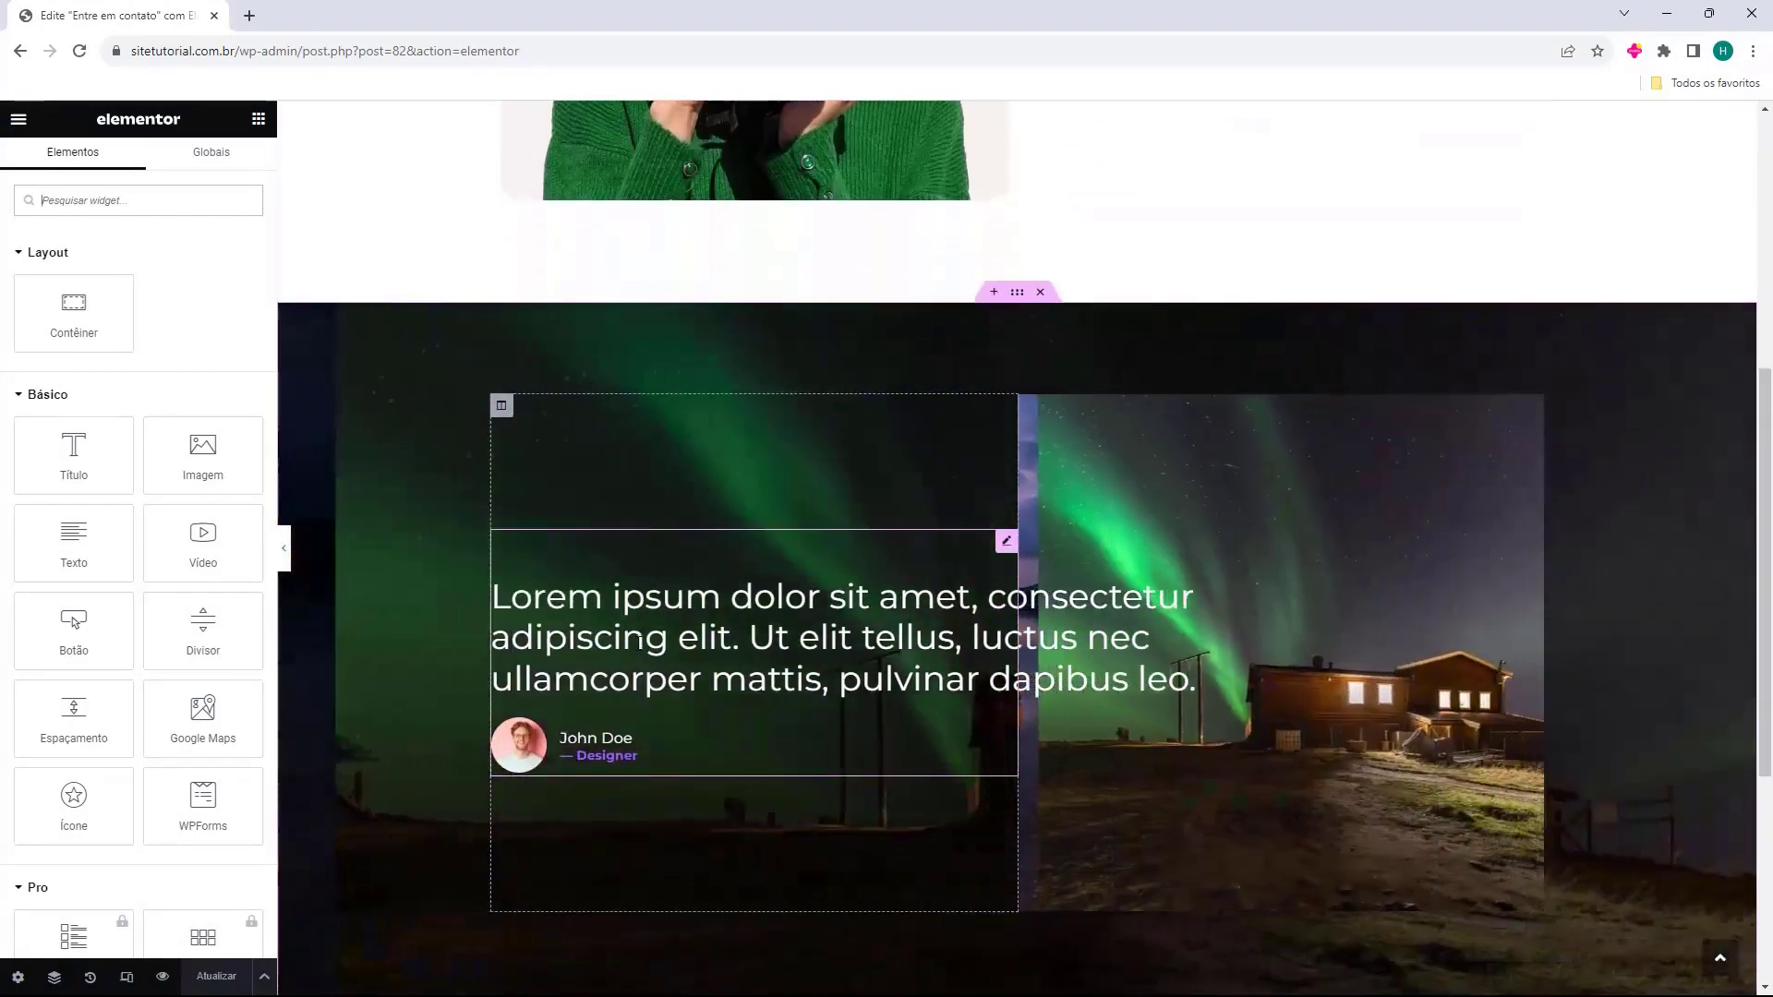
pyautogui.scroll(1, 1085, 794)
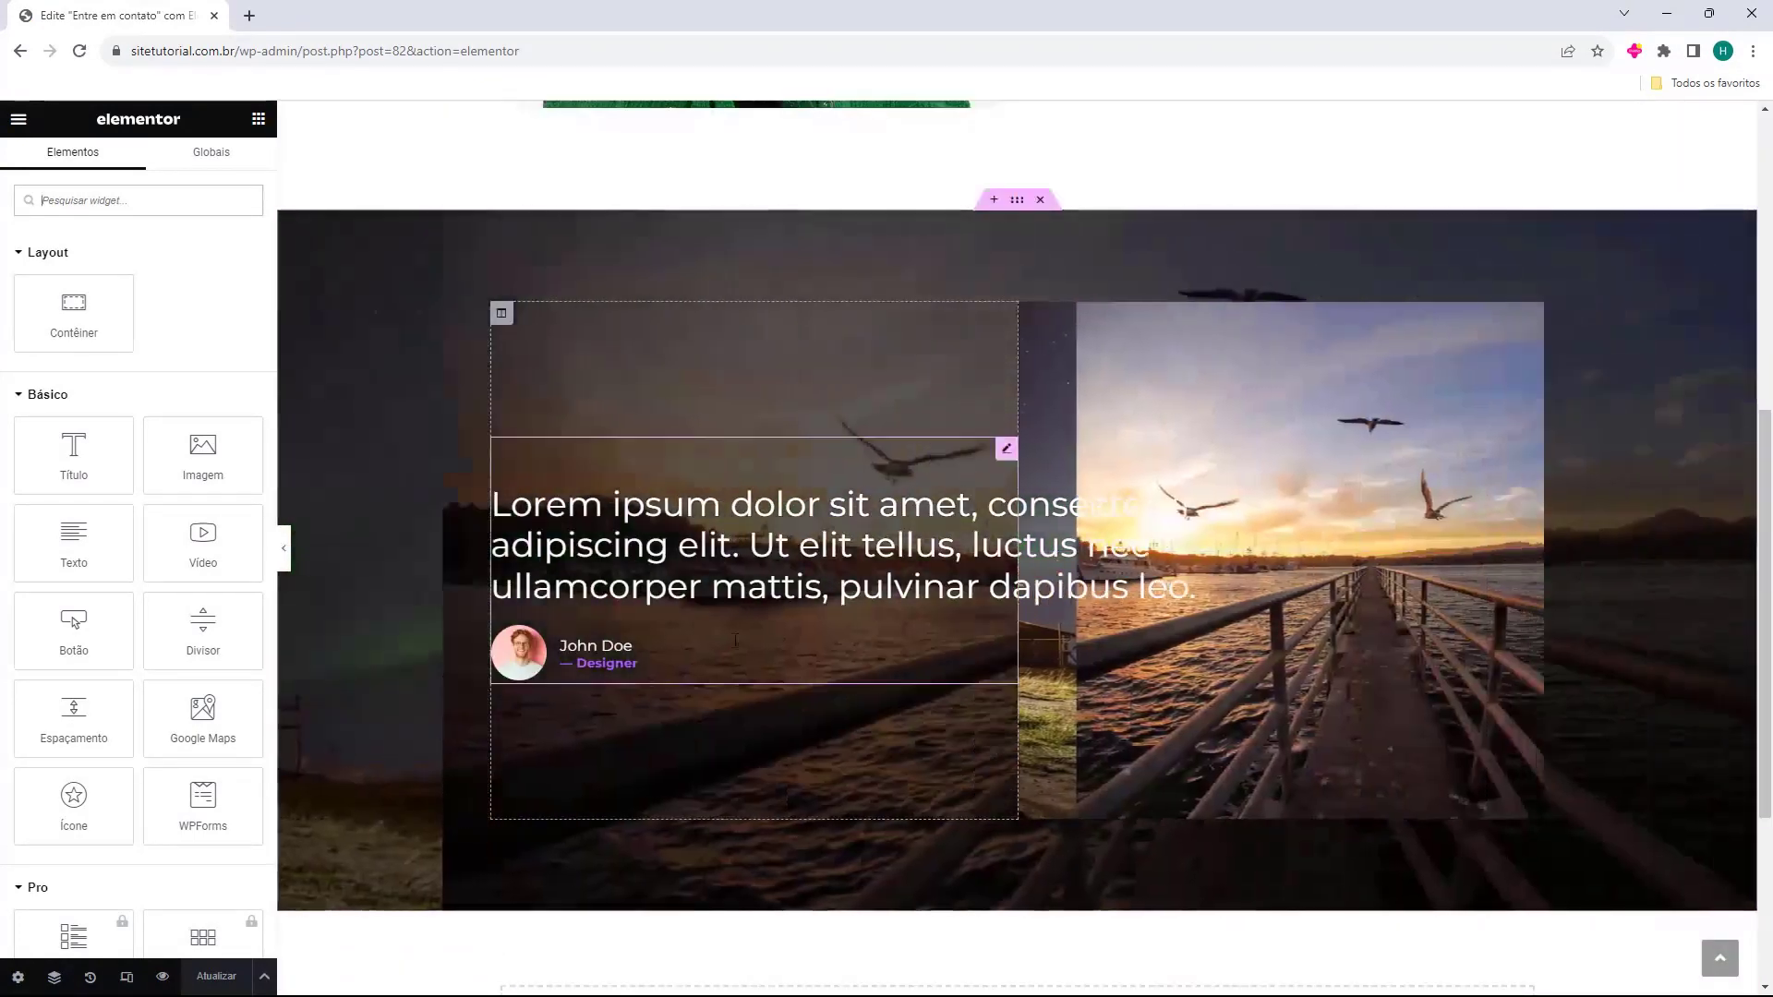
pyautogui.scroll(1, 1030, 309)
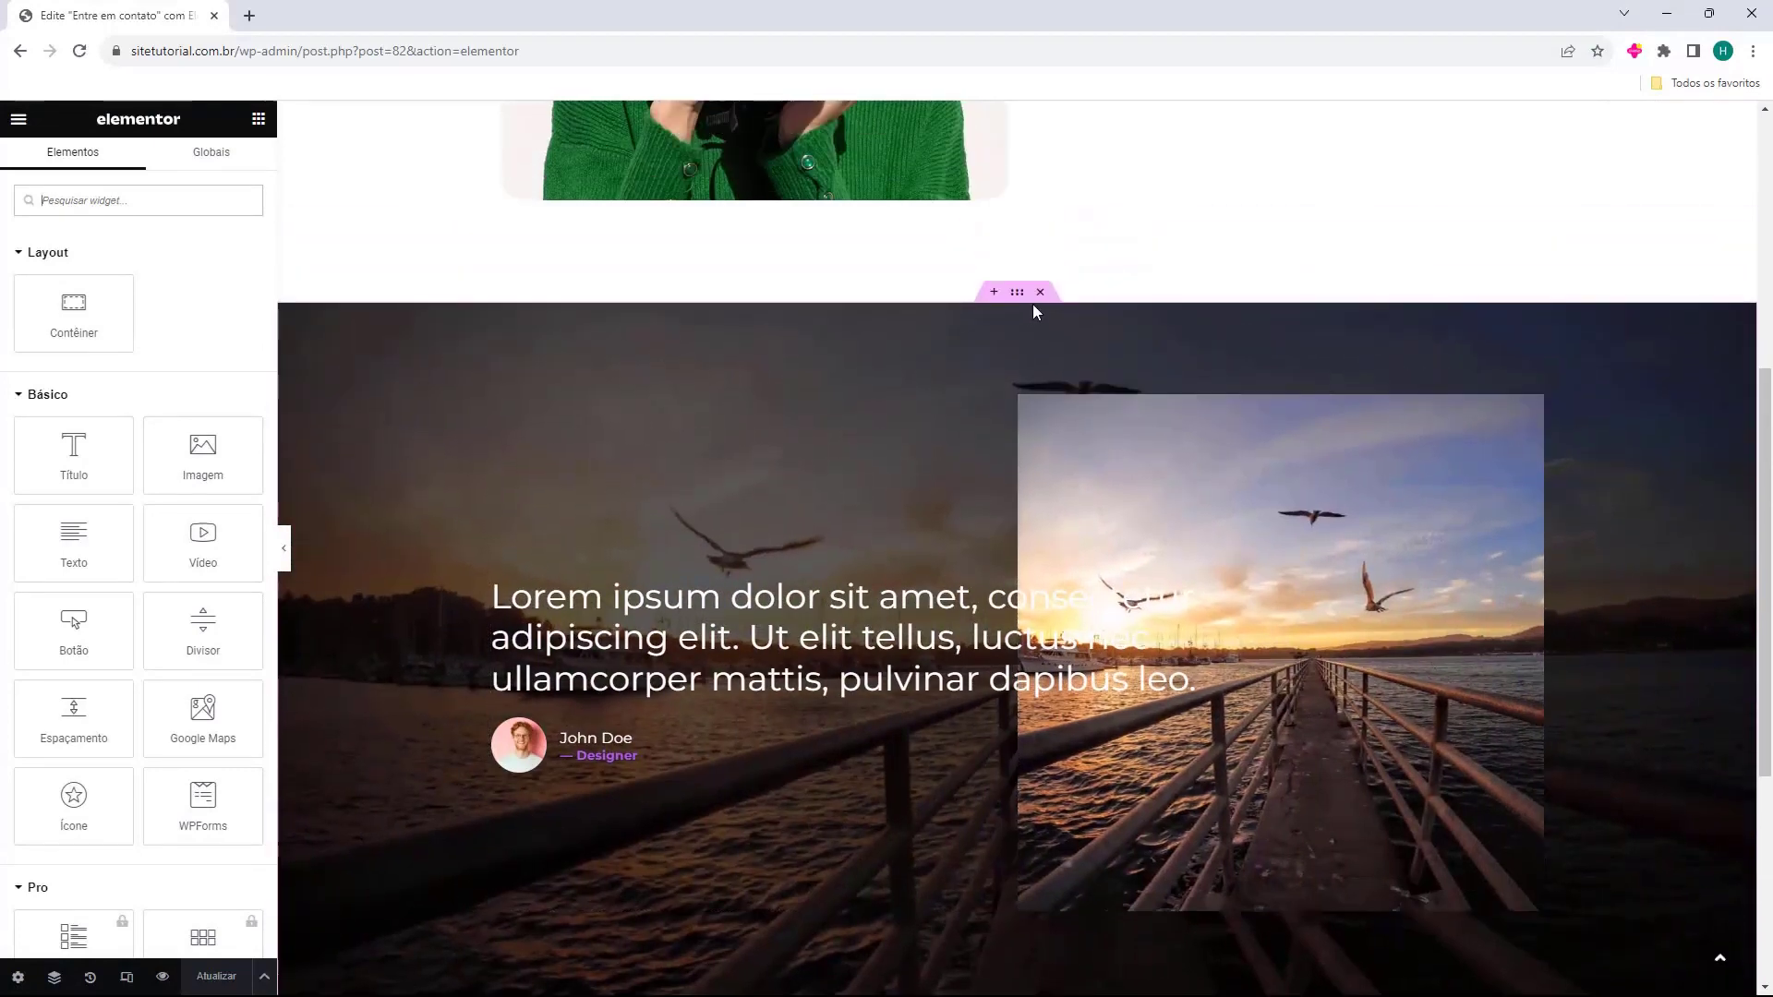
pyautogui.click(1040, 292)
pyautogui.scroll(3, 1061, 461)
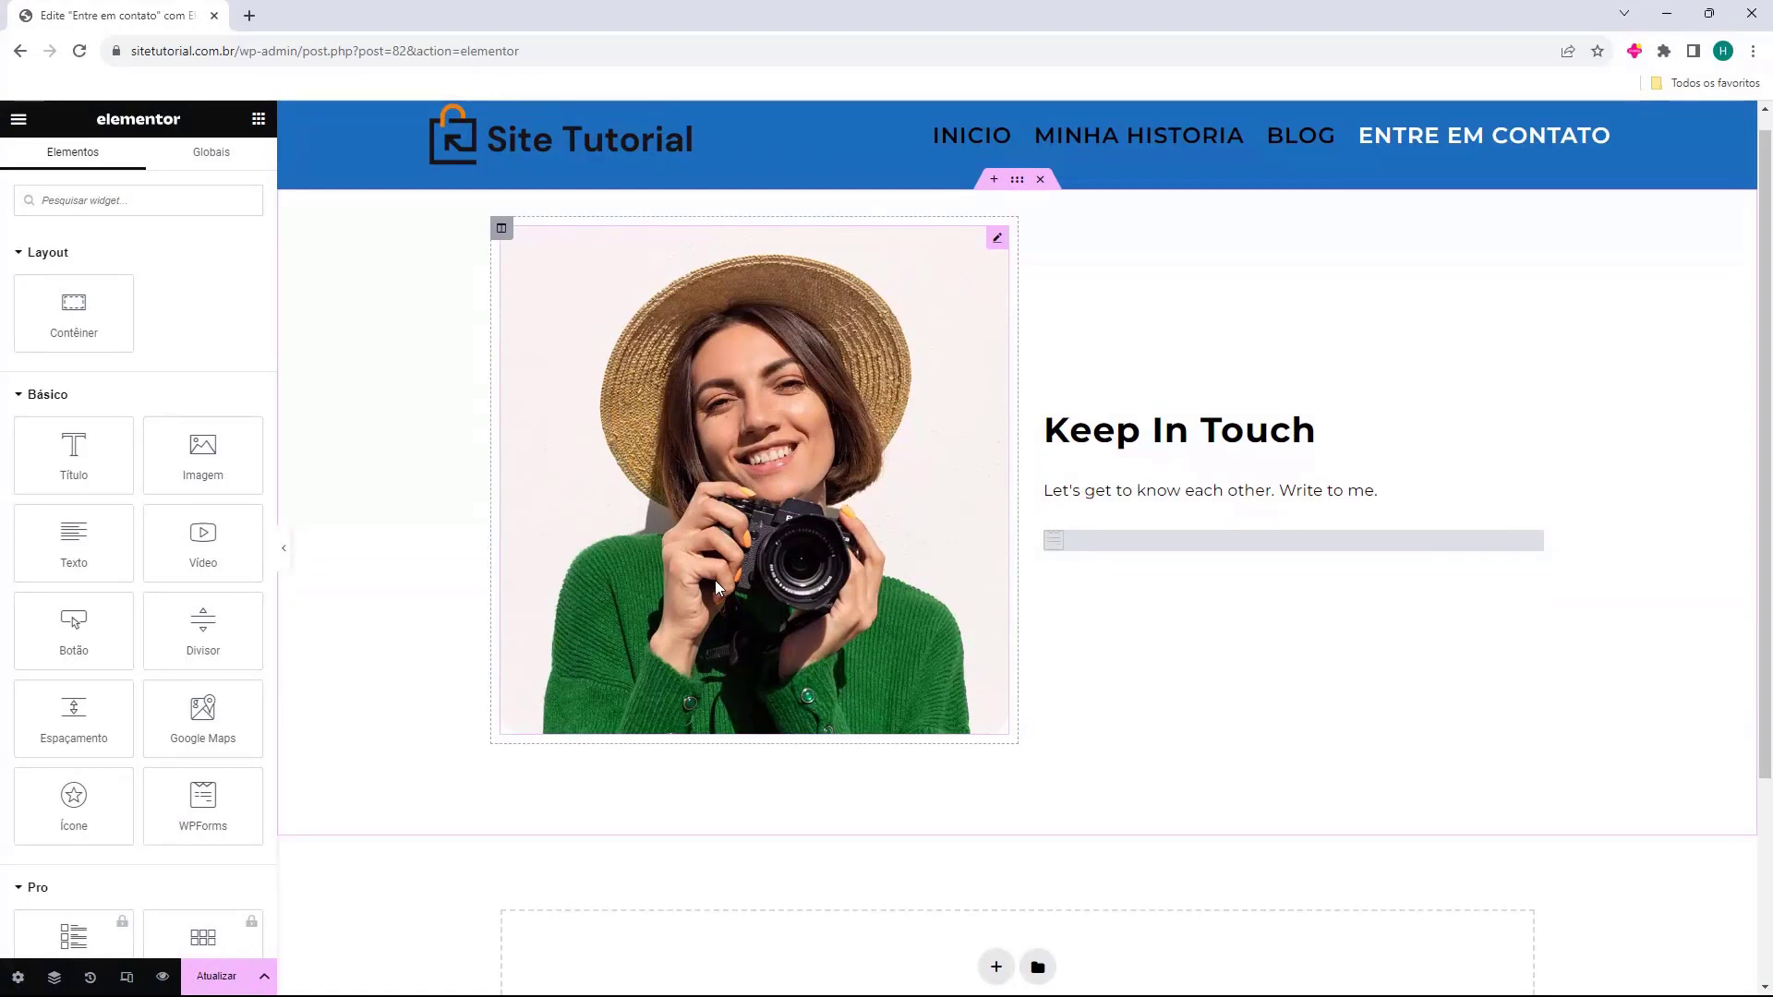
# Change the heading to 'Entre em contato' and the subtitle to 'Vamos nos conhecer. Escreva para mim.'.
pyautogui.click(1134, 440)
pyautogui.click(1144, 430)
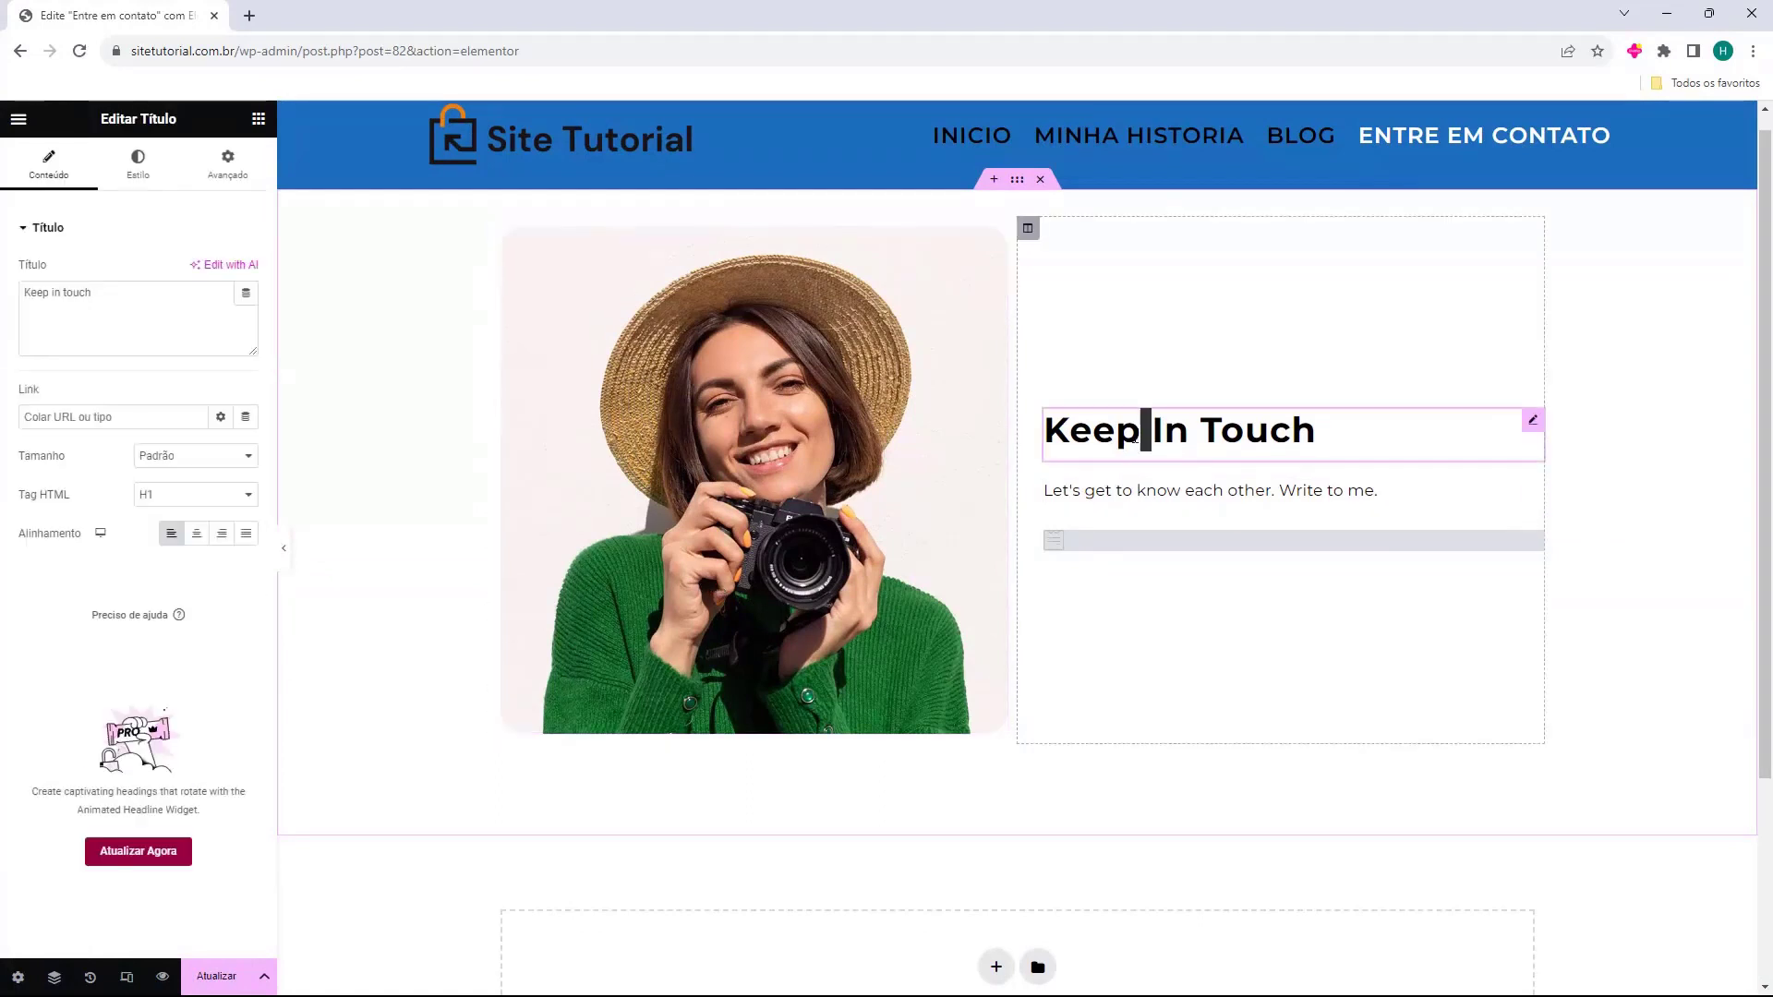
pyautogui.tripleClick(1144, 431)
pyautogui.tripleClick(194, 310)
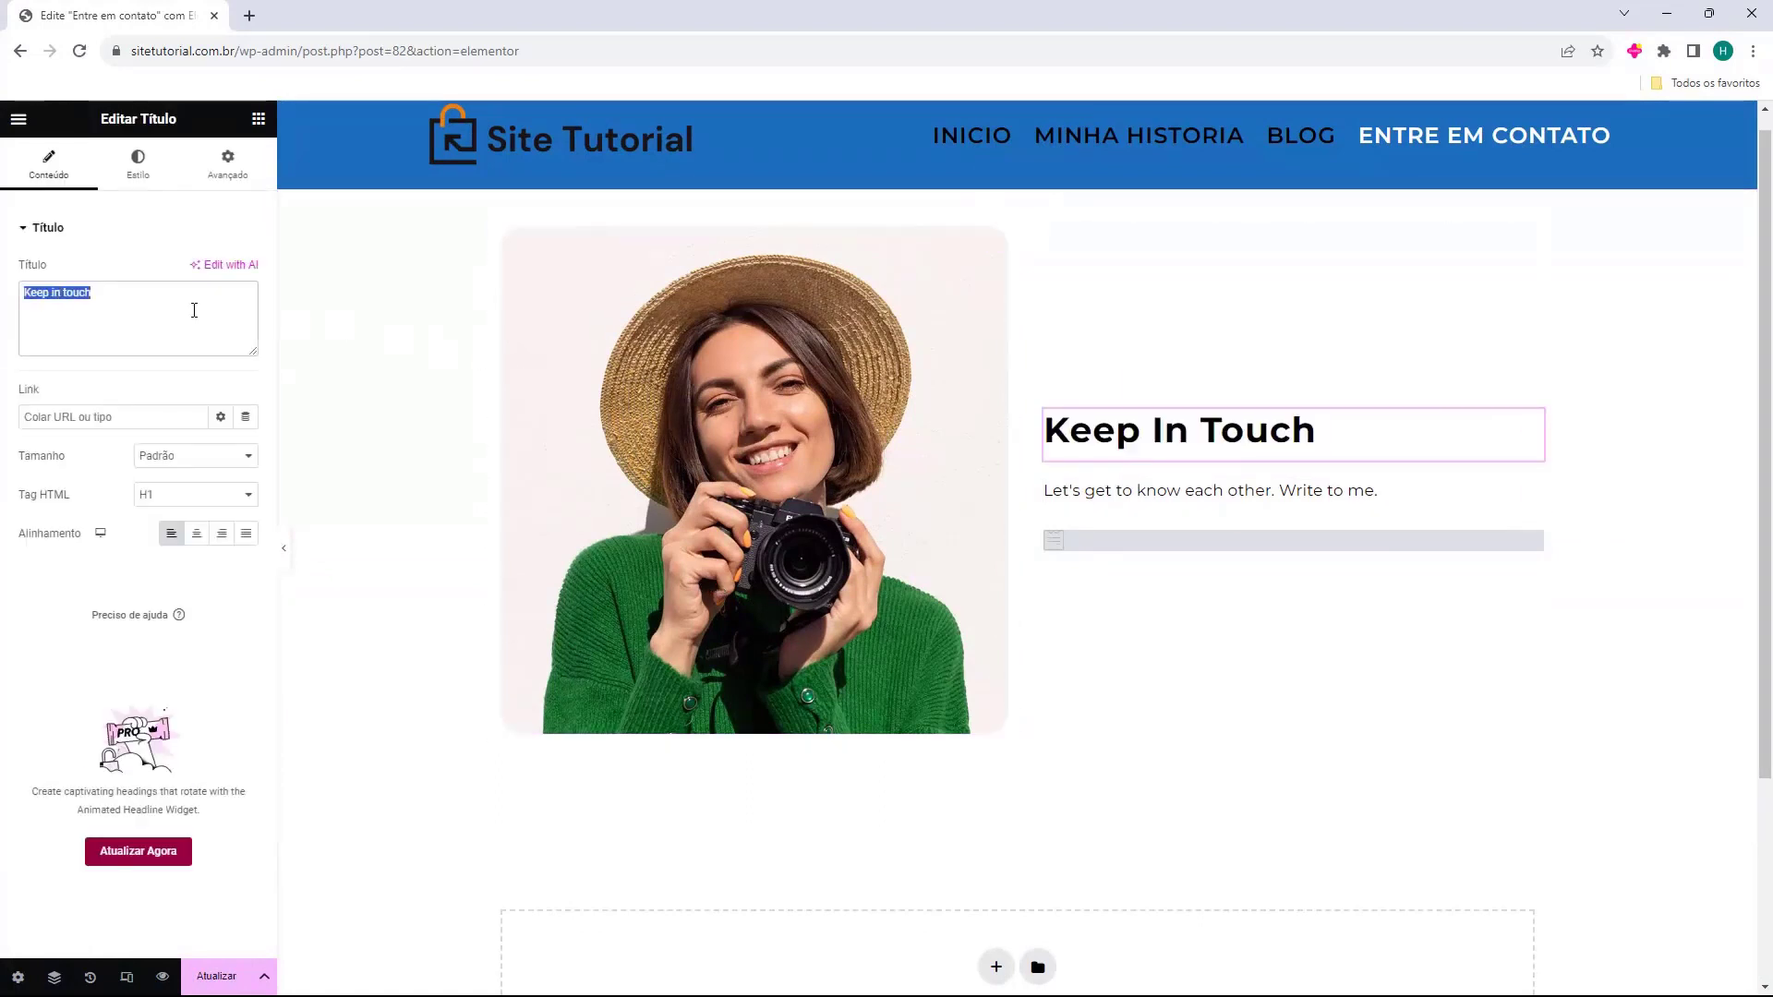
pyautogui.write('Entre em contato')
pyautogui.click(1113, 489)
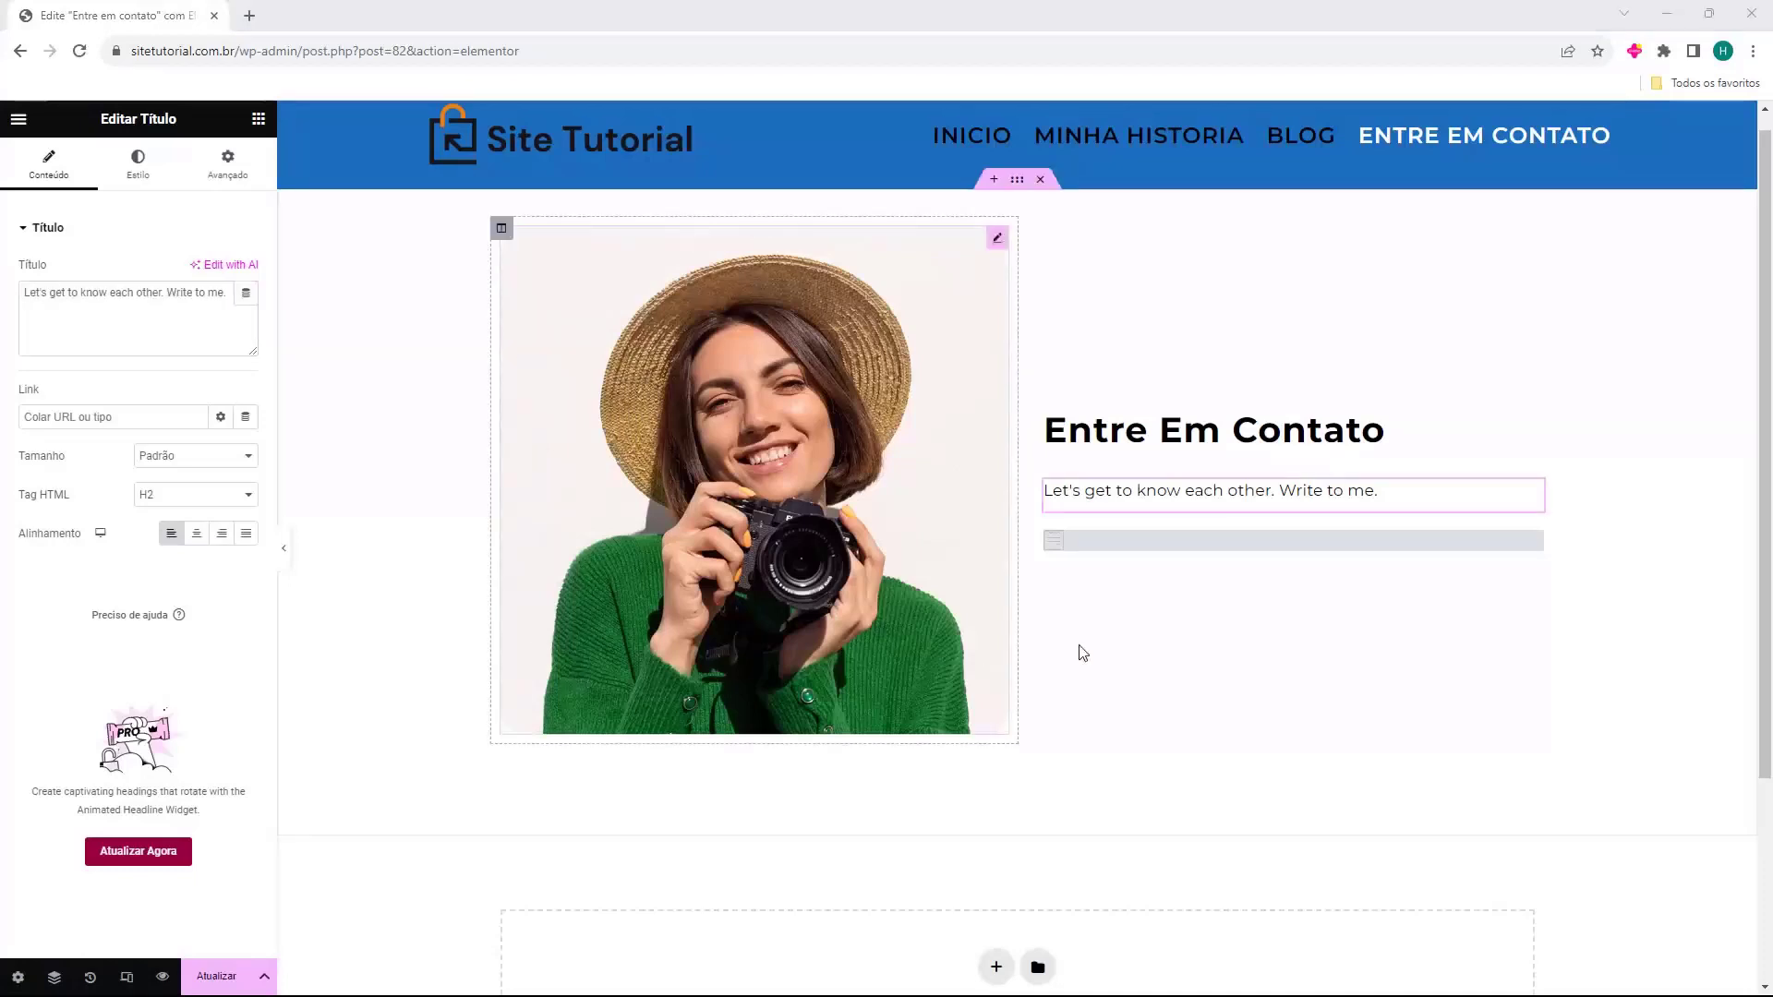
pyautogui.tripleClick(98, 331)
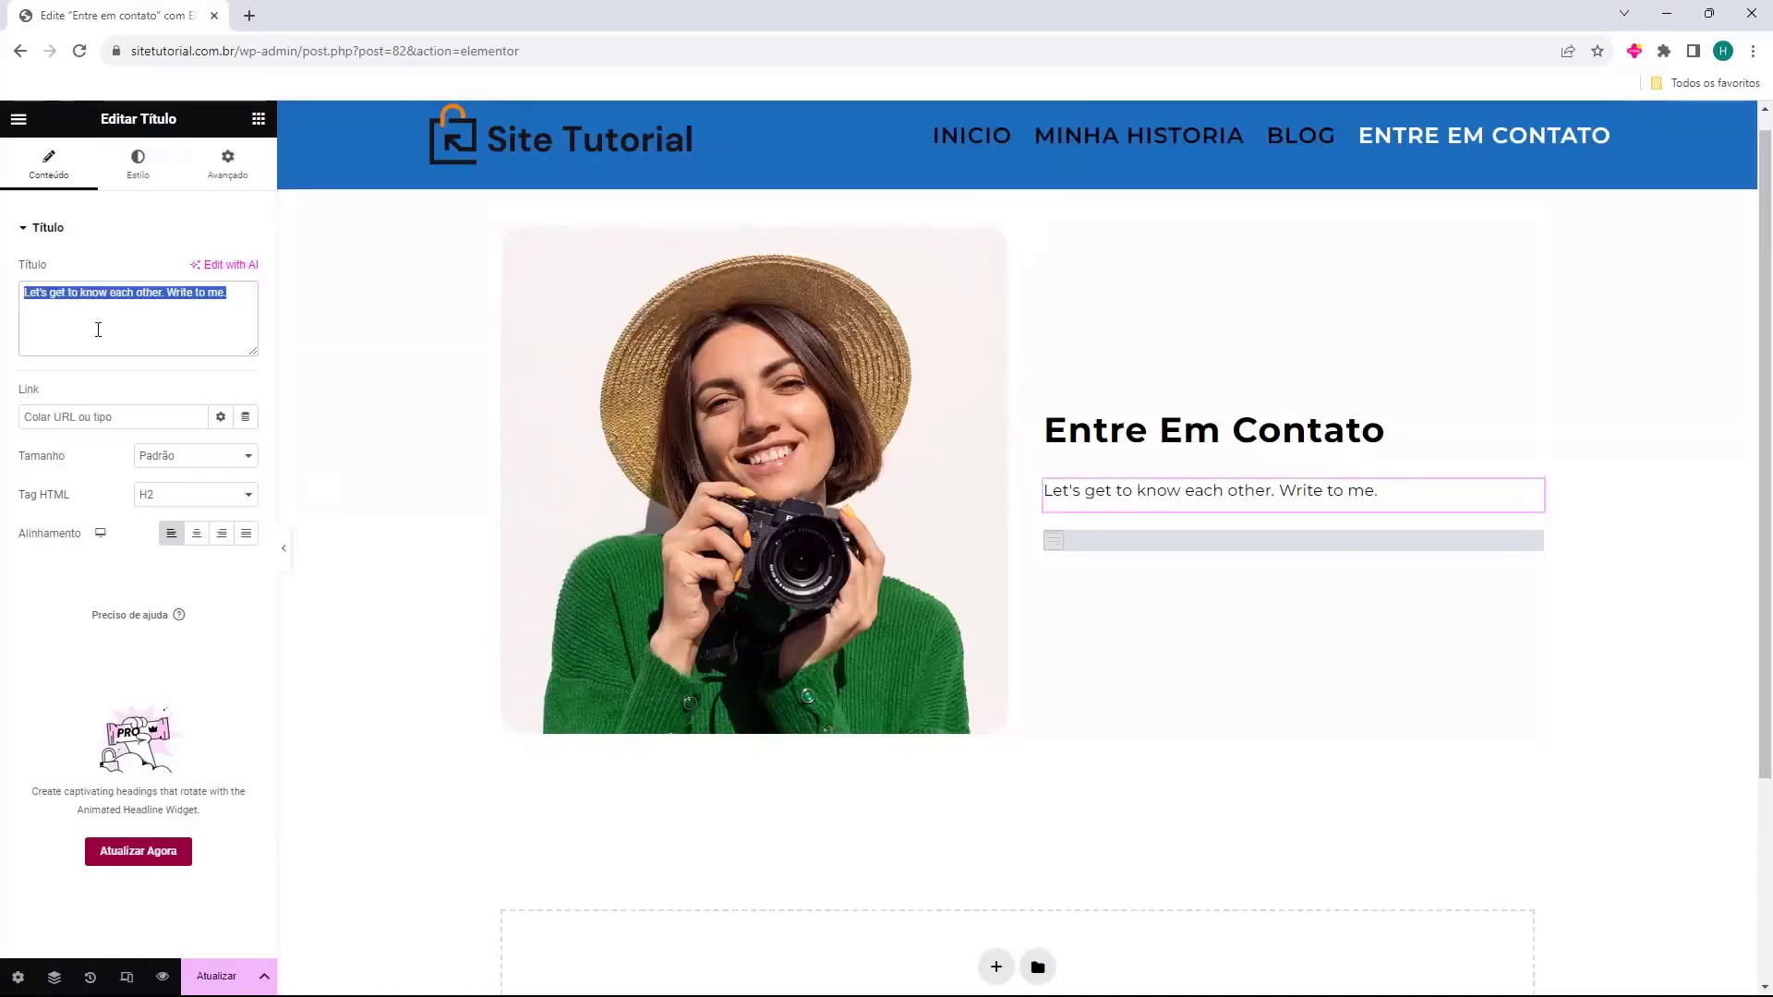
pyautogui.write('Vamos nos conhecer. Escreva para mim.')
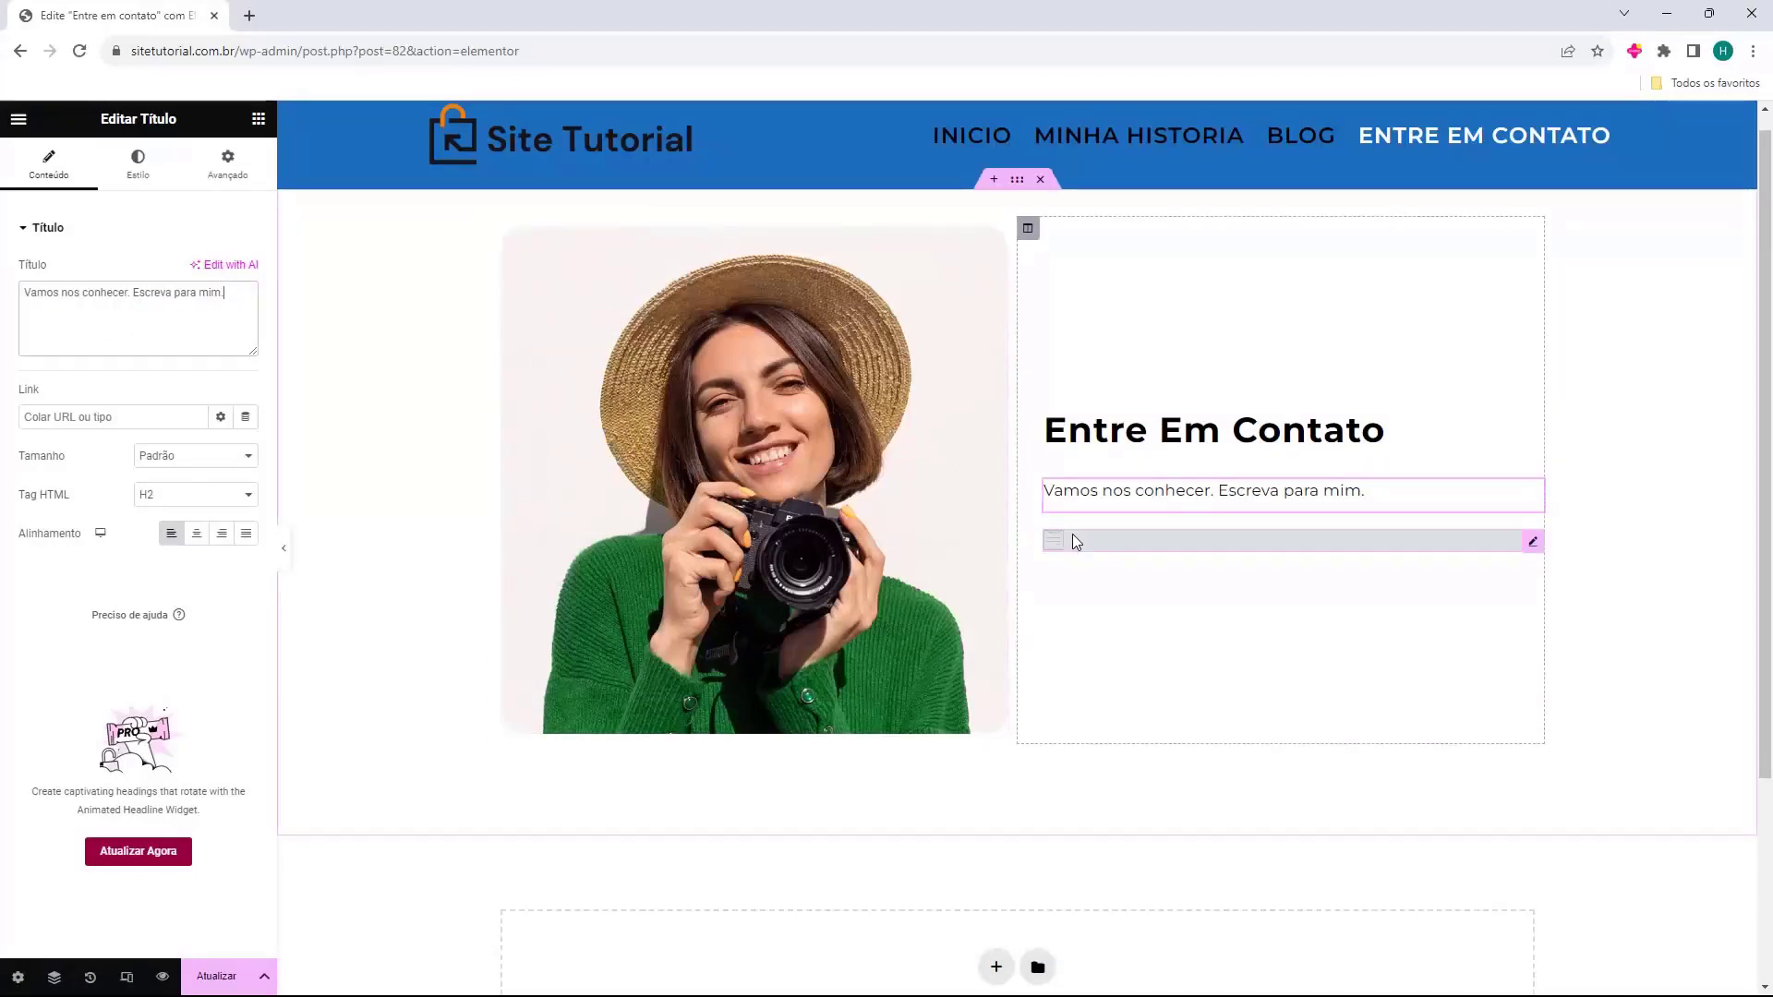
# Select Formulario de Contato in the WPForms widget and save the page with Atualizar.
pyautogui.click(1051, 550)
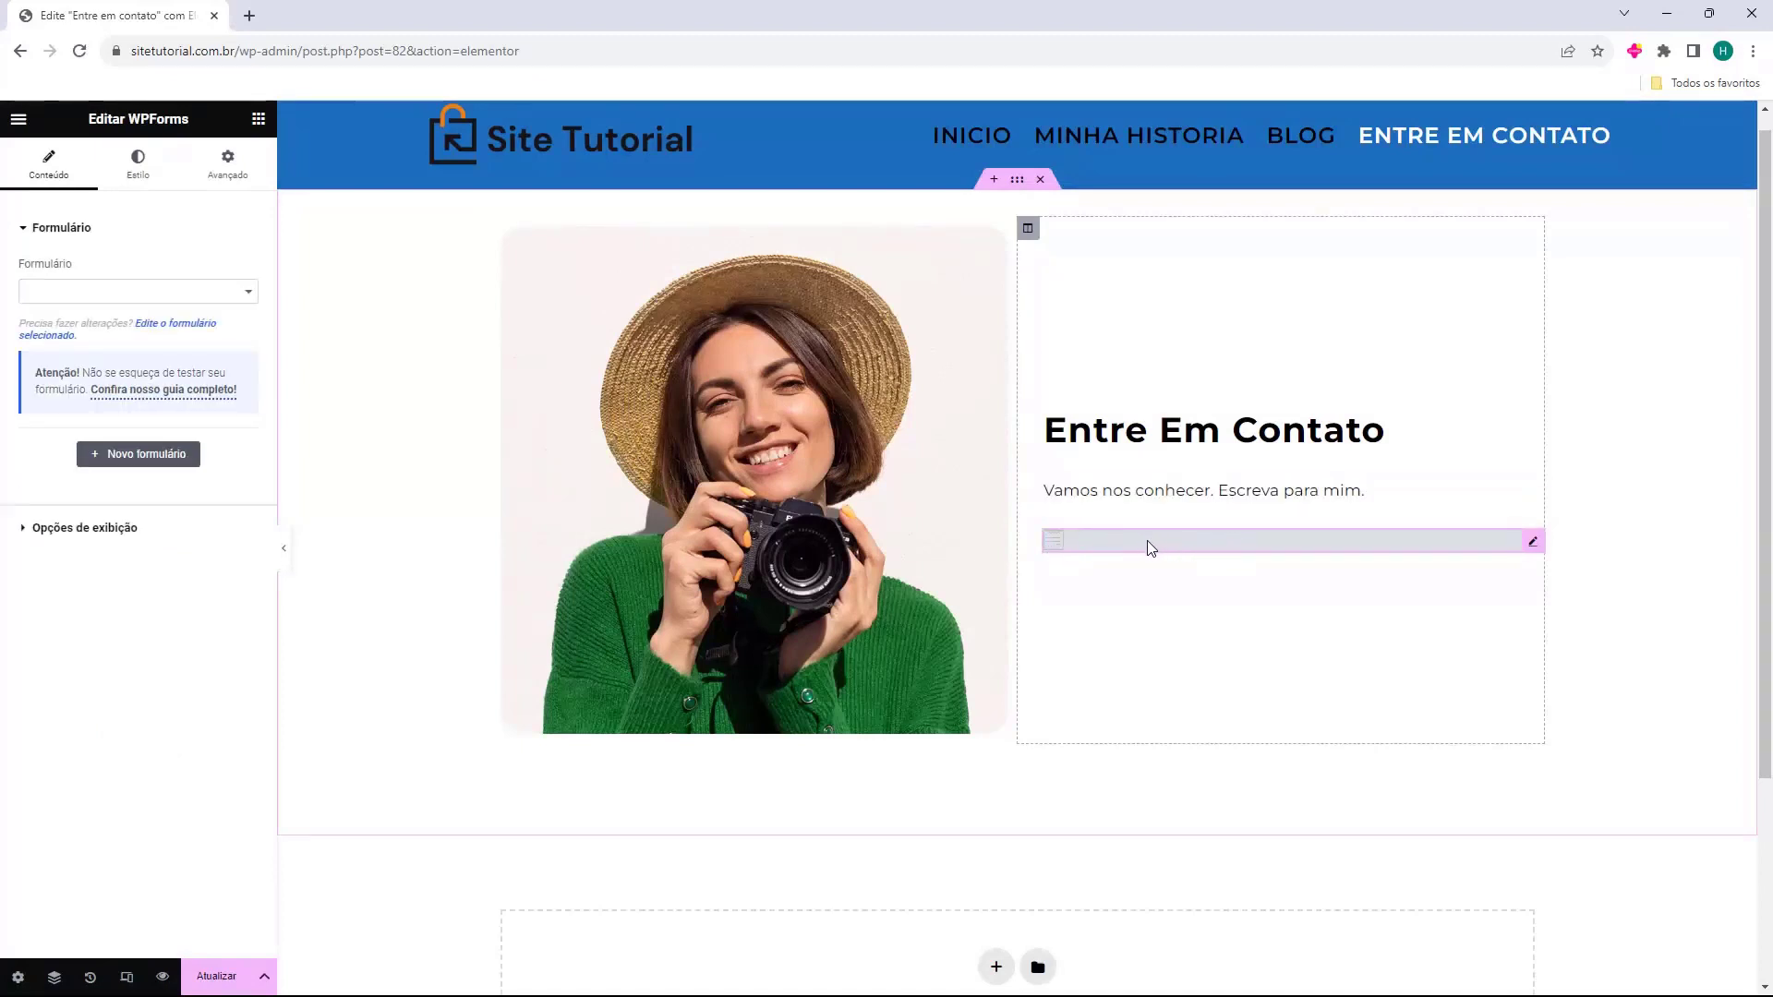
pyautogui.click(30, 289)
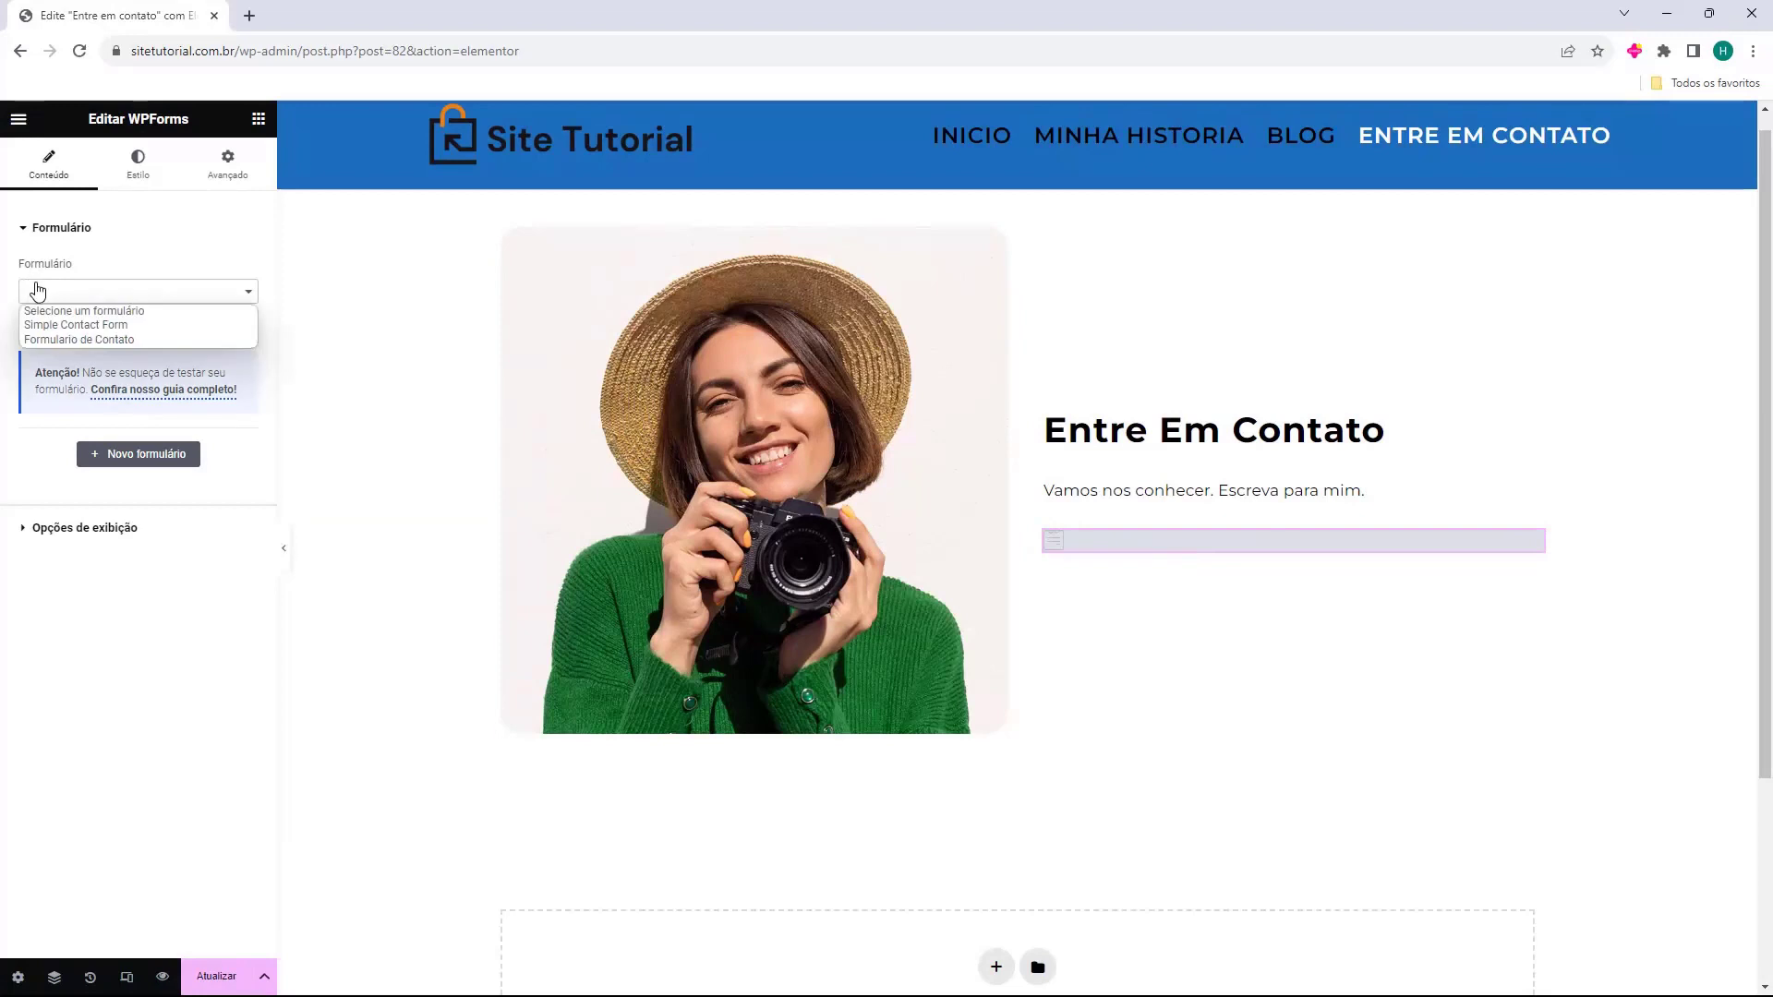
pyautogui.click(39, 340)
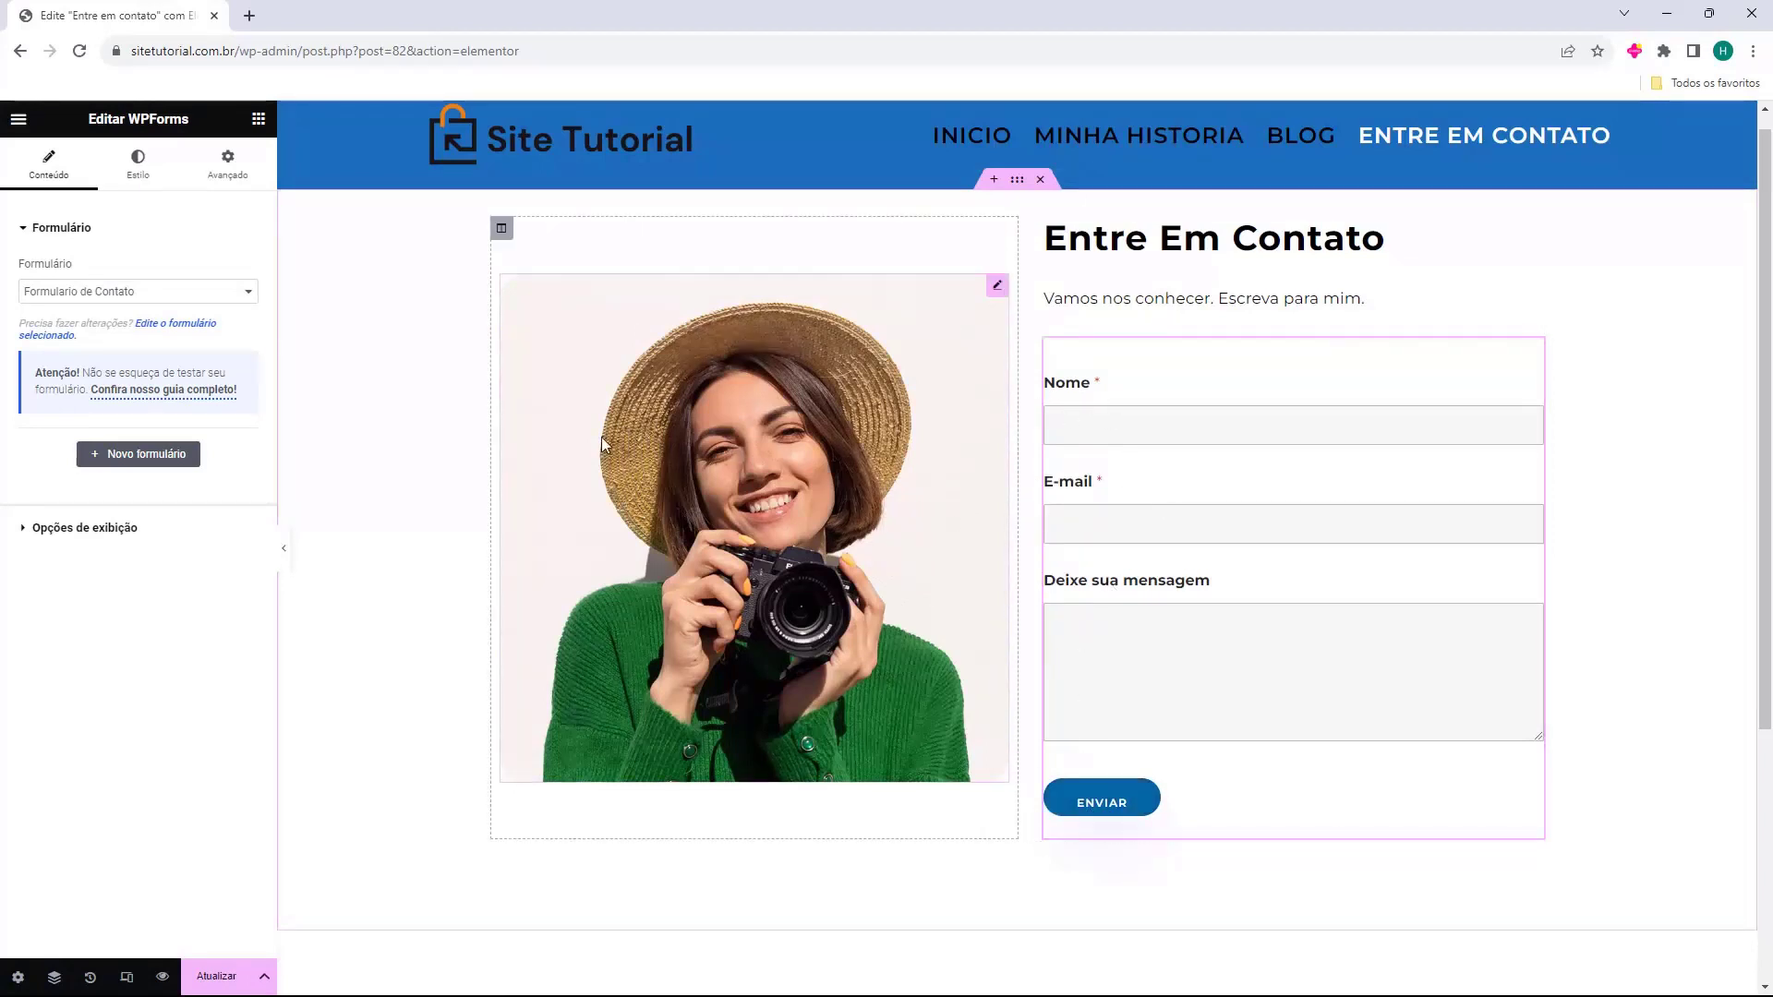
pyautogui.scroll(1, 801, 584)
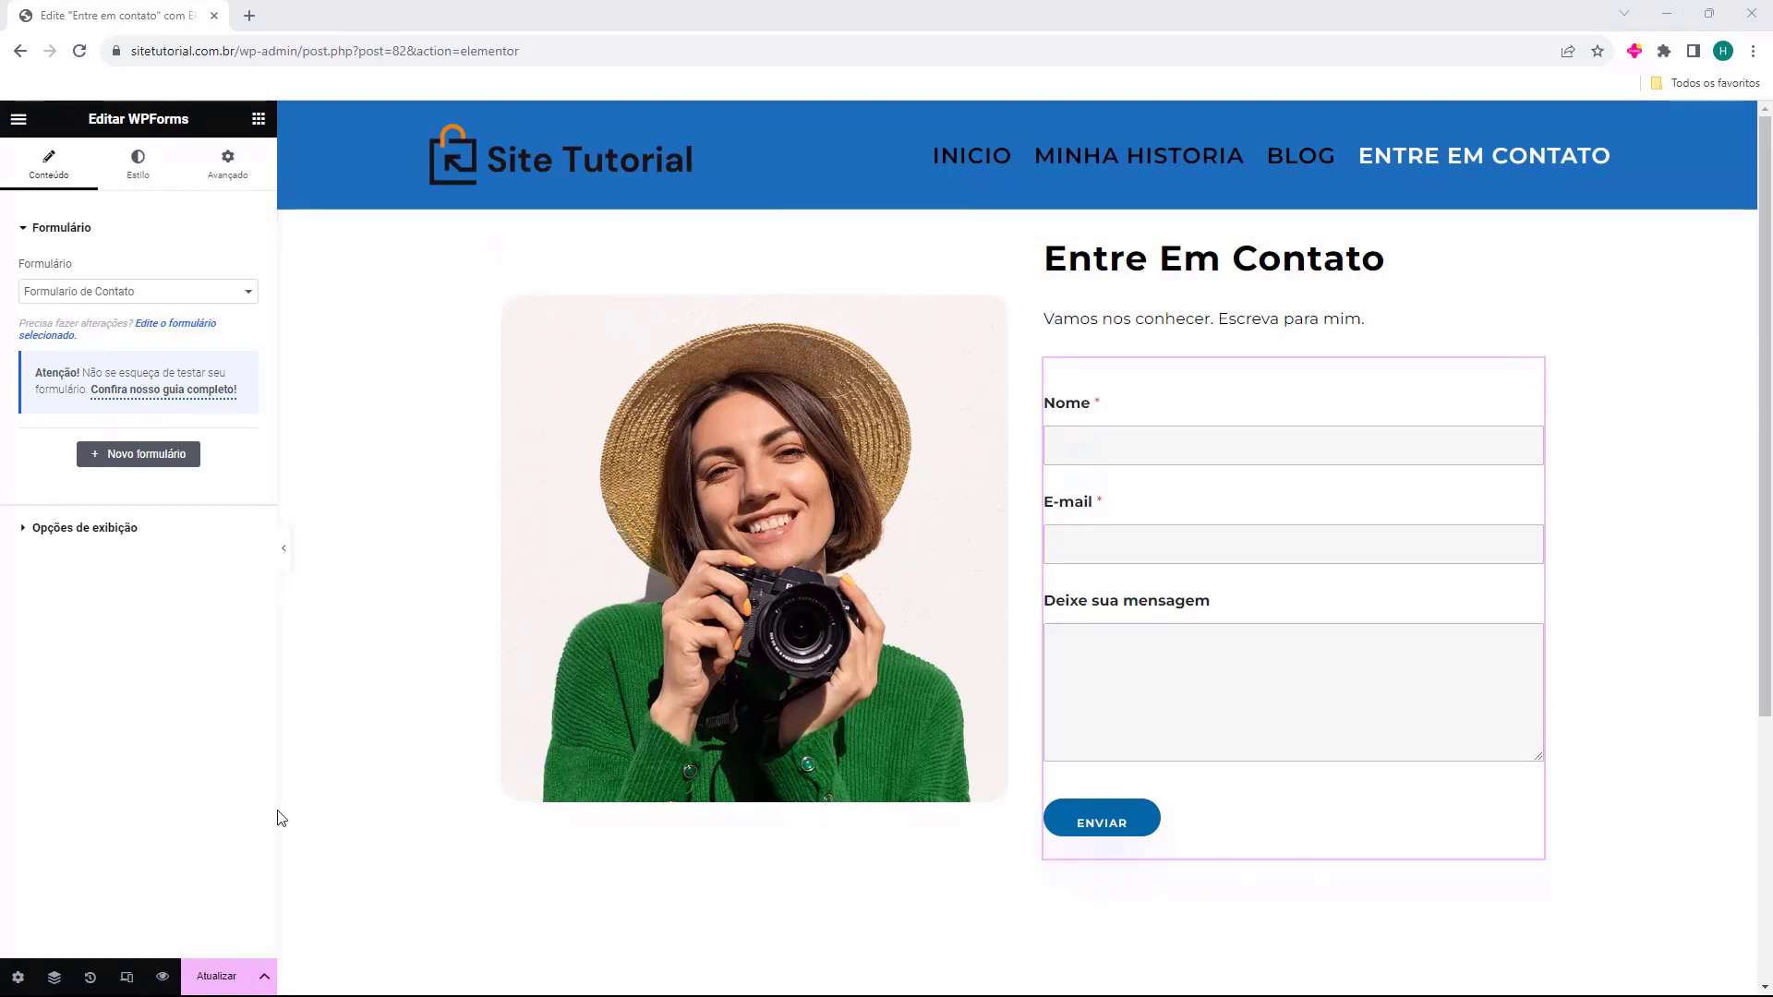
pyautogui.click(209, 980)
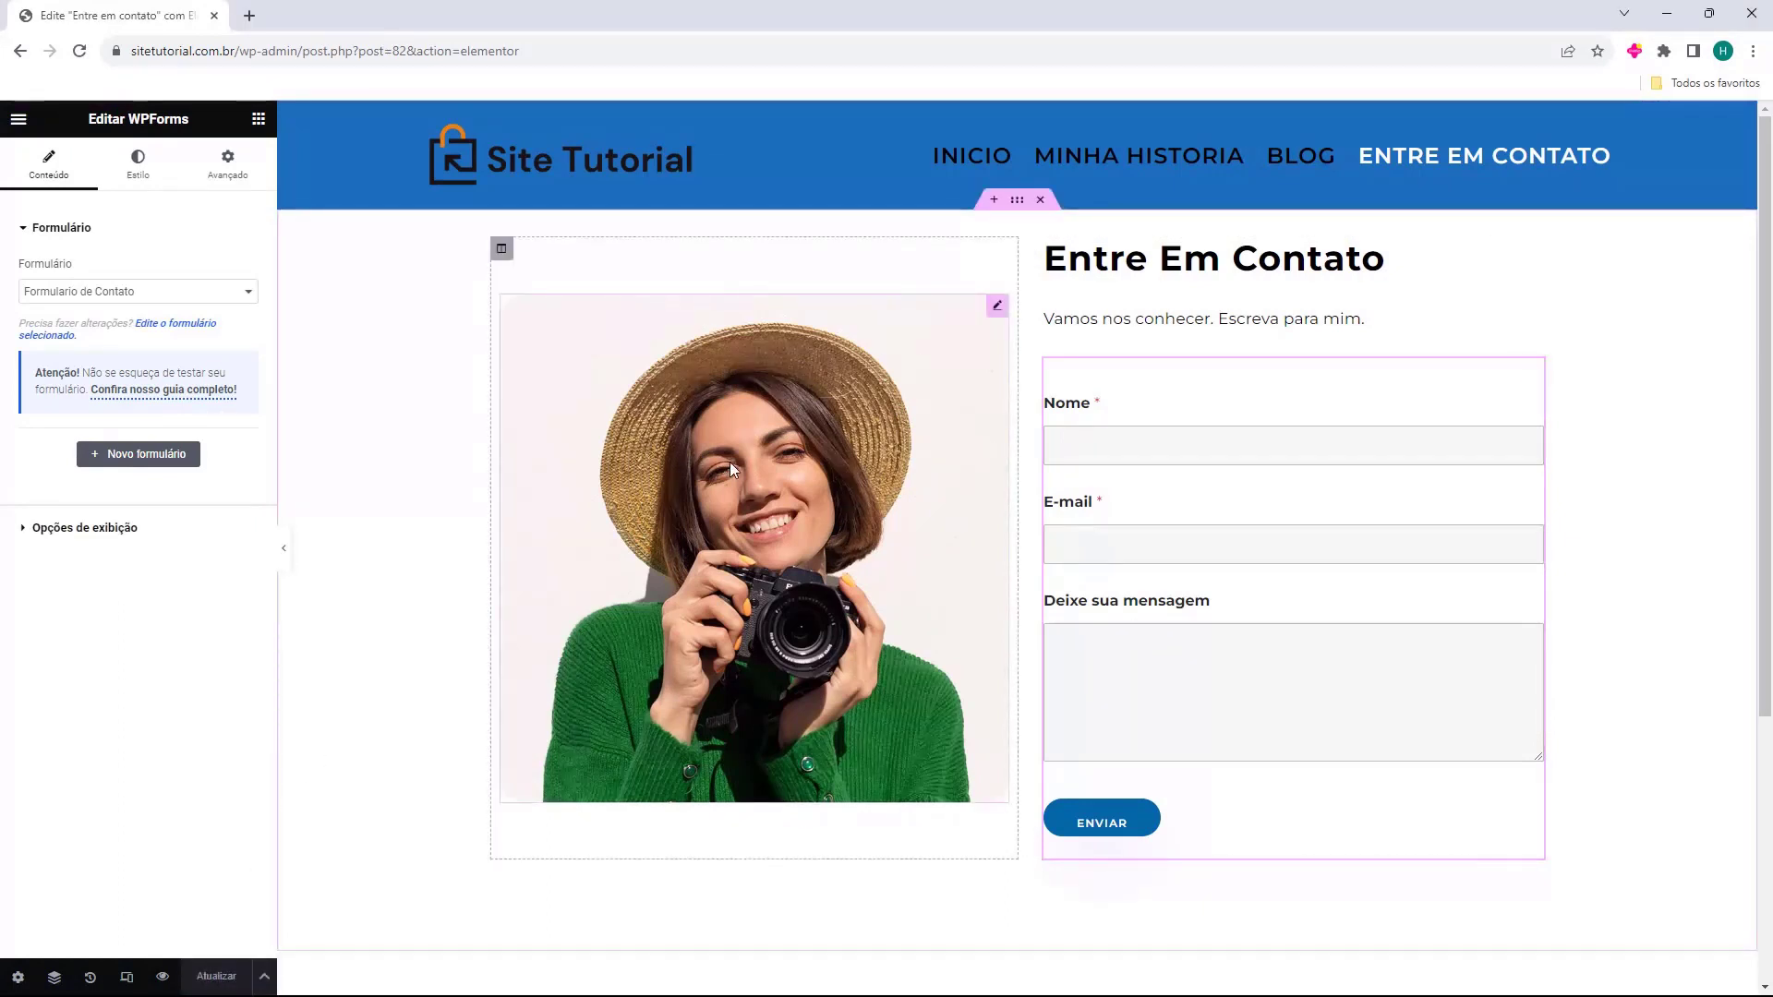
# Exit to Páginas, edit Minha historia with Elementor, and scroll through its welcome, Award and Testimonials sections.
pyautogui.click(13, 120)
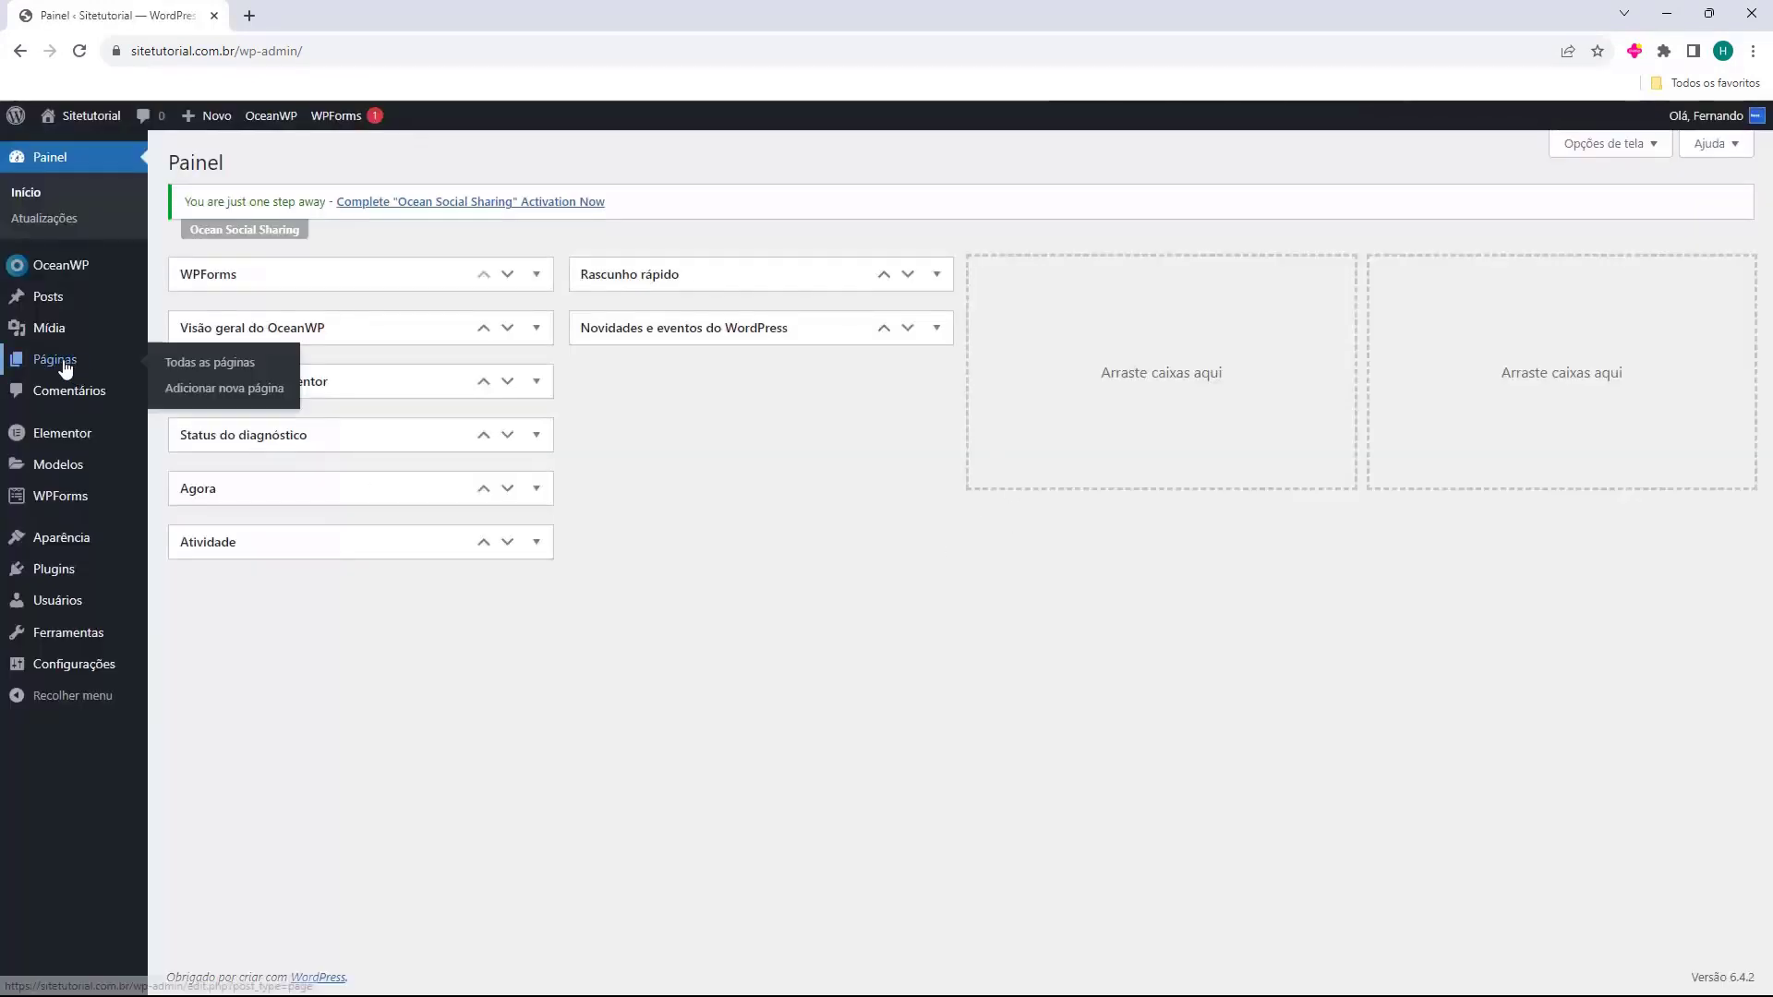
pyautogui.click(66, 366)
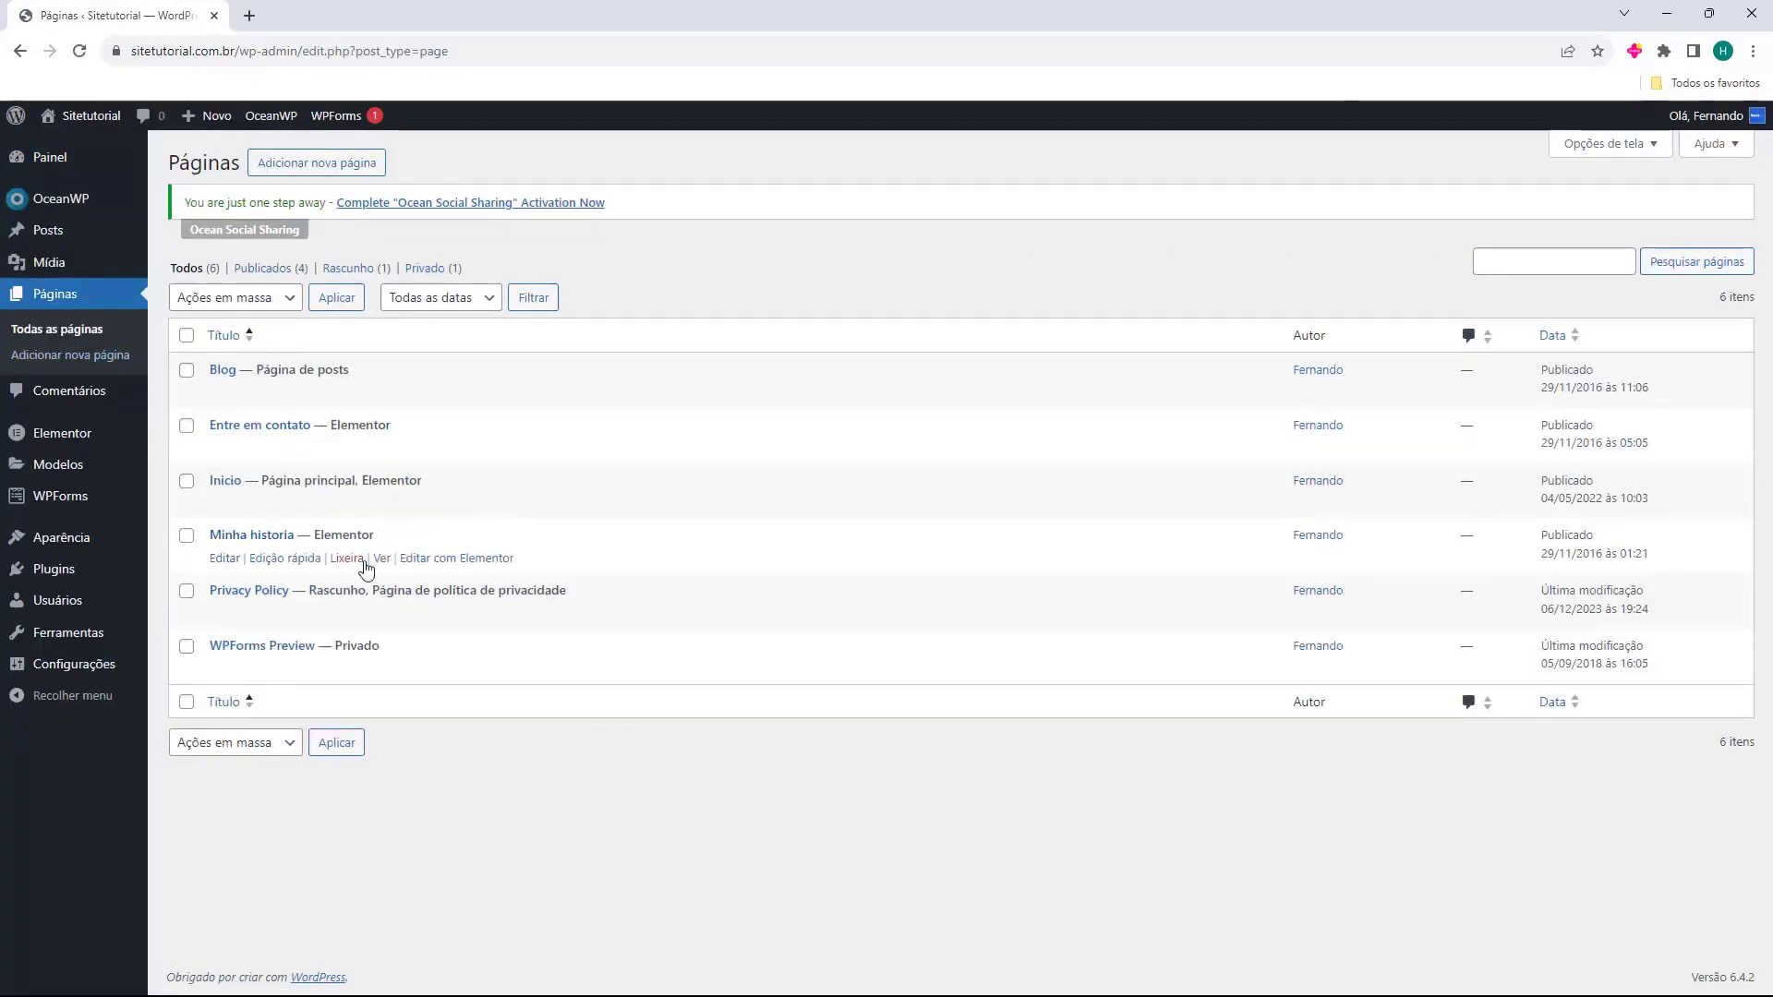
pyautogui.click(446, 562)
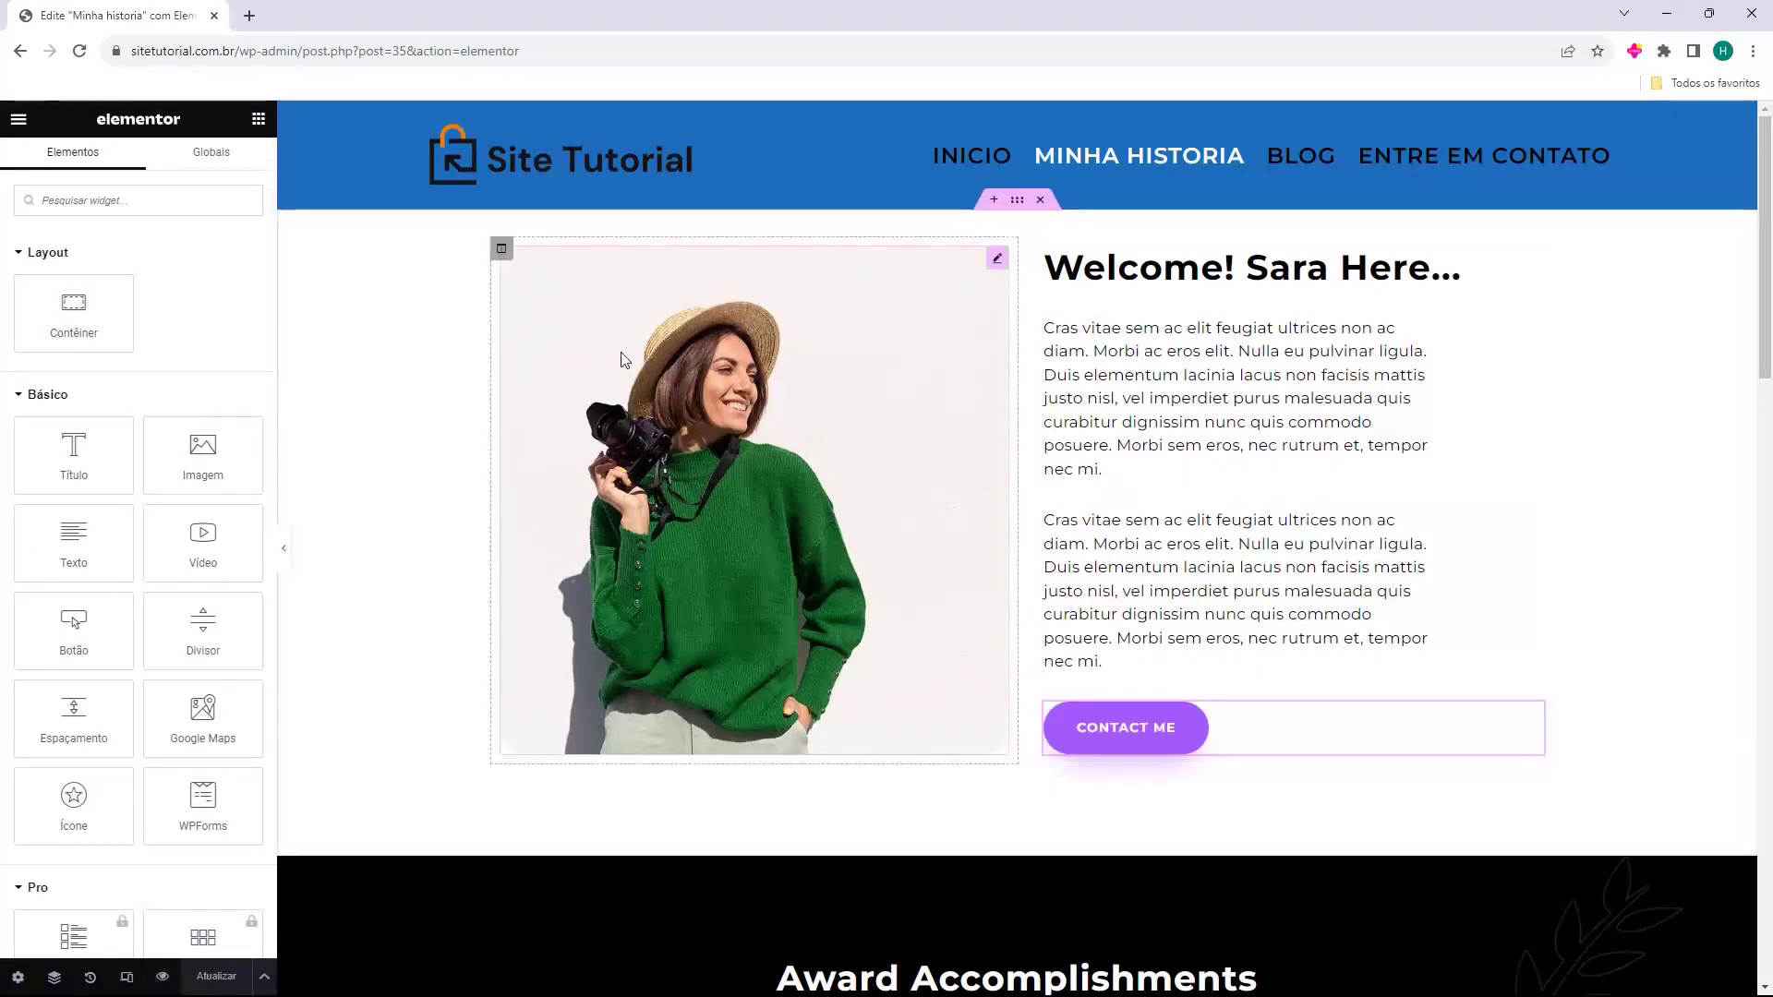
pyautogui.scroll(-10, 1174, 362)
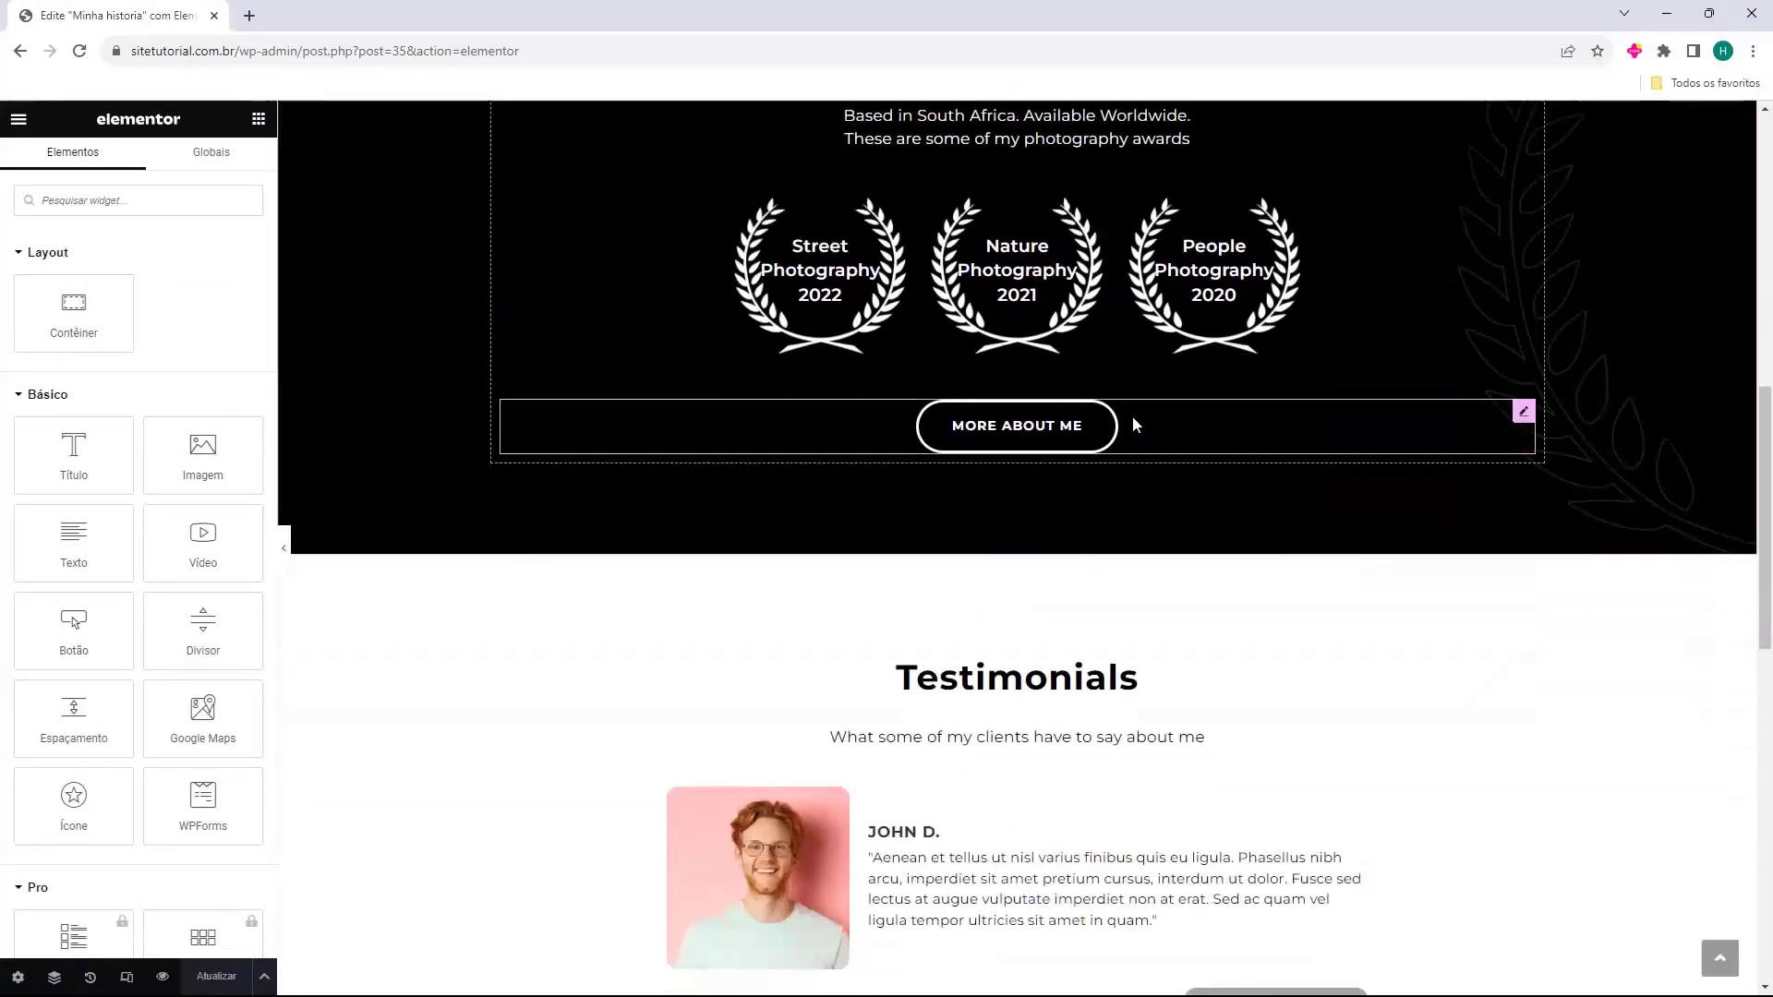
pyautogui.scroll(3, 1108, 443)
pyautogui.scroll(7, 1090, 466)
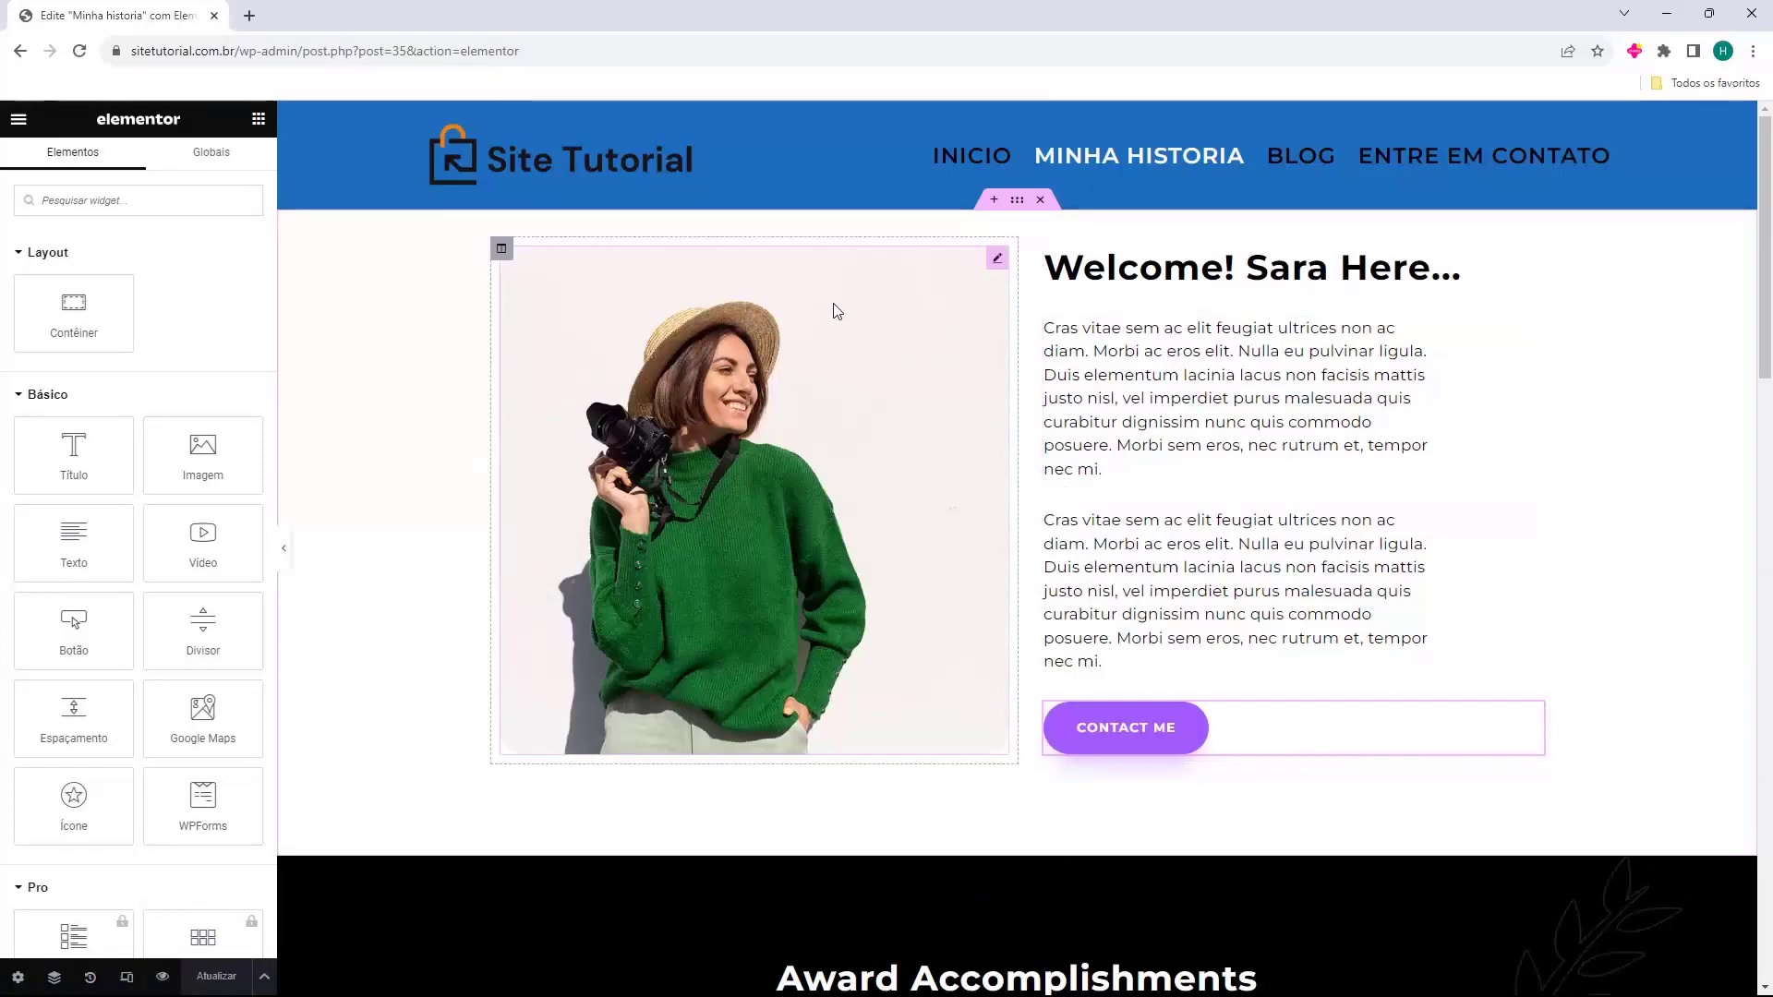
pyautogui.scroll(-2, 983, 400)
pyautogui.scroll(-2, 938, 514)
pyautogui.scroll(-5, 1013, 455)
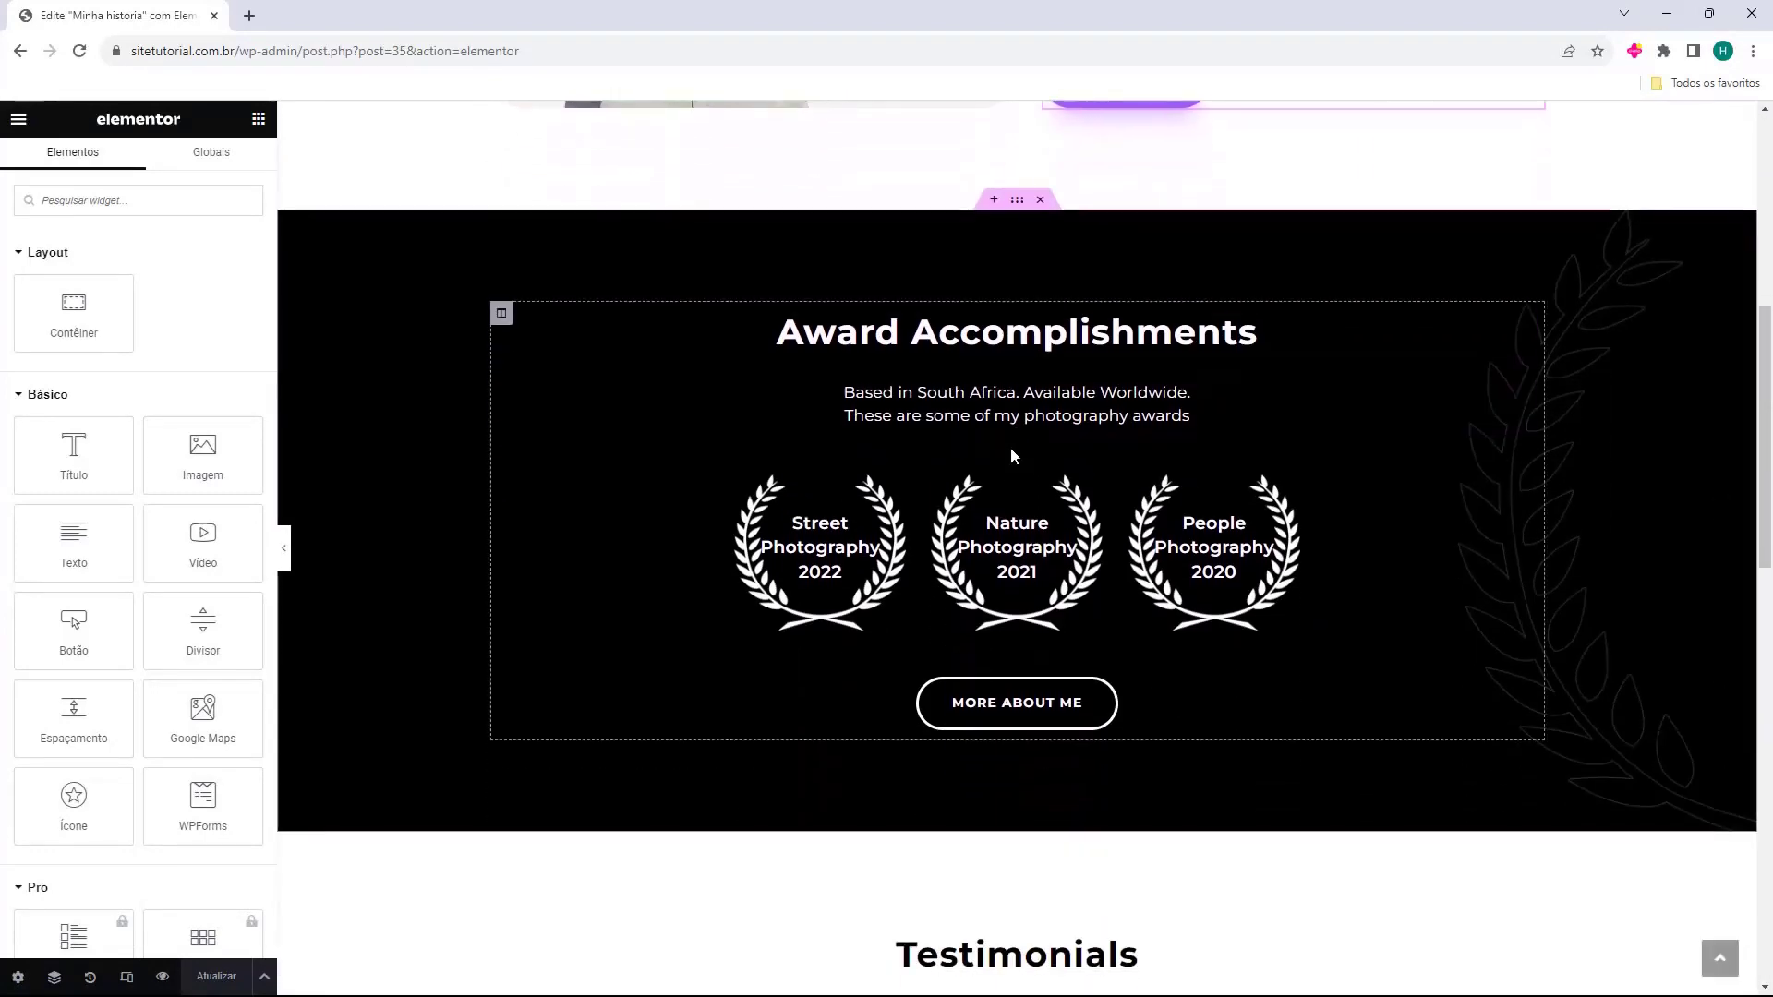
pyautogui.scroll(-3, 1038, 514)
pyautogui.scroll(-5, 998, 547)
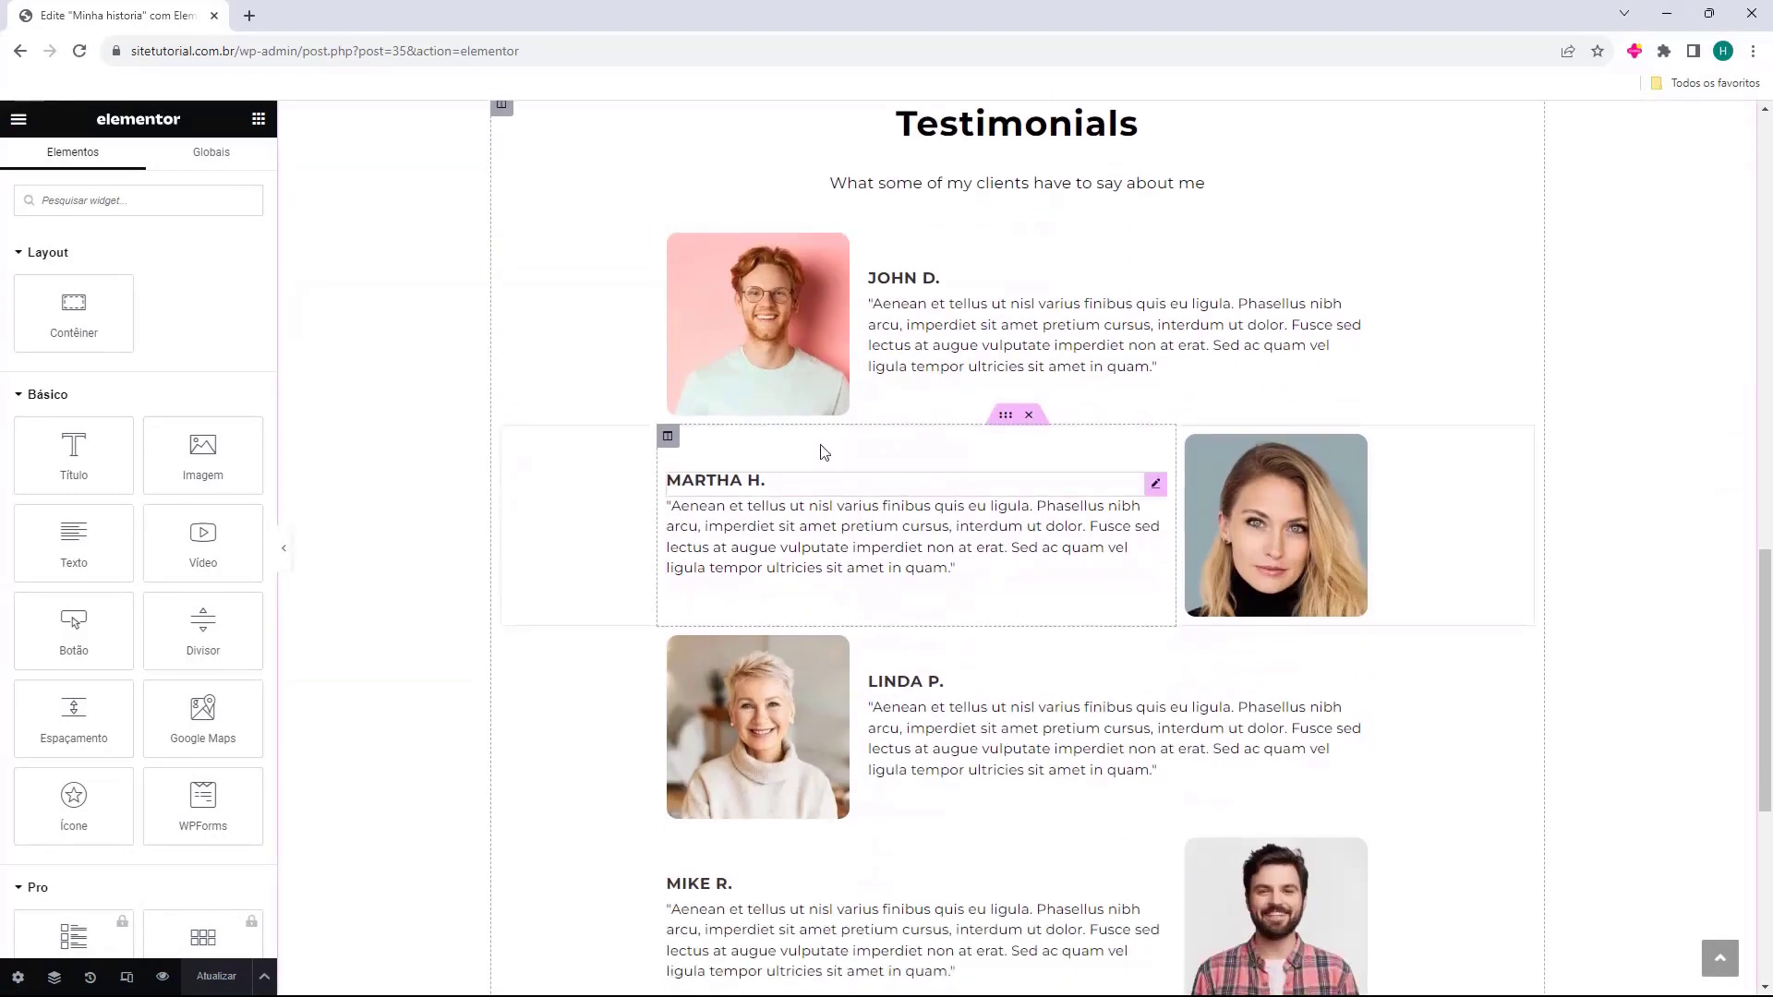
pyautogui.scroll(12, 967, 437)
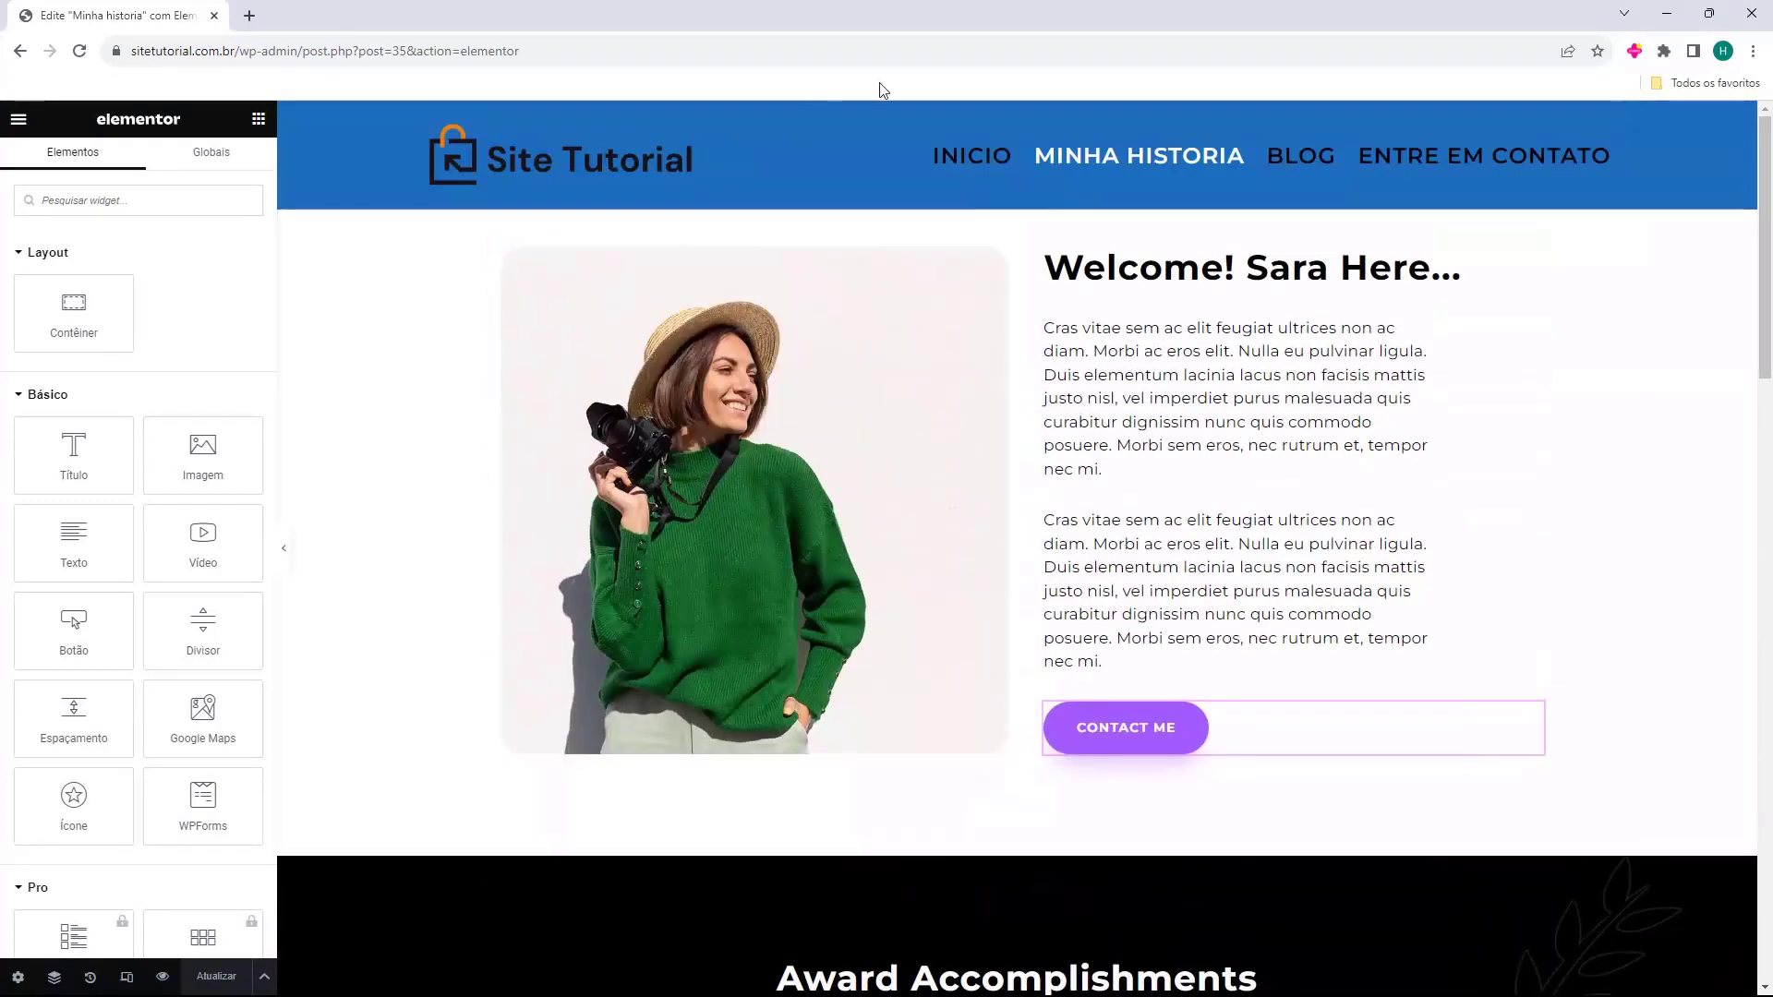
# Change the Contact Me button's text to 'Entre em contato'.
pyautogui.click(1125, 281)
pyautogui.click(1106, 734)
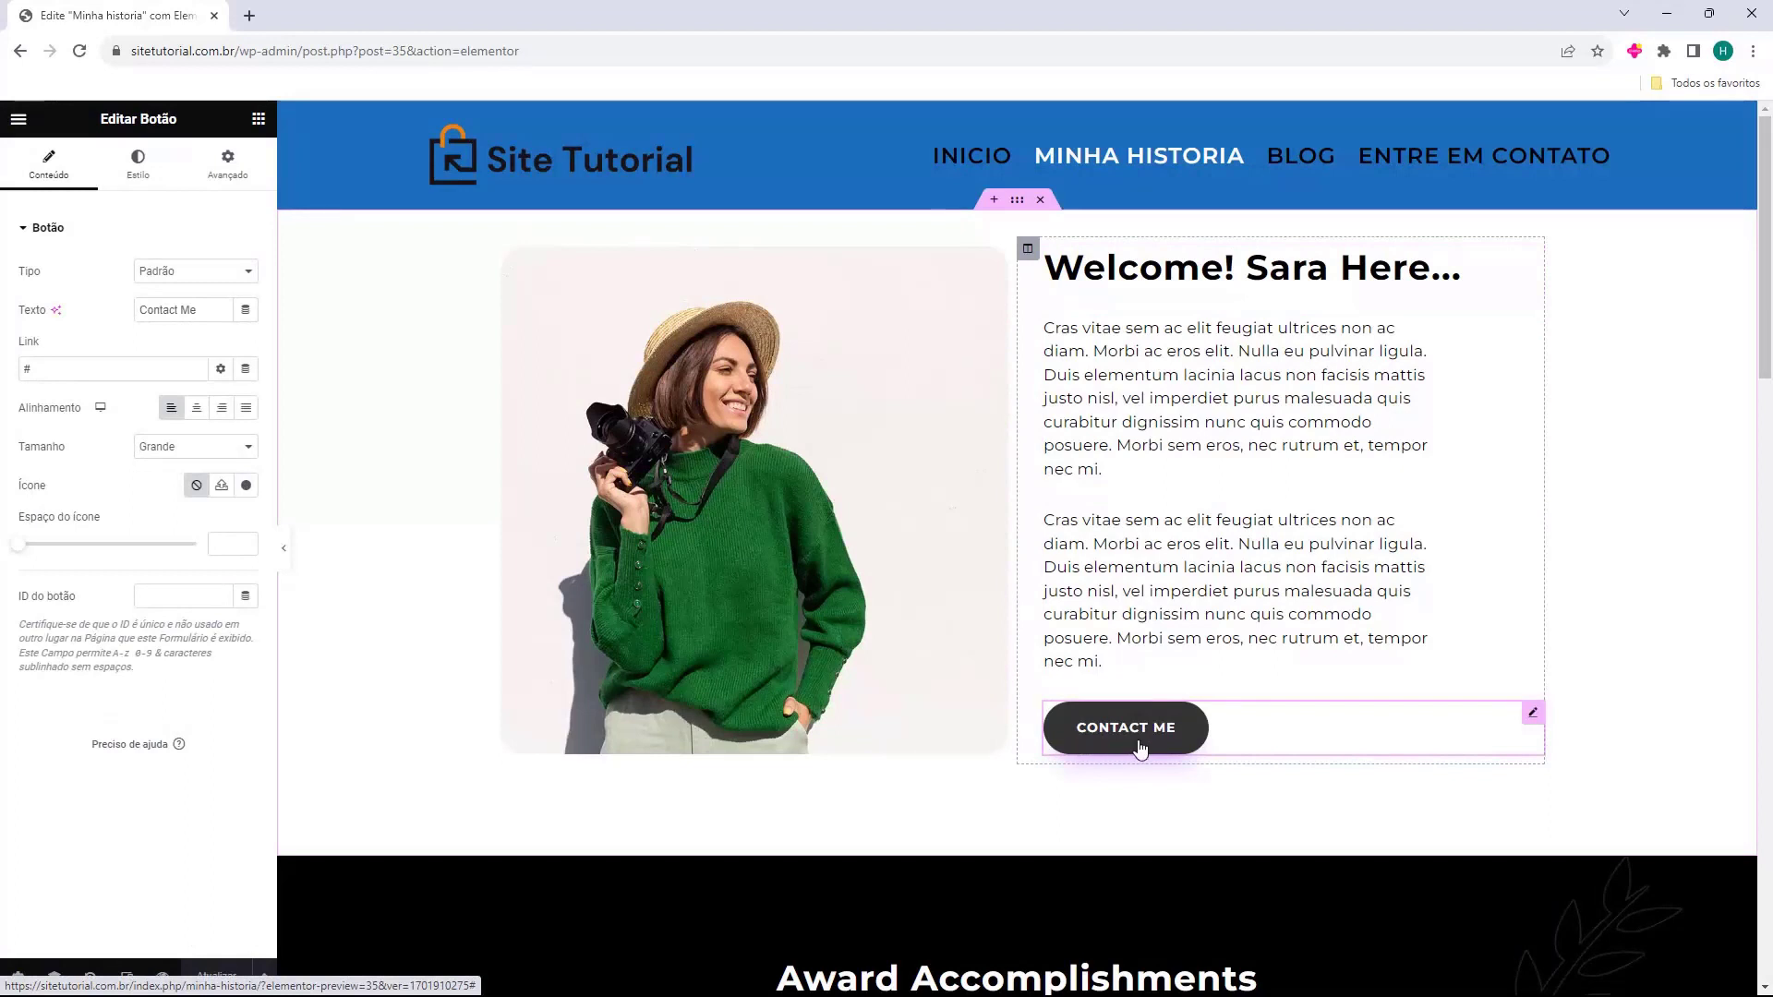
pyautogui.tripleClick(188, 313)
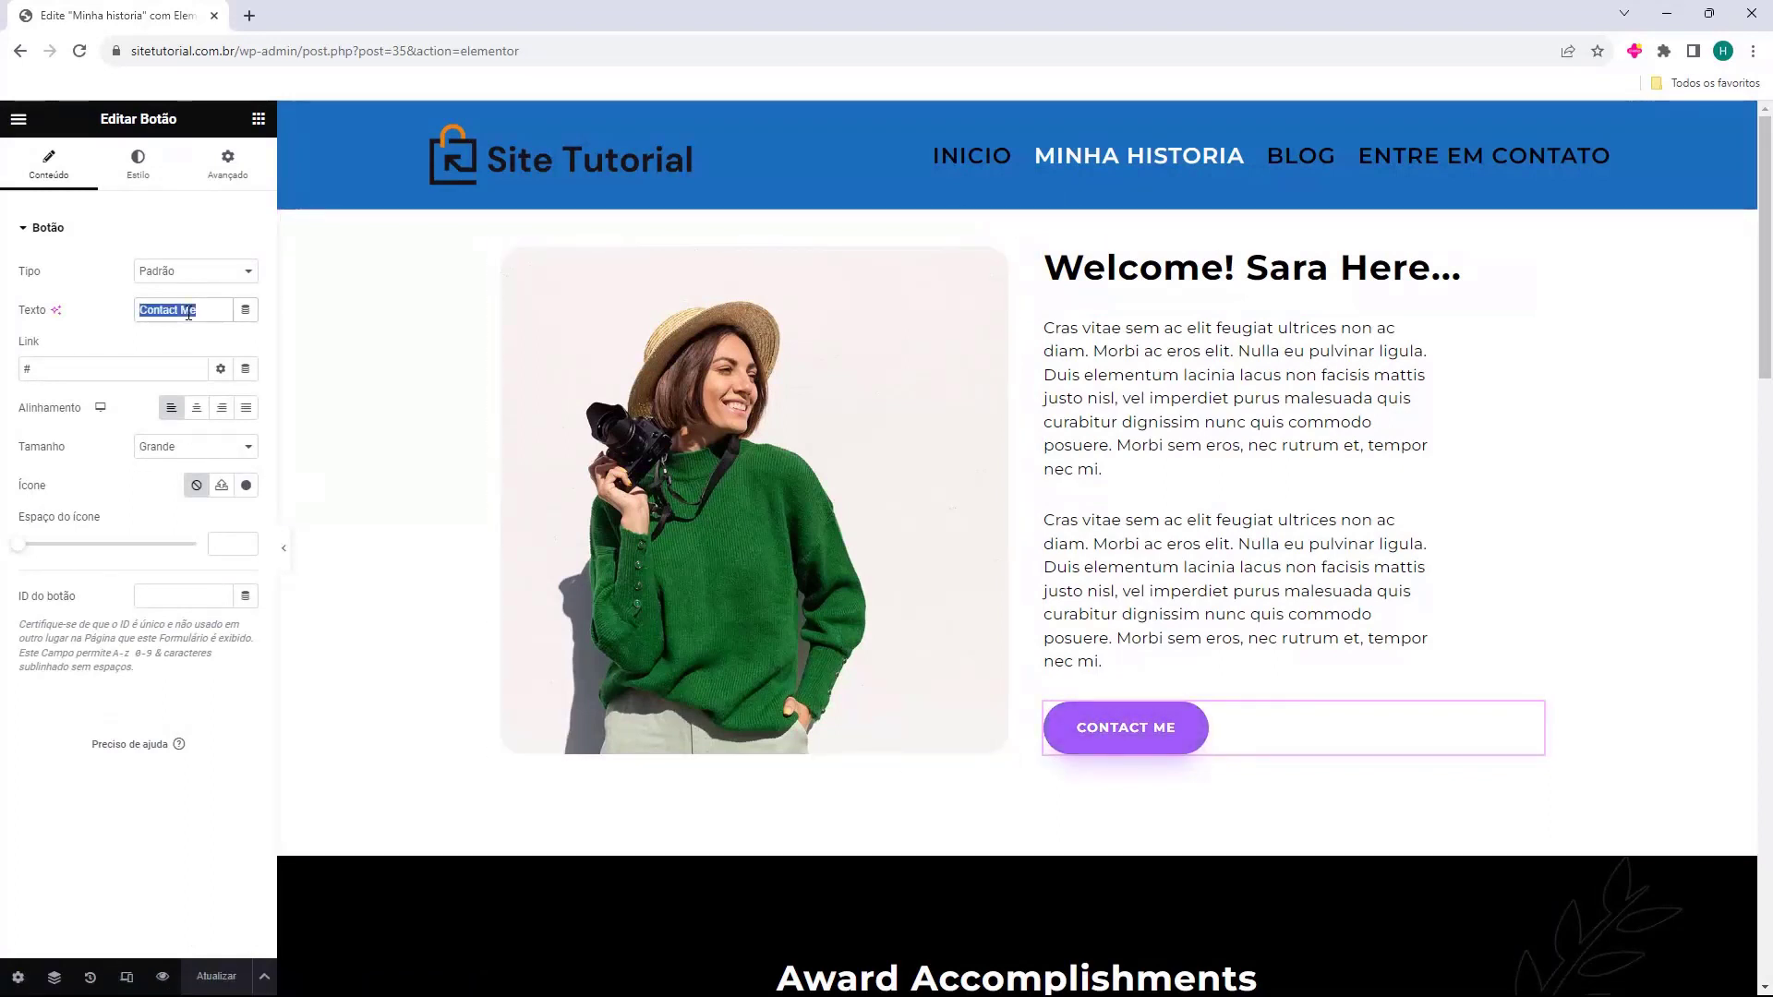
pyautogui.write('Entre em contato')
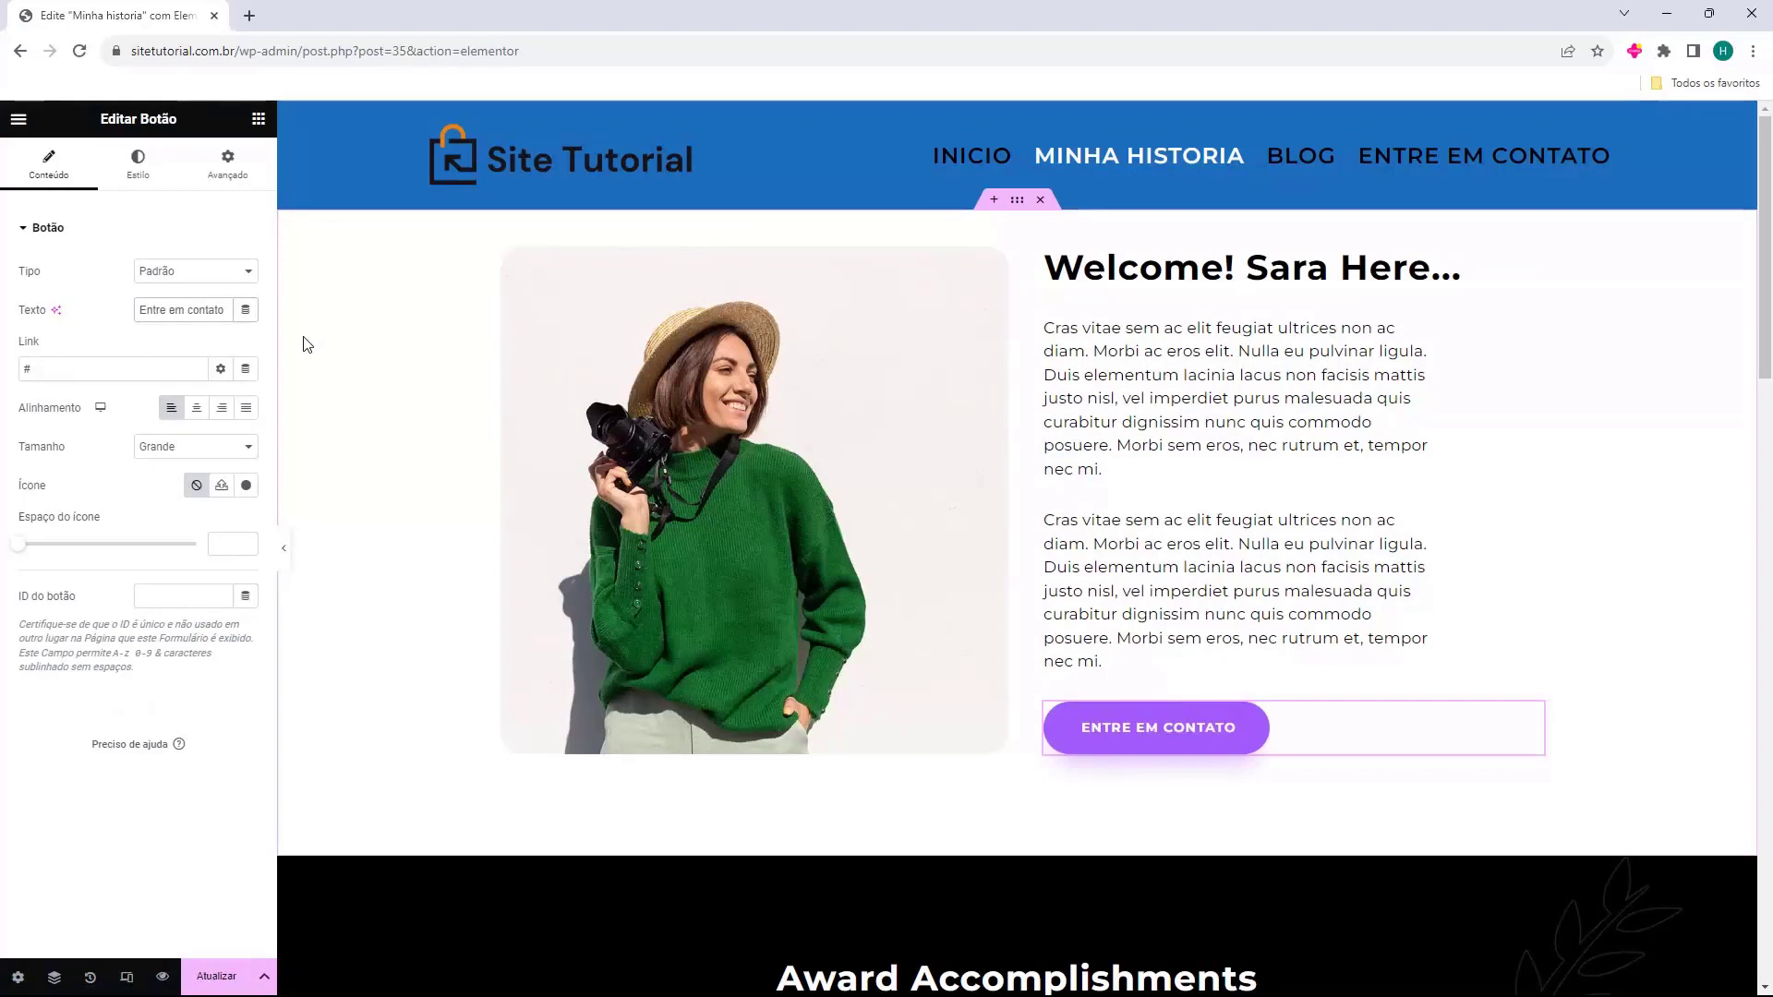
# Replace the button's # link with the Entre em contato page and save the page.
pyautogui.doubleClick(22, 371)
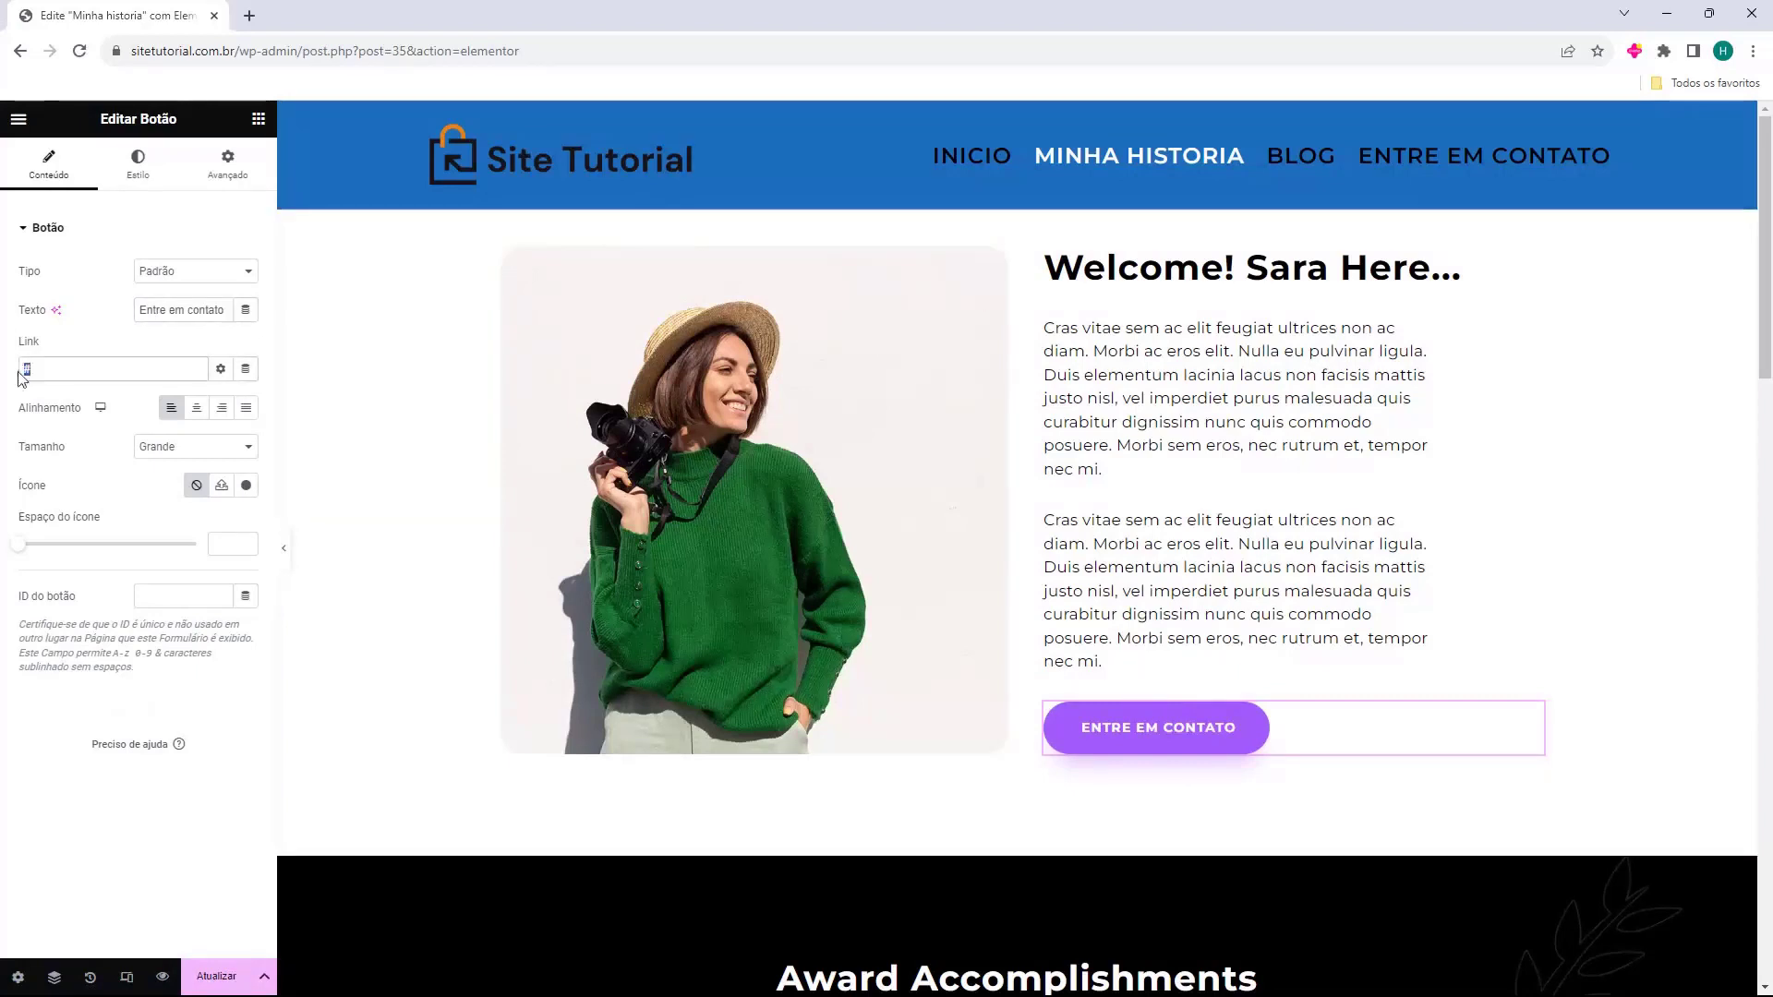
pyautogui.press('BackSpace')
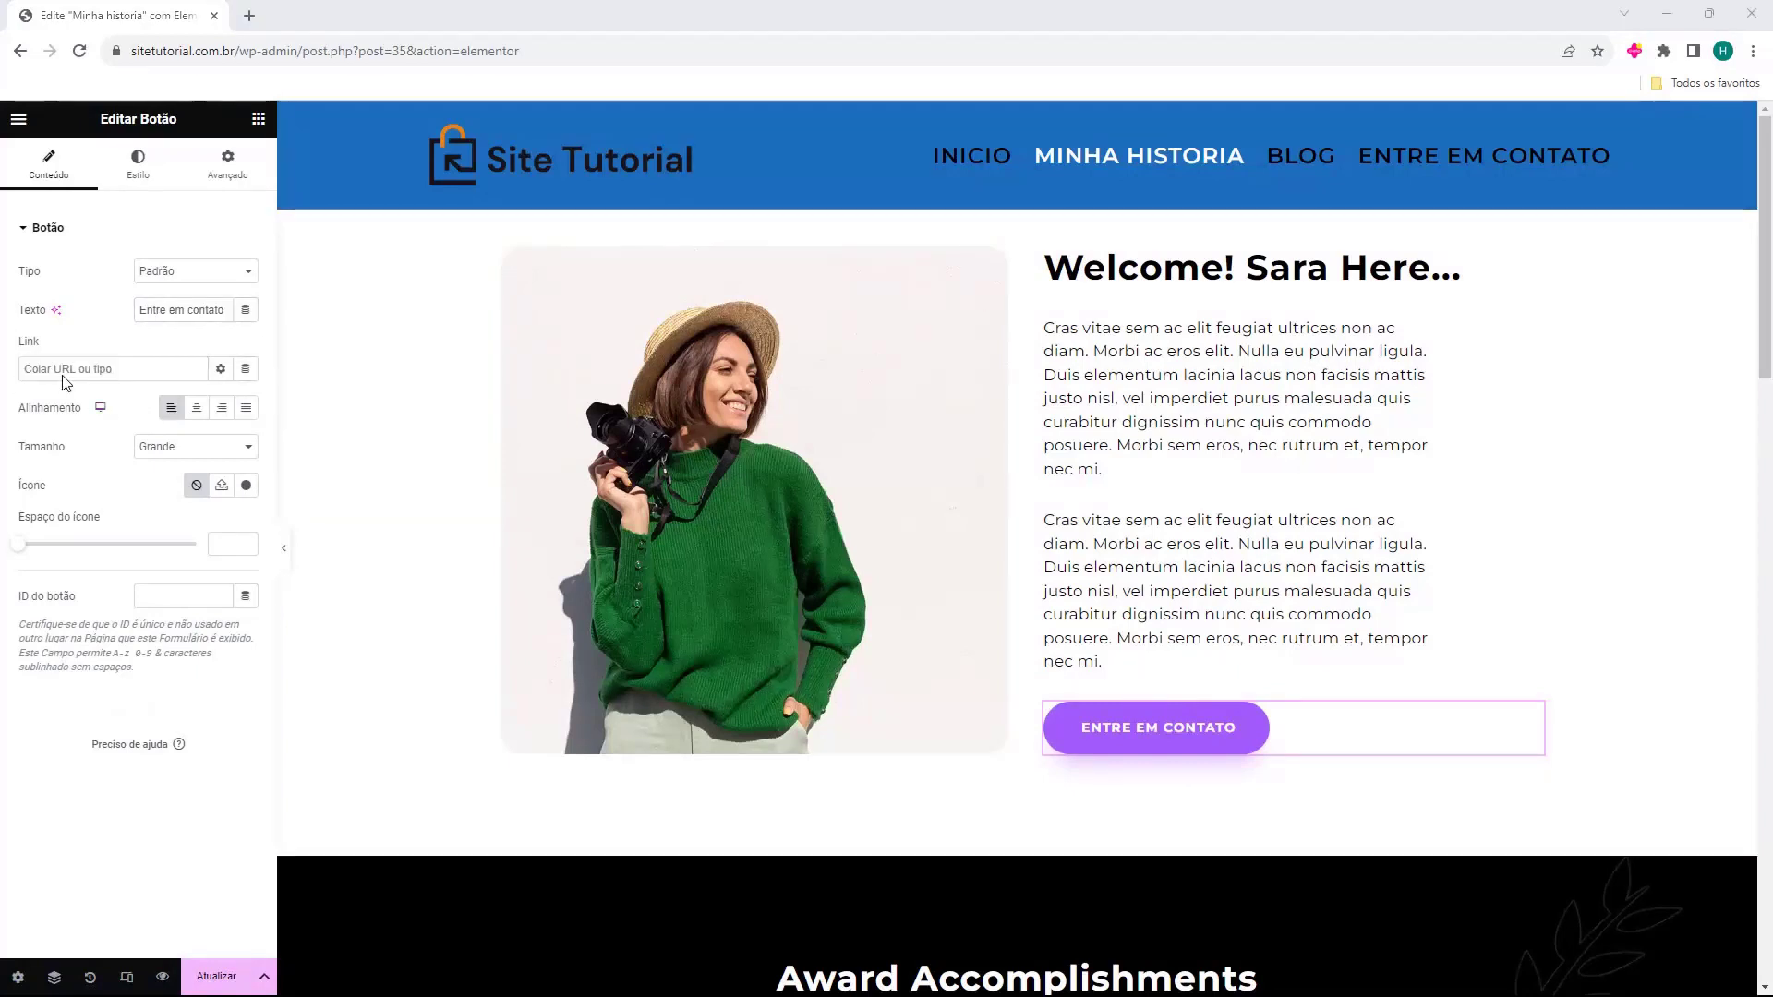
pyautogui.write('e')
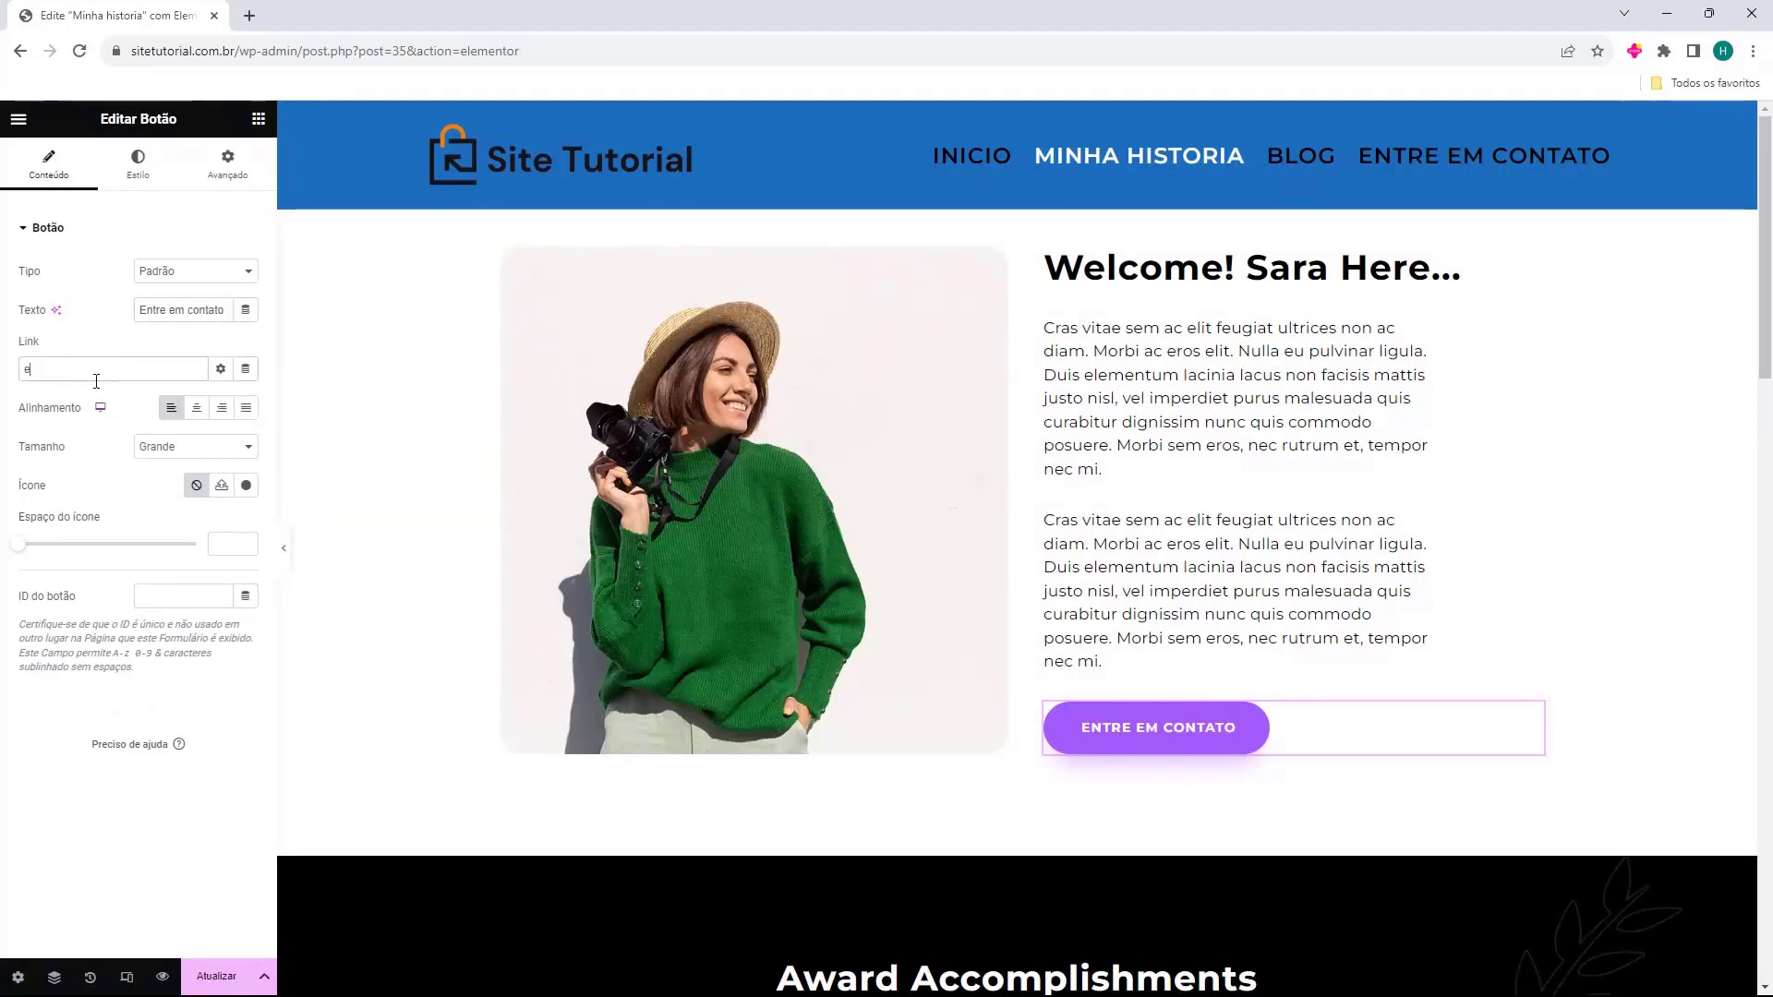
pyautogui.write('bl')
pyautogui.write('ntre')
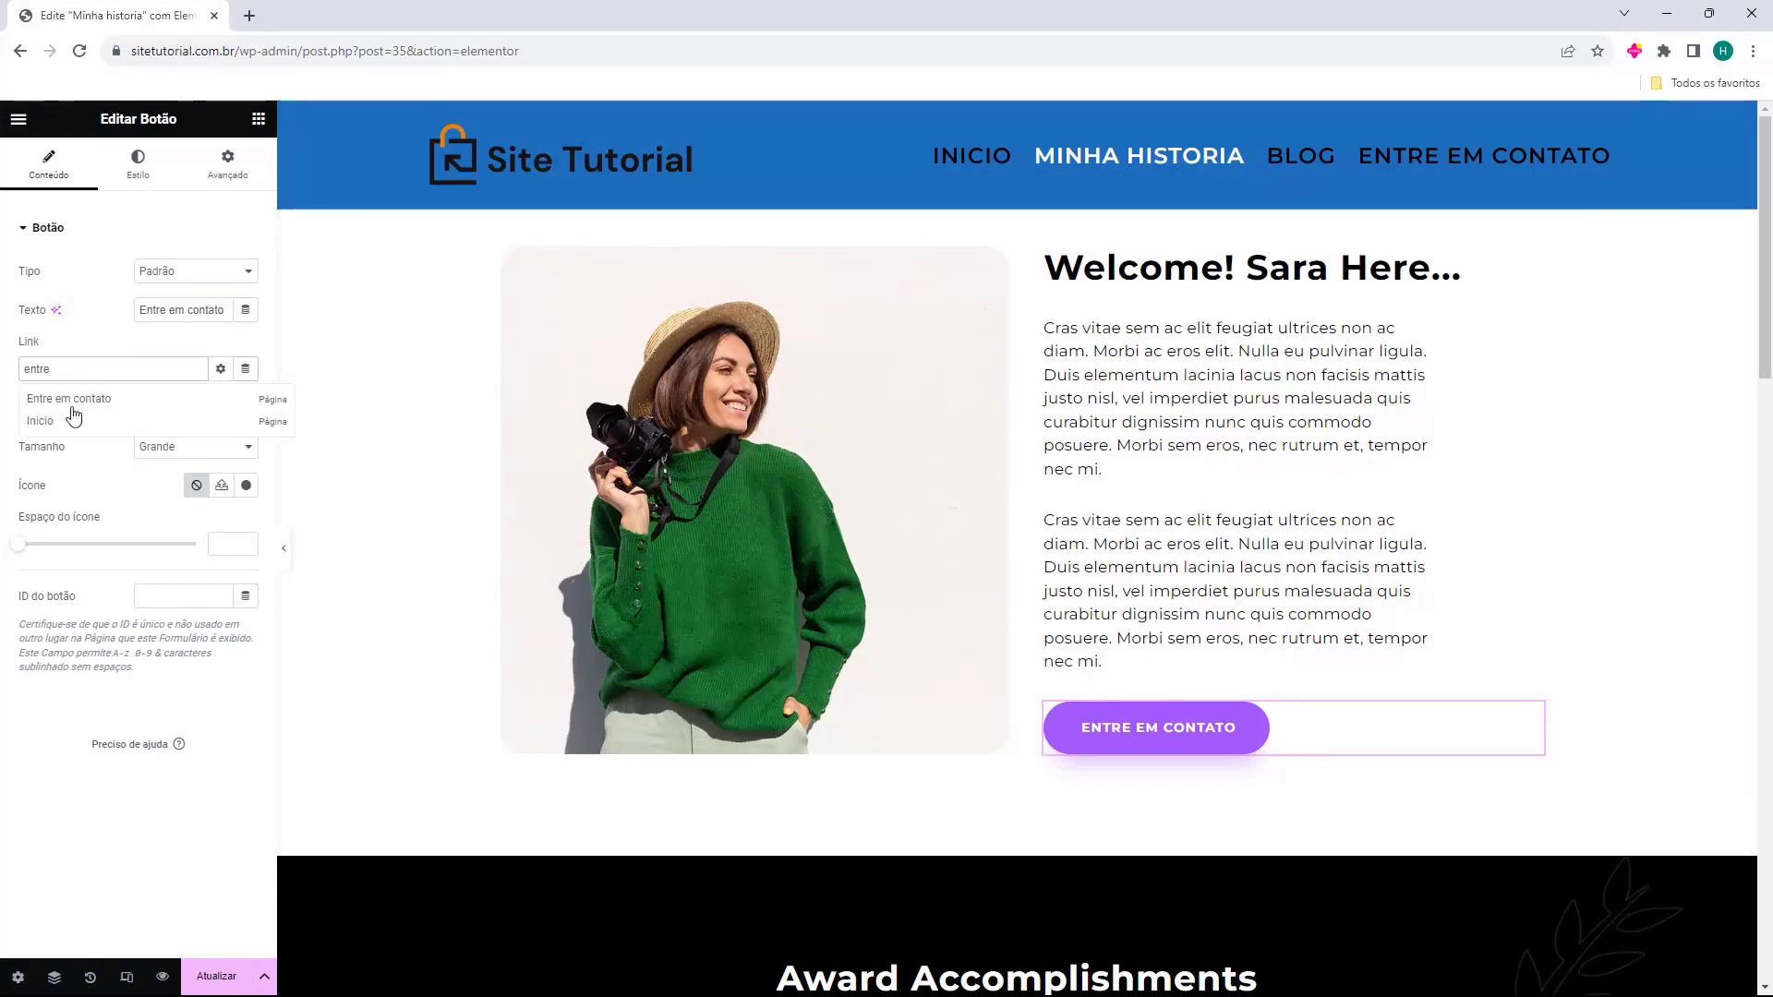
pyautogui.click(74, 407)
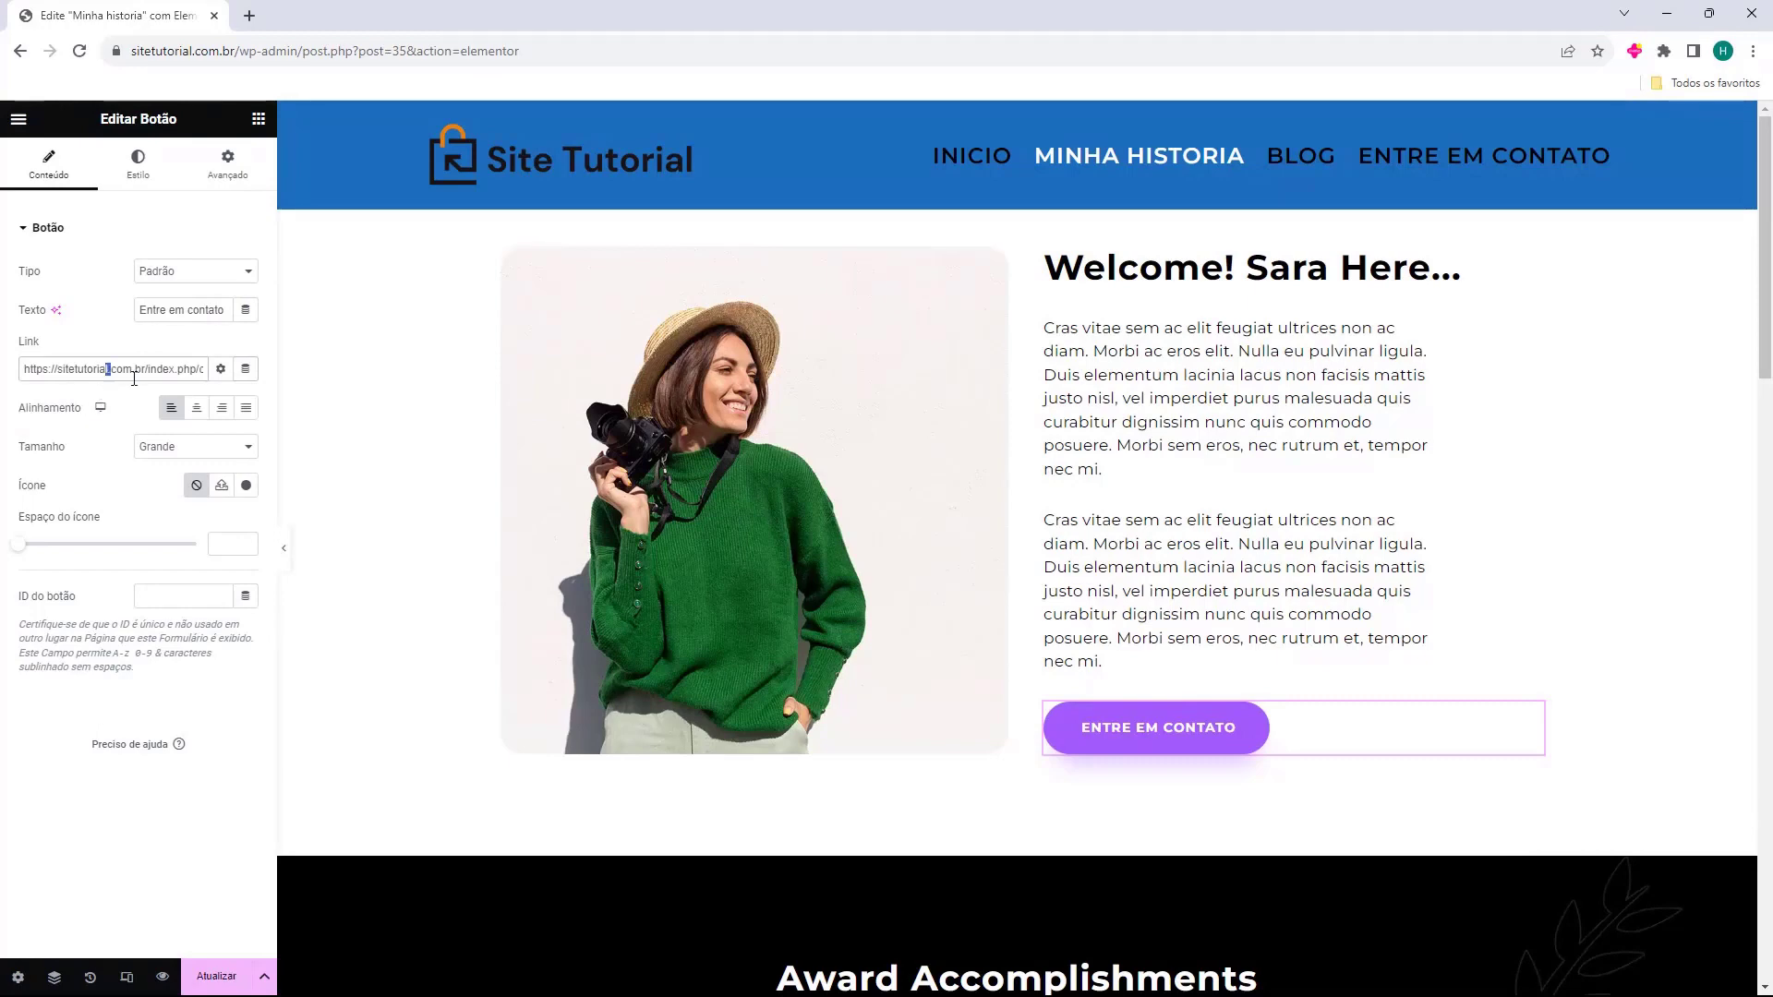
pyautogui.moveTo(120, 369); pyautogui.dragTo(209, 383)
pyautogui.click(4, 379)
pyautogui.scroll(-5, 942, 462)
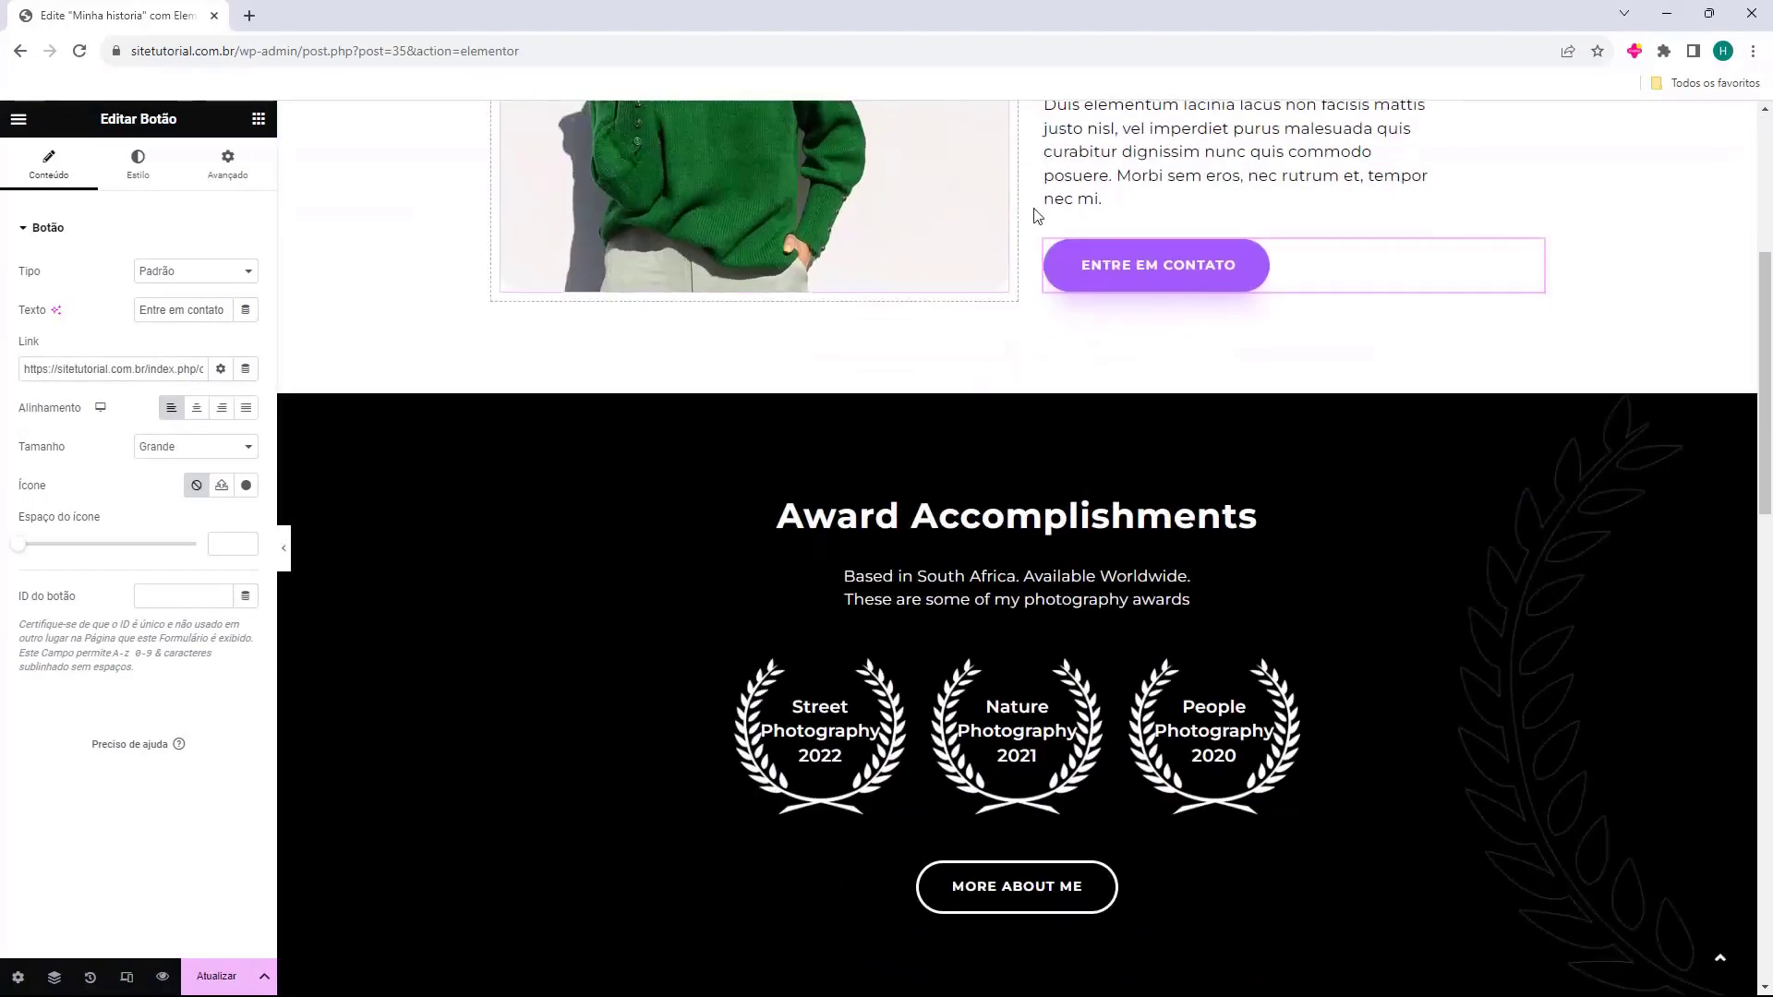
pyautogui.scroll(-5, 1122, 475)
pyautogui.scroll(-5, 1122, 476)
pyautogui.scroll(-6, 1036, 351)
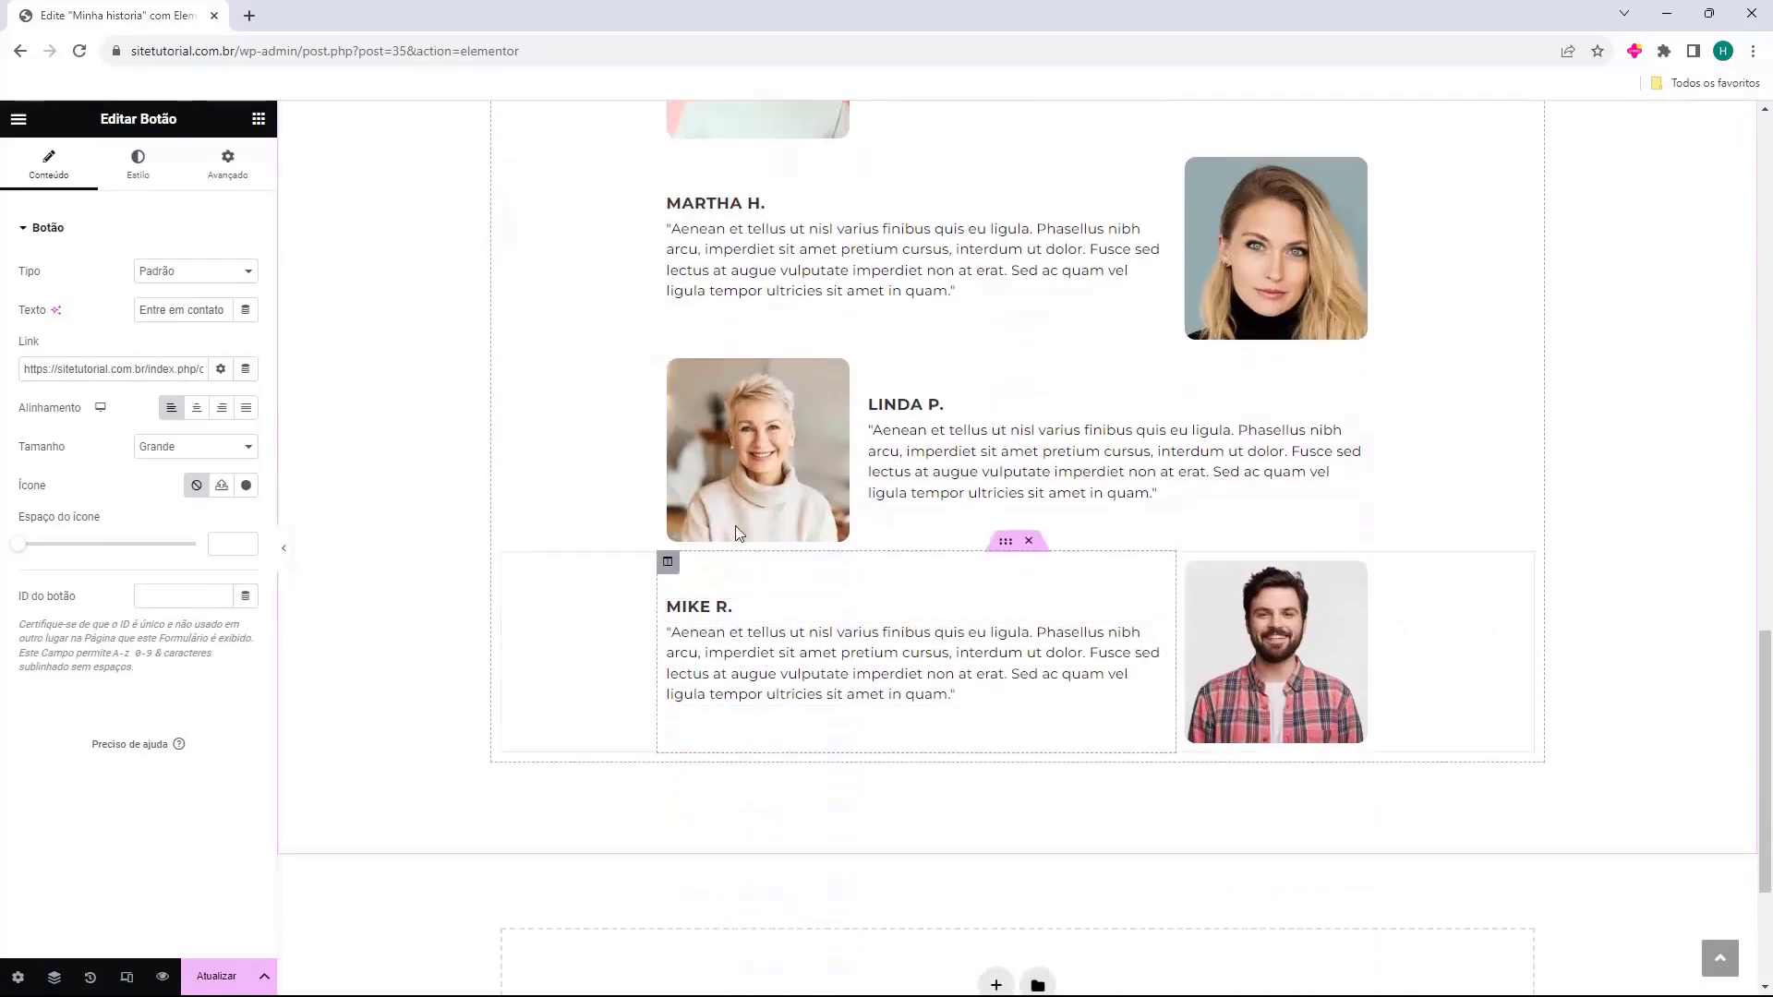
pyautogui.scroll(20, 791, 396)
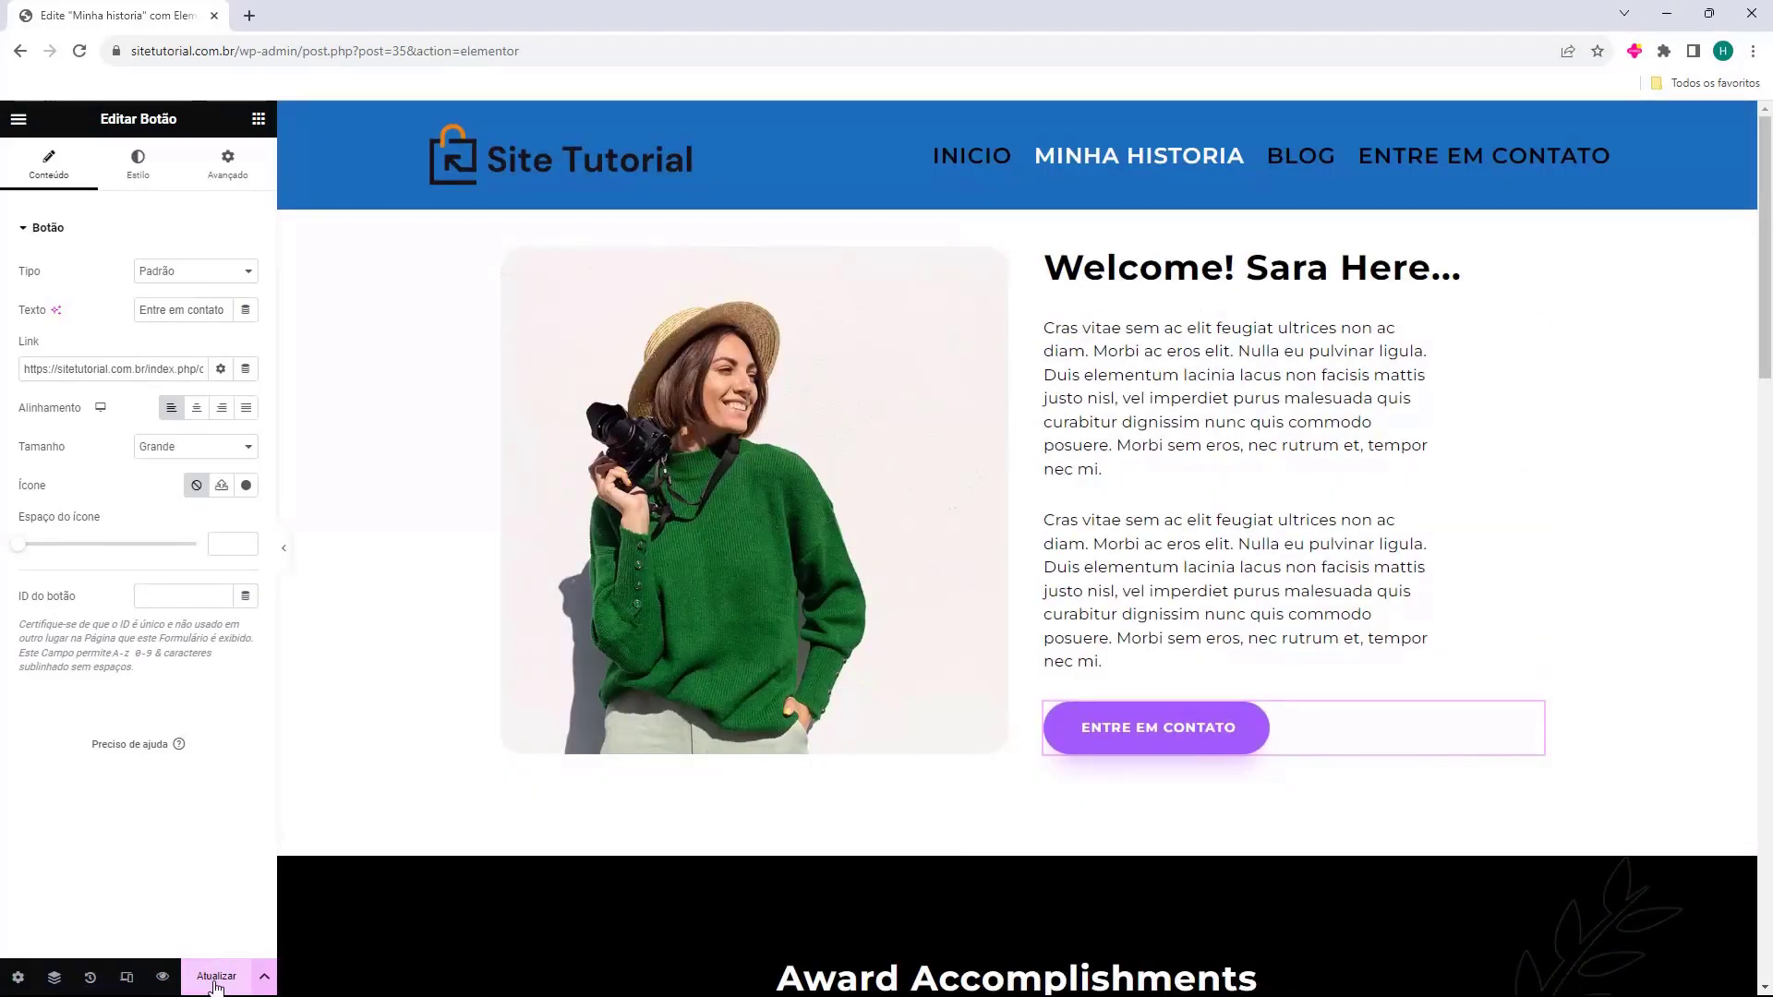
pyautogui.click(19, 127)
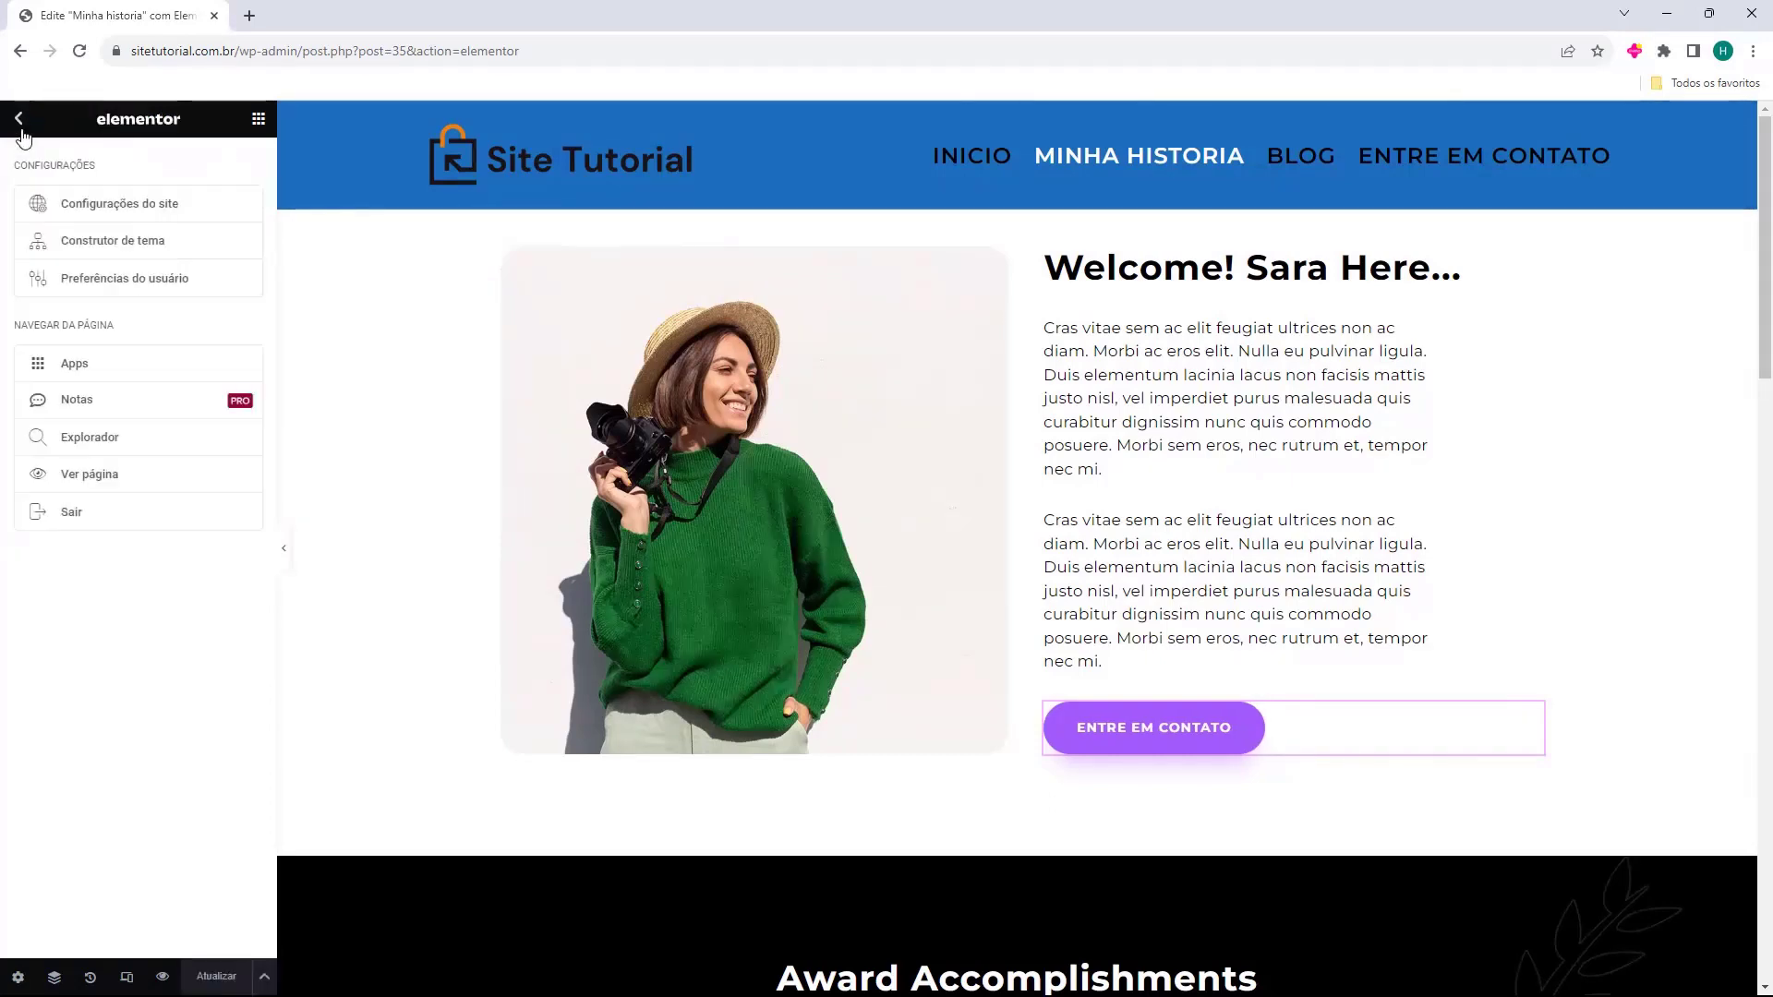
# View the live site from the Elementor menu and scroll through the home page.
pyautogui.click(109, 520)
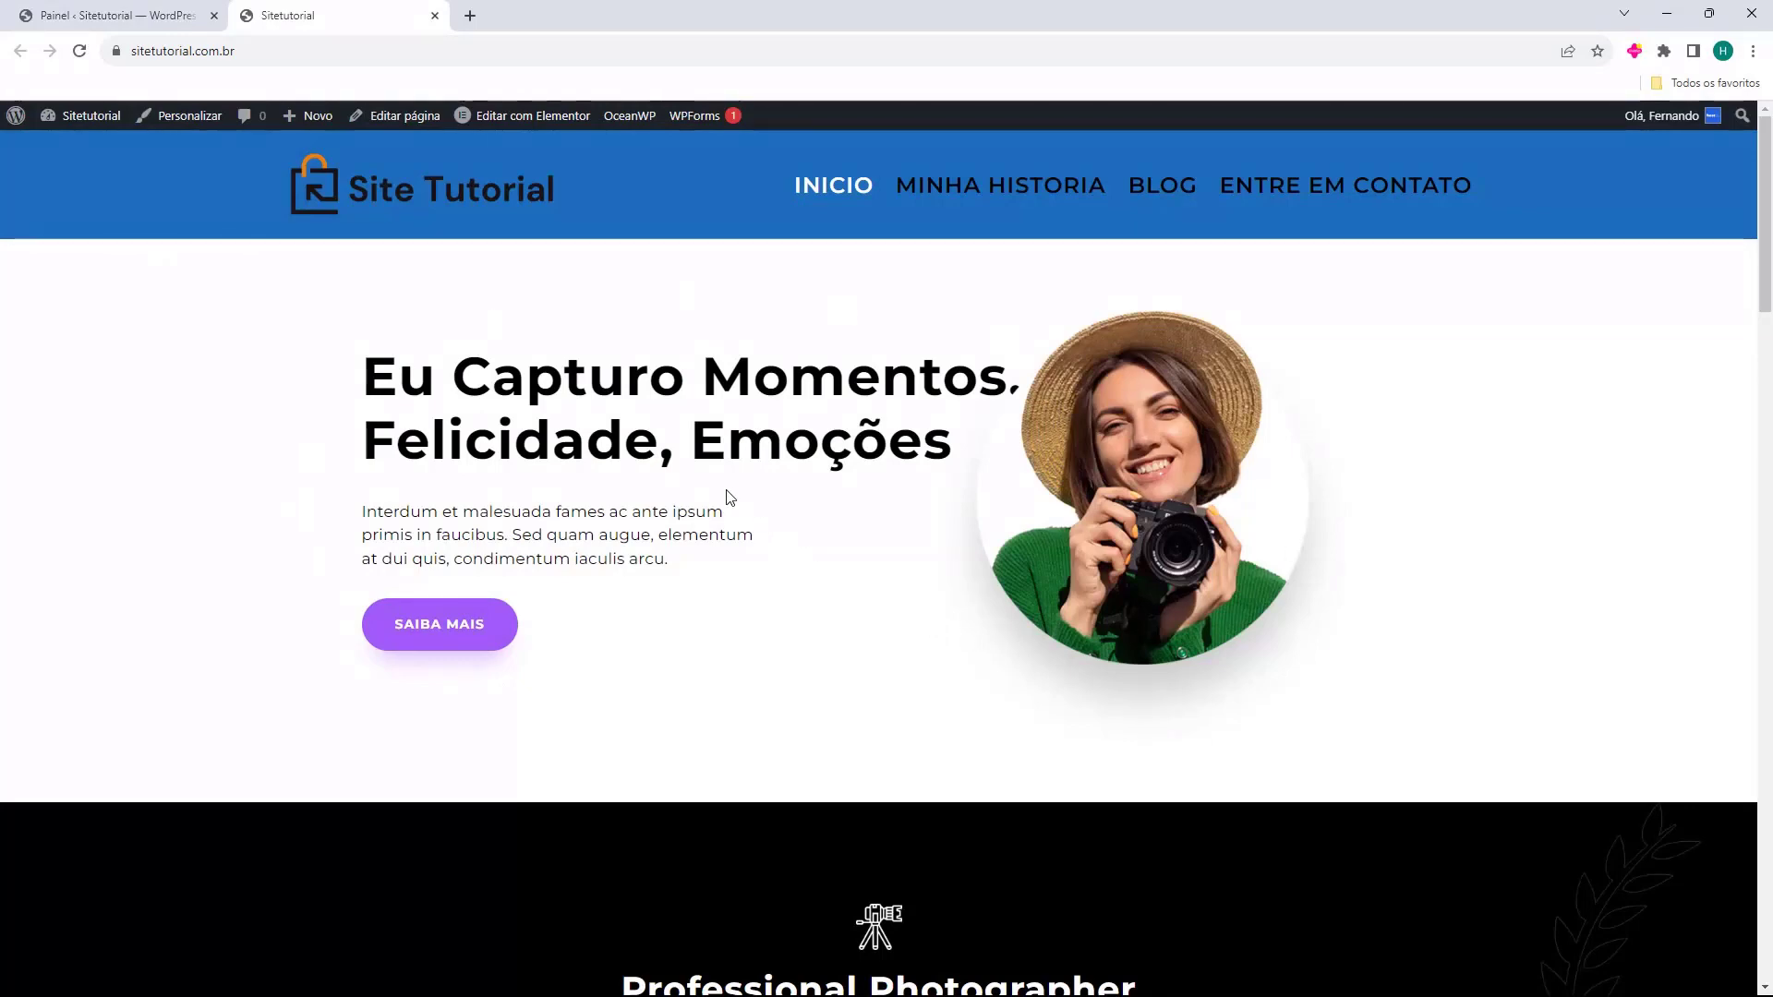
pyautogui.scroll(-7, 744, 356)
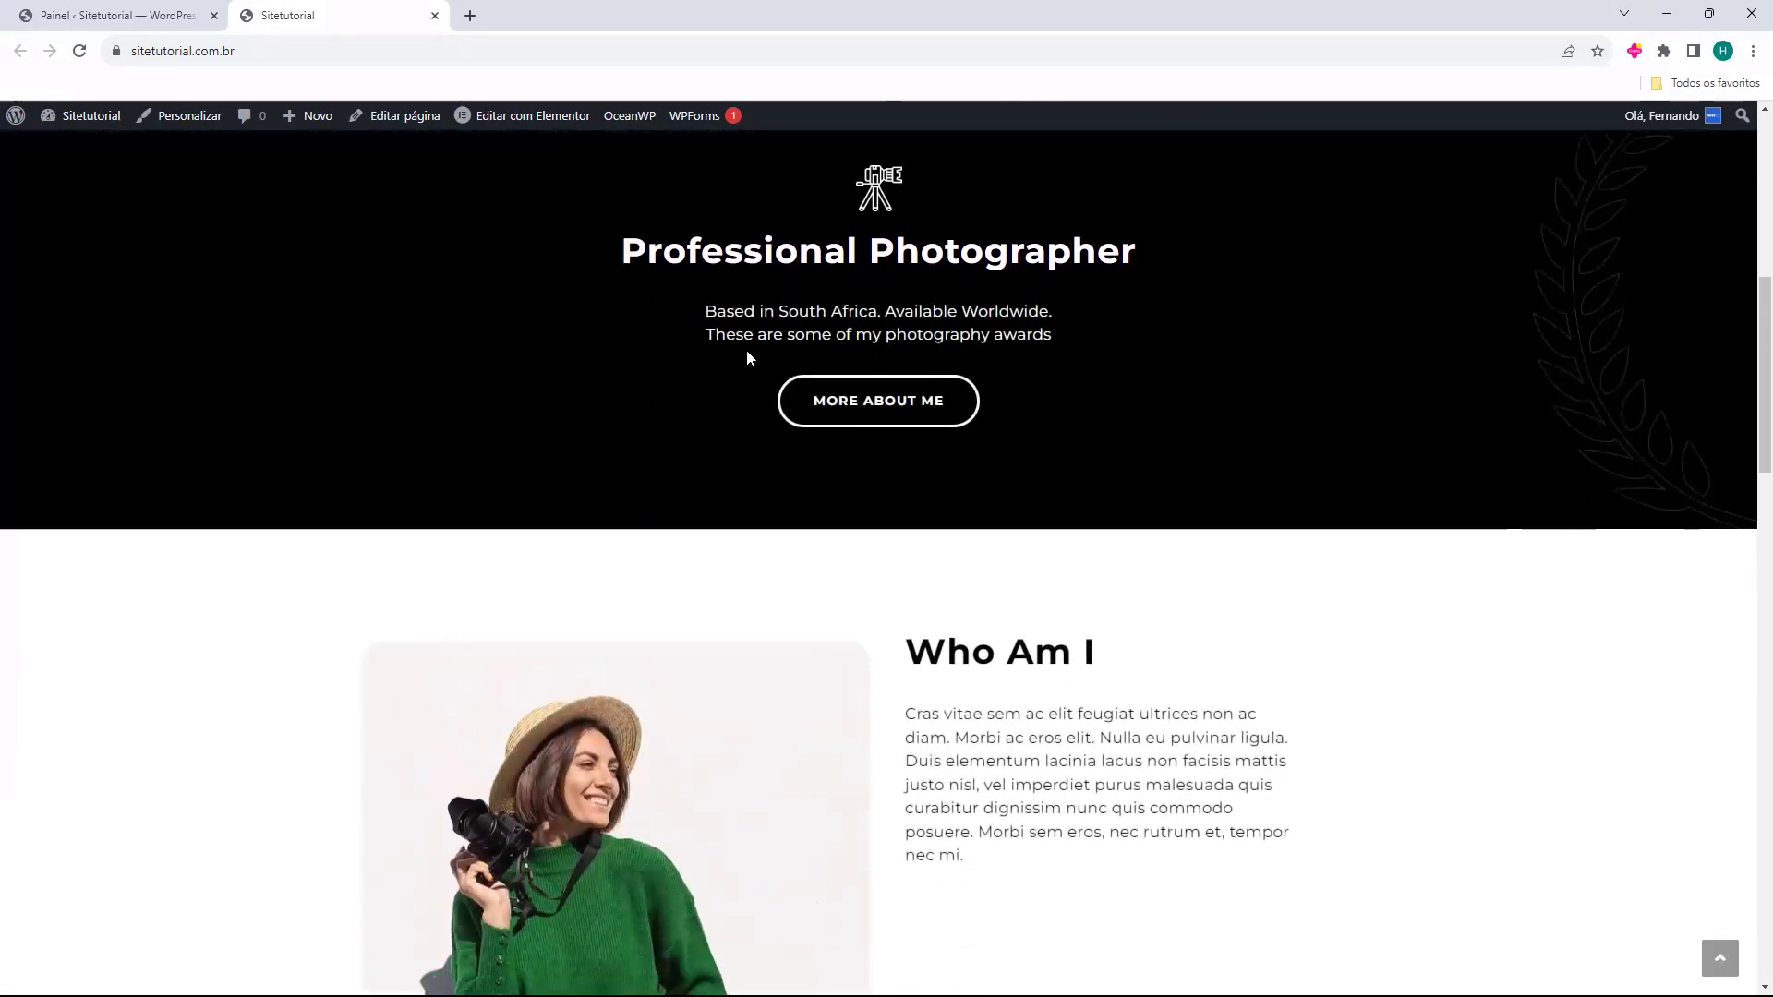
pyautogui.scroll(-4, 744, 359)
pyautogui.scroll(-9, 744, 358)
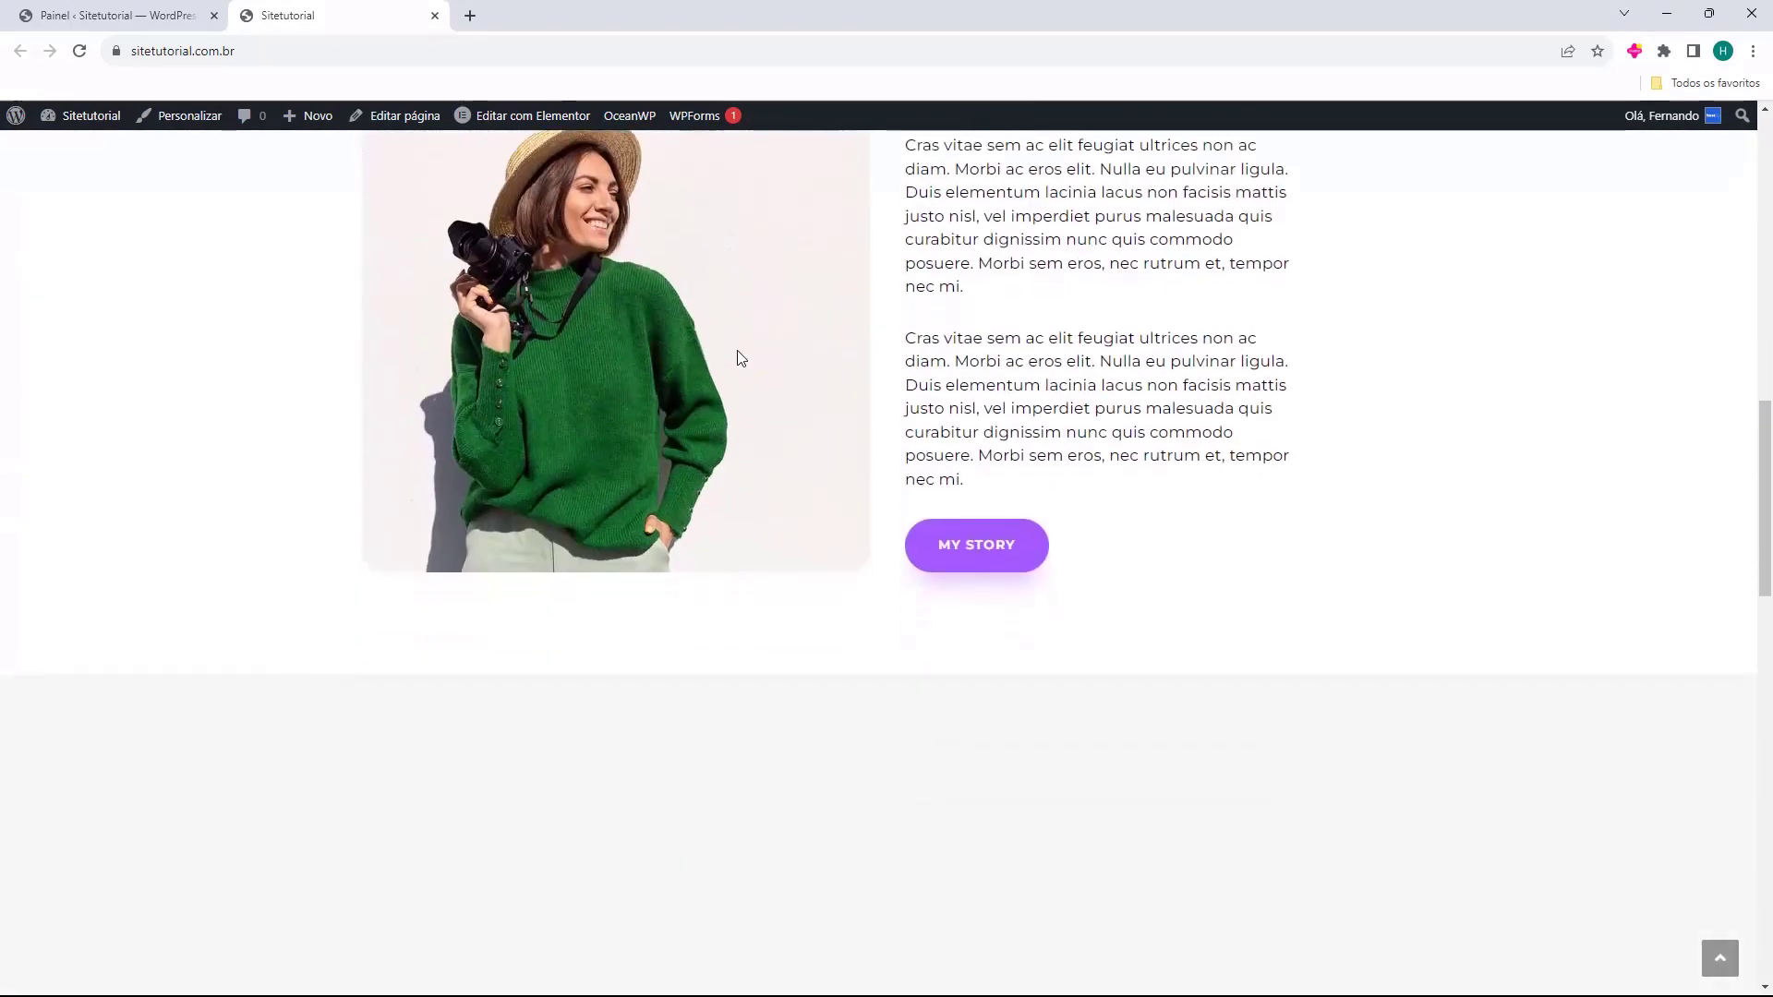
pyautogui.scroll(-8, 249, 397)
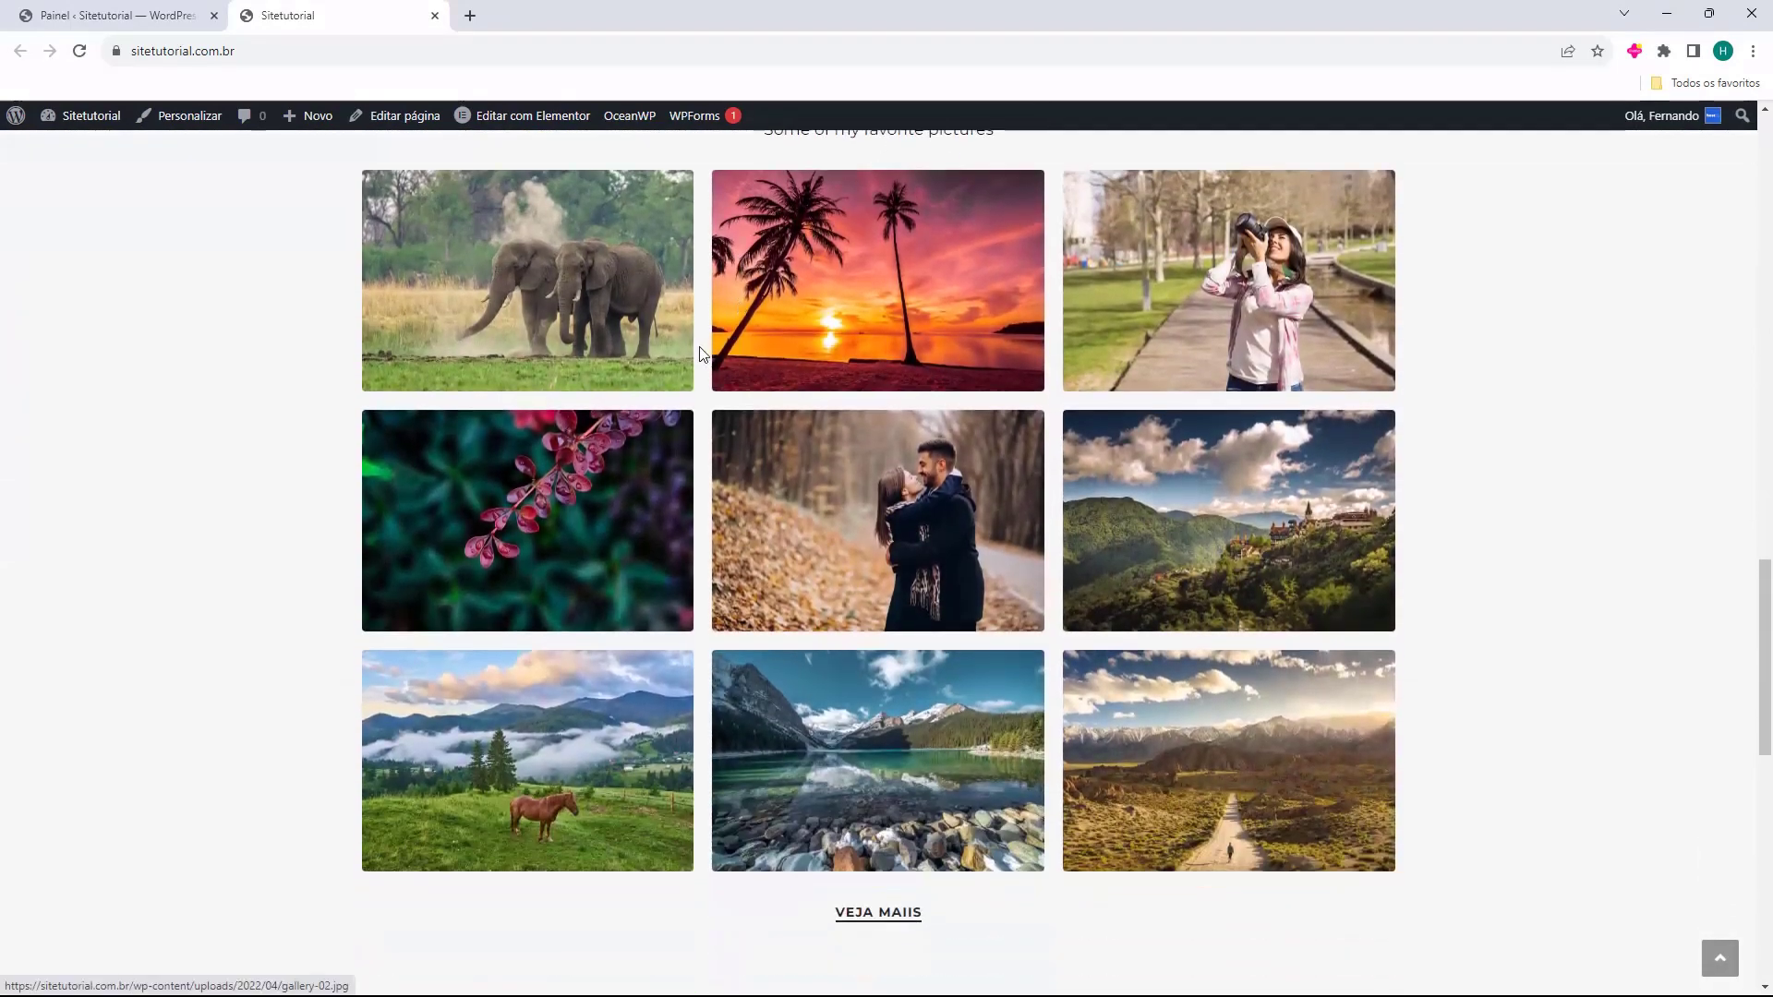
pyautogui.scroll(20, 234, 396)
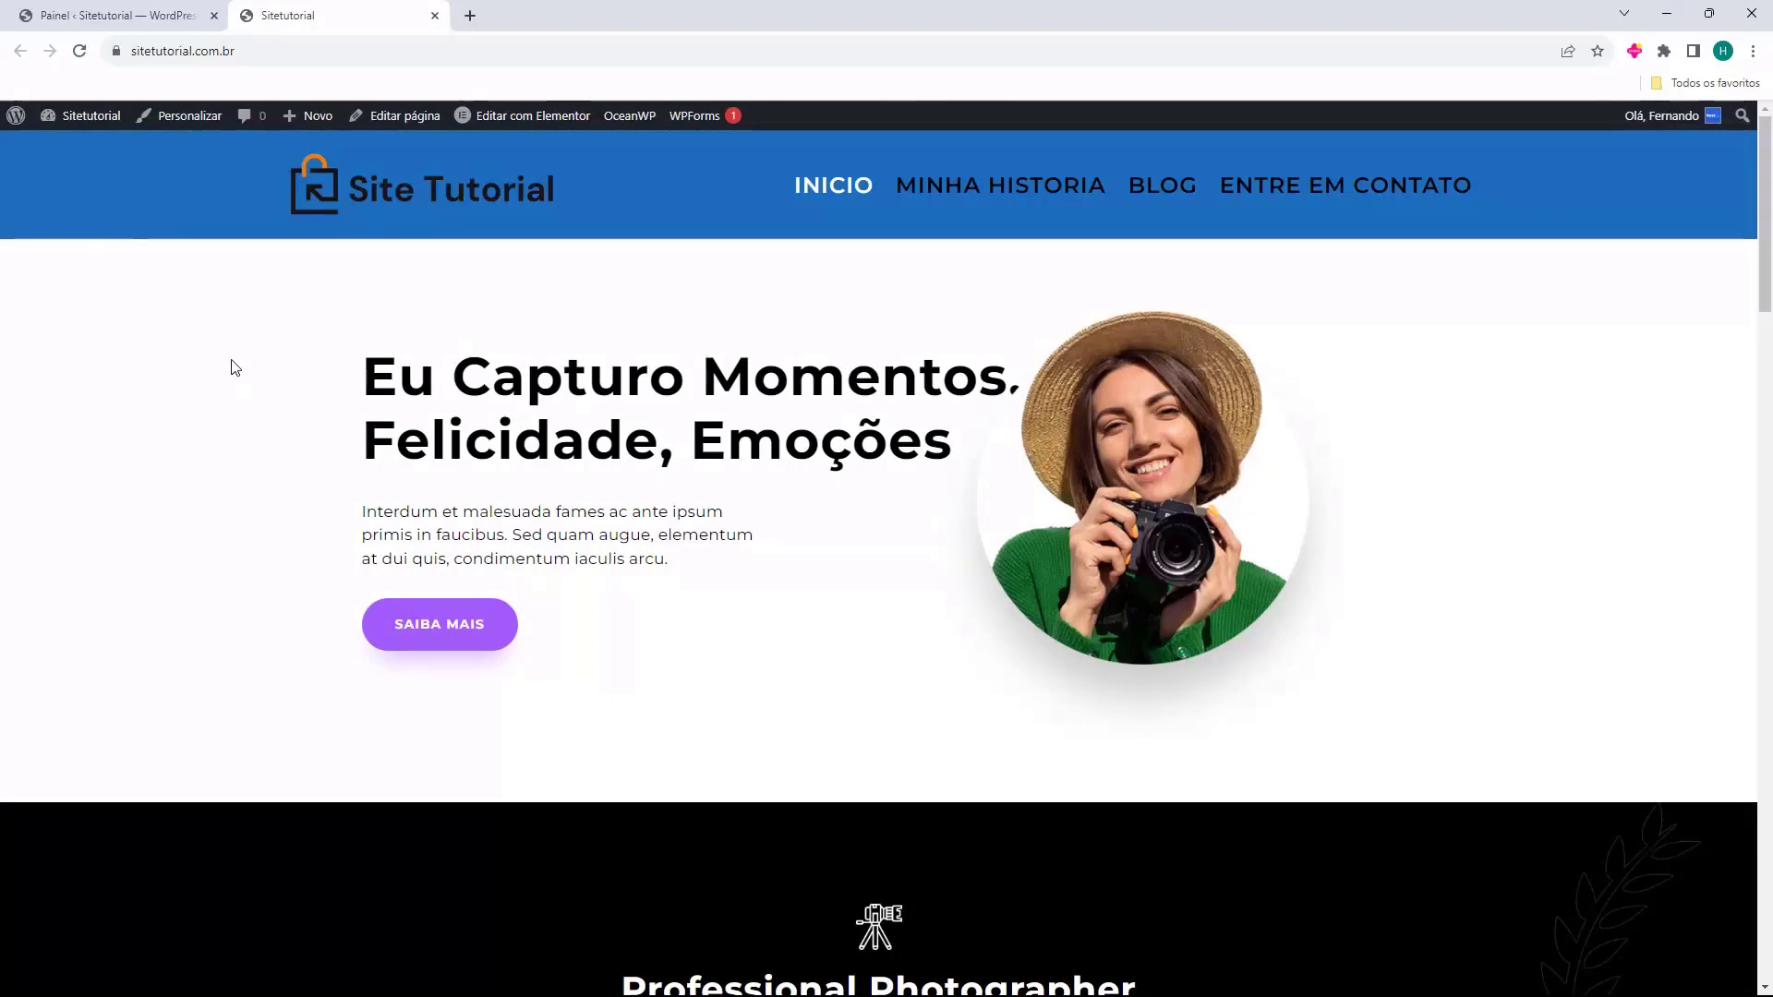
# Open MINHA HISTORIA, inspect the index.php part of its address, then return to INICIO.
pyautogui.click(980, 197)
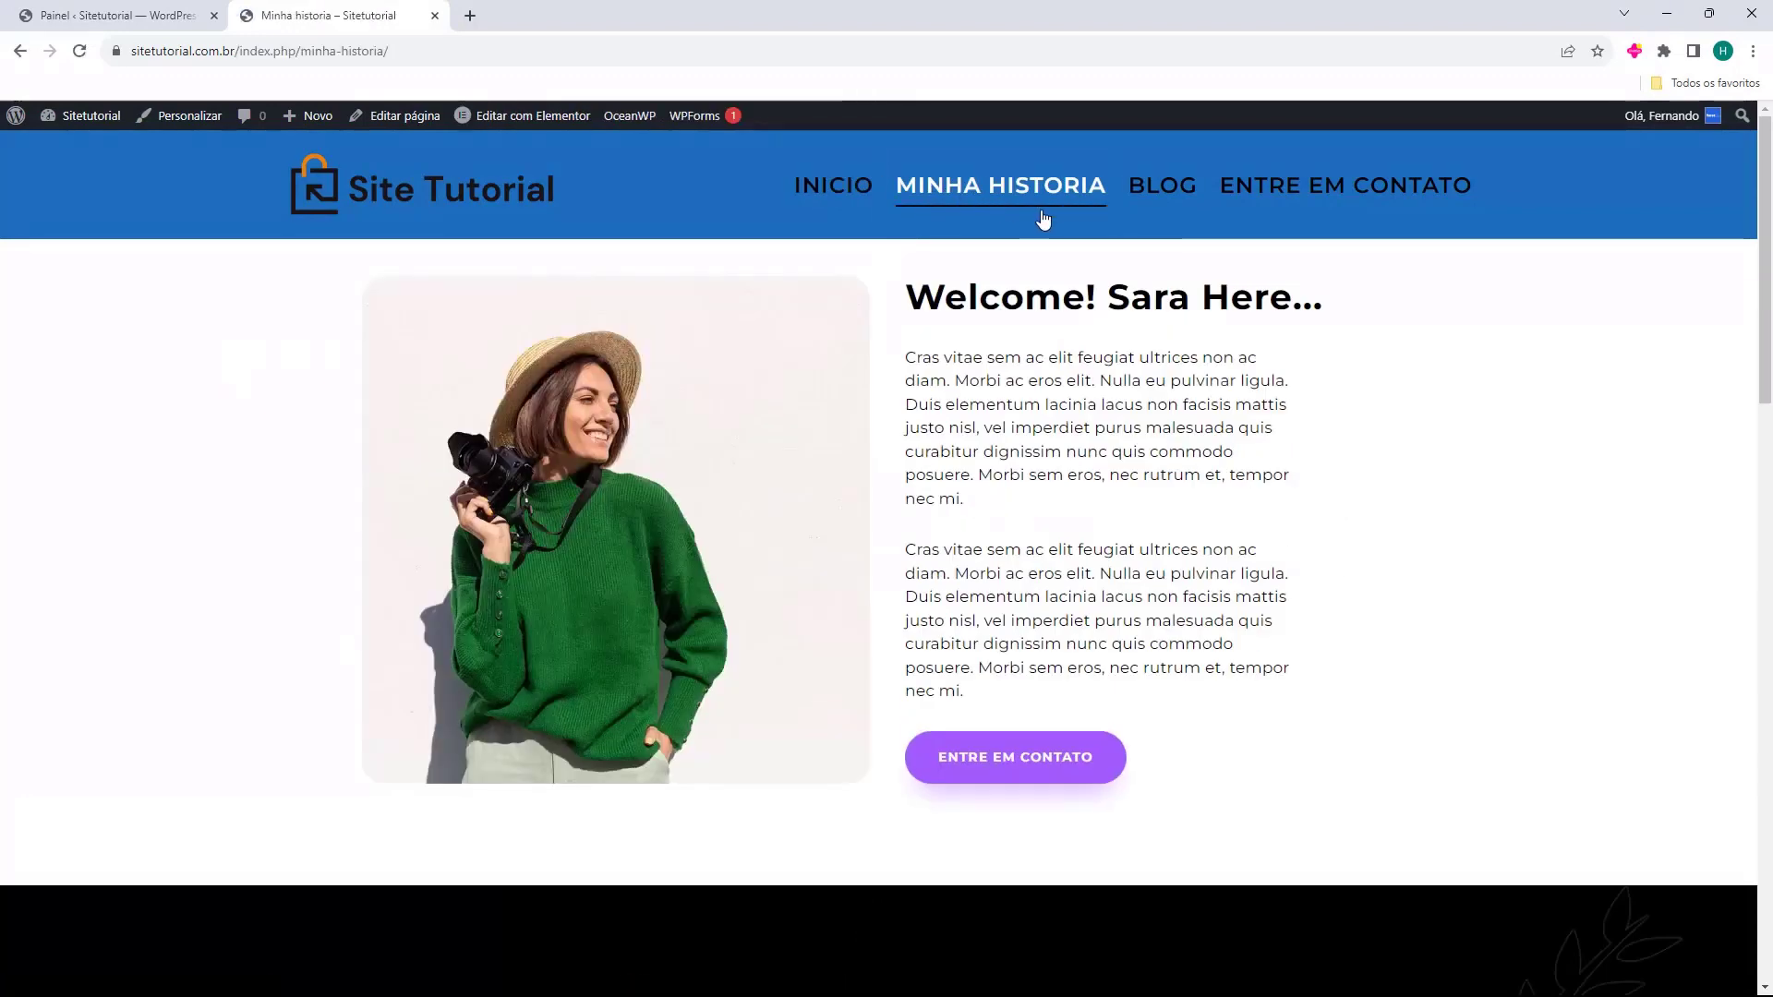
pyautogui.click(143, 55)
pyautogui.click(155, 56)
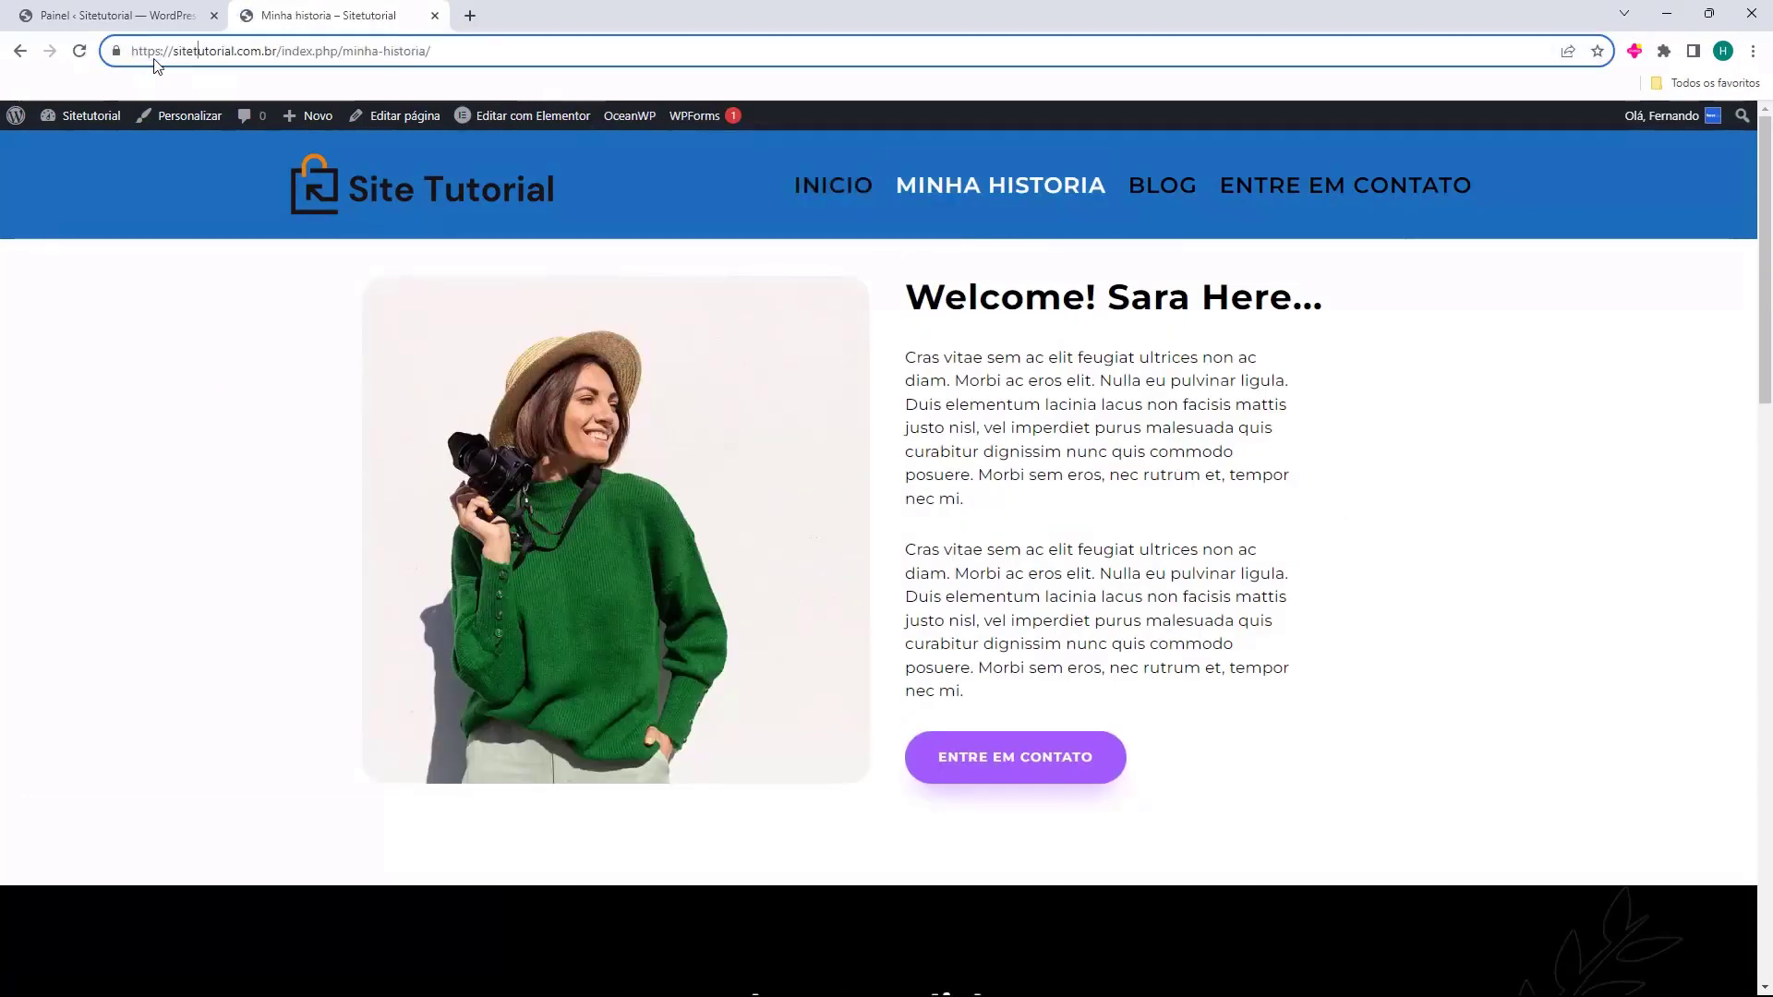
pyautogui.moveTo(192, 51); pyautogui.dragTo(333, 53)
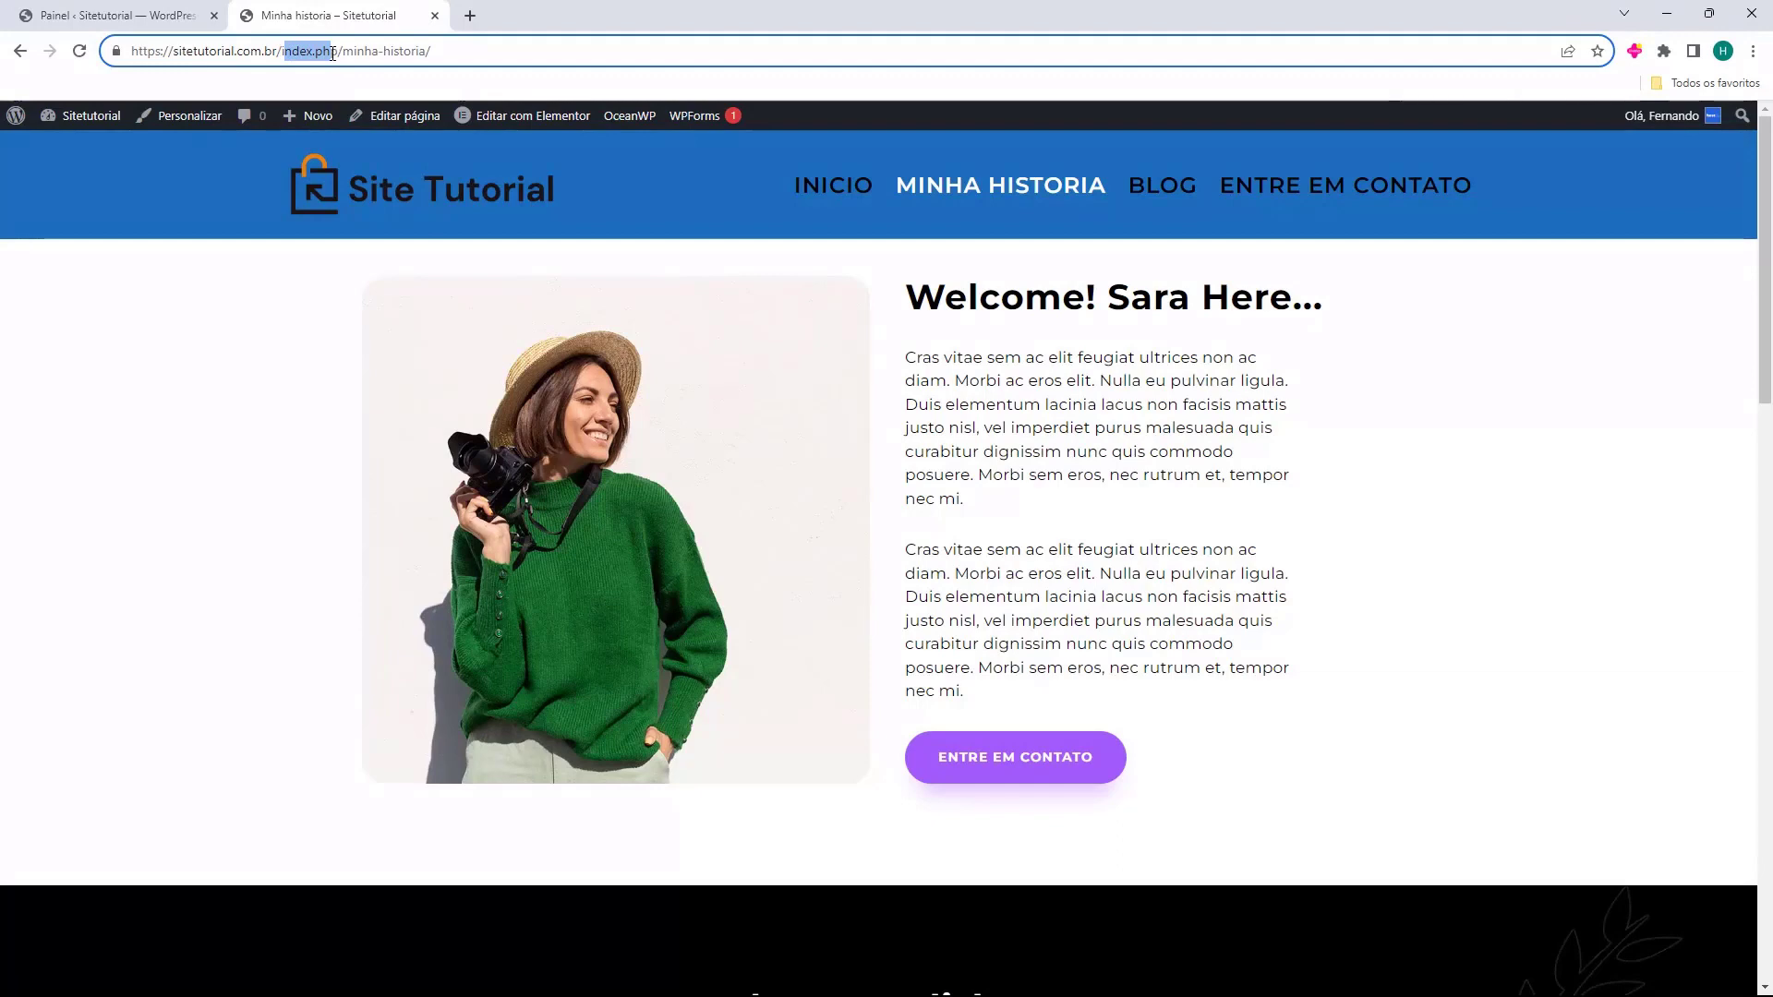
pyautogui.click(332, 54)
pyautogui.click(782, 207)
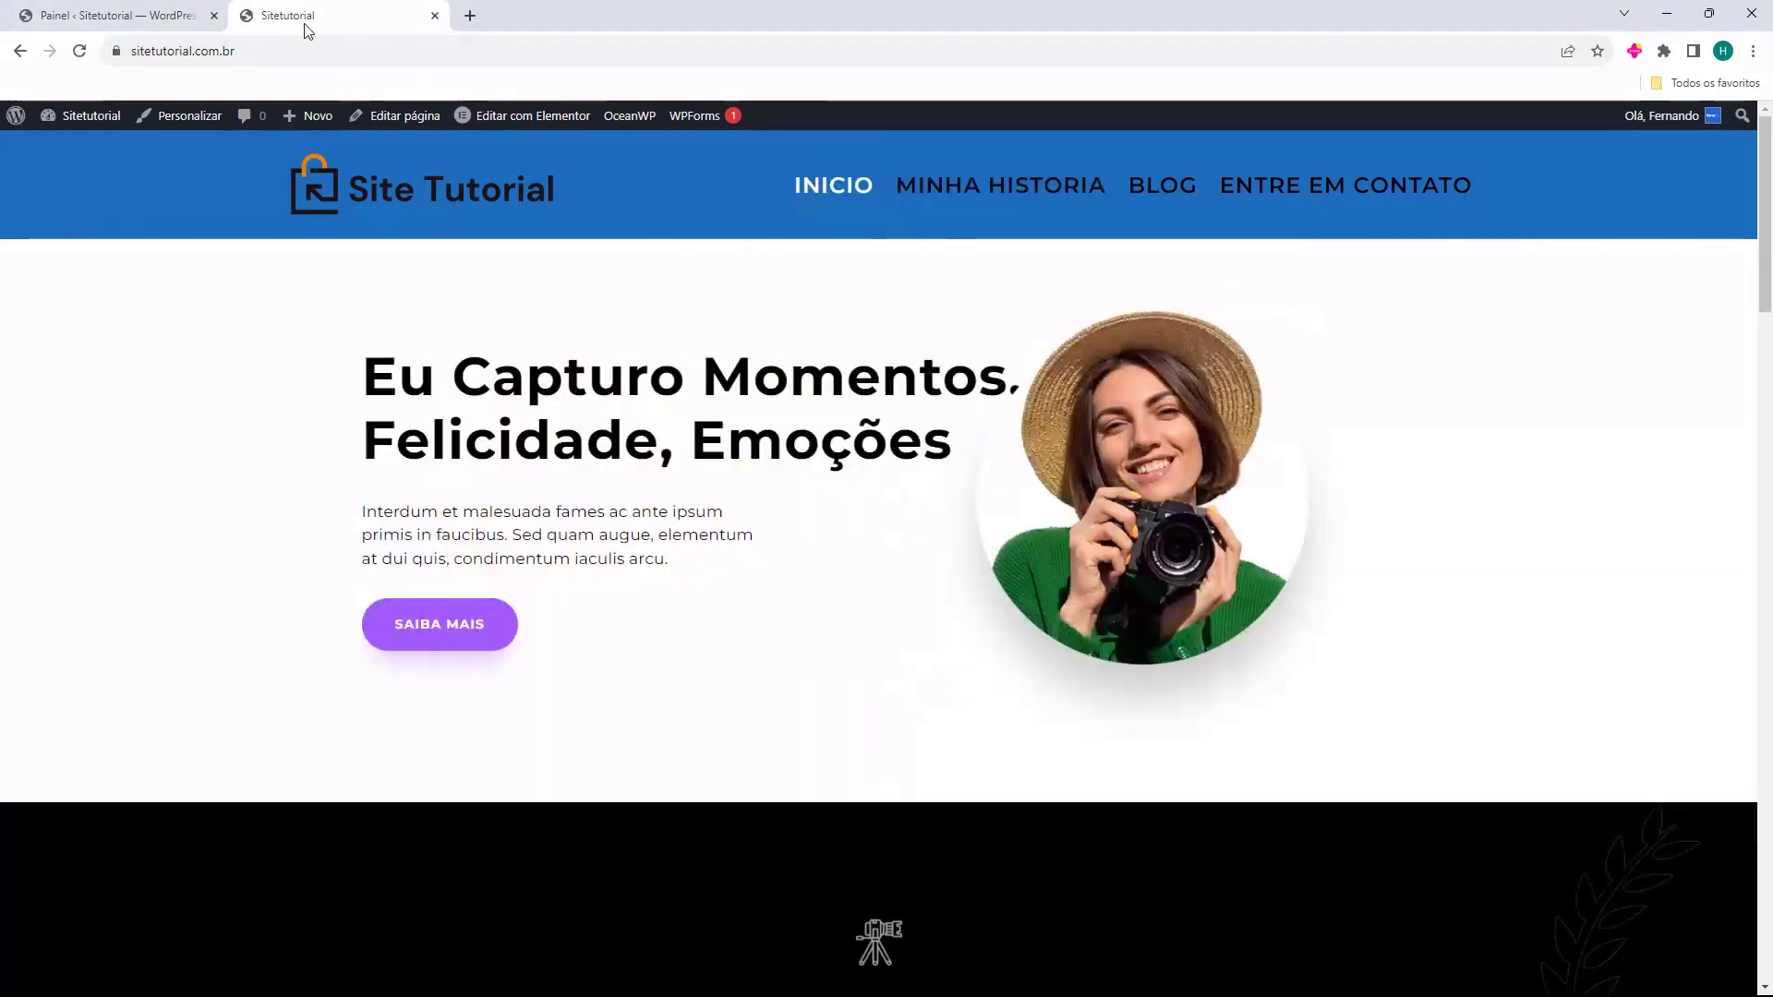
# Return to the WordPress dashboard and go to the Settings > Permalinks page.
pyautogui.click(158, 20)
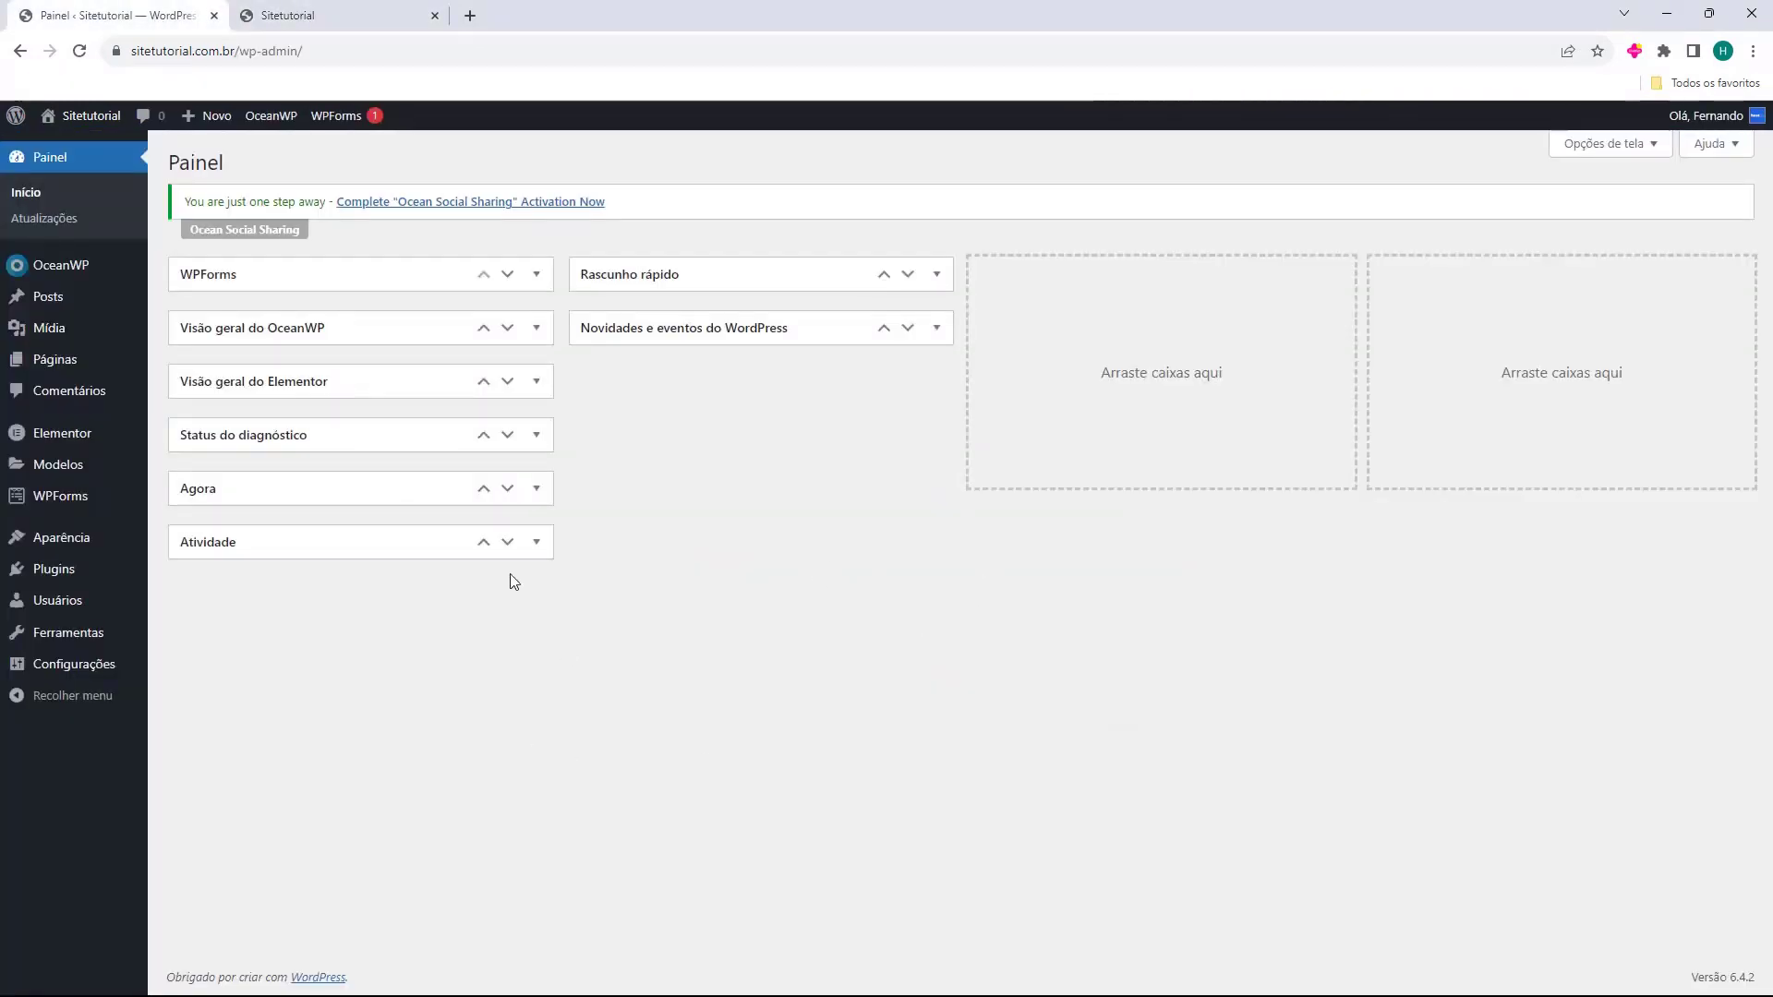
pyautogui.moveTo(55, 669)
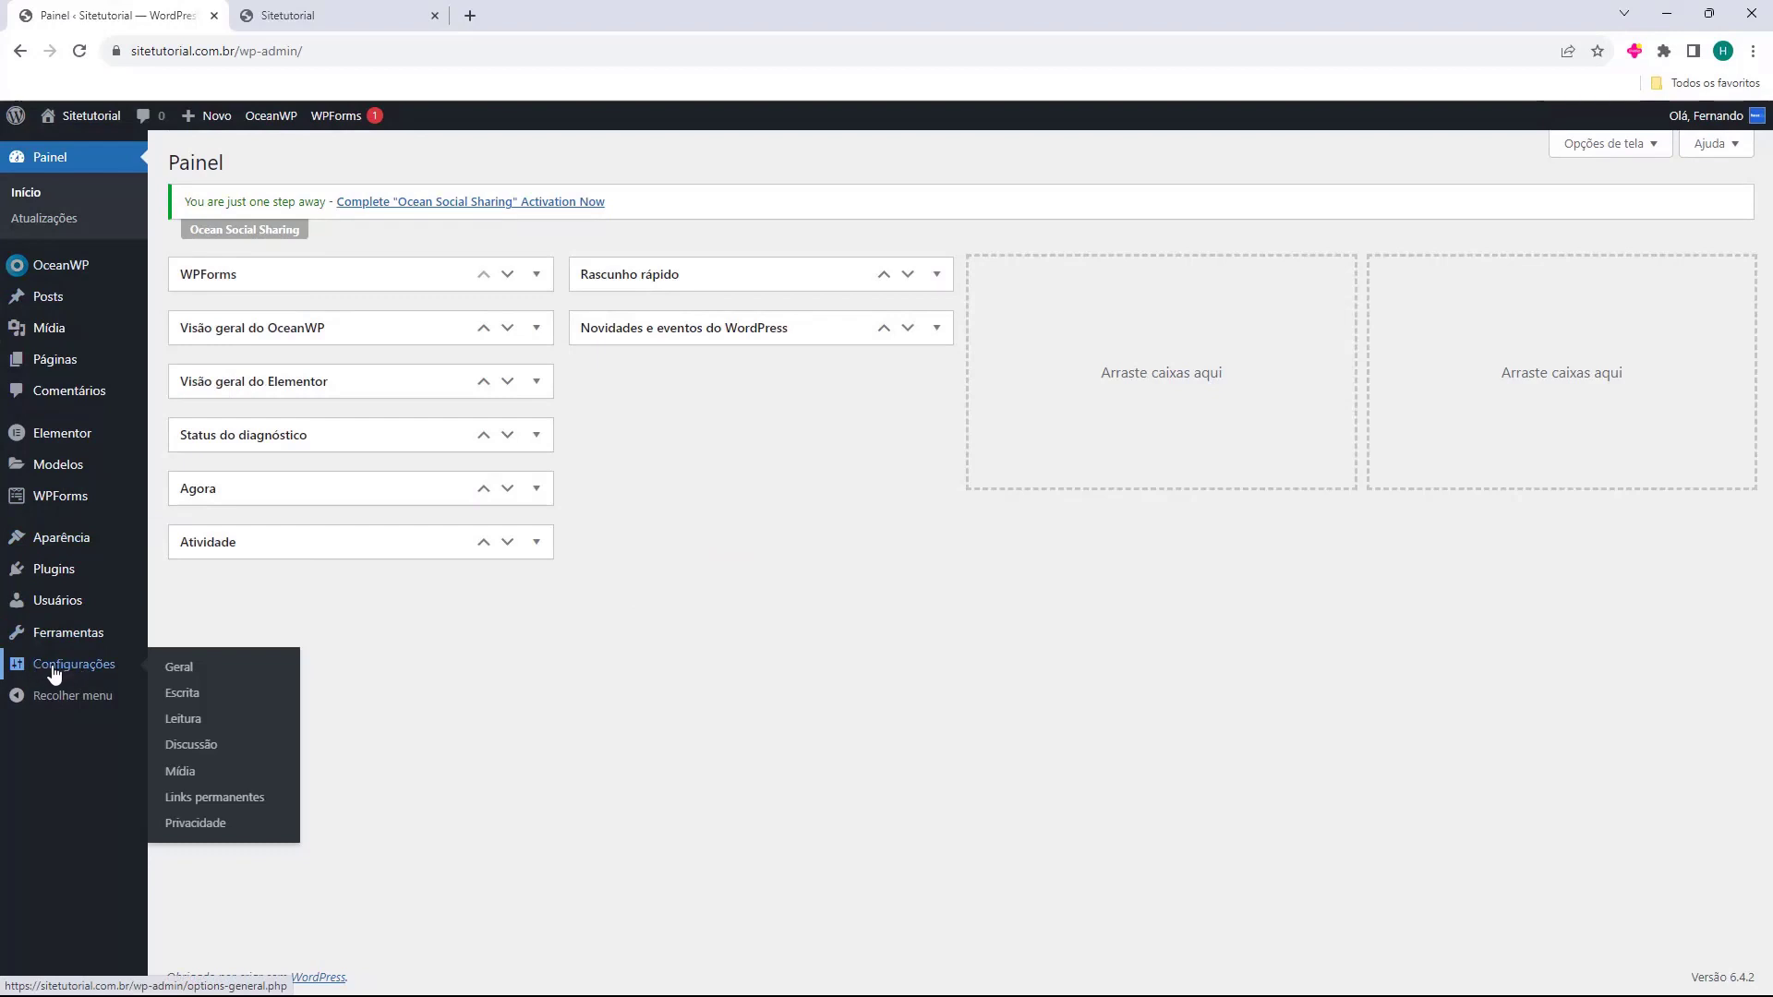
pyautogui.click(208, 811)
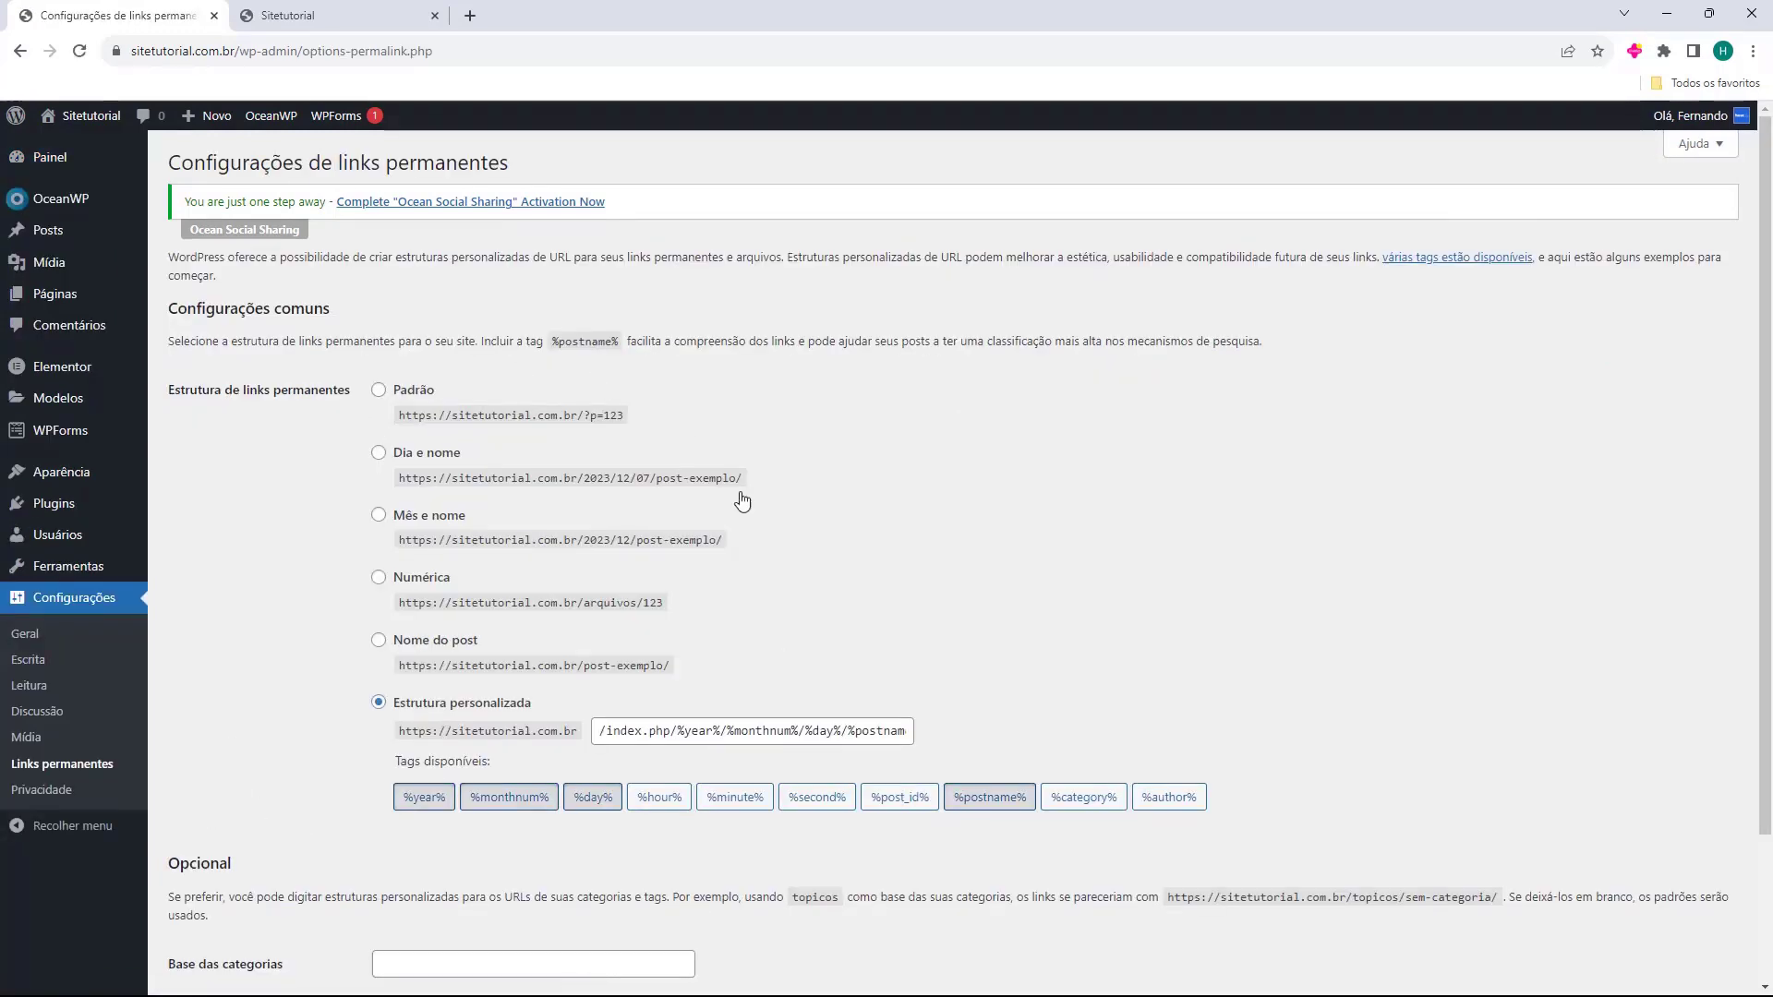
pyautogui.moveTo(175, 308); pyautogui.dragTo(264, 311)
pyautogui.click(264, 311)
pyautogui.doubleClick(265, 311)
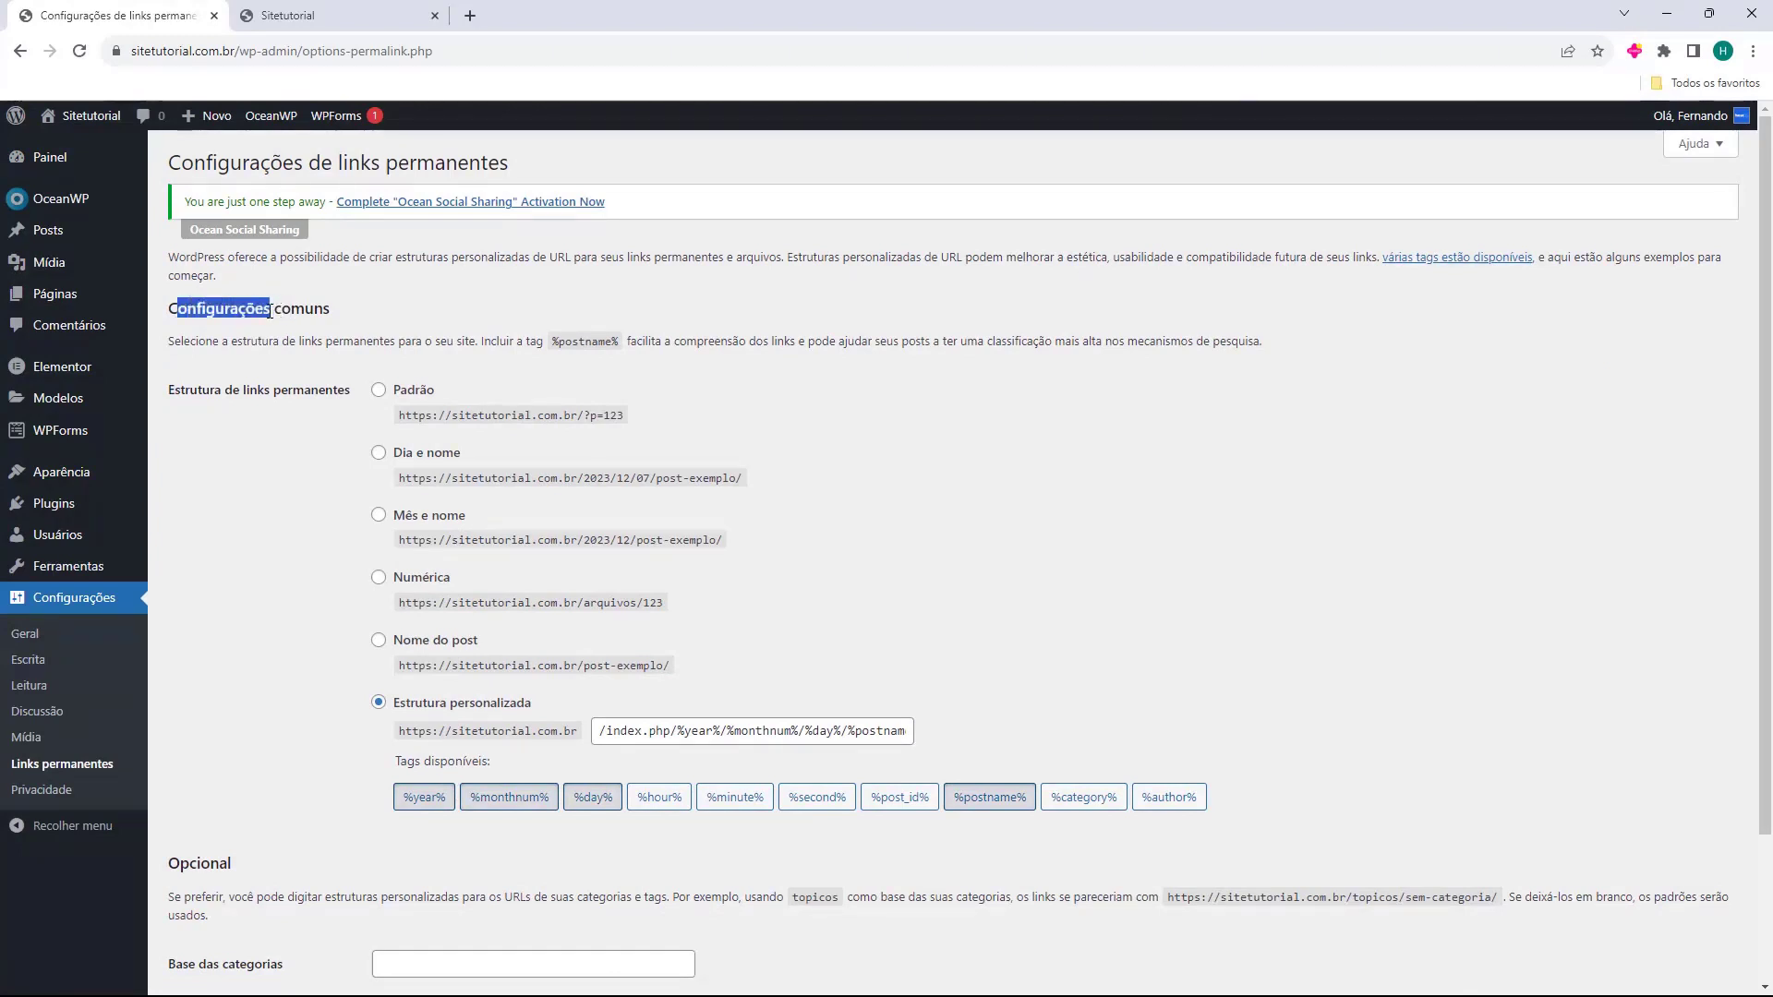
pyautogui.click(268, 311)
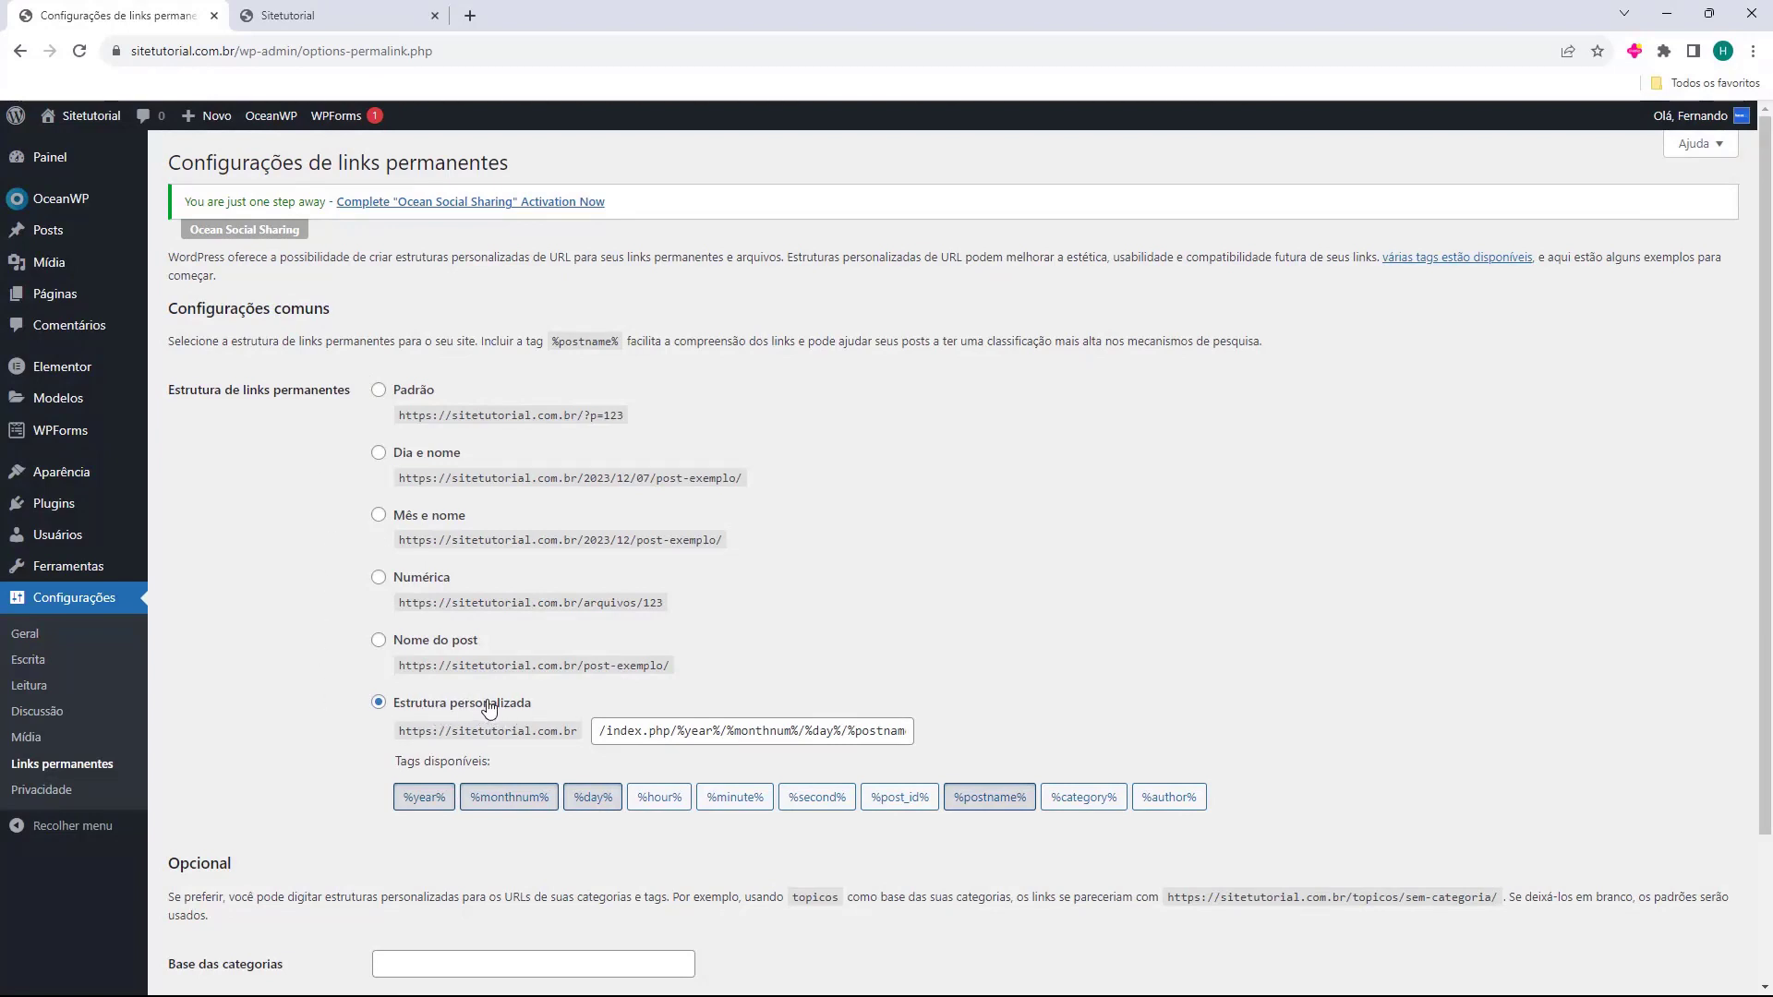
# Select the 'Nome do post' (/%postname%/) structure, save it, and view the live homepage.
pyautogui.click(379, 642)
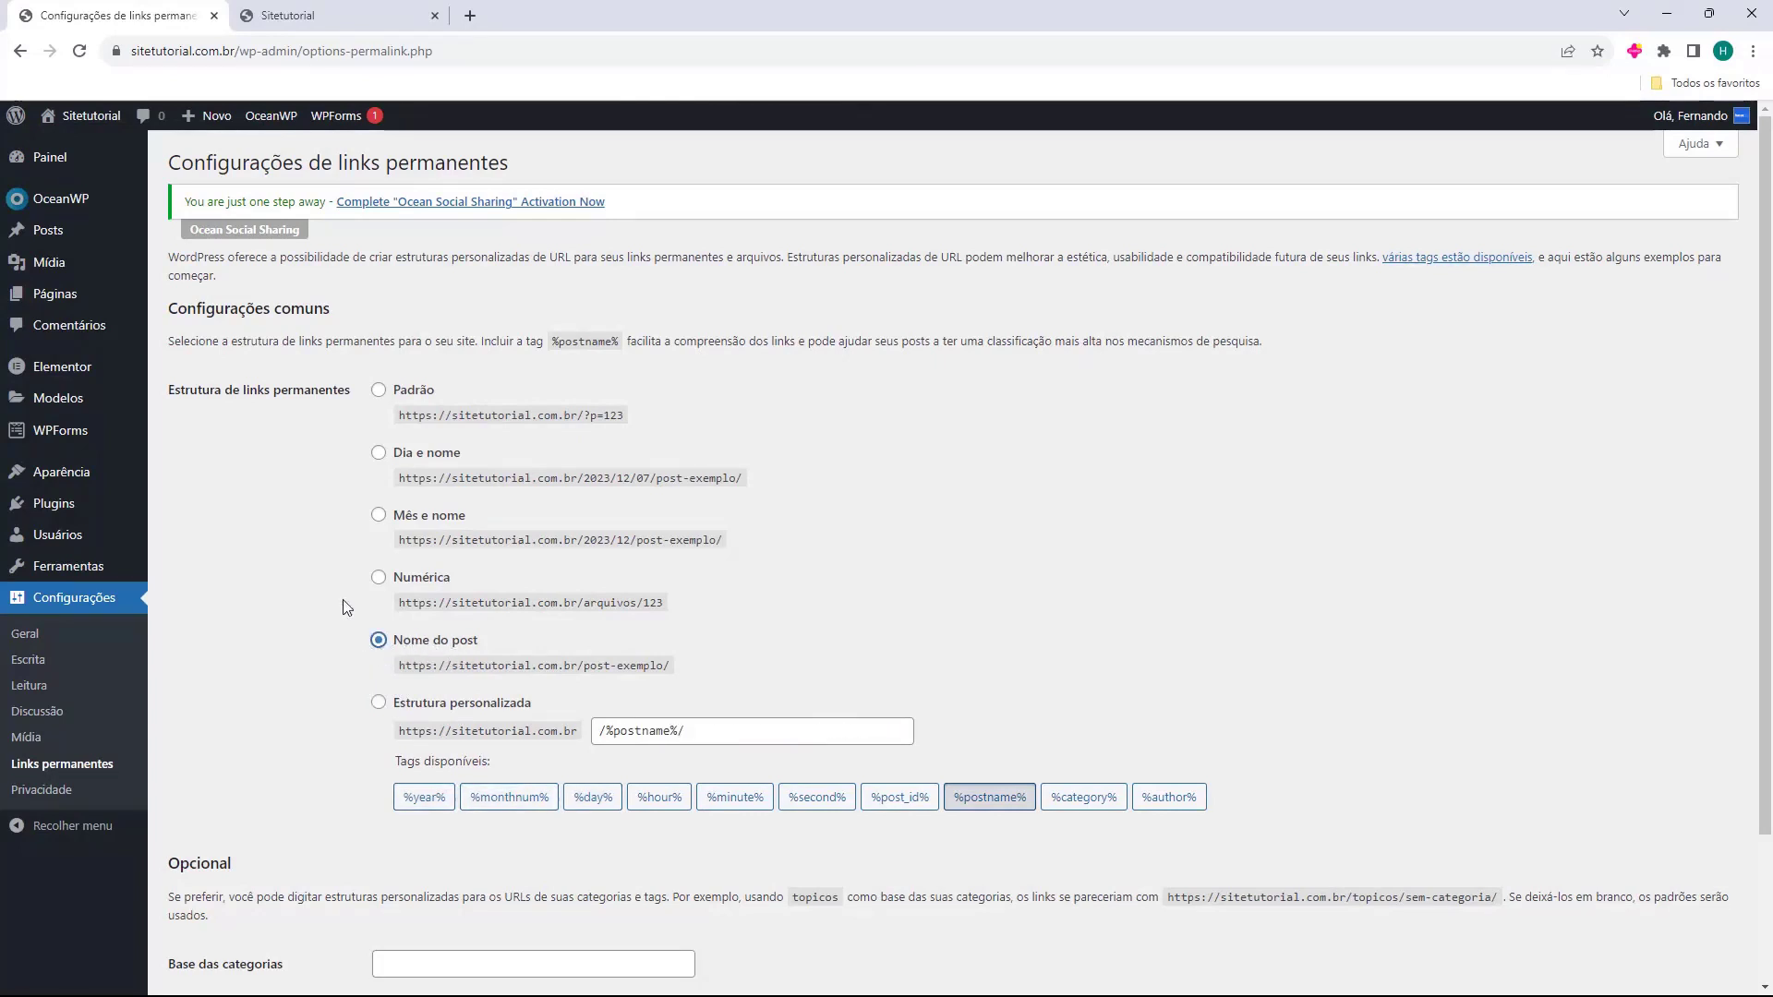
pyautogui.scroll(-2, 342, 600)
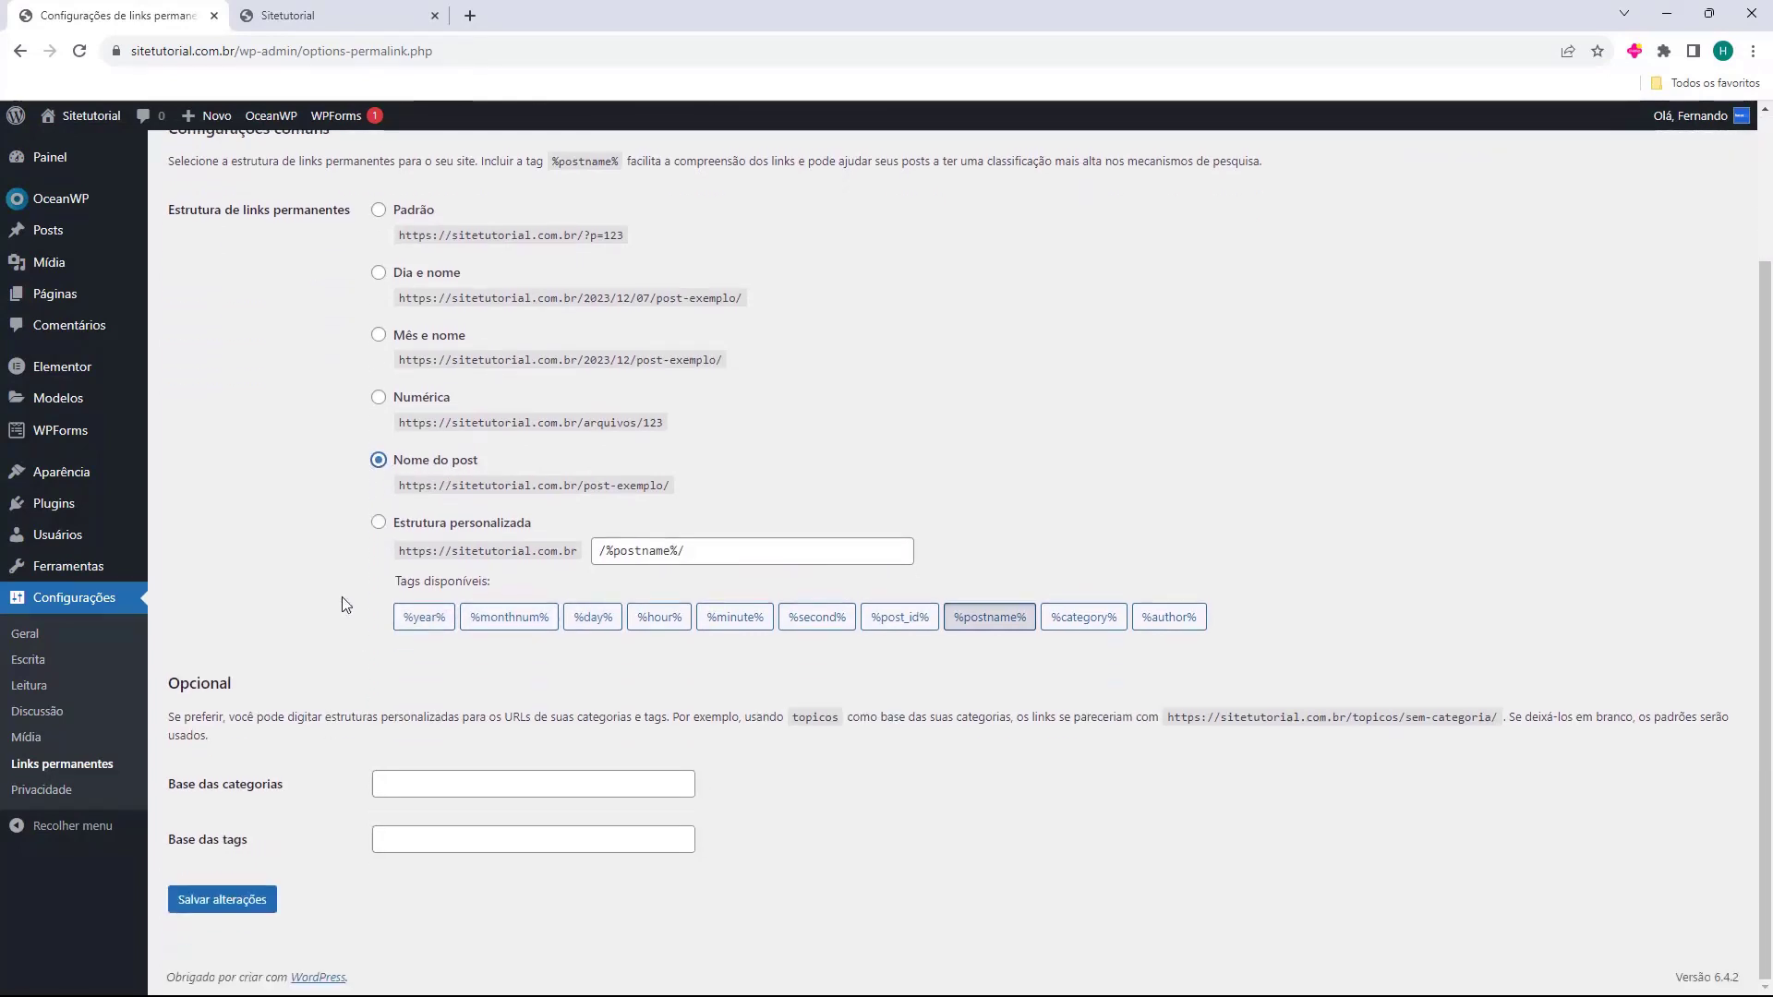
pyautogui.click(251, 903)
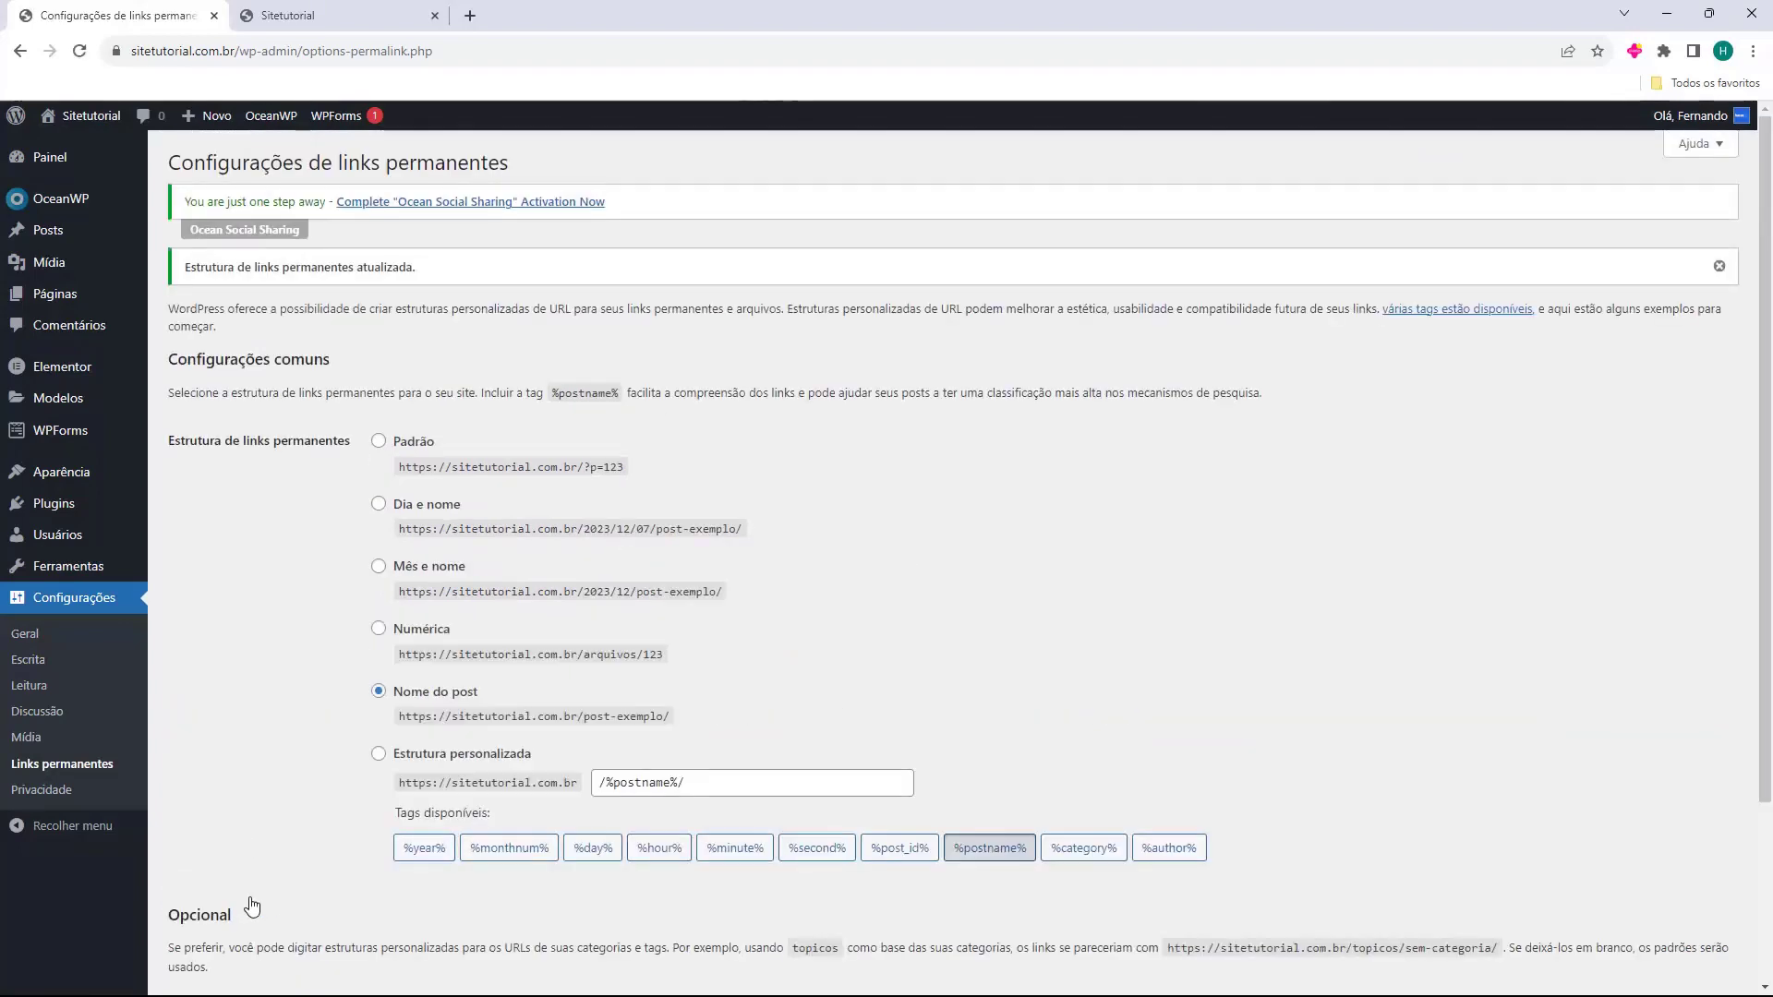
pyautogui.click(323, 15)
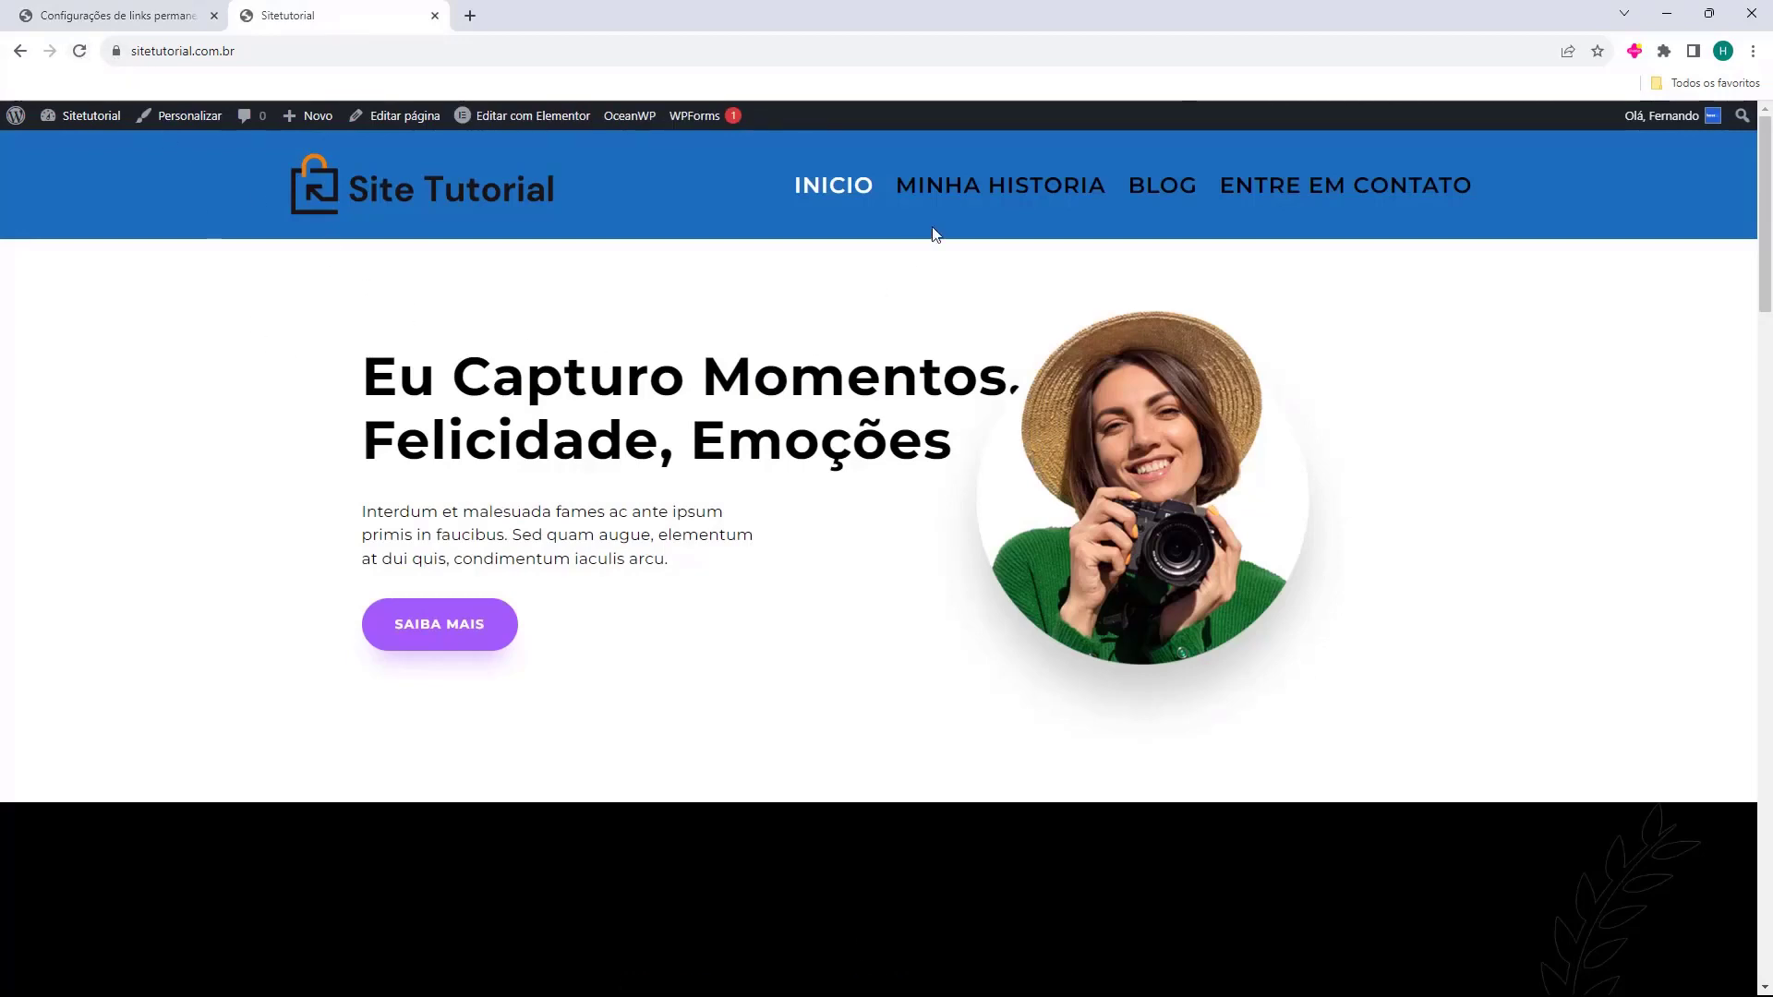
# Visit Minha historia, Blog, Entre em contato and Inicio to check the clean addresses, then close the site.
pyautogui.click(979, 199)
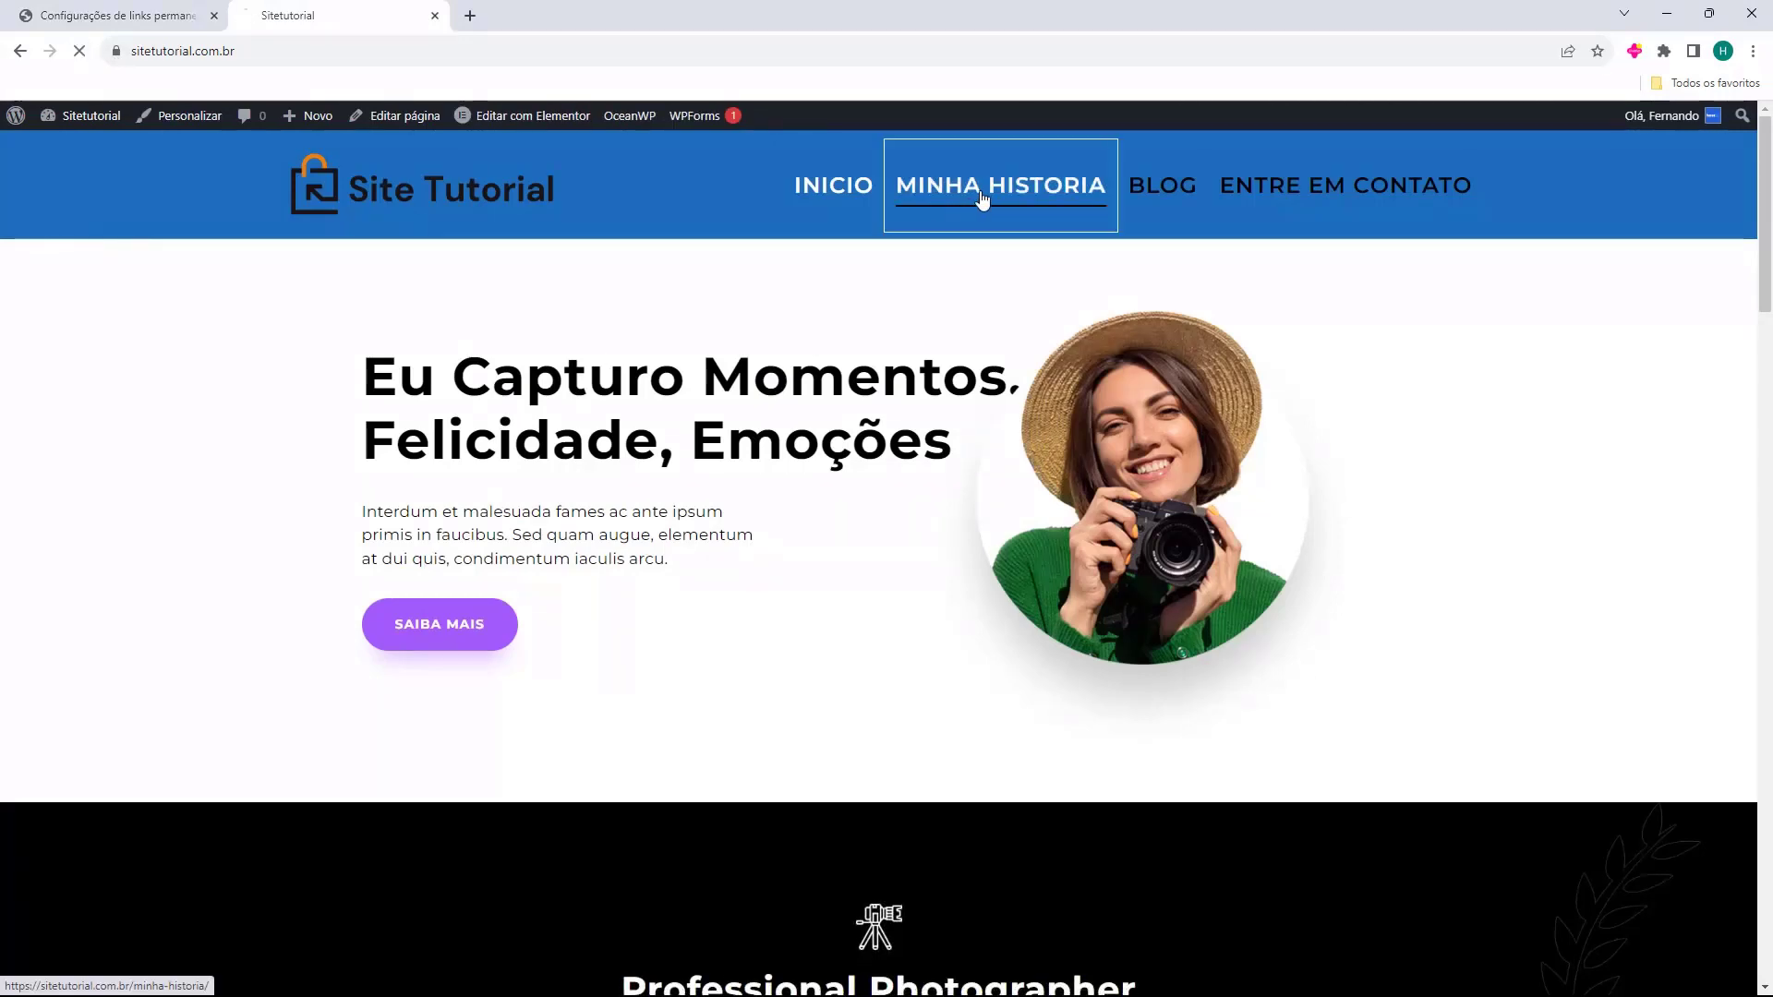
pyautogui.click(243, 51)
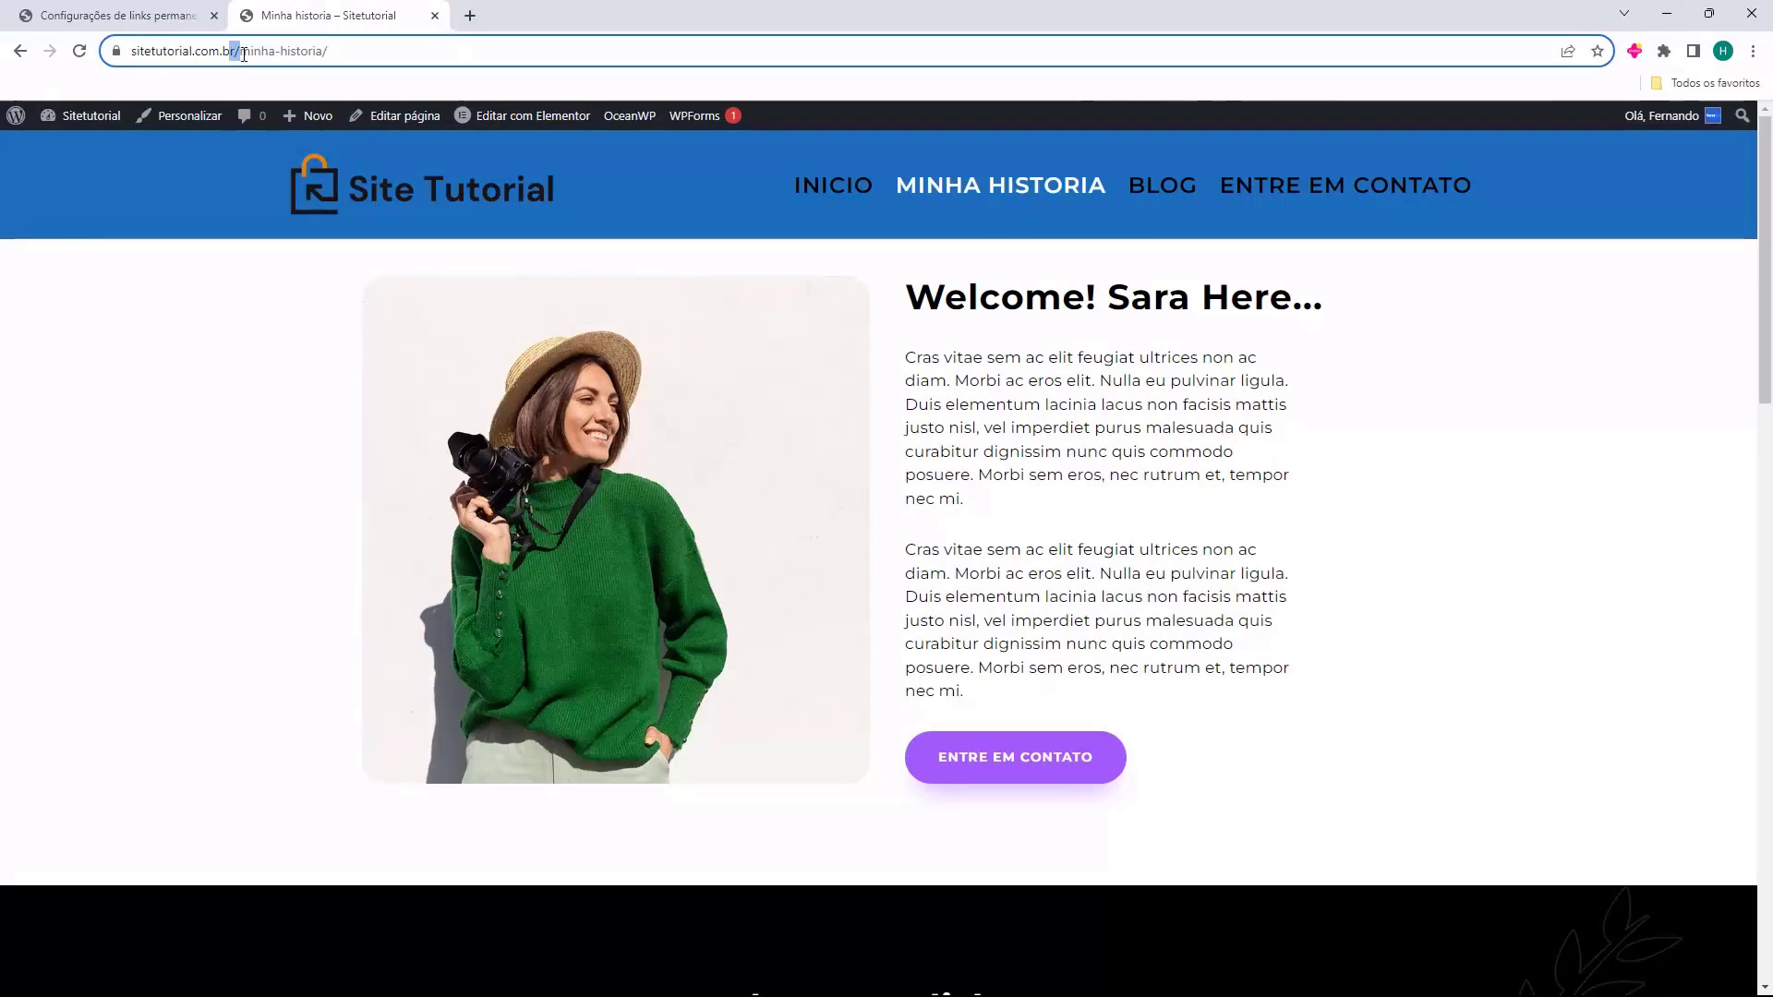
pyautogui.click(1168, 198)
pyautogui.click(1241, 196)
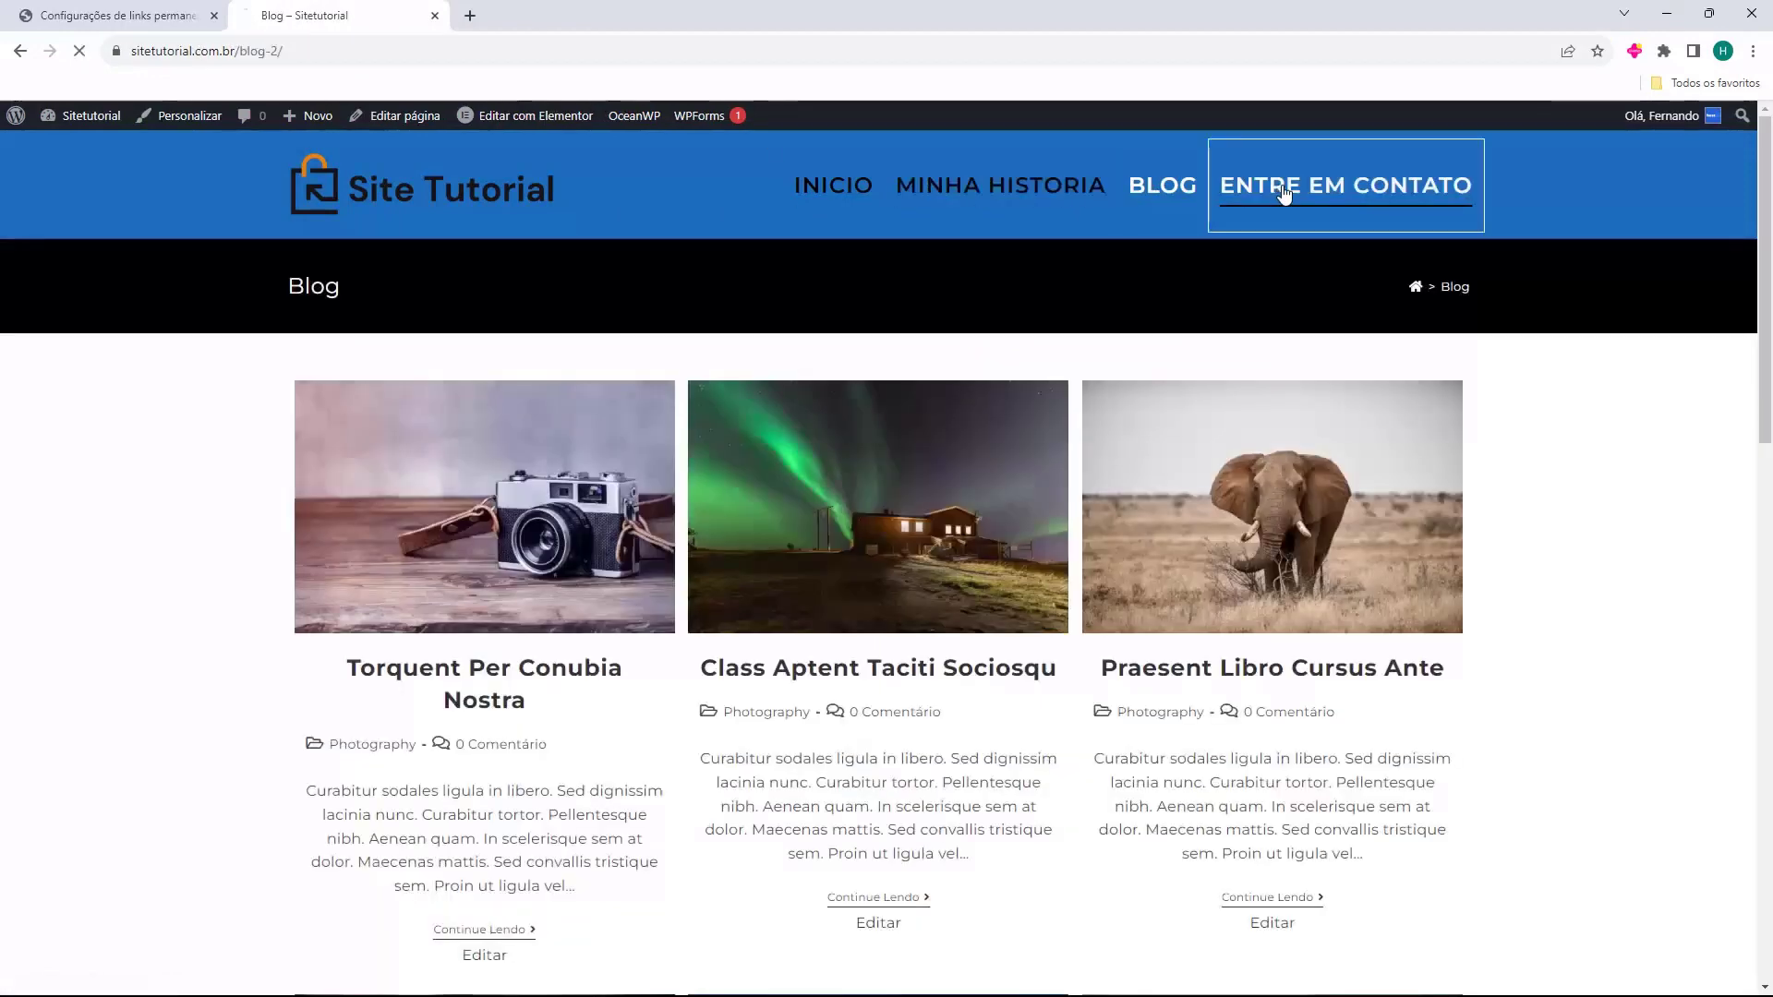
pyautogui.click(834, 196)
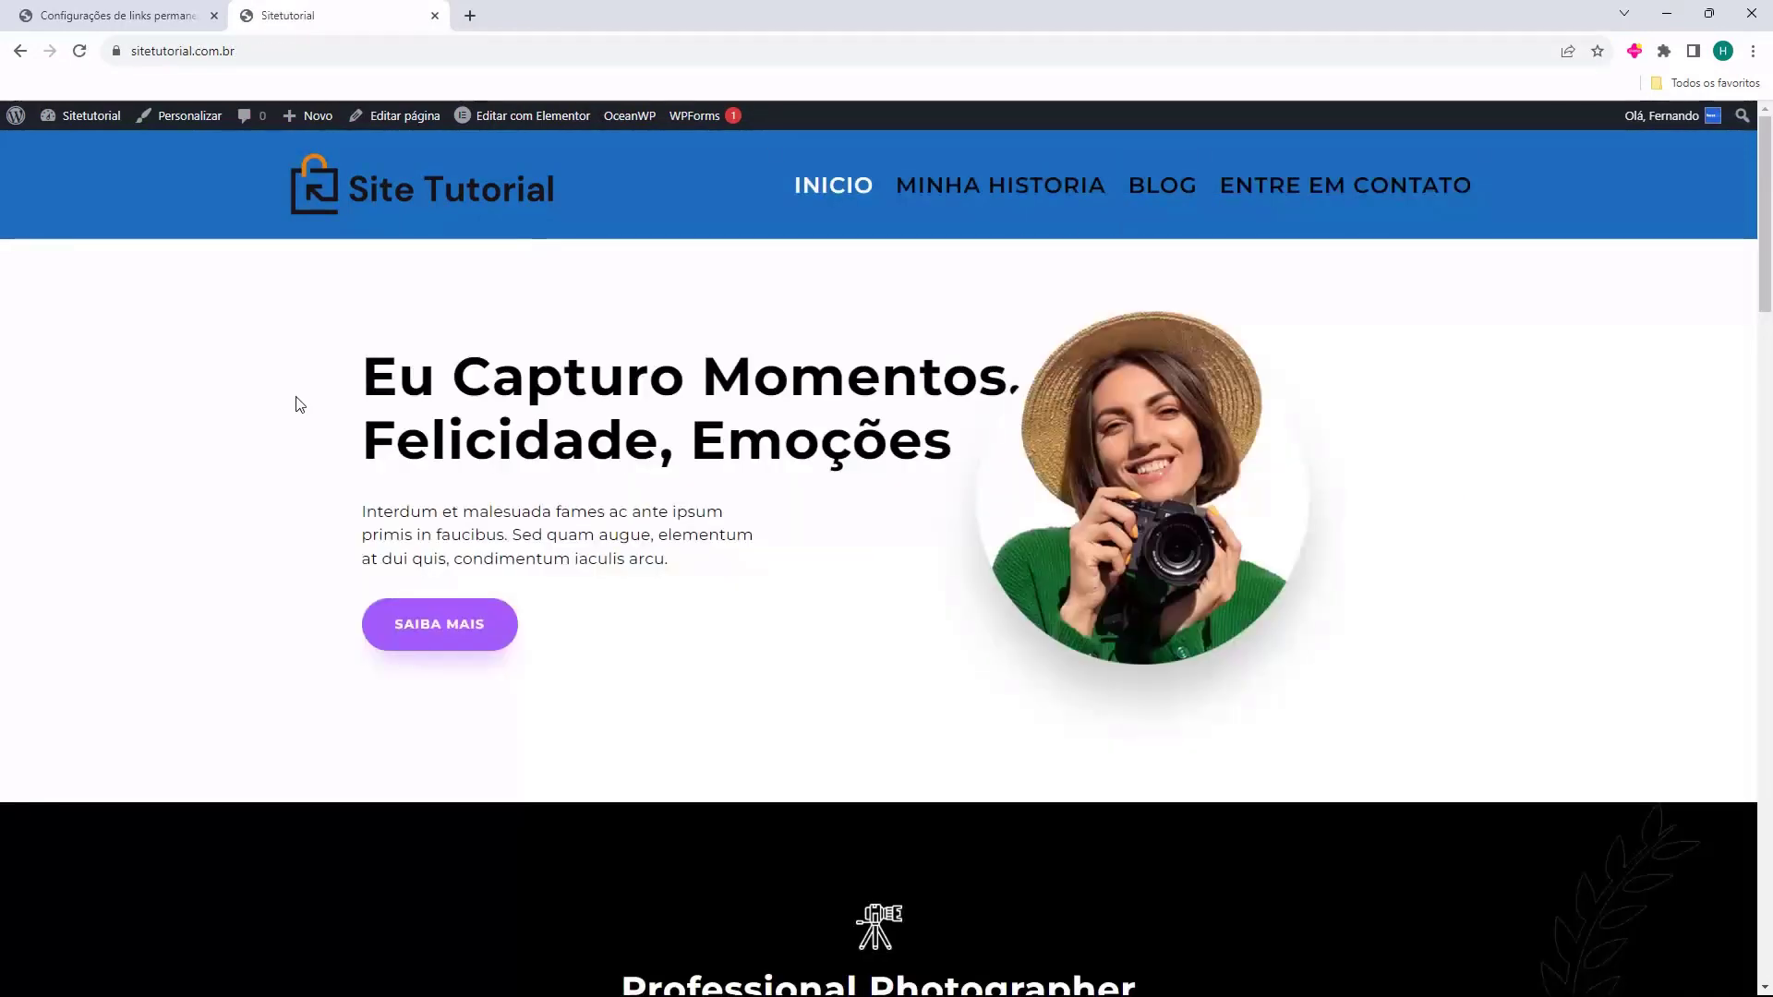
pyautogui.click(1157, 196)
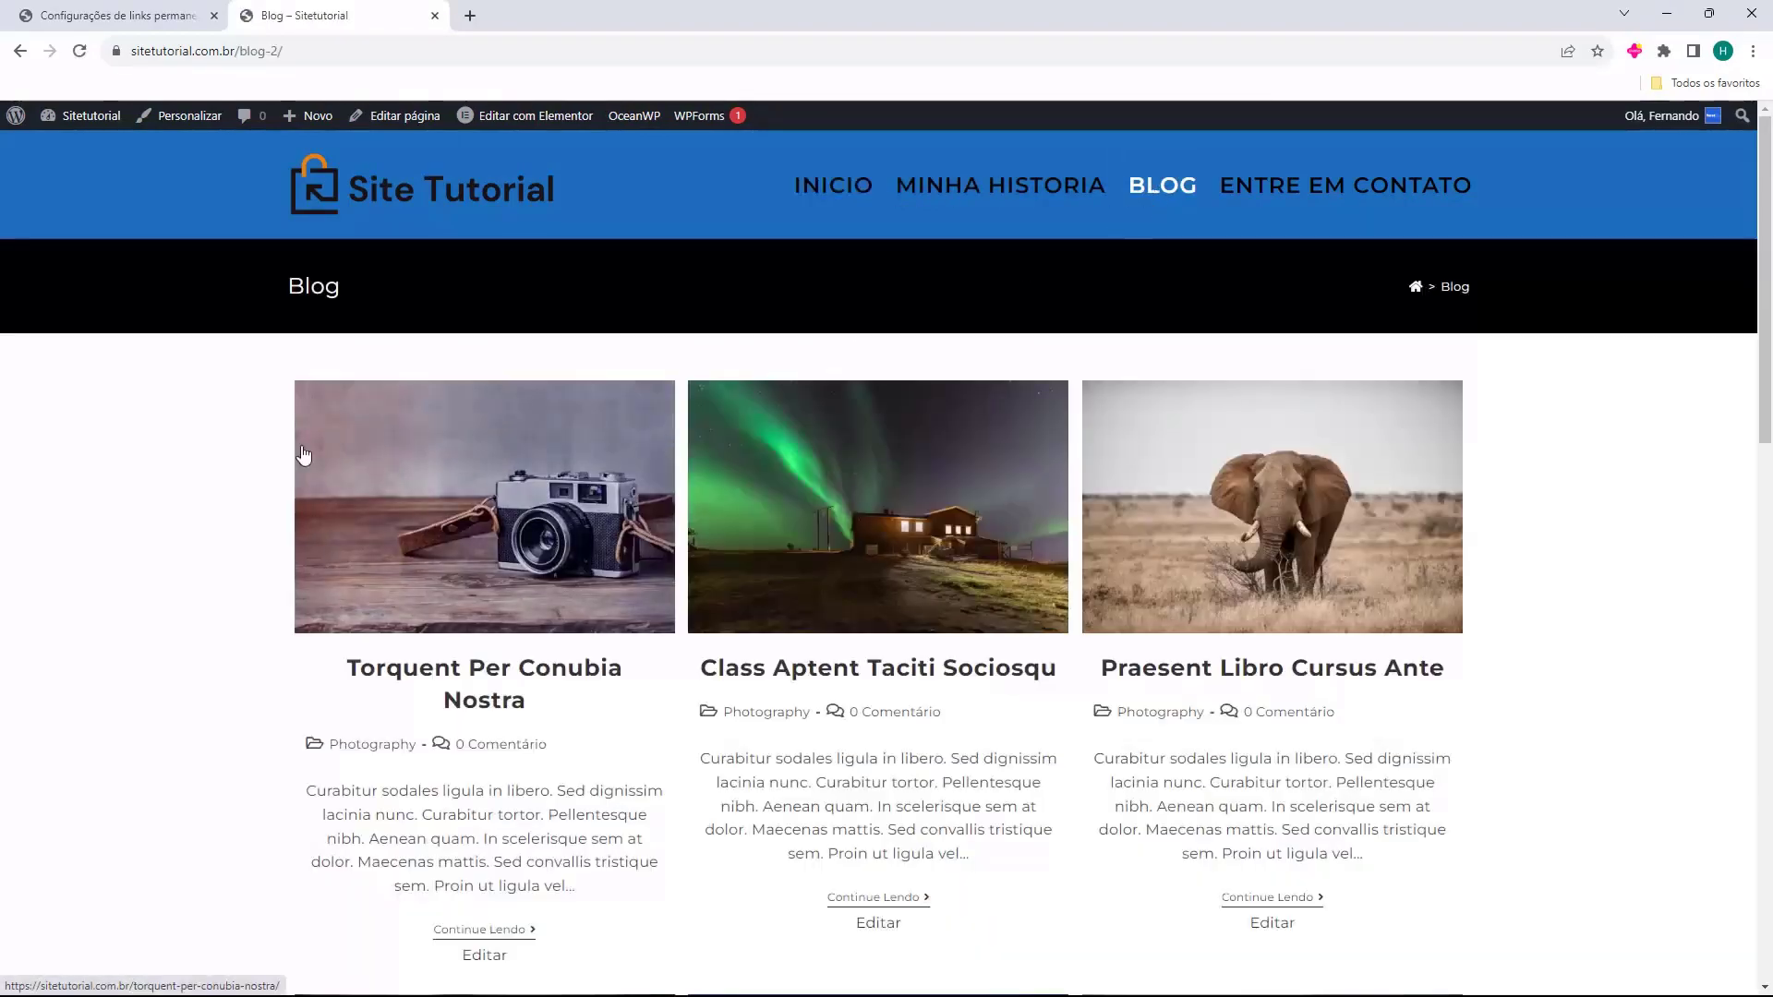
pyautogui.scroll(-9, 647, 554)
pyautogui.scroll(10, 958, 653)
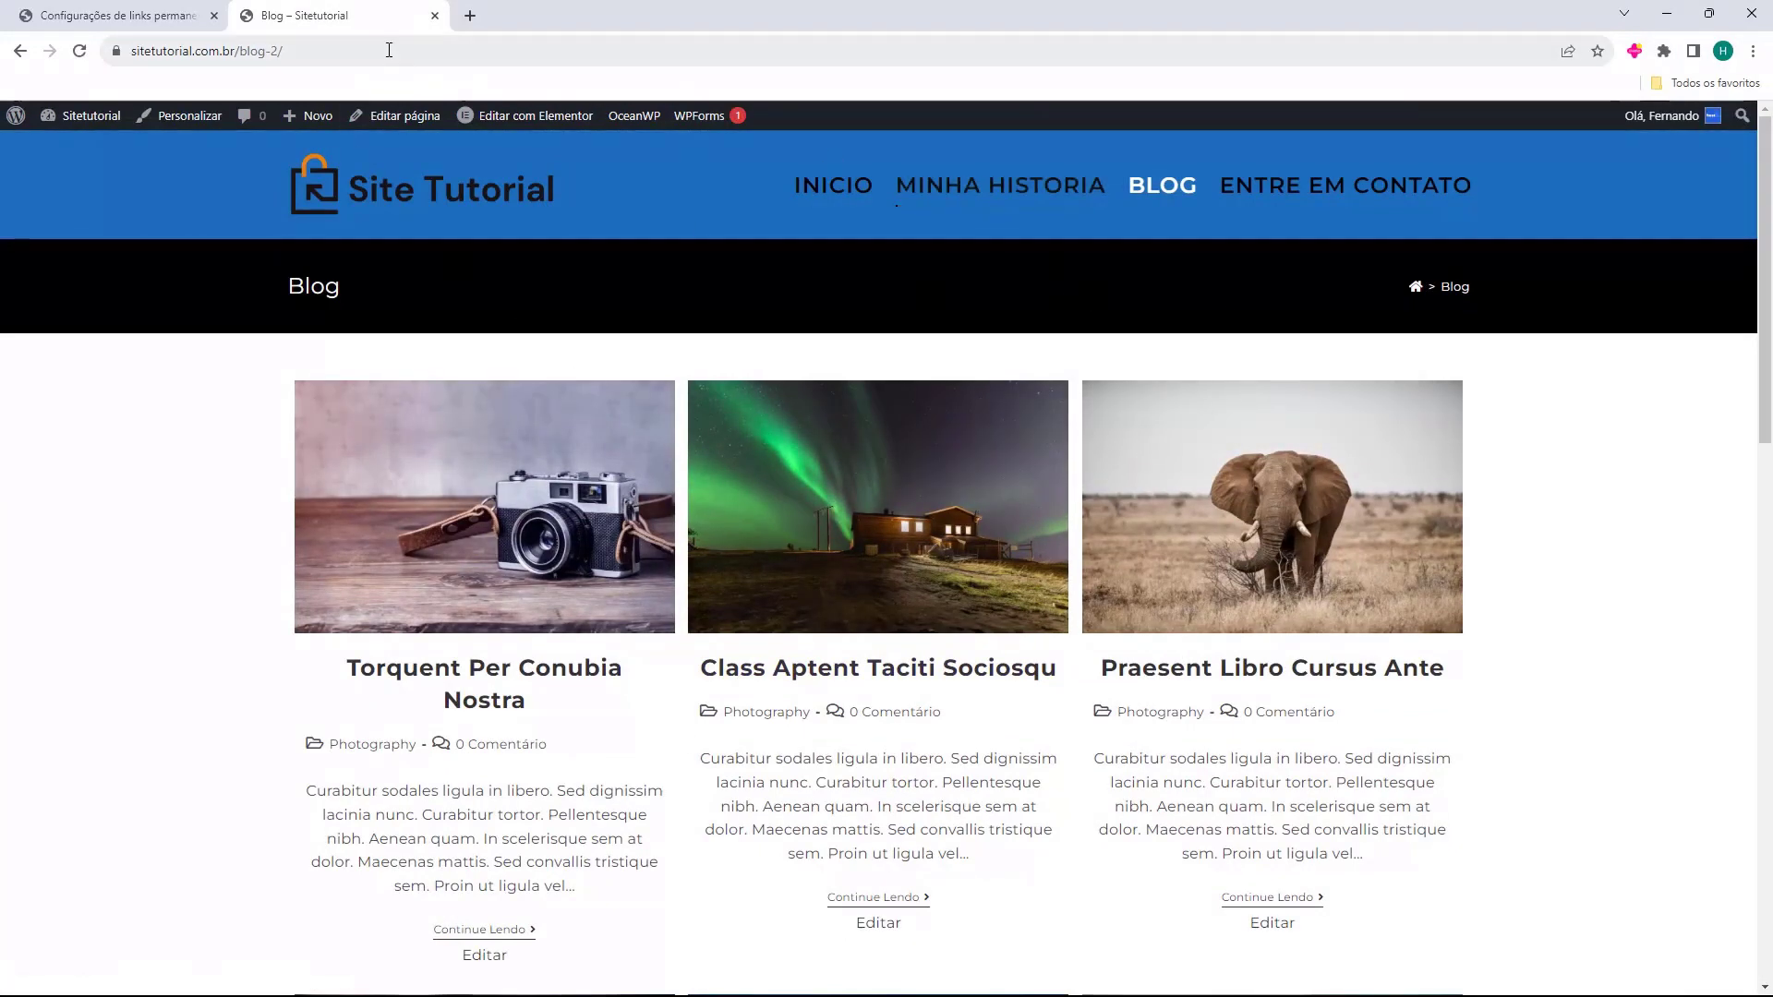
pyautogui.click(434, 16)
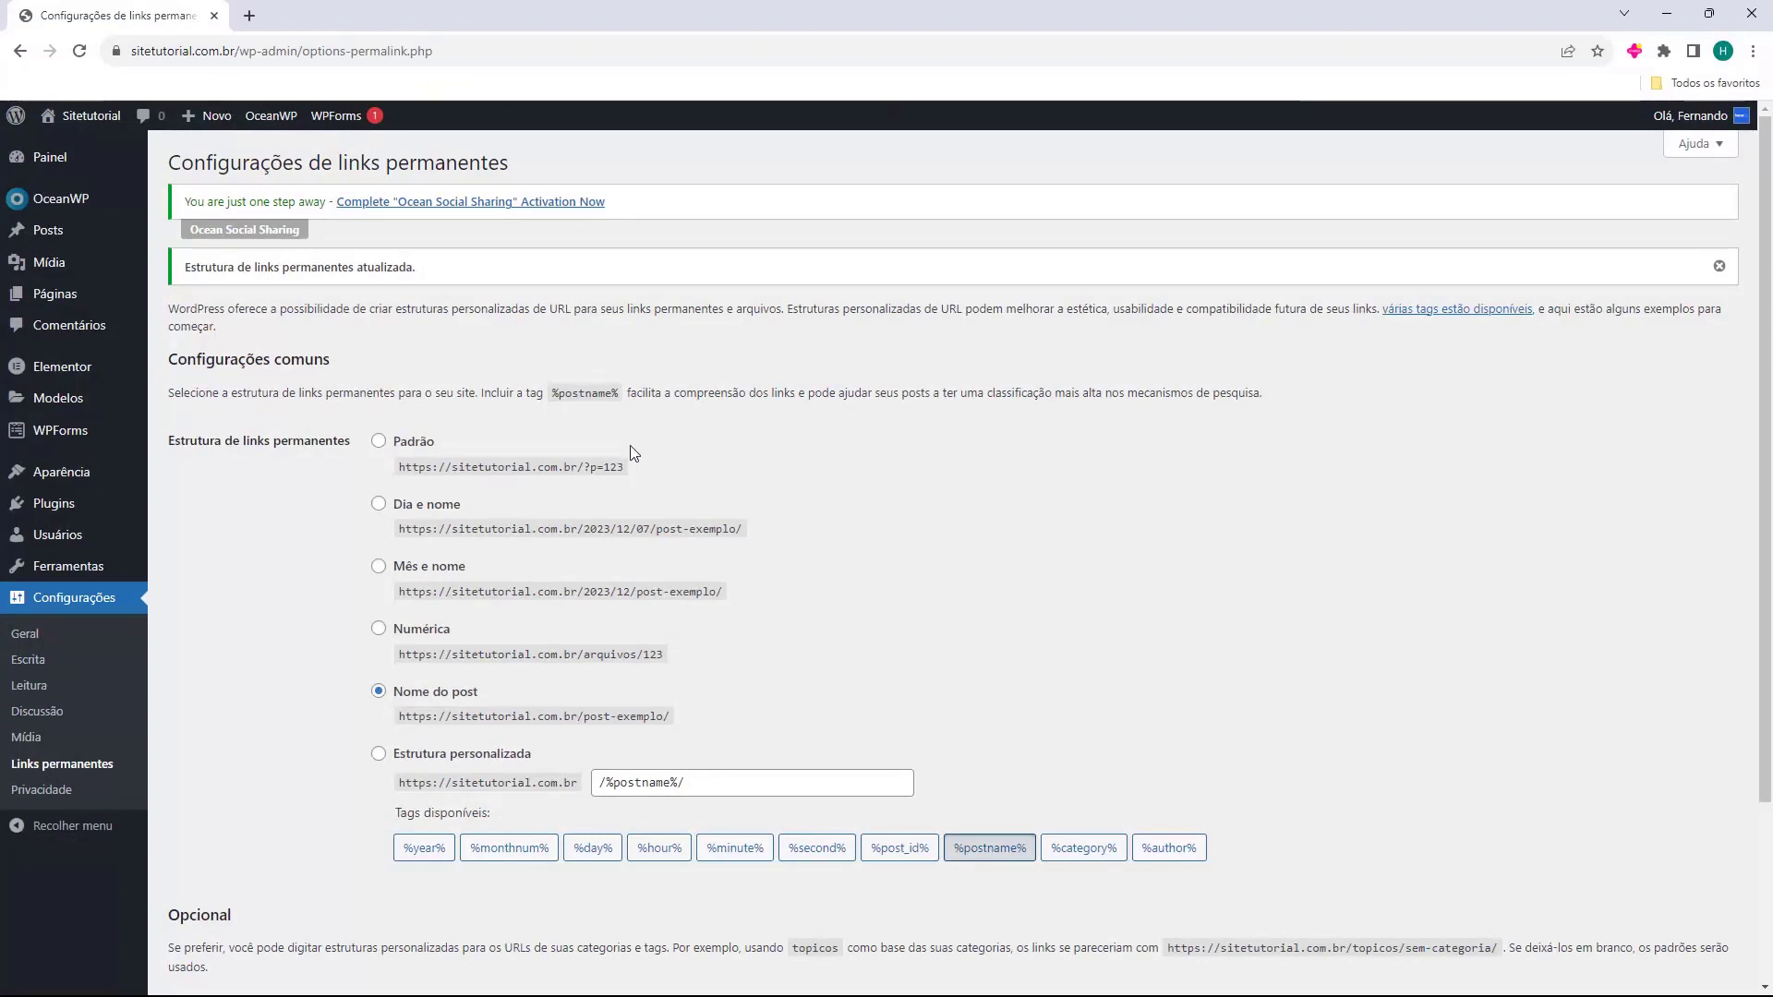
# In Aparência > Menus, remove the Blog item from the Primary Menu and save the menu.
pyautogui.moveTo(79, 480)
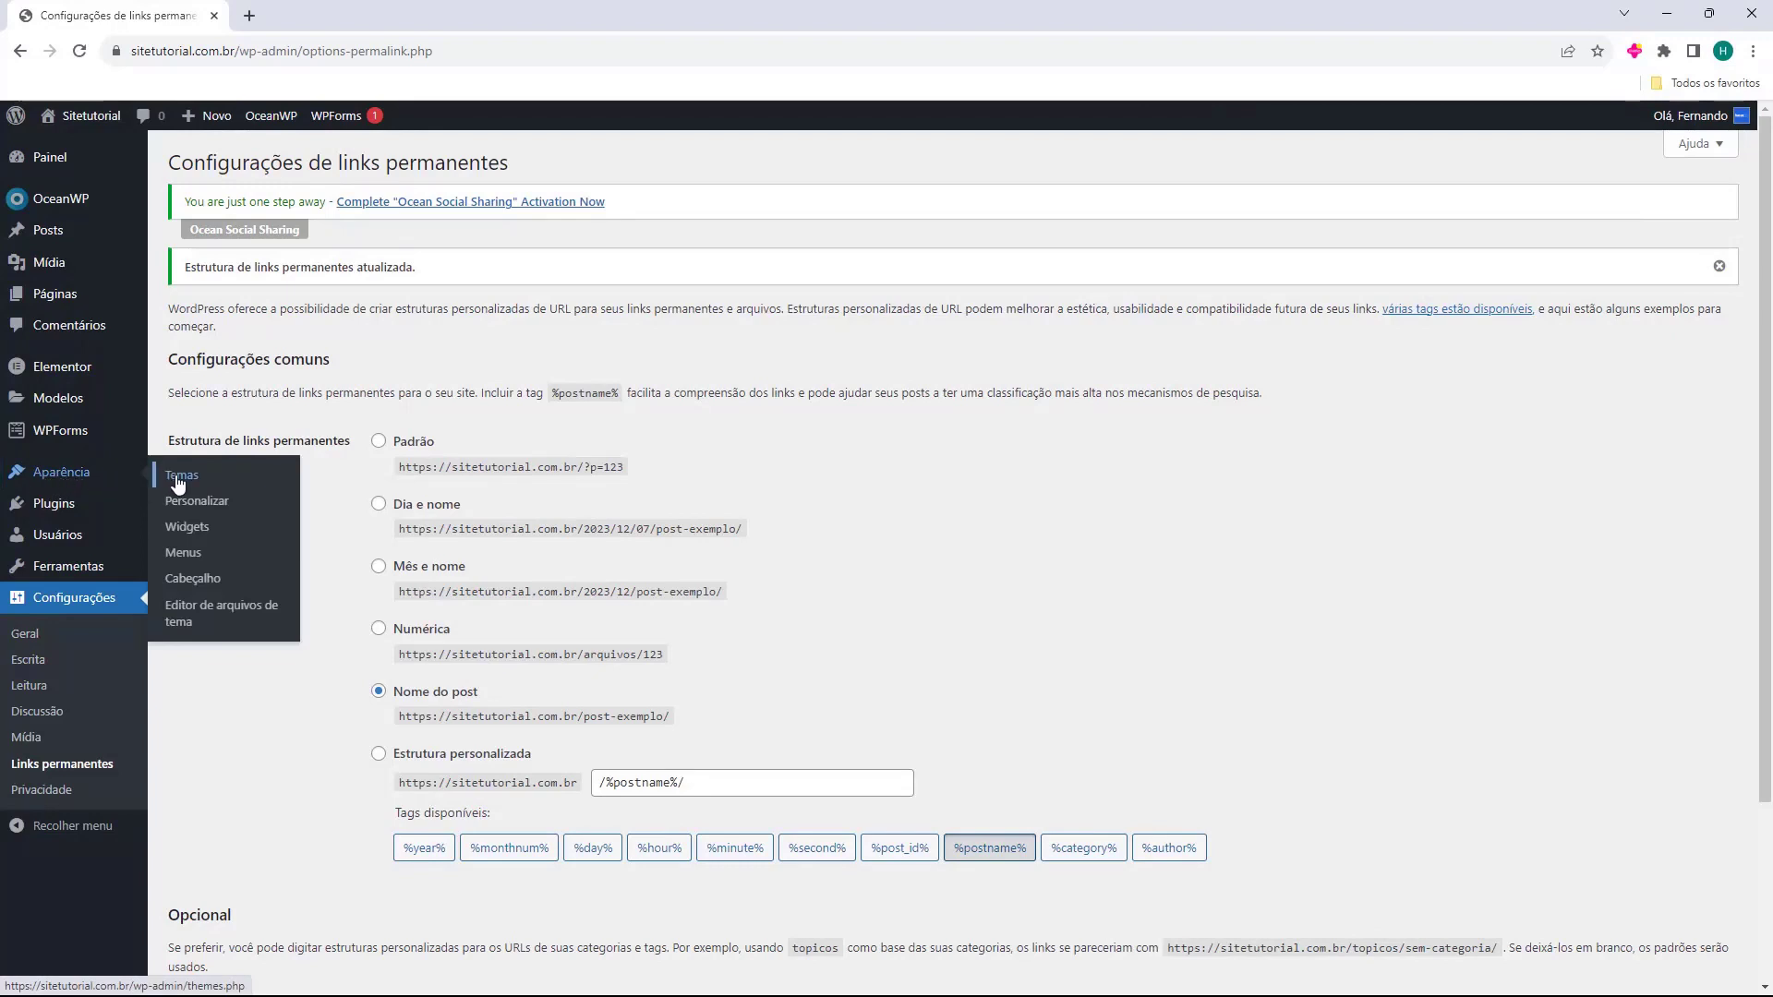
pyautogui.click(183, 556)
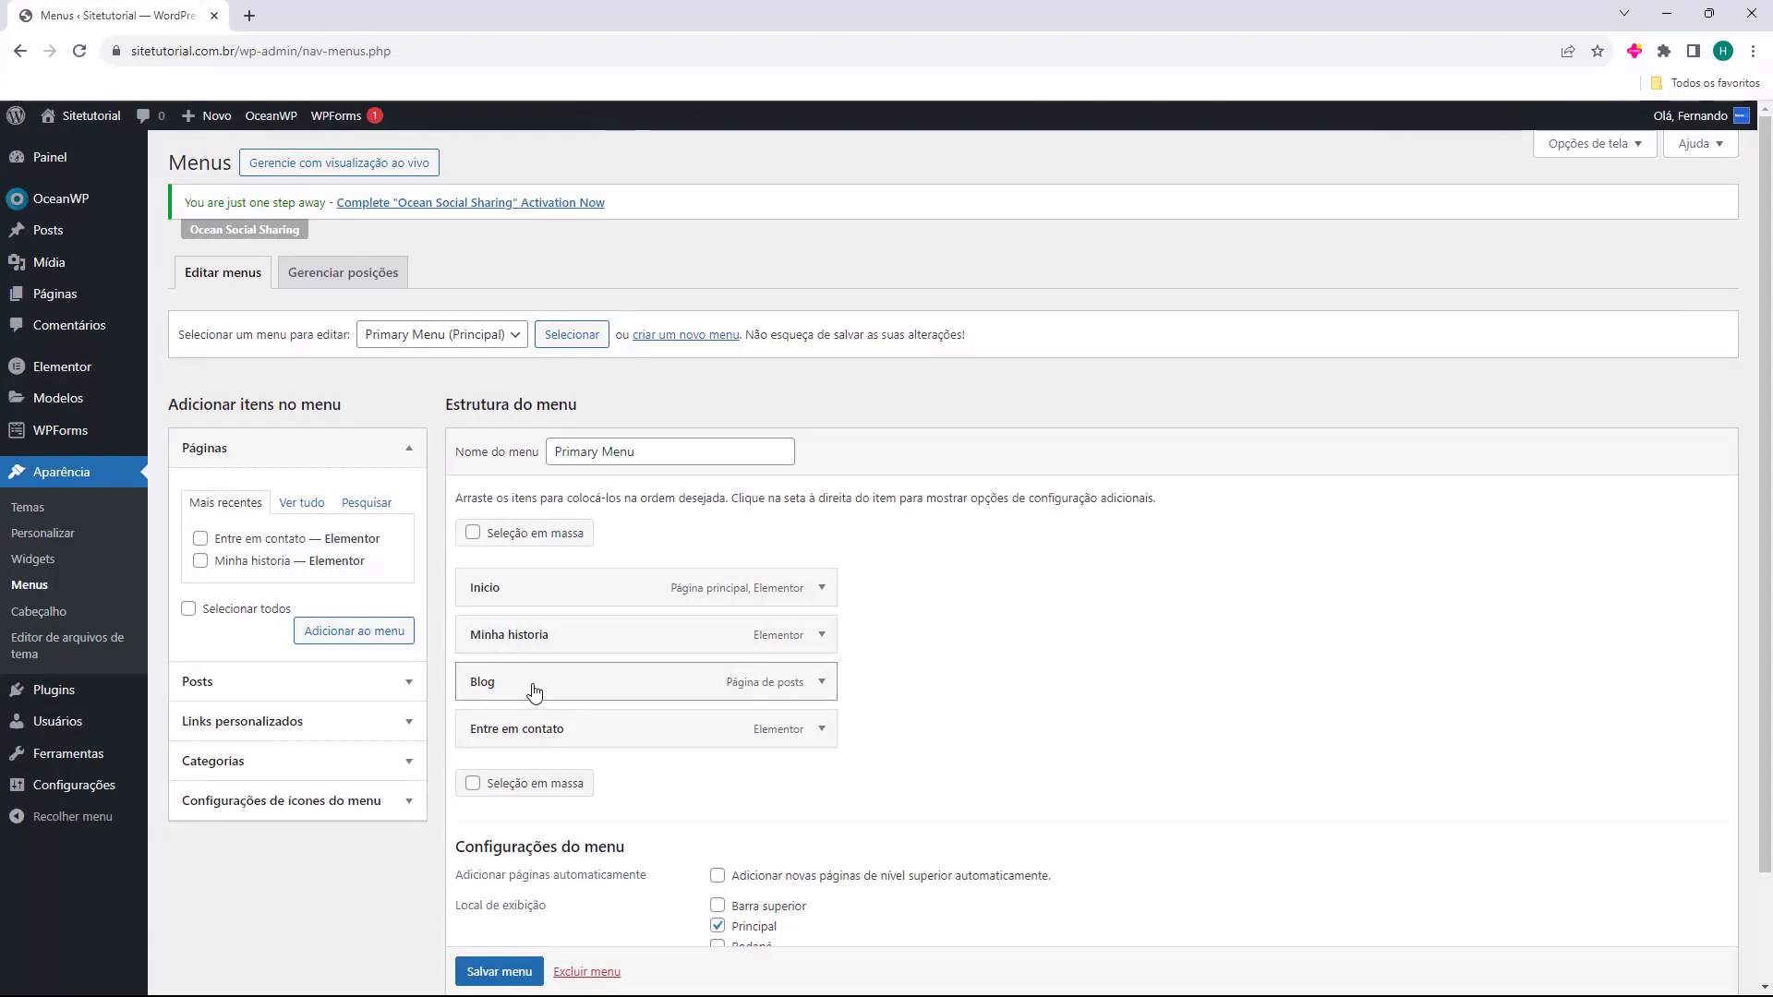
pyautogui.click(820, 683)
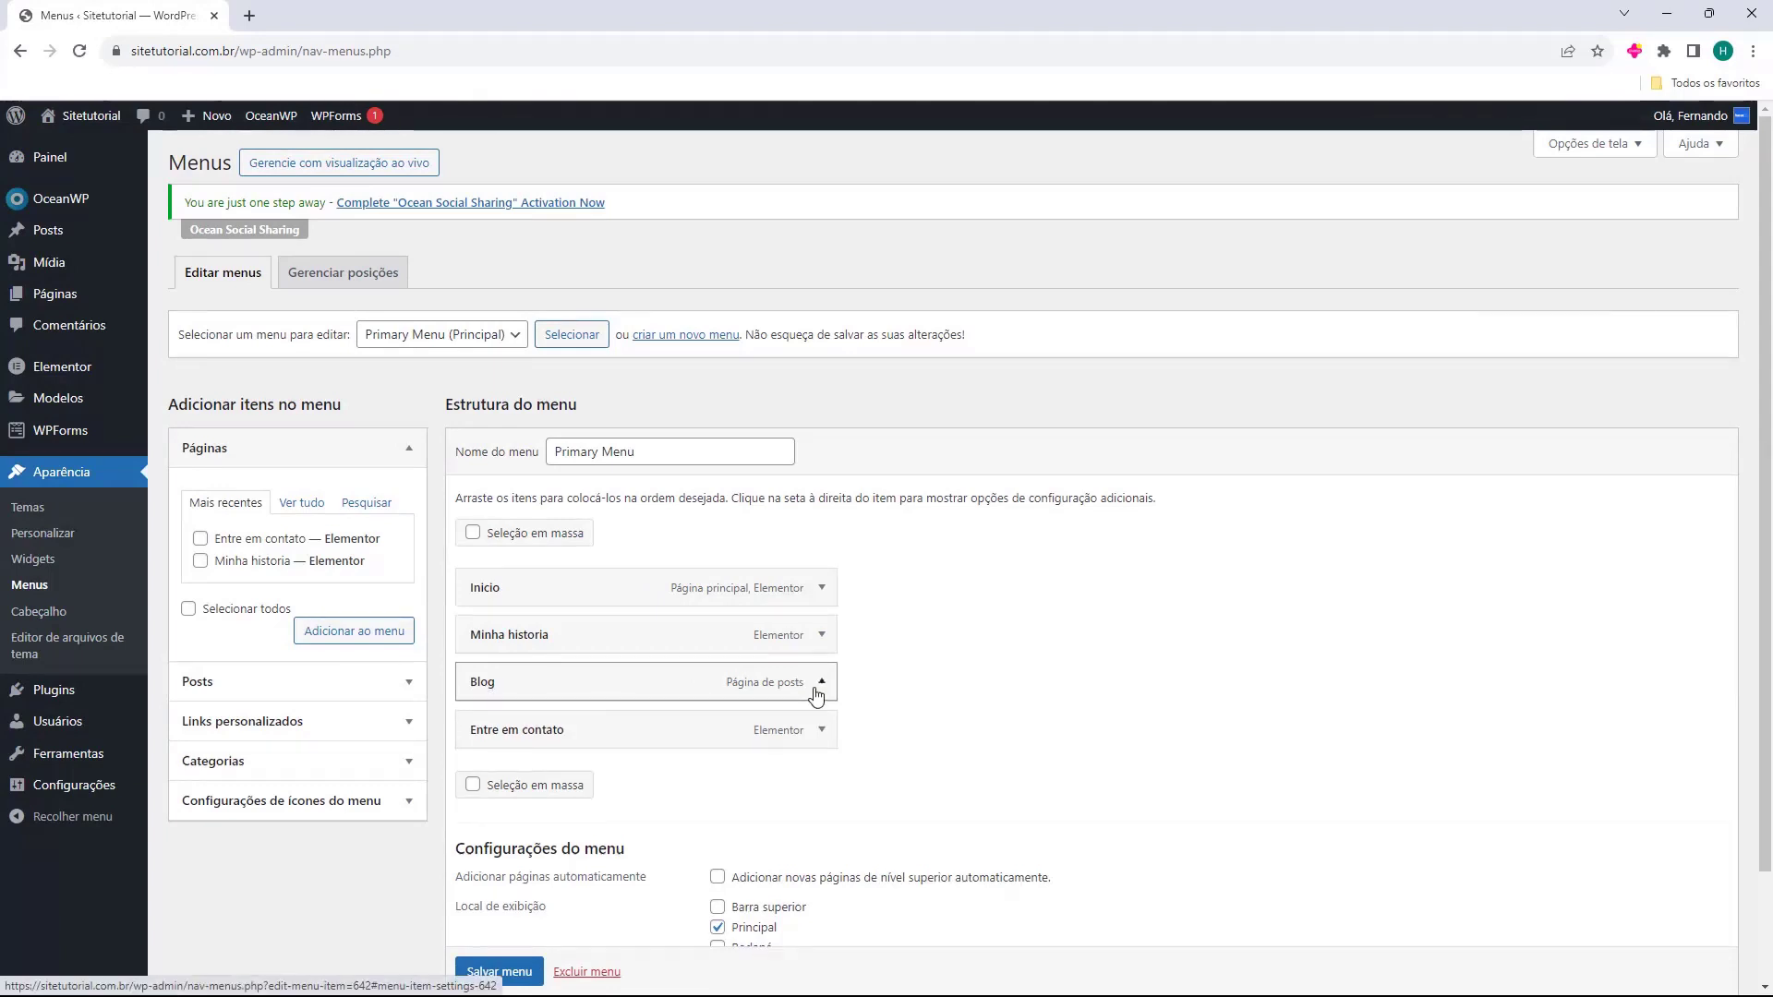
pyautogui.scroll(-3, 791, 559)
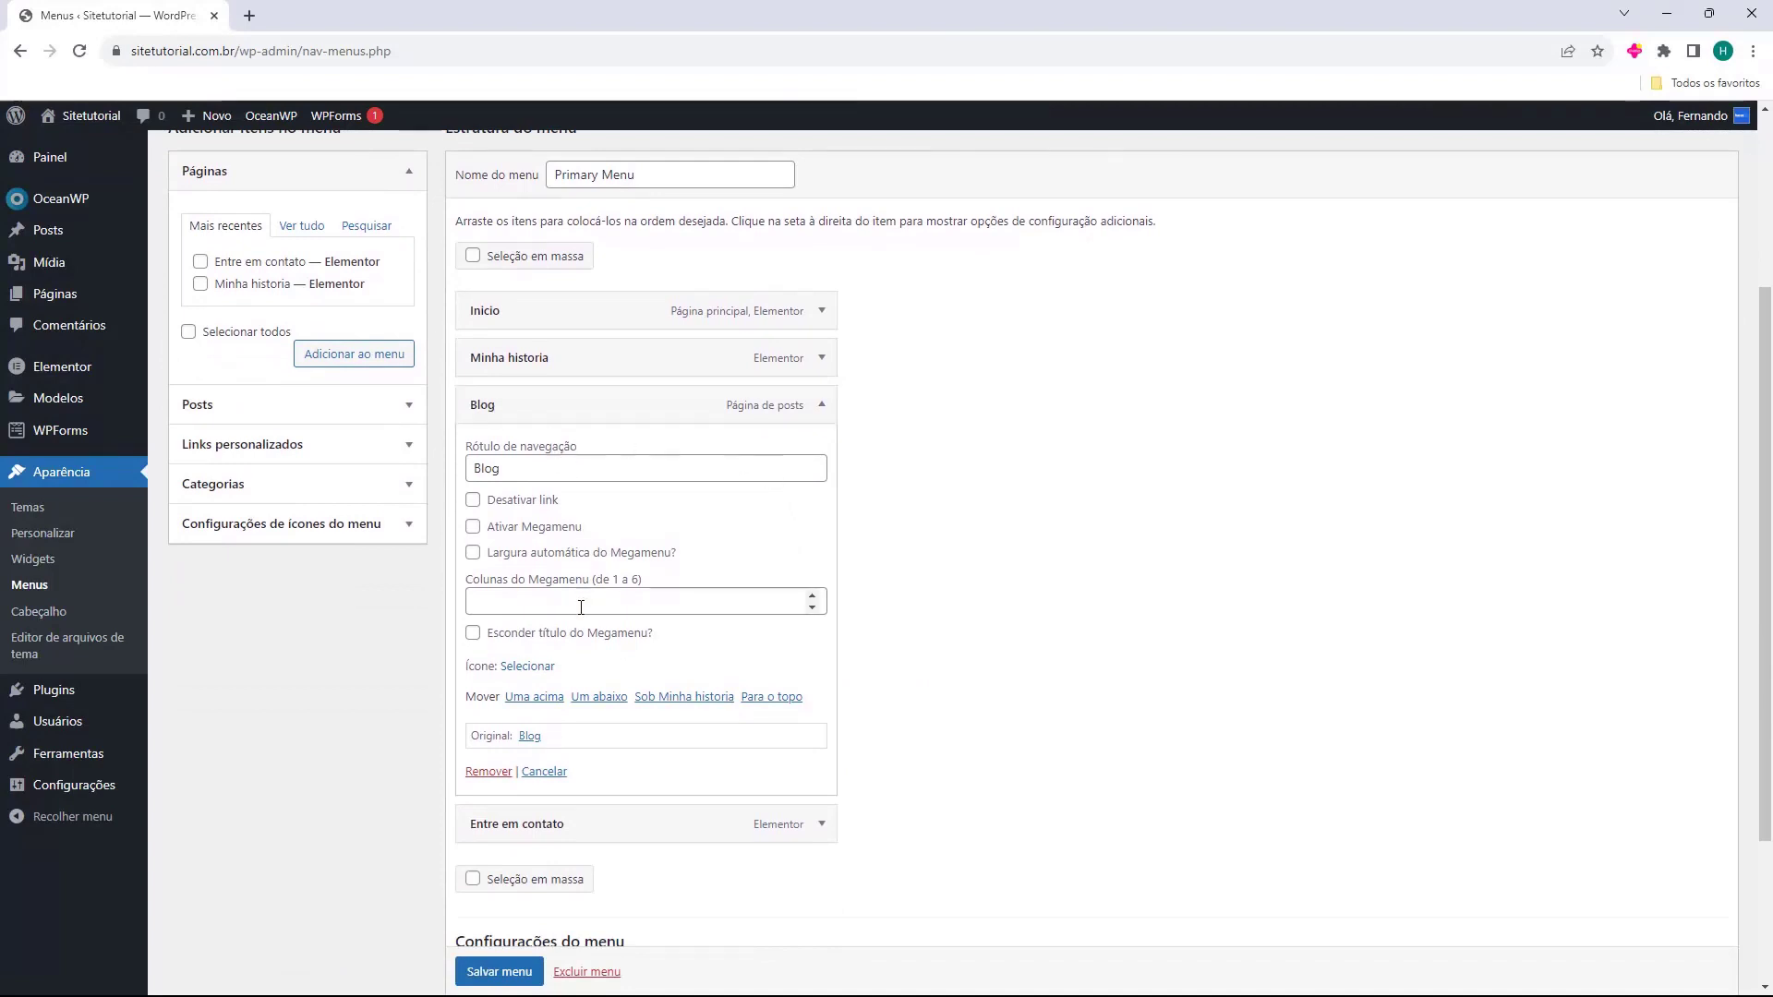
pyautogui.click(481, 772)
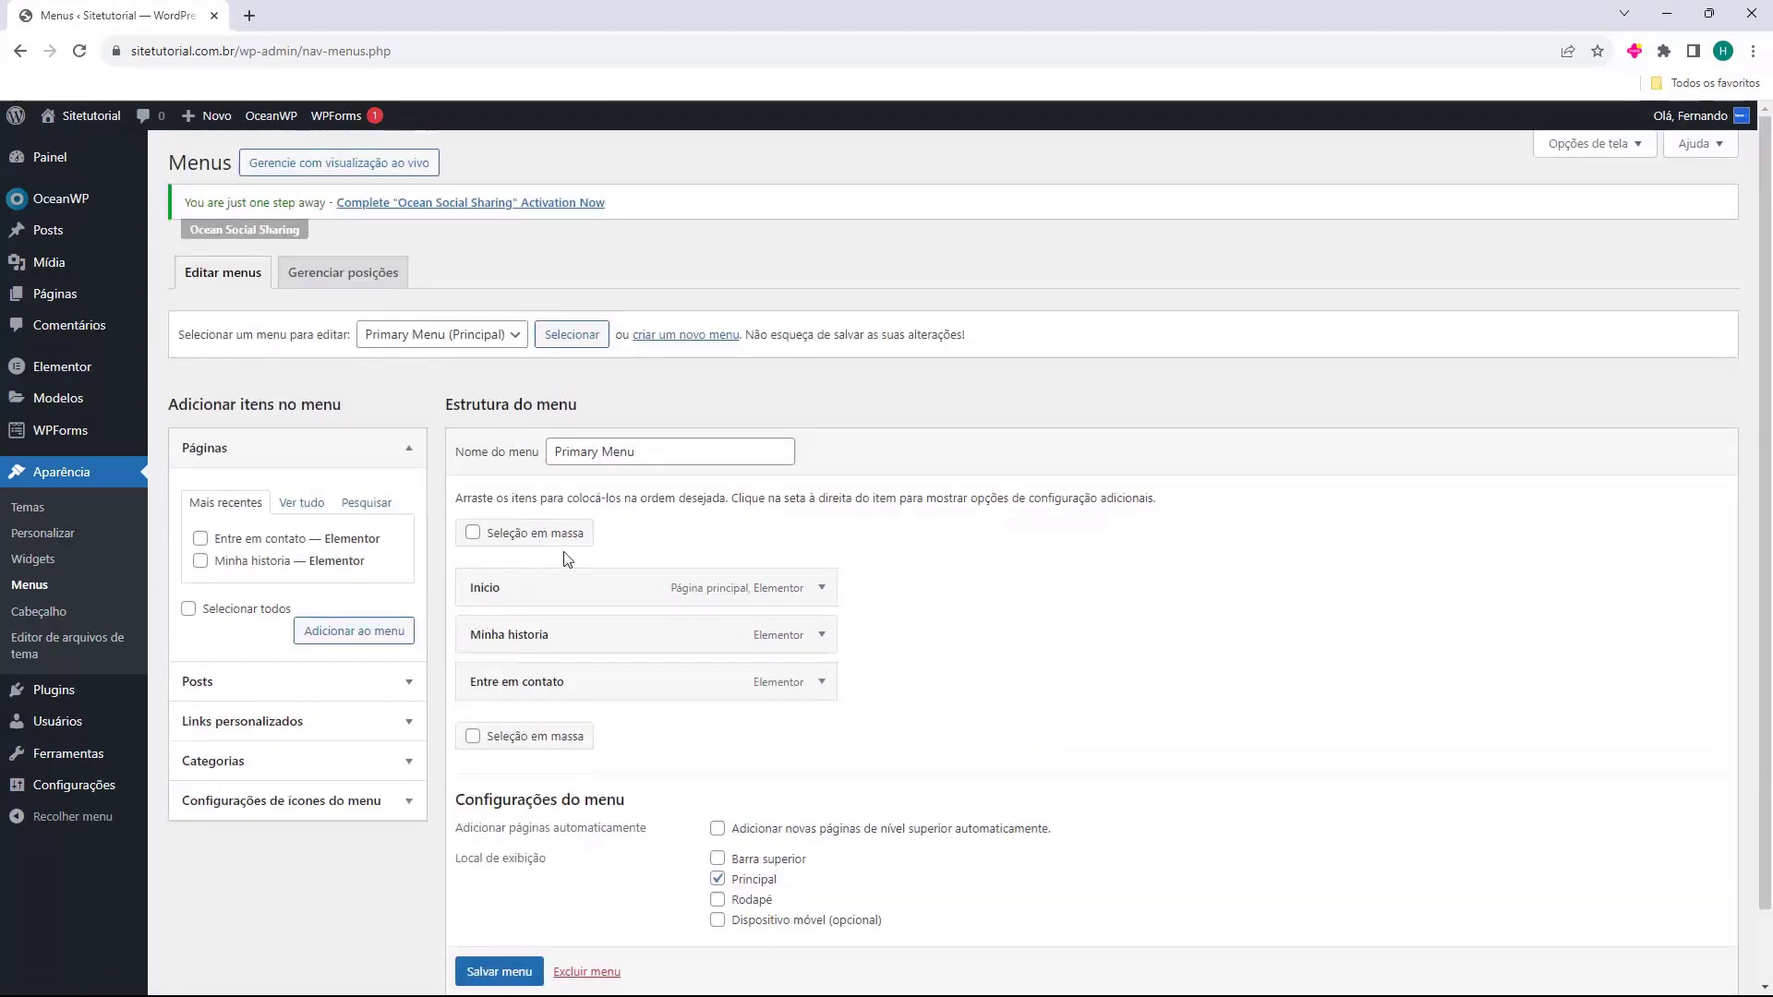
pyautogui.scroll(-1, 575, 646)
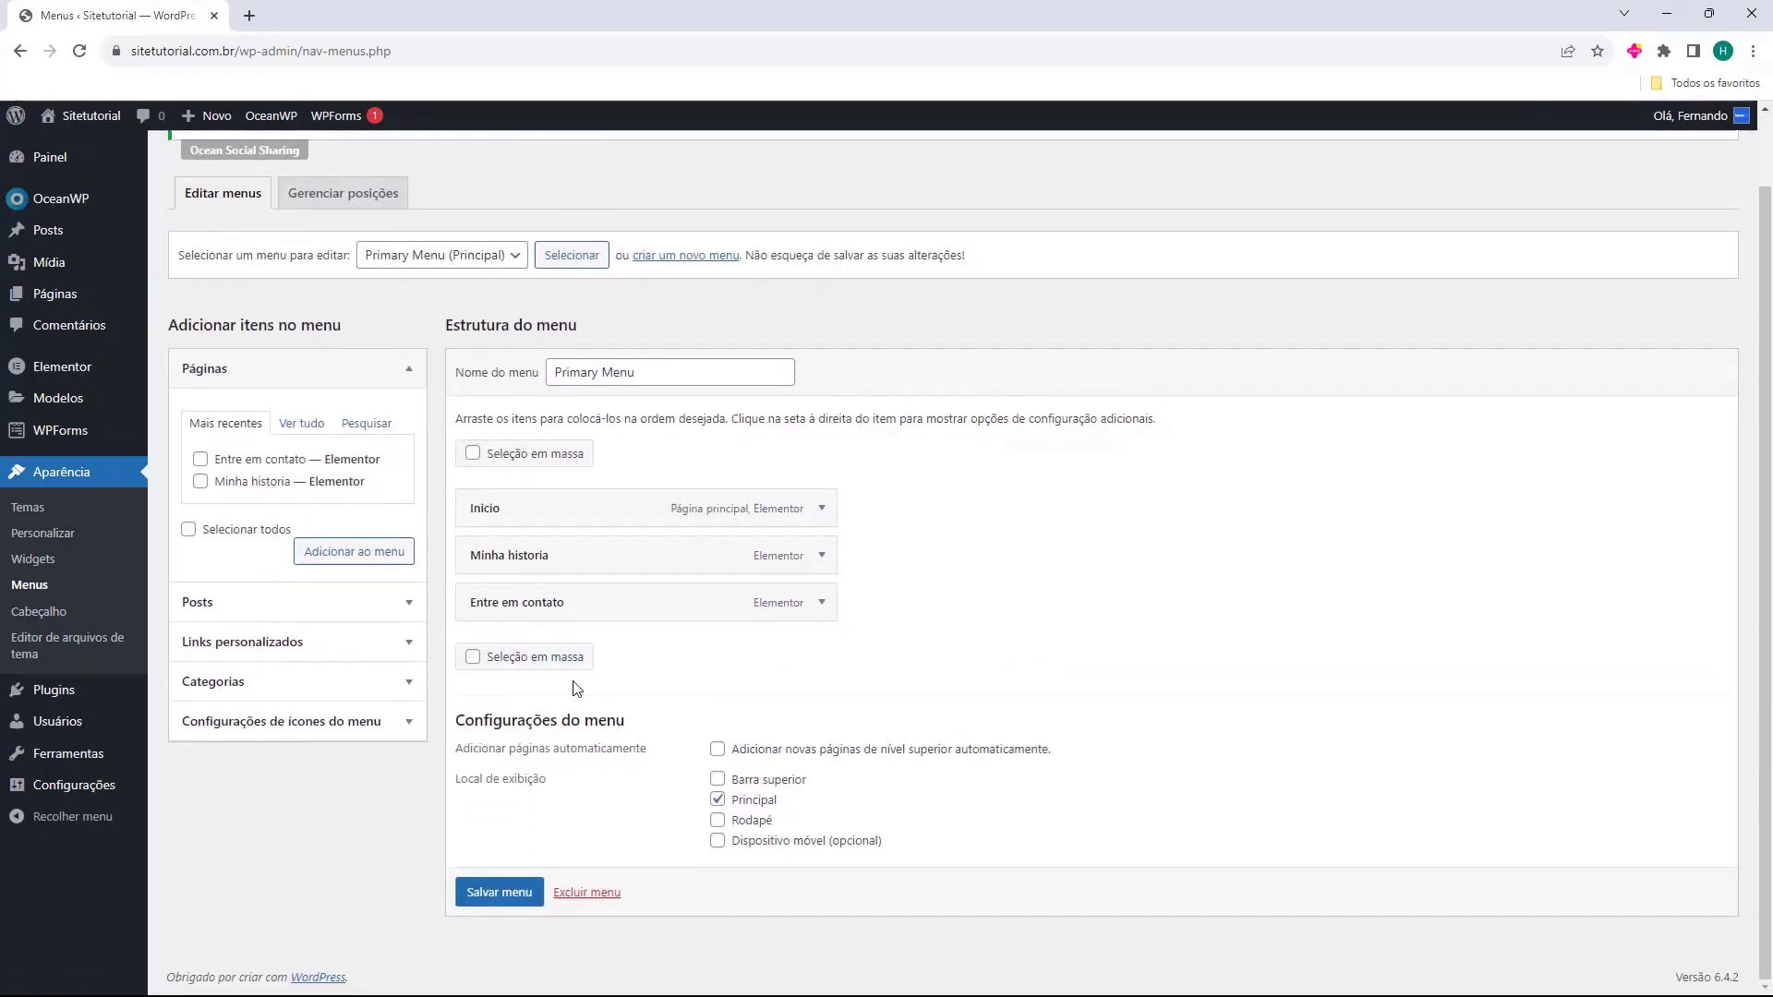
pyautogui.click(499, 892)
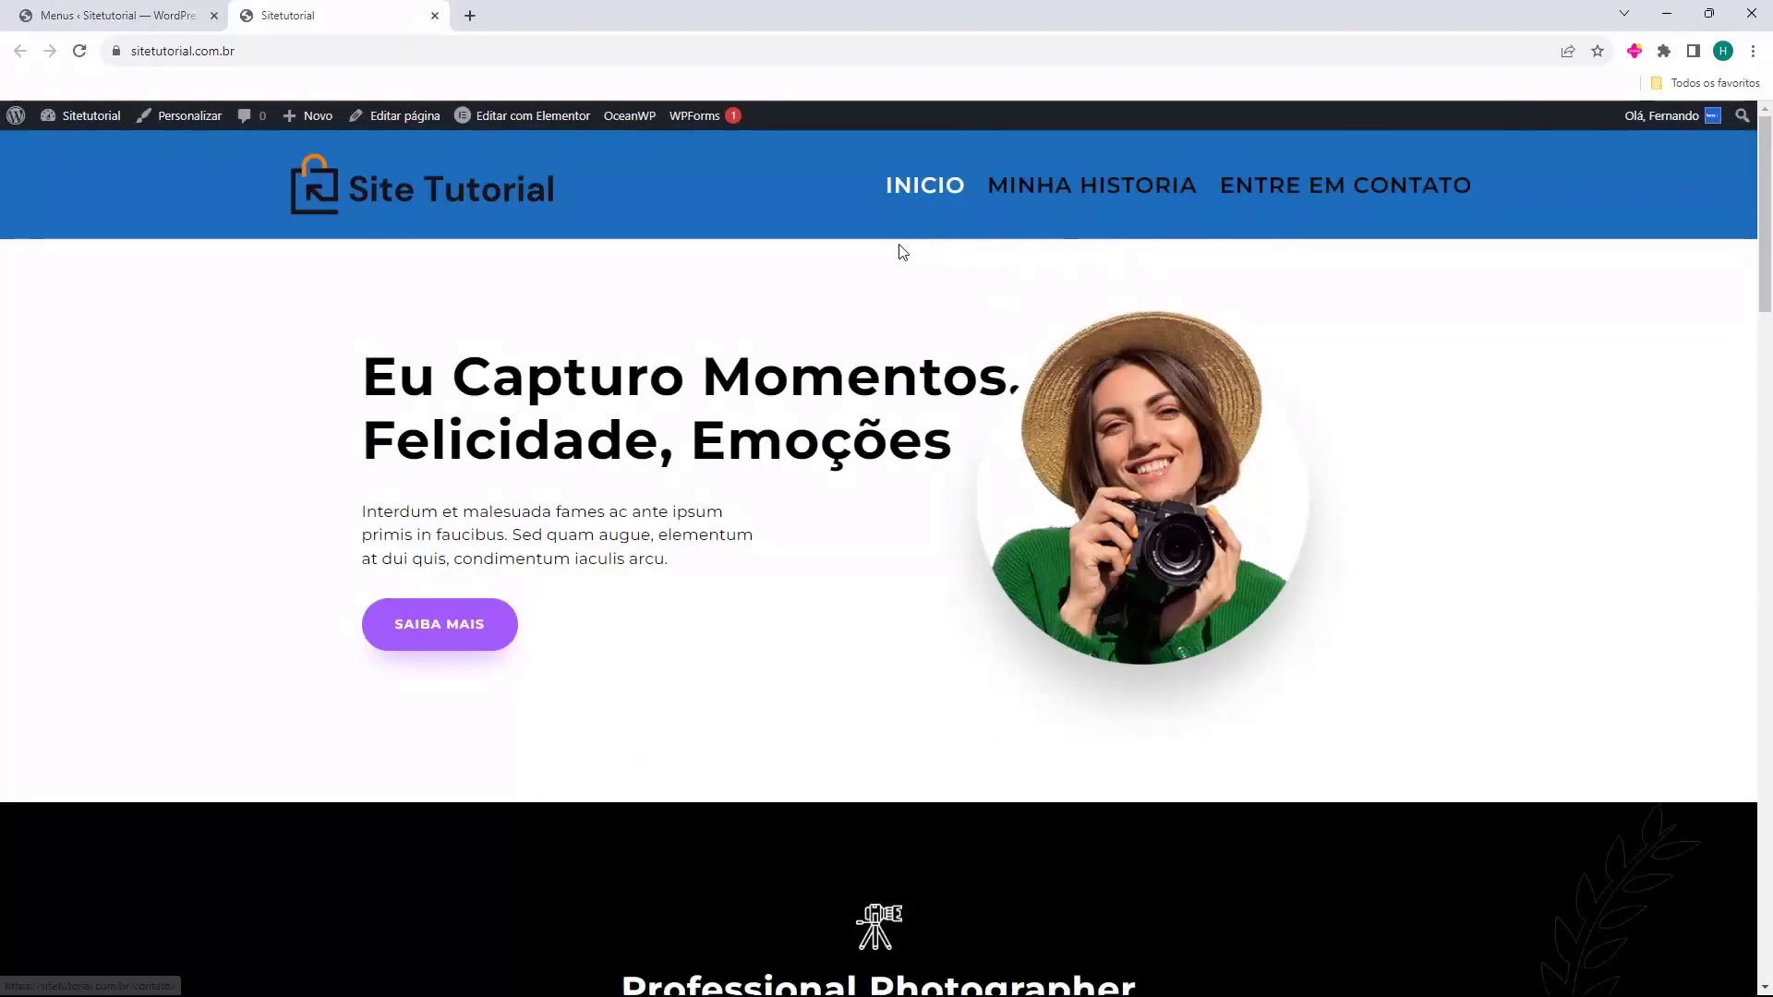
pyautogui.scroll(-10, 328, 336)
pyautogui.scroll(-20, 286, 415)
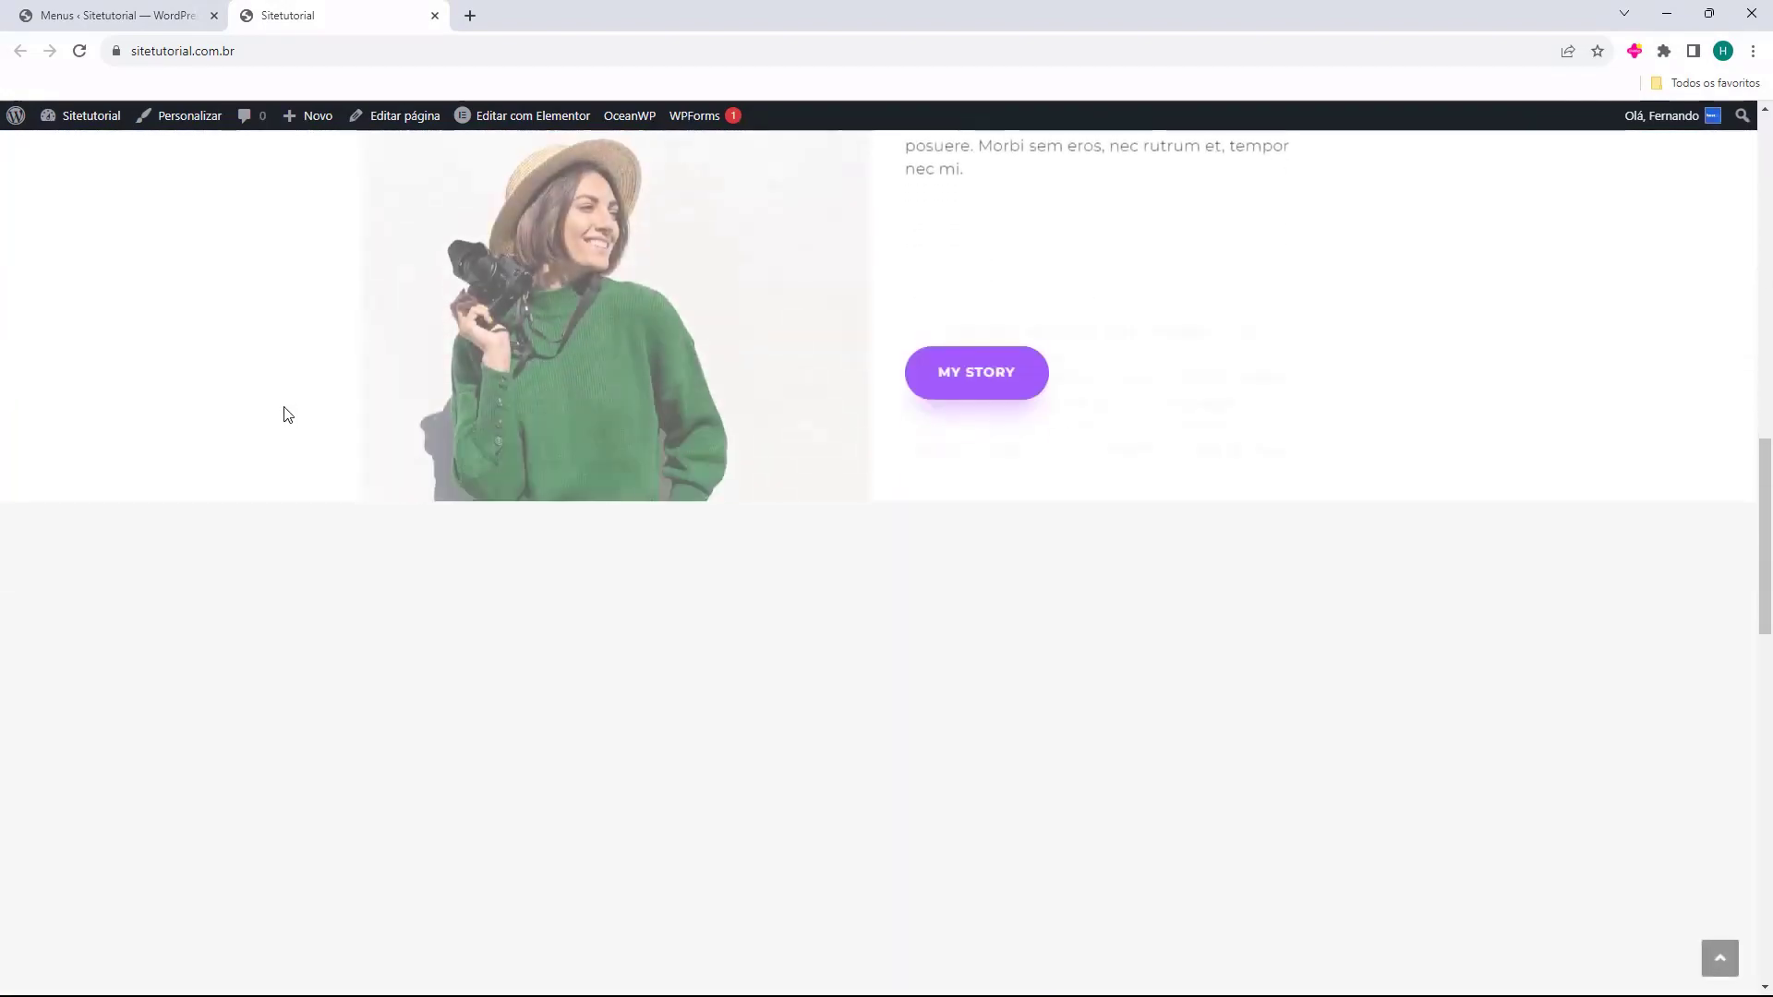
pyautogui.scroll(-10, 281, 510)
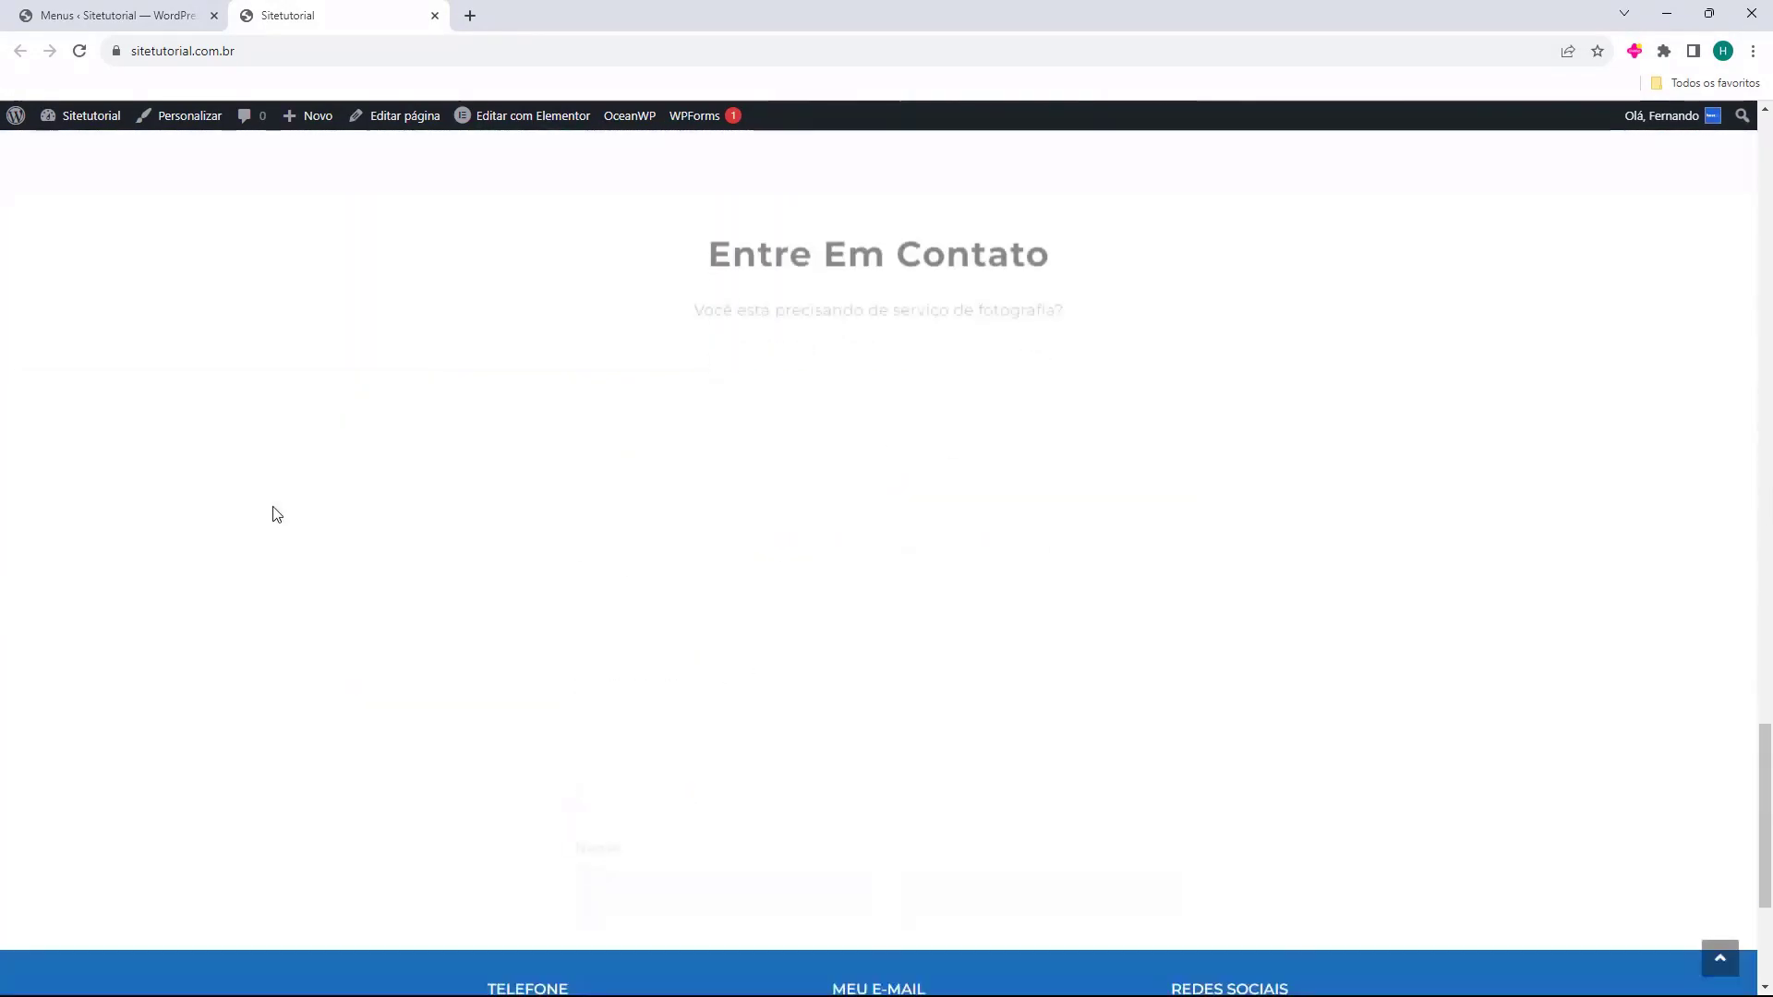
pyautogui.press('Home')
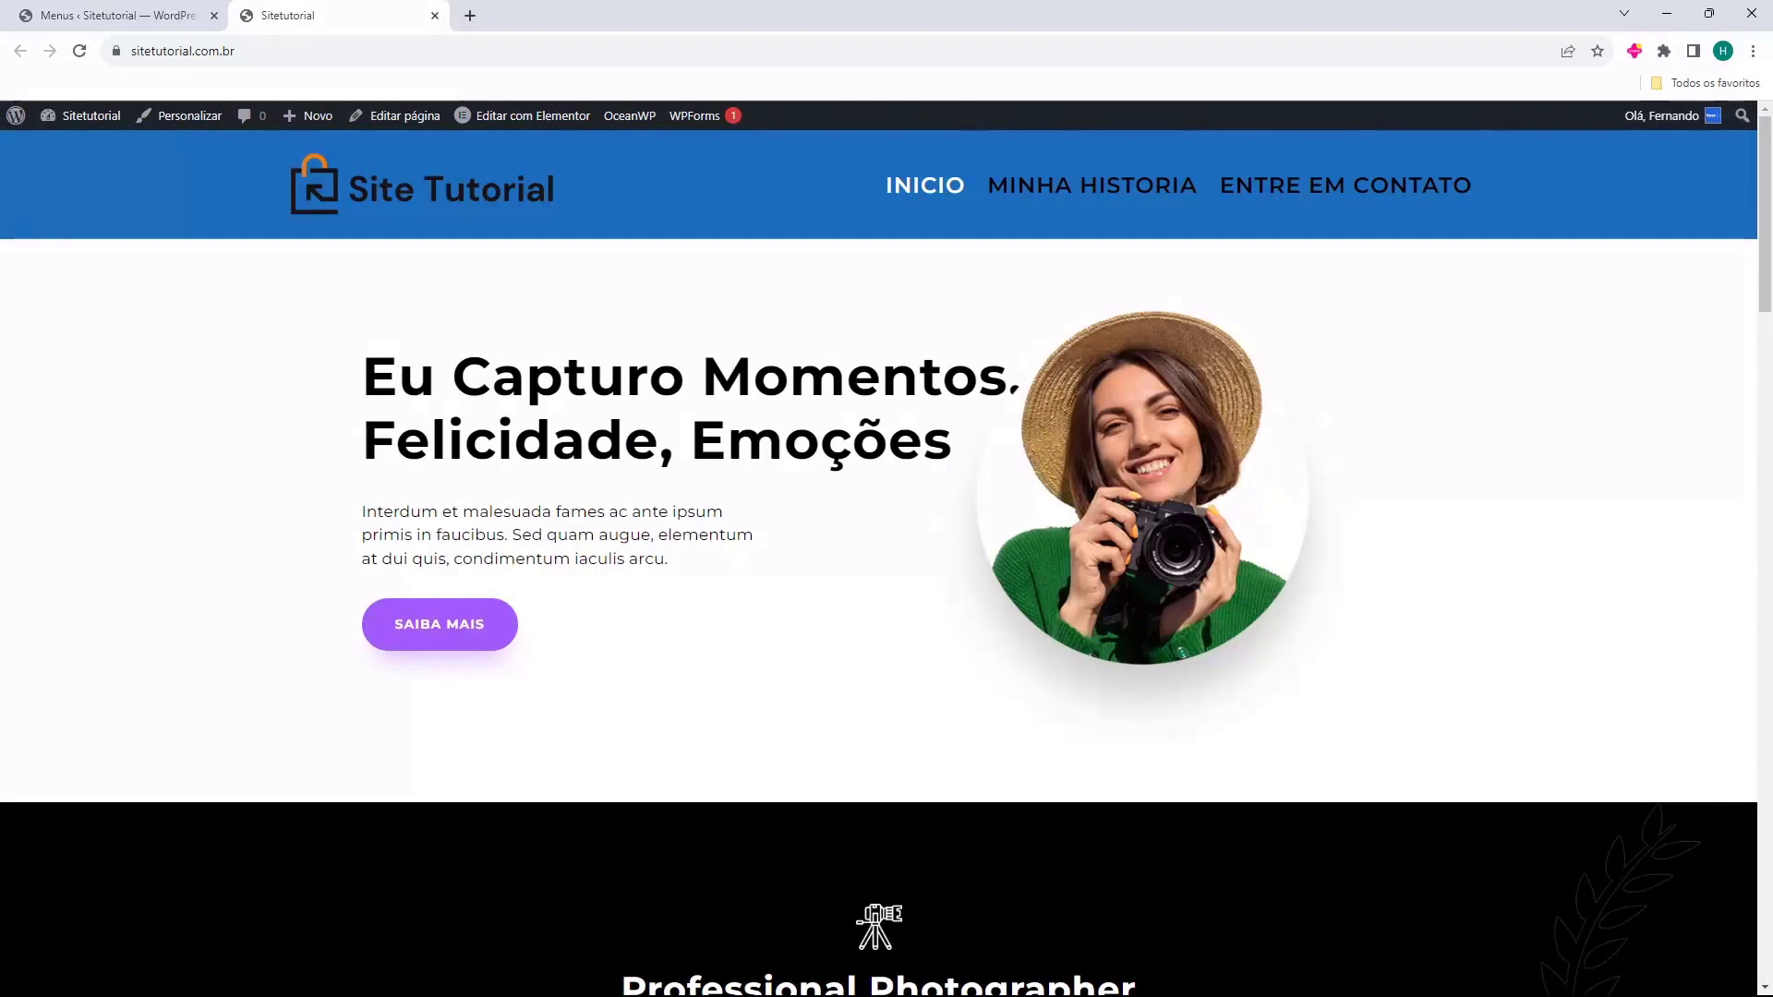